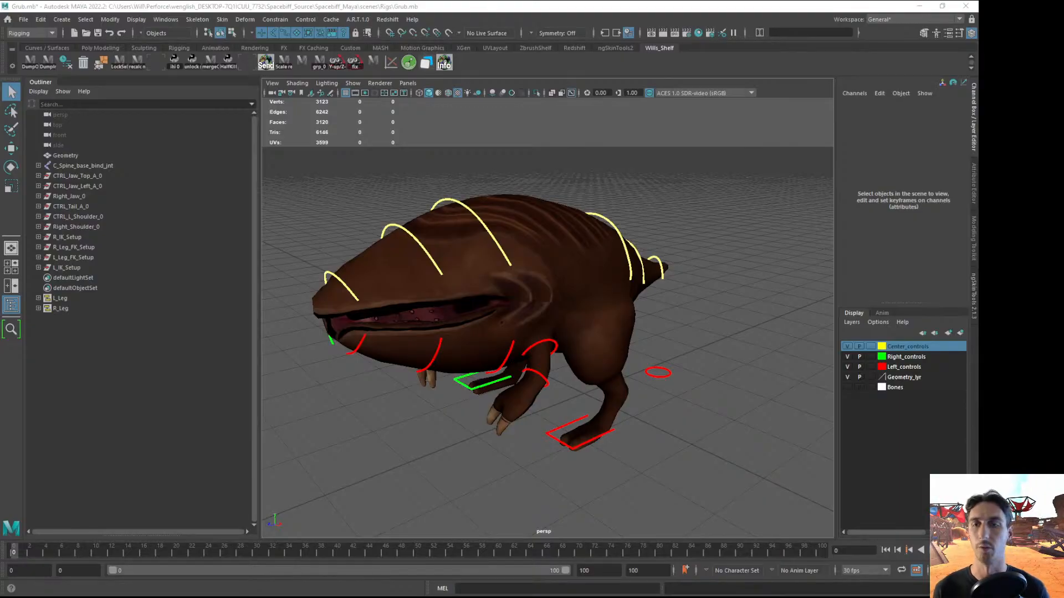
Examine the creature rig's body, jaw, arm, leg and tail controls from several angles
{"action": "left_click_drag", "start_coordinate": [637, 180], "coordinate": [637, 173], "text": "alt"}
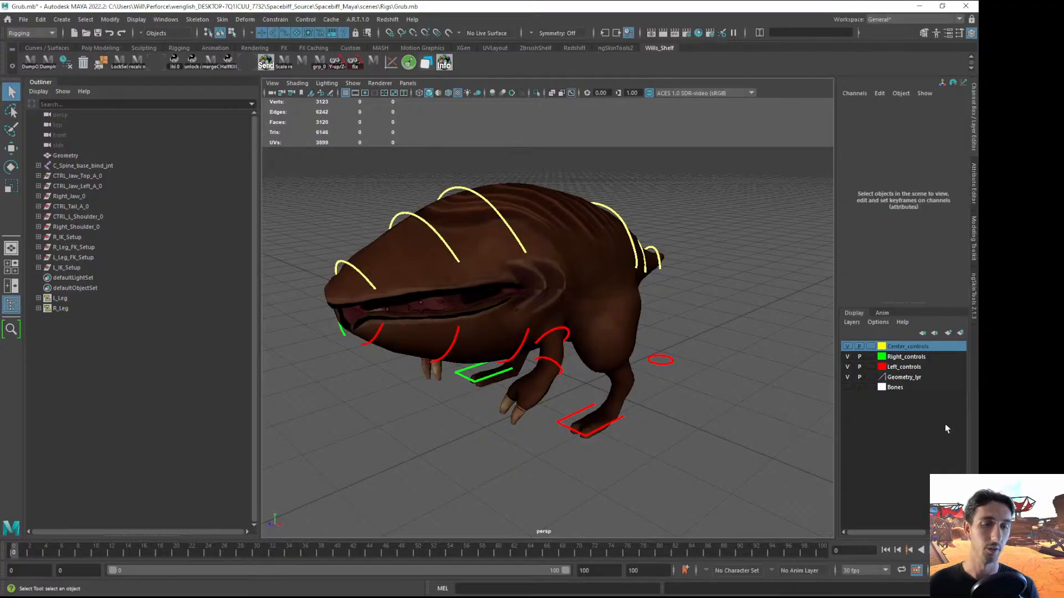
{"action": "right_click_drag", "start_coordinate": [568, 207], "coordinate": [589, 220], "text": "alt"}
{"action": "left_click_drag", "start_coordinate": [589, 220], "coordinate": [437, 333], "text": "alt"}
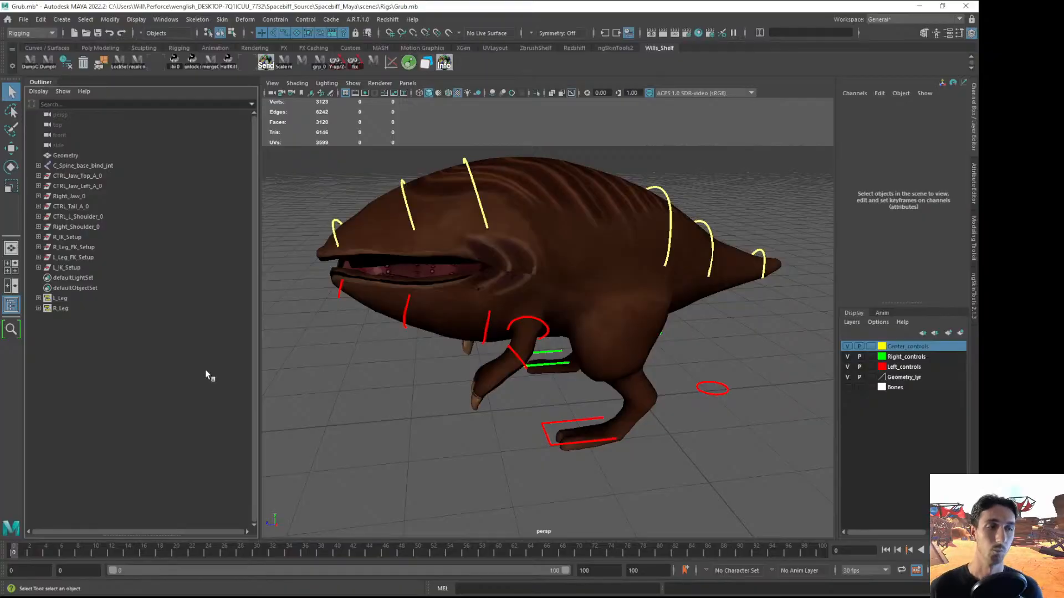
{"action": "left_click_drag", "start_coordinate": [576, 410], "coordinate": [615, 390], "text": "alt"}
{"action": "left_click_drag", "start_coordinate": [603, 333], "coordinate": [649, 276], "text": "alt"}
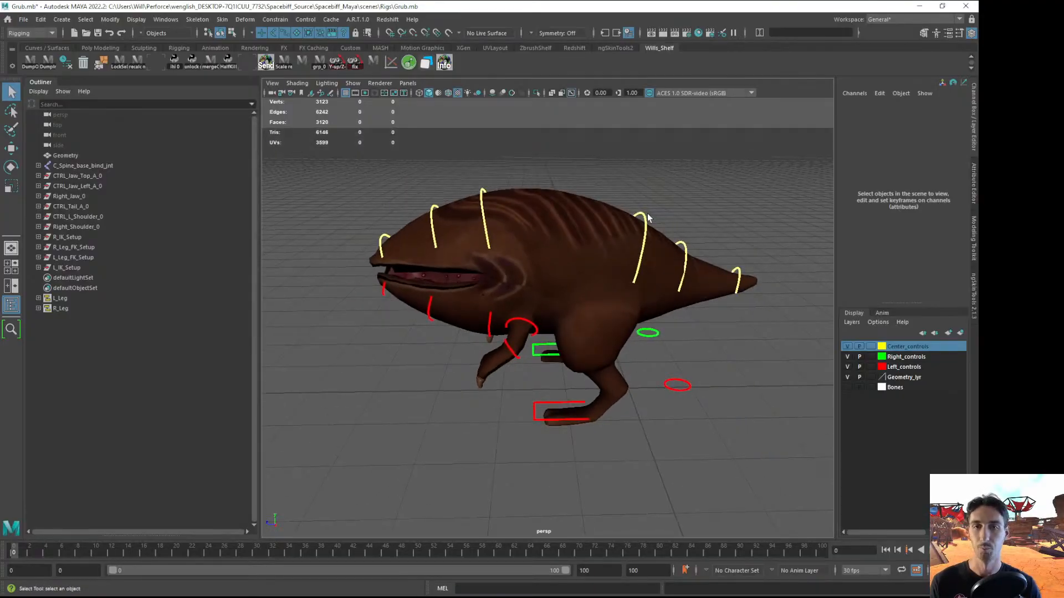
{"action": "left_click_drag", "start_coordinate": [603, 314], "coordinate": [575, 325], "text": "alt"}
{"action": "middle_click_drag", "start_coordinate": [575, 325], "coordinate": [553, 323], "text": "alt"}
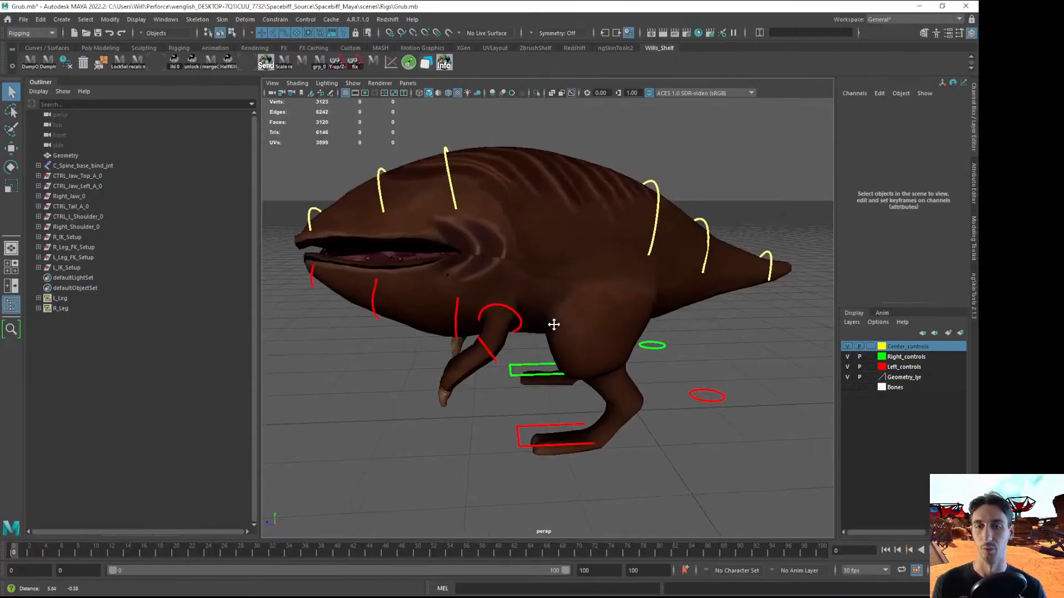
{"action": "right_click_drag", "start_coordinate": [554, 323], "coordinate": [558, 321], "text": "alt"}
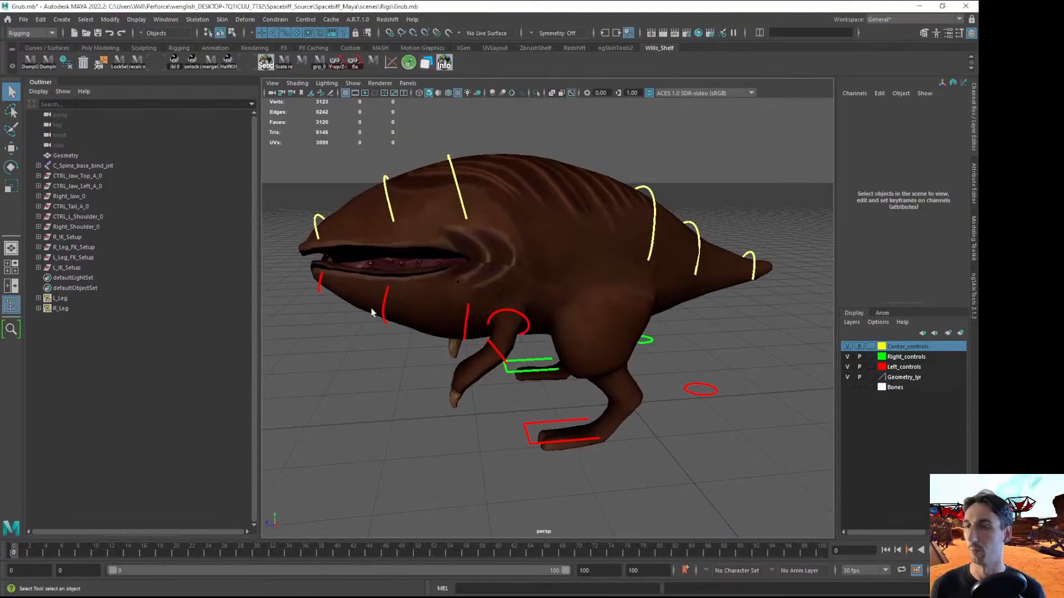
{"action": "left_click_drag", "start_coordinate": [525, 437], "coordinate": [544, 444], "text": "alt"}
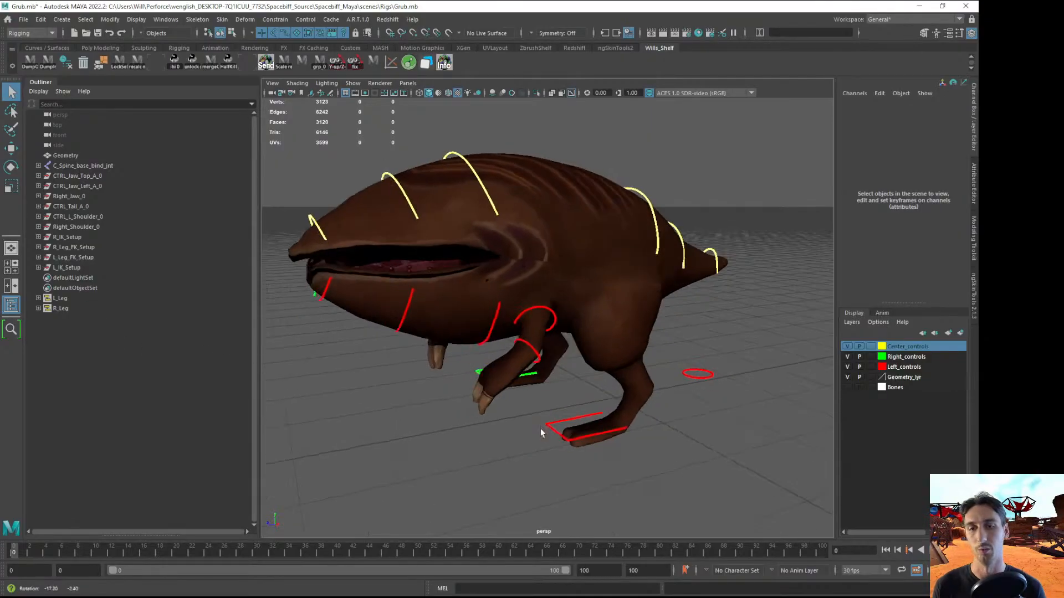
Switch the left leg to FK by setting L IK FK Switch to 1 on the left foot control
{"action": "left_click", "coordinate": [561, 433]}
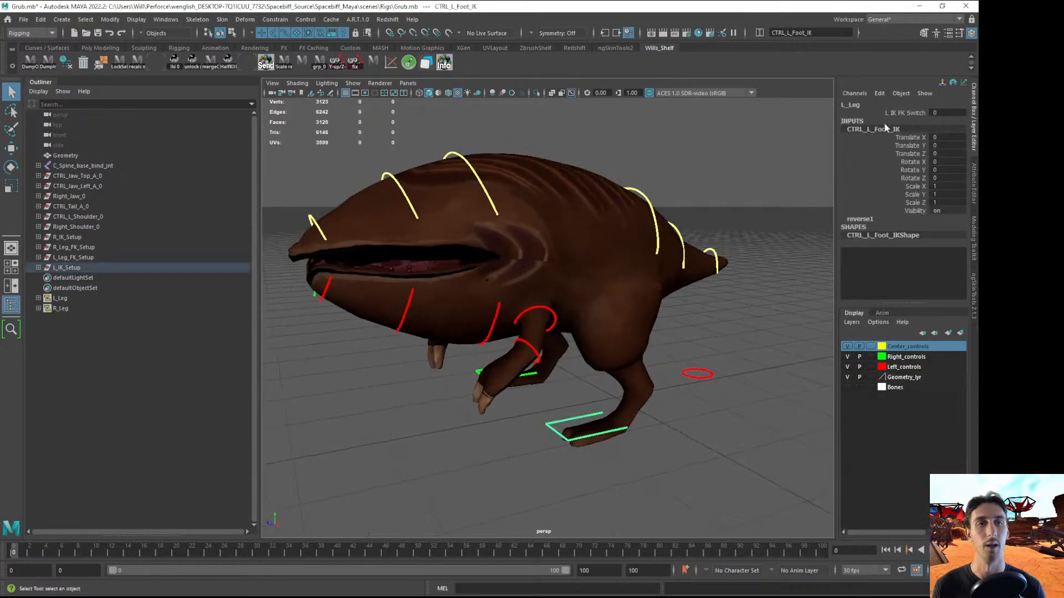
{"action": "left_click", "coordinate": [903, 113]}
{"action": "middle_click_drag", "start_coordinate": [648, 242], "coordinate": [771, 286]}
{"action": "left_click", "coordinate": [700, 319]}
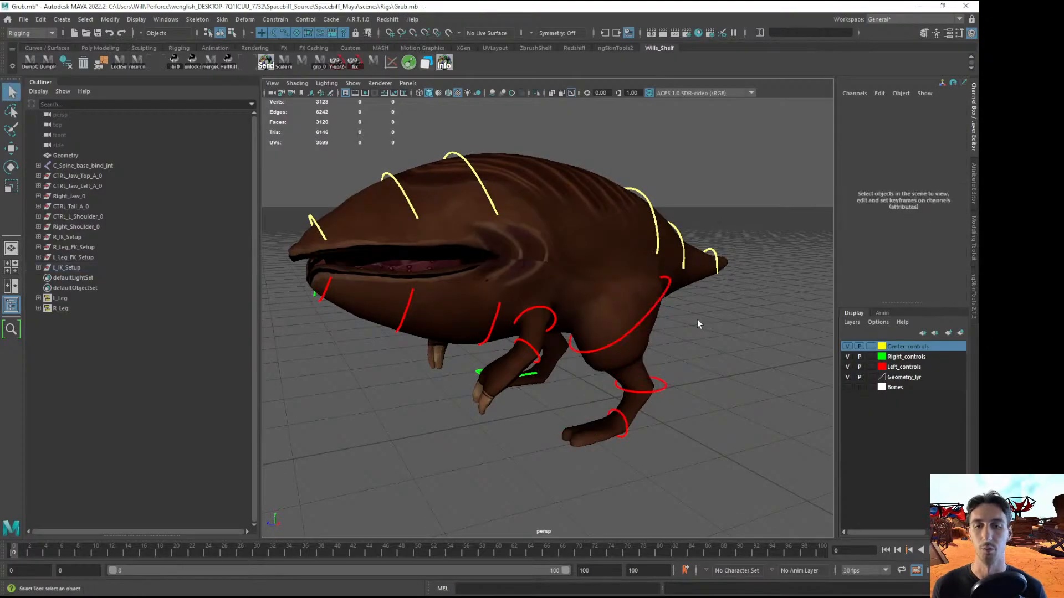
Try rotating the left leg with its hip FK control, leaving the control deselected
{"action": "left_click_drag", "start_coordinate": [579, 326], "coordinate": [612, 342], "text": "alt"}
{"action": "left_click_drag", "start_coordinate": [676, 327], "coordinate": [633, 325], "text": "alt"}
{"action": "left_click", "coordinate": [645, 325]}
{"action": "key", "text": "e"}
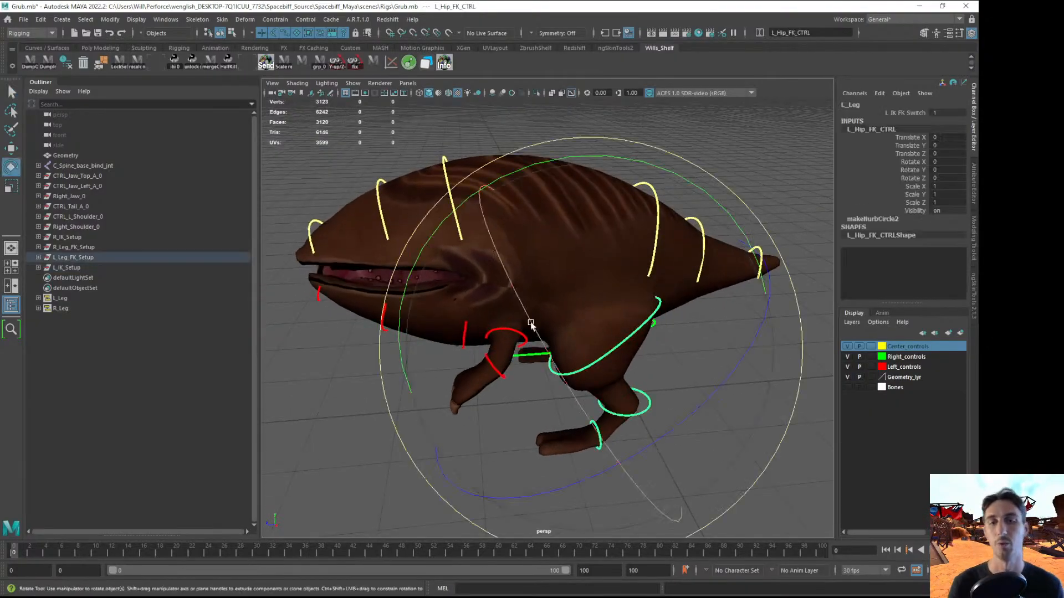
{"action": "left_click_drag", "start_coordinate": [523, 173], "coordinate": [427, 441]}
{"action": "left_click", "coordinate": [426, 441]}
{"action": "key", "text": "q"}
{"action": "left_click_drag", "start_coordinate": [506, 392], "coordinate": [540, 368], "text": "alt"}
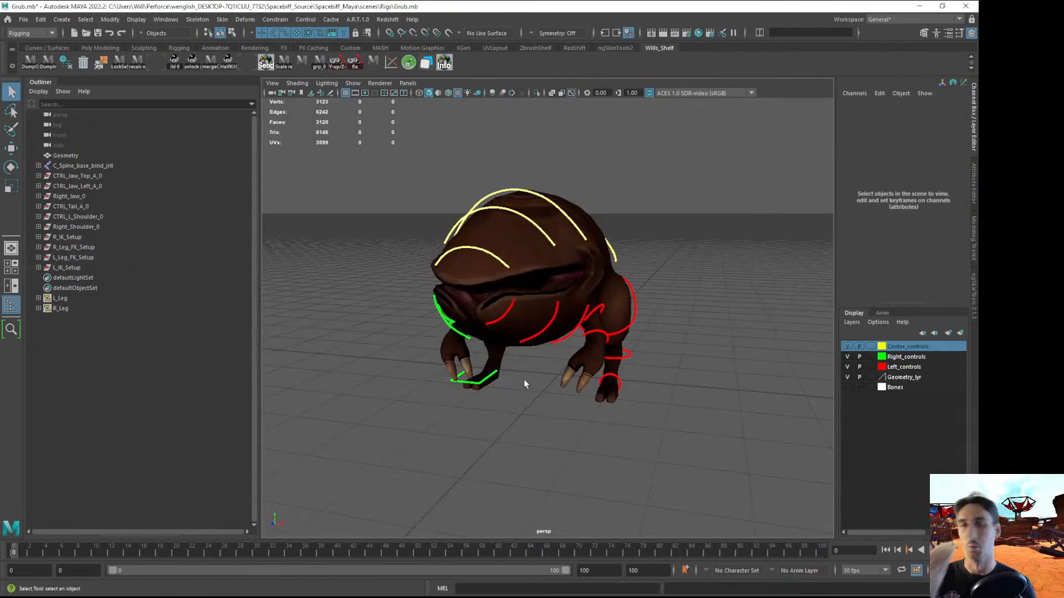
Try rotating the left shoulder control, then undo the rotation and clear the selection
{"action": "left_click_drag", "start_coordinate": [593, 323], "coordinate": [523, 375], "text": "alt"}
{"action": "left_click", "coordinate": [541, 343]}
{"action": "key", "text": "e"}
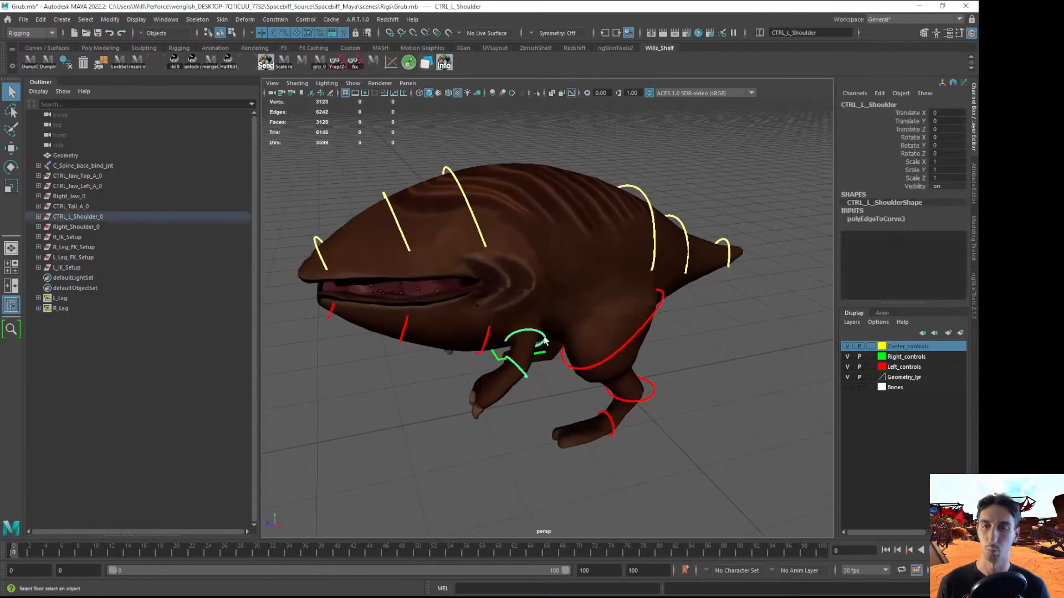
{"action": "left_click_drag", "start_coordinate": [456, 362], "coordinate": [569, 320]}
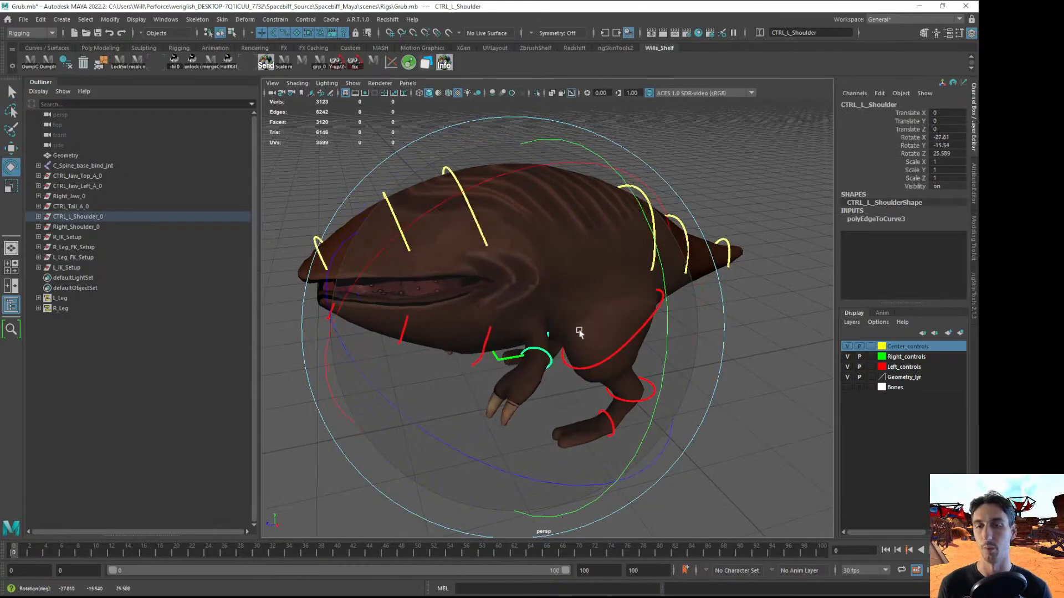
{"action": "key", "text": "ctrl+z"}
{"action": "left_click", "coordinate": [723, 434]}
Select the upper, left and right jaw controls together in wireframe and restore the textured display
{"action": "left_click_drag", "start_coordinate": [569, 437], "coordinate": [488, 293], "text": "alt"}
{"action": "key", "text": "4"}
{"action": "key", "text": "y"}
{"action": "mouse_move", "coordinate": [383, 230]}
{"action": "left_mouse_down"}
{"action": "mouse_move", "coordinate": [526, 218]}
{"action": "mouse_move", "coordinate": [519, 305]}
{"action": "mouse_move", "coordinate": [357, 285]}
{"action": "left_mouse_up"}
{"action": "left_click", "coordinate": [556, 196], "text": "ctrl"}
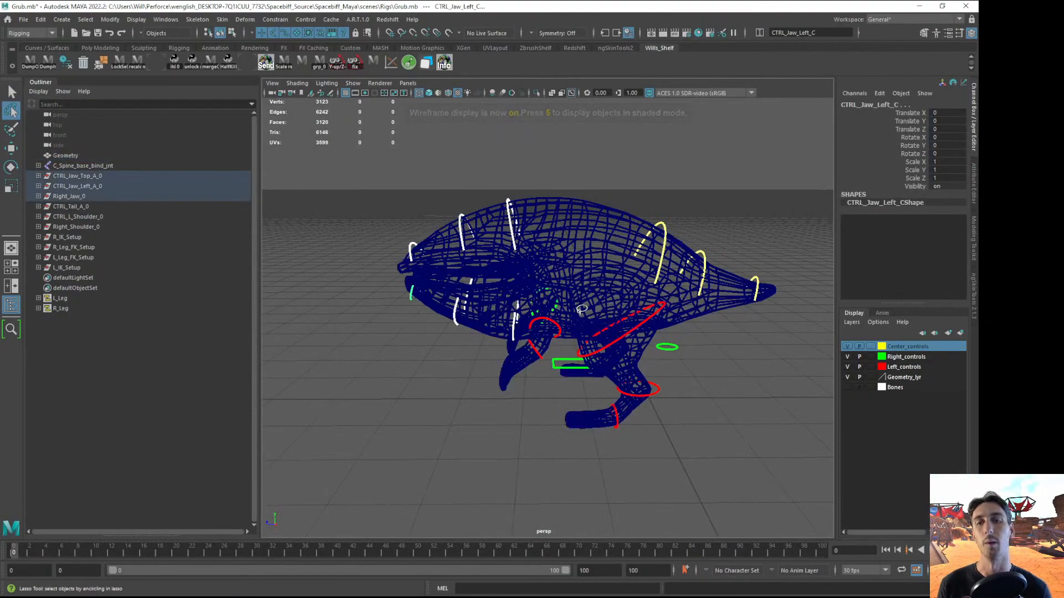
{"action": "key", "text": "6"}
{"action": "key", "text": "5"}
{"action": "key", "text": "q"}
{"action": "left_click_drag", "start_coordinate": [535, 313], "coordinate": [565, 317], "text": "alt"}
{"action": "key", "text": "6"}
{"action": "right_click_drag", "start_coordinate": [565, 316], "coordinate": [583, 325], "text": "alt"}
{"action": "key", "text": "e"}
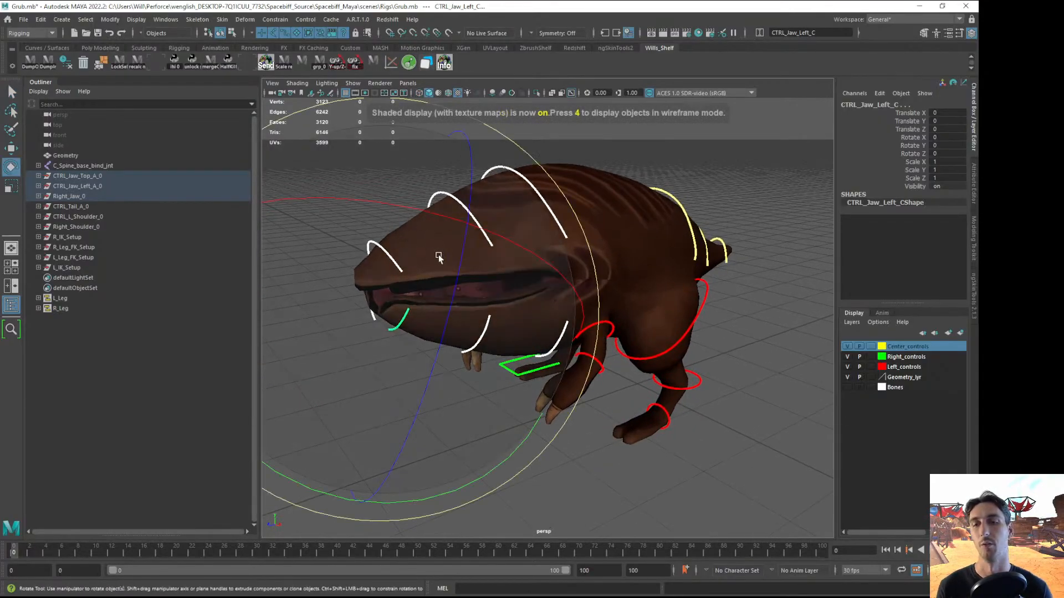
Try rotating the selected jaw controls together to open the mouth, then undo the rotation and deselect them
{"action": "right_click_drag", "start_coordinate": [430, 255], "coordinate": [394, 265], "text": "alt"}
{"action": "left_click_drag", "start_coordinate": [395, 264], "coordinate": [416, 295], "text": "alt"}
{"action": "left_click_drag", "start_coordinate": [374, 354], "coordinate": [324, 400]}
{"action": "key", "text": "ctrl+z"}
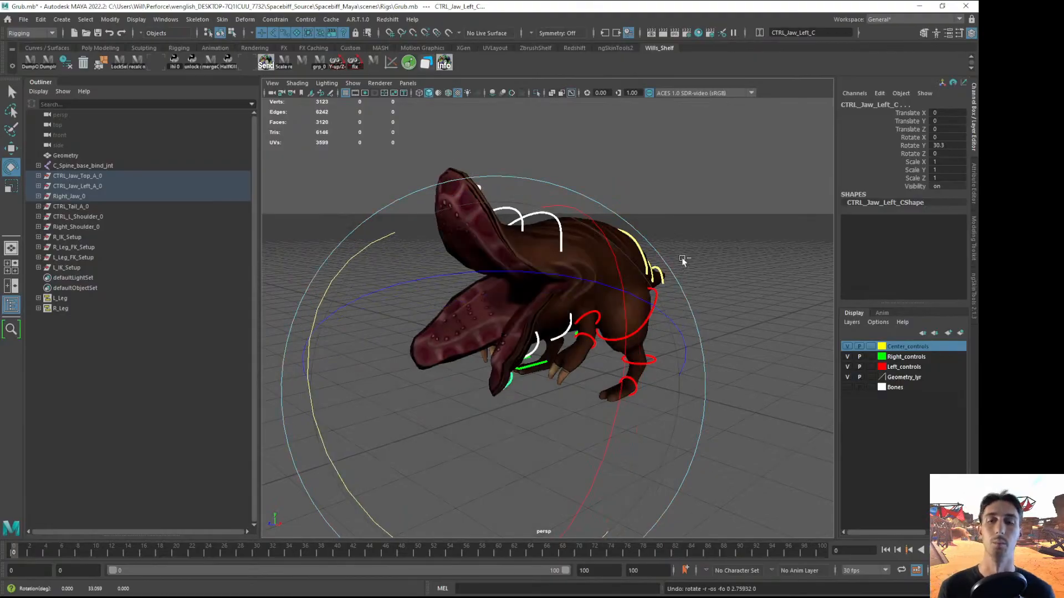
{"action": "key", "text": "ctrl+z"}
{"action": "left_click", "coordinate": [726, 243]}
{"action": "left_click_drag", "start_coordinate": [644, 307], "coordinate": [660, 349], "text": "alt"}
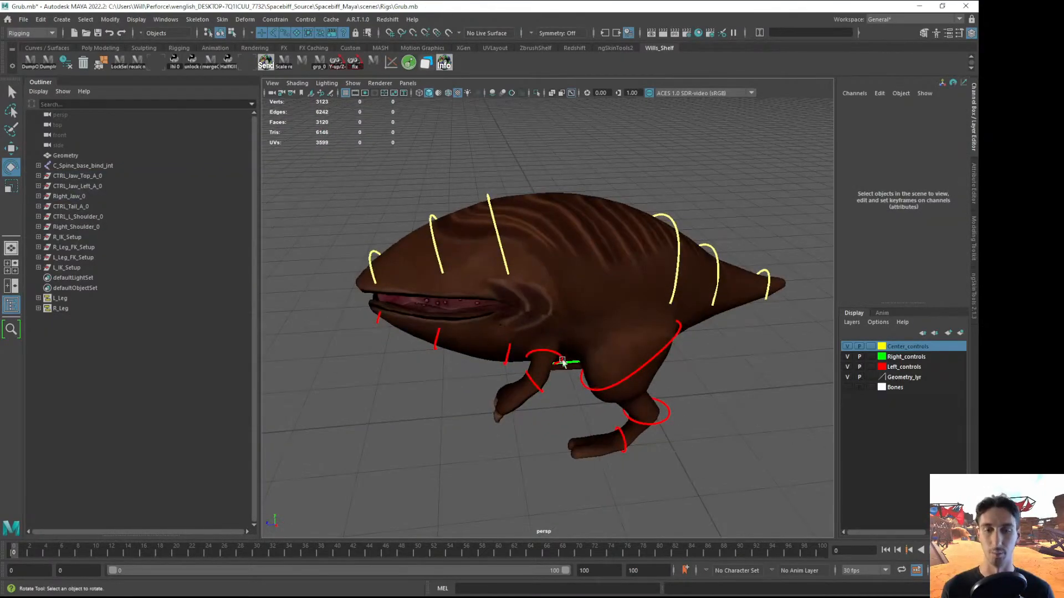
Switch the left leg back to its IK controls
{"action": "left_click", "coordinate": [665, 351]}
{"action": "left_click", "coordinate": [416, 220]}
{"action": "left_click_drag", "start_coordinate": [415, 361], "coordinate": [501, 306], "text": "alt"}
{"action": "left_click_drag", "start_coordinate": [643, 326], "coordinate": [593, 219], "text": "alt"}
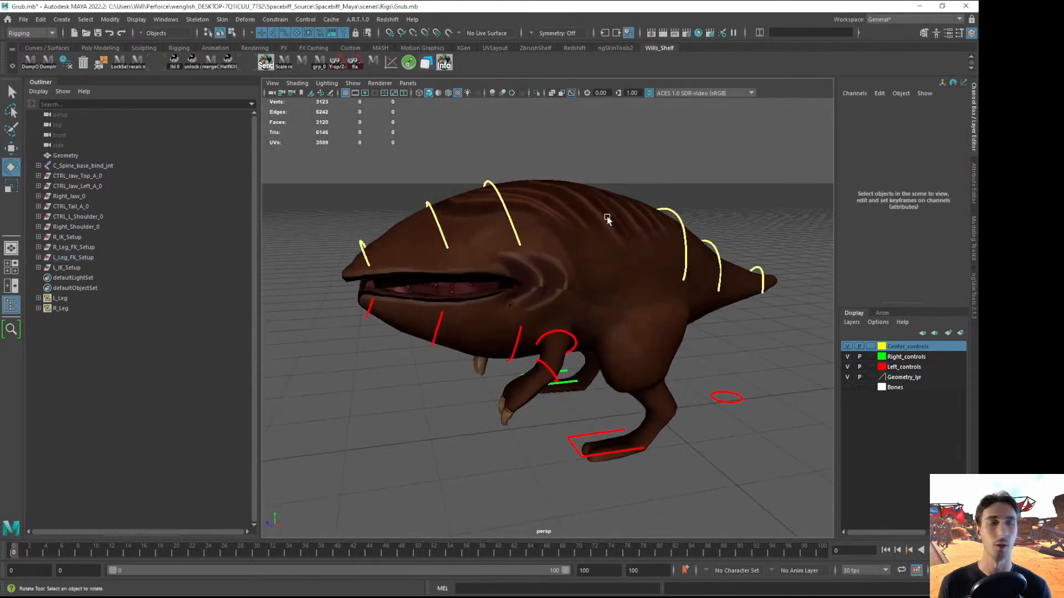
Select the body mesh and pick an edge loop around the torso behind the front leg
{"action": "left_click_drag", "start_coordinate": [622, 321], "coordinate": [590, 324], "text": "alt"}
{"action": "left_click", "coordinate": [603, 320]}
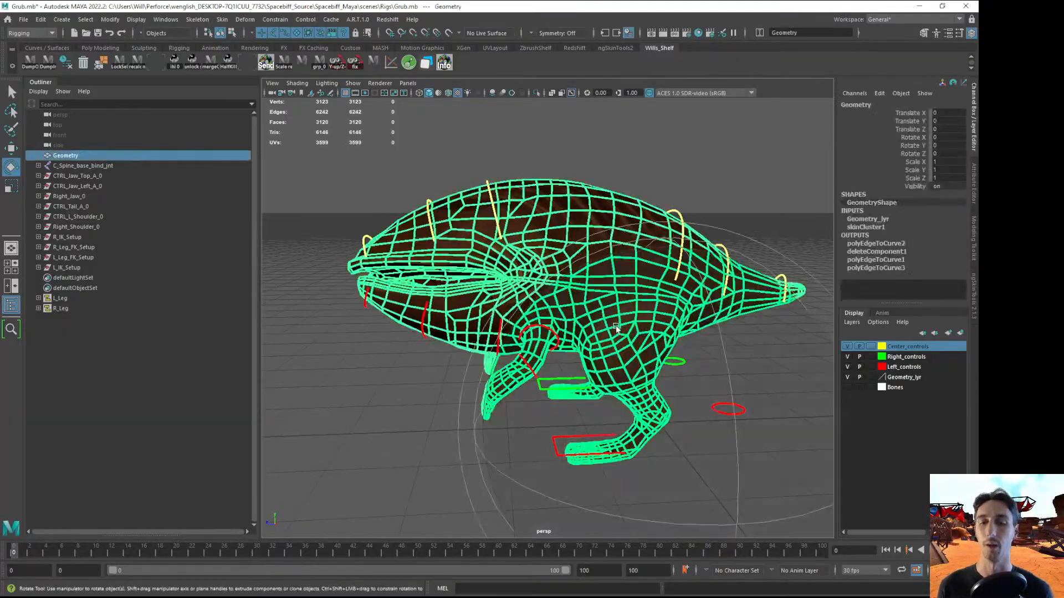
{"action": "right_click_drag", "start_coordinate": [603, 320], "coordinate": [632, 304], "text": "alt"}
{"action": "middle_click_drag", "start_coordinate": [597, 368], "coordinate": [552, 382], "text": "alt"}
{"action": "left_click", "coordinate": [345, 425]}
{"action": "mouse_move", "coordinate": [529, 342]}
{"action": "left_mouse_down", "text": "alt"}
{"action": "mouse_move", "coordinate": [554, 326]}
{"action": "mouse_move", "coordinate": [660, 314]}
{"action": "mouse_move", "coordinate": [532, 349]}
{"action": "left_mouse_up", "text": "alt"}
{"action": "right_click_drag", "start_coordinate": [532, 349], "coordinate": [506, 332], "text": "alt"}
{"action": "left_click_drag", "start_coordinate": [506, 333], "coordinate": [572, 294], "text": "alt"}
{"action": "left_click", "coordinate": [560, 311]}
{"action": "right_click_drag", "start_coordinate": [560, 311], "coordinate": [601, 355], "text": "alt"}
{"action": "right_click_drag", "start_coordinate": [529, 357], "coordinate": [525, 317]}
{"action": "double_click", "coordinate": [525, 318]}
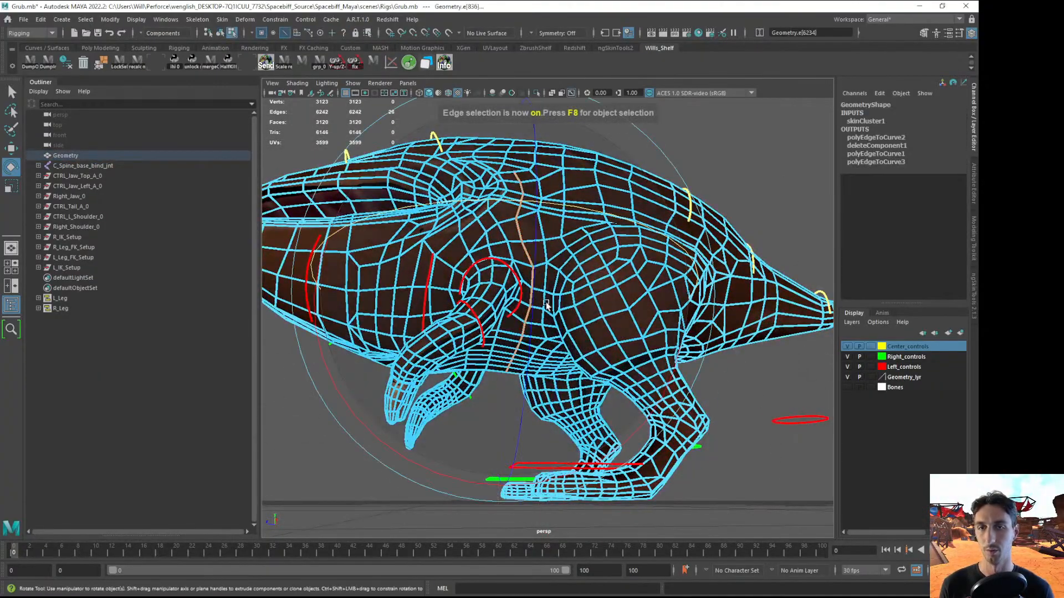
Try extending the edge selection over the back and underside of the torso, then return to object selection
{"action": "left_click_drag", "start_coordinate": [546, 303], "coordinate": [518, 338], "text": "alt"}
{"action": "right_click_drag", "start_coordinate": [518, 338], "coordinate": [548, 320], "text": "alt"}
{"action": "left_click_drag", "start_coordinate": [548, 320], "coordinate": [537, 277], "text": "alt"}
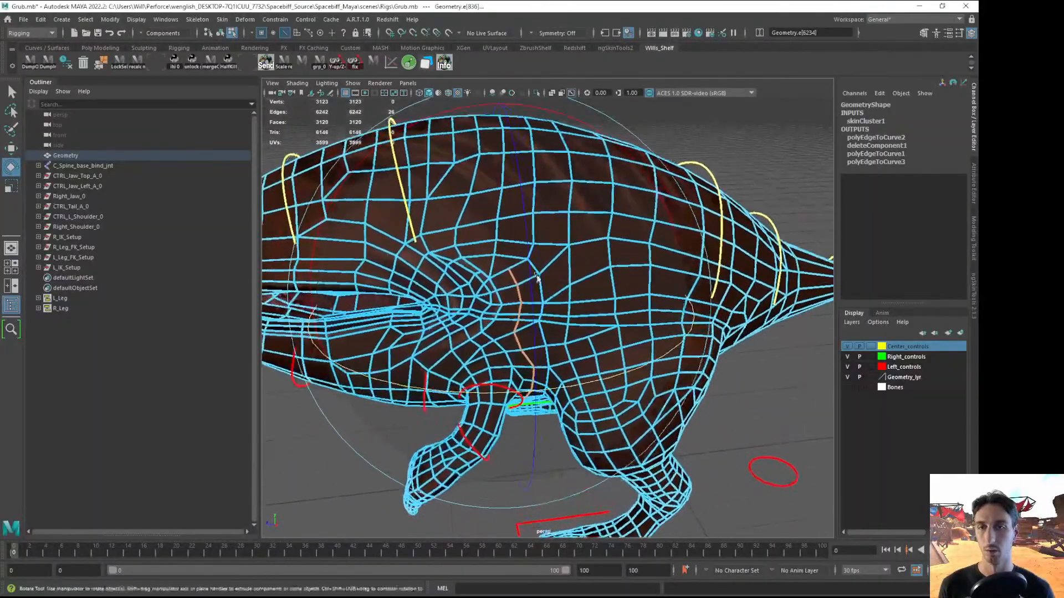
{"action": "left_click", "coordinate": [538, 230], "text": "shift"}
{"action": "left_click_drag", "start_coordinate": [555, 235], "coordinate": [558, 287], "text": "alt"}
{"action": "right_click_drag", "start_coordinate": [558, 287], "coordinate": [646, 323], "text": "alt"}
{"action": "left_click_drag", "start_coordinate": [646, 322], "coordinate": [656, 327], "text": "alt"}
{"action": "left_click_drag", "start_coordinate": [587, 332], "coordinate": [610, 394], "text": "alt"}
{"action": "left_click", "coordinate": [591, 395], "text": "shift"}
{"action": "double_click", "coordinate": [597, 357], "text": "shift"}
{"action": "right_click_drag", "start_coordinate": [651, 358], "coordinate": [604, 302], "text": "alt"}
{"action": "left_click_drag", "start_coordinate": [604, 302], "coordinate": [675, 266], "text": "alt"}
{"action": "key", "text": "F8"}
{"action": "scroll", "coordinate": [675, 266], "scroll_direction": "down", "scroll_amount": 5}
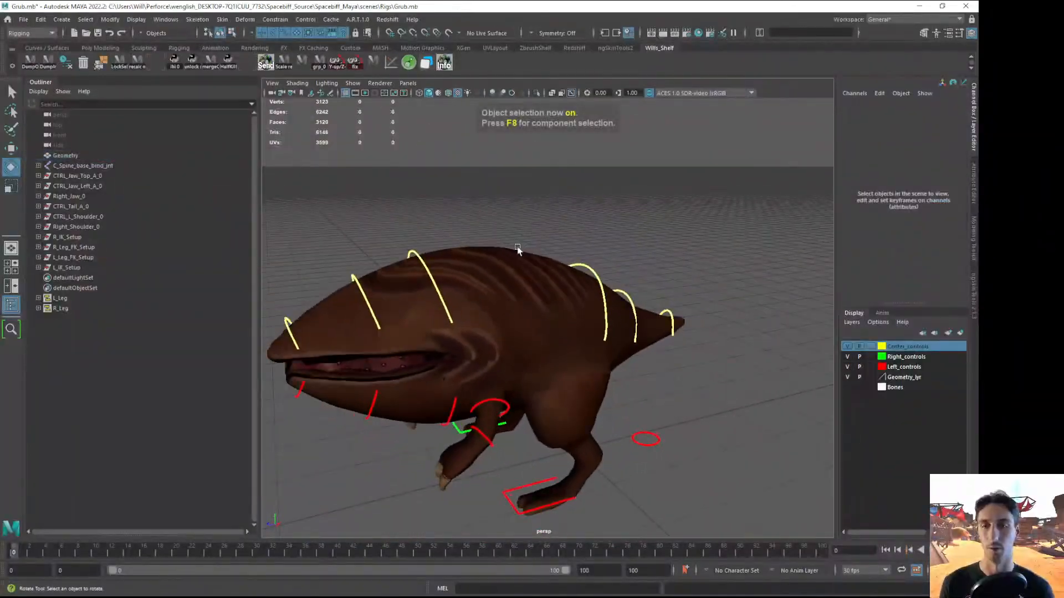
{"action": "key", "text": "q"}
{"action": "scroll", "coordinate": [499, 232], "scroll_direction": "up", "scroll_amount": 5}
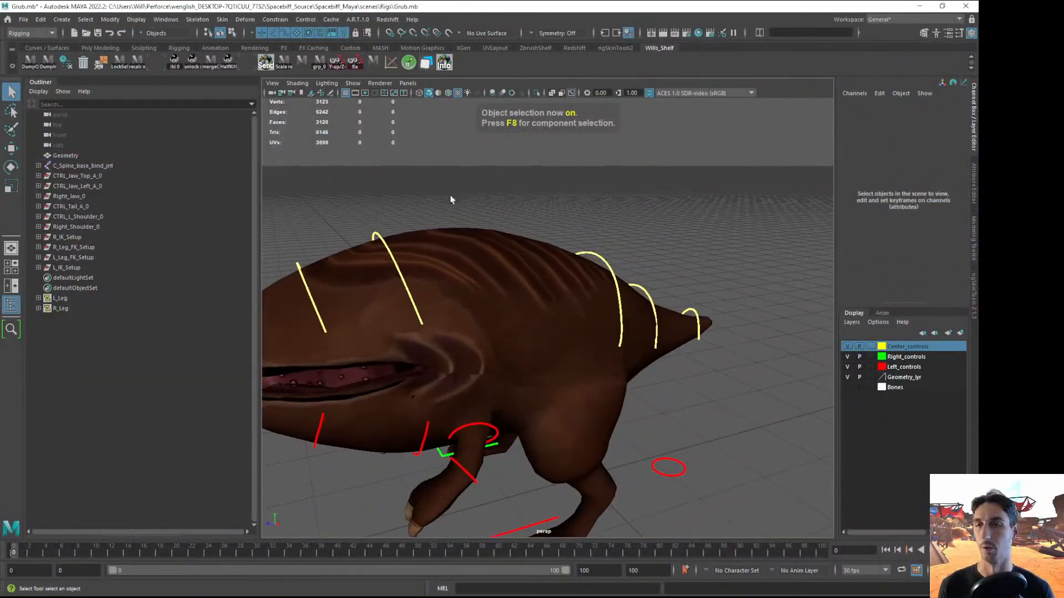
Create a NURBS circle at the scene origin
{"action": "left_click", "coordinate": [61, 20]}
{"action": "mouse_move", "coordinate": [99, 49]}
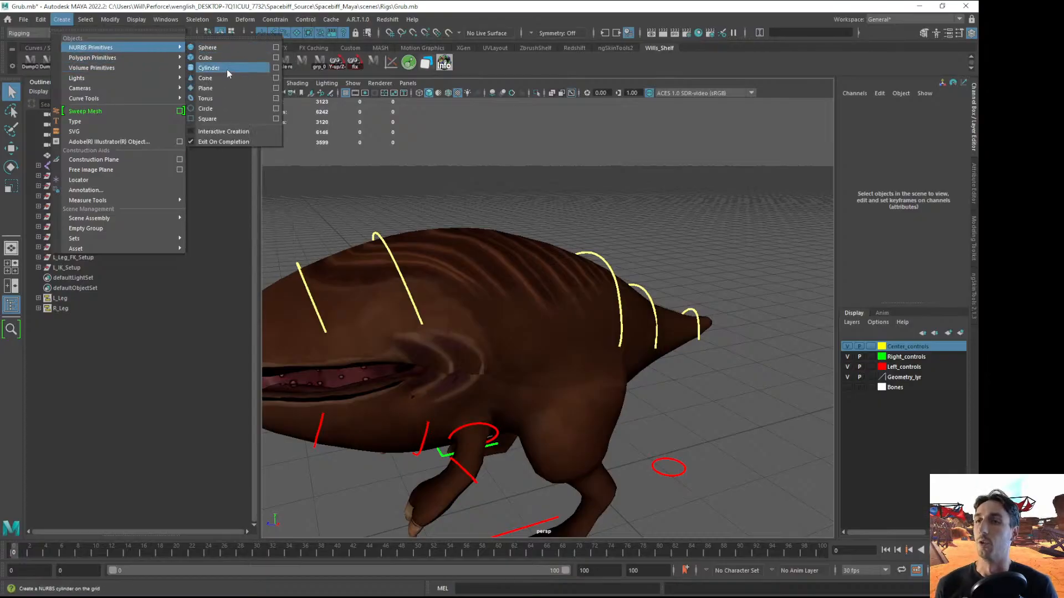
{"action": "left_click", "coordinate": [216, 109]}
{"action": "scroll", "coordinate": [372, 339], "scroll_direction": "down", "scroll_amount": 3}
{"action": "left_click_drag", "start_coordinate": [372, 339], "coordinate": [577, 369], "text": "alt"}
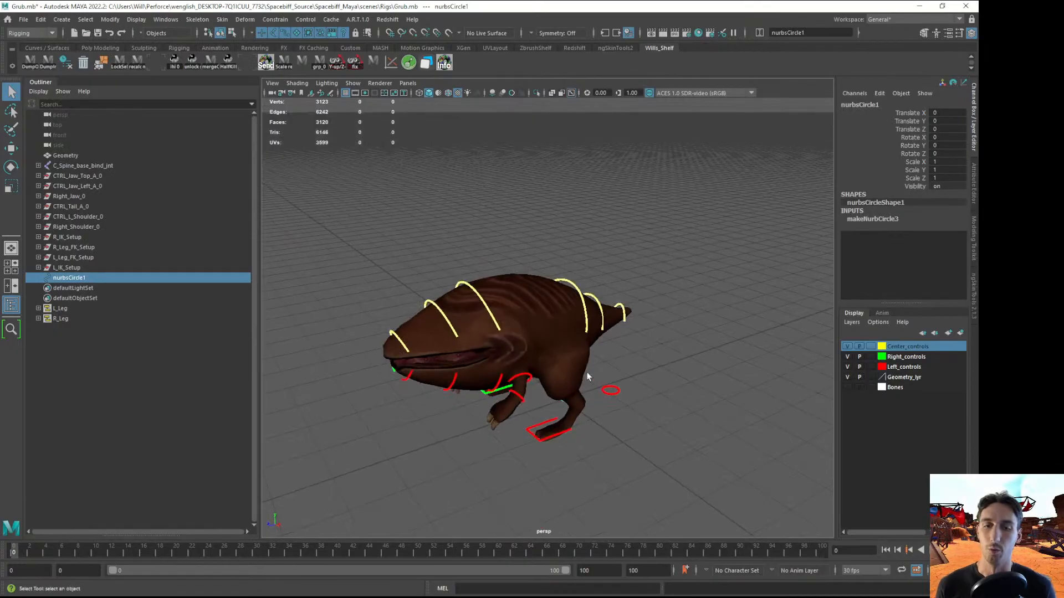
Enlarge the circle and stand it upright by scaling and rotating its control vertices, then return to object mode
{"action": "key", "text": "4"}
{"action": "left_click_drag", "start_coordinate": [617, 404], "coordinate": [628, 398], "text": "alt"}
{"action": "right_click_drag", "start_coordinate": [555, 430], "coordinate": [471, 345]}
{"action": "scroll", "coordinate": [544, 444], "scroll_direction": "up", "scroll_amount": 3}
{"action": "left_click_drag", "start_coordinate": [559, 424], "coordinate": [661, 366], "text": "alt"}
{"action": "key", "text": "r"}
{"action": "key", "text": "e"}
{"action": "left_click_drag", "start_coordinate": [619, 335], "coordinate": [546, 355], "text": "alt"}
{"action": "mouse_move", "coordinate": [470, 269]}
{"action": "left_mouse_down"}
{"action": "mouse_move", "coordinate": [431, 353]}
{"action": "mouse_move", "coordinate": [450, 332]}
{"action": "left_mouse_up"}
{"action": "key", "text": "F8"}
Display the model in wireframe and make the Bones layer visible
{"action": "key", "text": "w"}
{"action": "key", "text": "5"}
{"action": "scroll", "coordinate": [611, 403], "scroll_direction": "up", "scroll_amount": 3}
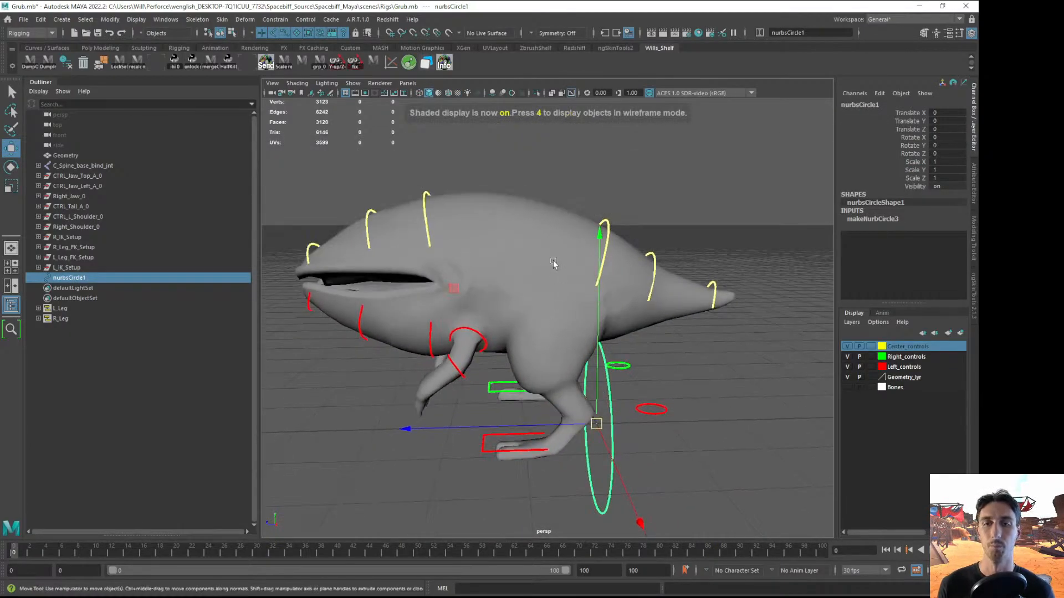
{"action": "key", "text": "4"}
{"action": "scroll", "coordinate": [580, 296], "scroll_direction": "up", "scroll_amount": 3}
{"action": "left_click", "coordinate": [847, 388]}
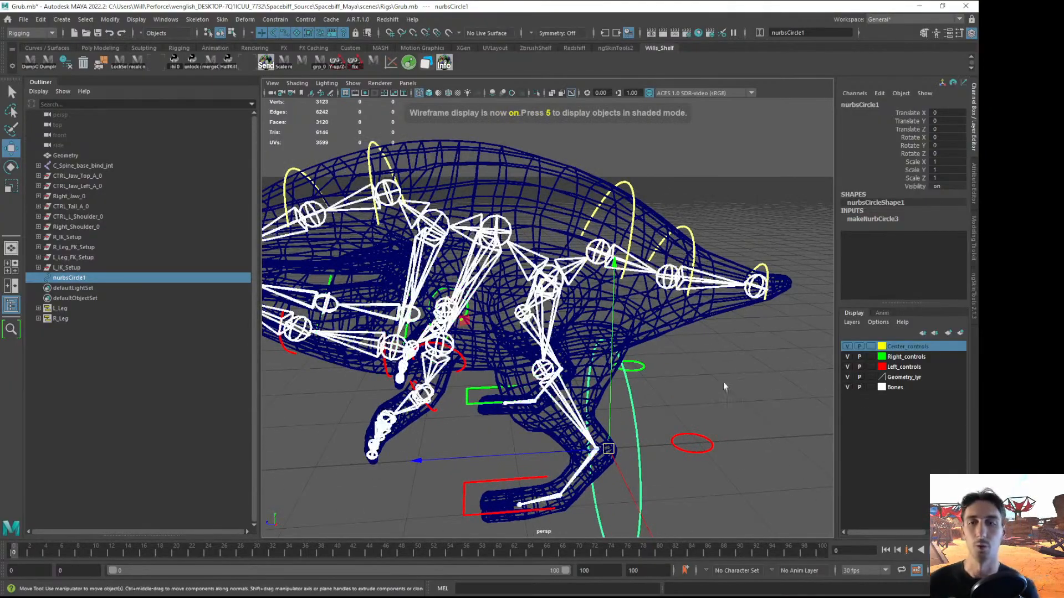
Select the C_Spine_base_bind_jnt joint and expand its child joints
{"action": "left_click_drag", "start_coordinate": [625, 331], "coordinate": [617, 344], "text": "alt"}
{"action": "scroll", "coordinate": [598, 321], "scroll_direction": "down", "scroll_amount": 3}
{"action": "left_click_drag", "start_coordinate": [582, 304], "coordinate": [561, 278], "text": "alt"}
{"action": "scroll", "coordinate": [558, 280], "scroll_direction": "up", "scroll_amount": 5}
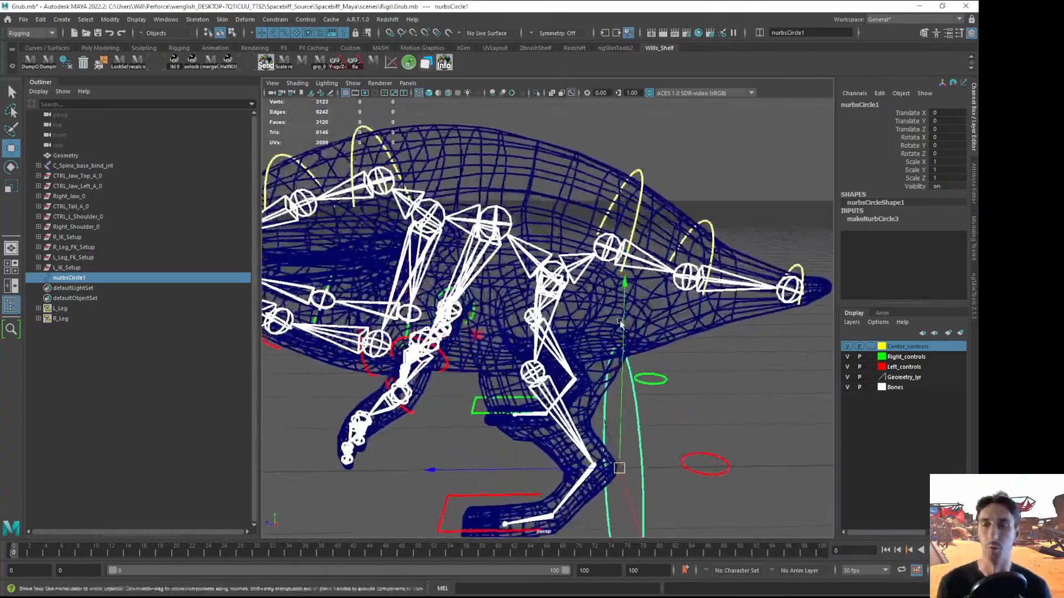
{"action": "left_click_drag", "start_coordinate": [685, 448], "coordinate": [645, 448], "text": "alt"}
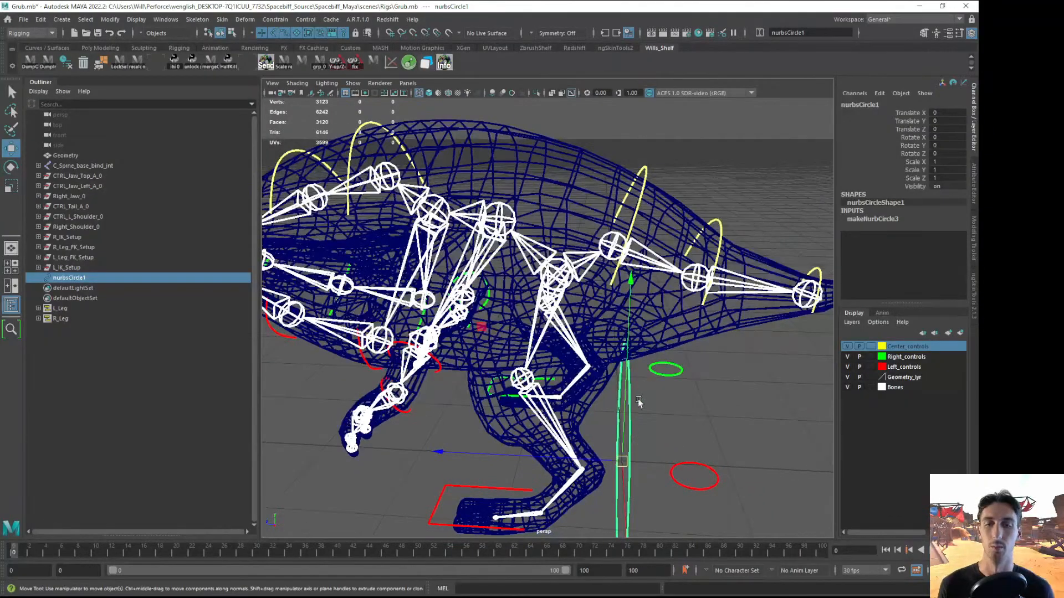
{"action": "left_click_drag", "start_coordinate": [636, 401], "coordinate": [635, 423], "text": "alt"}
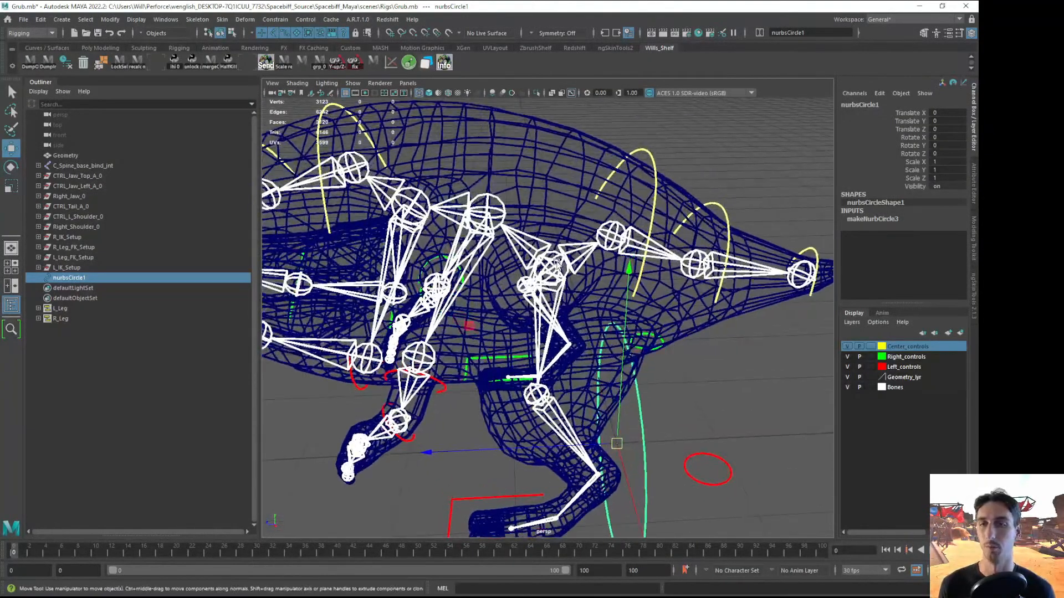
{"action": "left_click", "coordinate": [83, 166]}
{"action": "left_click", "coordinate": [38, 166]}
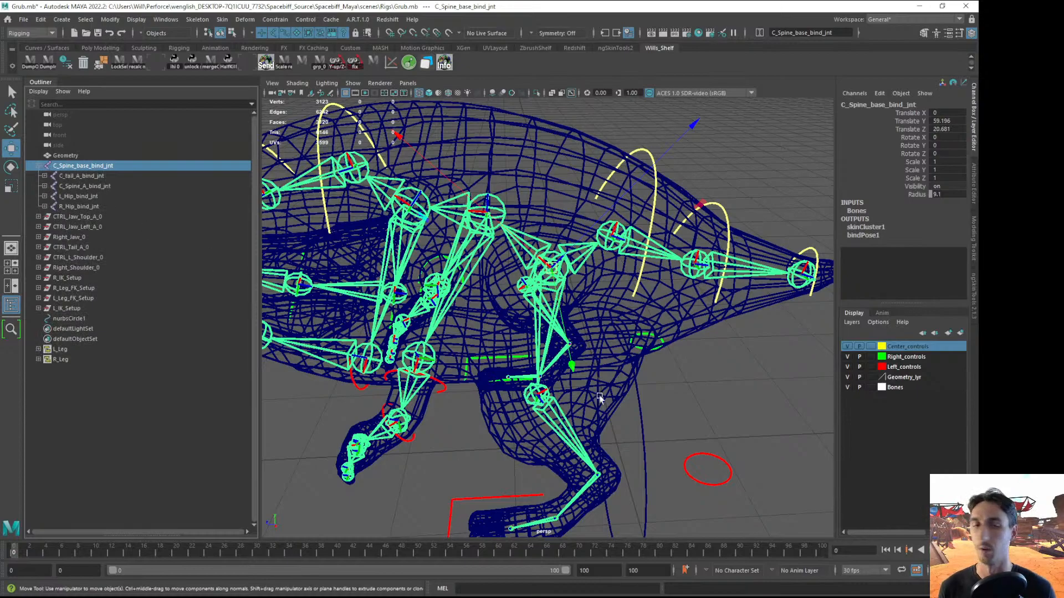
Parent nurbsCircle1 under C_Spine_base_bind_jnt and zero its translation and rotation so it snaps to the joint
{"action": "left_click", "coordinate": [636, 410]}
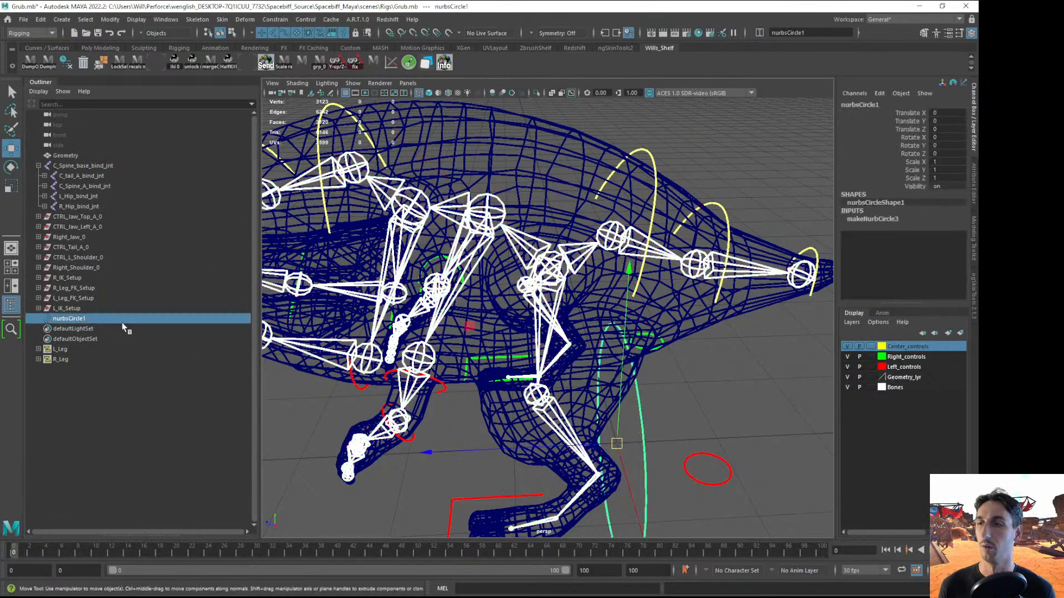
{"action": "middle_click_drag", "start_coordinate": [72, 322], "coordinate": [81, 168]}
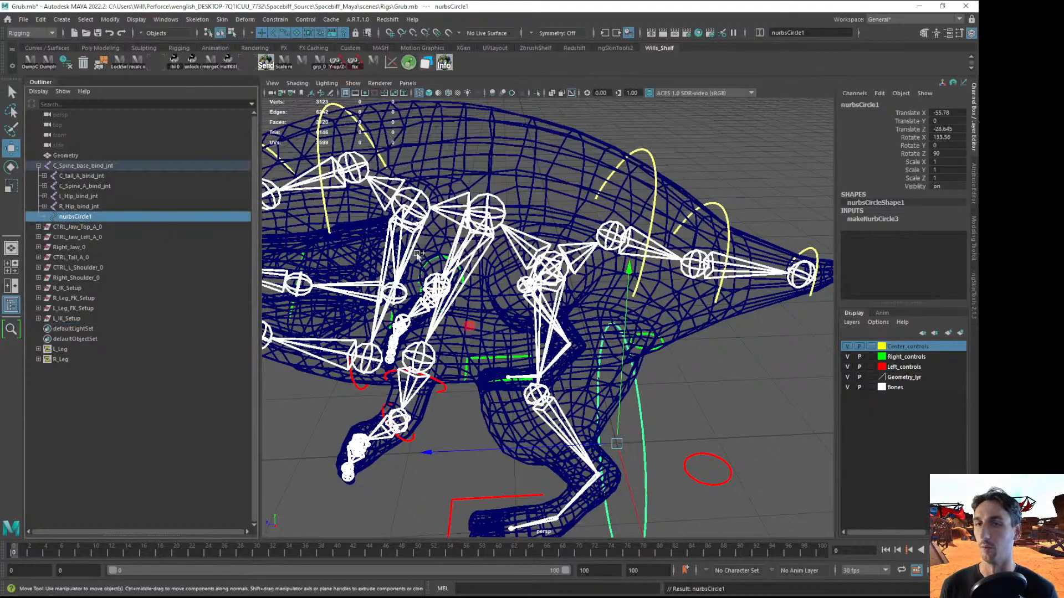
{"action": "key", "text": "g"}
Restore the textured display and activate the Rotate tool on the circle at the spine base
{"action": "left_click_drag", "start_coordinate": [542, 318], "coordinate": [568, 312], "text": "alt"}
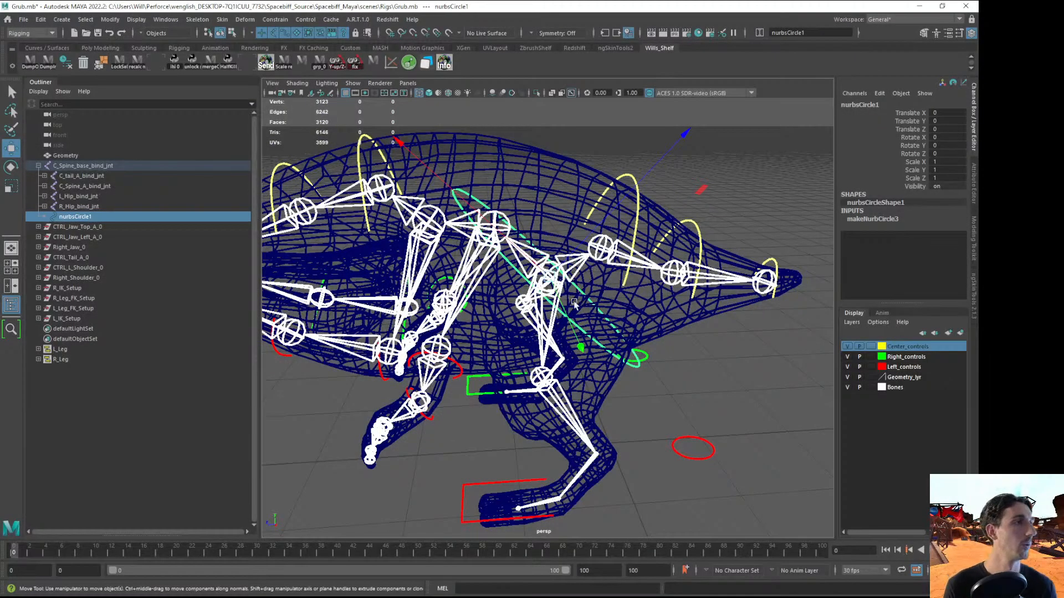
{"action": "mouse_move", "coordinate": [607, 313]}
{"action": "left_mouse_down", "text": "alt"}
{"action": "mouse_move", "coordinate": [648, 353]}
{"action": "mouse_move", "coordinate": [609, 316]}
{"action": "left_mouse_up", "text": "alt"}
{"action": "key", "text": "e"}
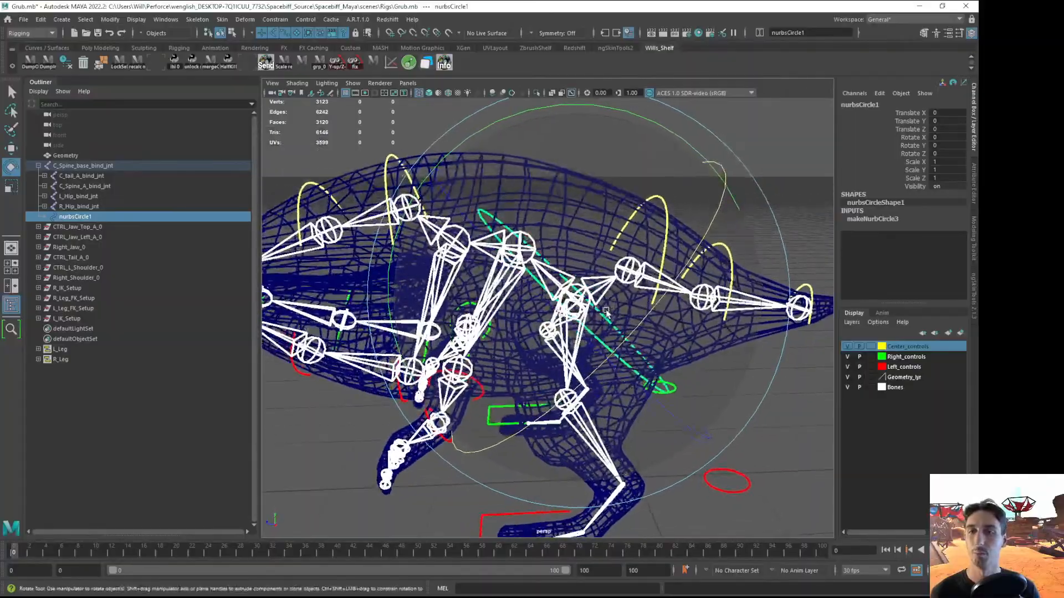
{"action": "key", "text": "5"}
{"action": "key", "text": "6"}
{"action": "left_click_drag", "start_coordinate": [607, 311], "coordinate": [595, 304], "text": "alt"}
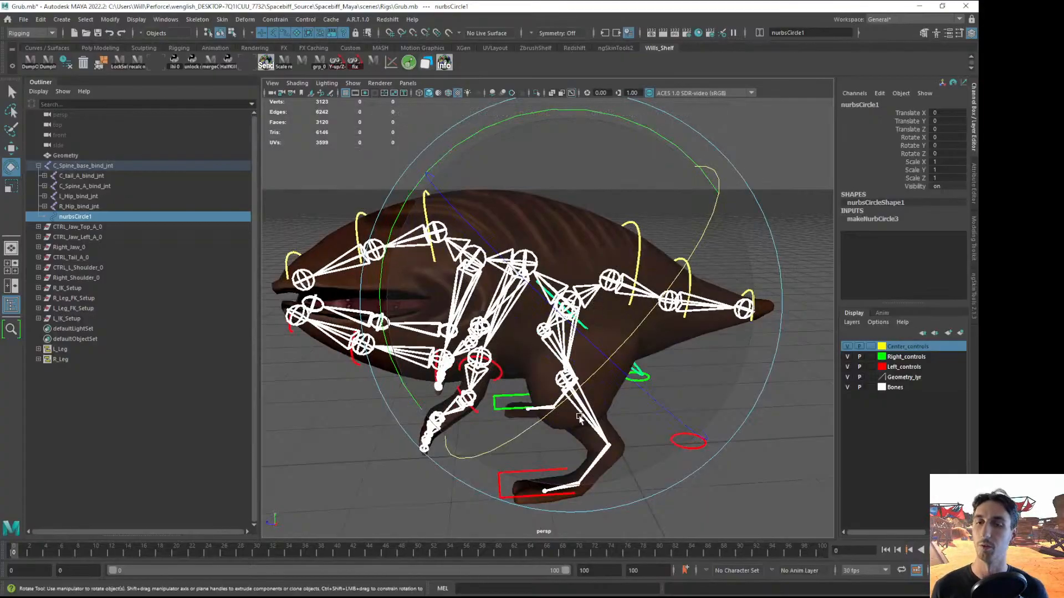
Switch nurbsCircle1 at the spine base to control-vertex editing while keeping object selection mode on
{"action": "left_click_drag", "start_coordinate": [438, 287], "coordinate": [574, 311], "text": "alt"}
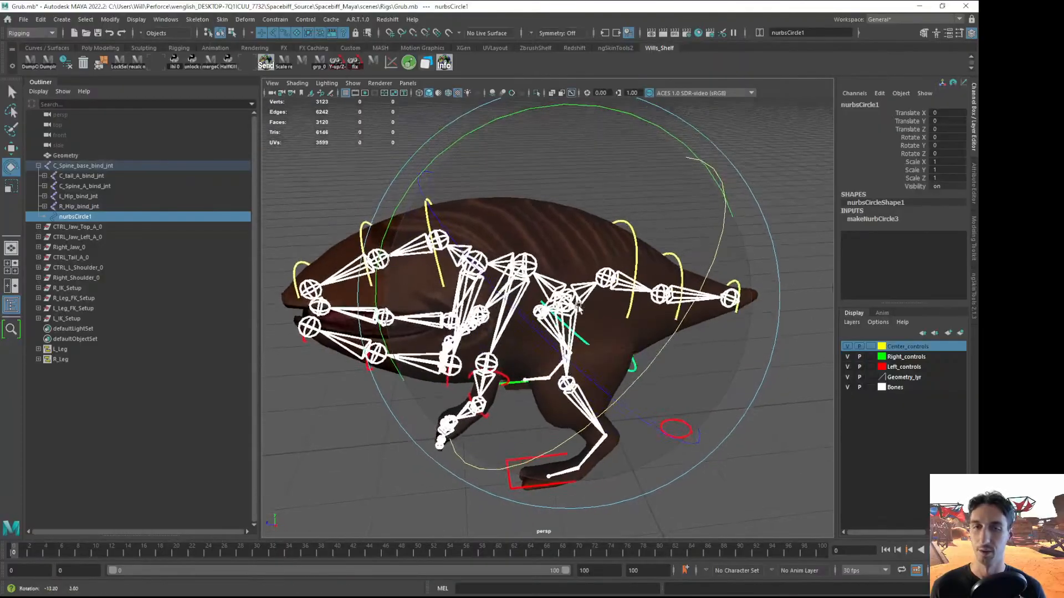
{"action": "scroll", "coordinate": [574, 310], "scroll_direction": "up", "scroll_amount": 4}
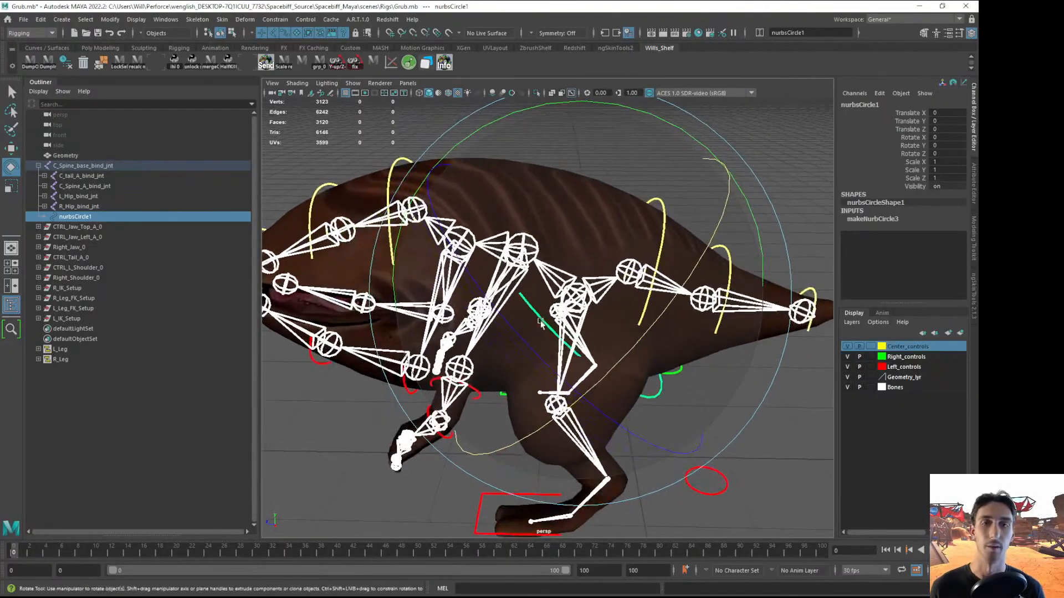
{"action": "scroll", "coordinate": [550, 322], "scroll_direction": "up", "scroll_amount": 3}
{"action": "right_click_drag", "start_coordinate": [550, 322], "coordinate": [542, 324]}
{"action": "key", "text": "4"}
{"action": "key", "text": "5"}
{"action": "key", "text": "F8"}
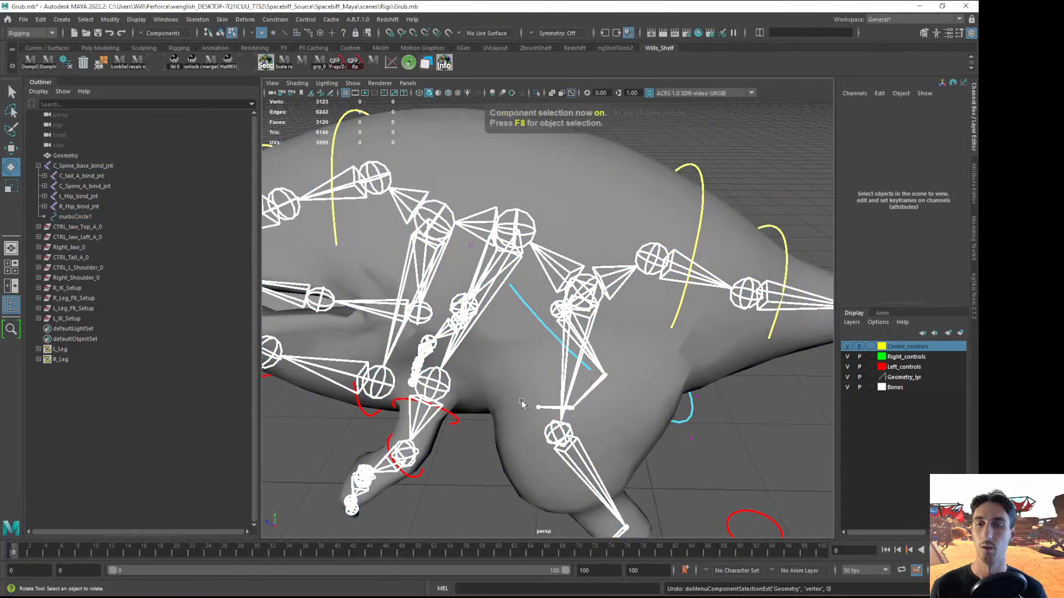
{"action": "right_click_drag", "start_coordinate": [530, 313], "coordinate": [472, 325]}
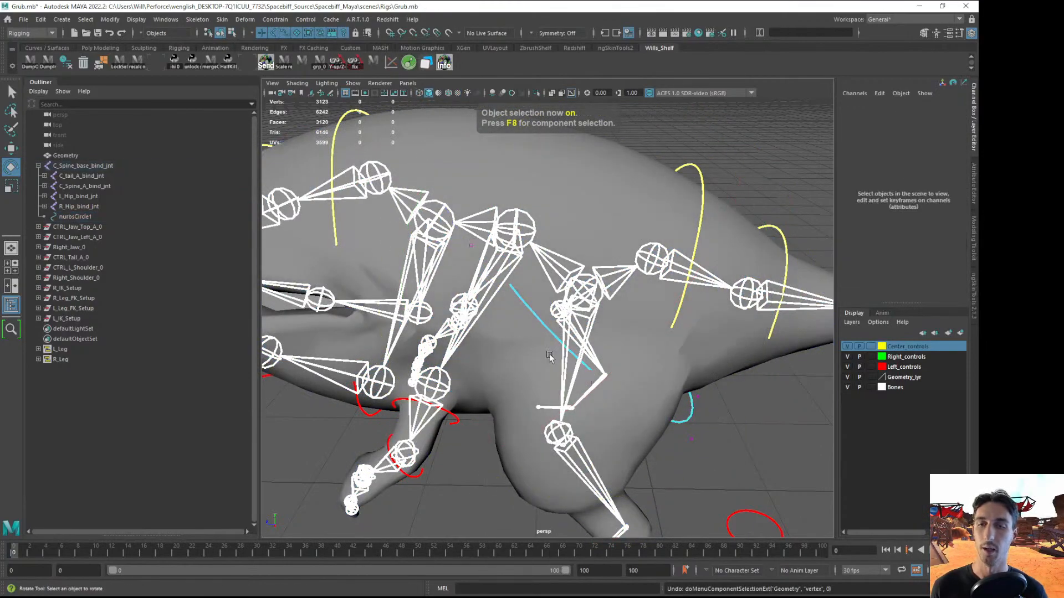
Display the model in wireframe, restrict the selection mask to curves, and select all control vertices of nurbsCircle1
{"action": "key", "text": "4"}
{"action": "scroll", "coordinate": [506, 315], "scroll_direction": "down", "scroll_amount": 4}
{"action": "scroll", "coordinate": [506, 314], "scroll_direction": "down", "scroll_amount": 1}
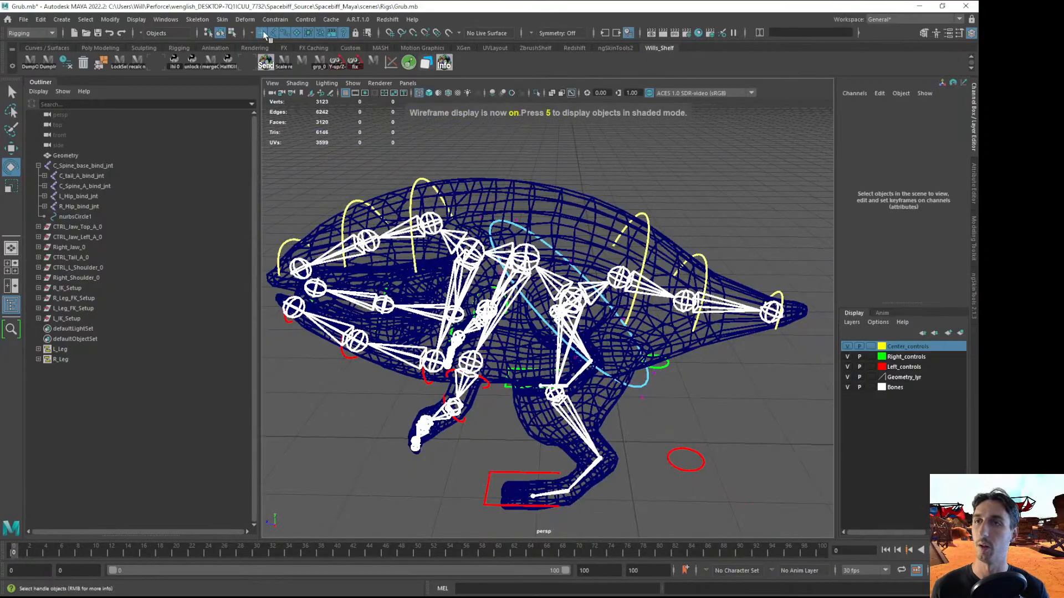
{"action": "left_click", "coordinate": [333, 34]}
{"action": "left_click", "coordinate": [343, 35]}
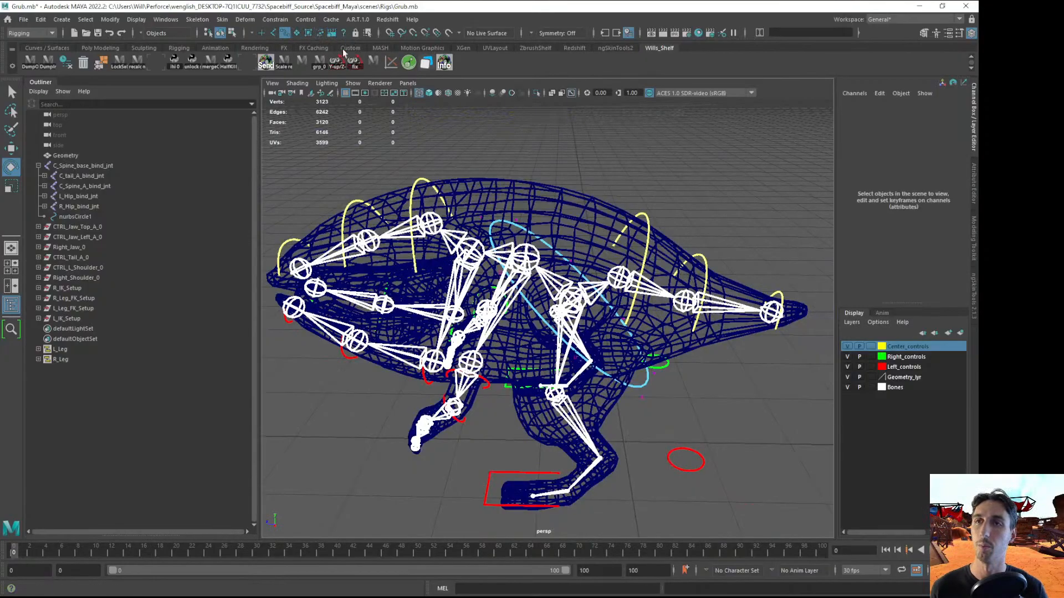
{"action": "left_click_drag", "start_coordinate": [446, 153], "coordinate": [711, 452]}
{"action": "scroll", "coordinate": [591, 395], "scroll_direction": "up", "scroll_amount": 2}
{"action": "scroll", "coordinate": [591, 395], "scroll_direction": "up", "scroll_amount": 1}
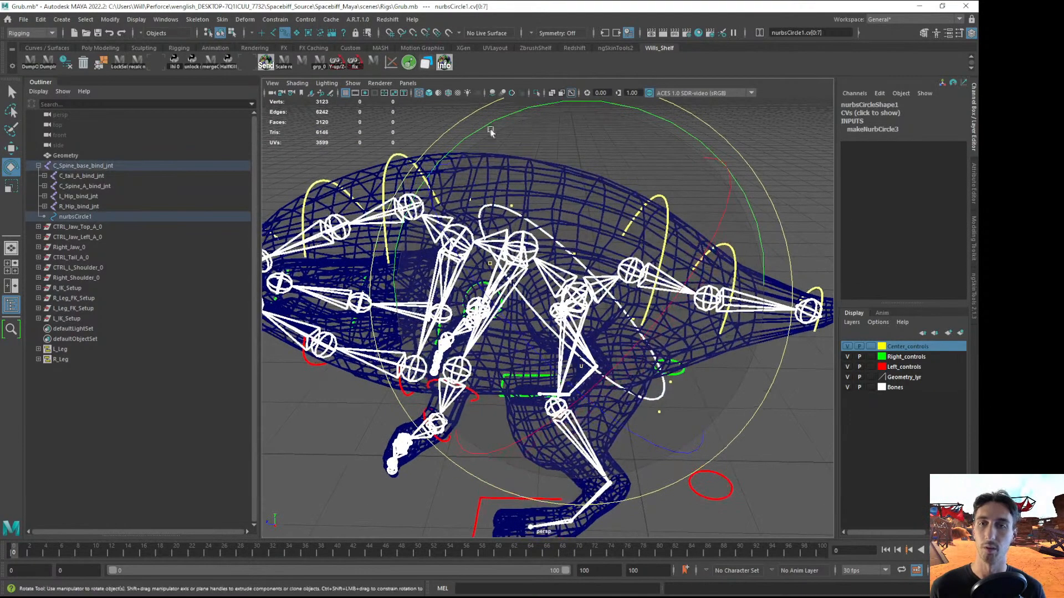
Rotate and move the circle's control vertices so the ring stands upright around the body, and restore the textured display
{"action": "left_click_drag", "start_coordinate": [484, 128], "coordinate": [640, 112]}
{"action": "key", "text": "w"}
{"action": "left_click_drag", "start_coordinate": [628, 238], "coordinate": [599, 177], "text": "alt"}
{"action": "middle_click_drag", "start_coordinate": [599, 177], "coordinate": [590, 228], "text": "alt"}
{"action": "left_click_drag", "start_coordinate": [559, 156], "coordinate": [516, 141]}
{"action": "key", "text": "r"}
{"action": "key", "text": "5"}
{"action": "mouse_move", "coordinate": [626, 309]}
{"action": "left_mouse_down", "text": "alt"}
{"action": "mouse_move", "coordinate": [608, 323]}
{"action": "mouse_move", "coordinate": [635, 362]}
{"action": "mouse_move", "coordinate": [541, 328]}
{"action": "left_mouse_up", "text": "alt"}
{"action": "key", "text": "6"}
{"action": "key", "text": "e"}
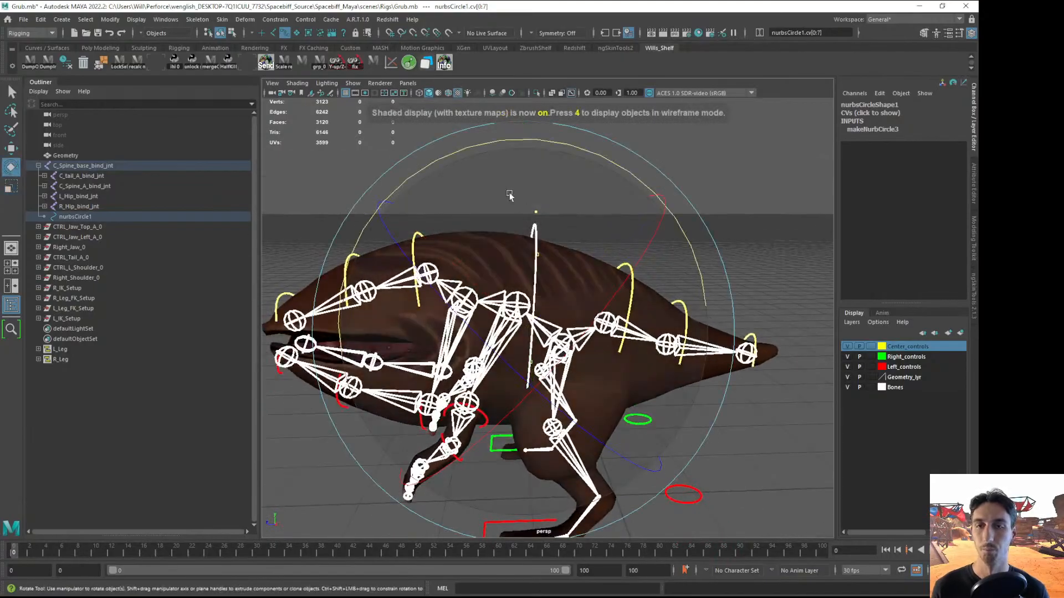
Fine-tune the rotation and position of the circle's control vertices so the ring wraps the torso just ahead of the hind legs
{"action": "left_click_drag", "start_coordinate": [518, 142], "coordinate": [555, 163]}
{"action": "left_click_drag", "start_coordinate": [653, 346], "coordinate": [637, 355], "text": "alt"}
{"action": "key", "text": "w"}
{"action": "left_click_drag", "start_coordinate": [546, 326], "coordinate": [540, 330], "text": "alt"}
{"action": "left_click_drag", "start_coordinate": [381, 196], "coordinate": [368, 188]}
{"action": "left_click_drag", "start_coordinate": [447, 313], "coordinate": [373, 190], "text": "alt"}
{"action": "left_click_drag", "start_coordinate": [510, 118], "coordinate": [447, 153]}
{"action": "key", "text": "e"}
{"action": "key", "text": "w"}
{"action": "left_click_drag", "start_coordinate": [532, 237], "coordinate": [522, 229], "text": "alt"}
{"action": "left_click_drag", "start_coordinate": [513, 129], "coordinate": [515, 126]}
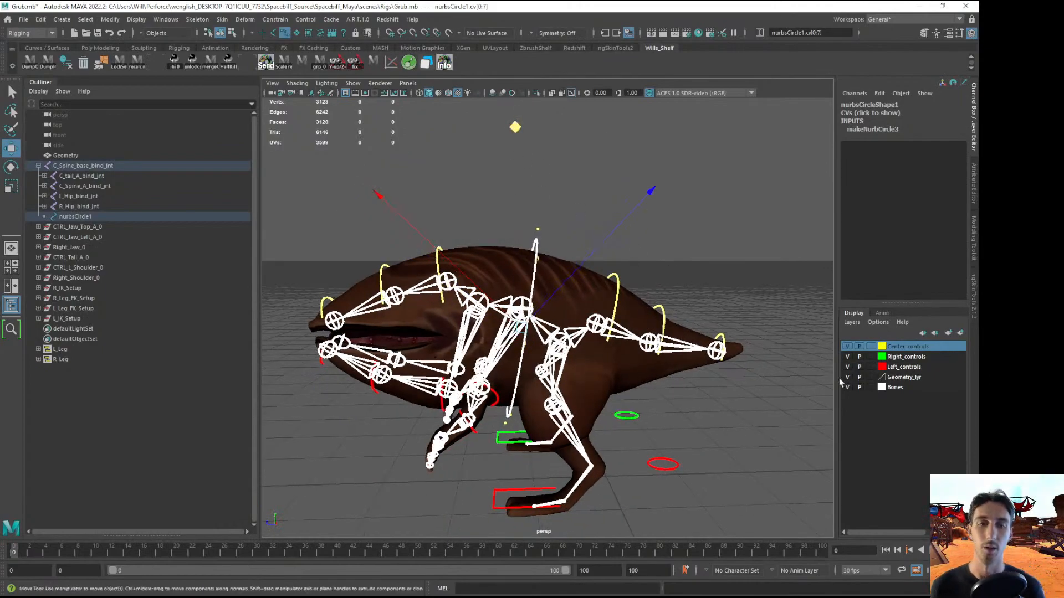
Hide the Bones layer and unparent nurbsCircle1 from C_Spine_base_bind_jnt
{"action": "left_click", "coordinate": [847, 387]}
{"action": "left_click_drag", "start_coordinate": [703, 380], "coordinate": [733, 396], "text": "alt"}
{"action": "key", "text": "F8"}
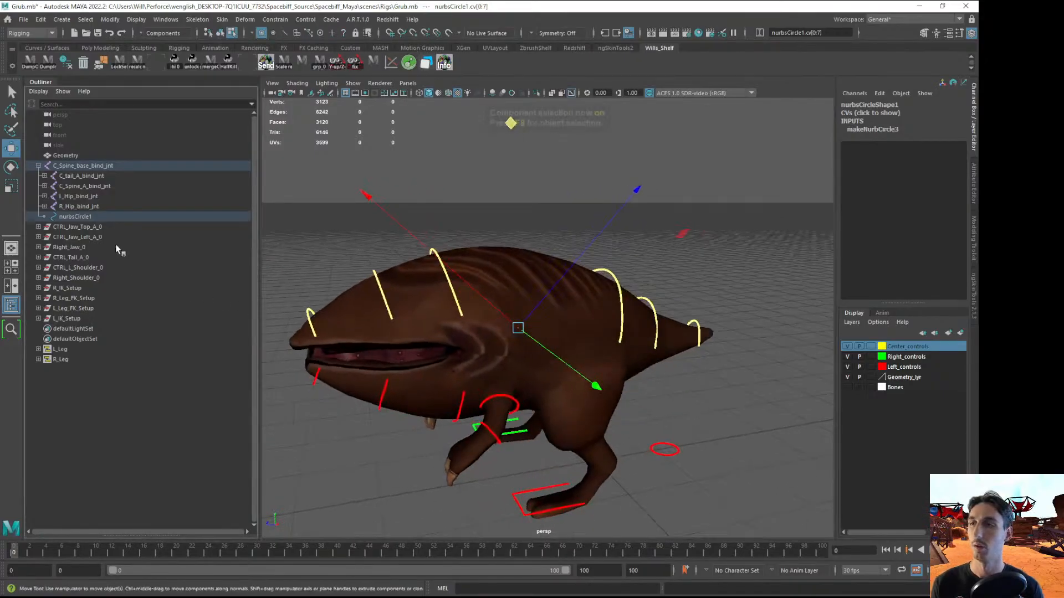
{"action": "left_click", "coordinate": [91, 219]}
{"action": "key", "text": "shift+p"}
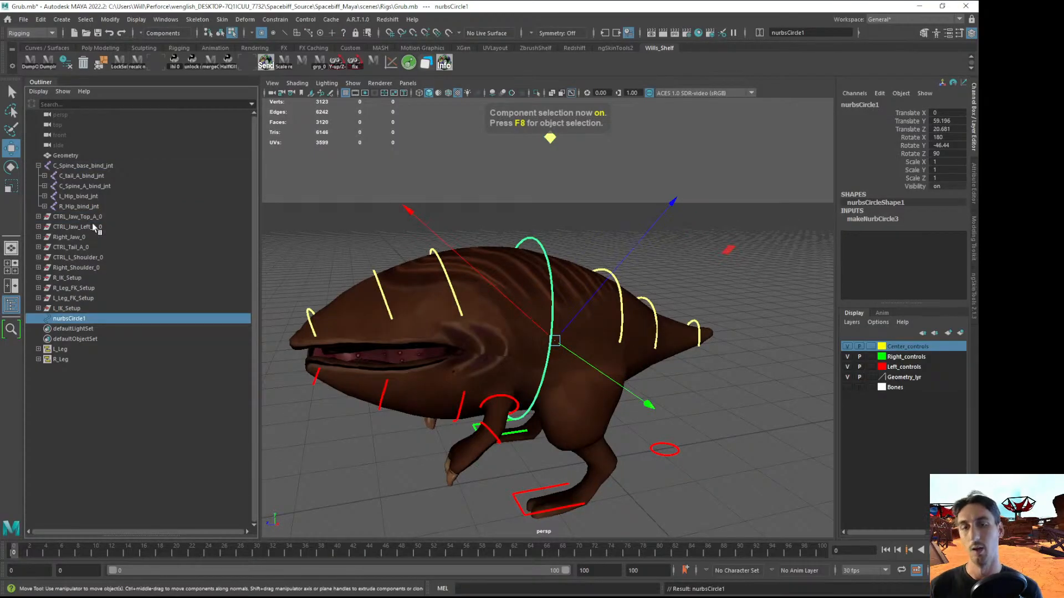
Select the control vertices on both sides of the circle, scale them to fit the body's width, and return to object selection
{"action": "left_click", "coordinate": [556, 217]}
{"action": "key", "text": "q"}
{"action": "left_click_drag", "start_coordinate": [556, 216], "coordinate": [566, 239], "text": "alt"}
{"action": "scroll", "coordinate": [559, 222], "scroll_direction": "up", "scroll_amount": 3}
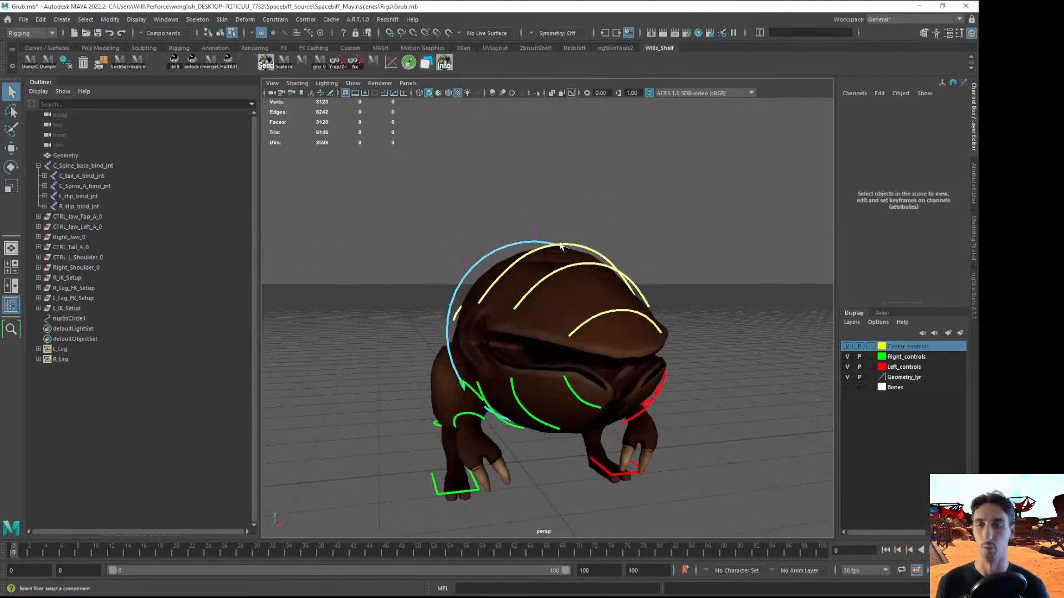
{"action": "left_click_drag", "start_coordinate": [429, 331], "coordinate": [445, 344]}
{"action": "left_click_drag", "start_coordinate": [445, 343], "coordinate": [390, 353], "text": "alt"}
{"action": "scroll", "coordinate": [390, 352], "scroll_direction": "up", "scroll_amount": 3}
{"action": "left_click_drag", "start_coordinate": [643, 344], "coordinate": [433, 241], "text": "shift"}
{"action": "key", "text": "r"}
{"action": "left_click", "coordinate": [433, 243]}
{"action": "key", "text": "w"}
{"action": "left_click_drag", "start_coordinate": [468, 302], "coordinate": [569, 234], "text": "alt"}
{"action": "key", "text": "F8"}
{"action": "left_click", "coordinate": [612, 270]}
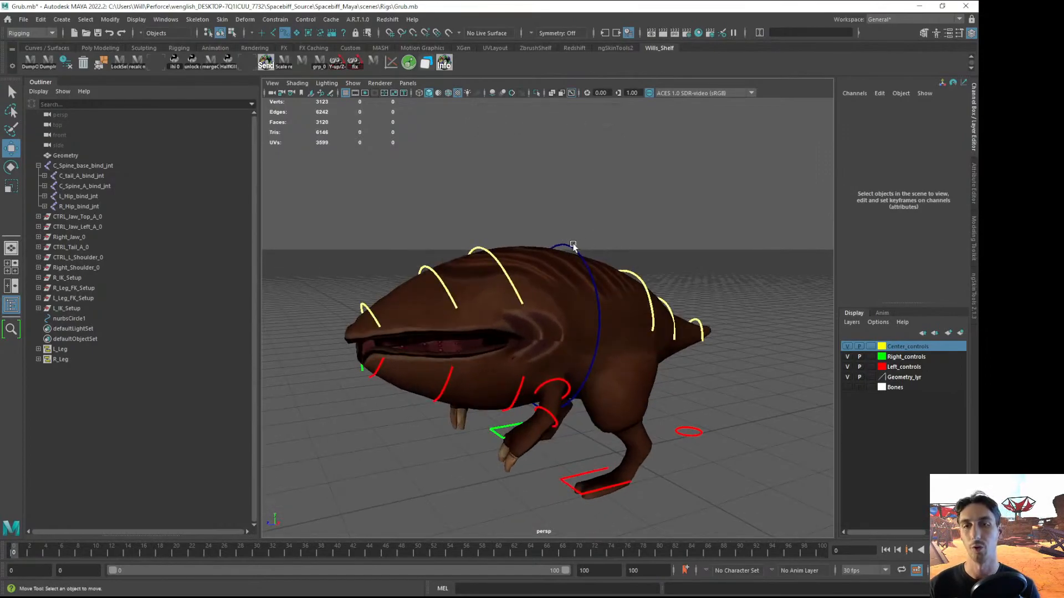
Select nurbsCircle1 and examine its placement on the body and its translate and rotate values
{"action": "left_click_drag", "start_coordinate": [651, 268], "coordinate": [583, 218], "text": "alt"}
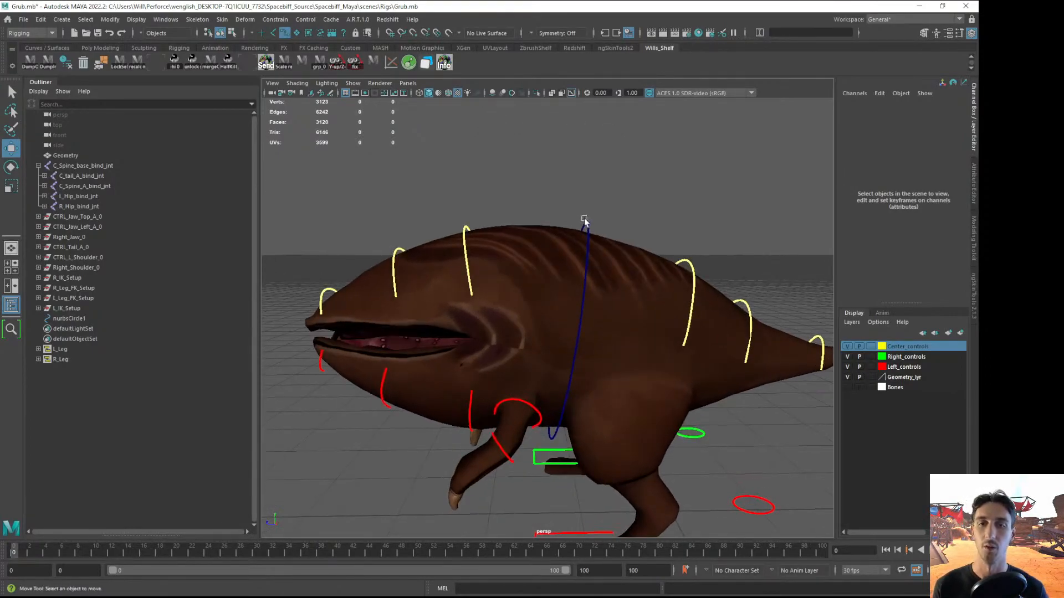
{"action": "left_click", "coordinate": [585, 224]}
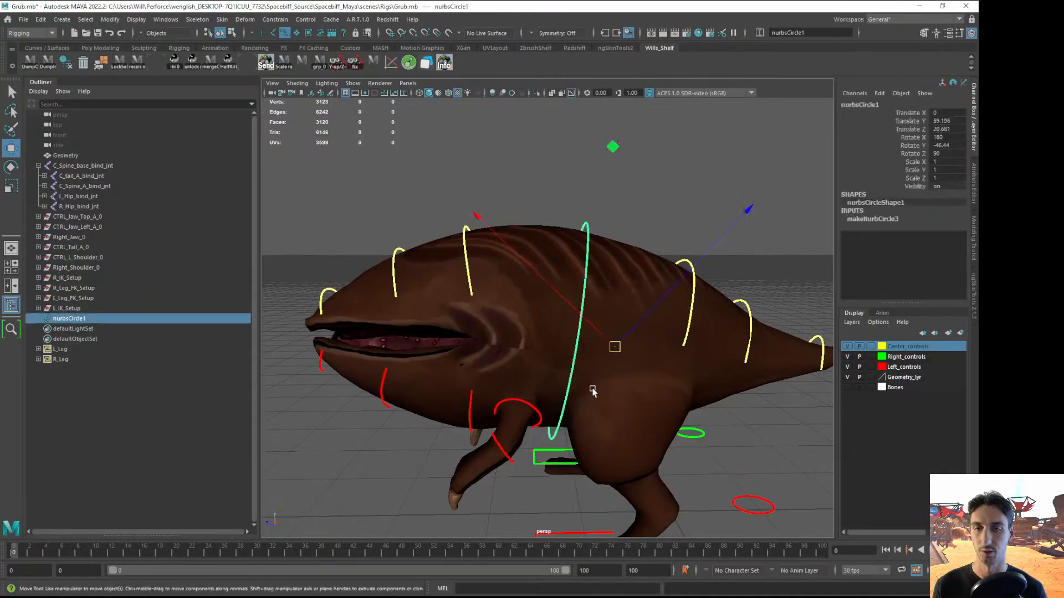
{"action": "left_click_drag", "start_coordinate": [595, 389], "coordinate": [526, 366], "text": "alt"}
{"action": "left_click", "coordinate": [92, 382]}
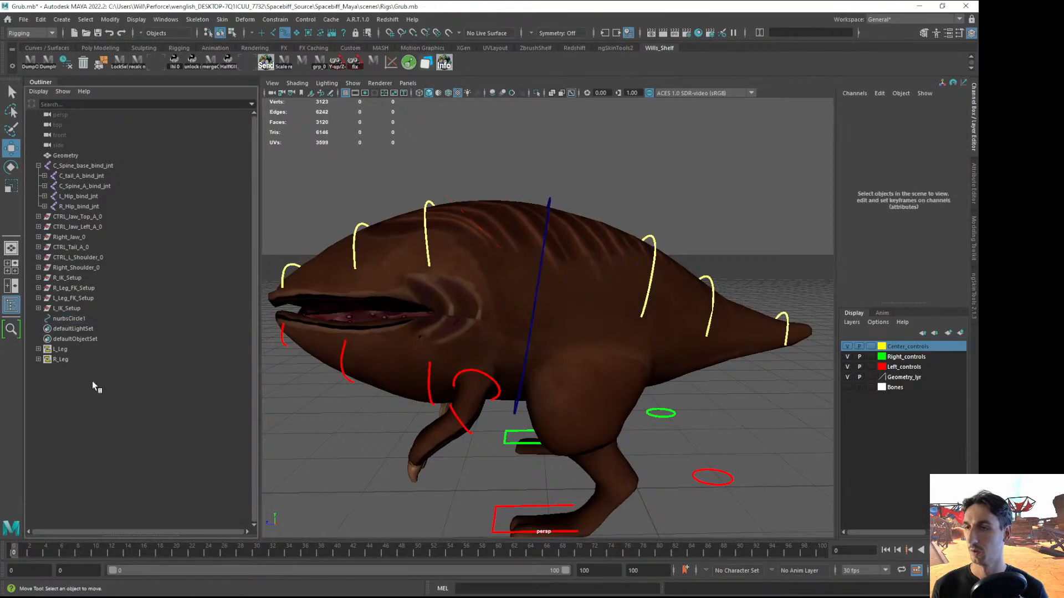
{"action": "left_click", "coordinate": [63, 319]}
{"action": "left_click_drag", "start_coordinate": [502, 389], "coordinate": [472, 385], "text": "alt"}
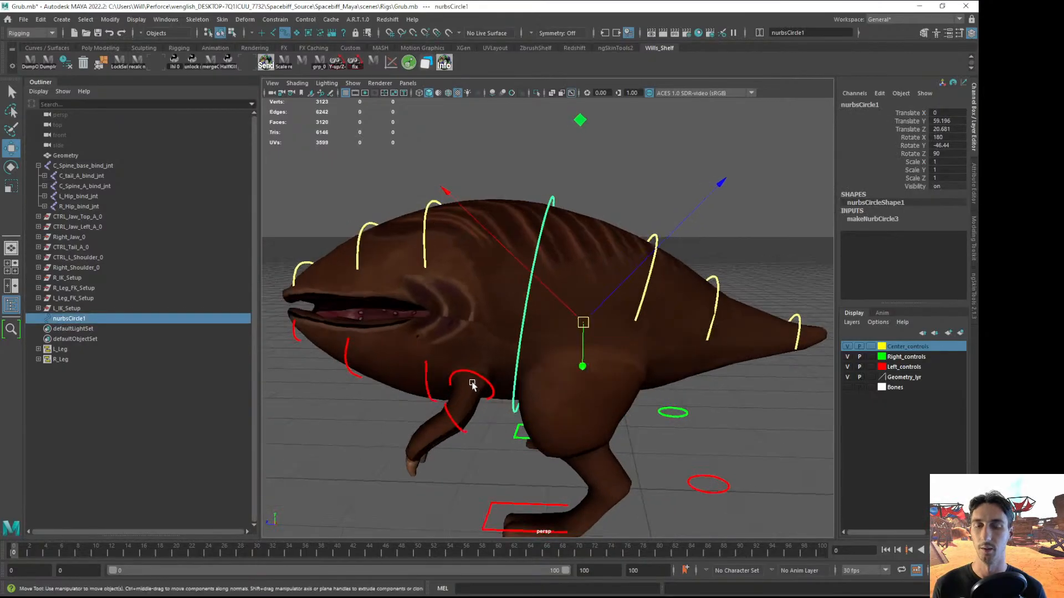
{"action": "left_click", "coordinate": [577, 185]}
{"action": "left_click", "coordinate": [552, 199]}
{"action": "left_click_drag", "start_coordinate": [575, 183], "coordinate": [582, 206], "text": "alt"}
Create an empty group and match it to nurbsCircle1's transform by parenting it under the circle and unparenting it again
{"action": "left_click", "coordinate": [165, 402]}
{"action": "key", "text": "ctrl+g"}
{"action": "middle_click_drag", "start_coordinate": [70, 332], "coordinate": [72, 319]}
{"action": "left_click", "coordinate": [38, 319]}
{"action": "key", "text": "g"}
{"action": "left_click_drag", "start_coordinate": [579, 390], "coordinate": [535, 435], "text": "alt"}
{"action": "key", "text": "shift+p"}
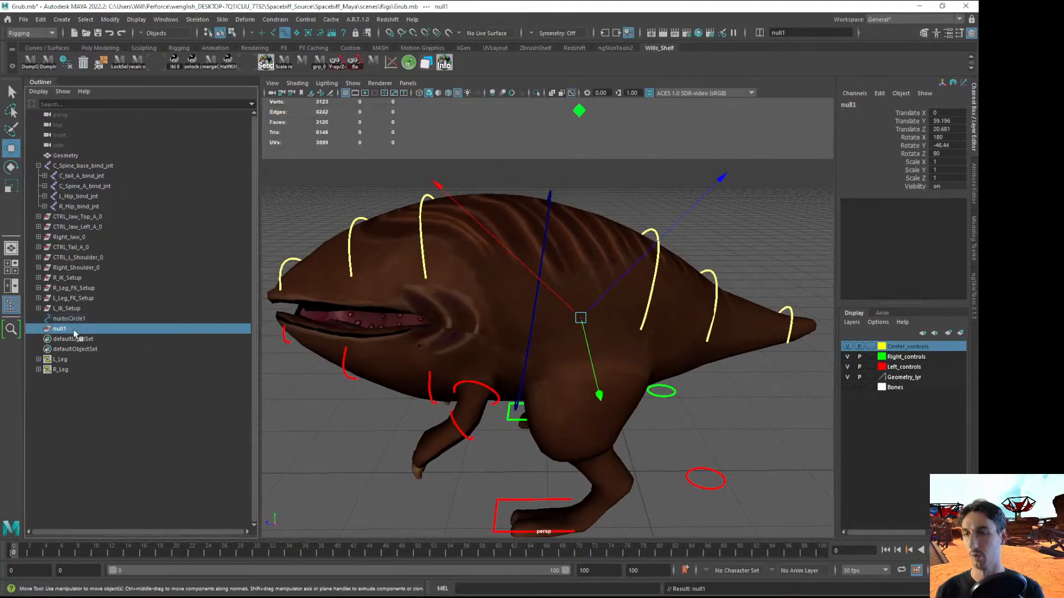
Rename nurbsCircle1 to C_COG_CTRL
{"action": "double_click", "coordinate": [67, 320]}
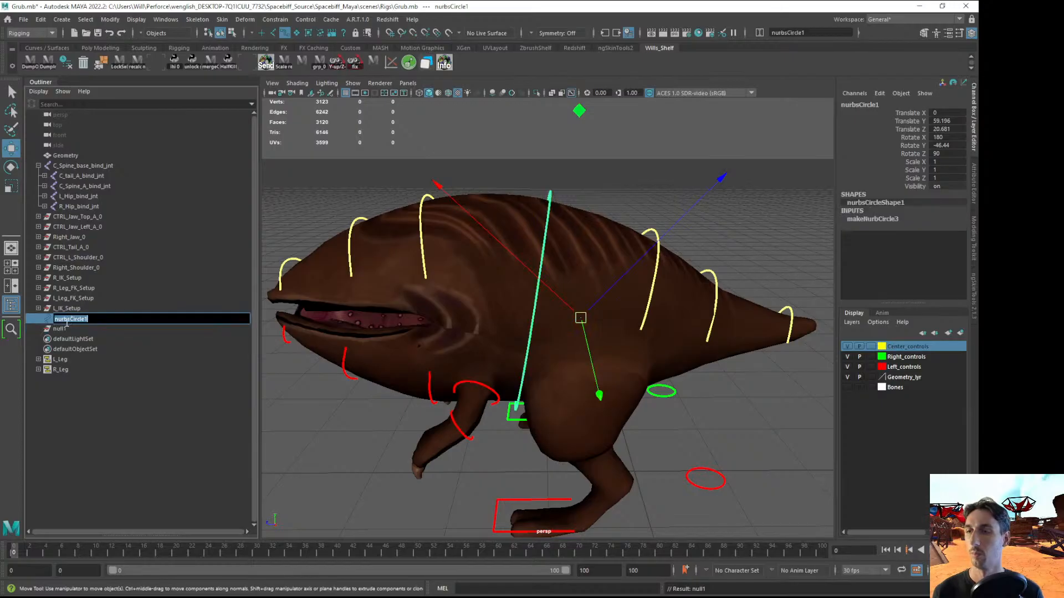
{"action": "type", "text": "C_COG_Ctl"}
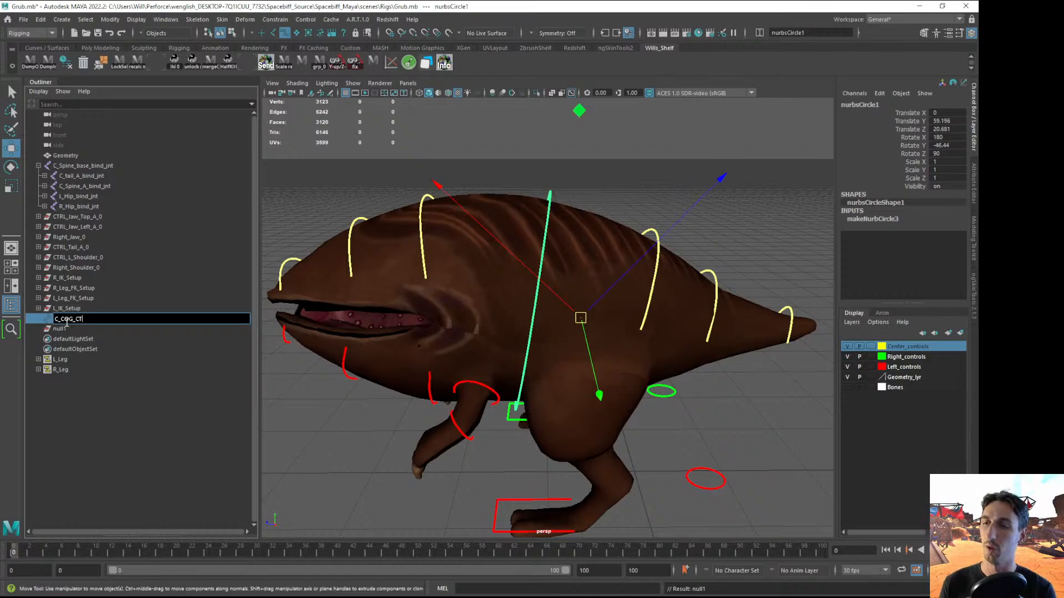
{"action": "key", "text": "Return"}
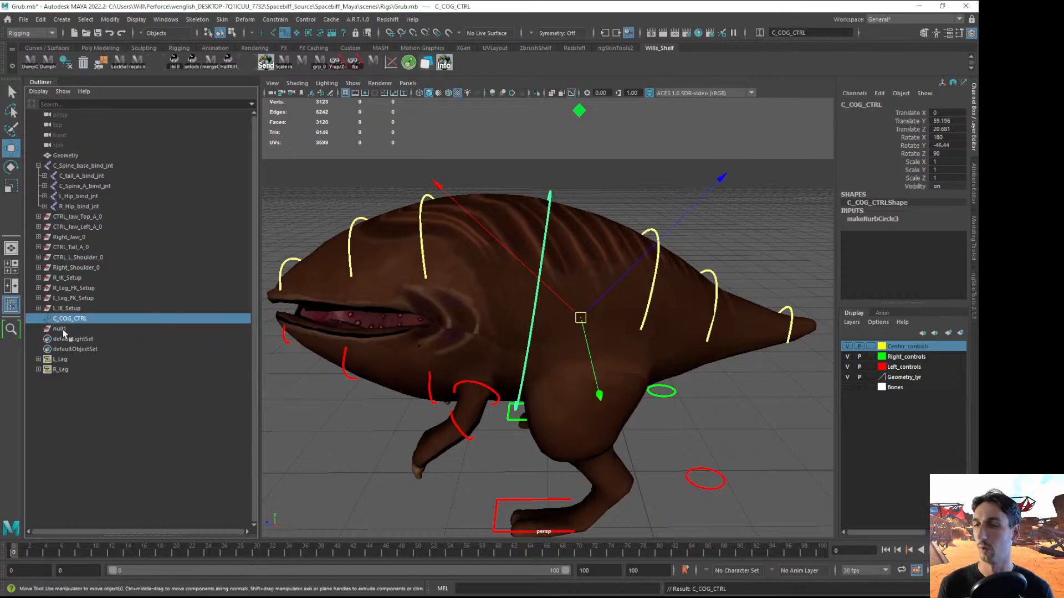
Parent C_COG_CTRL under the null1 group
{"action": "left_click", "coordinate": [59, 329]}
{"action": "left_click", "coordinate": [67, 319]}
{"action": "left_click", "coordinate": [60, 330]}
{"action": "middle_click_drag", "start_coordinate": [65, 320], "coordinate": [63, 330]}
{"action": "left_click", "coordinate": [62, 320]}
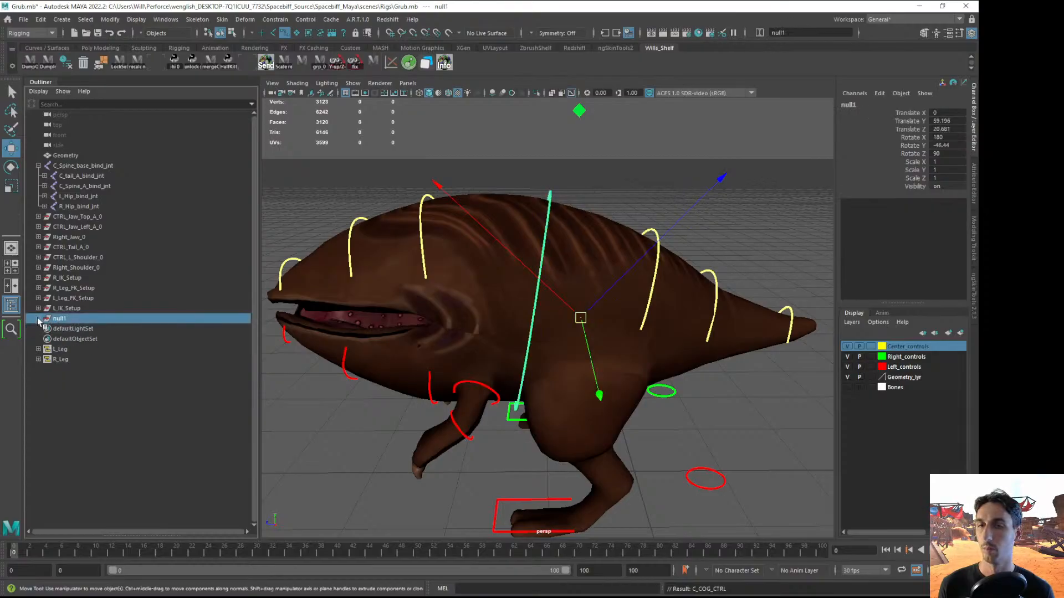
Rename the null1 group to C_COG_CTRL_0 and save the scene
{"action": "double_click", "coordinate": [63, 320]}
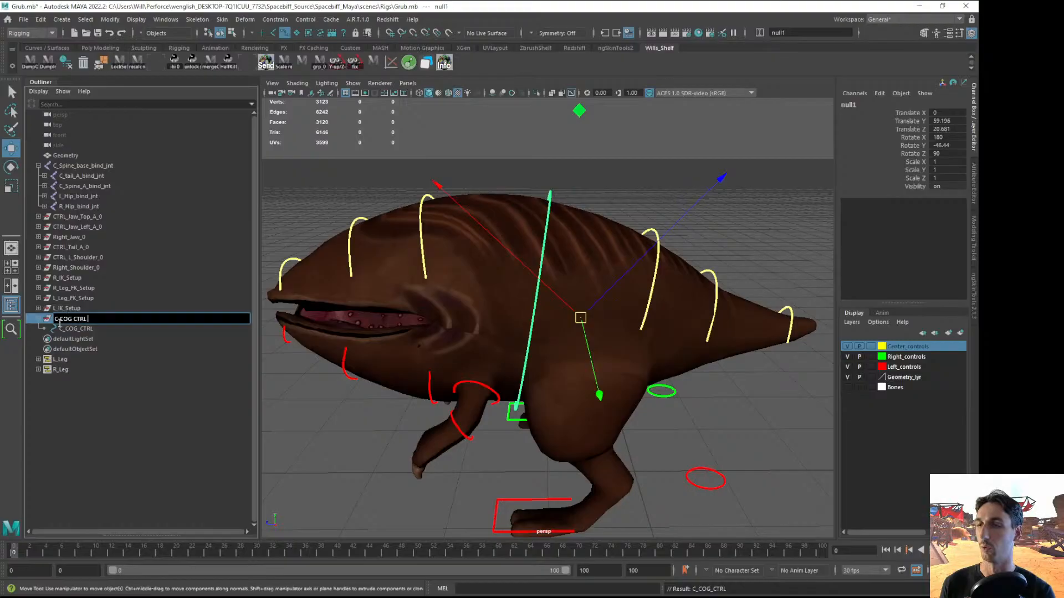
{"action": "type", "text": "C_COG_CTRL_0"}
{"action": "key", "text": "Return"}
{"action": "left_click", "coordinate": [609, 183]}
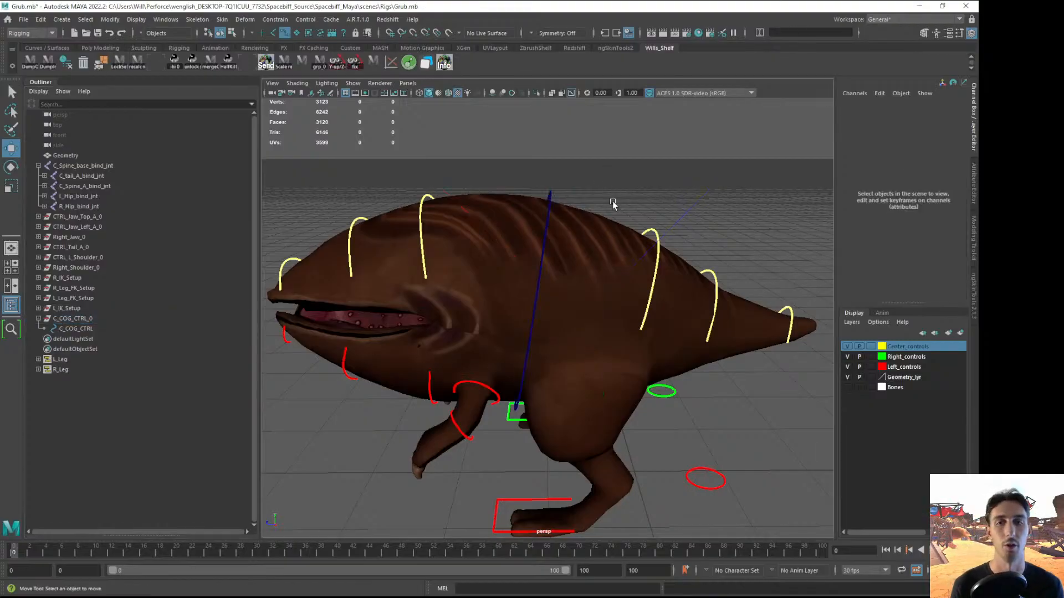
{"action": "left_click_drag", "start_coordinate": [611, 198], "coordinate": [589, 190], "text": "alt"}
{"action": "key", "text": "ctrl+s"}
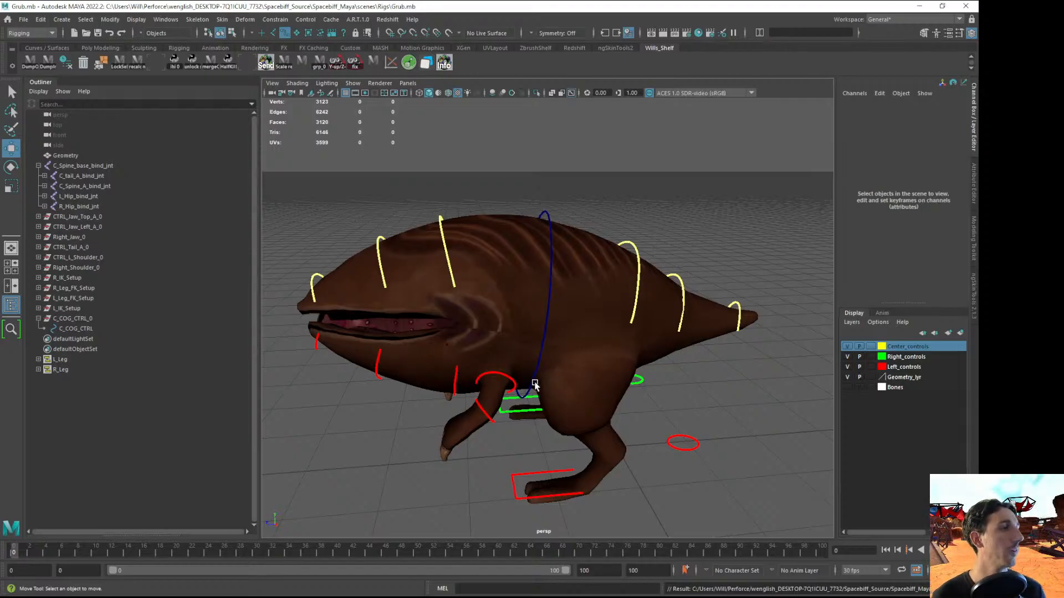
Add C_COG_CTRL_0 with its ring control to the Center_controls display layer
{"action": "middle_click_drag", "start_coordinate": [529, 383], "coordinate": [551, 377], "text": "alt"}
{"action": "right_click_drag", "start_coordinate": [551, 378], "coordinate": [584, 390], "text": "alt"}
{"action": "left_click_drag", "start_coordinate": [584, 389], "coordinate": [597, 388], "text": "alt"}
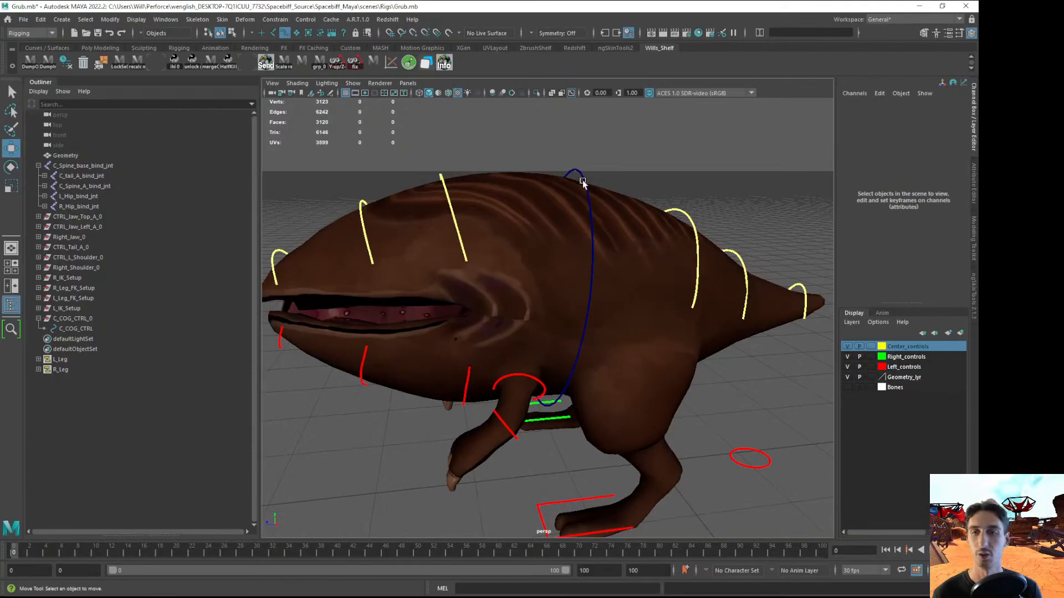
{"action": "left_click", "coordinate": [581, 173]}
{"action": "key", "text": "q"}
{"action": "left_click_drag", "start_coordinate": [560, 175], "coordinate": [537, 216], "text": "alt"}
{"action": "left_click_drag", "start_coordinate": [379, 333], "coordinate": [364, 333], "text": "alt"}
{"action": "left_click_drag", "start_coordinate": [65, 319], "coordinate": [117, 339]}
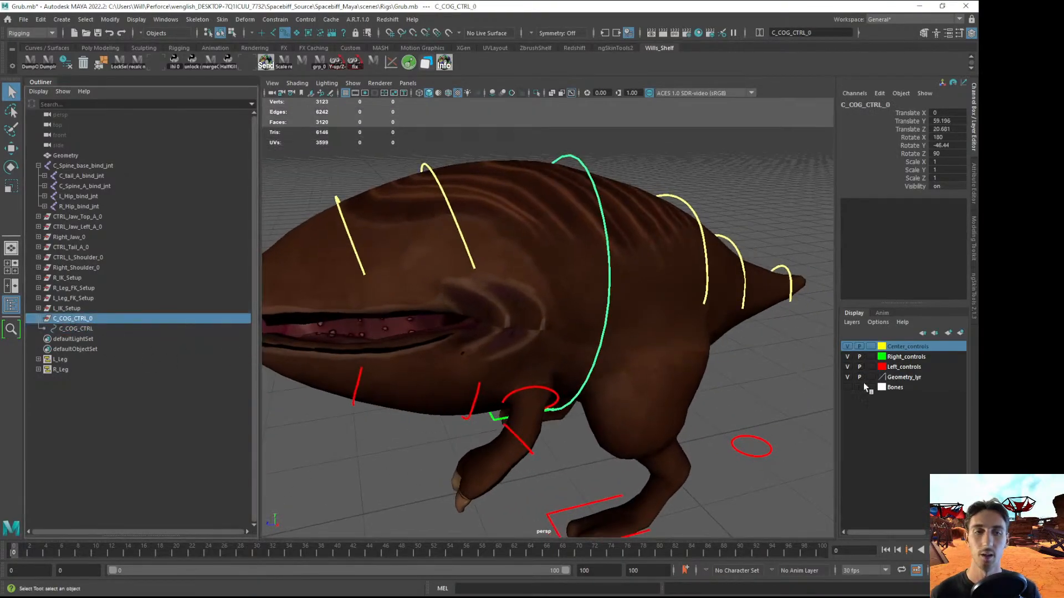
{"action": "right_click", "coordinate": [914, 347]}
{"action": "left_click", "coordinate": [914, 371]}
{"action": "left_click", "coordinate": [743, 399]}
Inspect the C_COG_CTRL ring around the body and compare its transform values with those of its C_COG_CTRL_0 parent group
{"action": "right_click_drag", "start_coordinate": [743, 400], "coordinate": [629, 327], "text": "alt"}
{"action": "left_click_drag", "start_coordinate": [629, 327], "coordinate": [706, 319], "text": "alt"}
{"action": "left_click_drag", "start_coordinate": [577, 295], "coordinate": [443, 292], "text": "alt"}
{"action": "left_click", "coordinate": [570, 232]}
{"action": "key", "text": "w"}
{"action": "left_click_drag", "start_coordinate": [601, 227], "coordinate": [659, 290], "text": "alt"}
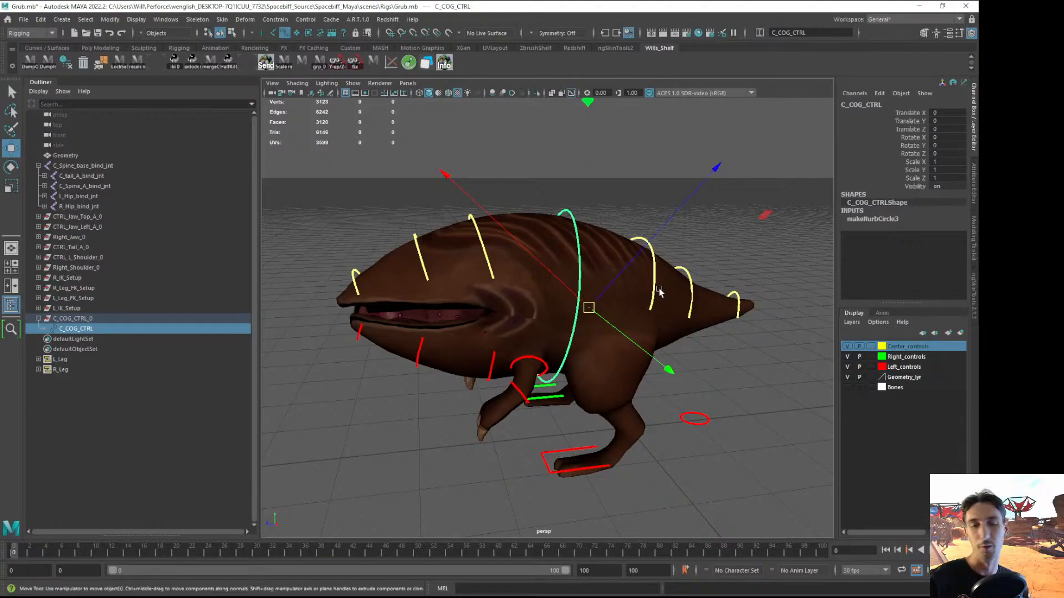
{"action": "left_click_drag", "start_coordinate": [590, 250], "coordinate": [627, 223], "text": "alt"}
{"action": "left_click", "coordinate": [637, 195]}
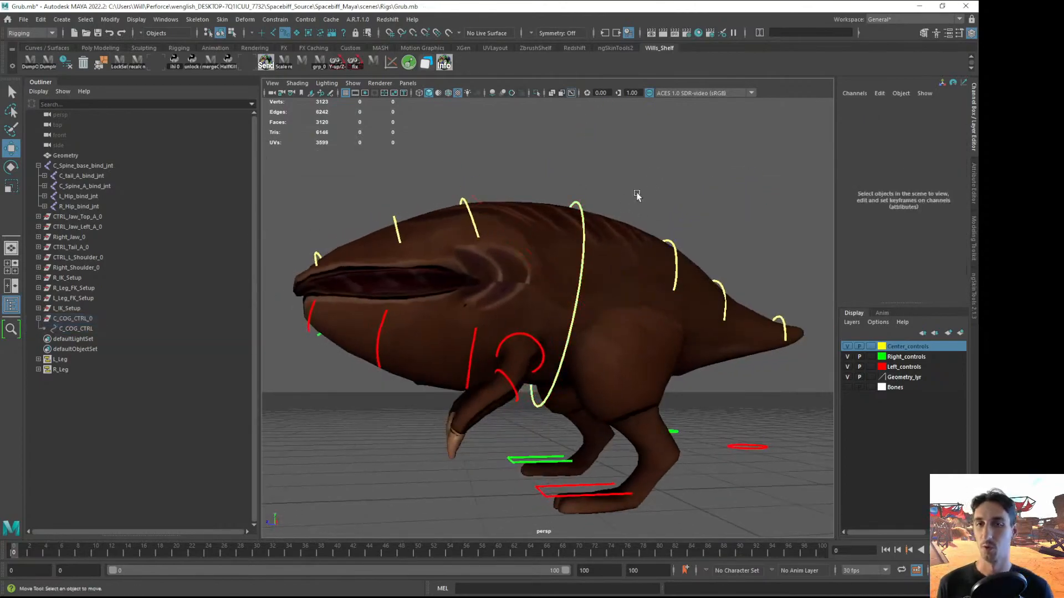
{"action": "scroll", "coordinate": [636, 196], "scroll_direction": "up", "scroll_amount": 3}
{"action": "scroll", "coordinate": [560, 202], "scroll_direction": "up", "scroll_amount": 2}
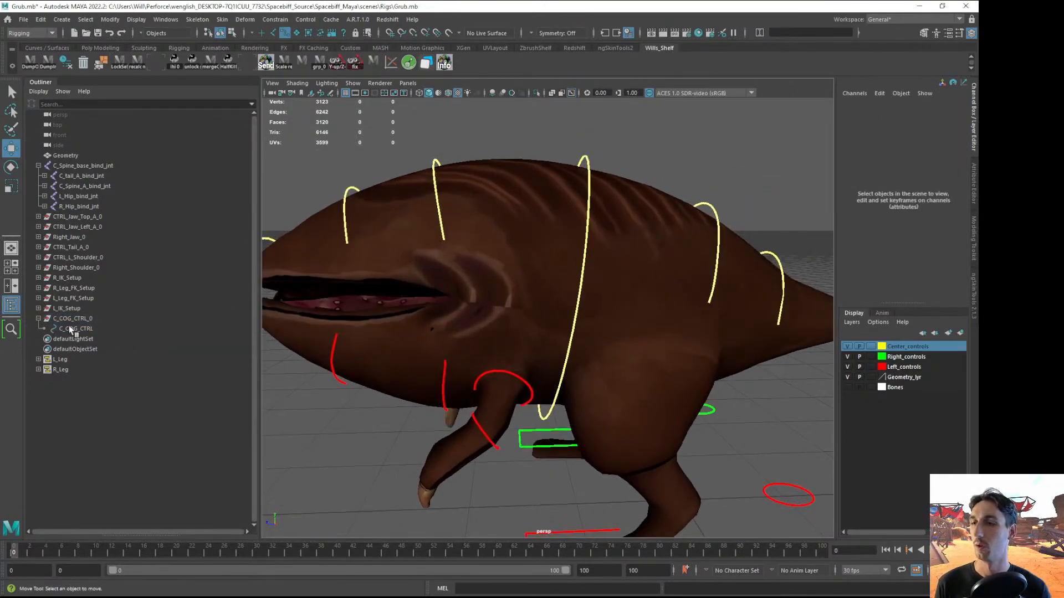
{"action": "left_click", "coordinate": [69, 327]}
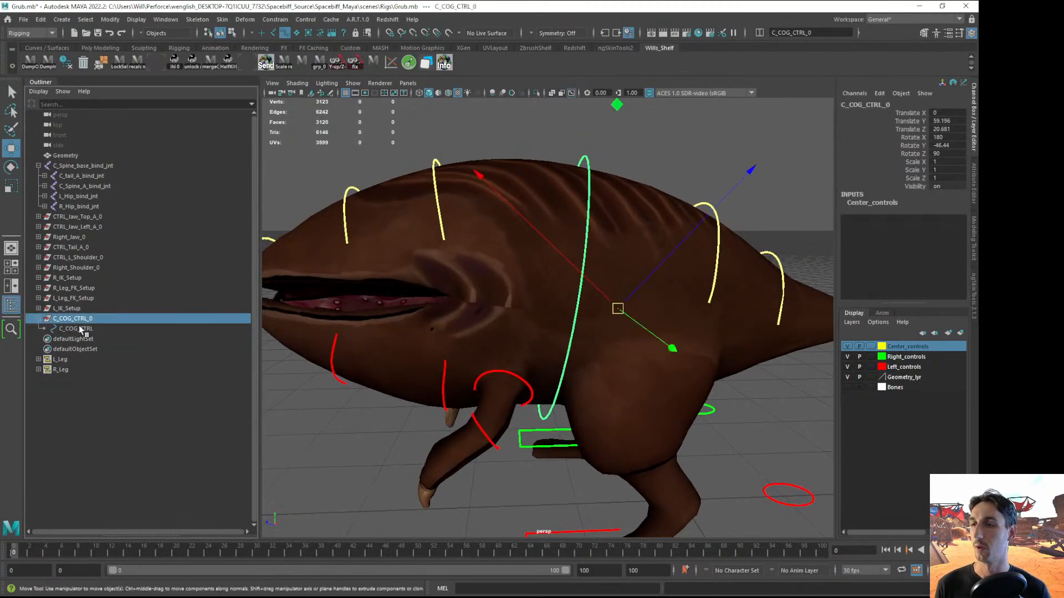
{"action": "left_click", "coordinate": [331, 460]}
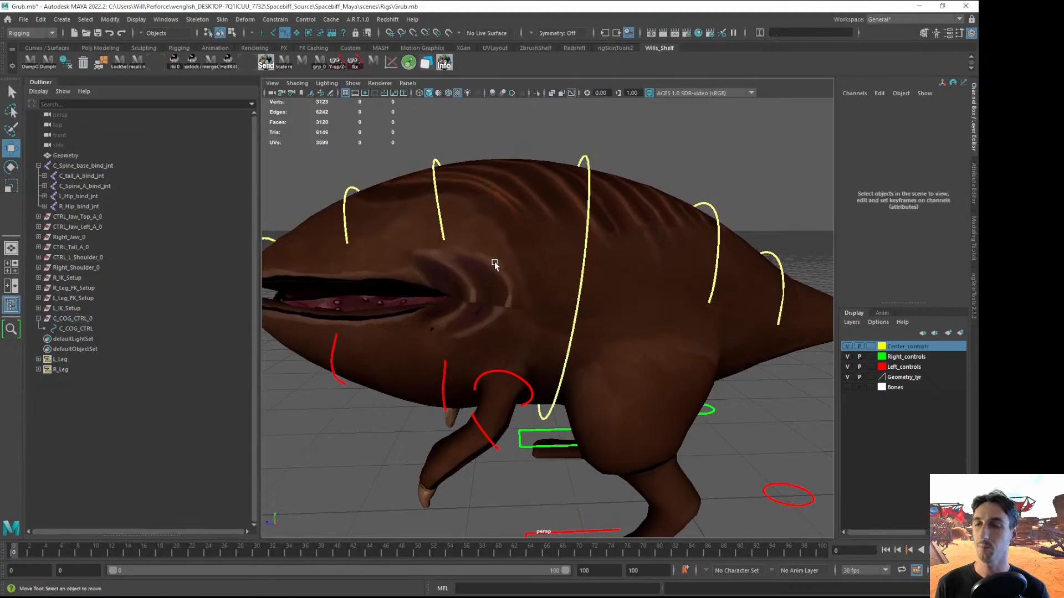
{"action": "left_click_drag", "start_coordinate": [604, 185], "coordinate": [654, 196], "text": "alt"}
{"action": "scroll", "coordinate": [637, 199], "scroll_direction": "down", "scroll_amount": 3}
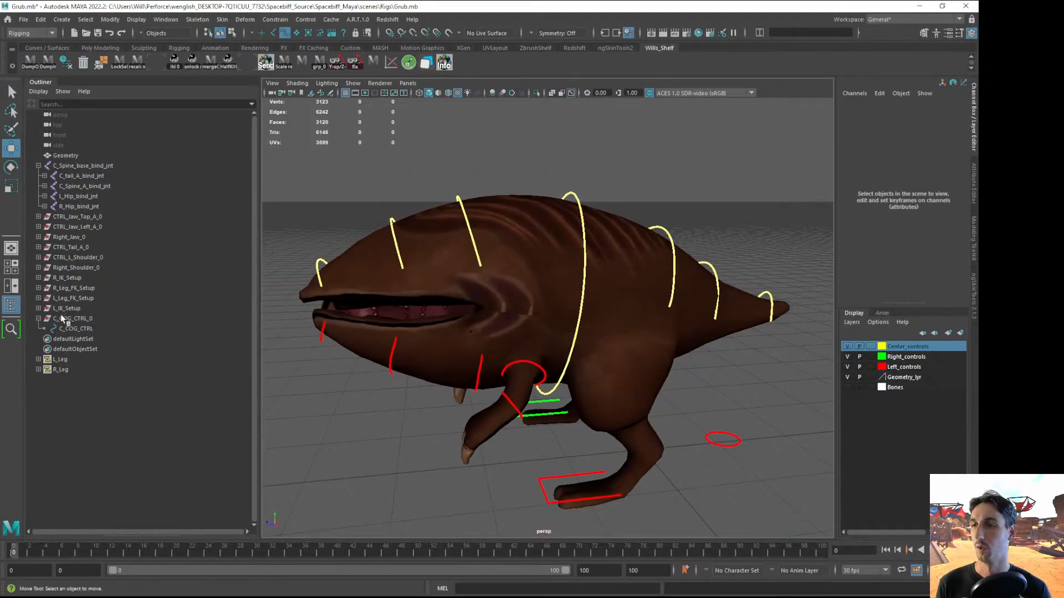
Select C_COG_CTRL and display the model shaded without textures
{"action": "left_click", "coordinate": [75, 329]}
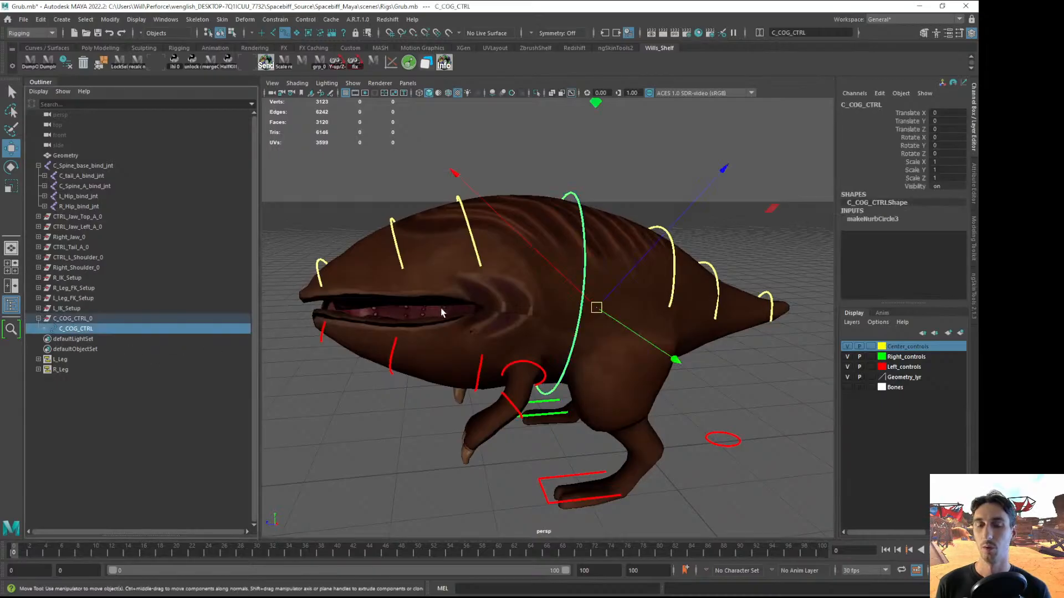
{"action": "key", "text": "4"}
{"action": "key", "text": "5"}
{"action": "scroll", "coordinate": [474, 327], "scroll_direction": "up", "scroll_amount": 1}
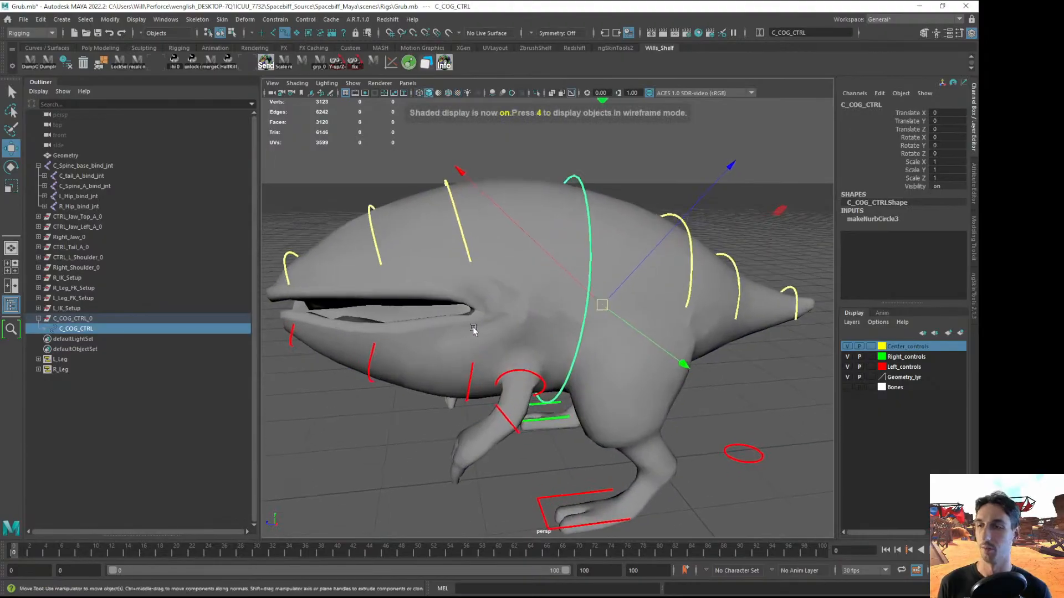
Display the model with its textures and make the Bones layer visible
{"action": "left_click", "coordinate": [322, 424]}
{"action": "key", "text": "6"}
{"action": "scroll", "coordinate": [430, 348], "scroll_direction": "up", "scroll_amount": 2}
{"action": "left_click", "coordinate": [848, 387]}
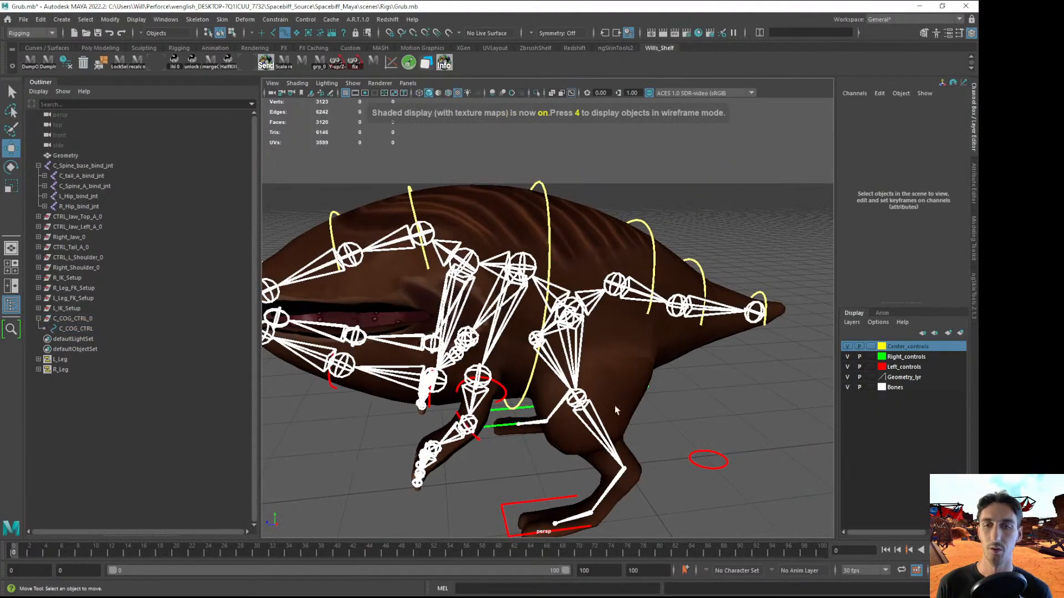
{"action": "left_click_drag", "start_coordinate": [576, 244], "coordinate": [604, 232], "text": "alt"}
{"action": "left_click_drag", "start_coordinate": [607, 218], "coordinate": [582, 222], "text": "alt"}
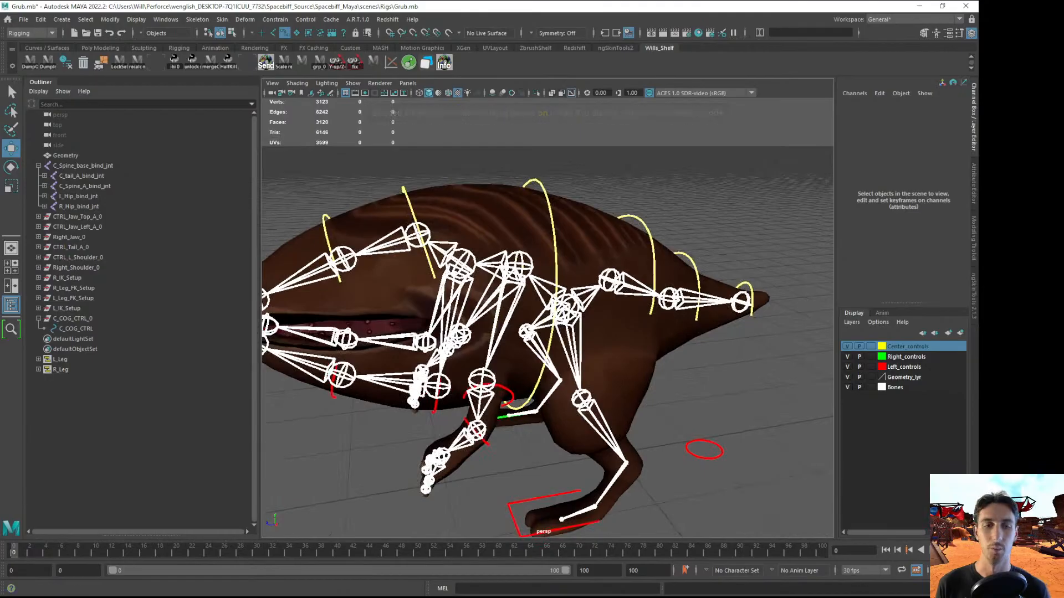
Set the viewport line width to 1.5 in the general display preferences and close the preferences
{"action": "left_click", "coordinate": [963, 571]}
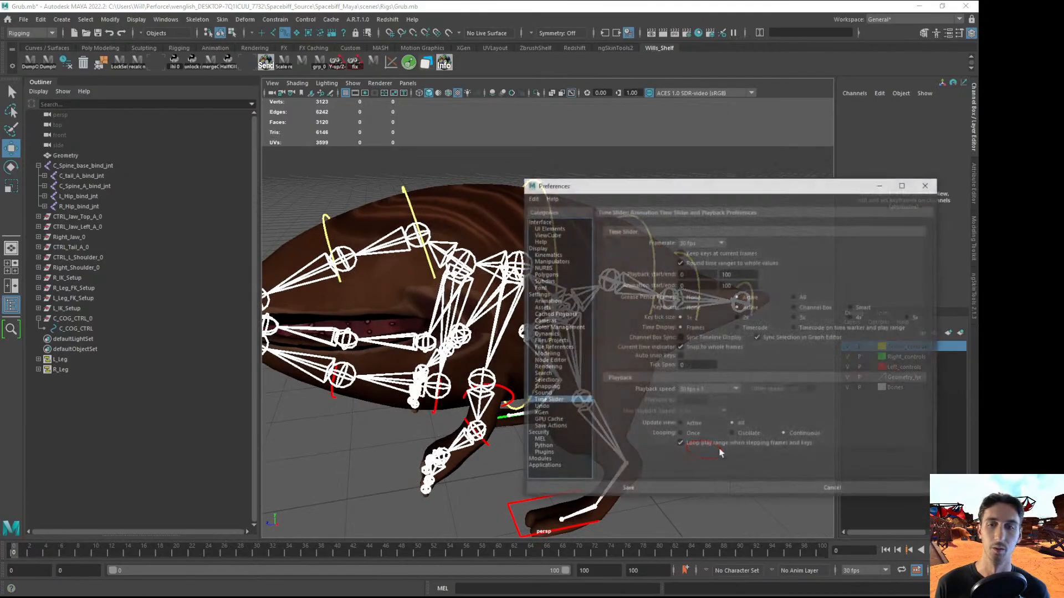
{"action": "left_click", "coordinate": [536, 248]}
{"action": "left_click_drag", "start_coordinate": [774, 386], "coordinate": [729, 387]}
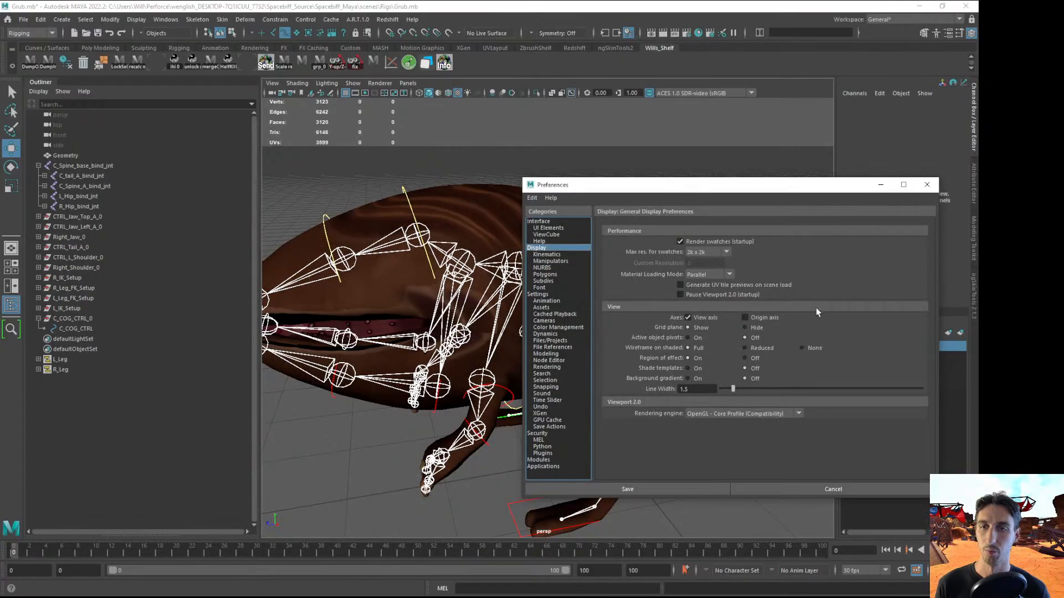
{"action": "left_click", "coordinate": [926, 187]}
{"action": "left_click_drag", "start_coordinate": [626, 166], "coordinate": [560, 195], "text": "alt"}
{"action": "scroll", "coordinate": [587, 171], "scroll_direction": "up", "scroll_amount": 5}
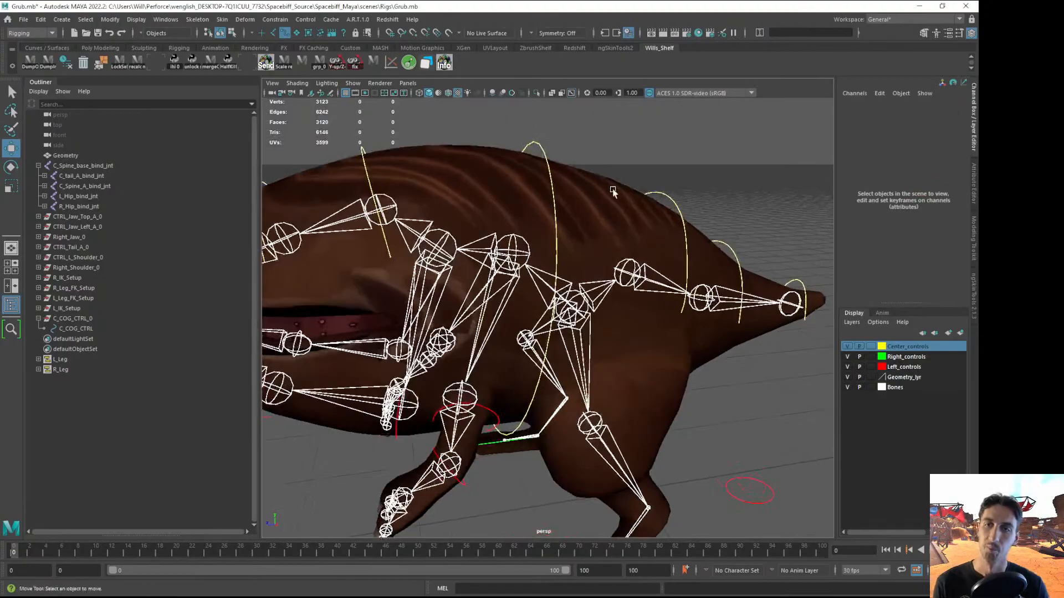
Examine the C_COG_CTRL ring and C_Spine_base_bind_jnt on the body, in both shaded and textured display
{"action": "left_click_drag", "start_coordinate": [534, 183], "coordinate": [464, 230], "text": "alt"}
{"action": "left_click", "coordinate": [540, 149]}
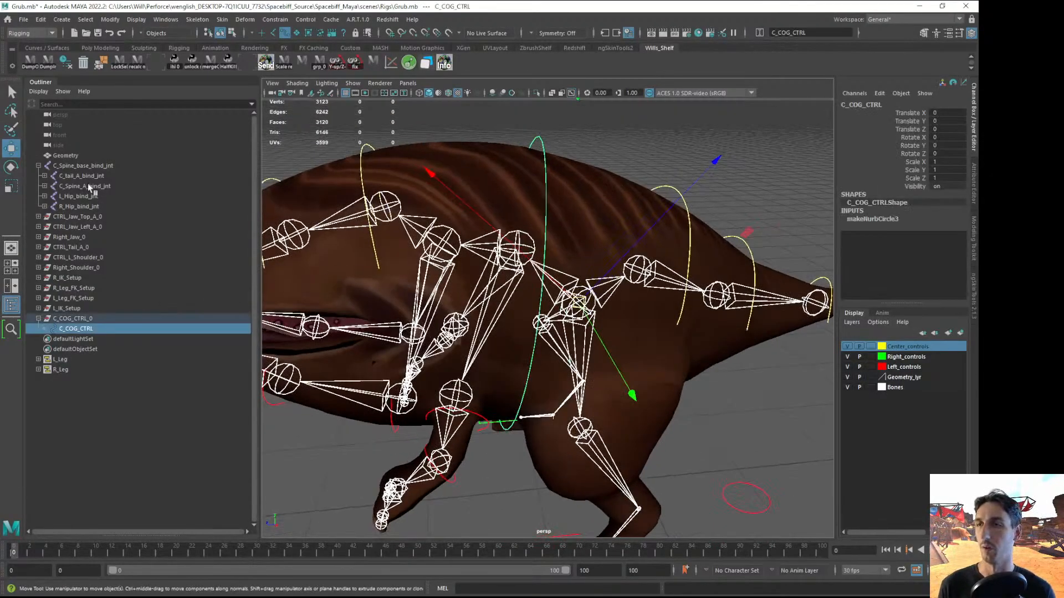
{"action": "left_click", "coordinate": [87, 167]}
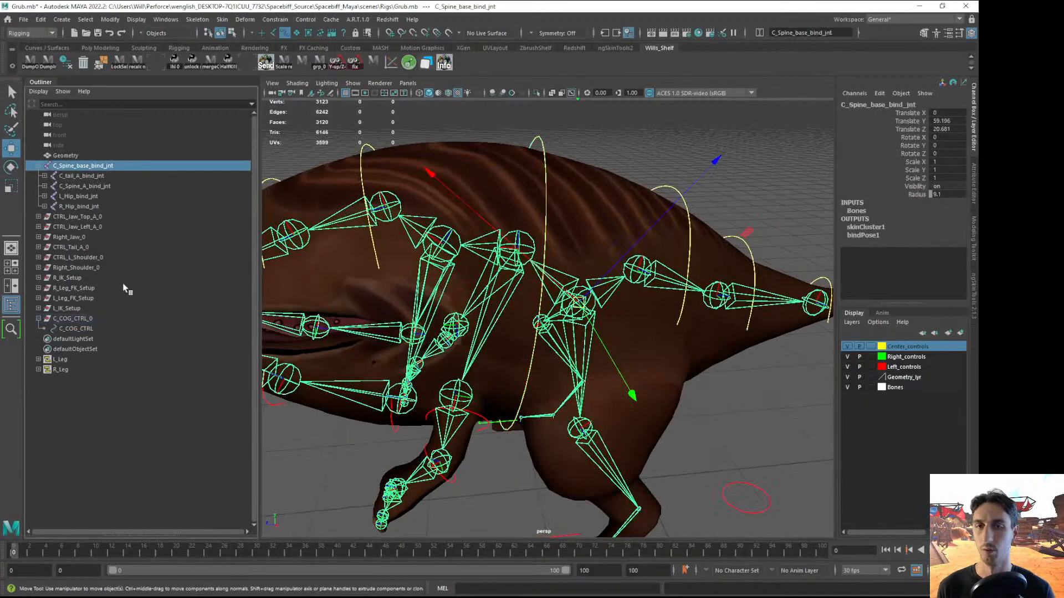
{"action": "left_click", "coordinate": [144, 460]}
{"action": "scroll", "coordinate": [644, 176], "scroll_direction": "down", "scroll_amount": 5}
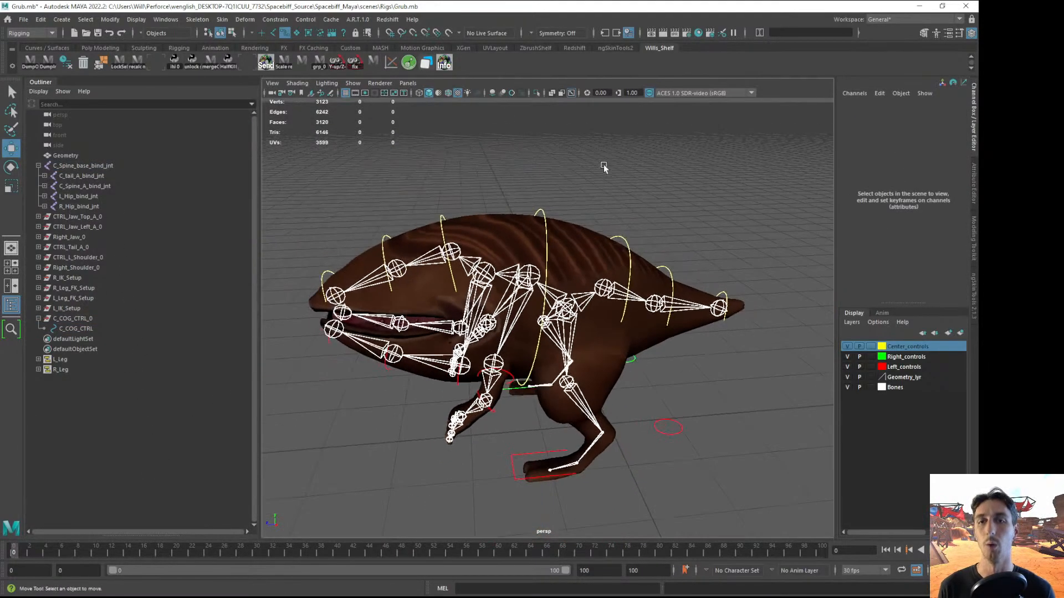
{"action": "key", "text": "q"}
{"action": "left_click_drag", "start_coordinate": [604, 166], "coordinate": [625, 178], "text": "alt"}
{"action": "key", "text": "5"}
{"action": "mouse_move", "coordinate": [593, 210]}
{"action": "left_mouse_down", "text": "alt"}
{"action": "mouse_move", "coordinate": [689, 245]}
{"action": "mouse_move", "coordinate": [576, 235]}
{"action": "left_mouse_up", "text": "alt"}
{"action": "key", "text": "6"}
{"action": "right_click_drag", "start_coordinate": [524, 214], "coordinate": [523, 198]}
{"action": "scroll", "coordinate": [526, 199], "scroll_direction": "up", "scroll_amount": 5}
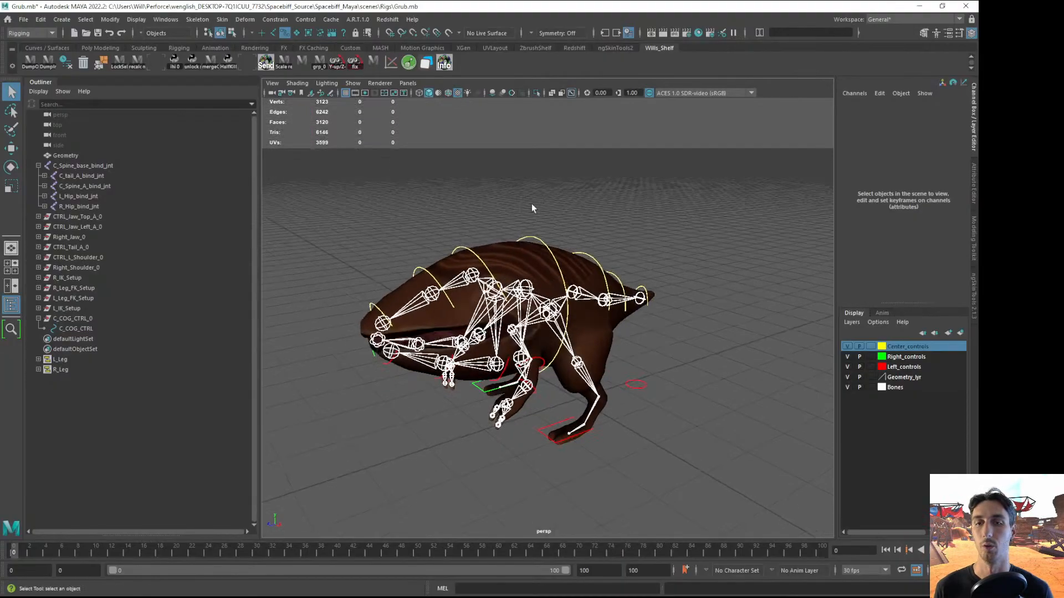
Create a NURBS circle at the world origin as the base of the root control
{"action": "left_click", "coordinate": [85, 20]}
{"action": "mouse_move", "coordinate": [61, 19]}
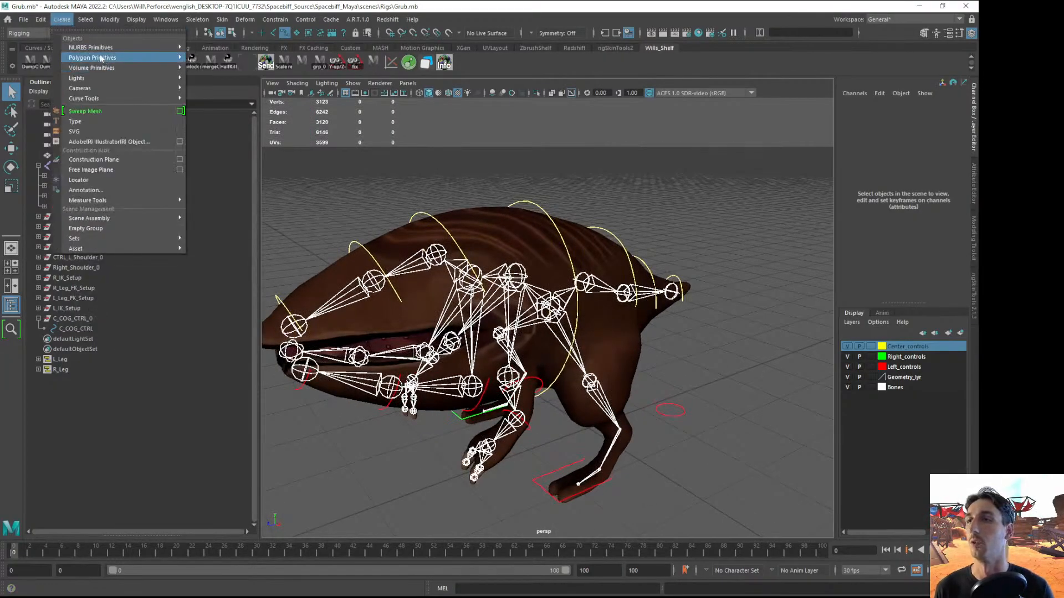
{"action": "mouse_move", "coordinate": [125, 48]}
{"action": "left_click", "coordinate": [205, 109]}
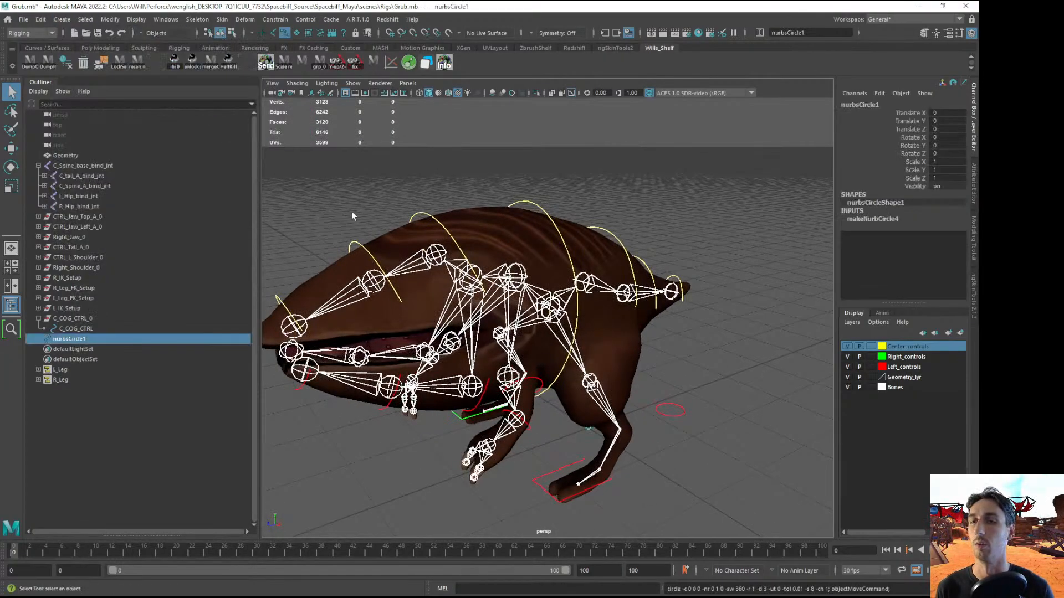
Scale up the NURBS circle's control vertices so the curve surrounds the feet, and return to object selection
{"action": "scroll", "coordinate": [579, 398], "scroll_direction": "down", "scroll_amount": 5}
{"action": "right_click_drag", "start_coordinate": [570, 398], "coordinate": [502, 357]}
{"action": "key", "text": "4"}
{"action": "mouse_move", "coordinate": [559, 392]}
{"action": "left_mouse_down"}
{"action": "mouse_move", "coordinate": [577, 407]}
{"action": "mouse_move", "coordinate": [737, 363]}
{"action": "left_mouse_up"}
{"action": "key", "text": "r"}
{"action": "key", "text": "5"}
{"action": "mouse_move", "coordinate": [658, 360]}
{"action": "left_mouse_down", "text": "alt"}
{"action": "mouse_move", "coordinate": [633, 391]}
{"action": "mouse_move", "coordinate": [675, 329]}
{"action": "mouse_move", "coordinate": [673, 430]}
{"action": "mouse_move", "coordinate": [703, 416]}
{"action": "mouse_move", "coordinate": [614, 421]}
{"action": "left_mouse_up", "text": "alt"}
{"action": "key", "text": "6"}
{"action": "key", "text": "F8"}
{"action": "left_click", "coordinate": [703, 321]}
{"action": "right_click_drag", "start_coordinate": [614, 421], "coordinate": [728, 523], "text": "alt"}
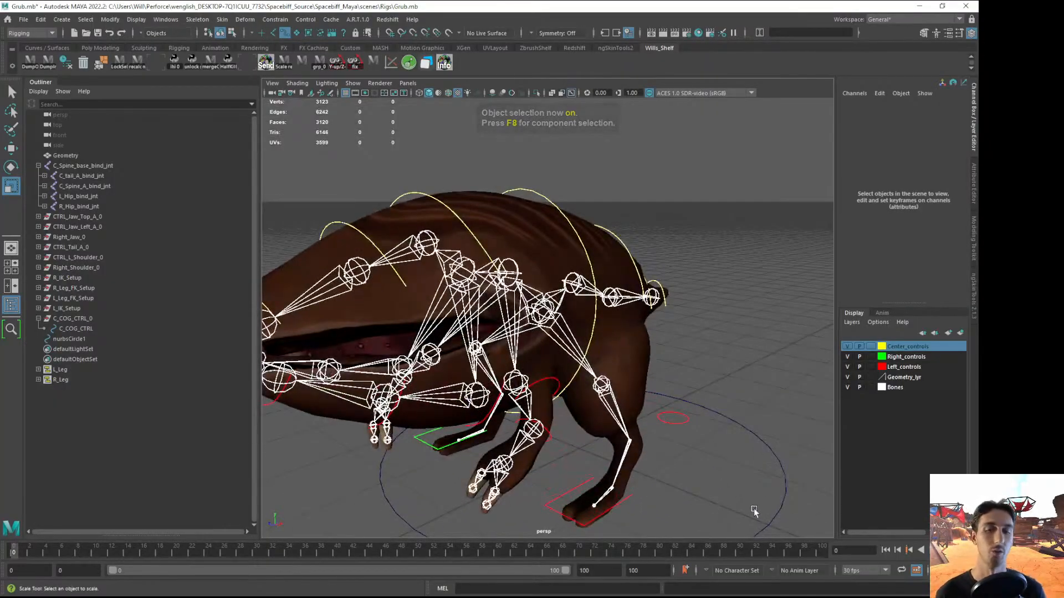
Scale the ground circle's control vertices down slightly around the feet and return to object selection
{"action": "middle_click_drag", "start_coordinate": [754, 507], "coordinate": [686, 420], "text": "alt"}
{"action": "left_click", "coordinate": [672, 440]}
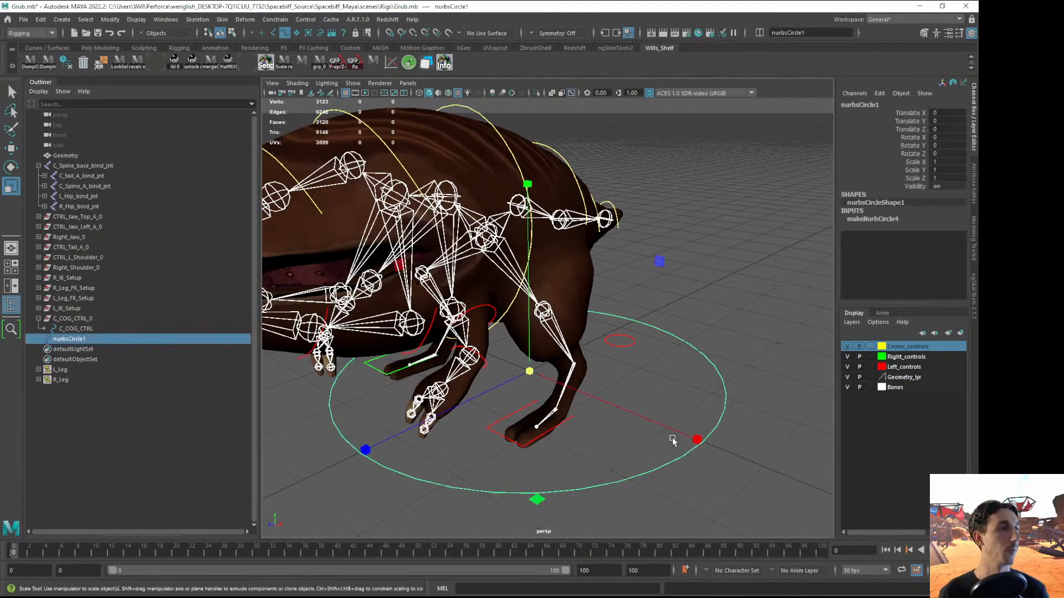
{"action": "mouse_move", "coordinate": [547, 402]}
{"action": "left_mouse_down", "text": "alt"}
{"action": "mouse_move", "coordinate": [525, 394]}
{"action": "mouse_move", "coordinate": [546, 403]}
{"action": "mouse_move", "coordinate": [560, 388]}
{"action": "left_mouse_up", "text": "alt"}
{"action": "key", "text": "w"}
{"action": "right_click_drag", "start_coordinate": [561, 388], "coordinate": [517, 389], "text": "alt"}
{"action": "left_click_drag", "start_coordinate": [517, 389], "coordinate": [559, 402], "text": "alt"}
{"action": "right_click_drag", "start_coordinate": [608, 446], "coordinate": [471, 343]}
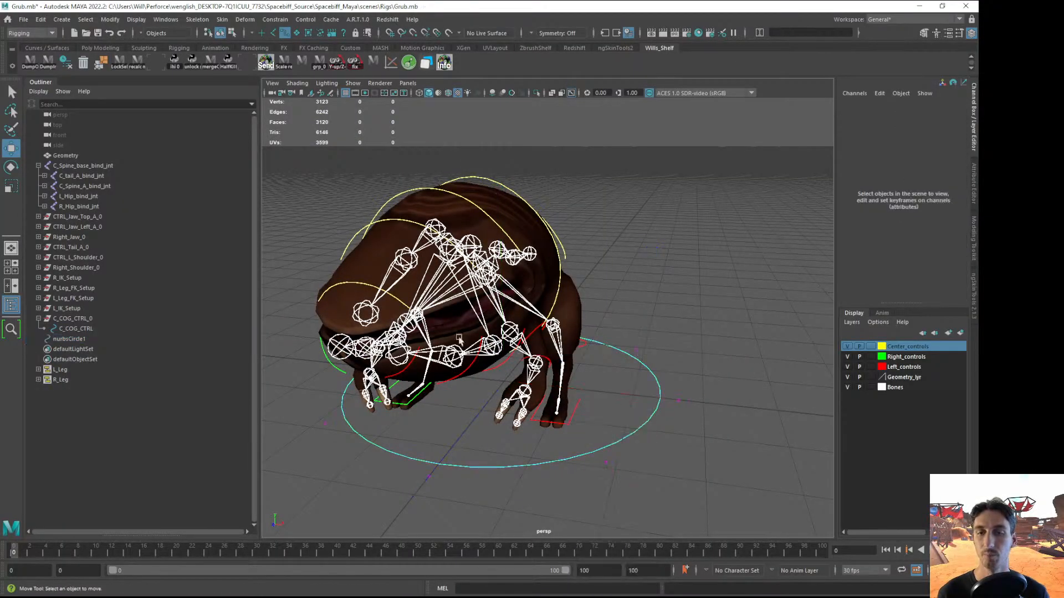
{"action": "left_click_drag", "start_coordinate": [290, 206], "coordinate": [726, 511]}
{"action": "key", "text": "r"}
{"action": "left_click_drag", "start_coordinate": [502, 382], "coordinate": [485, 384]}
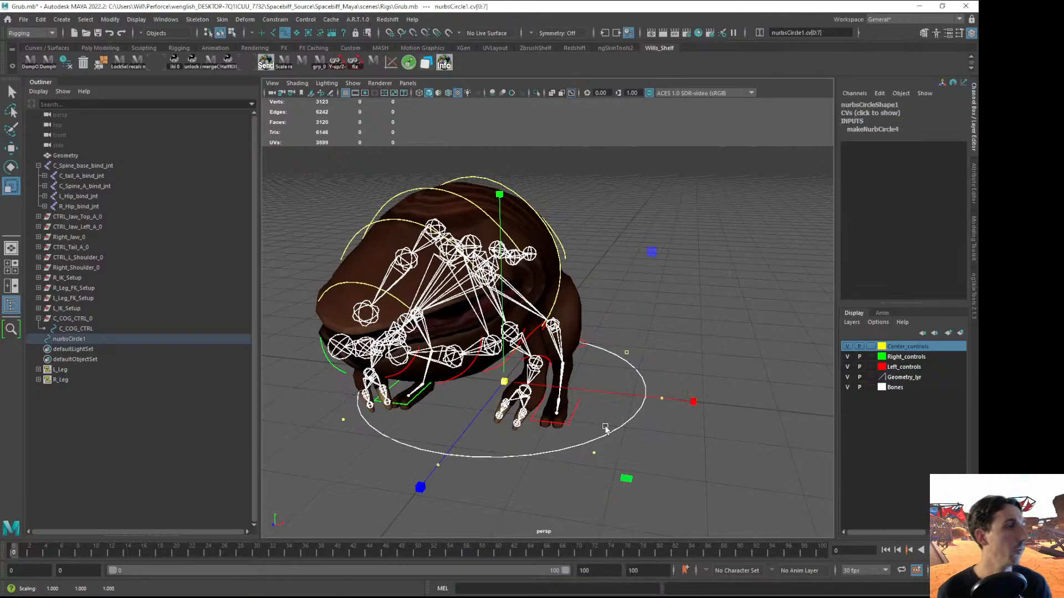
{"action": "left_click_drag", "start_coordinate": [550, 418], "coordinate": [572, 413], "text": "alt"}
{"action": "key", "text": "F8"}
{"action": "left_click", "coordinate": [685, 341]}
Inspect the ground circle's size and position relative to the feet and body from several angles
{"action": "left_click_drag", "start_coordinate": [686, 341], "coordinate": [657, 355], "text": "alt"}
{"action": "left_click_drag", "start_coordinate": [416, 289], "coordinate": [604, 356], "text": "alt"}
{"action": "left_click", "coordinate": [627, 413]}
{"action": "left_click_drag", "start_coordinate": [626, 415], "coordinate": [592, 409], "text": "alt"}
{"action": "key", "text": "w"}
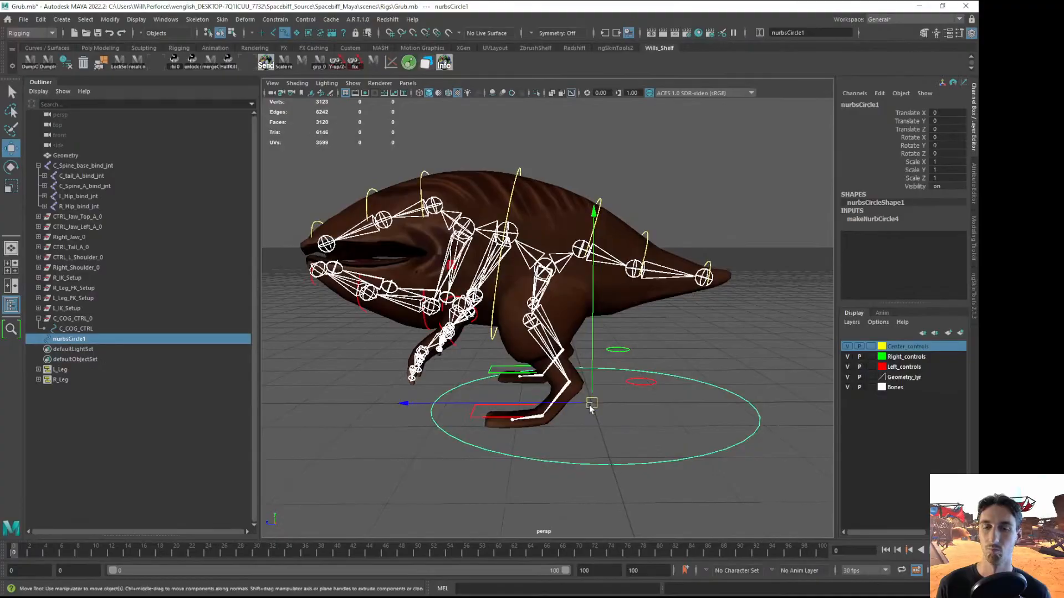
{"action": "right_click_drag", "start_coordinate": [598, 379], "coordinate": [573, 343], "text": "alt"}
{"action": "left_click_drag", "start_coordinate": [596, 337], "coordinate": [626, 335], "text": "alt"}
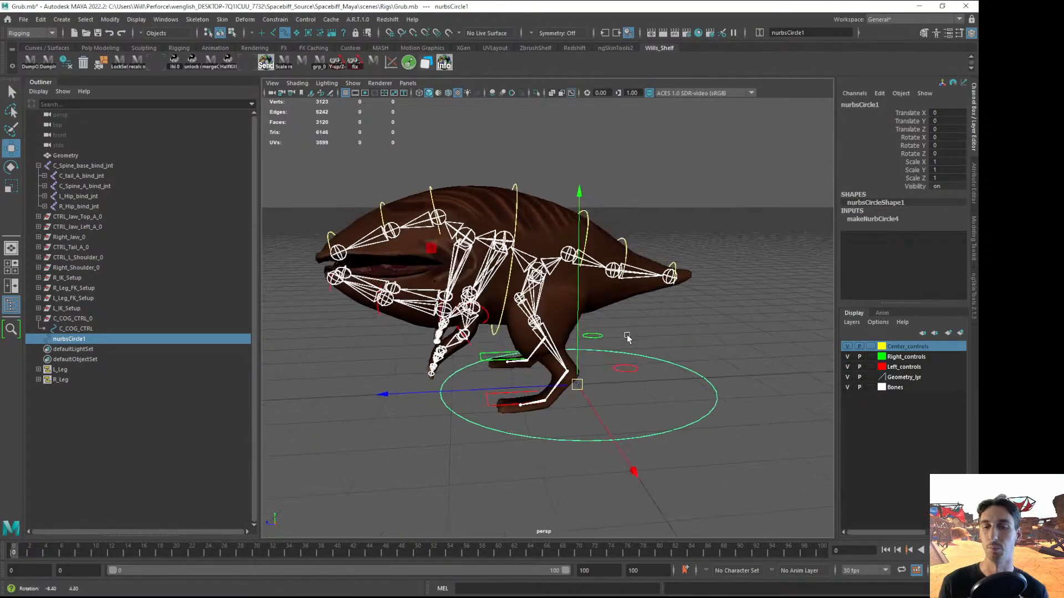
{"action": "right_click_drag", "start_coordinate": [626, 336], "coordinate": [646, 346], "text": "alt"}
Rename the ground circle to ROOT_CTRL
{"action": "double_click", "coordinate": [70, 339]}
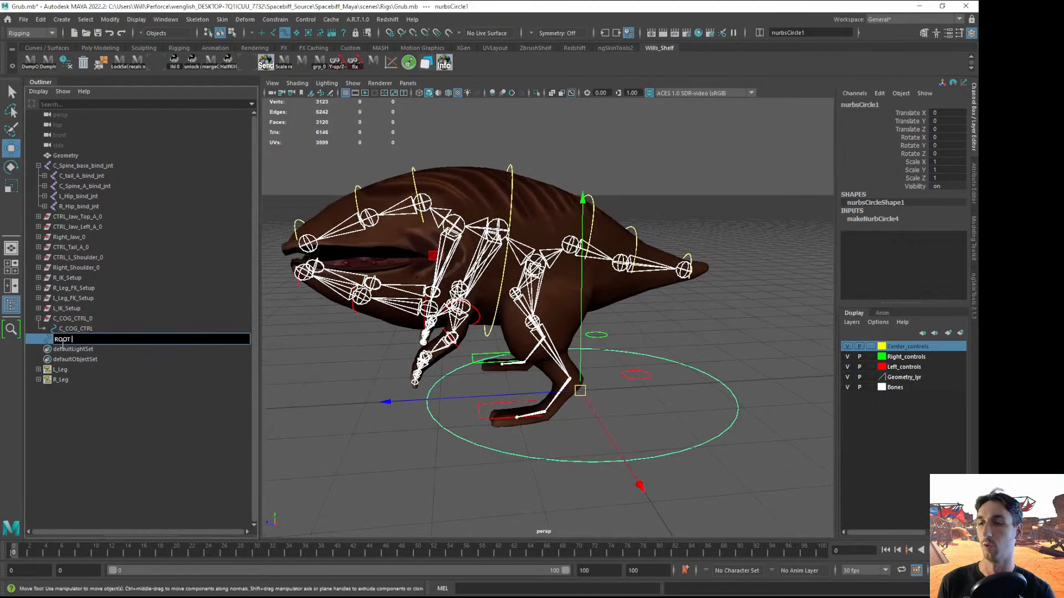
{"action": "key", "text": "Return"}
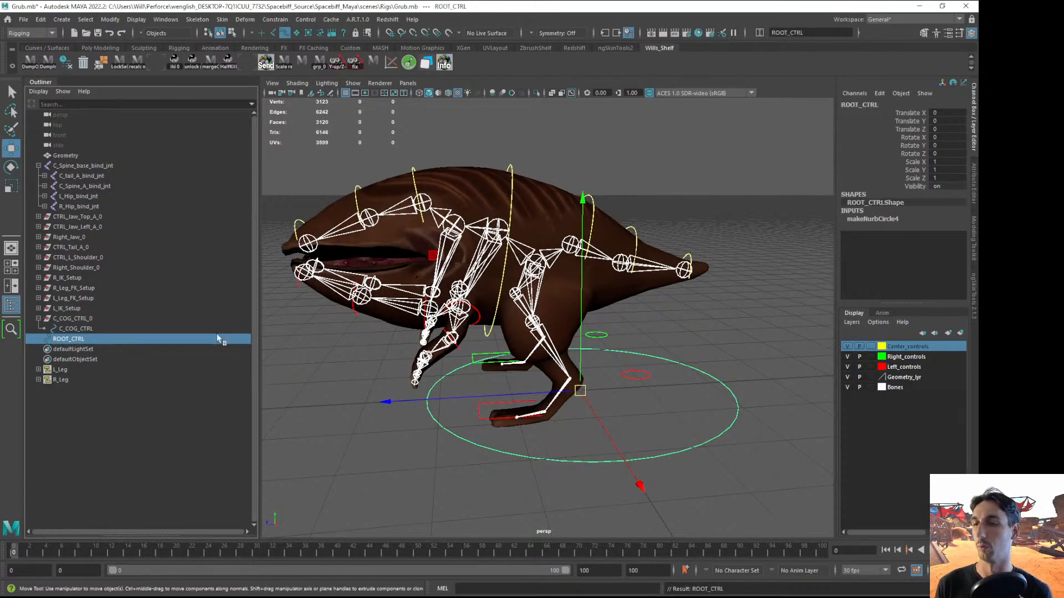
{"action": "left_click", "coordinate": [96, 400]}
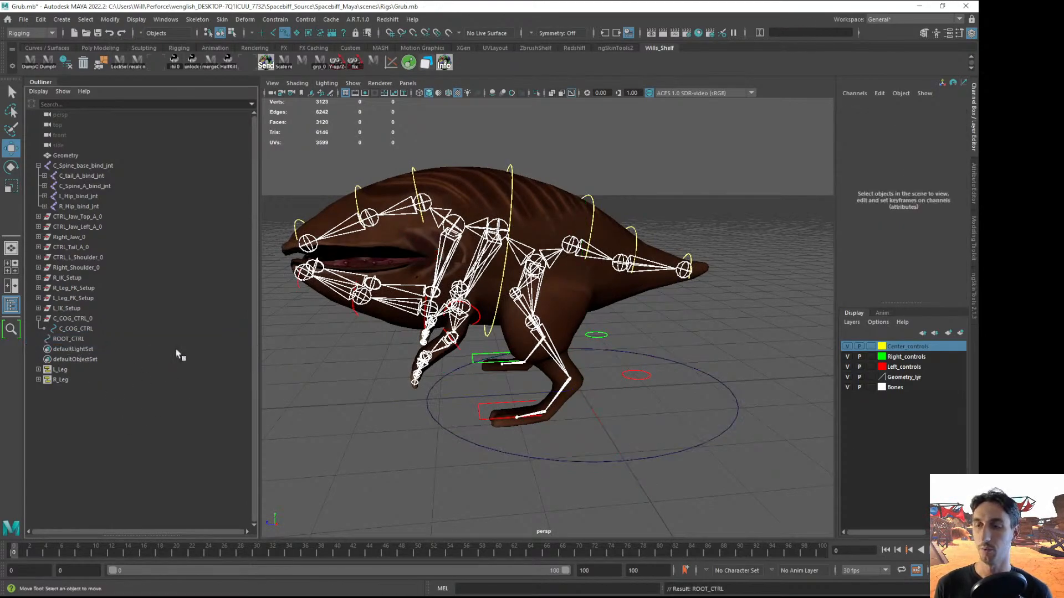
Create an empty parent group for ROOT_CTRL, place the control under it and name the group ROOT_CTRL_0
{"action": "key", "text": "ctrl+g"}
{"action": "left_click_drag", "start_coordinate": [67, 338], "coordinate": [59, 348]}
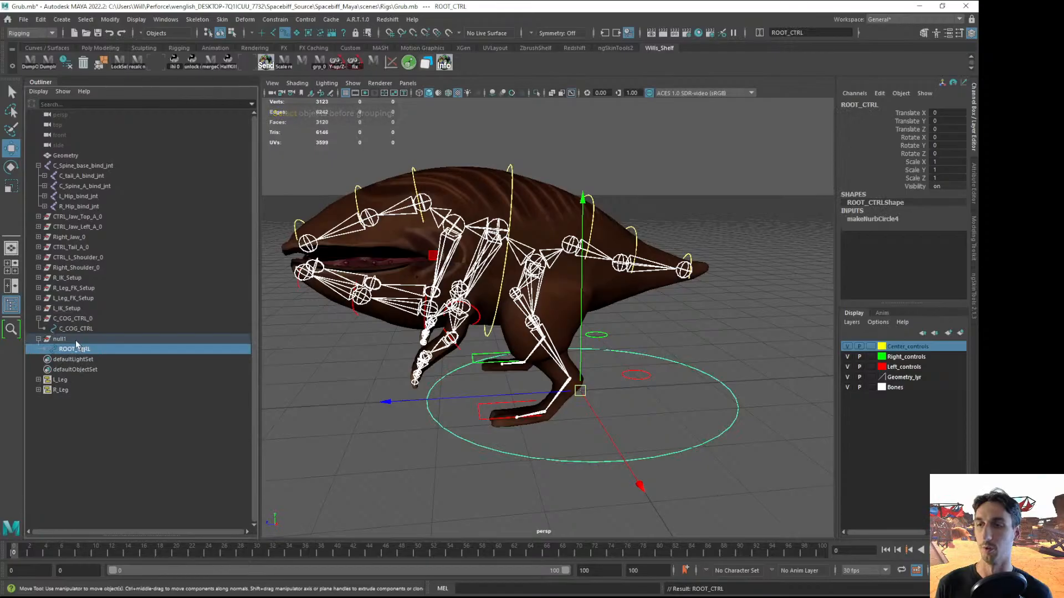
{"action": "double_click", "coordinate": [63, 340]}
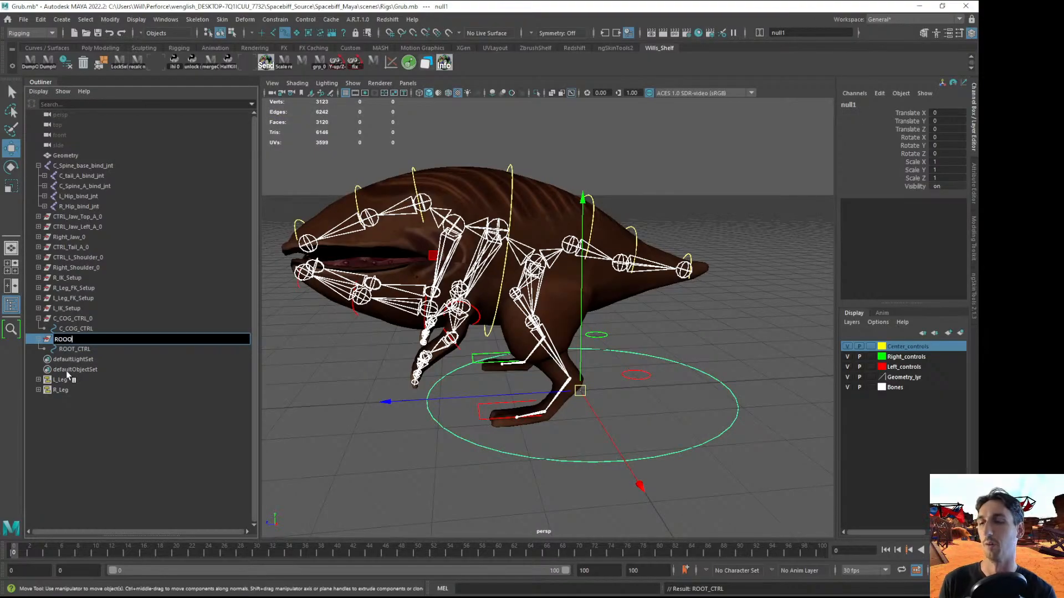
{"action": "type", "text": "ROOT_CTRL"}
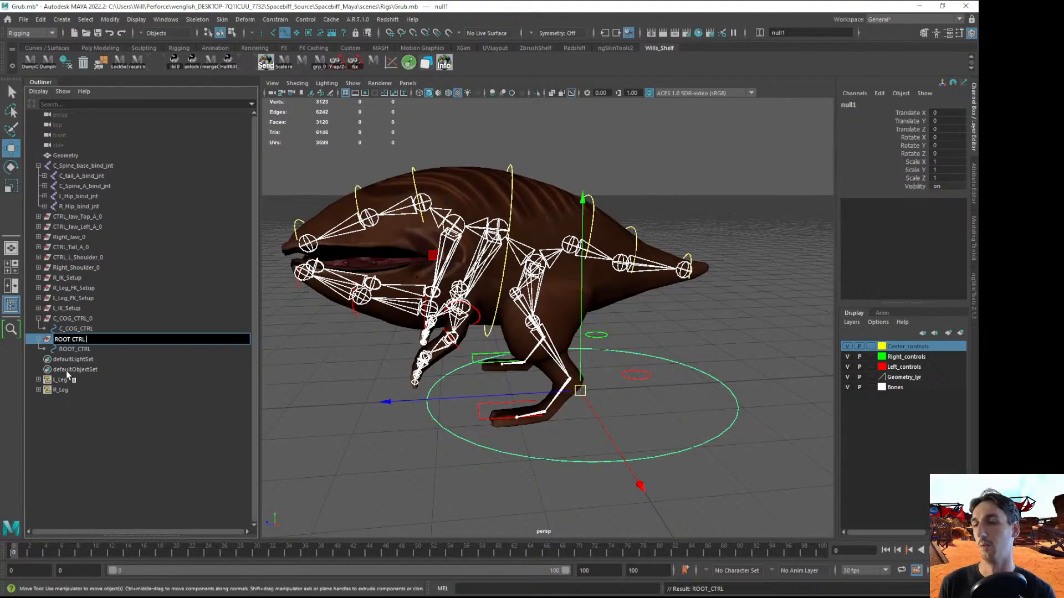
{"action": "type", "text": "_0"}
{"action": "key", "text": "Return"}
{"action": "left_click", "coordinate": [574, 356]}
{"action": "left_click_drag", "start_coordinate": [574, 356], "coordinate": [564, 340], "text": "alt"}
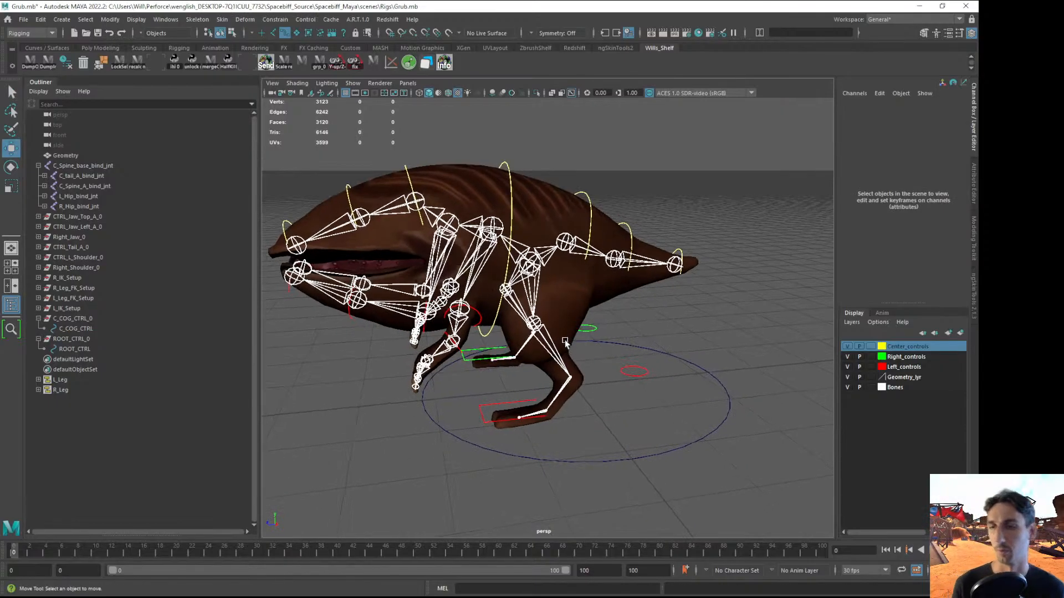
Parent-constrain C_Spine_base_bind_jnt to C_COG_CTRL
{"action": "left_click", "coordinate": [64, 320]}
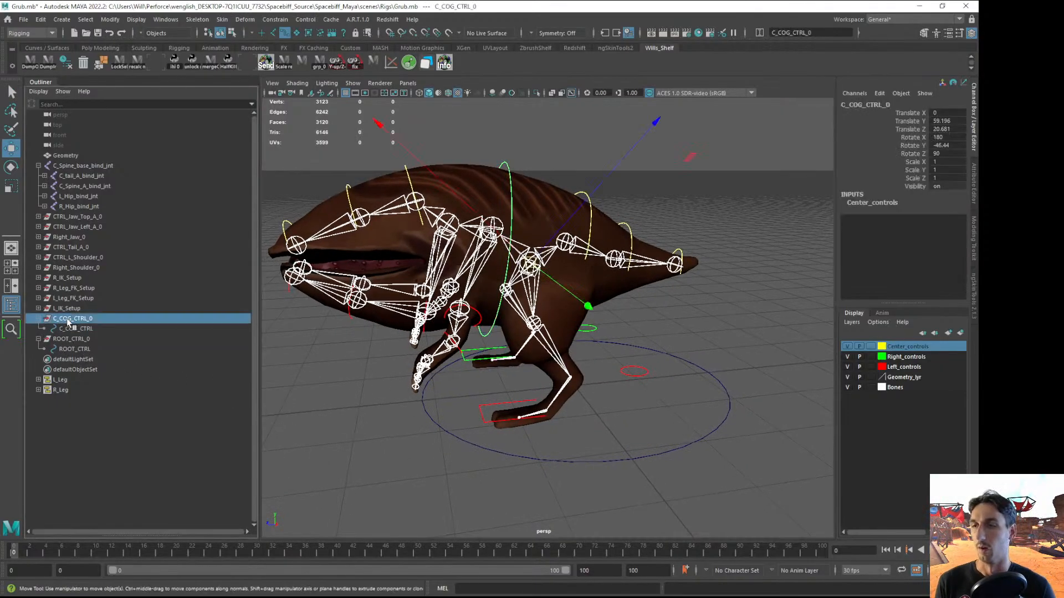
{"action": "left_click", "coordinate": [285, 358]}
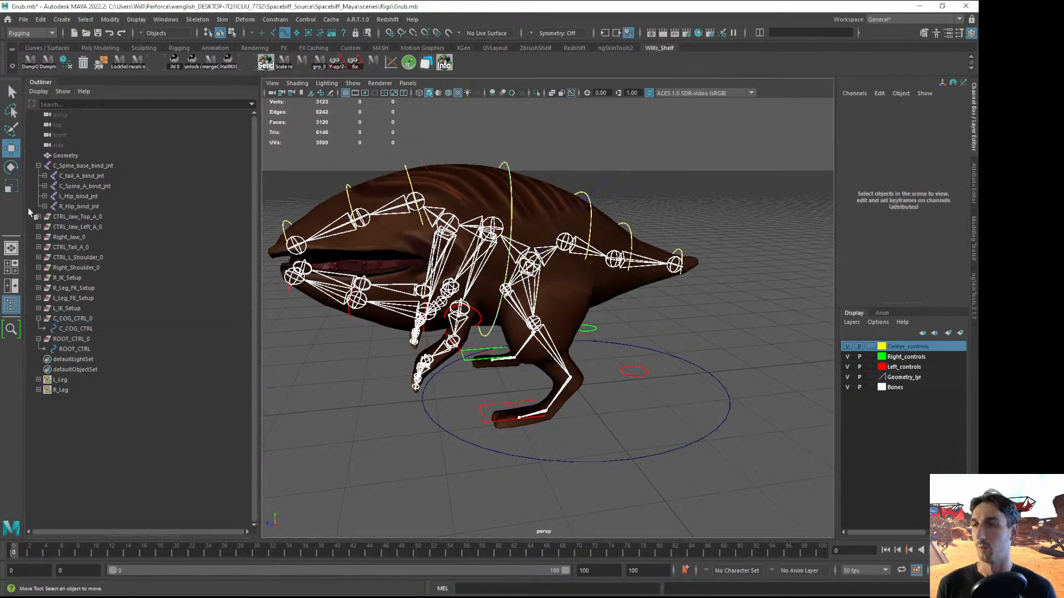
{"action": "left_click", "coordinate": [80, 330]}
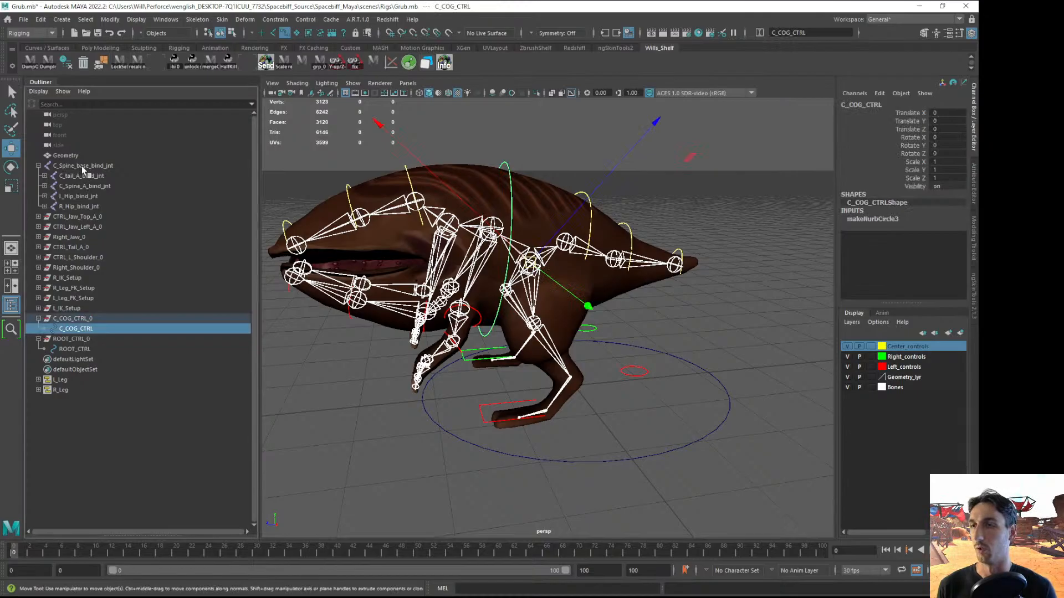
{"action": "left_click", "coordinate": [81, 165], "text": "ctrl"}
{"action": "left_click", "coordinate": [275, 19]}
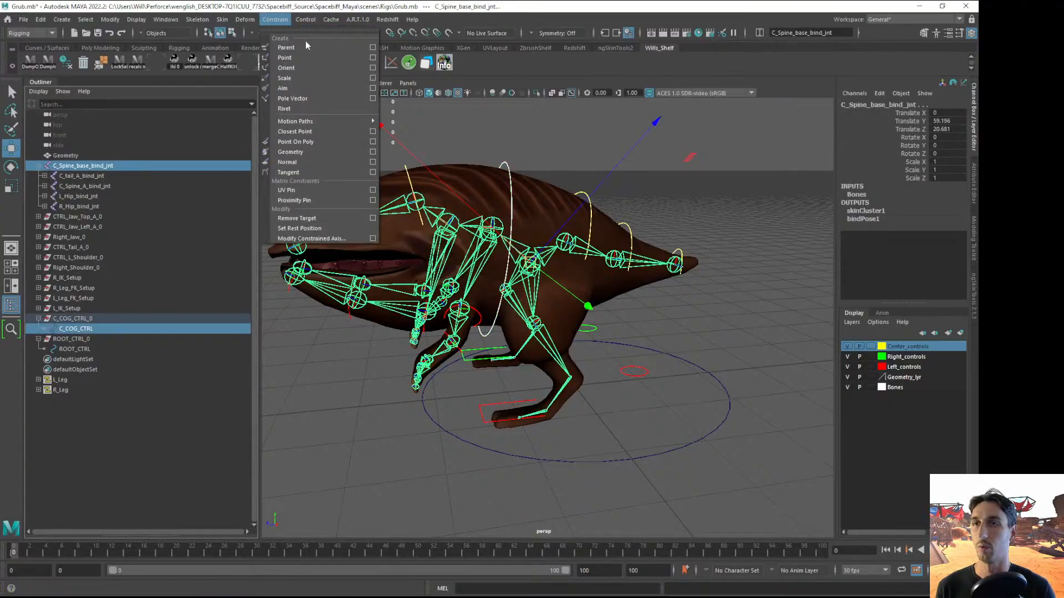
{"action": "left_click", "coordinate": [372, 48]}
{"action": "left_click", "coordinate": [347, 310]}
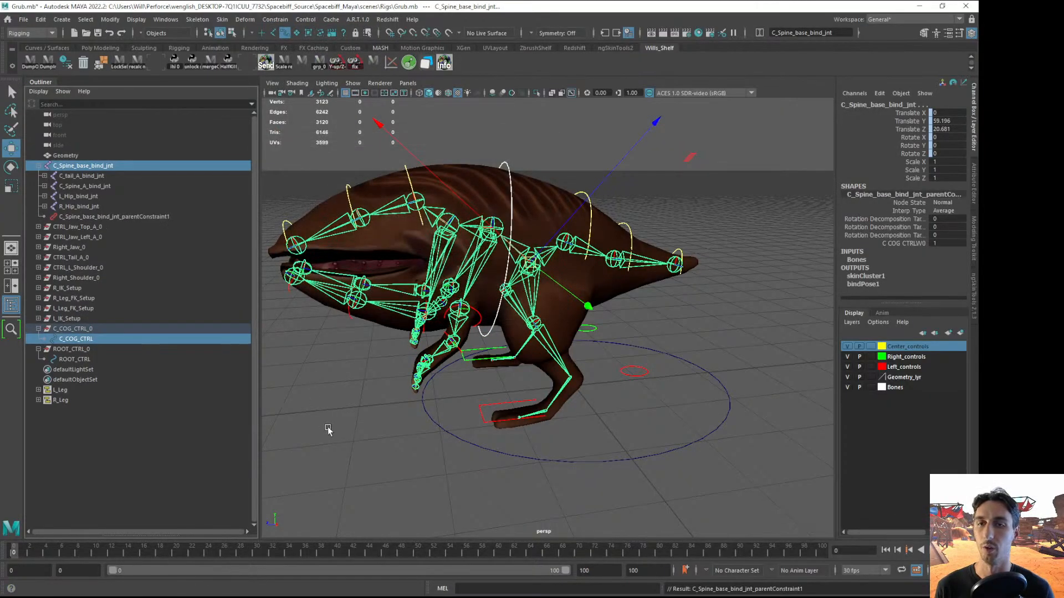
Test-rotate C_COG_CTRL twice to check how the skeleton and controls follow, undoing each rotation
{"action": "left_click", "coordinate": [352, 387]}
{"action": "left_click", "coordinate": [505, 164]}
{"action": "key", "text": "e"}
{"action": "left_click_drag", "start_coordinate": [505, 165], "coordinate": [358, 173]}
{"action": "key", "text": "ctrl+z"}
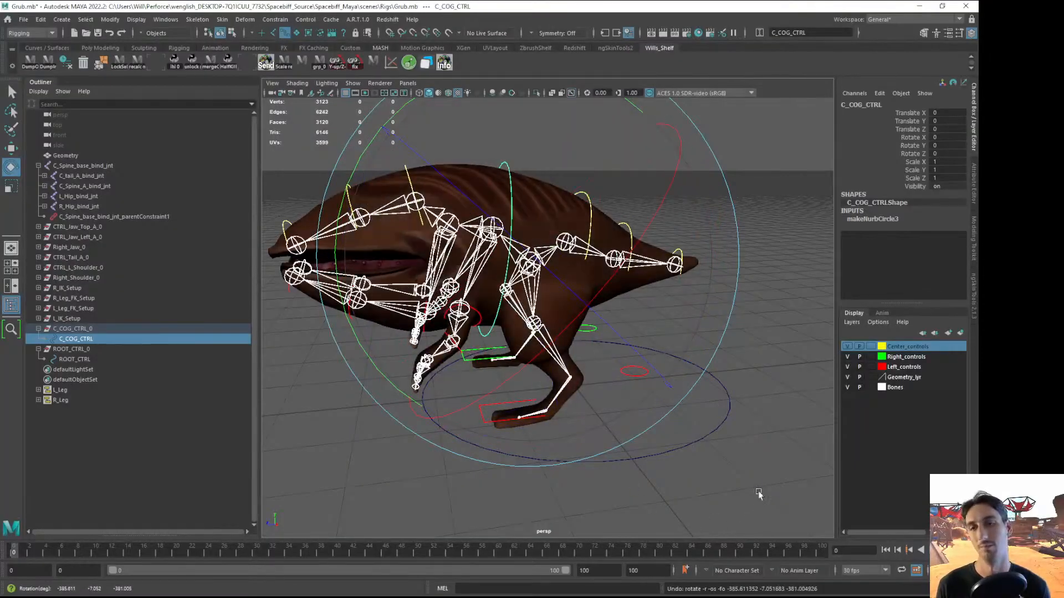
{"action": "left_click", "coordinate": [720, 431]}
{"action": "key", "text": "q"}
{"action": "left_click_drag", "start_coordinate": [509, 256], "coordinate": [530, 267], "text": "alt"}
{"action": "left_click", "coordinate": [490, 161]}
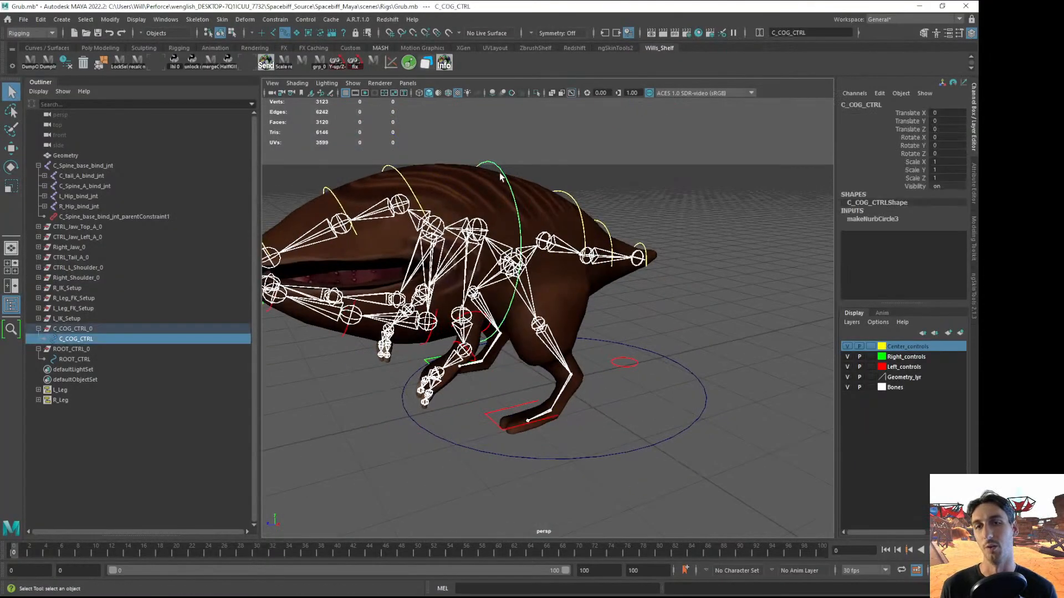
{"action": "middle_click_drag", "start_coordinate": [498, 173], "coordinate": [558, 180], "text": "alt"}
{"action": "key", "text": "e"}
{"action": "left_click_drag", "start_coordinate": [498, 274], "coordinate": [487, 302]}
{"action": "key", "text": "ctrl+z"}
{"action": "left_click", "coordinate": [402, 478]}
{"action": "key", "text": "q"}
{"action": "left_click_drag", "start_coordinate": [410, 471], "coordinate": [536, 408], "text": "alt"}
Parent the C_COG_CTRL_0 group under ROOT_CTRL and expand the hierarchy down to C_COG_CTRL
{"action": "left_click", "coordinate": [39, 349]}
{"action": "left_click_drag", "start_coordinate": [626, 337], "coordinate": [599, 318], "text": "alt"}
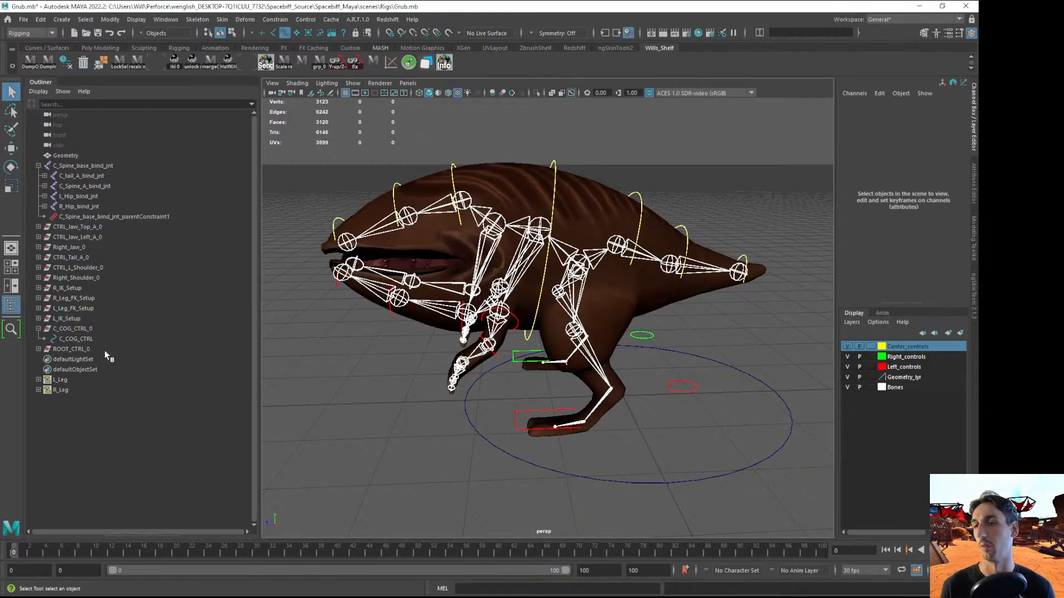
{"action": "left_click", "coordinate": [62, 348]}
{"action": "left_click", "coordinate": [38, 349]}
{"action": "left_click_drag", "start_coordinate": [62, 330], "coordinate": [69, 359]}
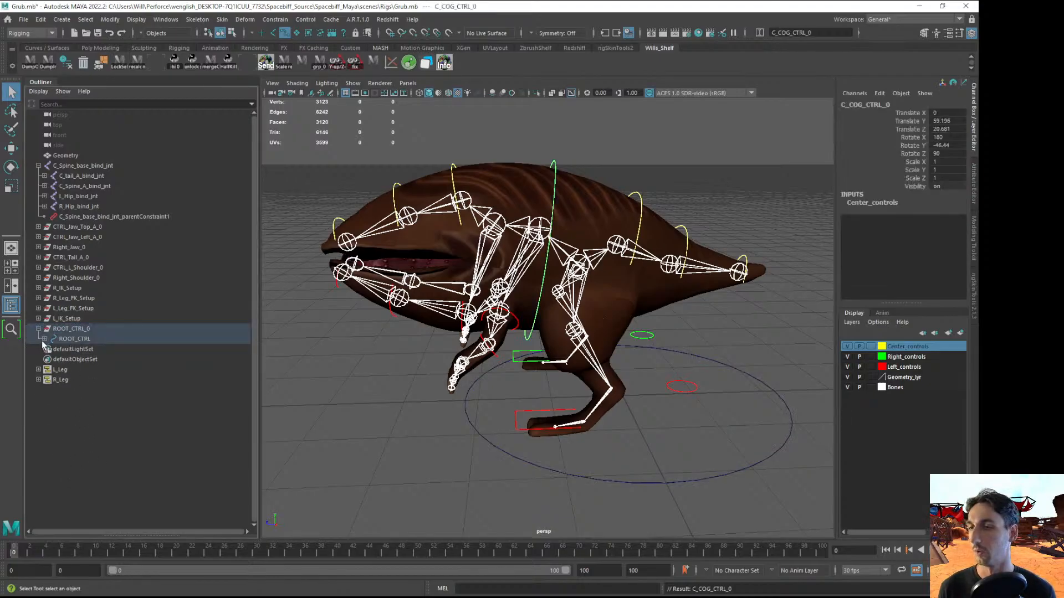
{"action": "left_click", "coordinate": [44, 339]}
{"action": "left_click", "coordinate": [73, 454]}
{"action": "left_click", "coordinate": [50, 349]}
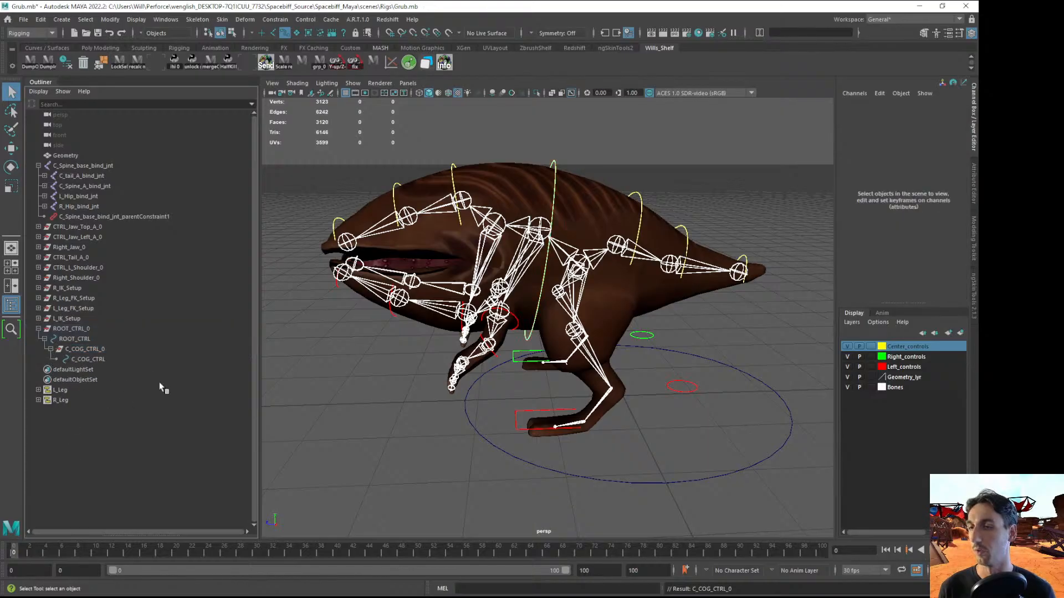
Test-move ROOT_CTRL to check that the rig follows it, undo the move and clear the selection
{"action": "left_click_drag", "start_coordinate": [387, 417], "coordinate": [426, 354], "text": "alt"}
{"action": "left_click", "coordinate": [666, 449]}
{"action": "key", "text": "w"}
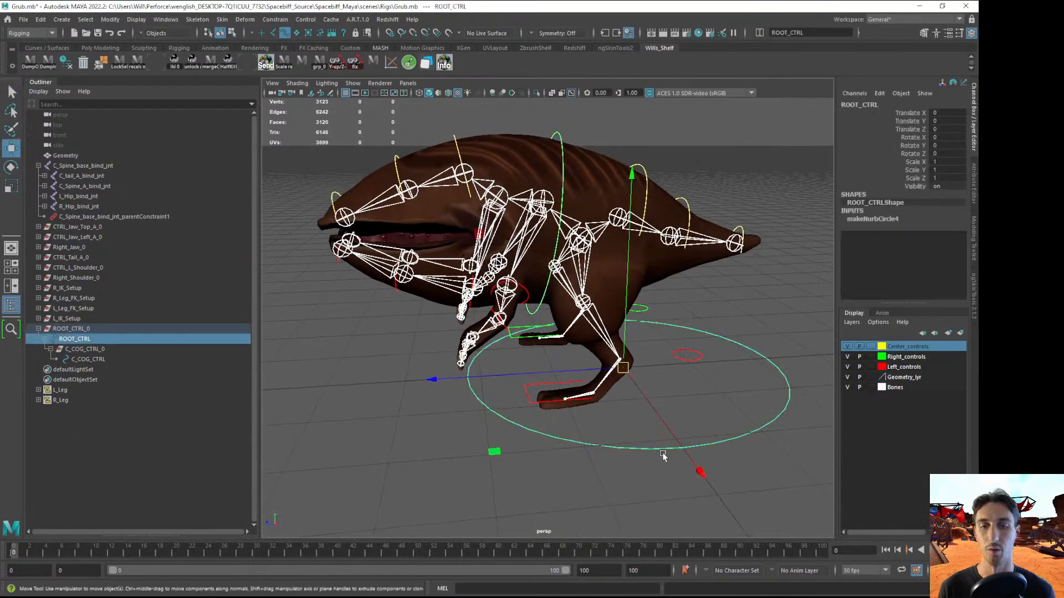
{"action": "mouse_move", "coordinate": [640, 448]}
{"action": "middle_mouse_down"}
{"action": "mouse_move", "coordinate": [730, 434]}
{"action": "mouse_move", "coordinate": [636, 442]}
{"action": "middle_mouse_up"}
{"action": "key", "text": "ctrl+z"}
{"action": "left_click", "coordinate": [468, 454]}
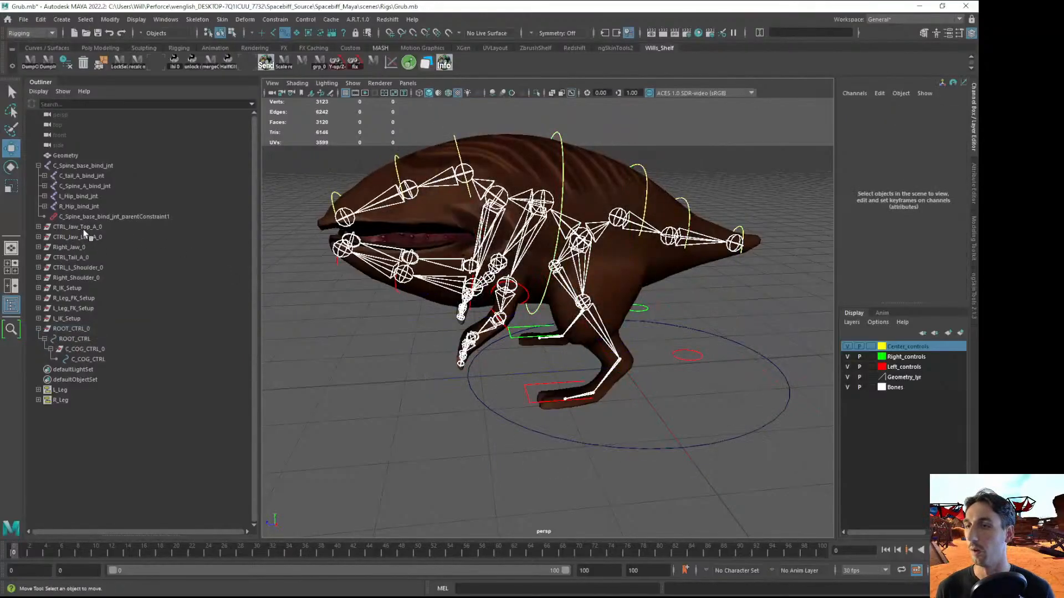
{"action": "left_click_drag", "start_coordinate": [313, 311], "coordinate": [414, 273], "text": "alt"}
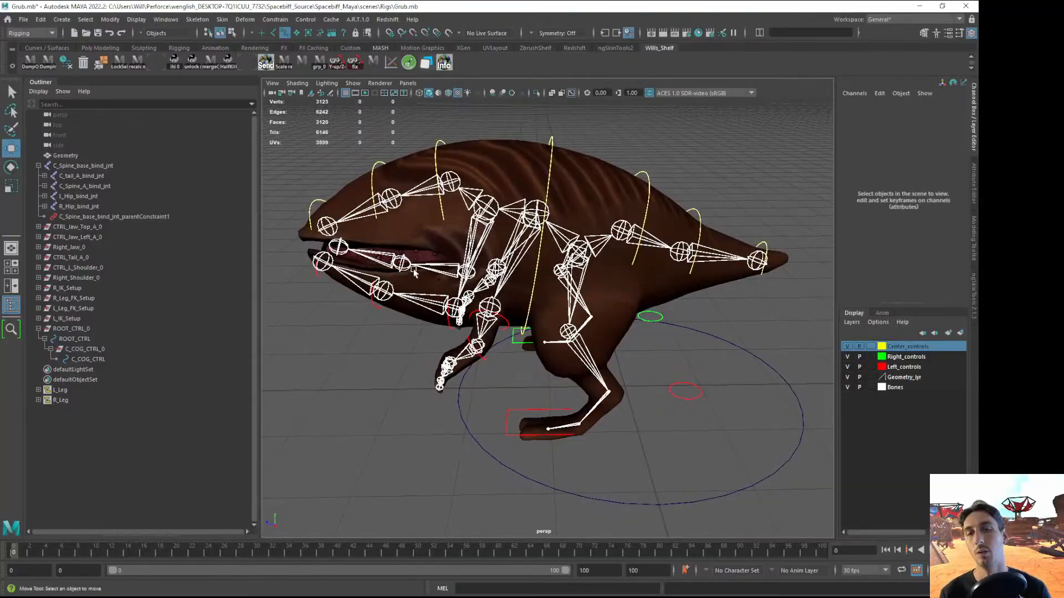
Switch C_COG_CTRL to control vertex editing and select all of its CVs
{"action": "left_click", "coordinate": [550, 151]}
{"action": "mouse_move", "coordinate": [551, 151]}
{"action": "left_mouse_down", "text": "alt"}
{"action": "mouse_move", "coordinate": [574, 150]}
{"action": "mouse_move", "coordinate": [556, 167]}
{"action": "left_mouse_up", "text": "alt"}
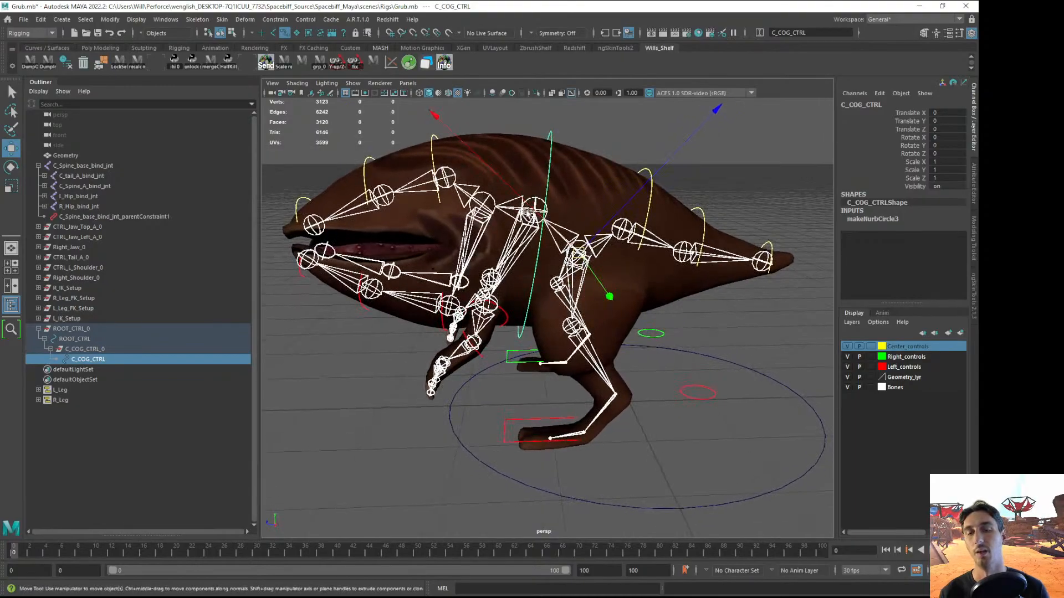
{"action": "mouse_move", "coordinate": [491, 217]}
{"action": "left_mouse_down", "text": "alt"}
{"action": "mouse_move", "coordinate": [576, 227]}
{"action": "mouse_move", "coordinate": [495, 223]}
{"action": "left_mouse_up", "text": "alt"}
{"action": "left_click", "coordinate": [612, 140]}
{"action": "left_click_drag", "start_coordinate": [609, 145], "coordinate": [574, 142], "text": "alt"}
{"action": "left_click", "coordinate": [554, 130]}
{"action": "right_click_drag", "start_coordinate": [559, 135], "coordinate": [489, 133]}
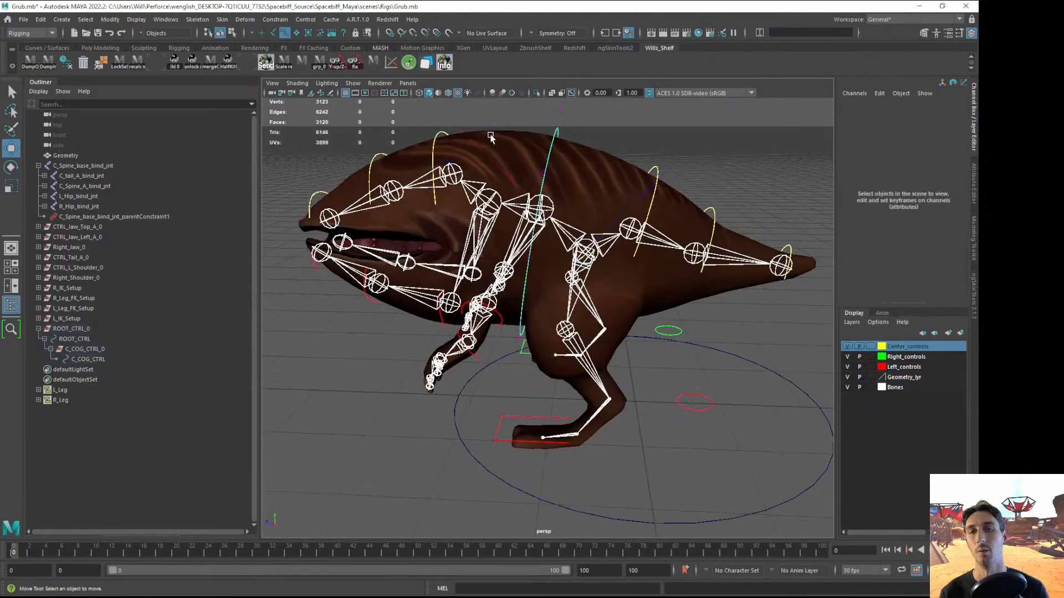
{"action": "key", "text": "4"}
{"action": "left_click_drag", "start_coordinate": [531, 202], "coordinate": [526, 183], "text": "alt"}
{"action": "key", "text": "ctrl+q"}
{"action": "middle_click_drag", "start_coordinate": [535, 311], "coordinate": [516, 354], "text": "alt"}
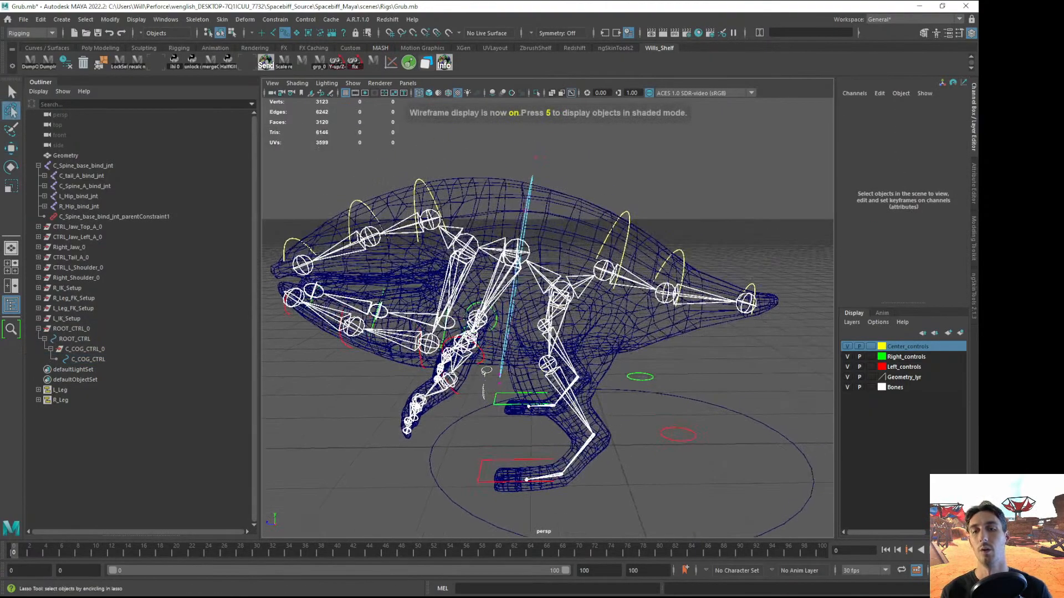
{"action": "left_click_drag", "start_coordinate": [518, 383], "coordinate": [511, 389]}
{"action": "key", "text": "5"}
{"action": "scroll", "coordinate": [507, 355], "scroll_direction": "up", "scroll_amount": 2}
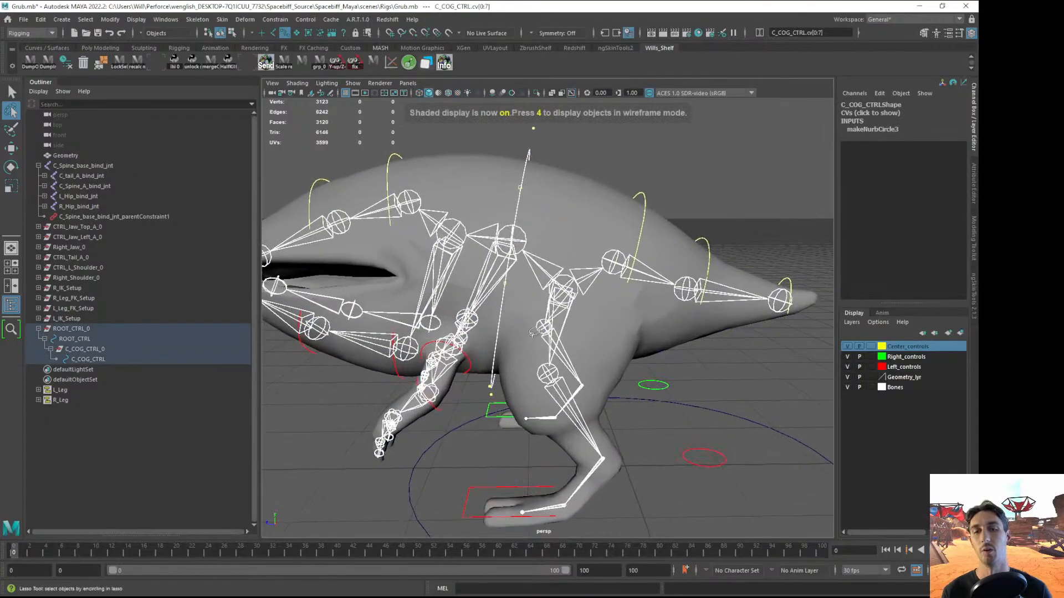
Move, rotate and scale the selected C_COG_CTRL CVs so the ring sits tilted farther back over the hips
{"action": "key", "text": "w"}
{"action": "middle_click_drag", "start_coordinate": [516, 216], "coordinate": [516, 244], "text": "alt"}
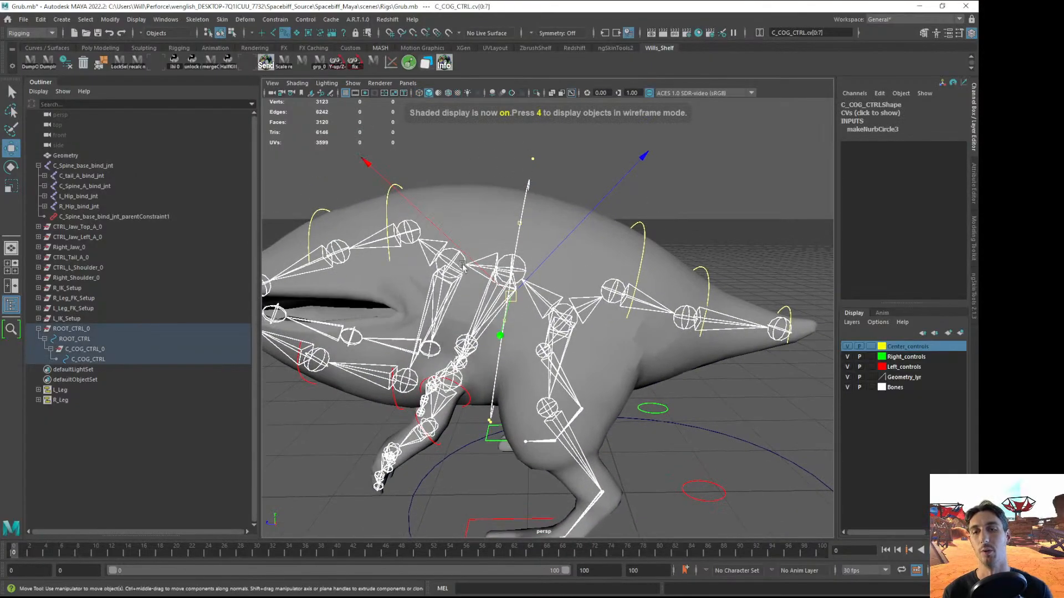
{"action": "left_click_drag", "start_coordinate": [498, 297], "coordinate": [502, 298], "text": "alt"}
{"action": "middle_click_drag", "start_coordinate": [501, 174], "coordinate": [499, 218], "text": "alt"}
{"action": "left_click_drag", "start_coordinate": [498, 146], "coordinate": [589, 178]}
{"action": "key", "text": "e"}
{"action": "key", "text": "w"}
{"action": "left_click_drag", "start_coordinate": [528, 160], "coordinate": [577, 249], "text": "alt"}
{"action": "key", "text": "r"}
{"action": "left_click_drag", "start_coordinate": [689, 325], "coordinate": [626, 332]}
{"action": "left_click_drag", "start_coordinate": [626, 334], "coordinate": [418, 442], "text": "alt"}
Undo the latest point edits on C_COG_CTRL and return to object selection with the model shaded
{"action": "key", "text": "4"}
{"action": "left_click", "coordinate": [488, 398]}
{"action": "left_click", "coordinate": [505, 430]}
{"action": "key", "text": "ctrl+z"}
{"action": "key", "text": "ctrl+z"}
{"action": "key", "text": "ctrl+z"}
{"action": "left_click_drag", "start_coordinate": [559, 407], "coordinate": [485, 399], "text": "alt"}
{"action": "key", "text": "F8"}
{"action": "key", "text": "F8"}
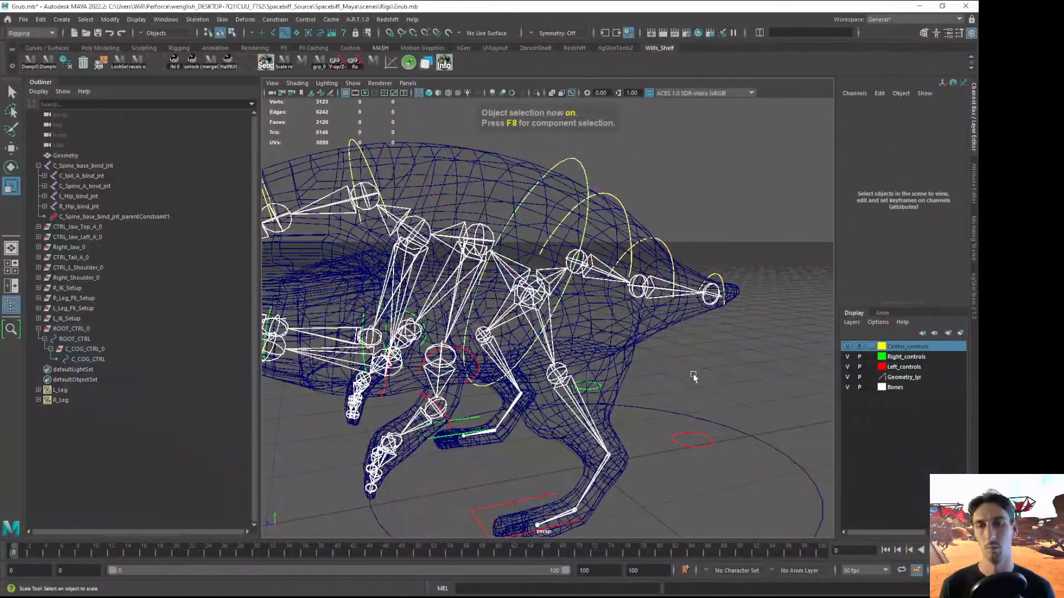
{"action": "key", "text": "5"}
{"action": "mouse_move", "coordinate": [696, 374]}
{"action": "left_mouse_down", "text": "alt"}
{"action": "mouse_move", "coordinate": [434, 361]}
{"action": "mouse_move", "coordinate": [522, 346]}
{"action": "mouse_move", "coordinate": [622, 243]}
{"action": "mouse_move", "coordinate": [654, 244]}
{"action": "mouse_move", "coordinate": [499, 215]}
{"action": "left_mouse_up", "text": "alt"}
{"action": "key", "text": "q"}
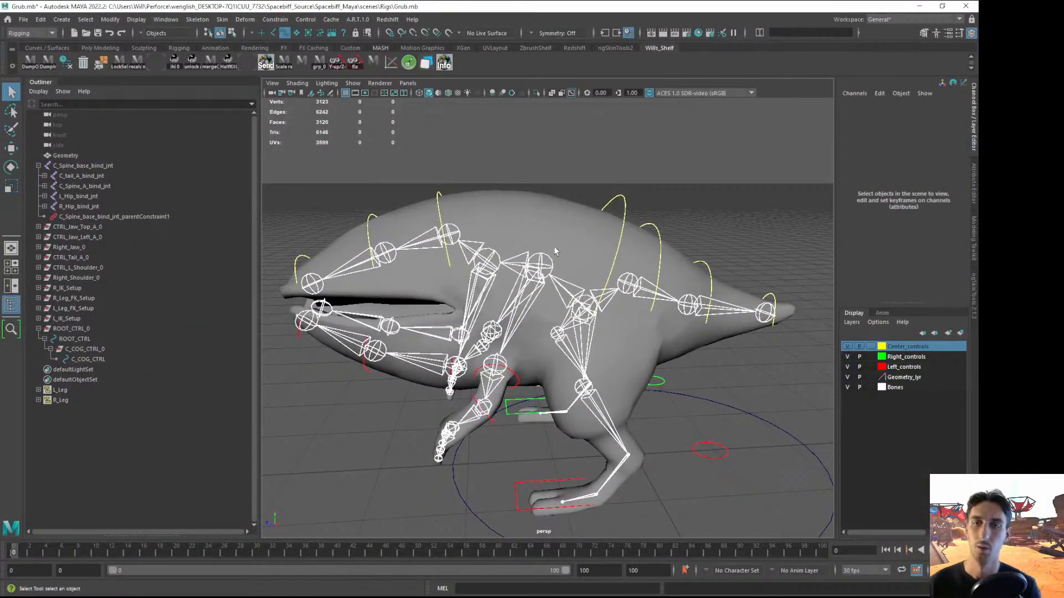
Inspect the spine area and CTRL_Jaw_Top_A from several angles, ending with textured shading and nothing selected
{"action": "scroll", "coordinate": [540, 268], "scroll_direction": "up", "scroll_amount": 5}
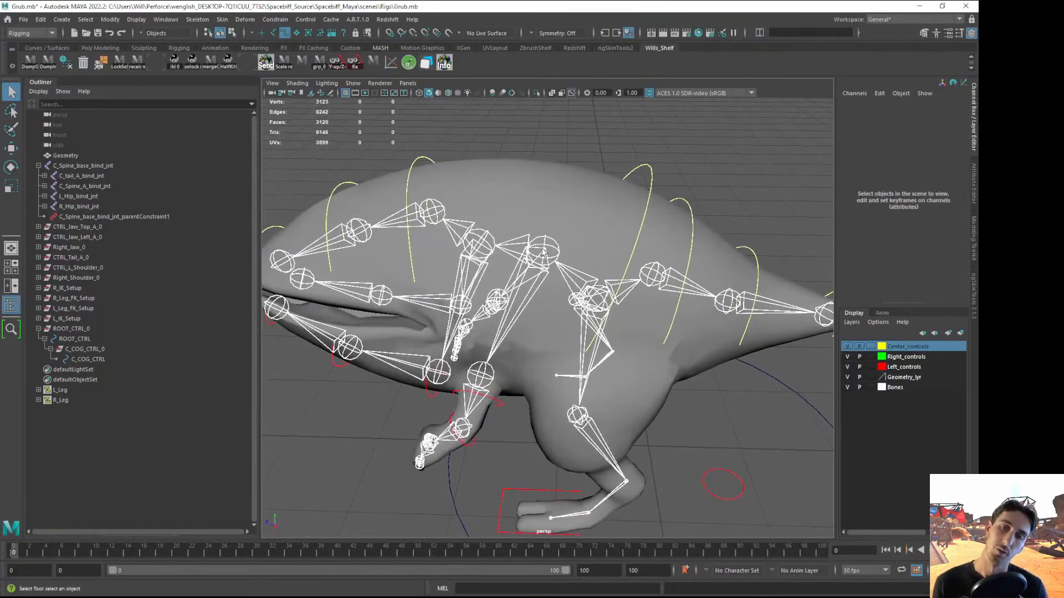
{"action": "left_click_drag", "start_coordinate": [540, 245], "coordinate": [565, 231], "text": "alt"}
{"action": "left_click_drag", "start_coordinate": [566, 167], "coordinate": [435, 194], "text": "alt"}
{"action": "left_click", "coordinate": [436, 195]}
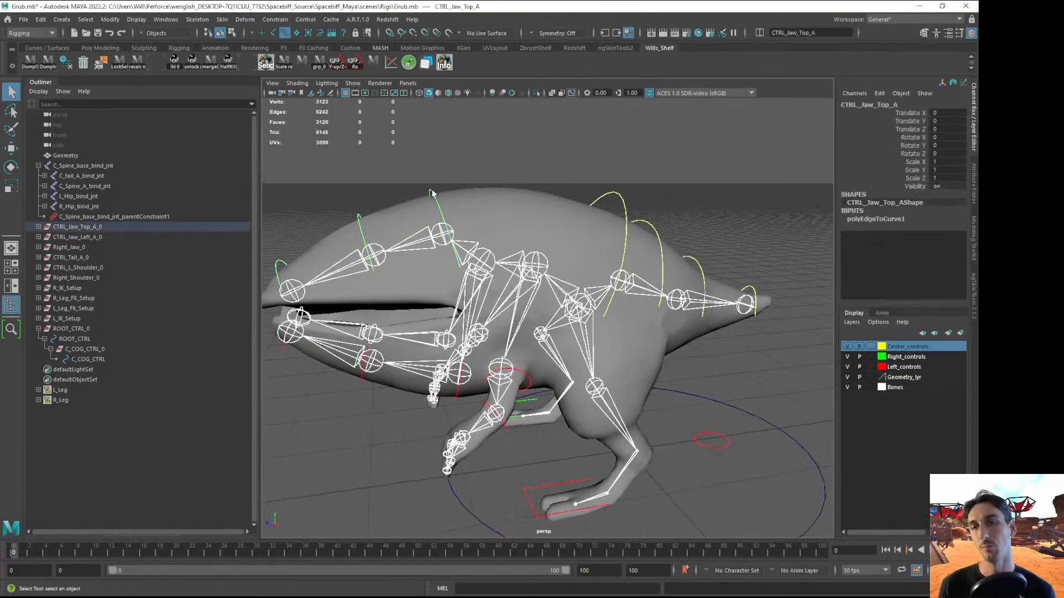
{"action": "key", "text": "w"}
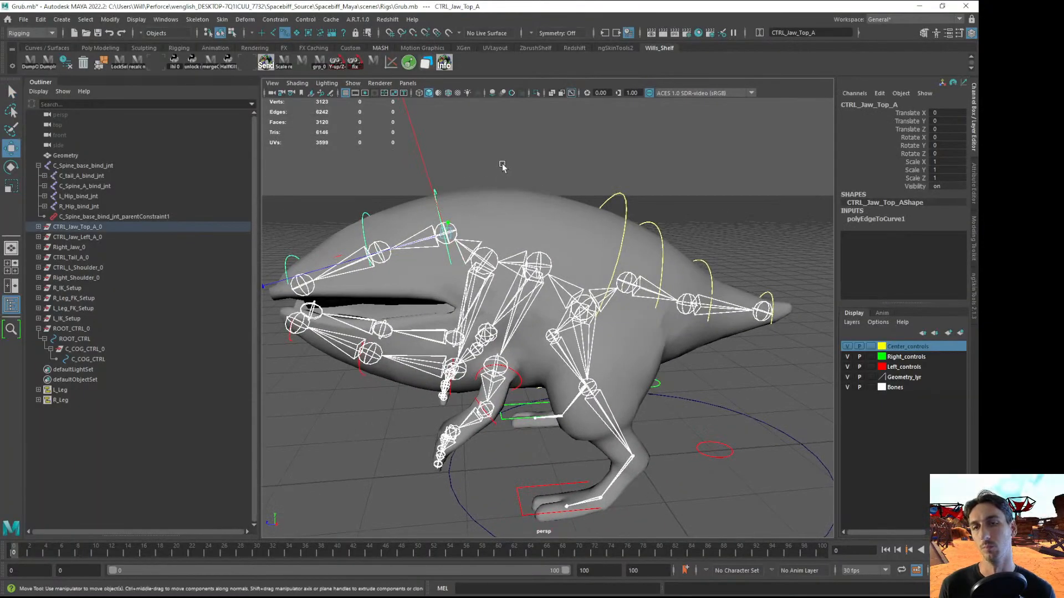
{"action": "left_click", "coordinate": [502, 166]}
{"action": "key", "text": "6"}
{"action": "left_click_drag", "start_coordinate": [490, 188], "coordinate": [504, 158], "text": "alt"}
{"action": "key", "text": "q"}
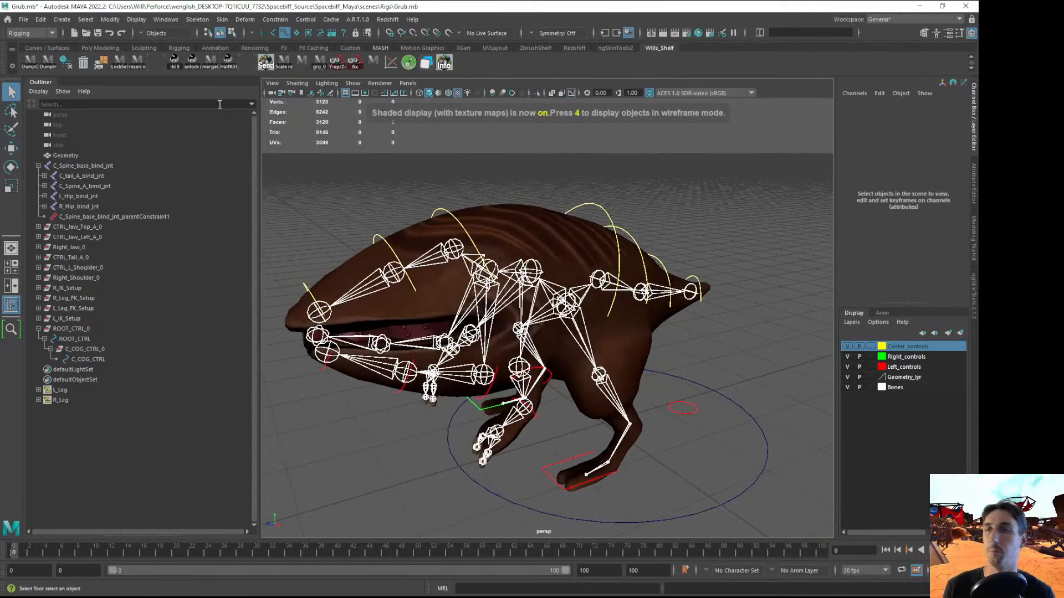
Create a NURBS circle at the origin for a new spine control
{"action": "left_click", "coordinate": [109, 19]}
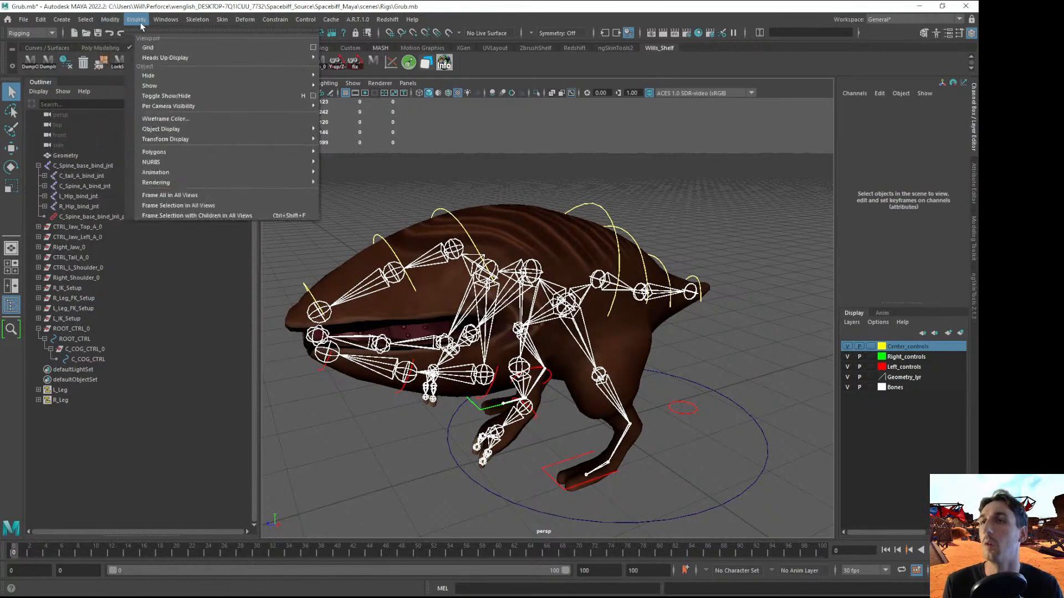
{"action": "mouse_move", "coordinate": [61, 19]}
{"action": "mouse_move", "coordinate": [114, 57]}
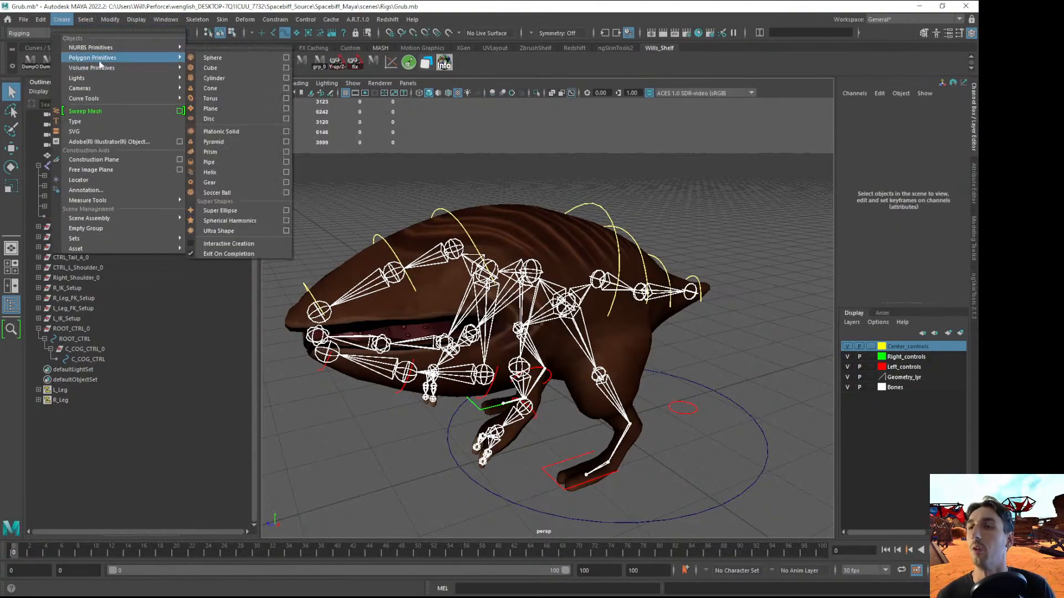
{"action": "left_click", "coordinate": [208, 109]}
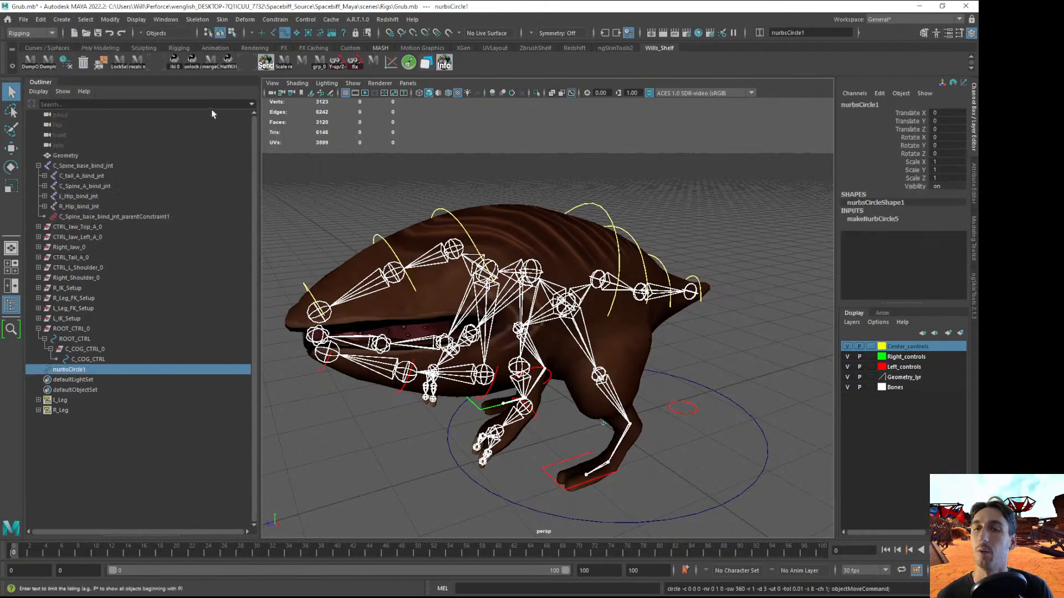
Enlarge nurbsCircle1 by scaling all of its CVs to nearly the width of the stance, and return to object selection
{"action": "left_click_drag", "start_coordinate": [620, 289], "coordinate": [635, 281], "text": "alt"}
{"action": "right_click_drag", "start_coordinate": [588, 354], "coordinate": [621, 360], "text": "alt"}
{"action": "middle_click_drag", "start_coordinate": [601, 402], "coordinate": [572, 388], "text": "alt"}
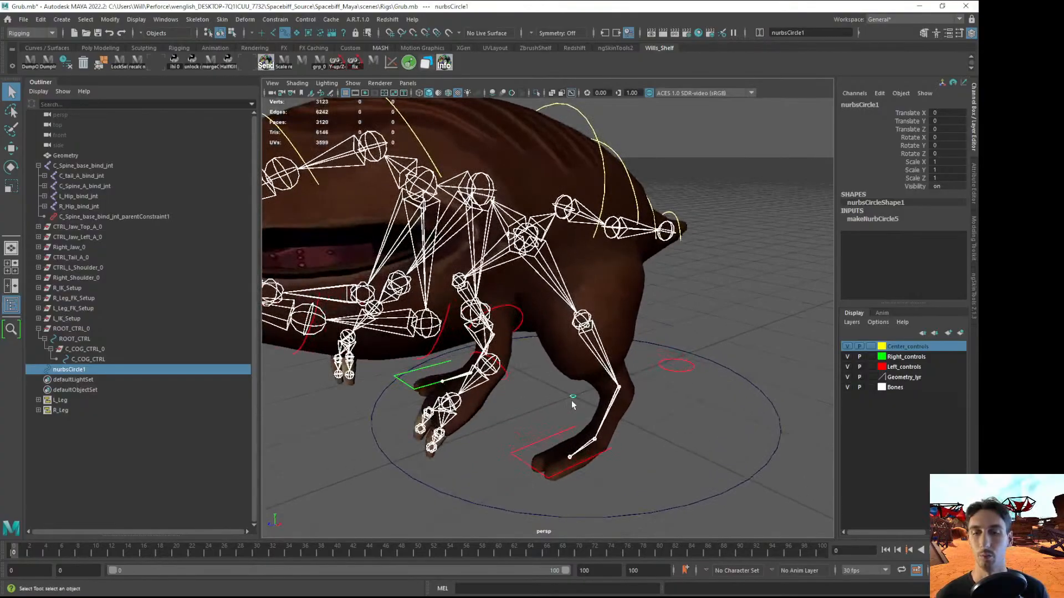
{"action": "right_click", "coordinate": [571, 402]}
{"action": "right_click_drag", "start_coordinate": [570, 398], "coordinate": [509, 354]}
{"action": "mouse_move", "coordinate": [550, 384]}
{"action": "left_mouse_down"}
{"action": "mouse_move", "coordinate": [583, 413]}
{"action": "mouse_move", "coordinate": [610, 383]}
{"action": "mouse_move", "coordinate": [715, 332]}
{"action": "mouse_move", "coordinate": [554, 388]}
{"action": "left_mouse_up"}
{"action": "key", "text": "r"}
{"action": "key", "text": "F8"}
{"action": "key", "text": "F8"}
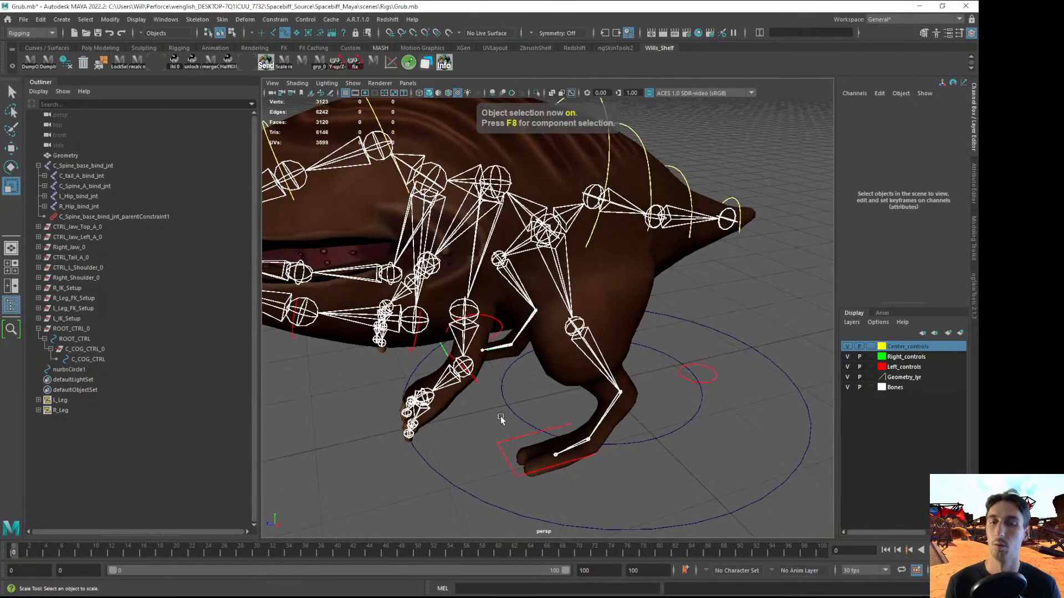
Parent nurbsCircle1 under C_Spine_A_bind_jnt and set its translate and rotate values to 0
{"action": "left_click_drag", "start_coordinate": [495, 421], "coordinate": [441, 198], "text": "alt"}
{"action": "key", "text": "w"}
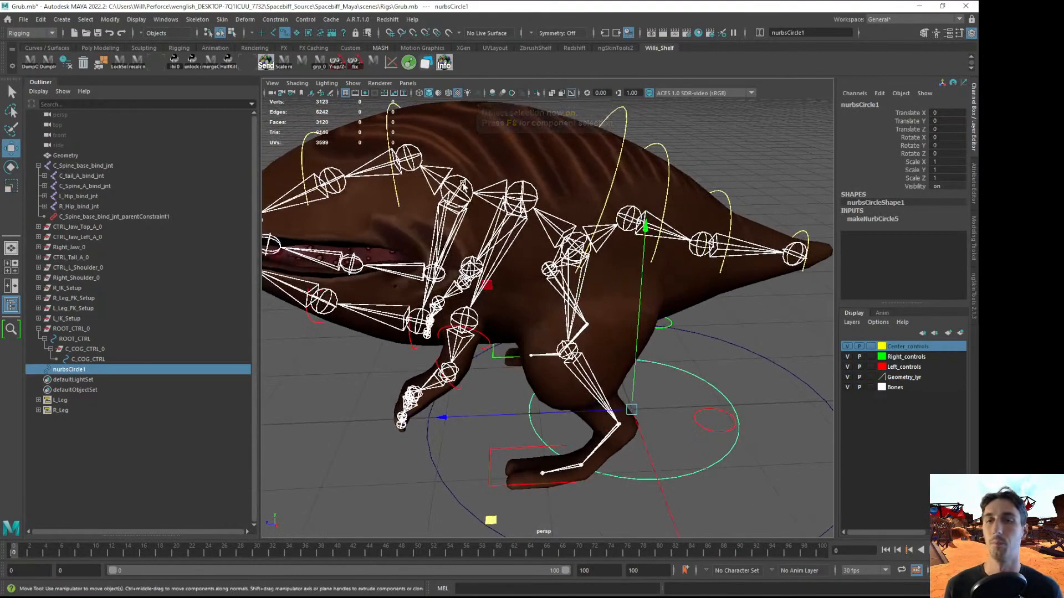
{"action": "left_click", "coordinate": [442, 198]}
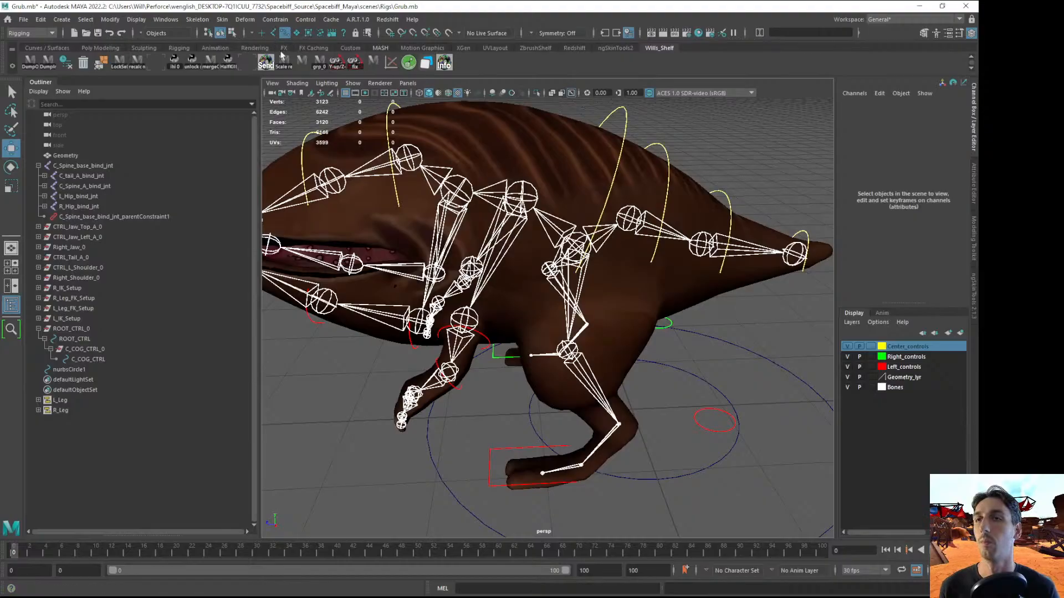
{"action": "left_click", "coordinate": [448, 216]}
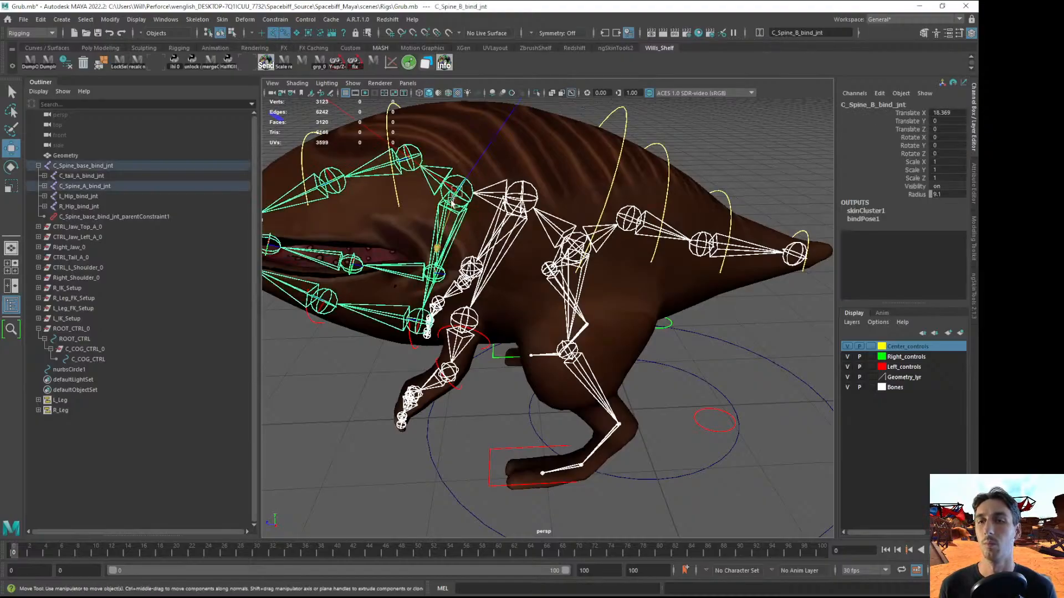
{"action": "left_click", "coordinate": [325, 402]}
{"action": "left_click", "coordinate": [667, 478]}
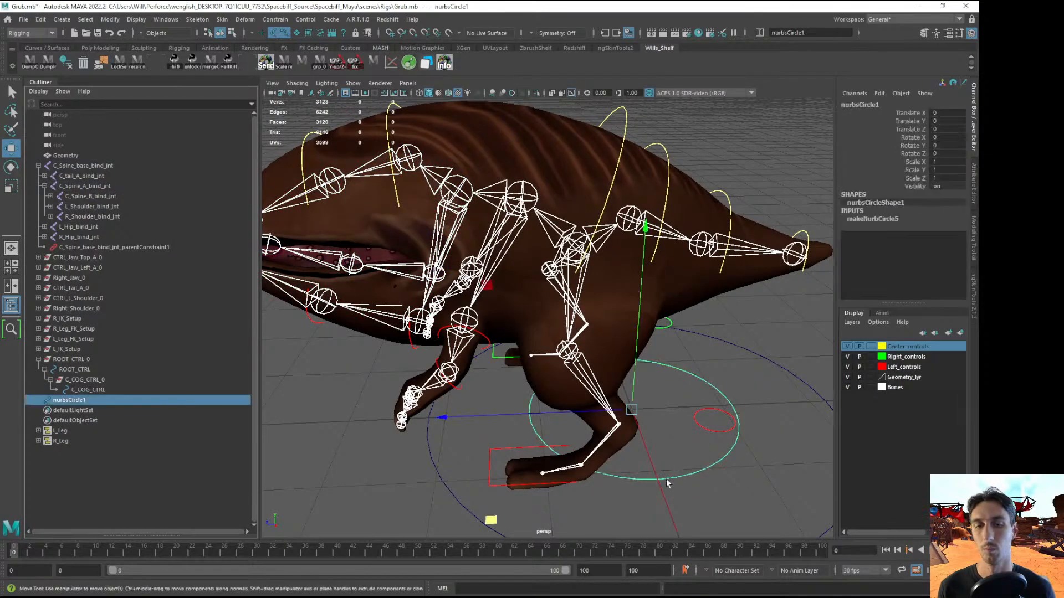
{"action": "left_click", "coordinate": [92, 186], "text": "ctrl"}
{"action": "key", "text": "p"}
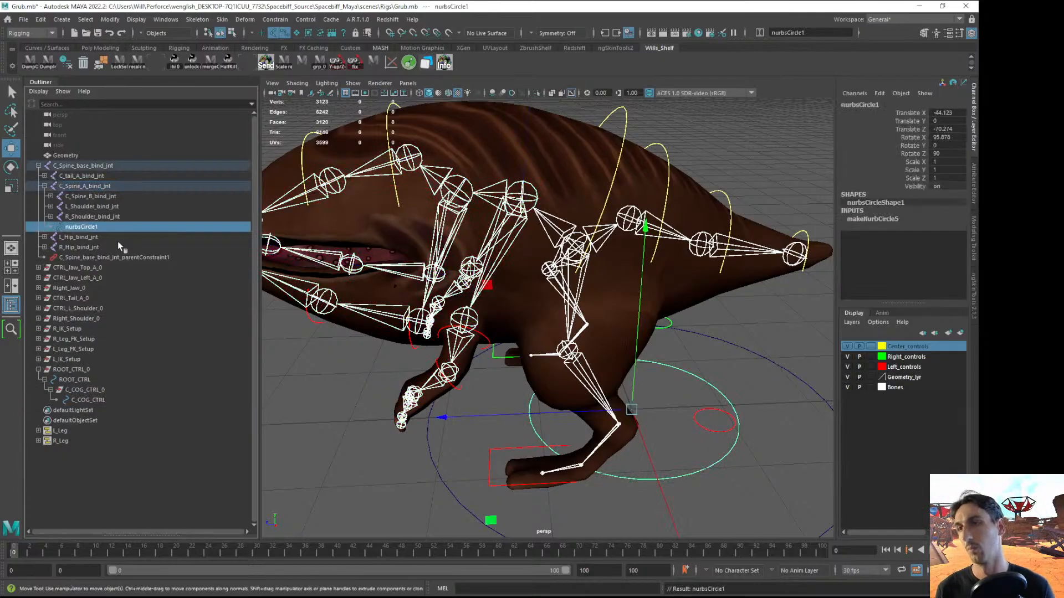
{"action": "left_click_drag", "start_coordinate": [422, 309], "coordinate": [409, 286], "text": "alt"}
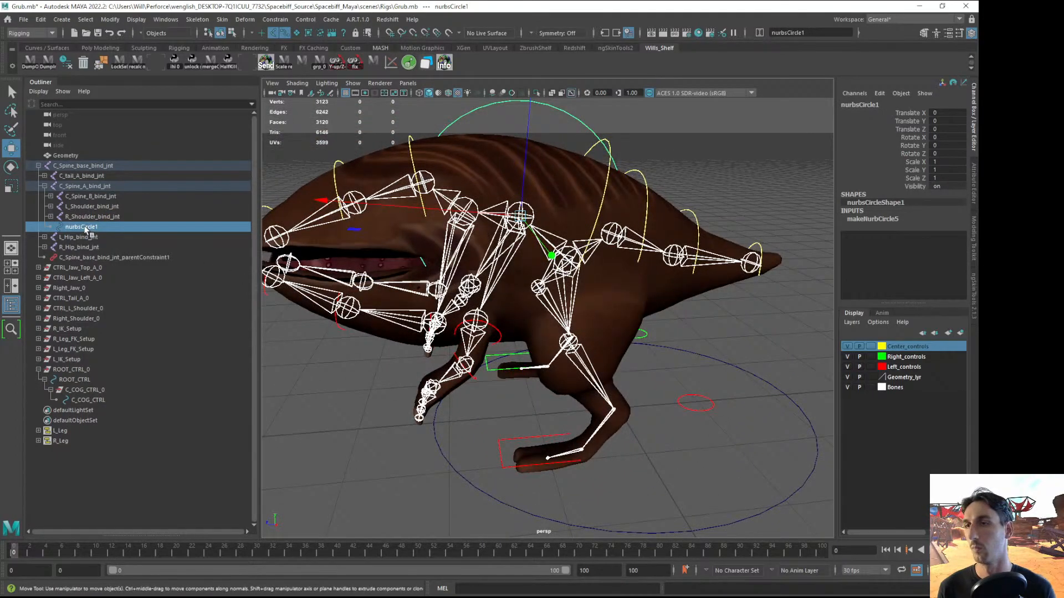
Try nurbsCircle1 under C_Spine_base_bind_jnt with its transforms set to 0, viewed in wireframe
{"action": "middle_click_drag", "start_coordinate": [81, 226], "coordinate": [81, 224]}
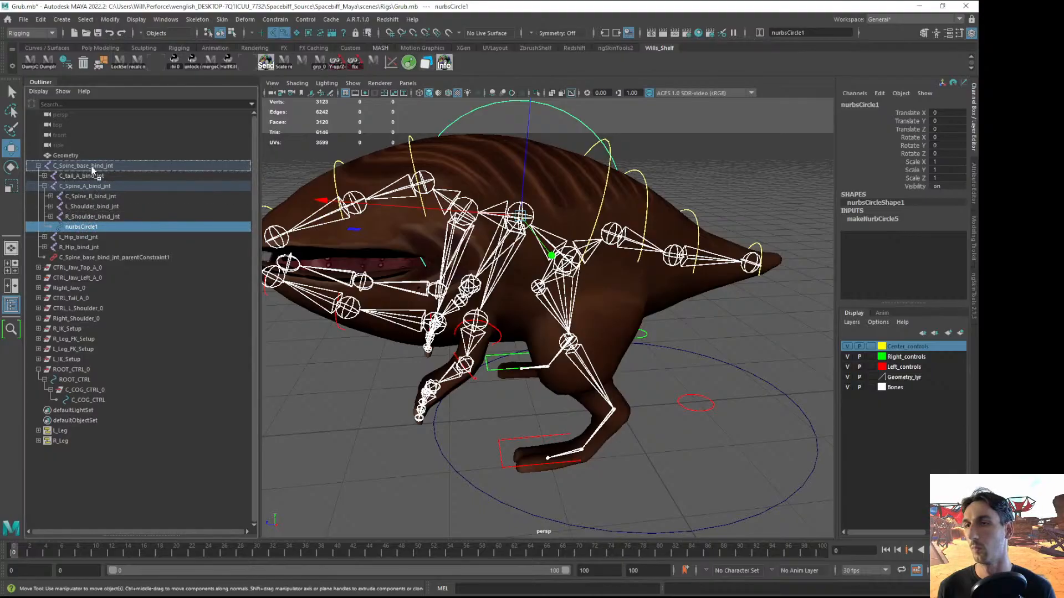
{"action": "middle_click_drag", "start_coordinate": [93, 171], "coordinate": [93, 167]}
{"action": "key", "text": "0"}
{"action": "left_click_drag", "start_coordinate": [488, 300], "coordinate": [460, 306], "text": "alt"}
{"action": "key", "text": "4"}
{"action": "middle_click_drag", "start_coordinate": [70, 257], "coordinate": [80, 165]}
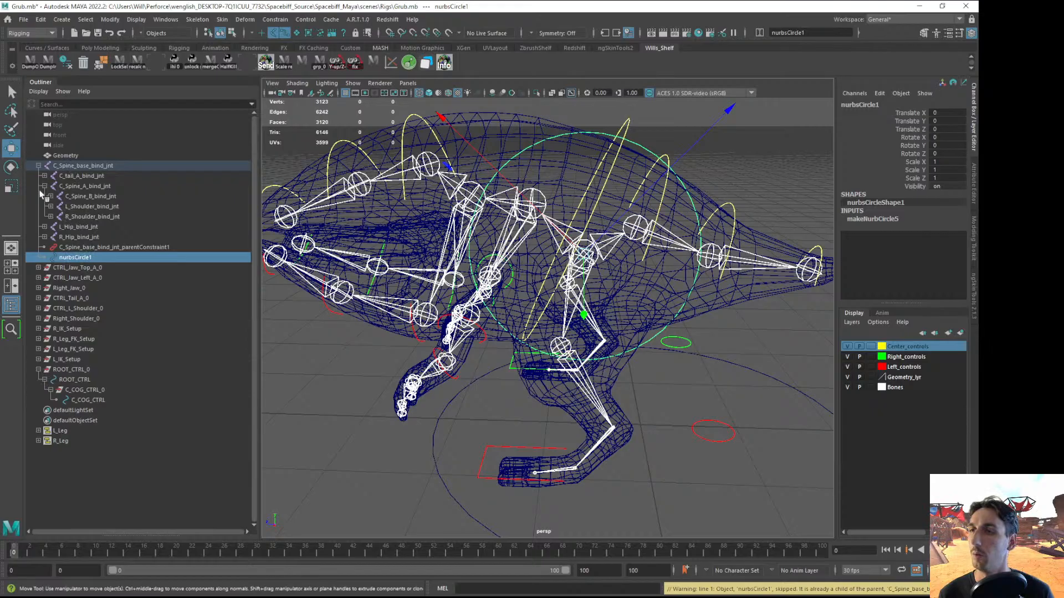
Parent nurbsCircle1 under C_Spine_B_bind_jnt and align it to that joint
{"action": "middle_click_drag", "start_coordinate": [72, 254], "coordinate": [81, 244]}
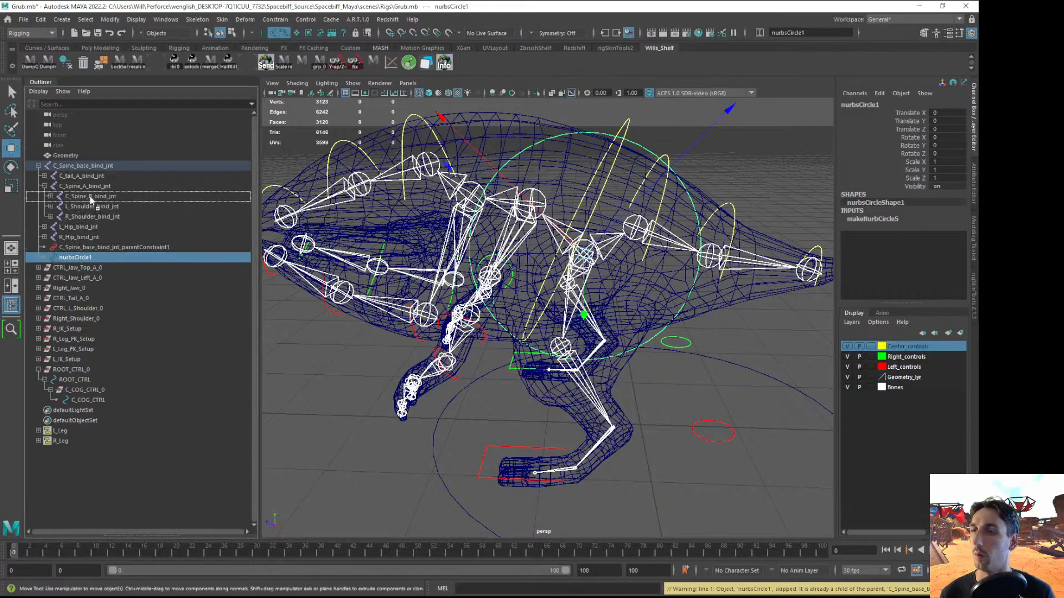
{"action": "middle_click_drag", "start_coordinate": [90, 197], "coordinate": [91, 199]}
{"action": "key", "text": "alt+z"}
{"action": "left_click_drag", "start_coordinate": [435, 271], "coordinate": [471, 277], "text": "alt"}
Select all CVs of nurbsCircle1 in wireframe and switch the viewport back to textured shading
{"action": "right_click_drag", "start_coordinate": [437, 164], "coordinate": [400, 167]}
{"action": "left_click_drag", "start_coordinate": [407, 181], "coordinate": [383, 220], "text": "alt"}
{"action": "left_click_drag", "start_coordinate": [308, 158], "coordinate": [605, 415]}
{"action": "key", "text": "ctrl+z"}
{"action": "mouse_move", "coordinate": [327, 141]}
{"action": "left_mouse_down"}
{"action": "mouse_move", "coordinate": [483, 272]}
{"action": "mouse_move", "coordinate": [653, 464]}
{"action": "left_mouse_up"}
{"action": "key", "text": "5"}
{"action": "key", "text": "6"}
Rotate the nurbsCircle1 CVs so the ring stands upright around the body at C_Spine_B_bind_jnt
{"action": "mouse_move", "coordinate": [403, 194]}
{"action": "left_mouse_down", "text": "alt"}
{"action": "mouse_move", "coordinate": [464, 221]}
{"action": "mouse_move", "coordinate": [587, 346]}
{"action": "mouse_move", "coordinate": [536, 344]}
{"action": "left_mouse_up", "text": "alt"}
{"action": "key", "text": "e"}
{"action": "left_click_drag", "start_coordinate": [640, 281], "coordinate": [442, 258], "text": "alt"}
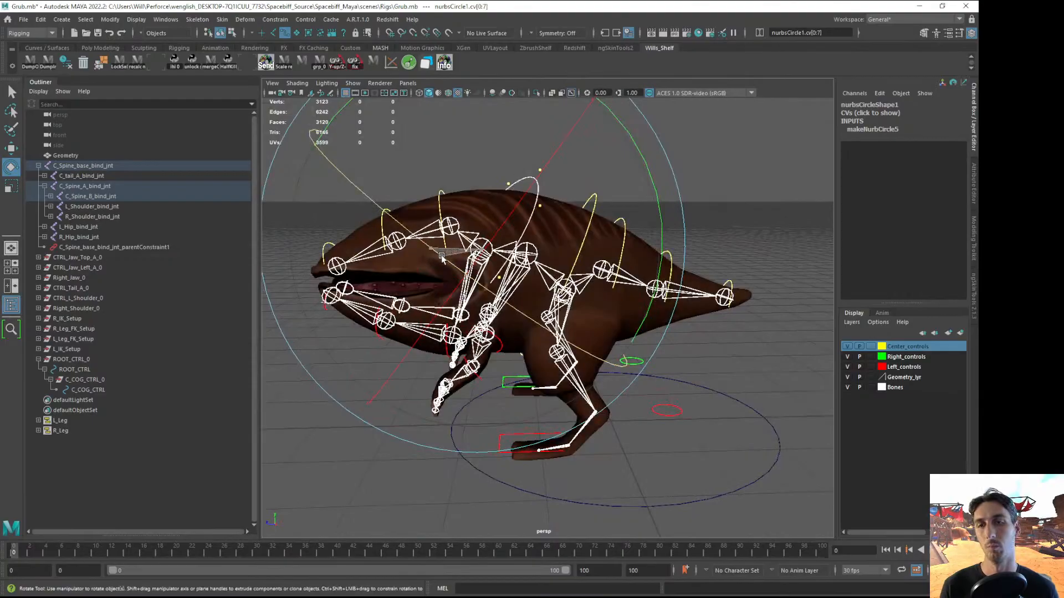
{"action": "key", "text": "F8"}
{"action": "left_click_drag", "start_coordinate": [575, 203], "coordinate": [524, 155], "text": "alt"}
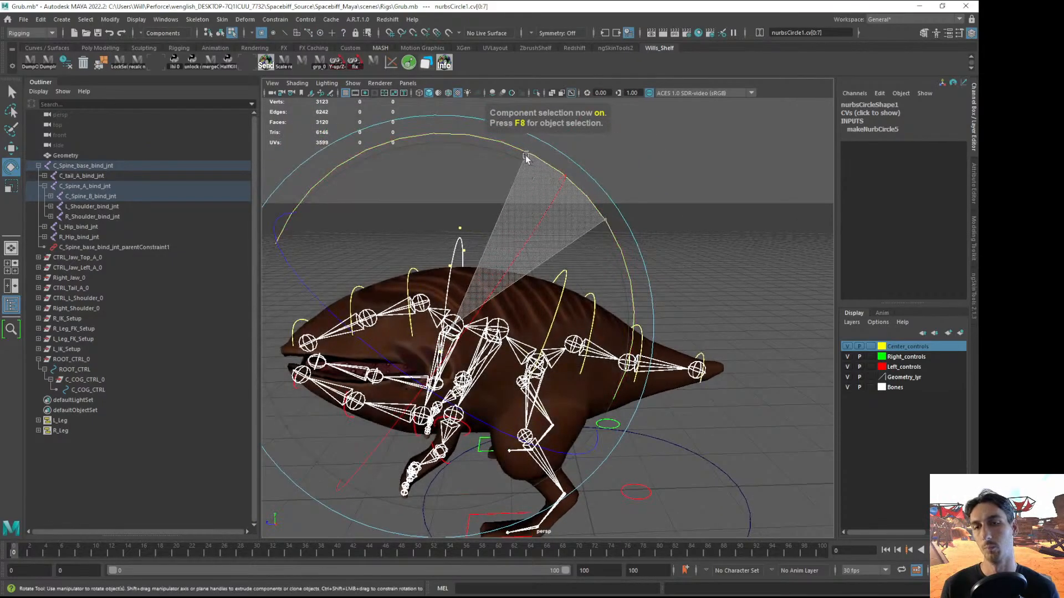
{"action": "key", "text": "w"}
{"action": "left_click_drag", "start_coordinate": [465, 235], "coordinate": [433, 233], "text": "alt"}
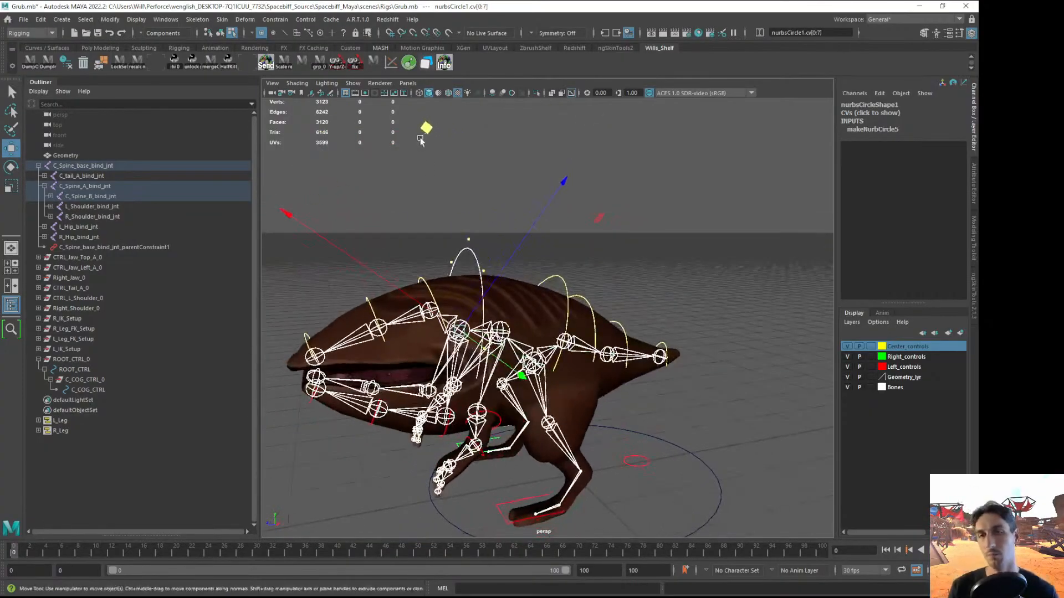
Shift the nurbsCircle1 CVs slightly toward the head, return to object selection and deselect everything
{"action": "left_click_drag", "start_coordinate": [421, 145], "coordinate": [450, 148], "text": "alt"}
{"action": "key", "text": "r"}
{"action": "key", "text": "w"}
{"action": "mouse_move", "coordinate": [472, 348]}
{"action": "left_mouse_down", "text": "alt"}
{"action": "mouse_move", "coordinate": [428, 349]}
{"action": "mouse_move", "coordinate": [370, 328]}
{"action": "mouse_move", "coordinate": [369, 318]}
{"action": "mouse_move", "coordinate": [489, 351]}
{"action": "left_mouse_up", "text": "alt"}
{"action": "scroll", "coordinate": [485, 310], "scroll_direction": "up", "scroll_amount": 1}
{"action": "middle_click_drag", "start_coordinate": [485, 297], "coordinate": [504, 288], "text": "alt"}
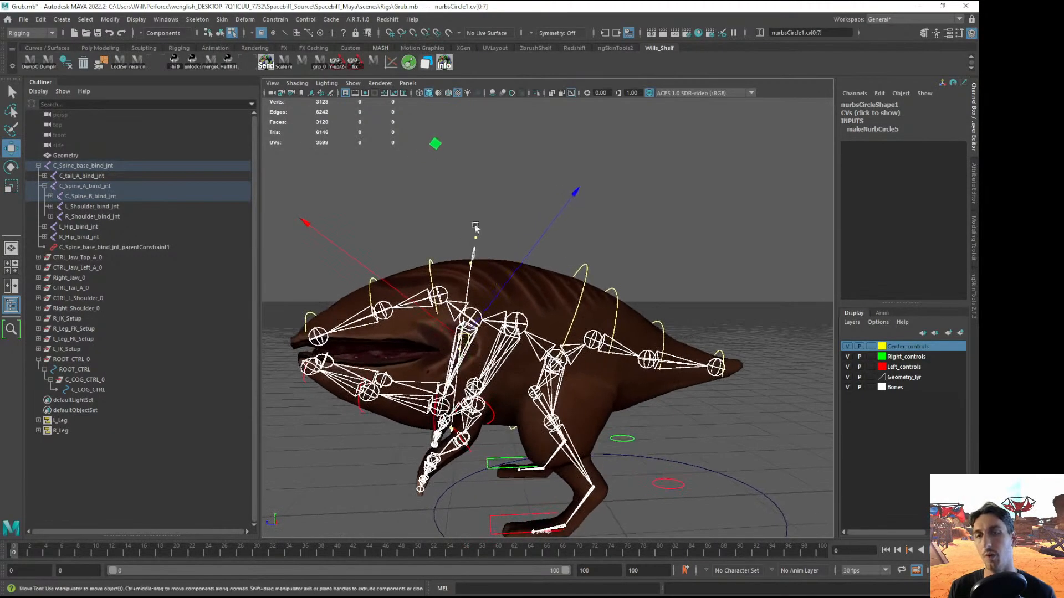
{"action": "middle_click_drag", "start_coordinate": [436, 144], "coordinate": [428, 143]}
{"action": "key", "text": "F8"}
{"action": "key", "text": "F8"}
{"action": "key", "text": "F8"}
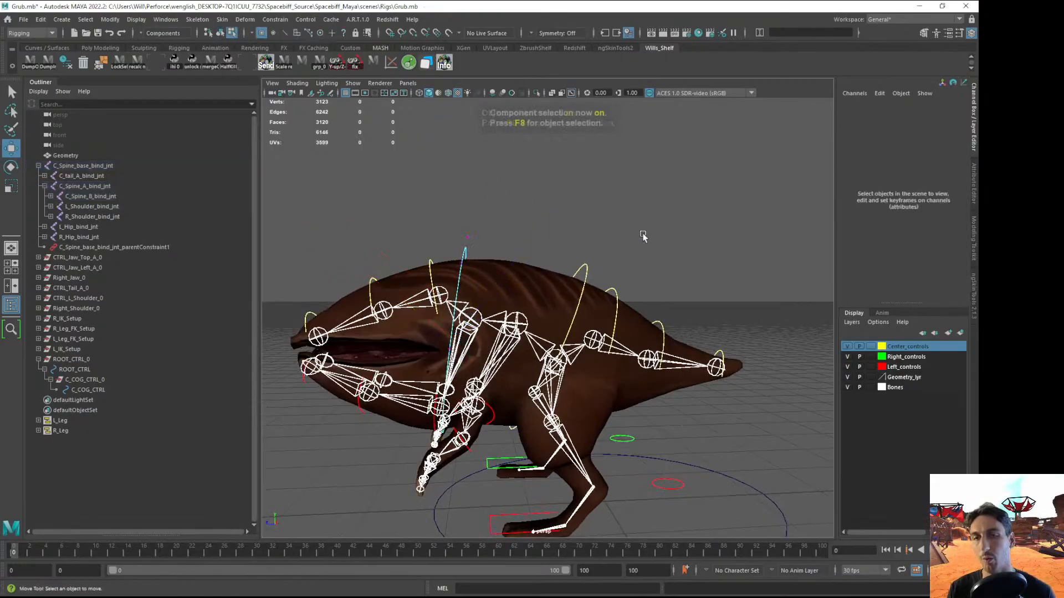
{"action": "left_click", "coordinate": [639, 231]}
Rotate the CVs of nurbsCircle1 slightly so the ring stands straighter around the body, working in untextured shading
{"action": "left_click_drag", "start_coordinate": [598, 247], "coordinate": [624, 253], "text": "alt"}
{"action": "key", "text": "5"}
{"action": "mouse_move", "coordinate": [559, 304]}
{"action": "left_mouse_down", "text": "alt"}
{"action": "mouse_move", "coordinate": [618, 315]}
{"action": "mouse_move", "coordinate": [639, 340]}
{"action": "left_mouse_up", "text": "alt"}
{"action": "scroll", "coordinate": [626, 310], "scroll_direction": "up", "scroll_amount": 2}
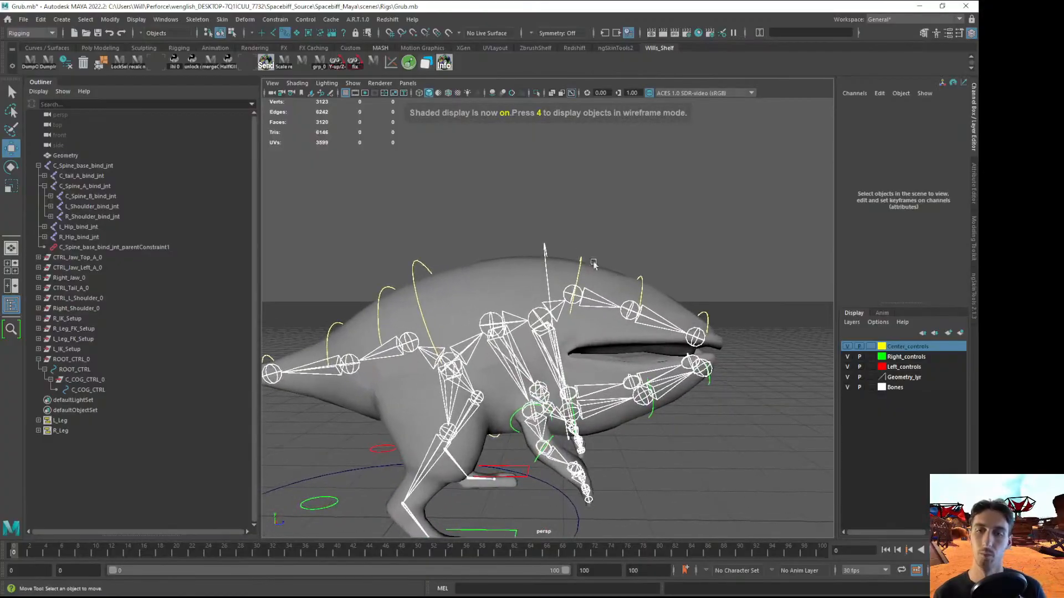
{"action": "left_click", "coordinate": [544, 243]}
{"action": "middle_click_drag", "start_coordinate": [544, 243], "coordinate": [530, 233], "text": "alt"}
{"action": "left_click_drag", "start_coordinate": [482, 272], "coordinate": [571, 250], "text": "alt"}
{"action": "right_click_drag", "start_coordinate": [531, 263], "coordinate": [476, 261]}
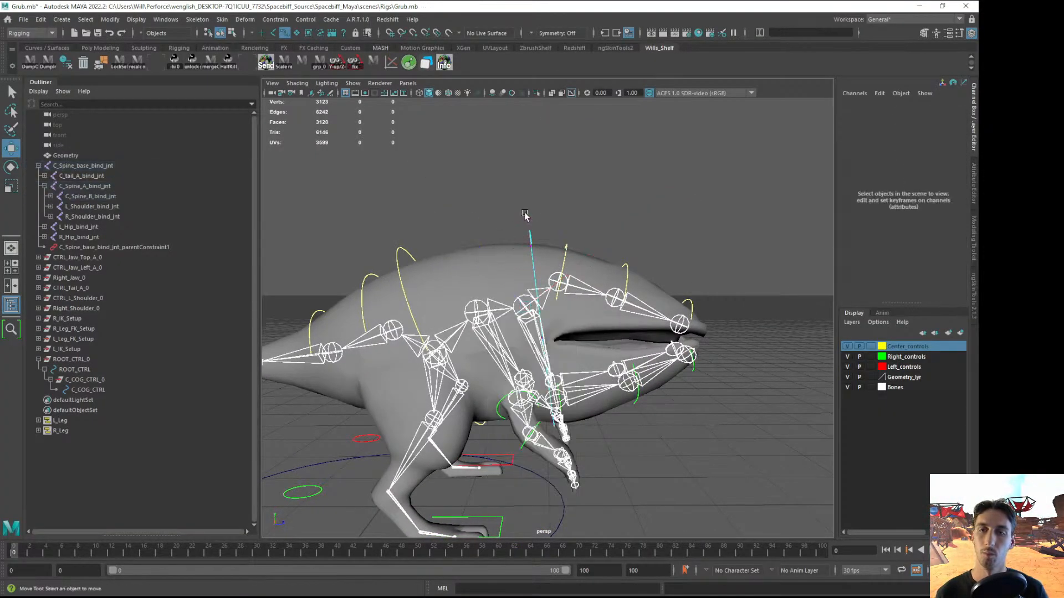
{"action": "left_click_drag", "start_coordinate": [590, 397], "coordinate": [591, 399]}
{"action": "key", "text": "e"}
{"action": "left_click_drag", "start_coordinate": [668, 204], "coordinate": [689, 217]}
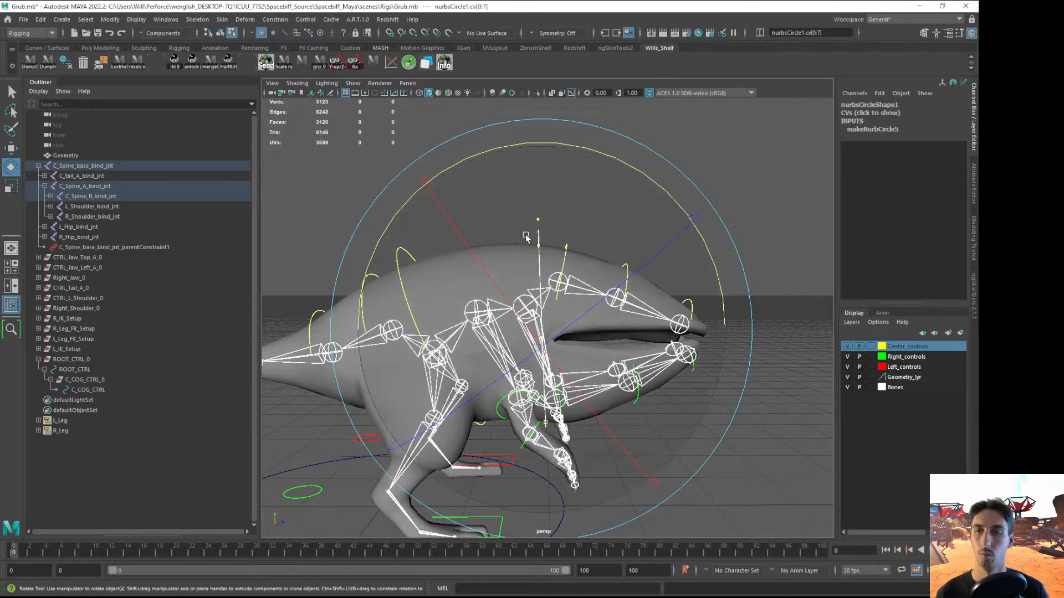
{"action": "key", "text": "F8"}
Rotate and reposition the CVs of C_COG_CTRL so its ring stands more upright around the hips, then return to object selection
{"action": "left_click", "coordinate": [397, 250]}
{"action": "right_click", "coordinate": [397, 251]}
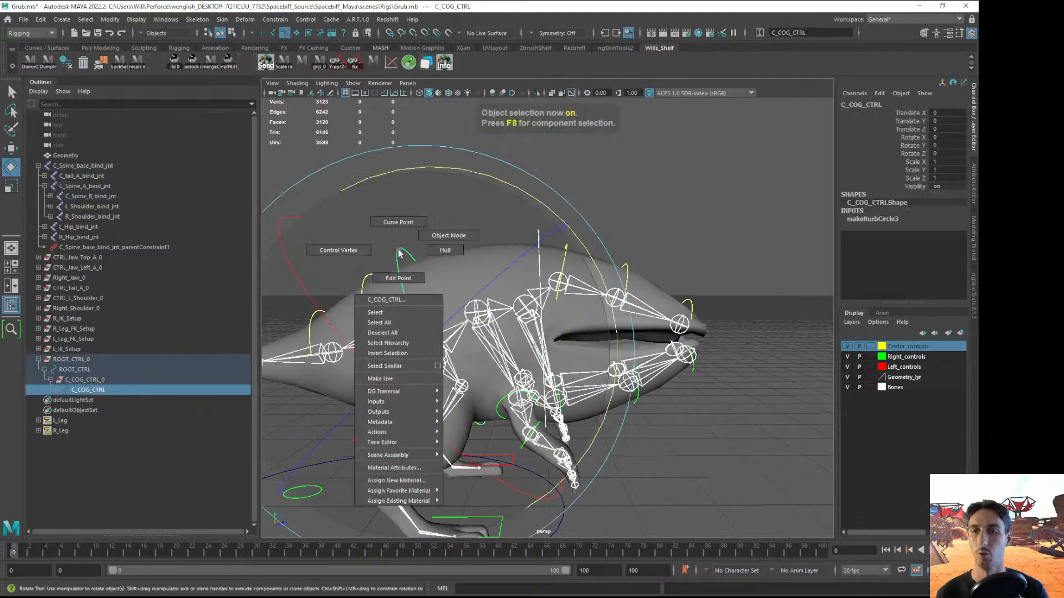
{"action": "left_click", "coordinate": [348, 250]}
{"action": "left_click_drag", "start_coordinate": [429, 301], "coordinate": [430, 302]}
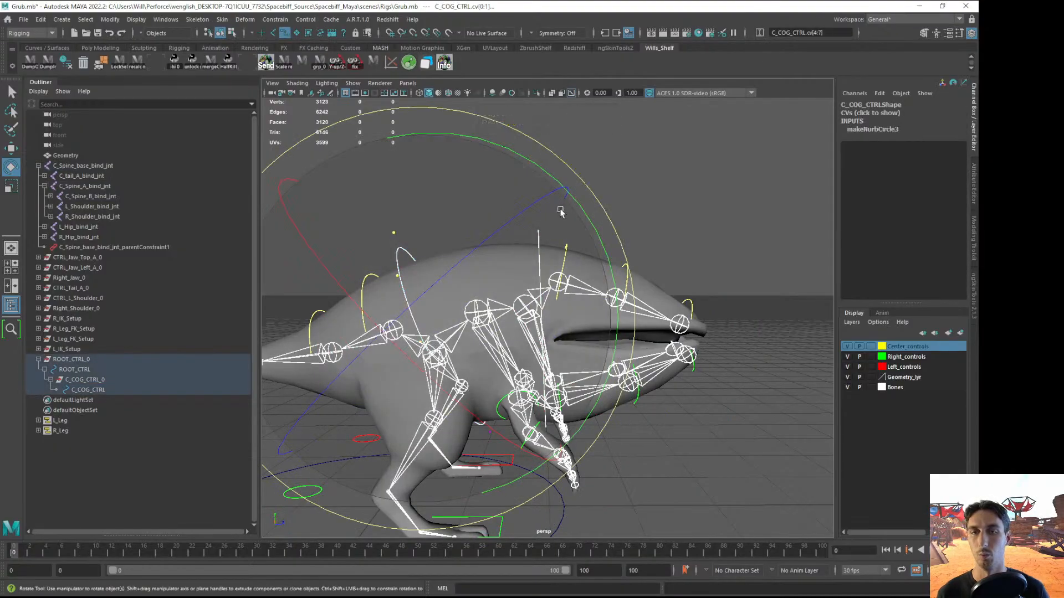
{"action": "left_click_drag", "start_coordinate": [575, 200], "coordinate": [606, 249]}
{"action": "key", "text": "w"}
{"action": "left_click_drag", "start_coordinate": [448, 283], "coordinate": [466, 232], "text": "alt"}
{"action": "middle_click_drag", "start_coordinate": [466, 232], "coordinate": [469, 243], "text": "alt"}
{"action": "mouse_move", "coordinate": [439, 137]}
{"action": "left_mouse_down"}
{"action": "mouse_move", "coordinate": [454, 135]}
{"action": "mouse_move", "coordinate": [445, 140]}
{"action": "left_mouse_up"}
{"action": "key", "text": "F8"}
{"action": "key", "text": "F8"}
{"action": "left_click", "coordinate": [748, 288]}
Unparent nurbsCircle1 from the joint hierarchy and rename it C_Head_CTRL
{"action": "right_click_drag", "start_coordinate": [750, 294], "coordinate": [652, 280], "text": "alt"}
{"action": "left_click_drag", "start_coordinate": [652, 280], "coordinate": [509, 259], "text": "alt"}
{"action": "right_click_drag", "start_coordinate": [509, 259], "coordinate": [558, 240], "text": "alt"}
{"action": "left_click", "coordinate": [558, 242]}
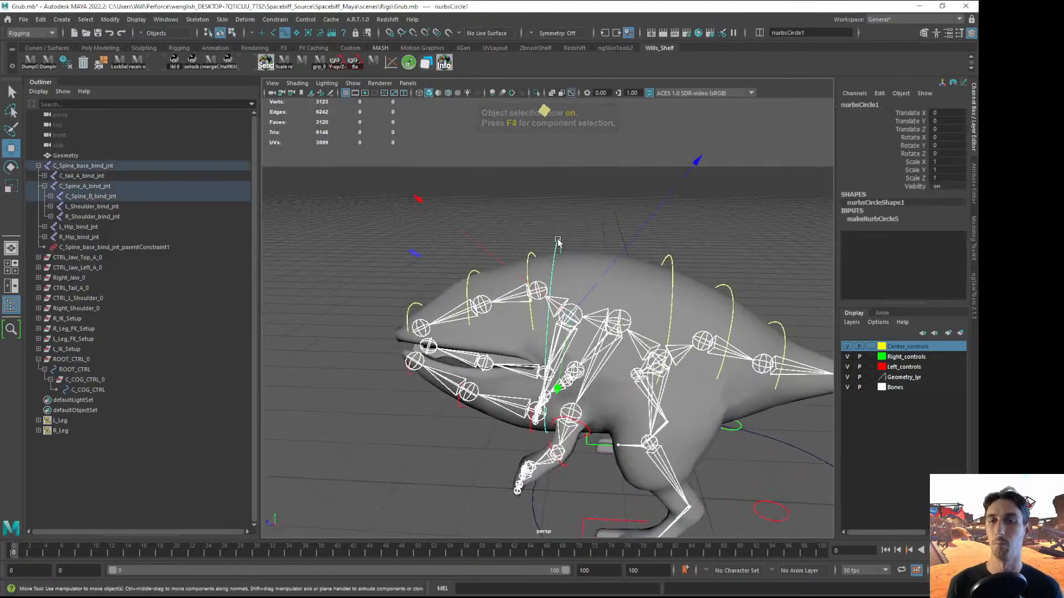
{"action": "key", "text": "shift+p"}
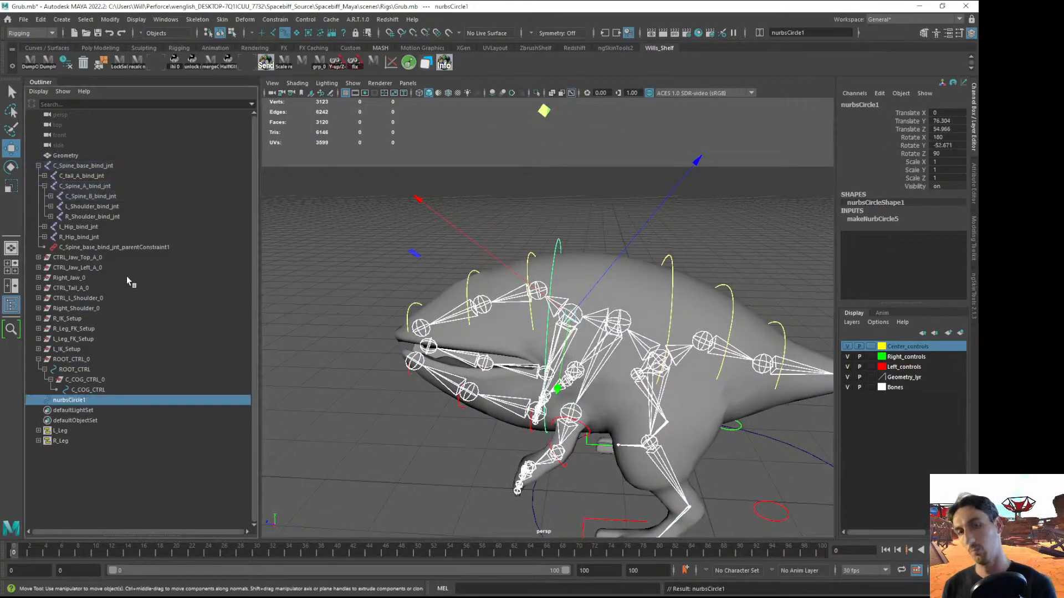
{"action": "double_click", "coordinate": [69, 401]}
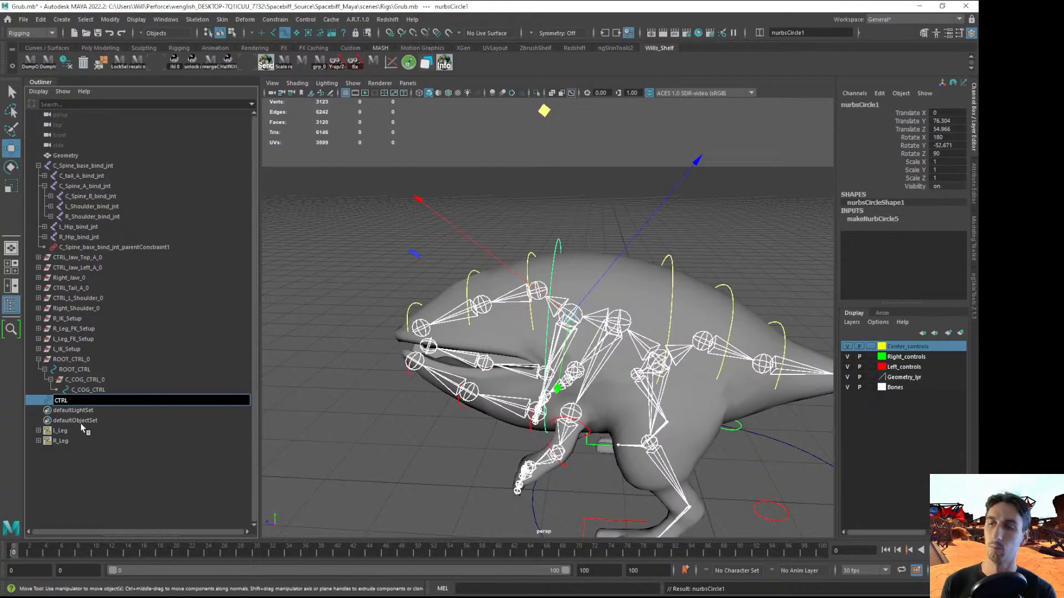
{"action": "type", "text": "C_Head_CTRL"}
{"action": "key", "text": "Return"}
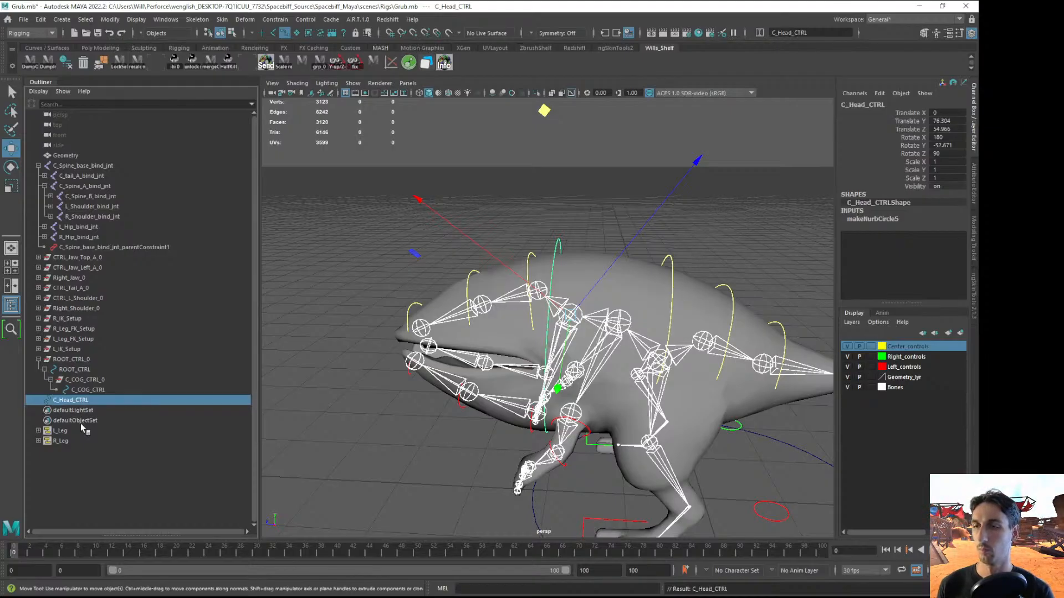
Create an empty group aligned to C_Head_CTRL by nesting it under the control with zeroed transforms and unparenting it to world
{"action": "left_click", "coordinate": [375, 305]}
{"action": "left_click_drag", "start_coordinate": [375, 304], "coordinate": [410, 287], "text": "alt"}
{"action": "key", "text": "ctrl+g"}
{"action": "middle_click_drag", "start_coordinate": [76, 410], "coordinate": [75, 401]}
{"action": "left_click", "coordinate": [38, 401]}
{"action": "key", "text": "g"}
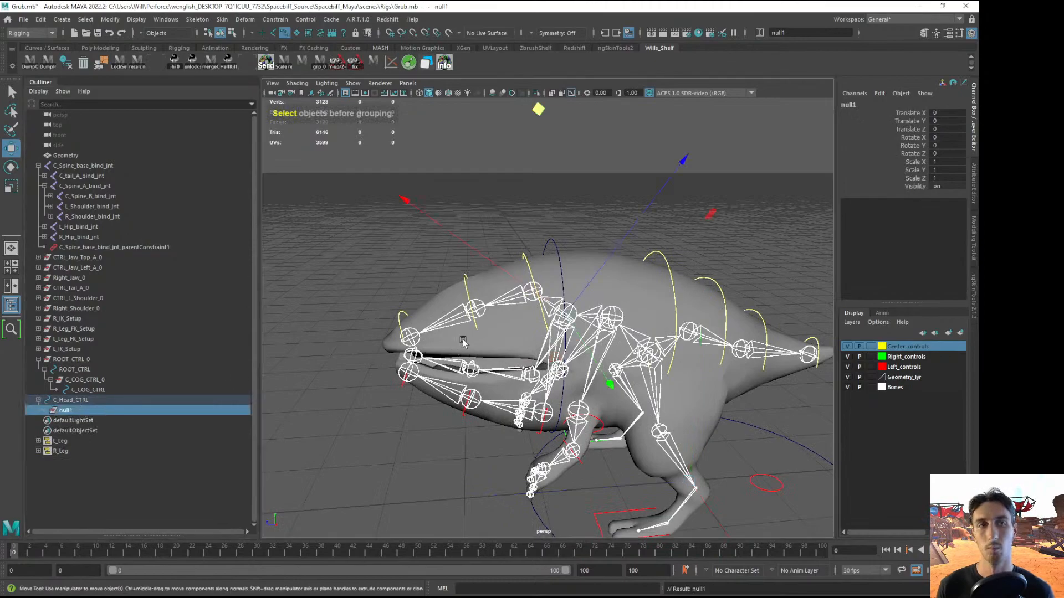
{"action": "key", "text": "shift+p"}
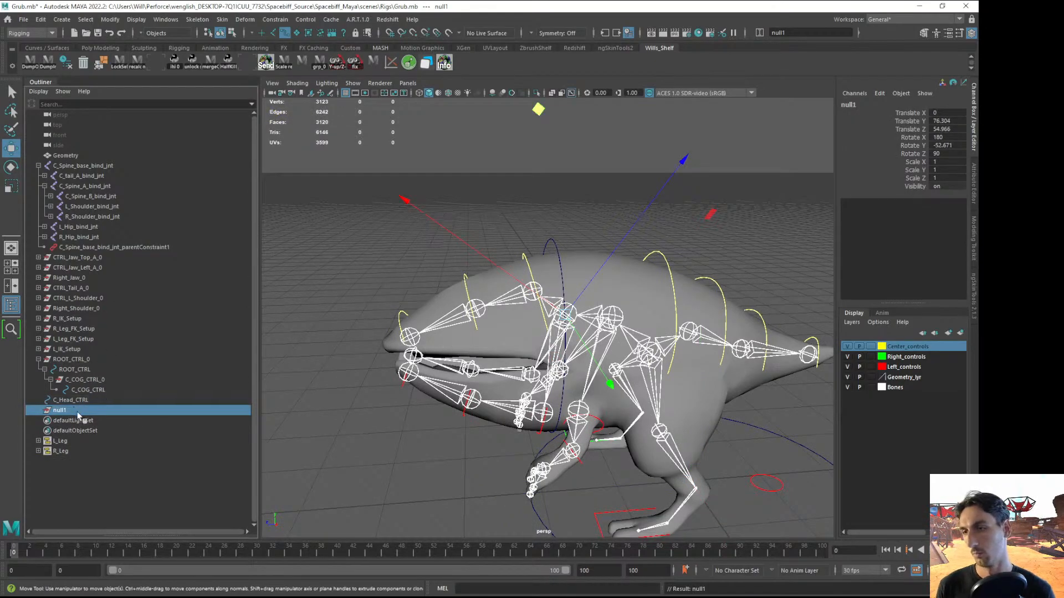
Parent C_Head_CTRL under the null1 group and rename that group C_Head_CTRL_0
{"action": "left_click", "coordinate": [75, 400]}
{"action": "middle_click_drag", "start_coordinate": [76, 401], "coordinate": [72, 415]}
{"action": "left_click", "coordinate": [39, 400]}
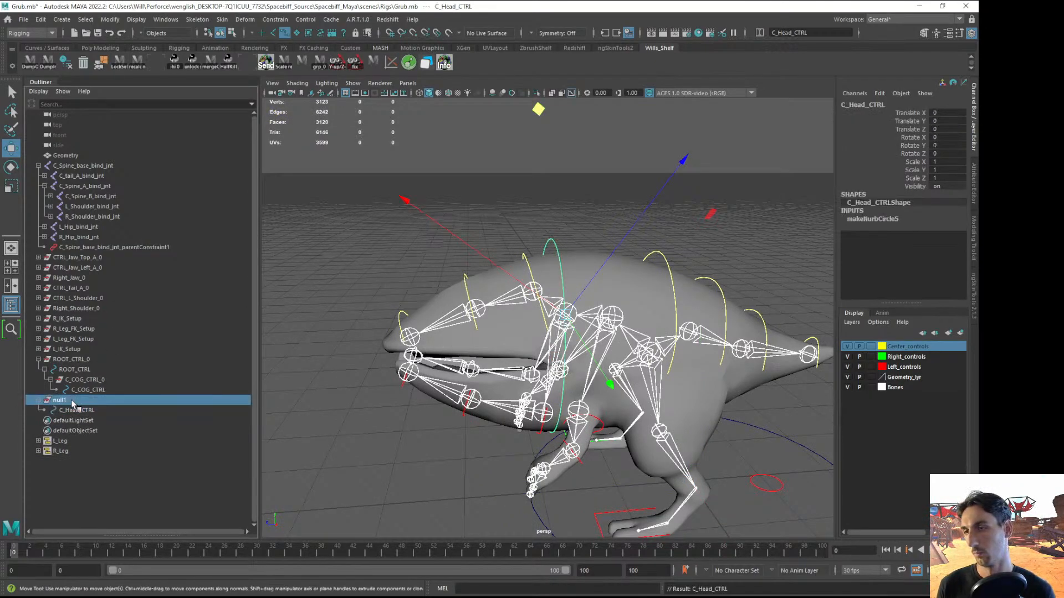
{"action": "double_click", "coordinate": [62, 401]}
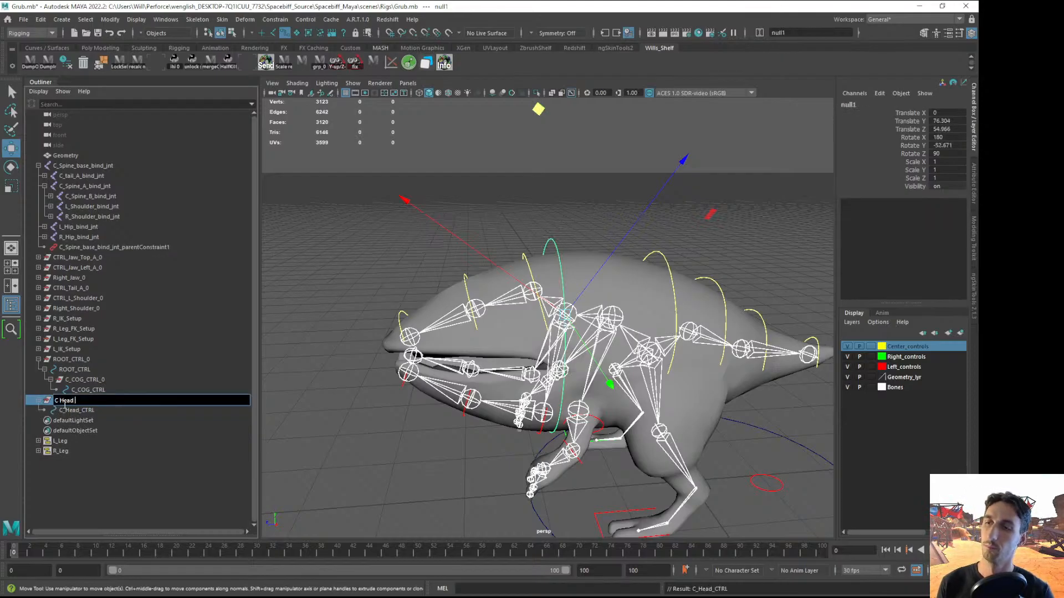
{"action": "key", "text": "Return"}
Add C_Head_CTRL_0 to the Center_controls display layer and deselect everything
{"action": "left_click", "coordinate": [352, 479]}
{"action": "left_click_drag", "start_coordinate": [352, 478], "coordinate": [471, 339], "text": "alt"}
{"action": "left_click_drag", "start_coordinate": [452, 305], "coordinate": [519, 323], "text": "alt"}
{"action": "left_click", "coordinate": [78, 400]}
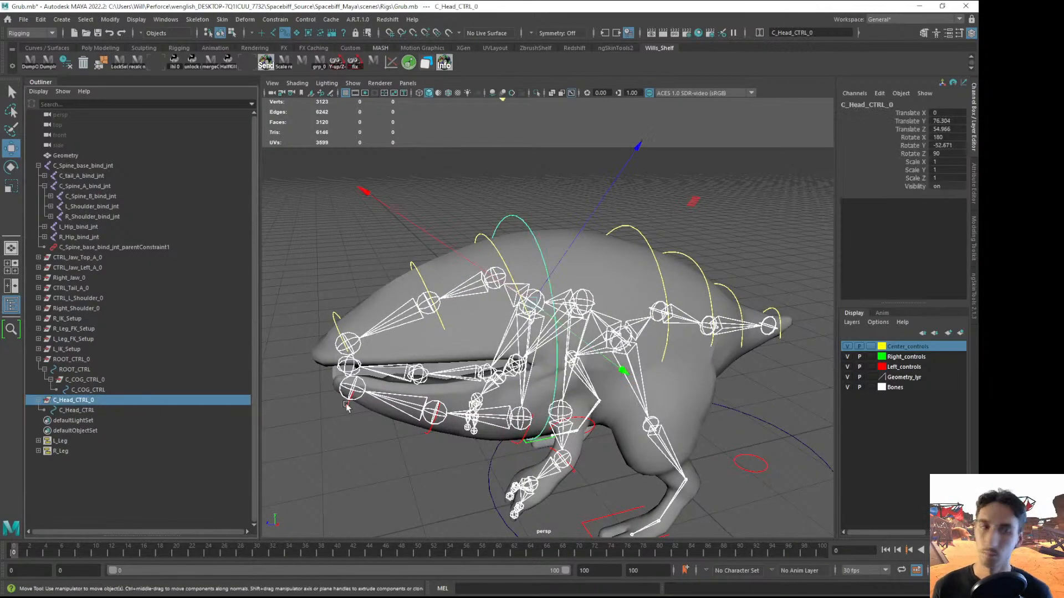
{"action": "right_click", "coordinate": [896, 348]}
{"action": "left_click", "coordinate": [907, 375]}
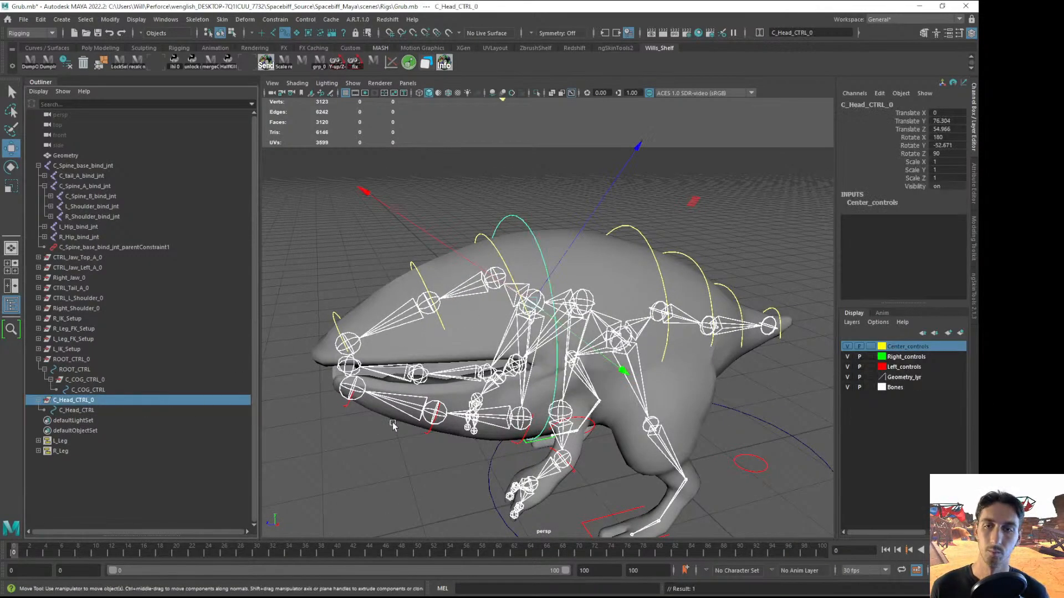
{"action": "left_click", "coordinate": [377, 462]}
Hide the Bones layer temporarily to examine C_Head_CTRL and its C_Head_CTRL_0 group around the mesh
{"action": "scroll", "coordinate": [379, 444], "scroll_direction": "down", "scroll_amount": 3}
{"action": "left_click_drag", "start_coordinate": [388, 354], "coordinate": [513, 289], "text": "alt"}
{"action": "left_click", "coordinate": [847, 388]}
{"action": "left_click_drag", "start_coordinate": [629, 382], "coordinate": [556, 366], "text": "alt"}
{"action": "right_click_drag", "start_coordinate": [557, 367], "coordinate": [582, 377], "text": "alt"}
{"action": "middle_click_drag", "start_coordinate": [583, 377], "coordinate": [594, 383], "text": "alt"}
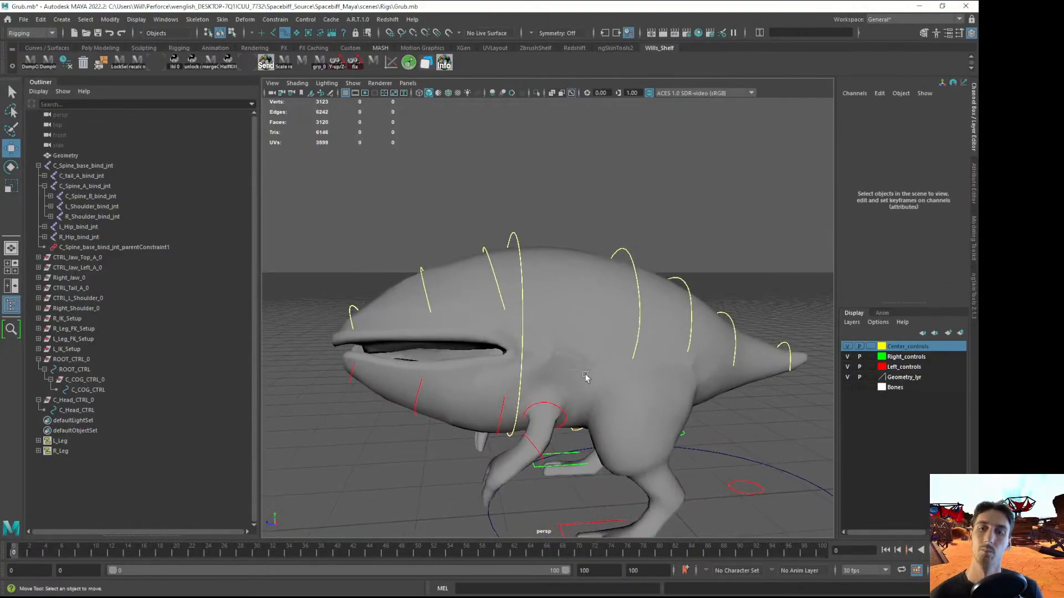
{"action": "left_click", "coordinate": [511, 235]}
{"action": "key", "text": "f"}
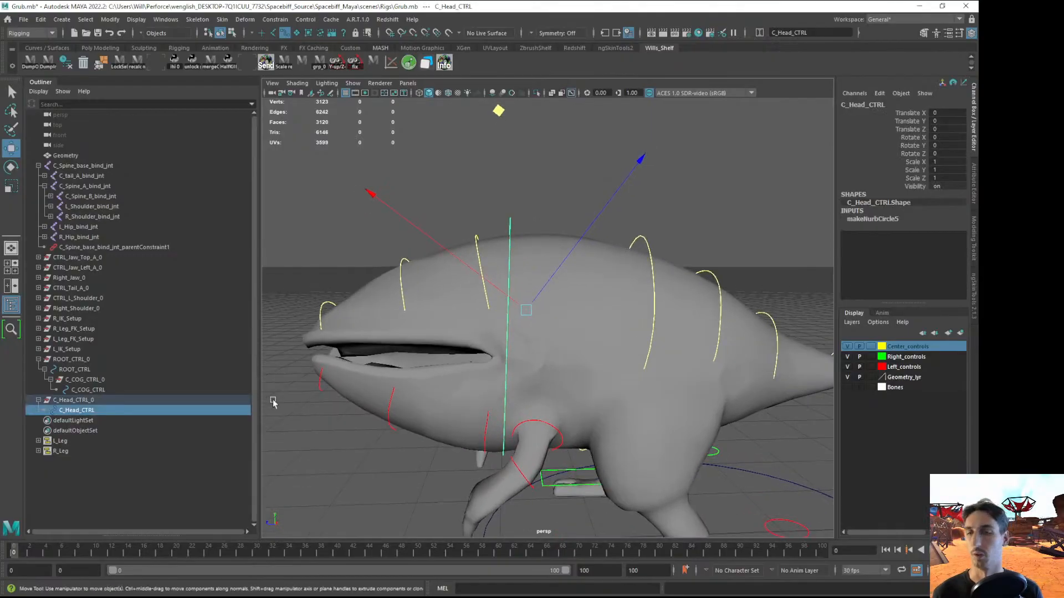
{"action": "left_click", "coordinate": [73, 487]}
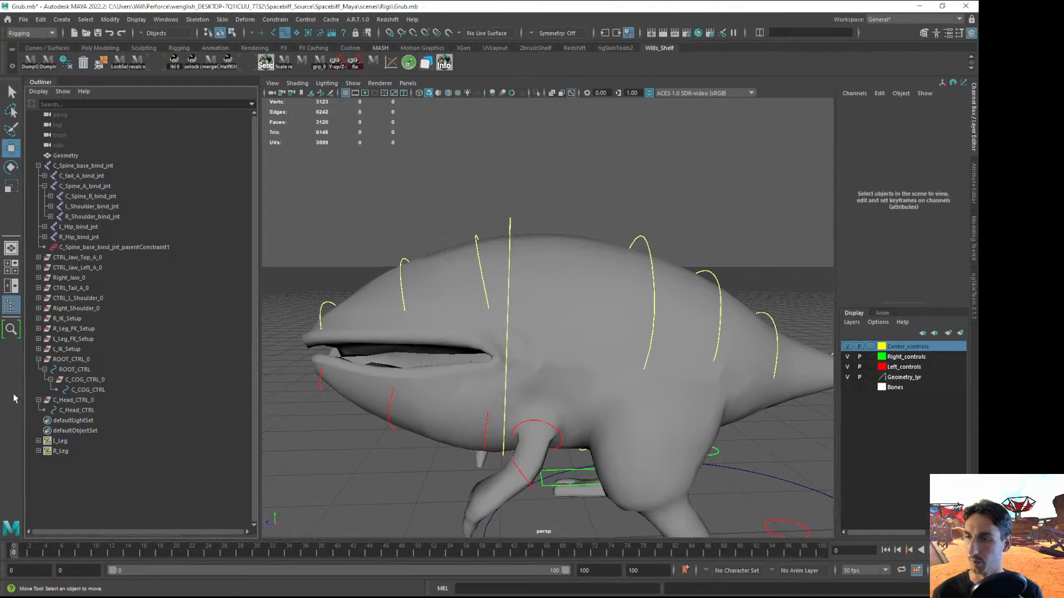
{"action": "left_click", "coordinate": [62, 401]}
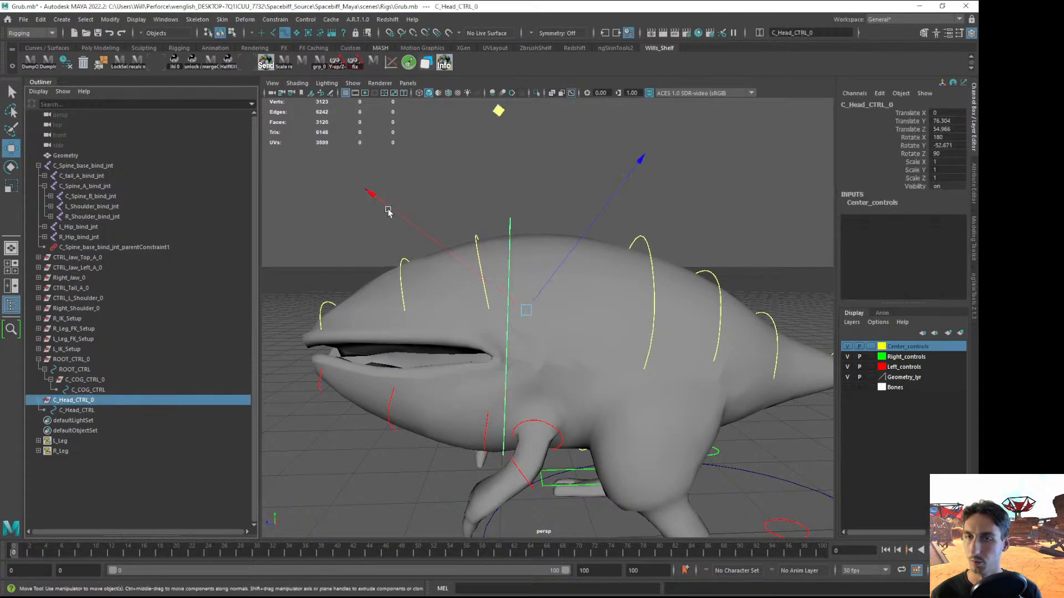
{"action": "left_click", "coordinate": [522, 239]}
{"action": "left_click", "coordinate": [847, 388]}
Parent-constrain C_Spine_B_bind_jnt to C_Head_CTRL
{"action": "left_click_drag", "start_coordinate": [498, 188], "coordinate": [511, 216], "text": "alt"}
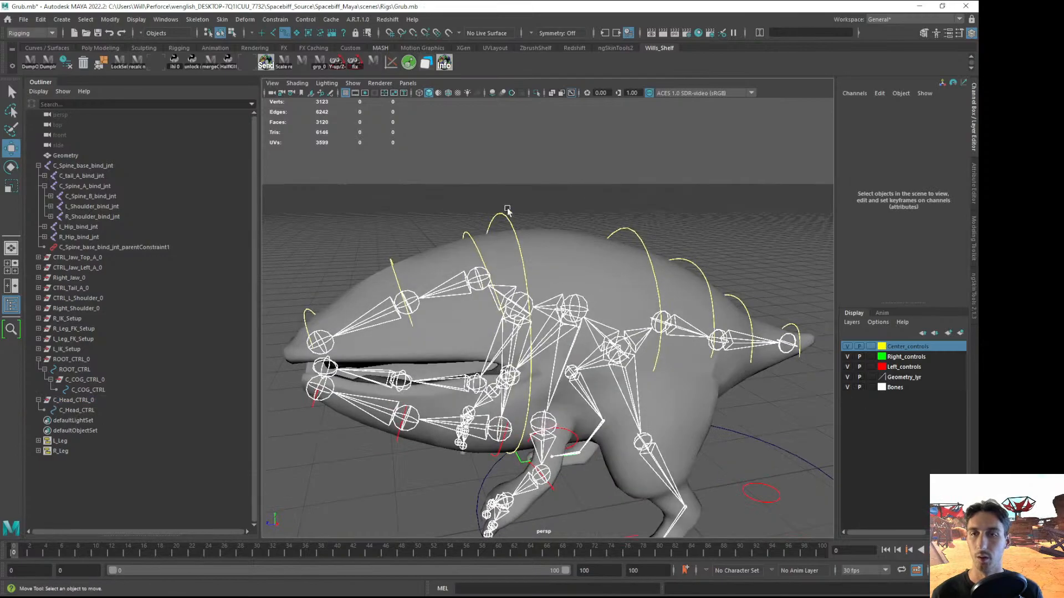
{"action": "scroll", "coordinate": [498, 260], "scroll_direction": "up", "scroll_amount": 2}
{"action": "left_click", "coordinate": [512, 253]}
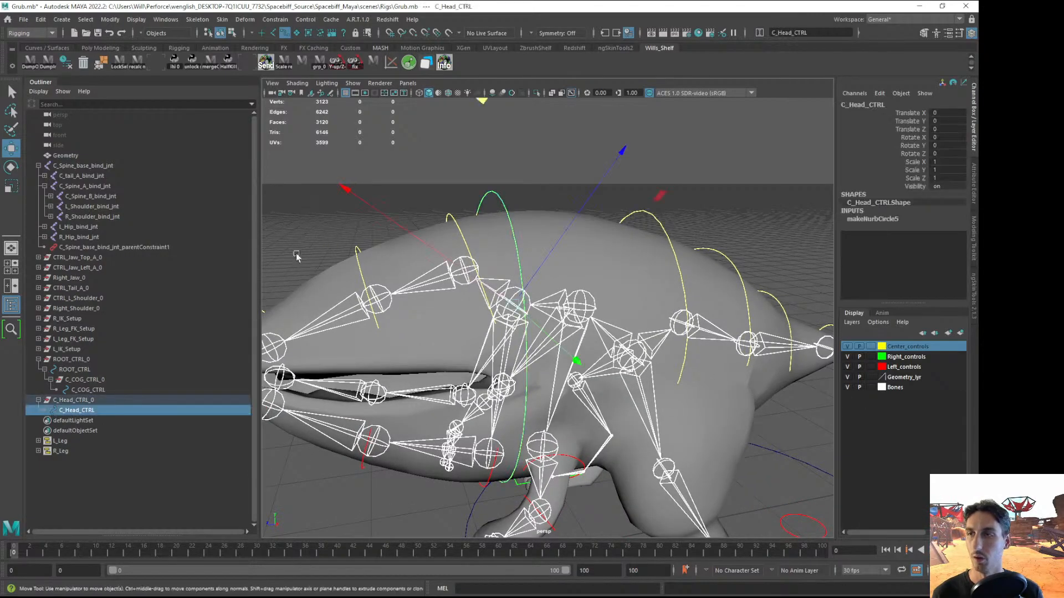
{"action": "left_click", "coordinate": [91, 197], "text": "ctrl"}
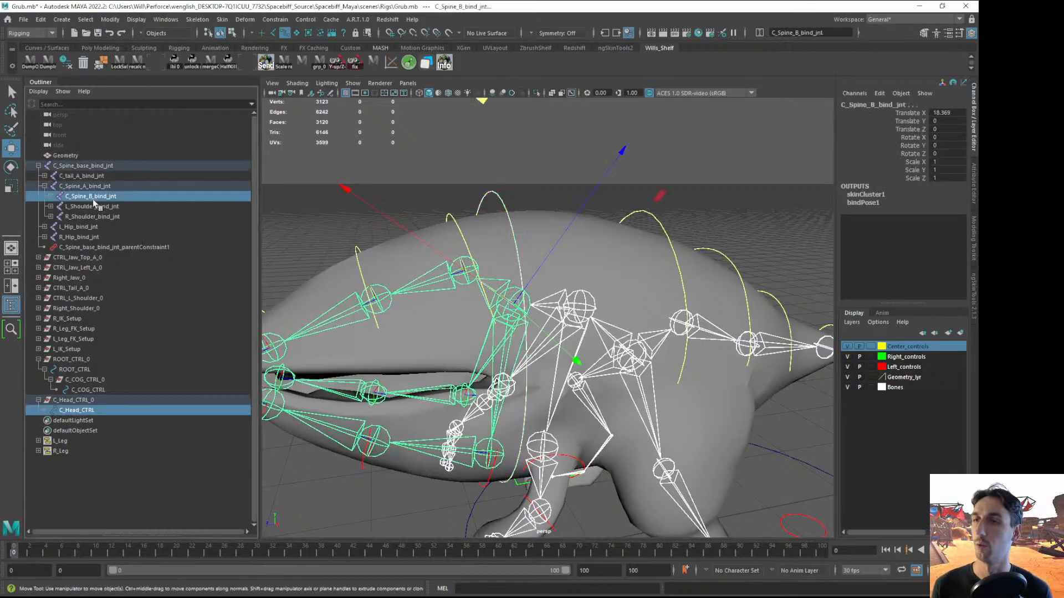
{"action": "left_click", "coordinate": [305, 19]}
{"action": "mouse_move", "coordinate": [276, 19]}
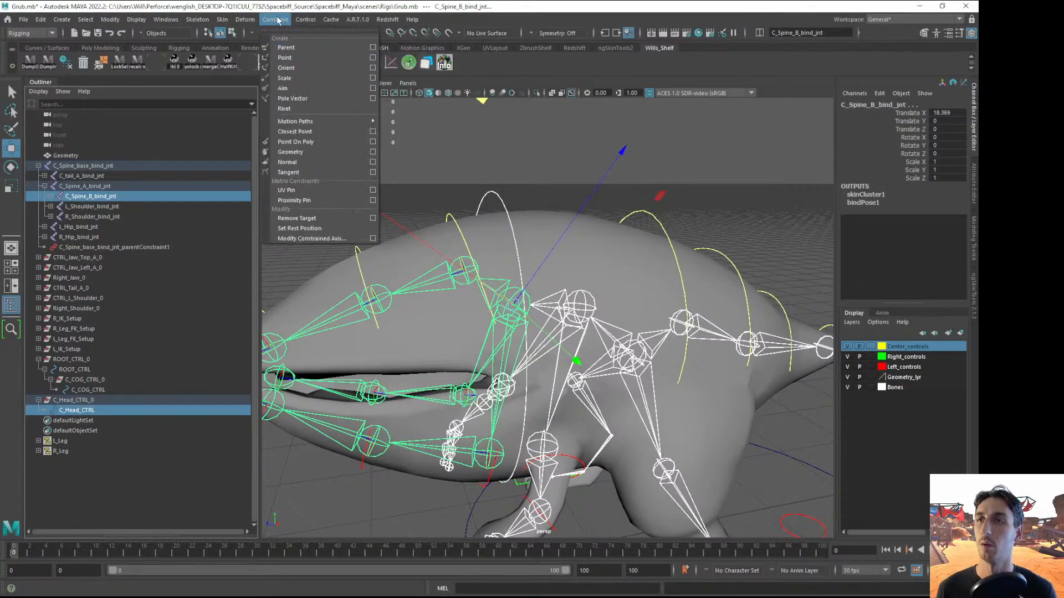
{"action": "left_click", "coordinate": [373, 48]}
{"action": "left_click", "coordinate": [351, 311]}
{"action": "left_click_drag", "start_coordinate": [461, 309], "coordinate": [515, 210], "text": "alt"}
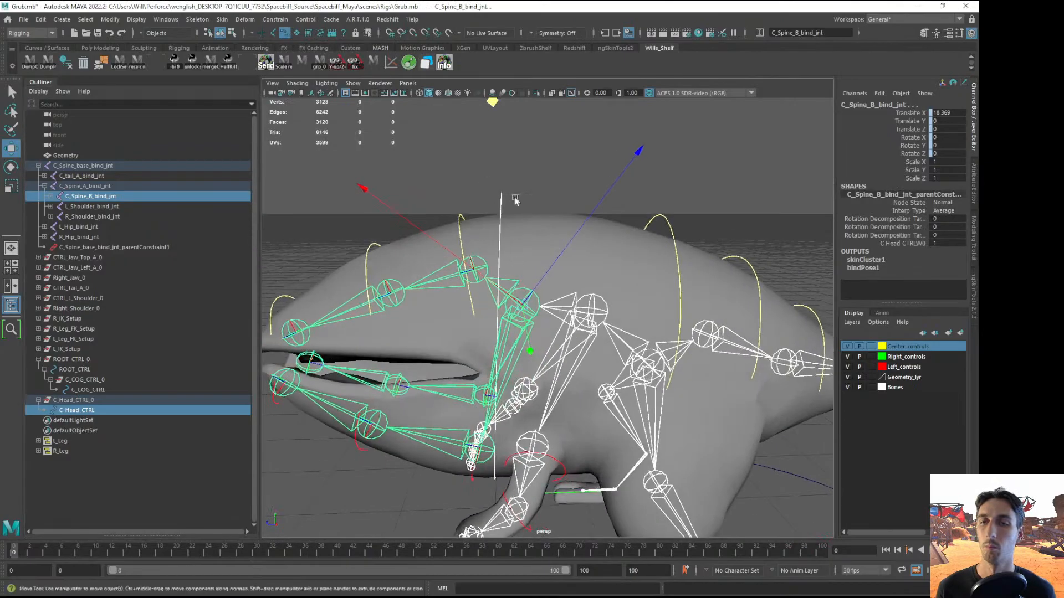
Rotate C_Head_CTRL to test the new constraint, then undo the rotation
{"action": "left_click", "coordinate": [525, 161]}
{"action": "left_click", "coordinate": [502, 198]}
{"action": "key", "text": "e"}
{"action": "scroll", "coordinate": [491, 310], "scroll_direction": "down", "scroll_amount": 3}
{"action": "left_click_drag", "start_coordinate": [487, 325], "coordinate": [521, 319], "text": "alt"}
{"action": "mouse_move", "coordinate": [518, 328]}
{"action": "left_mouse_down"}
{"action": "mouse_move", "coordinate": [459, 368]}
{"action": "mouse_move", "coordinate": [532, 359]}
{"action": "mouse_move", "coordinate": [475, 354]}
{"action": "mouse_move", "coordinate": [444, 401]}
{"action": "left_mouse_up"}
{"action": "key", "text": "ctrl+z"}
With textured shading on, parent C_Head_CTRL_0 under C_COG_CTRL and save the scene
{"action": "left_click", "coordinate": [311, 471]}
{"action": "key", "text": "q"}
{"action": "key", "text": "6"}
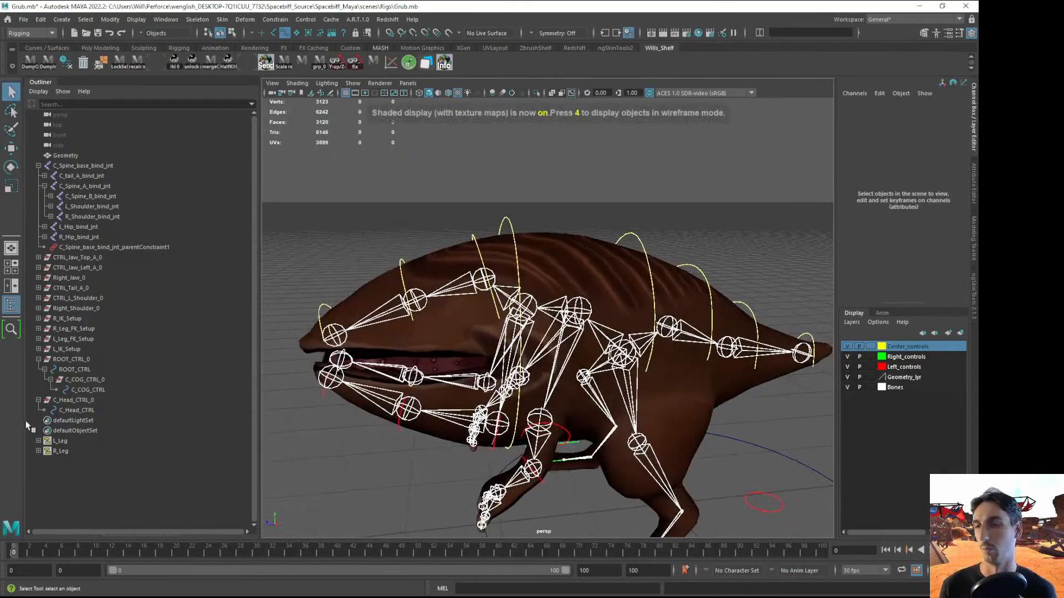
{"action": "left_click", "coordinate": [63, 399]}
{"action": "middle_click_drag", "start_coordinate": [65, 402], "coordinate": [87, 390]}
{"action": "left_click", "coordinate": [311, 251]}
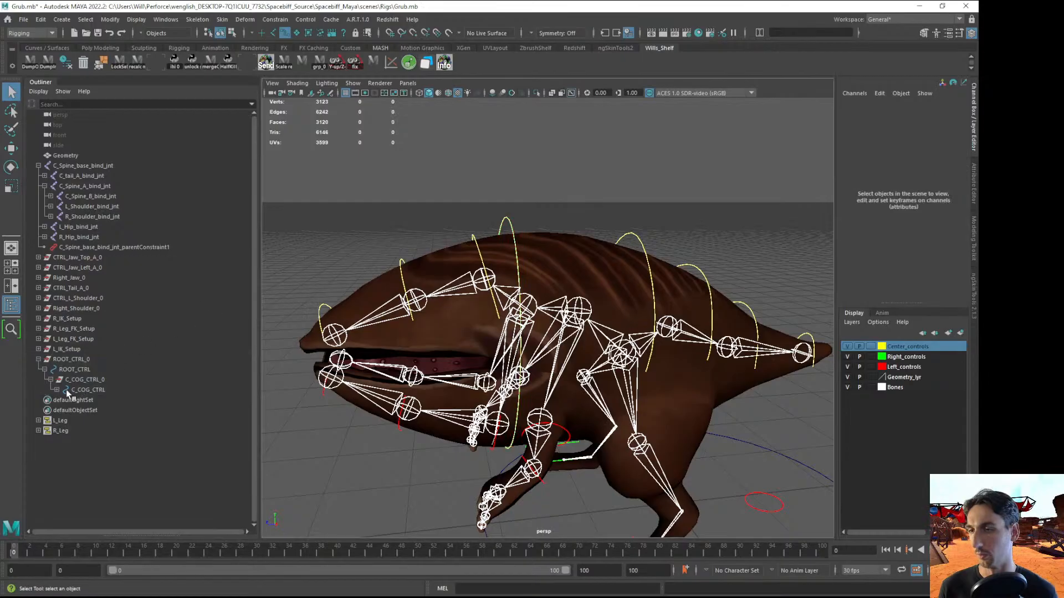
{"action": "left_click_drag", "start_coordinate": [320, 257], "coordinate": [314, 218], "text": "alt"}
{"action": "key", "text": "ctrl+s"}
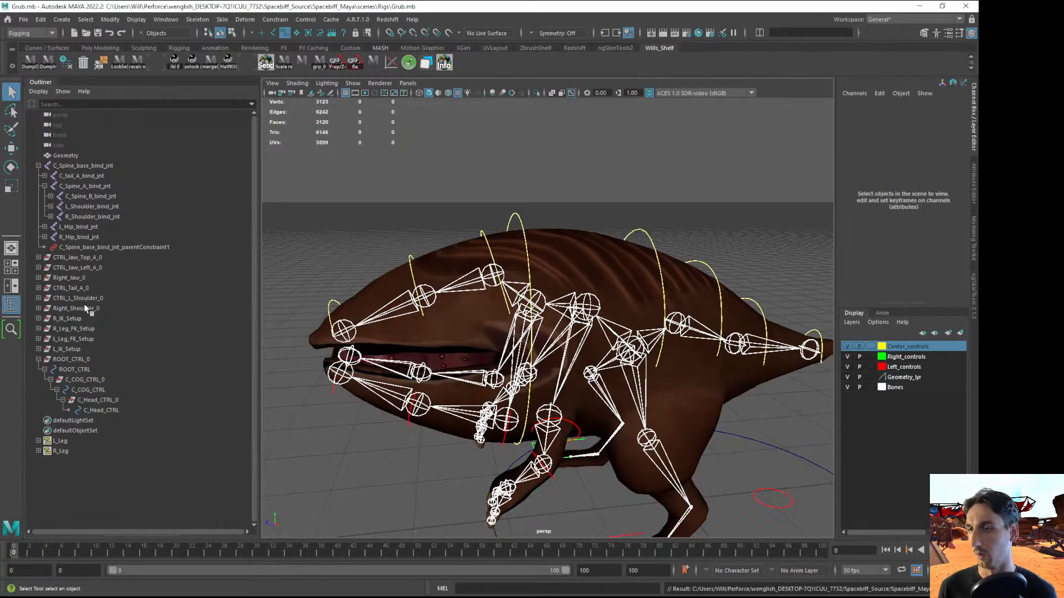
Parent the CTRL_Jaw_Top_A_0, CTRL_Jaw_Left_A_0 and Right_Jaw_0 groups under C_Head_CTRL and deselect everything
{"action": "left_click", "coordinate": [72, 258]}
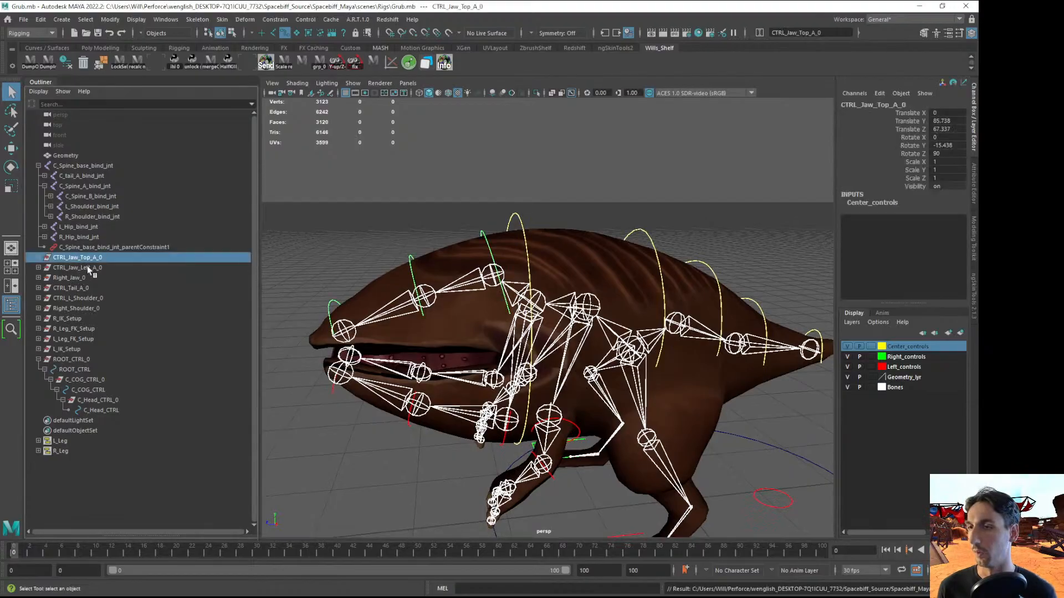
{"action": "left_click", "coordinate": [92, 268], "text": "ctrl"}
{"action": "left_click", "coordinate": [72, 278], "text": "ctrl"}
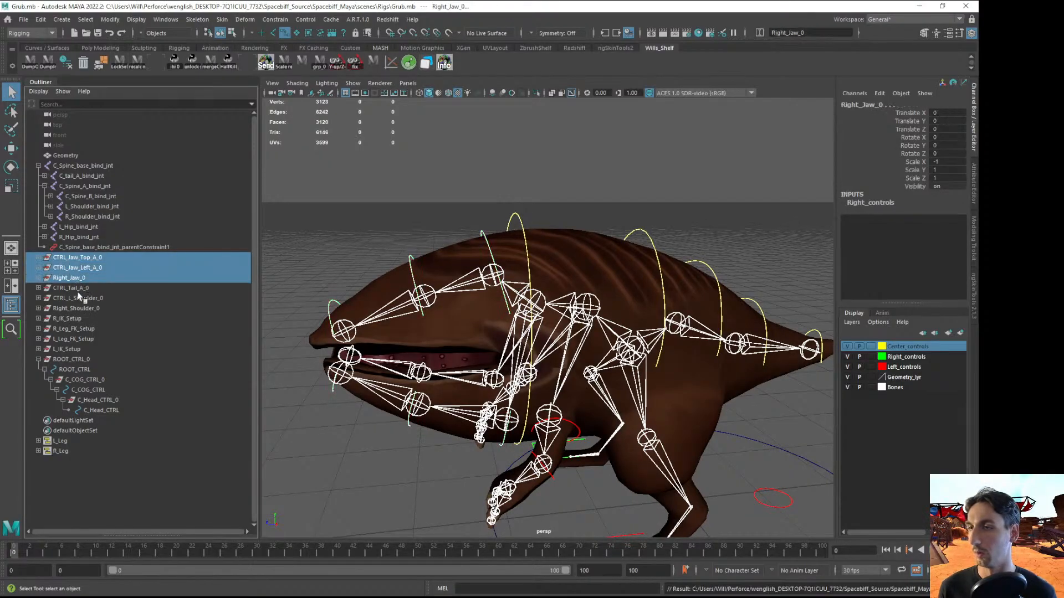
{"action": "left_click", "coordinate": [68, 280]}
{"action": "left_click", "coordinate": [39, 278]}
{"action": "left_click", "coordinate": [38, 278]}
{"action": "left_click", "coordinate": [71, 269], "text": "ctrl"}
{"action": "left_click", "coordinate": [72, 259], "text": "ctrl"}
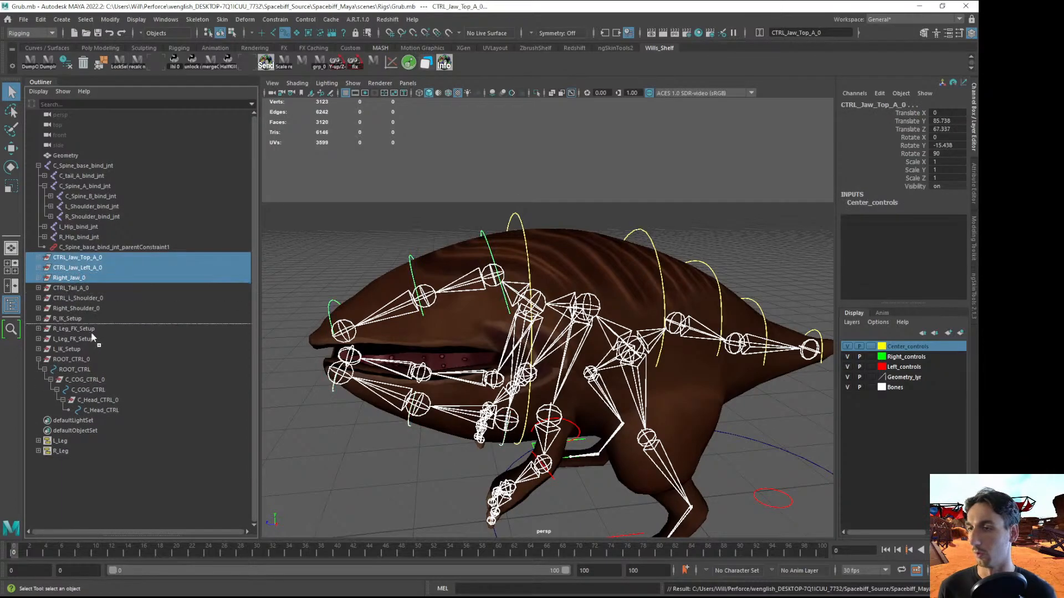
{"action": "middle_click_drag", "start_coordinate": [100, 413], "coordinate": [101, 412]}
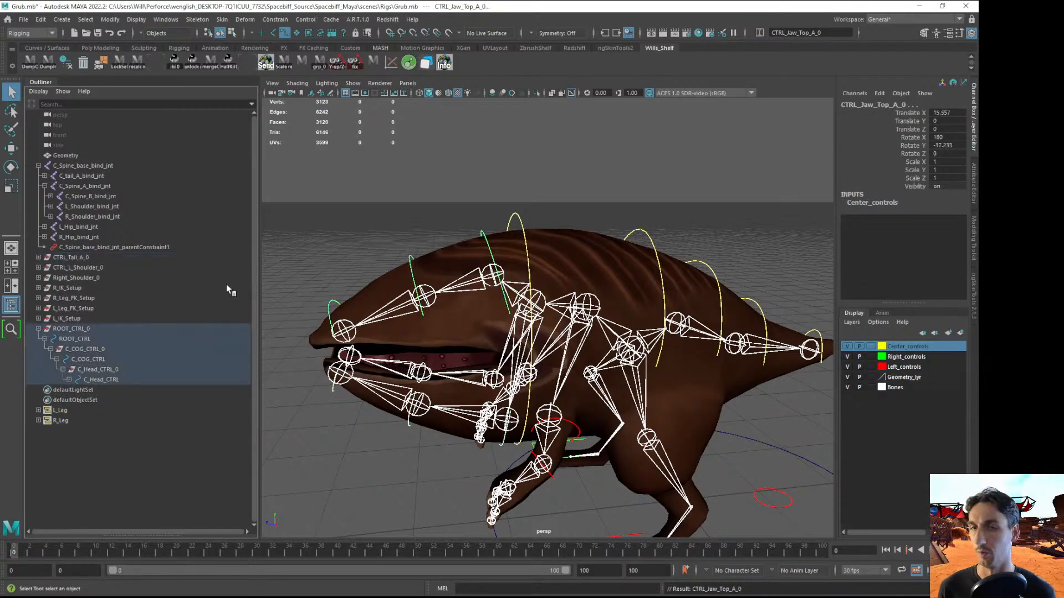
{"action": "left_click", "coordinate": [467, 200]}
Rotate C_Head_CTRL and orbit around the head to test how the jaw controls follow
{"action": "left_click", "coordinate": [515, 215]}
{"action": "key", "text": "e"}
{"action": "left_click_drag", "start_coordinate": [517, 349], "coordinate": [379, 351]}
{"action": "left_click_drag", "start_coordinate": [379, 351], "coordinate": [654, 332], "text": "alt"}
{"action": "left_click_drag", "start_coordinate": [654, 299], "coordinate": [482, 317], "text": "alt"}
Hide the Bones layer
{"action": "left_click", "coordinate": [847, 387]}
Rotate C_Head_CTRL in several directions to check the deformation of the head and neck
{"action": "left_click_drag", "start_coordinate": [554, 332], "coordinate": [673, 332]}
{"action": "left_click_drag", "start_coordinate": [596, 321], "coordinate": [455, 327]}
{"action": "left_click_drag", "start_coordinate": [456, 327], "coordinate": [581, 239]}
{"action": "left_click_drag", "start_coordinate": [656, 230], "coordinate": [682, 248]}
{"action": "left_click_drag", "start_coordinate": [640, 210], "coordinate": [567, 320]}
{"action": "left_click_drag", "start_coordinate": [477, 360], "coordinate": [662, 319], "text": "alt"}
{"action": "left_click_drag", "start_coordinate": [589, 323], "coordinate": [474, 401]}
{"action": "left_click_drag", "start_coordinate": [475, 400], "coordinate": [532, 358], "text": "alt"}
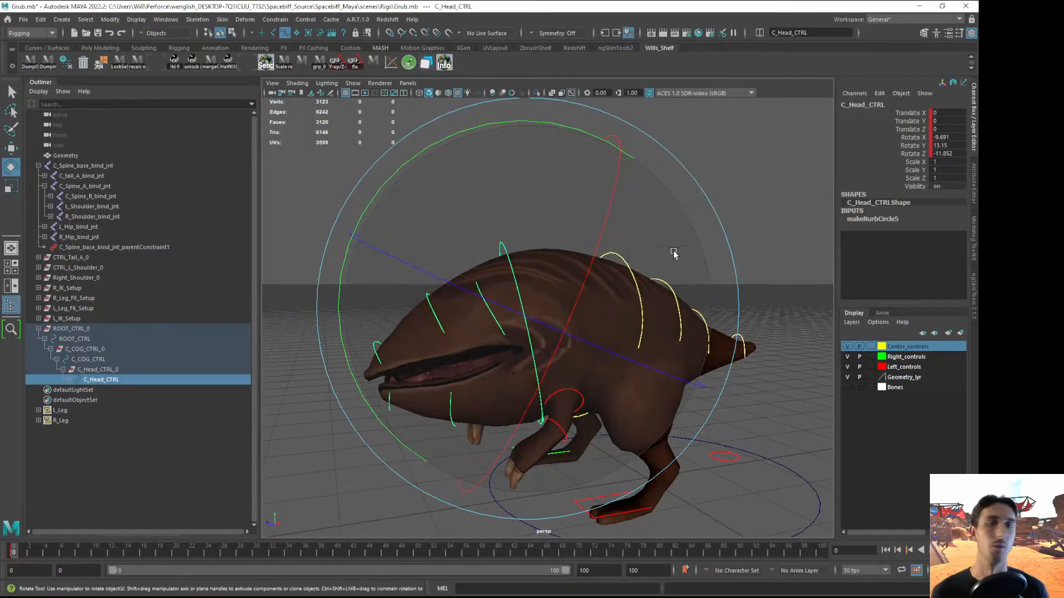
Check the Rotate Tool's axis orientation, rotate C_Head_CTRL once more, and undo all the test rotations
{"action": "double_click", "coordinate": [12, 166]}
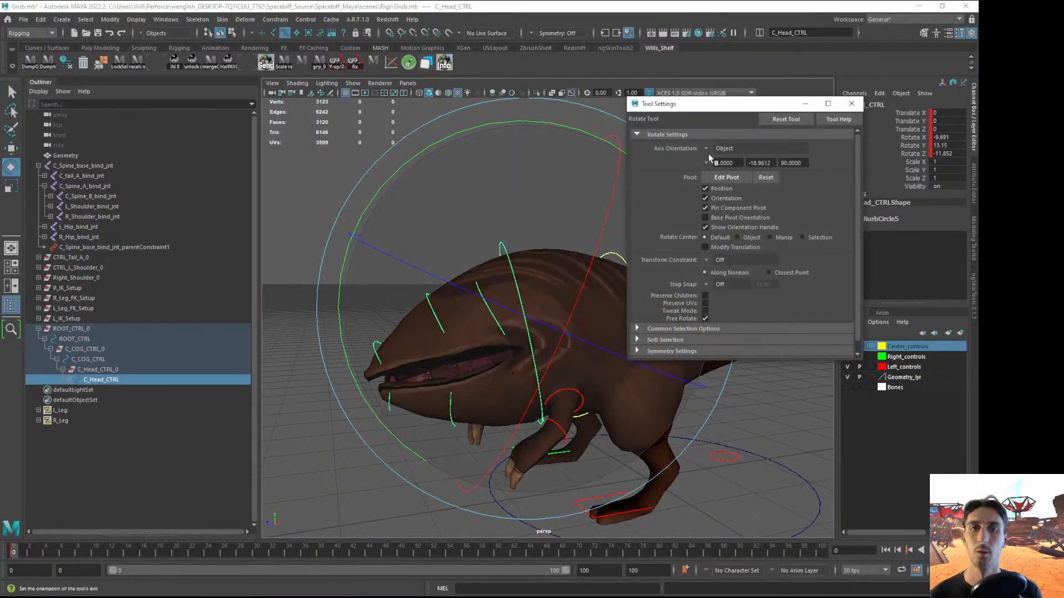
{"action": "left_click", "coordinate": [852, 103]}
{"action": "left_click_drag", "start_coordinate": [789, 136], "coordinate": [572, 257], "text": "alt"}
{"action": "left_click_drag", "start_coordinate": [477, 249], "coordinate": [672, 273]}
{"action": "key", "text": "ctrl+z"}
{"action": "key", "text": "ctrl+z"}
{"action": "key", "text": "ctrl+z"}
{"action": "key", "text": "ctrl+z"}
{"action": "key", "text": "ctrl+z"}
{"action": "key", "text": "ctrl+z"}
{"action": "key", "text": "ctrl+z"}
{"action": "key", "text": "ctrl+z"}
{"action": "key", "text": "ctrl+z"}
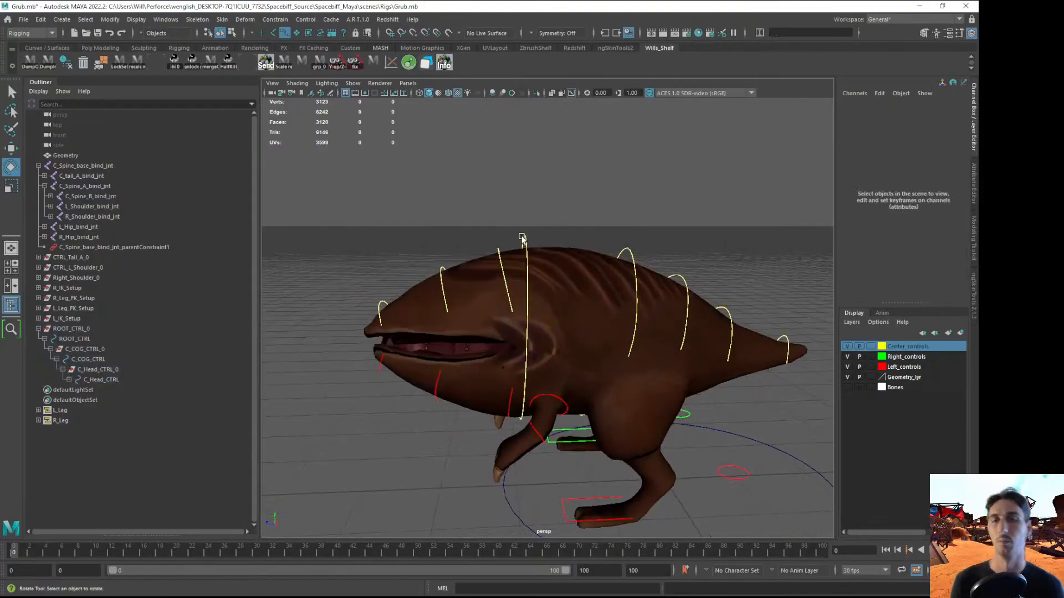
Select and frame C_Head_CTRL, and expand it in the Outliner to show its child jaw groups
{"action": "left_click", "coordinate": [522, 237]}
{"action": "key", "text": "f"}
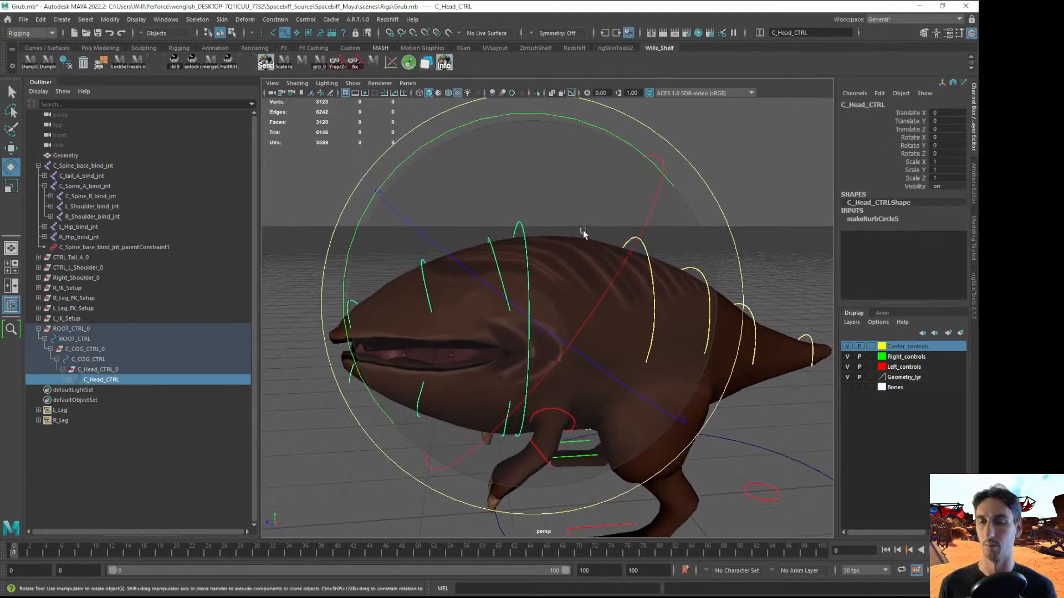
{"action": "left_click", "coordinate": [69, 380]}
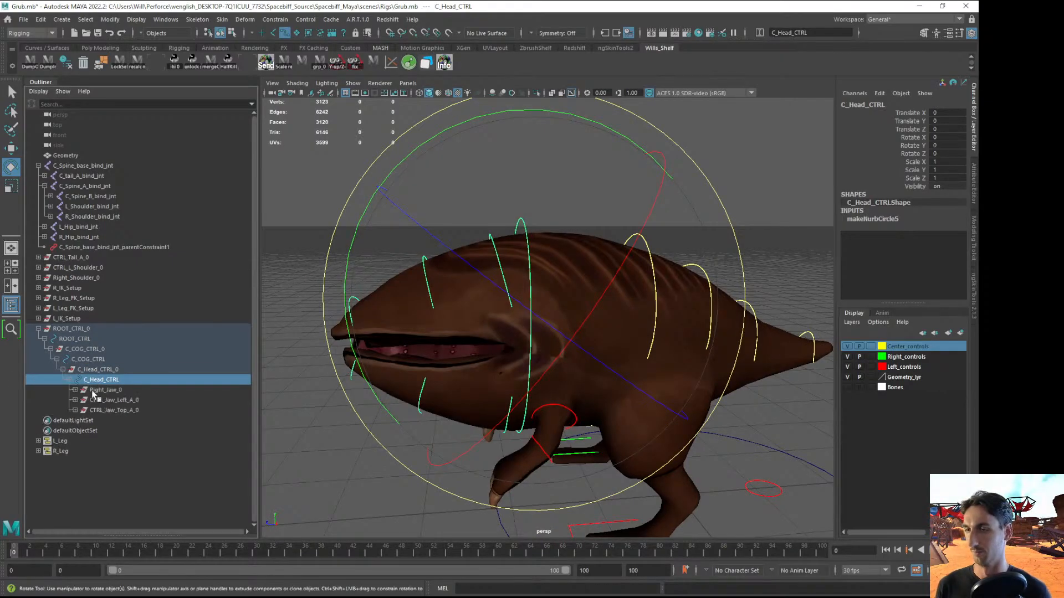
{"action": "left_click", "coordinate": [81, 441]}
{"action": "left_click", "coordinate": [104, 379]}
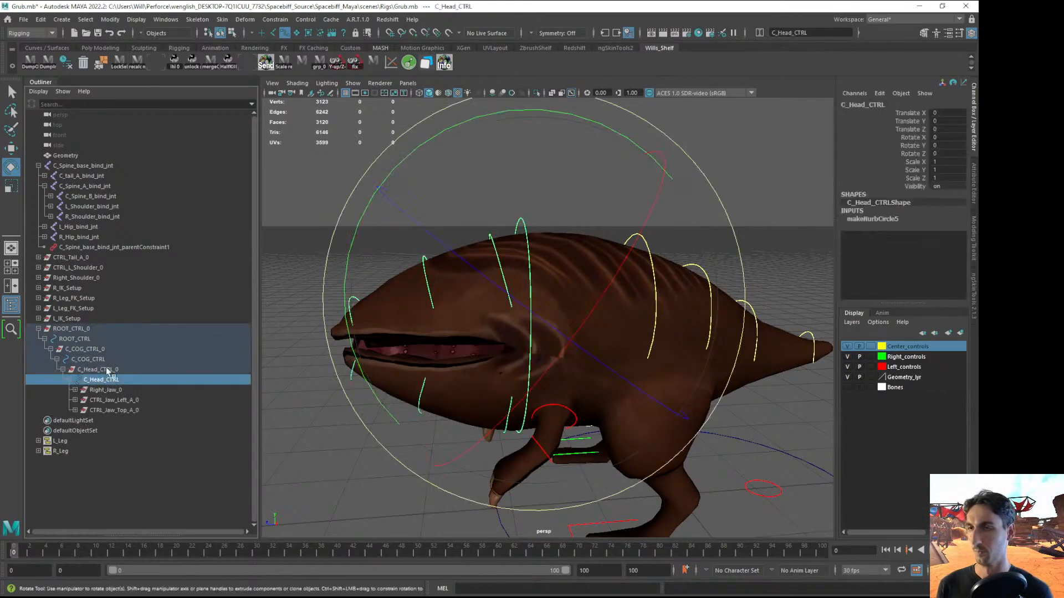
Delete C_Spine_base_bind_jnt_parentConstraint1 and reselect C_Head_CTRL
{"action": "left_click", "coordinate": [86, 247]}
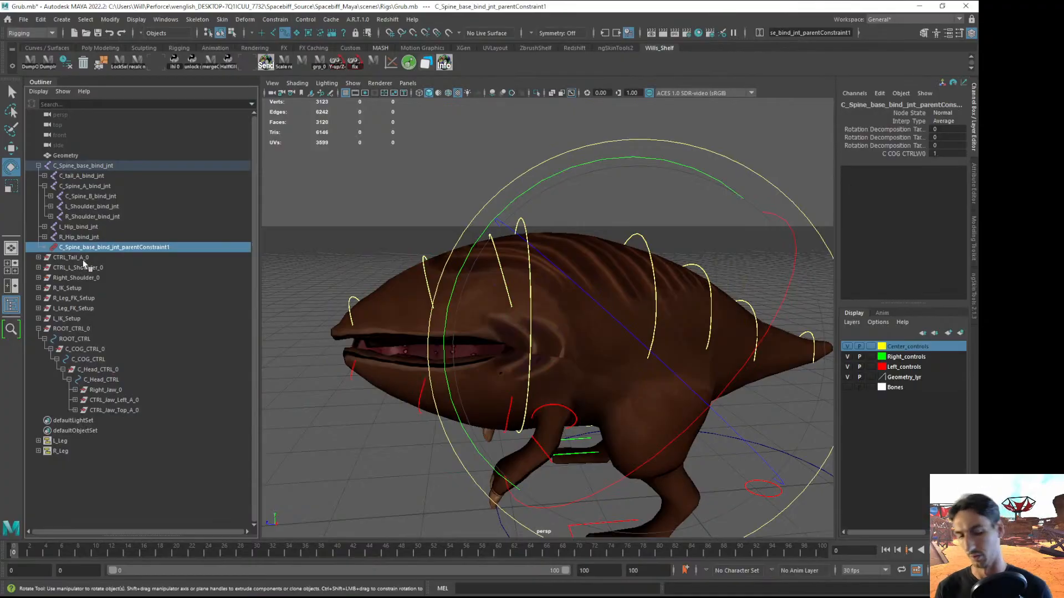
{"action": "key", "text": "Delete"}
{"action": "left_click", "coordinate": [519, 223]}
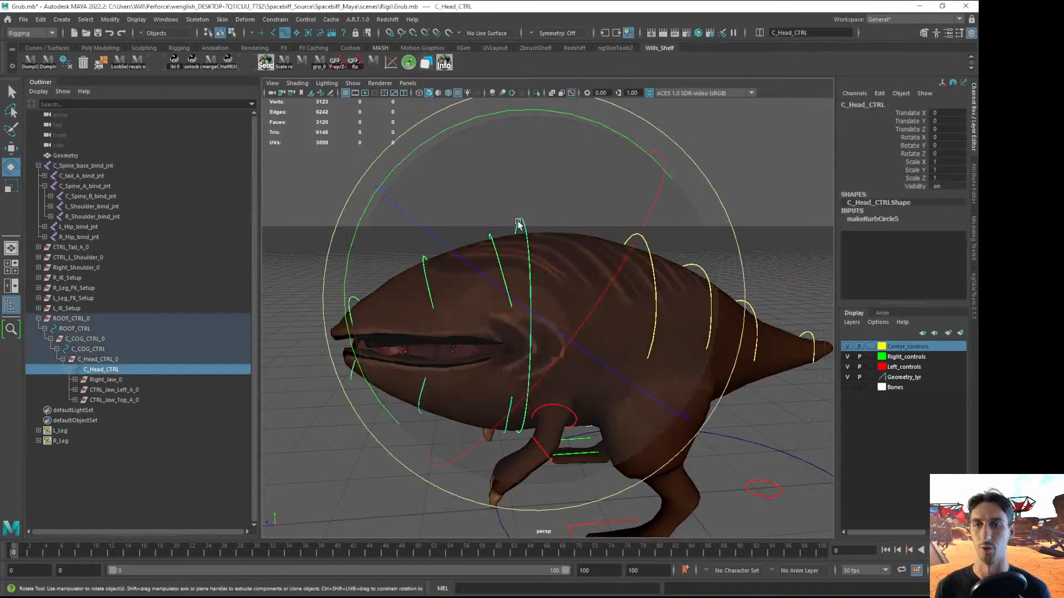
{"action": "left_click_drag", "start_coordinate": [542, 260], "coordinate": [536, 256], "text": "alt"}
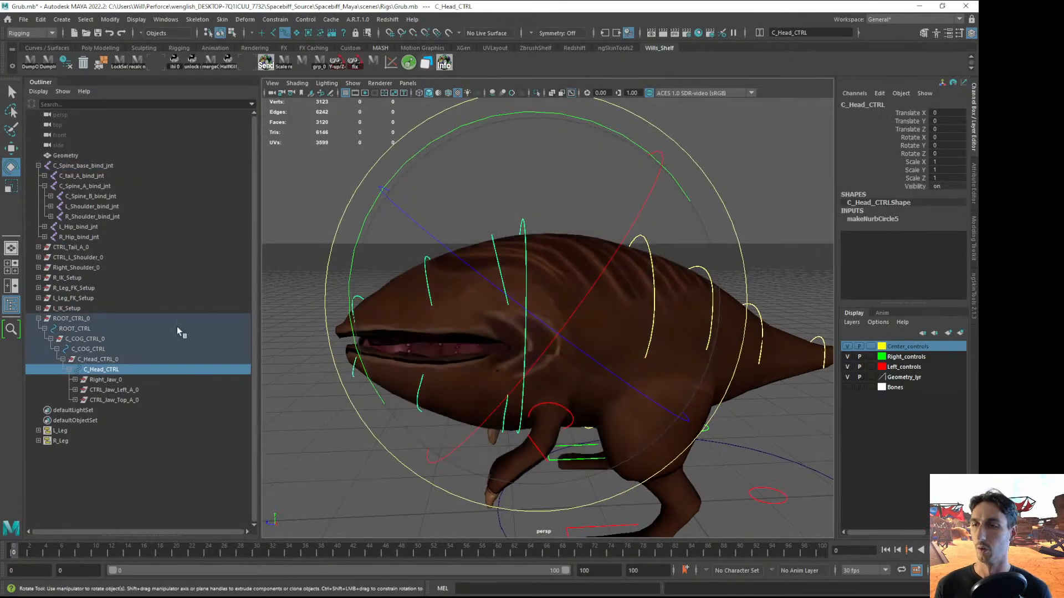
Unparent Right_Jaw_0, CTRL_Jaw_Left_A_0 and CTRL_Jaw_Top_A_0 from C_Head_CTRL to the world, and reselect the control
{"action": "left_click_drag", "start_coordinate": [105, 379], "coordinate": [90, 402]}
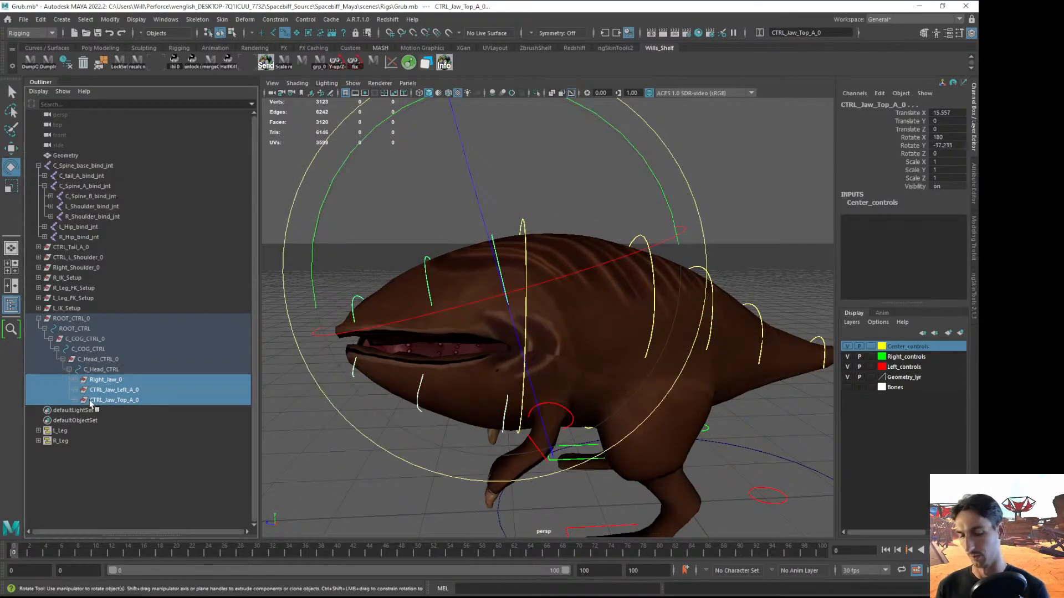
{"action": "key", "text": "shift+p"}
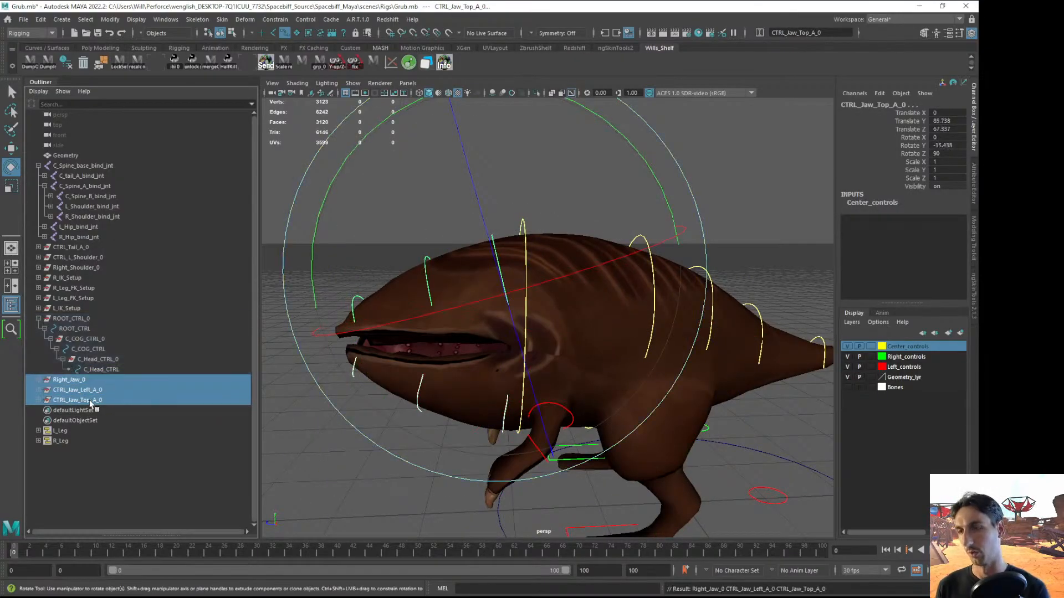
{"action": "left_click", "coordinate": [111, 373]}
Try rotating and moving C_Head_CTRL and its parent group to test whether the head is free of the control
{"action": "left_click_drag", "start_coordinate": [446, 338], "coordinate": [454, 315], "text": "alt"}
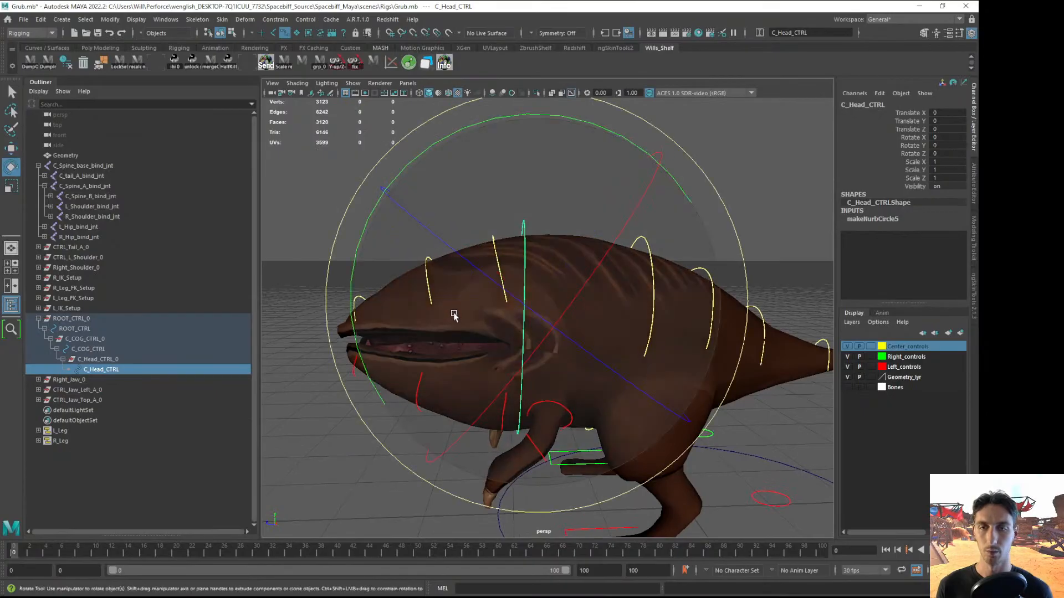
{"action": "middle_click_drag", "start_coordinate": [454, 314], "coordinate": [448, 324], "text": "alt"}
{"action": "left_click_drag", "start_coordinate": [420, 161], "coordinate": [386, 190]}
{"action": "key", "text": "ctrl+z"}
{"action": "left_click", "coordinate": [92, 360]}
{"action": "left_click_drag", "start_coordinate": [501, 131], "coordinate": [328, 370]}
{"action": "left_click", "coordinate": [117, 370]}
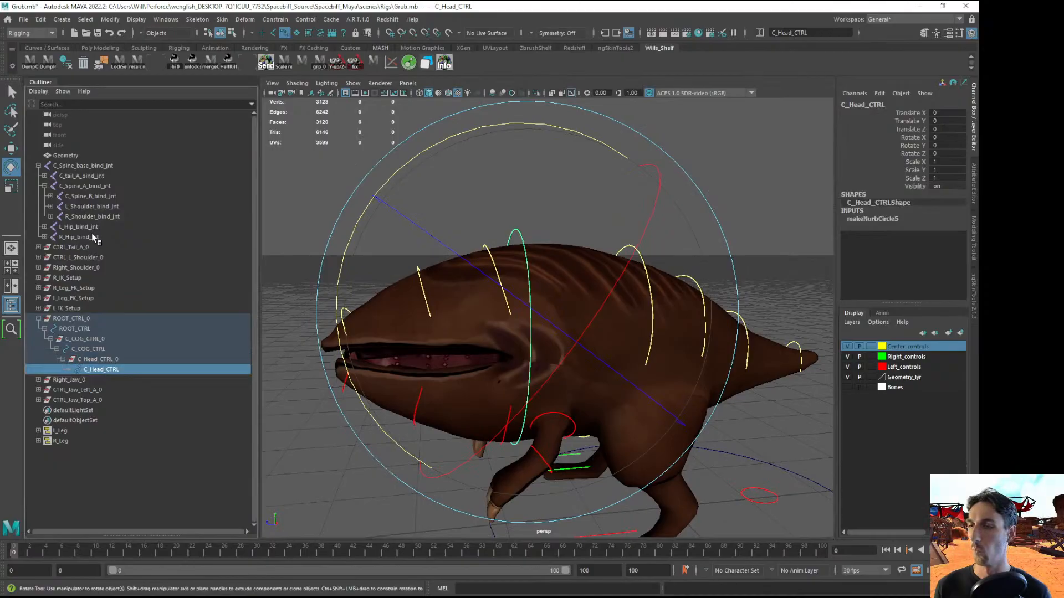
{"action": "key", "text": "w"}
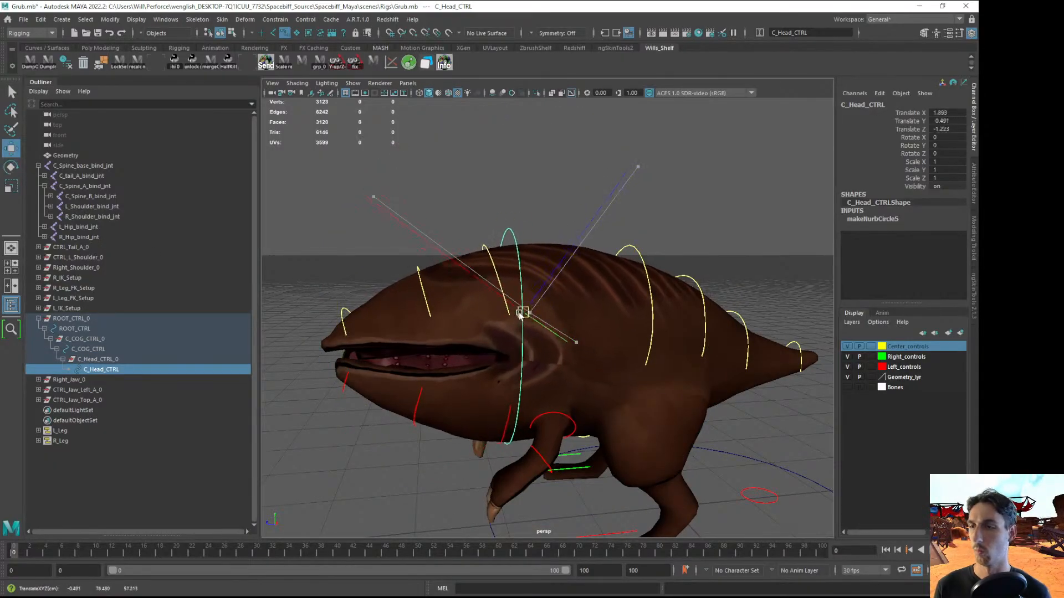
{"action": "left_click_drag", "start_coordinate": [476, 348], "coordinate": [492, 350], "text": "alt"}
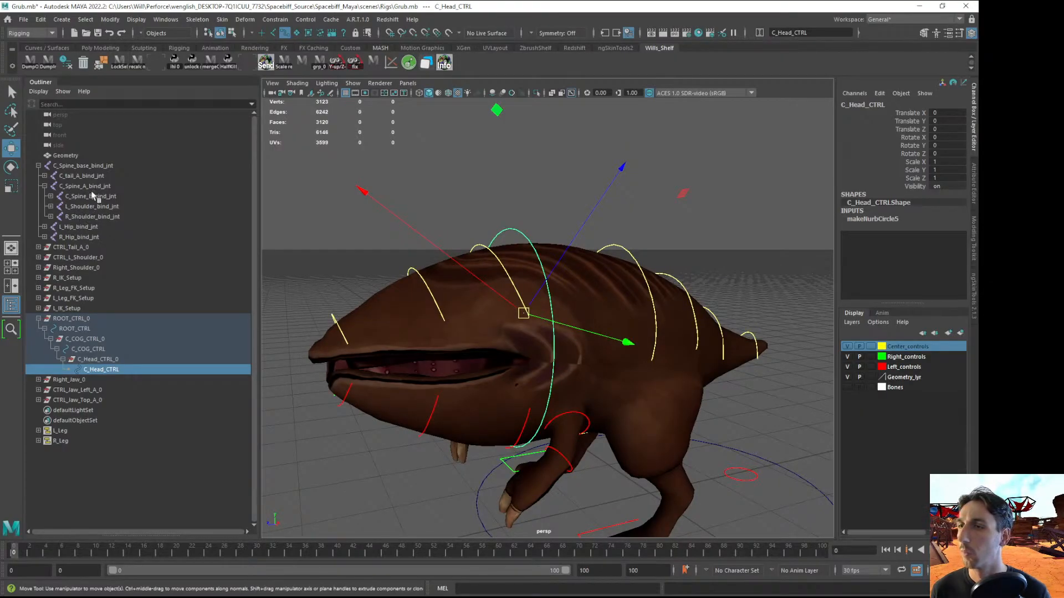
Expand C_Spine_B_bind_jnt in the Outliner and select its parent constraint
{"action": "left_click", "coordinate": [51, 196]}
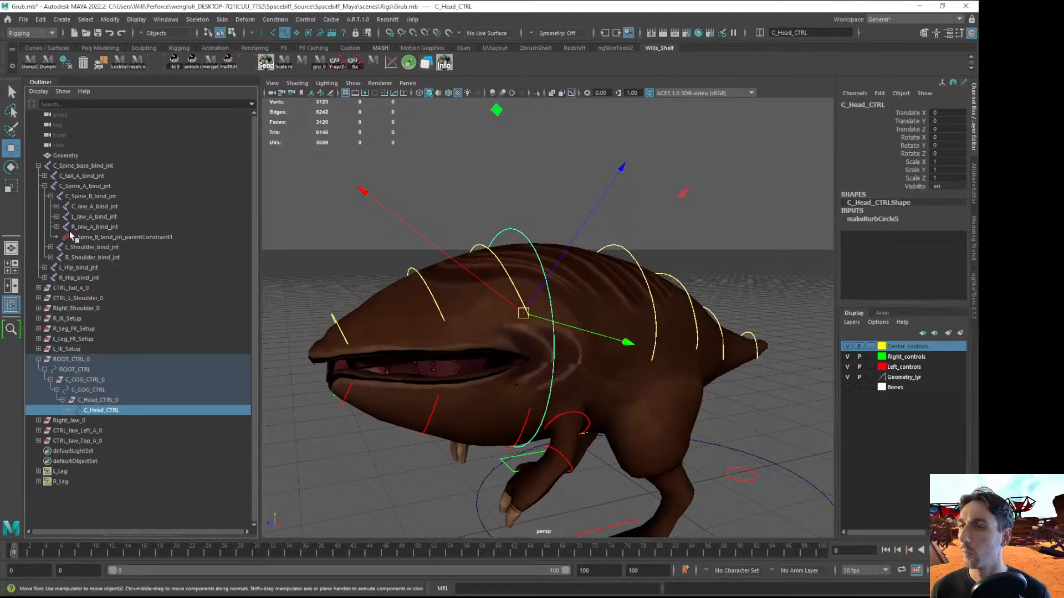
{"action": "left_click", "coordinate": [88, 239]}
{"action": "left_click_drag", "start_coordinate": [404, 290], "coordinate": [377, 298], "text": "alt"}
Undo the test transforms, the jaw group unparenting and the deletion of the base spine joint's parent constraint
{"action": "key", "text": "ctrl+z"}
{"action": "key", "text": "ctrl+z"}
{"action": "key", "text": "ctrl+z"}
{"action": "key", "text": "ctrl+z"}
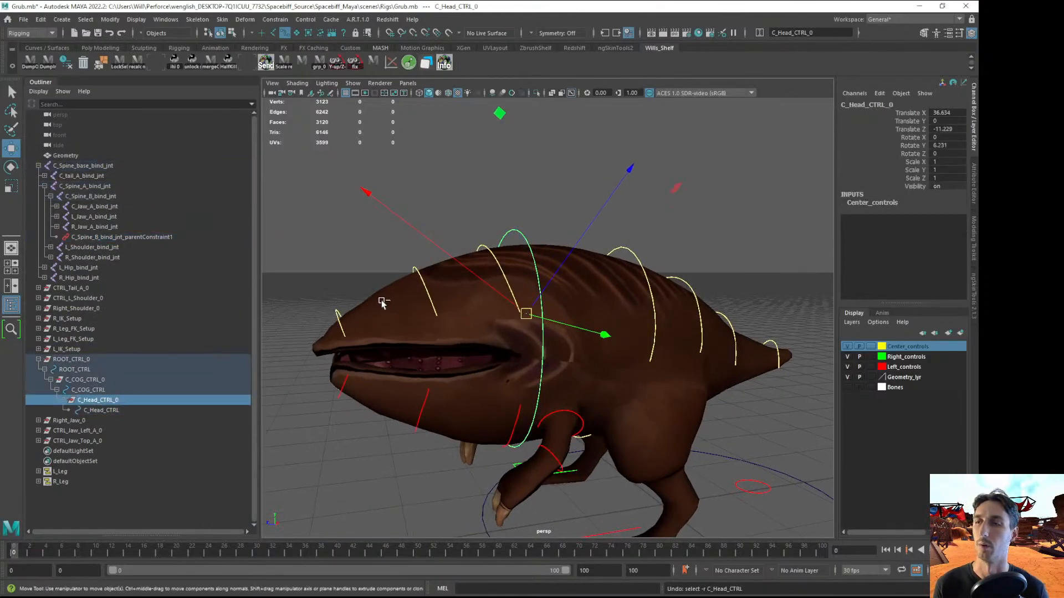
{"action": "key", "text": "ctrl+z"}
{"action": "key", "text": "ctrl+z"}
{"action": "key", "text": "ctrl+z"}
{"action": "key", "text": "ctrl+z"}
{"action": "key", "text": "ctrl+z"}
{"action": "key", "text": "ctrl+z"}
{"action": "key", "text": "ctrl+z"}
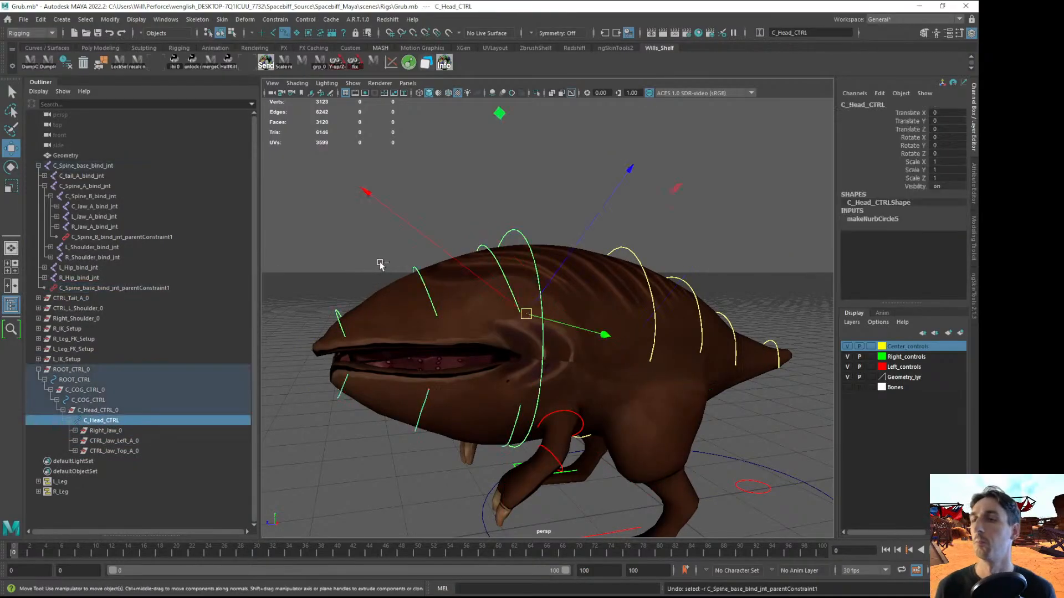
Delete C_Spine_B_bind_jnt_parentConstraint1, test-move C_Head_CTRL and undo the move
{"action": "left_click", "coordinate": [97, 237]}
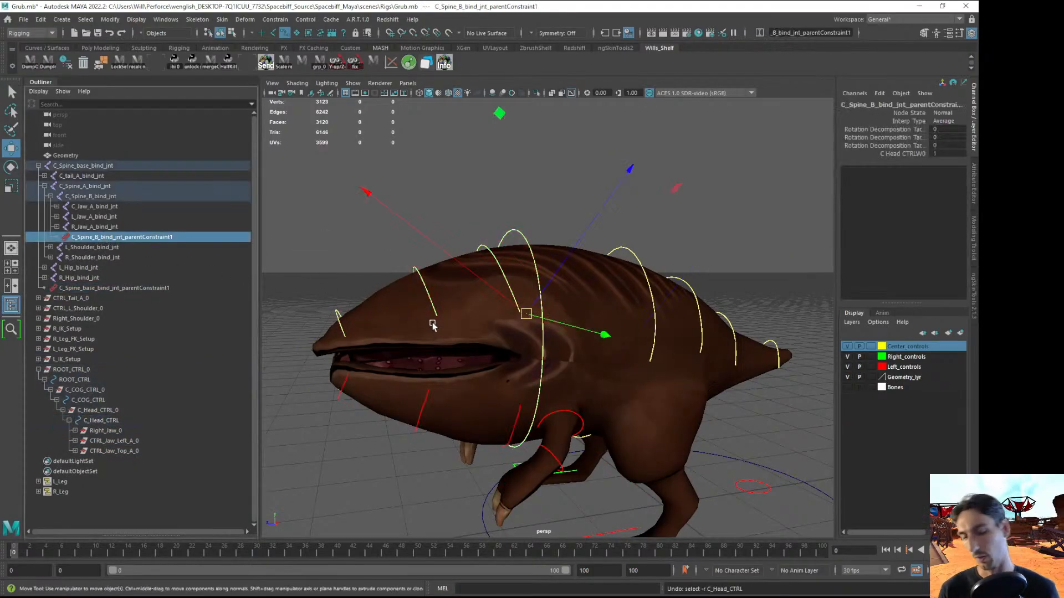
{"action": "key", "text": "Delete"}
{"action": "left_click", "coordinate": [518, 234]}
{"action": "left_click_drag", "start_coordinate": [524, 321], "coordinate": [531, 306]}
{"action": "key", "text": "ctrl+z"}
Unparent Right_Jaw_0, CTRL_Jaw_Left_A_0 and CTRL_Jaw_Top_A_0 from C_Head_CTRL, moving them to the top level of the scene
{"action": "left_click_drag", "start_coordinate": [105, 421], "coordinate": [105, 446]}
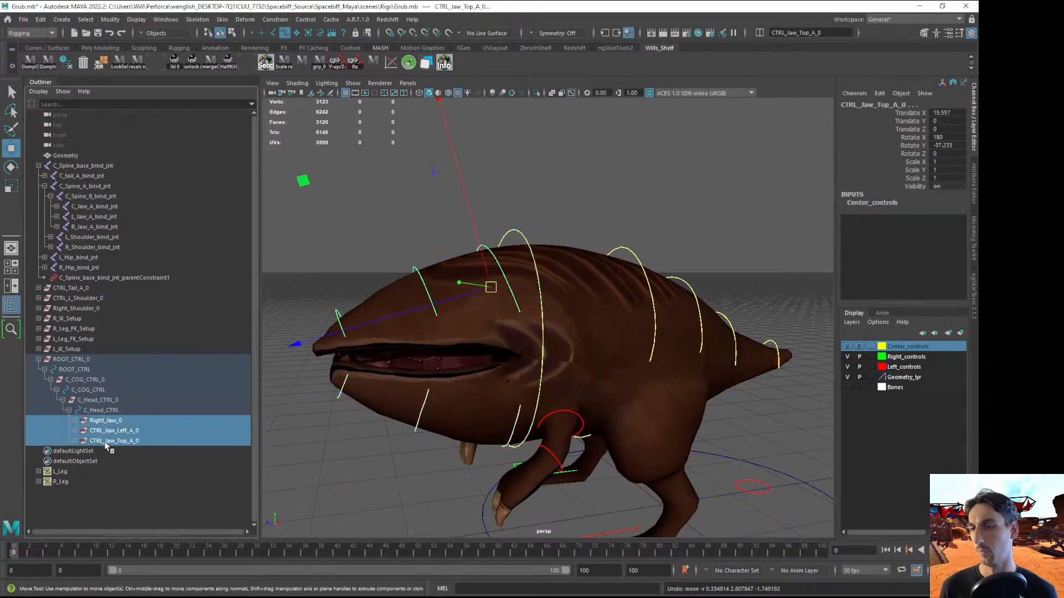
{"action": "key", "text": "shift+p"}
{"action": "left_click", "coordinate": [519, 231]}
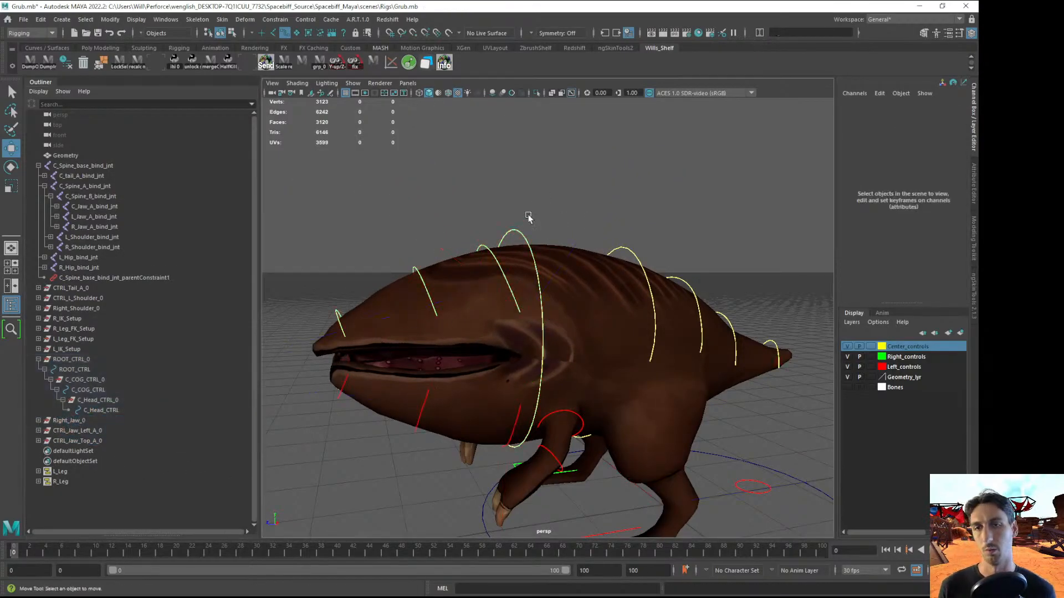
Rotate C_Head_CTRL to about 42.7 degrees in Y and inspect its axis directions around the head
{"action": "left_click_drag", "start_coordinate": [620, 371], "coordinate": [649, 376], "text": "alt"}
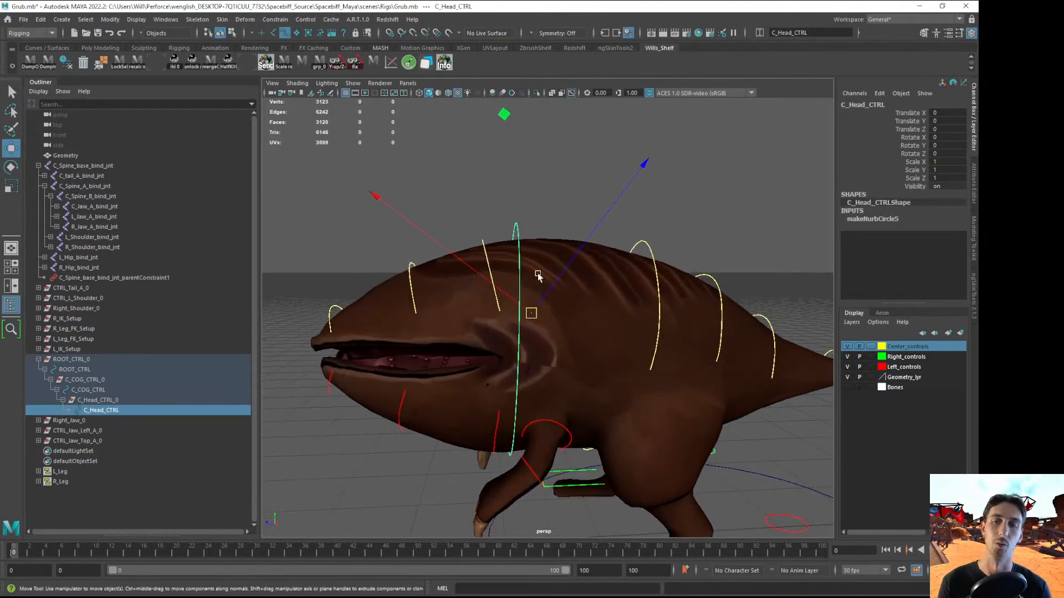
{"action": "scroll", "coordinate": [534, 277], "scroll_direction": "down", "scroll_amount": 3}
{"action": "key", "text": "e"}
{"action": "left_click_drag", "start_coordinate": [411, 170], "coordinate": [383, 314]}
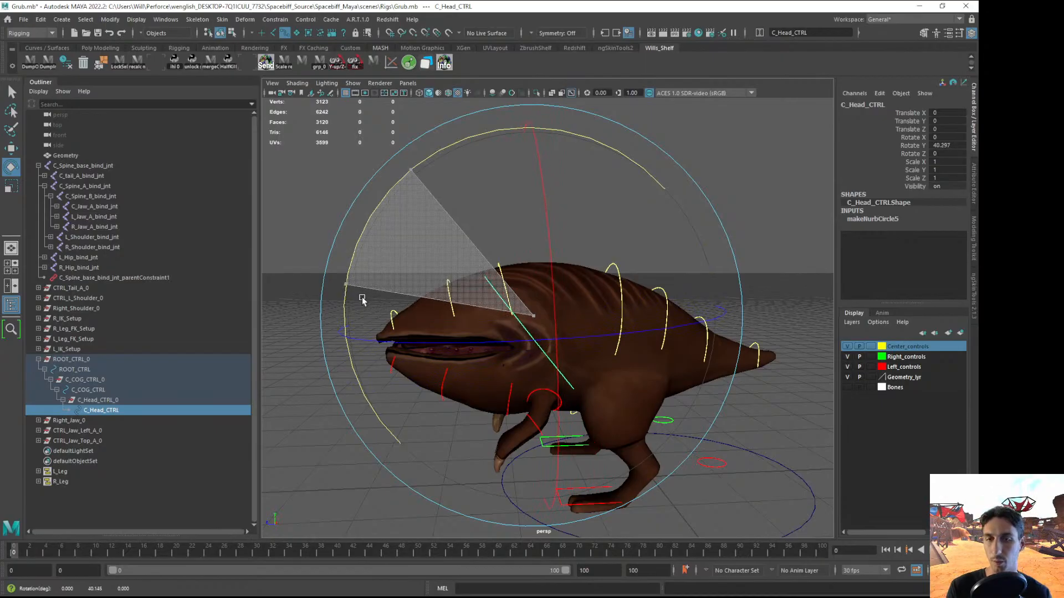
{"action": "key", "text": "w"}
{"action": "left_click_drag", "start_coordinate": [499, 316], "coordinate": [427, 316], "text": "alt"}
{"action": "right_click_drag", "start_coordinate": [427, 316], "coordinate": [440, 314], "text": "alt"}
{"action": "left_click_drag", "start_coordinate": [440, 313], "coordinate": [432, 349], "text": "alt"}
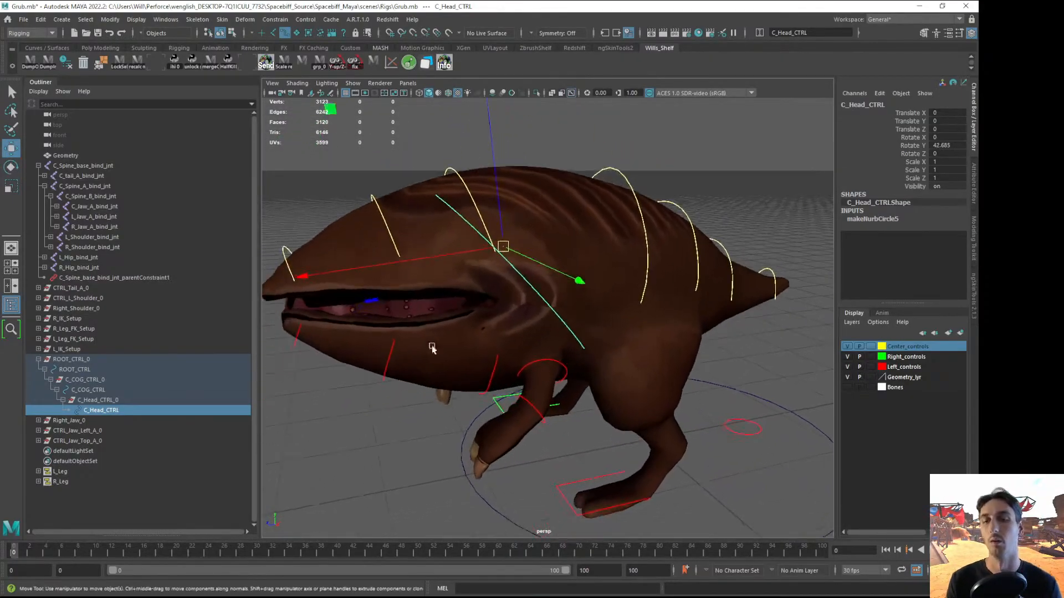
{"action": "left_click", "coordinate": [381, 379]}
{"action": "left_click_drag", "start_coordinate": [374, 395], "coordinate": [428, 312], "text": "alt"}
{"action": "left_click", "coordinate": [507, 229]}
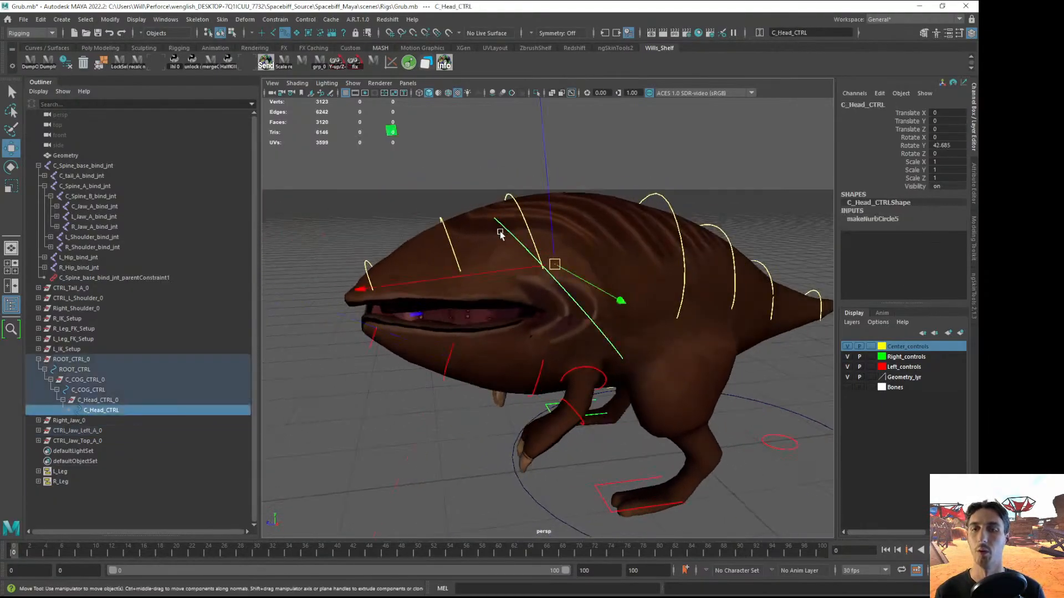
{"action": "middle_click_drag", "start_coordinate": [535, 291], "coordinate": [553, 330], "text": "alt"}
{"action": "right_click_drag", "start_coordinate": [553, 331], "coordinate": [480, 192], "text": "alt"}
Try rotating C_Head_CTRL further, check its move axes, and undo that extra rotation
{"action": "key", "text": "e"}
{"action": "left_click_drag", "start_coordinate": [437, 159], "coordinate": [430, 469]}
{"action": "key", "text": "w"}
{"action": "left_click_drag", "start_coordinate": [521, 381], "coordinate": [613, 280], "text": "alt"}
{"action": "key", "text": "e"}
{"action": "key", "text": "ctrl+z"}
{"action": "key", "text": "ctrl+z"}
Rotate the parent group C_Head_CTRL_0 to about -39 degrees in Y and return C_Head_CTRL's rotation to 0
{"action": "left_click_drag", "start_coordinate": [660, 305], "coordinate": [534, 325], "text": "alt"}
{"action": "left_click", "coordinate": [114, 401]}
{"action": "left_click_drag", "start_coordinate": [437, 331], "coordinate": [526, 206], "text": "alt"}
{"action": "key", "text": "ctrl+z"}
{"action": "left_click_drag", "start_coordinate": [459, 147], "coordinate": [610, 118]}
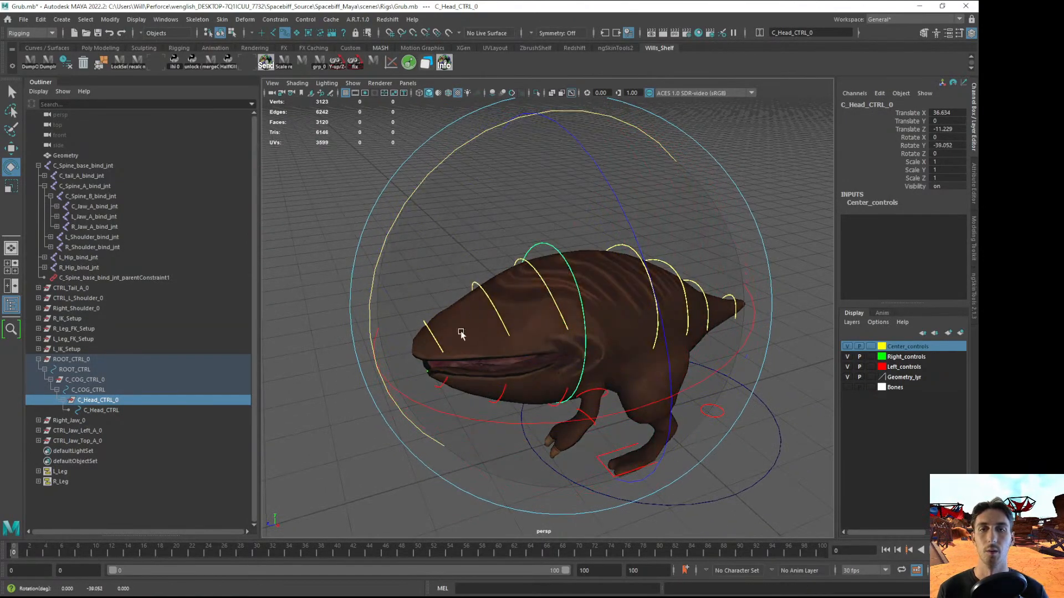
{"action": "left_click", "coordinate": [88, 410]}
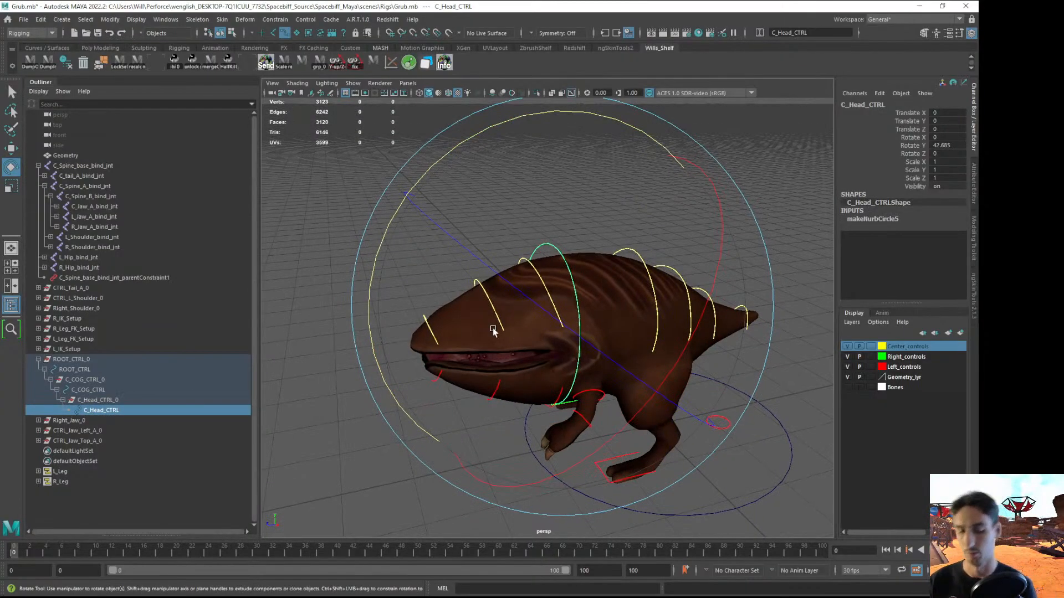
{"action": "key", "text": "ctrl+z"}
{"action": "left_click_drag", "start_coordinate": [493, 328], "coordinate": [484, 304], "text": "alt"}
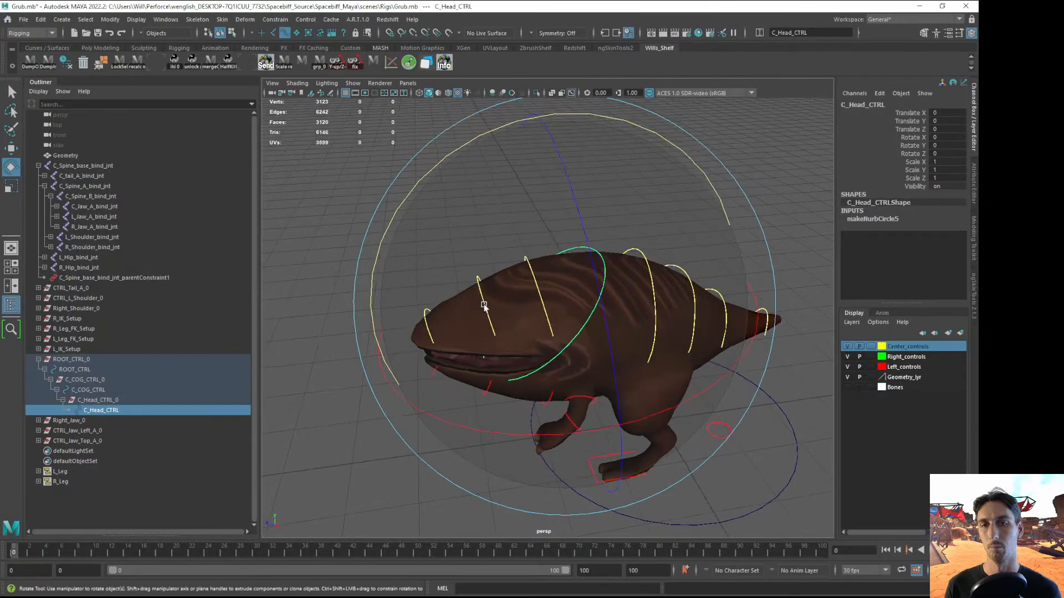
Fine-tune C_Head_CTRL_0's rotation so its X axis points upward, and check the axes on C_Head_CTRL
{"action": "left_click", "coordinate": [111, 400]}
{"action": "mouse_move", "coordinate": [464, 143]}
{"action": "left_mouse_down"}
{"action": "mouse_move", "coordinate": [446, 164]}
{"action": "mouse_move", "coordinate": [470, 150]}
{"action": "left_mouse_up"}
{"action": "key", "text": "w"}
{"action": "left_click_drag", "start_coordinate": [514, 242], "coordinate": [529, 379], "text": "alt"}
{"action": "left_click", "coordinate": [508, 406]}
{"action": "left_click_drag", "start_coordinate": [468, 440], "coordinate": [480, 383], "text": "alt"}
{"action": "left_click", "coordinate": [585, 249]}
{"action": "left_click_drag", "start_coordinate": [585, 249], "coordinate": [570, 236], "text": "alt"}
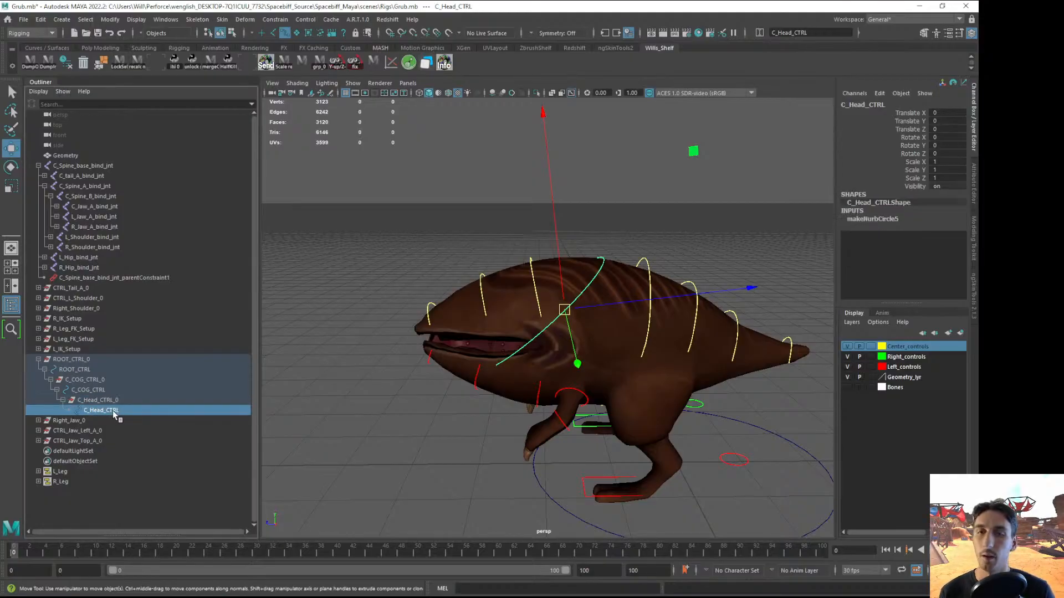
Select all control vertices of the C_Head_CTRL curve and rotate them so the ring stands upright around the head
{"action": "left_click_drag", "start_coordinate": [500, 287], "coordinate": [546, 264], "text": "alt"}
{"action": "right_click_drag", "start_coordinate": [547, 264], "coordinate": [404, 281], "text": "alt"}
{"action": "key", "text": "4"}
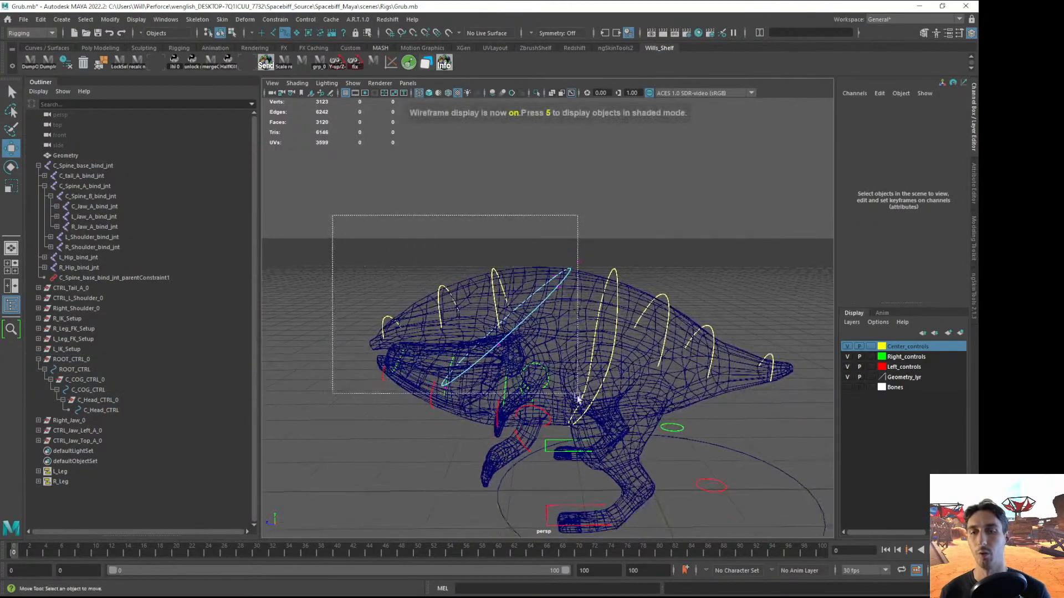
{"action": "left_click_drag", "start_coordinate": [577, 389], "coordinate": [555, 407]}
{"action": "key", "text": "6"}
{"action": "key", "text": "e"}
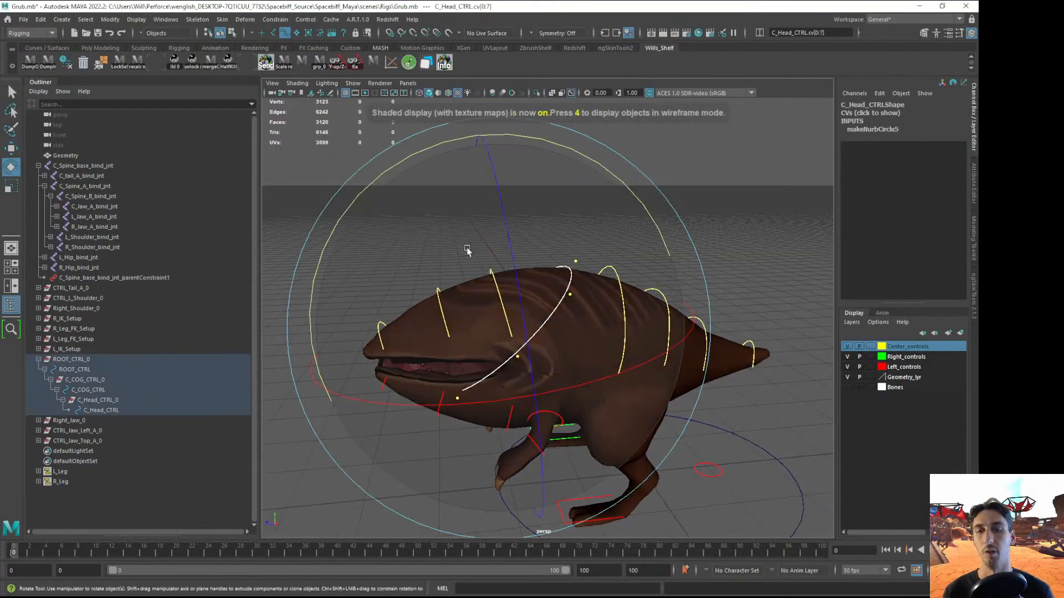
{"action": "mouse_move", "coordinate": [409, 162]}
{"action": "left_mouse_down"}
{"action": "mouse_move", "coordinate": [301, 232]}
{"action": "mouse_move", "coordinate": [225, 320]}
{"action": "left_mouse_up"}
Move and slightly rotate the C_Head_CTRL vertices to seat the ring around the neck, and return to object selection
{"action": "key", "text": "w"}
{"action": "left_click_drag", "start_coordinate": [451, 372], "coordinate": [439, 360], "text": "alt"}
{"action": "left_click_drag", "start_coordinate": [628, 171], "coordinate": [644, 182]}
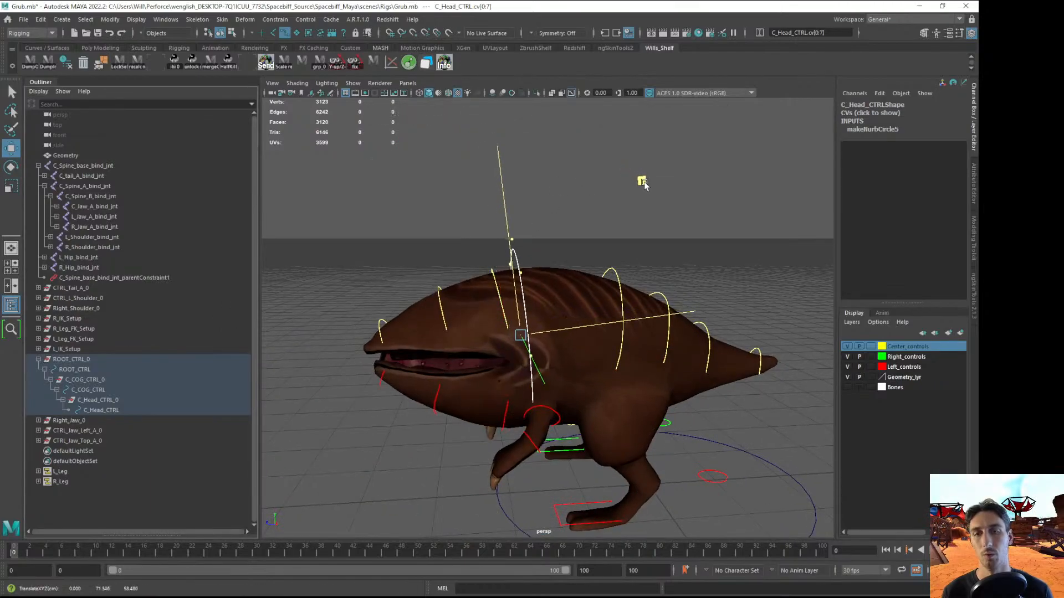
{"action": "key", "text": "e"}
{"action": "left_click_drag", "start_coordinate": [439, 163], "coordinate": [475, 154]}
{"action": "key", "text": "w"}
{"action": "left_click_drag", "start_coordinate": [560, 228], "coordinate": [421, 184], "text": "alt"}
{"action": "key", "text": "e"}
{"action": "right_click_drag", "start_coordinate": [530, 356], "coordinate": [657, 191]}
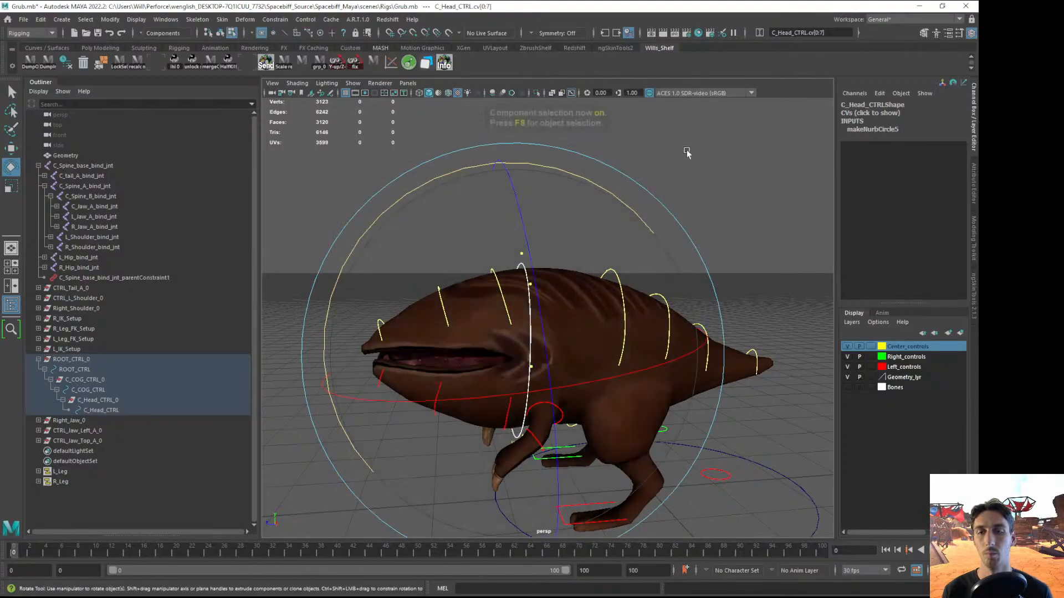
{"action": "left_click", "coordinate": [686, 160]}
Select C_Head_CTRL and check the orientation of its move and rotate axes
{"action": "scroll", "coordinate": [686, 194], "scroll_direction": "down", "scroll_amount": 3}
{"action": "left_click_drag", "start_coordinate": [676, 237], "coordinate": [610, 319], "text": "alt"}
{"action": "left_click", "coordinate": [519, 265]}
{"action": "key", "text": "w"}
{"action": "key", "text": "e"}
{"action": "key", "text": "w"}
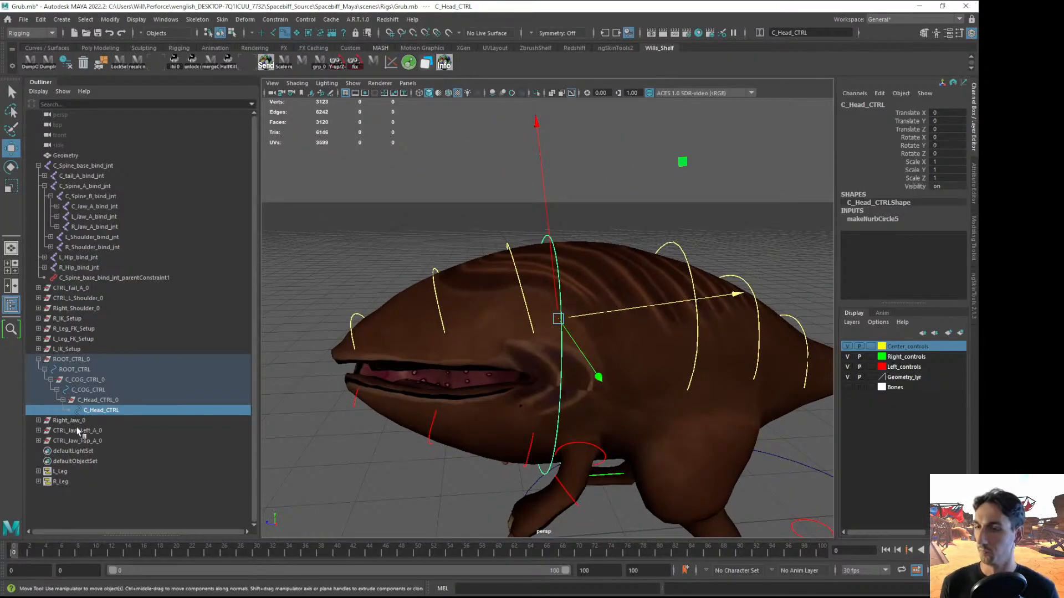
Parent-constrain C_Spine_B_bind_jnt to C_Head_CTRL
{"action": "left_click", "coordinate": [74, 492]}
{"action": "left_click", "coordinate": [100, 410]}
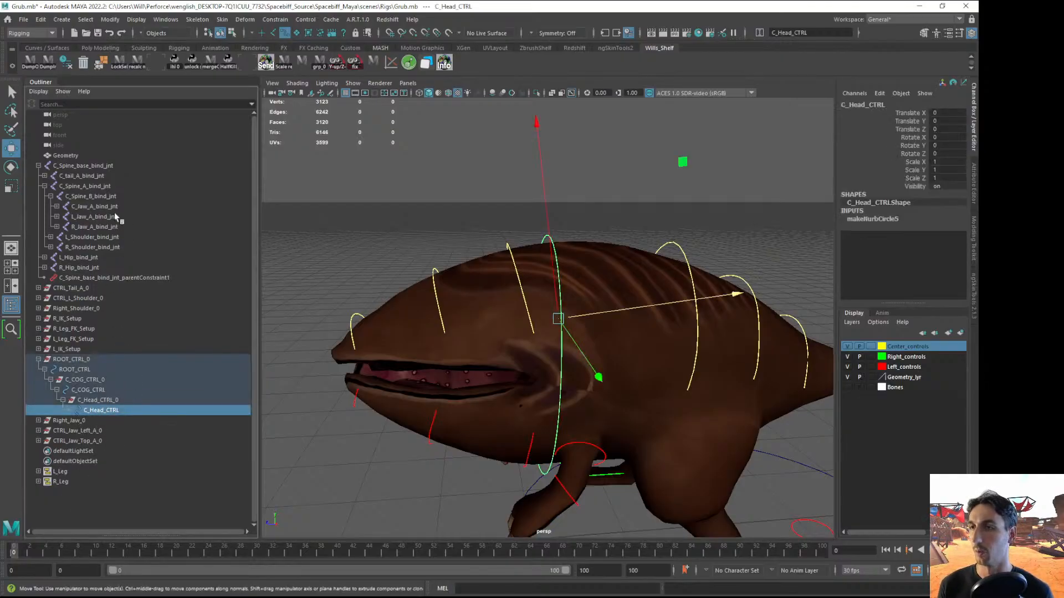
{"action": "left_click", "coordinate": [90, 197], "text": "ctrl"}
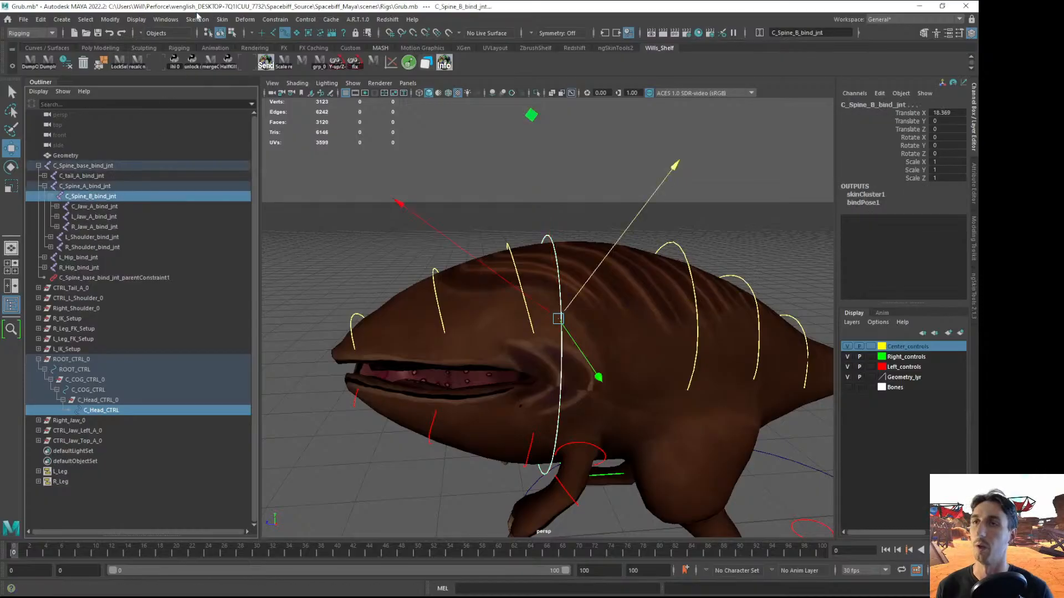
{"action": "left_click", "coordinate": [275, 20]}
{"action": "left_click", "coordinate": [287, 49]}
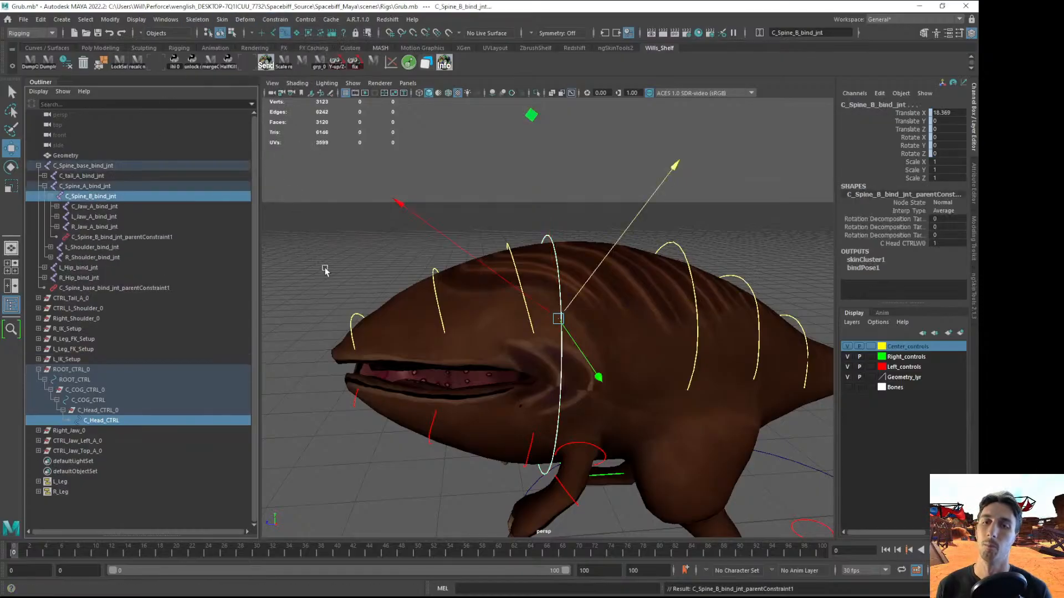
Parent CTRL_Jaw_Top_A_0, CTRL_Jaw_Left_A_0 and Right_Jaw_0 under C_Head_CTRL
{"action": "left_click", "coordinate": [320, 266]}
{"action": "left_click", "coordinate": [59, 450]}
{"action": "left_click", "coordinate": [65, 440], "text": "ctrl"}
{"action": "left_click", "coordinate": [66, 431], "text": "ctrl"}
{"action": "middle_click_drag", "start_coordinate": [65, 431], "coordinate": [91, 420]}
{"action": "left_click", "coordinate": [327, 266]}
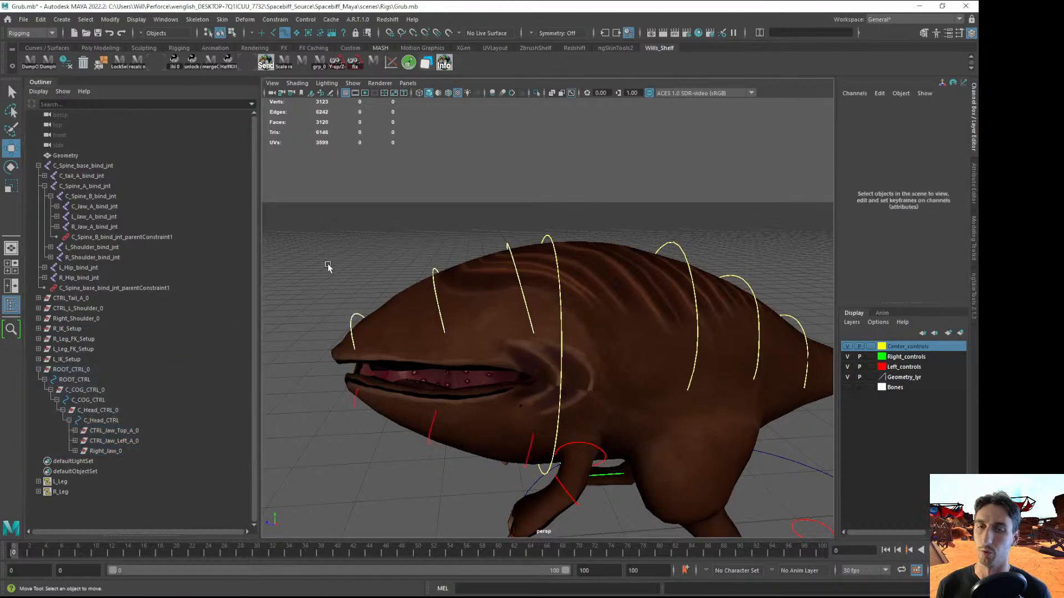
Rotate C_Head_CTRL to test how the head and jaws follow, and undo the rotation
{"action": "left_click", "coordinate": [545, 239]}
{"action": "key", "text": "e"}
{"action": "left_click_drag", "start_coordinate": [495, 374], "coordinate": [510, 254]}
{"action": "key", "text": "ctrl+z"}
{"action": "key", "text": "ctrl+z"}
{"action": "key", "text": "ctrl+z"}
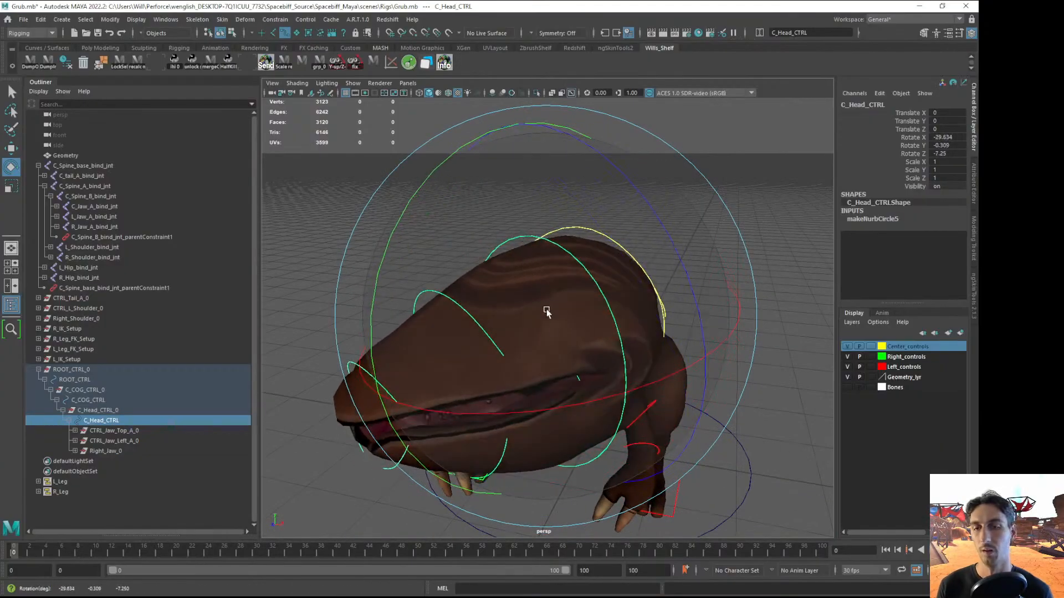
{"action": "left_click_drag", "start_coordinate": [636, 363], "coordinate": [367, 377], "text": "alt"}
{"action": "left_click", "coordinate": [368, 377]}
Try a second set of rotations on C_Head_CTRL, undo them and clear the selection
{"action": "left_click_drag", "start_coordinate": [520, 367], "coordinate": [444, 384], "text": "alt"}
{"action": "left_click_drag", "start_coordinate": [548, 358], "coordinate": [584, 371], "text": "alt"}
{"action": "scroll", "coordinate": [585, 375], "scroll_direction": "up", "scroll_amount": 3}
{"action": "left_click", "coordinate": [478, 238]}
{"action": "left_click_drag", "start_coordinate": [340, 217], "coordinate": [613, 330]}
{"action": "left_click_drag", "start_coordinate": [570, 266], "coordinate": [493, 266]}
{"action": "key", "text": "ctrl+z"}
{"action": "key", "text": "ctrl+z"}
{"action": "key", "text": "ctrl+z"}
{"action": "left_click", "coordinate": [318, 453]}
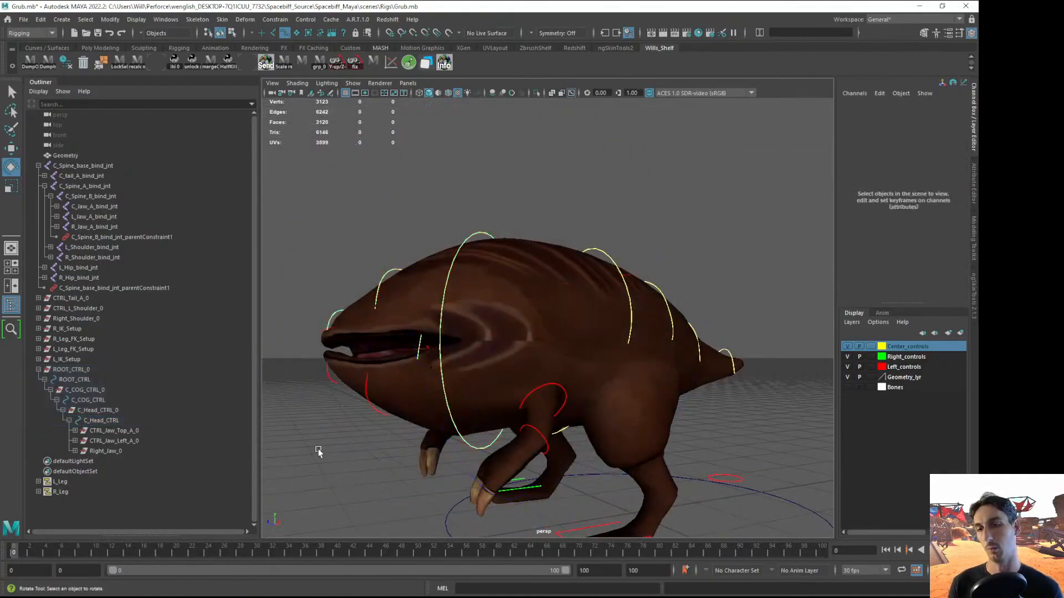
Select the top, left and right jaw controls together in wireframe, rotate them in shaded view to test opening the jaws, and undo
{"action": "key", "text": "4"}
{"action": "key", "text": "q"}
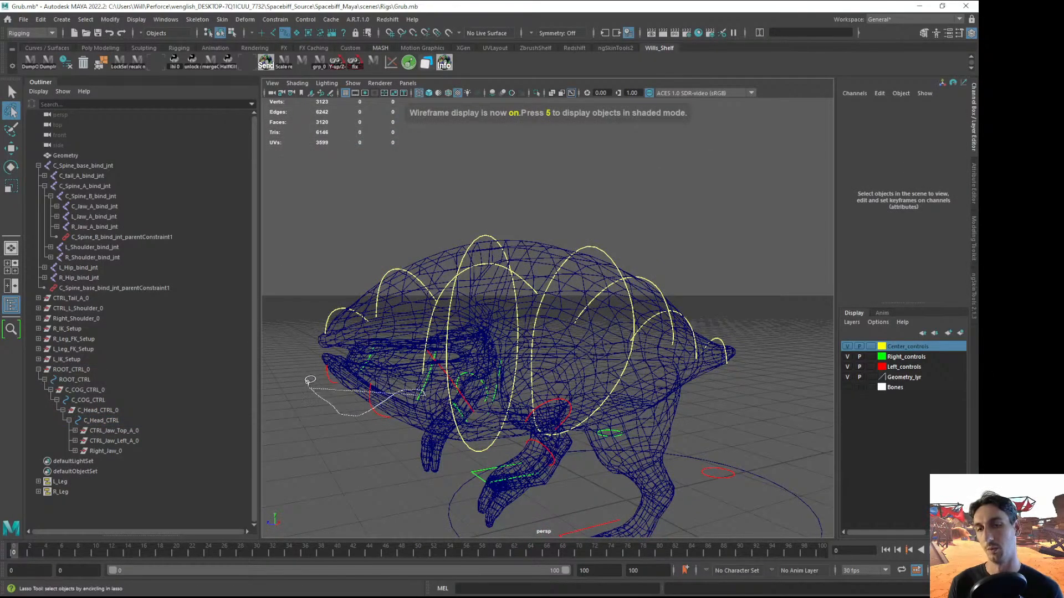
{"action": "left_click_drag", "start_coordinate": [384, 231], "coordinate": [391, 237]}
{"action": "mouse_move", "coordinate": [409, 323]}
{"action": "left_mouse_down", "text": "alt"}
{"action": "mouse_move", "coordinate": [460, 318]}
{"action": "mouse_move", "coordinate": [440, 298]}
{"action": "mouse_move", "coordinate": [584, 316]}
{"action": "mouse_move", "coordinate": [550, 384]}
{"action": "mouse_move", "coordinate": [582, 402]}
{"action": "left_mouse_up", "text": "alt"}
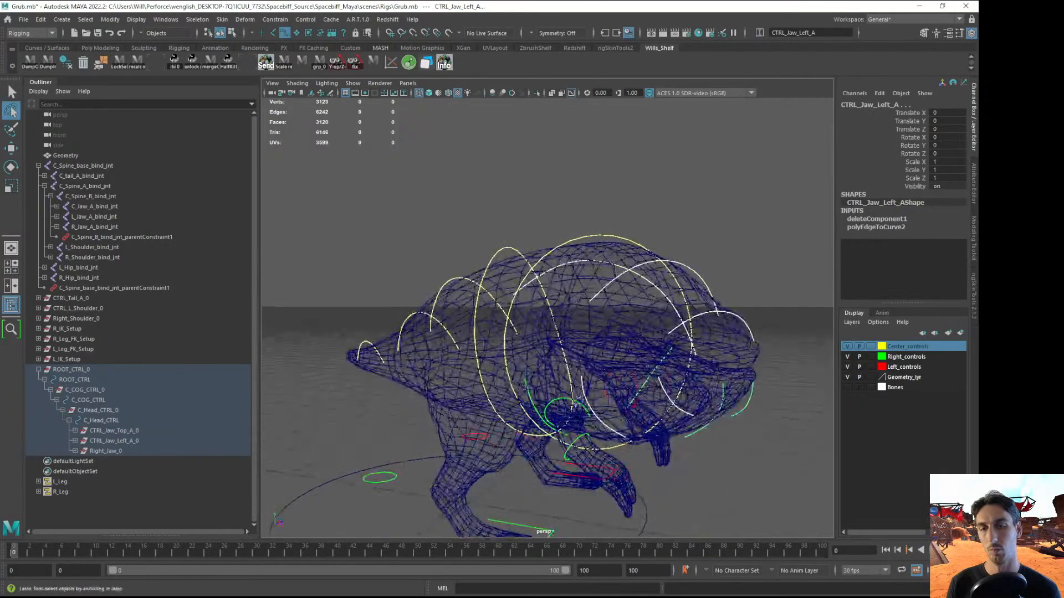
{"action": "key", "text": "e"}
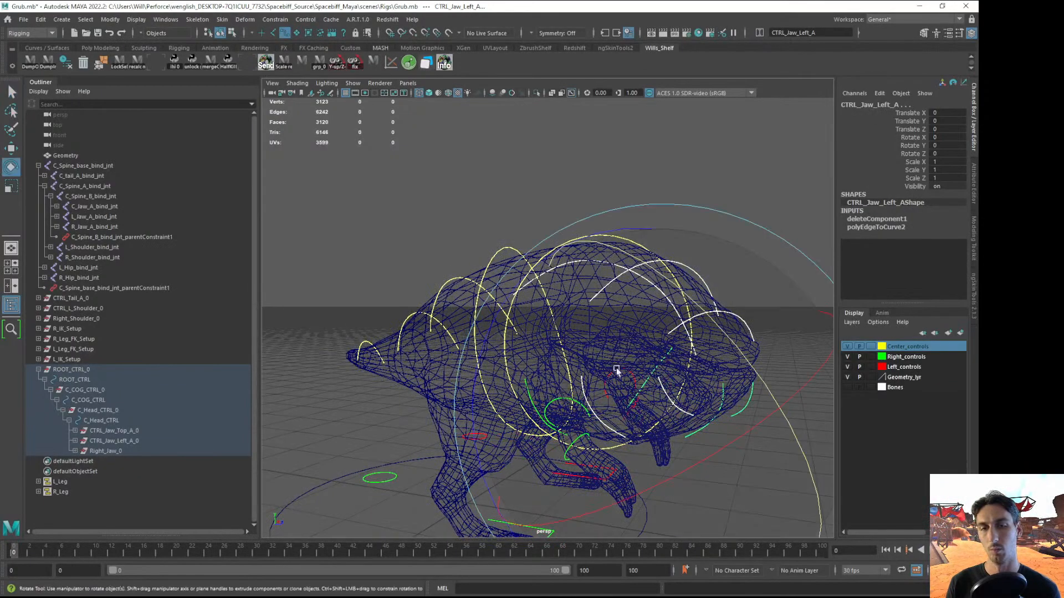
{"action": "mouse_move", "coordinate": [727, 334]}
{"action": "left_mouse_down"}
{"action": "mouse_move", "coordinate": [763, 370]}
{"action": "mouse_move", "coordinate": [553, 365]}
{"action": "mouse_move", "coordinate": [299, 410]}
{"action": "left_mouse_up"}
{"action": "key", "text": "5"}
{"action": "mouse_move", "coordinate": [433, 363]}
{"action": "left_mouse_down", "text": "alt"}
{"action": "mouse_move", "coordinate": [456, 380]}
{"action": "mouse_move", "coordinate": [551, 382]}
{"action": "mouse_move", "coordinate": [506, 374]}
{"action": "left_mouse_up", "text": "alt"}
{"action": "left_click_drag", "start_coordinate": [411, 428], "coordinate": [482, 435], "text": "alt"}
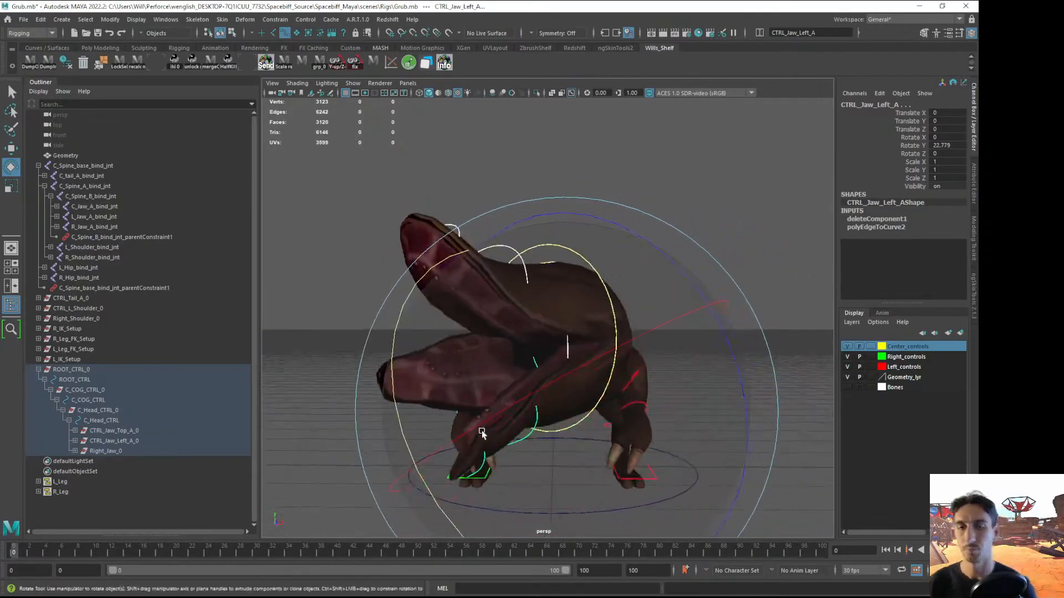
{"action": "key", "text": "ctrl+z"}
{"action": "key", "text": "ctrl+z"}
{"action": "left_click_drag", "start_coordinate": [725, 234], "coordinate": [576, 246], "text": "alt"}
{"action": "key", "text": "ctrl+z"}
{"action": "left_click", "coordinate": [706, 215]}
Rotate C_Head_CTRL to tip the head steeply upward as a test pose
{"action": "left_click", "coordinate": [474, 222]}
{"action": "mouse_move", "coordinate": [502, 225]}
{"action": "left_mouse_down"}
{"action": "mouse_move", "coordinate": [616, 368]}
{"action": "mouse_move", "coordinate": [380, 470]}
{"action": "mouse_move", "coordinate": [536, 351]}
{"action": "mouse_move", "coordinate": [558, 373]}
{"action": "mouse_move", "coordinate": [569, 338]}
{"action": "left_mouse_up"}
{"action": "left_click", "coordinate": [375, 480]}
{"action": "left_click", "coordinate": [541, 355]}
{"action": "key", "text": "w"}
{"action": "left_click", "coordinate": [600, 201]}
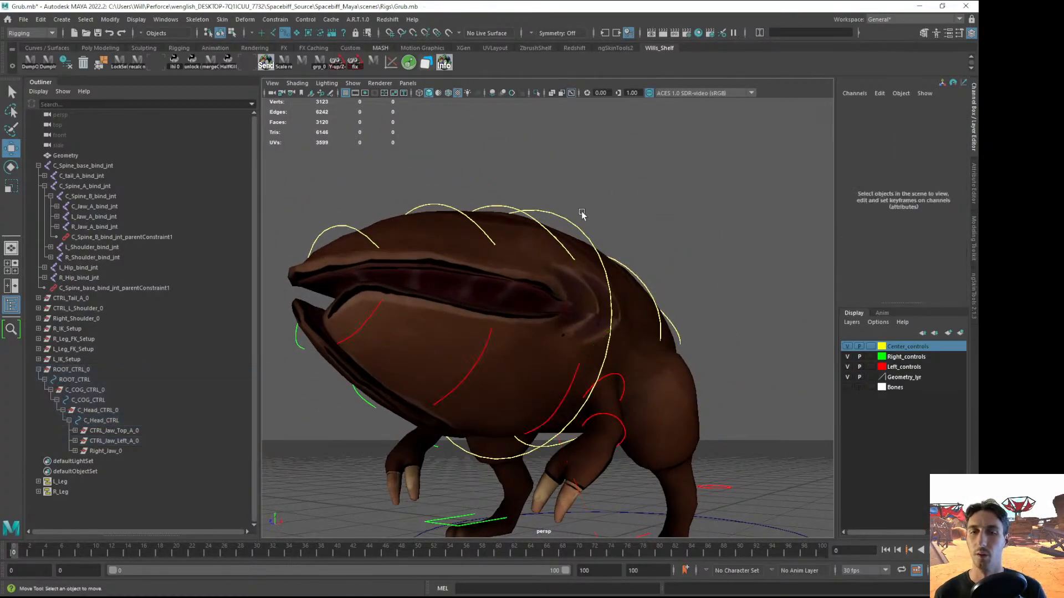
{"action": "left_click", "coordinate": [574, 224]}
{"action": "key", "text": "e"}
{"action": "left_click_drag", "start_coordinate": [509, 357], "coordinate": [683, 206]}
{"action": "left_click", "coordinate": [733, 199]}
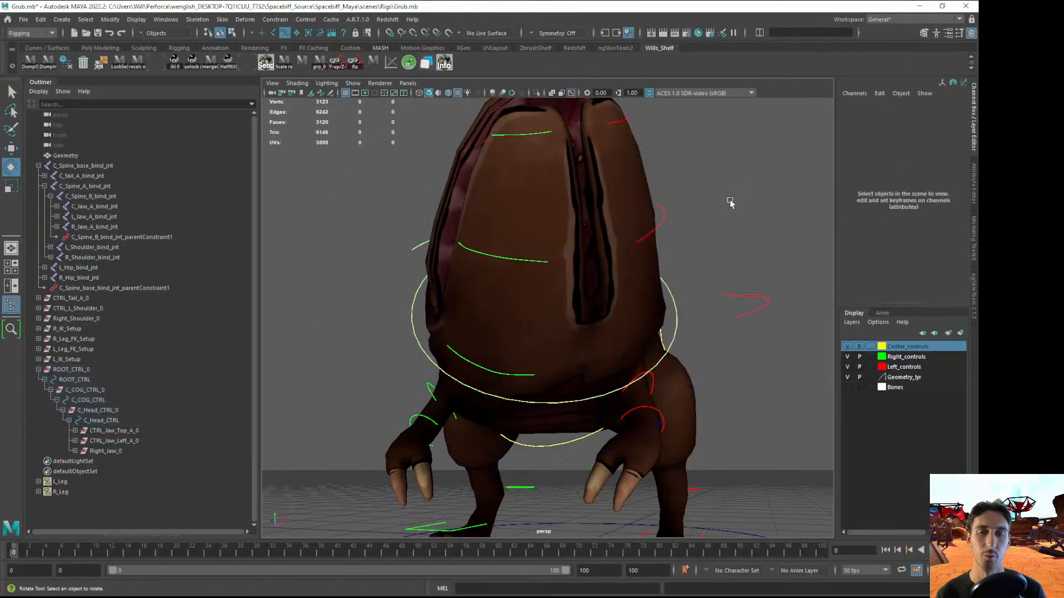
Try rotating CTRL_Jaw_Right_A and CTRL_Jaw_Left_A on the raised head, and undo the rotations
{"action": "left_click", "coordinate": [491, 374]}
{"action": "left_click_drag", "start_coordinate": [454, 335], "coordinate": [421, 478]}
{"action": "key", "text": "ctrl+z"}
{"action": "left_click", "coordinate": [751, 314]}
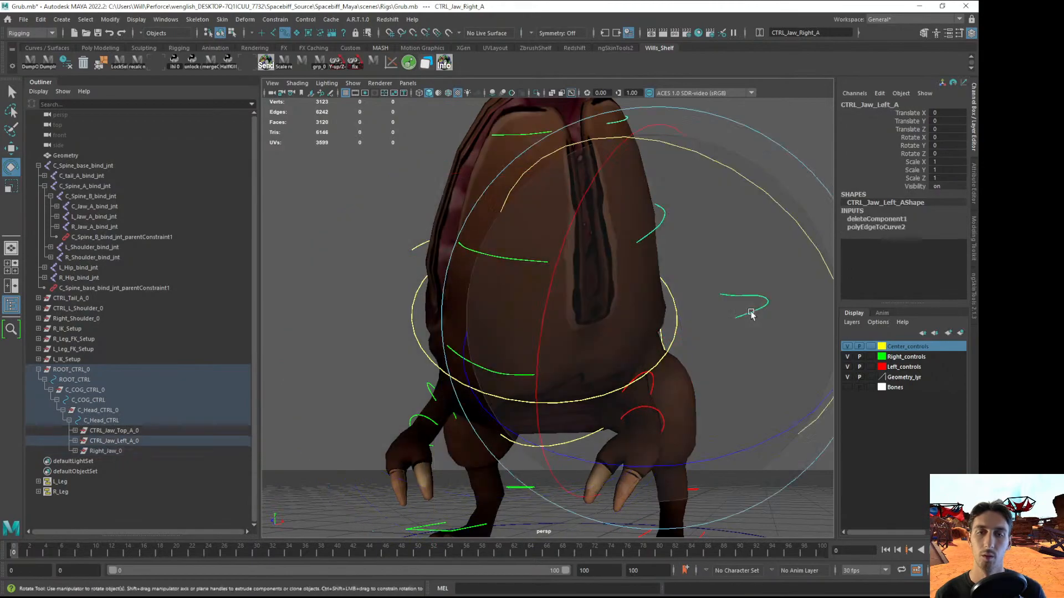
{"action": "left_click_drag", "start_coordinate": [755, 332], "coordinate": [676, 285], "text": "alt"}
{"action": "left_click_drag", "start_coordinate": [659, 246], "coordinate": [722, 300]}
{"action": "left_click_drag", "start_coordinate": [722, 301], "coordinate": [667, 275], "text": "alt"}
{"action": "key", "text": "ctrl+z"}
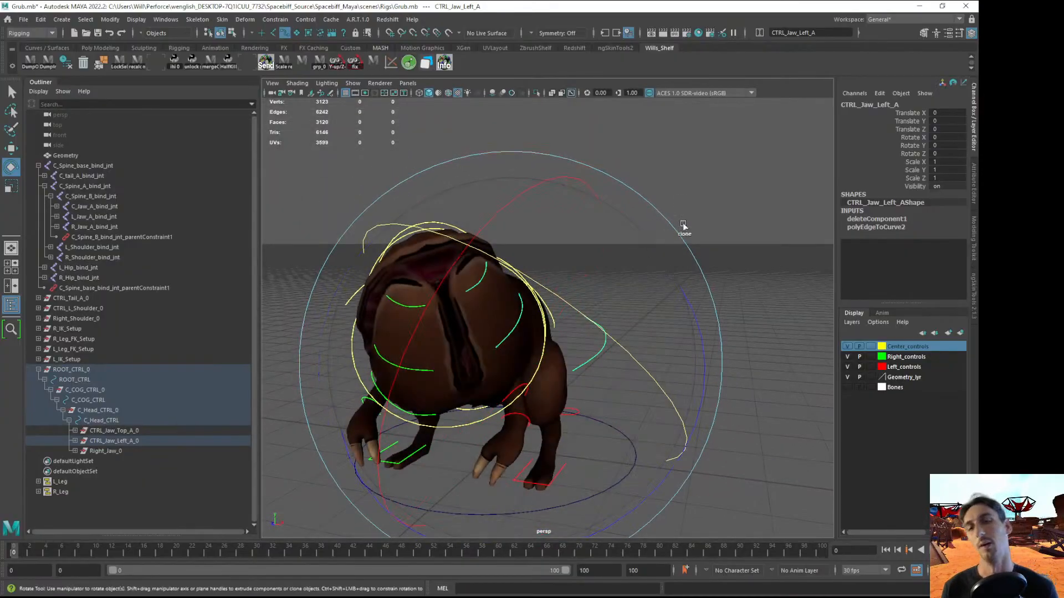
{"action": "left_click", "coordinate": [732, 235]}
Rotate CTRL_Jaw_Left_B, and rotate CTRL_Jaw_Right_A about 21.6° in Y, to test the side jaws
{"action": "middle_click_drag", "start_coordinate": [617, 291], "coordinate": [665, 273], "text": "alt"}
{"action": "left_click", "coordinate": [561, 308]}
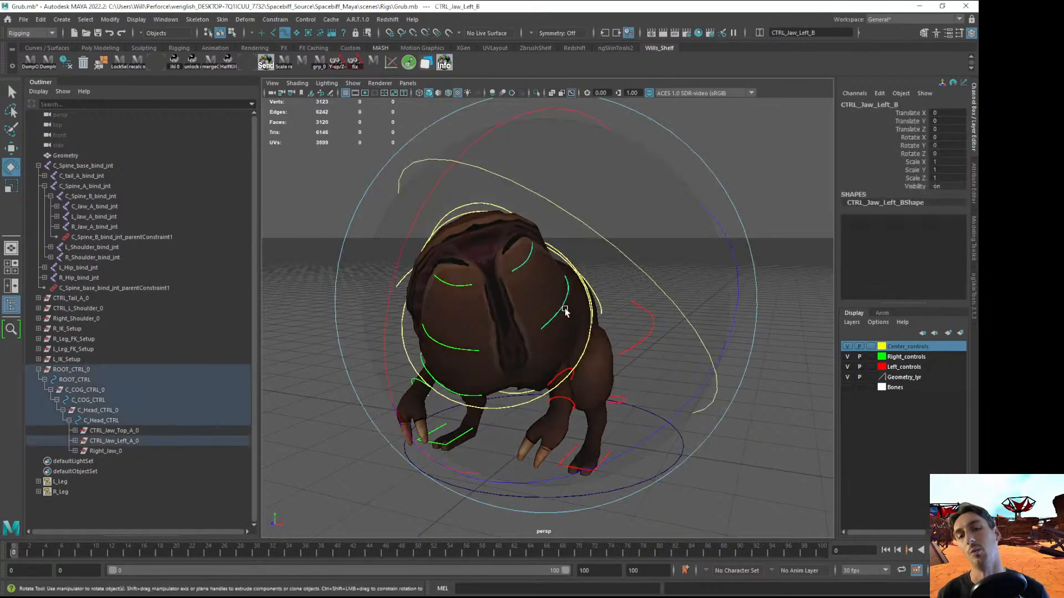
{"action": "left_click_drag", "start_coordinate": [608, 240], "coordinate": [747, 372]}
{"action": "left_click_drag", "start_coordinate": [658, 357], "coordinate": [599, 361], "text": "alt"}
{"action": "left_click", "coordinate": [322, 415]}
{"action": "left_click_drag", "start_coordinate": [418, 330], "coordinate": [438, 315], "text": "alt"}
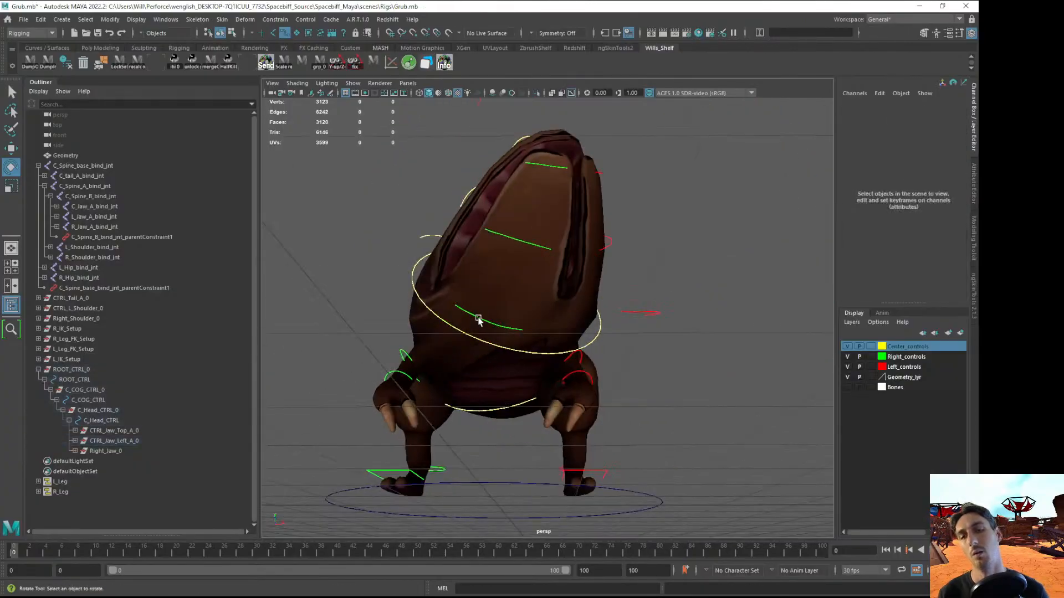
{"action": "left_click", "coordinate": [477, 319]}
{"action": "left_click_drag", "start_coordinate": [521, 289], "coordinate": [502, 350]}
{"action": "left_click_drag", "start_coordinate": [515, 348], "coordinate": [402, 367], "text": "alt"}
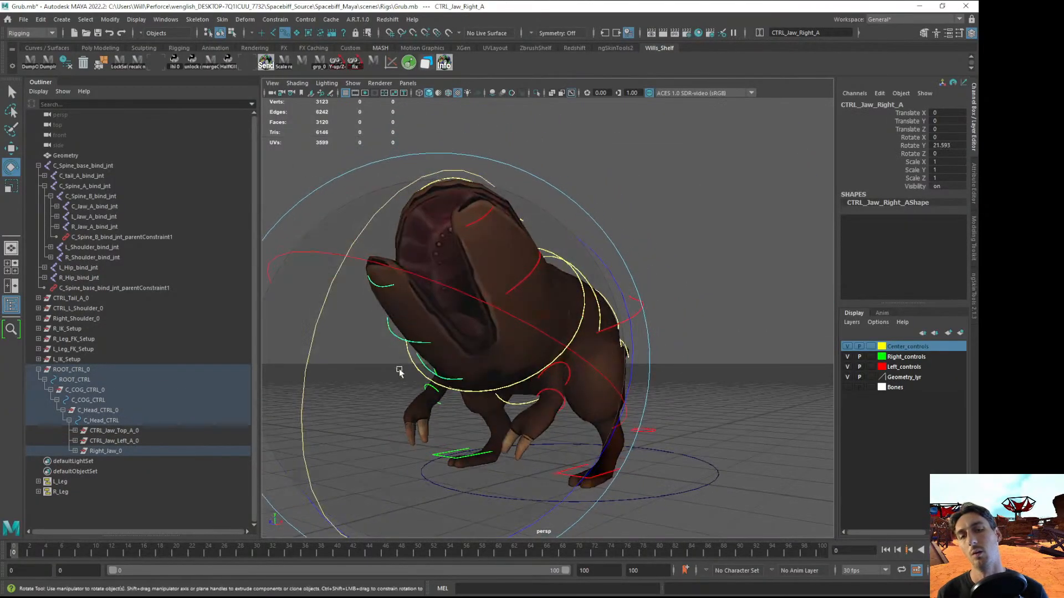
{"action": "left_click", "coordinate": [701, 287]}
Rotate C_Head_CTRL in several directions with the jaws open to test how the jaw controls follow
{"action": "left_click_drag", "start_coordinate": [700, 287], "coordinate": [636, 304], "text": "alt"}
{"action": "left_click", "coordinate": [637, 303]}
{"action": "mouse_move", "coordinate": [710, 238]}
{"action": "left_mouse_down"}
{"action": "mouse_move", "coordinate": [780, 316]}
{"action": "mouse_move", "coordinate": [741, 304]}
{"action": "mouse_move", "coordinate": [689, 318]}
{"action": "mouse_move", "coordinate": [717, 321]}
{"action": "mouse_move", "coordinate": [705, 230]}
{"action": "left_mouse_up"}
{"action": "left_click", "coordinate": [436, 235]}
{"action": "left_click_drag", "start_coordinate": [436, 236], "coordinate": [601, 351], "text": "alt"}
{"action": "left_click", "coordinate": [610, 378]}
{"action": "left_click_drag", "start_coordinate": [481, 206], "coordinate": [403, 324]}
{"action": "left_click_drag", "start_coordinate": [506, 271], "coordinate": [365, 252], "text": "alt"}
{"action": "left_click_drag", "start_coordinate": [471, 265], "coordinate": [419, 248], "text": "alt"}
{"action": "left_click_drag", "start_coordinate": [562, 251], "coordinate": [512, 372]}
{"action": "left_click", "coordinate": [614, 244]}
{"action": "left_click", "coordinate": [561, 248]}
{"action": "right_click_drag", "start_coordinate": [509, 369], "coordinate": [456, 342], "text": "alt"}
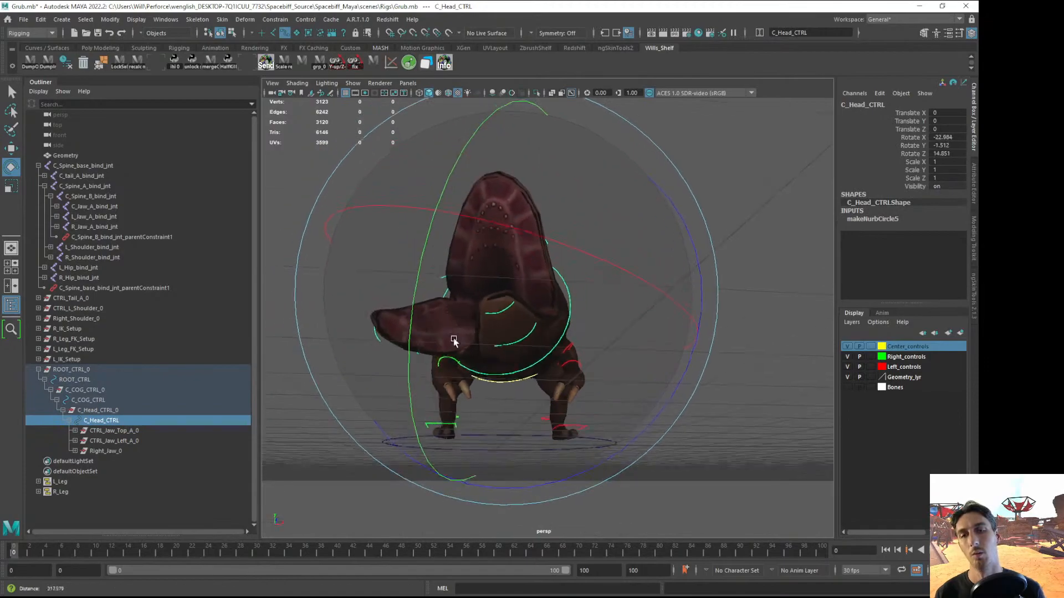
{"action": "left_click_drag", "start_coordinate": [456, 342], "coordinate": [332, 413], "text": "alt"}
{"action": "left_click_drag", "start_coordinate": [401, 179], "coordinate": [557, 144]}
{"action": "left_click", "coordinate": [682, 175]}
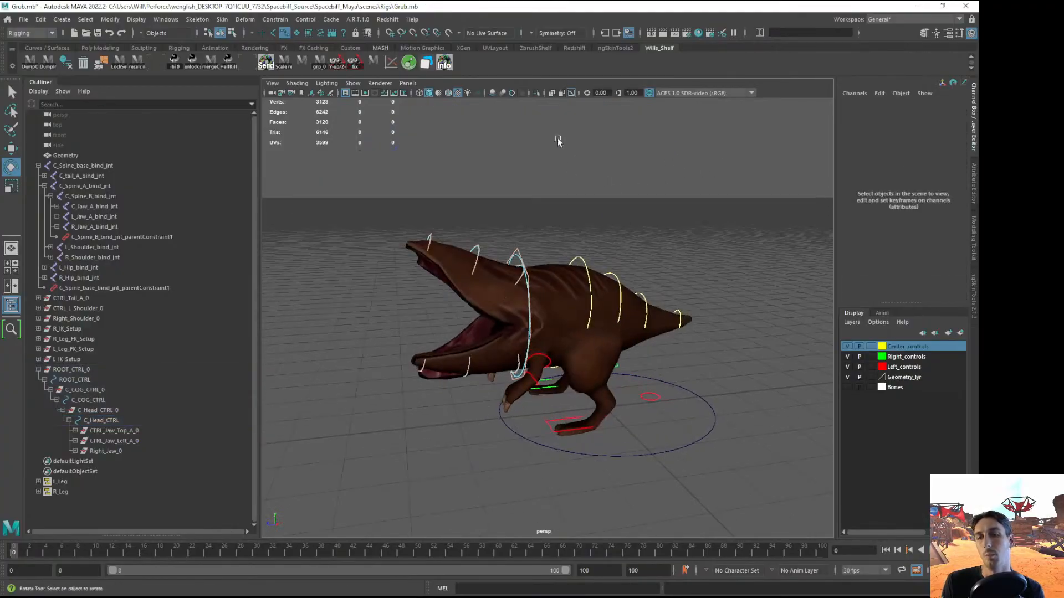
Reset the test rotations of C_Head_CTRL and the jaw controls to 0
{"action": "key", "text": "q"}
{"action": "key", "text": "F8"}
{"action": "key", "text": "F8"}
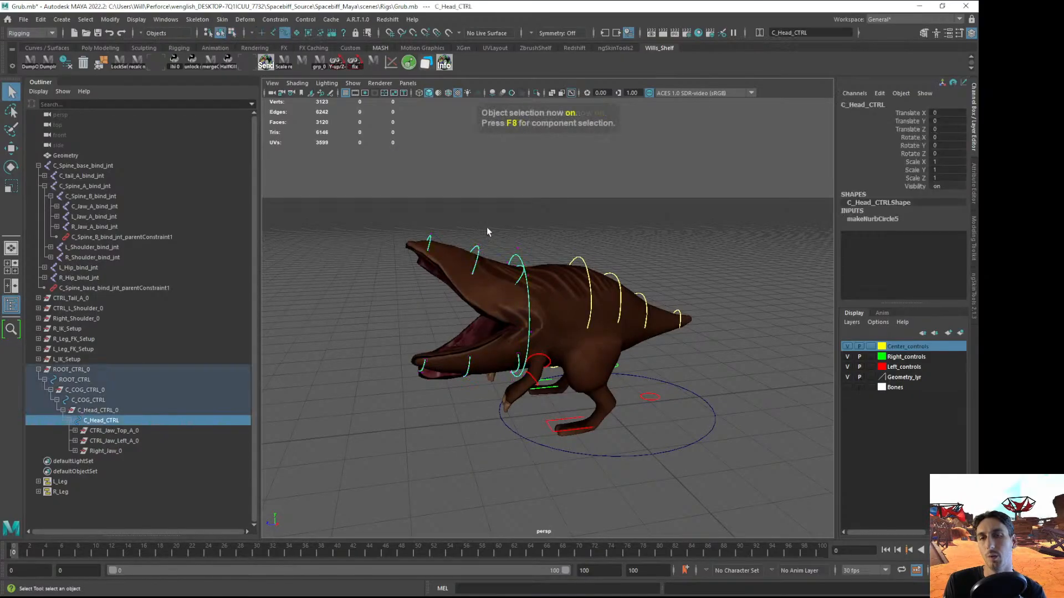
{"action": "left_click", "coordinate": [487, 227]}
{"action": "left_click_drag", "start_coordinate": [487, 226], "coordinate": [490, 232], "text": "alt"}
{"action": "right_click_drag", "start_coordinate": [489, 232], "coordinate": [497, 244], "text": "alt"}
{"action": "left_click_drag", "start_coordinate": [497, 244], "coordinate": [629, 371], "text": "alt"}
{"action": "key", "text": "alt+r"}
{"action": "left_click", "coordinate": [631, 291]}
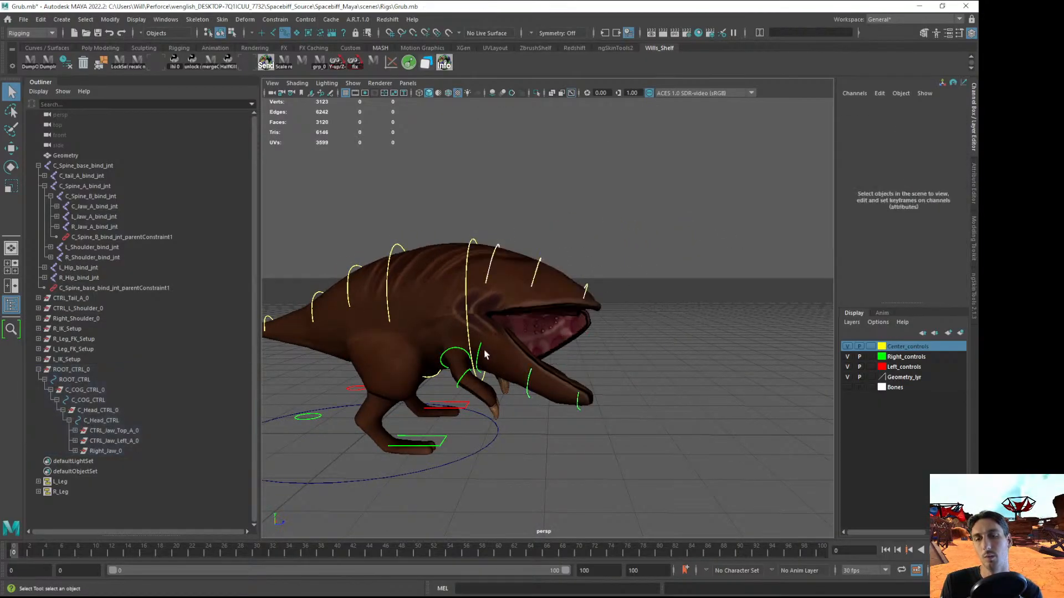
{"action": "left_click", "coordinate": [478, 353]}
{"action": "key", "text": "alt+r"}
{"action": "left_click", "coordinate": [625, 320]}
{"action": "left_click_drag", "start_coordinate": [625, 320], "coordinate": [543, 212], "text": "alt"}
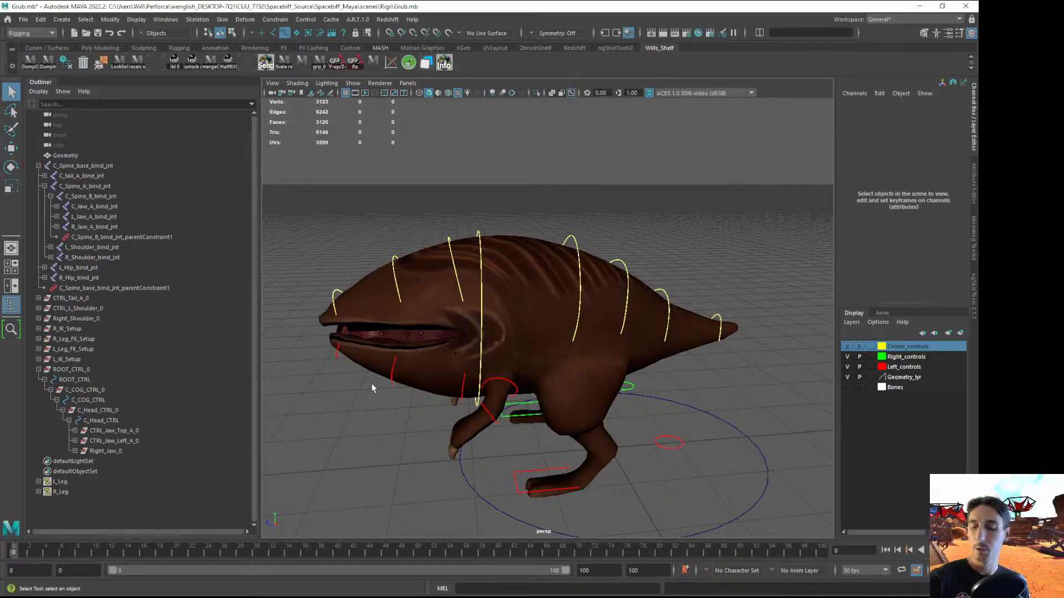
Examine the body, tail, shoulder and leg controls from several sides
{"action": "left_click", "coordinate": [462, 389]}
{"action": "left_click_drag", "start_coordinate": [462, 389], "coordinate": [459, 418], "text": "alt"}
{"action": "left_click", "coordinate": [421, 481]}
{"action": "left_click_drag", "start_coordinate": [420, 481], "coordinate": [530, 268], "text": "alt"}
{"action": "left_click", "coordinate": [450, 238]}
{"action": "left_click_drag", "start_coordinate": [449, 238], "coordinate": [591, 199], "text": "alt"}
{"action": "left_click", "coordinate": [537, 271]}
{"action": "left_click", "coordinate": [541, 271]}
{"action": "left_click", "coordinate": [578, 209]}
{"action": "right_click_drag", "start_coordinate": [533, 315], "coordinate": [564, 355], "text": "alt"}
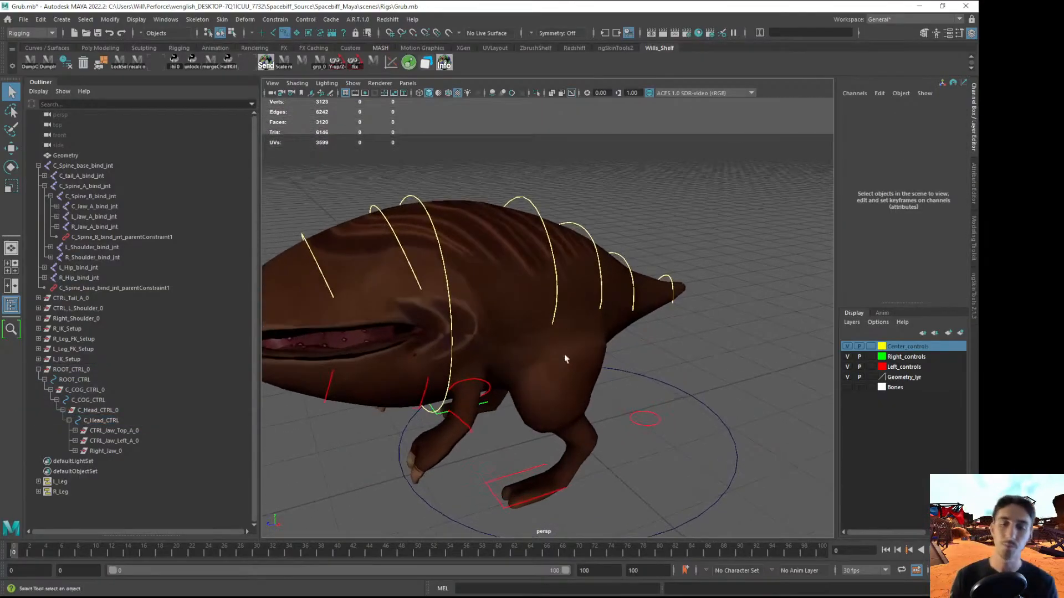
Rotate CTRL_L_Shoulder to test the front arm, then undo the rotation and deselect it
{"action": "left_click", "coordinate": [488, 385]}
{"action": "key", "text": "e"}
{"action": "left_click_drag", "start_coordinate": [475, 425], "coordinate": [520, 415]}
{"action": "key", "text": "ctrl+z"}
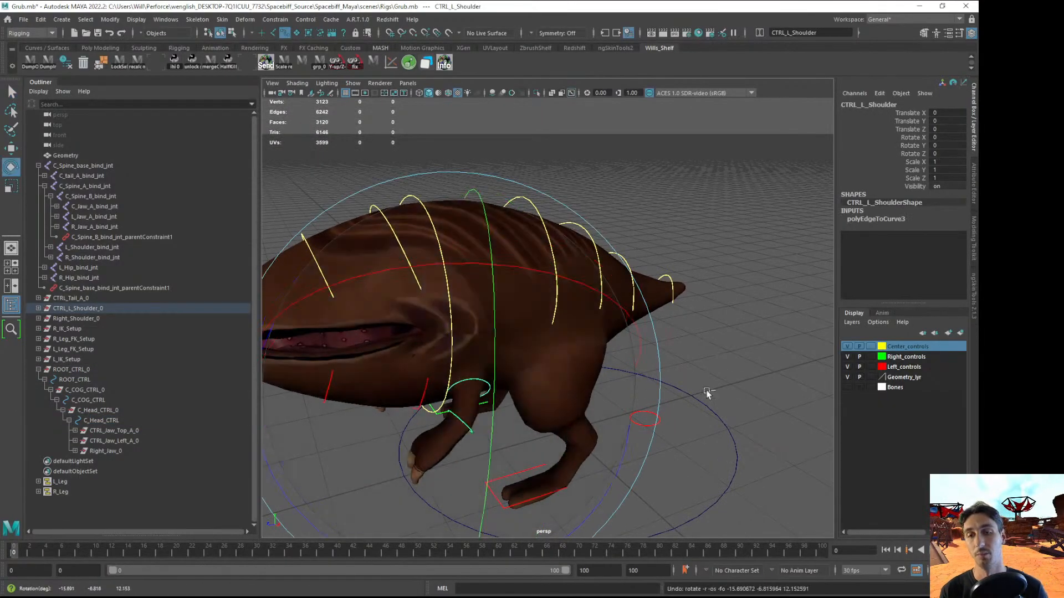
{"action": "left_click", "coordinate": [748, 394]}
Rotate C_COG_CTRL to test which body controls follow, and undo the rotations
{"action": "left_click_drag", "start_coordinate": [748, 394], "coordinate": [662, 378], "text": "alt"}
{"action": "left_click", "coordinate": [543, 209]}
{"action": "left_click_drag", "start_coordinate": [543, 209], "coordinate": [589, 181]}
{"action": "left_click_drag", "start_coordinate": [613, 242], "coordinate": [649, 260], "text": "alt"}
{"action": "left_click_drag", "start_coordinate": [560, 243], "coordinate": [641, 195]}
{"action": "key", "text": "ctrl+z"}
{"action": "left_click", "coordinate": [789, 214]}
{"action": "left_click", "coordinate": [537, 209]}
{"action": "key", "text": "ctrl+z"}
{"action": "left_click", "coordinate": [750, 187]}
{"action": "left_click_drag", "start_coordinate": [750, 187], "coordinate": [626, 237], "text": "alt"}
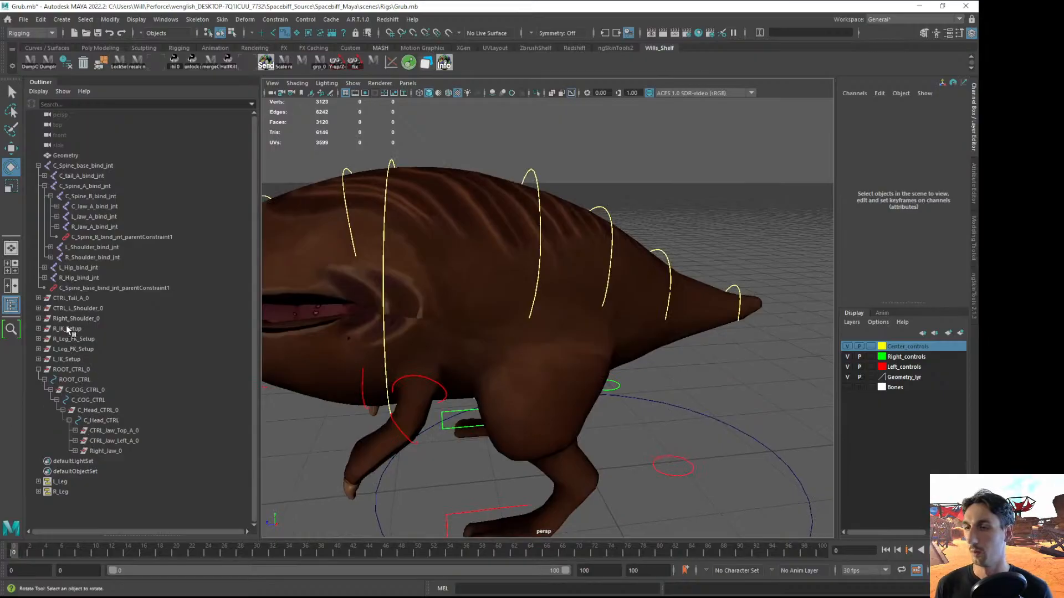
Parent CTRL_Tail_A_0 under C_COG_CTRL
{"action": "left_click", "coordinate": [80, 298]}
{"action": "left_click_drag", "start_coordinate": [98, 338], "coordinate": [101, 401]}
{"action": "left_click", "coordinate": [685, 211]}
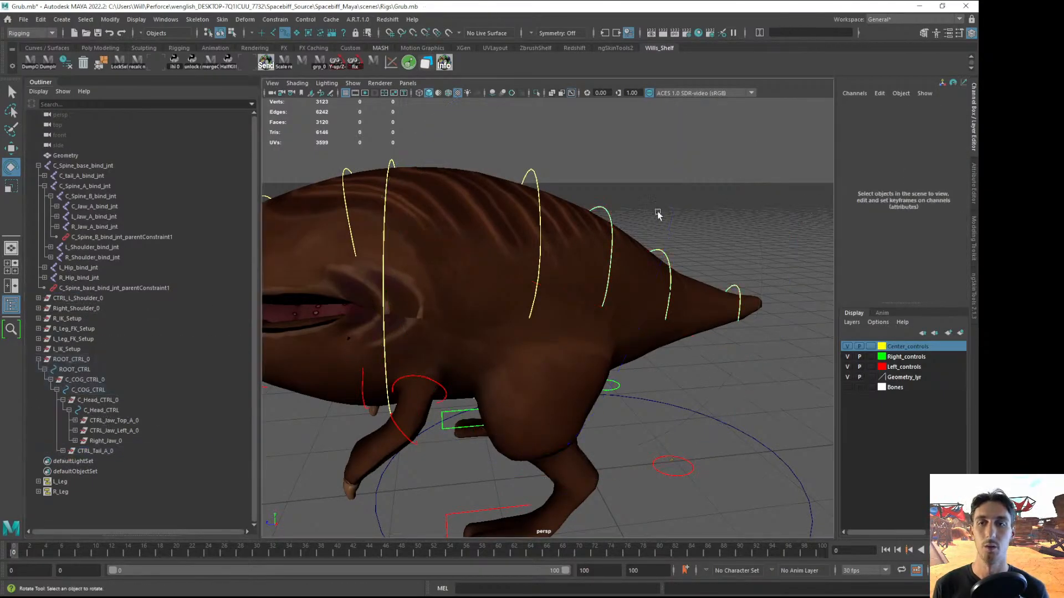
Rotate C_COG_CTRL to test that the newly parented tail controls follow, and undo
{"action": "left_click", "coordinate": [533, 176]}
{"action": "left_click_drag", "start_coordinate": [471, 176], "coordinate": [520, 158]}
{"action": "right_click_drag", "start_coordinate": [521, 158], "coordinate": [464, 167], "text": "alt"}
{"action": "left_click_drag", "start_coordinate": [464, 167], "coordinate": [616, 212]}
{"action": "key", "text": "ctrl+z"}
{"action": "left_click", "coordinate": [771, 236]}
{"action": "left_click_drag", "start_coordinate": [631, 293], "coordinate": [659, 299], "text": "alt"}
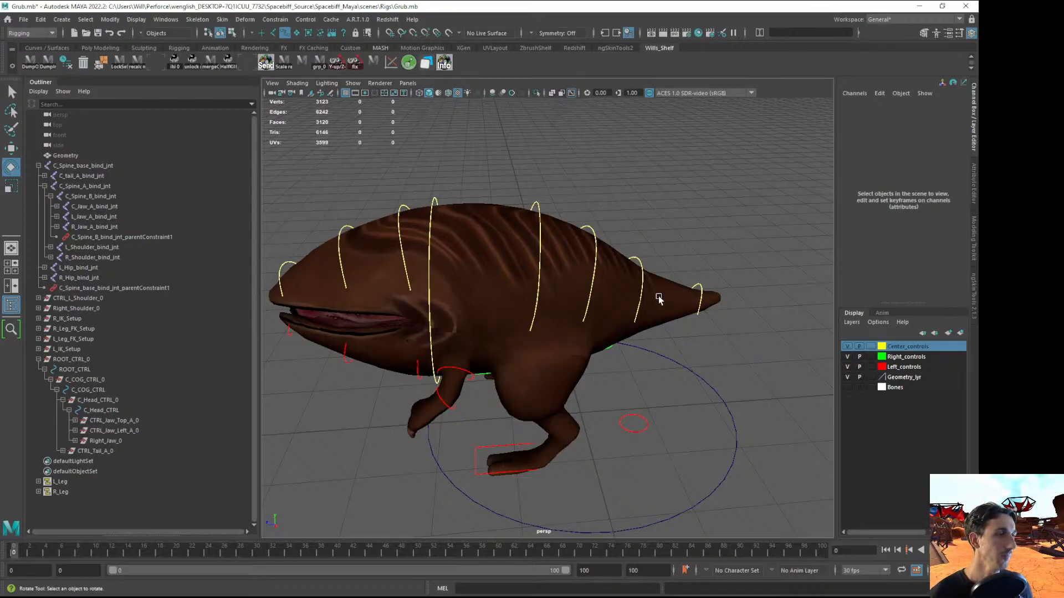
Rotate C_Head_CTRL to recheck the head's motion, and undo the rotation
{"action": "left_click_drag", "start_coordinate": [484, 363], "coordinate": [494, 337], "text": "alt"}
{"action": "right_click_drag", "start_coordinate": [494, 337], "coordinate": [520, 363], "text": "alt"}
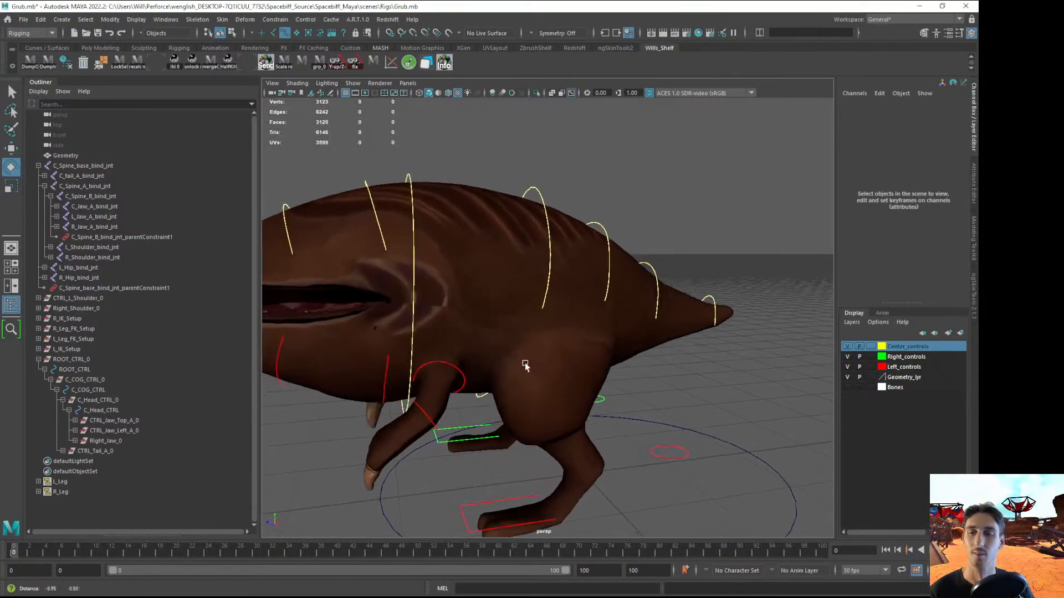
{"action": "left_click_drag", "start_coordinate": [521, 363], "coordinate": [506, 285], "text": "alt"}
{"action": "left_click", "coordinate": [435, 192]}
{"action": "left_click_drag", "start_coordinate": [438, 208], "coordinate": [488, 206], "text": "alt"}
{"action": "left_click_drag", "start_coordinate": [482, 216], "coordinate": [523, 256]}
{"action": "left_click_drag", "start_coordinate": [524, 256], "coordinate": [582, 242], "text": "alt"}
{"action": "right_click_drag", "start_coordinate": [582, 243], "coordinate": [520, 216], "text": "alt"}
{"action": "key", "text": "ctrl+z"}
{"action": "left_click_drag", "start_coordinate": [569, 230], "coordinate": [456, 239], "text": "alt"}
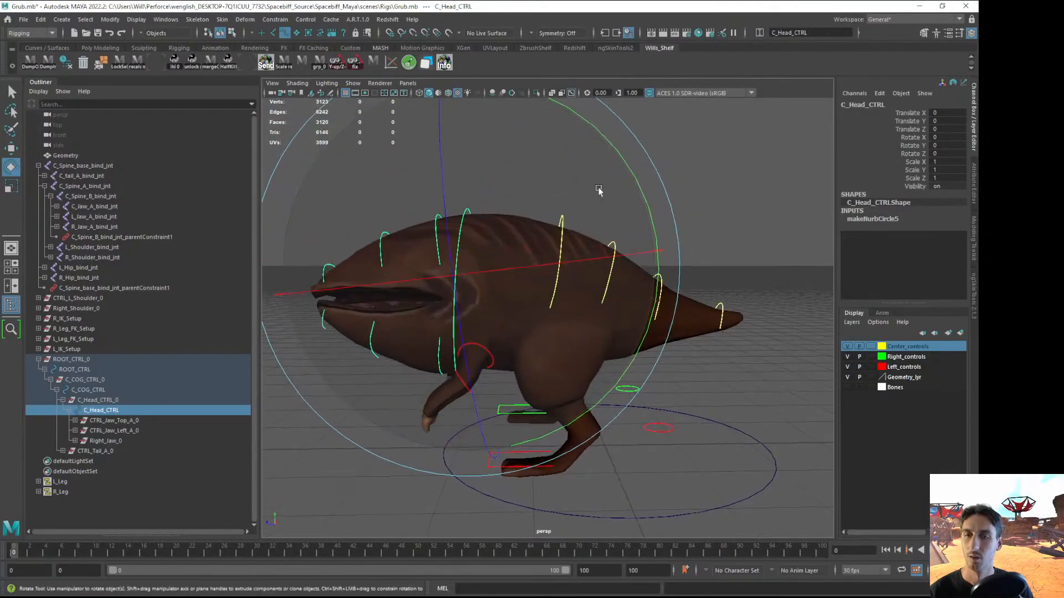
Rotate and move C_COG_CTRL to test the body's motion, and undo both changes
{"action": "left_click", "coordinate": [676, 166]}
{"action": "left_click", "coordinate": [563, 216]}
{"action": "mouse_move", "coordinate": [549, 220]}
{"action": "left_mouse_down"}
{"action": "mouse_move", "coordinate": [485, 234]}
{"action": "mouse_move", "coordinate": [632, 229]}
{"action": "mouse_move", "coordinate": [567, 223]}
{"action": "left_mouse_up"}
{"action": "key", "text": "w"}
{"action": "left_click_drag", "start_coordinate": [558, 310], "coordinate": [550, 277]}
{"action": "key", "text": "ctrl+z"}
{"action": "key", "text": "ctrl+z"}
{"action": "left_click", "coordinate": [698, 250]}
{"action": "left_click_drag", "start_coordinate": [696, 249], "coordinate": [588, 324], "text": "alt"}
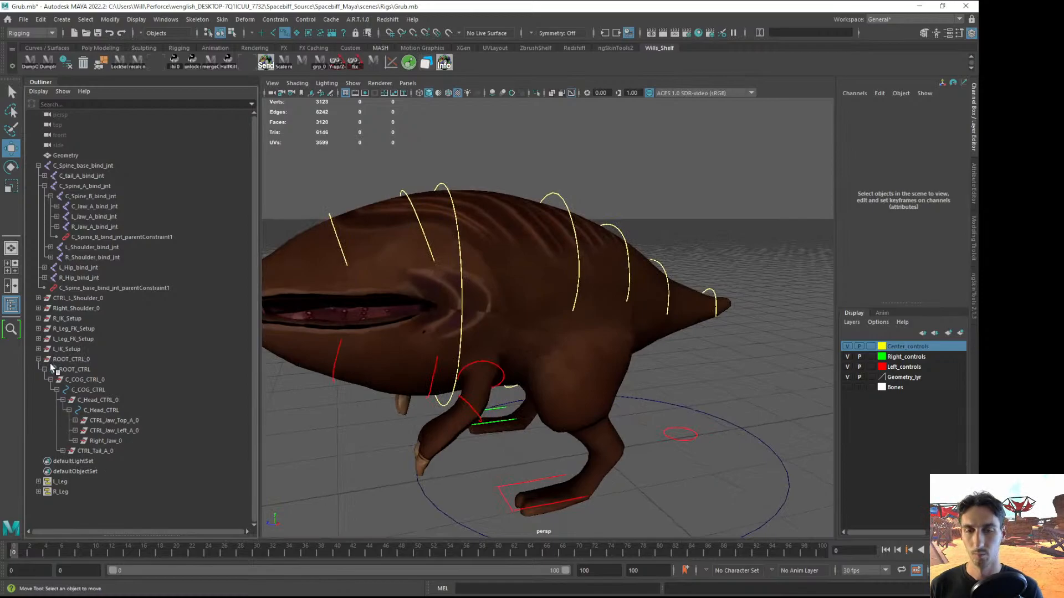
Show the Bones layer, move C_COG_CTRL to check how the leg joints follow, and undo the moves
{"action": "left_click", "coordinate": [564, 196]}
{"action": "mouse_move", "coordinate": [547, 308]}
{"action": "left_mouse_down"}
{"action": "mouse_move", "coordinate": [582, 346]}
{"action": "mouse_move", "coordinate": [527, 410]}
{"action": "mouse_move", "coordinate": [533, 317]}
{"action": "left_mouse_up"}
{"action": "key", "text": "ctrl+z"}
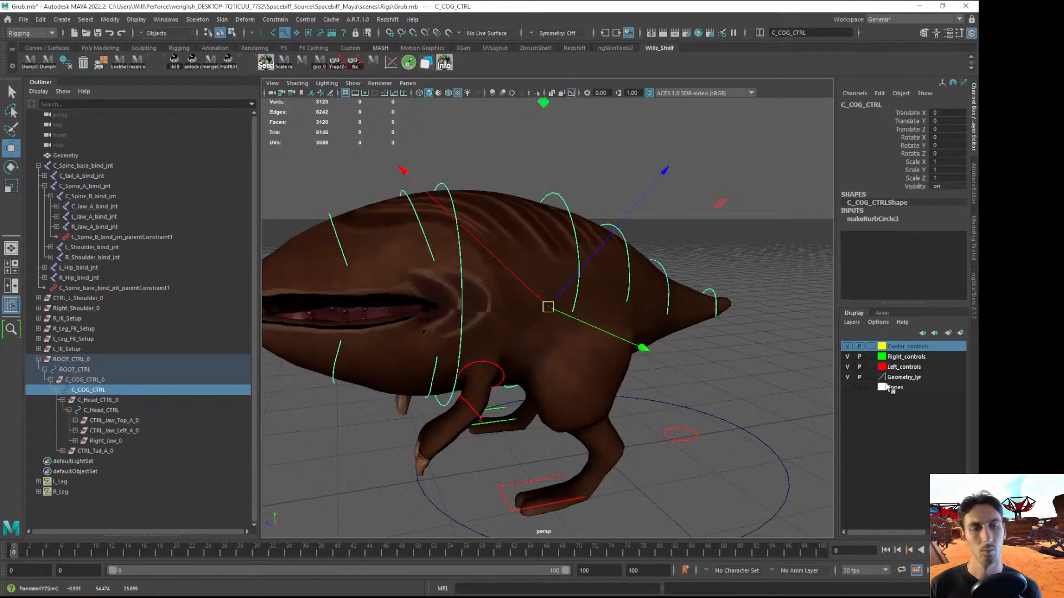
{"action": "left_click", "coordinate": [848, 387]}
{"action": "left_click_drag", "start_coordinate": [555, 320], "coordinate": [591, 345]}
{"action": "key", "text": "ctrl+z"}
{"action": "left_click", "coordinate": [758, 256]}
{"action": "left_click_drag", "start_coordinate": [681, 284], "coordinate": [697, 290], "text": "alt"}
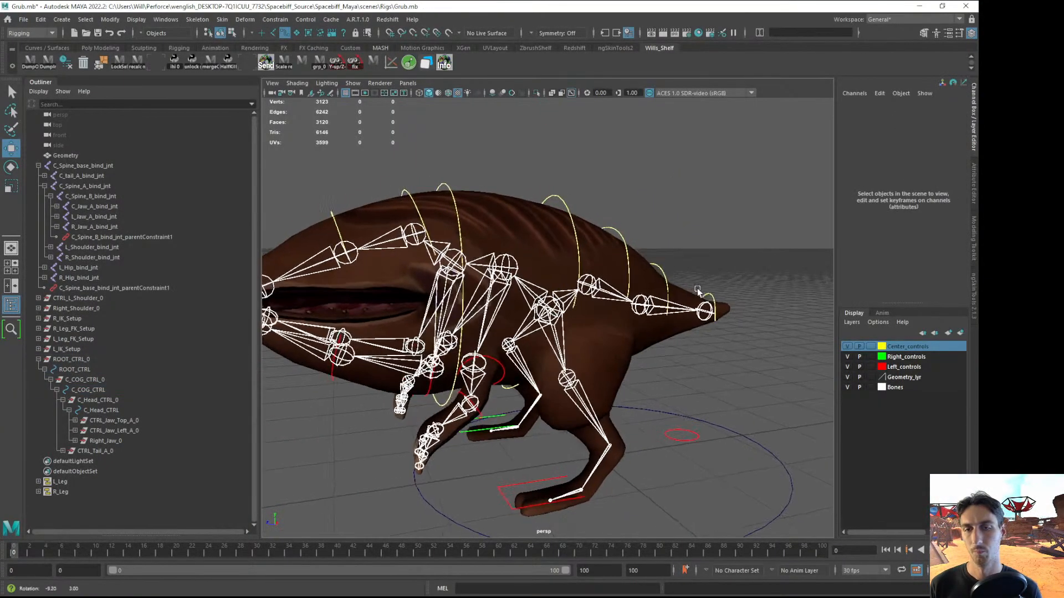
Group L_Leg_FK_Setup and L_IK_Setup together and rename the group L_Leg_Setup
{"action": "left_click", "coordinate": [74, 330]}
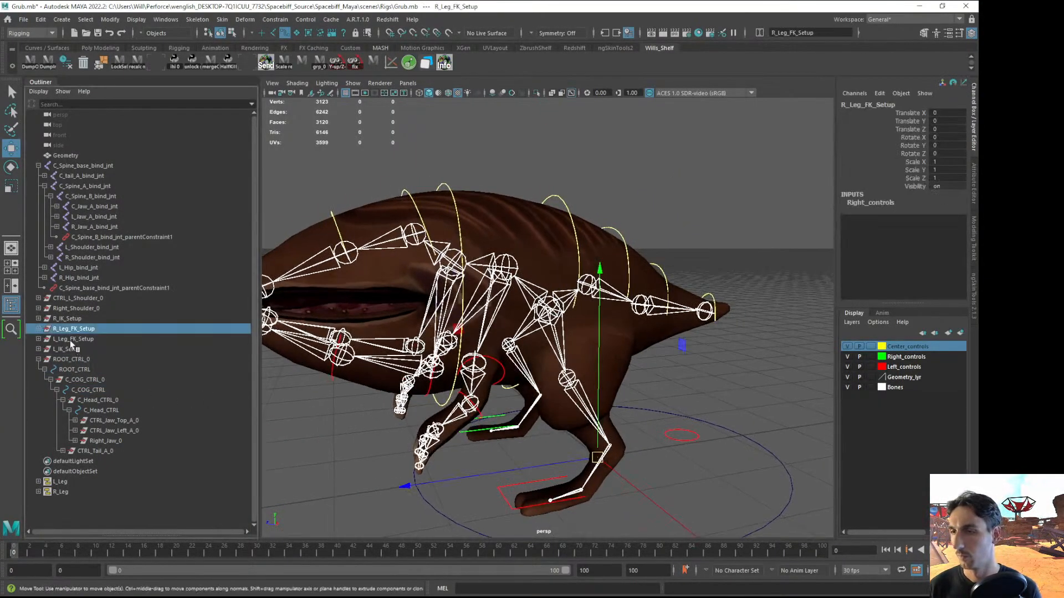
{"action": "left_click", "coordinate": [70, 340]}
{"action": "left_click", "coordinate": [69, 349]}
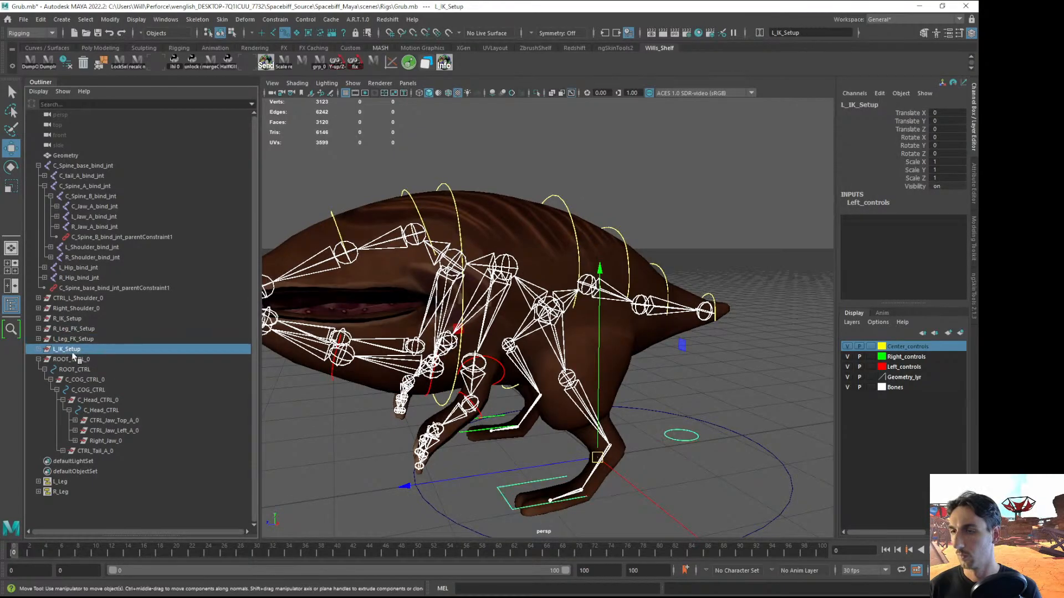
{"action": "left_click", "coordinate": [77, 339], "text": "ctrl"}
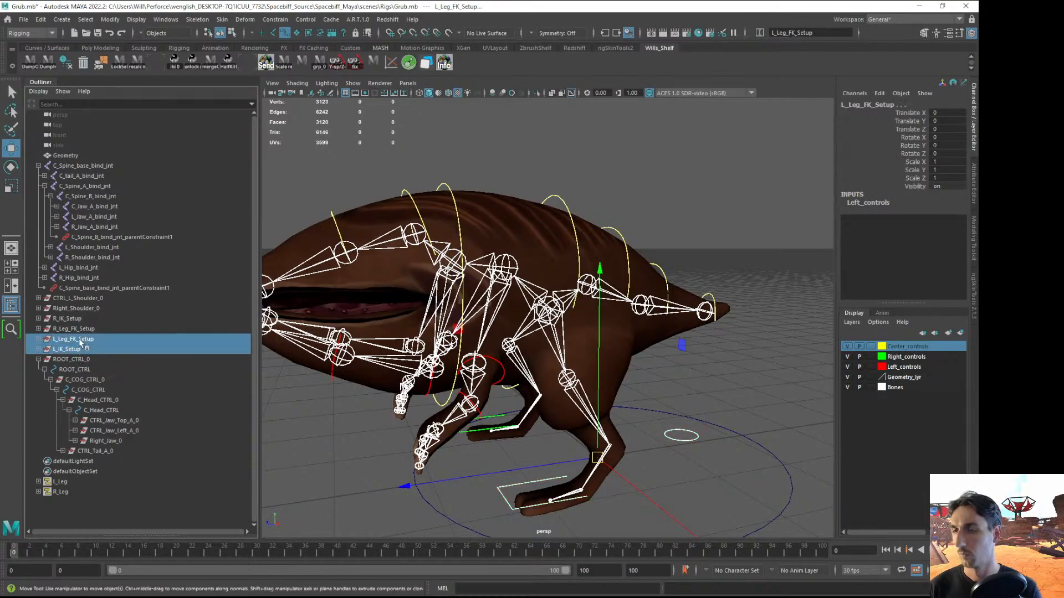
{"action": "key", "text": "ctrl+g"}
{"action": "double_click", "coordinate": [62, 442]}
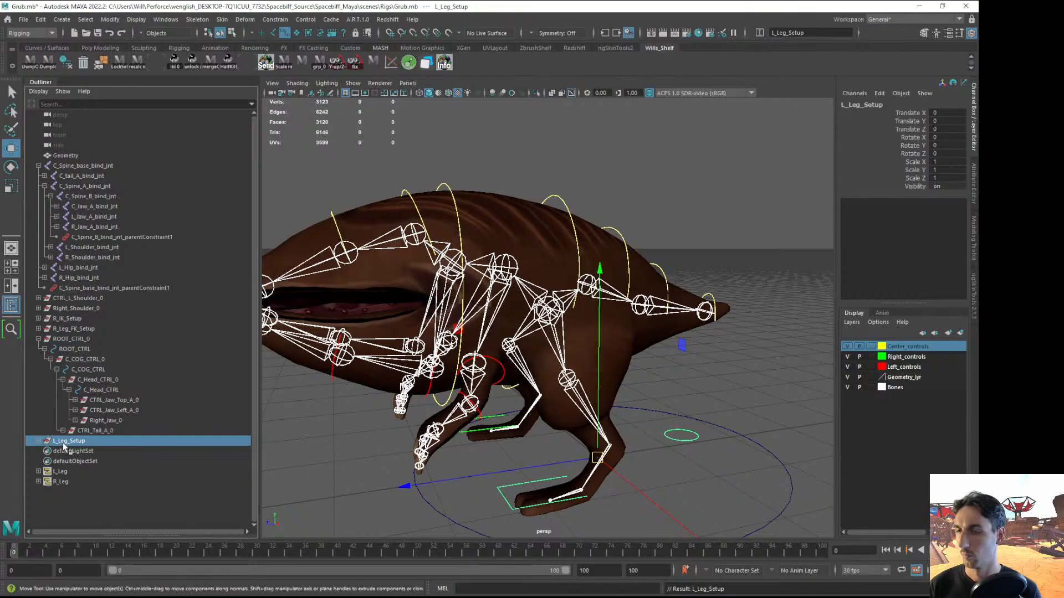
Undo the renaming and grouping of L_Leg_FK_Setup and L_IK_Setup
{"action": "key", "text": "ctrl+z"}
{"action": "key", "text": "ctrl+z"}
{"action": "key", "text": "ctrl+z"}
{"action": "left_click", "coordinate": [99, 500]}
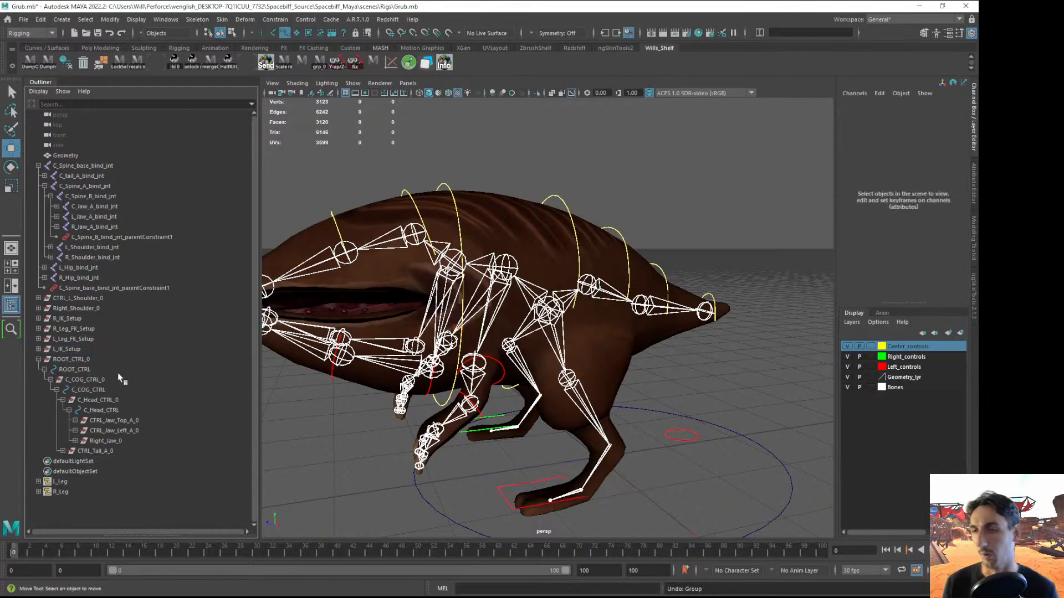
{"action": "left_click_drag", "start_coordinate": [483, 390], "coordinate": [466, 407], "text": "alt"}
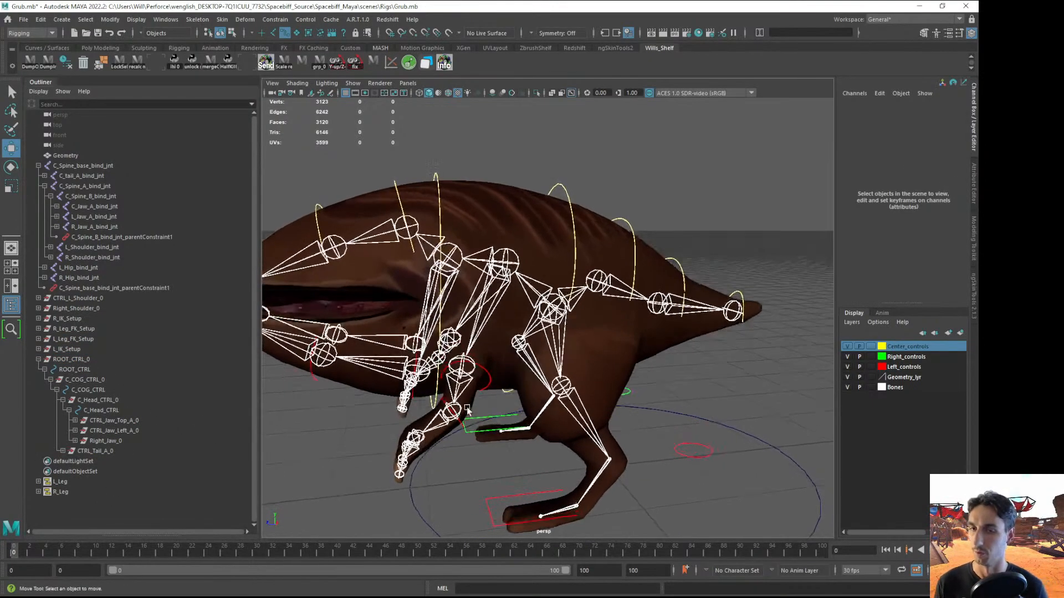
Select CTRL_L_Foot_IK and its parent CTRL_L_Foot_IK_0 to examine where the left foot control sits in the hierarchy
{"action": "left_click", "coordinate": [492, 517]}
{"action": "key", "text": "f"}
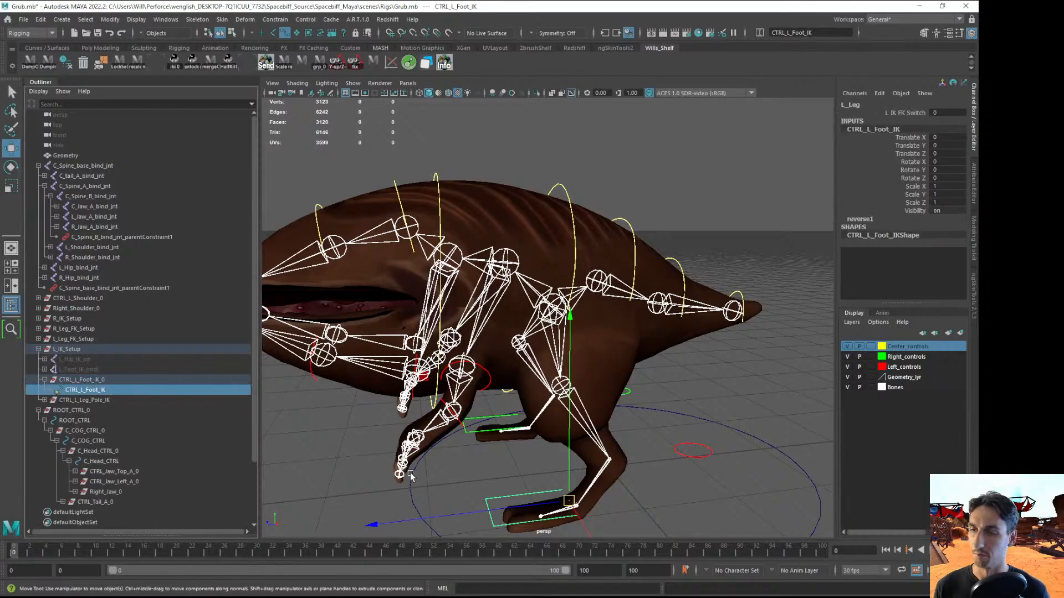
{"action": "left_click_drag", "start_coordinate": [411, 476], "coordinate": [422, 434], "text": "alt"}
{"action": "left_click", "coordinate": [82, 380]}
{"action": "left_click", "coordinate": [83, 392]}
{"action": "left_click_drag", "start_coordinate": [418, 430], "coordinate": [426, 414], "text": "alt"}
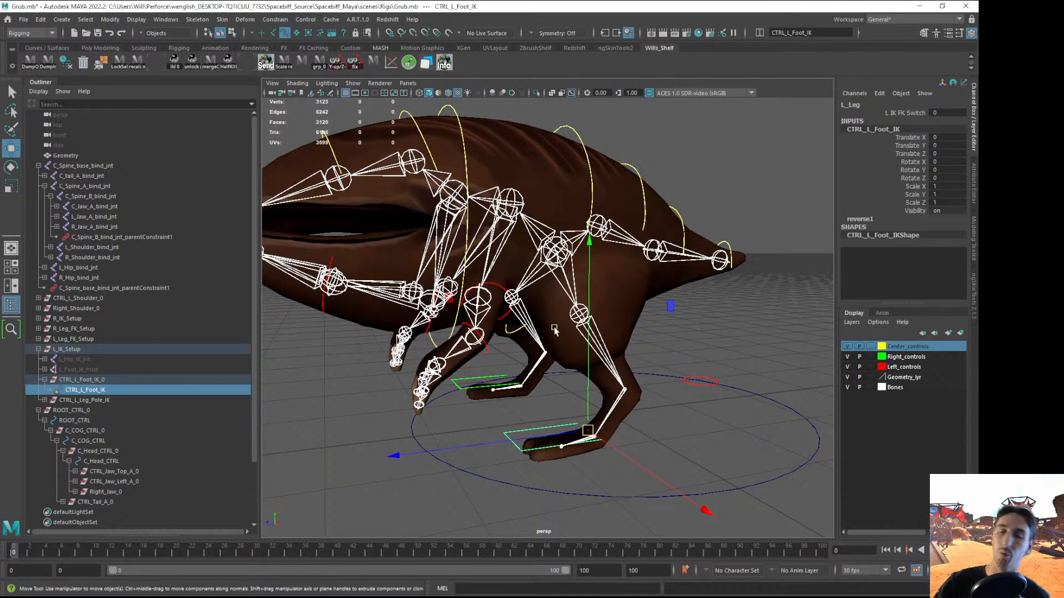
{"action": "left_click", "coordinate": [76, 381]}
{"action": "left_click", "coordinate": [45, 380]}
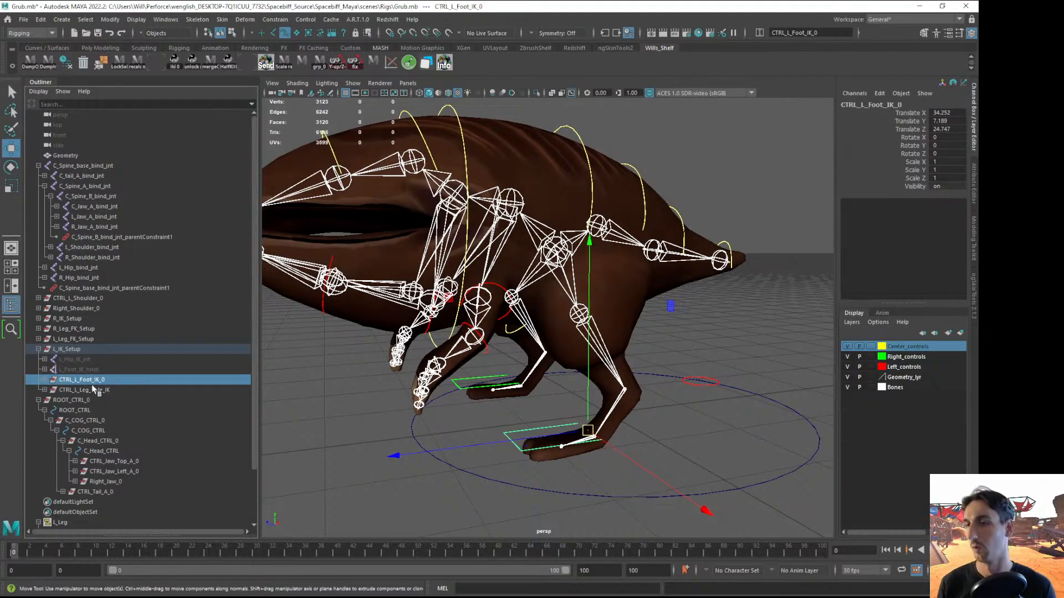
Group ROOT_CTRL_0 and rename the new group Controls
{"action": "left_click", "coordinate": [75, 400]}
{"action": "left_click", "coordinate": [38, 400]}
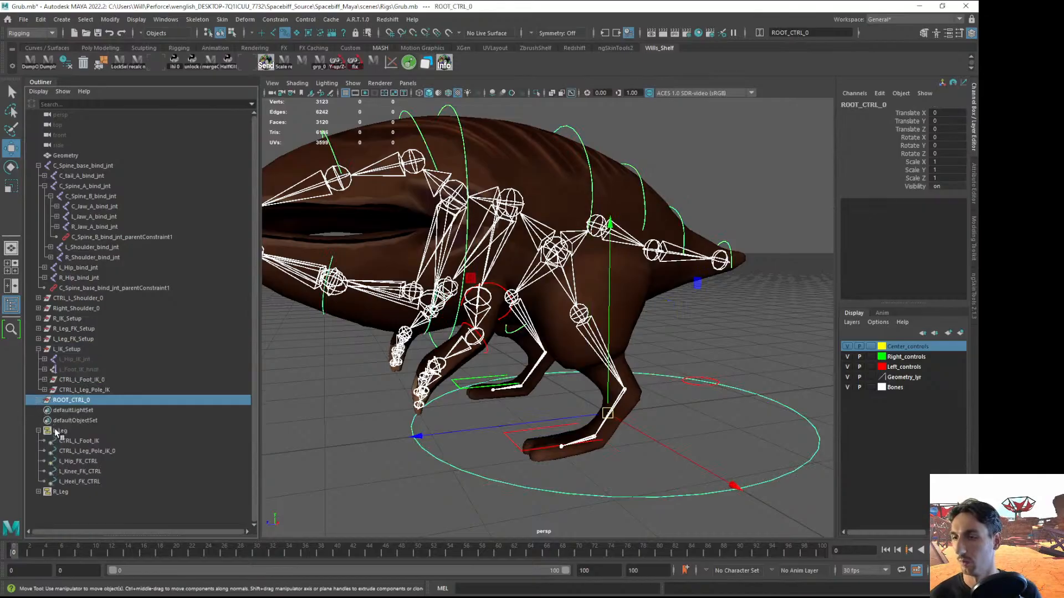
{"action": "key", "text": "ctrl+g"}
{"action": "left_click", "coordinate": [38, 401]}
{"action": "double_click", "coordinate": [63, 402]}
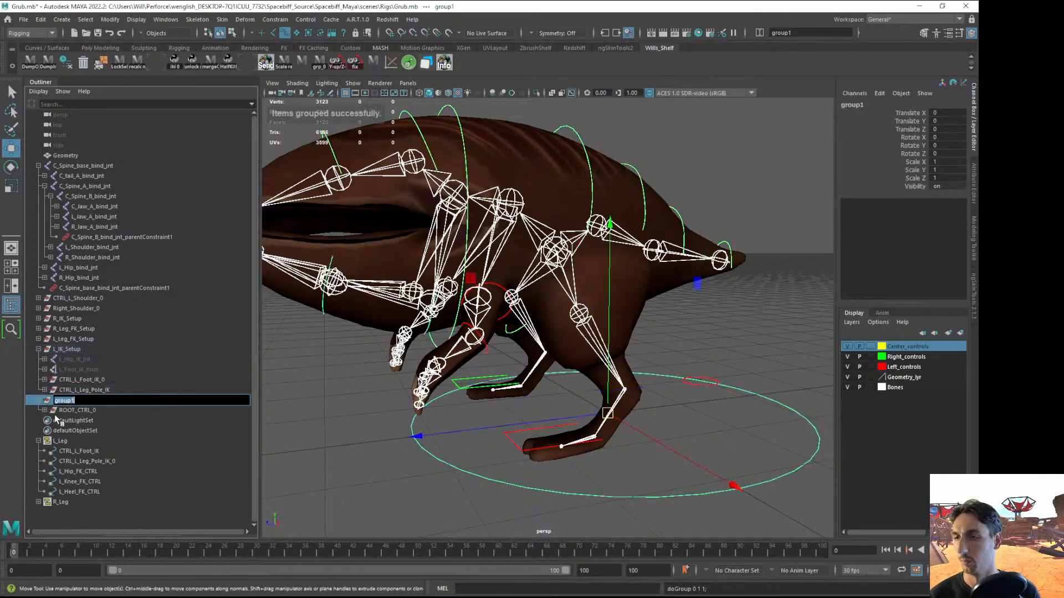
{"action": "type", "text": "Controls"}
{"action": "key", "text": "Return"}
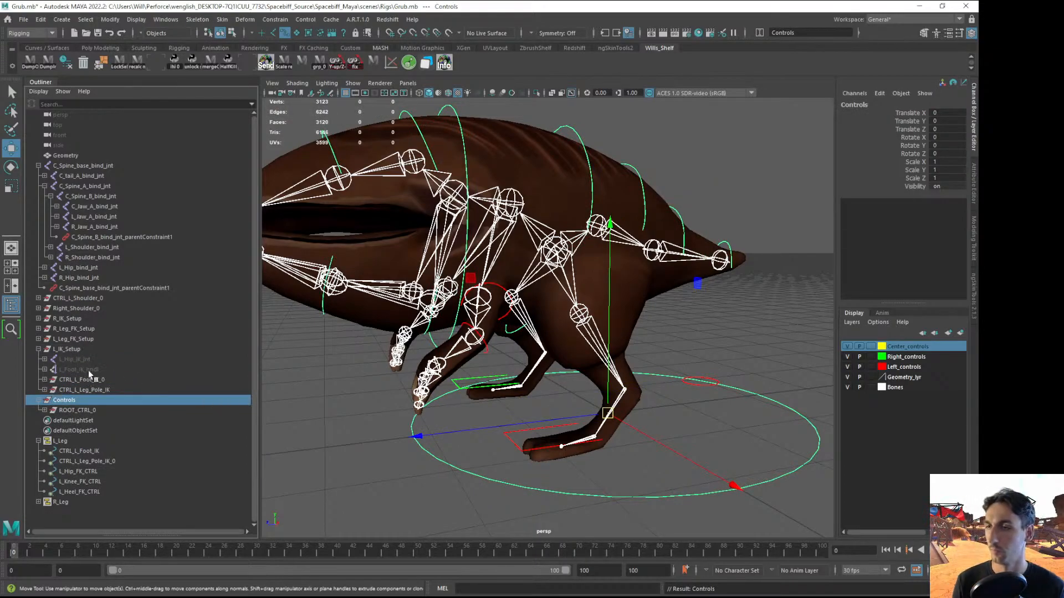
Take CTRL_L_Foot_IK_0 out of L_IK_Setup and parent it directly under the Controls group
{"action": "left_click", "coordinate": [83, 350]}
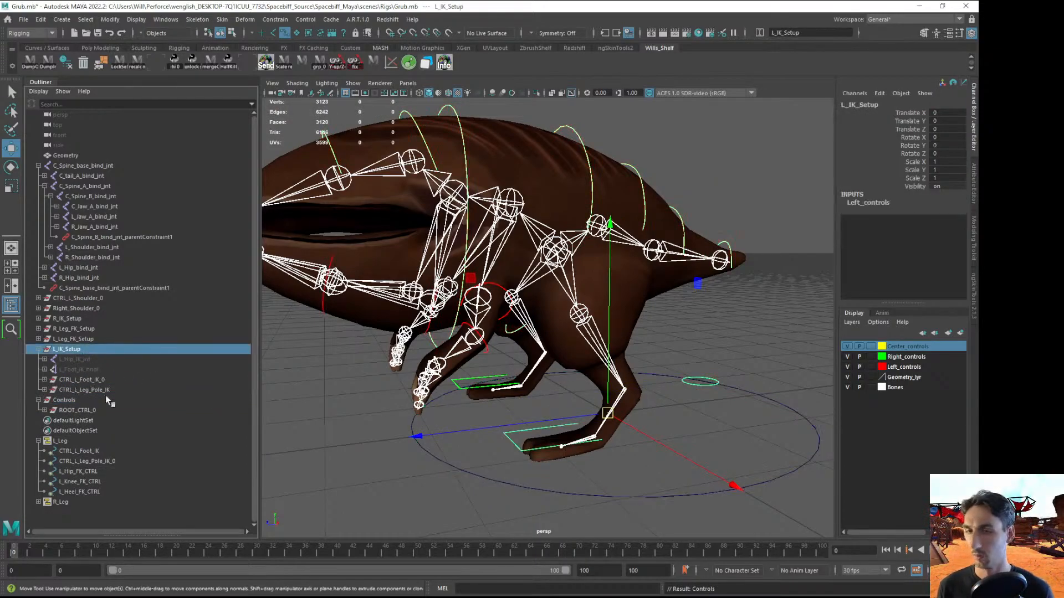
{"action": "left_click", "coordinate": [511, 440]}
{"action": "left_click", "coordinate": [511, 441]}
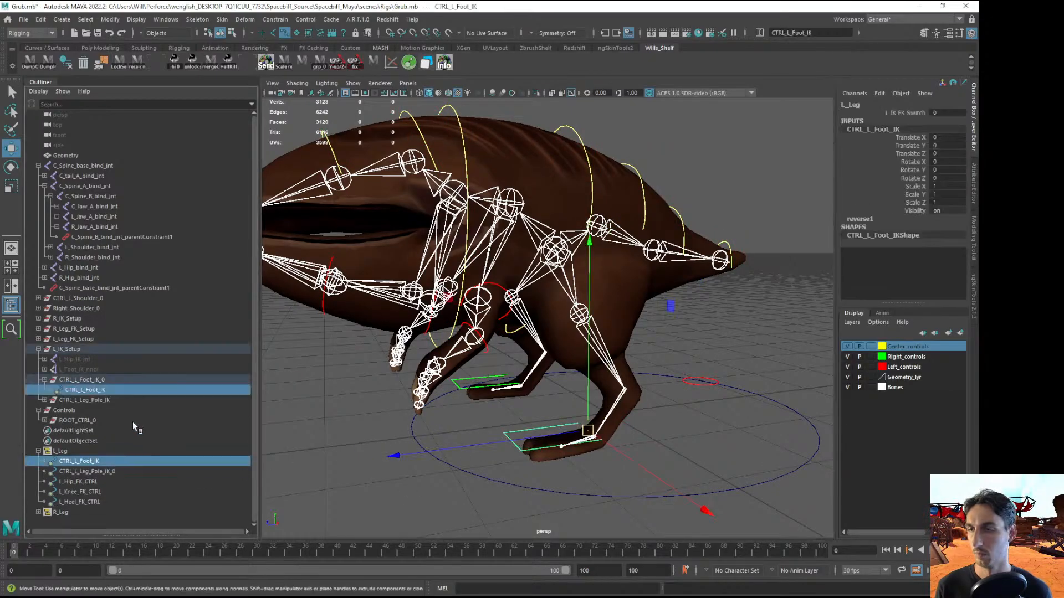
{"action": "left_click", "coordinate": [82, 380]}
{"action": "middle_click_drag", "start_coordinate": [86, 380], "coordinate": [81, 413]}
{"action": "left_click", "coordinate": [287, 401]}
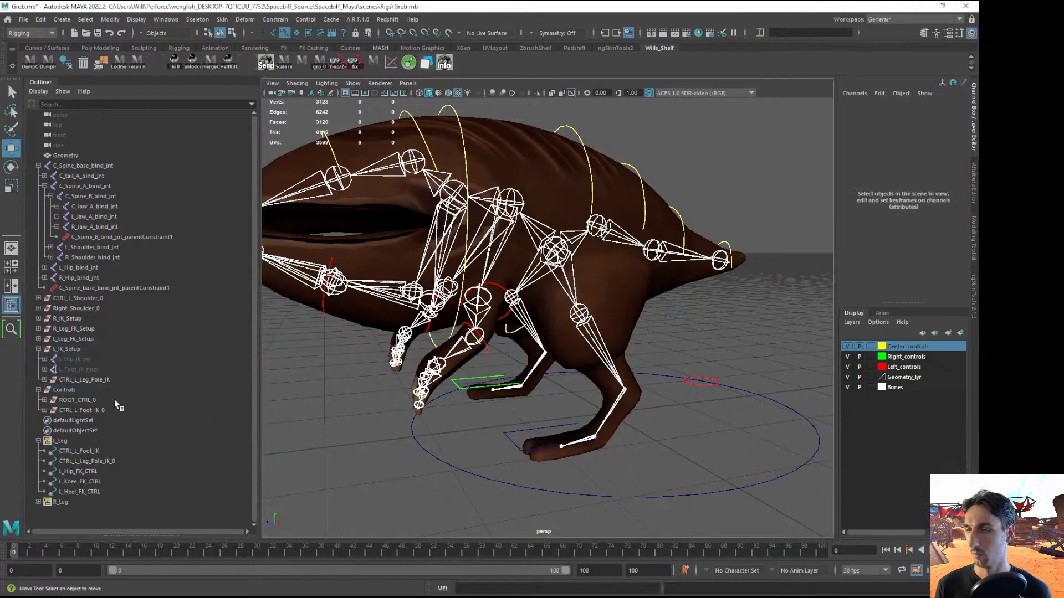
Parent L_Leg_FK_Setup and L_IK_Setup under C_COG_CTRL
{"action": "left_click", "coordinate": [39, 349]}
{"action": "left_click", "coordinate": [66, 350]}
{"action": "left_click", "coordinate": [77, 340], "text": "shift"}
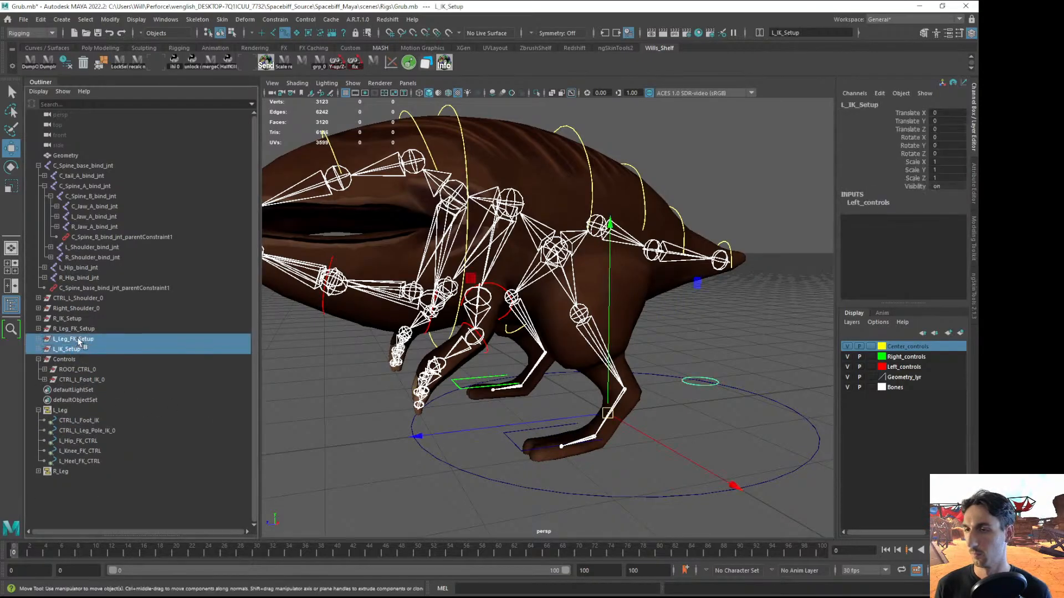
{"action": "left_click", "coordinate": [44, 369]}
{"action": "left_click", "coordinate": [51, 379]}
{"action": "left_click", "coordinate": [56, 390]}
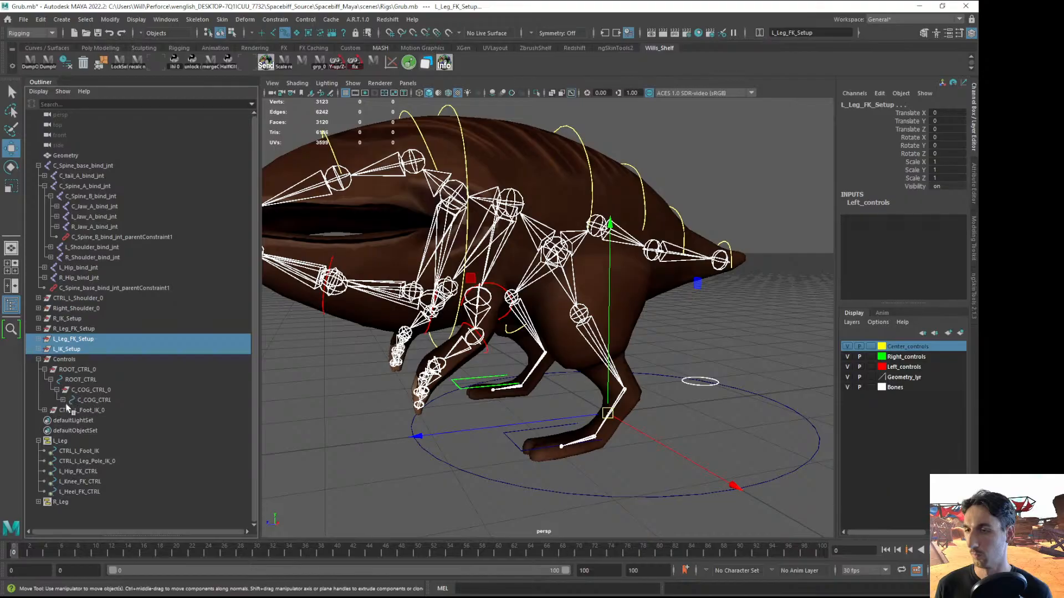
{"action": "left_click", "coordinate": [63, 400]}
{"action": "left_click_drag", "start_coordinate": [69, 348], "coordinate": [101, 400]}
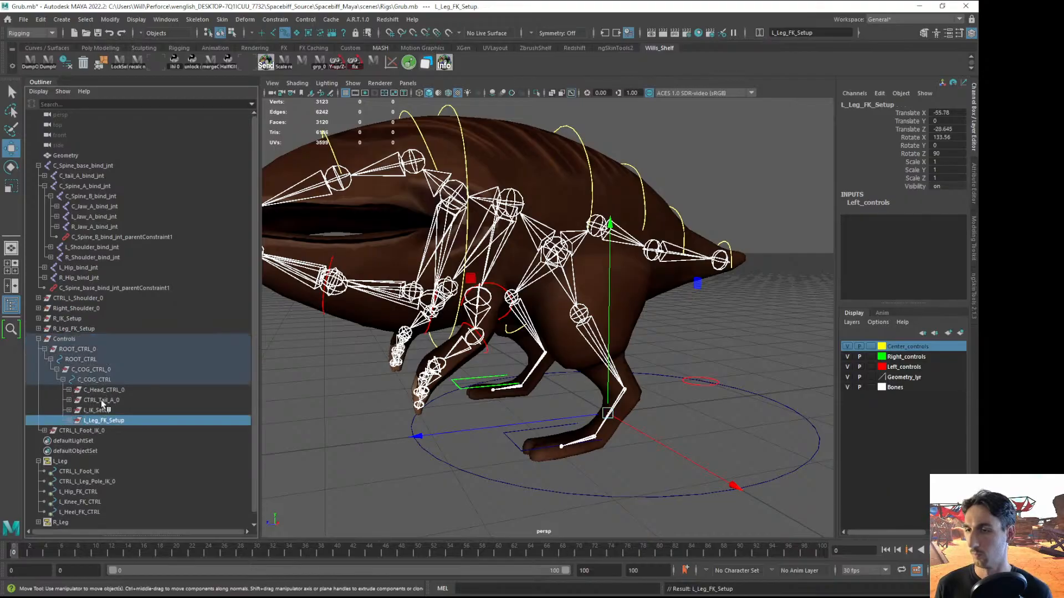
{"action": "left_click", "coordinate": [310, 367]}
Move C_COG_CTRL to test how the left leg follows the body, and undo the move
{"action": "left_click_drag", "start_coordinate": [524, 329], "coordinate": [535, 324], "text": "alt"}
{"action": "left_click", "coordinate": [578, 136]}
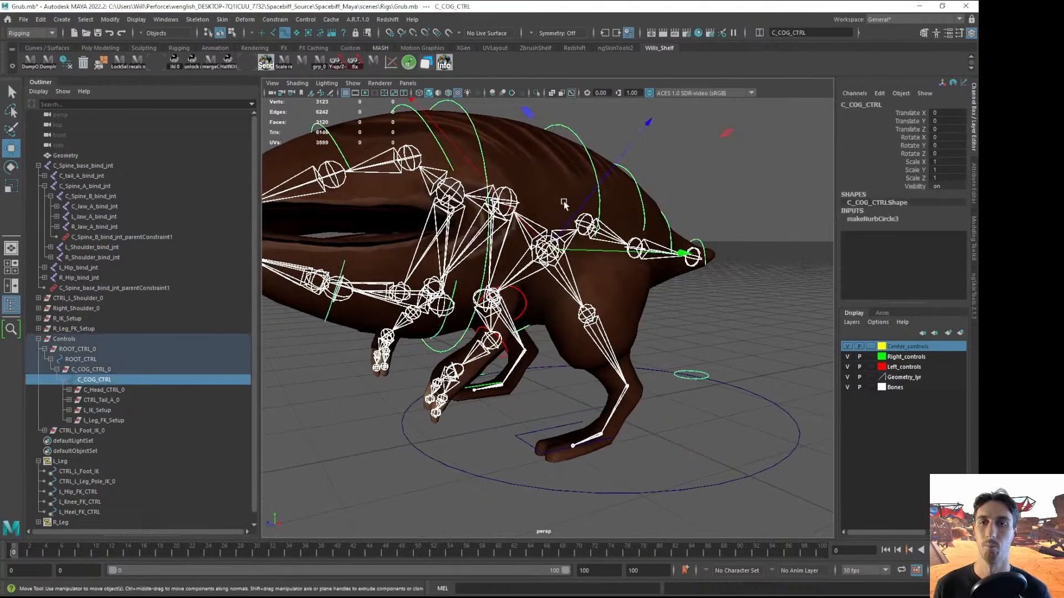
{"action": "left_click_drag", "start_coordinate": [554, 256], "coordinate": [587, 276]}
{"action": "key", "text": "ctrl+z"}
{"action": "left_click", "coordinate": [711, 322]}
Select CTRL_L_Foot_IK to check the left foot control within the new hierarchy, and clear the selection
{"action": "left_click_drag", "start_coordinate": [712, 322], "coordinate": [636, 359], "text": "alt"}
{"action": "scroll", "coordinate": [637, 360], "scroll_direction": "up", "scroll_amount": 2}
{"action": "left_click_drag", "start_coordinate": [500, 505], "coordinate": [490, 463], "text": "alt"}
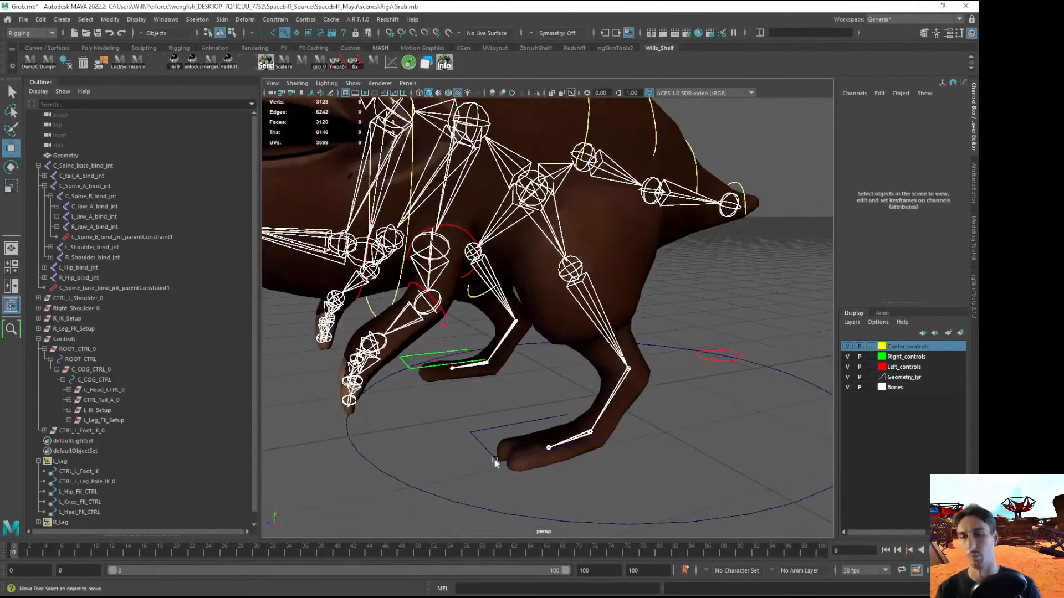
{"action": "left_click", "coordinate": [489, 464]}
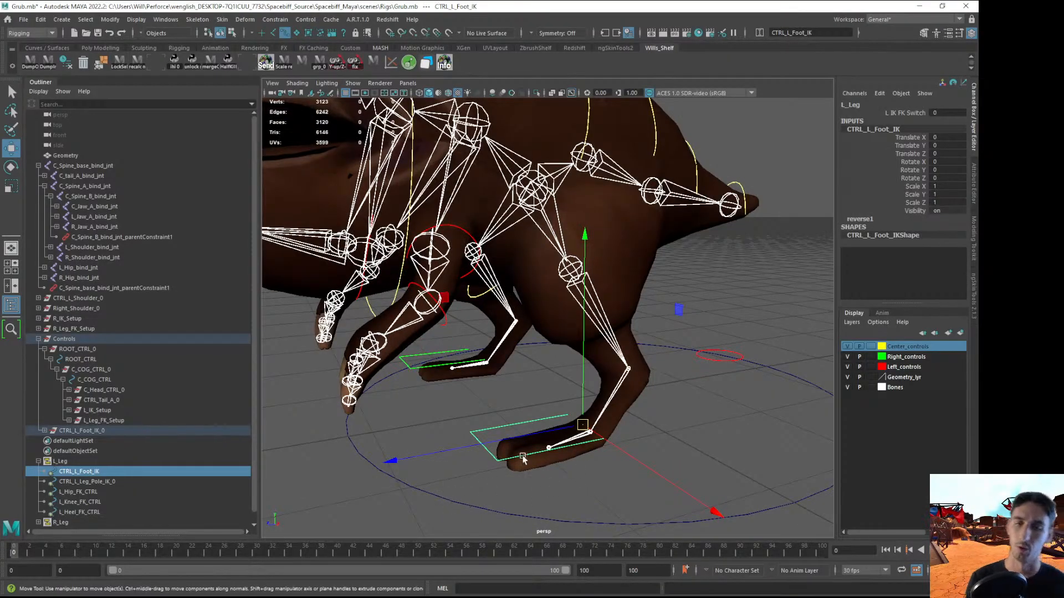
{"action": "left_click", "coordinate": [319, 509]}
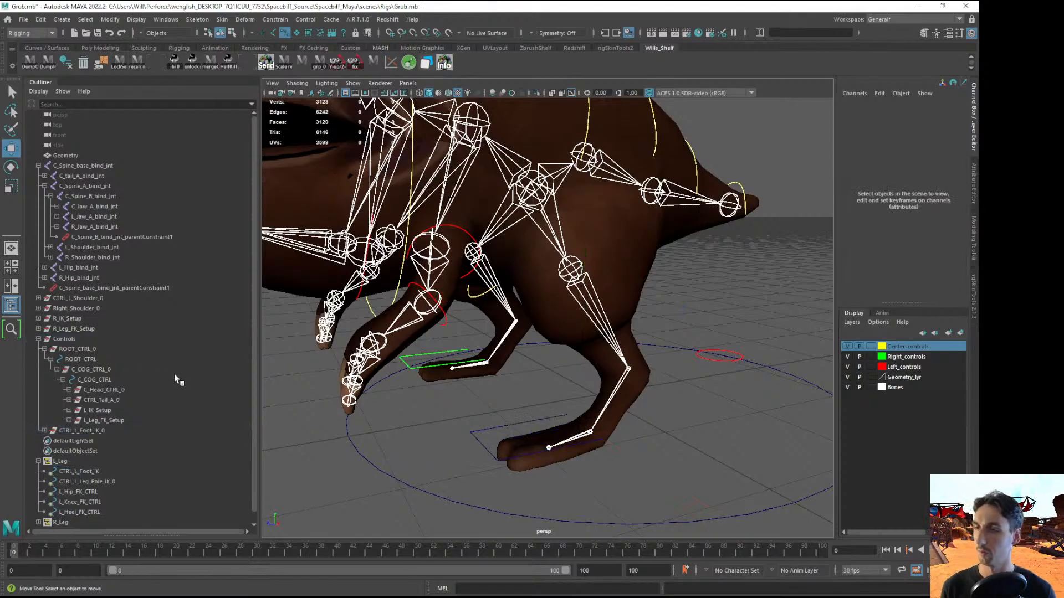
{"action": "left_click_drag", "start_coordinate": [527, 399], "coordinate": [559, 381], "text": "alt"}
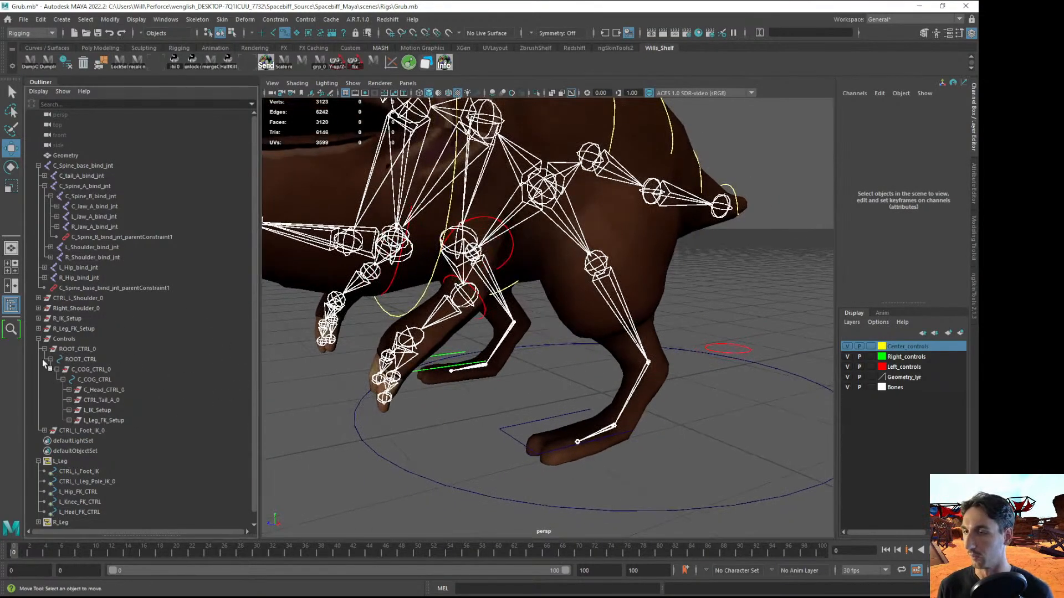
Locate the right foot control's top group, Right_Foot_IK_0, in R_IK_Setup and parent it directly under Controls
{"action": "left_click", "coordinate": [67, 331]}
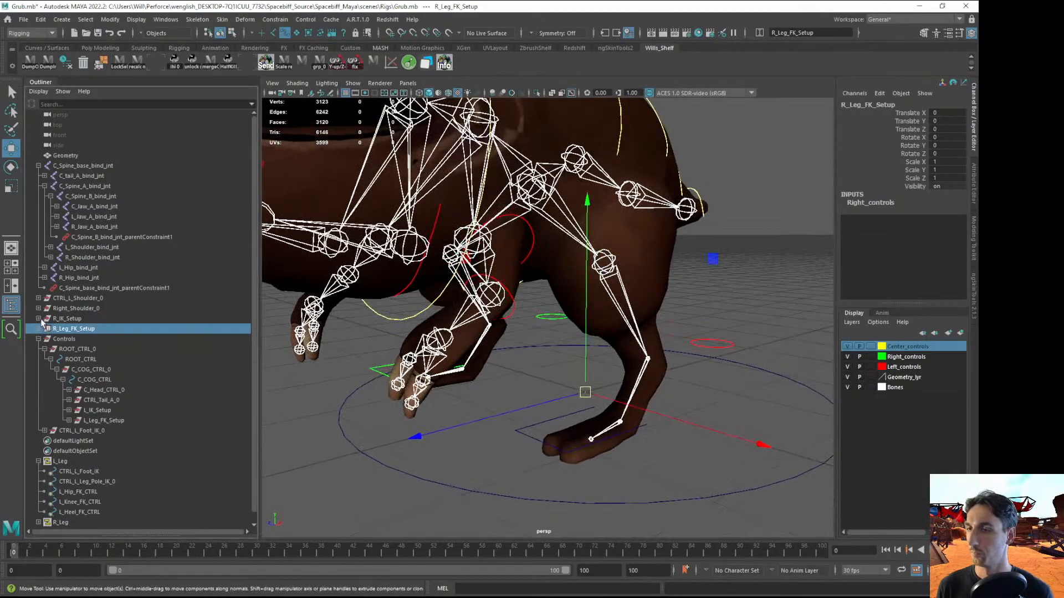
{"action": "left_click_drag", "start_coordinate": [414, 377], "coordinate": [532, 388], "text": "alt"}
{"action": "left_click", "coordinate": [522, 399]}
{"action": "key", "text": "f"}
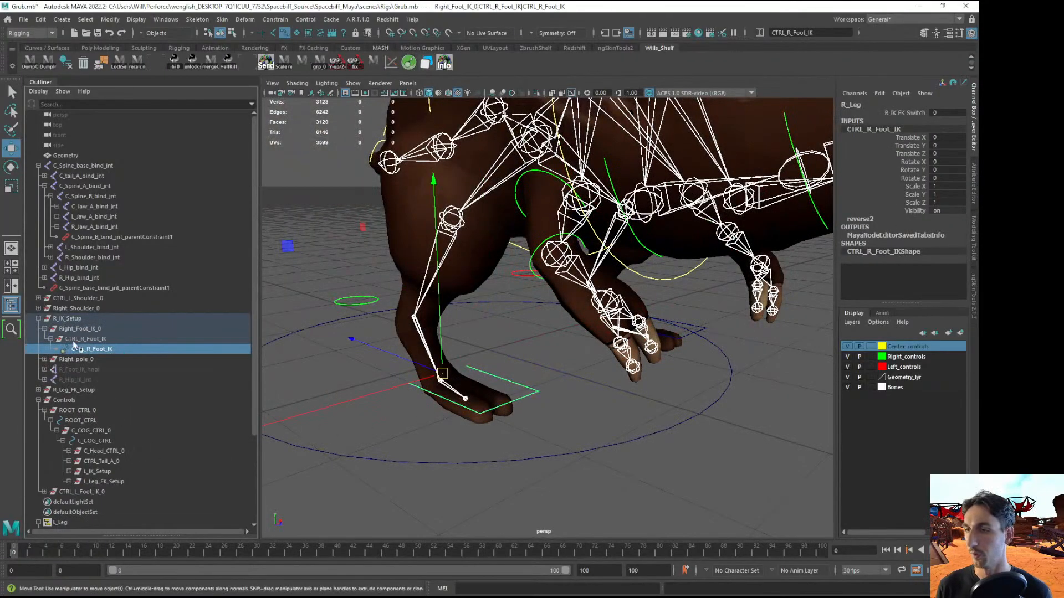
{"action": "left_click", "coordinate": [226, 339]}
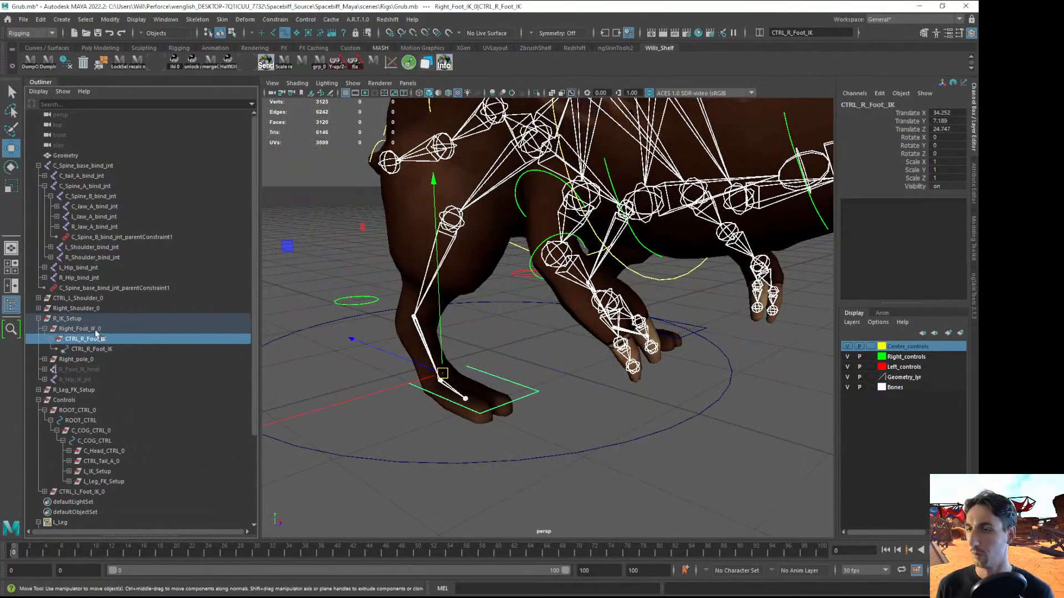
{"action": "key", "text": "Up"}
{"action": "scroll", "coordinate": [249, 383], "scroll_direction": "down", "scroll_amount": 3}
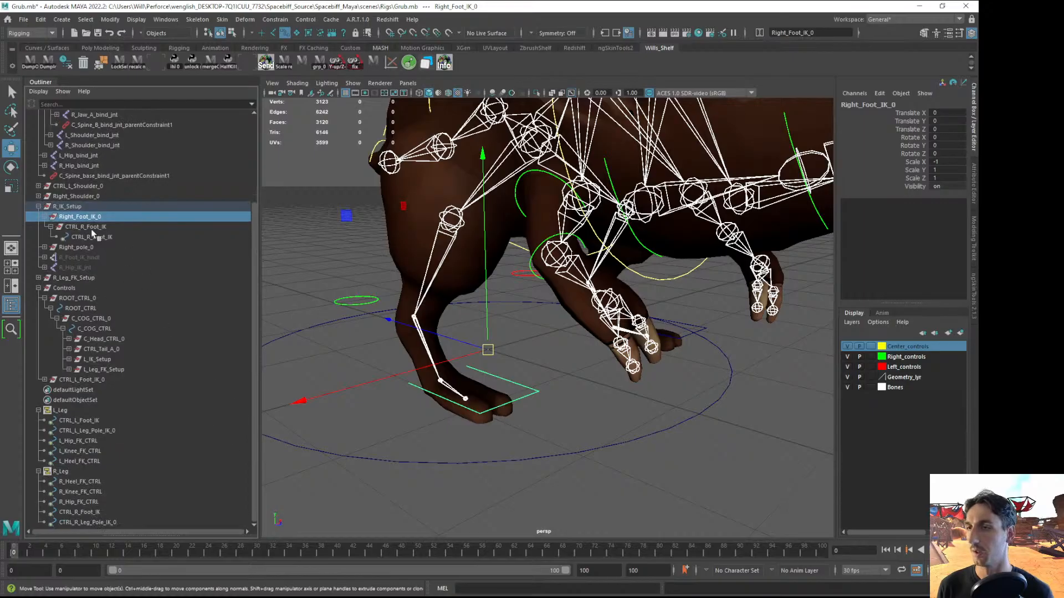
{"action": "middle_click_drag", "start_coordinate": [63, 294], "coordinate": [62, 291]}
{"action": "left_click", "coordinate": [105, 371]}
{"action": "mouse_move", "coordinate": [507, 354]}
{"action": "left_mouse_down", "text": "alt"}
{"action": "mouse_move", "coordinate": [480, 350]}
{"action": "mouse_move", "coordinate": [524, 360]}
{"action": "left_mouse_up", "text": "alt"}
{"action": "left_click", "coordinate": [79, 299]}
{"action": "left_click", "coordinate": [64, 277]}
{"action": "left_click", "coordinate": [375, 477]}
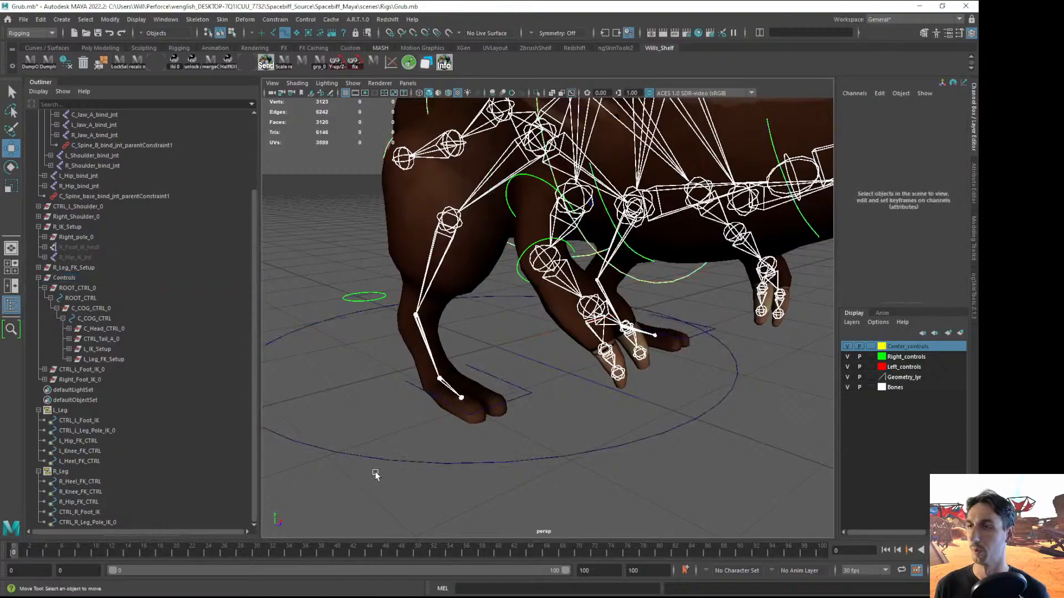
Parent R_IK_Setup and R_Leg_FK_Setup under C_COG_CTRL
{"action": "left_click", "coordinate": [38, 227]}
{"action": "left_click", "coordinate": [73, 258]}
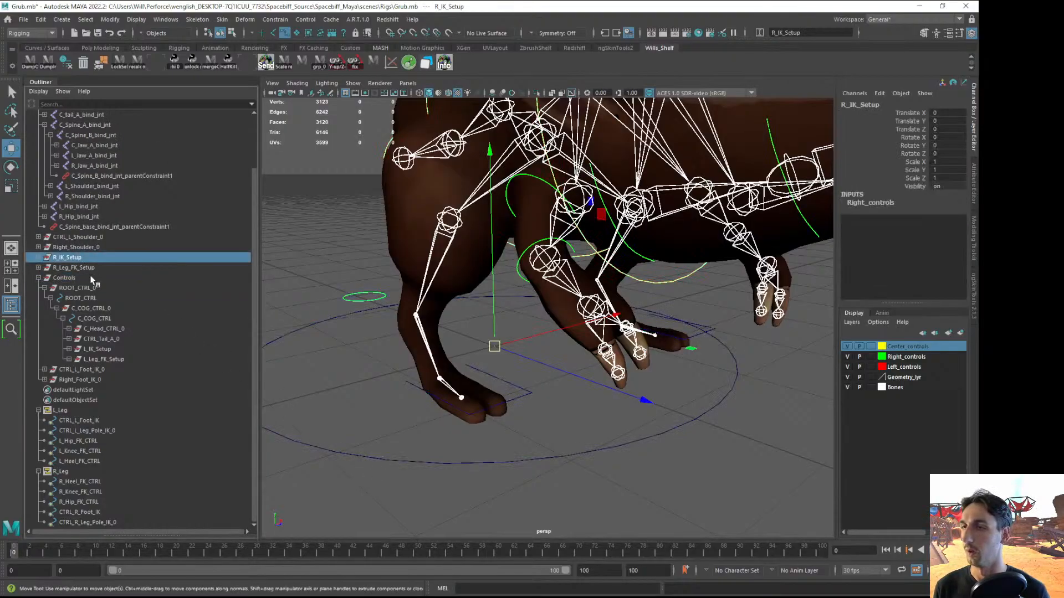
{"action": "left_click", "coordinate": [85, 268], "text": "shift"}
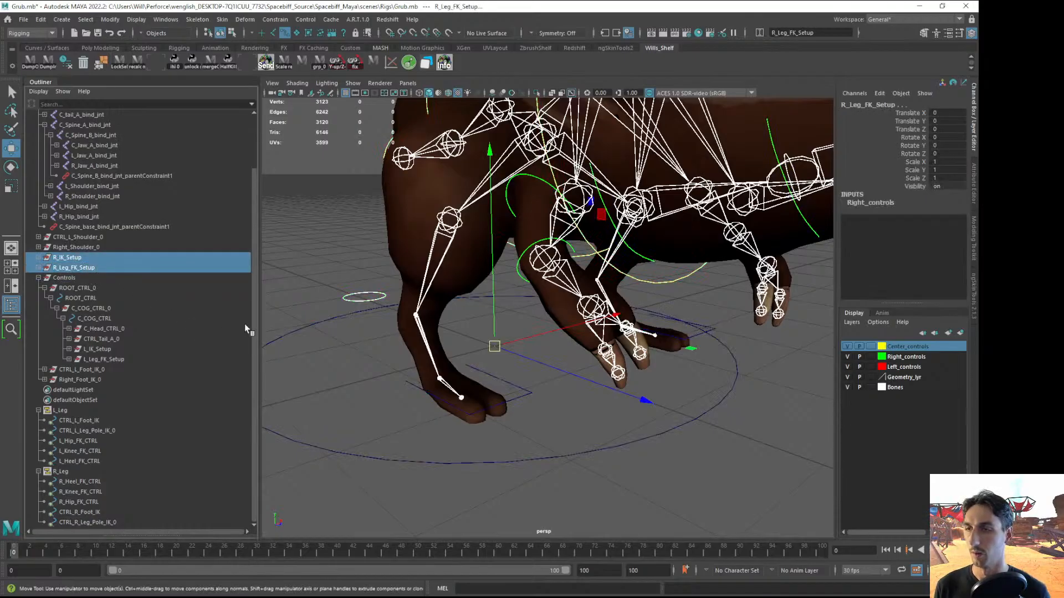
{"action": "middle_click_drag", "start_coordinate": [70, 265], "coordinate": [111, 324]}
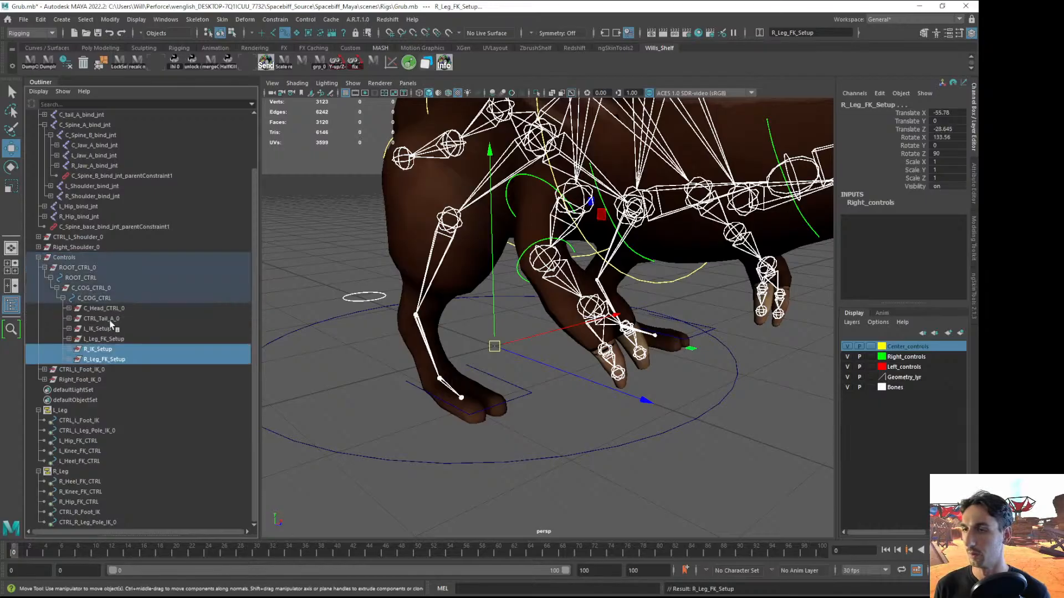
{"action": "right_click_drag", "start_coordinate": [419, 330], "coordinate": [349, 409], "text": "alt"}
{"action": "left_click", "coordinate": [354, 418]}
Move C_COG_CTRL downward to test how both legs follow, and undo the move
{"action": "left_click_drag", "start_coordinate": [375, 452], "coordinate": [443, 421], "text": "alt"}
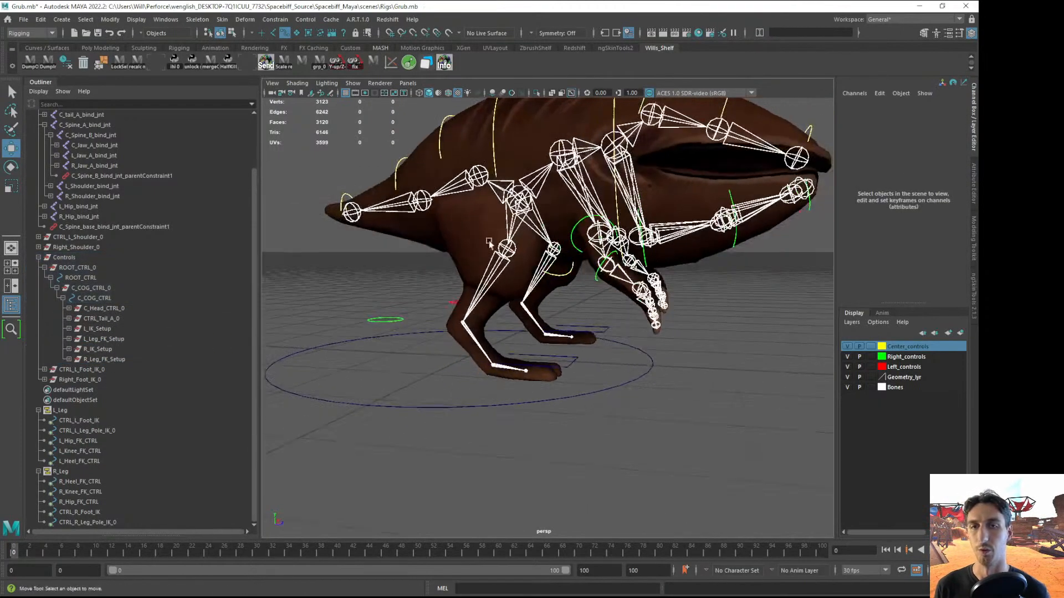
{"action": "middle_click_drag", "start_coordinate": [487, 105], "coordinate": [471, 161], "text": "alt"}
{"action": "left_click", "coordinate": [478, 156]}
{"action": "left_click_drag", "start_coordinate": [494, 239], "coordinate": [488, 333]}
{"action": "key", "text": "ctrl+z"}
{"action": "left_click_drag", "start_coordinate": [532, 385], "coordinate": [535, 394], "text": "alt"}
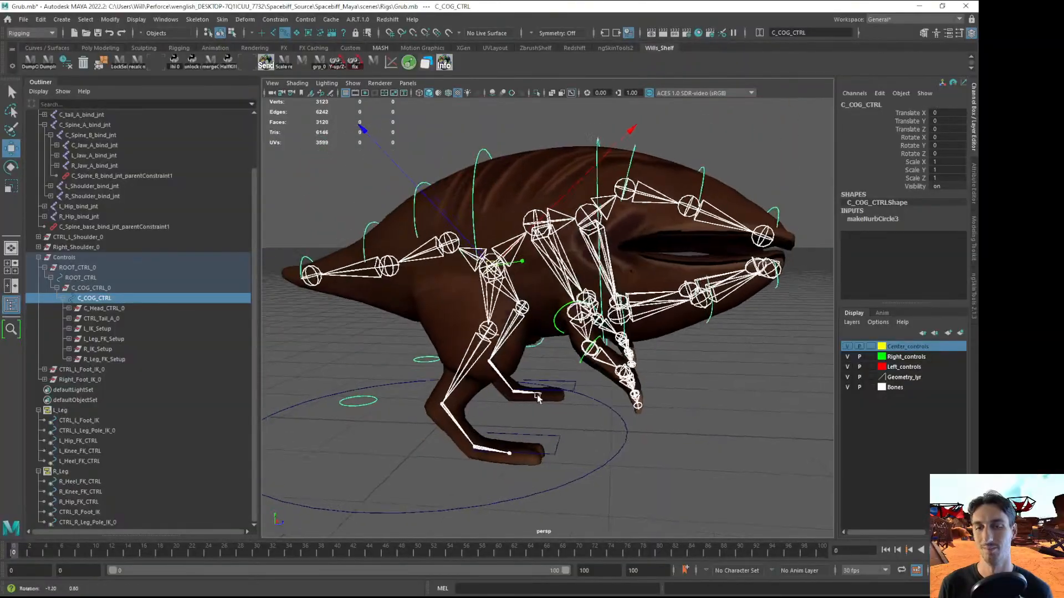
Take the left pole control's group, CTRL_L_Leg_Pole_IK, out of L_IK_Setup and parent it directly under Controls
{"action": "scroll", "coordinate": [499, 396], "scroll_direction": "up", "scroll_amount": 3}
{"action": "left_click_drag", "start_coordinate": [365, 401], "coordinate": [400, 380], "text": "alt"}
{"action": "left_click", "coordinate": [400, 379]}
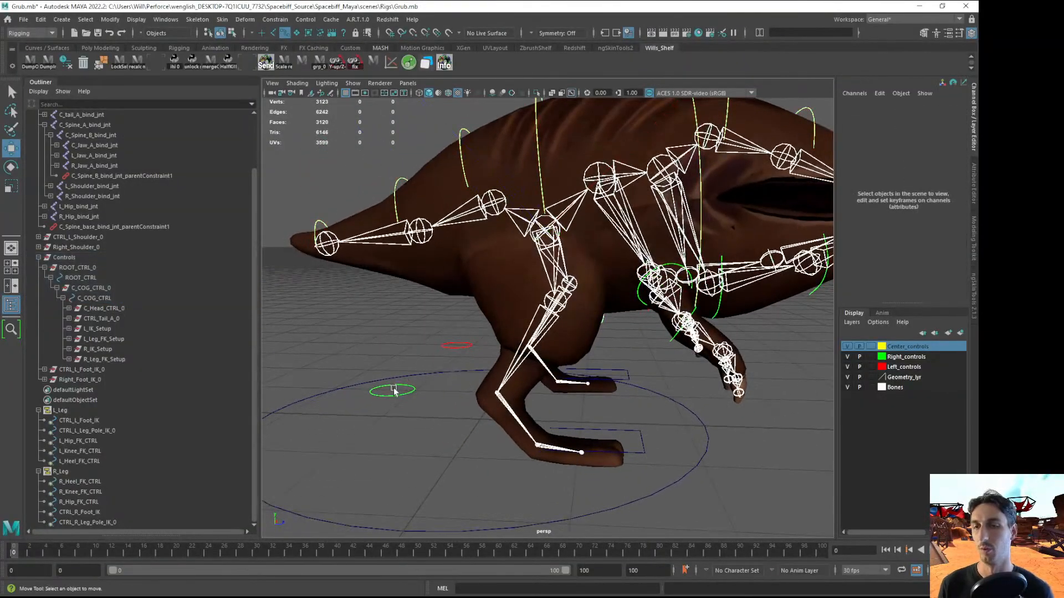
{"action": "left_click", "coordinate": [399, 382]}
{"action": "left_click", "coordinate": [443, 346], "text": "shift"}
{"action": "key", "text": "f"}
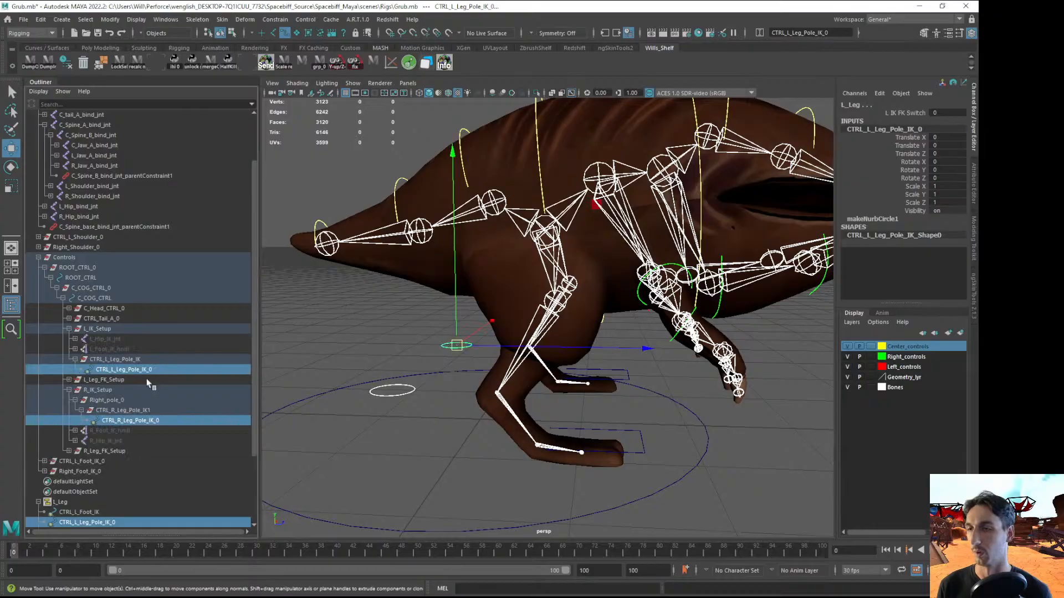
{"action": "left_click", "coordinate": [107, 362]}
{"action": "left_click", "coordinate": [75, 359]}
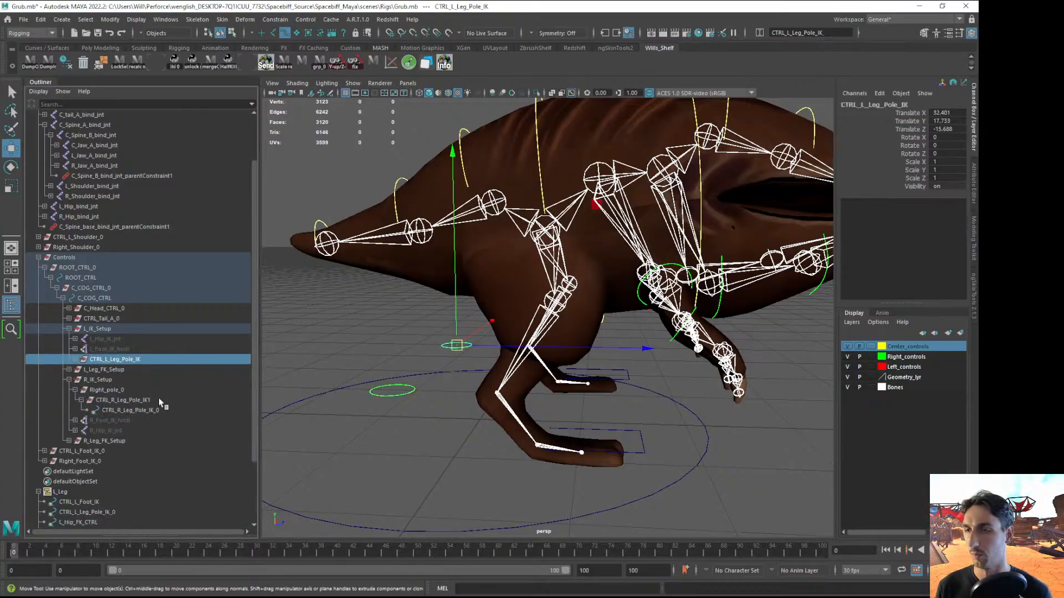
{"action": "scroll", "coordinate": [247, 340], "scroll_direction": "down", "scroll_amount": 3}
{"action": "left_click_drag", "start_coordinate": [104, 277], "coordinate": [98, 376]}
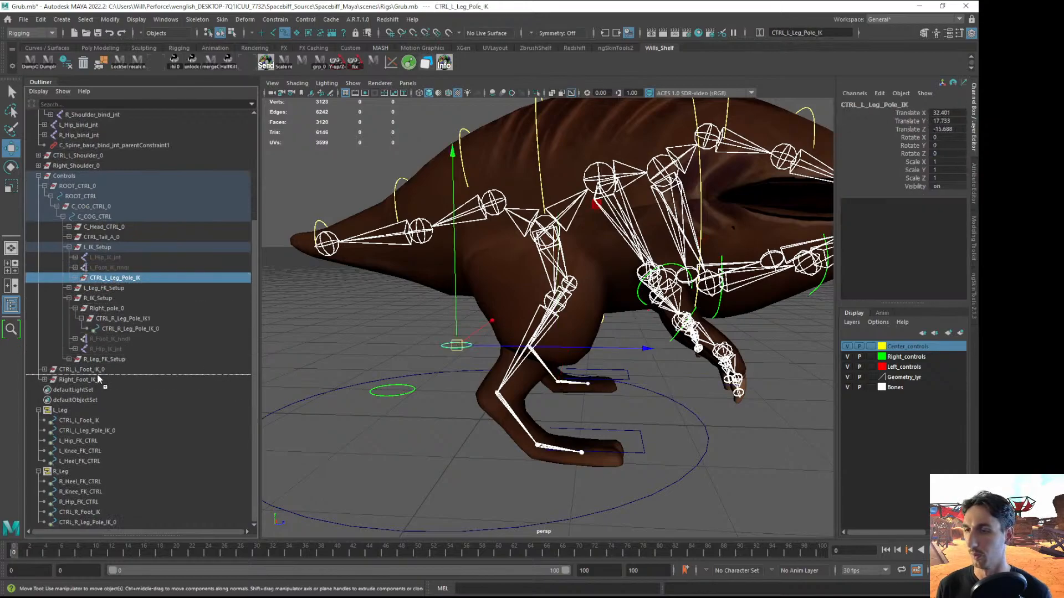
{"action": "left_click", "coordinate": [399, 344]}
Take the right pole control's group, Right_pole_0, out of R_IK_Setup and parent it directly under Controls
{"action": "left_click", "coordinate": [382, 396]}
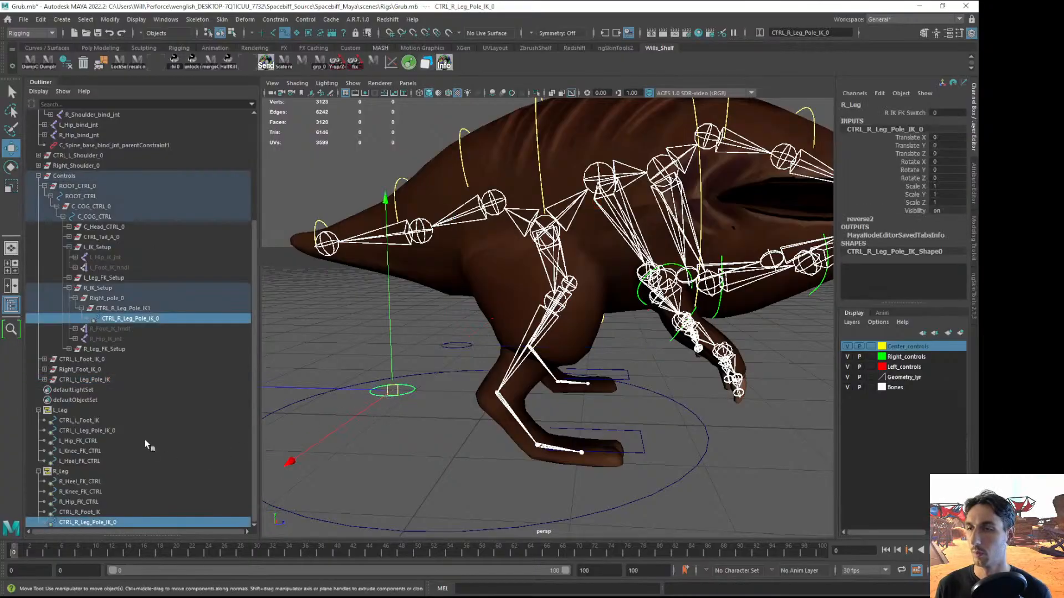
{"action": "left_click", "coordinate": [107, 298]}
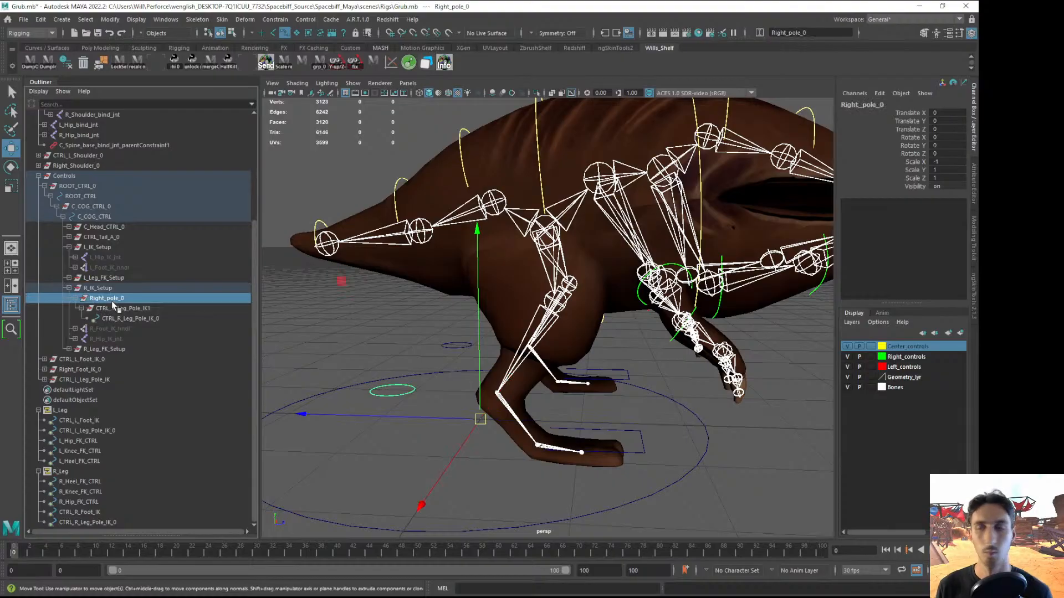
{"action": "left_click_drag", "start_coordinate": [105, 302], "coordinate": [75, 181]}
{"action": "left_click", "coordinate": [380, 336]}
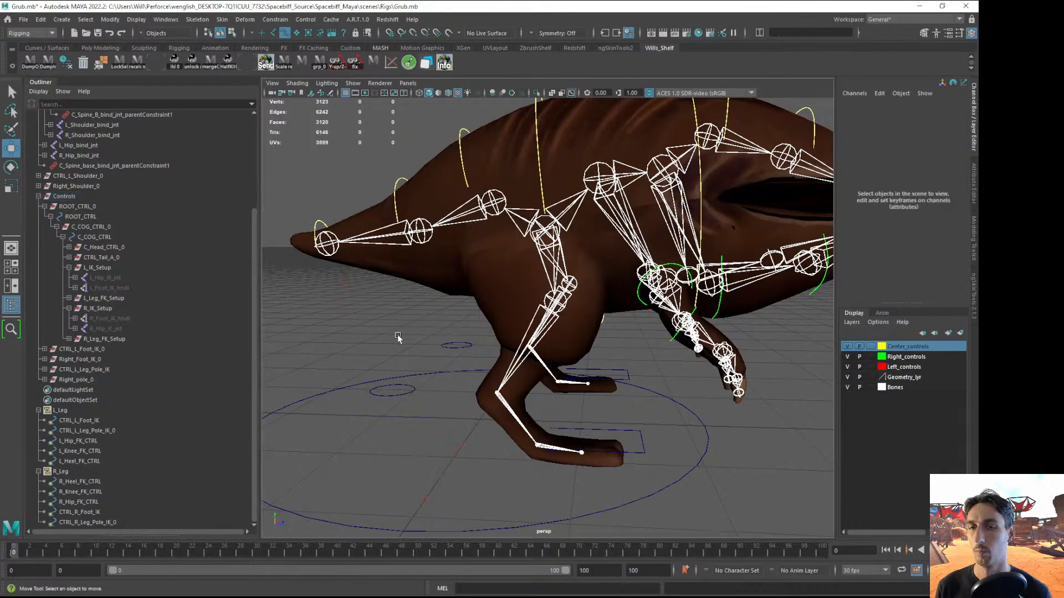
Move C_COG_CTRL downward to test both IK legs with the reparented pole controls, and undo the move
{"action": "left_click", "coordinate": [536, 141]}
{"action": "left_click_drag", "start_coordinate": [545, 231], "coordinate": [538, 272]}
{"action": "key", "text": "ctrl+z"}
{"action": "right_click_drag", "start_coordinate": [573, 442], "coordinate": [510, 407], "text": "alt"}
{"action": "left_click", "coordinate": [445, 366]}
{"action": "left_click_drag", "start_coordinate": [473, 367], "coordinate": [442, 388], "text": "alt"}
{"action": "left_click_drag", "start_coordinate": [387, 407], "coordinate": [399, 442]}
{"action": "left_click", "coordinate": [390, 500]}
{"action": "left_click_drag", "start_coordinate": [392, 499], "coordinate": [414, 465], "text": "alt"}
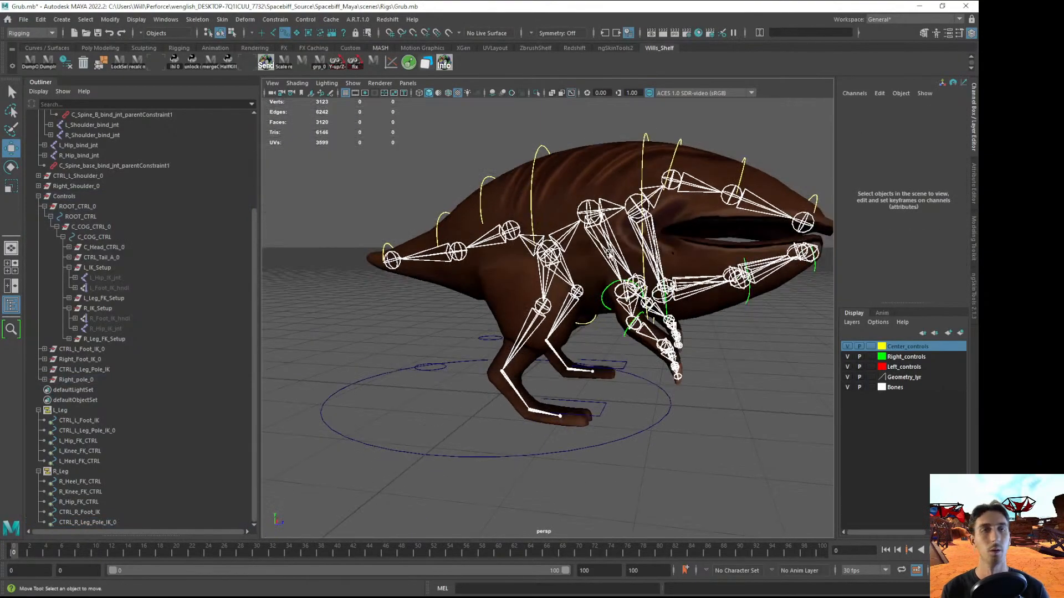
{"action": "left_click_drag", "start_coordinate": [604, 253], "coordinate": [613, 258], "text": "alt"}
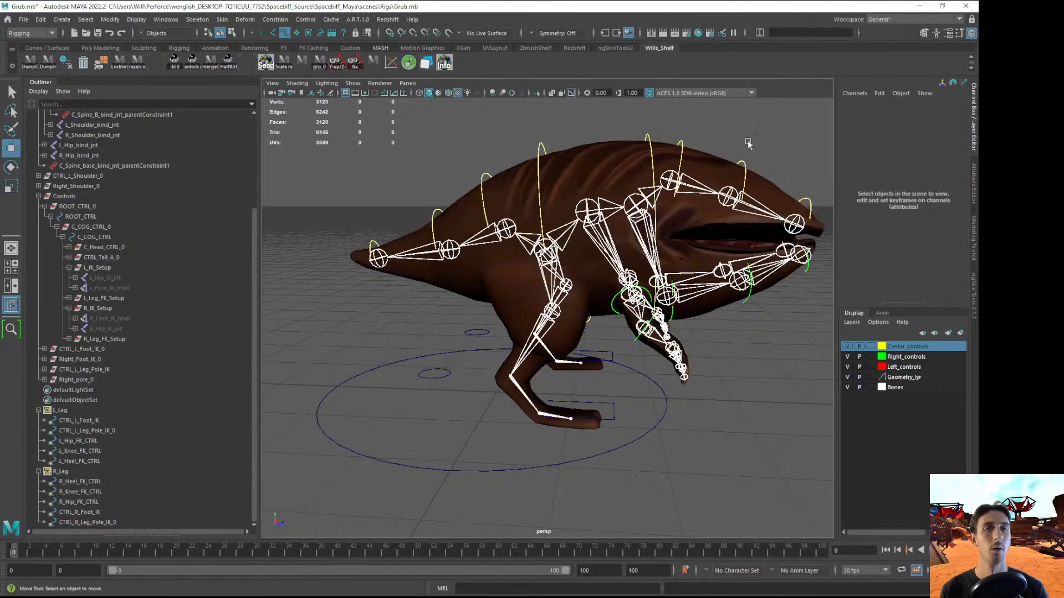
Set the right leg's R IK FK Switch to 1 from its pole control, CTRL_R_Leg_Pole_IK_0
{"action": "left_click", "coordinate": [445, 376]}
{"action": "left_click", "coordinate": [889, 113]}
{"action": "middle_click_drag", "start_coordinate": [526, 252], "coordinate": [691, 239]}
{"action": "left_click", "coordinate": [683, 438]}
Move C_COG_CTRL to test how the right leg follows in FK mode, and undo the move
{"action": "left_click_drag", "start_coordinate": [567, 267], "coordinate": [498, 221], "text": "alt"}
{"action": "left_click", "coordinate": [537, 143]}
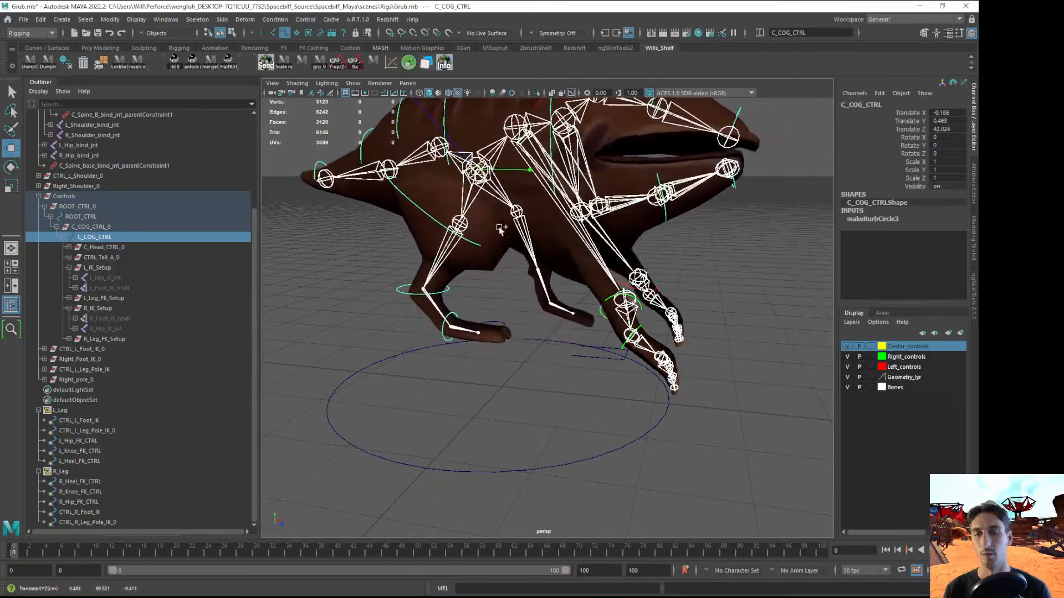
{"action": "key", "text": "ctrl+z"}
{"action": "left_click_drag", "start_coordinate": [560, 314], "coordinate": [545, 308], "text": "alt"}
{"action": "left_click", "coordinate": [653, 463]}
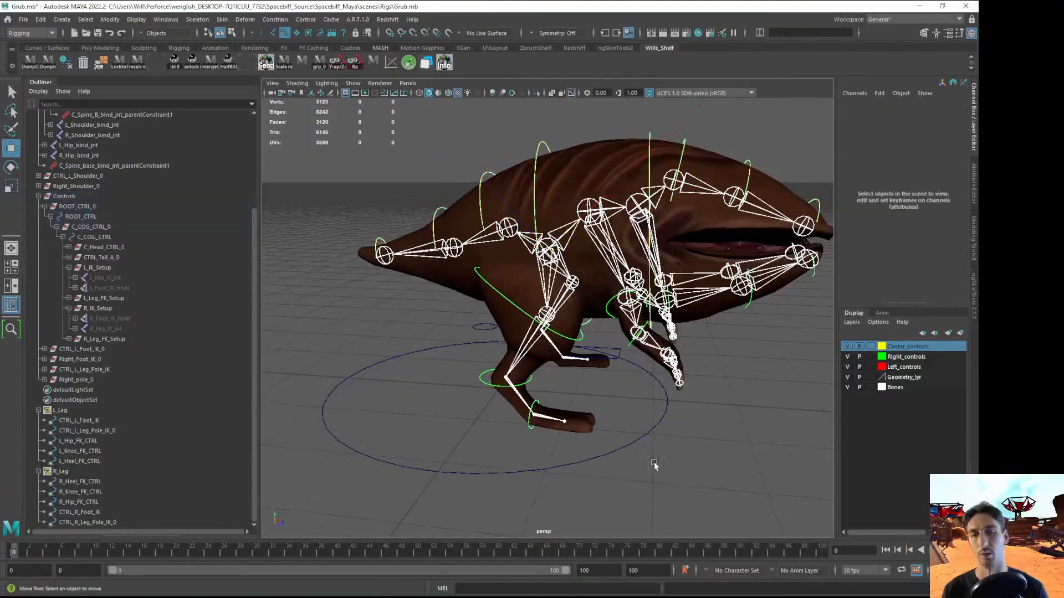
Set the right leg's R IK FK Switch to 0 and save the scene
{"action": "left_click", "coordinate": [486, 389]}
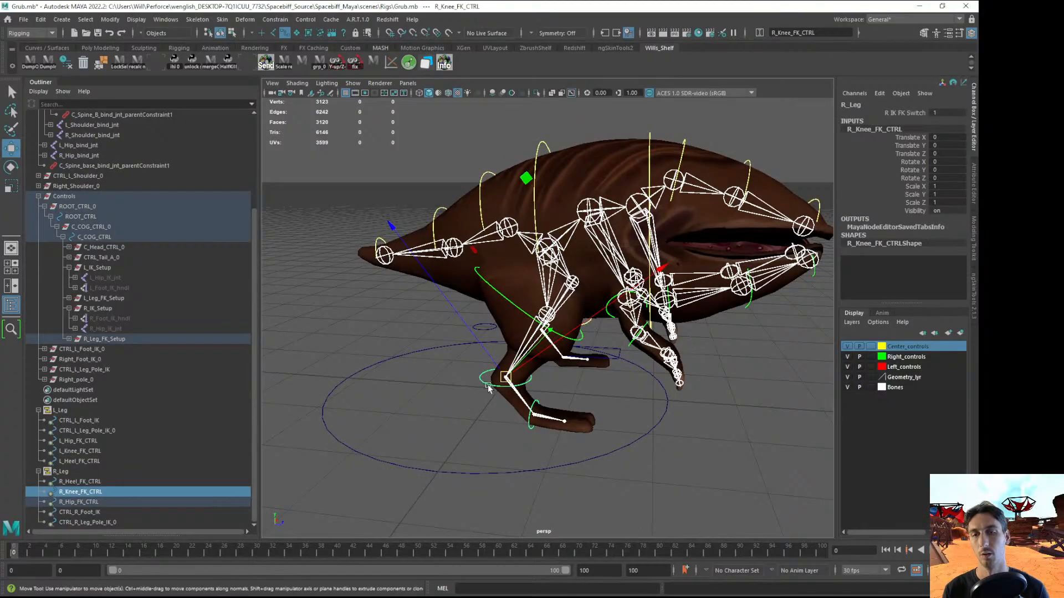
{"action": "left_click", "coordinate": [387, 298]}
{"action": "key", "text": "w"}
{"action": "left_click_drag", "start_coordinate": [507, 314], "coordinate": [491, 317], "text": "alt"}
{"action": "key", "text": "ctrl+s"}
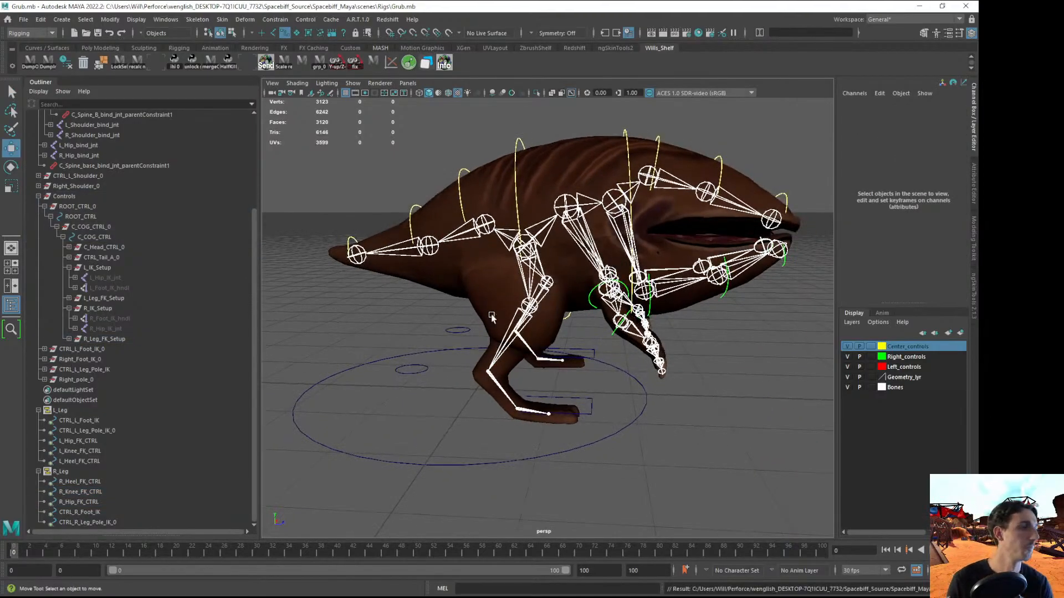
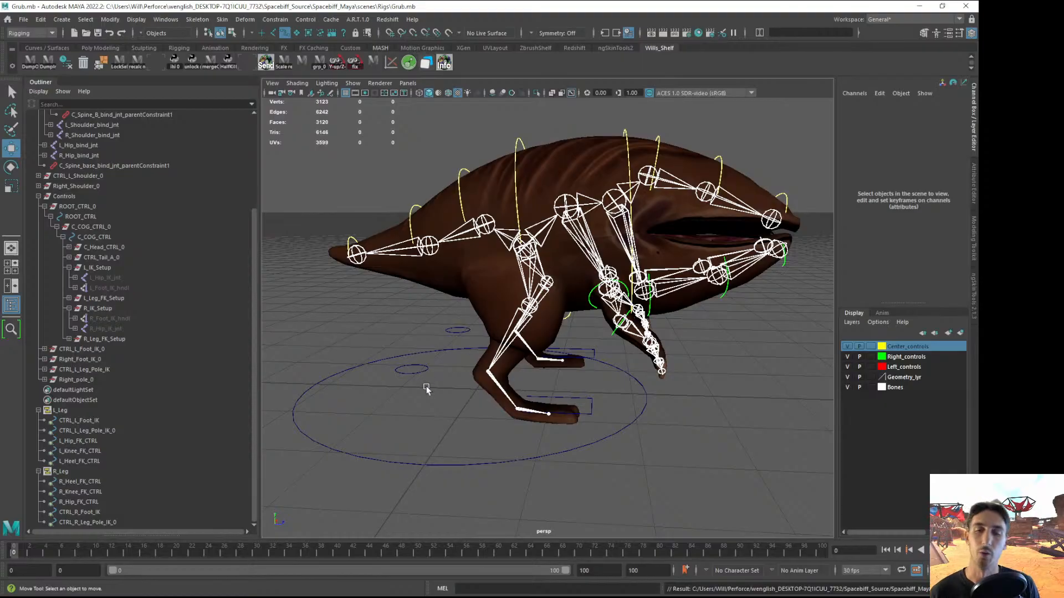
Examine the right foot's IK control, CTRL_R_Foot_IK, in relation to the foot joints
{"action": "key", "text": "q"}
{"action": "scroll", "coordinate": [581, 385], "scroll_direction": "up", "scroll_amount": 5}
{"action": "left_click_drag", "start_coordinate": [566, 426], "coordinate": [565, 386], "text": "alt"}
{"action": "left_click", "coordinate": [551, 430]}
{"action": "scroll", "coordinate": [566, 385], "scroll_direction": "down", "scroll_amount": 2}
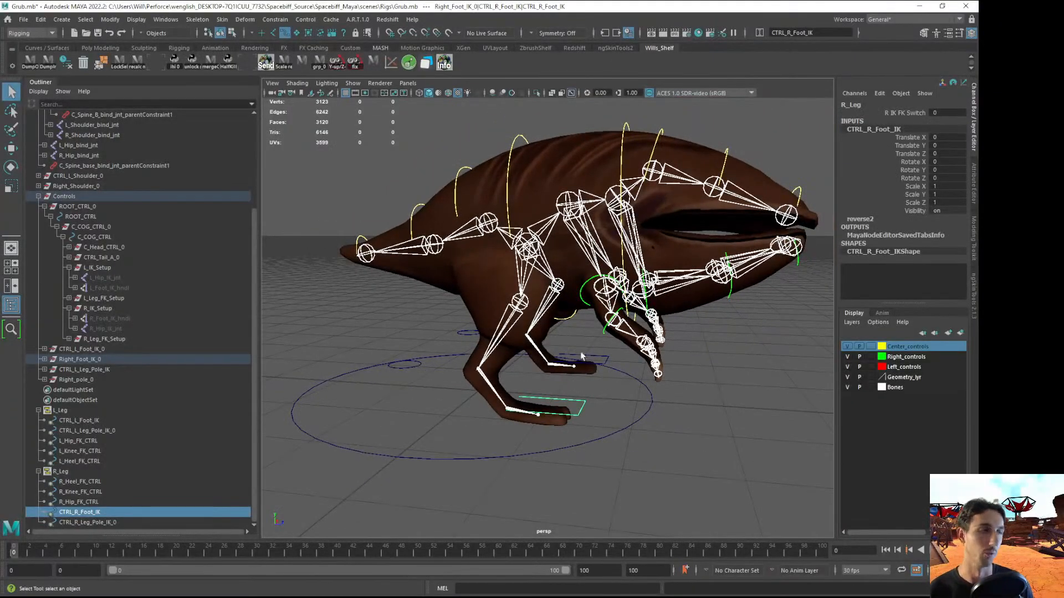
{"action": "right_click_drag", "start_coordinate": [507, 403], "coordinate": [557, 395], "text": "alt"}
{"action": "left_click", "coordinate": [466, 473]}
{"action": "left_click_drag", "start_coordinate": [610, 419], "coordinate": [442, 417], "text": "alt"}
Examine the left foot's IK control, CTRL_L_Foot_IK, and the left heel and foot joints
{"action": "right_click_drag", "start_coordinate": [442, 416], "coordinate": [503, 416], "text": "alt"}
{"action": "left_click", "coordinate": [472, 445]}
{"action": "left_click_drag", "start_coordinate": [473, 445], "coordinate": [468, 408], "text": "alt"}
{"action": "right_click_drag", "start_coordinate": [496, 384], "coordinate": [543, 389], "text": "alt"}
{"action": "left_click_drag", "start_coordinate": [543, 389], "coordinate": [527, 440], "text": "alt"}
{"action": "middle_click_drag", "start_coordinate": [528, 441], "coordinate": [541, 400], "text": "alt"}
{"action": "left_click_drag", "start_coordinate": [540, 400], "coordinate": [561, 420], "text": "alt"}
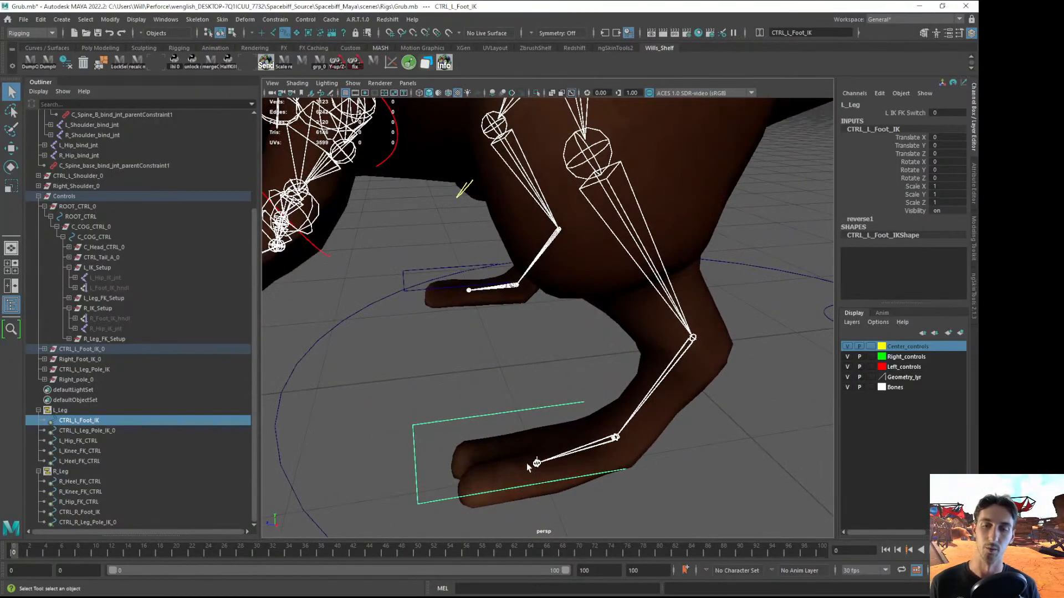
{"action": "right_click_drag", "start_coordinate": [569, 464], "coordinate": [470, 414], "text": "alt"}
{"action": "left_click", "coordinate": [536, 426]}
{"action": "left_click_drag", "start_coordinate": [537, 426], "coordinate": [546, 388], "text": "alt"}
{"action": "right_click_drag", "start_coordinate": [546, 388], "coordinate": [477, 349], "text": "alt"}
{"action": "left_click_drag", "start_coordinate": [502, 337], "coordinate": [528, 329], "text": "alt"}
{"action": "right_click_drag", "start_coordinate": [528, 329], "coordinate": [592, 363], "text": "alt"}
{"action": "left_click_drag", "start_coordinate": [589, 360], "coordinate": [579, 360], "text": "alt"}
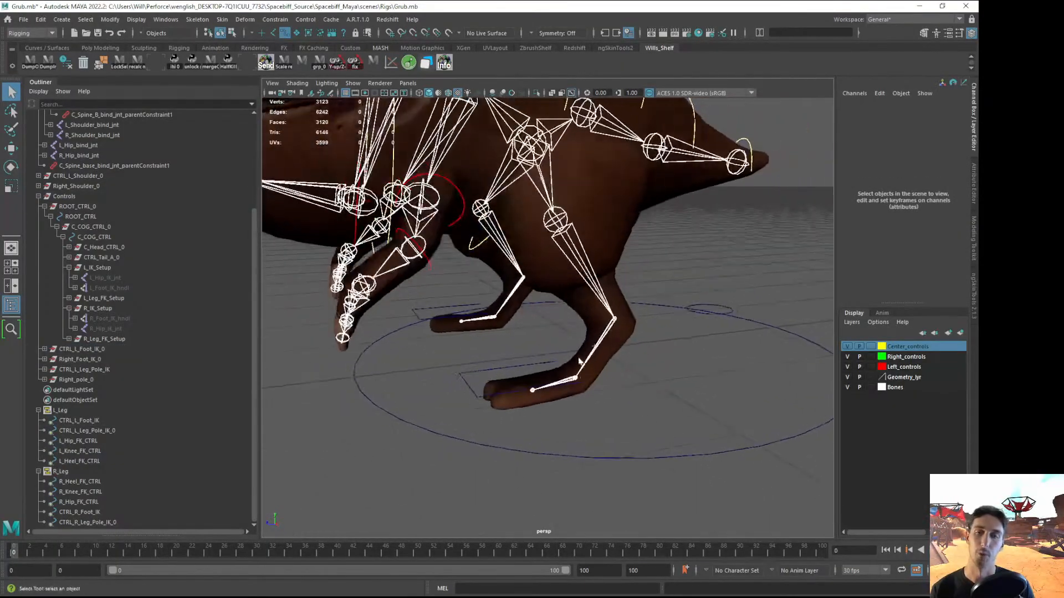
Try moving the left leg's pole control to test the knee, and undo the move
{"action": "key", "text": "w"}
{"action": "left_click", "coordinate": [722, 304]}
{"action": "left_click_drag", "start_coordinate": [720, 306], "coordinate": [765, 327], "text": "alt"}
{"action": "key", "text": "ctrl+z"}
{"action": "left_click", "coordinate": [552, 443]}
{"action": "left_click_drag", "start_coordinate": [552, 443], "coordinate": [554, 413], "text": "alt"}
{"action": "right_click_drag", "start_coordinate": [554, 414], "coordinate": [496, 353], "text": "alt"}
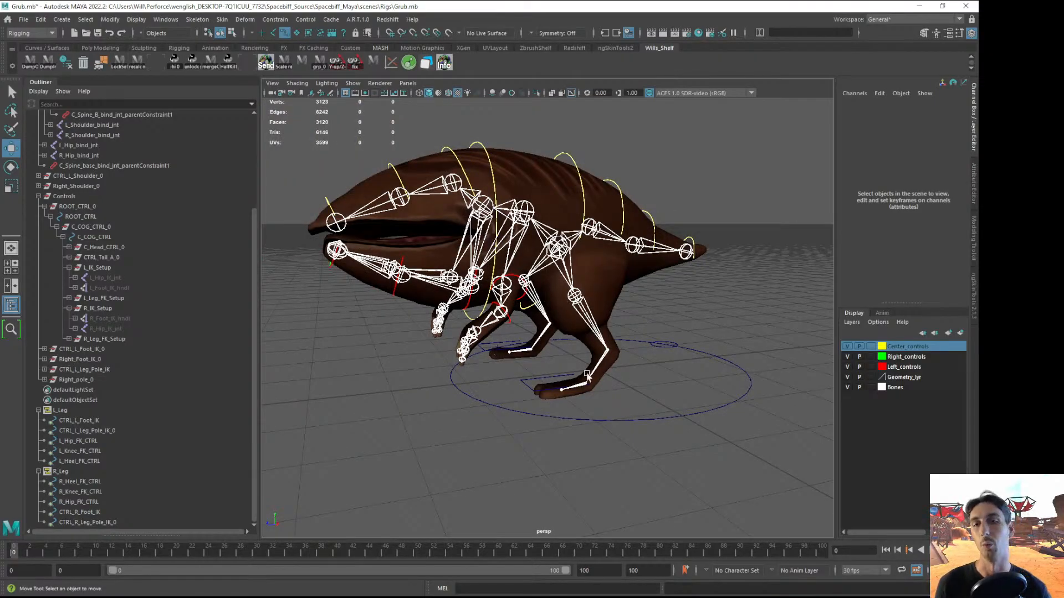
{"action": "right_click_drag", "start_coordinate": [569, 389], "coordinate": [585, 391], "text": "alt"}
{"action": "left_click_drag", "start_coordinate": [586, 391], "coordinate": [526, 330], "text": "alt"}
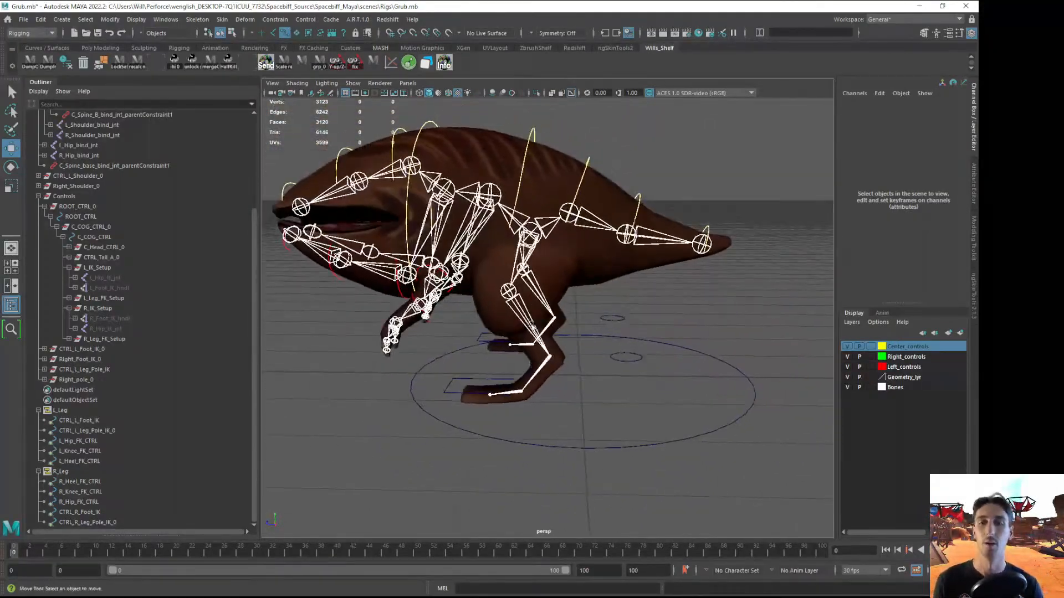
{"action": "right_click_drag", "start_coordinate": [579, 225], "coordinate": [613, 254], "text": "alt"}
{"action": "left_click_drag", "start_coordinate": [565, 296], "coordinate": [518, 359], "text": "alt"}
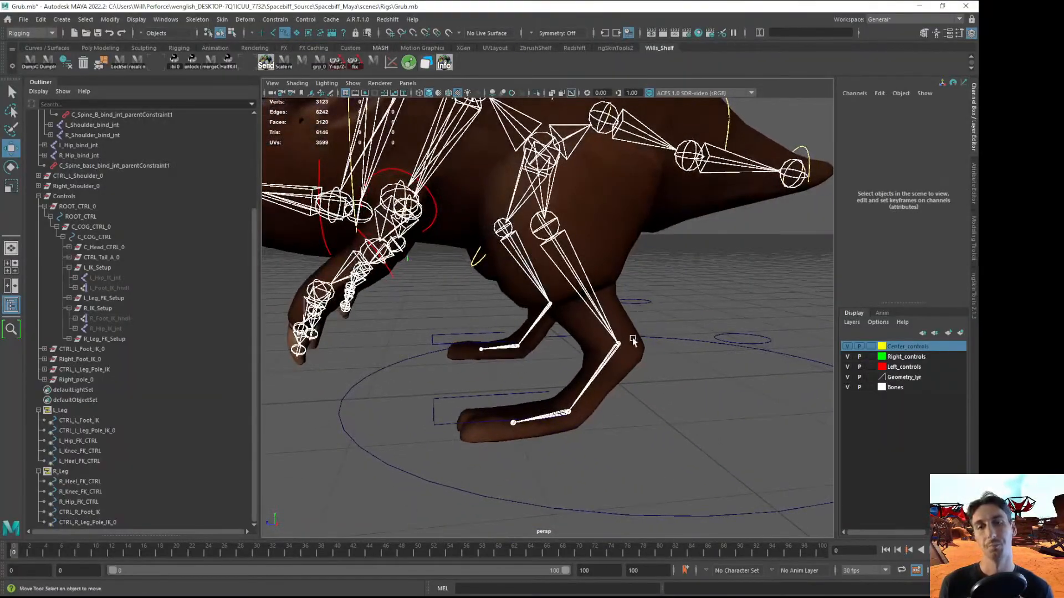
{"action": "middle_click_drag", "start_coordinate": [635, 305], "coordinate": [624, 366], "text": "alt"}
{"action": "right_click_drag", "start_coordinate": [624, 366], "coordinate": [491, 318], "text": "alt"}
{"action": "mouse_move", "coordinate": [491, 318]}
{"action": "left_mouse_down", "text": "alt"}
{"action": "mouse_move", "coordinate": [619, 283]}
{"action": "mouse_move", "coordinate": [535, 307]}
{"action": "mouse_move", "coordinate": [482, 349]}
{"action": "mouse_move", "coordinate": [501, 323]}
{"action": "left_mouse_up", "text": "alt"}
Move C_COG_CTRL around in the viewport to test how the planted IK legs react, and undo both moves
{"action": "left_click", "coordinate": [543, 135]}
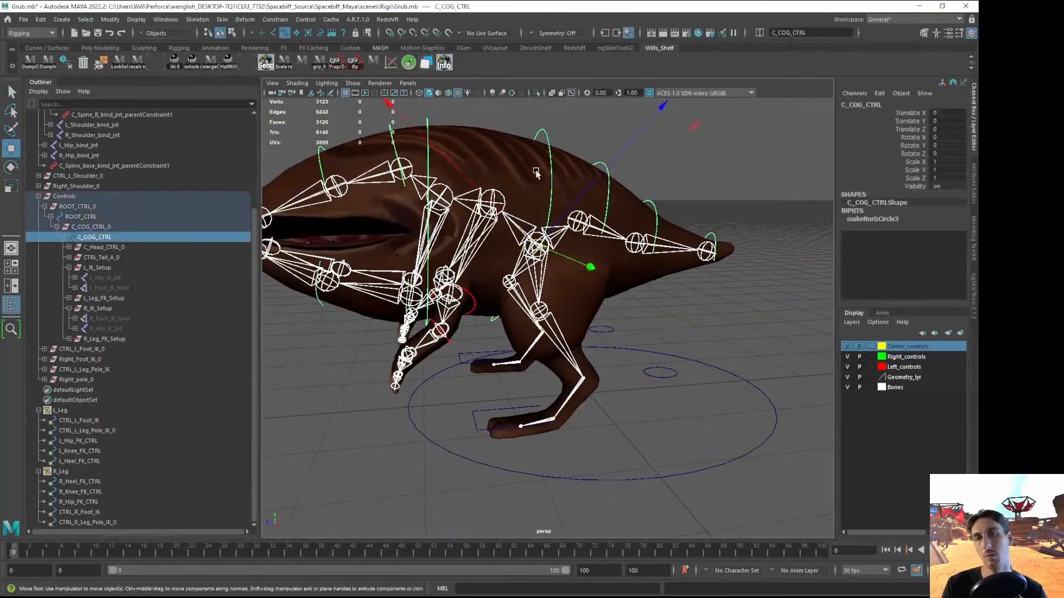
{"action": "left_click_drag", "start_coordinate": [537, 244], "coordinate": [580, 254]}
{"action": "left_click_drag", "start_coordinate": [539, 298], "coordinate": [579, 284], "text": "alt"}
{"action": "scroll", "coordinate": [579, 283], "scroll_direction": "up", "scroll_amount": 2}
{"action": "left_click_drag", "start_coordinate": [584, 247], "coordinate": [610, 255]}
{"action": "key", "text": "ctrl+z"}
{"action": "key", "text": "ctrl+z"}
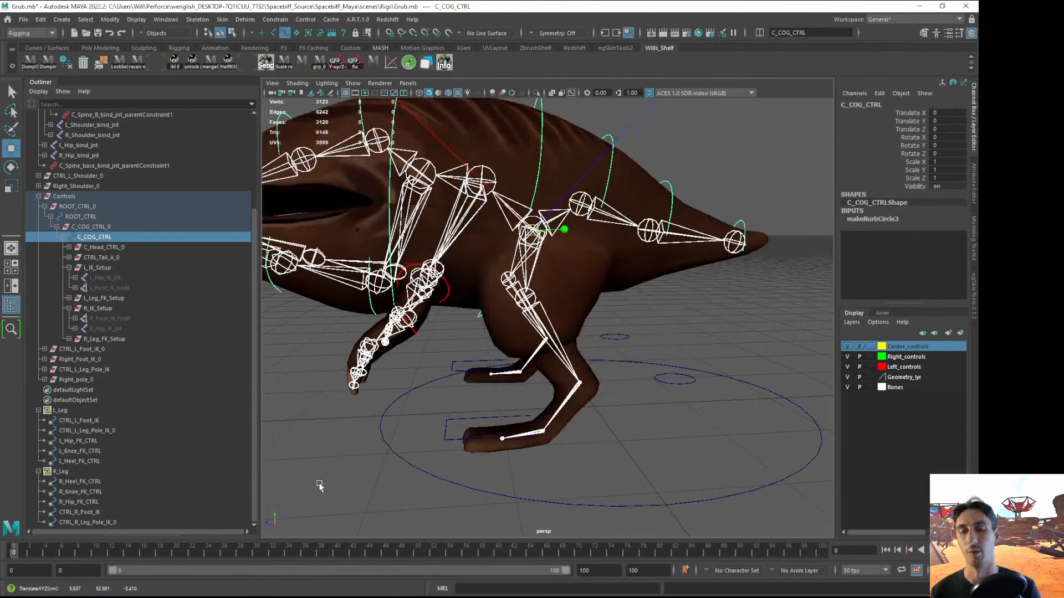
{"action": "left_click", "coordinate": [319, 487]}
Set the left leg's L IK FK Switch to 1 from its foot control, CTRL_L_Foot_IK
{"action": "middle_click_drag", "start_coordinate": [478, 446], "coordinate": [480, 362], "text": "alt"}
{"action": "left_click_drag", "start_coordinate": [480, 362], "coordinate": [557, 366], "text": "alt"}
{"action": "scroll", "coordinate": [557, 366], "scroll_direction": "up", "scroll_amount": 3}
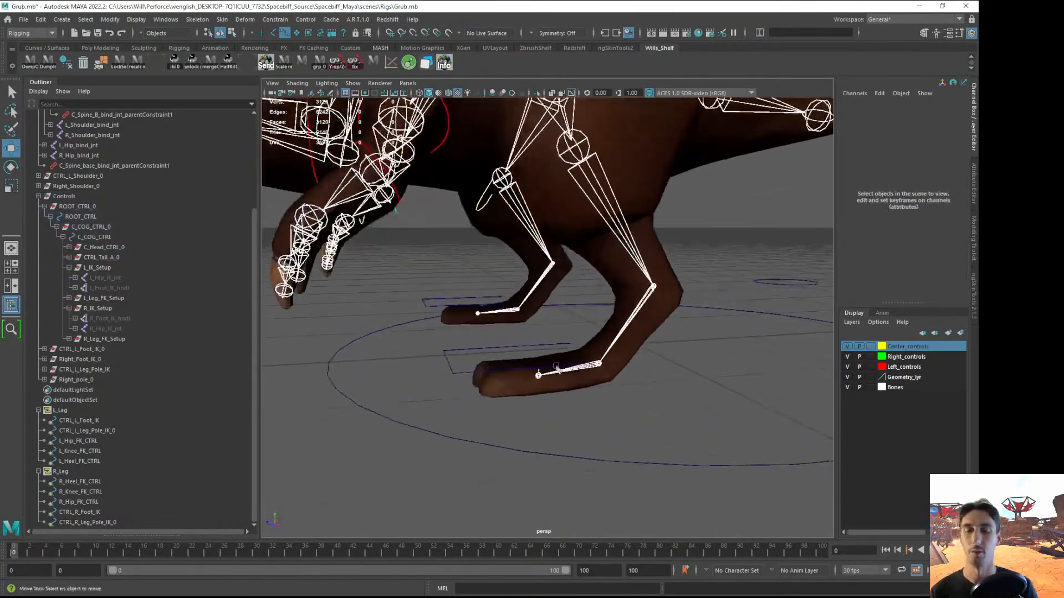
{"action": "left_click", "coordinate": [468, 376]}
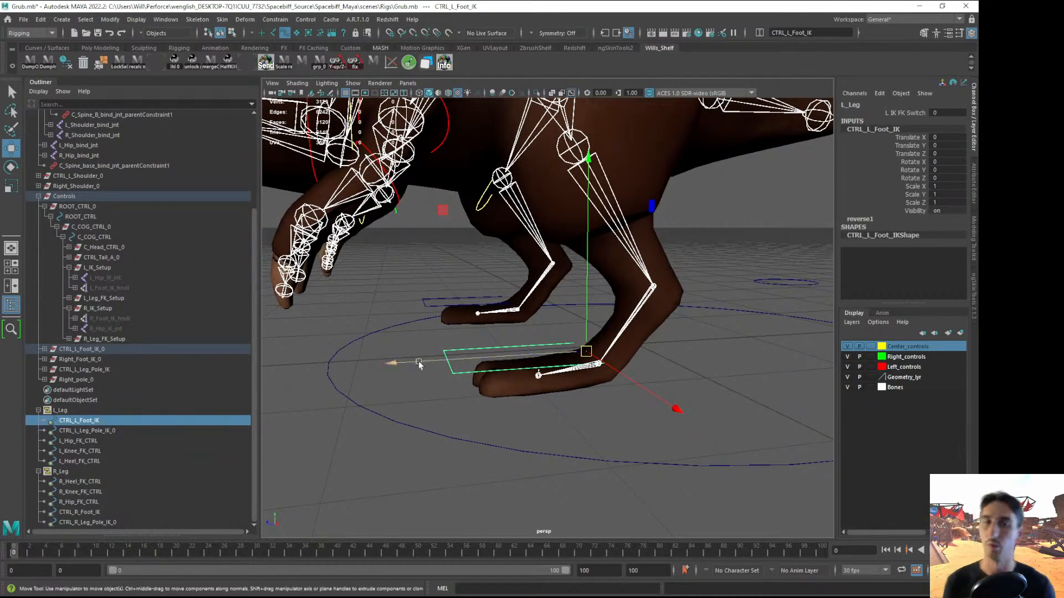
{"action": "left_click_drag", "start_coordinate": [499, 375], "coordinate": [491, 373], "text": "alt"}
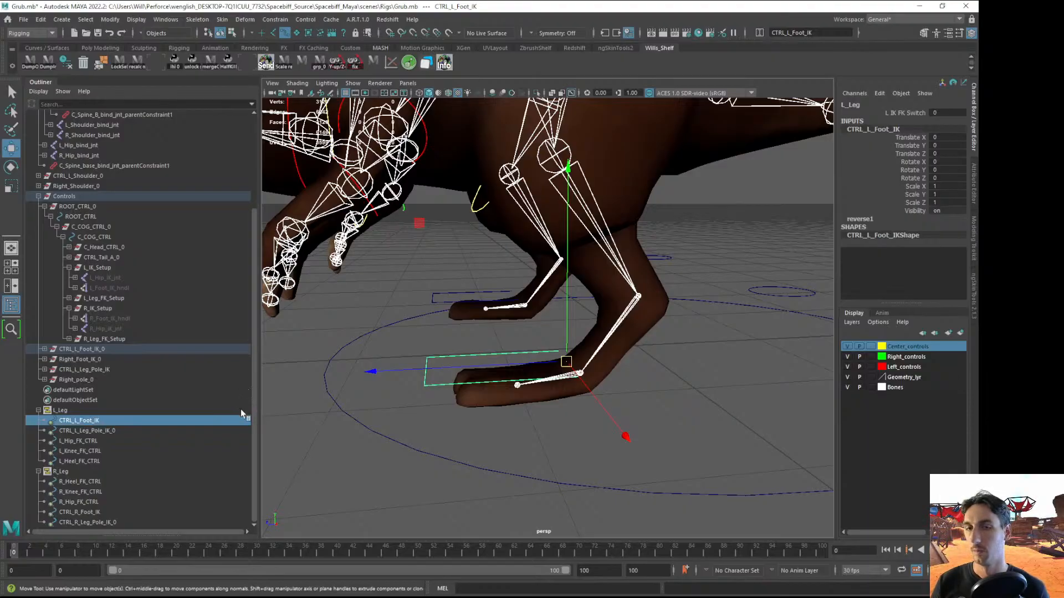
{"action": "left_click", "coordinate": [390, 447]}
{"action": "left_click", "coordinate": [441, 385]}
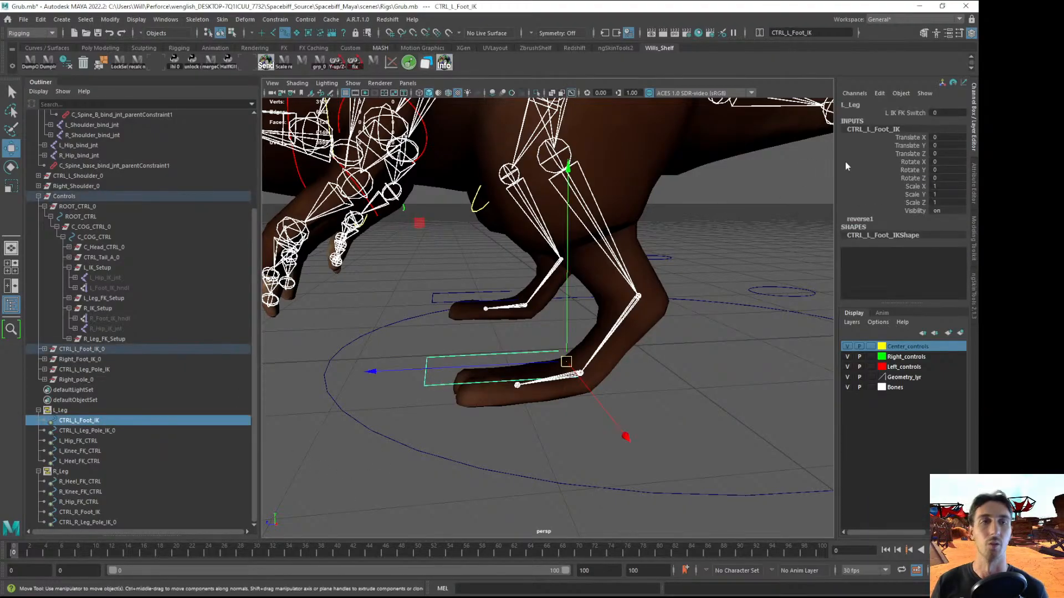
{"action": "left_click", "coordinate": [886, 114]}
{"action": "middle_click_drag", "start_coordinate": [560, 285], "coordinate": [706, 296]}
{"action": "left_click", "coordinate": [403, 485]}
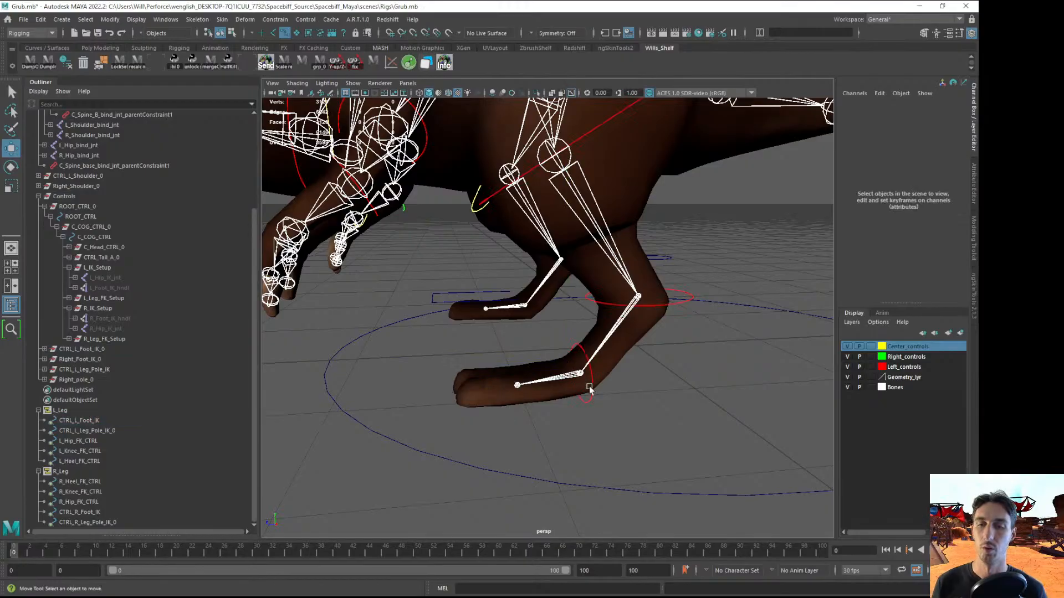
Rotate L_Heel_FK_CTRL to test the left foot in FK mode, and undo the rotation
{"action": "left_click", "coordinate": [589, 397]}
{"action": "key", "text": "e"}
{"action": "left_click_drag", "start_coordinate": [537, 323], "coordinate": [588, 210]}
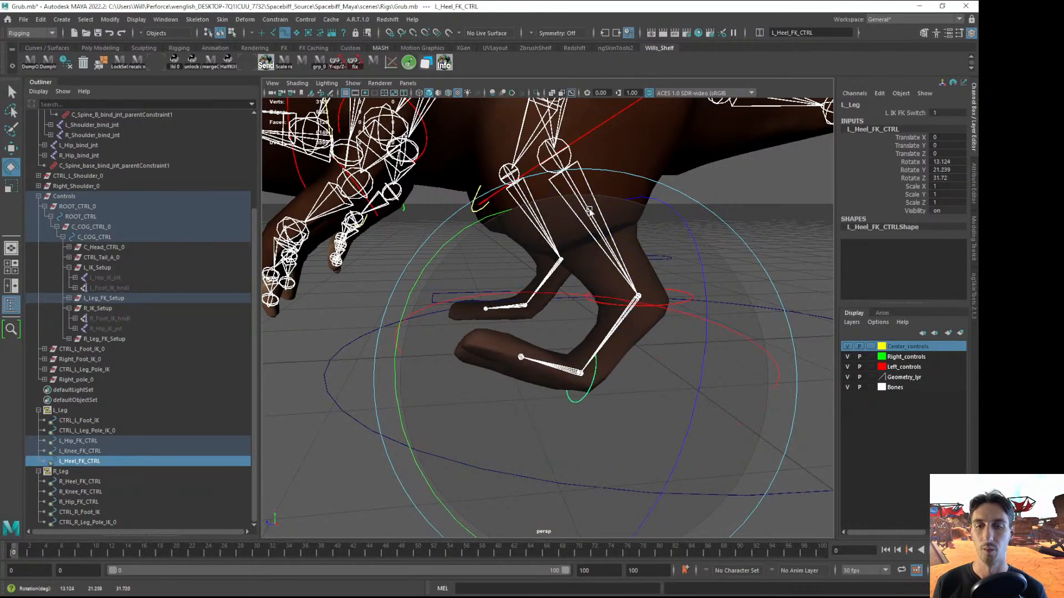
{"action": "key", "text": "ctrl+z"}
{"action": "left_click", "coordinate": [328, 471]}
Set the left leg's L IK FK Switch to 0 to return the leg to IK mode
{"action": "left_click_drag", "start_coordinate": [327, 471], "coordinate": [541, 350], "text": "alt"}
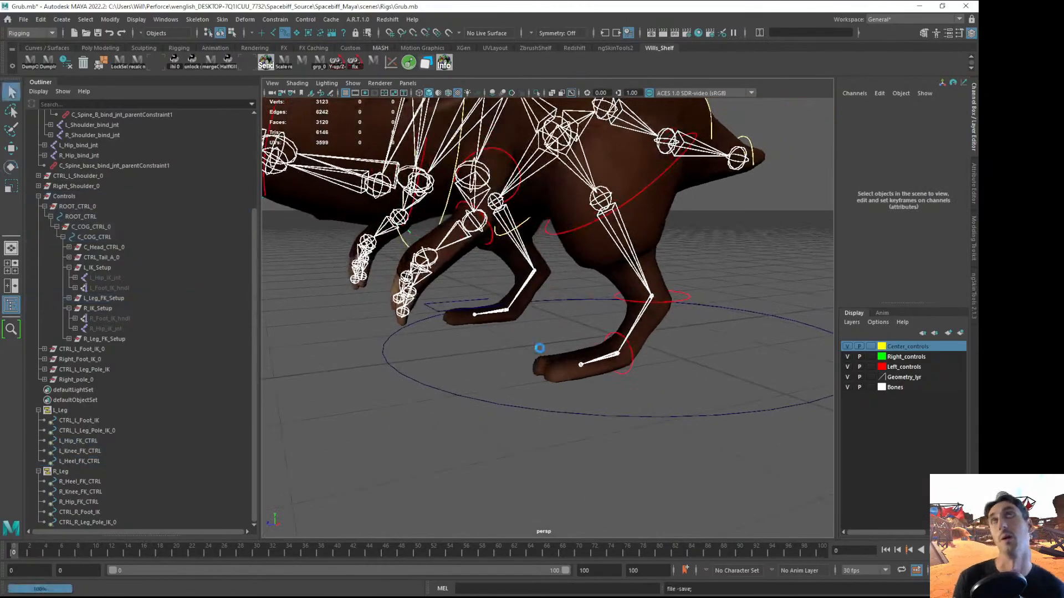
{"action": "right_click_drag", "start_coordinate": [573, 304], "coordinate": [609, 351], "text": "alt"}
{"action": "left_click_drag", "start_coordinate": [582, 359], "coordinate": [604, 355], "text": "alt"}
{"action": "left_click", "coordinate": [605, 400]}
{"action": "left_click", "coordinate": [896, 114]}
{"action": "middle_click_drag", "start_coordinate": [565, 238], "coordinate": [408, 275]}
{"action": "left_click", "coordinate": [400, 476]}
Select CTRL_L_Foot_IK and examine it up close with the left foot in IK mode
{"action": "left_click_drag", "start_coordinate": [400, 476], "coordinate": [472, 398], "text": "alt"}
{"action": "left_click", "coordinate": [459, 360]}
{"action": "right_click_drag", "start_coordinate": [458, 360], "coordinate": [481, 394], "text": "alt"}
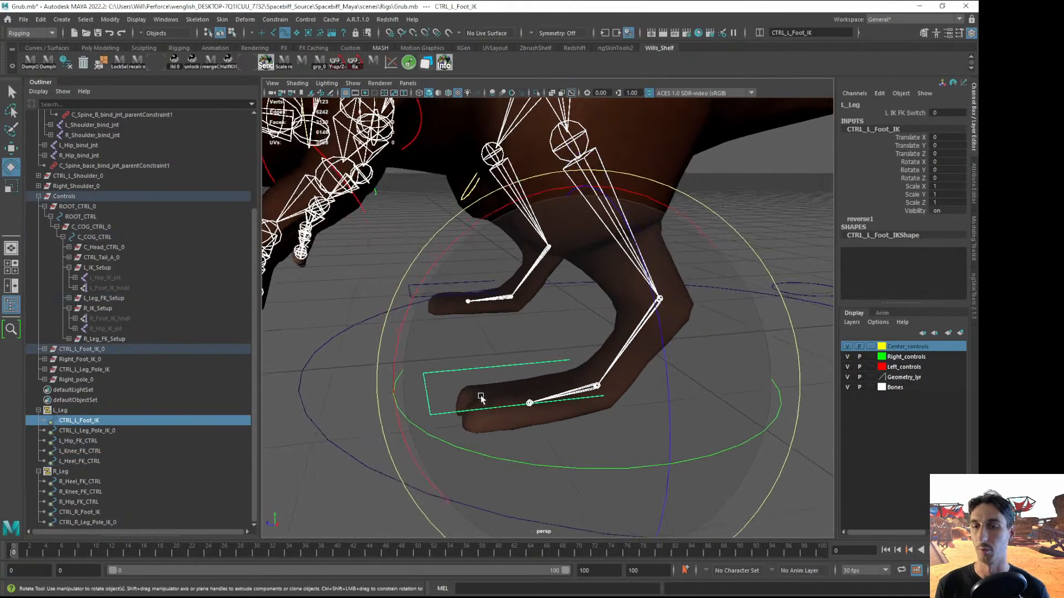
{"action": "middle_click_drag", "start_coordinate": [480, 393], "coordinate": [494, 366], "text": "alt"}
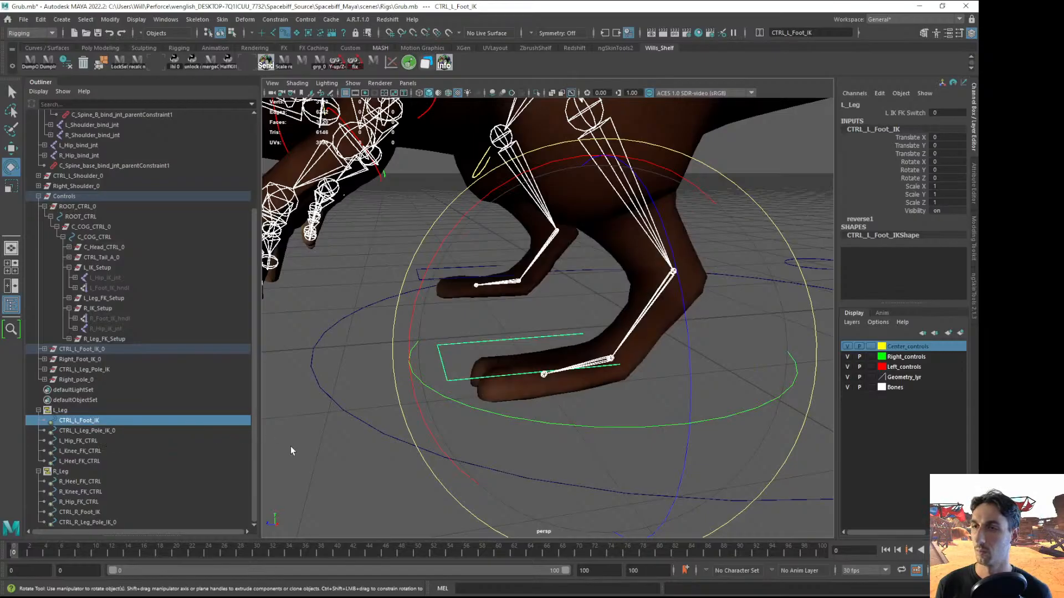
{"action": "left_click", "coordinate": [308, 450]}
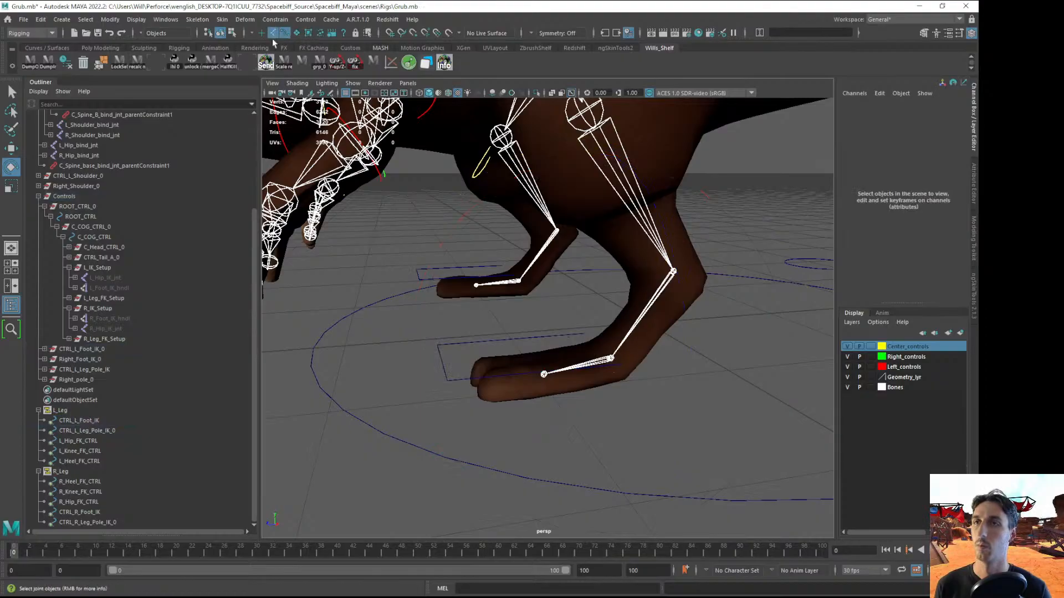
Select L_Heel_bind_Jnt in the viewport and inspect the L Heel IK Jnt W0 weight on its parent constraint
{"action": "left_click", "coordinate": [611, 360]}
{"action": "key", "text": "f"}
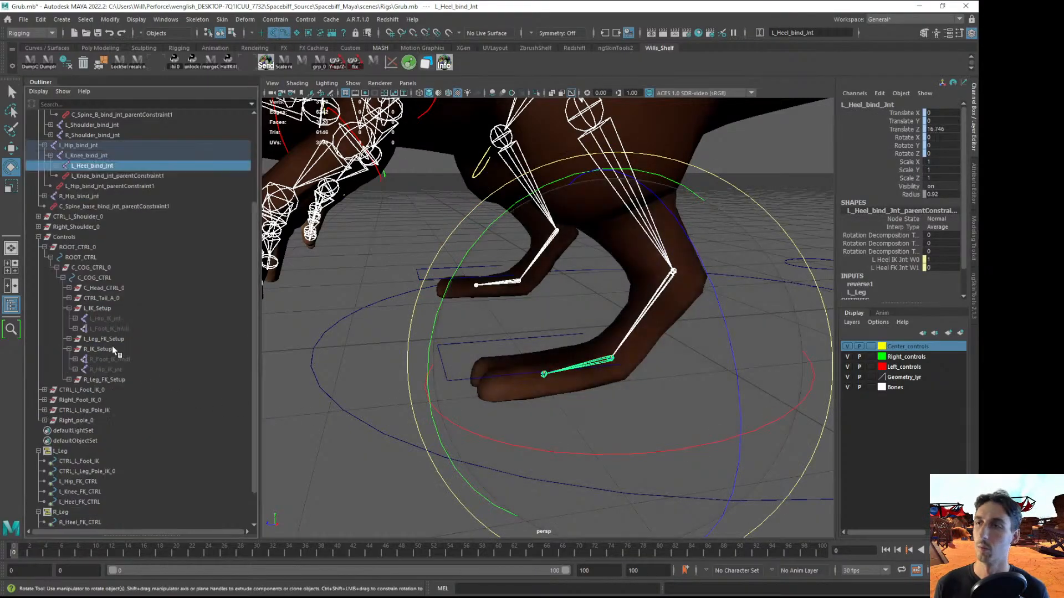
{"action": "left_click", "coordinate": [57, 166]}
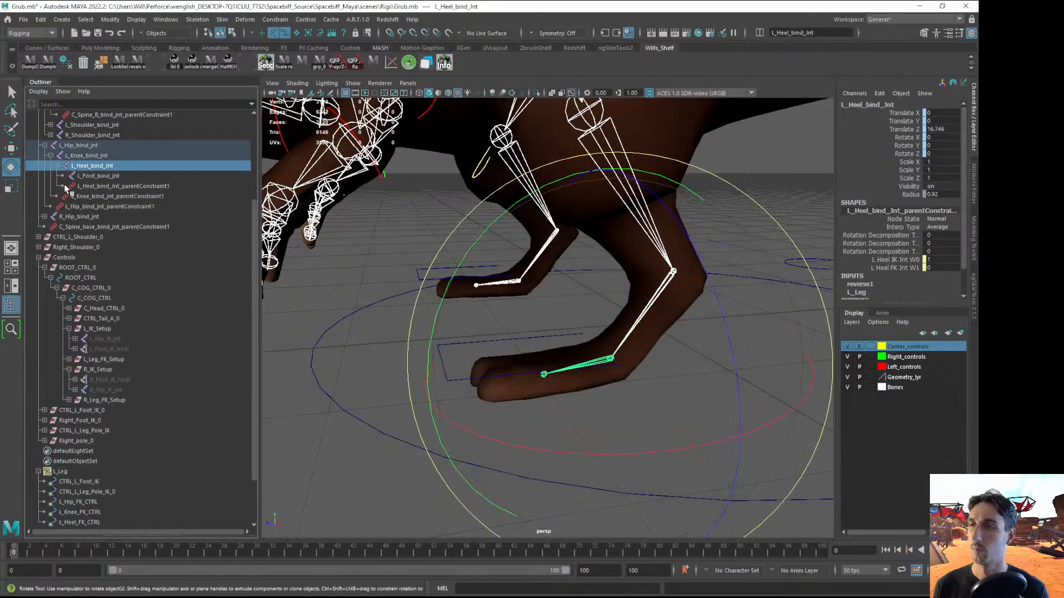
{"action": "left_click", "coordinate": [97, 186]}
{"action": "left_click_drag", "start_coordinate": [332, 266], "coordinate": [604, 261], "text": "alt"}
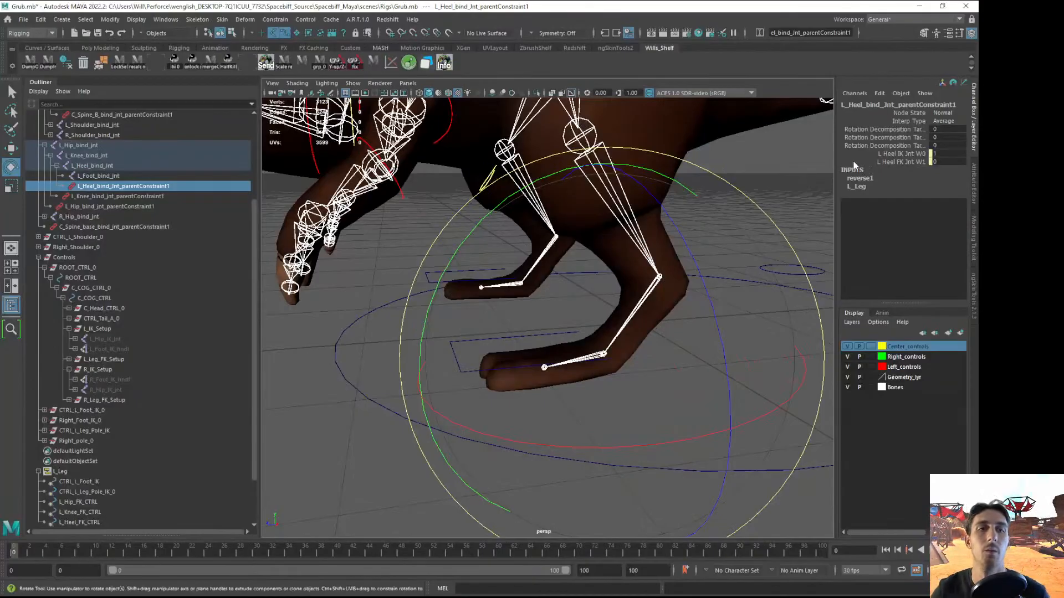
{"action": "left_click", "coordinate": [870, 154]}
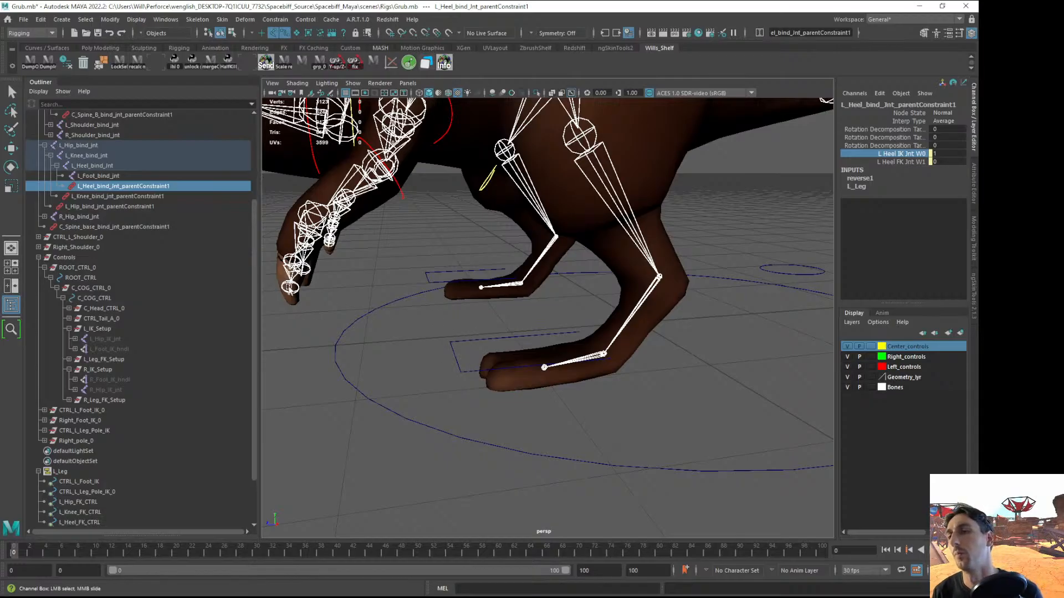
Compare the channels of L_Heel_bind_Jnt with those of its child, L_Foot_bind_jnt
{"action": "left_click", "coordinate": [110, 167]}
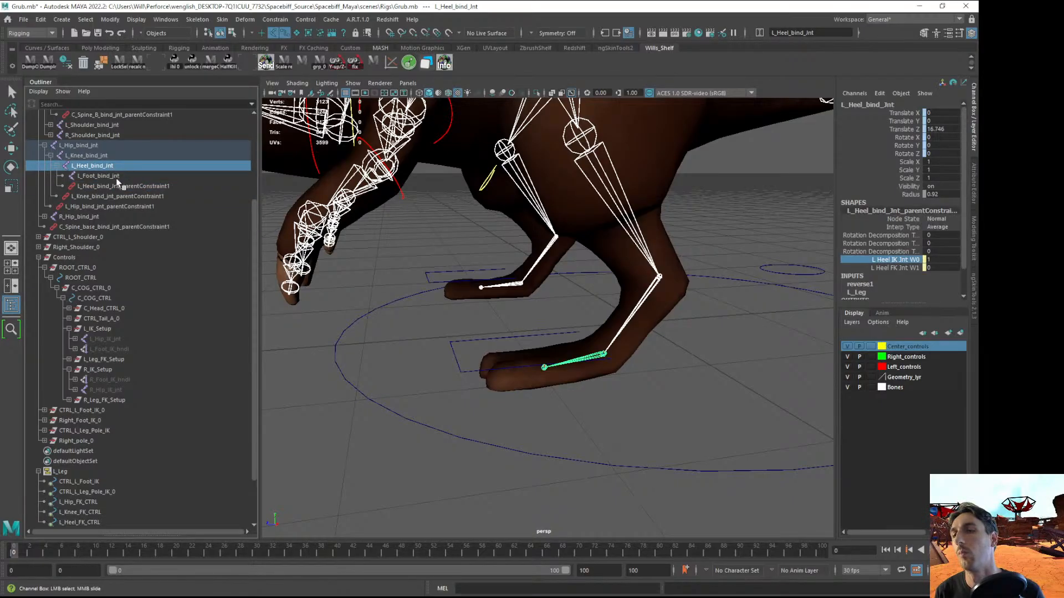
{"action": "left_click", "coordinate": [114, 176]}
{"action": "key", "text": "e"}
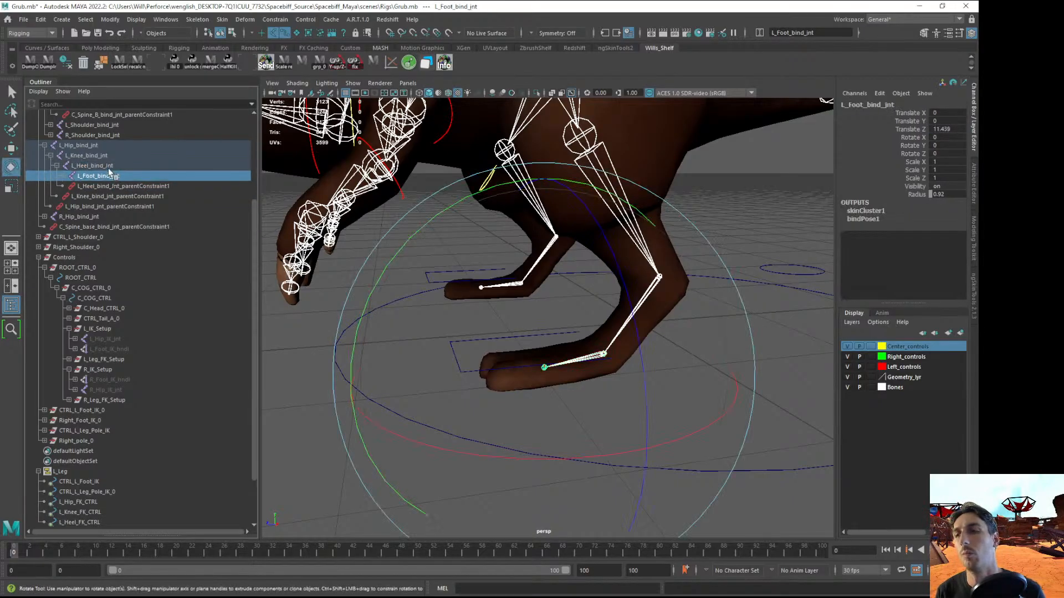
{"action": "left_click", "coordinate": [109, 167]}
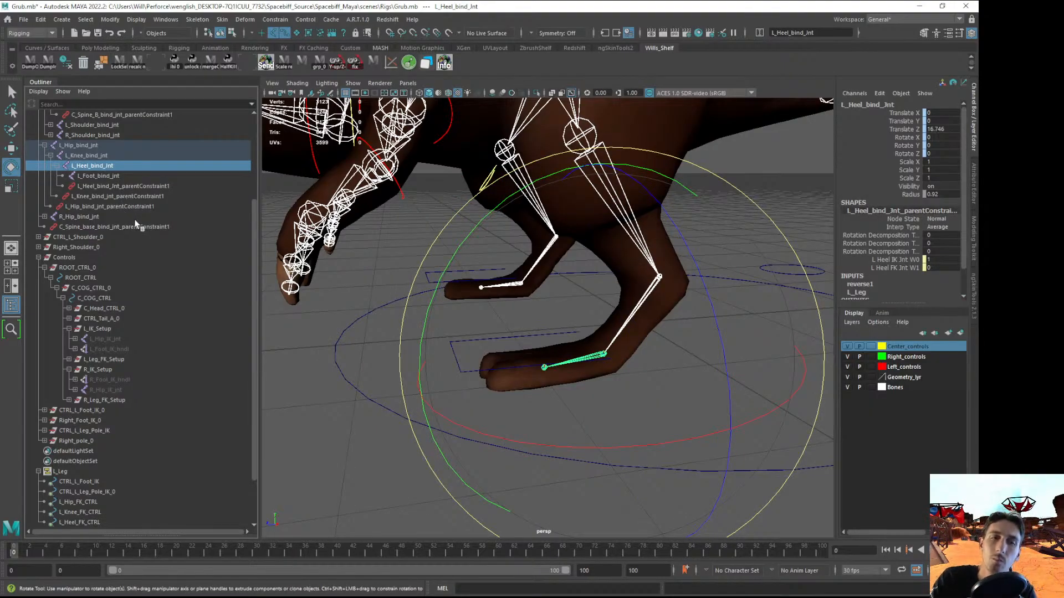
Test how the left leg follows CTRL_L_Foot_IK by moving the control up off the ground, and undo the move
{"action": "left_click", "coordinate": [348, 475]}
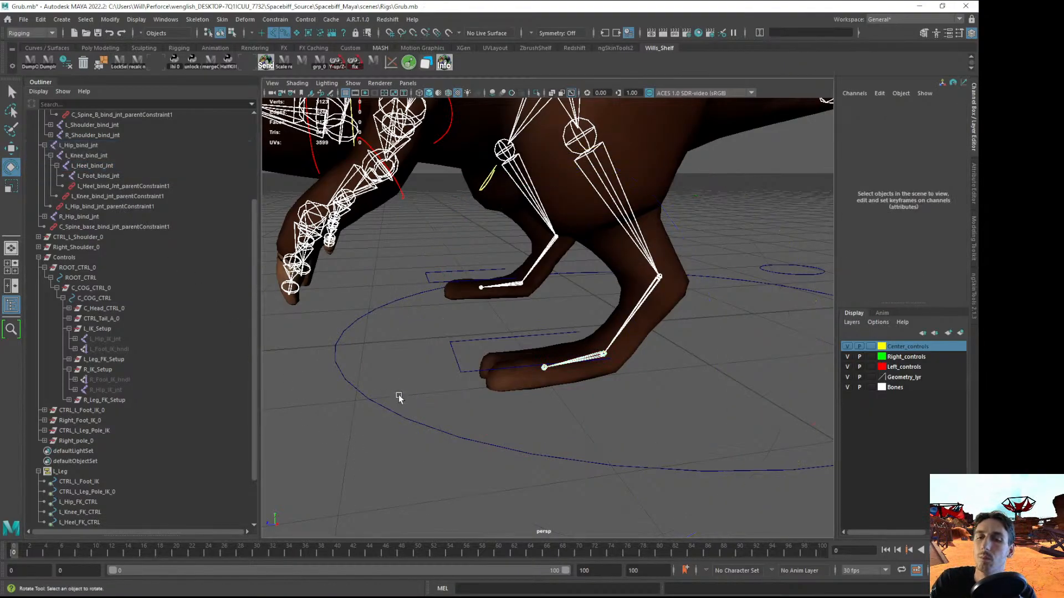
{"action": "left_click", "coordinate": [451, 348]}
{"action": "key", "text": "w"}
{"action": "left_click_drag", "start_coordinate": [545, 367], "coordinate": [554, 313]}
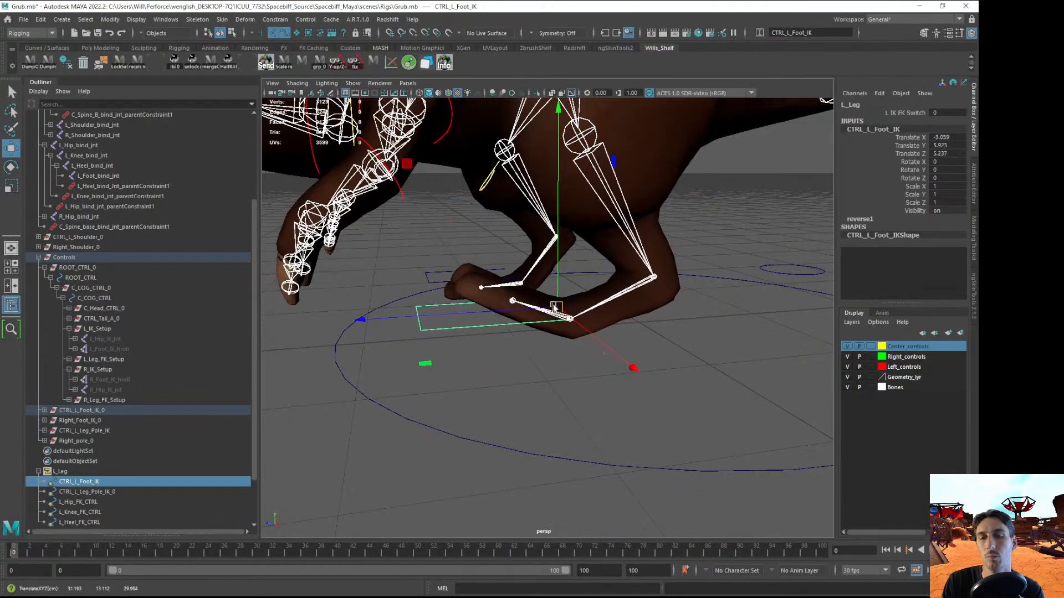
{"action": "key", "text": "ctrl+z"}
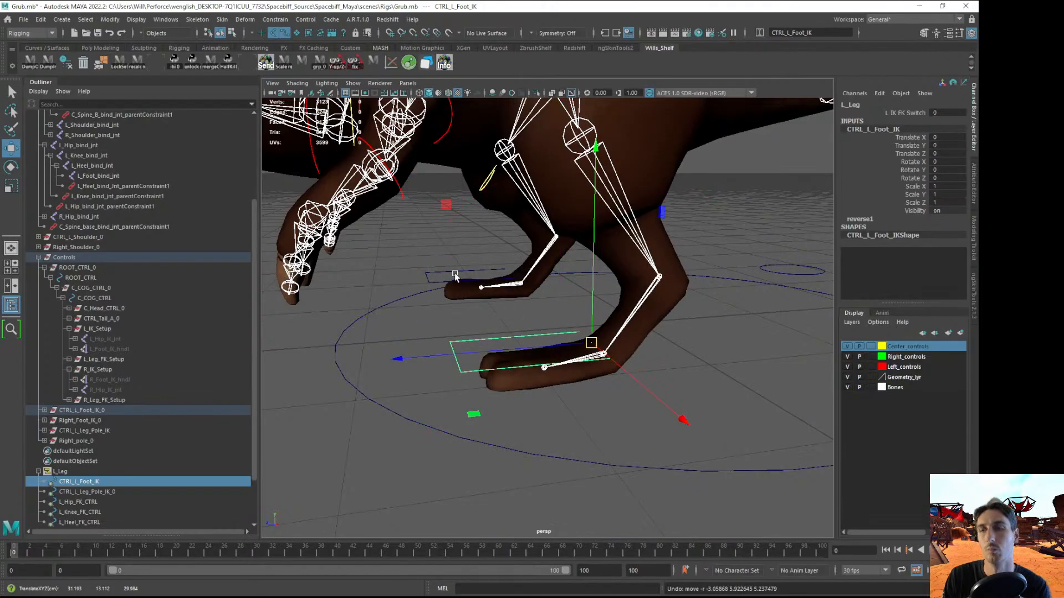
Inspect the weights of the parent constraint on L_Heel_bind_Jnt and expand the left IK hip and knee joints down to L_Heel_IK_Jnt
{"action": "left_click", "coordinate": [125, 187]}
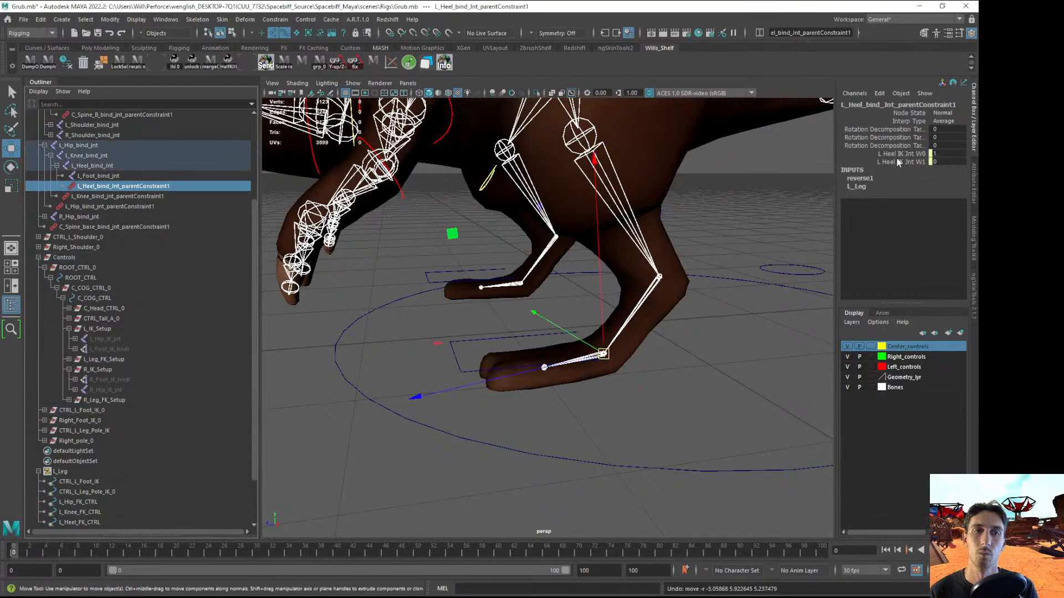
{"action": "left_click_drag", "start_coordinate": [254, 367], "coordinate": [250, 392]}
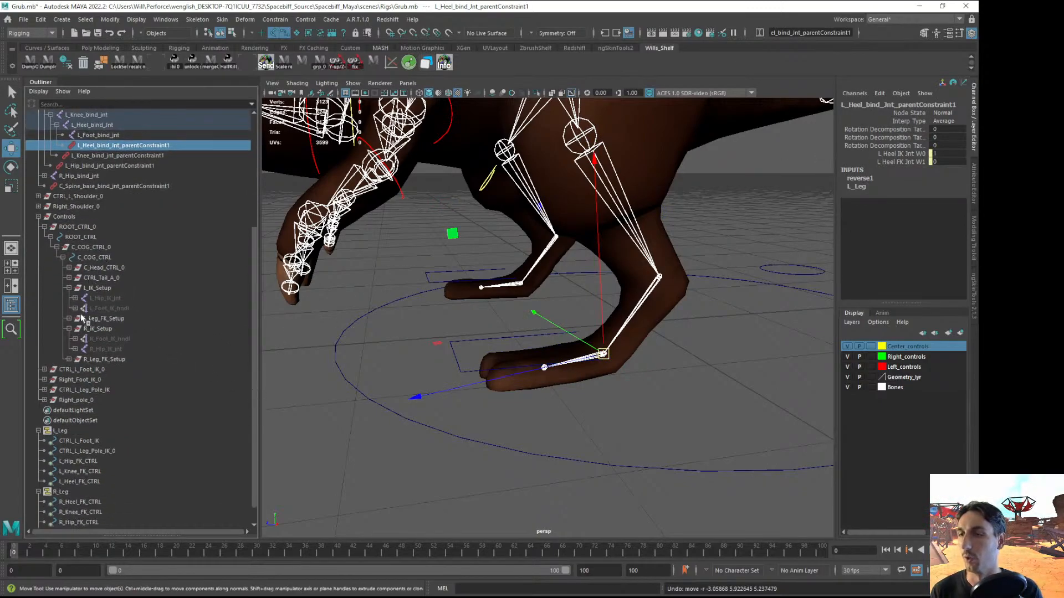
{"action": "left_click", "coordinate": [76, 298]}
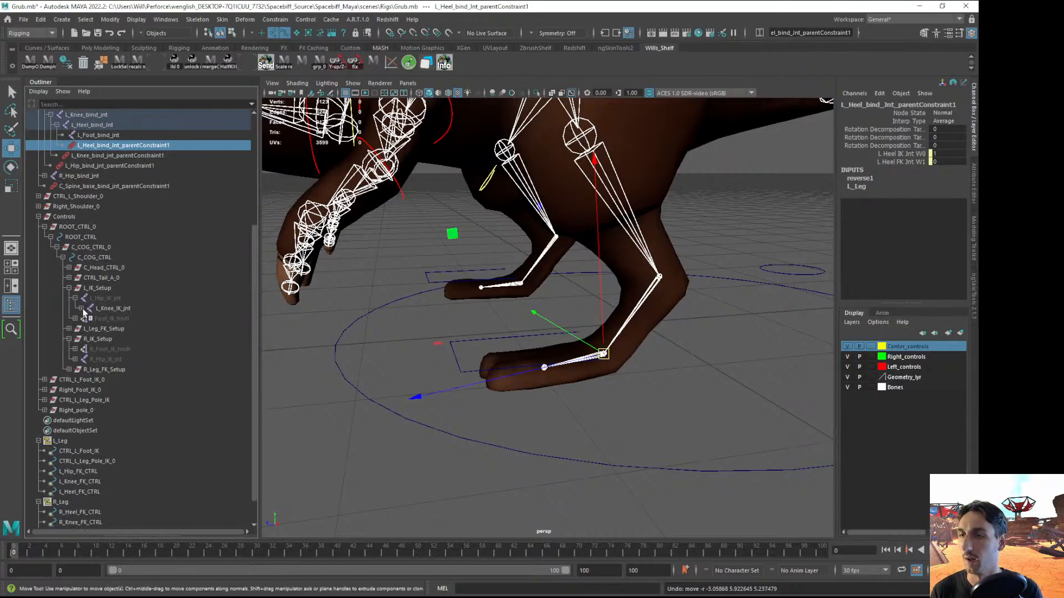
{"action": "left_click", "coordinate": [81, 308]}
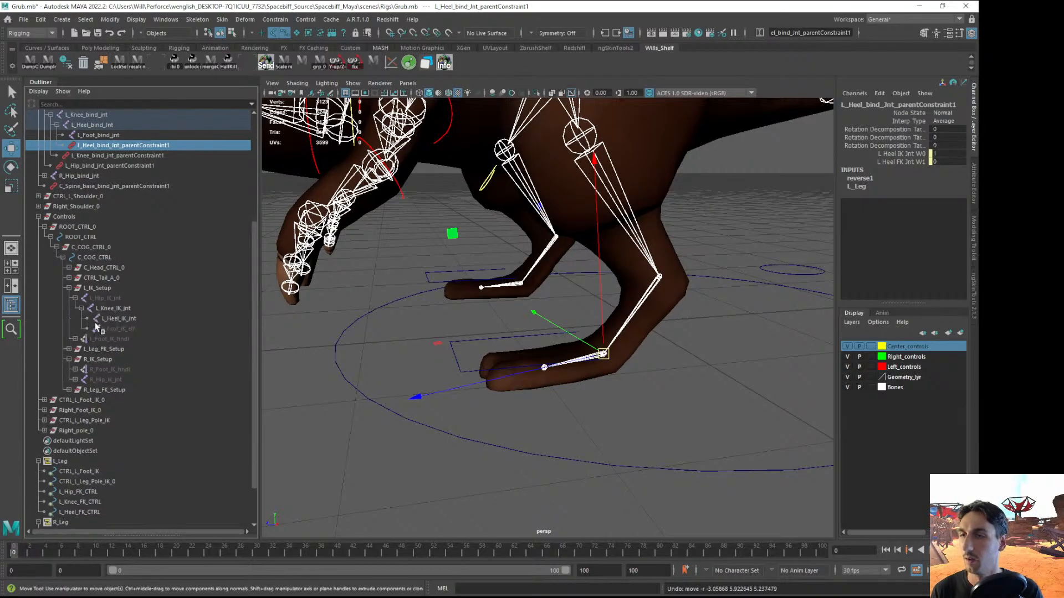
Orient-constrain the left heel IK joint L_Heel_IK_Jnt to the foot control CTRL_L_Foot_IK
{"action": "double_click", "coordinate": [139, 319]}
{"action": "left_click_drag", "start_coordinate": [455, 374], "coordinate": [589, 388], "text": "alt"}
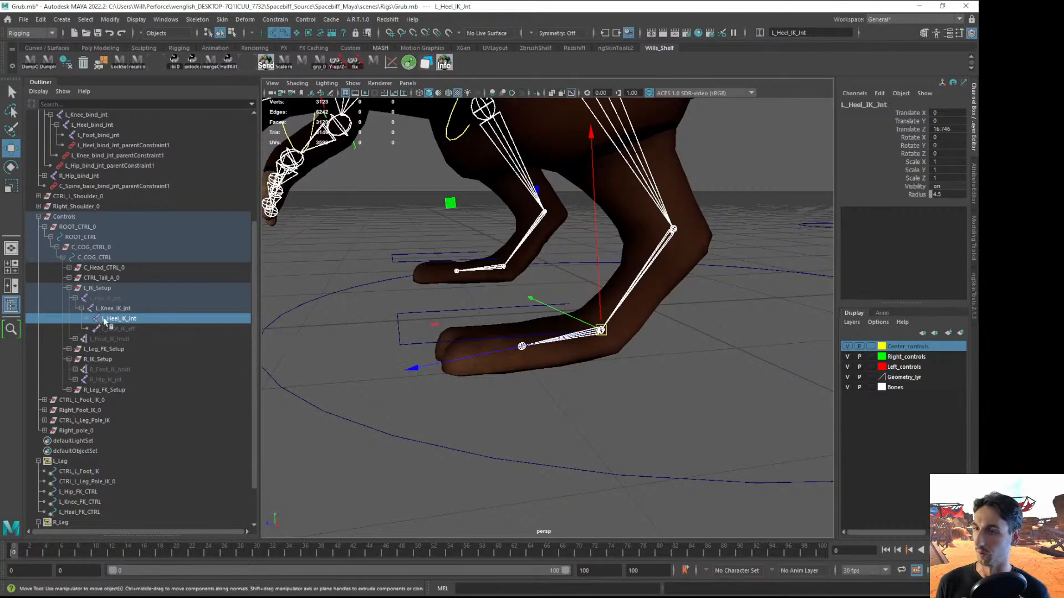
{"action": "left_click", "coordinate": [399, 343]}
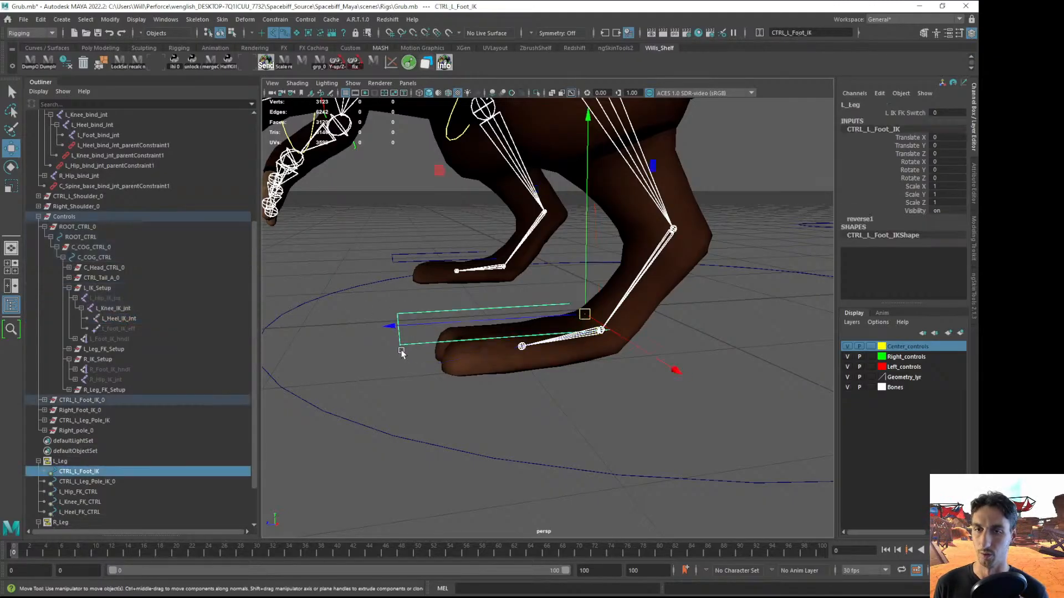
{"action": "left_click", "coordinate": [127, 318], "text": "ctrl"}
{"action": "left_click", "coordinate": [275, 19]}
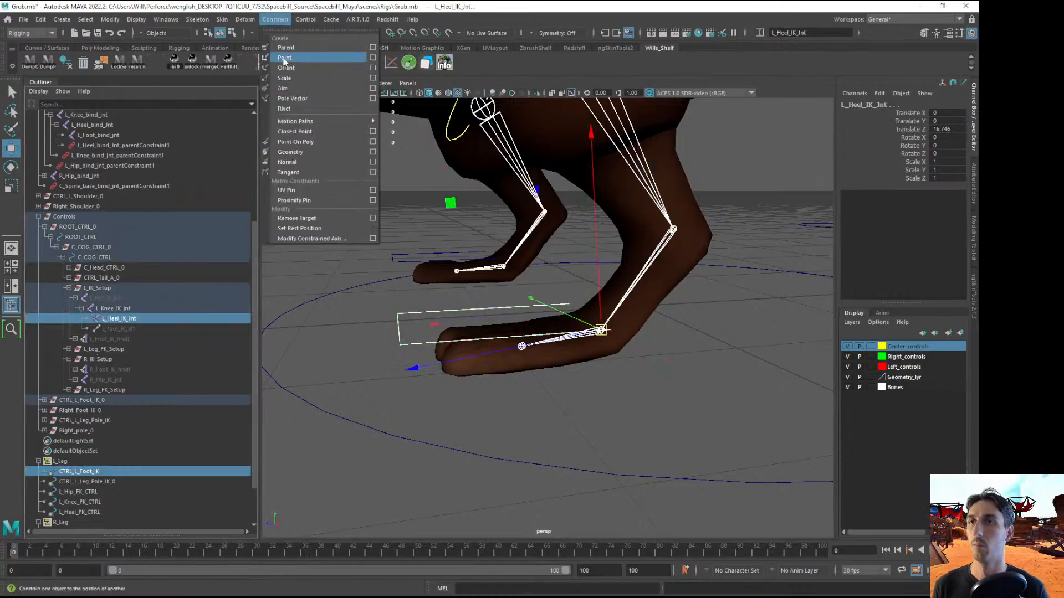
{"action": "left_click", "coordinate": [370, 67]}
{"action": "left_click", "coordinate": [385, 163]}
{"action": "left_click", "coordinate": [334, 313]}
{"action": "left_click", "coordinate": [384, 415]}
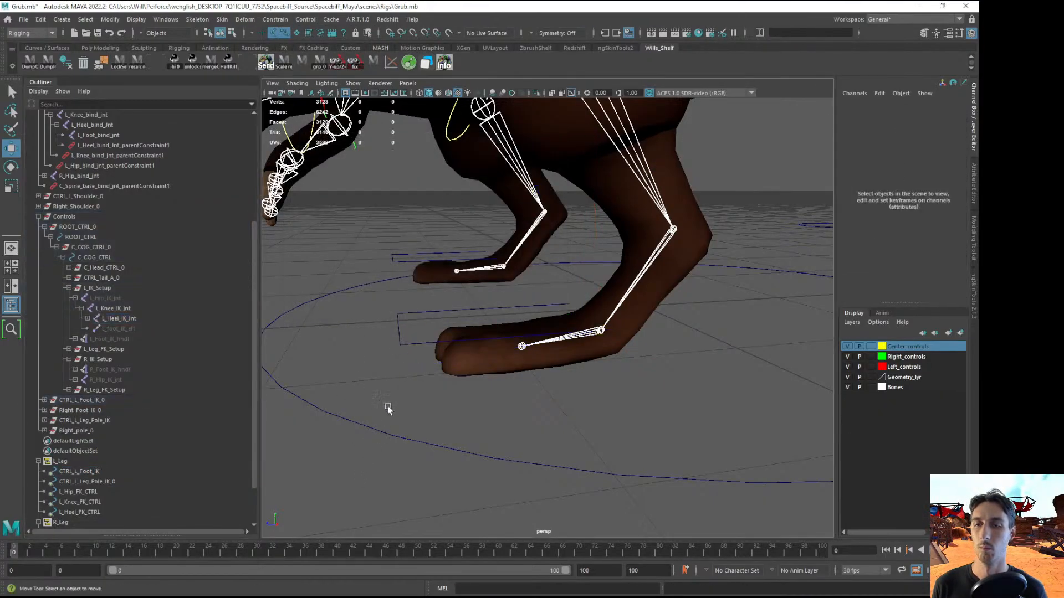
Test-rotate the CTRL_L_Foot_IK control to check the heel joint, undo the rotation and clear the selection
{"action": "left_click", "coordinate": [404, 344]}
{"action": "key", "text": "e"}
{"action": "left_click_drag", "start_coordinate": [432, 202], "coordinate": [594, 155]}
{"action": "key", "text": "ctrl+z"}
{"action": "right_click_drag", "start_coordinate": [556, 410], "coordinate": [384, 399], "text": "alt"}
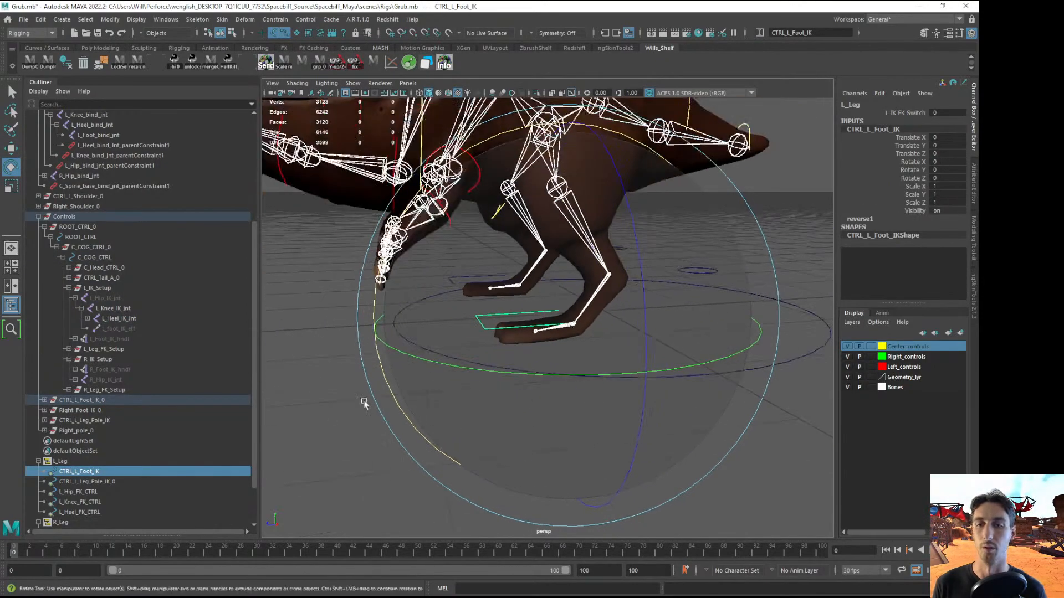
{"action": "left_click", "coordinate": [349, 410]}
Test-move the body control C_COG_CTRL to check that the left foot stays planted, and undo the move
{"action": "left_click_drag", "start_coordinate": [349, 411], "coordinate": [385, 399], "text": "alt"}
{"action": "middle_click_drag", "start_coordinate": [382, 282], "coordinate": [408, 363], "text": "alt"}
{"action": "left_click_drag", "start_coordinate": [408, 363], "coordinate": [530, 129], "text": "alt"}
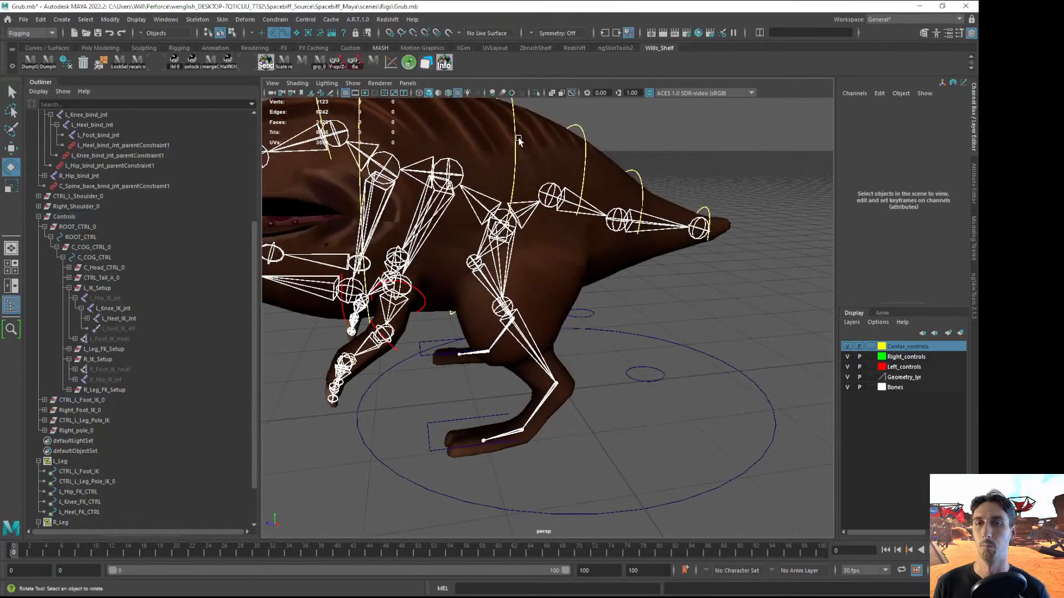
{"action": "left_click", "coordinate": [514, 129]}
{"action": "key", "text": "w"}
{"action": "left_click_drag", "start_coordinate": [481, 293], "coordinate": [476, 263], "text": "alt"}
{"action": "left_click_drag", "start_coordinate": [501, 219], "coordinate": [587, 400]}
{"action": "key", "text": "ctrl+z"}
Inspect the right heel's bind joint, the right foot control group and the R_IK_Setup contents in the hierarchy
{"action": "left_click_drag", "start_coordinate": [487, 402], "coordinate": [720, 360], "text": "alt"}
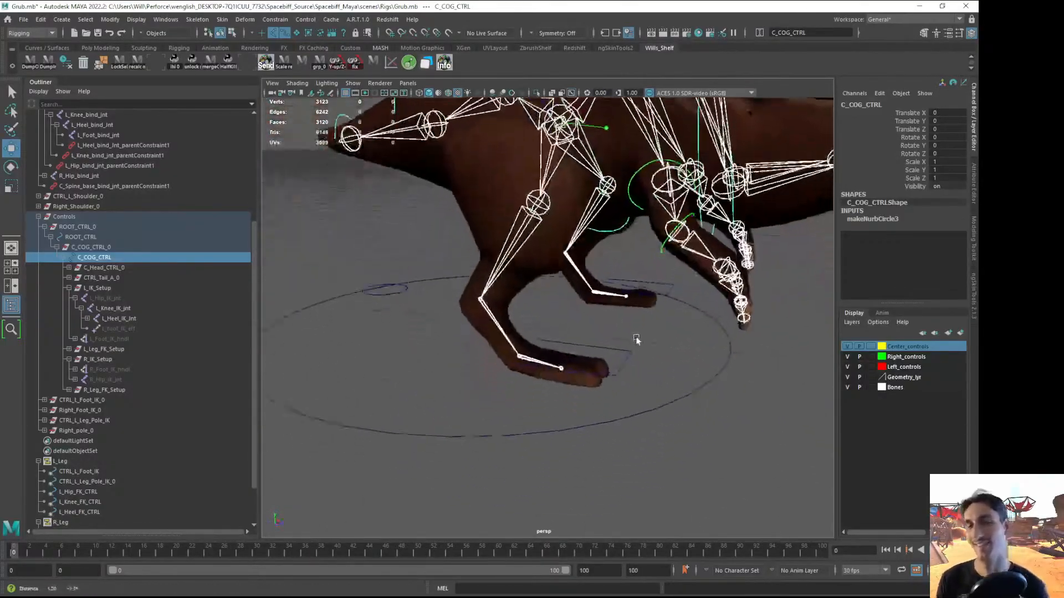
{"action": "scroll", "coordinate": [632, 361], "scroll_direction": "up", "scroll_amount": 4}
{"action": "left_click", "coordinate": [556, 279]}
{"action": "scroll", "coordinate": [557, 279], "scroll_direction": "up", "scroll_amount": 2}
{"action": "left_click", "coordinate": [458, 388]}
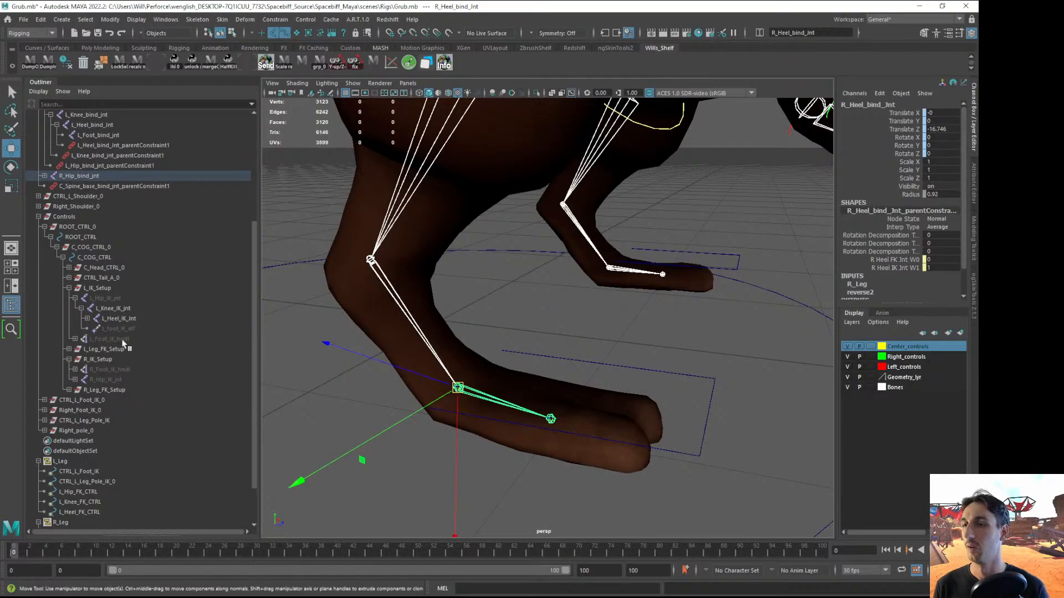
{"action": "left_click", "coordinate": [45, 410]}
{"action": "scroll", "coordinate": [217, 414], "scroll_direction": "down", "scroll_amount": 2}
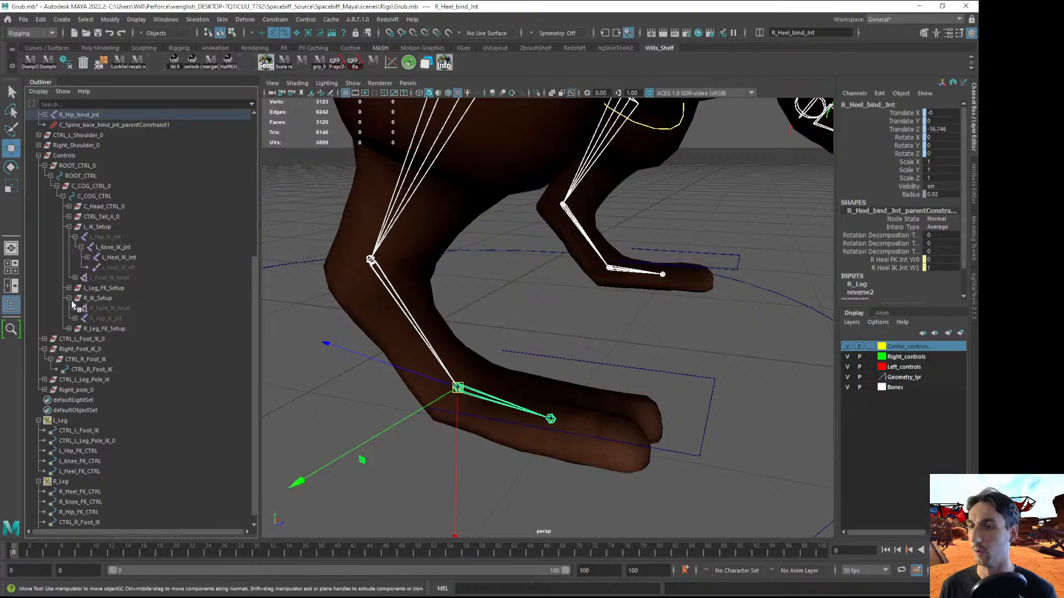
{"action": "left_click", "coordinate": [102, 318]}
{"action": "left_click", "coordinate": [109, 310]}
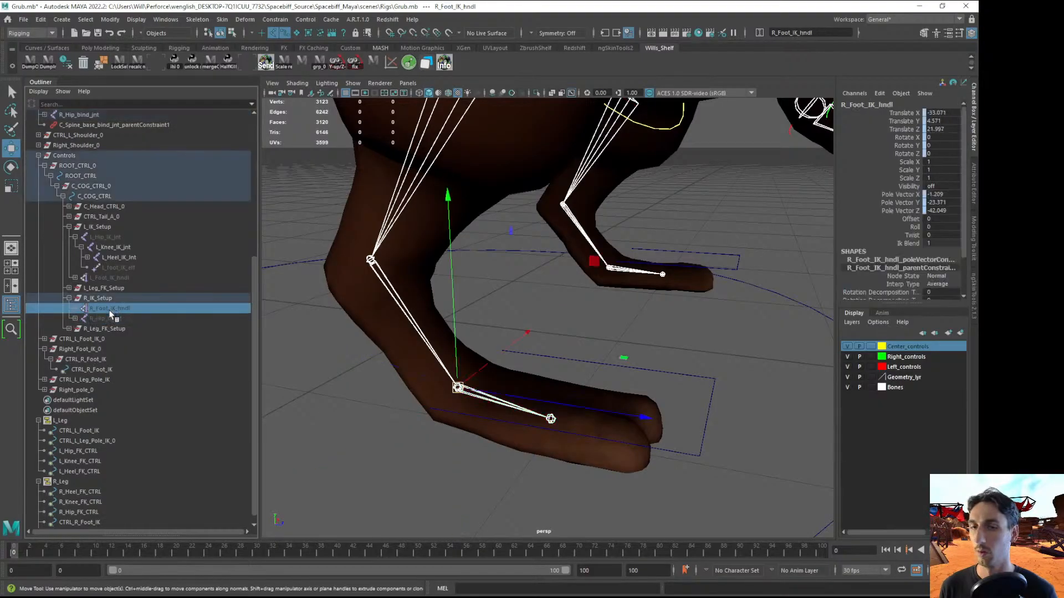
{"action": "left_click_drag", "start_coordinate": [325, 337], "coordinate": [318, 330], "text": "alt"}
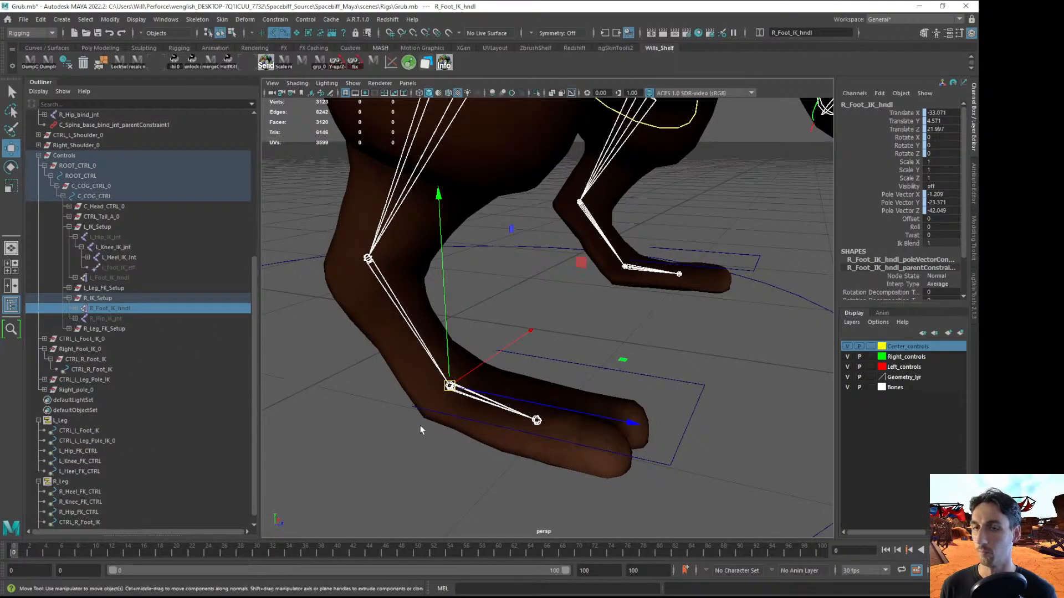
Select the CTRL_R_Foot_IK control and expand the right IK leg chain down to its heel joint
{"action": "left_click", "coordinate": [695, 382]}
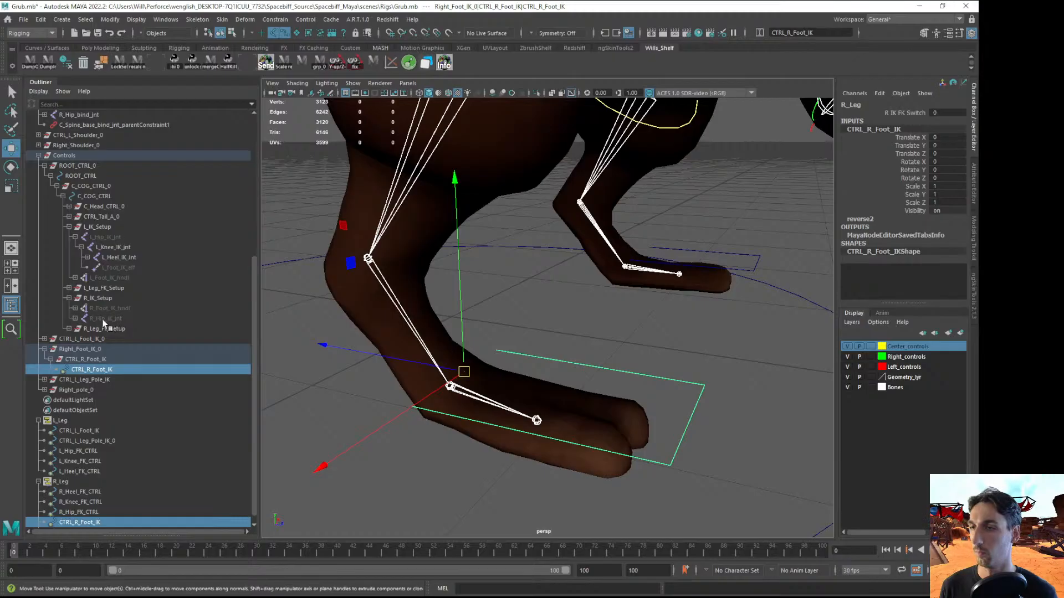
{"action": "left_click", "coordinate": [75, 319]}
{"action": "left_click", "coordinate": [81, 329]}
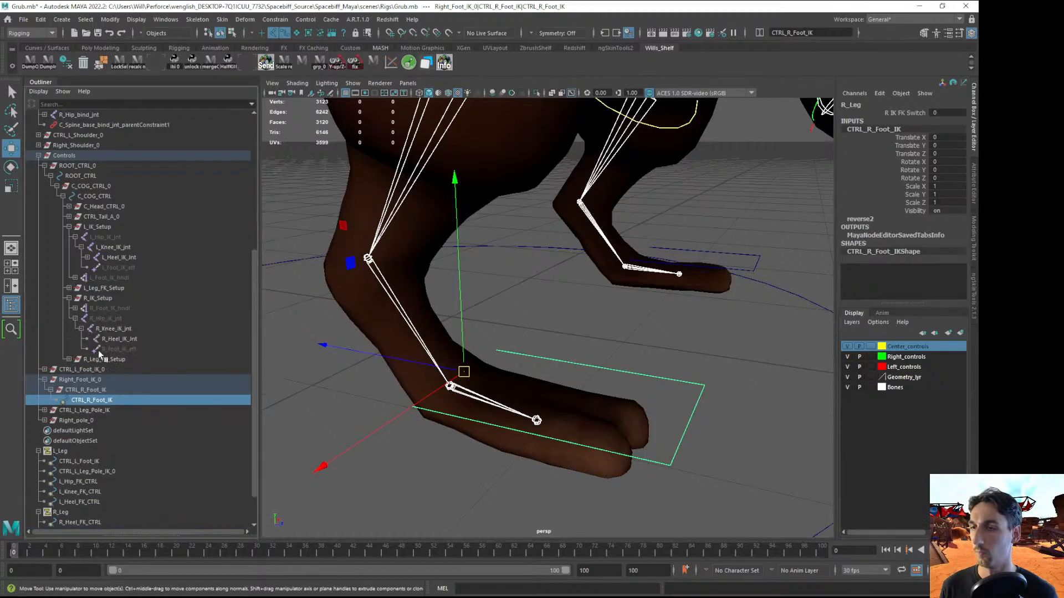
Try to orient-constrain the effector R_foot_IK_eff to the CTRL_R_Foot_IK control
{"action": "left_click", "coordinate": [123, 350], "text": "ctrl"}
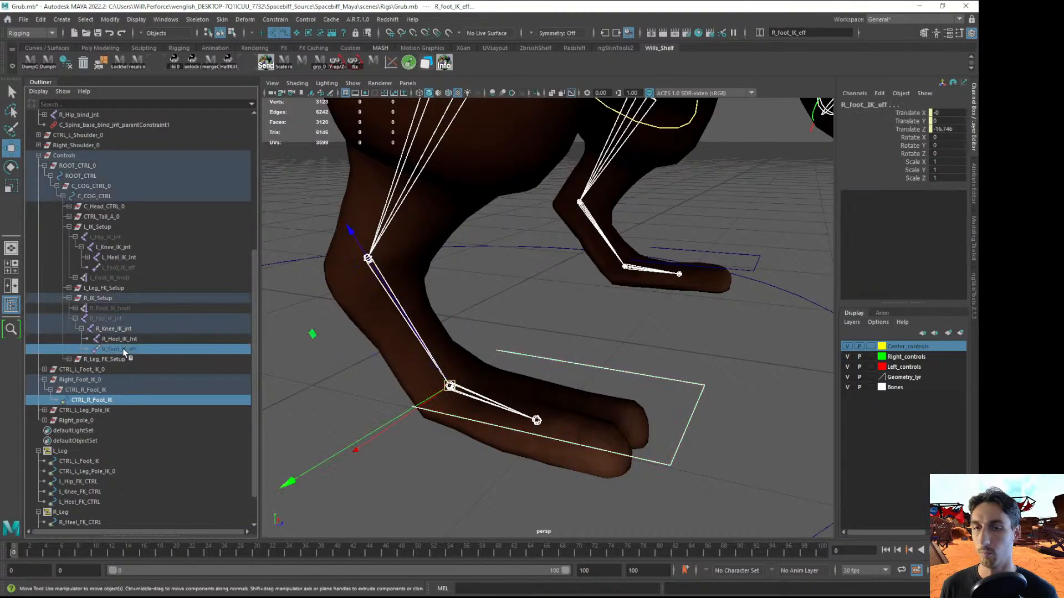
{"action": "left_click", "coordinate": [273, 20]}
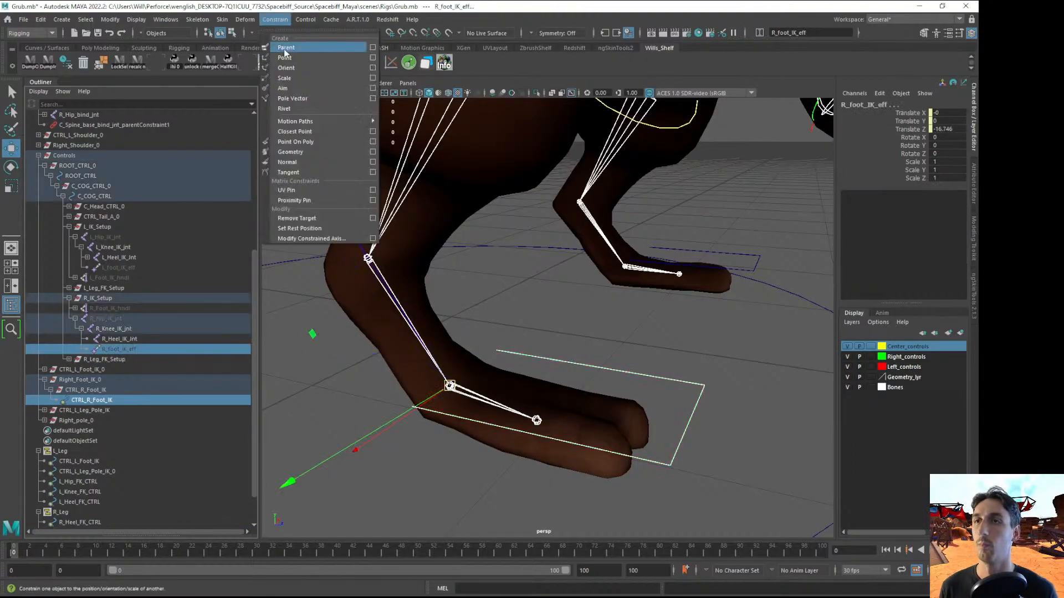
{"action": "left_click", "coordinate": [288, 70]}
{"action": "scroll", "coordinate": [323, 492], "scroll_direction": "down", "scroll_amount": 5}
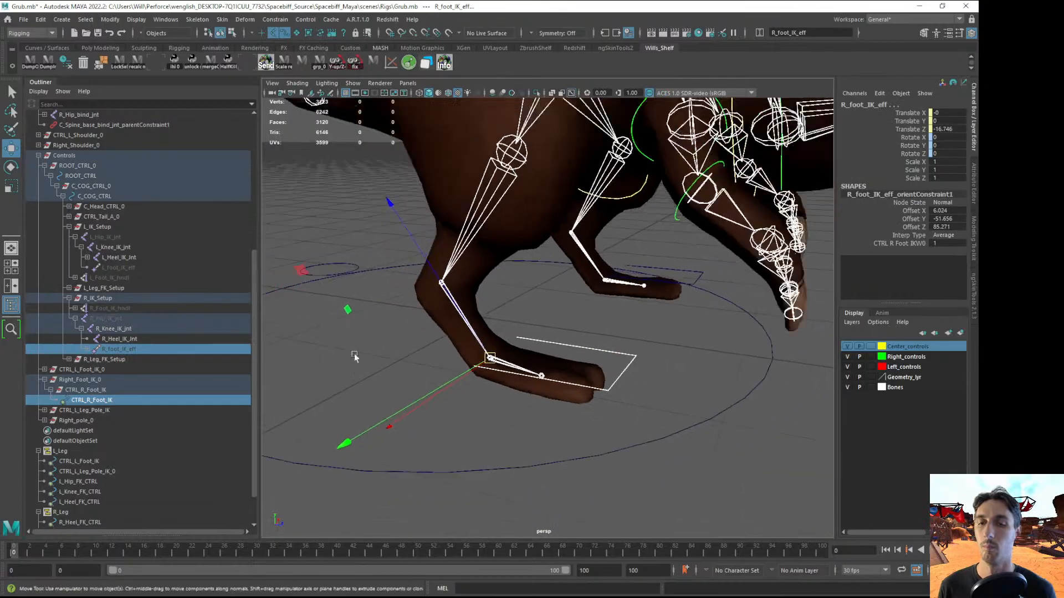
{"action": "left_click", "coordinate": [361, 504]}
Test-rotate the CTRL_R_Foot_IK control twice to check the right heel, undoing each rotation
{"action": "left_click", "coordinate": [632, 359]}
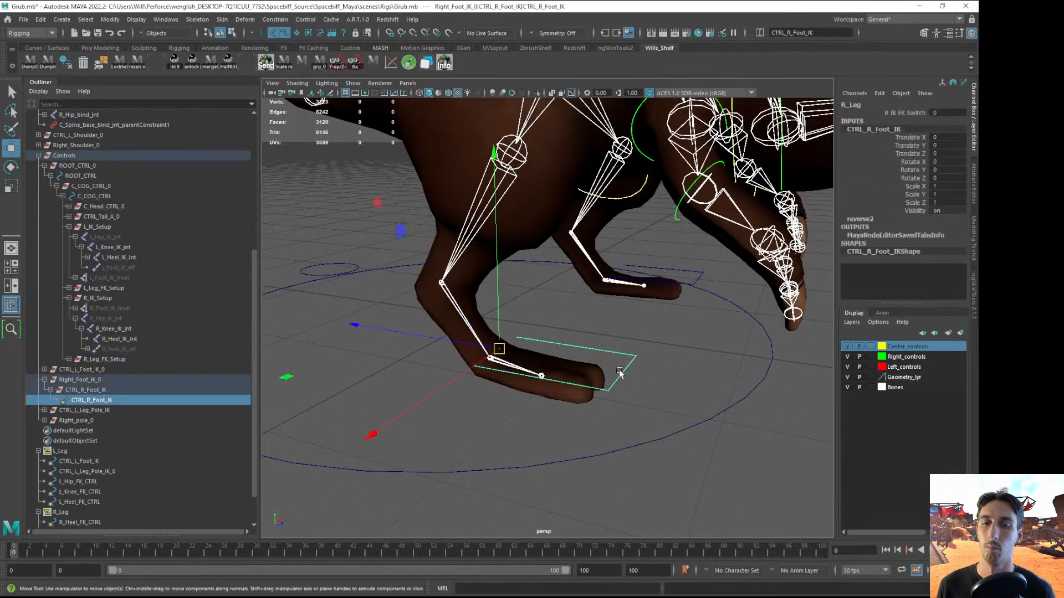
{"action": "key", "text": "e"}
{"action": "left_click_drag", "start_coordinate": [540, 395], "coordinate": [406, 427]}
{"action": "key", "text": "ctrl+z"}
{"action": "left_click_drag", "start_coordinate": [590, 382], "coordinate": [547, 407], "text": "alt"}
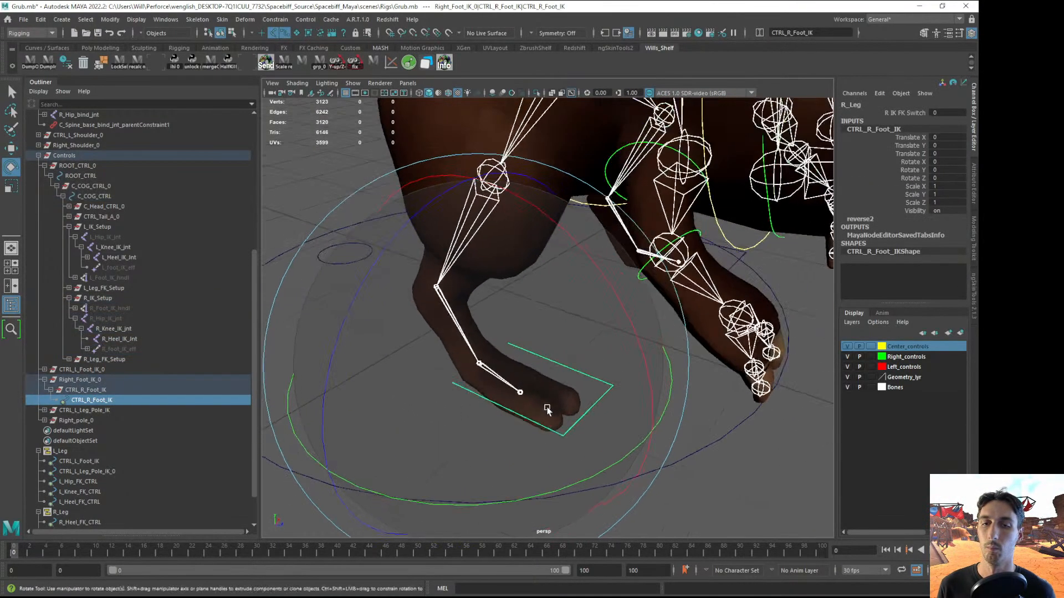
{"action": "left_click_drag", "start_coordinate": [533, 487], "coordinate": [451, 451]}
{"action": "key", "text": "ctrl+z"}
{"action": "left_click_drag", "start_coordinate": [508, 431], "coordinate": [515, 429], "text": "alt"}
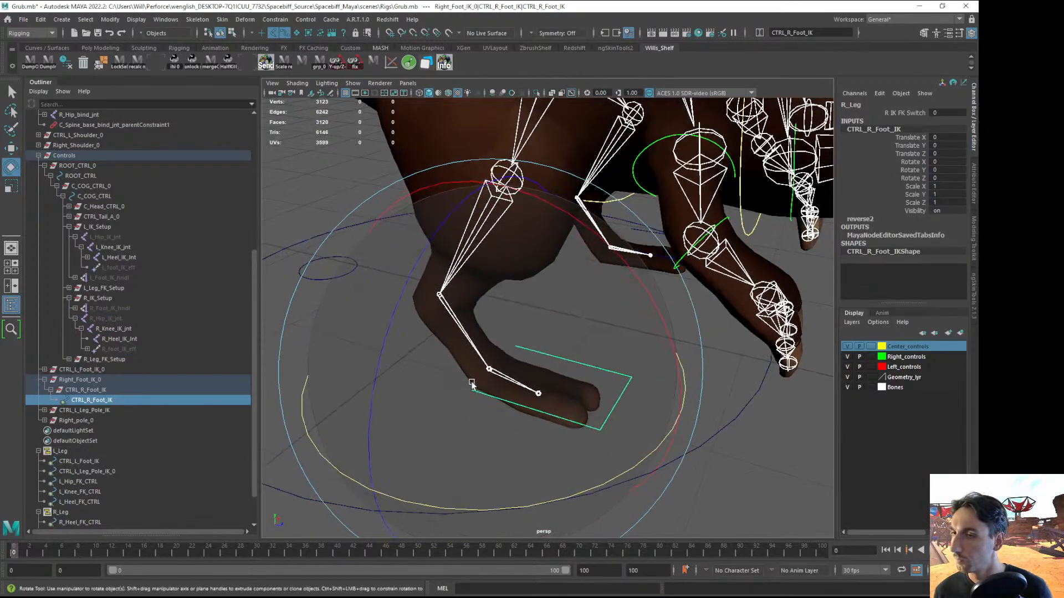
Test-move the CTRL_R_Foot_IK control, and undo both the move and the orient constraint on the effector
{"action": "key", "text": "w"}
{"action": "left_click_drag", "start_coordinate": [551, 398], "coordinate": [528, 310], "text": "alt"}
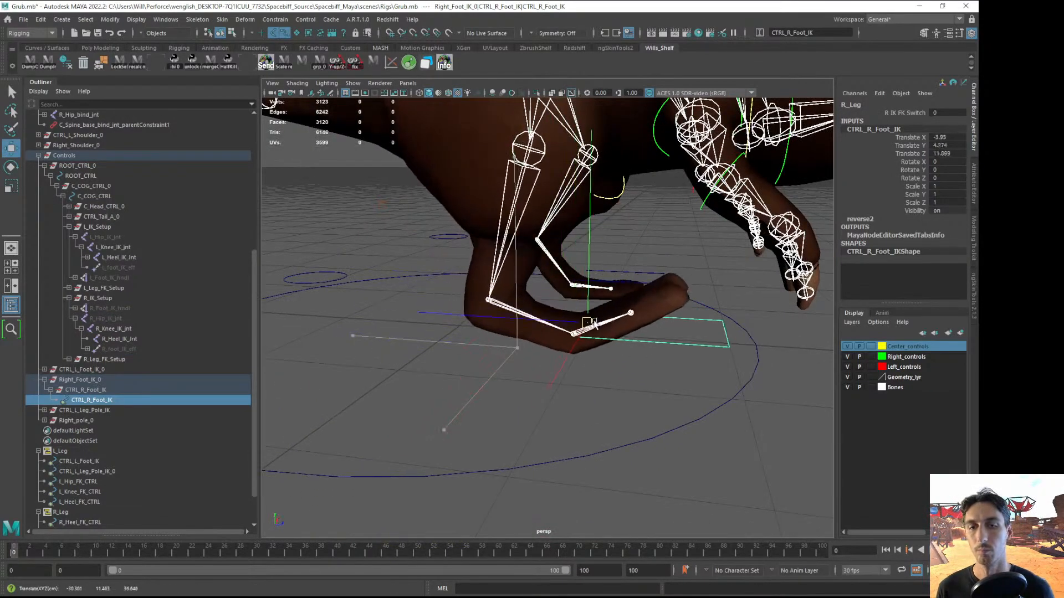
{"action": "key", "text": "ctrl+z"}
{"action": "key", "text": "ctrl+z"}
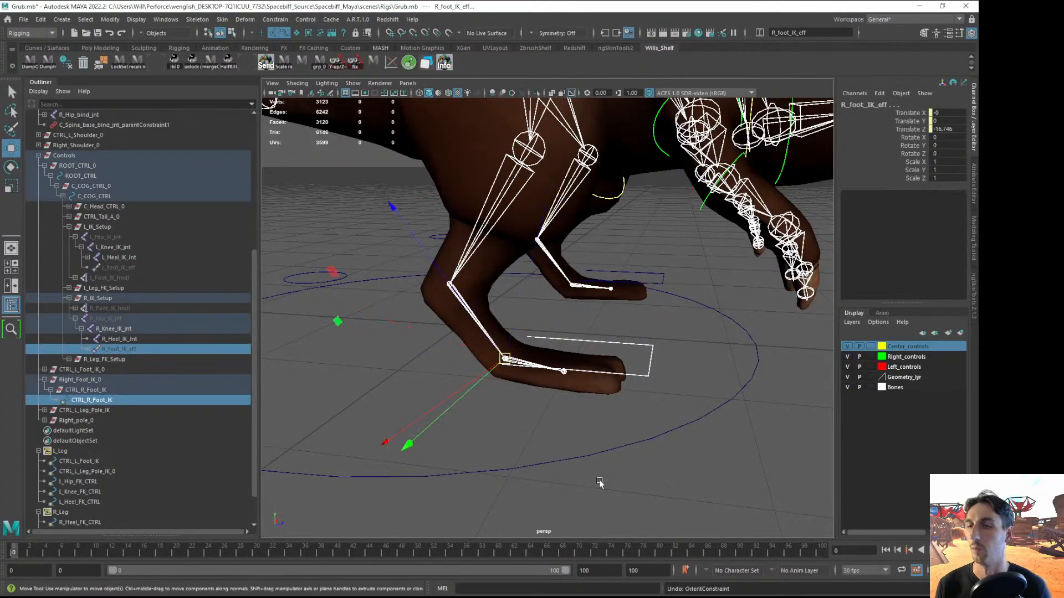
Orient-constrain the right heel IK joint R_Heel_IK_Jnt to CTRL_R_Foot_IK and clear the selection
{"action": "left_click", "coordinate": [127, 340]}
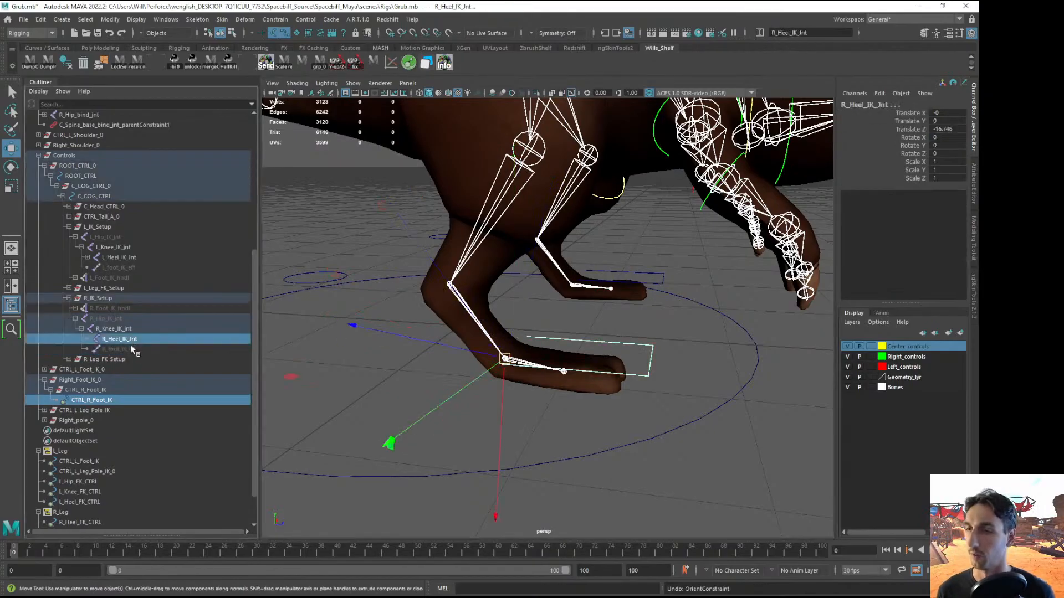
{"action": "left_click_drag", "start_coordinate": [543, 304], "coordinate": [515, 306], "text": "alt"}
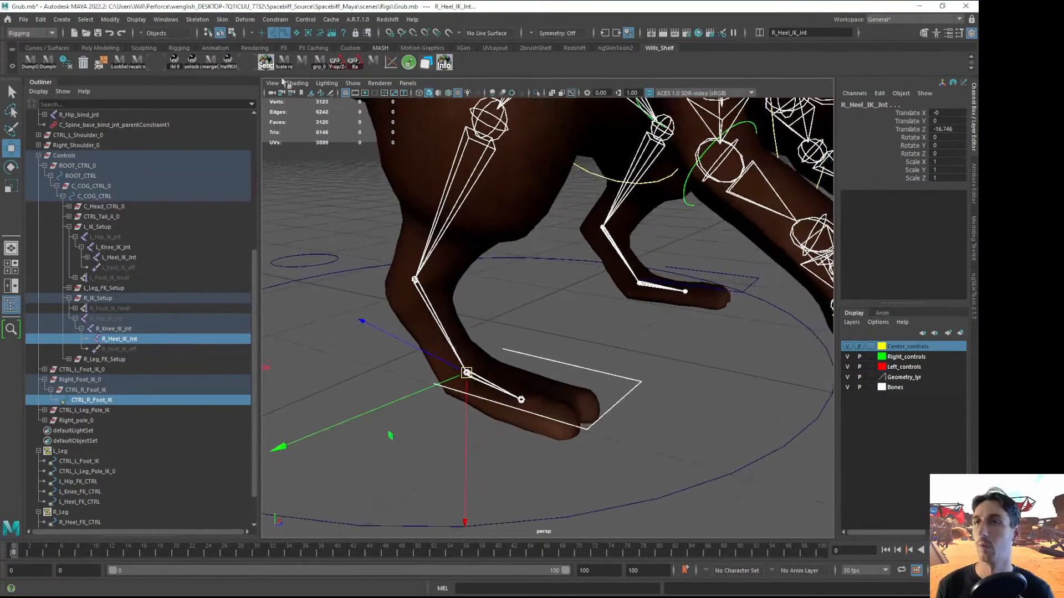
{"action": "left_click", "coordinate": [275, 20]}
{"action": "left_click", "coordinate": [286, 67]}
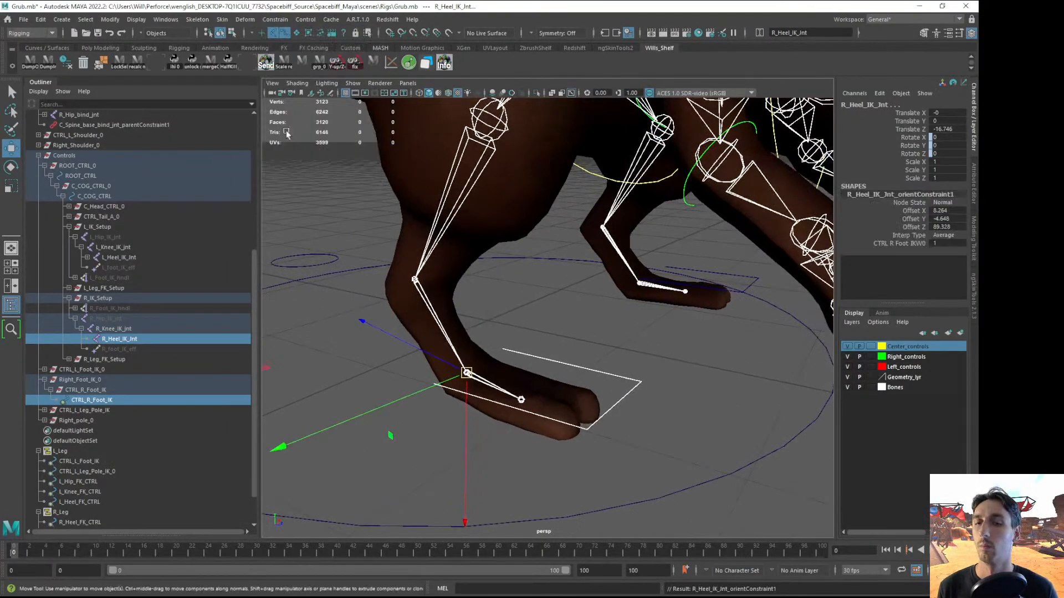
{"action": "left_click", "coordinate": [777, 502]}
Test-move and test-rotate the CTRL_R_Foot_IK control with the constrained heel joint, undoing each change
{"action": "left_click", "coordinate": [635, 384]}
{"action": "left_click_drag", "start_coordinate": [499, 382], "coordinate": [487, 301], "text": "alt"}
{"action": "key", "text": "ctrl+z"}
{"action": "left_click_drag", "start_coordinate": [591, 338], "coordinate": [490, 426], "text": "alt"}
{"action": "key", "text": "e"}
{"action": "left_click_drag", "start_coordinate": [521, 491], "coordinate": [297, 461]}
{"action": "key", "text": "ctrl+z"}
{"action": "left_click", "coordinate": [738, 477]}
Test-move the body control C_COG_CTRL to check both planted feet, and undo the moves
{"action": "left_click_drag", "start_coordinate": [739, 477], "coordinate": [622, 374], "text": "alt"}
{"action": "left_click", "coordinate": [507, 149]}
{"action": "key", "text": "w"}
{"action": "left_click_drag", "start_coordinate": [524, 200], "coordinate": [496, 249]}
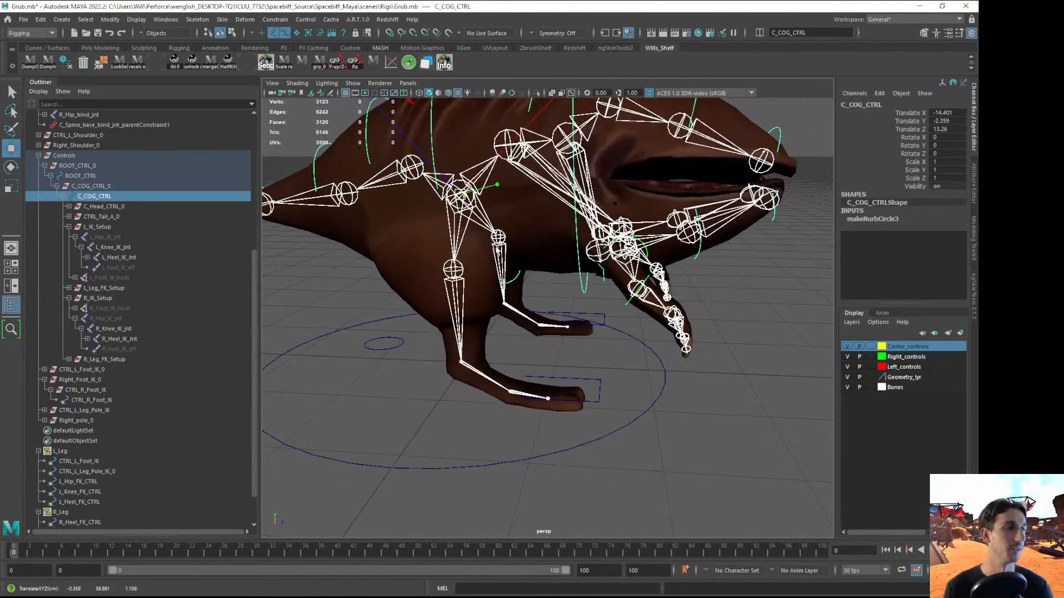
{"action": "key", "text": "ctrl+z"}
{"action": "left_click_drag", "start_coordinate": [544, 340], "coordinate": [476, 314], "text": "alt"}
{"action": "key", "text": "ctrl+z"}
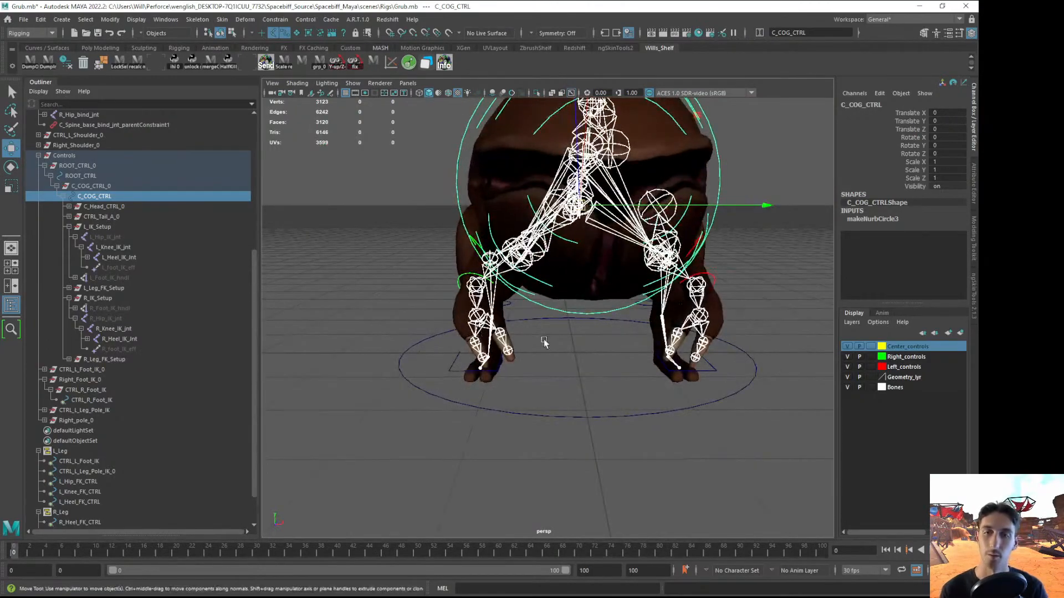
{"action": "left_click_drag", "start_coordinate": [542, 338], "coordinate": [601, 317], "text": "alt"}
{"action": "right_click_drag", "start_coordinate": [602, 317], "coordinate": [554, 313], "text": "alt"}
{"action": "left_click_drag", "start_coordinate": [554, 314], "coordinate": [640, 194], "text": "alt"}
{"action": "key", "text": "ctrl+z"}
{"action": "left_click", "coordinate": [680, 429]}
Test-rotate the right foot control once more, undo the rotation and deselect it
{"action": "left_click_drag", "start_coordinate": [681, 429], "coordinate": [676, 471], "text": "alt"}
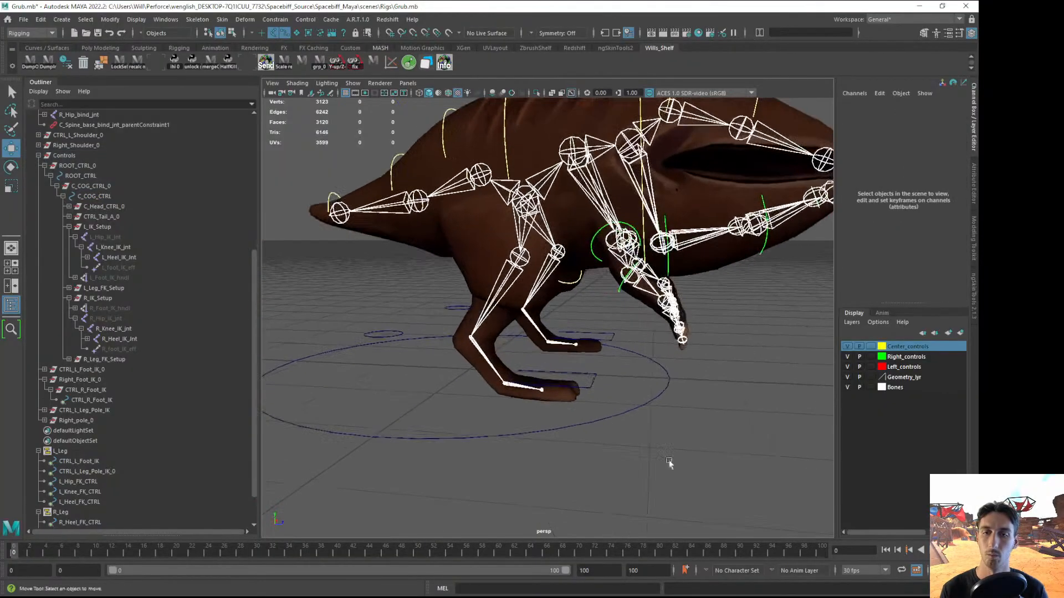
{"action": "left_click", "coordinate": [593, 376]}
{"action": "key", "text": "e"}
{"action": "left_click_drag", "start_coordinate": [577, 286], "coordinate": [646, 327]}
{"action": "key", "text": "ctrl+z"}
{"action": "left_click", "coordinate": [744, 430]}
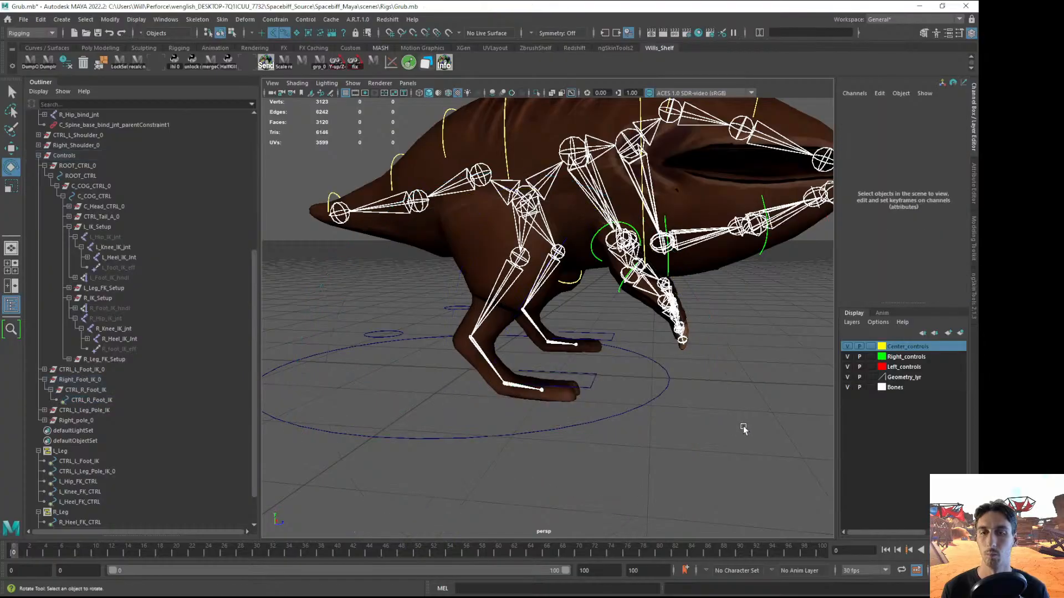
Clear the selection of the left foot control and save the scene
{"action": "right_click_drag", "start_coordinate": [744, 430], "coordinate": [603, 377], "text": "alt"}
{"action": "left_click_drag", "start_coordinate": [603, 376], "coordinate": [523, 362], "text": "alt"}
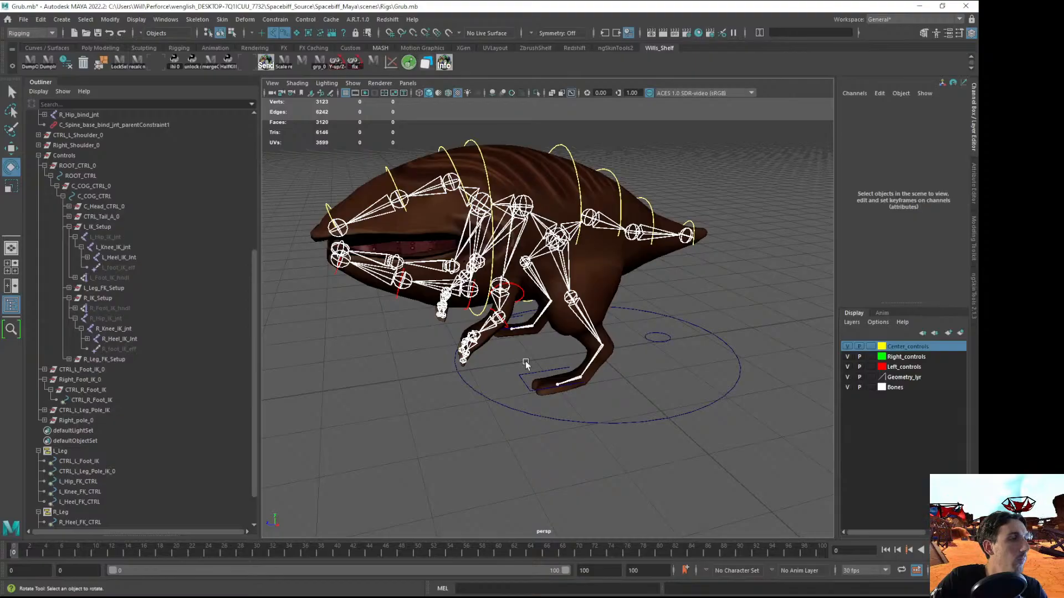
{"action": "left_click", "coordinate": [544, 369]}
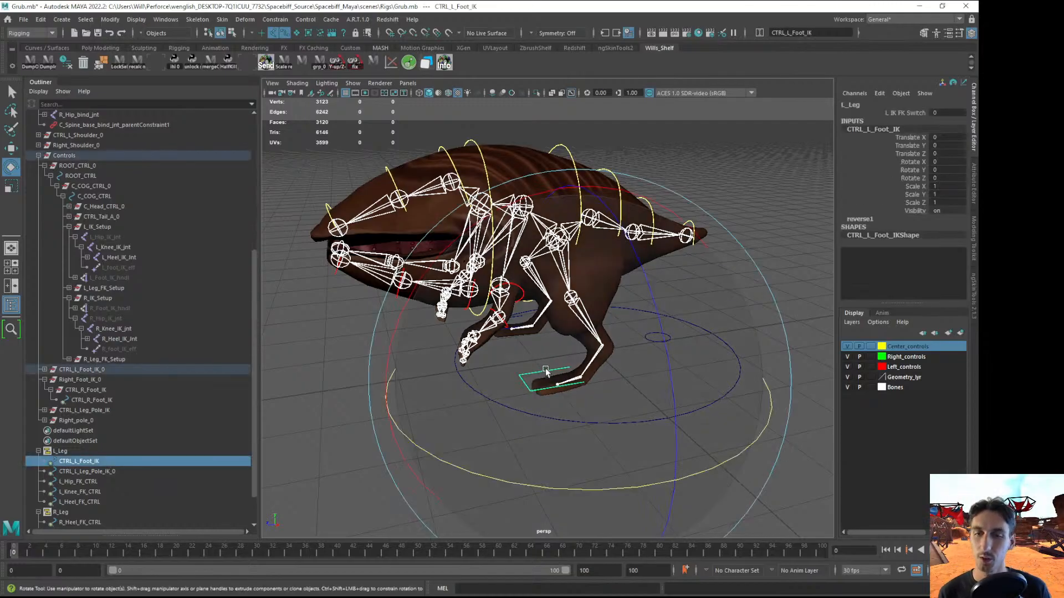
{"action": "left_click_drag", "start_coordinate": [526, 379], "coordinate": [541, 394], "text": "alt"}
{"action": "left_click", "coordinate": [354, 456]}
{"action": "key", "text": "q"}
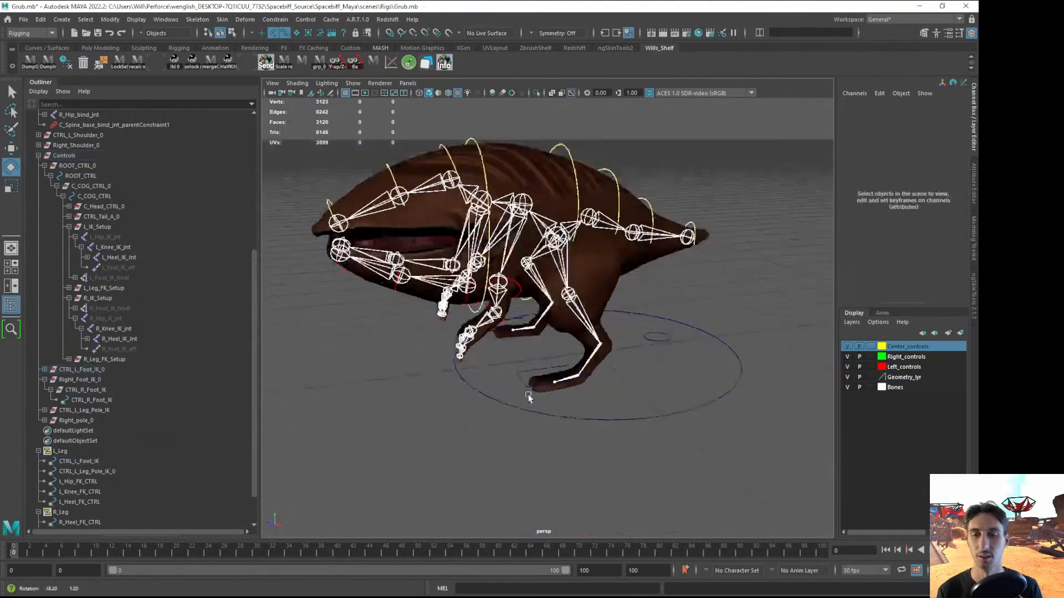
{"action": "right_click_drag", "start_coordinate": [541, 394], "coordinate": [582, 435], "text": "alt"}
{"action": "key", "text": "ctrl+s"}
{"action": "key", "text": "e"}
Examine the left leg's heel and foot joints from several angles
{"action": "left_click_drag", "start_coordinate": [582, 435], "coordinate": [589, 403], "text": "alt"}
{"action": "right_click_drag", "start_coordinate": [589, 404], "coordinate": [611, 398], "text": "alt"}
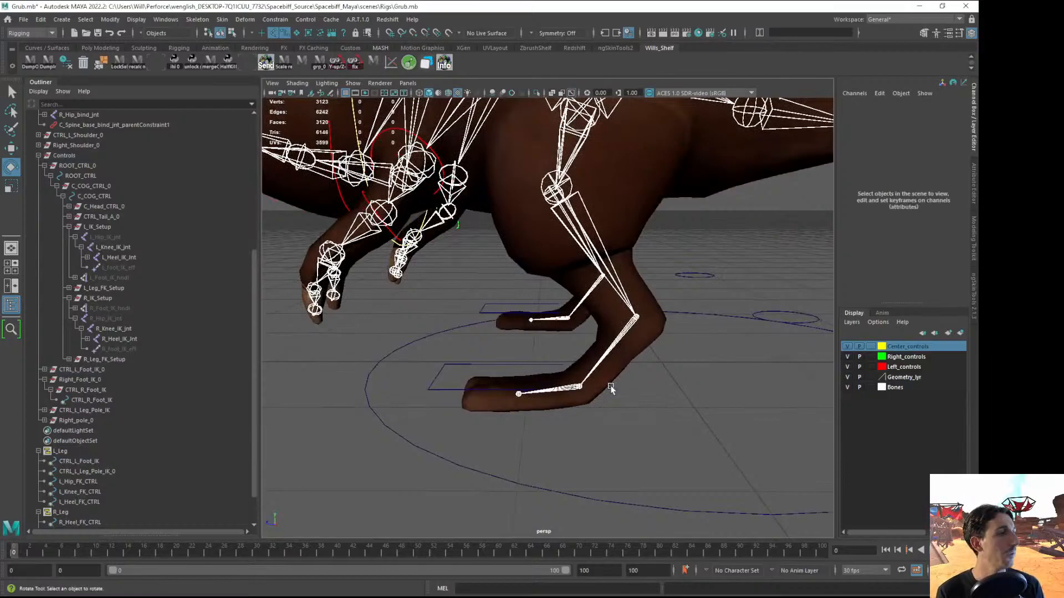
{"action": "left_click_drag", "start_coordinate": [579, 433], "coordinate": [577, 431], "text": "alt"}
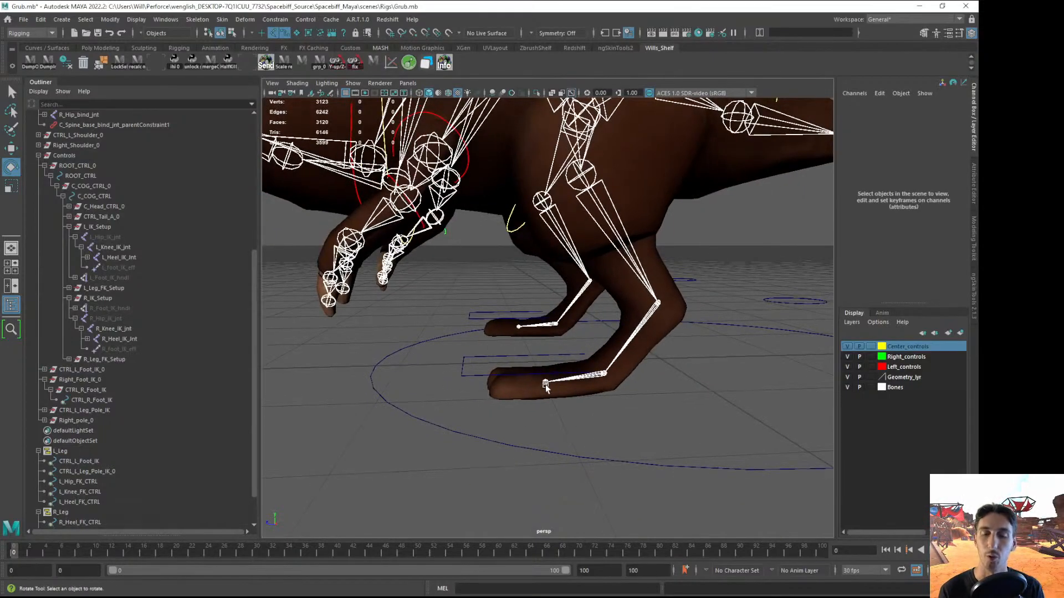
{"action": "left_click_drag", "start_coordinate": [546, 384], "coordinate": [573, 427], "text": "alt"}
{"action": "right_click_drag", "start_coordinate": [573, 426], "coordinate": [610, 439], "text": "alt"}
{"action": "left_click_drag", "start_coordinate": [610, 438], "coordinate": [536, 411], "text": "alt"}
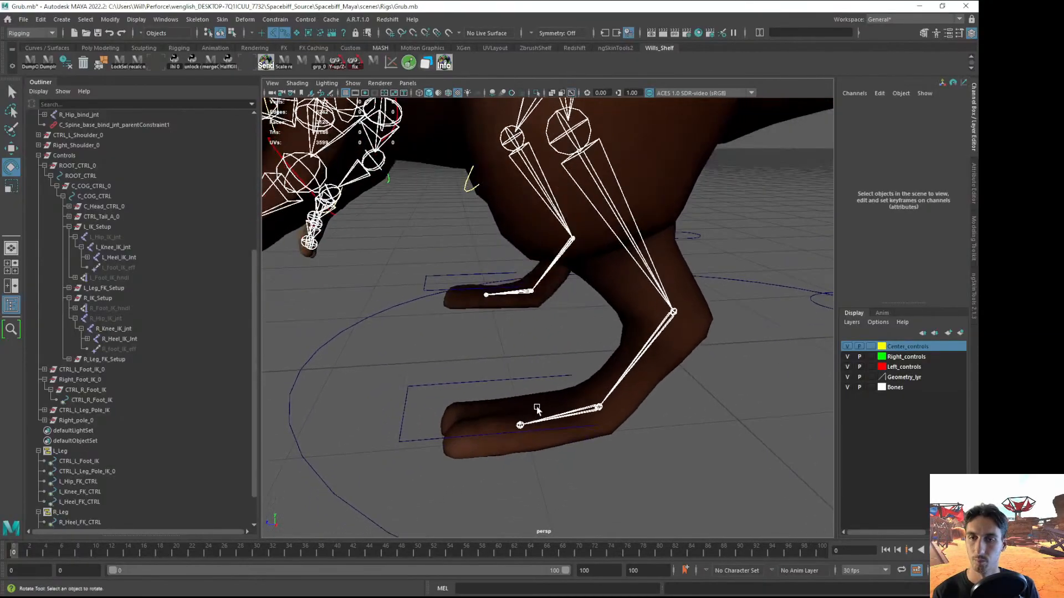
{"action": "right_click_drag", "start_coordinate": [536, 411], "coordinate": [489, 344], "text": "alt"}
{"action": "left_click_drag", "start_coordinate": [489, 344], "coordinate": [521, 370], "text": "alt"}
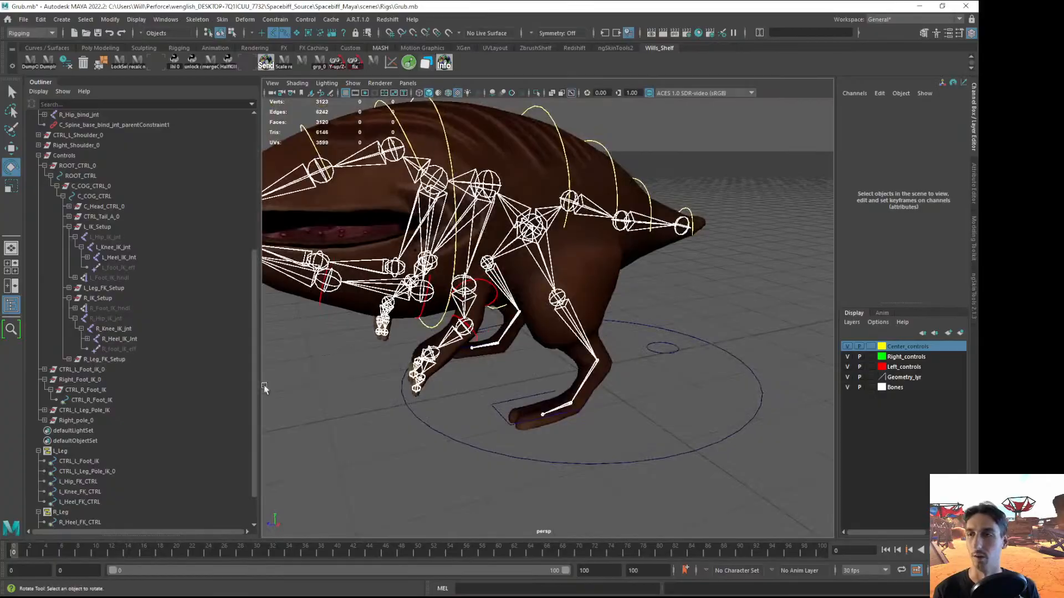
Test-move the body control C_COG_CTRL and undo the move
{"action": "key", "text": "q"}
{"action": "left_click_drag", "start_coordinate": [389, 436], "coordinate": [554, 229], "text": "alt"}
{"action": "left_click", "coordinate": [535, 162]}
{"action": "key", "text": "w"}
{"action": "key", "text": "ctrl+z"}
Parent the CTRL_L_Shoulder_0 and Right_Shoulder_0 groups under C_COG_CTRL and clear the selection
{"action": "scroll", "coordinate": [546, 294], "scroll_direction": "up", "scroll_amount": 3}
{"action": "left_click_drag", "start_coordinate": [497, 288], "coordinate": [483, 327], "text": "alt"}
{"action": "left_click_drag", "start_coordinate": [525, 259], "coordinate": [483, 353], "text": "alt"}
{"action": "left_click", "coordinate": [496, 357]}
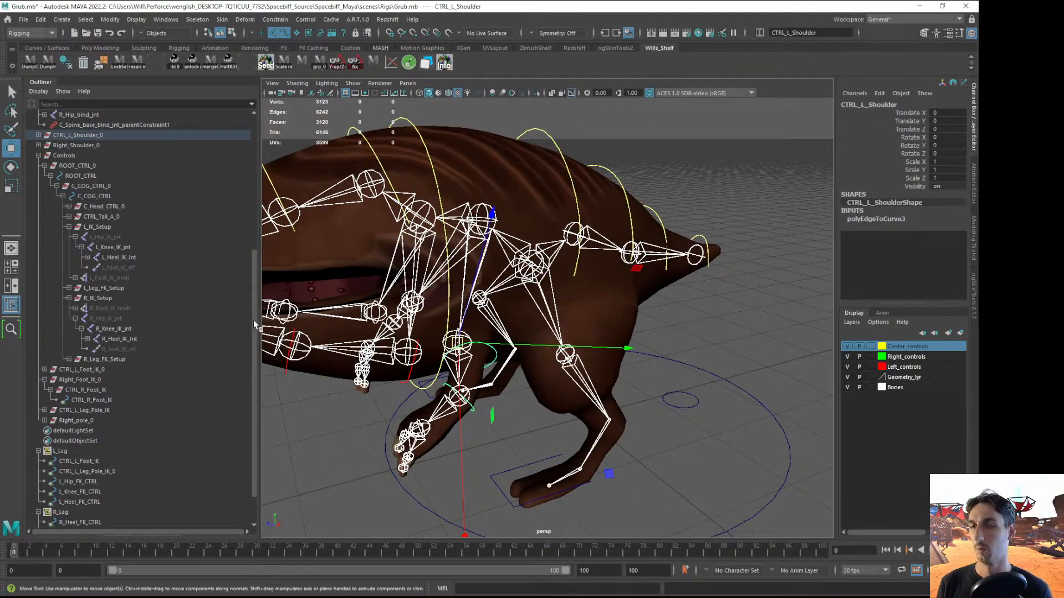
{"action": "scroll", "coordinate": [146, 260], "scroll_direction": "up", "scroll_amount": 4}
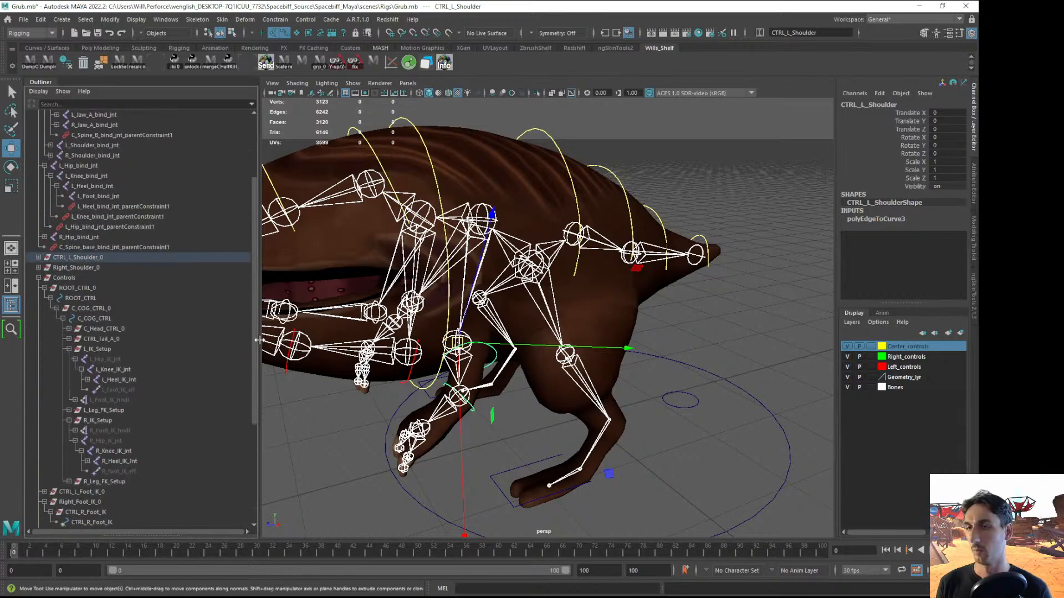
{"action": "scroll", "coordinate": [86, 327], "scroll_direction": "up", "scroll_amount": 2}
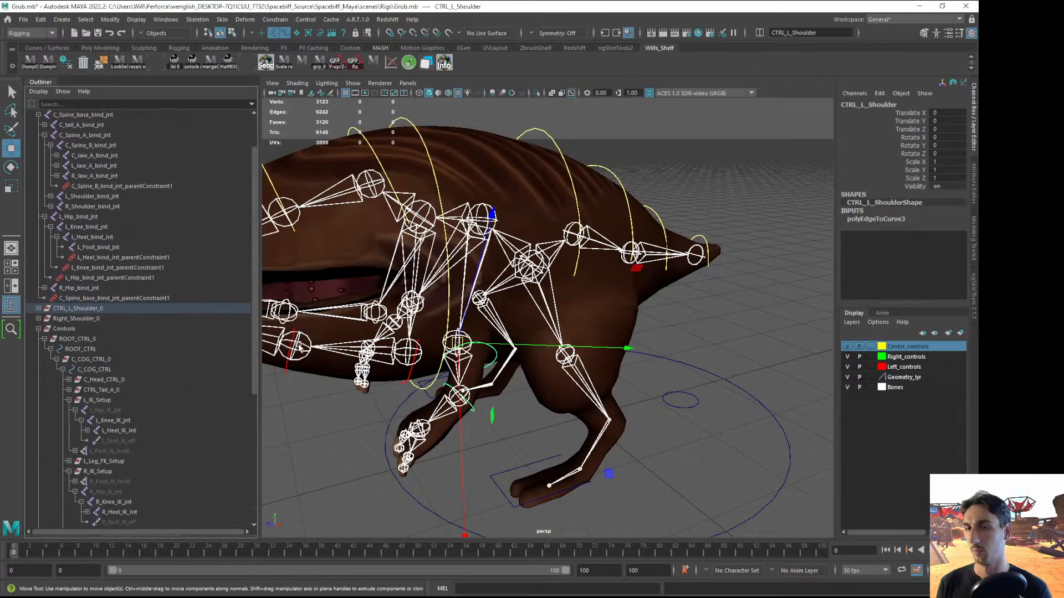
{"action": "left_click", "coordinate": [72, 320], "text": "shift"}
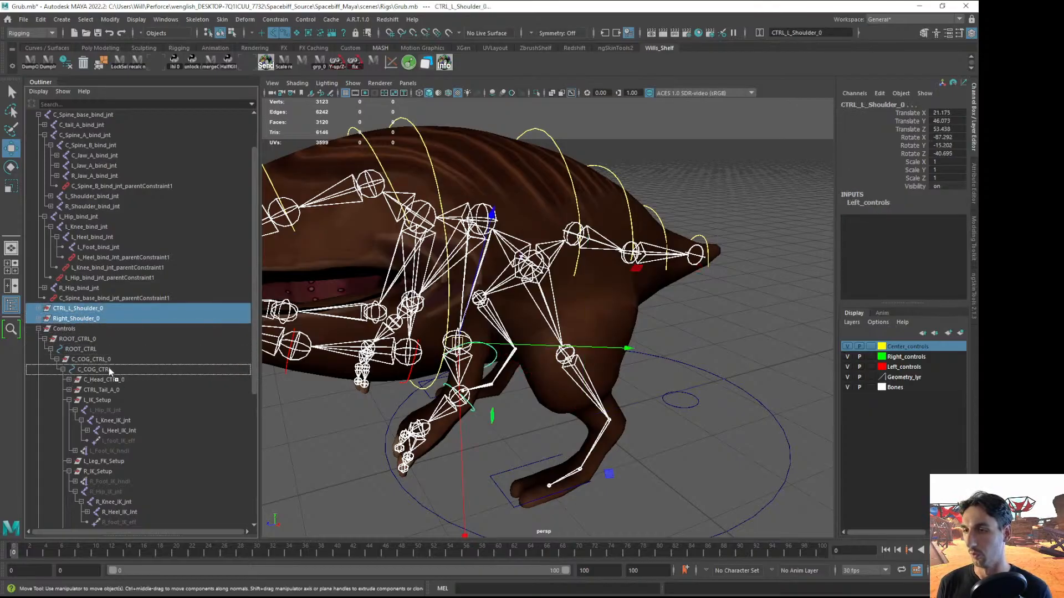
{"action": "middle_click_drag", "start_coordinate": [110, 371], "coordinate": [109, 372]}
{"action": "right_click_drag", "start_coordinate": [552, 334], "coordinate": [373, 430], "text": "alt"}
{"action": "left_click", "coordinate": [373, 430]}
{"action": "left_click_drag", "start_coordinate": [373, 430], "coordinate": [379, 348], "text": "alt"}
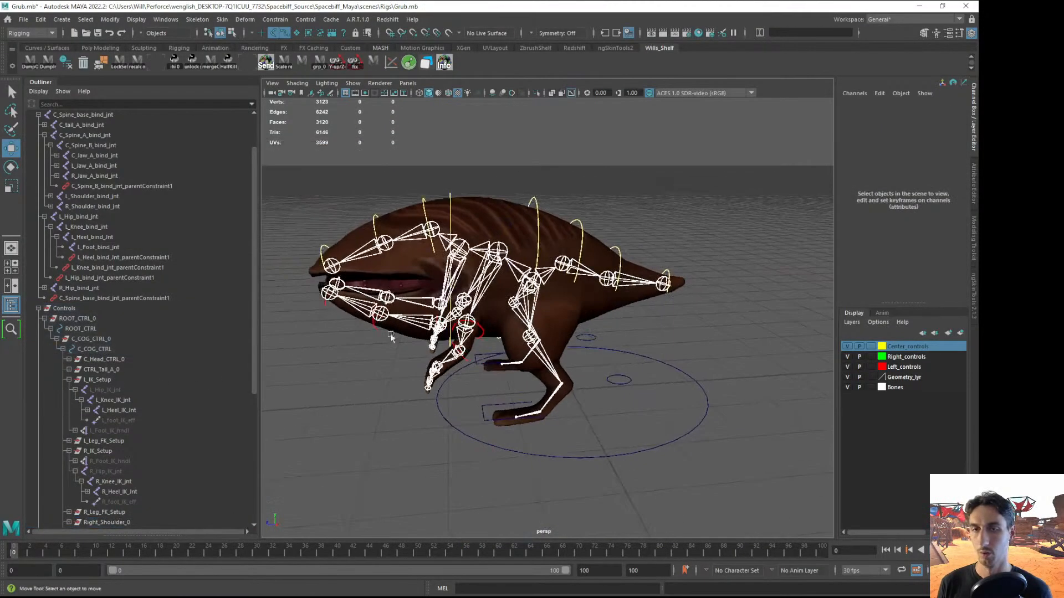
Test-rotate C_COG_CTRL to check that the arms follow the body, and undo the rotation
{"action": "left_click", "coordinate": [533, 198]}
{"action": "key", "text": "e"}
{"action": "left_click_drag", "start_coordinate": [524, 215], "coordinate": [488, 238]}
{"action": "left_click_drag", "start_coordinate": [388, 294], "coordinate": [501, 314]}
{"action": "left_click_drag", "start_coordinate": [487, 374], "coordinate": [629, 401], "text": "alt"}
{"action": "key", "text": "ctrl+z"}
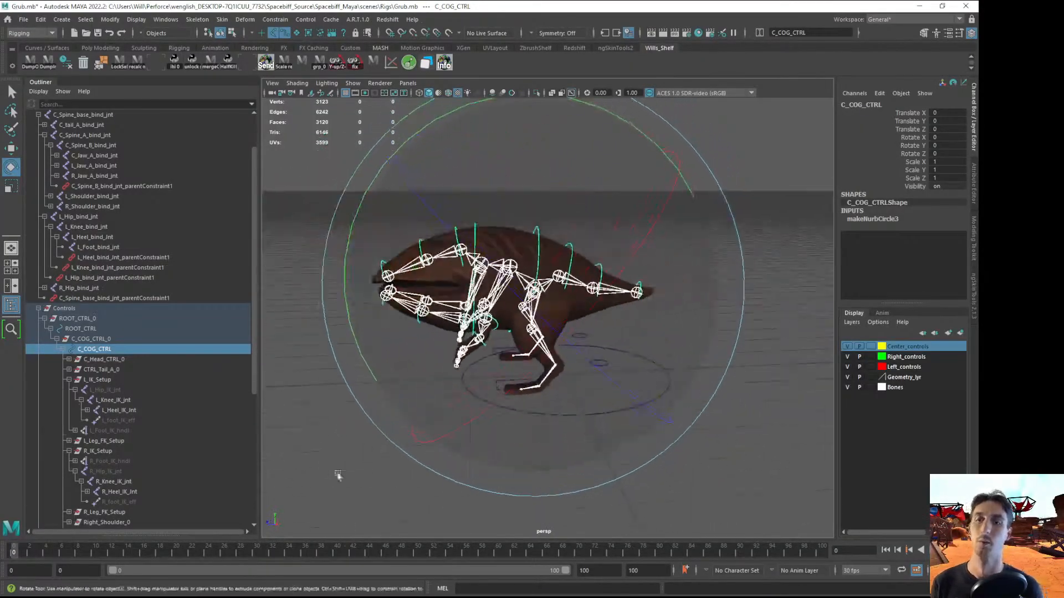
Deselect the body control and hide the Bones display layer
{"action": "key", "text": "q"}
{"action": "left_click", "coordinate": [345, 473]}
{"action": "left_click_drag", "start_coordinate": [355, 465], "coordinate": [449, 417], "text": "alt"}
{"action": "right_click_drag", "start_coordinate": [449, 418], "coordinate": [538, 407], "text": "alt"}
{"action": "left_click_drag", "start_coordinate": [538, 407], "coordinate": [731, 354], "text": "alt"}
{"action": "left_click", "coordinate": [854, 389]}
Pose C_COG_CTRL at about translate -20.1, -20.8, 5.1 and rotate 9.3, 10.1, 14.8
{"action": "left_click_drag", "start_coordinate": [696, 393], "coordinate": [530, 196], "text": "alt"}
{"action": "left_click", "coordinate": [531, 212]}
{"action": "mouse_move", "coordinate": [530, 294]}
{"action": "left_mouse_down"}
{"action": "mouse_move", "coordinate": [532, 322]}
{"action": "mouse_move", "coordinate": [561, 260]}
{"action": "mouse_move", "coordinate": [542, 246]}
{"action": "mouse_move", "coordinate": [536, 277]}
{"action": "mouse_move", "coordinate": [563, 290]}
{"action": "mouse_move", "coordinate": [539, 287]}
{"action": "left_mouse_up"}
{"action": "key", "text": "ctrl+z"}
{"action": "left_click_drag", "start_coordinate": [482, 322], "coordinate": [572, 251], "text": "alt"}
{"action": "left_click_drag", "start_coordinate": [546, 277], "coordinate": [568, 261], "text": "alt"}
{"action": "left_click_drag", "start_coordinate": [547, 272], "coordinate": [603, 328], "text": "alt"}
{"action": "key", "text": "e"}
{"action": "left_click_drag", "start_coordinate": [579, 319], "coordinate": [541, 336]}
{"action": "left_click_drag", "start_coordinate": [542, 336], "coordinate": [588, 324], "text": "alt"}
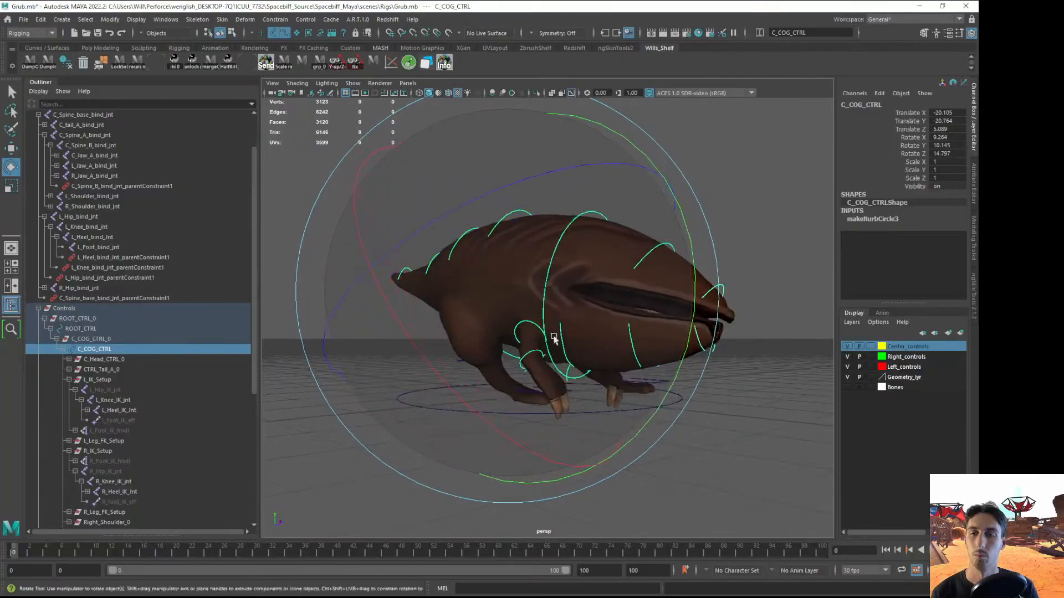
{"action": "left_click", "coordinate": [360, 451]}
Rotate the right foot's IK control to turn the planted foot
{"action": "left_click_drag", "start_coordinate": [360, 451], "coordinate": [457, 436], "text": "alt"}
{"action": "left_click", "coordinate": [518, 412]}
{"action": "key", "text": "w"}
{"action": "middle_click_drag", "start_coordinate": [456, 436], "coordinate": [485, 359], "text": "alt"}
{"action": "key", "text": "e"}
{"action": "left_click_drag", "start_coordinate": [491, 448], "coordinate": [359, 439]}
{"action": "key", "text": "w"}
{"action": "left_click_drag", "start_coordinate": [530, 405], "coordinate": [437, 353], "text": "alt"}
{"action": "left_click_drag", "start_coordinate": [437, 353], "coordinate": [537, 354], "text": "alt"}
Move CTRL_R_Leg_Pole_IK_0 to about X 12.7, Z -19.2 to redirect the right knee, and deselect it
{"action": "left_click", "coordinate": [505, 321]}
{"action": "left_click_drag", "start_coordinate": [497, 312], "coordinate": [490, 305]}
{"action": "left_click_drag", "start_coordinate": [442, 331], "coordinate": [455, 331]}
{"action": "left_click_drag", "start_coordinate": [485, 337], "coordinate": [440, 340], "text": "alt"}
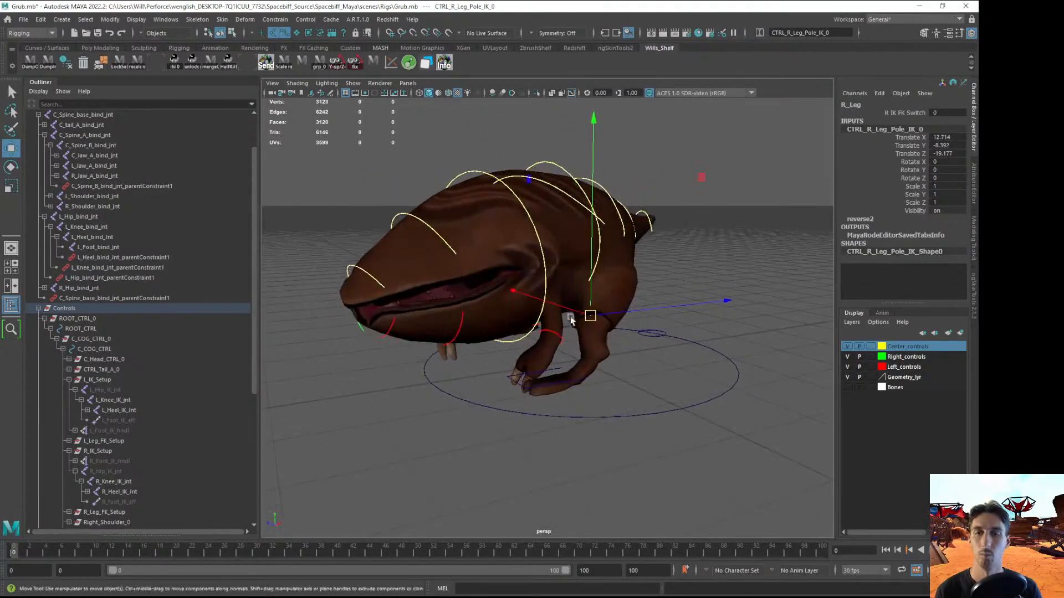
{"action": "left_click", "coordinate": [496, 443]}
Rotate CTRL_R_Shoulder to about -31, 11.3, 20.4 to reposition the right arm, and deselect it
{"action": "left_click_drag", "start_coordinate": [496, 444], "coordinate": [577, 302], "text": "alt"}
{"action": "left_click", "coordinate": [577, 289]}
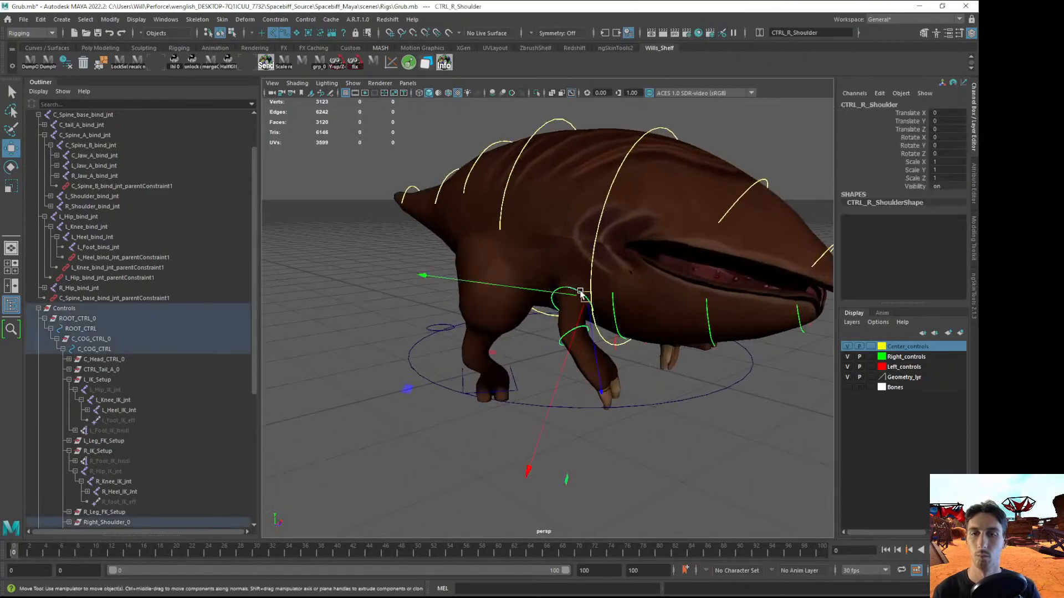
{"action": "key", "text": "e"}
{"action": "left_click_drag", "start_coordinate": [562, 346], "coordinate": [502, 324]}
{"action": "left_click_drag", "start_coordinate": [567, 327], "coordinate": [507, 349], "text": "alt"}
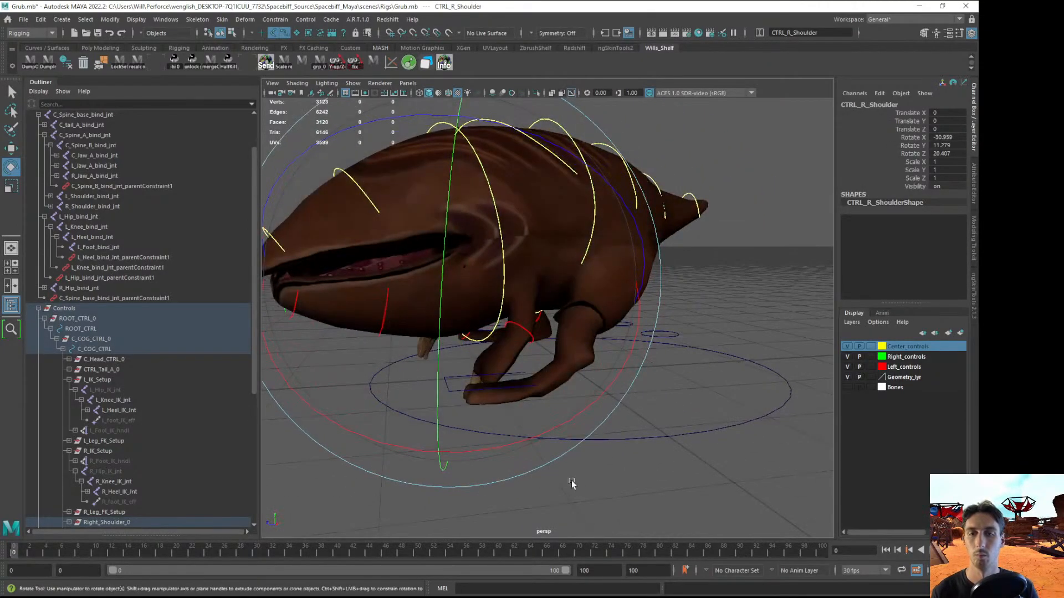
{"action": "left_click", "coordinate": [570, 483]}
{"action": "left_click_drag", "start_coordinate": [568, 438], "coordinate": [547, 421], "text": "alt"}
{"action": "scroll", "coordinate": [482, 287], "scroll_direction": "up", "scroll_amount": 4}
{"action": "key", "text": "4"}
{"action": "mouse_move", "coordinate": [478, 274]}
{"action": "left_mouse_down", "text": "alt"}
{"action": "mouse_move", "coordinate": [539, 284]}
{"action": "mouse_move", "coordinate": [546, 321]}
{"action": "left_mouse_up", "text": "alt"}
{"action": "left_click", "coordinate": [546, 323]}
{"action": "key", "text": "5"}
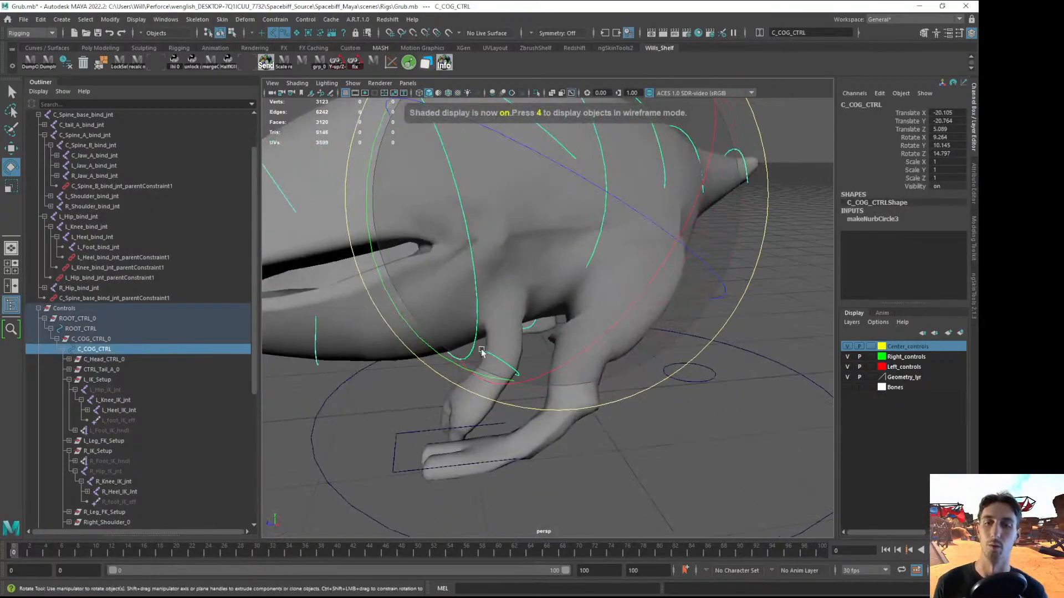
{"action": "right_click_drag", "start_coordinate": [679, 467], "coordinate": [608, 409], "text": "alt"}
{"action": "left_click_drag", "start_coordinate": [608, 408], "coordinate": [798, 293], "text": "alt"}
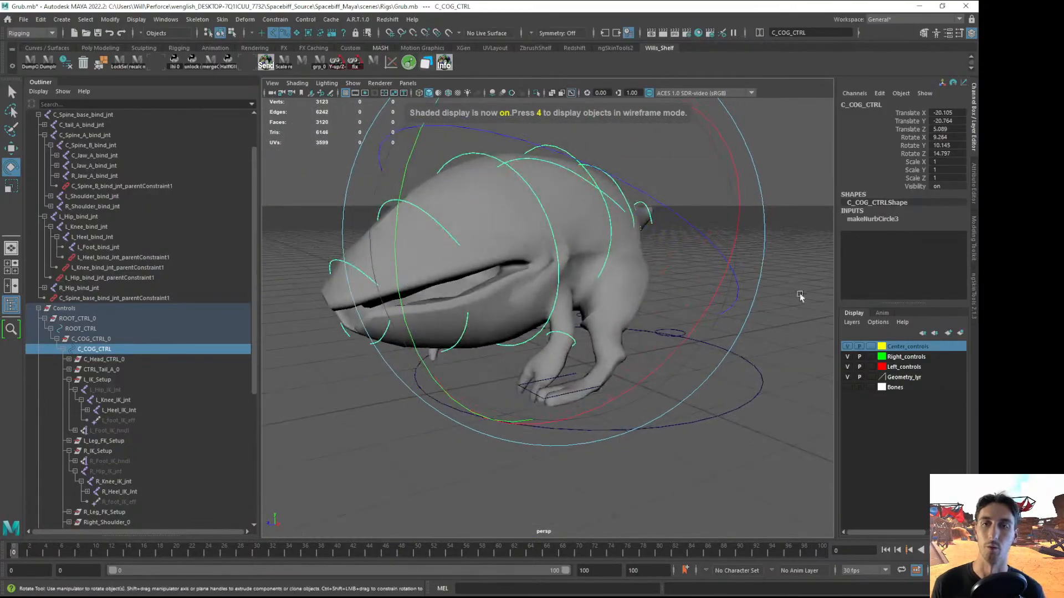
{"action": "left_click", "coordinate": [681, 416]}
Pick CTRL_L_Shoulder through the wireframe and rotate it to about -23, -5.5, 16 to spread the left arm
{"action": "mouse_move", "coordinate": [529, 328]}
{"action": "left_mouse_down", "text": "alt"}
{"action": "mouse_move", "coordinate": [645, 303]}
{"action": "mouse_move", "coordinate": [618, 290]}
{"action": "mouse_move", "coordinate": [598, 303]}
{"action": "mouse_move", "coordinate": [606, 355]}
{"action": "left_mouse_up", "text": "alt"}
{"action": "left_click", "coordinate": [586, 282]}
{"action": "key", "text": "4"}
{"action": "scroll", "coordinate": [606, 373], "scroll_direction": "up", "scroll_amount": 3}
{"action": "key", "text": "5"}
{"action": "key", "text": "4"}
{"action": "left_click_drag", "start_coordinate": [550, 357], "coordinate": [572, 354], "text": "alt"}
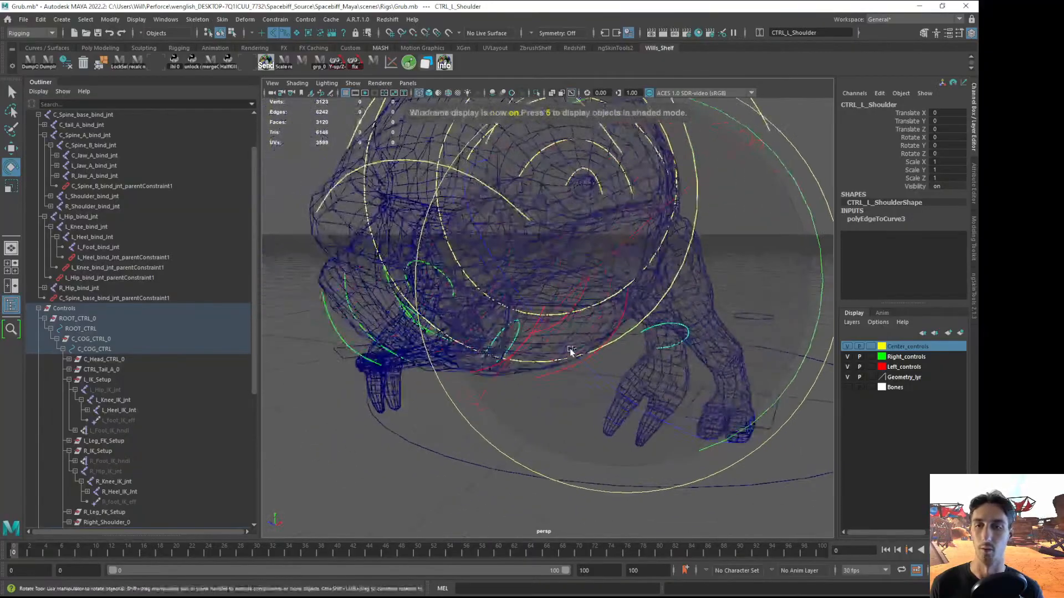
{"action": "mouse_move", "coordinate": [654, 340]}
{"action": "left_mouse_down"}
{"action": "mouse_move", "coordinate": [687, 332]}
{"action": "mouse_move", "coordinate": [593, 361]}
{"action": "mouse_move", "coordinate": [577, 351]}
{"action": "left_mouse_up"}
{"action": "key", "text": "5"}
{"action": "right_click_drag", "start_coordinate": [577, 351], "coordinate": [520, 340], "text": "alt"}
{"action": "left_click_drag", "start_coordinate": [519, 340], "coordinate": [621, 325]}
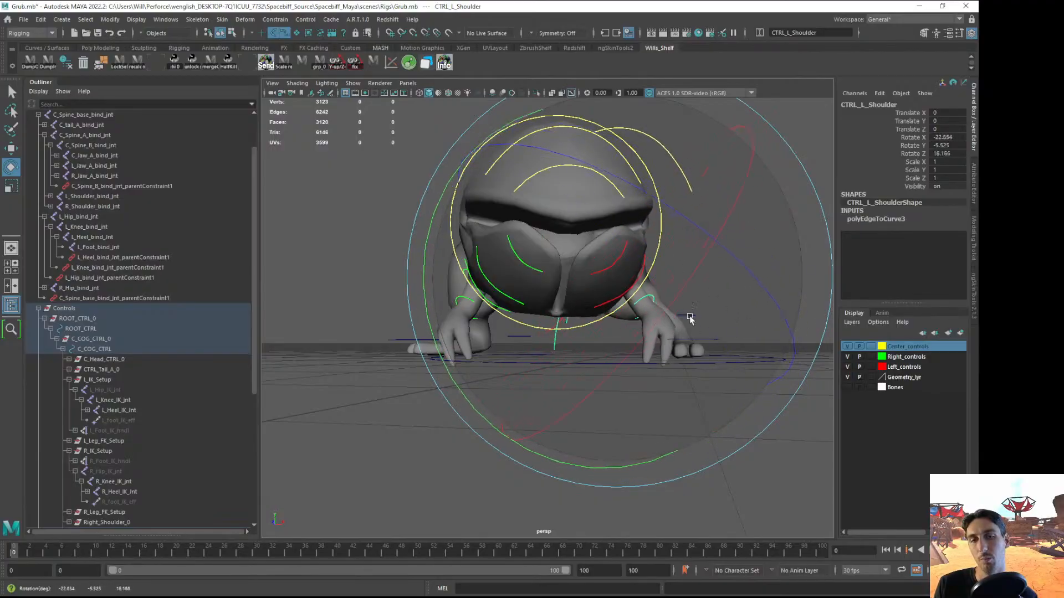
Refine the CTRL_L_Shoulder rotation to about -15.2, -17.8, 22.6 and deselect it
{"action": "left_click_drag", "start_coordinate": [705, 359], "coordinate": [697, 357]}
{"action": "left_click_drag", "start_coordinate": [697, 357], "coordinate": [577, 341], "text": "alt"}
{"action": "right_click_drag", "start_coordinate": [577, 341], "coordinate": [632, 268], "text": "alt"}
{"action": "left_click_drag", "start_coordinate": [633, 269], "coordinate": [600, 321]}
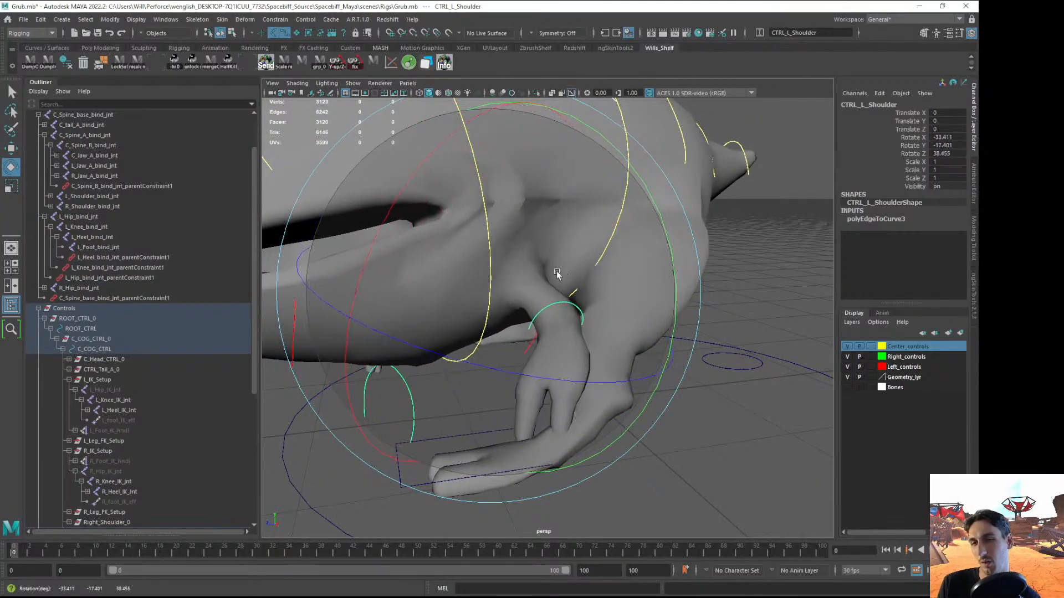
{"action": "left_click_drag", "start_coordinate": [441, 381], "coordinate": [574, 312], "text": "alt"}
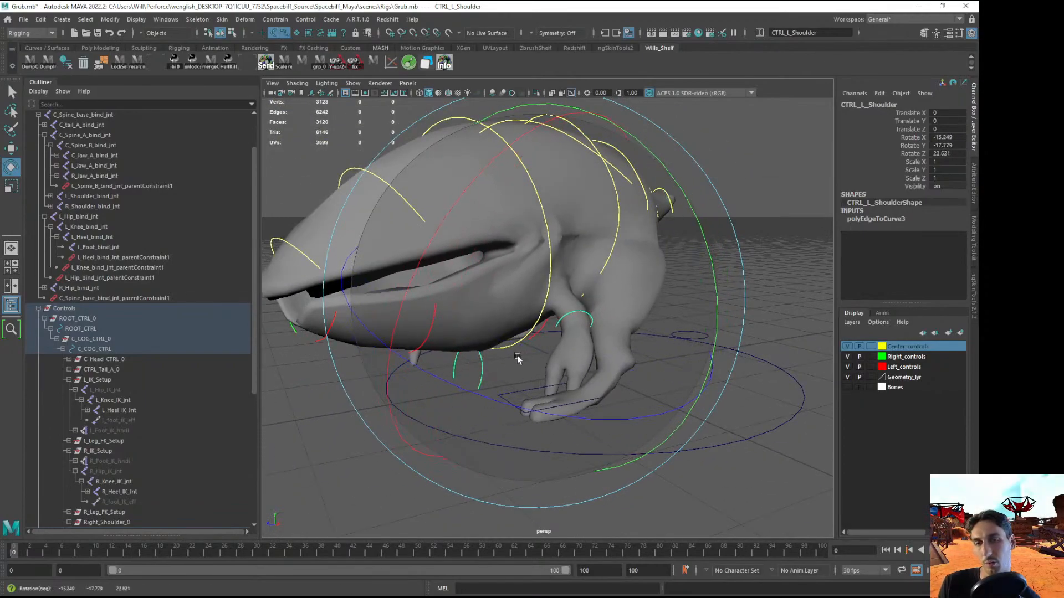
{"action": "left_click_drag", "start_coordinate": [518, 357], "coordinate": [431, 402], "text": "alt"}
{"action": "left_click", "coordinate": [432, 396]}
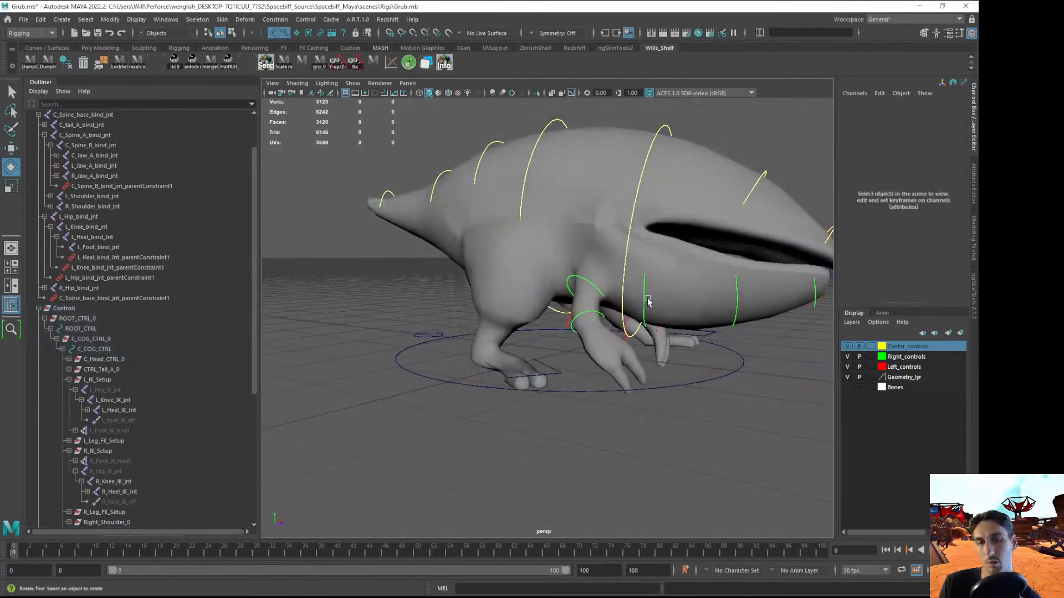
Swing the right jaw control outward and rotate the head control upward to open the mouth
{"action": "left_click", "coordinate": [647, 299]}
{"action": "left_click_drag", "start_coordinate": [647, 299], "coordinate": [675, 274], "text": "alt"}
{"action": "left_click", "coordinate": [704, 153]}
{"action": "left_click_drag", "start_coordinate": [718, 159], "coordinate": [552, 290], "text": "alt"}
{"action": "left_click", "coordinate": [492, 431]}
Rotate CTRL_Jaw_Left_A about 44.6 degrees in Y to open the left jaw, with textured shading switched on
{"action": "left_click_drag", "start_coordinate": [494, 424], "coordinate": [698, 428], "text": "alt"}
{"action": "left_click", "coordinate": [519, 312]}
{"action": "left_click", "coordinate": [698, 427]}
{"action": "right_click_drag", "start_coordinate": [519, 300], "coordinate": [588, 339], "text": "alt"}
{"action": "mouse_move", "coordinate": [504, 296]}
{"action": "left_mouse_down", "text": "alt"}
{"action": "mouse_move", "coordinate": [511, 308]}
{"action": "mouse_move", "coordinate": [475, 292]}
{"action": "mouse_move", "coordinate": [515, 327]}
{"action": "left_mouse_up", "text": "alt"}
{"action": "key", "text": "4"}
{"action": "left_click", "coordinate": [513, 305]}
{"action": "key", "text": "5"}
{"action": "key", "text": "6"}
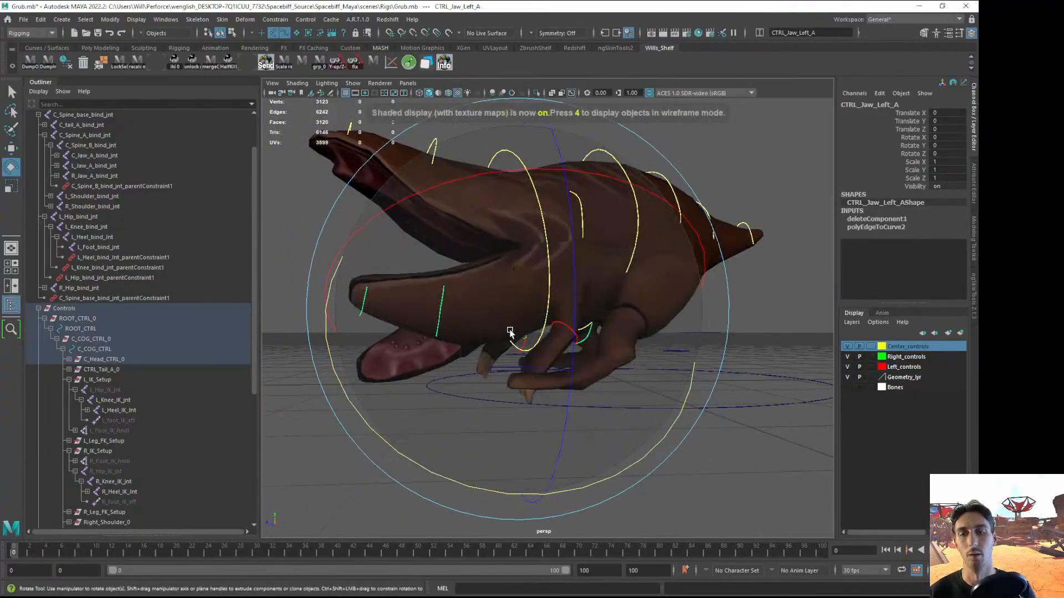
{"action": "key", "text": "w"}
{"action": "key", "text": "5"}
{"action": "key", "text": "e"}
{"action": "left_click_drag", "start_coordinate": [427, 468], "coordinate": [582, 487]}
{"action": "key", "text": "6"}
{"action": "left_click_drag", "start_coordinate": [602, 358], "coordinate": [601, 313], "text": "alt"}
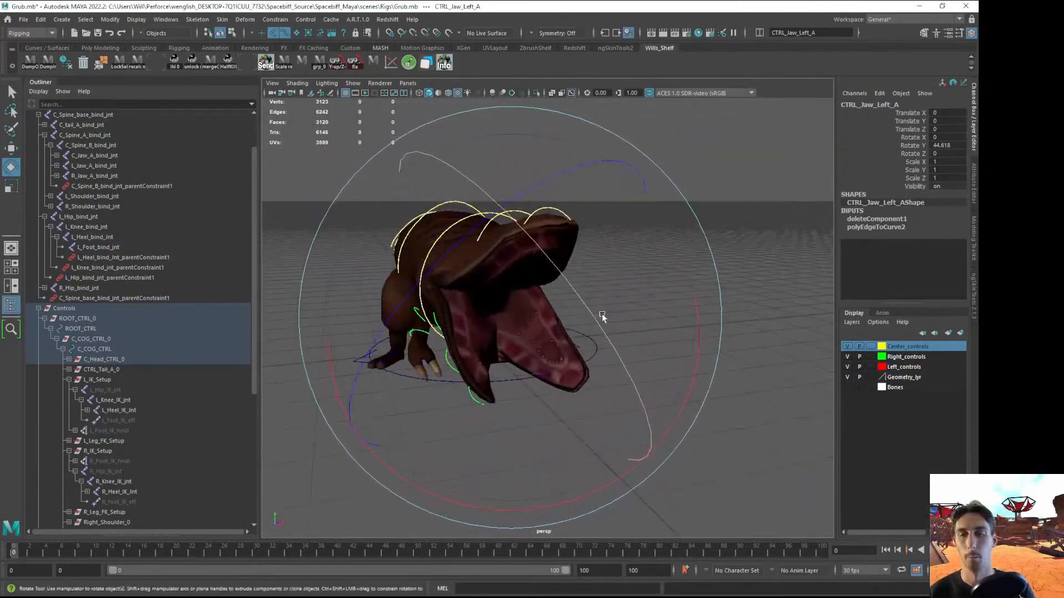
{"action": "left_click", "coordinate": [763, 335]}
Adjust the left foot by rotating CTRL_L_Foot_IK
{"action": "left_click_drag", "start_coordinate": [762, 335], "coordinate": [566, 320], "text": "alt"}
{"action": "right_click_drag", "start_coordinate": [565, 320], "coordinate": [621, 388], "text": "alt"}
{"action": "left_click_drag", "start_coordinate": [621, 388], "coordinate": [541, 419], "text": "alt"}
{"action": "left_click", "coordinate": [464, 380]}
{"action": "key", "text": "w"}
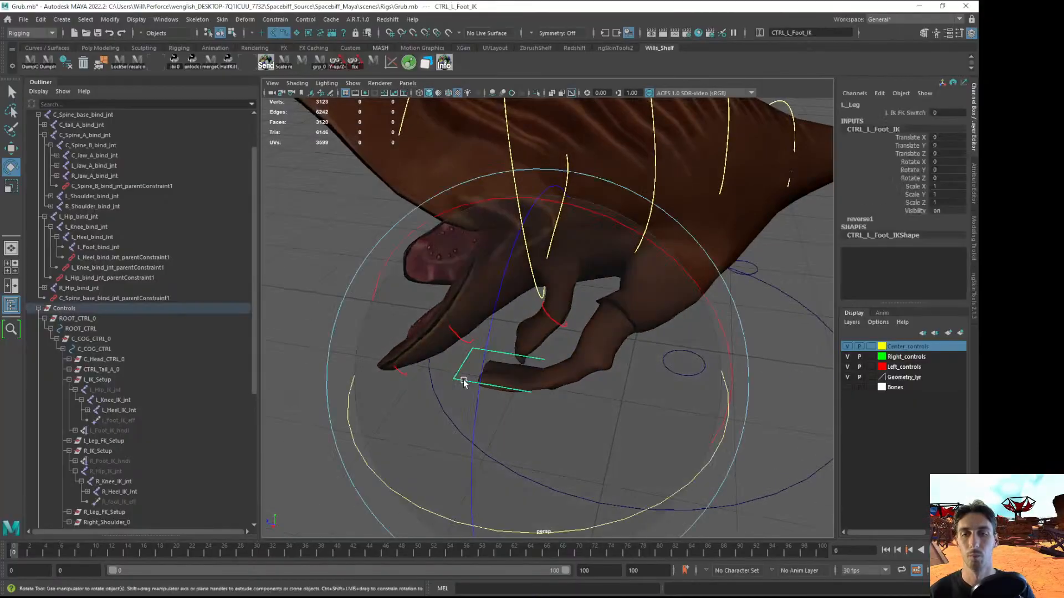
{"action": "left_click_drag", "start_coordinate": [465, 380], "coordinate": [613, 368], "text": "alt"}
{"action": "key", "text": "e"}
{"action": "left_click_drag", "start_coordinate": [683, 423], "coordinate": [695, 416]}
{"action": "key", "text": "w"}
Select the tail controls together and rotate them to curl the tail upward, and deselect them
{"action": "left_click_drag", "start_coordinate": [720, 371], "coordinate": [565, 244], "text": "alt"}
{"action": "left_click", "coordinate": [572, 235]}
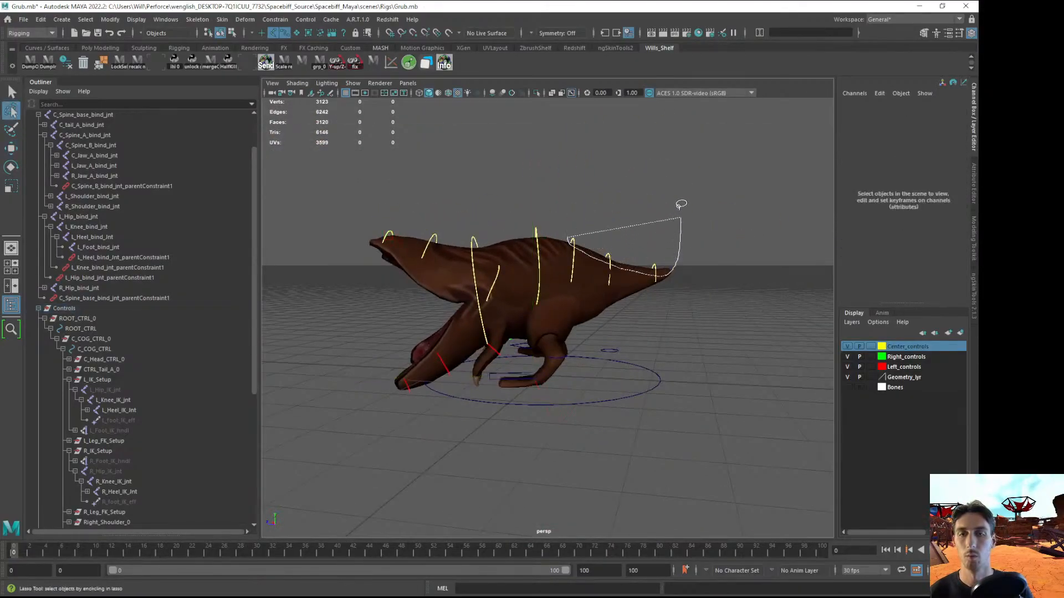
{"action": "left_click_drag", "start_coordinate": [680, 213], "coordinate": [668, 199]}
{"action": "key", "text": "q"}
{"action": "key", "text": "e"}
{"action": "left_click_drag", "start_coordinate": [486, 194], "coordinate": [456, 239]}
{"action": "mouse_move", "coordinate": [481, 238]}
{"action": "left_mouse_down", "text": "alt"}
{"action": "mouse_move", "coordinate": [557, 257]}
{"action": "mouse_move", "coordinate": [599, 297]}
{"action": "left_mouse_up", "text": "alt"}
{"action": "left_click_drag", "start_coordinate": [593, 298], "coordinate": [620, 294]}
{"action": "left_click", "coordinate": [432, 444]}
{"action": "left_click_drag", "start_coordinate": [596, 352], "coordinate": [630, 381], "text": "alt"}
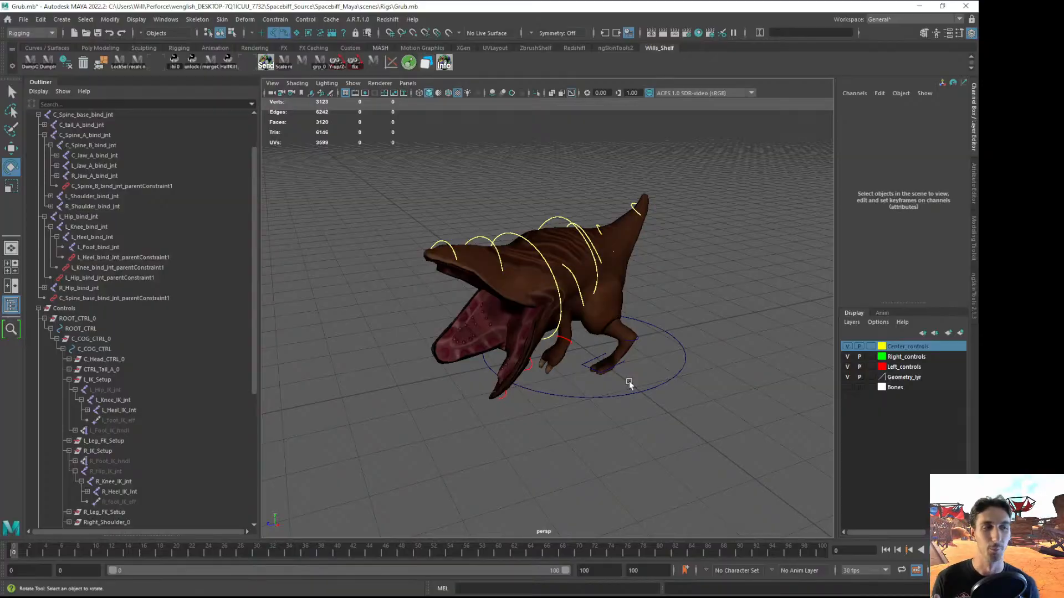
Move CTRL_L_Leg_Pole_IK_0 sideways along X to turn the left knee outward
{"action": "right_click_drag", "start_coordinate": [540, 336], "coordinate": [716, 331], "text": "alt"}
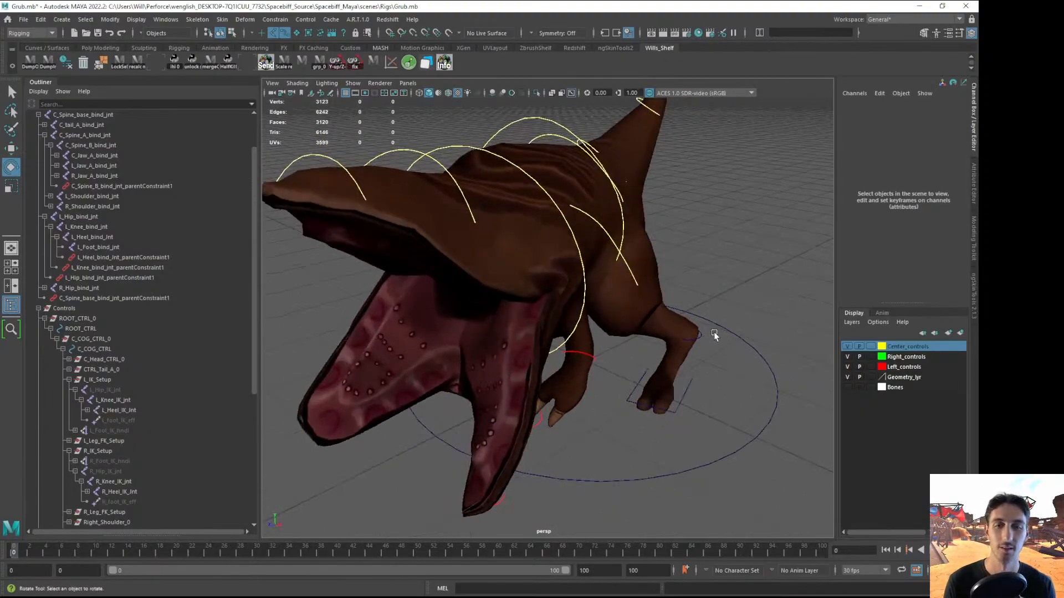
{"action": "left_click", "coordinate": [699, 336]}
{"action": "key", "text": "w"}
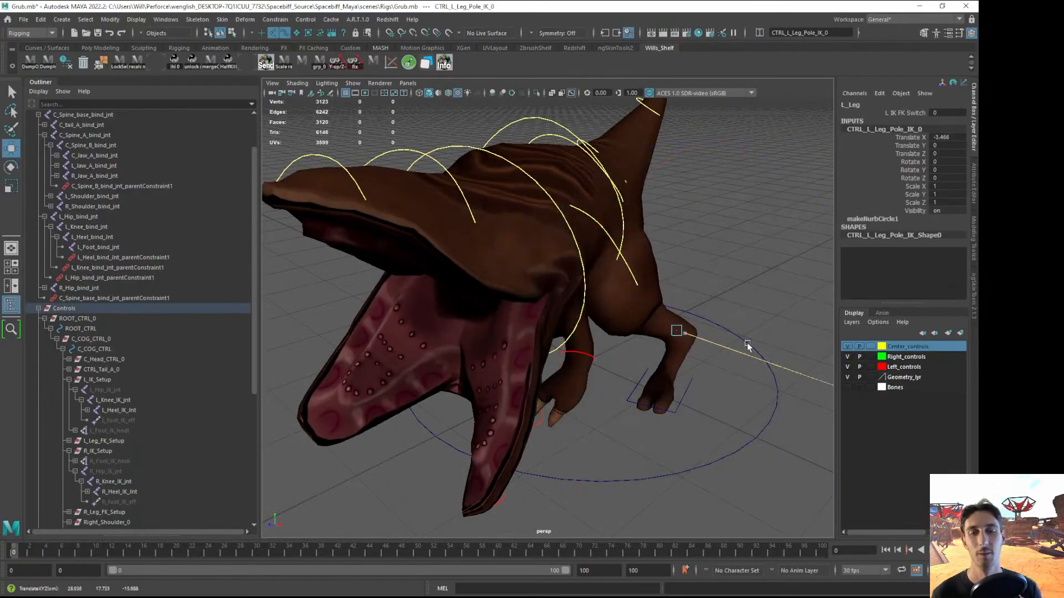
{"action": "left_click_drag", "start_coordinate": [736, 341], "coordinate": [766, 345]}
{"action": "right_click_drag", "start_coordinate": [765, 344], "coordinate": [662, 331], "text": "alt"}
{"action": "left_click_drag", "start_coordinate": [661, 331], "coordinate": [585, 339], "text": "alt"}
Move CTRL_R_Leg_Pole_IK_0 along X to about 35.5 to adjust the right knee's direction
{"action": "mouse_move", "coordinate": [620, 377]}
{"action": "left_mouse_down", "text": "alt"}
{"action": "mouse_move", "coordinate": [591, 379]}
{"action": "mouse_move", "coordinate": [602, 379]}
{"action": "mouse_move", "coordinate": [601, 363]}
{"action": "mouse_move", "coordinate": [627, 365]}
{"action": "left_mouse_up", "text": "alt"}
{"action": "left_click_drag", "start_coordinate": [627, 365], "coordinate": [725, 339], "text": "alt"}
{"action": "left_click_drag", "start_coordinate": [608, 368], "coordinate": [648, 391], "text": "alt"}
{"action": "left_click", "coordinate": [381, 401]}
{"action": "left_click", "coordinate": [365, 362]}
{"action": "left_click_drag", "start_coordinate": [381, 378], "coordinate": [344, 359], "text": "alt"}
{"action": "left_click_drag", "start_coordinate": [499, 317], "coordinate": [589, 285], "text": "alt"}
{"action": "right_click_drag", "start_coordinate": [589, 285], "coordinate": [726, 364], "text": "alt"}
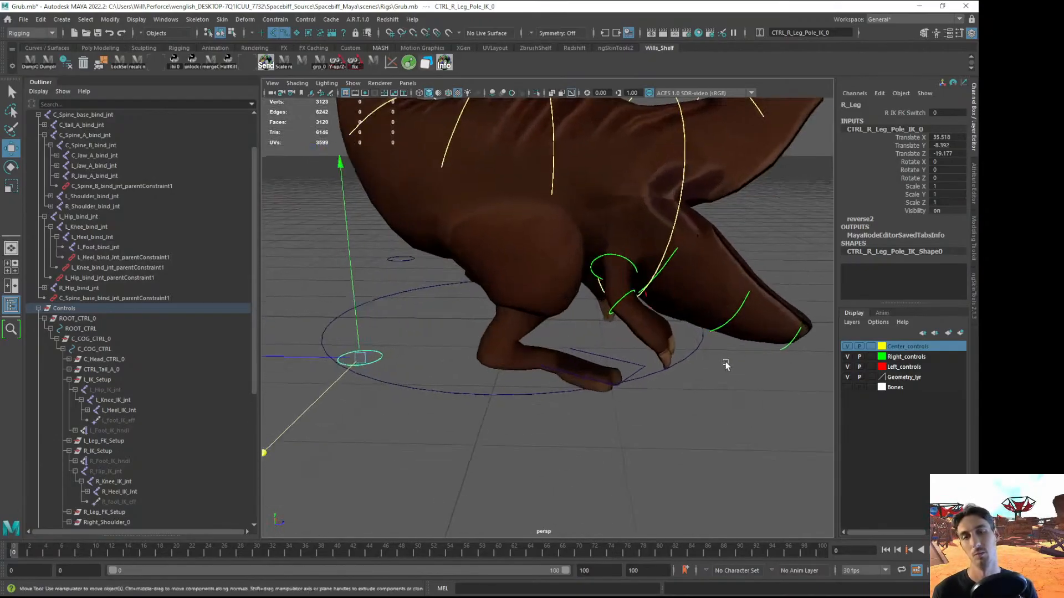
Rotate CTRL_R_Elbow to about 14.8, -16.4, -27.1 to bend the right forearm, and deselect it
{"action": "left_click", "coordinate": [610, 314]}
{"action": "key", "text": "e"}
{"action": "right_click_drag", "start_coordinate": [697, 283], "coordinate": [733, 297], "text": "alt"}
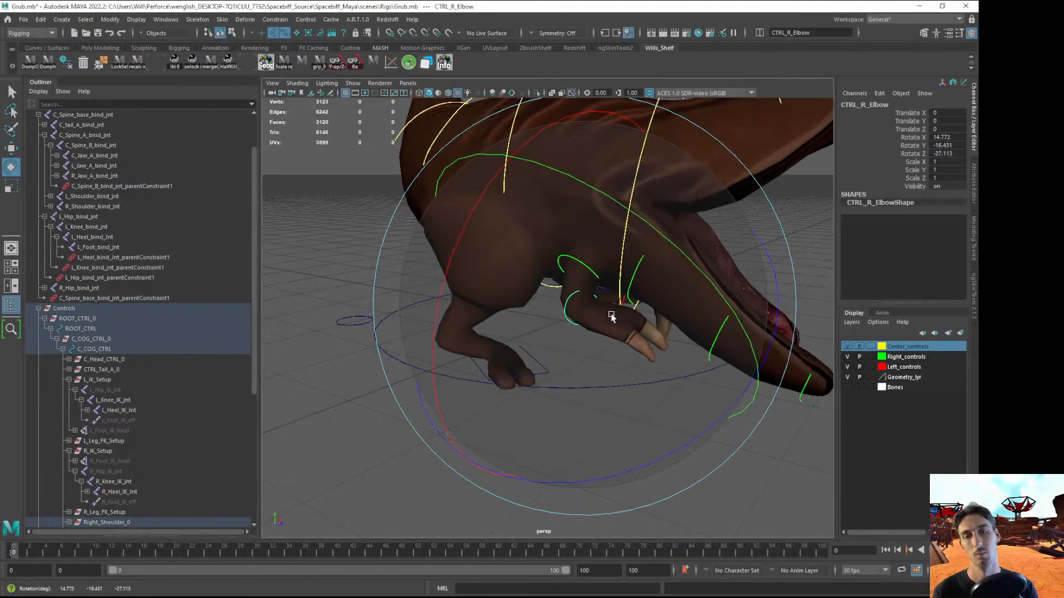
{"action": "left_click_drag", "start_coordinate": [451, 392], "coordinate": [474, 407], "text": "alt"}
{"action": "left_click", "coordinate": [675, 421]}
Rotate the left elbow control to bring the left forearm forward, and deselect it
{"action": "left_click_drag", "start_coordinate": [588, 393], "coordinate": [585, 402], "text": "alt"}
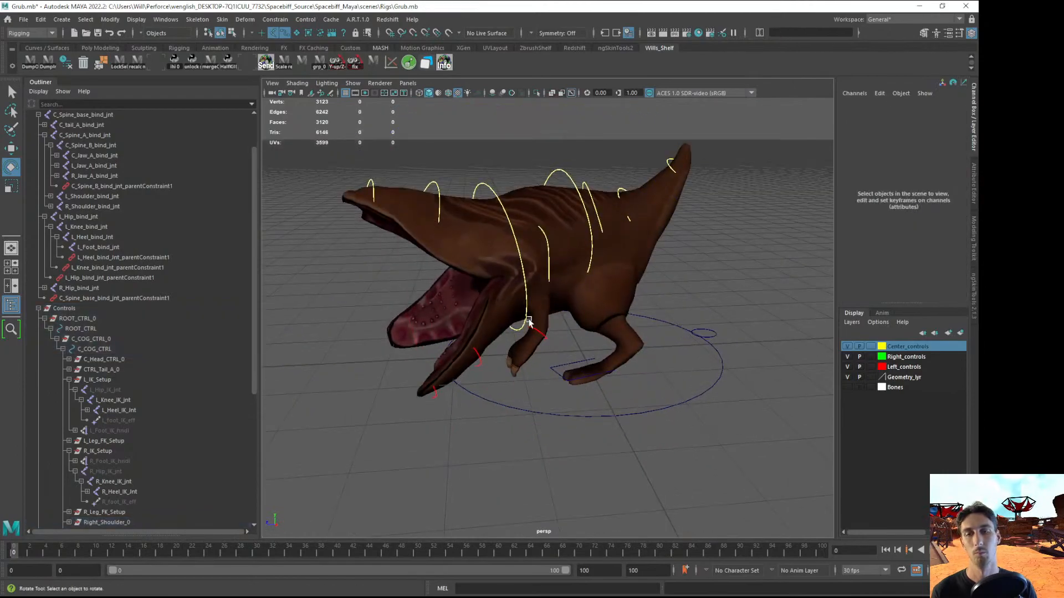
{"action": "left_click", "coordinate": [539, 332]}
{"action": "left_click_drag", "start_coordinate": [567, 278], "coordinate": [594, 338], "text": "alt"}
{"action": "left_click", "coordinate": [388, 405]}
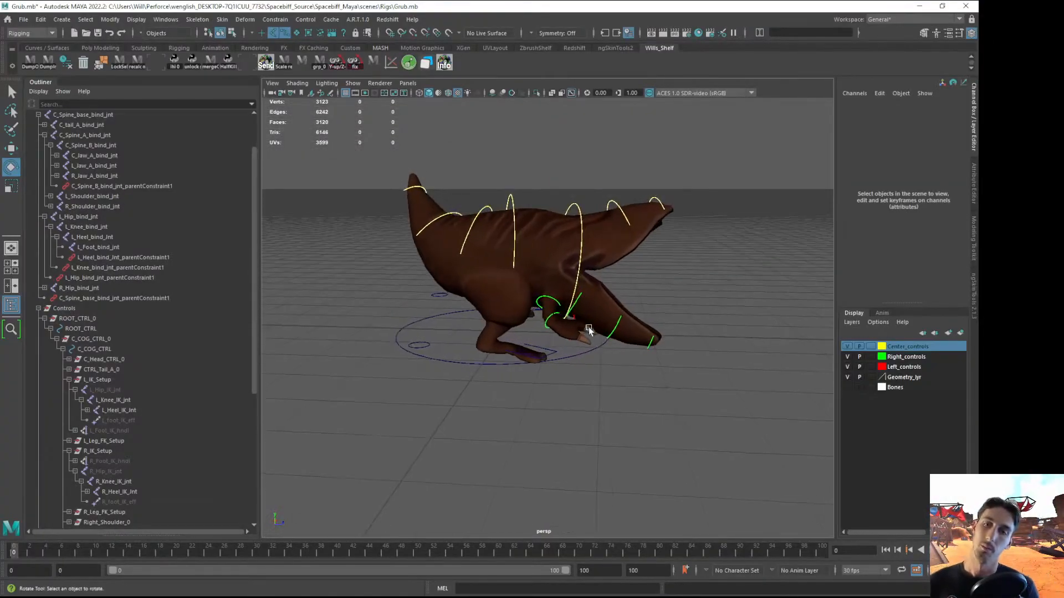
Move C_COG_CTRL to about 0.4, -18.7, -3.7 to shift the body over the feet, and deselect it
{"action": "left_click", "coordinate": [515, 200]}
{"action": "key", "text": "w"}
{"action": "left_click_drag", "start_coordinate": [528, 265], "coordinate": [343, 244]}
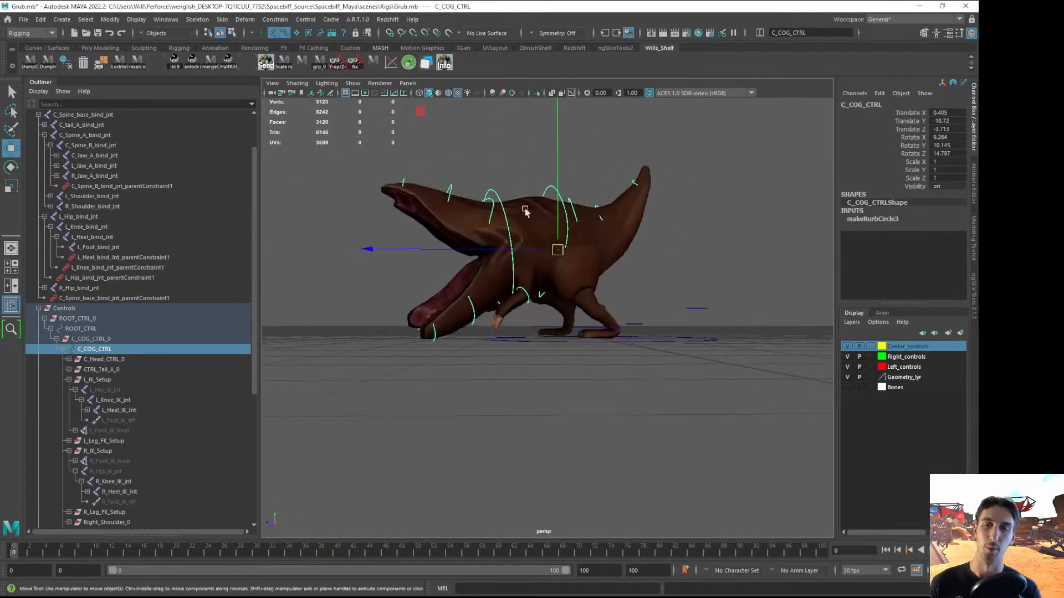
{"action": "key", "text": "e"}
{"action": "left_click", "coordinate": [386, 207]}
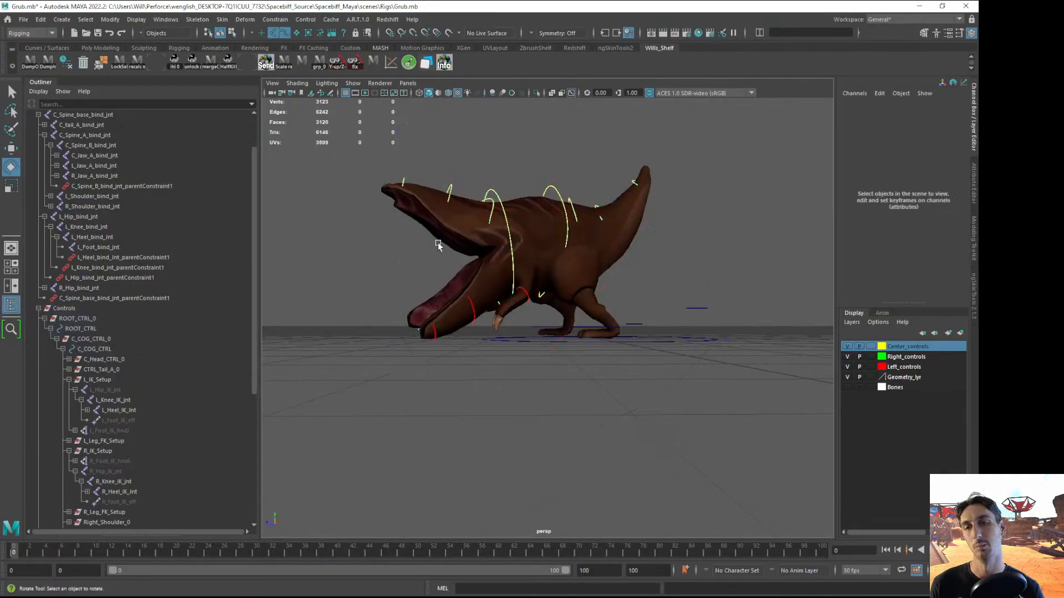
Adjust C_COG_CTRL to about translate -2.3, -16, -4.8 and rotate 9.1, -1.9, 12.9, and key its translation at frame 0
{"action": "left_click", "coordinate": [554, 188]}
{"action": "left_click_drag", "start_coordinate": [404, 249], "coordinate": [458, 232], "text": "alt"}
{"action": "key", "text": "w"}
{"action": "key", "text": "e"}
{"action": "left_click_drag", "start_coordinate": [472, 272], "coordinate": [625, 276], "text": "alt"}
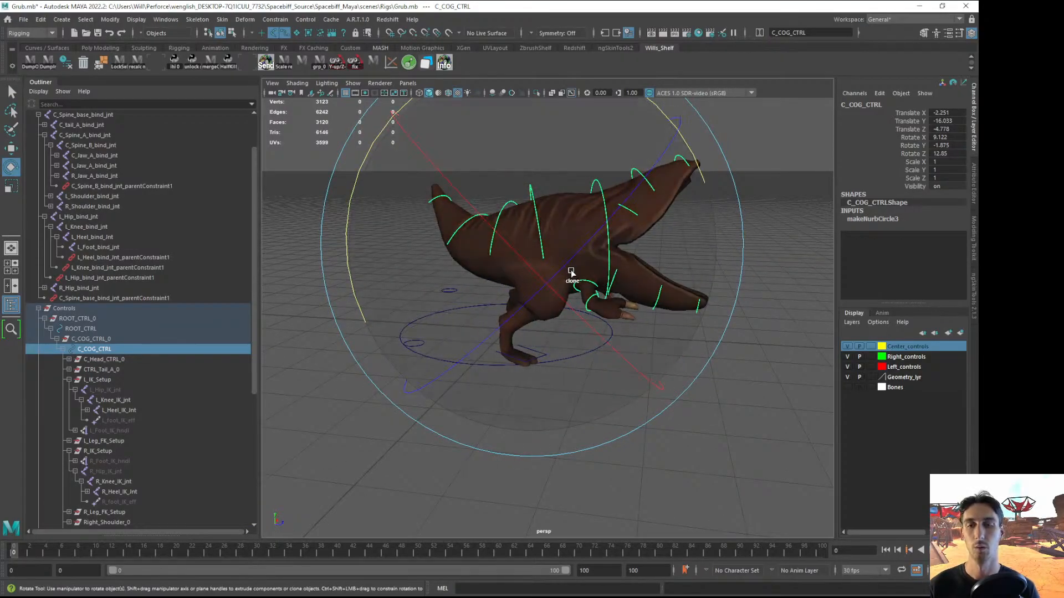
{"action": "key", "text": "shift+w"}
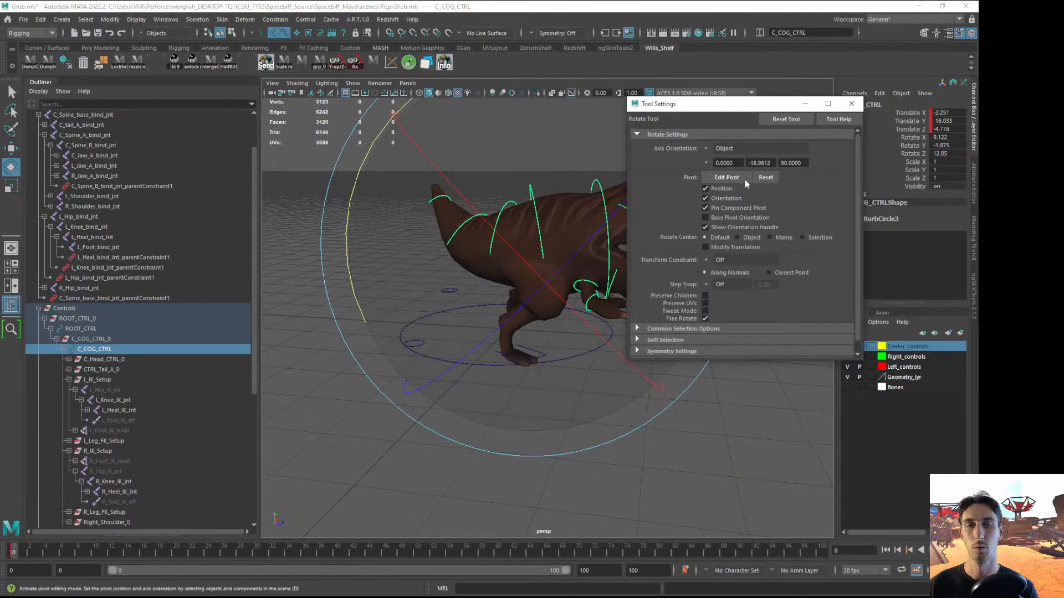
Set the Rotate tool's axis orientation to World and rotate C_COG_CTRL to tilt the body
{"action": "left_click", "coordinate": [727, 163]}
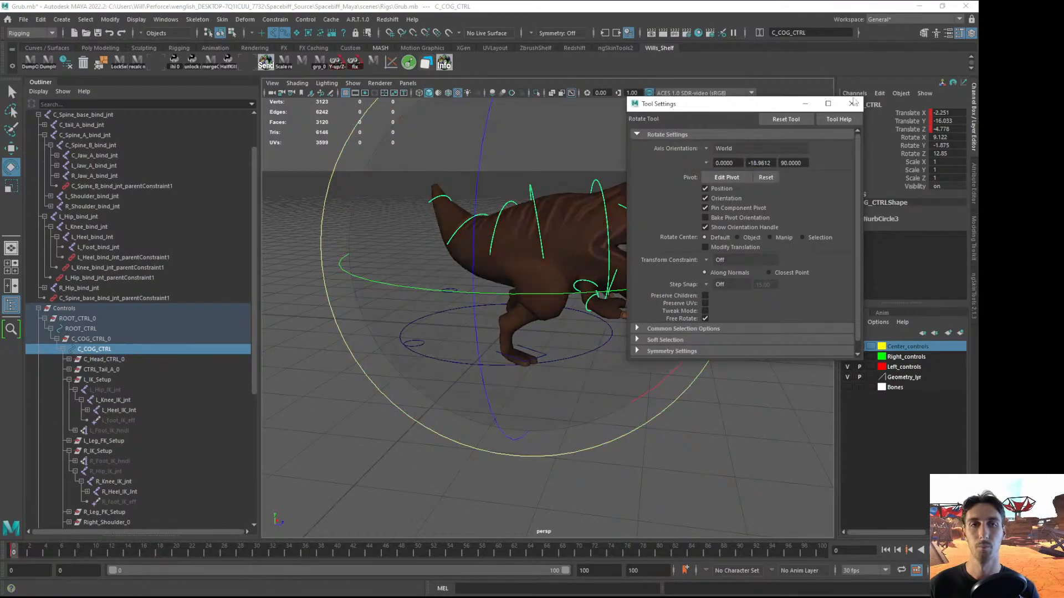
{"action": "left_click", "coordinate": [851, 104]}
{"action": "left_click_drag", "start_coordinate": [372, 249], "coordinate": [397, 217]}
{"action": "left_click_drag", "start_coordinate": [510, 255], "coordinate": [569, 228], "text": "alt"}
Move CTRL_R_Foot_IK to about -6.2, 12.8, -25 to lift the right foot beneath the body
{"action": "key", "text": "w"}
{"action": "left_click_drag", "start_coordinate": [493, 257], "coordinate": [601, 247], "text": "alt"}
{"action": "scroll", "coordinate": [554, 300], "scroll_direction": "up", "scroll_amount": 3}
{"action": "left_click_drag", "start_coordinate": [489, 344], "coordinate": [557, 371], "text": "alt"}
{"action": "left_click", "coordinate": [537, 368]}
{"action": "left_click_drag", "start_coordinate": [624, 355], "coordinate": [535, 362]}
{"action": "left_click_drag", "start_coordinate": [601, 363], "coordinate": [461, 309], "text": "alt"}
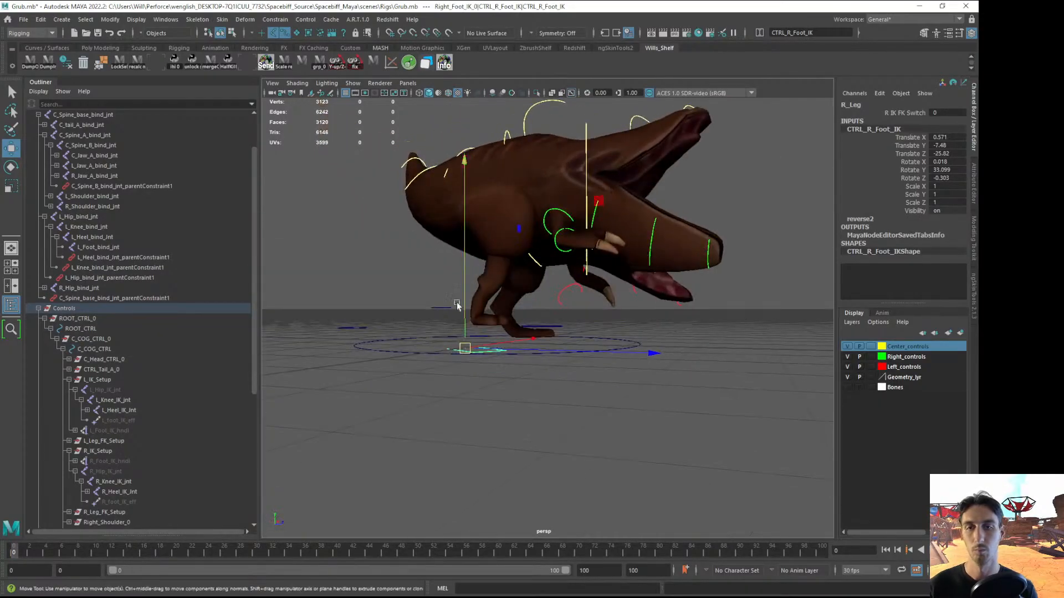
{"action": "left_click_drag", "start_coordinate": [484, 247], "coordinate": [502, 365], "text": "alt"}
{"action": "left_click_drag", "start_coordinate": [513, 253], "coordinate": [578, 286], "text": "alt"}
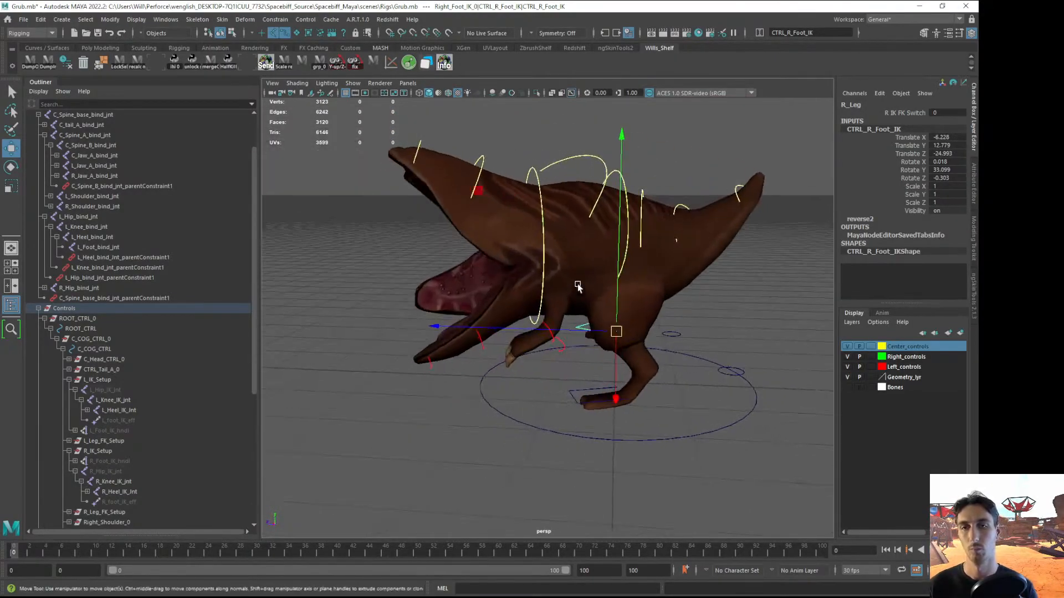
Place CTRL_R_Foot_IK at about -2.1, 0, -29.9 with zero rotation, planting the right foot behind the body
{"action": "left_click", "coordinate": [629, 195]}
{"action": "left_click", "coordinate": [624, 189]}
{"action": "left_click_drag", "start_coordinate": [621, 187], "coordinate": [460, 367], "text": "alt"}
{"action": "left_click", "coordinate": [563, 344]}
{"action": "left_click_drag", "start_coordinate": [603, 379], "coordinate": [547, 378]}
{"action": "left_click_drag", "start_coordinate": [547, 377], "coordinate": [521, 397], "text": "alt"}
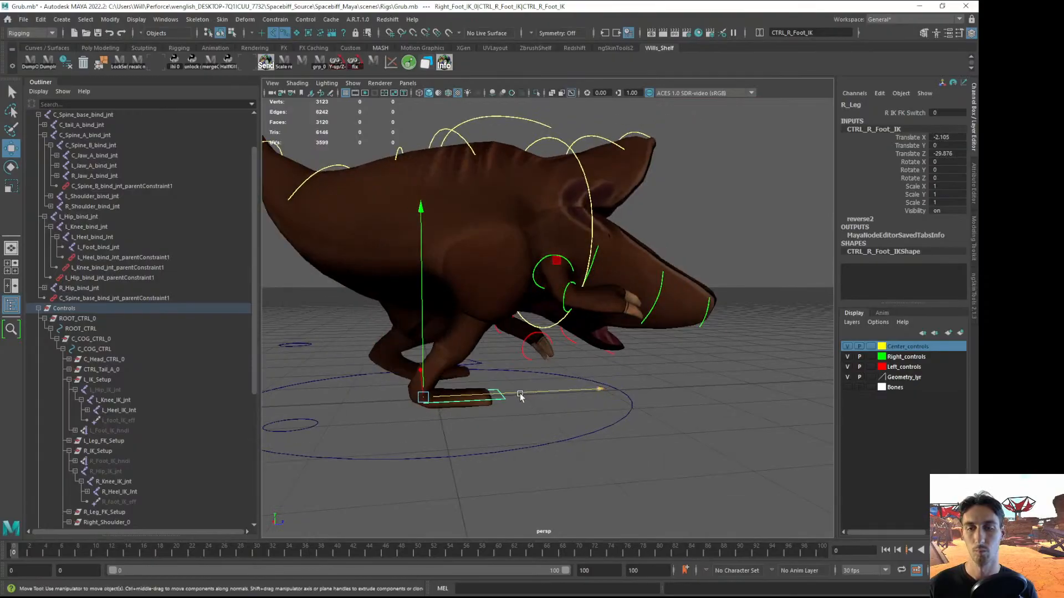
Rotate and reposition the foot and body controls to refine the creature's stepping pose
{"action": "key", "text": "e"}
{"action": "left_click_drag", "start_coordinate": [411, 216], "coordinate": [544, 215]}
{"action": "key", "text": "w"}
{"action": "left_click_drag", "start_coordinate": [471, 361], "coordinate": [521, 233]}
{"action": "left_click", "coordinate": [432, 275]}
{"action": "left_click", "coordinate": [503, 244]}
{"action": "key", "text": "e"}
{"action": "mouse_move", "coordinate": [786, 183]}
{"action": "left_mouse_down"}
{"action": "mouse_move", "coordinate": [788, 206]}
{"action": "mouse_move", "coordinate": [784, 195]}
{"action": "left_mouse_up"}
{"action": "left_click_drag", "start_coordinate": [595, 283], "coordinate": [477, 400]}
Try further adjustments on the foot controls, and undo the latest changes
{"action": "scroll", "coordinate": [488, 413], "scroll_direction": "up", "scroll_amount": 2}
{"action": "left_click", "coordinate": [508, 446]}
{"action": "left_click", "coordinate": [505, 445]}
{"action": "left_click_drag", "start_coordinate": [514, 430], "coordinate": [520, 230], "text": "alt"}
{"action": "scroll", "coordinate": [554, 423], "scroll_direction": "up", "scroll_amount": 2}
{"action": "left_click", "coordinate": [568, 399]}
{"action": "left_click", "coordinate": [576, 394]}
{"action": "key", "text": "e"}
{"action": "key", "text": "ctrl+z"}
{"action": "key", "text": "ctrl+z"}
{"action": "mouse_move", "coordinate": [594, 379]}
{"action": "left_mouse_down", "text": "alt"}
{"action": "mouse_move", "coordinate": [627, 382]}
{"action": "mouse_move", "coordinate": [589, 393]}
{"action": "mouse_move", "coordinate": [581, 367]}
{"action": "left_mouse_up", "text": "alt"}
{"action": "key", "text": "ctrl+z"}
{"action": "key", "text": "ctrl+z"}
Rotate CTRL_L_Foot_IK to about 26.8 degrees around Y to turn the left foot
{"action": "key", "text": "w"}
{"action": "left_click_drag", "start_coordinate": [538, 412], "coordinate": [627, 334], "text": "alt"}
{"action": "left_click_drag", "start_coordinate": [553, 364], "coordinate": [556, 438], "text": "alt"}
{"action": "key", "text": "e"}
{"action": "left_click_drag", "start_coordinate": [504, 509], "coordinate": [528, 518]}
{"action": "key", "text": "w"}
{"action": "left_click_drag", "start_coordinate": [547, 471], "coordinate": [594, 427], "text": "alt"}
{"action": "left_click_drag", "start_coordinate": [543, 495], "coordinate": [366, 462], "text": "alt"}
{"action": "left_click_drag", "start_coordinate": [499, 410], "coordinate": [580, 393], "text": "alt"}
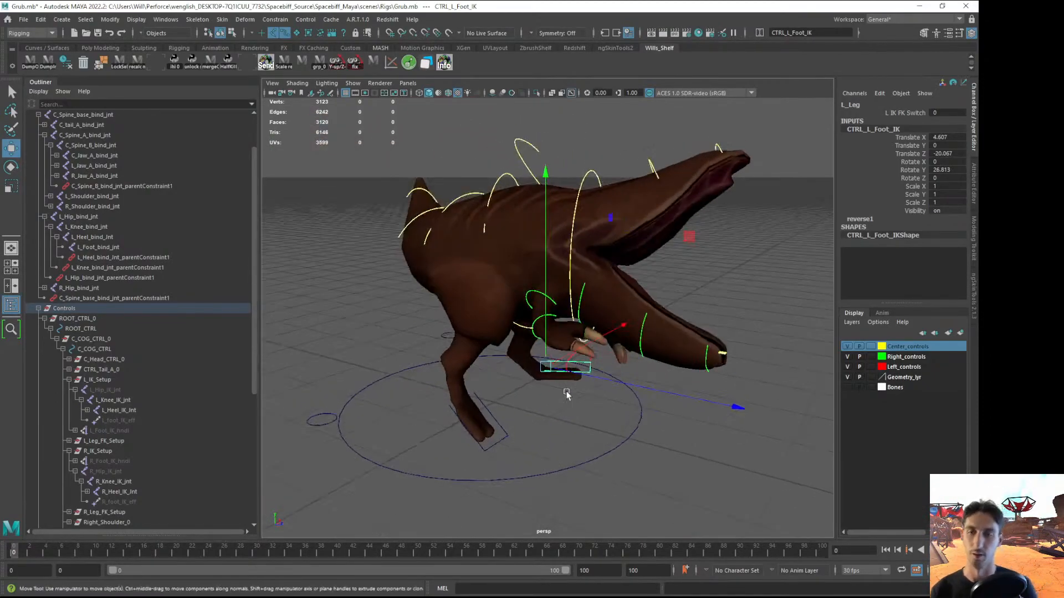
Try moving CTRL_R_Foot_IK to a new position, and undo the move
{"action": "left_click", "coordinate": [488, 416]}
{"action": "mouse_move", "coordinate": [519, 383]}
{"action": "left_mouse_down"}
{"action": "mouse_move", "coordinate": [543, 373]}
{"action": "mouse_move", "coordinate": [507, 381]}
{"action": "mouse_move", "coordinate": [527, 385]}
{"action": "mouse_move", "coordinate": [536, 375]}
{"action": "left_mouse_up"}
{"action": "key", "text": "ctrl+z"}
{"action": "key", "text": "ctrl+z"}
Reset all of the creature's controls to their default pose and save the scene
{"action": "left_click_drag", "start_coordinate": [607, 374], "coordinate": [629, 347], "text": "alt"}
{"action": "scroll", "coordinate": [529, 410], "scroll_direction": "down", "scroll_amount": 3}
{"action": "left_click_drag", "start_coordinate": [696, 300], "coordinate": [637, 299], "text": "alt"}
{"action": "key", "text": "q"}
{"action": "mouse_move", "coordinate": [394, 263]}
{"action": "left_mouse_down"}
{"action": "mouse_move", "coordinate": [592, 418]}
{"action": "mouse_move", "coordinate": [566, 383]}
{"action": "left_mouse_up"}
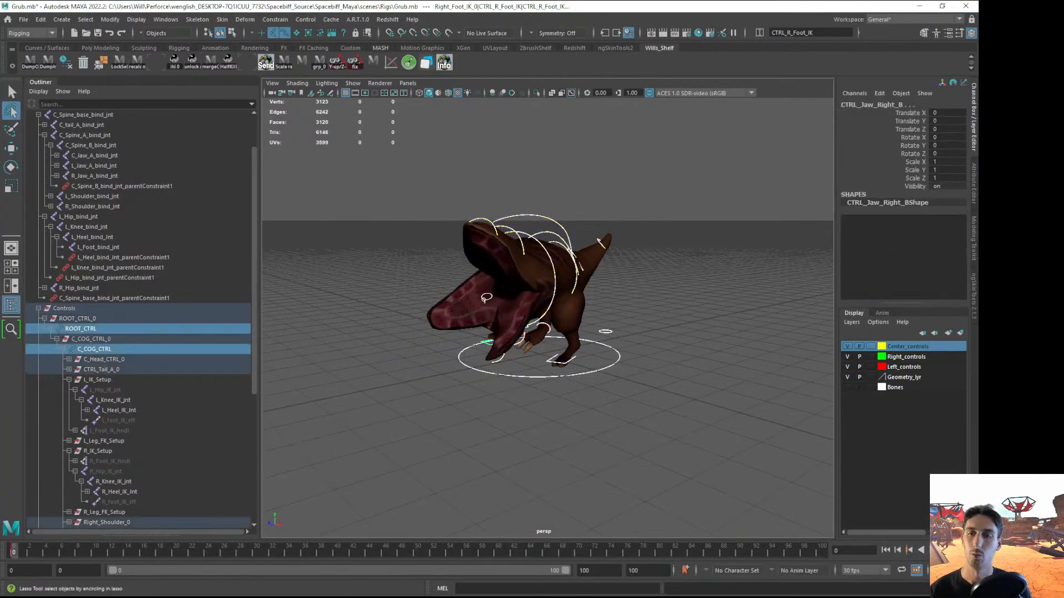
{"action": "key", "text": "ctrl+shift+r"}
{"action": "key", "text": "q"}
{"action": "left_click", "coordinate": [626, 329]}
{"action": "mouse_move", "coordinate": [627, 329]}
{"action": "left_mouse_down", "text": "alt"}
{"action": "mouse_move", "coordinate": [611, 327]}
{"action": "mouse_move", "coordinate": [672, 333]}
{"action": "mouse_move", "coordinate": [653, 356]}
{"action": "mouse_move", "coordinate": [570, 341]}
{"action": "mouse_move", "coordinate": [615, 349]}
{"action": "mouse_move", "coordinate": [625, 368]}
{"action": "mouse_move", "coordinate": [566, 322]}
{"action": "left_mouse_up", "text": "alt"}
{"action": "key", "text": "ctrl+s"}
Inspect CTRL_Jaw_Left_A and CTRL_Jaw_Right_A from both sides, comparing their channels and input history, and deselect them
{"action": "left_click", "coordinate": [571, 322]}
{"action": "scroll", "coordinate": [571, 322], "scroll_direction": "up", "scroll_amount": 5}
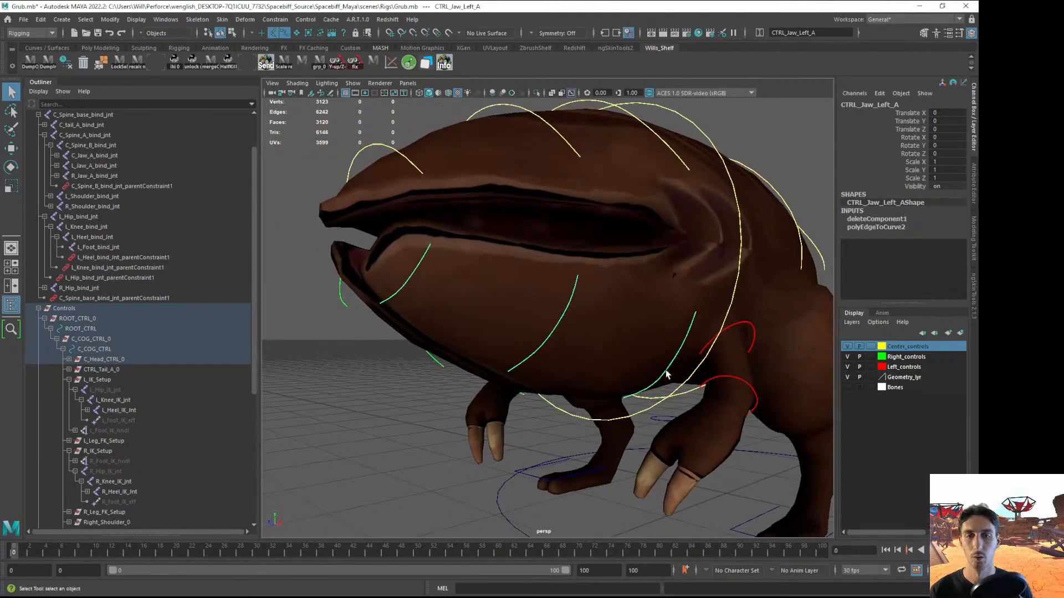
{"action": "left_click_drag", "start_coordinate": [627, 374], "coordinate": [504, 358], "text": "alt"}
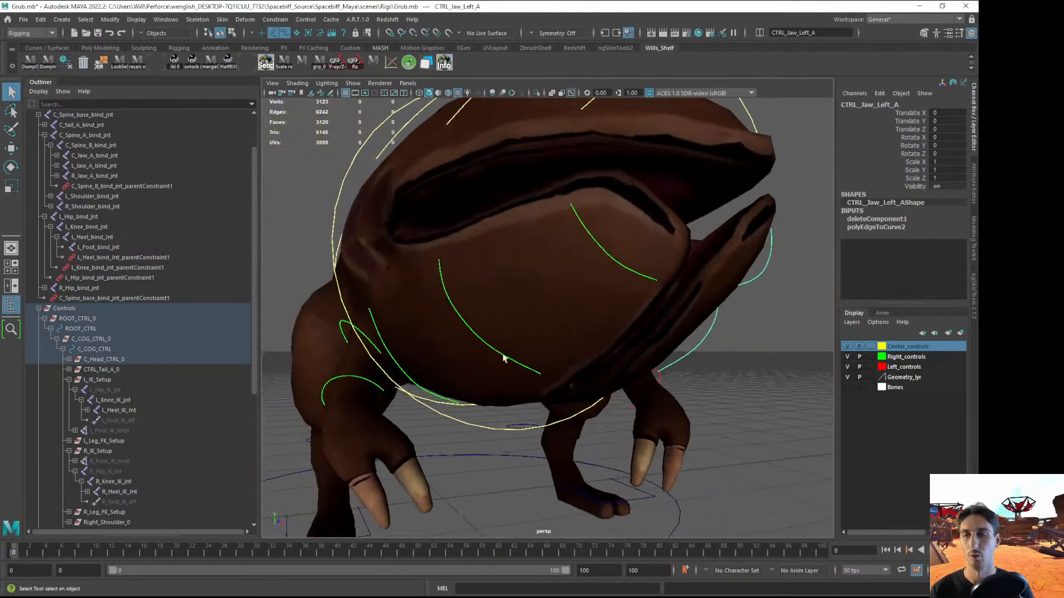
{"action": "left_click", "coordinate": [407, 378]}
{"action": "left_click_drag", "start_coordinate": [693, 383], "coordinate": [488, 383], "text": "alt"}
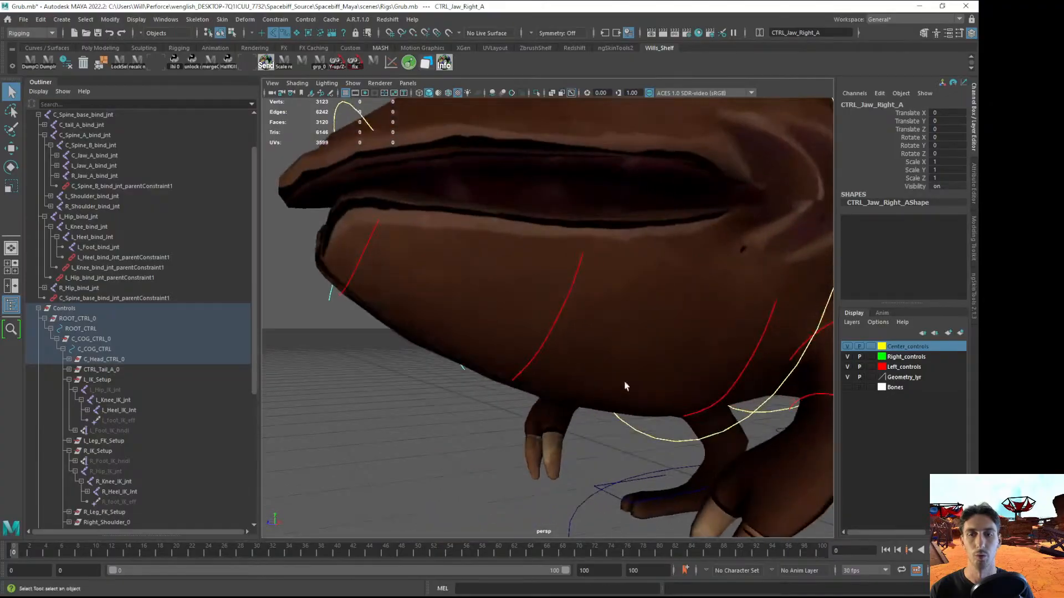
{"action": "left_click", "coordinate": [733, 392]}
{"action": "left_click_drag", "start_coordinate": [733, 392], "coordinate": [667, 373], "text": "alt"}
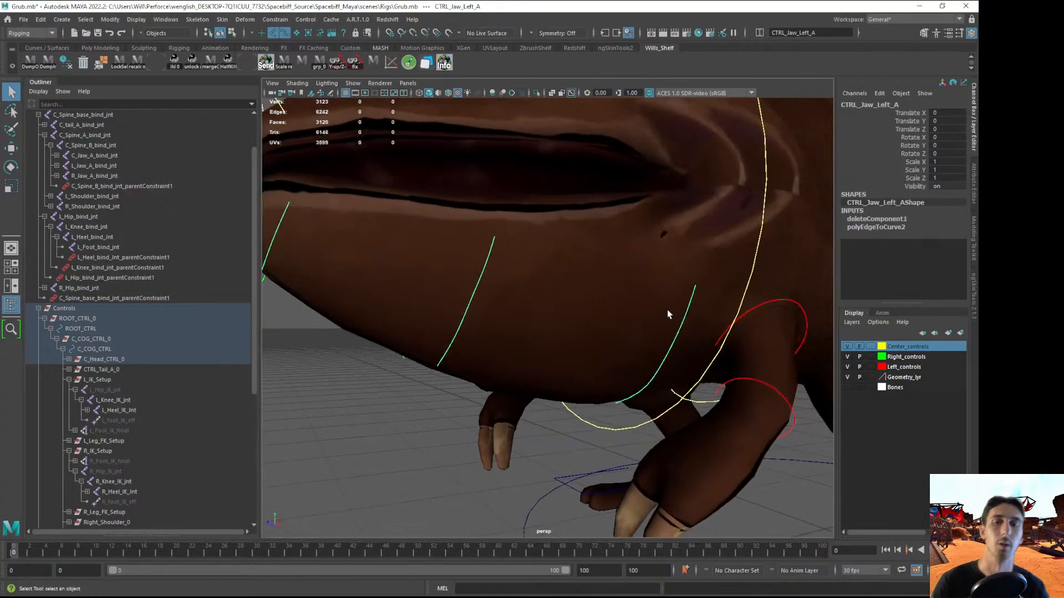
{"action": "left_click_drag", "start_coordinate": [605, 353], "coordinate": [555, 338], "text": "alt"}
{"action": "scroll", "coordinate": [558, 342], "scroll_direction": "down", "scroll_amount": 3}
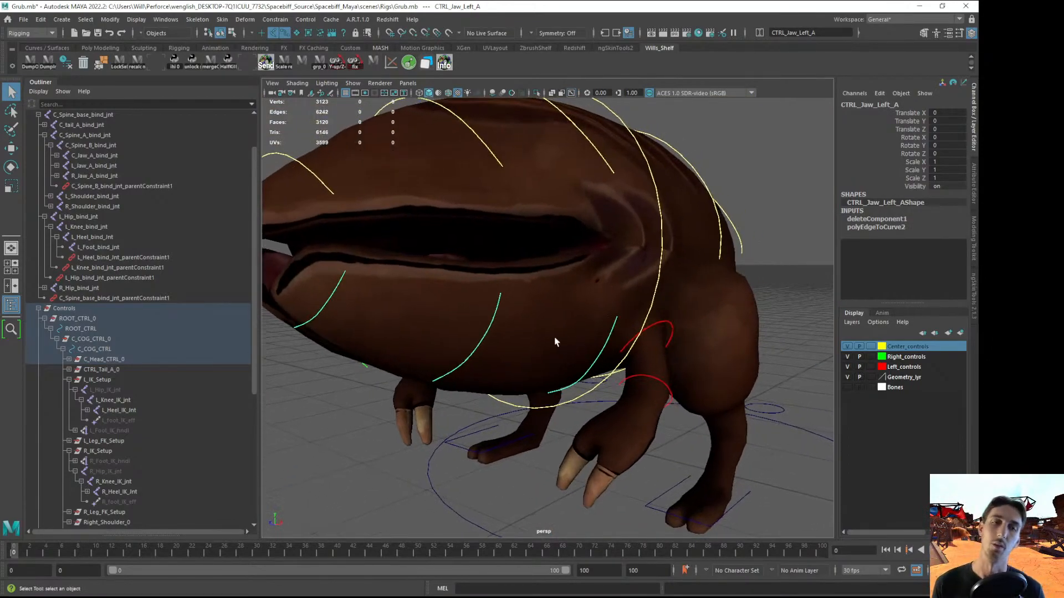
{"action": "right_click_drag", "start_coordinate": [587, 395], "coordinate": [408, 338], "text": "alt"}
{"action": "left_click", "coordinate": [400, 380]}
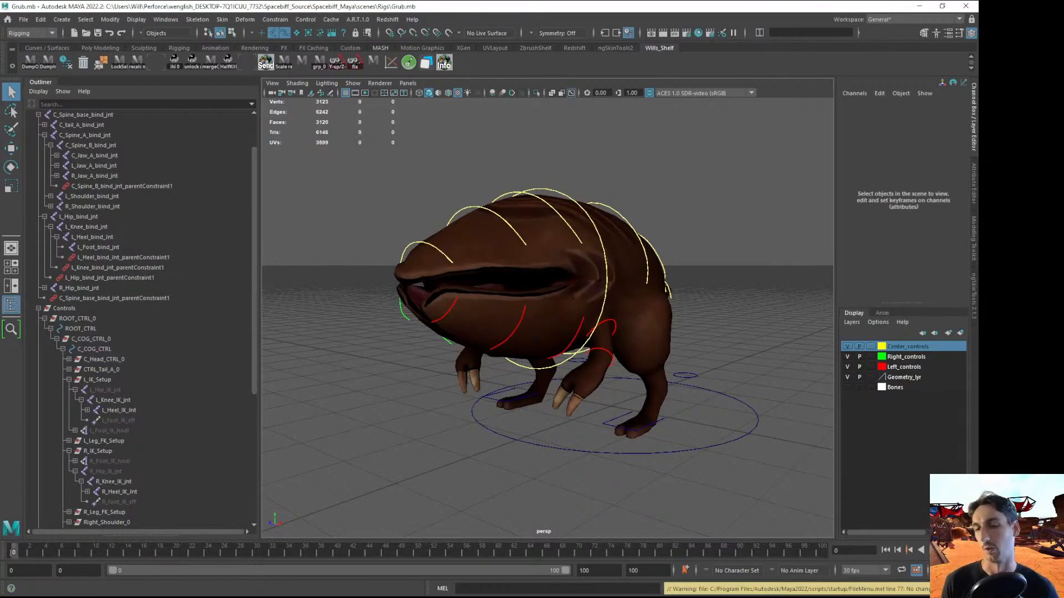
{"action": "left_click", "coordinate": [222, 597]}
{"action": "left_click_drag", "start_coordinate": [299, 100], "coordinate": [1063, 115]}
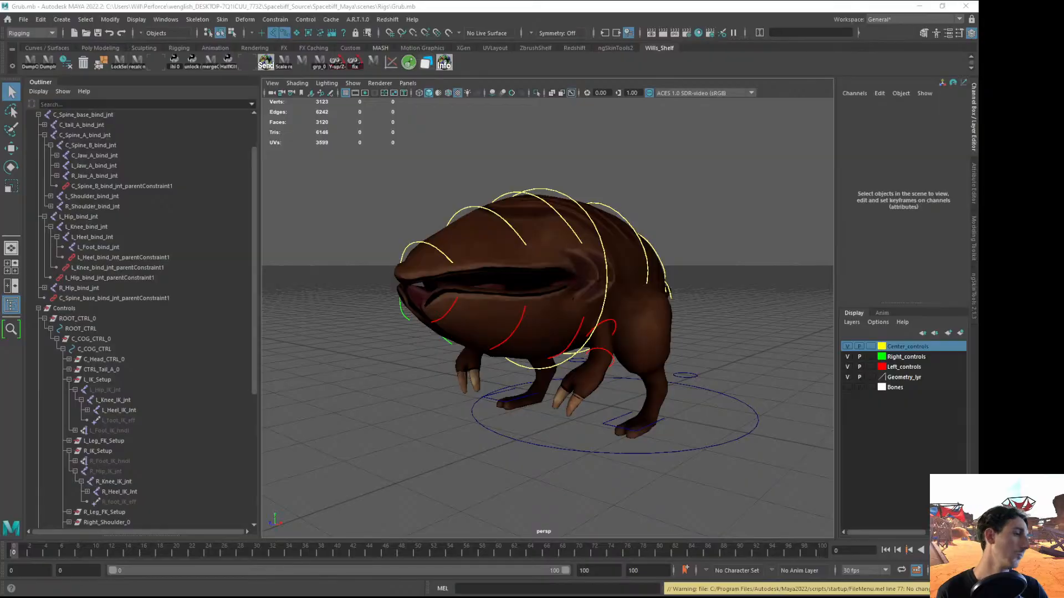
{"action": "left_click", "coordinate": [647, 20]}
{"action": "left_click_drag", "start_coordinate": [516, 245], "coordinate": [871, 312], "text": "alt"}
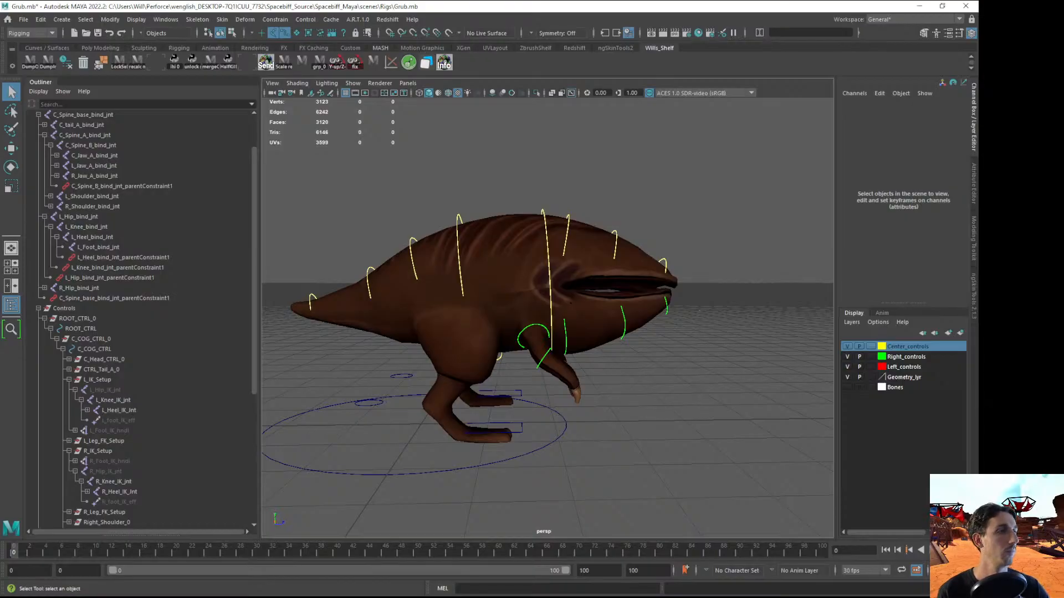
{"action": "left_click_drag", "start_coordinate": [605, 255], "coordinate": [429, 269], "text": "alt"}
{"action": "scroll", "coordinate": [431, 269], "scroll_direction": "up", "scroll_amount": 2}
{"action": "left_click_drag", "start_coordinate": [532, 256], "coordinate": [489, 269], "text": "alt"}
{"action": "scroll", "coordinate": [494, 329], "scroll_direction": "up", "scroll_amount": 3}
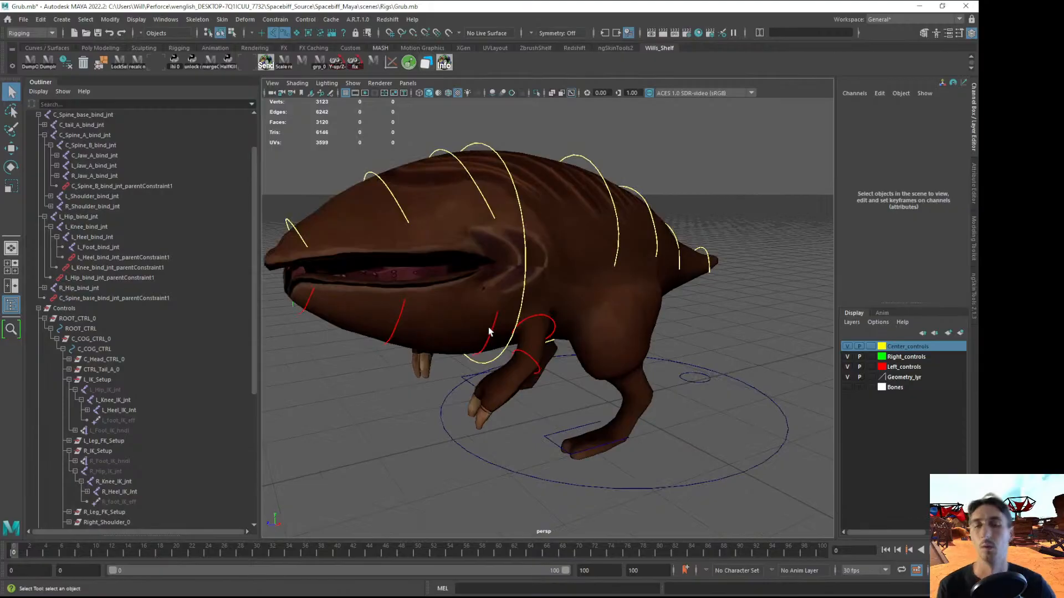
Try to delete the non-deformer history of CTRL_Jaw_Left_A, and reselect the control to check its inputs
{"action": "left_click", "coordinate": [495, 331]}
{"action": "left_click_drag", "start_coordinate": [495, 332], "coordinate": [548, 328], "text": "alt"}
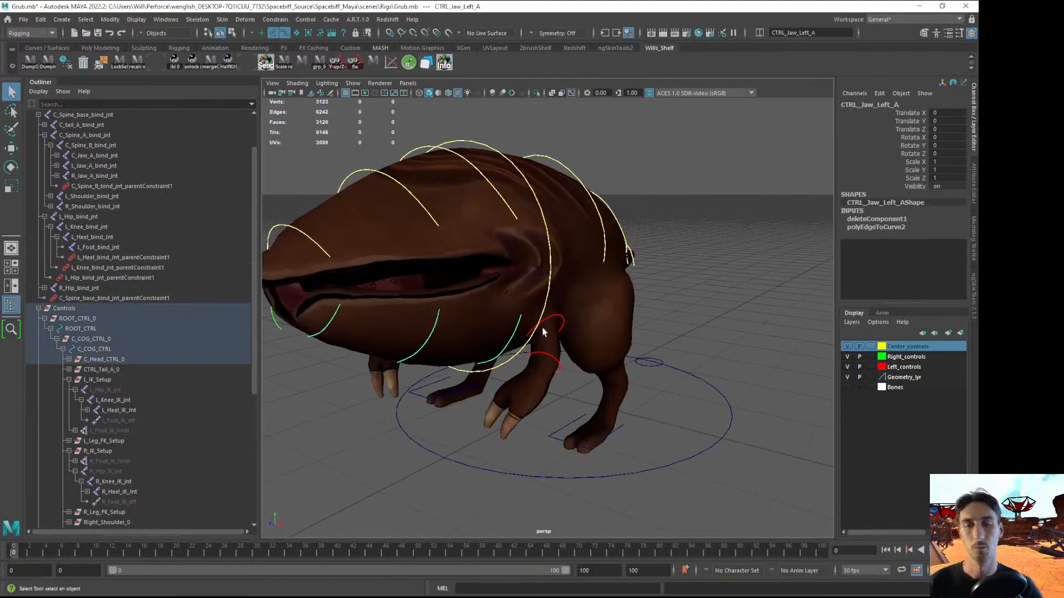
{"action": "left_click", "coordinate": [40, 19]}
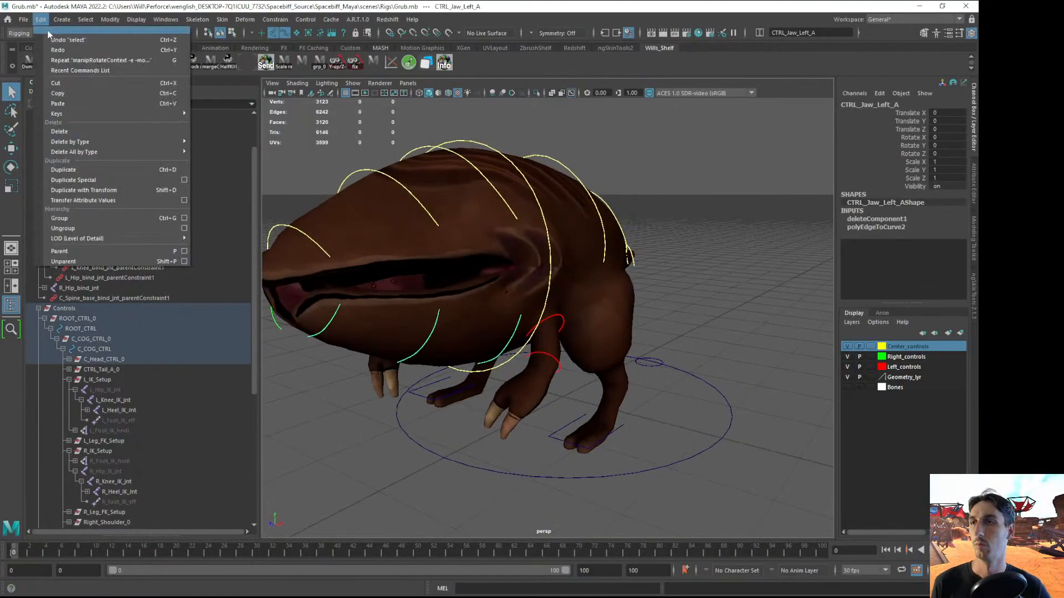
{"action": "mouse_move", "coordinate": [87, 141]}
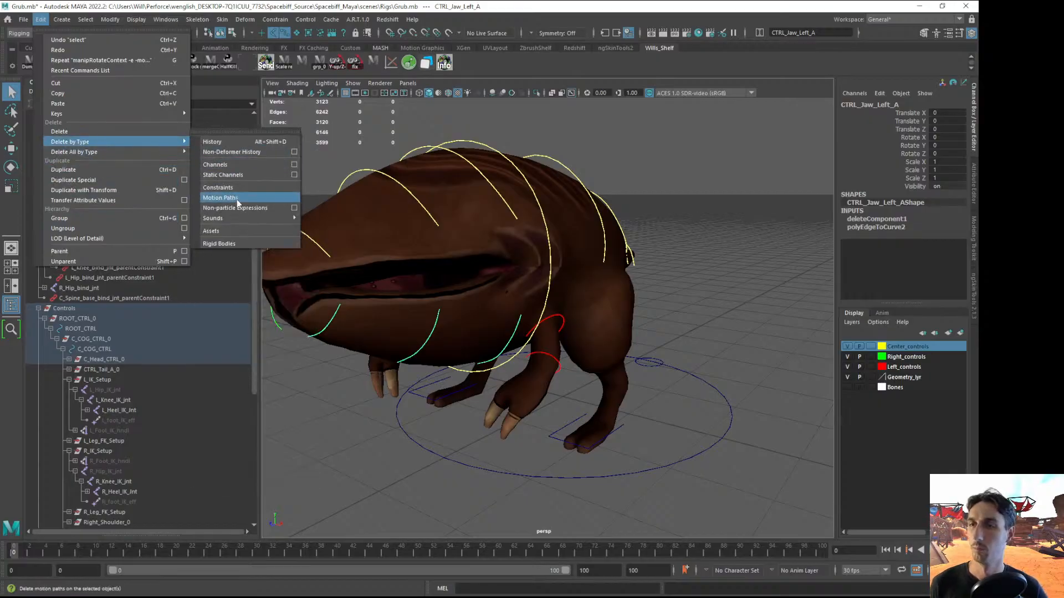
{"action": "left_click", "coordinate": [239, 152]}
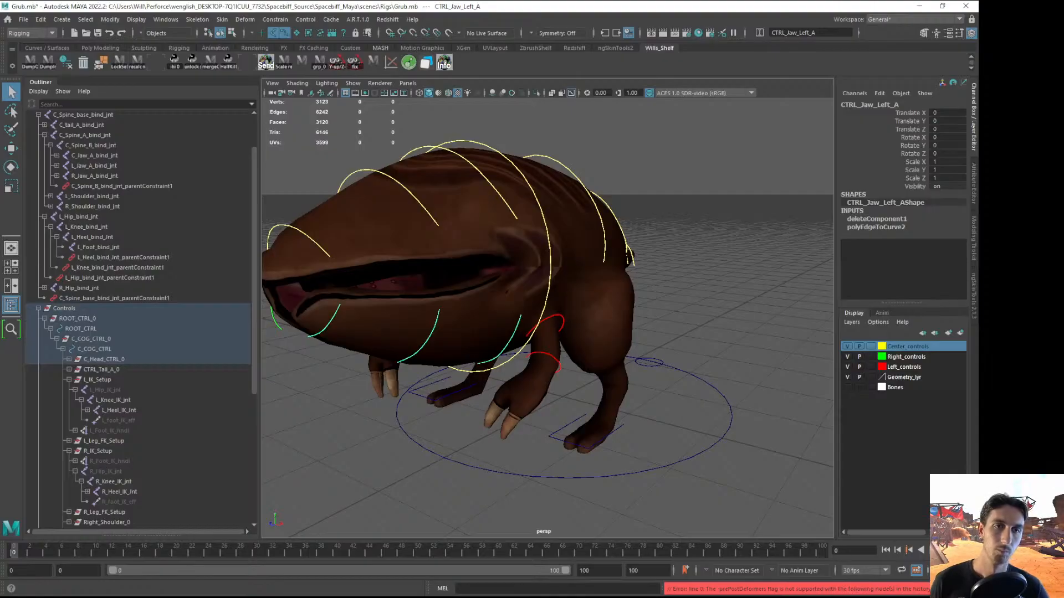
{"action": "left_click", "coordinate": [715, 249]}
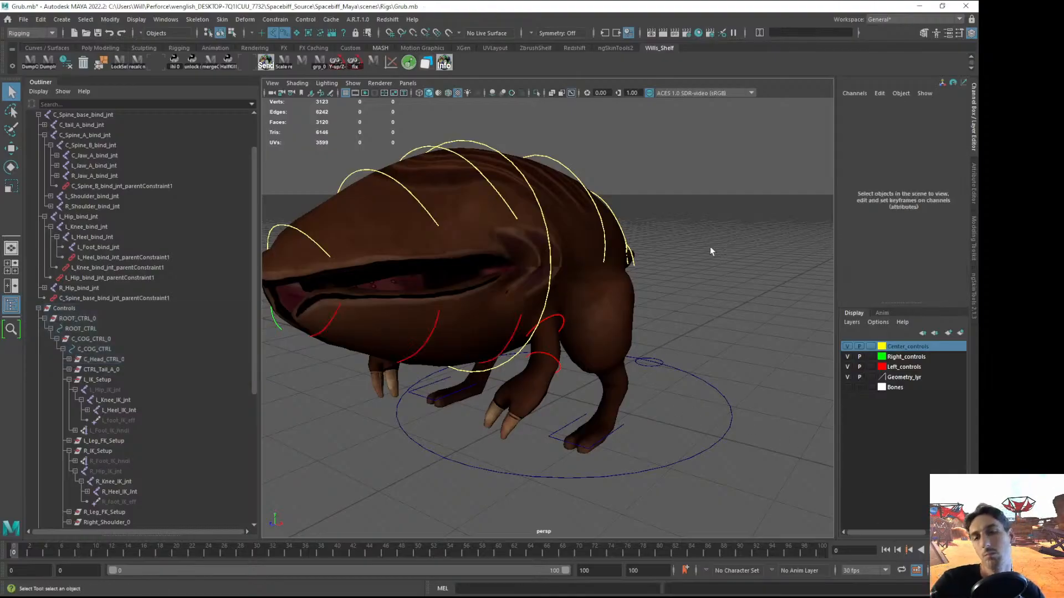
{"action": "left_click", "coordinate": [508, 350]}
Expand the centre, left and right jaw bind joint chains in the hierarchy and examine their parent constraints
{"action": "scroll", "coordinate": [188, 336], "scroll_direction": "down", "scroll_amount": 6}
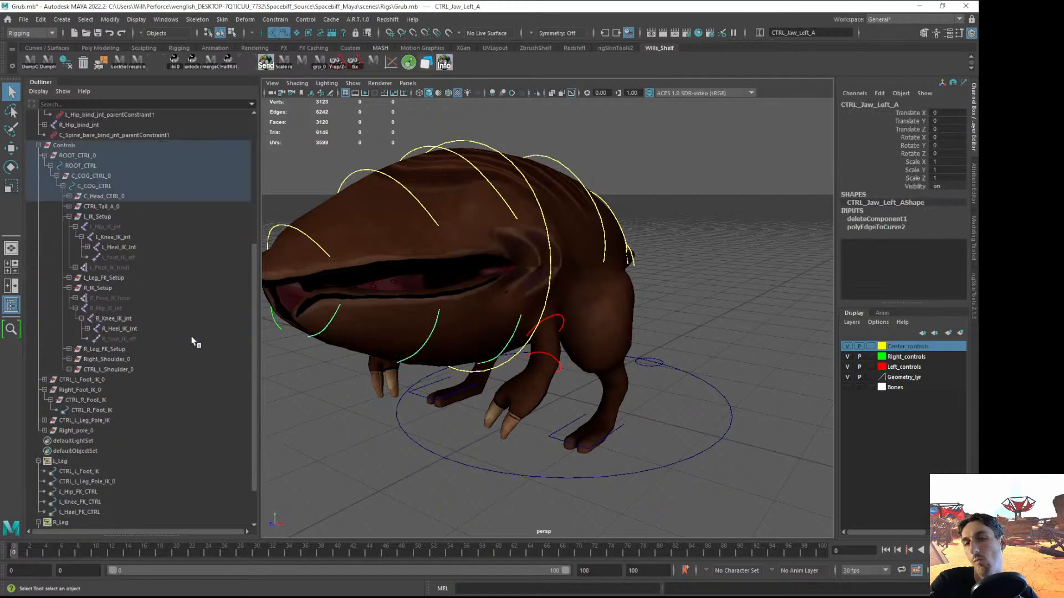
{"action": "scroll", "coordinate": [188, 336], "scroll_direction": "up", "scroll_amount": 3}
{"action": "left_click", "coordinate": [107, 287]}
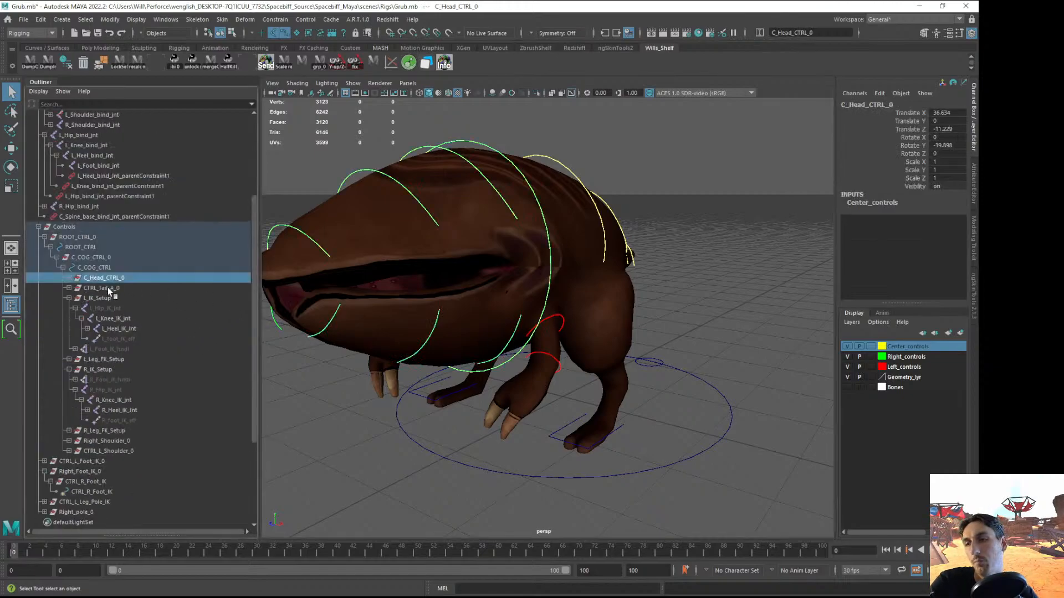
{"action": "left_click", "coordinate": [109, 297]}
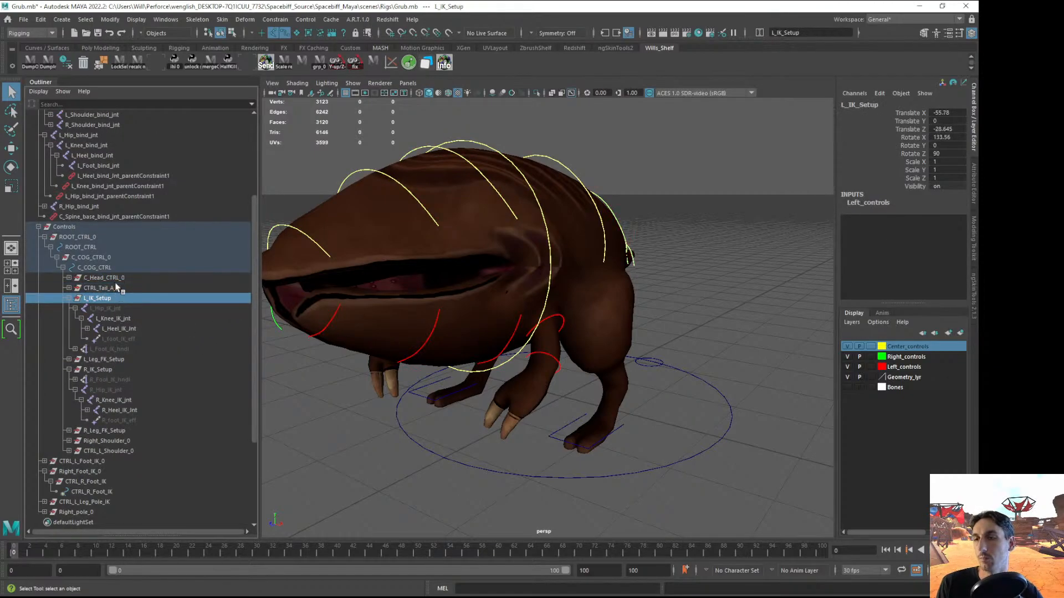
{"action": "scroll", "coordinate": [166, 294], "scroll_direction": "up", "scroll_amount": 5}
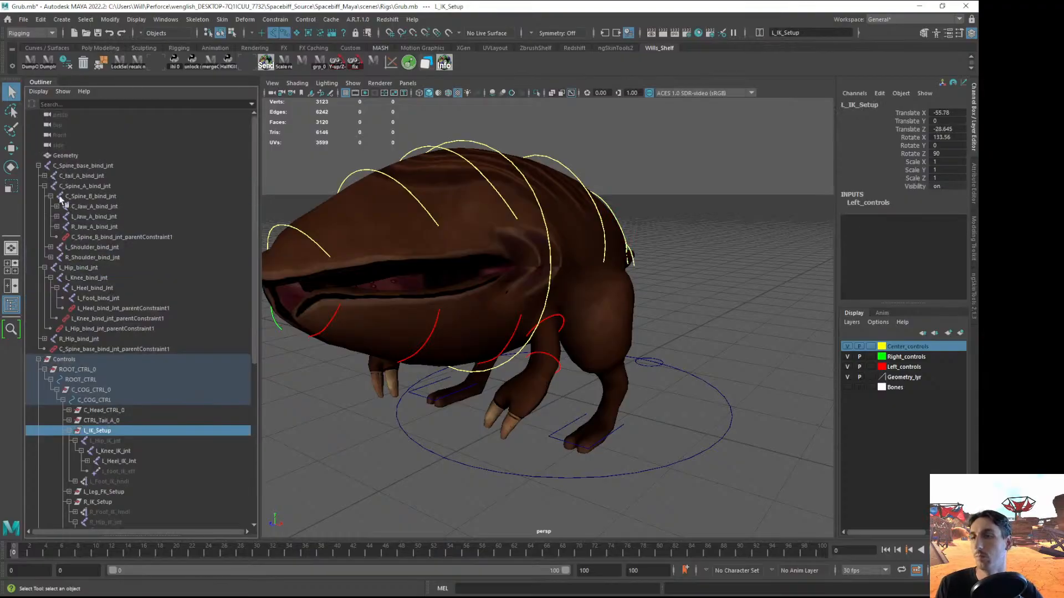
{"action": "left_click", "coordinate": [56, 227]}
{"action": "left_click", "coordinate": [57, 216]}
{"action": "left_click", "coordinate": [57, 206]}
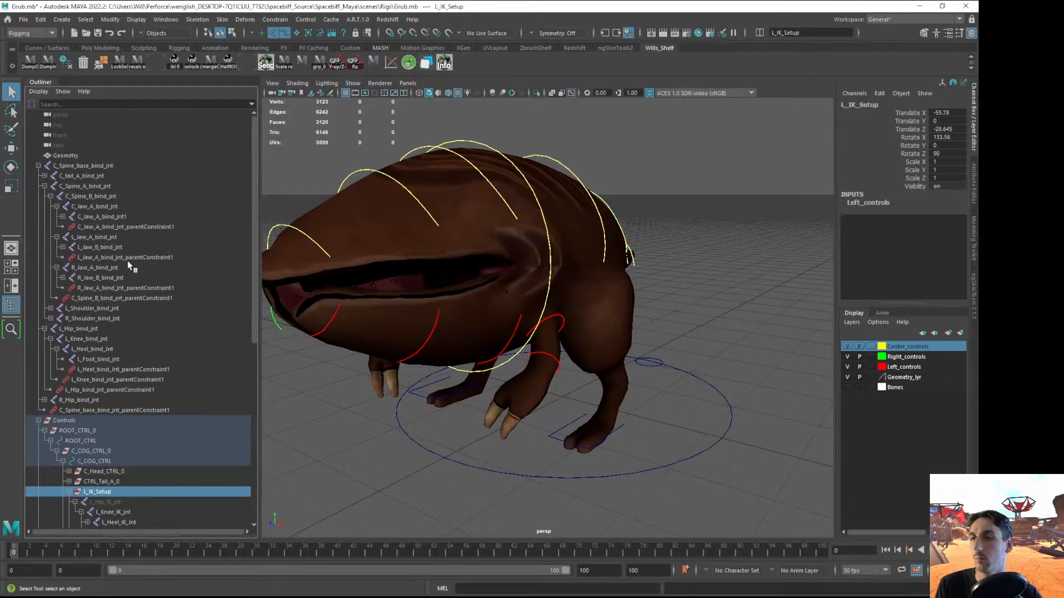
{"action": "left_click", "coordinate": [62, 277]}
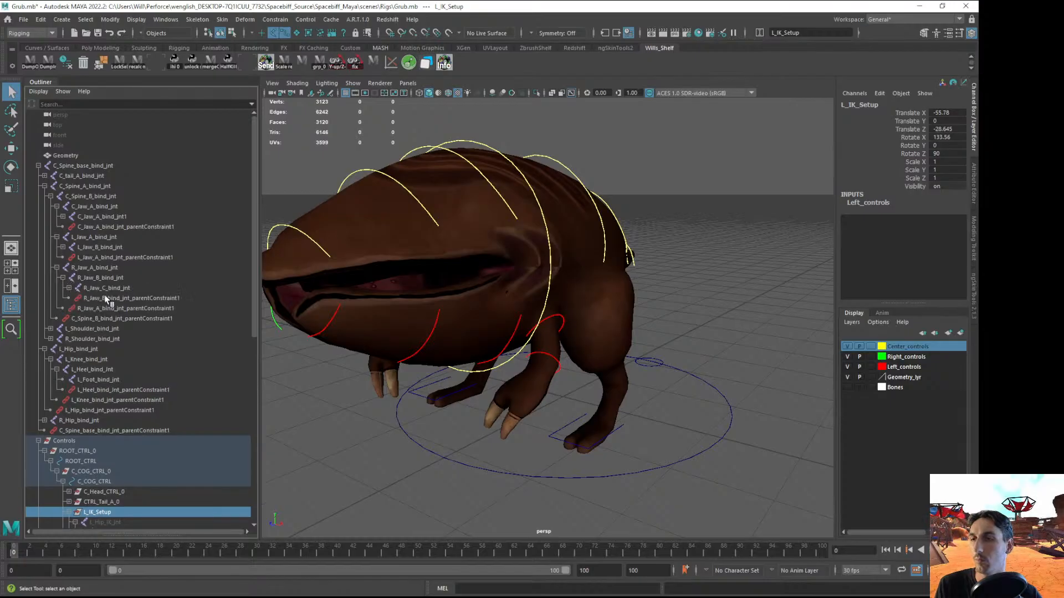
{"action": "left_click", "coordinate": [68, 288]}
{"action": "left_click", "coordinate": [63, 247]}
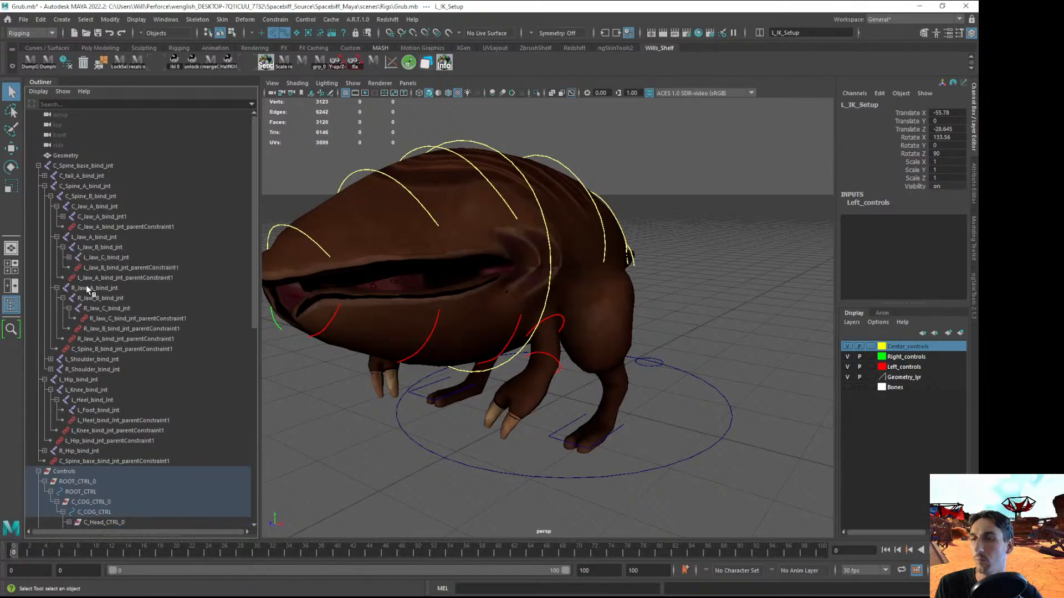
{"action": "left_click", "coordinate": [68, 258]}
{"action": "left_click", "coordinate": [63, 217]}
{"action": "left_click", "coordinate": [69, 226]}
{"action": "left_click_drag", "start_coordinate": [432, 321], "coordinate": [481, 341], "text": "alt"}
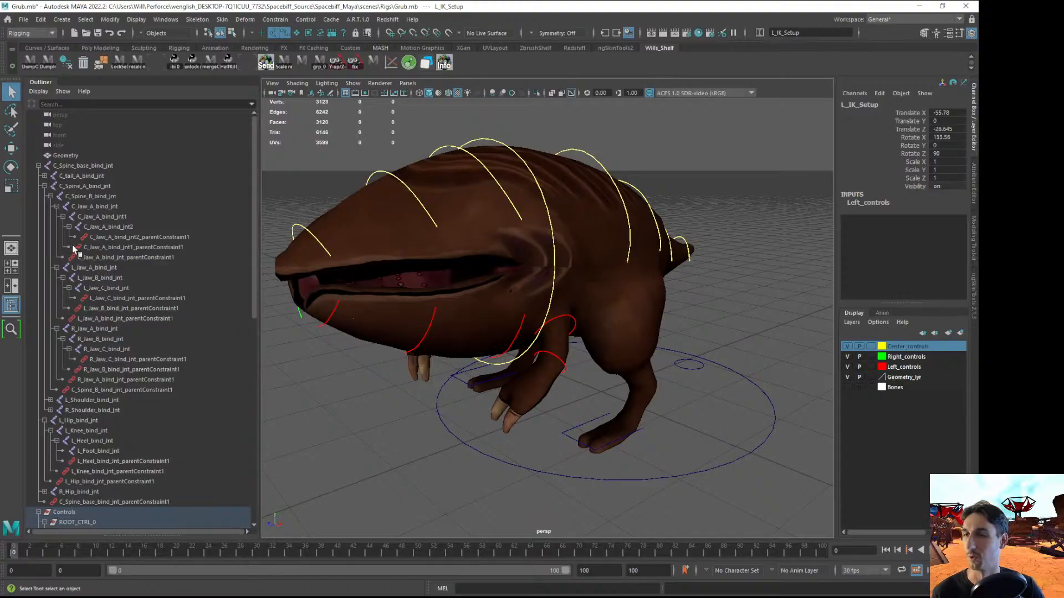
{"action": "left_click", "coordinate": [69, 227]}
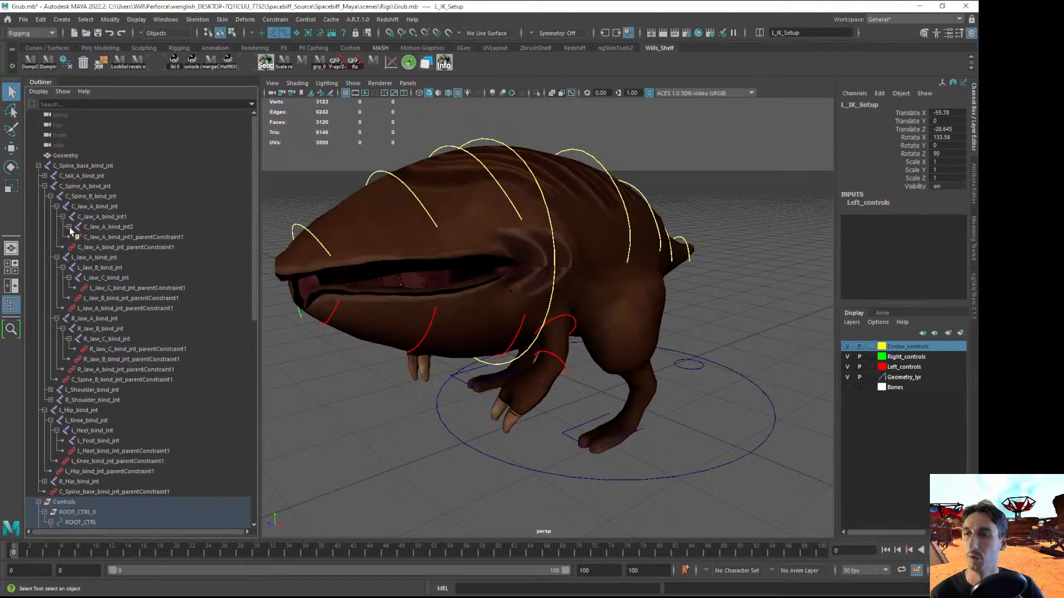
Compare the construction history of CTRL_Jaw_Right_A, CTRL_Jaw_Top_A and CTRL_Jaw_Left_A
{"action": "left_click_drag", "start_coordinate": [482, 174], "coordinate": [521, 246], "text": "alt"}
{"action": "left_click", "coordinate": [546, 315]}
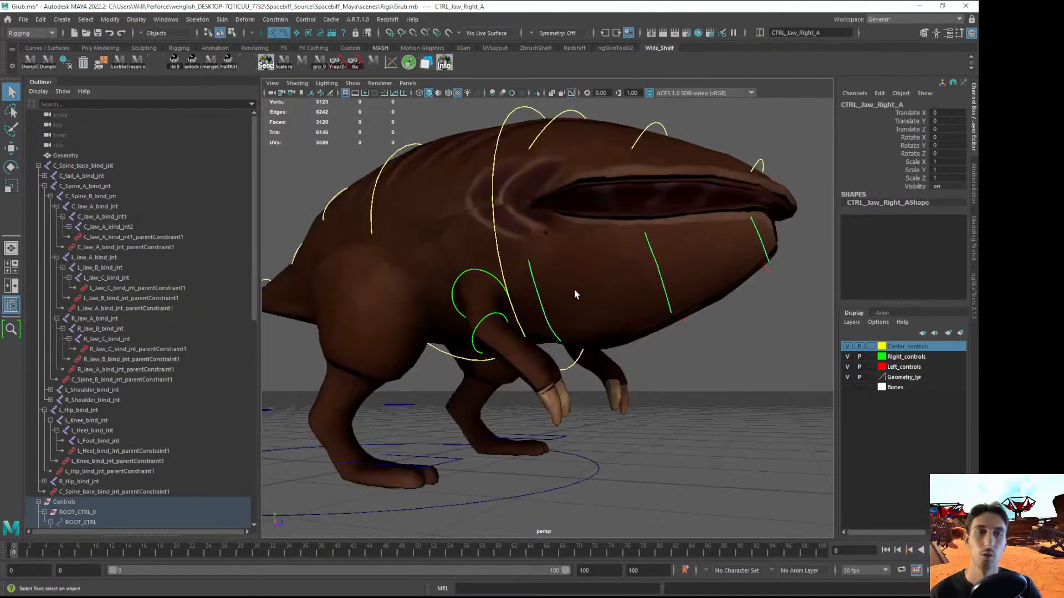
{"action": "left_click_drag", "start_coordinate": [576, 295], "coordinate": [557, 324], "text": "alt"}
{"action": "left_click", "coordinate": [547, 180]}
{"action": "left_click_drag", "start_coordinate": [643, 241], "coordinate": [578, 300], "text": "alt"}
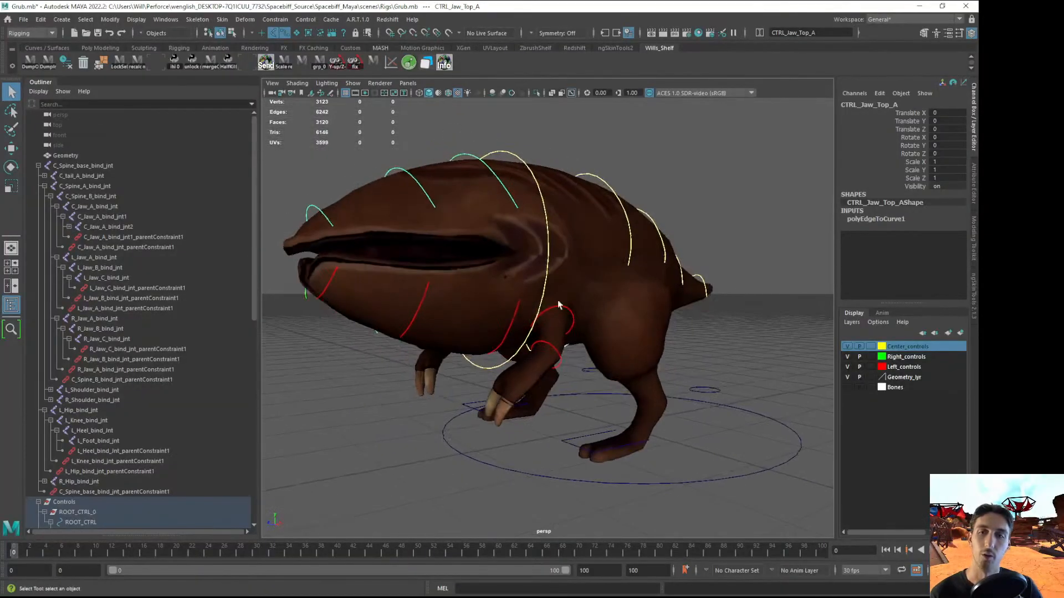
{"action": "left_click", "coordinate": [513, 314]}
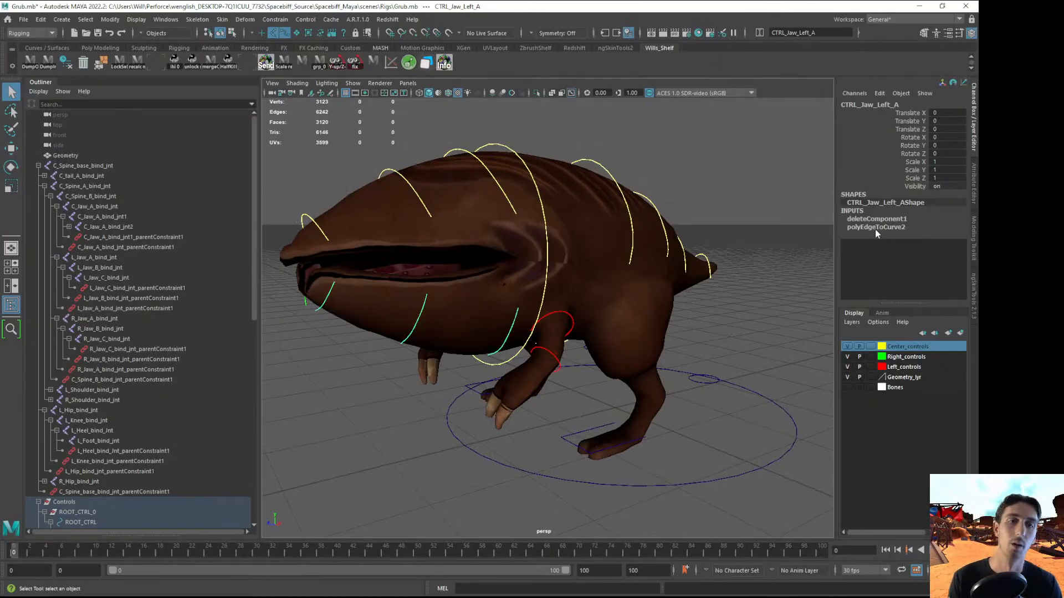
{"action": "middle_click_drag", "start_coordinate": [598, 246], "coordinate": [621, 256], "text": "alt"}
{"action": "left_click_drag", "start_coordinate": [614, 216], "coordinate": [607, 228], "text": "alt"}
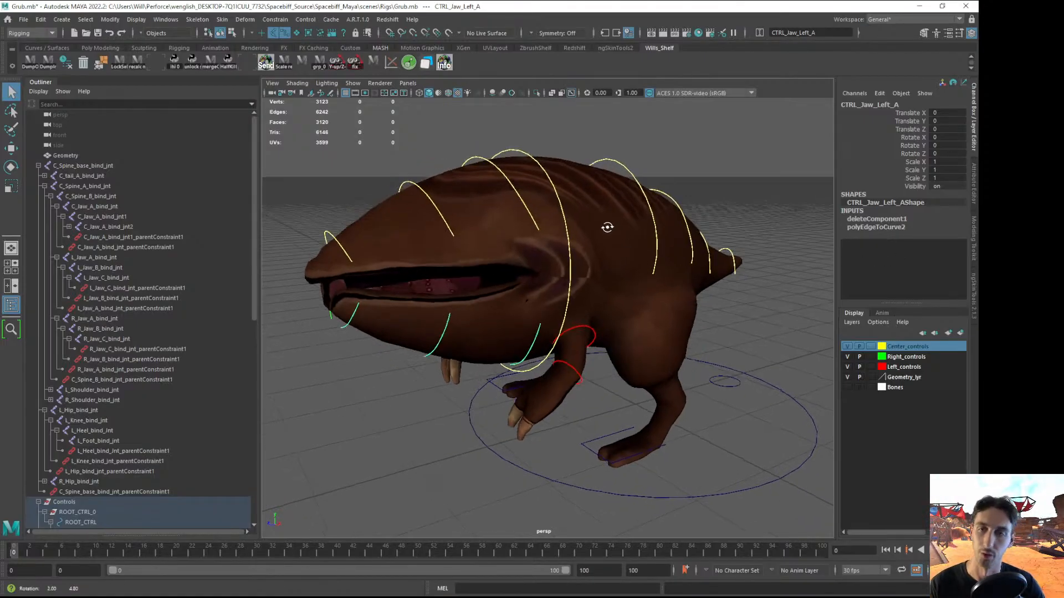
{"action": "left_click", "coordinate": [510, 183]}
{"action": "left_click_drag", "start_coordinate": [488, 404], "coordinate": [589, 395], "text": "alt"}
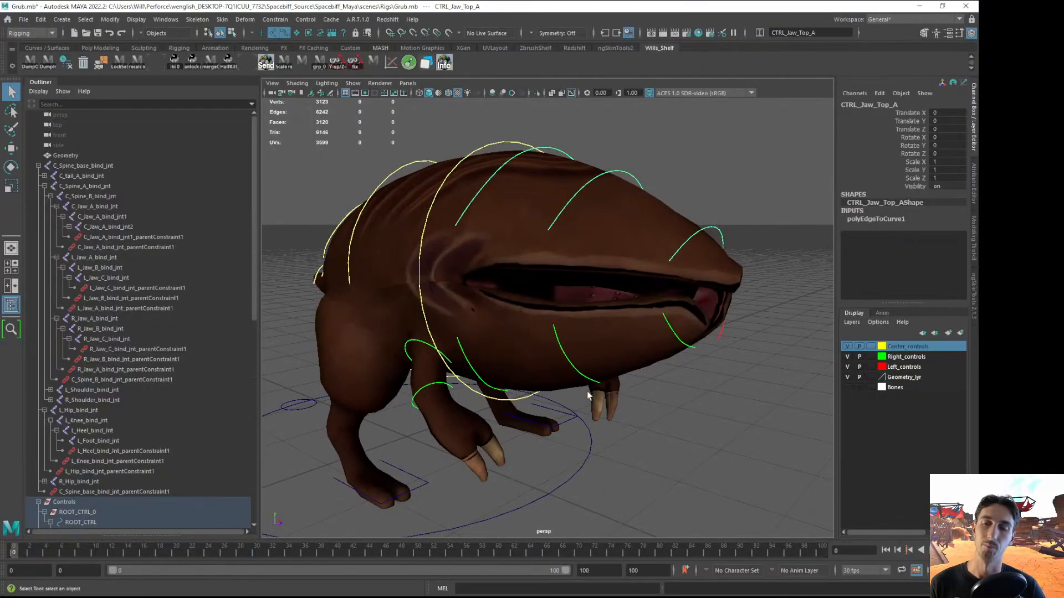
{"action": "left_click", "coordinate": [481, 380]}
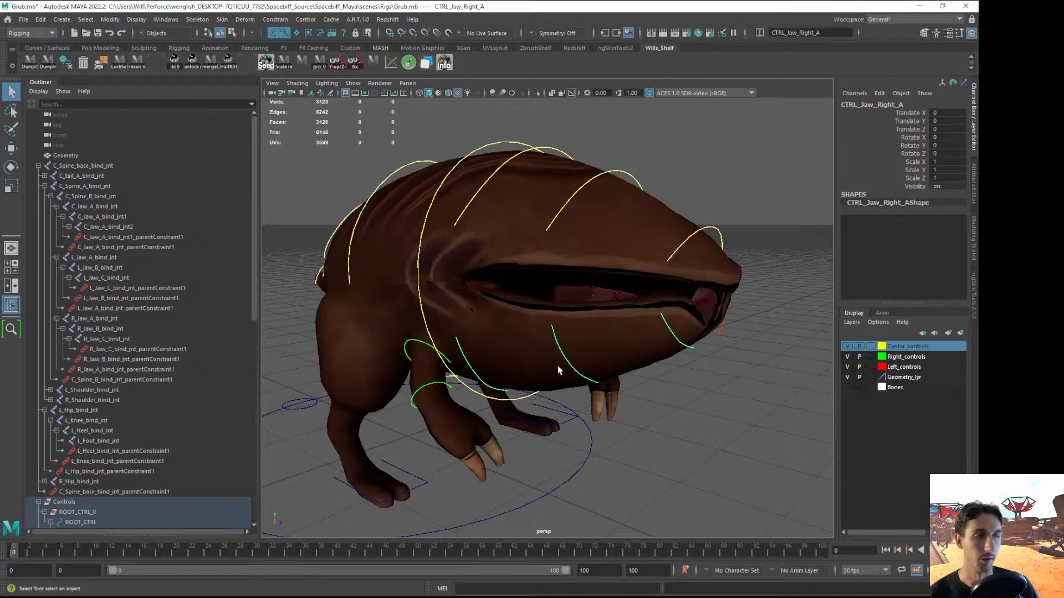
Inspect the jaw controls from both sides and select CTRL_Jaw_Top_A to check its inputs
{"action": "scroll", "coordinate": [579, 339], "scroll_direction": "down", "scroll_amount": 3}
{"action": "left_click_drag", "start_coordinate": [582, 338], "coordinate": [479, 325], "text": "alt"}
{"action": "left_click", "coordinate": [580, 153]}
{"action": "left_click_drag", "start_coordinate": [583, 141], "coordinate": [499, 193], "text": "alt"}
{"action": "left_click", "coordinate": [499, 190]}
{"action": "left_click", "coordinate": [404, 395]}
{"action": "left_click_drag", "start_coordinate": [405, 394], "coordinate": [488, 332], "text": "alt"}
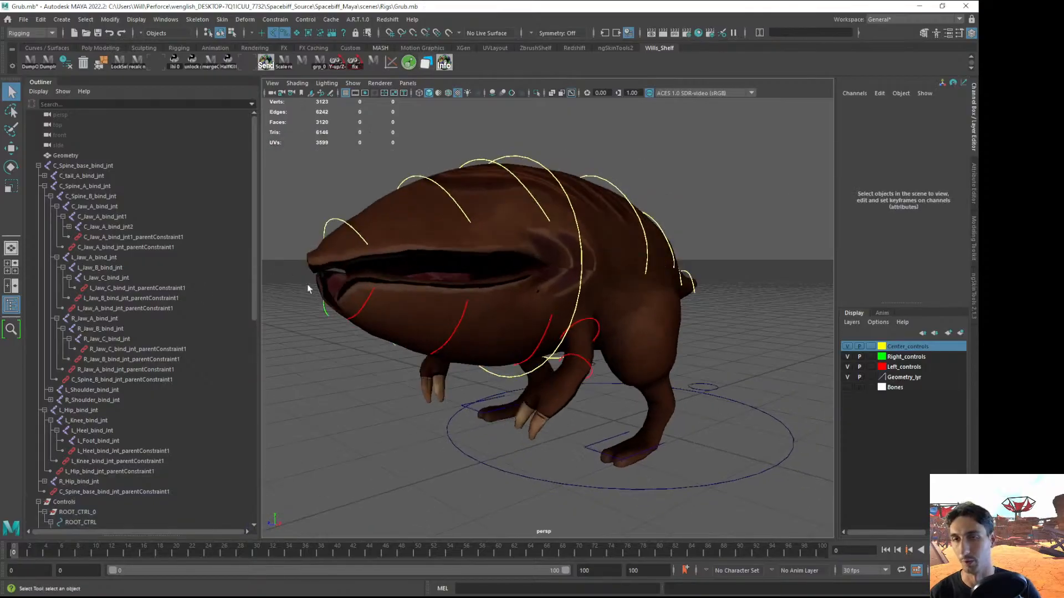
{"action": "left_click", "coordinate": [521, 180]}
{"action": "left_click_drag", "start_coordinate": [499, 217], "coordinate": [489, 229], "text": "alt"}
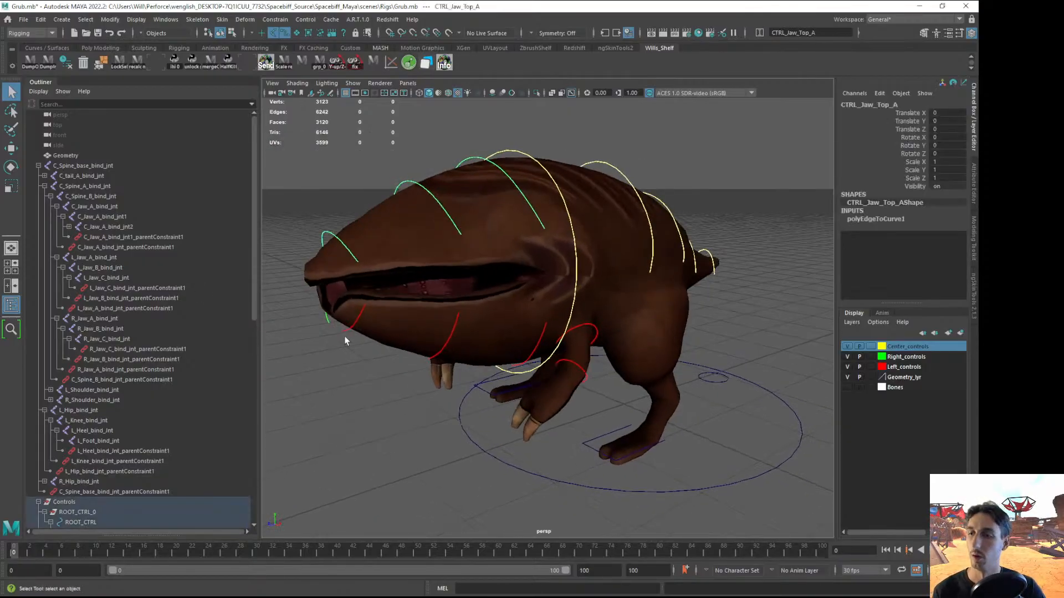
Compare the construction history of CTRL_Jaw_Left_A with that of CTRL_Jaw_Top_A
{"action": "scroll", "coordinate": [181, 324], "scroll_direction": "down", "scroll_amount": 2}
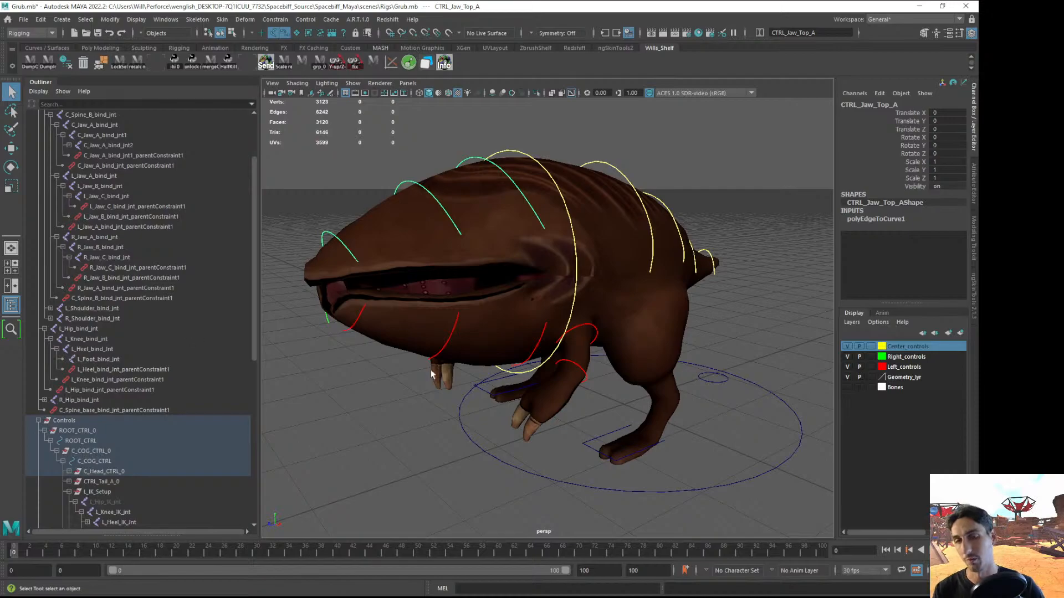
{"action": "scroll", "coordinate": [219, 266], "scroll_direction": "up", "scroll_amount": 2}
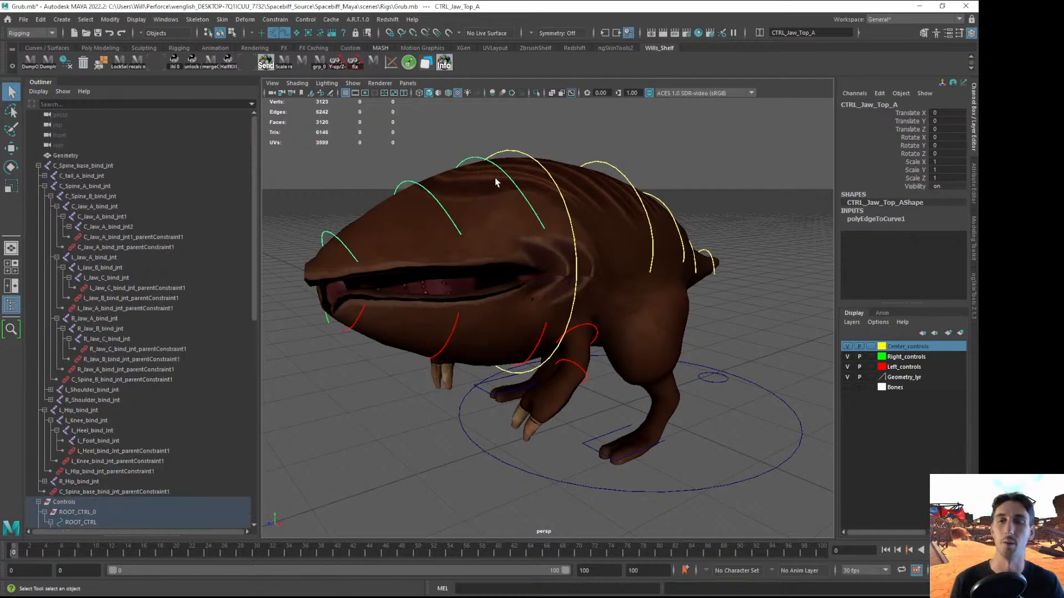
{"action": "left_click", "coordinate": [528, 360]}
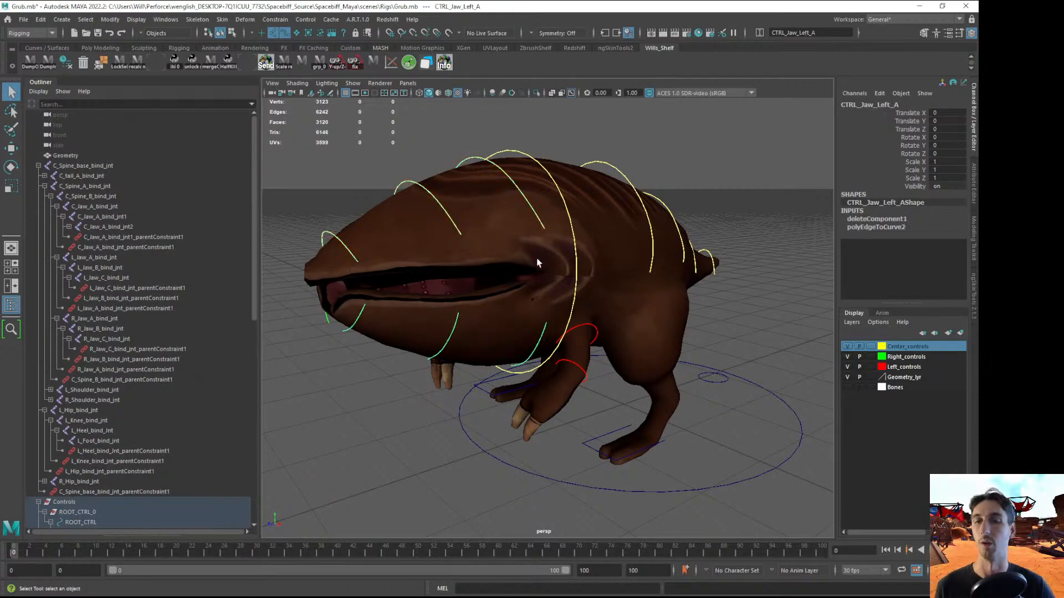
{"action": "left_click_drag", "start_coordinate": [463, 260], "coordinate": [547, 236], "text": "alt"}
{"action": "left_click", "coordinate": [528, 238]}
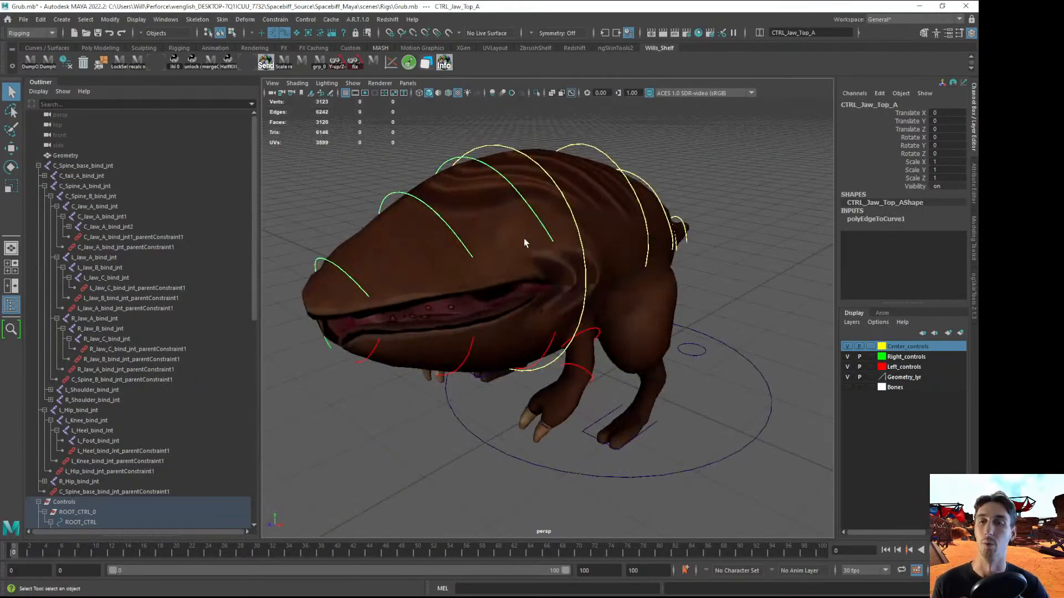
{"action": "left_click_drag", "start_coordinate": [479, 341], "coordinate": [536, 359], "text": "alt"}
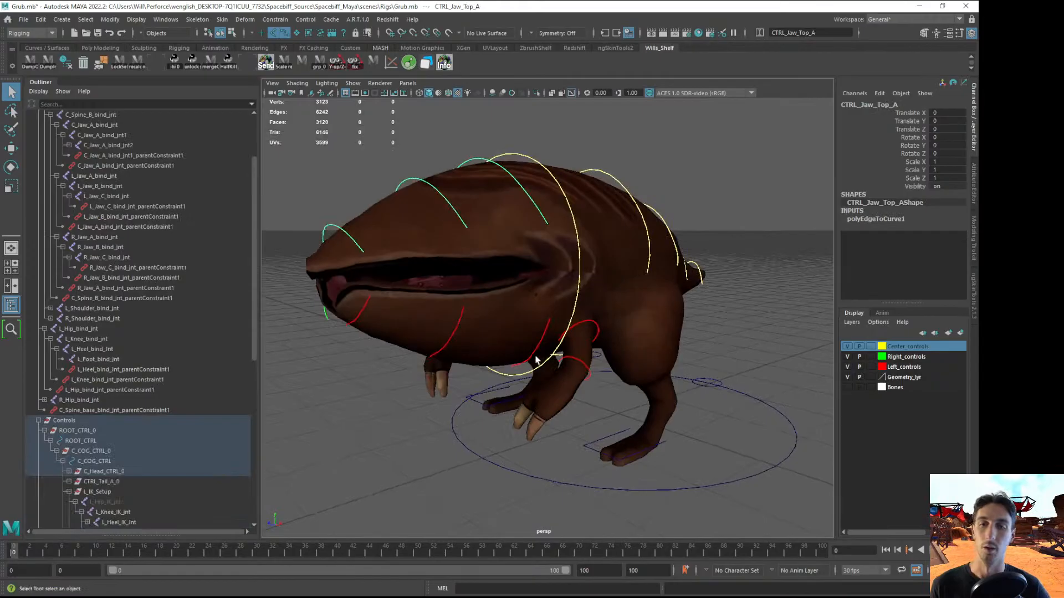
{"action": "left_click", "coordinate": [505, 373]}
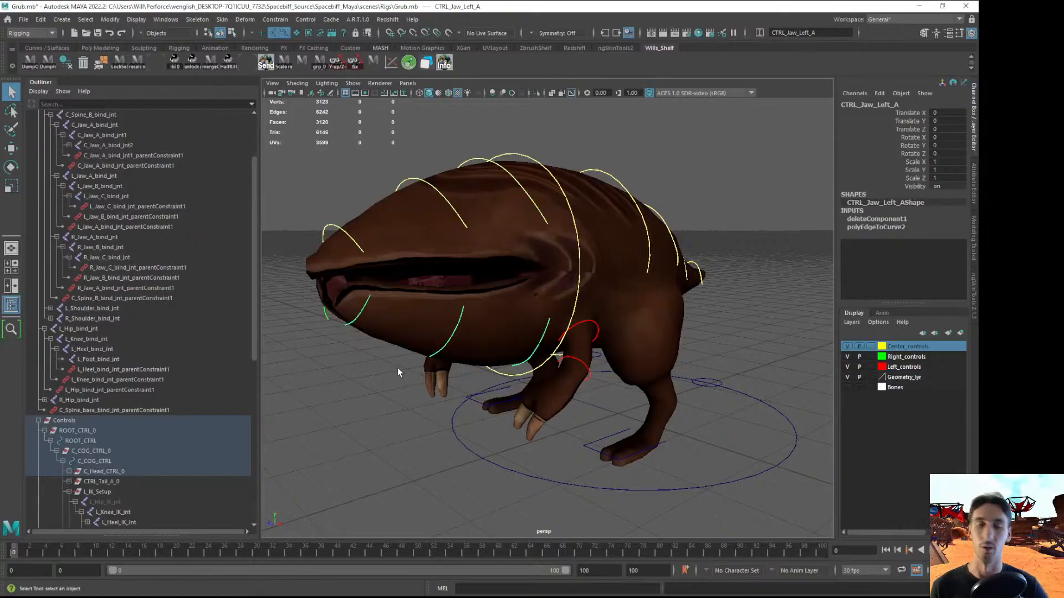
{"action": "scroll", "coordinate": [149, 304], "scroll_direction": "up", "scroll_amount": 3}
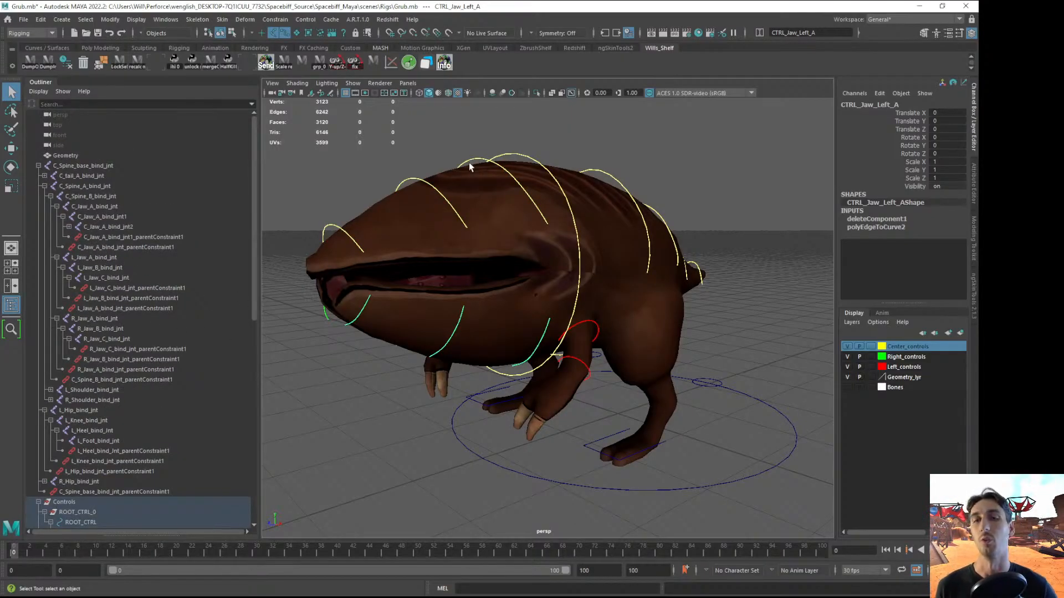
{"action": "left_click", "coordinate": [486, 160]}
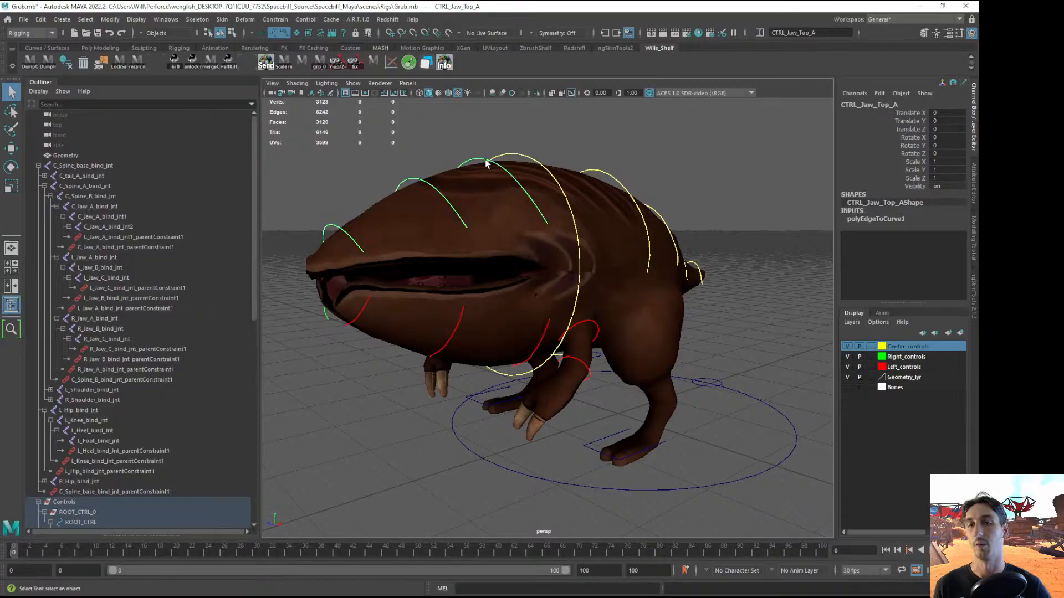
Delete the parent constraints of the L_Jaw_A, L_Jaw_B and L_Jaw_C bind joints
{"action": "left_click", "coordinate": [98, 267]}
{"action": "left_click", "coordinate": [99, 288]}
{"action": "left_click", "coordinate": [91, 308]}
{"action": "left_click", "coordinate": [100, 298], "text": "ctrl"}
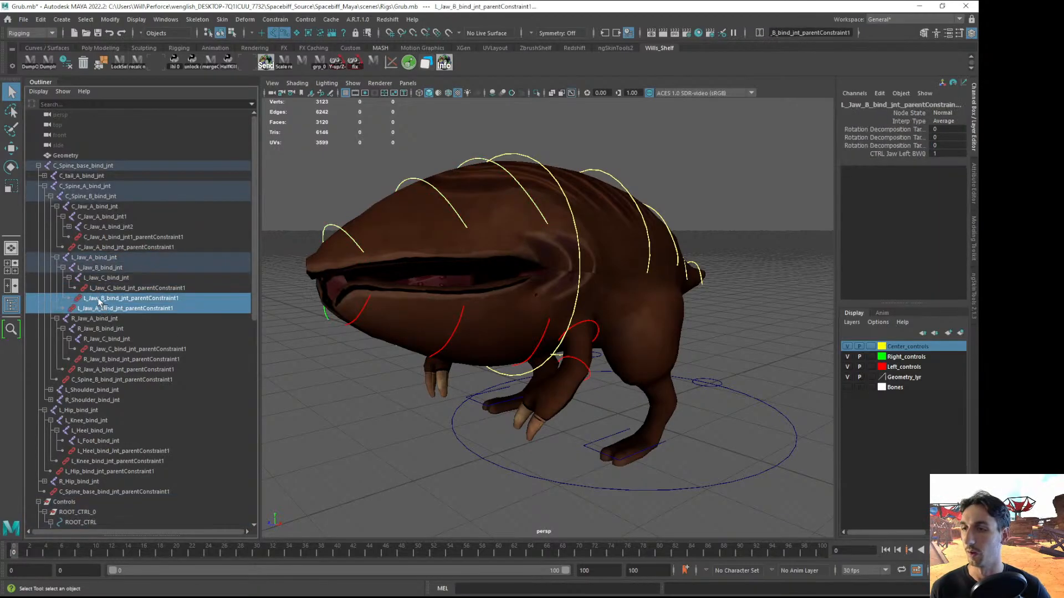
{"action": "left_click", "coordinate": [103, 288], "text": "ctrl"}
{"action": "key", "text": "Delete"}
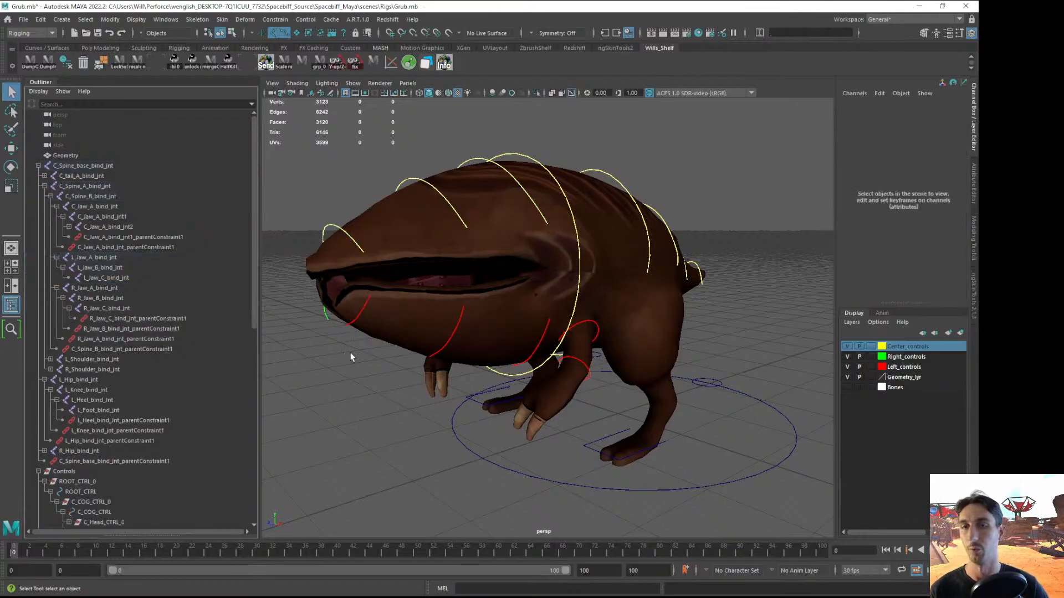
Test-rotate CTRL_Jaw_Left_A to check its effect on the jaw, and undo the rotation
{"action": "left_click", "coordinate": [528, 366]}
{"action": "key", "text": "e"}
{"action": "left_click_drag", "start_coordinate": [477, 391], "coordinate": [540, 427]}
{"action": "key", "text": "ctrl+z"}
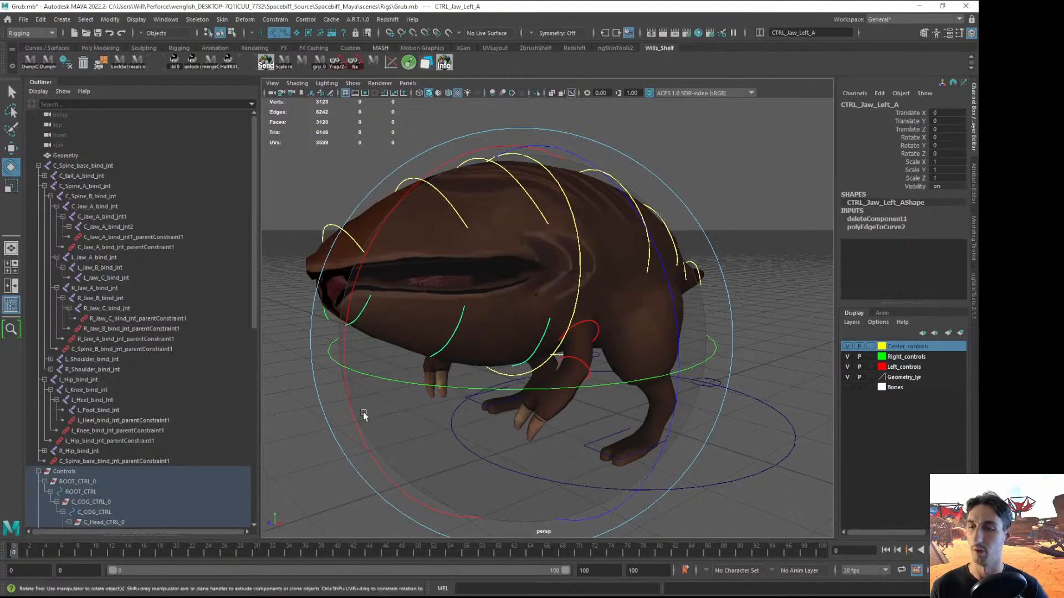
Reveal the left jaw control chain in the hierarchy and try unparenting CTRL_Jaw_Left_A_0 from C_Head_CTRL
{"action": "key", "text": "f"}
{"action": "left_click", "coordinate": [87, 320]}
{"action": "left_click", "coordinate": [93, 329]}
{"action": "left_click", "coordinate": [100, 339]}
{"action": "left_click", "coordinate": [106, 350]}
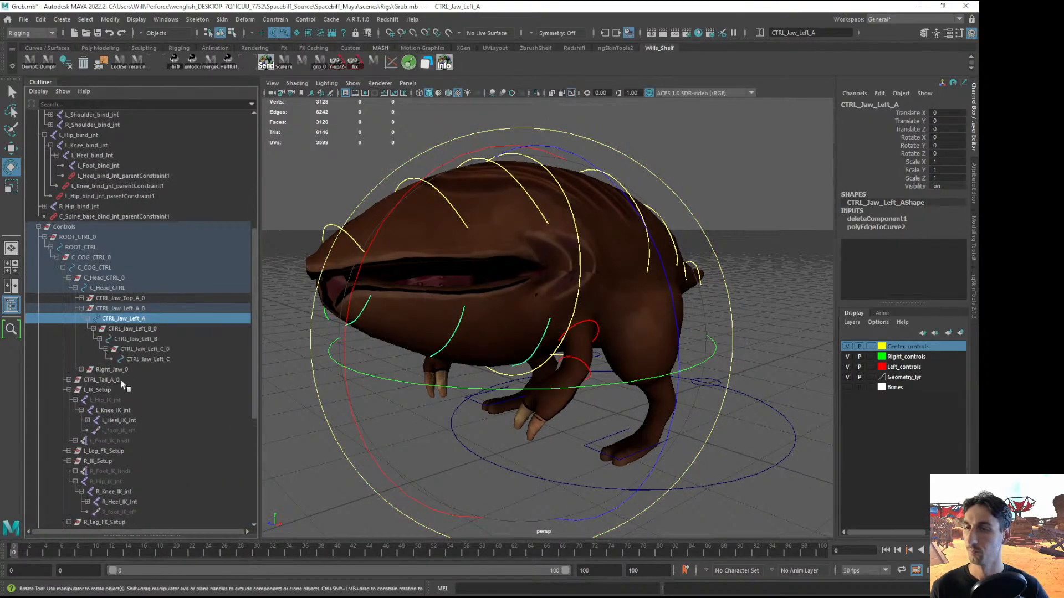
{"action": "left_click", "coordinate": [118, 309]}
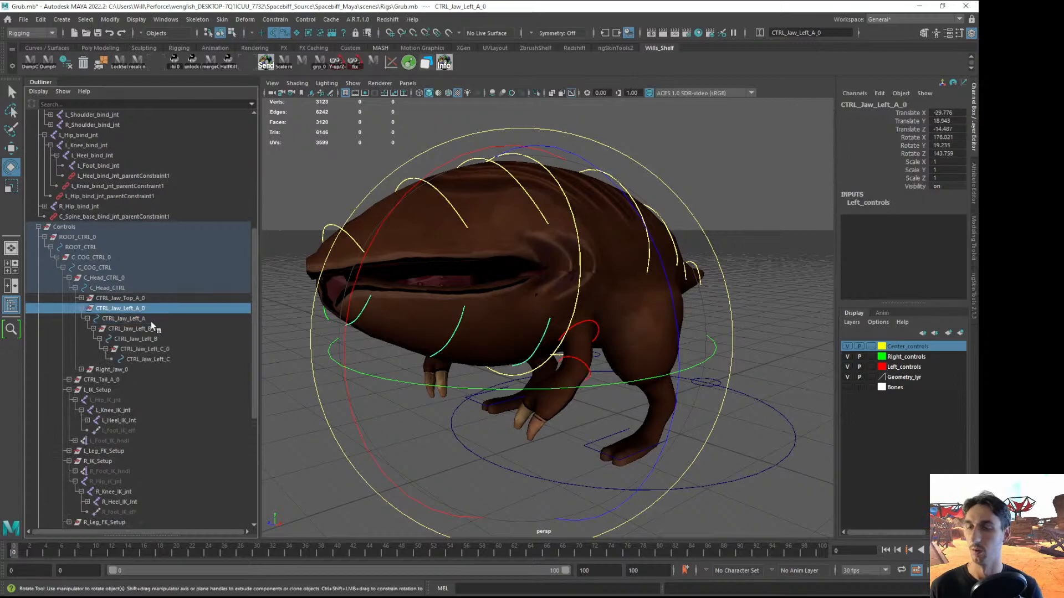
{"action": "key", "text": "shift+p"}
{"action": "scroll", "coordinate": [146, 316], "scroll_direction": "down", "scroll_amount": 5}
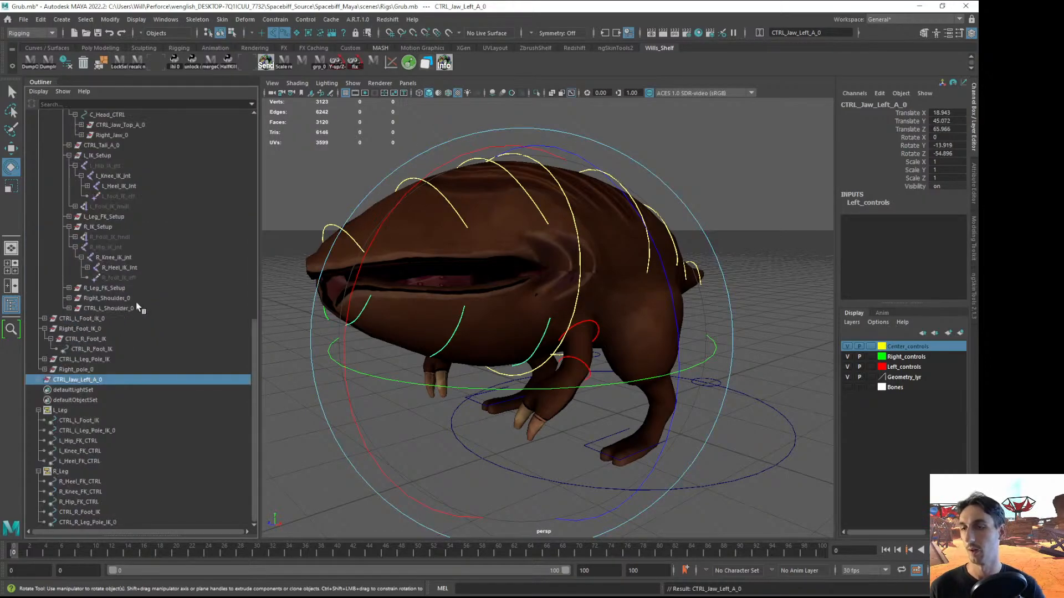
Expand the detached left jaw group to CTRL_Jaw_Left_B_0 and undo the unparenting of CTRL_Jaw_Left_A_0
{"action": "left_click", "coordinate": [38, 379]}
{"action": "left_click", "coordinate": [45, 390]}
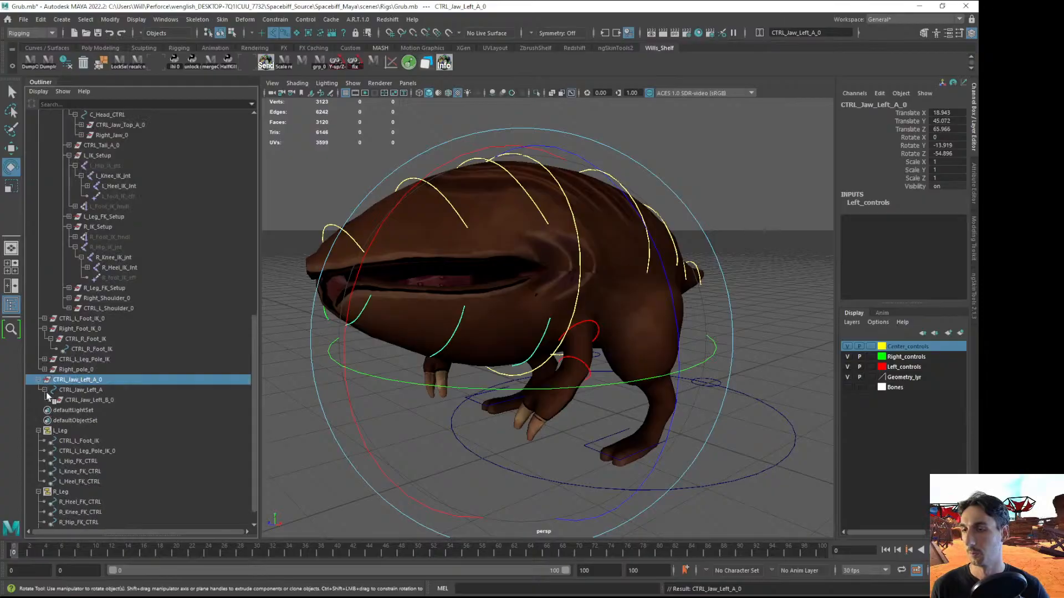
{"action": "left_click", "coordinate": [114, 400]}
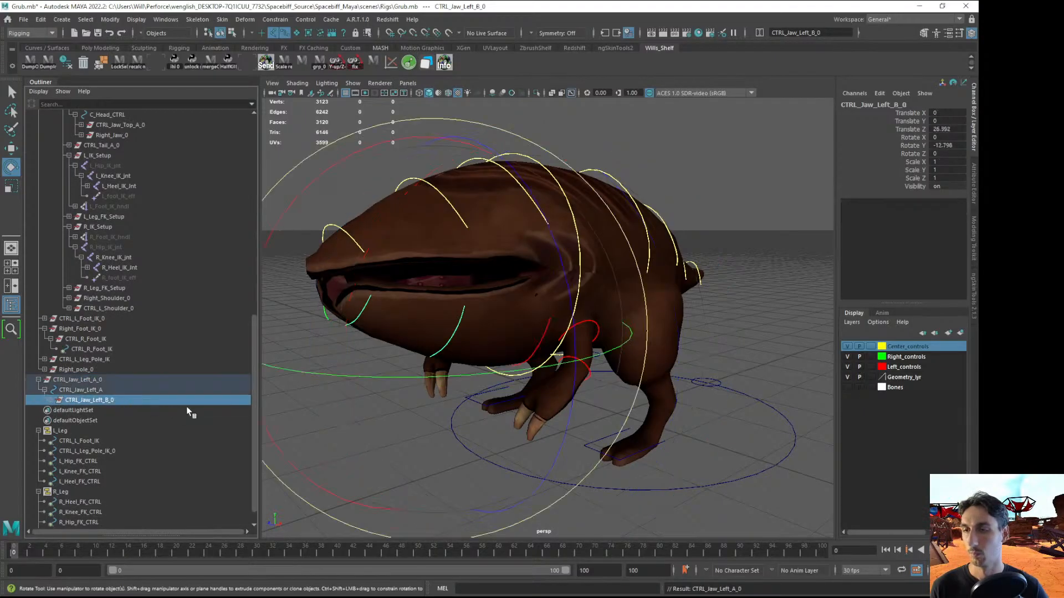
{"action": "key", "text": "w"}
{"action": "scroll", "coordinate": [107, 407], "scroll_direction": "up", "scroll_amount": 3}
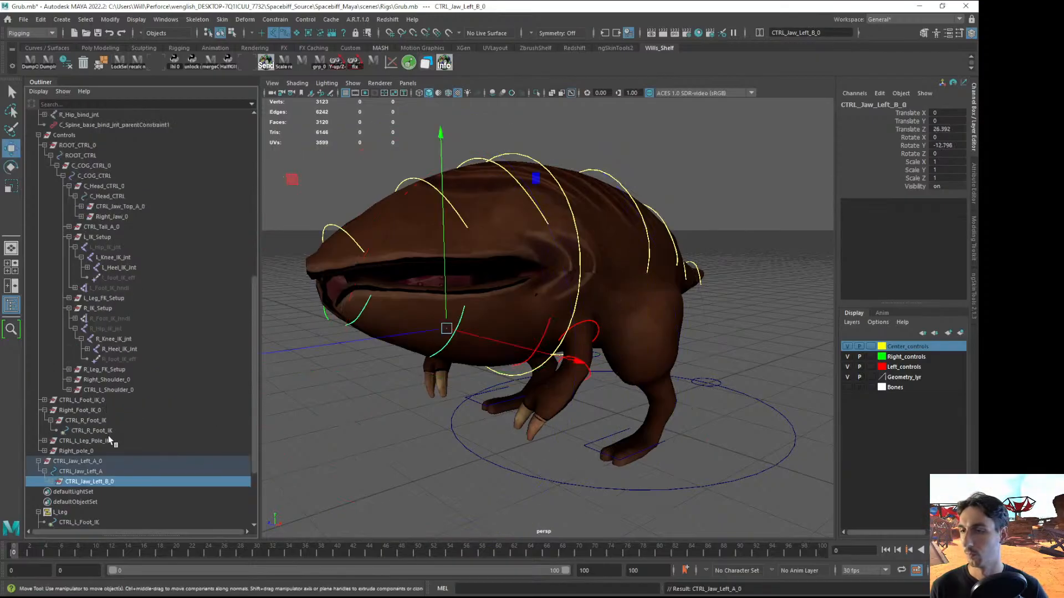
{"action": "key", "text": "ctrl+z"}
{"action": "key", "text": "ctrl+z"}
{"action": "scroll", "coordinate": [124, 388], "scroll_direction": "up", "scroll_amount": 3}
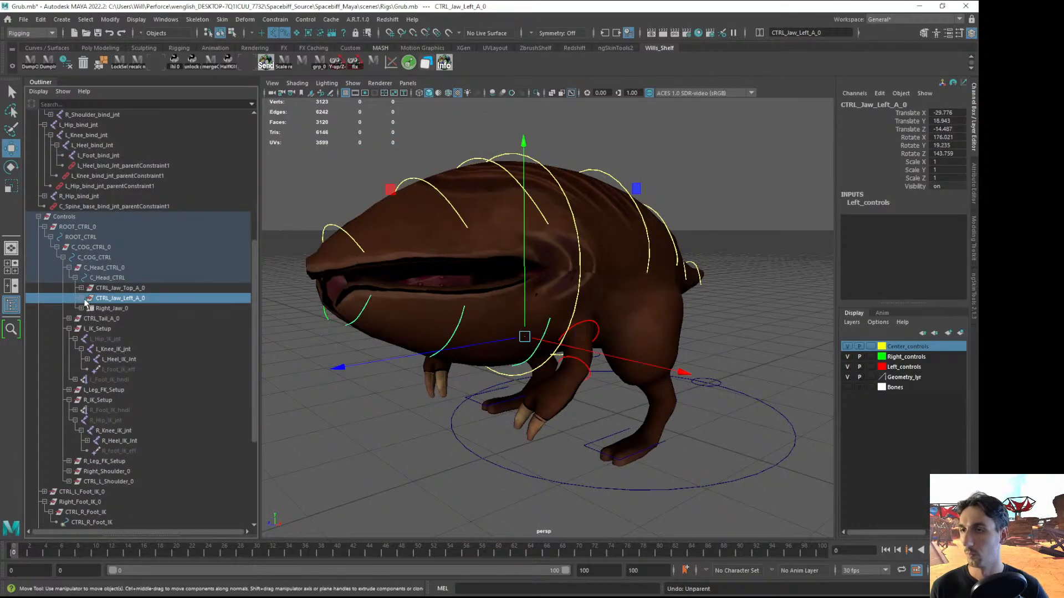
Expand the left jaw control chain under C_Head_CTRL and unparent CTRL_Jaw_Left_A_0 to the scene's top level
{"action": "left_click", "coordinate": [81, 298]}
{"action": "left_click", "coordinate": [87, 308]}
{"action": "left_click", "coordinate": [93, 319]}
{"action": "left_click", "coordinate": [98, 330]}
{"action": "left_click", "coordinate": [106, 339]}
{"action": "left_click", "coordinate": [119, 298]}
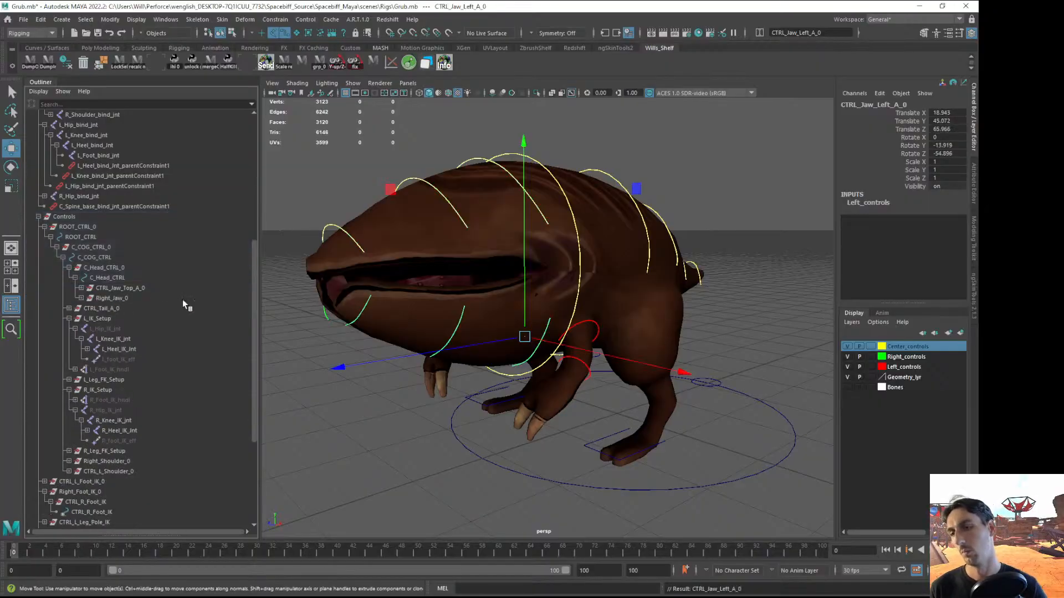
Expand the detached left jaw chain down to CTRL_Jaw_Left_C and unparent CTRL_Jaw_Left_B_0 from CTRL_Jaw_Left_A
{"action": "scroll", "coordinate": [144, 333], "scroll_direction": "down", "scroll_amount": 5}
{"action": "left_click", "coordinate": [39, 380]}
{"action": "left_click", "coordinate": [44, 390]}
{"action": "left_click", "coordinate": [51, 400]}
{"action": "left_click", "coordinate": [57, 411]}
{"action": "left_click", "coordinate": [64, 420]}
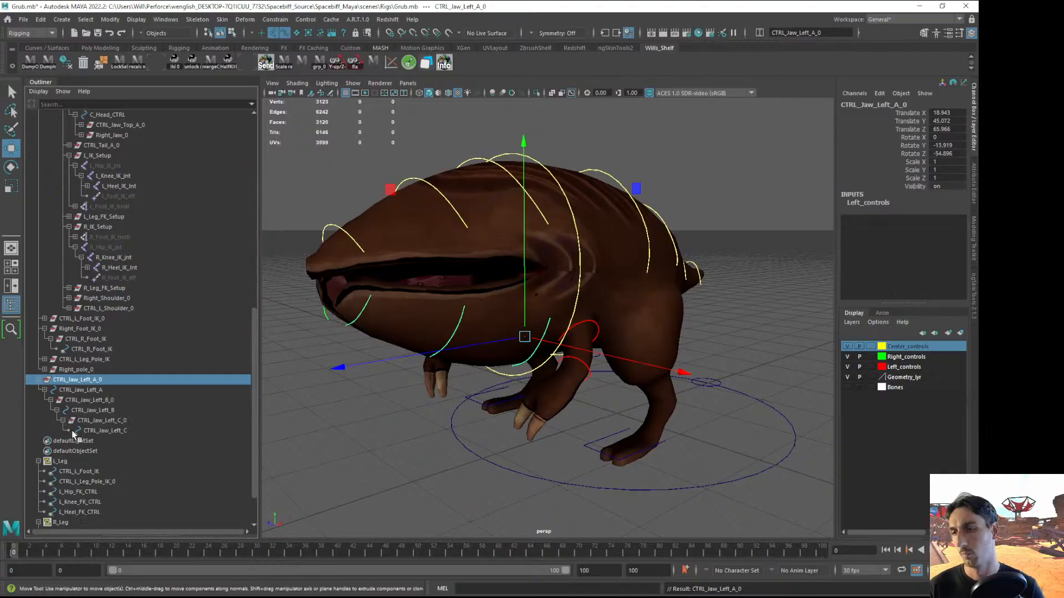
{"action": "left_click", "coordinate": [93, 431]}
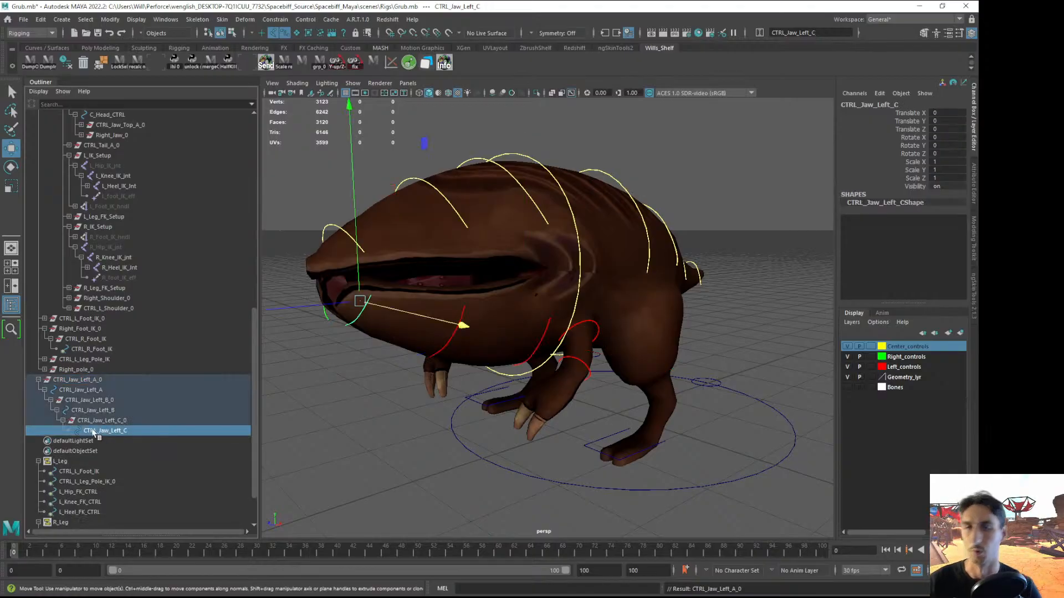
{"action": "left_click", "coordinate": [83, 390]}
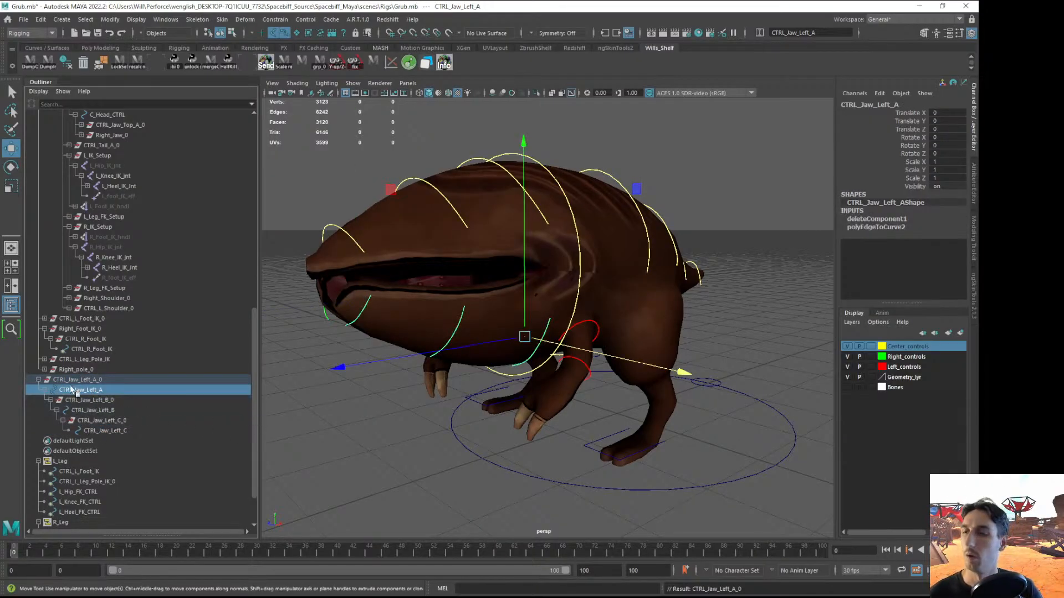
{"action": "left_click", "coordinate": [76, 401]}
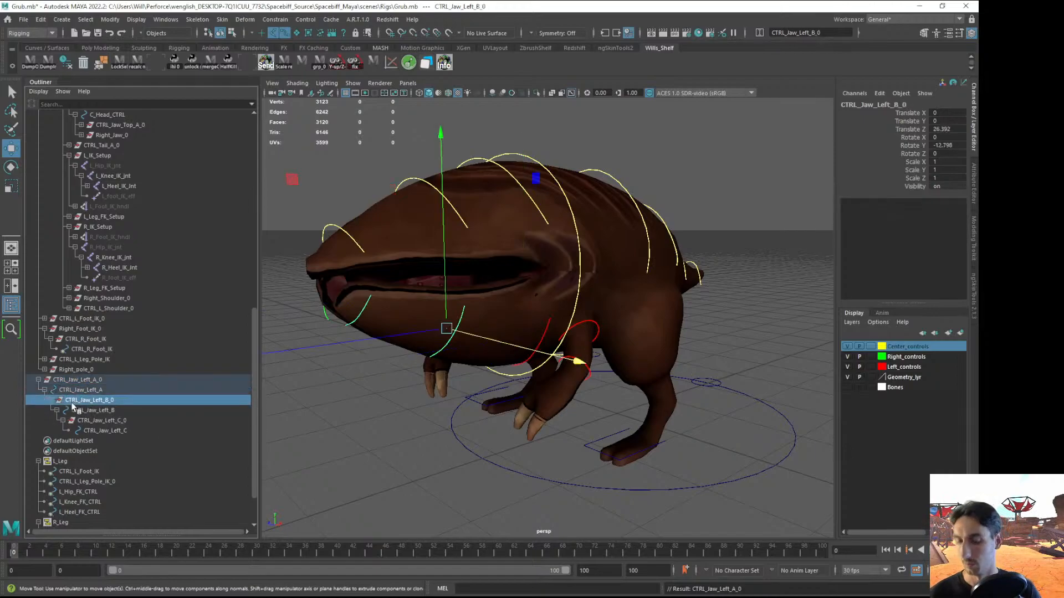
{"action": "key", "text": "shift+p"}
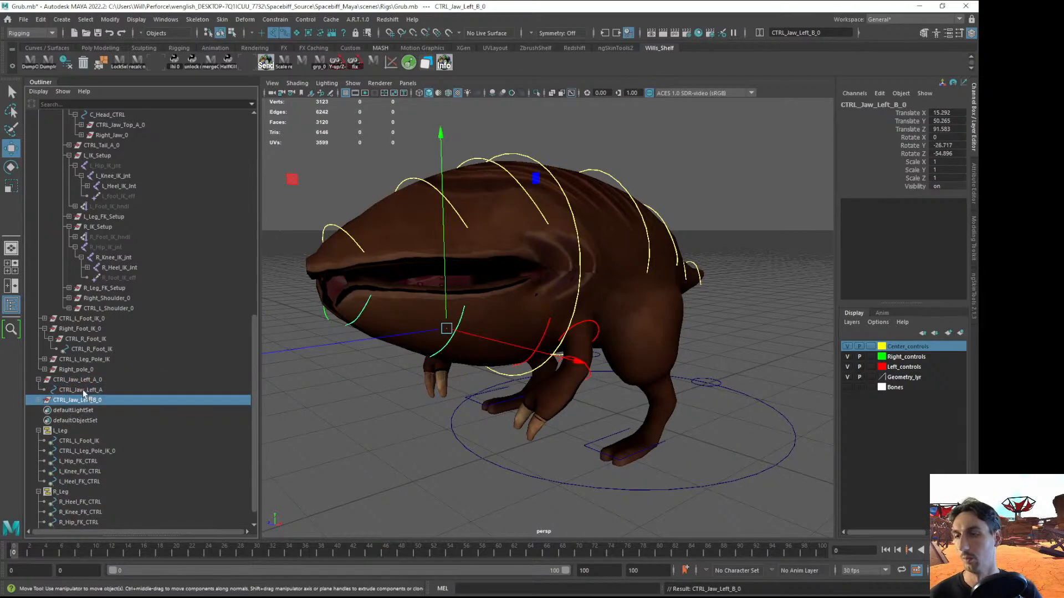
Try to delete the non-deformer history of the separated CTRL_Jaw_Left_A
{"action": "left_click", "coordinate": [83, 390]}
{"action": "left_click_drag", "start_coordinate": [332, 393], "coordinate": [501, 391], "text": "alt"}
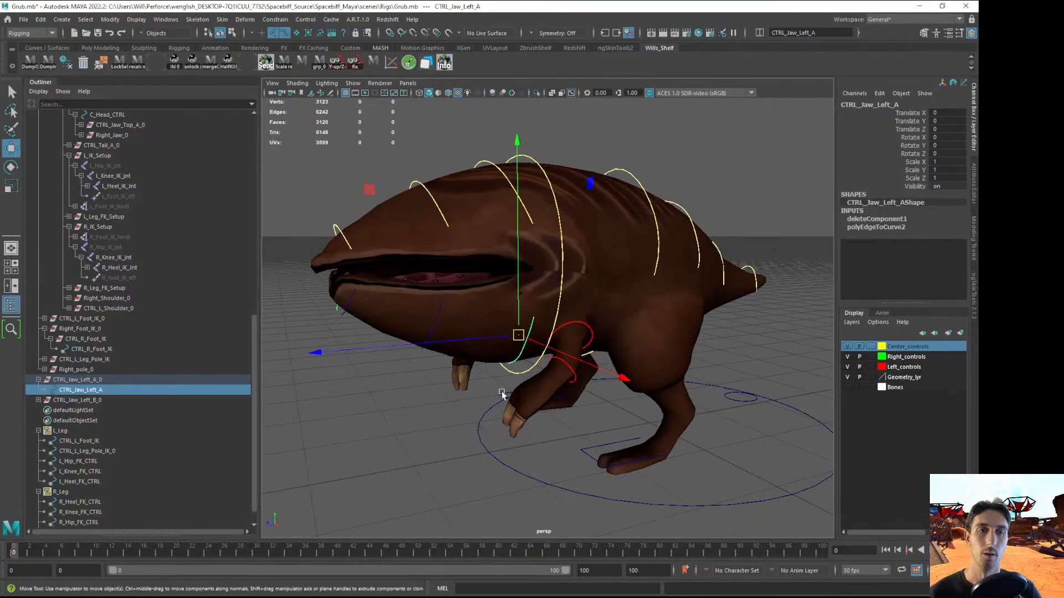
{"action": "left_click", "coordinate": [41, 19]}
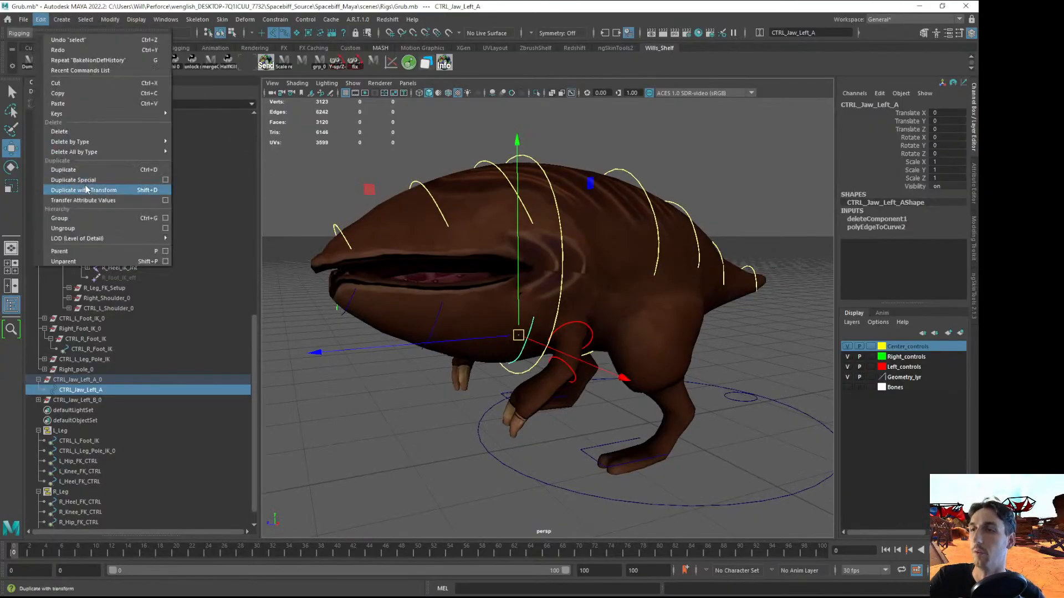
{"action": "mouse_move", "coordinate": [154, 143]}
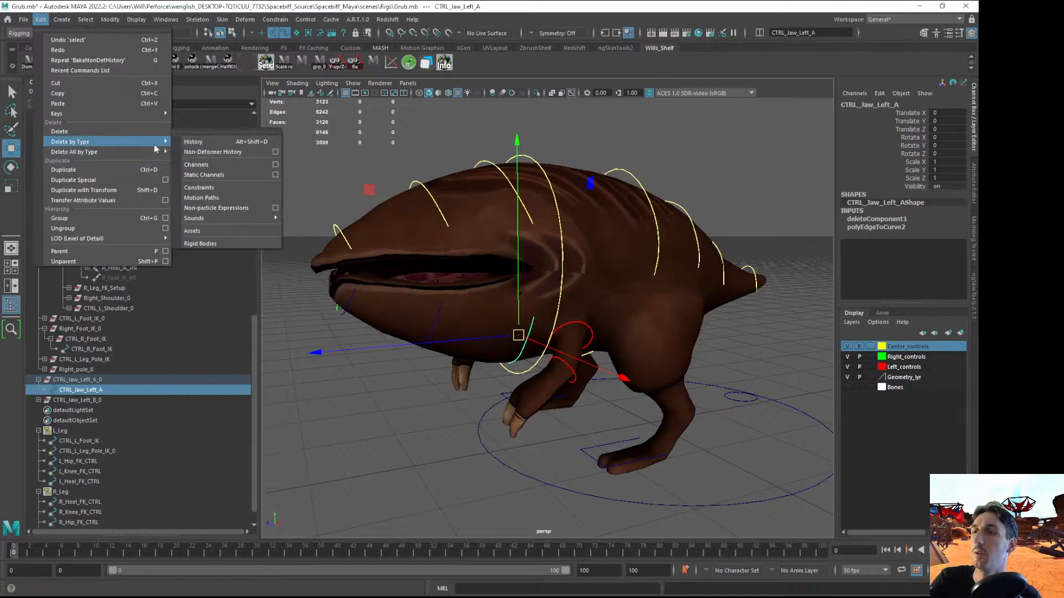
{"action": "left_click", "coordinate": [230, 155]}
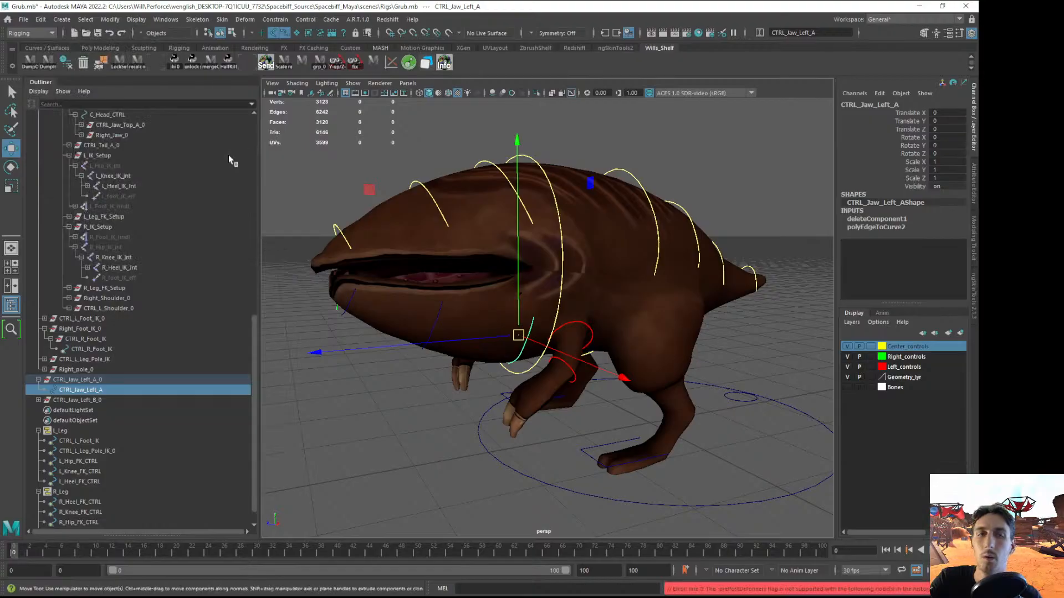
Delete all construction history from CTRL_Jaw_Left_A, and reselect the control to check its inputs
{"action": "left_click", "coordinate": [40, 19]}
{"action": "mouse_move", "coordinate": [154, 141]}
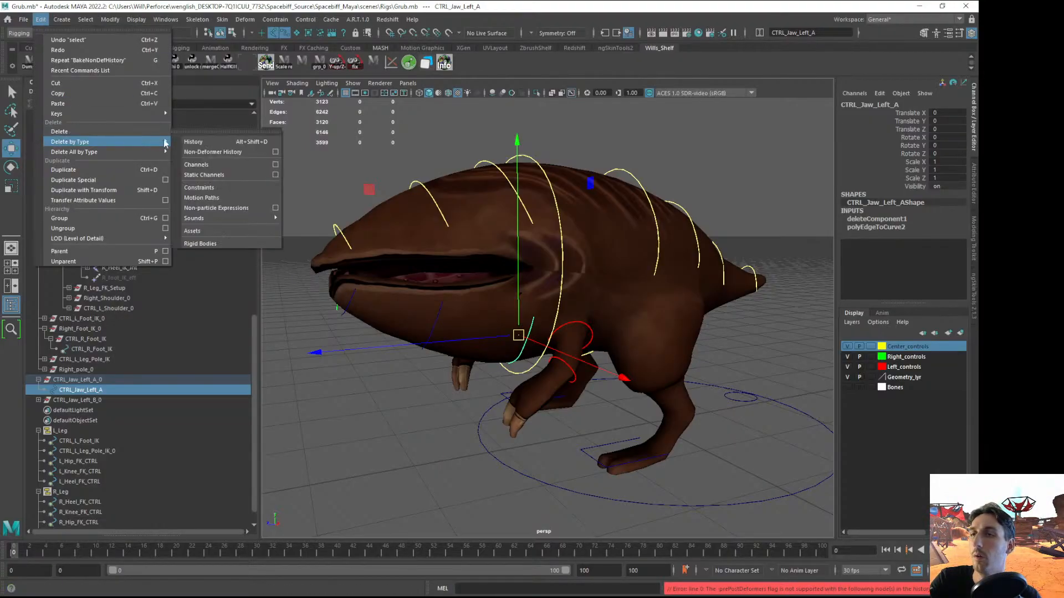
{"action": "left_click", "coordinate": [208, 140]}
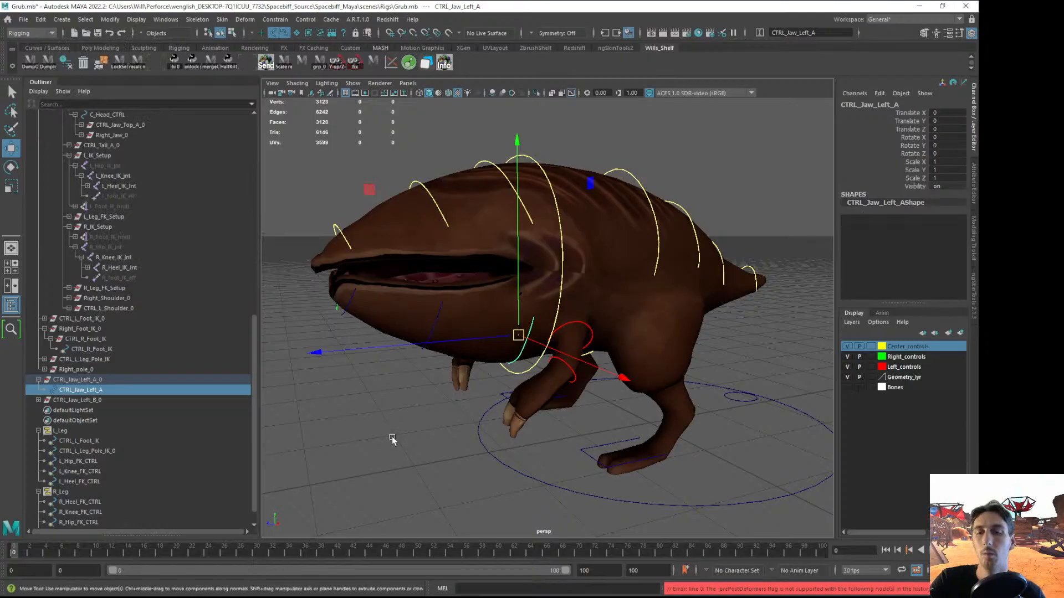
{"action": "left_click", "coordinate": [486, 375]}
{"action": "left_click", "coordinate": [520, 360]}
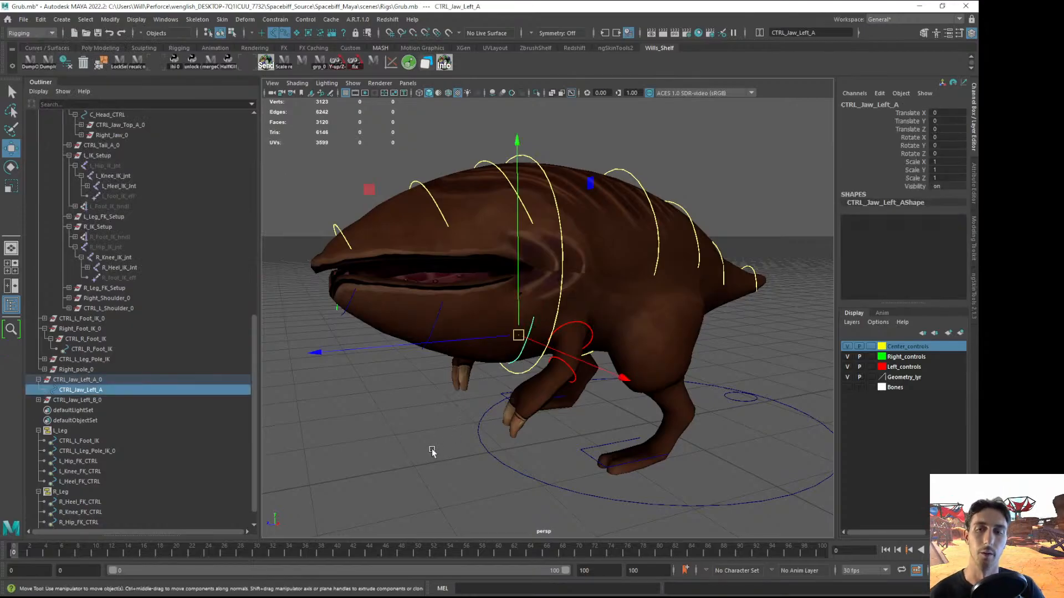
{"action": "left_click", "coordinate": [432, 452]}
Test-rotate the yellow control on the creature's back, undo the rotation and clear the selection
{"action": "left_click", "coordinate": [634, 180]}
{"action": "key", "text": "e"}
{"action": "left_click_drag", "start_coordinate": [451, 171], "coordinate": [518, 216]}
{"action": "key", "text": "ctrl+z"}
{"action": "left_click_drag", "start_coordinate": [502, 416], "coordinate": [494, 390], "text": "alt"}
{"action": "left_click", "coordinate": [490, 482]}
Test-move the control near the creature's left foot, undo the move and clear the selection
{"action": "left_click", "coordinate": [587, 459]}
{"action": "key", "text": "w"}
{"action": "left_click_drag", "start_coordinate": [651, 446], "coordinate": [676, 438]}
{"action": "key", "text": "ctrl+z"}
{"action": "left_click", "coordinate": [402, 482]}
Select CTRL_Jaw_Left_A and examine its curve from the front of the creature
{"action": "left_click_drag", "start_coordinate": [402, 482], "coordinate": [444, 434], "text": "alt"}
{"action": "left_click_drag", "start_coordinate": [518, 361], "coordinate": [562, 348], "text": "alt"}
{"action": "left_click", "coordinate": [525, 359]}
{"action": "scroll", "coordinate": [562, 348], "scroll_direction": "up", "scroll_amount": 2}
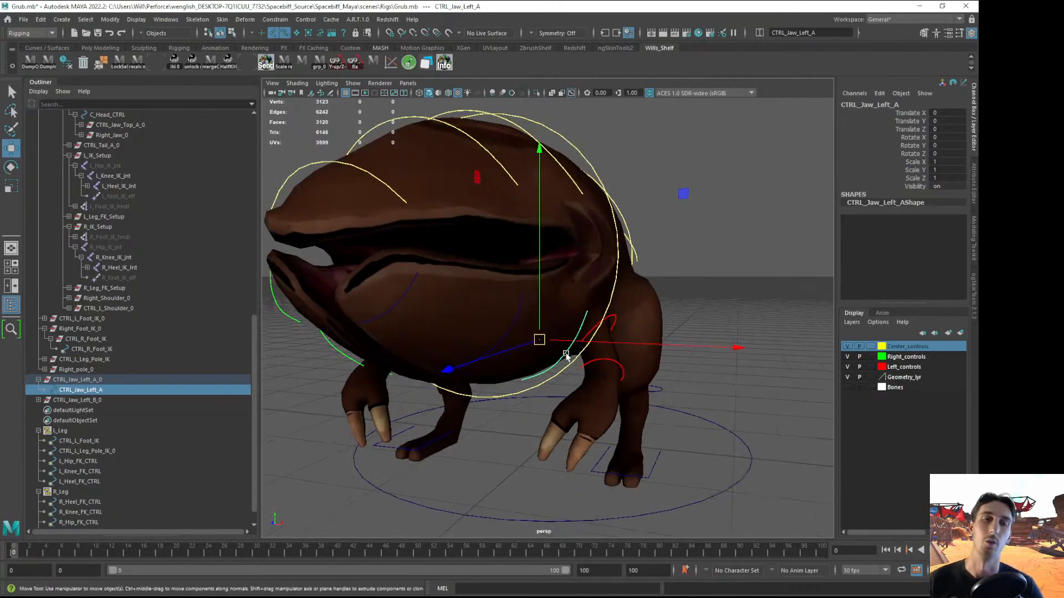
{"action": "scroll", "coordinate": [528, 346], "scroll_direction": "down", "scroll_amount": 2}
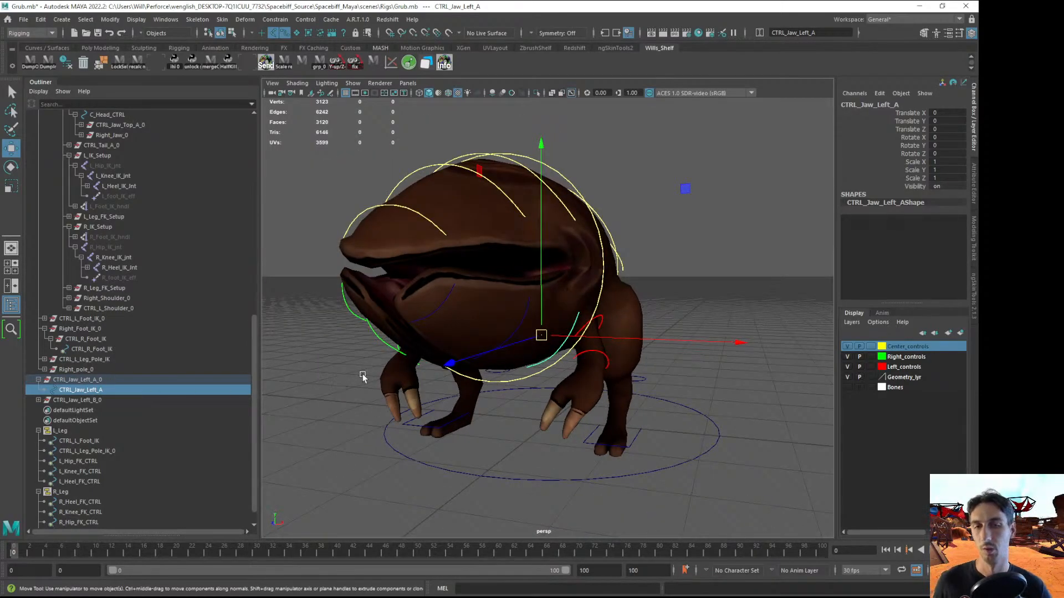
Set the Move tool to object axis orientation on CTRL_Jaw_Left_A and examine the control around the jaw
{"action": "left_click_drag", "start_coordinate": [541, 366], "coordinate": [488, 358]}
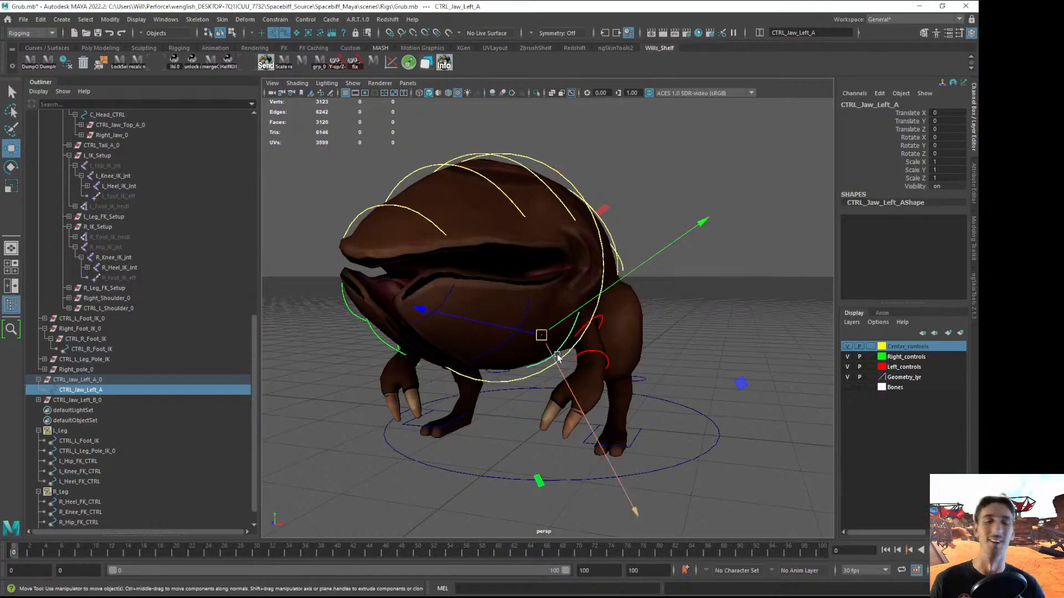
{"action": "left_click_drag", "start_coordinate": [562, 346], "coordinate": [485, 348]}
{"action": "left_click_drag", "start_coordinate": [550, 358], "coordinate": [559, 315]}
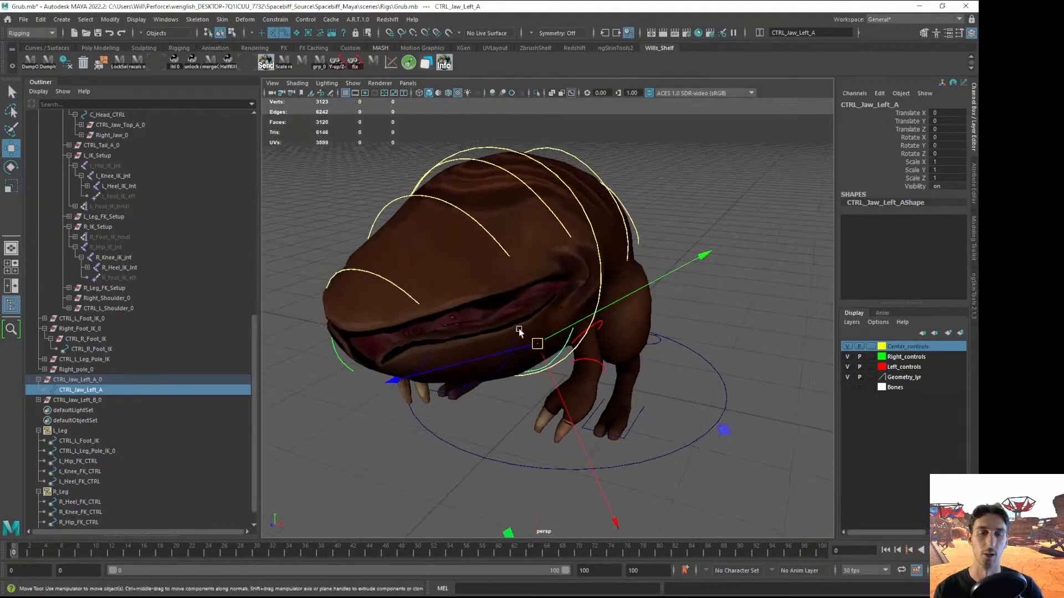
{"action": "left_click_drag", "start_coordinate": [411, 473], "coordinate": [455, 447], "text": "alt"}
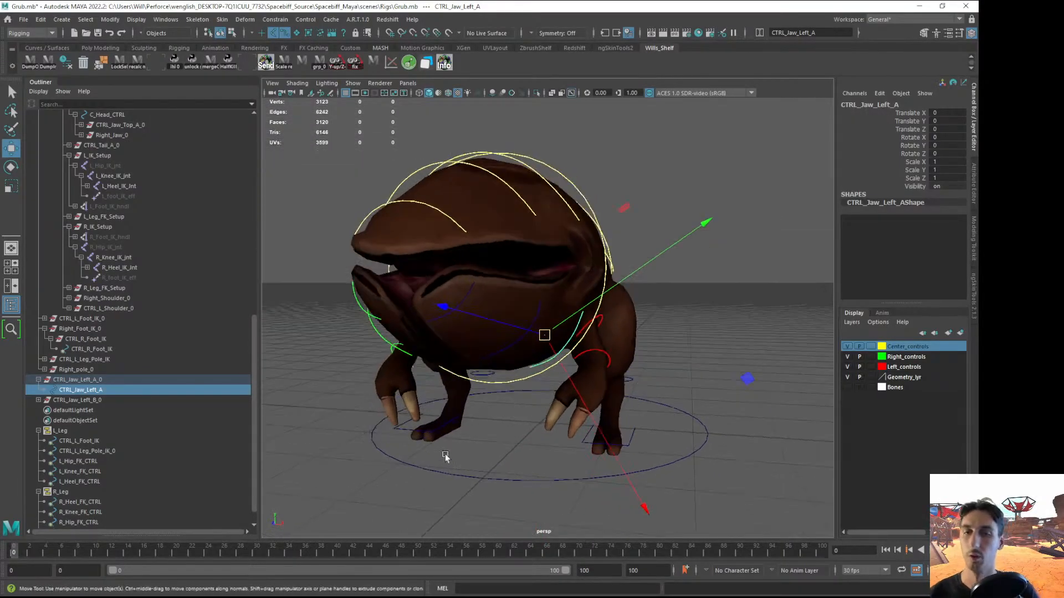
{"action": "left_click", "coordinate": [718, 271]}
{"action": "left_click_drag", "start_coordinate": [685, 312], "coordinate": [586, 307], "text": "alt"}
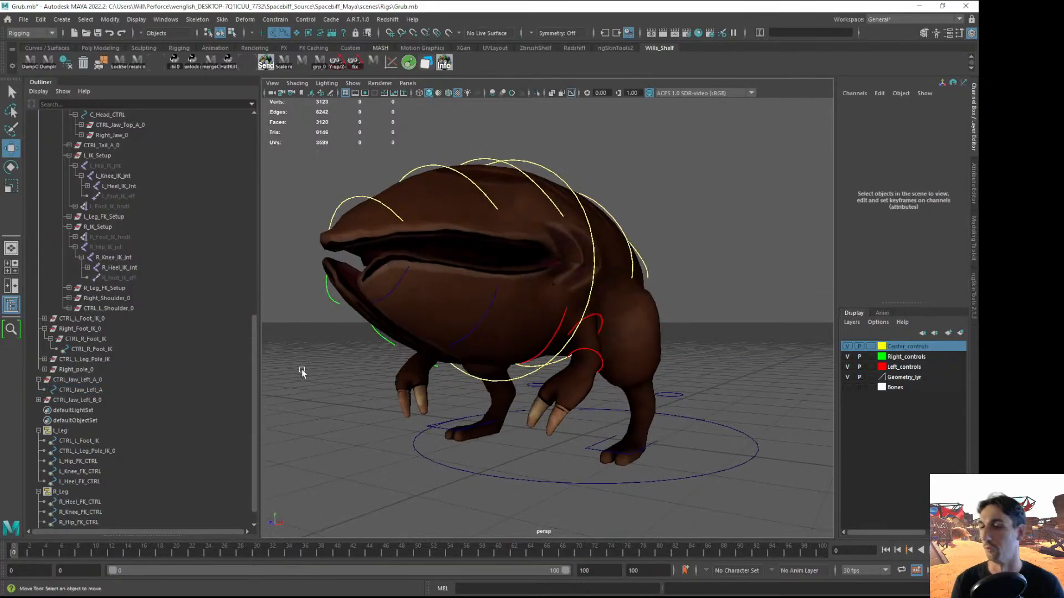
{"action": "scroll", "coordinate": [228, 368], "scroll_direction": "down", "scroll_amount": 2}
{"action": "left_click", "coordinate": [546, 348]}
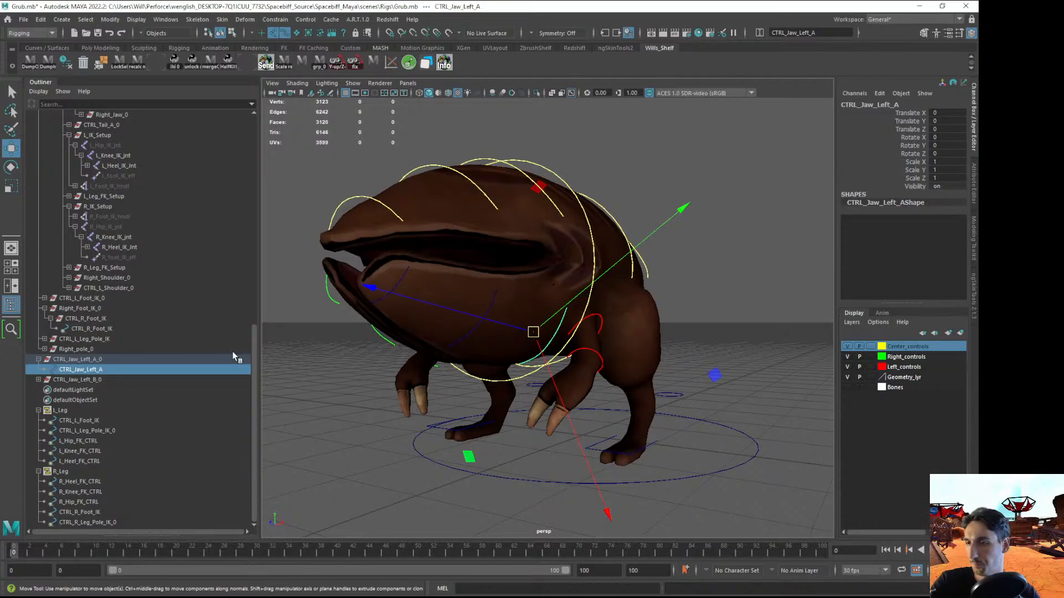
{"action": "left_click", "coordinate": [286, 400]}
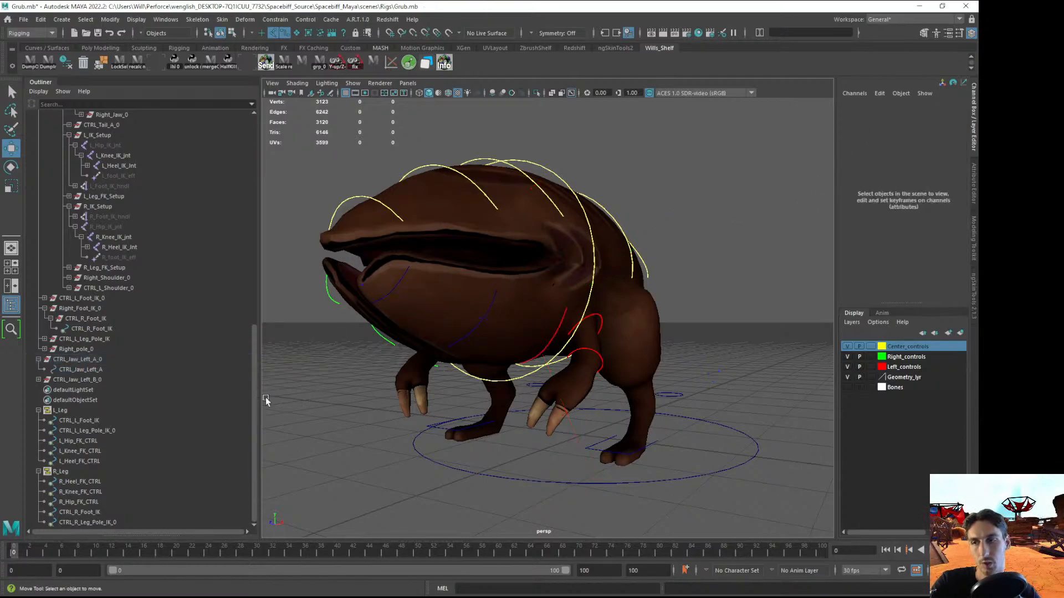
Expand the CTRL_Jaw_Left_B_0 hierarchy and check the controls inside it down to CTRL_Jaw_Left_C
{"action": "left_click", "coordinate": [73, 379]}
{"action": "left_click", "coordinate": [38, 379]}
{"action": "left_click", "coordinate": [44, 390]}
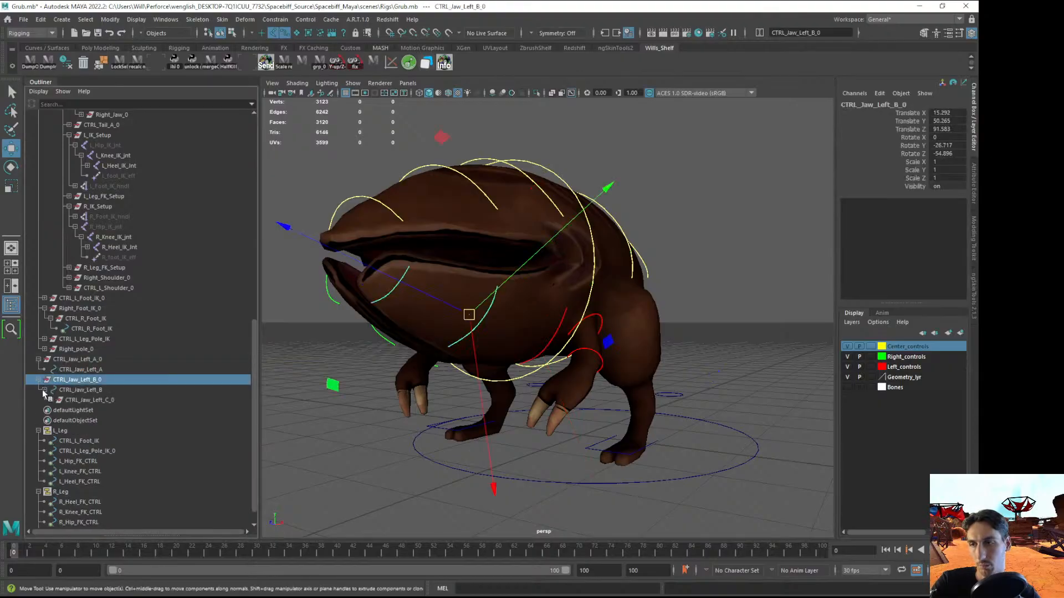
{"action": "left_click", "coordinate": [50, 400]}
{"action": "left_click", "coordinate": [83, 373]}
{"action": "left_click", "coordinate": [84, 382]}
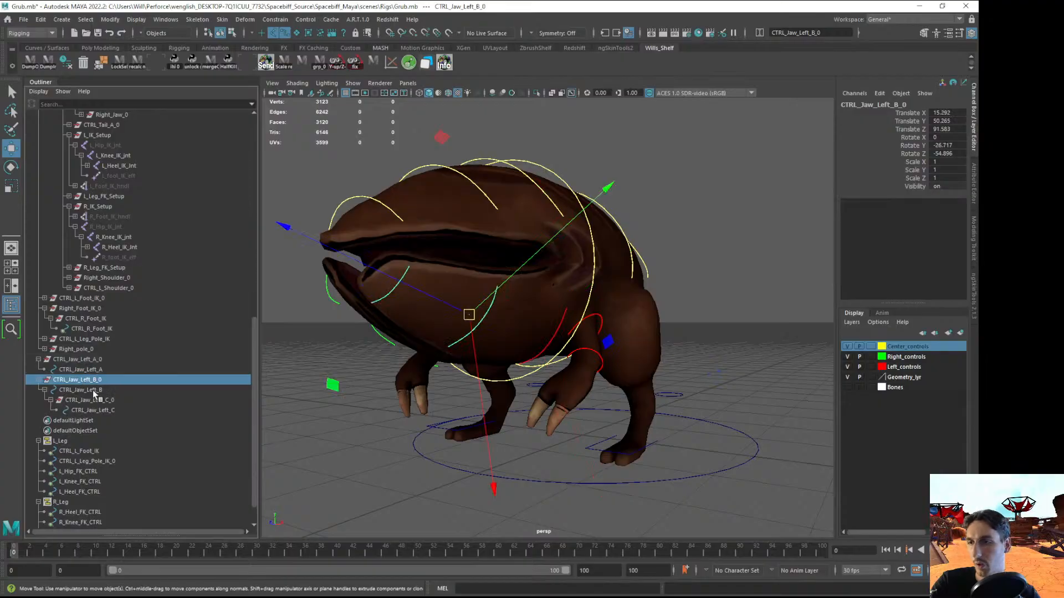
{"action": "left_click", "coordinate": [92, 390]}
{"action": "left_click", "coordinate": [91, 410]}
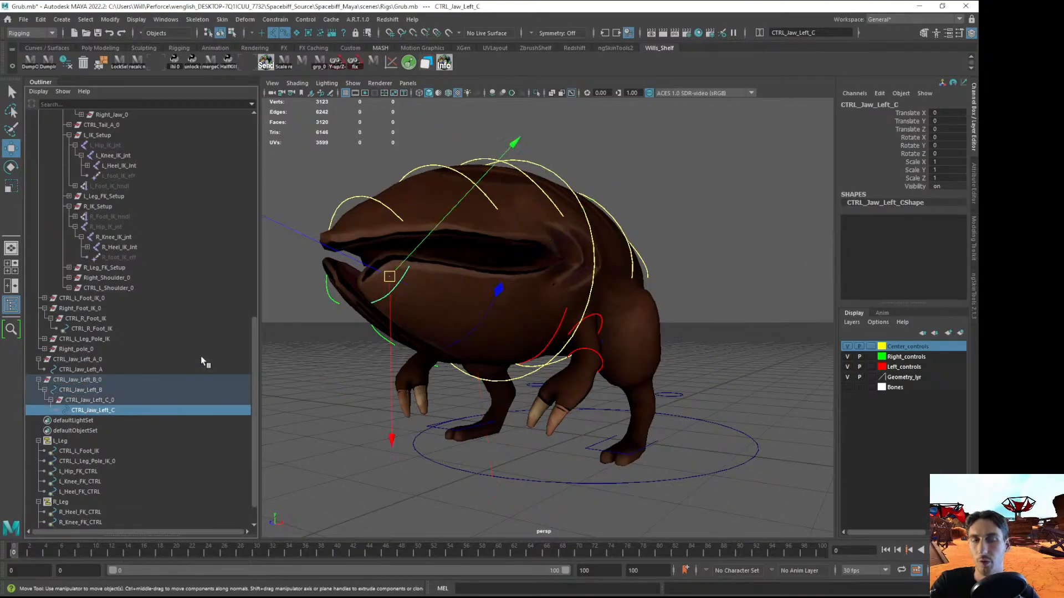
Parent the CTRL_Jaw_Left_B_0 group under CTRL_Jaw_Left_A, and select the top group CTRL_Jaw_Left_A_0
{"action": "left_click", "coordinate": [71, 382]}
{"action": "left_click_drag", "start_coordinate": [72, 382], "coordinate": [88, 366]}
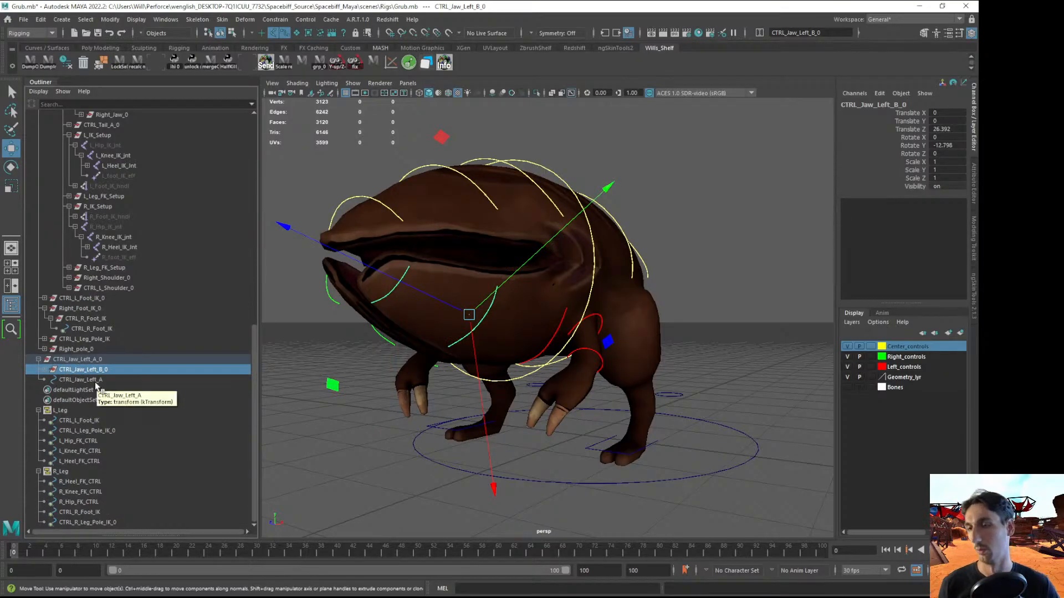
{"action": "left_click_drag", "start_coordinate": [86, 370], "coordinate": [48, 380]}
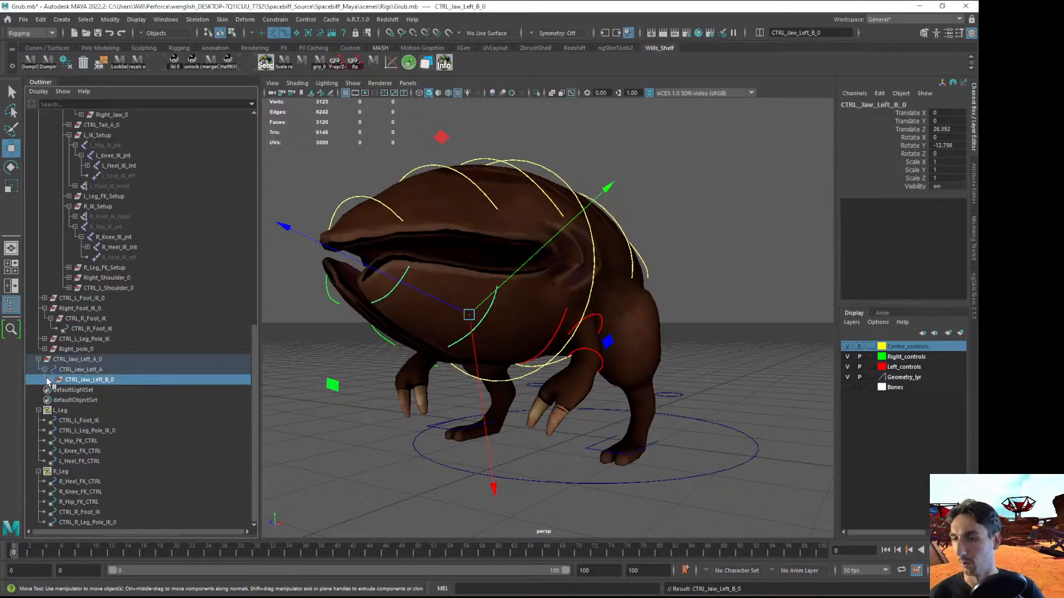
{"action": "left_click", "coordinate": [51, 380]}
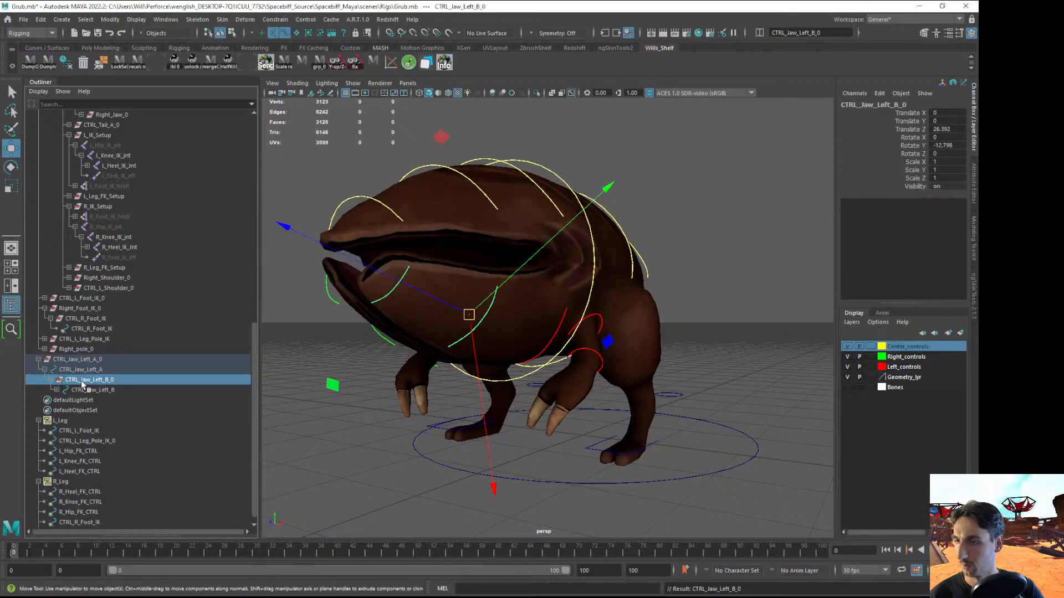
{"action": "left_click", "coordinate": [96, 372]}
{"action": "key", "text": "Up"}
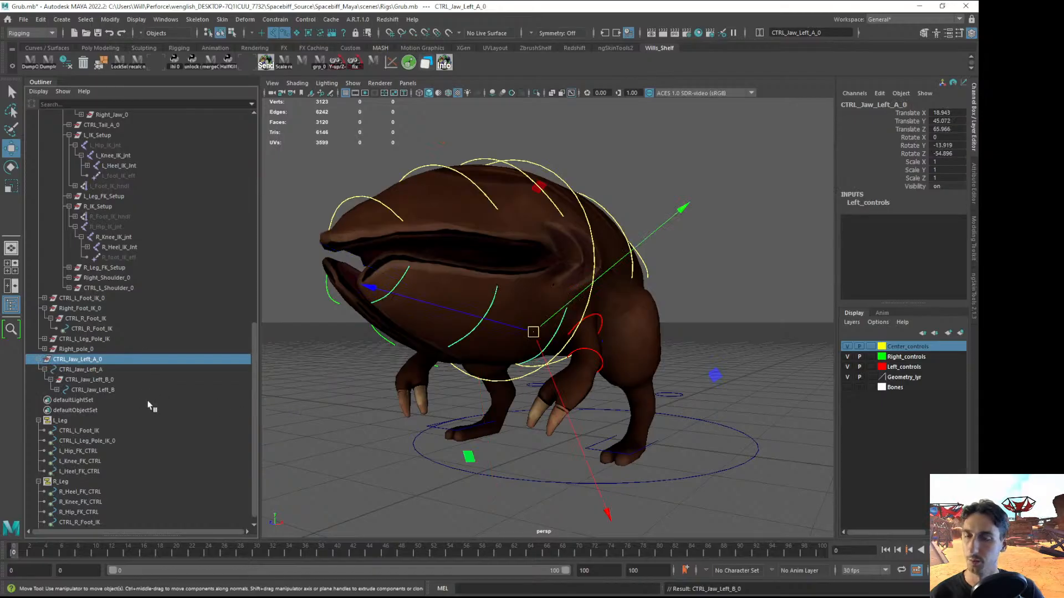
Set the Rotate tool's axis orientation to Object in its tool settings
{"action": "key", "text": "e"}
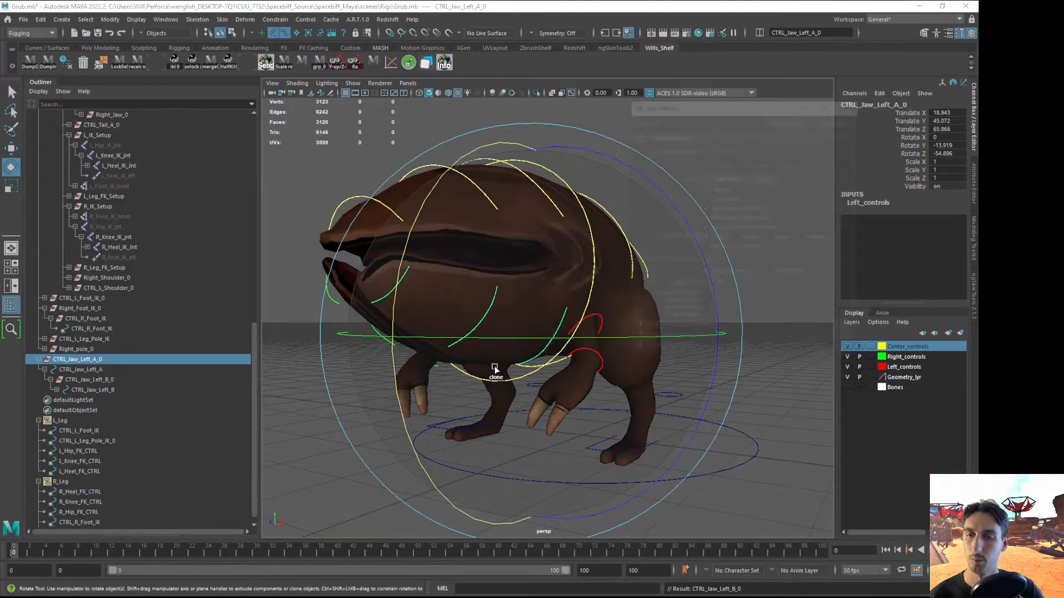
{"action": "key", "text": "shift+t"}
{"action": "left_click", "coordinate": [718, 151]}
{"action": "left_click", "coordinate": [727, 159]}
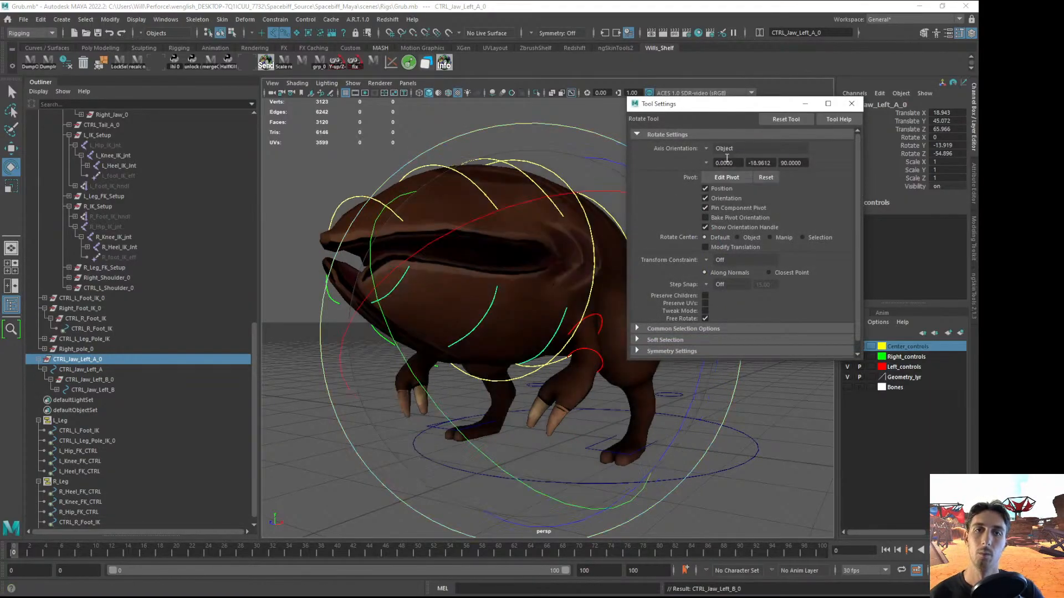
{"action": "left_click", "coordinate": [851, 104]}
Test-rotate the CTRL_Jaw_Left_A_0 group, undo the rotation and clear the selection
{"action": "left_click_drag", "start_coordinate": [403, 348], "coordinate": [517, 443]}
{"action": "key", "text": "ctrl+z"}
{"action": "left_click", "coordinate": [263, 305]}
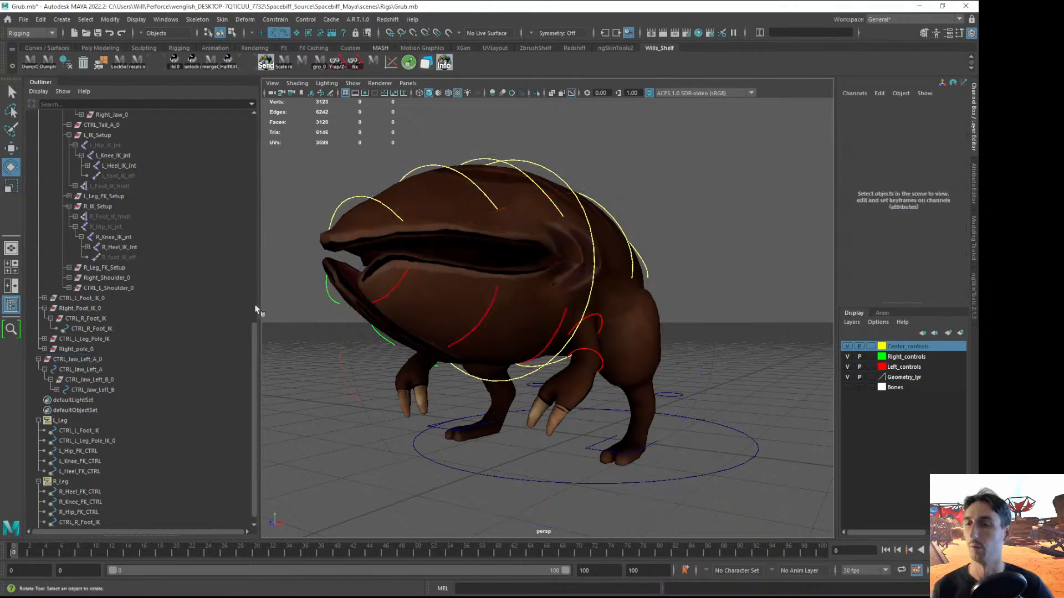
Parent CTRL_Jaw_Left_A_0 under C_Head_CTRL and expand its chain down to CTRL_Jaw_Left_C
{"action": "left_click", "coordinate": [90, 360]}
{"action": "scroll", "coordinate": [155, 355], "scroll_direction": "up", "scroll_amount": 3}
{"action": "scroll", "coordinate": [157, 366], "scroll_direction": "up", "scroll_amount": 3}
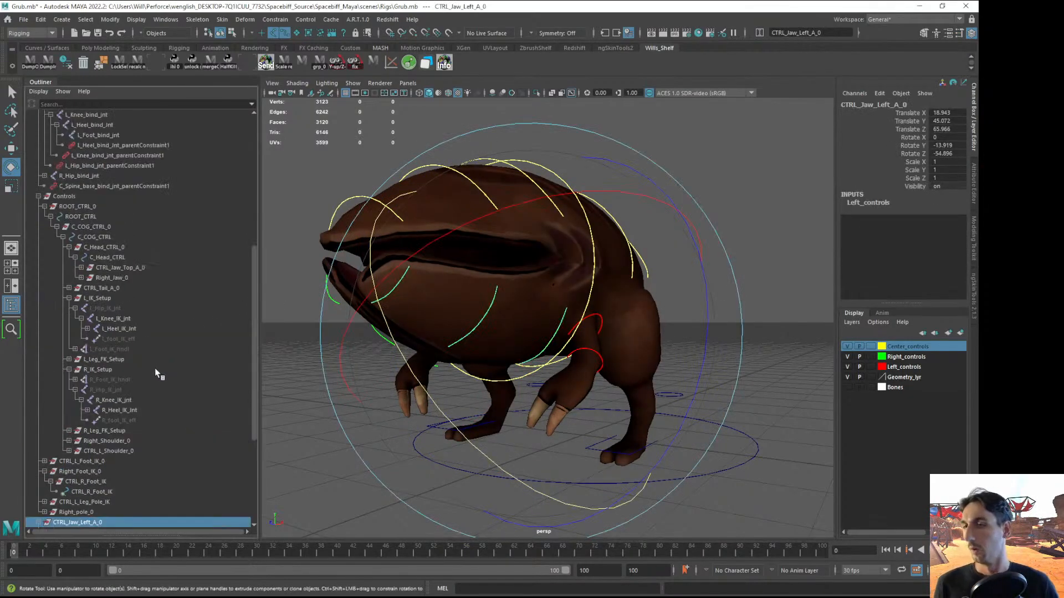
{"action": "middle_click_drag", "start_coordinate": [81, 523], "coordinate": [116, 264]}
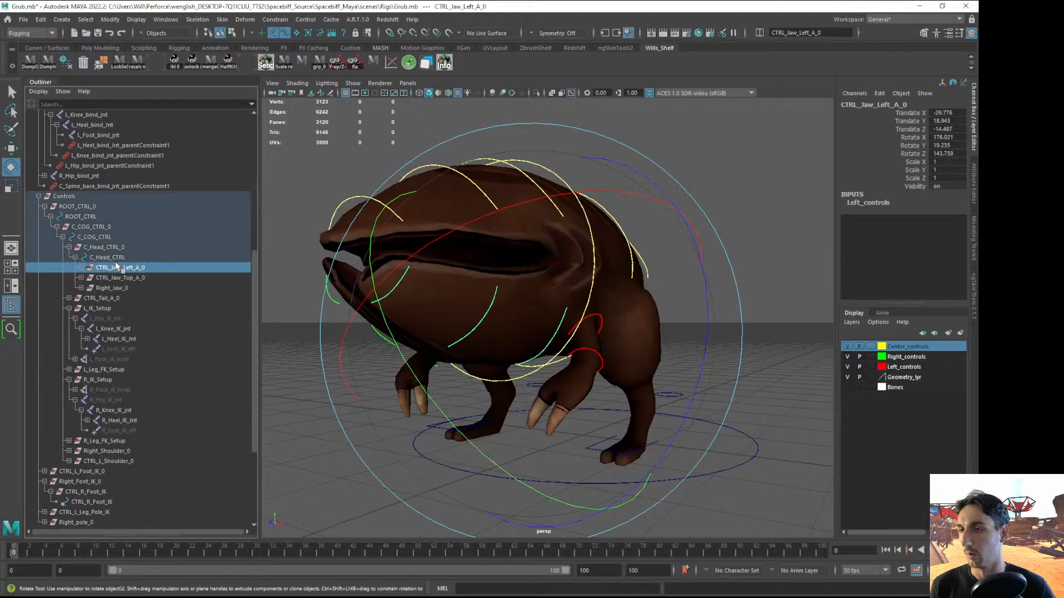
{"action": "left_click", "coordinate": [82, 268]}
{"action": "left_click", "coordinate": [87, 277]}
{"action": "left_click", "coordinate": [93, 288]}
{"action": "left_click", "coordinate": [100, 298]}
{"action": "left_click", "coordinate": [105, 309]}
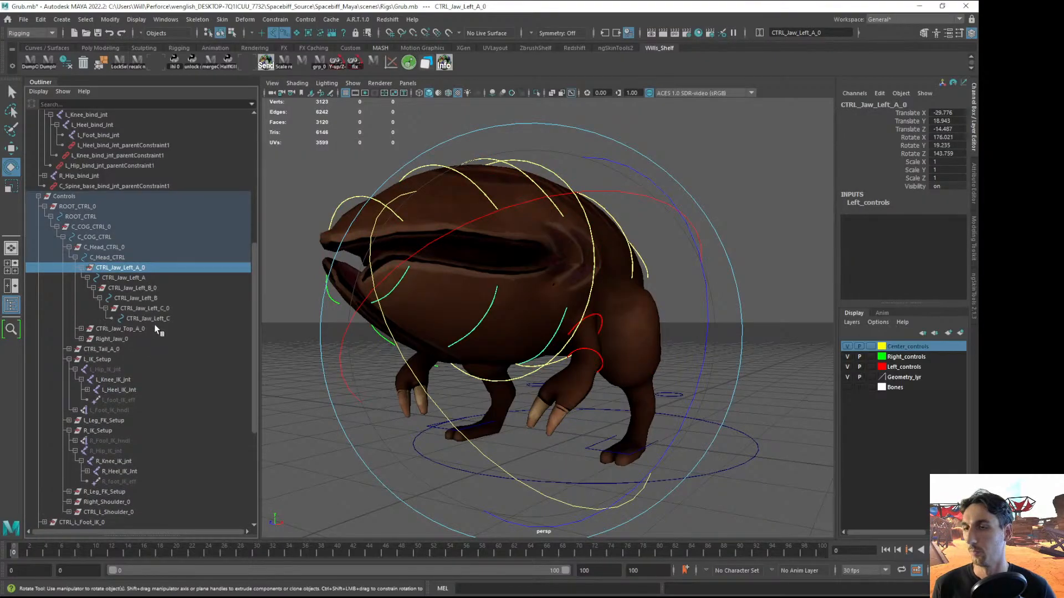
Test-rotate CTRL_Jaw_Left_A, CTRL_Jaw_Left_B and CTRL_Jaw_Left_C together, undo the rotation and clear the selection
{"action": "left_click", "coordinate": [147, 318]}
{"action": "left_click", "coordinate": [137, 299], "text": "ctrl"}
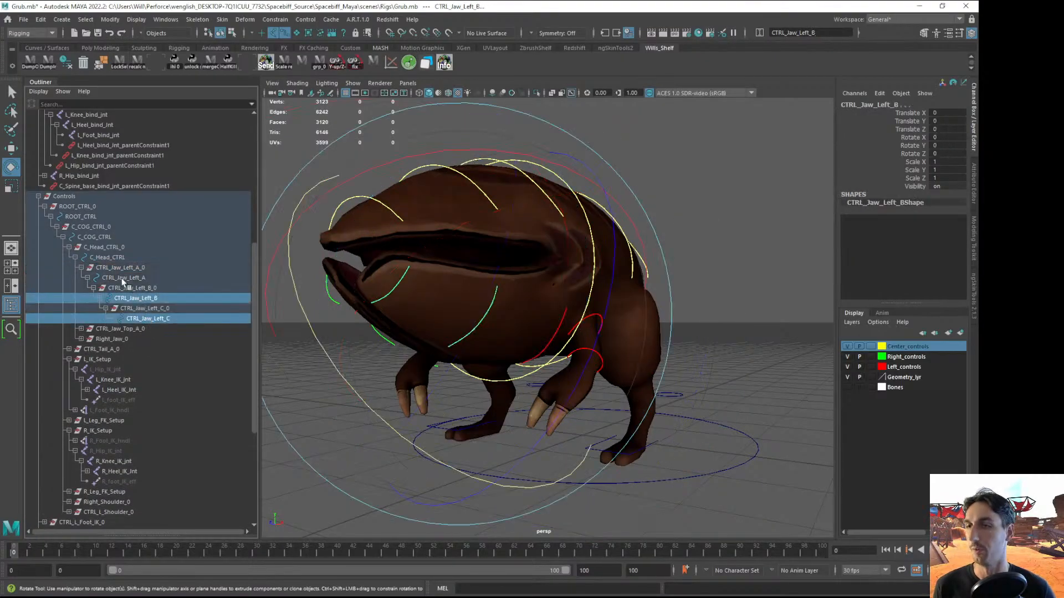
{"action": "left_click", "coordinate": [123, 278], "text": "ctrl"}
{"action": "left_click_drag", "start_coordinate": [395, 344], "coordinate": [563, 451]}
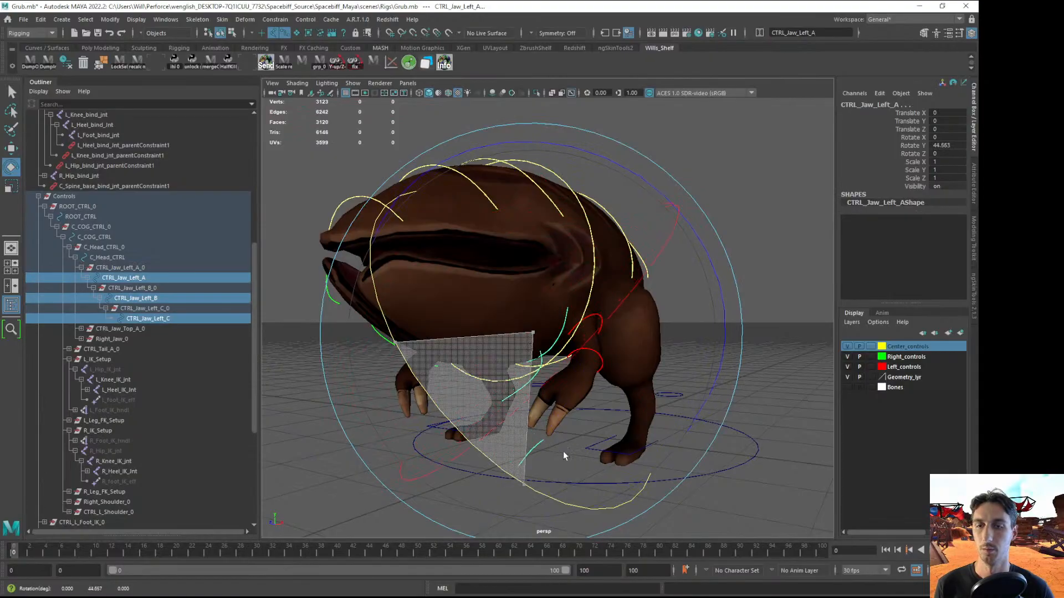
{"action": "key", "text": "ctrl+z"}
{"action": "left_click", "coordinate": [338, 478]}
Parent-constrain L_Jaw_A_bind_jnt to CTRL_Jaw_Left_A with Maintain offset on and all translate and rotate axes
{"action": "mouse_move", "coordinate": [382, 393]}
{"action": "left_mouse_down", "text": "alt"}
{"action": "mouse_move", "coordinate": [458, 383]}
{"action": "mouse_move", "coordinate": [403, 393]}
{"action": "left_mouse_up", "text": "alt"}
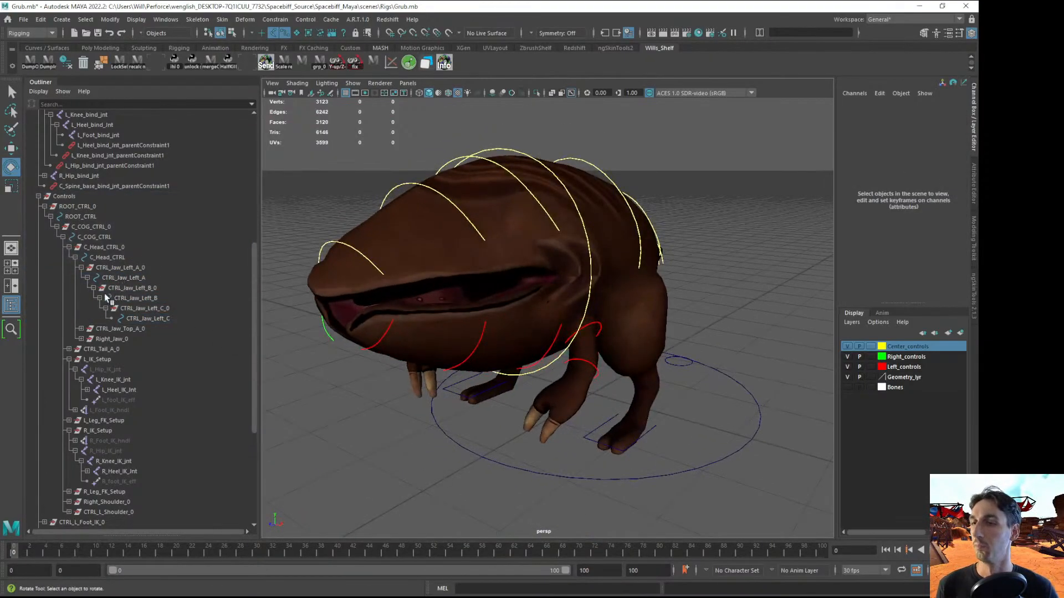
{"action": "middle_click_drag", "start_coordinate": [475, 282], "coordinate": [490, 293], "text": "alt"}
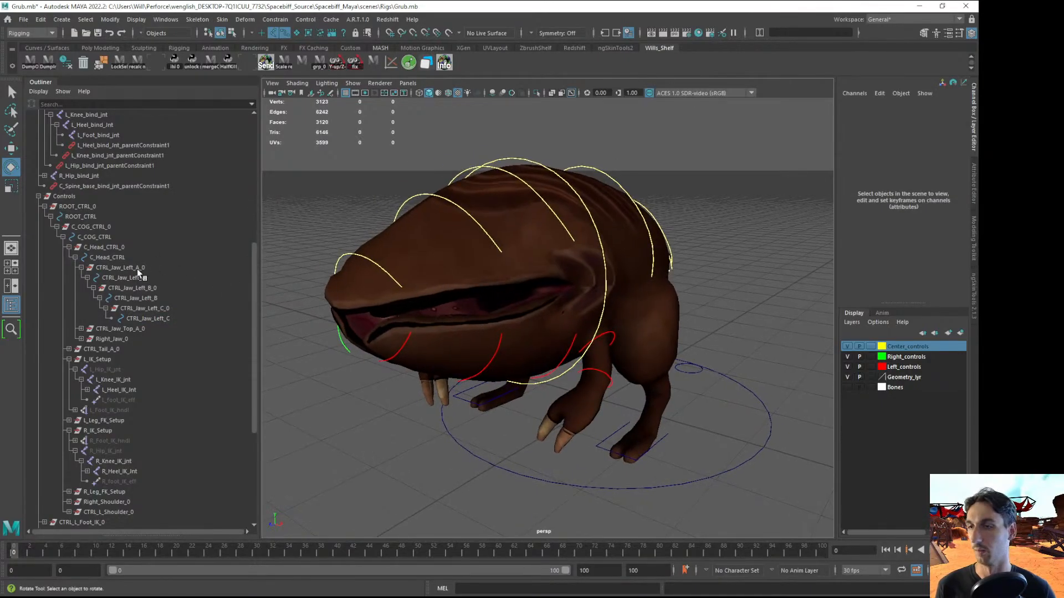
{"action": "left_click", "coordinate": [137, 277]}
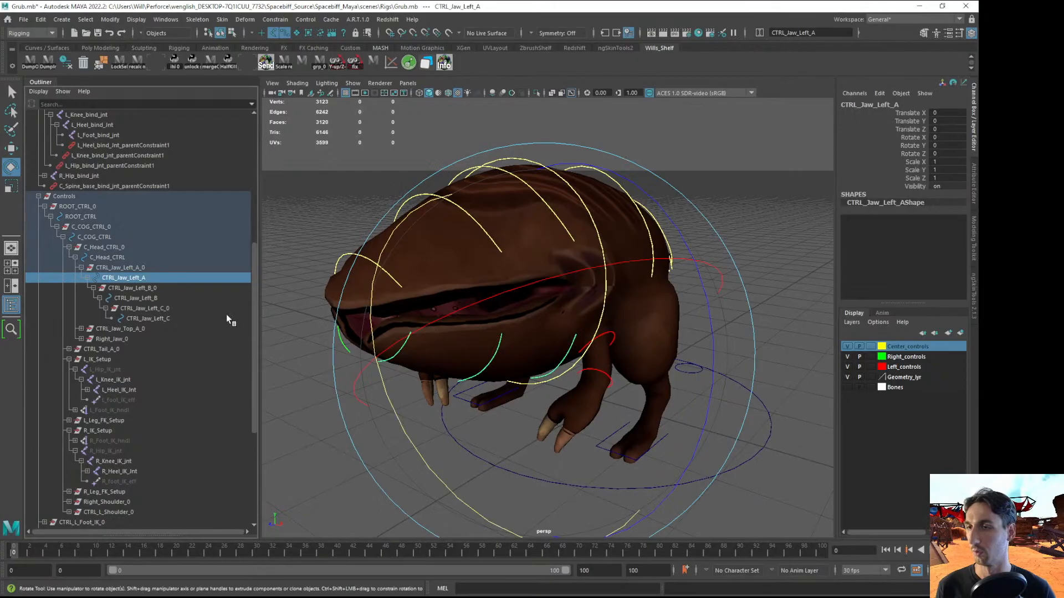
{"action": "scroll", "coordinate": [208, 308], "scroll_direction": "up", "scroll_amount": 9}
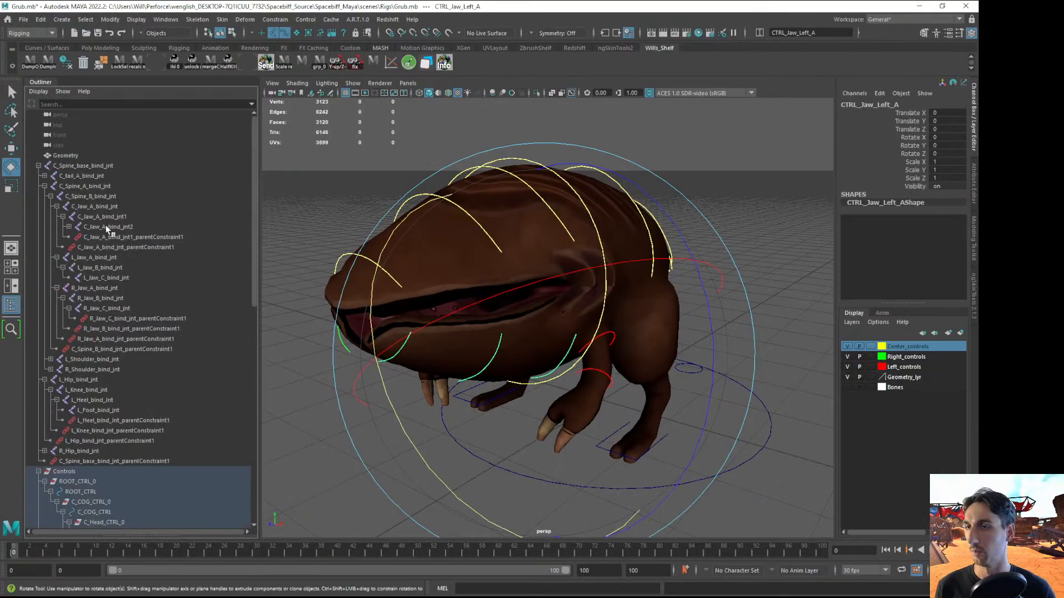
{"action": "left_click", "coordinate": [56, 207]}
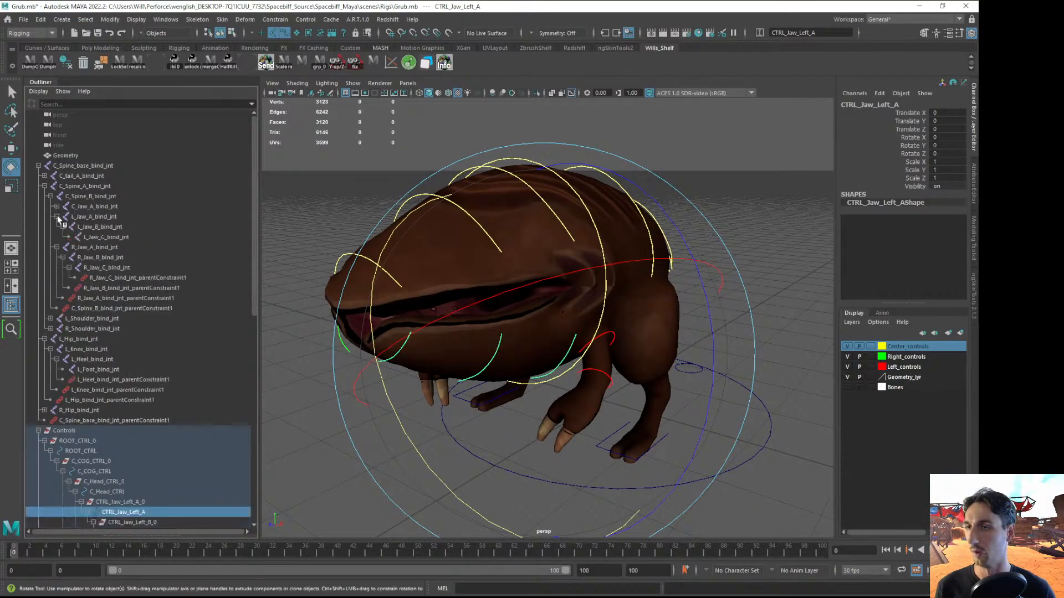
{"action": "left_click", "coordinate": [108, 216], "text": "ctrl"}
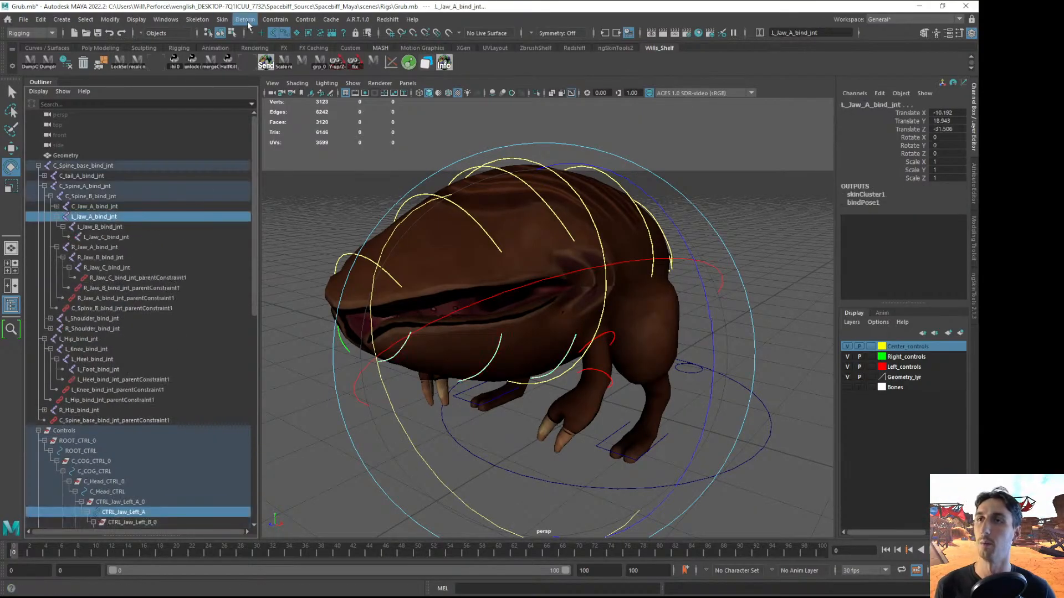
{"action": "left_click", "coordinate": [274, 20]}
{"action": "left_click", "coordinate": [373, 48]}
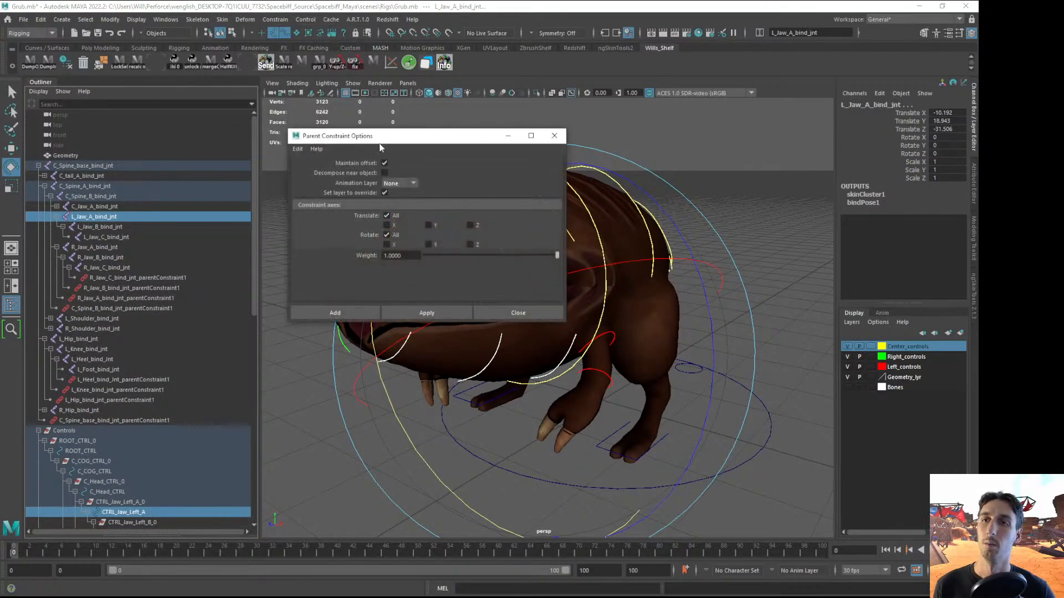
{"action": "left_click", "coordinate": [348, 315]}
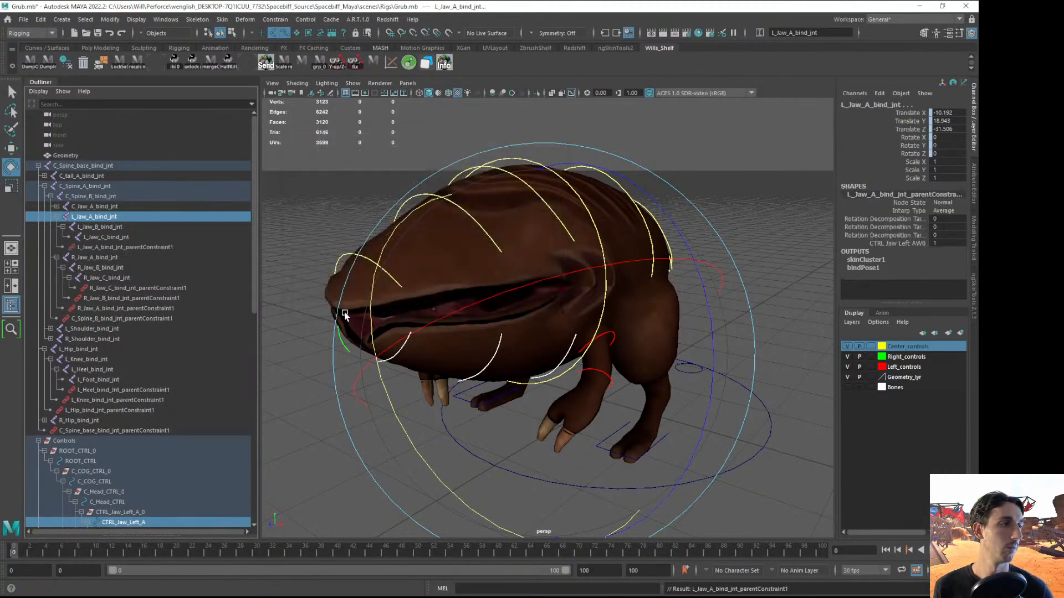
Parent-constrain L_Jaw_B_bind_jnt to CTRL_Jaw_Left_B with the same constraint options
{"action": "scroll", "coordinate": [166, 460], "scroll_direction": "down", "scroll_amount": 5}
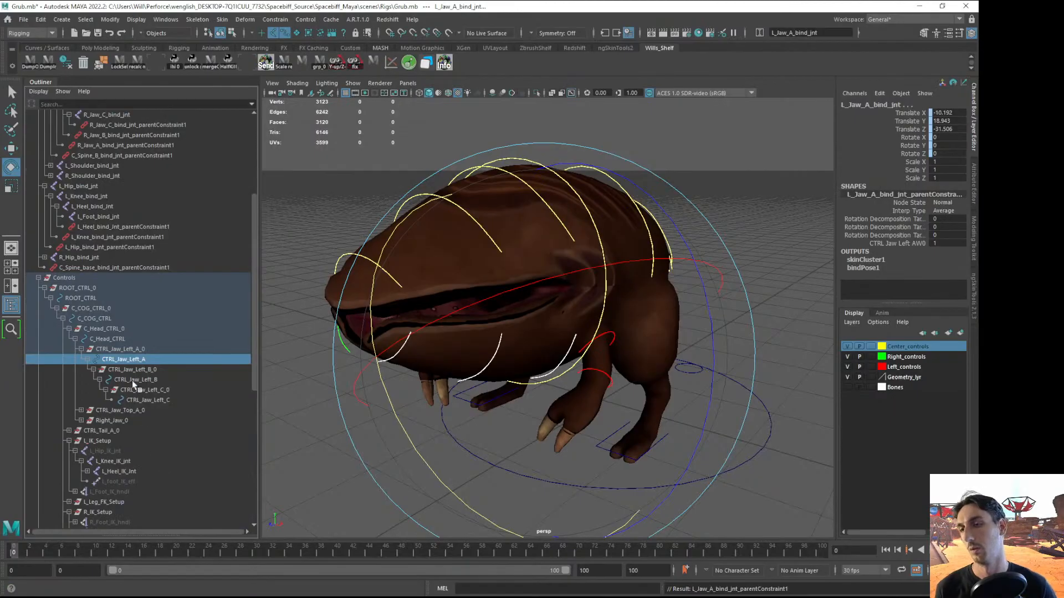
{"action": "left_click", "coordinate": [149, 380]}
{"action": "scroll", "coordinate": [144, 333], "scroll_direction": "up", "scroll_amount": 5}
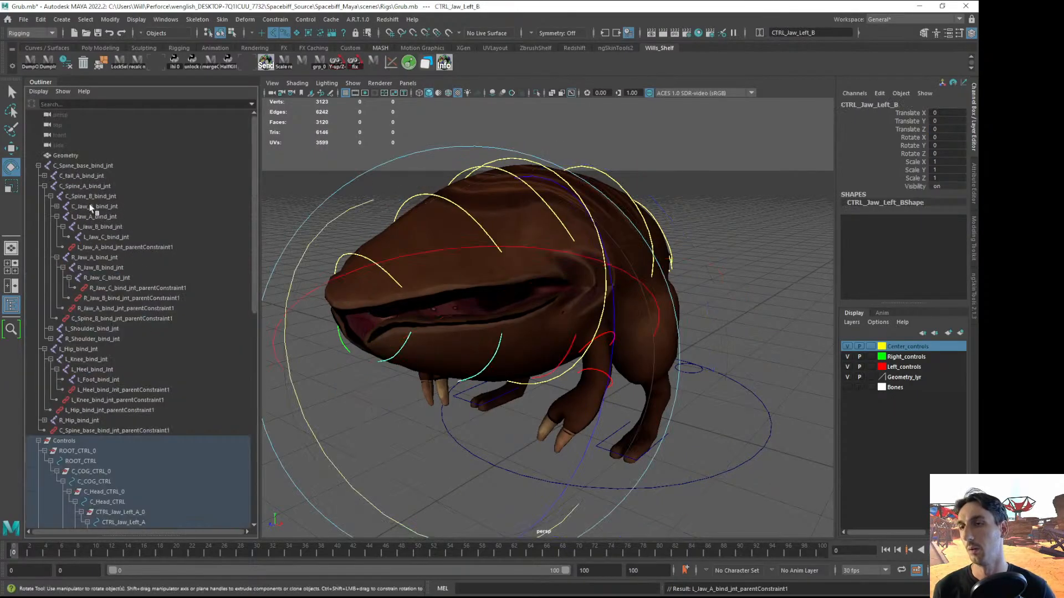
{"action": "left_click", "coordinate": [103, 227]}
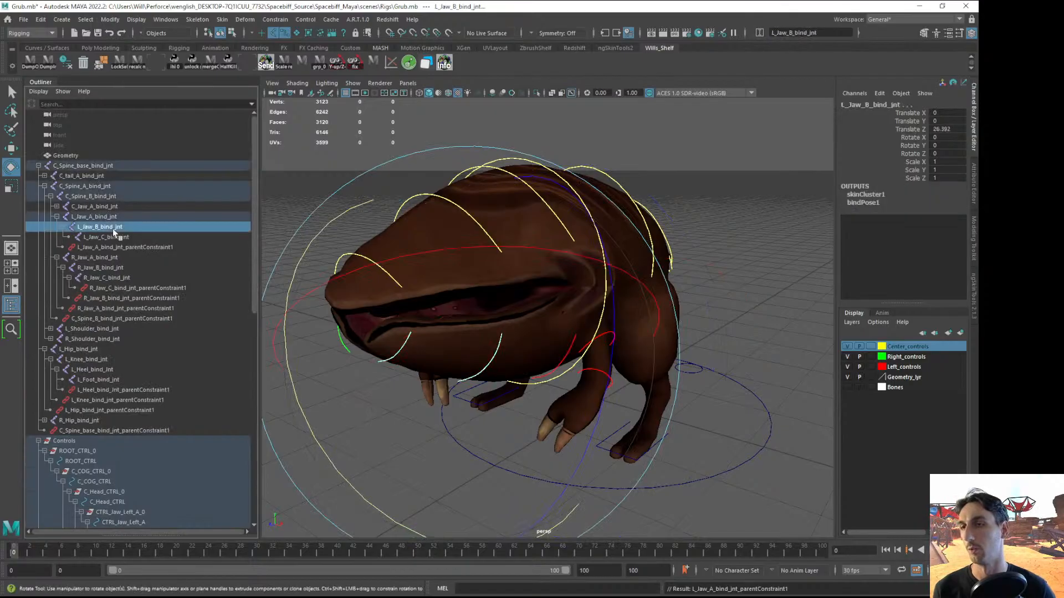
{"action": "key", "text": "g"}
Parent-constrain L_Jaw_C_bind_jnt to CTRL_Jaw_Left_C with the same constraint options, and clear the selection
{"action": "scroll", "coordinate": [149, 400], "scroll_direction": "down", "scroll_amount": 8}
{"action": "left_click", "coordinate": [137, 248]}
{"action": "scroll", "coordinate": [149, 277], "scroll_direction": "up", "scroll_amount": 8}
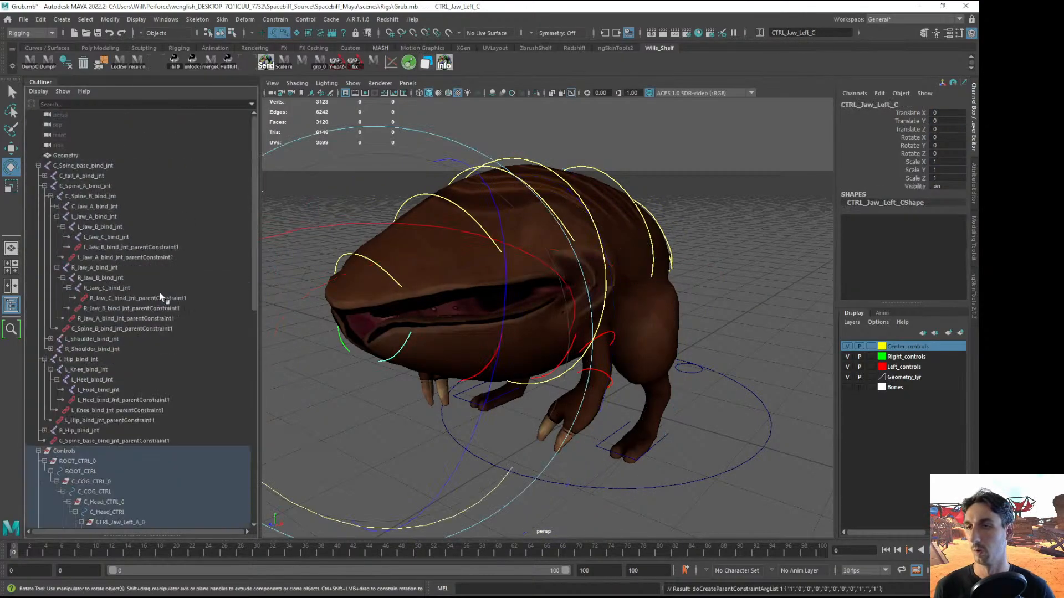
{"action": "left_click", "coordinate": [108, 239], "text": "ctrl"}
{"action": "key", "text": "g"}
{"action": "scroll", "coordinate": [532, 312], "scroll_direction": "down", "scroll_amount": 4}
{"action": "left_click", "coordinate": [721, 186]}
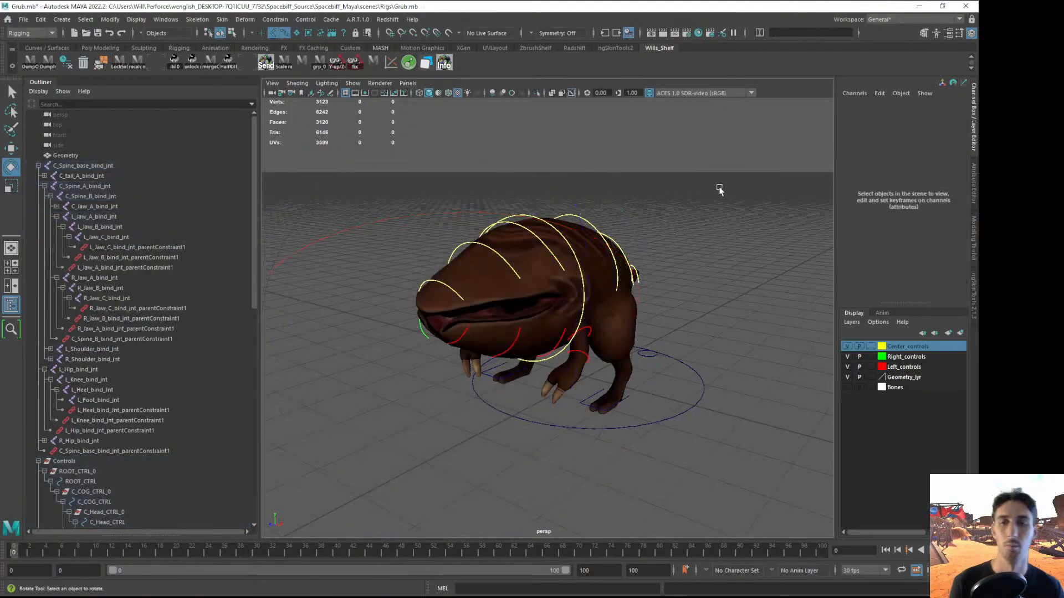
Test-rotate CTRL_Jaw_Left_A to check that the left jaw follows, and undo the rotation
{"action": "scroll", "coordinate": [532, 310], "scroll_direction": "up", "scroll_amount": 3}
{"action": "left_click", "coordinate": [498, 363]}
{"action": "left_click_drag", "start_coordinate": [498, 366], "coordinate": [598, 463]}
{"action": "key", "text": "ctrl+z"}
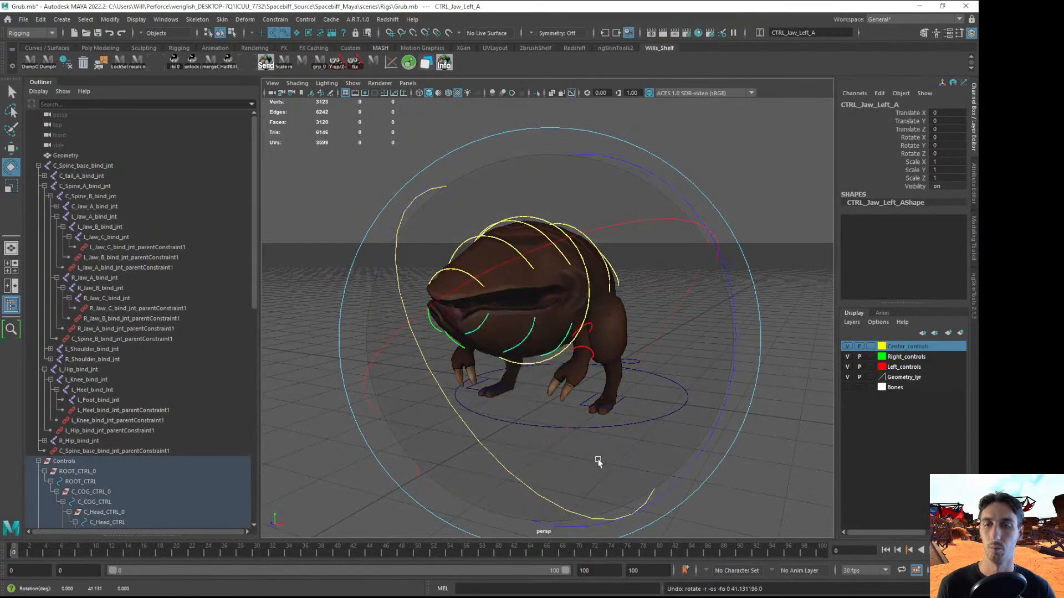
Test-rotate C_Head_CTRL on several axes to check that the jaw and its controls follow, and clear the selection
{"action": "left_click", "coordinate": [705, 151]}
{"action": "left_click_drag", "start_coordinate": [698, 161], "coordinate": [559, 237], "text": "alt"}
{"action": "left_click", "coordinate": [553, 239]}
{"action": "left_click_drag", "start_coordinate": [463, 282], "coordinate": [554, 311]}
{"action": "left_click_drag", "start_coordinate": [553, 322], "coordinate": [546, 255], "text": "alt"}
{"action": "left_click_drag", "start_coordinate": [545, 252], "coordinate": [497, 195]}
{"action": "left_click_drag", "start_coordinate": [452, 298], "coordinate": [453, 262], "text": "alt"}
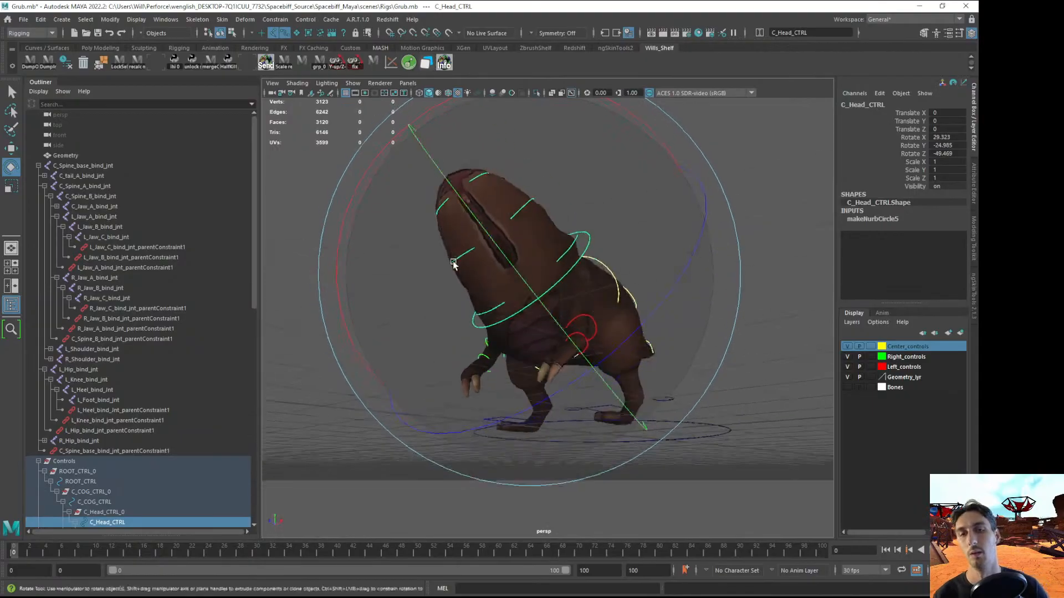
{"action": "left_click", "coordinate": [789, 240]}
Test-rotate the first left jaw control and undo it, and test-rotate it together with the first right jaw control
{"action": "middle_click_drag", "start_coordinate": [639, 247], "coordinate": [634, 288], "text": "alt"}
{"action": "scroll", "coordinate": [615, 290], "scroll_direction": "up", "scroll_amount": 3}
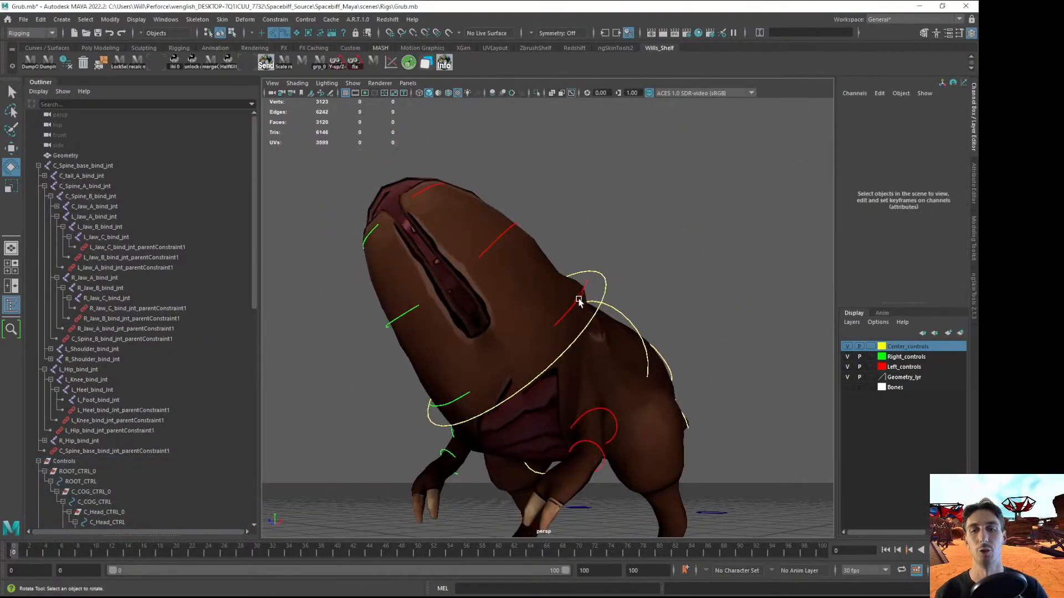
{"action": "left_click", "coordinate": [569, 304]}
{"action": "left_click_drag", "start_coordinate": [608, 183], "coordinate": [740, 267]}
{"action": "key", "text": "ctrl+z"}
{"action": "left_click", "coordinate": [464, 394], "text": "shift"}
{"action": "middle_click_drag", "start_coordinate": [696, 281], "coordinate": [643, 273]}
{"action": "left_click_drag", "start_coordinate": [643, 216], "coordinate": [616, 244], "text": "alt"}
{"action": "left_click", "coordinate": [614, 241]}
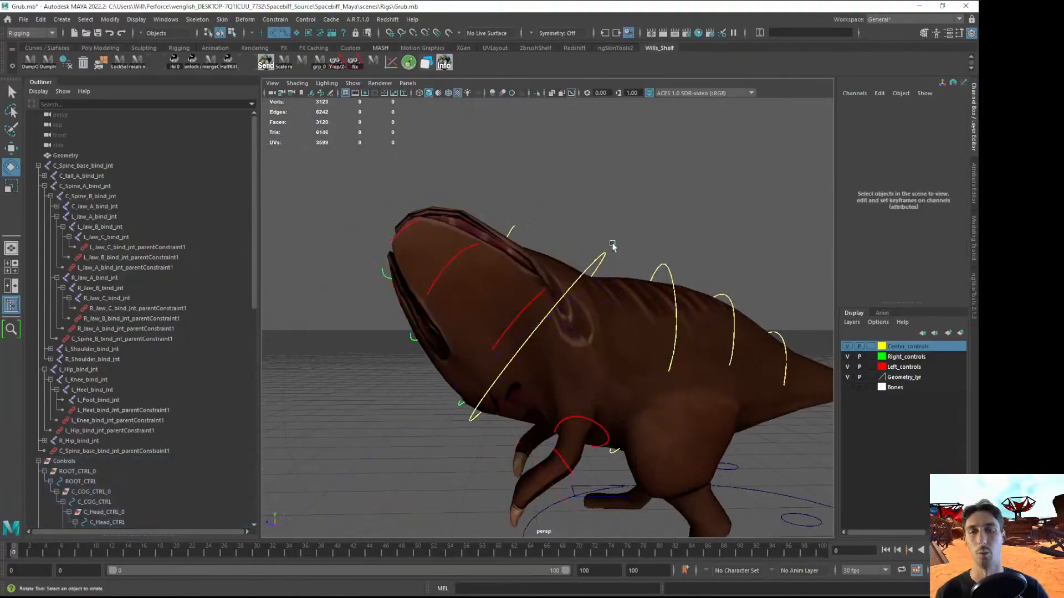
Test-rotate C_Head_CTRL once more, return the head to its rest pose, and clear the selection
{"action": "left_click", "coordinate": [604, 254]}
{"action": "middle_click_drag", "start_coordinate": [608, 250], "coordinate": [705, 159]}
{"action": "left_click", "coordinate": [705, 161]}
{"action": "left_click_drag", "start_coordinate": [621, 188], "coordinate": [525, 262], "text": "alt"}
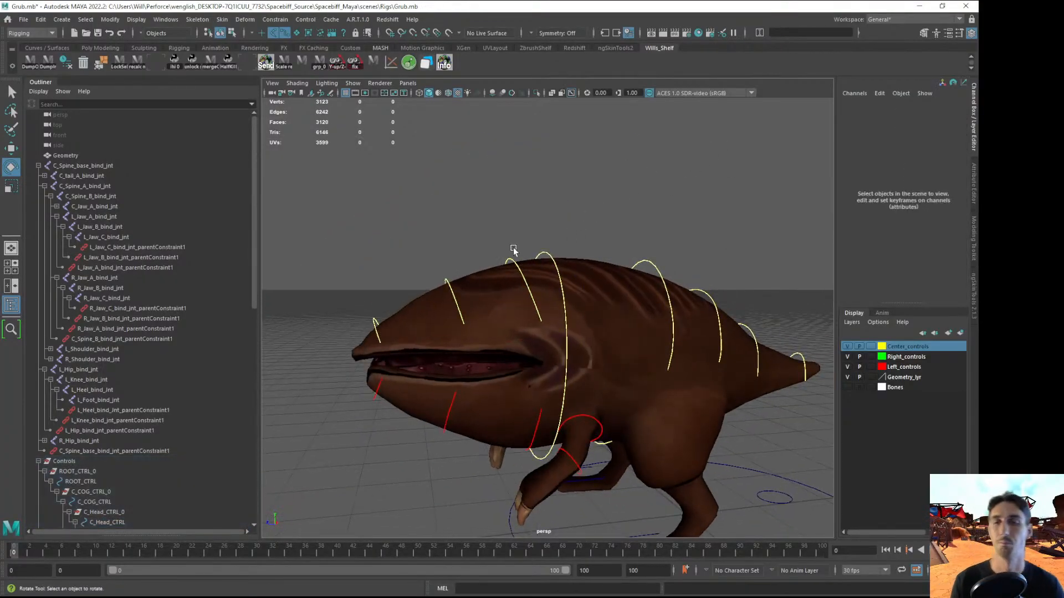
Expand the CTRL_Jaw_Top_A control chain down to CTRL_Jaw_Top_C_0 and select its offset group CTRL_Jaw_Top_A_0
{"action": "left_click", "coordinate": [509, 261]}
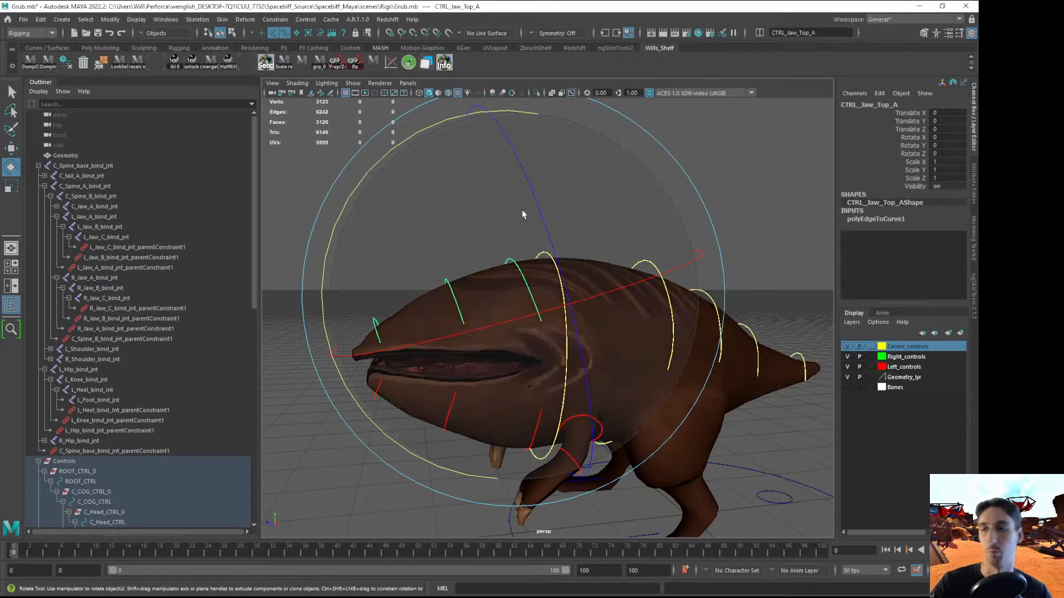
{"action": "key", "text": "f"}
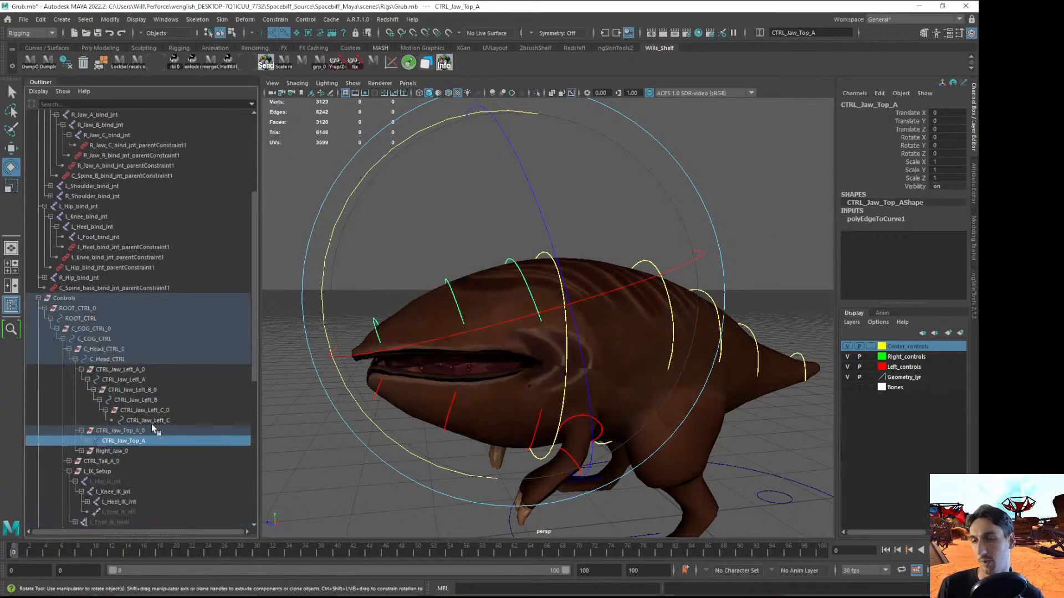
{"action": "left_click", "coordinate": [87, 441]}
{"action": "left_click", "coordinate": [93, 452]}
{"action": "left_click", "coordinate": [99, 461]}
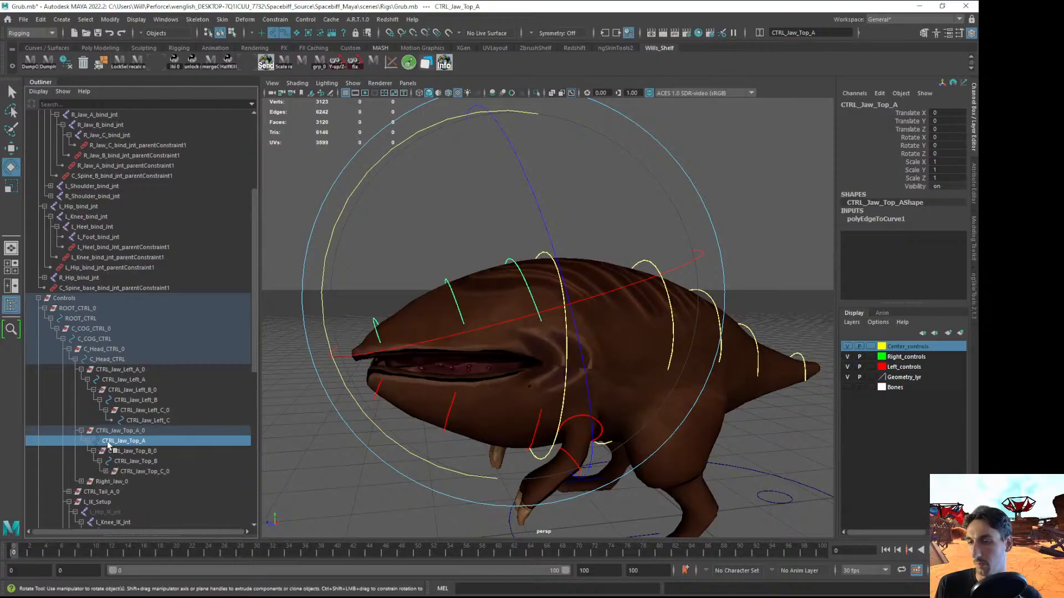
{"action": "key", "text": "Up"}
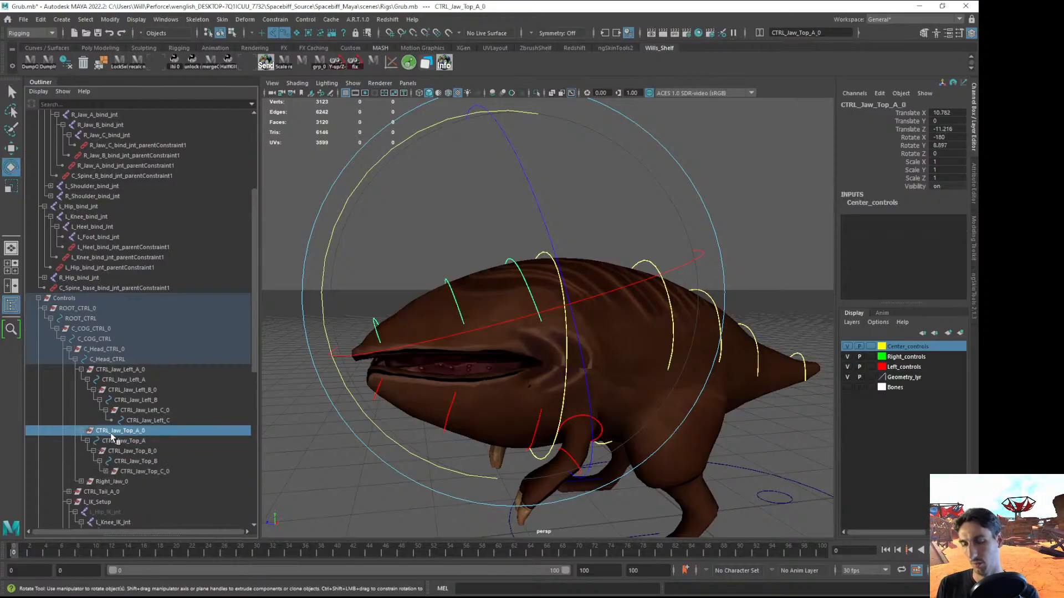
{"action": "scroll", "coordinate": [138, 308], "scroll_direction": "up", "scroll_amount": 5}
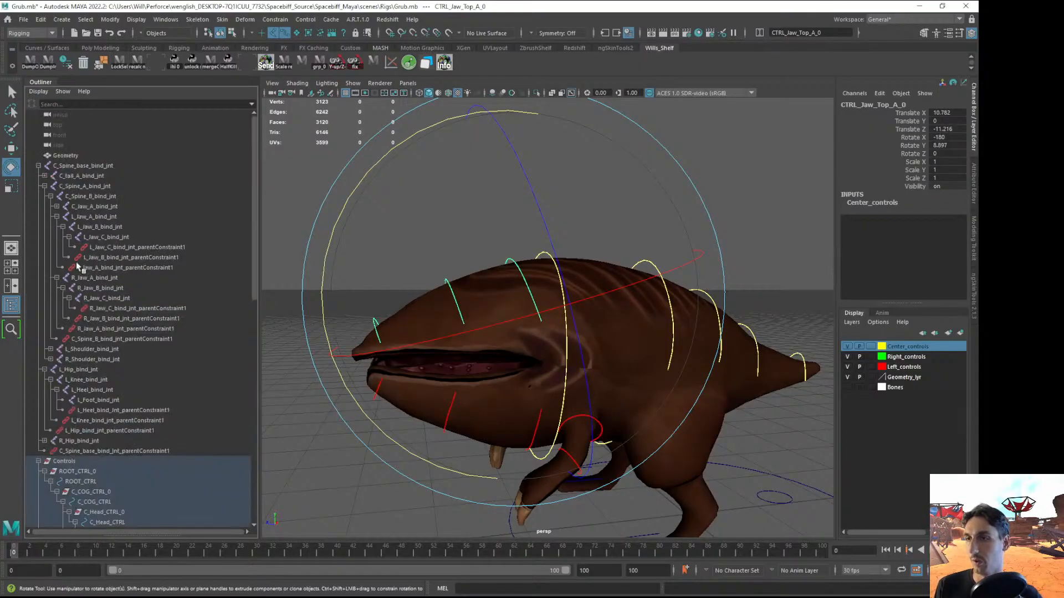
Collapse the left and right jaw joint chains, expand the C_Jaw_A_bind_jnt chain, and delete its three parent constraints
{"action": "left_click", "coordinate": [62, 227]}
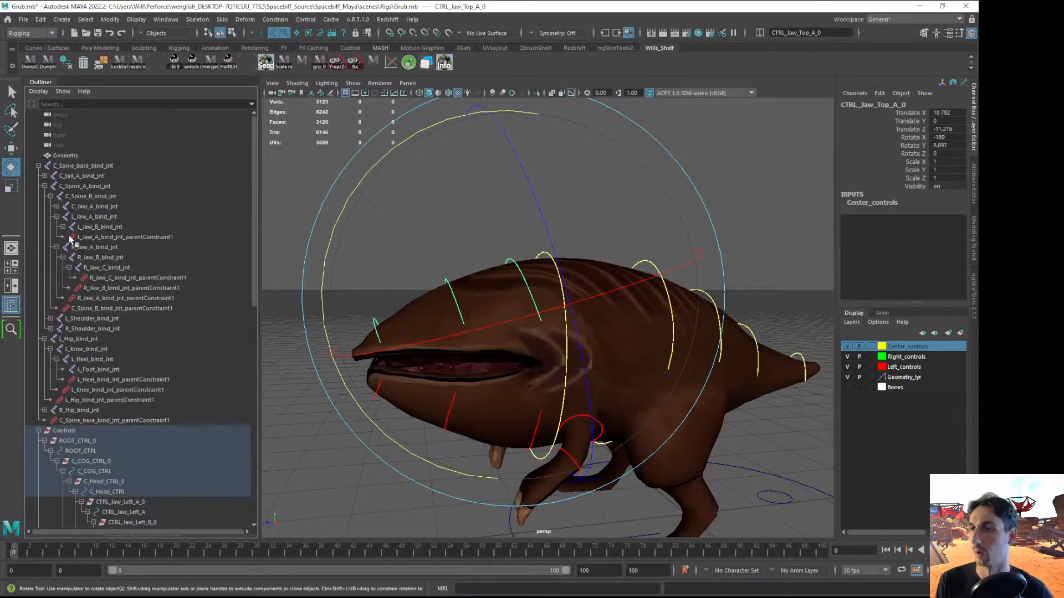
{"action": "left_click", "coordinate": [57, 217]}
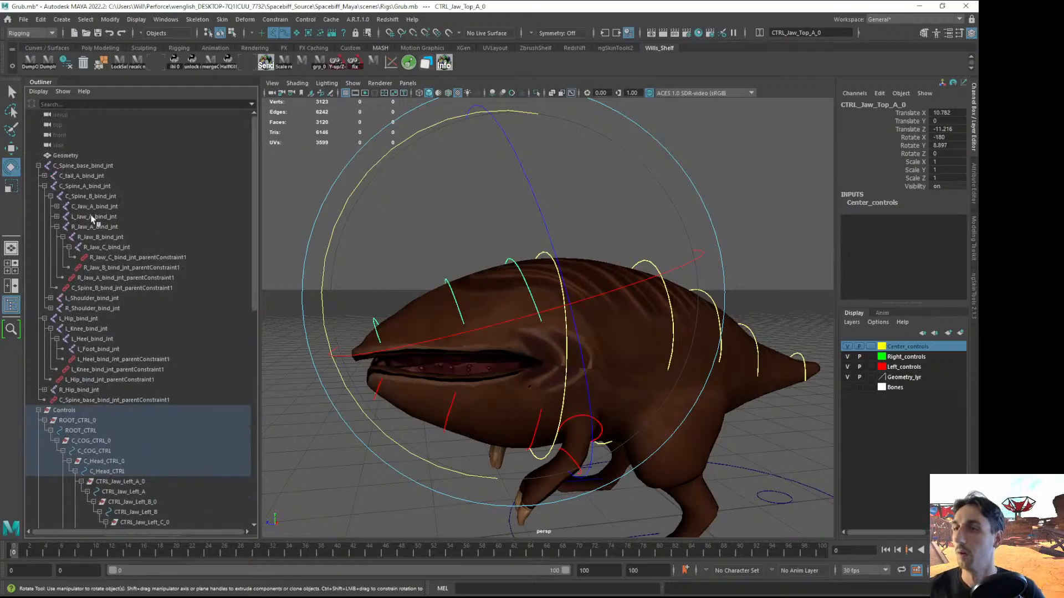
{"action": "left_click", "coordinate": [57, 227]}
{"action": "left_click", "coordinate": [56, 207]}
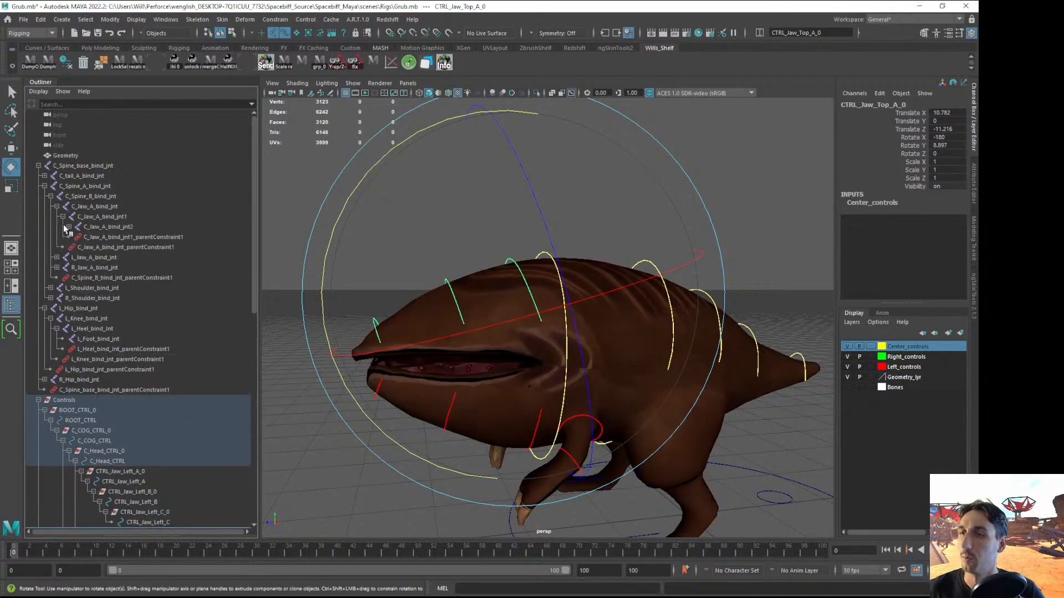
{"action": "left_click", "coordinate": [69, 227]}
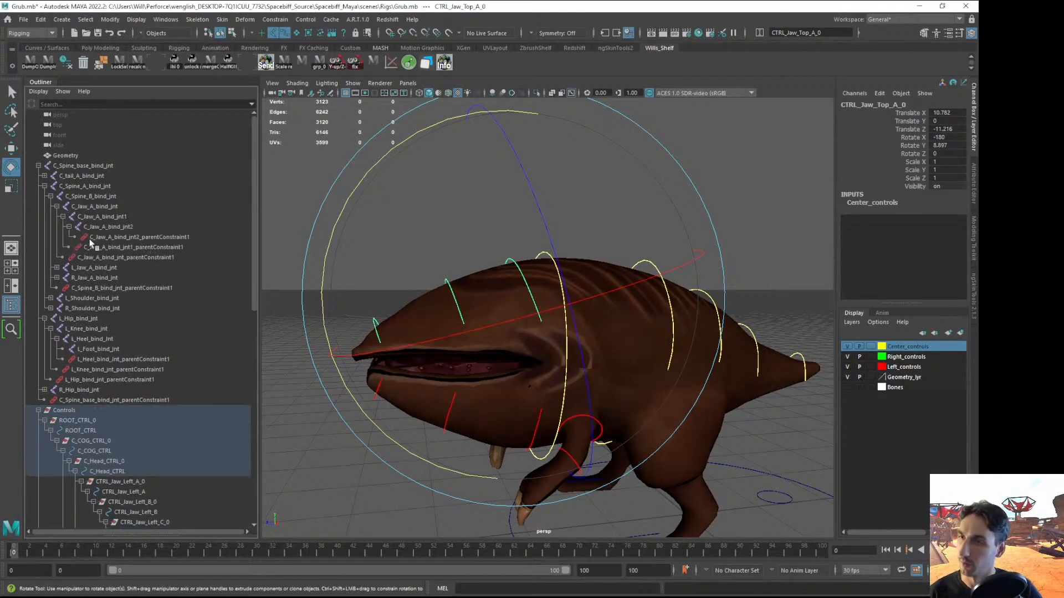
{"action": "left_click_drag", "start_coordinate": [91, 255], "coordinate": [121, 240]}
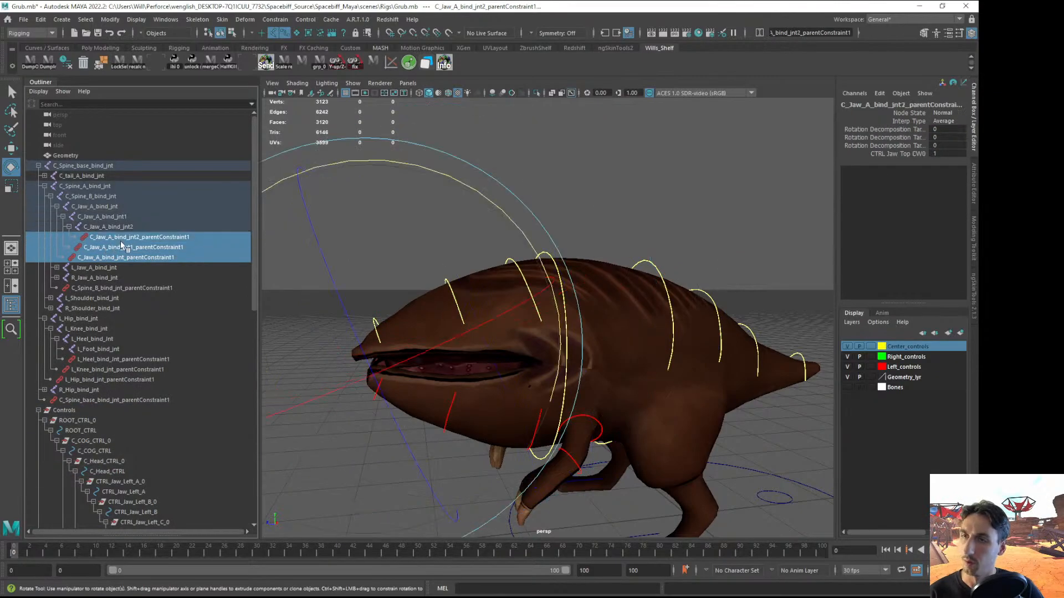
{"action": "key", "text": "Delete"}
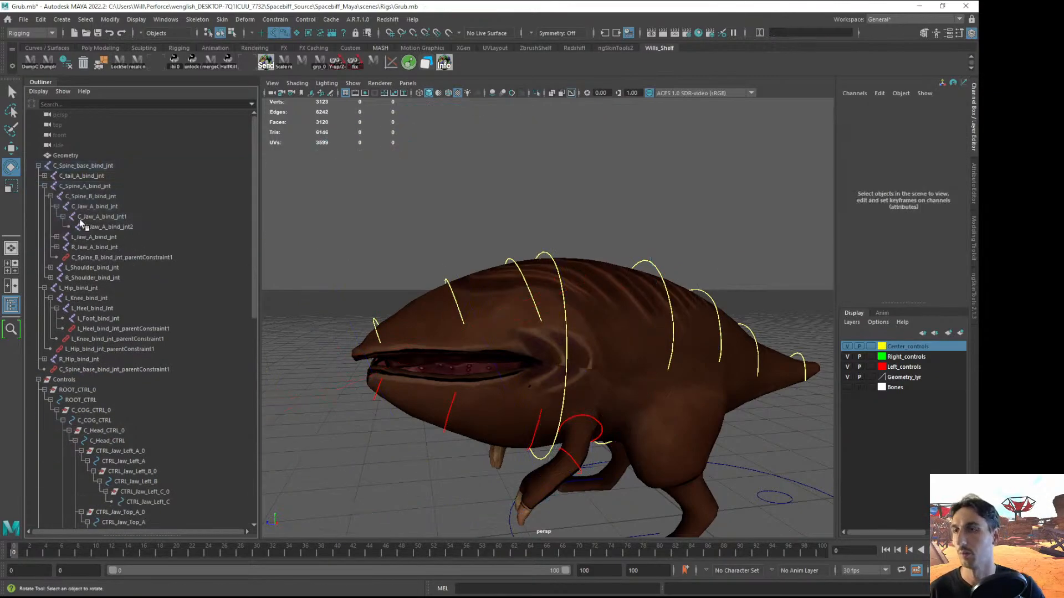
Test-rotate CTRL_Jaw_Top_A to check that the upper jaw is disconnected, and undo the rotation
{"action": "left_click", "coordinate": [516, 276]}
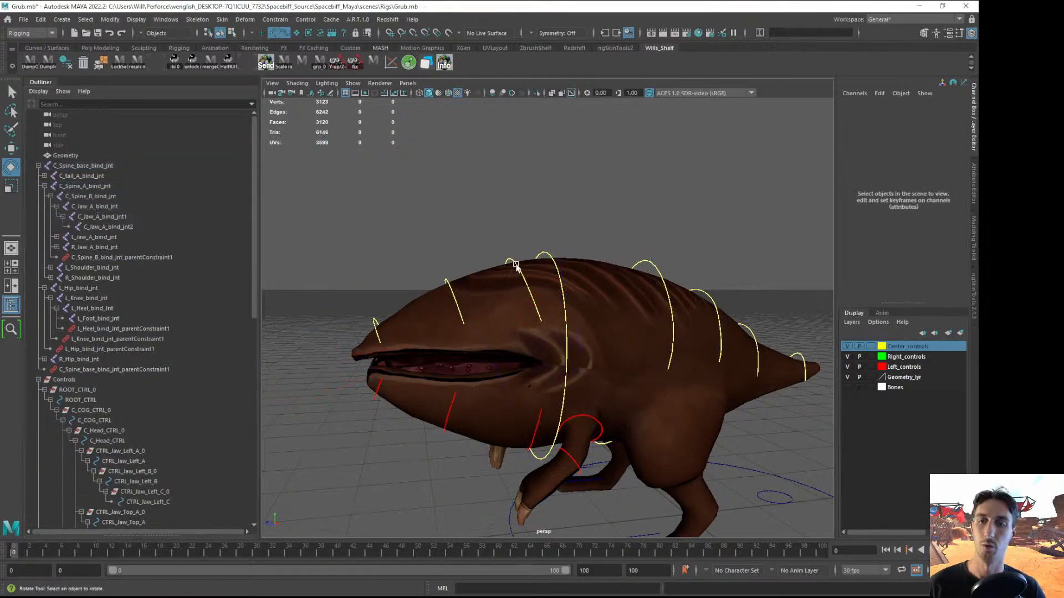
{"action": "left_click_drag", "start_coordinate": [334, 247], "coordinate": [439, 244]}
{"action": "key", "text": "ctrl+z"}
Unparent the offset group CTRL_Jaw_Top_A_0 from C_Head_CTRL to the top level of the scene
{"action": "scroll", "coordinate": [138, 430], "scroll_direction": "down", "scroll_amount": 3}
{"action": "key", "text": "Up"}
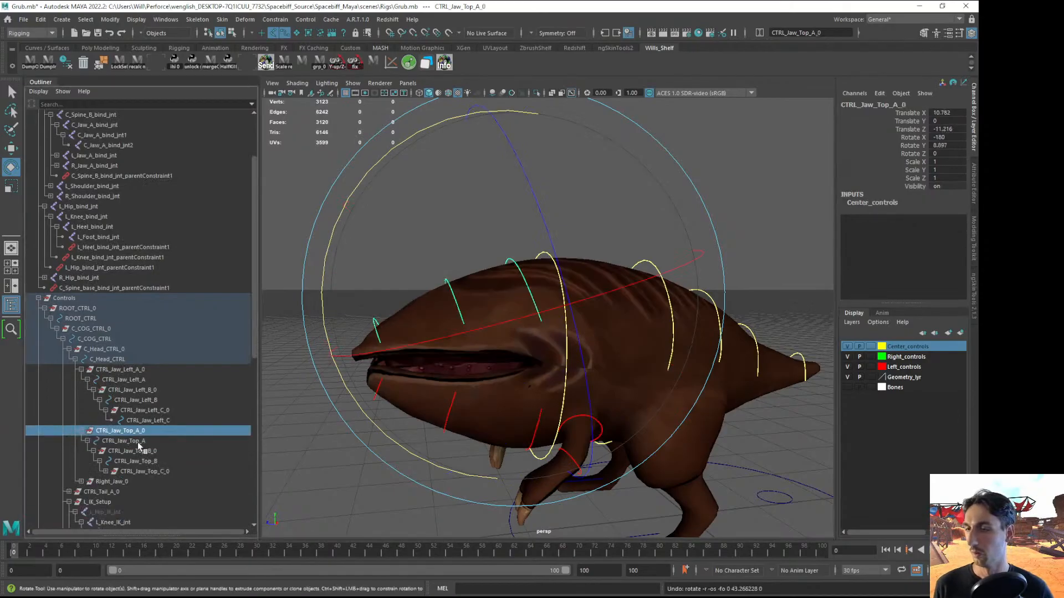
{"action": "key", "text": "shift+p"}
{"action": "scroll", "coordinate": [125, 410], "scroll_direction": "down", "scroll_amount": 10}
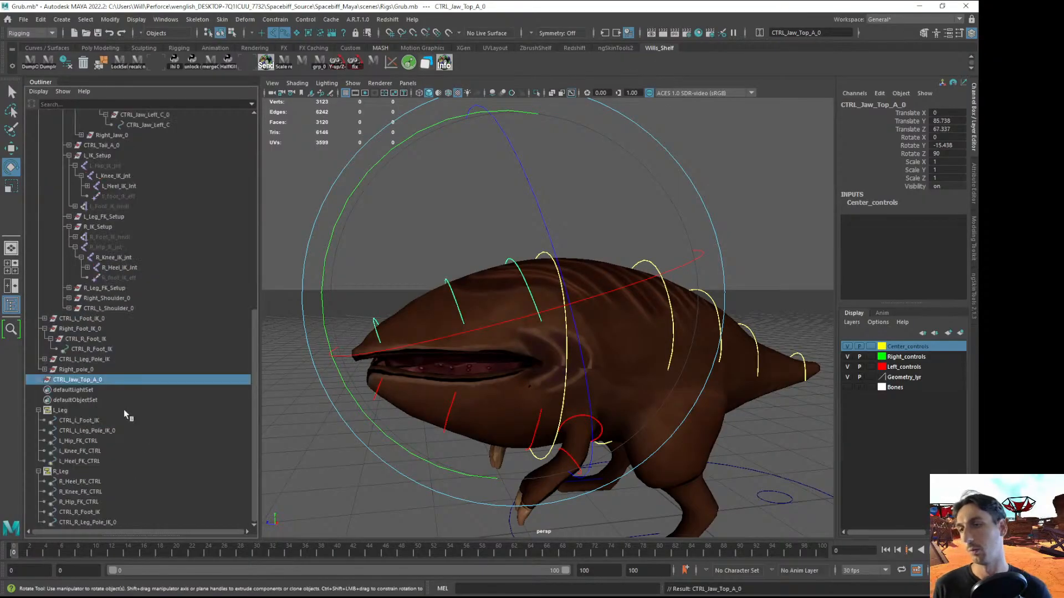
Expand the unparented top jaw chain and unparent CTRL_Jaw_Top_B_0 from CTRL_Jaw_Top_A to the scene's top level
{"action": "left_click", "coordinate": [43, 379]}
{"action": "left_click", "coordinate": [45, 389]}
{"action": "left_click", "coordinate": [51, 400]}
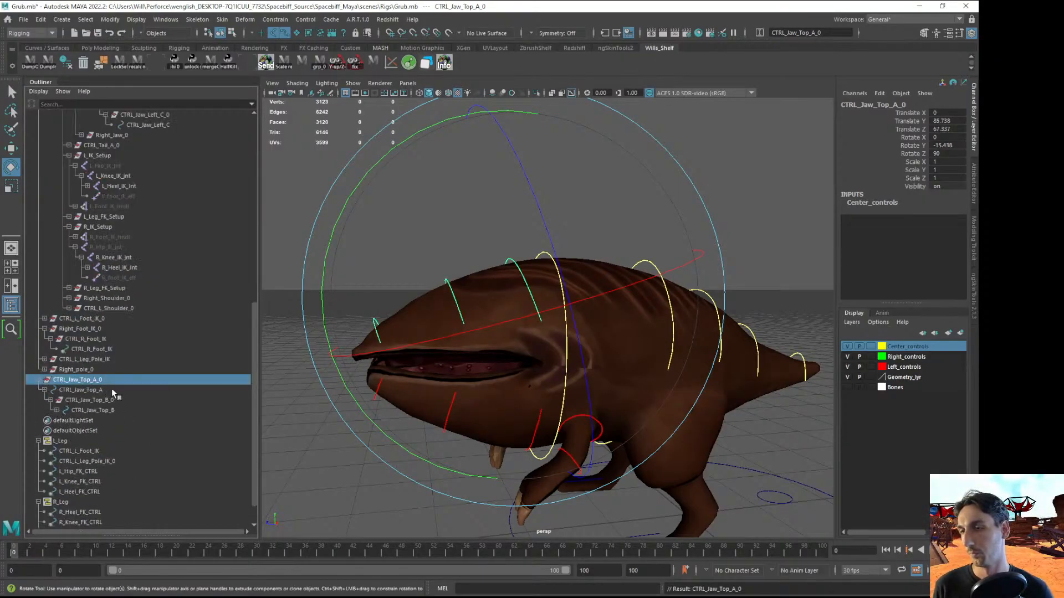
{"action": "left_click", "coordinate": [57, 410]}
{"action": "left_click", "coordinate": [62, 421]}
{"action": "left_click", "coordinate": [120, 432]}
{"action": "left_click", "coordinate": [103, 410]}
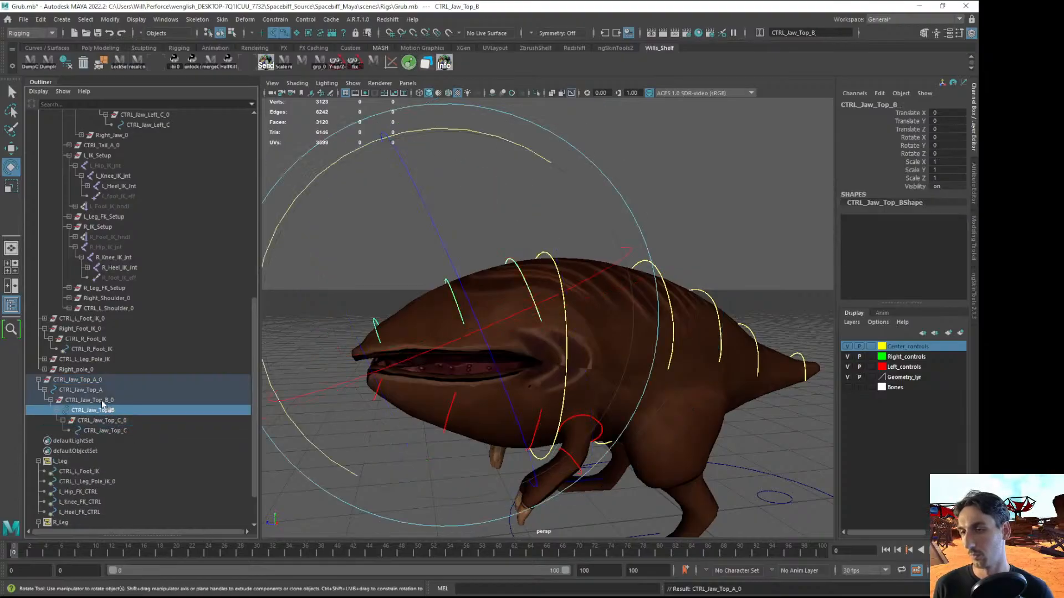
{"action": "left_click", "coordinate": [95, 390]}
{"action": "left_click", "coordinate": [90, 380]}
{"action": "left_click", "coordinate": [87, 391]}
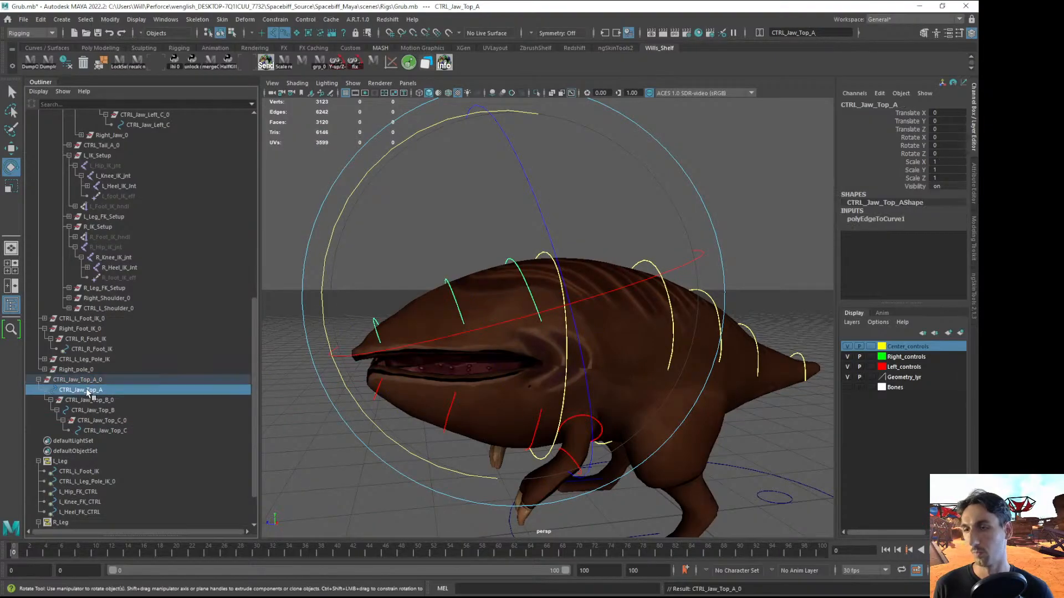
{"action": "left_click", "coordinate": [87, 401]}
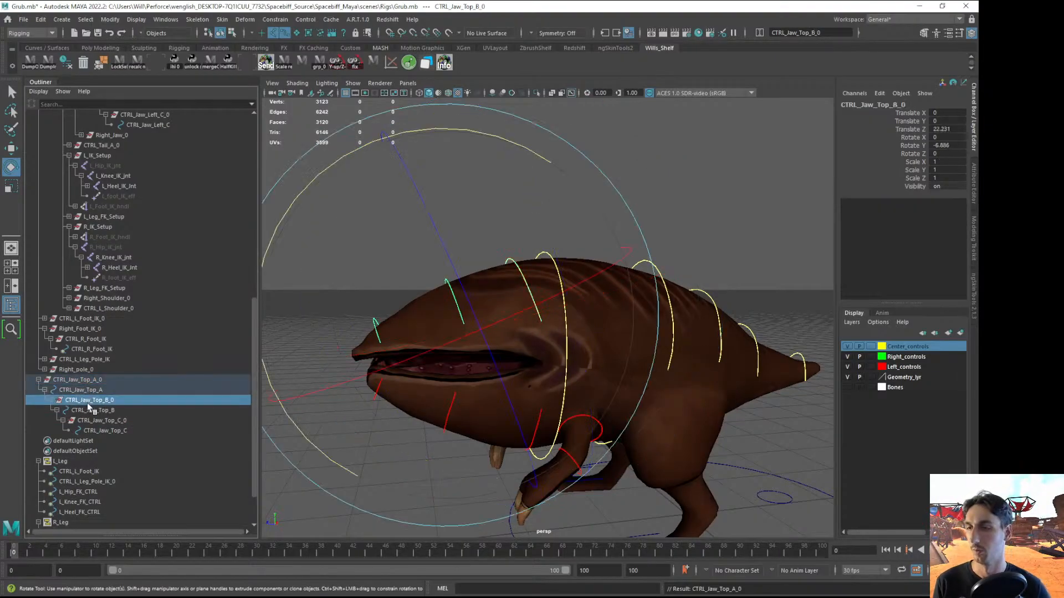
{"action": "key", "text": "shift+p"}
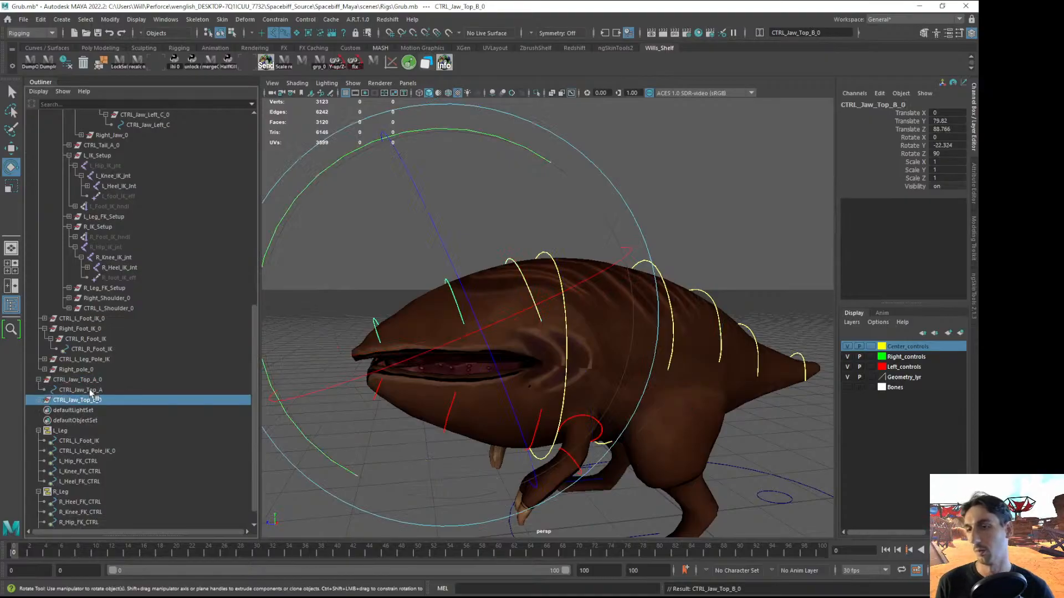
Delete the construction history of CTRL_Jaw_Top_A and clear the selection
{"action": "left_click", "coordinate": [92, 391]}
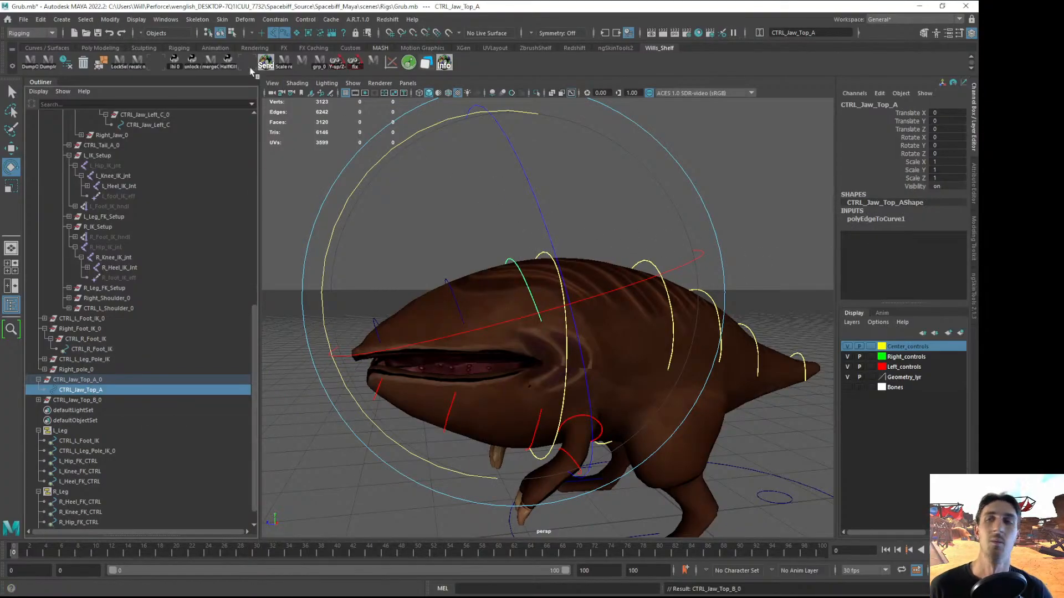
{"action": "left_click", "coordinate": [41, 19]}
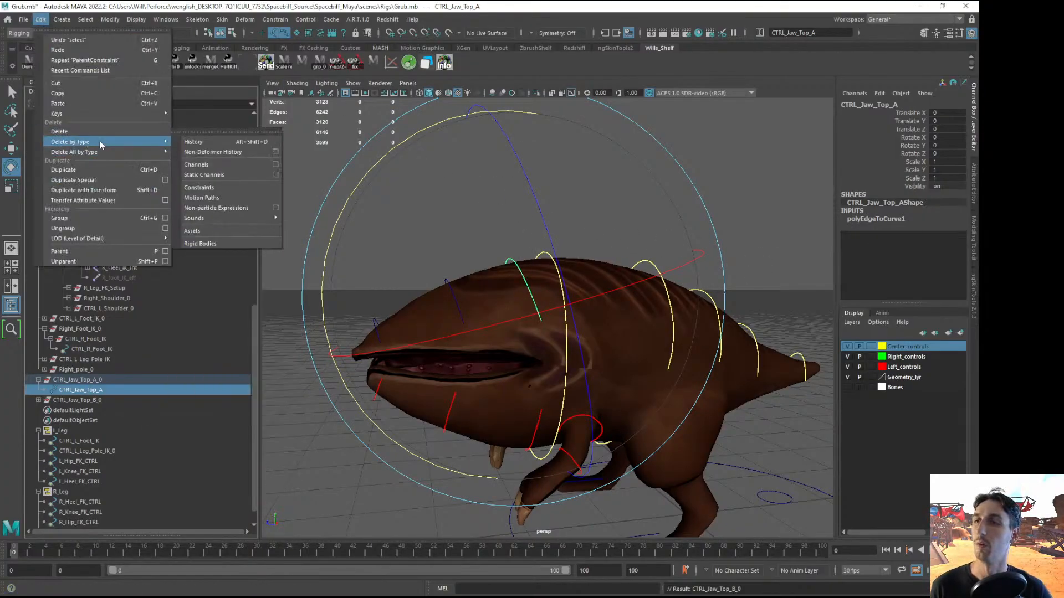
{"action": "left_click", "coordinate": [220, 143]}
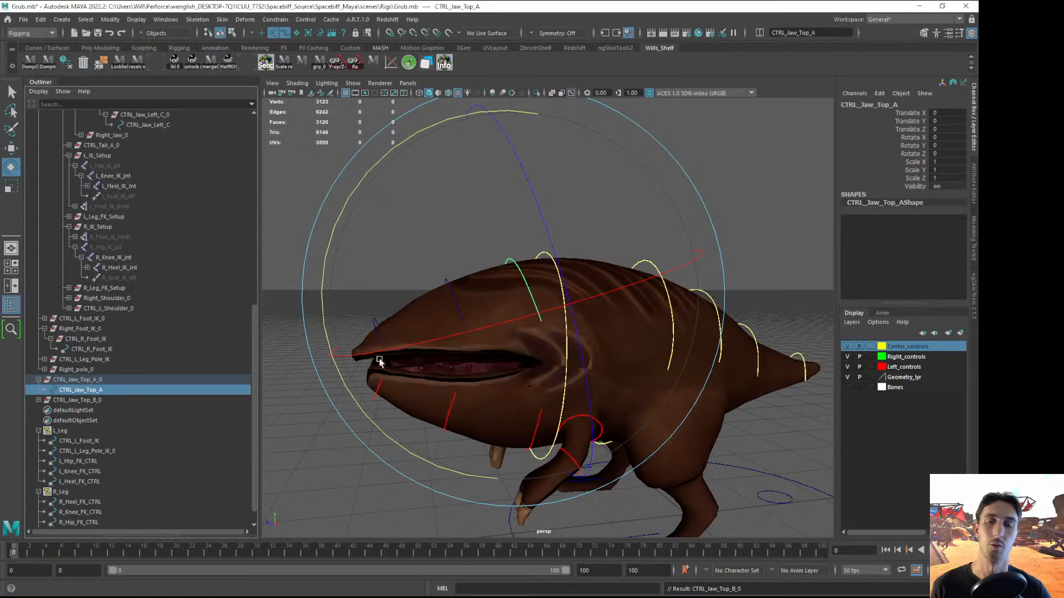
{"action": "left_click", "coordinate": [312, 506]}
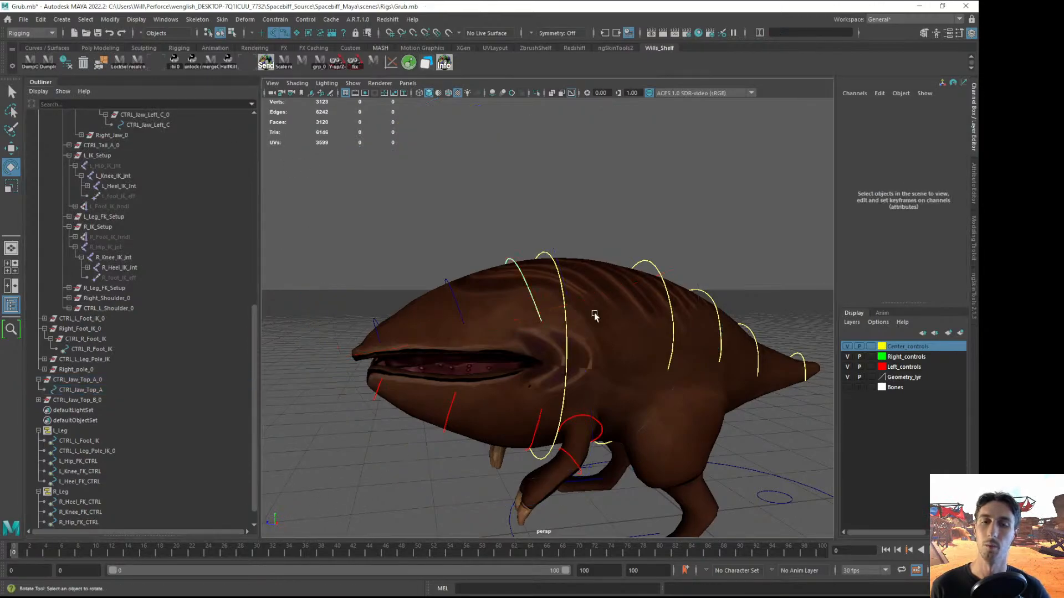
Test-rotate C_COG_CTRL and a control at the lower jaw, undo both rotations, and clear the selection
{"action": "left_click", "coordinate": [657, 267]}
{"action": "left_click_drag", "start_coordinate": [657, 267], "coordinate": [469, 358]}
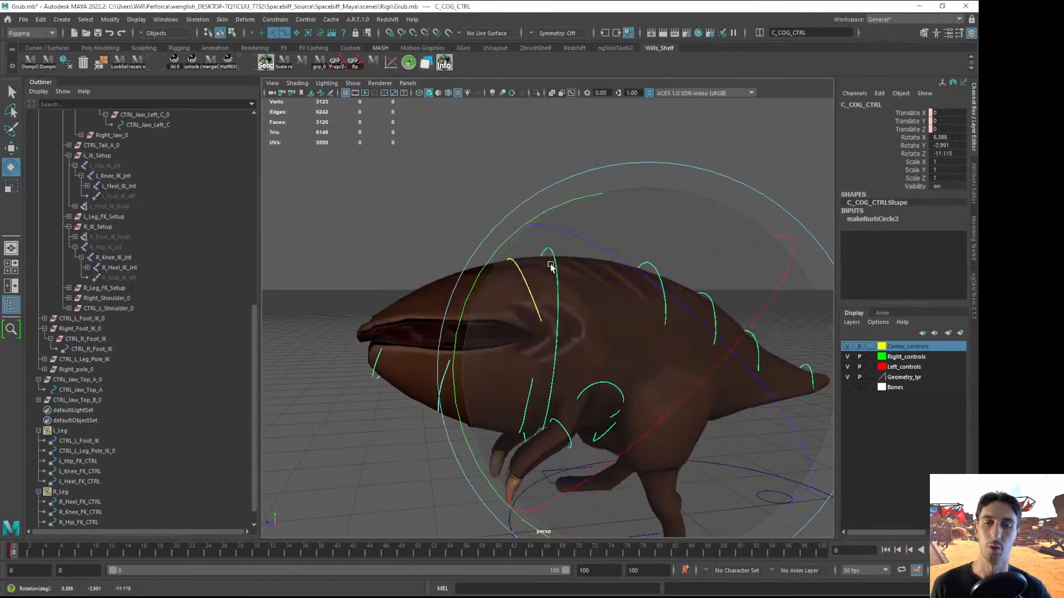
{"action": "key", "text": "ctrl+z"}
{"action": "left_click", "coordinate": [469, 357]}
{"action": "left_click", "coordinate": [597, 424]}
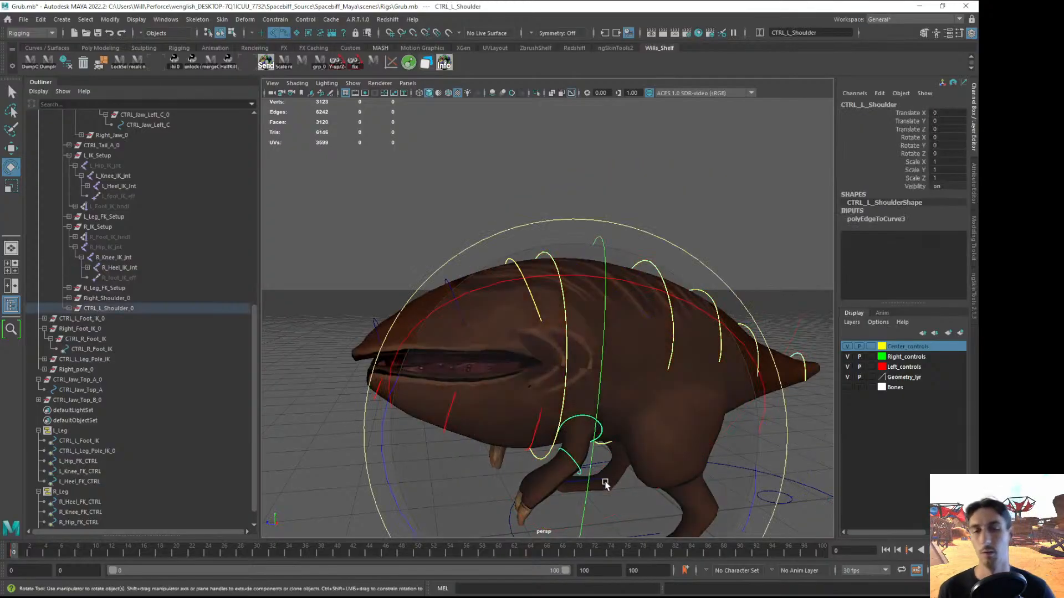
{"action": "left_click", "coordinate": [624, 176]}
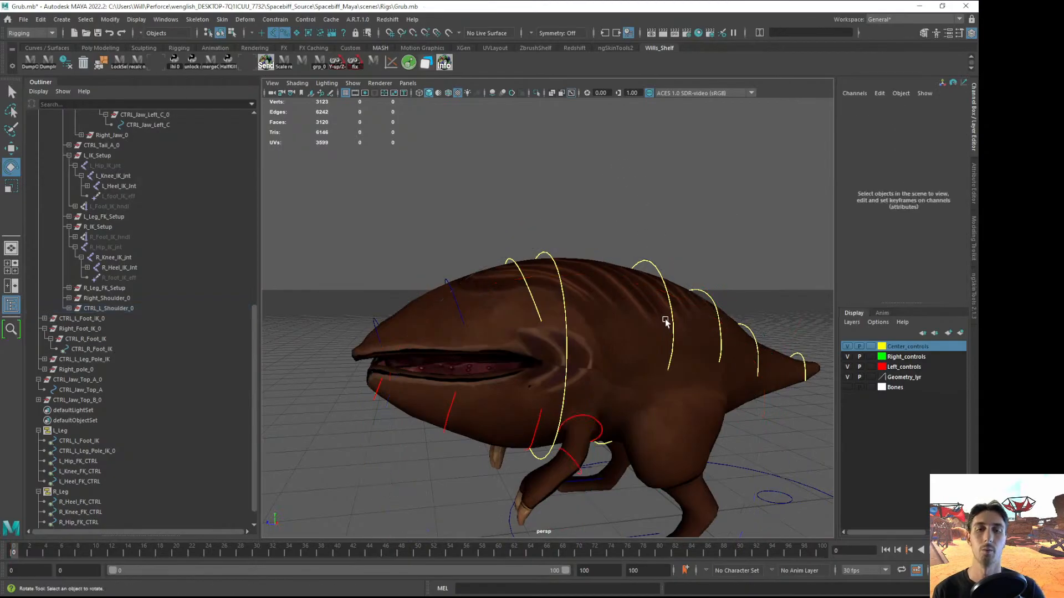
{"action": "left_click", "coordinate": [531, 446]}
{"action": "left_click_drag", "start_coordinate": [471, 466], "coordinate": [494, 341]}
{"action": "key", "text": "ctrl+z"}
{"action": "left_click", "coordinate": [493, 341]}
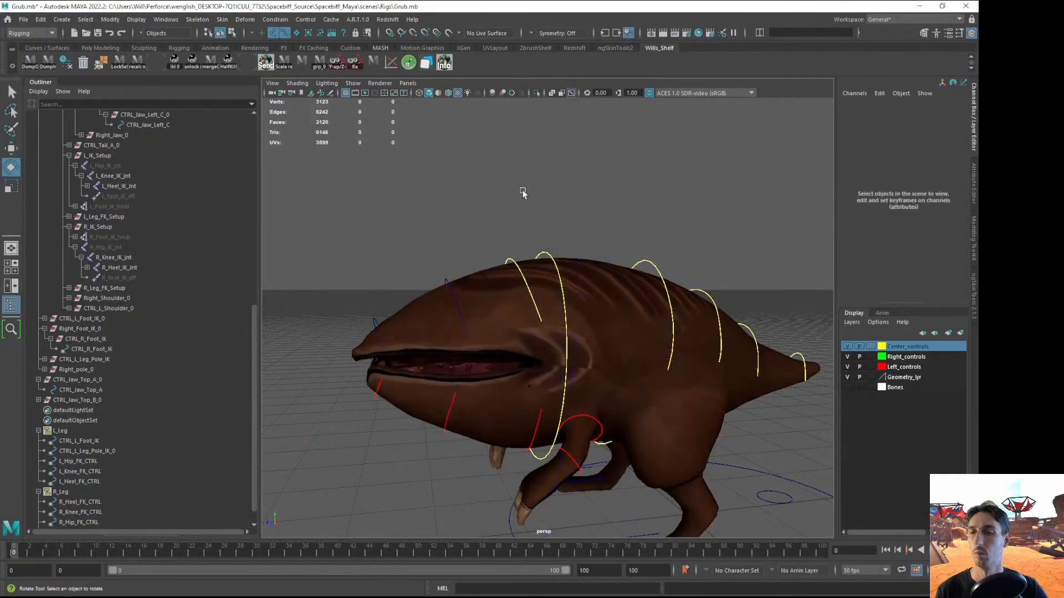
Parent CTRL_Jaw_Top_B_0 back under CTRL_Jaw_Top_A and expand the chain down to CTRL_Jaw_Top_C
{"action": "left_click", "coordinate": [73, 397]}
{"action": "middle_click_drag", "start_coordinate": [95, 403], "coordinate": [101, 390]}
{"action": "left_click", "coordinate": [48, 400]}
{"action": "left_click", "coordinate": [56, 410]}
{"action": "left_click", "coordinate": [63, 421]}
Parent CTRL_Jaw_Top_A_0 under C_Head_CTRL_0 and collapse the head control group
{"action": "left_click", "coordinate": [88, 380]}
{"action": "scroll", "coordinate": [113, 405], "scroll_direction": "up", "scroll_amount": 3}
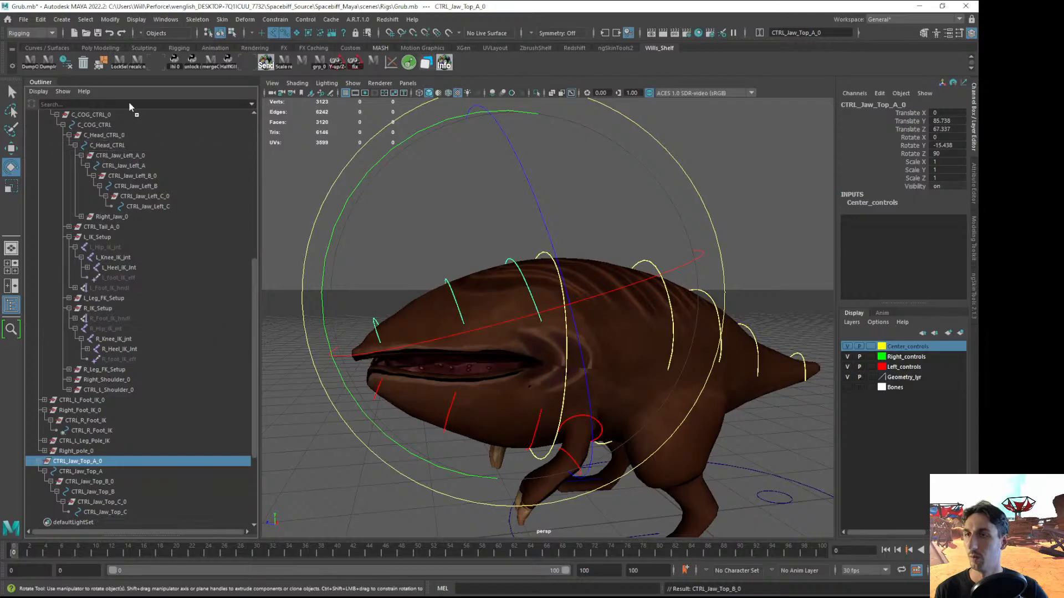
{"action": "scroll", "coordinate": [129, 102], "scroll_direction": "up", "scroll_amount": 2}
{"action": "scroll", "coordinate": [129, 102], "scroll_direction": "up", "scroll_amount": 4}
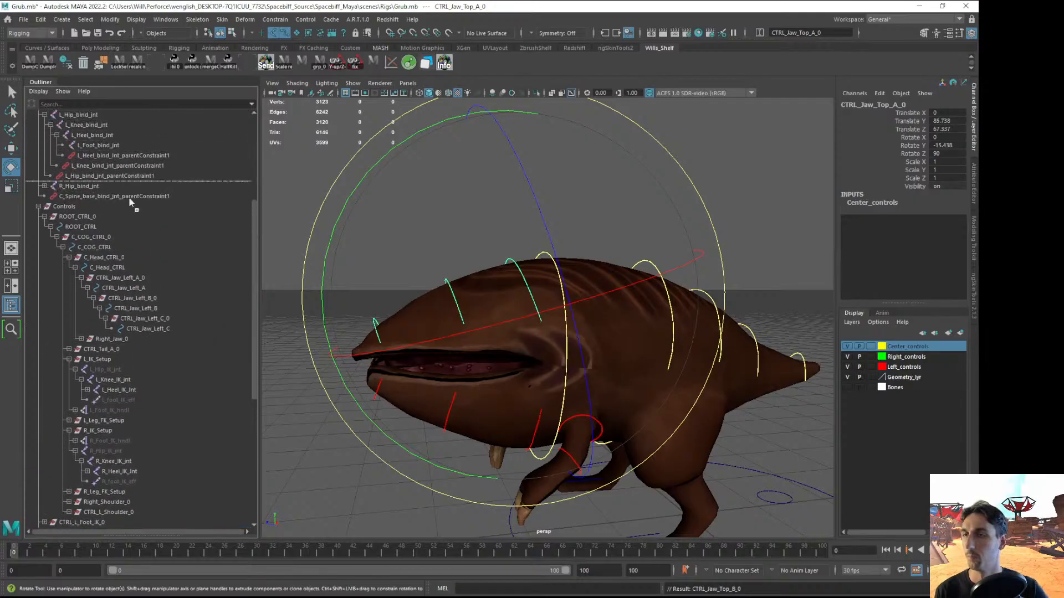
{"action": "mouse_move", "coordinate": [131, 358]}
{"action": "middle_mouse_down"}
{"action": "mouse_move", "coordinate": [102, 240]}
{"action": "mouse_move", "coordinate": [119, 257]}
{"action": "middle_mouse_up"}
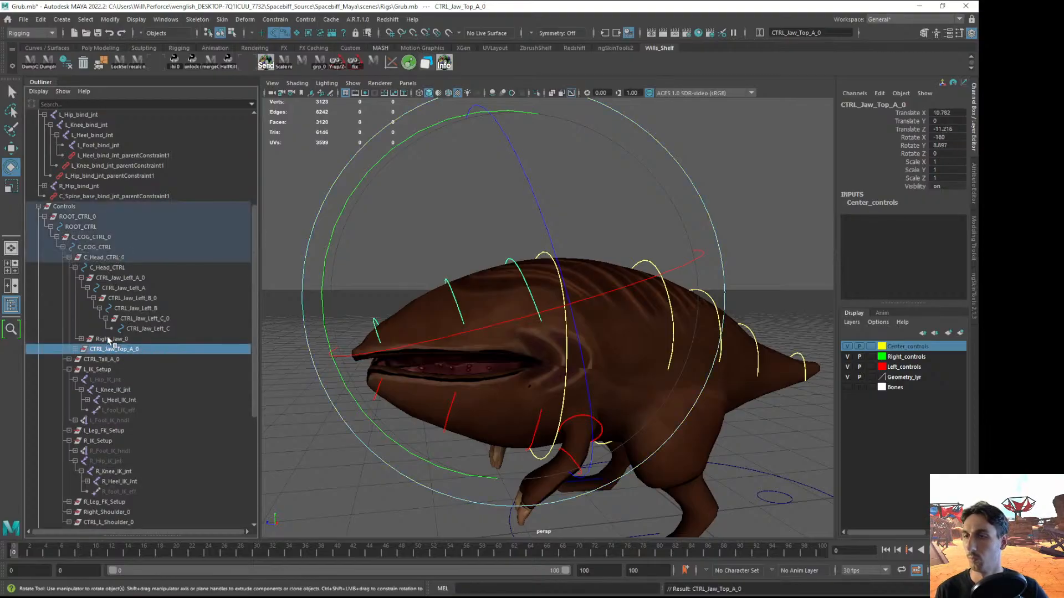
{"action": "left_click", "coordinate": [69, 258]}
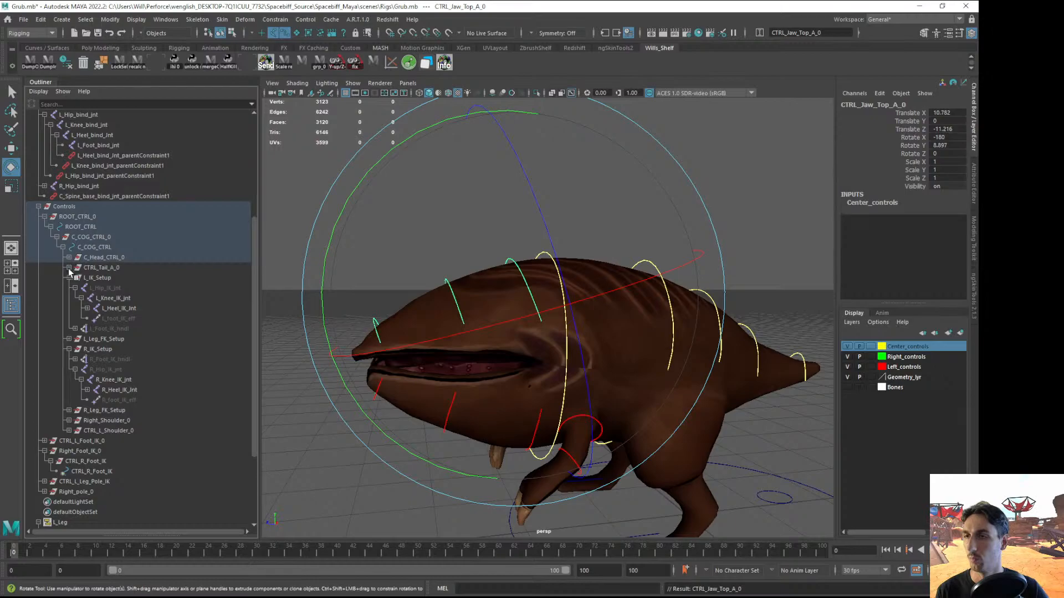
Collapse the left jaw chain and parent CTRL_Jaw_Top_A_0 under C_Head_CTRL alongside the other jaw groups
{"action": "left_click", "coordinate": [69, 258]}
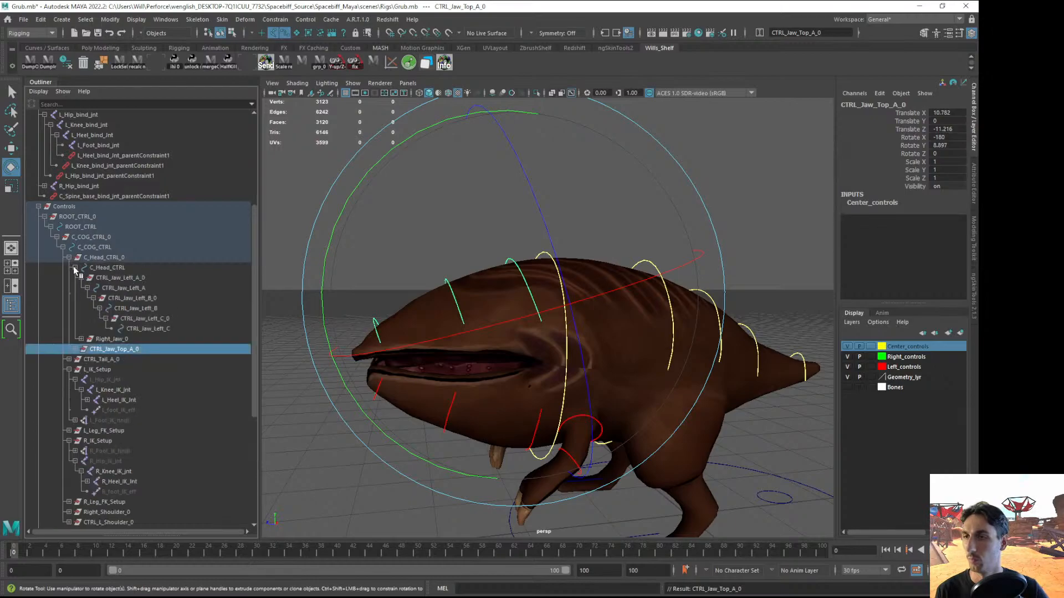
{"action": "left_click", "coordinate": [74, 267]}
{"action": "left_click", "coordinate": [75, 267]}
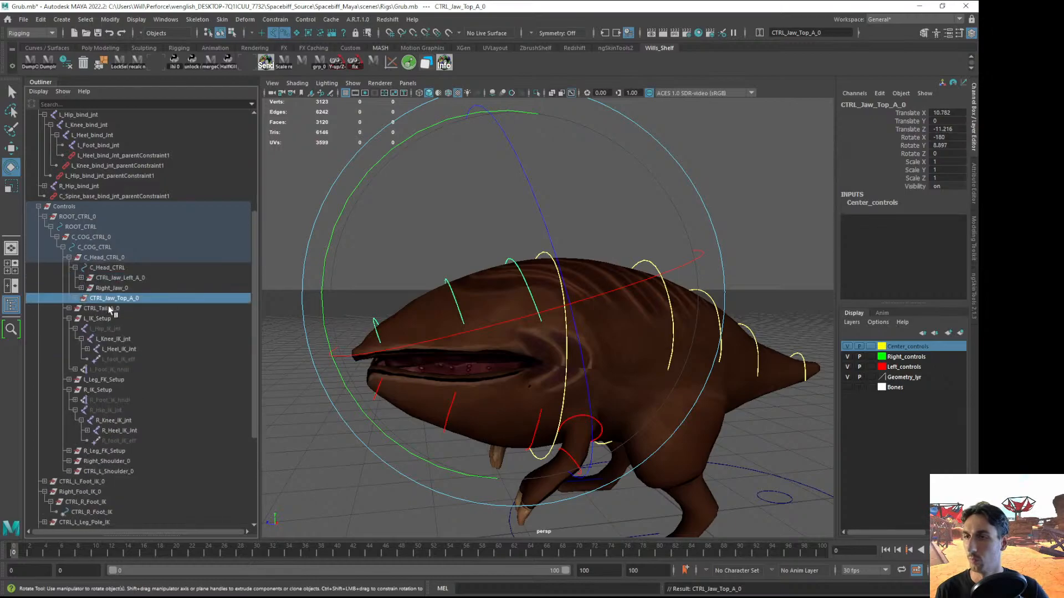
{"action": "middle_click_drag", "start_coordinate": [105, 301], "coordinate": [114, 284]}
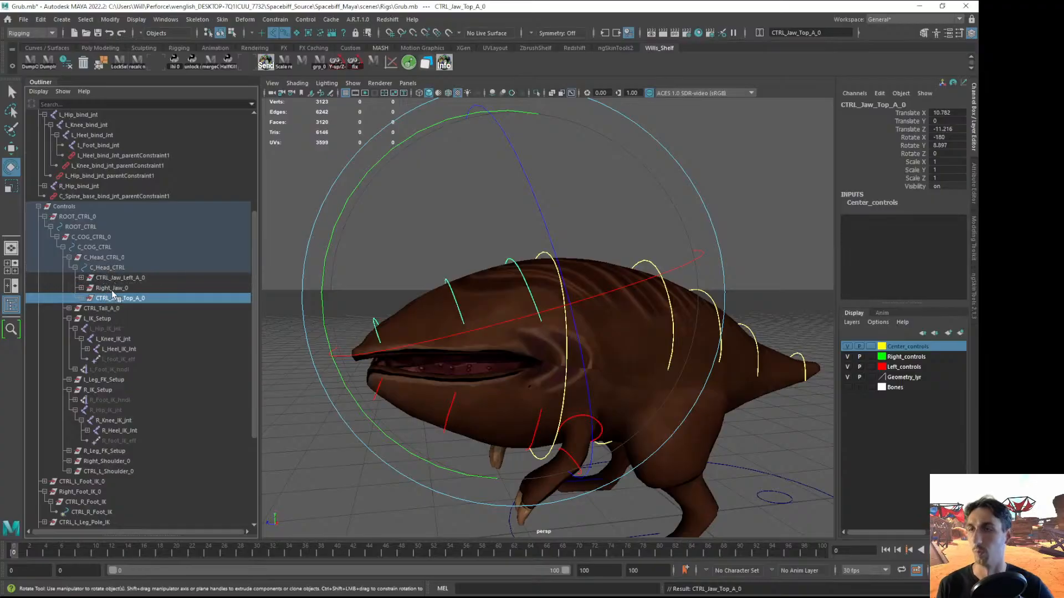
Check the head hierarchy by selecting C_Head_CTRL and its three child jaw groups in turn
{"action": "left_click", "coordinate": [113, 268]}
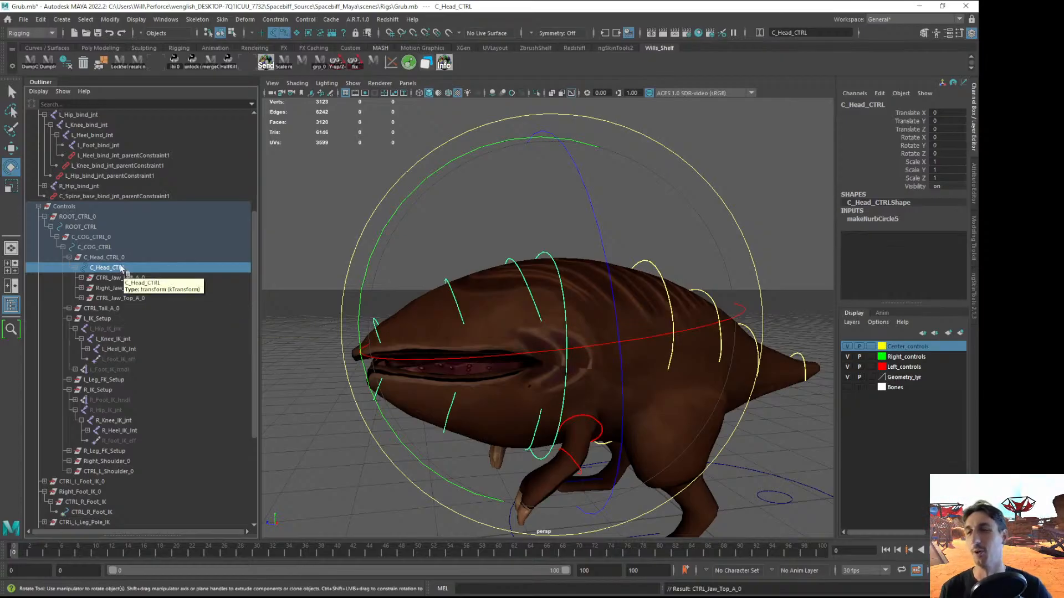
{"action": "left_click", "coordinate": [120, 298]}
{"action": "left_click", "coordinate": [119, 288]}
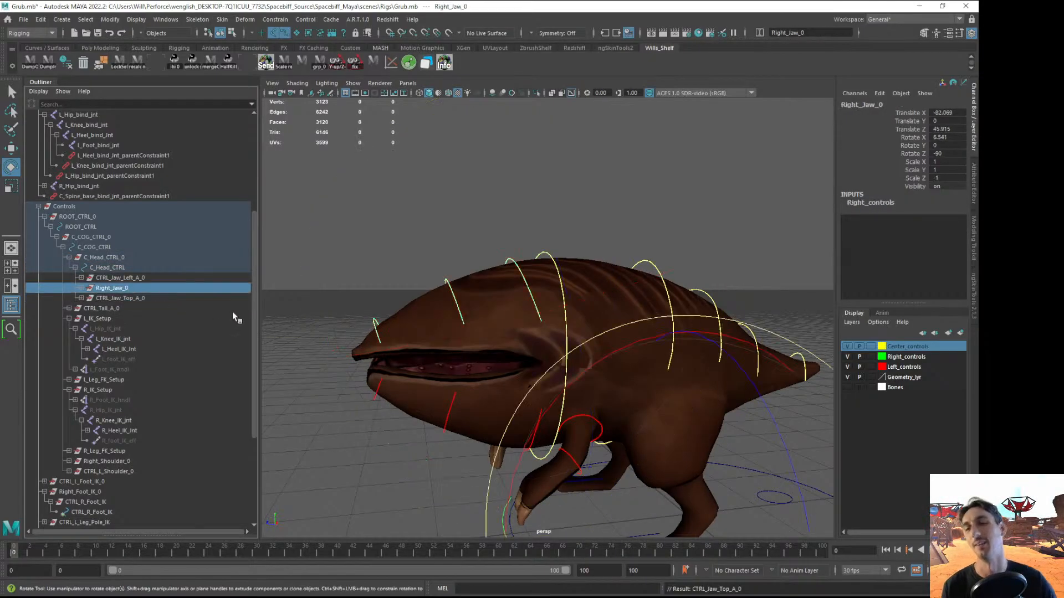
{"action": "left_click", "coordinate": [145, 299]}
{"action": "left_click", "coordinate": [141, 288]}
{"action": "left_click", "coordinate": [135, 277]}
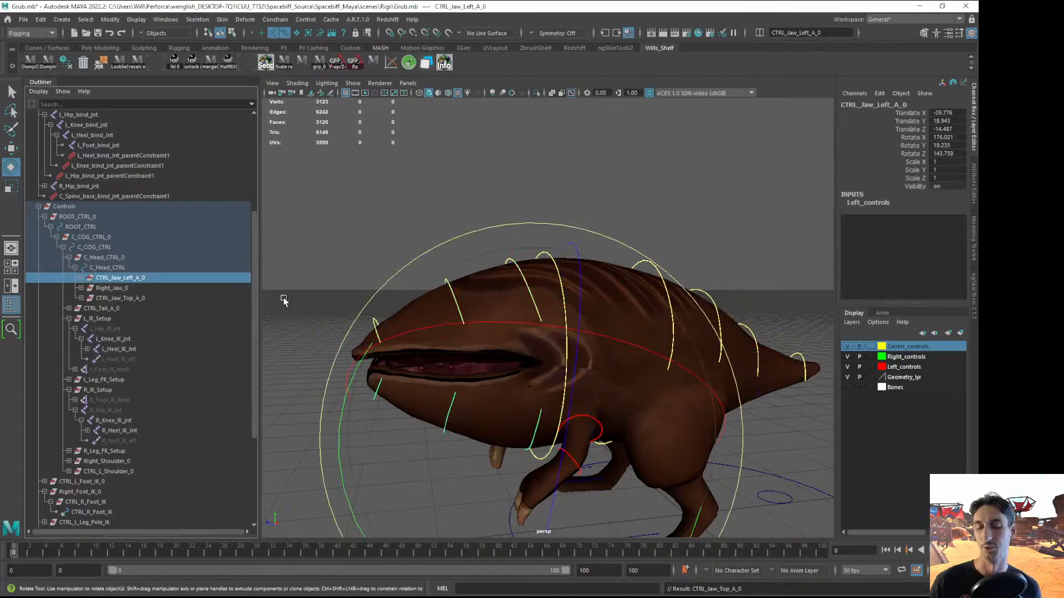
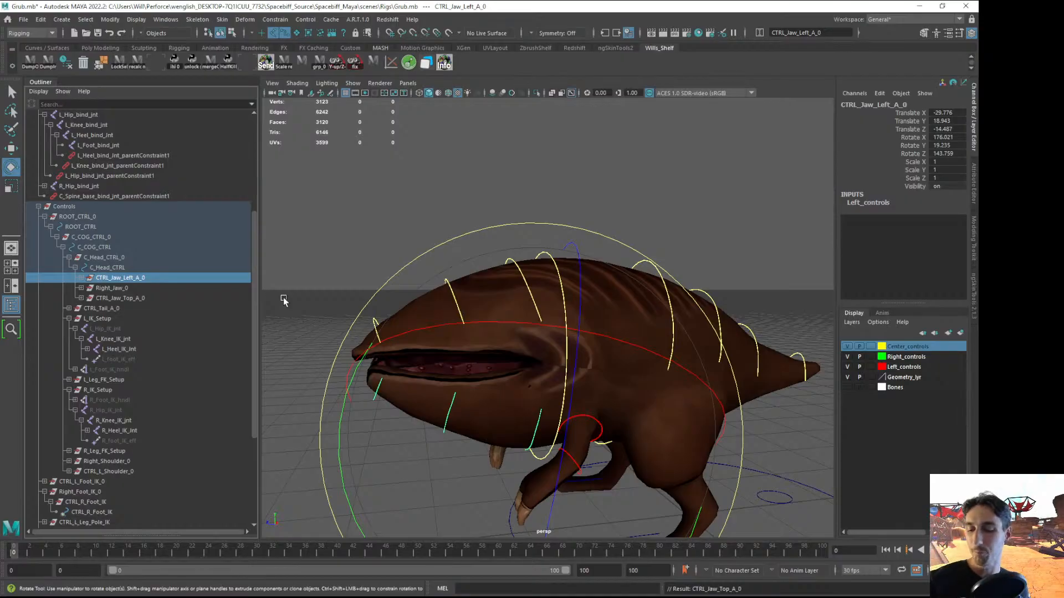
Clear the selection and save the scene
{"action": "left_click", "coordinate": [353, 208]}
{"action": "left_click", "coordinate": [122, 281]}
{"action": "left_click_drag", "start_coordinate": [415, 257], "coordinate": [327, 277], "text": "alt"}
{"action": "left_click", "coordinate": [429, 230]}
{"action": "key", "text": "ctrl+s"}
Test-rotate C_Head_CTRL, undo the rotation, and clear the selection
{"action": "left_click", "coordinate": [115, 277]}
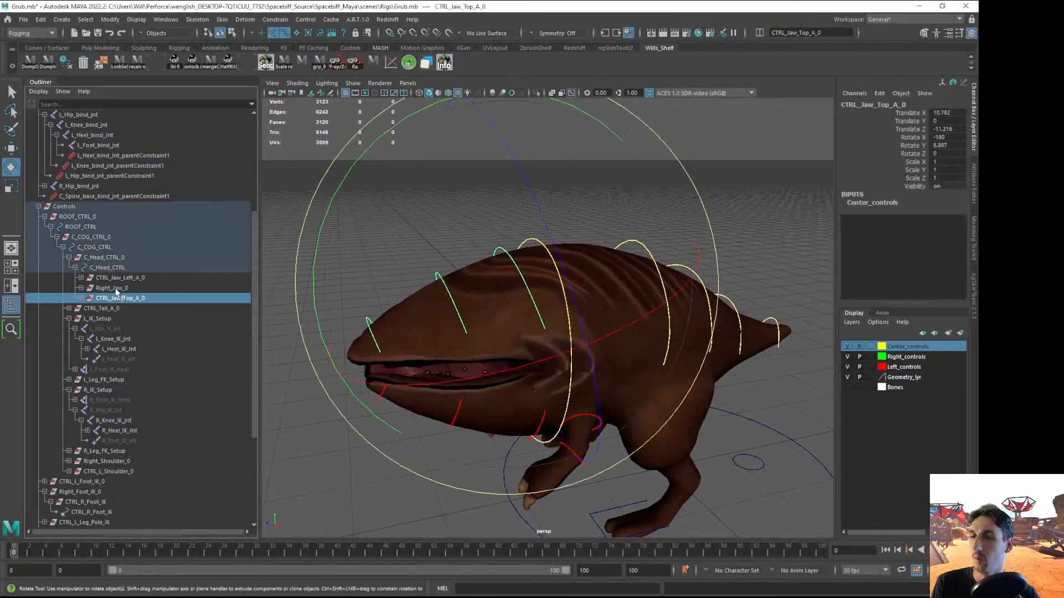
{"action": "left_click", "coordinate": [115, 269]}
{"action": "mouse_move", "coordinate": [446, 299]}
{"action": "left_mouse_down"}
{"action": "mouse_move", "coordinate": [567, 296]}
{"action": "mouse_move", "coordinate": [333, 295]}
{"action": "mouse_move", "coordinate": [334, 252]}
{"action": "mouse_move", "coordinate": [383, 231]}
{"action": "mouse_move", "coordinate": [457, 306]}
{"action": "left_mouse_up"}
{"action": "key", "text": "ctrl+z"}
{"action": "key", "text": "ctrl+z"}
{"action": "left_click", "coordinate": [344, 241]}
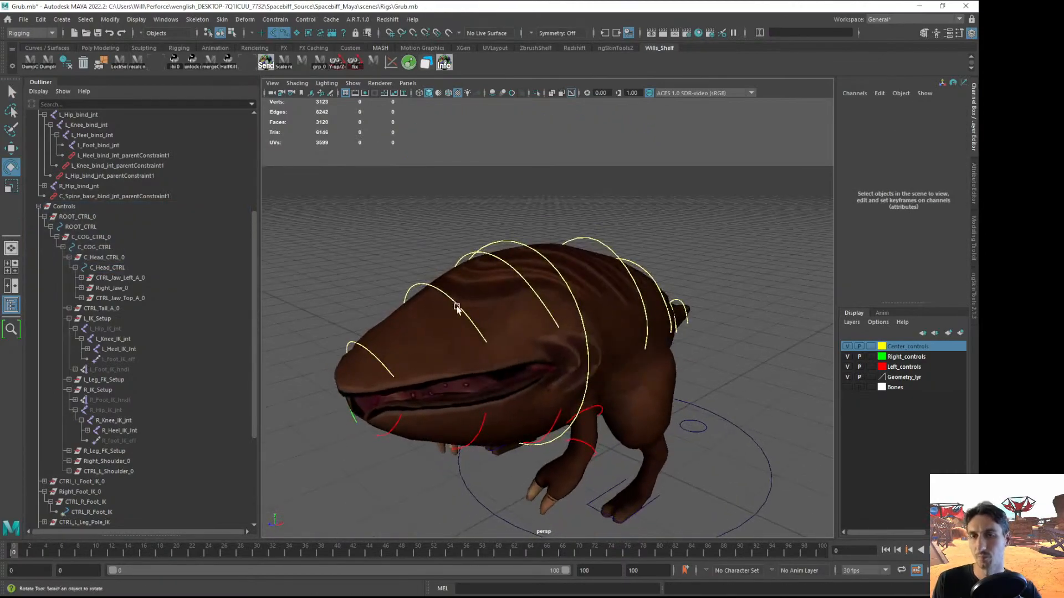
Review Right_Jaw_0, CTRL_Jaw_Top_A_0 and C_Head_CTRL by selecting each and viewing the head from the side
{"action": "left_click", "coordinate": [113, 287]}
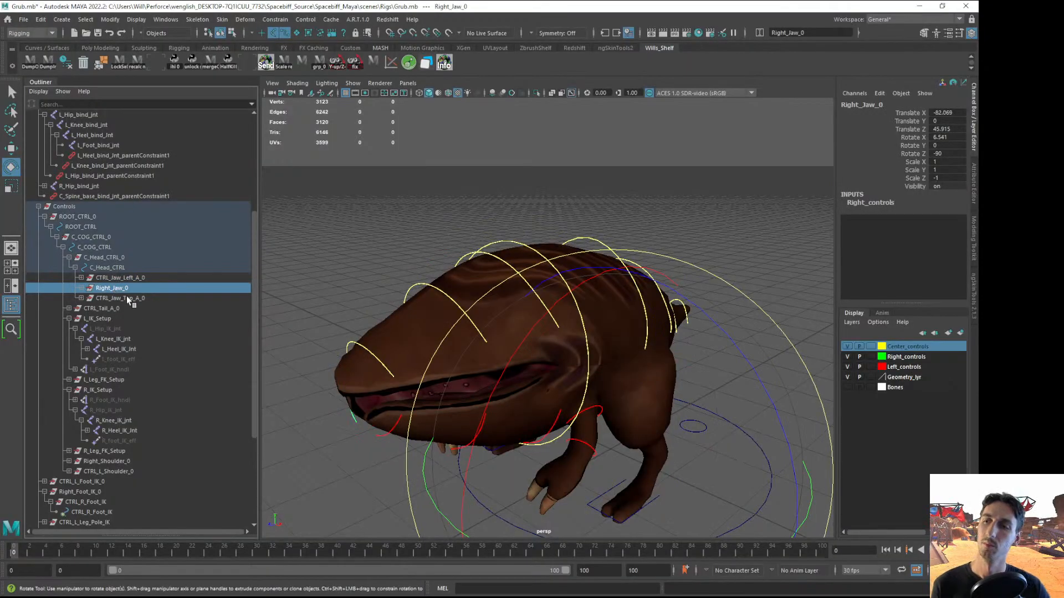
{"action": "left_click", "coordinate": [126, 297]}
{"action": "left_click_drag", "start_coordinate": [345, 281], "coordinate": [349, 279], "text": "alt"}
{"action": "left_click", "coordinate": [113, 287]}
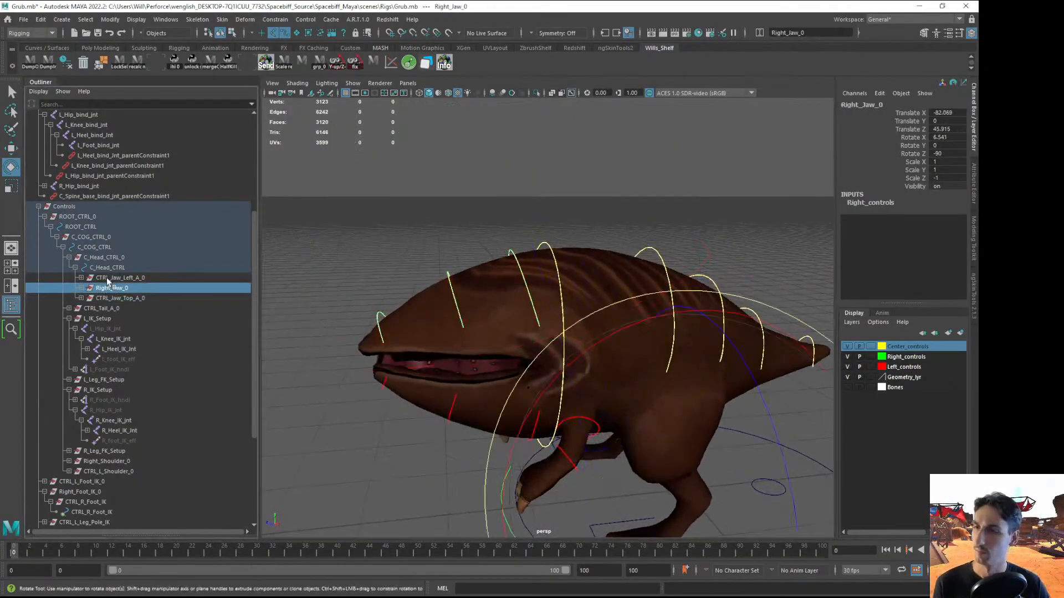
{"action": "left_click", "coordinate": [108, 268]}
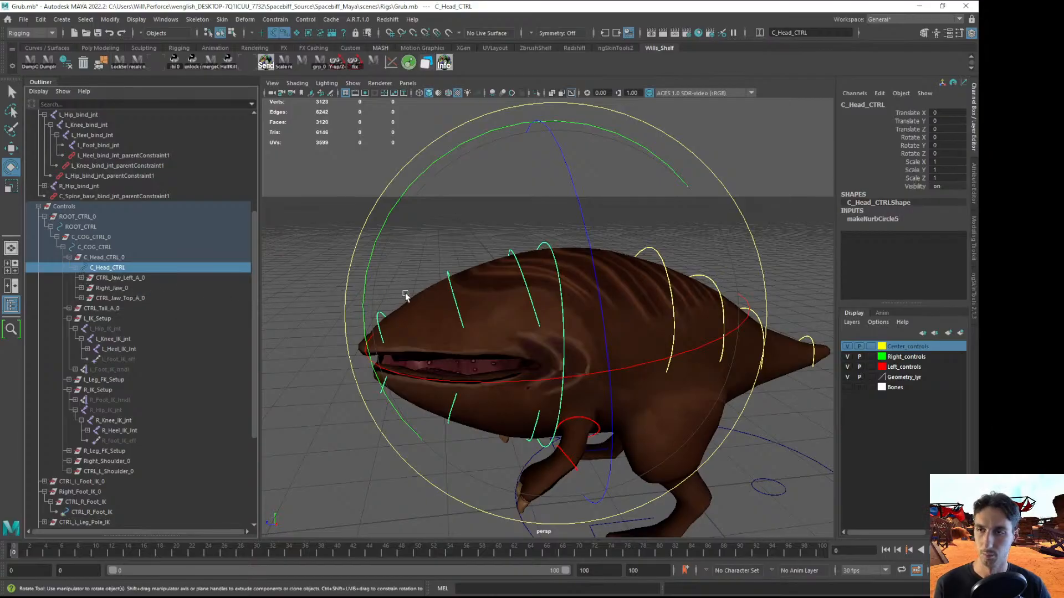
{"action": "left_click_drag", "start_coordinate": [404, 293], "coordinate": [411, 290], "text": "alt"}
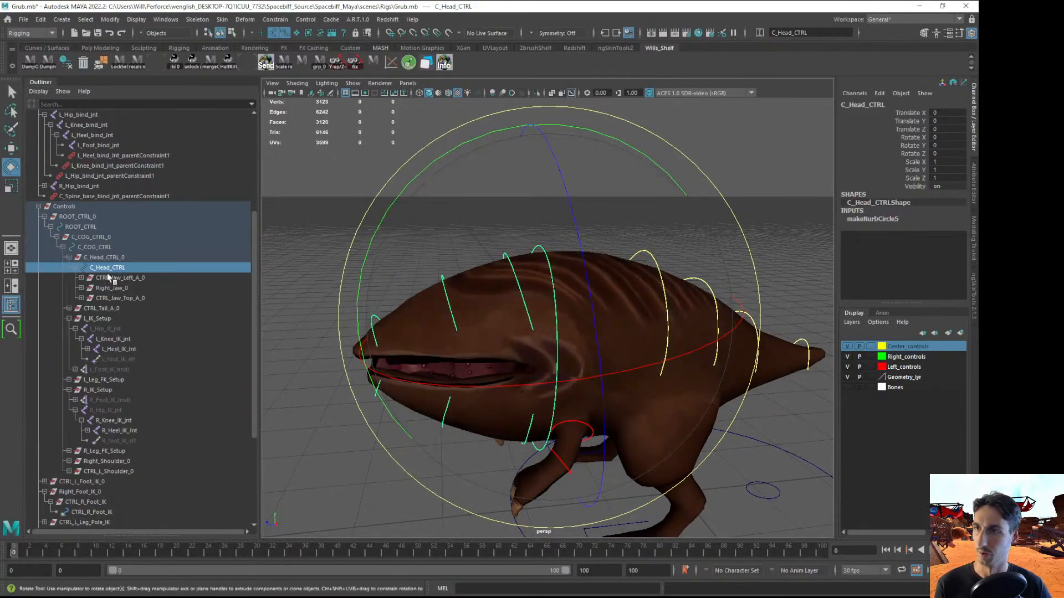
Expand the top jaw control chain from CTRL_Jaw_Top_A_0 down to CTRL_Jaw_Top_C
{"action": "scroll", "coordinate": [105, 274], "scroll_direction": "up", "scroll_amount": 5}
{"action": "scroll", "coordinate": [85, 324], "scroll_direction": "down", "scroll_amount": 5}
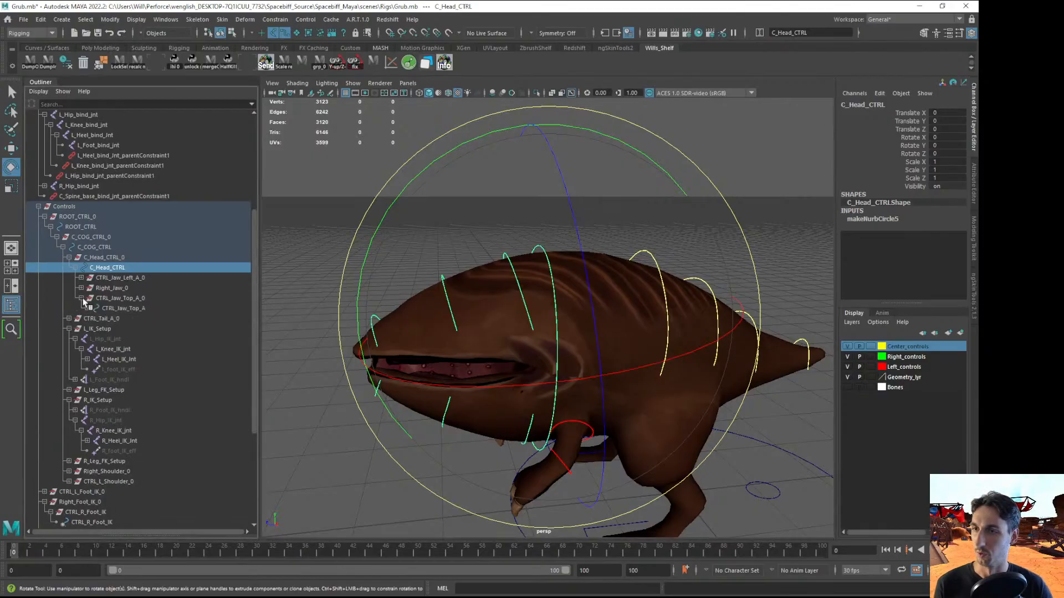
{"action": "left_click", "coordinate": [81, 298]}
{"action": "left_click", "coordinate": [93, 319]}
{"action": "left_click", "coordinate": [98, 328]}
{"action": "left_click", "coordinate": [104, 339]}
Try parent-constraining C_Jaw_A_bind_jnt to CTRL_Jaw_Top_A, and undo the constraint
{"action": "left_click", "coordinate": [134, 309]}
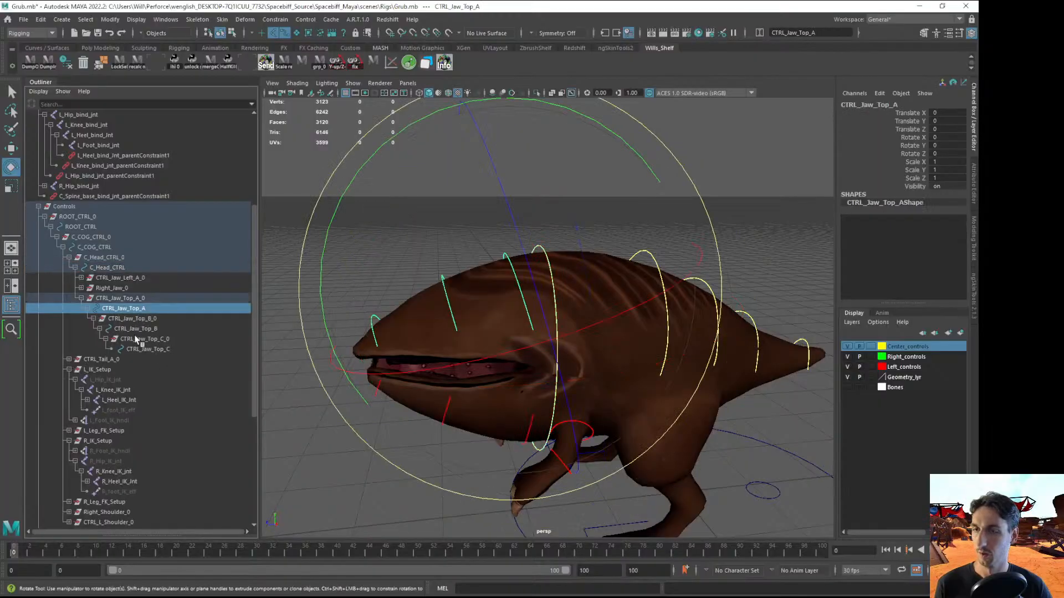
{"action": "scroll", "coordinate": [105, 299], "scroll_direction": "up", "scroll_amount": 5}
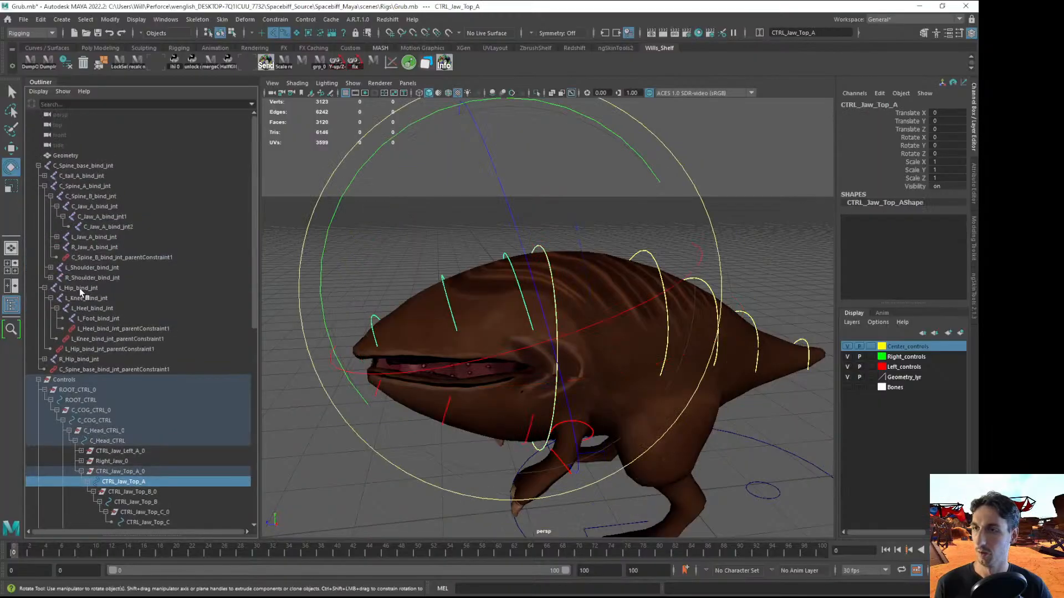
{"action": "left_click", "coordinate": [111, 207], "text": "ctrl"}
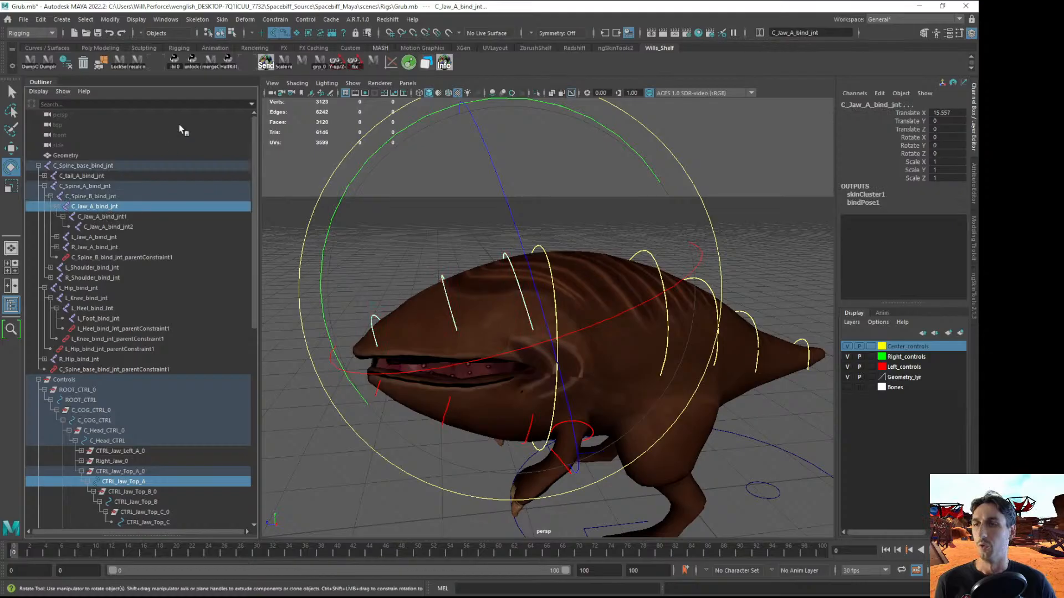
{"action": "left_click", "coordinate": [276, 19]}
{"action": "left_click", "coordinate": [307, 43]}
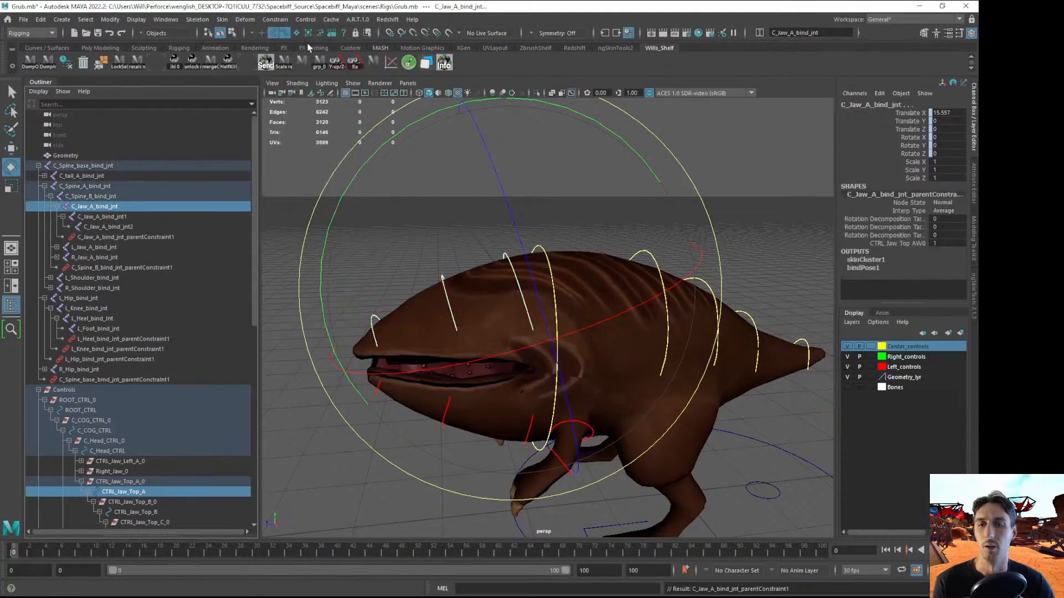
{"action": "left_click", "coordinate": [143, 512]}
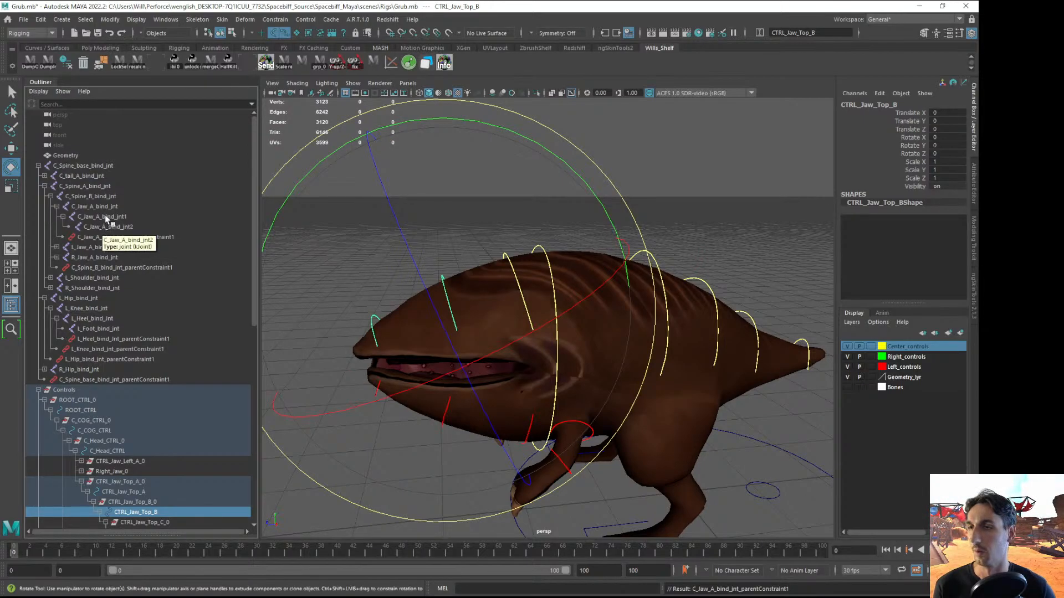
{"action": "key", "text": "ctrl+z"}
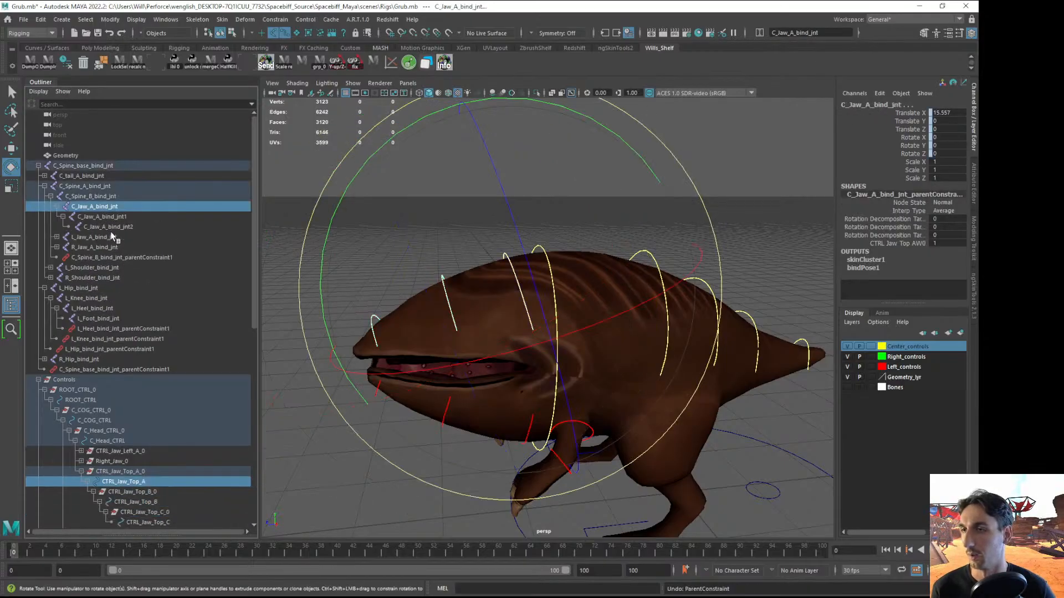
Compare the center jaw bind joints with the expanded L_Jaw_A_bind_jnt chain to check their naming and order
{"action": "left_click", "coordinate": [100, 227]}
{"action": "left_click", "coordinate": [99, 217]}
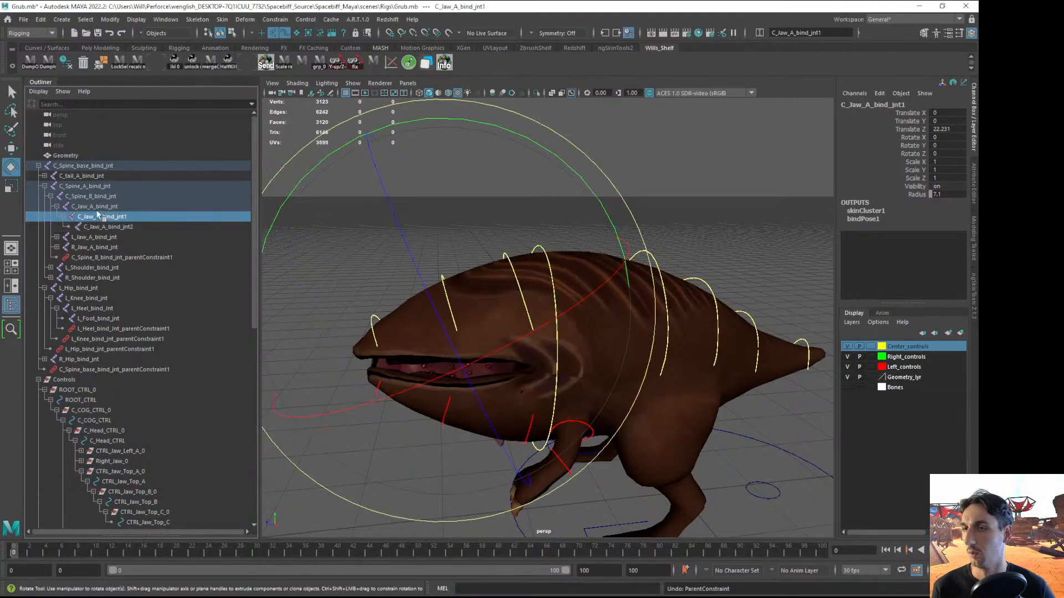
{"action": "left_click", "coordinate": [99, 207]}
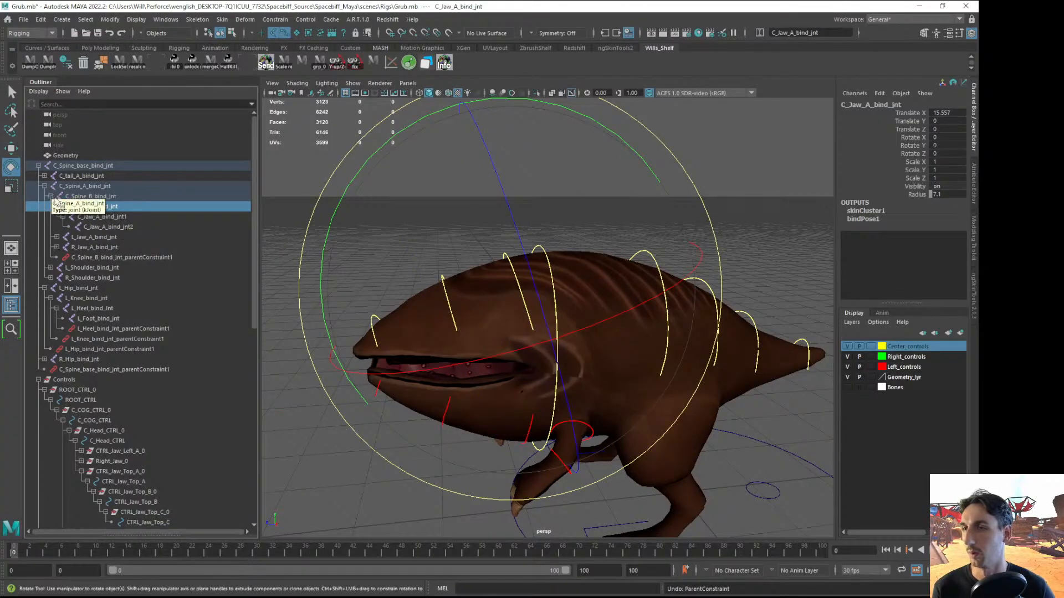
{"action": "left_click", "coordinate": [56, 238]}
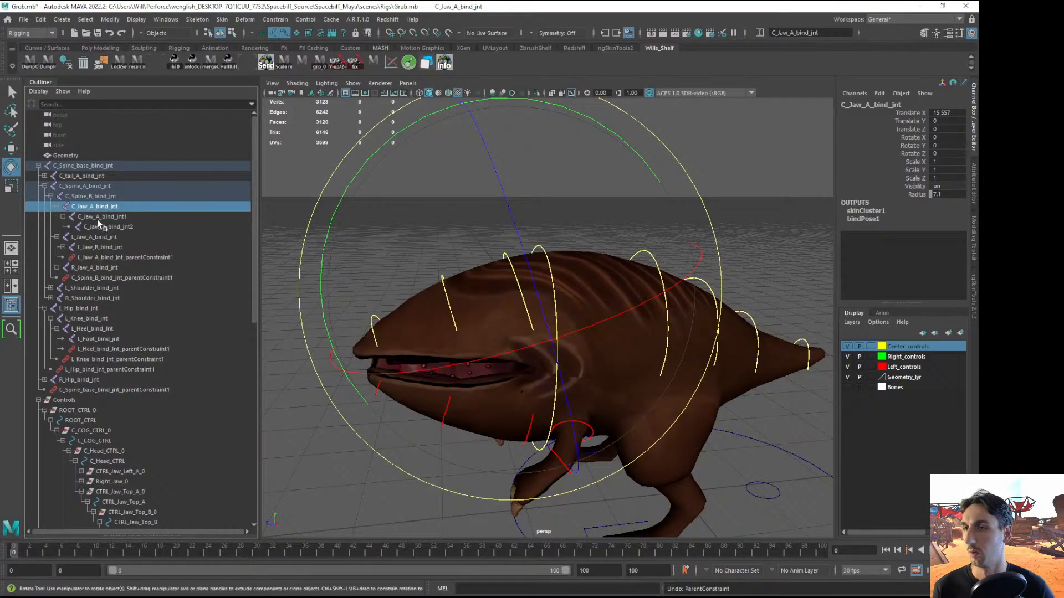
{"action": "left_click", "coordinate": [100, 197]}
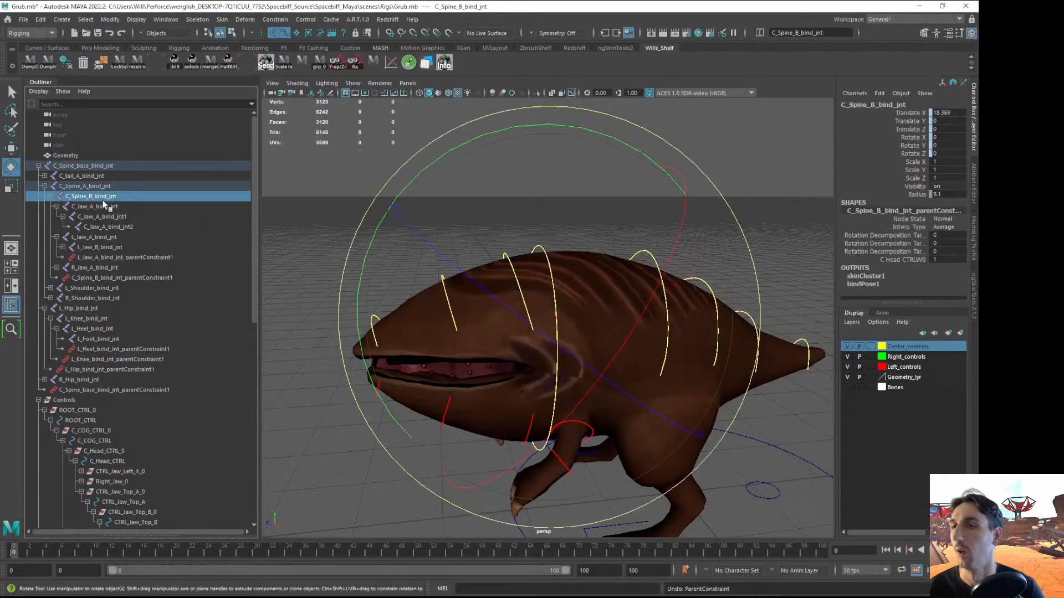
{"action": "left_click", "coordinate": [83, 206]}
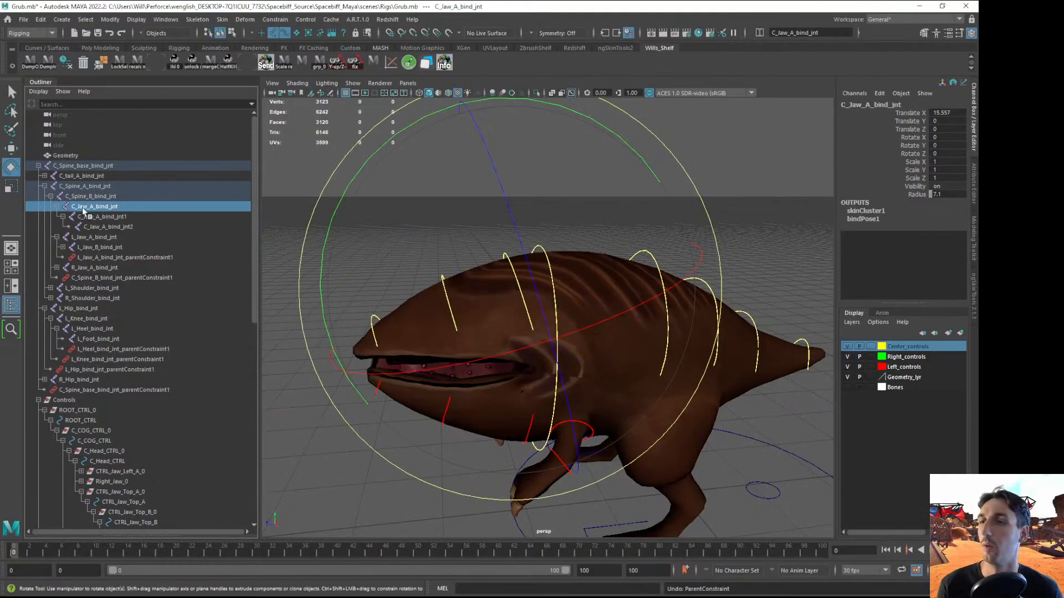
{"action": "left_click", "coordinate": [100, 217]}
{"action": "double_click", "coordinate": [103, 218]}
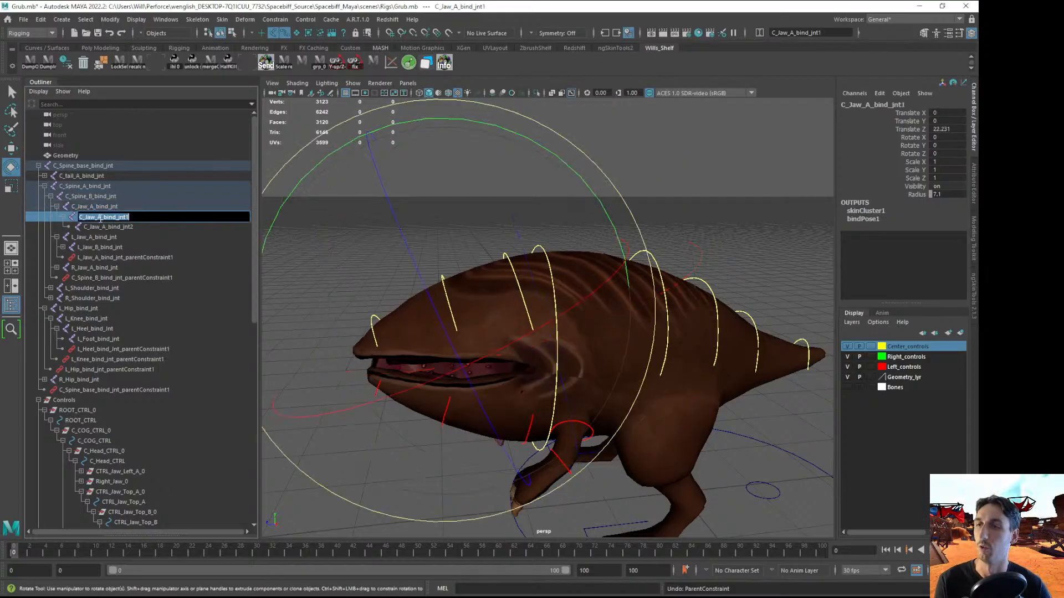
{"action": "key", "text": "Escape"}
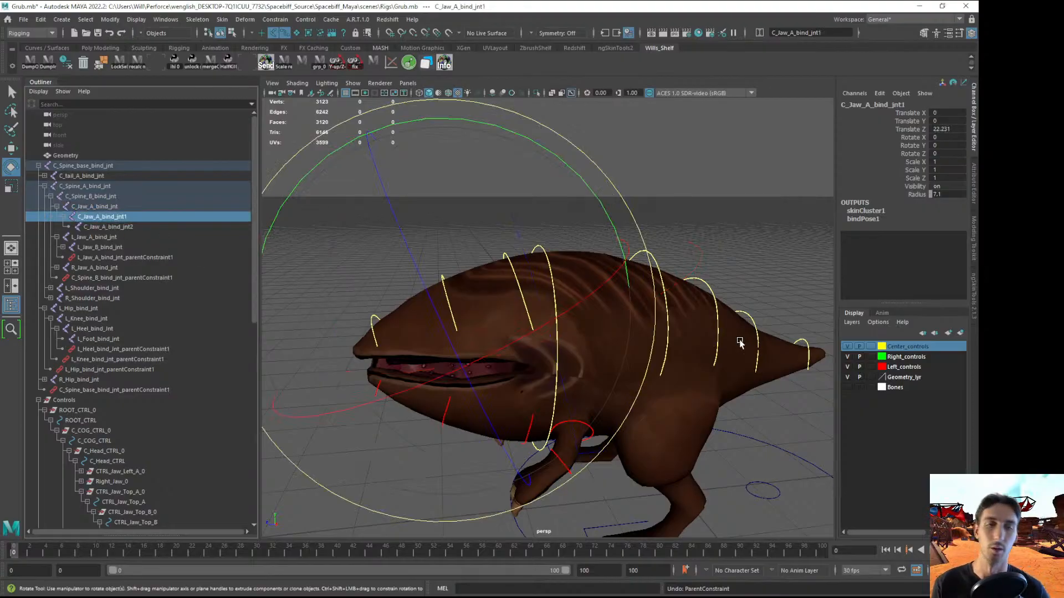
Make the Bones layer visible and rename C_Jaw_A_bind_jnt1 as C_Jaw_B_bind_jnt
{"action": "left_click", "coordinate": [846, 387]}
{"action": "left_click_drag", "start_coordinate": [573, 363], "coordinate": [582, 361], "text": "alt"}
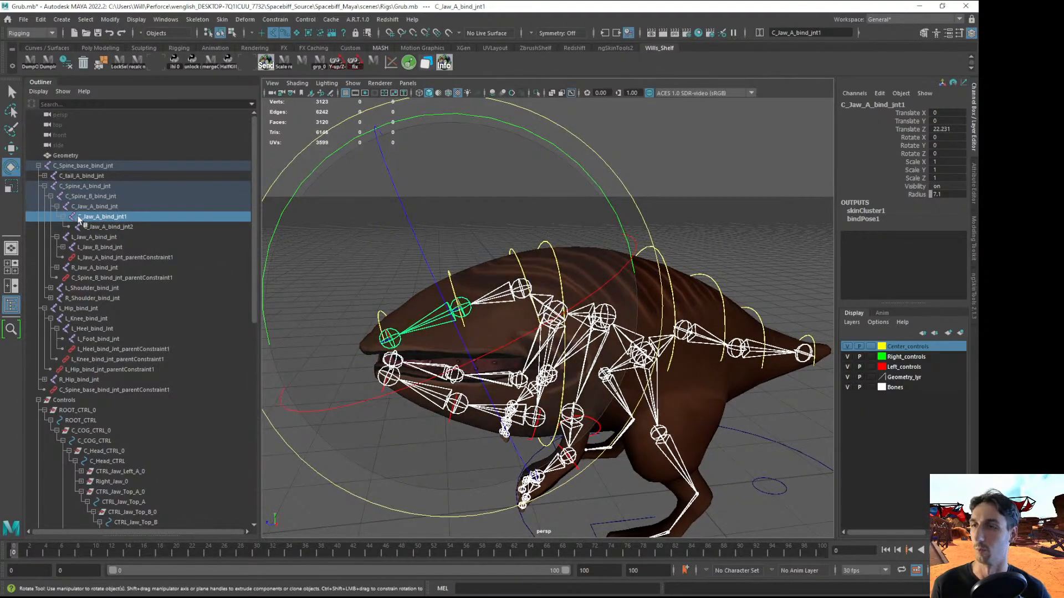
{"action": "double_click", "coordinate": [101, 218]}
{"action": "left_click", "coordinate": [101, 218]}
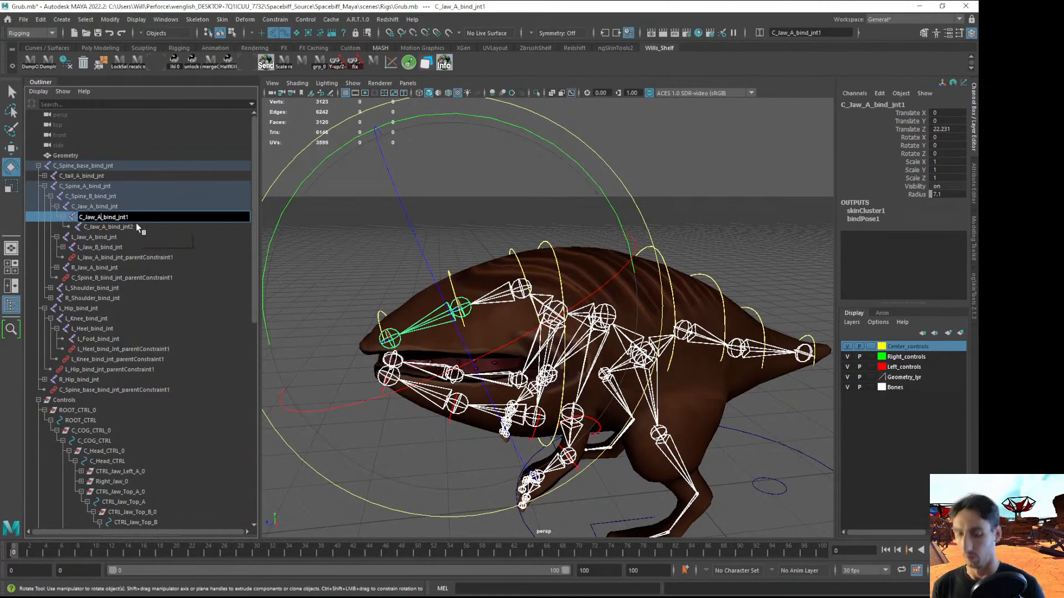
{"action": "key", "text": "BackSpace"}
{"action": "type", "text": "B"}
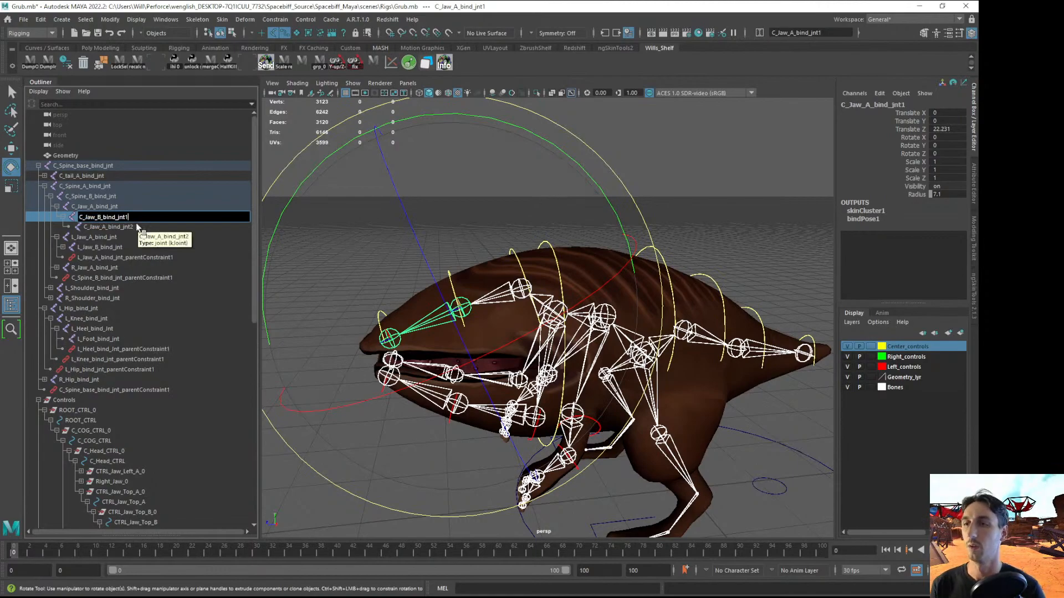
{"action": "key", "text": "BackSpace"}
{"action": "key", "text": "Return"}
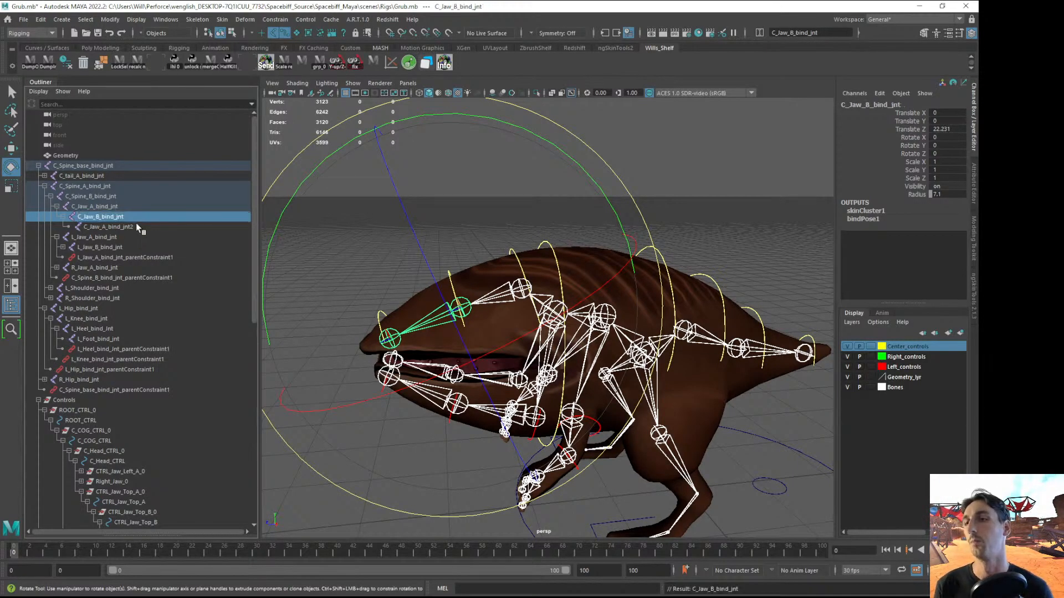
Rename C_Jaw_A_bind_jnt2 at the end of the center jaw chain as C_Jaw_C_bind_jnt
{"action": "left_click", "coordinate": [106, 227]}
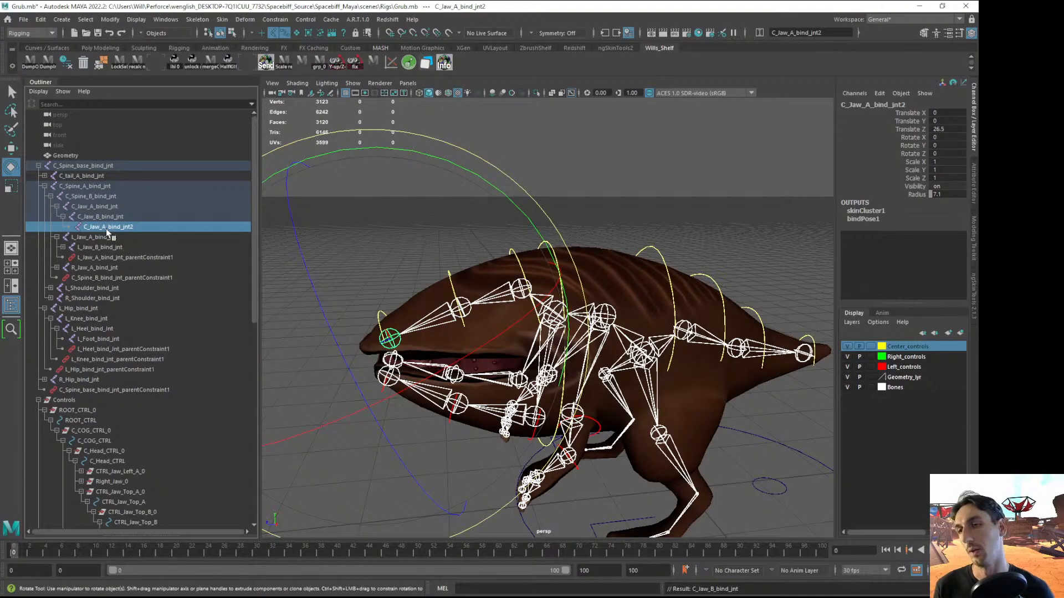
{"action": "double_click", "coordinate": [106, 227]}
{"action": "key", "text": "BackSpace"}
{"action": "type", "text": "C"}
{"action": "key", "text": "End"}
{"action": "key", "text": "BackSpace"}
{"action": "key", "text": "Return"}
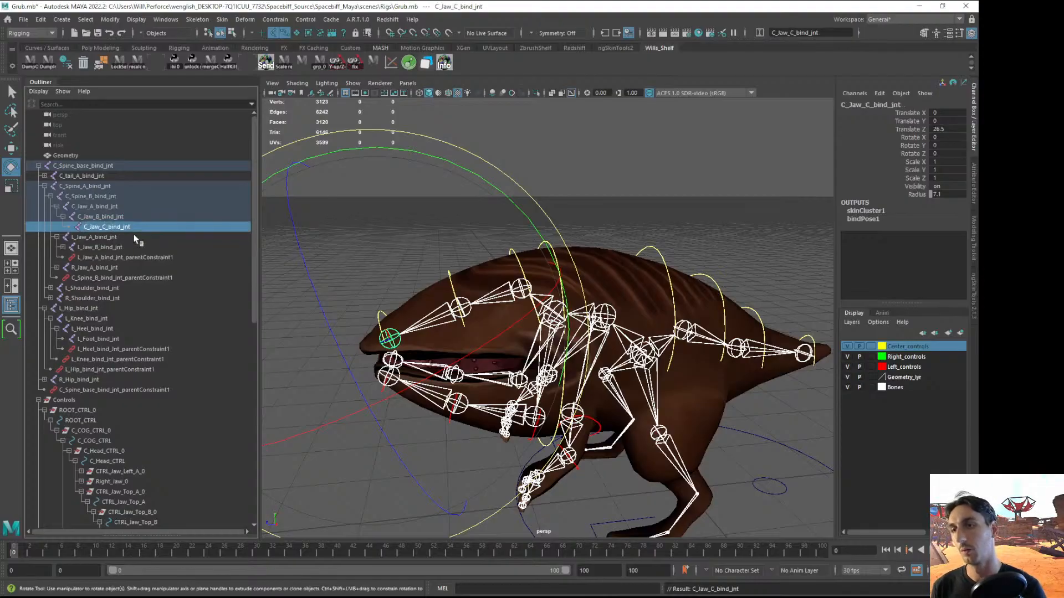
Try to parent-constrain C_Jaw_A_bind_jnt to the CTRL_Jaw_Top_A control
{"action": "left_click", "coordinate": [105, 218]}
{"action": "key", "text": "Up"}
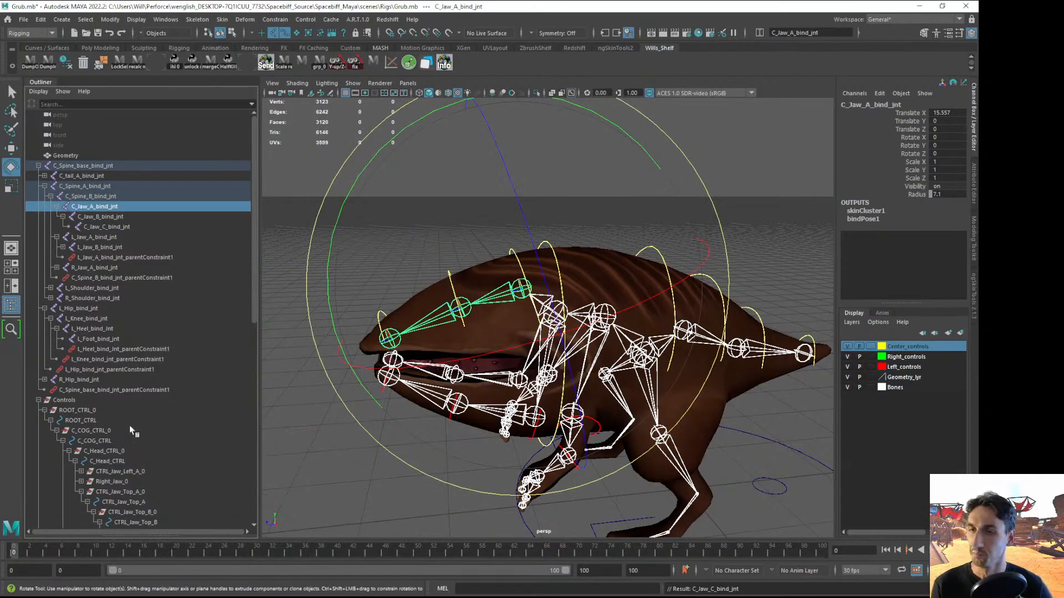
{"action": "left_click", "coordinate": [307, 469]}
{"action": "left_click", "coordinate": [449, 272]}
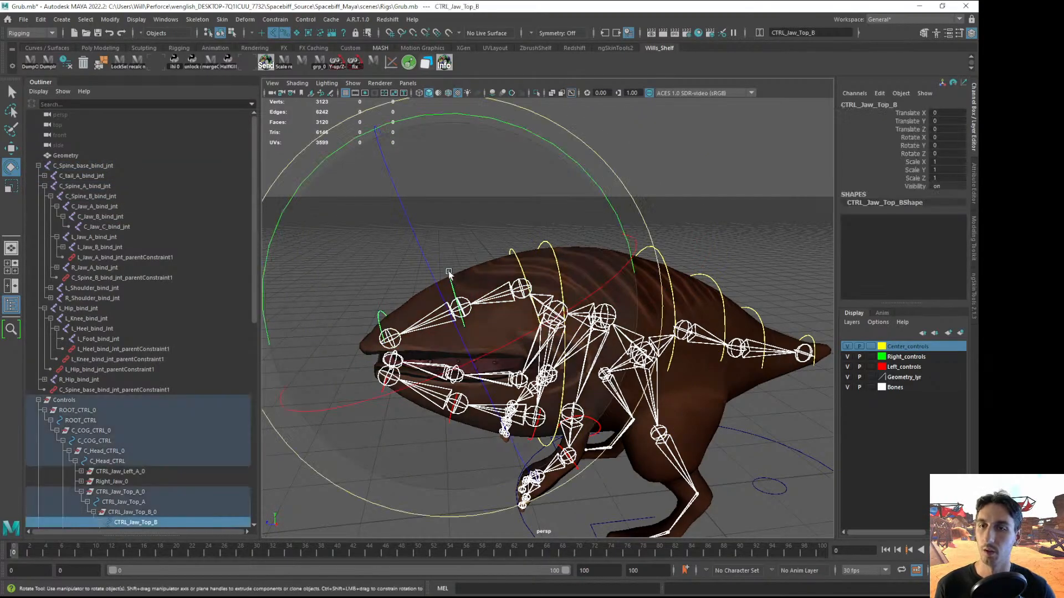
{"action": "scroll", "coordinate": [200, 410], "scroll_direction": "down", "scroll_amount": 3}
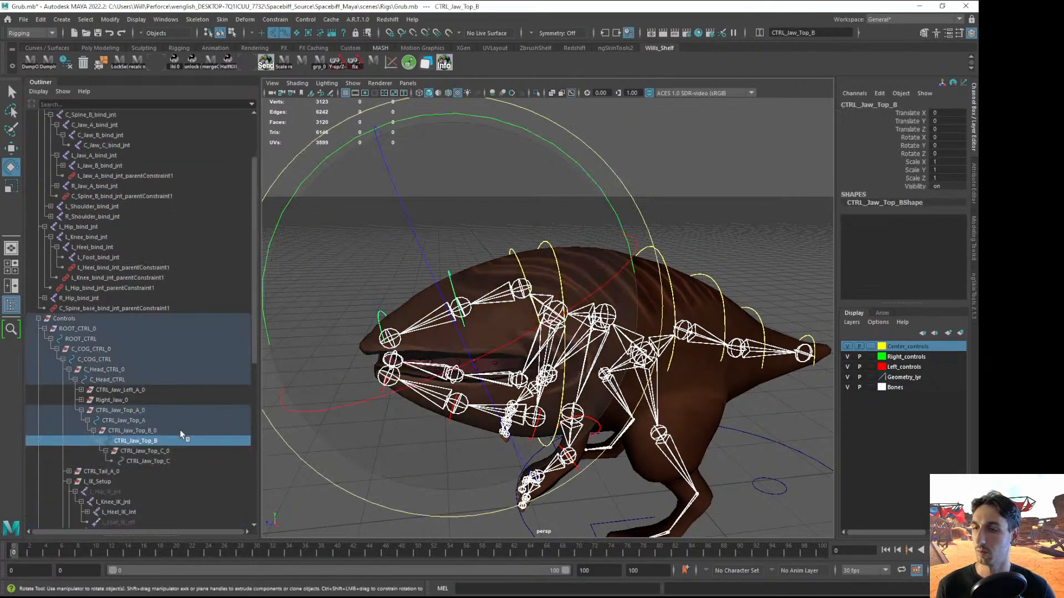
{"action": "left_click", "coordinate": [123, 420]}
{"action": "scroll", "coordinate": [138, 344], "scroll_direction": "up", "scroll_amount": 3}
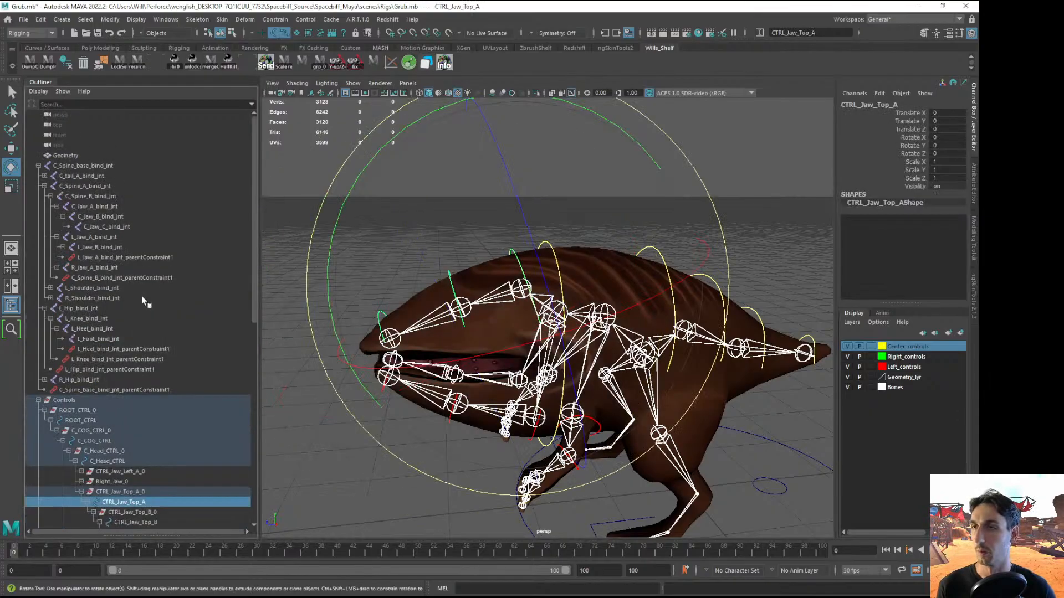
{"action": "left_click", "coordinate": [95, 206], "text": "ctrl"}
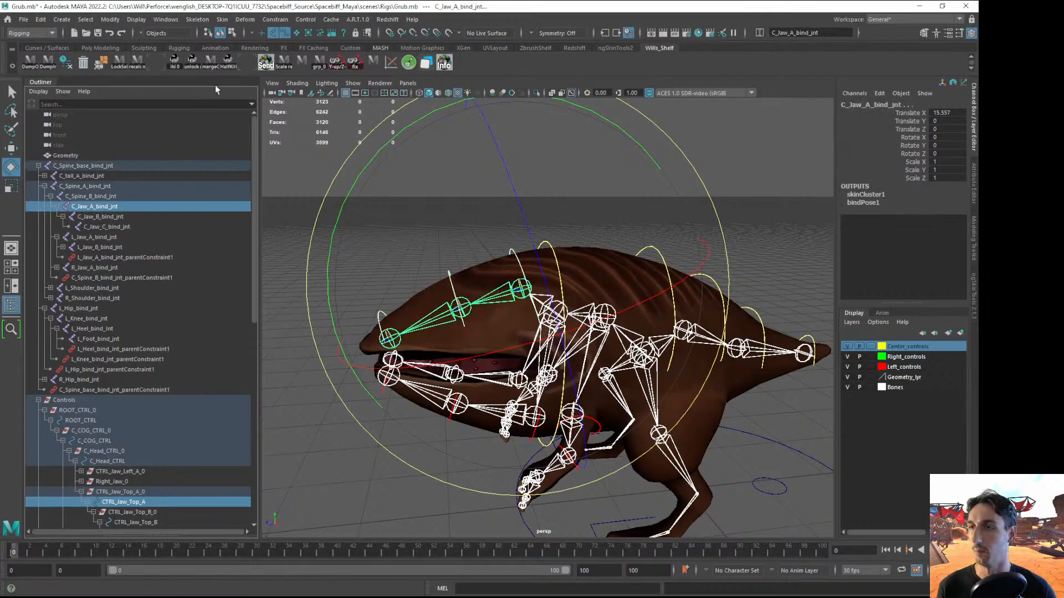
{"action": "left_click", "coordinate": [285, 20]}
{"action": "left_click", "coordinate": [286, 49]}
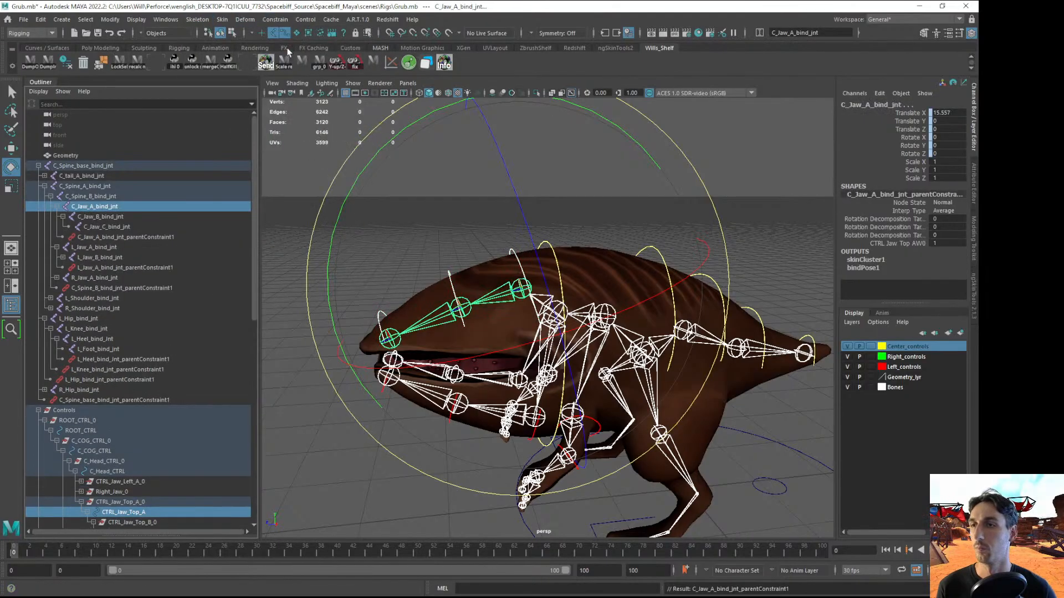
Try to parent-constrain C_Spine_B_bind_jnt to the CTRL_Jaw_Top_B control
{"action": "scroll", "coordinate": [125, 465], "scroll_direction": "down", "scroll_amount": 5}
{"action": "left_click", "coordinate": [134, 370]}
{"action": "scroll", "coordinate": [139, 349], "scroll_direction": "up", "scroll_amount": 5}
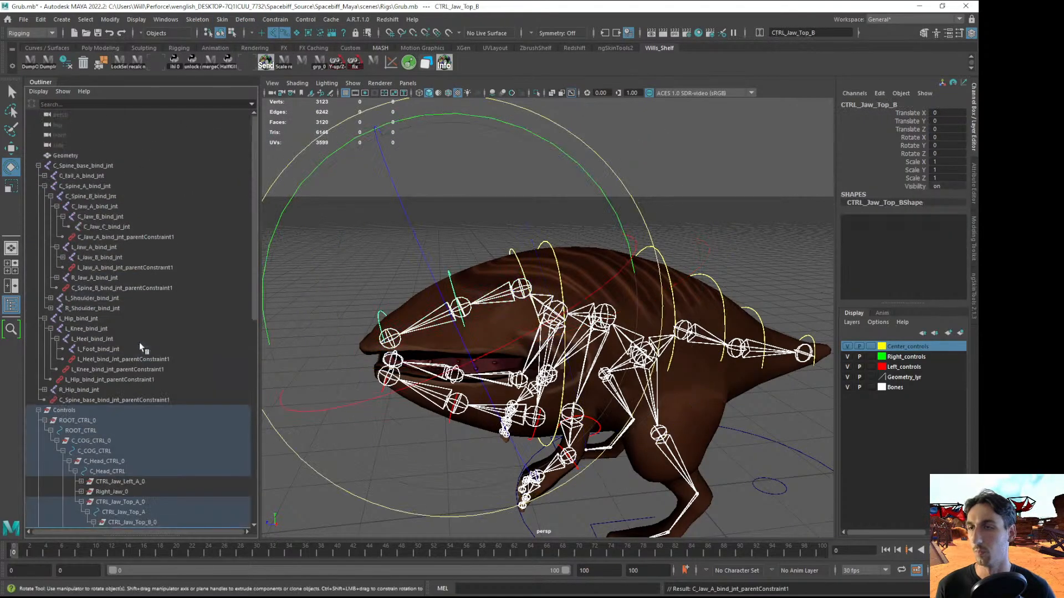
{"action": "left_click", "coordinate": [104, 197], "text": "ctrl"}
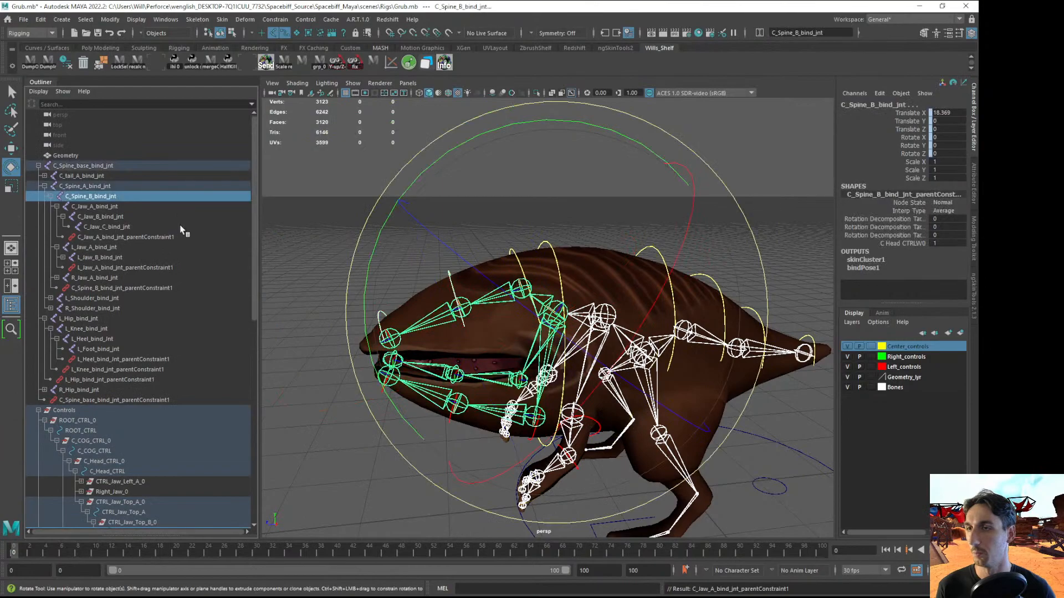
{"action": "key", "text": "g"}
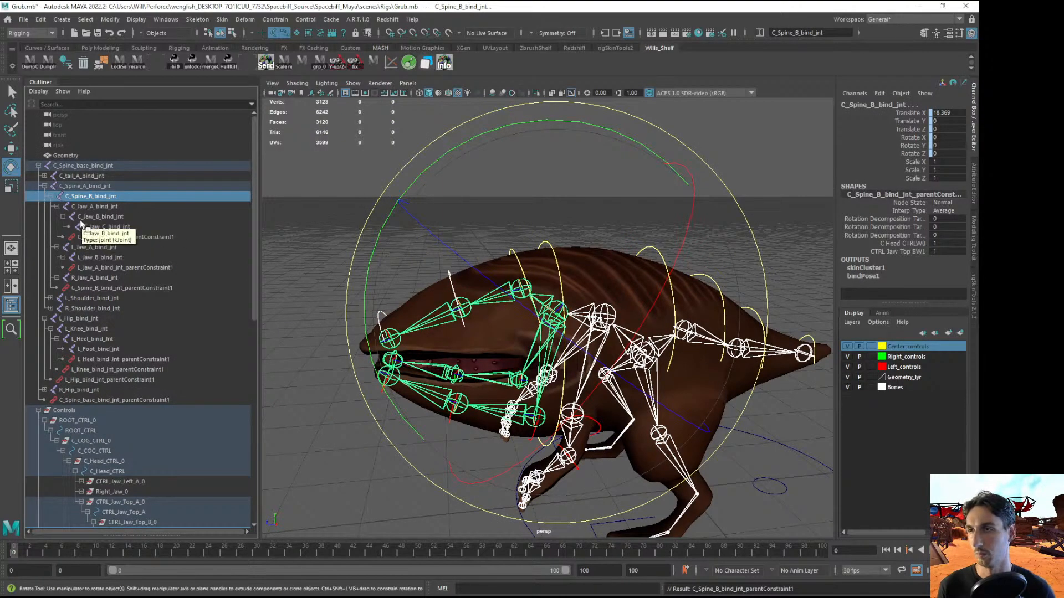
{"action": "scroll", "coordinate": [81, 220], "scroll_direction": "down", "scroll_amount": 5}
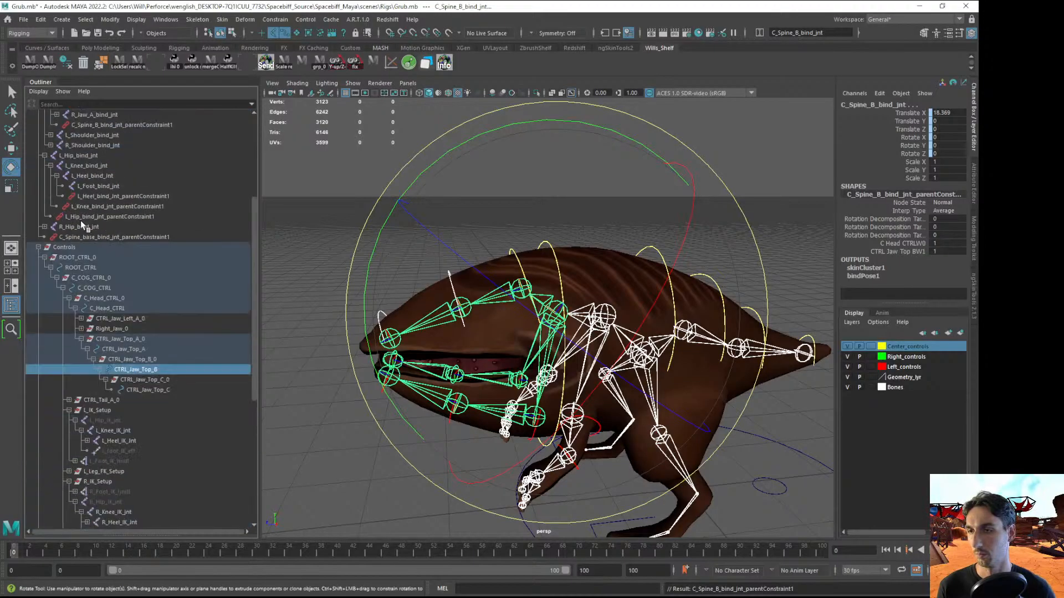
{"action": "scroll", "coordinate": [81, 221], "scroll_direction": "up", "scroll_amount": 5}
{"action": "left_click", "coordinate": [223, 21]}
{"action": "mouse_move", "coordinate": [276, 21]}
{"action": "left_click", "coordinate": [283, 46]}
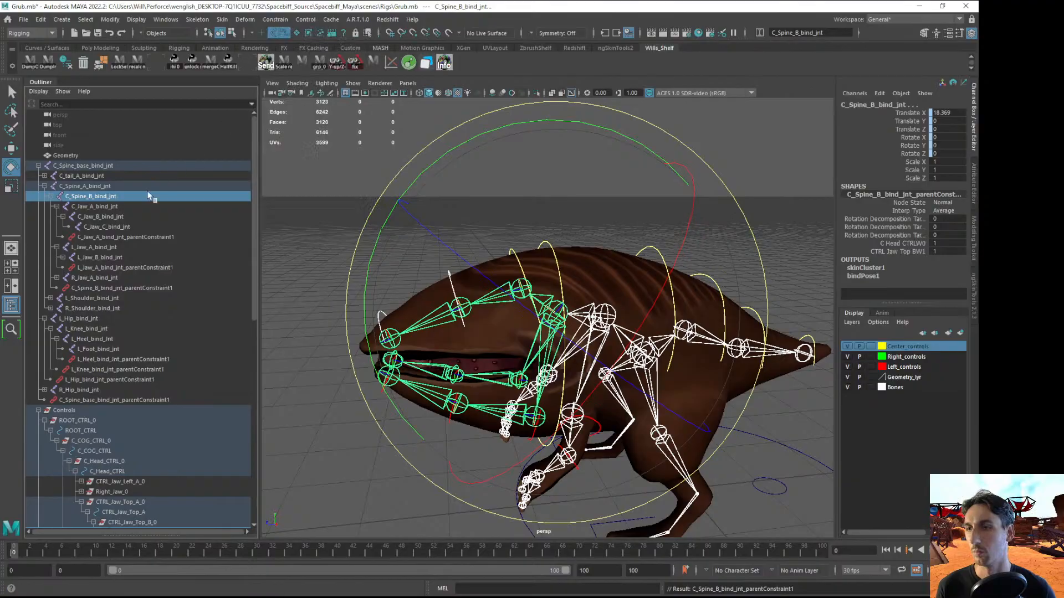
Undo the latest parent constraints on C_Spine_B_bind_jnt and C_Jaw_A_bind_jnt, clear the selection, and save the scene
{"action": "key", "text": "ctrl+z"}
{"action": "key", "text": "ctrl+z"}
{"action": "key", "text": "ctrl+z"}
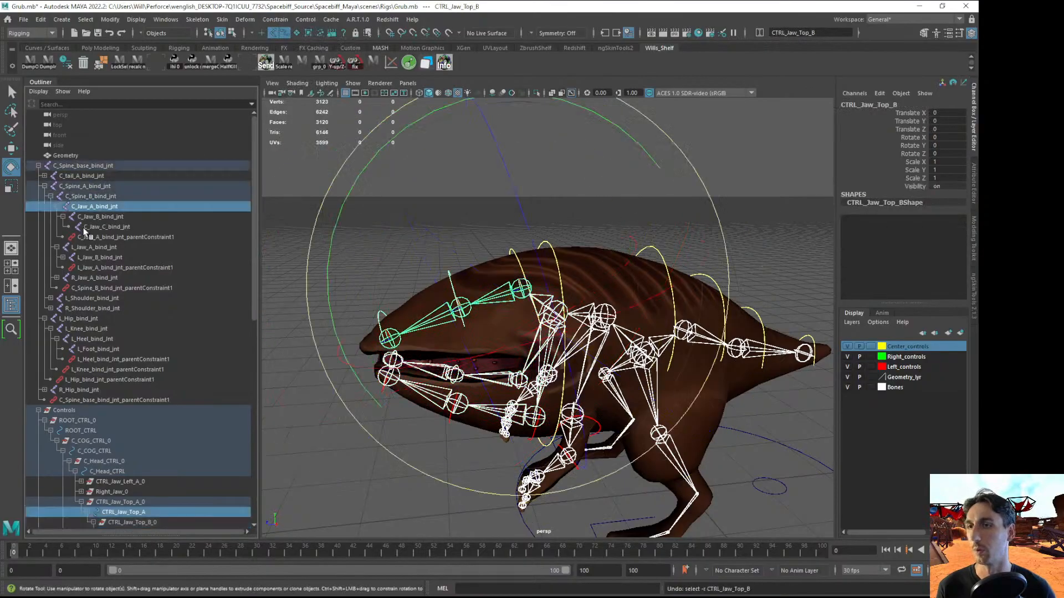
{"action": "key", "text": "ctrl+z"}
{"action": "left_click", "coordinate": [296, 471]}
{"action": "key", "text": "q"}
{"action": "key", "text": "ctrl+s"}
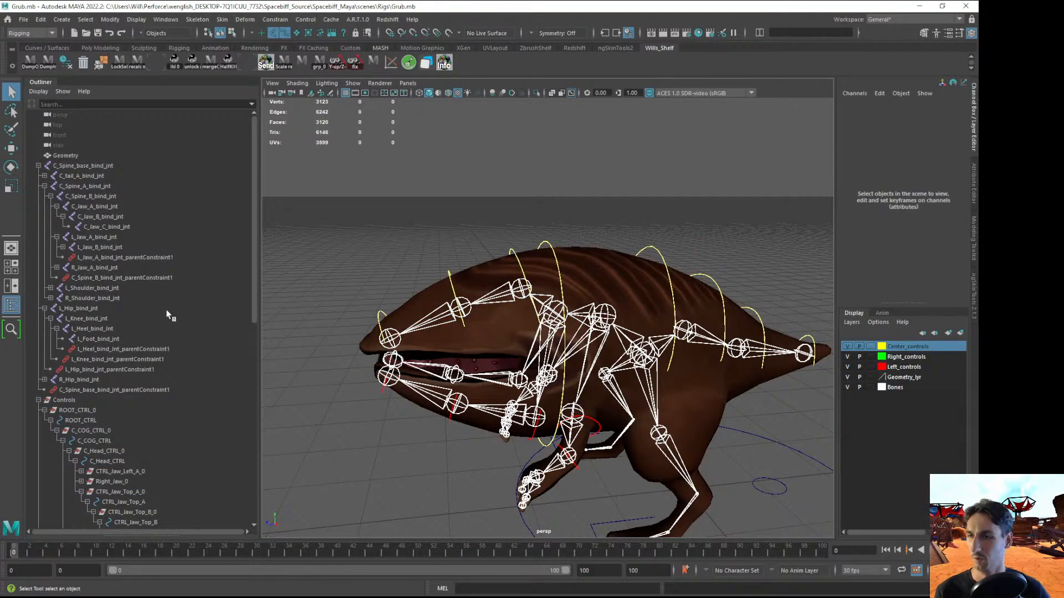
Collapse the L_Jaw_A_bind_jnt hierarchy so the center jaw joints and top jaw controls are easier to reach
{"action": "scroll", "coordinate": [124, 391], "scroll_direction": "down", "scroll_amount": 3}
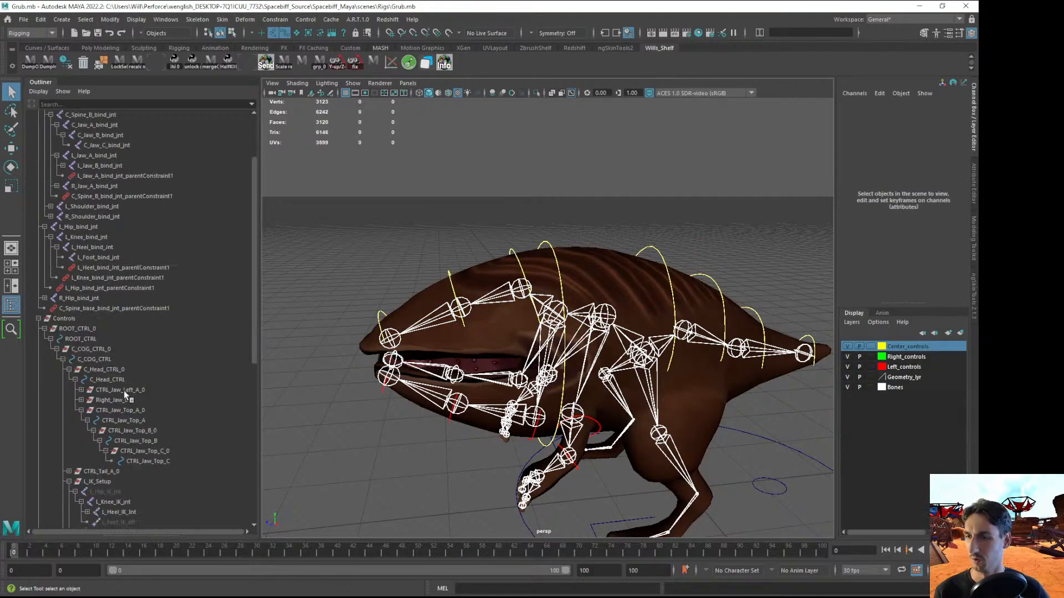
{"action": "left_click", "coordinate": [135, 421]}
{"action": "scroll", "coordinate": [135, 421], "scroll_direction": "up", "scroll_amount": 3}
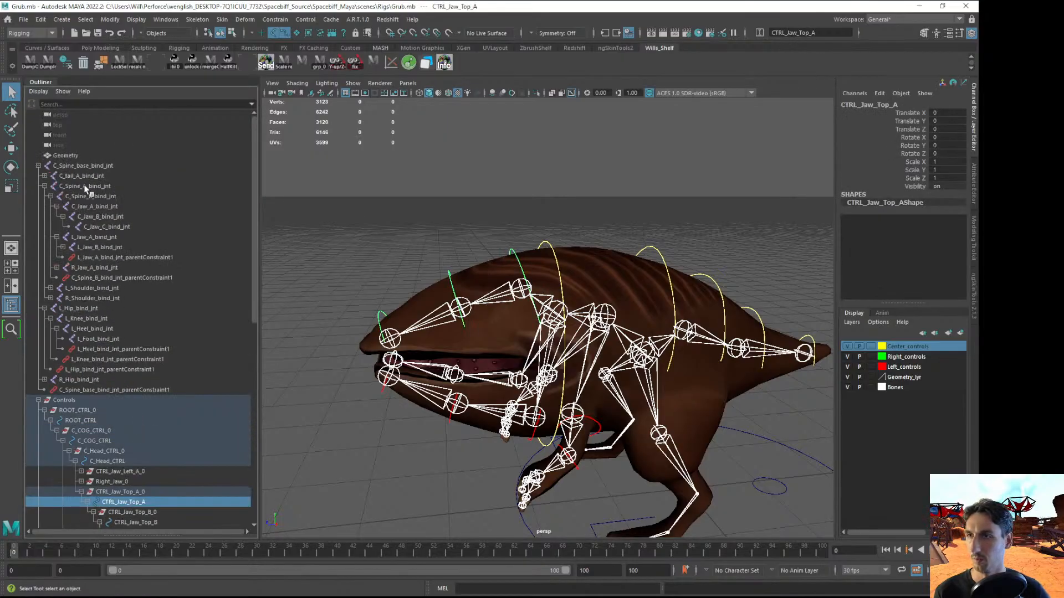
{"action": "left_click", "coordinate": [104, 187], "text": "ctrl"}
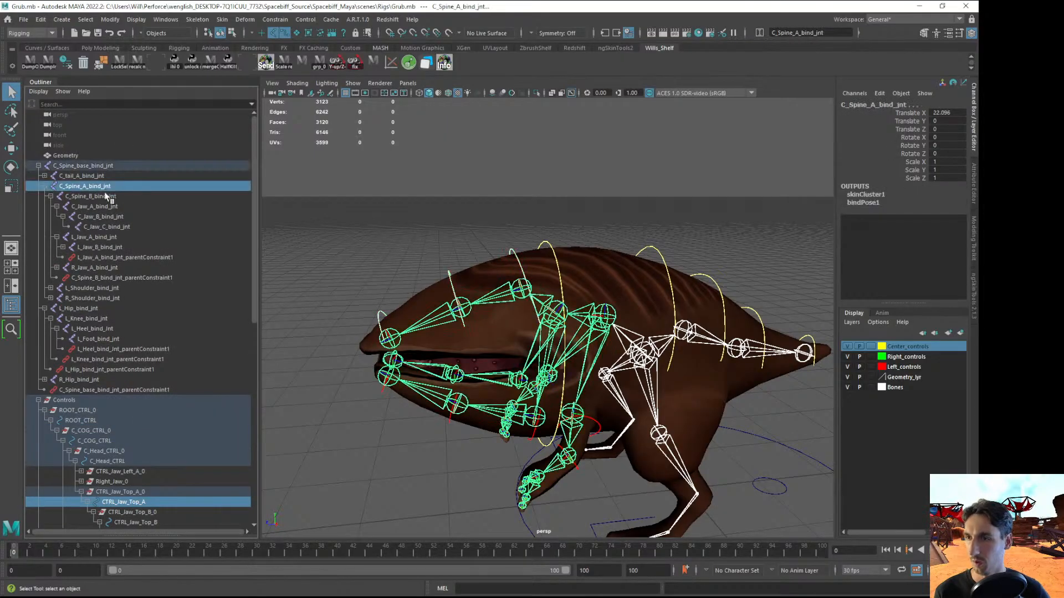
{"action": "left_click", "coordinate": [57, 237]}
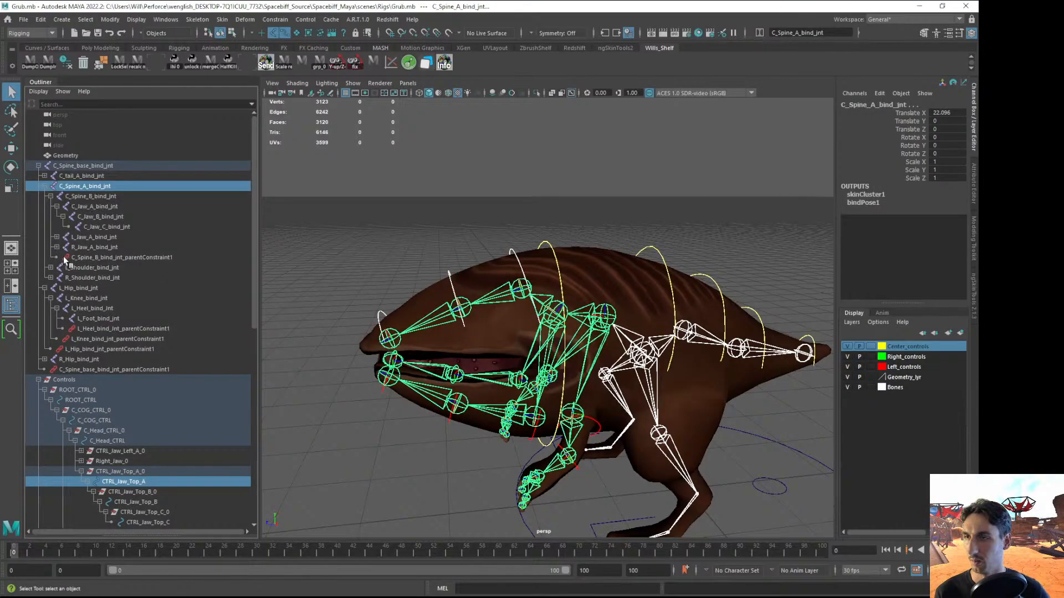
Test-rotate the head control and the body control behind it, undoing each rotation
{"action": "left_click", "coordinate": [442, 215]}
{"action": "left_click", "coordinate": [552, 252]}
{"action": "key", "text": "e"}
{"action": "left_click_drag", "start_coordinate": [530, 276], "coordinate": [524, 227]}
{"action": "key", "text": "ctrl+z"}
{"action": "left_click", "coordinate": [355, 199]}
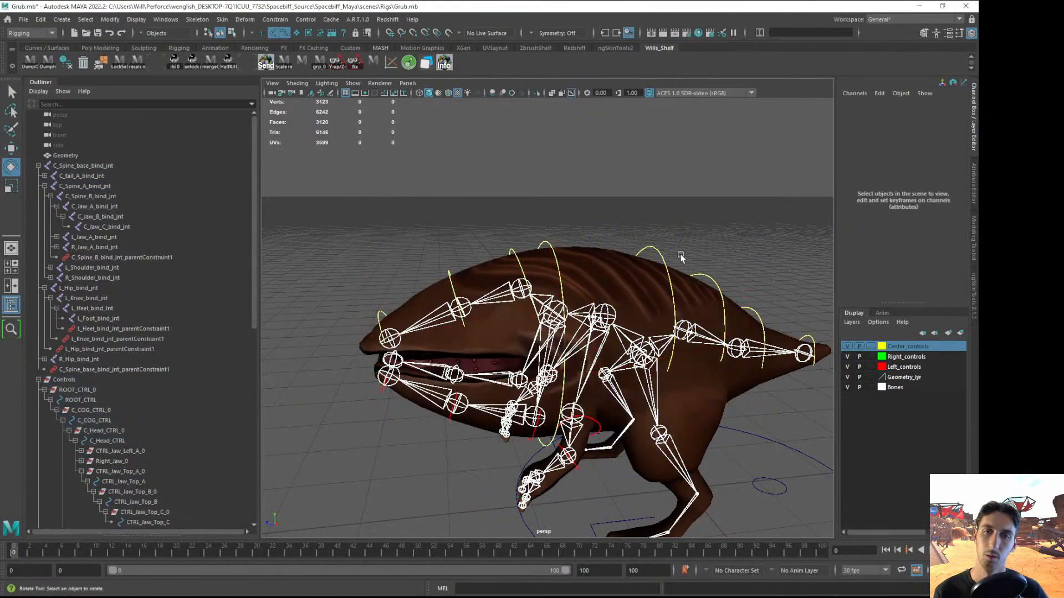
{"action": "left_click", "coordinate": [667, 266]}
{"action": "left_click_drag", "start_coordinate": [627, 277], "coordinate": [694, 235]}
{"action": "key", "text": "ctrl+z"}
{"action": "left_click", "coordinate": [395, 191]}
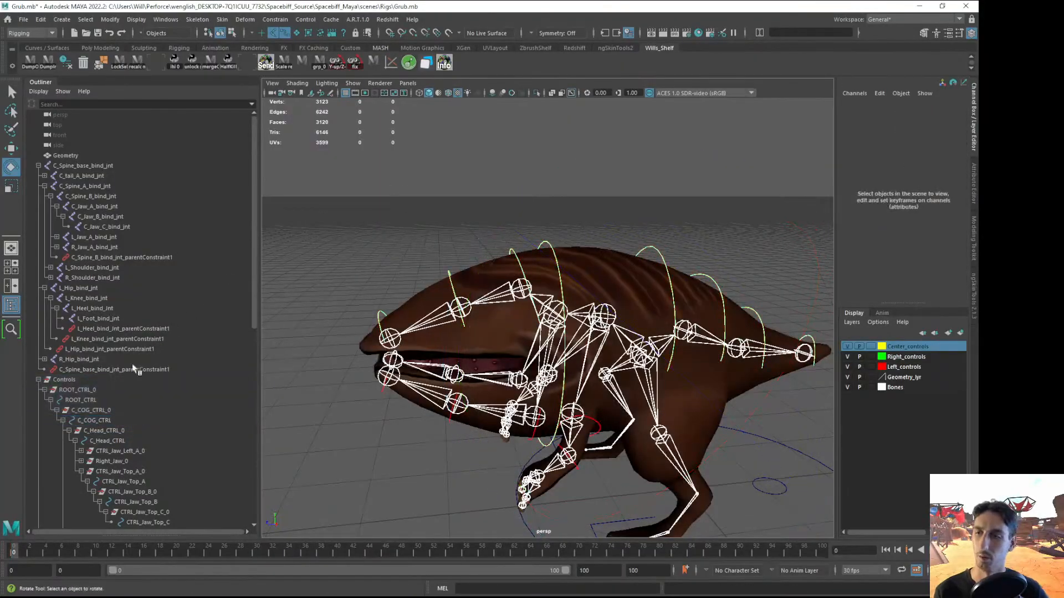
Parent-constrain C_Jaw_A_bind_jnt to the CTRL_Jaw_Top_A control
{"action": "left_click", "coordinate": [130, 482]}
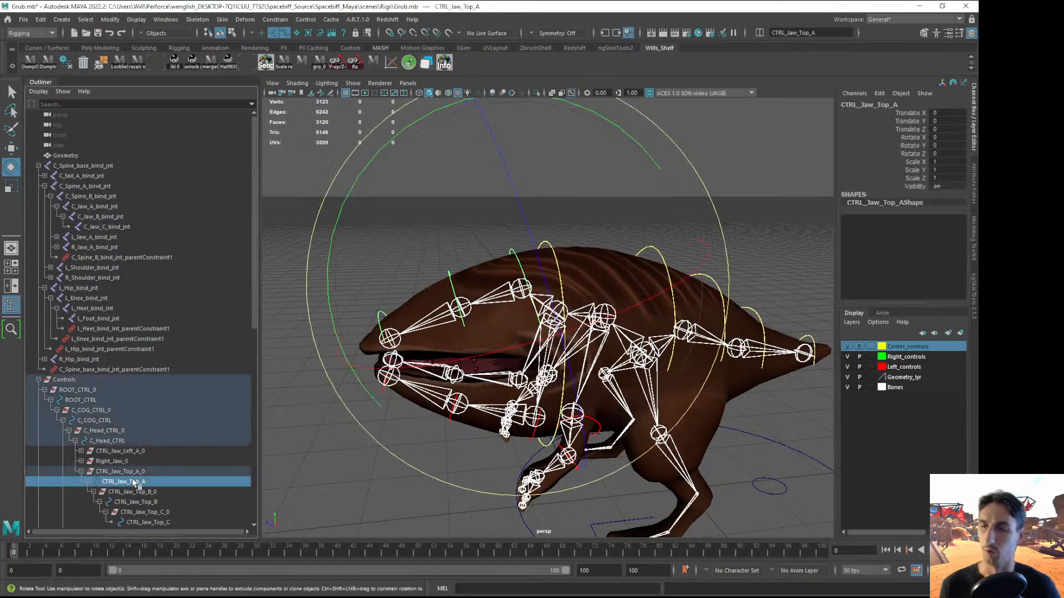
{"action": "left_click", "coordinate": [111, 207], "text": "ctrl"}
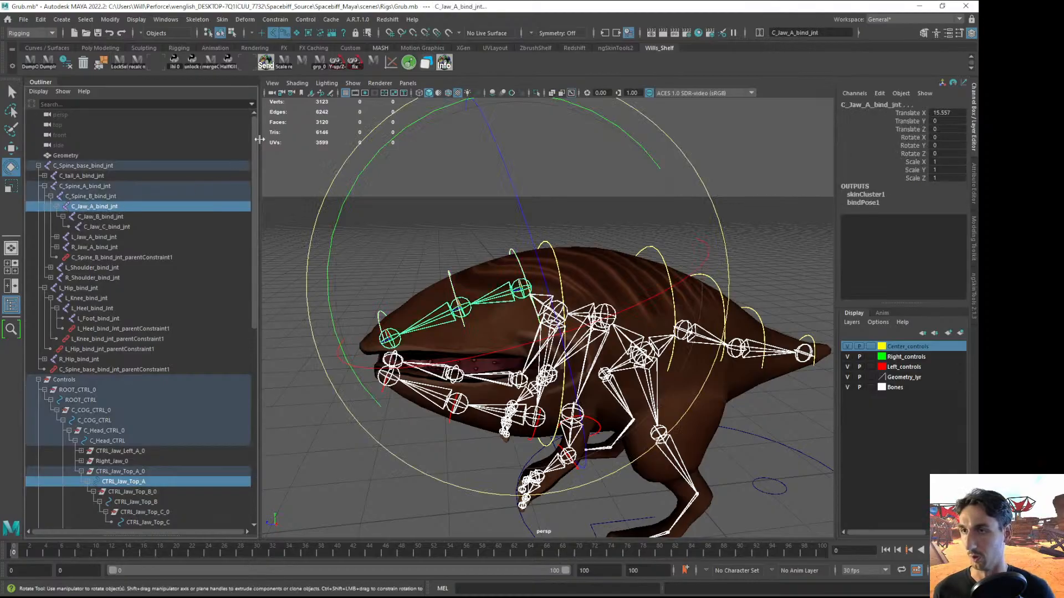
{"action": "left_click", "coordinate": [274, 20]}
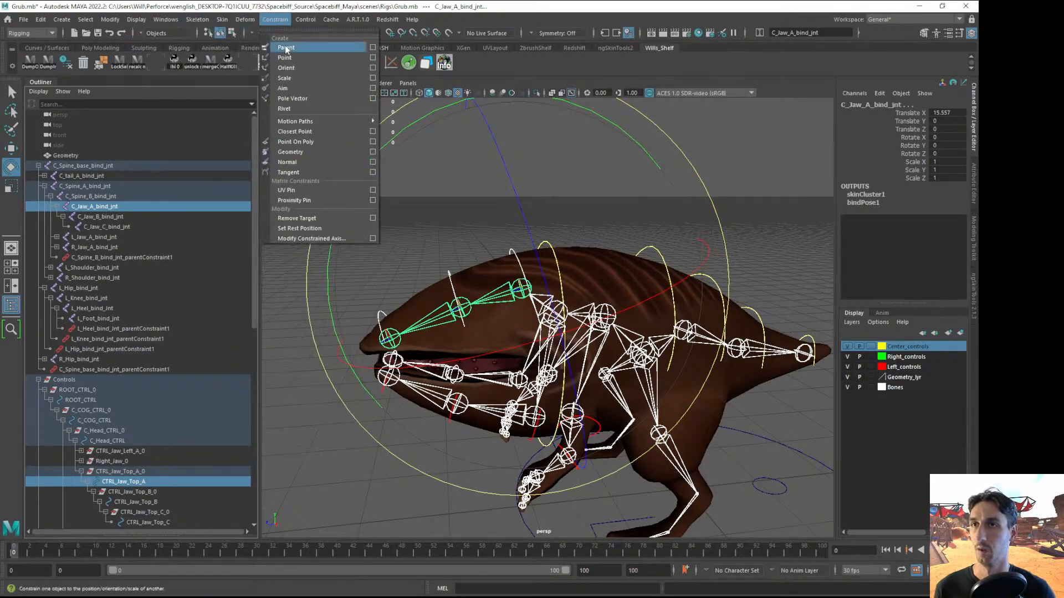
{"action": "left_click", "coordinate": [283, 43]}
Parent-constrain C_Jaw_B_bind_jnt to the CTRL_Jaw_Top_B control
{"action": "scroll", "coordinate": [111, 417], "scroll_direction": "down", "scroll_amount": 3}
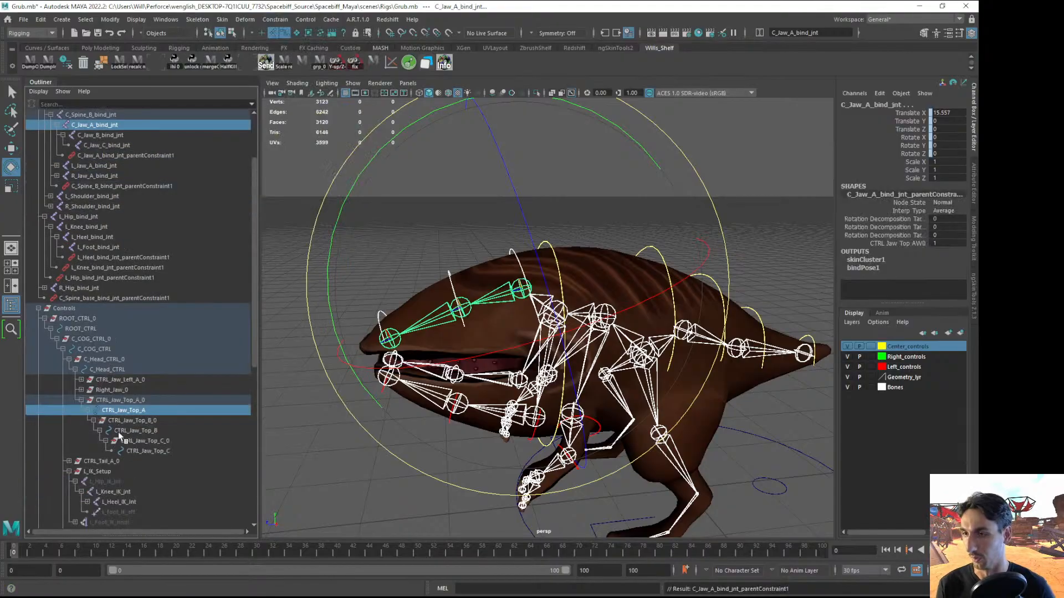
{"action": "left_click", "coordinate": [127, 432]}
{"action": "scroll", "coordinate": [78, 168], "scroll_direction": "up", "scroll_amount": 3}
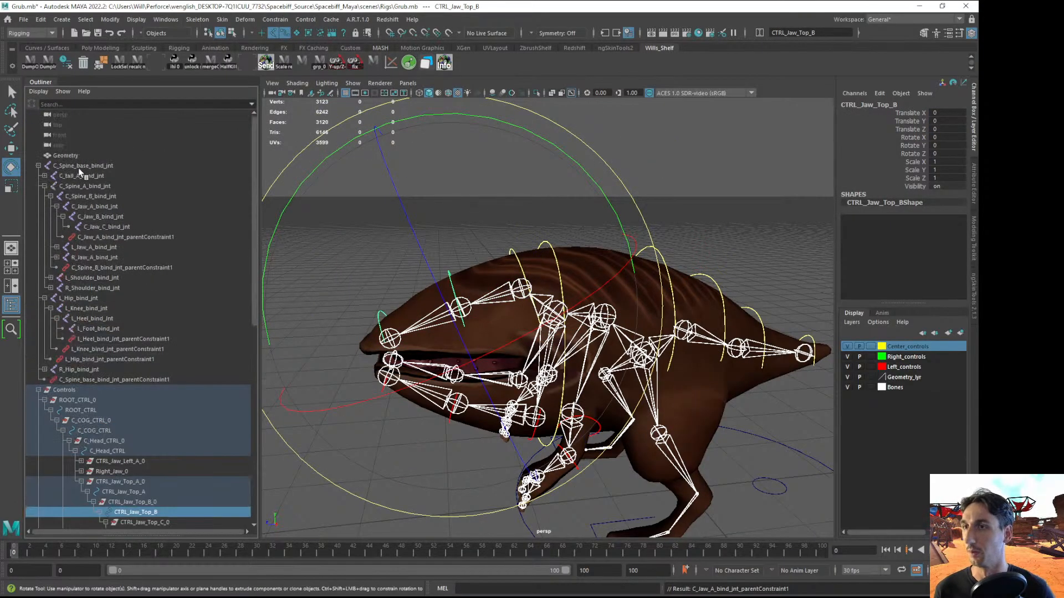
{"action": "left_click", "coordinate": [94, 216], "text": "ctrl"}
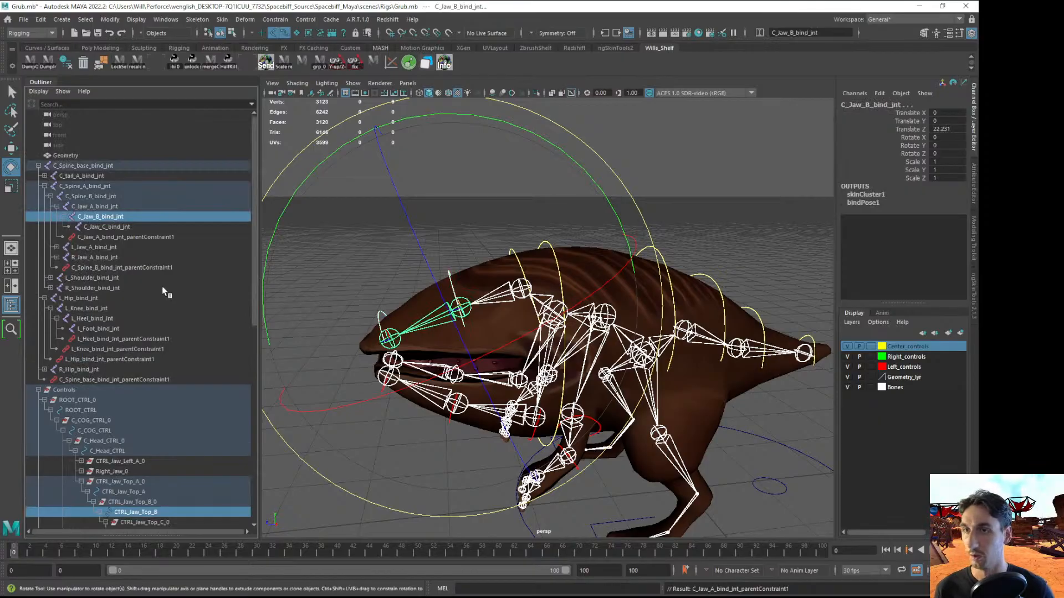
{"action": "left_click", "coordinate": [276, 19]}
{"action": "left_click", "coordinate": [287, 49]}
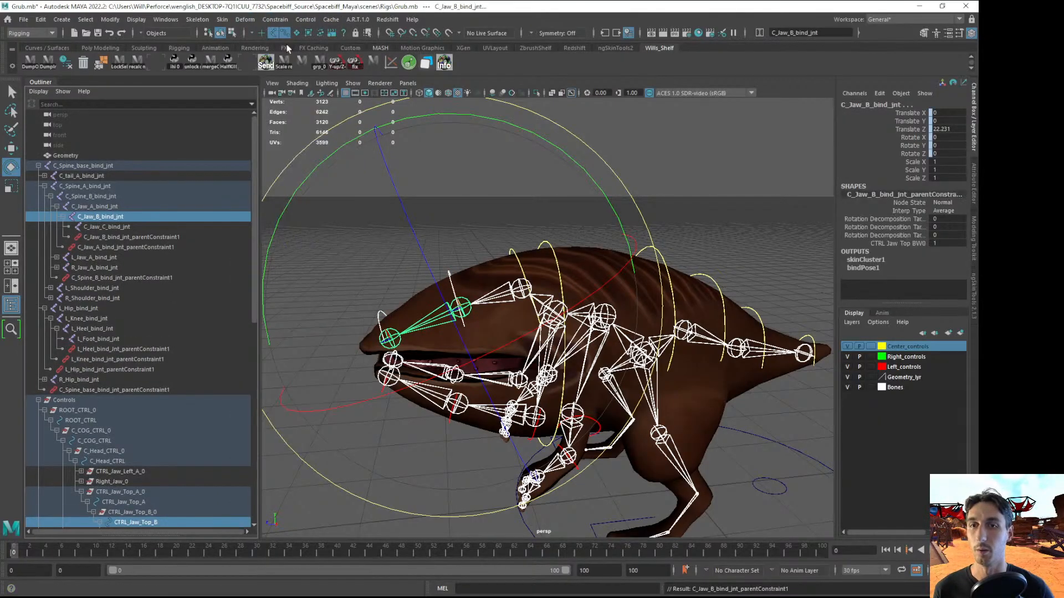
Parent-constrain C_Jaw_C_bind_jnt to the CTRL_Jaw_Top_C control
{"action": "scroll", "coordinate": [136, 460], "scroll_direction": "down", "scroll_amount": 3}
{"action": "left_click", "coordinate": [138, 459]}
{"action": "scroll", "coordinate": [135, 413], "scroll_direction": "up", "scroll_amount": 3}
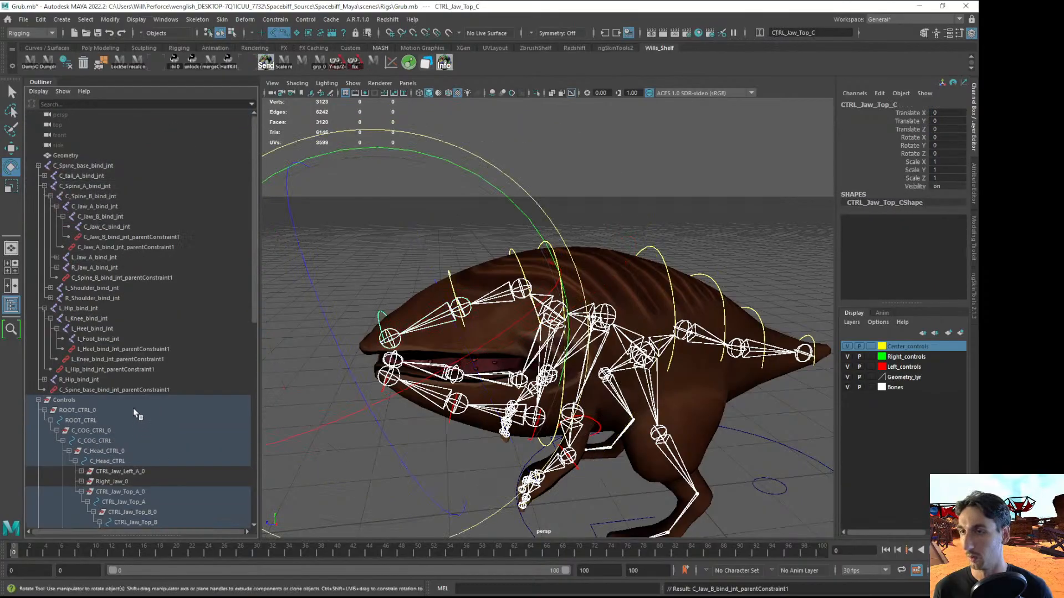
{"action": "left_click", "coordinate": [101, 227], "text": "ctrl"}
{"action": "scroll", "coordinate": [118, 333], "scroll_direction": "down", "scroll_amount": 3}
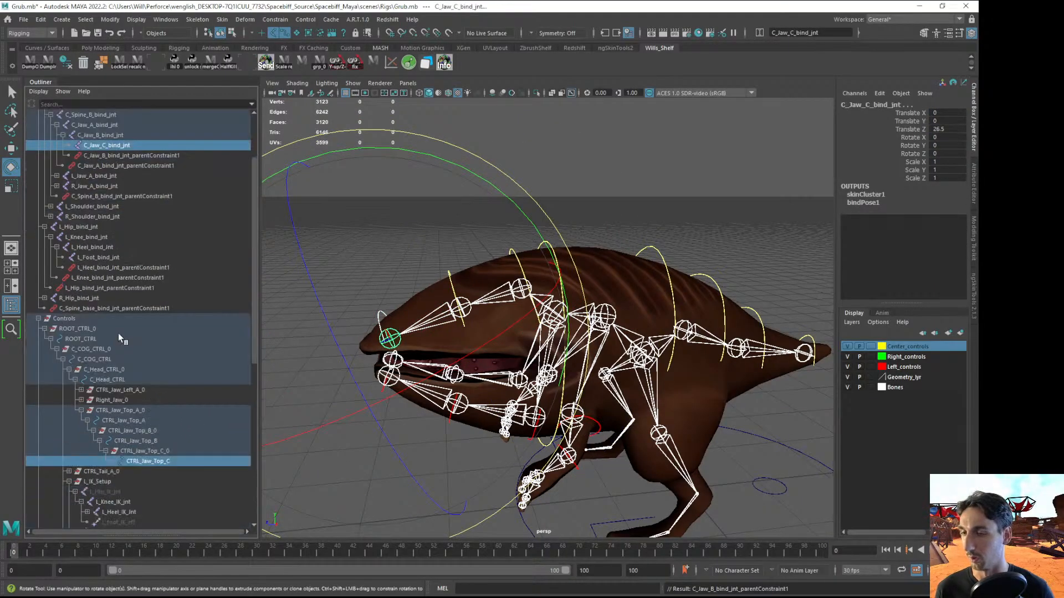
{"action": "scroll", "coordinate": [114, 334], "scroll_direction": "up", "scroll_amount": 3}
{"action": "left_click", "coordinate": [276, 19]}
{"action": "left_click", "coordinate": [287, 49]}
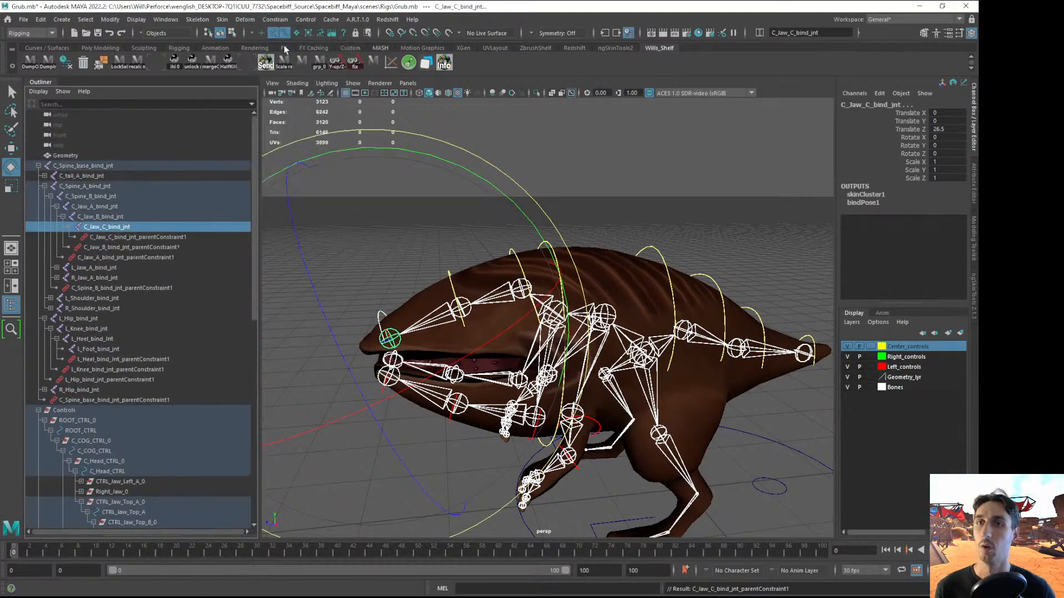
Test-rotate CTRL_Jaw_Top_A and CTRL_Jaw_Top_B to check the upper jaw's deformation, undoing each rotation
{"action": "left_click", "coordinate": [598, 181]}
{"action": "left_click", "coordinate": [517, 254]}
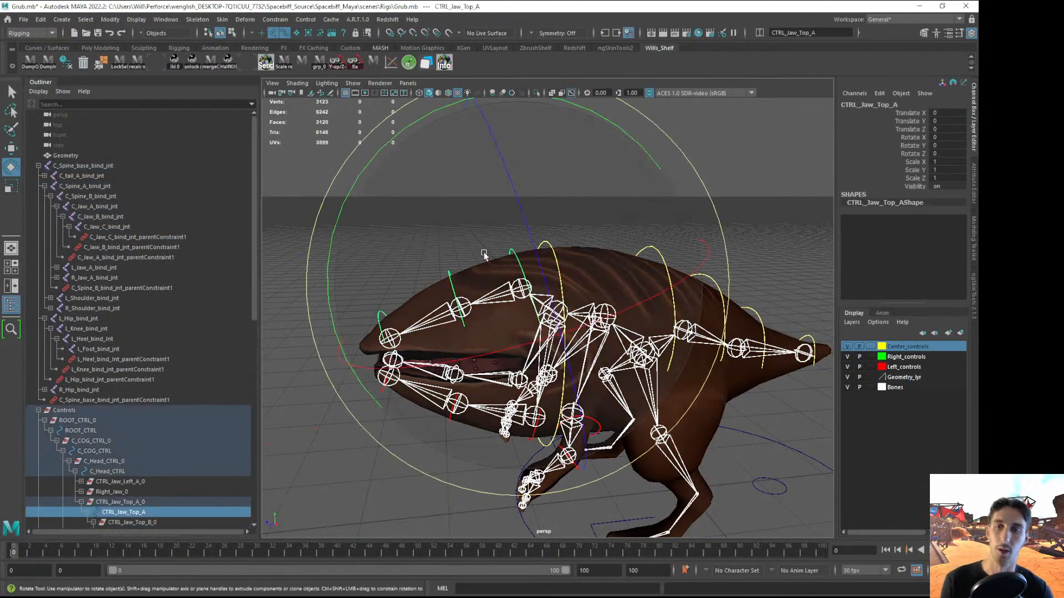
{"action": "left_click_drag", "start_coordinate": [337, 229], "coordinate": [437, 126]}
{"action": "key", "text": "ctrl+z"}
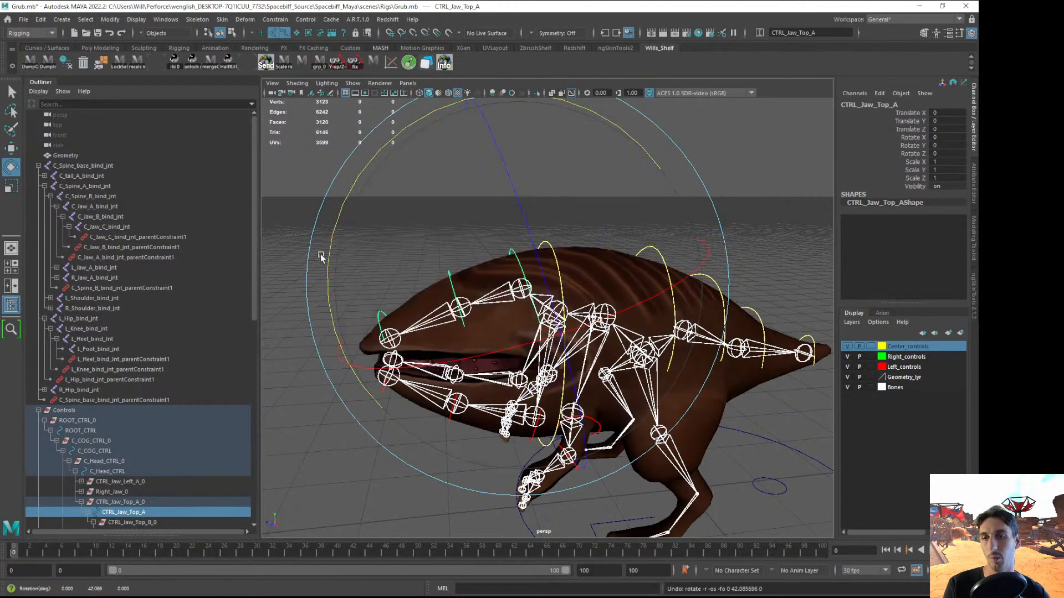
{"action": "left_click", "coordinate": [299, 262]}
{"action": "left_click", "coordinate": [446, 276]}
{"action": "left_click_drag", "start_coordinate": [280, 231], "coordinate": [394, 142]}
{"action": "key", "text": "ctrl+z"}
{"action": "left_click", "coordinate": [307, 514]}
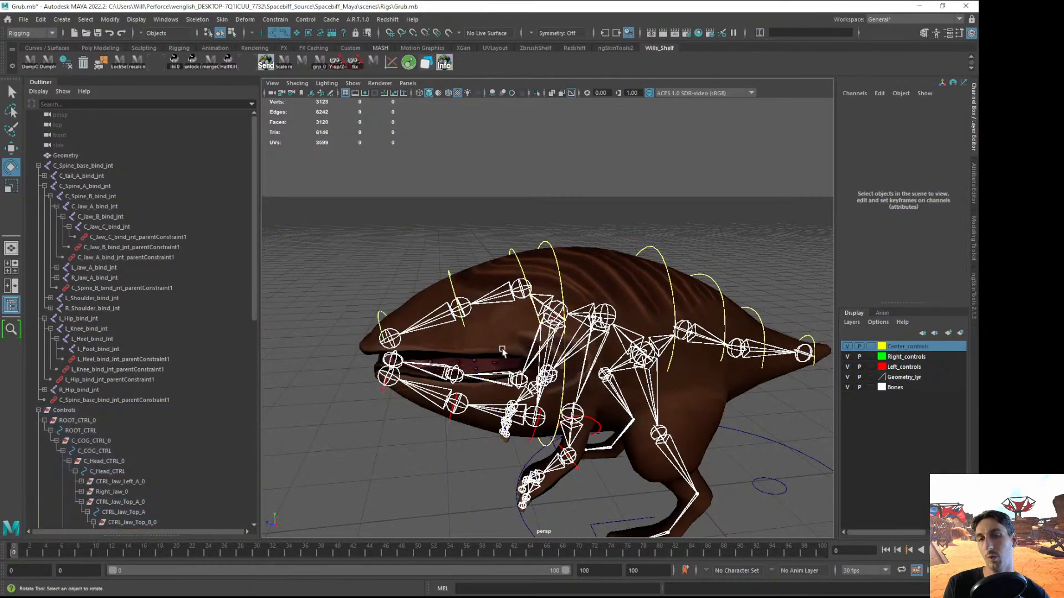
Hide the Bones layer and test-rotate C_Head_CTRL to check how the head and jaws follow
{"action": "left_click", "coordinate": [847, 387]}
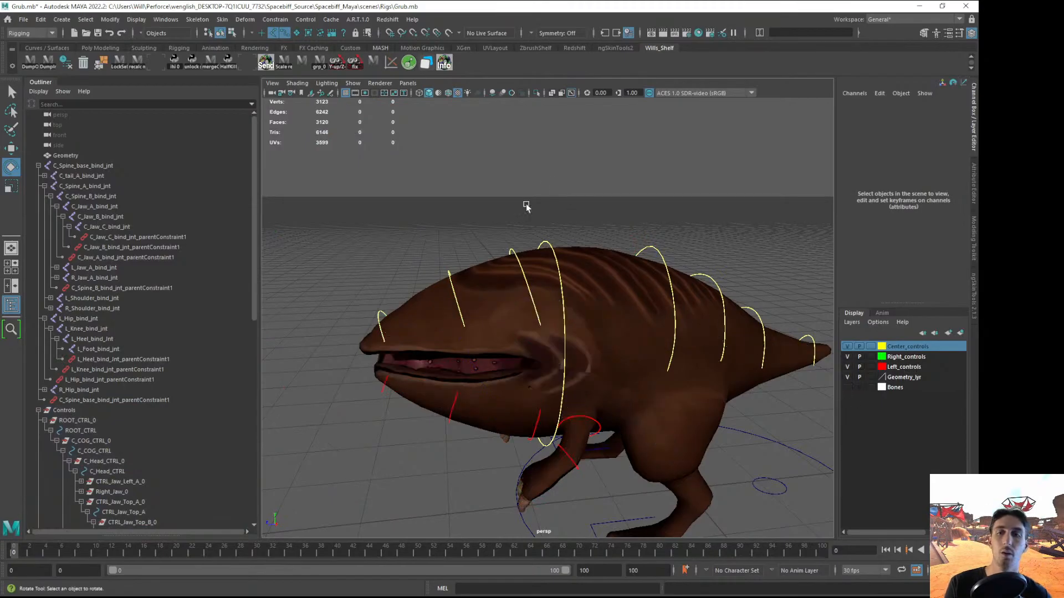
{"action": "left_click_drag", "start_coordinate": [531, 206], "coordinate": [527, 238], "text": "alt"}
{"action": "left_click", "coordinate": [512, 242]}
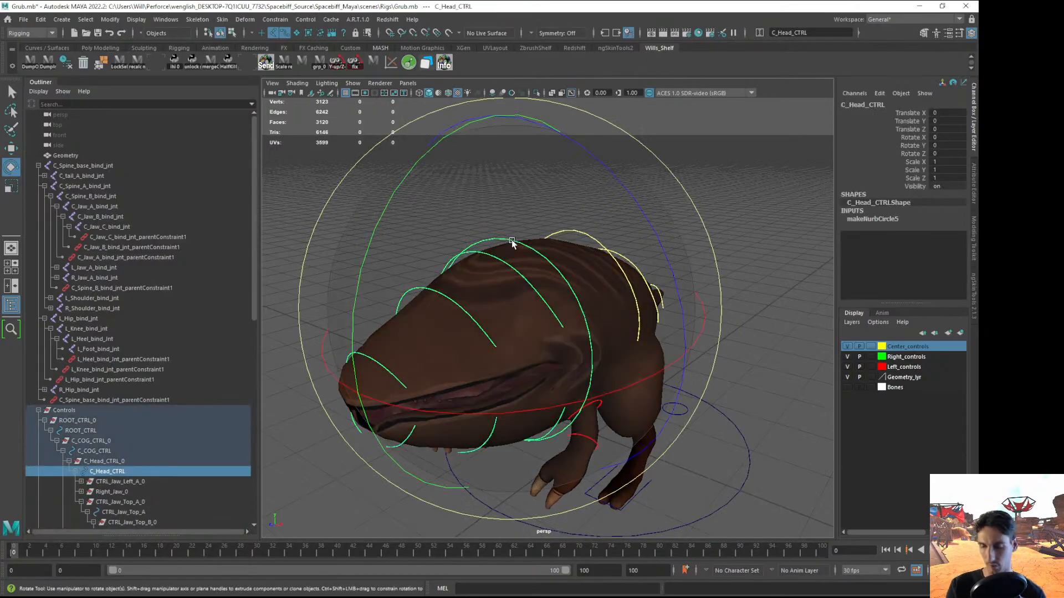
{"action": "left_click_drag", "start_coordinate": [615, 300], "coordinate": [430, 409]}
{"action": "mouse_move", "coordinate": [621, 317]}
{"action": "left_mouse_down", "text": "alt"}
{"action": "mouse_move", "coordinate": [610, 356]}
{"action": "mouse_move", "coordinate": [649, 356]}
{"action": "mouse_move", "coordinate": [614, 326]}
{"action": "left_mouse_up", "text": "alt"}
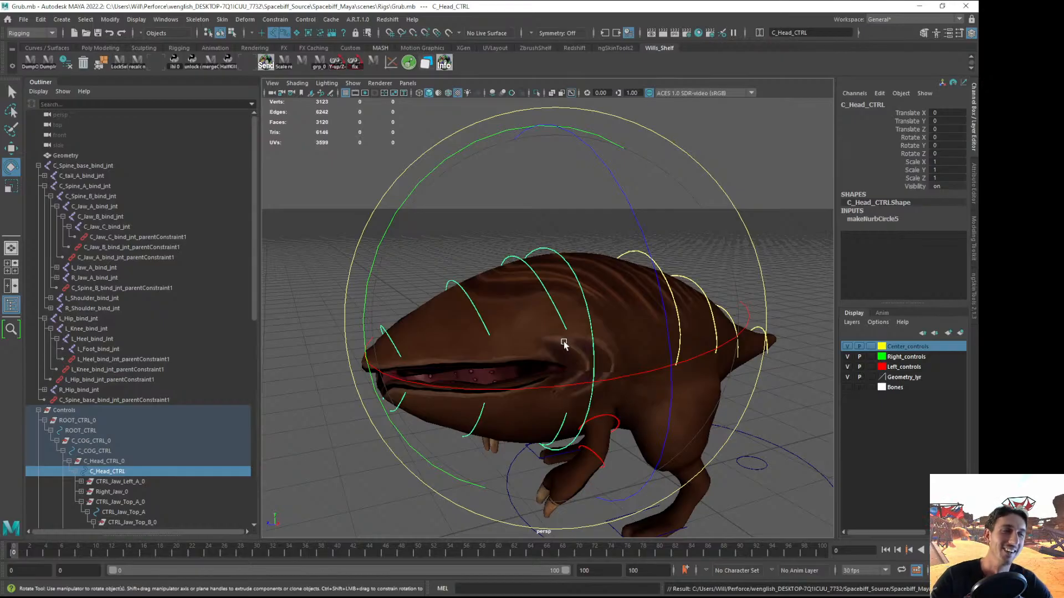
Test-rotate CTRL_Jaw_Top_A about 29 degrees in Y to open the upper jaw, and undo the rotation
{"action": "left_click", "coordinate": [347, 474]}
{"action": "scroll", "coordinate": [499, 369], "scroll_direction": "up", "scroll_amount": 5}
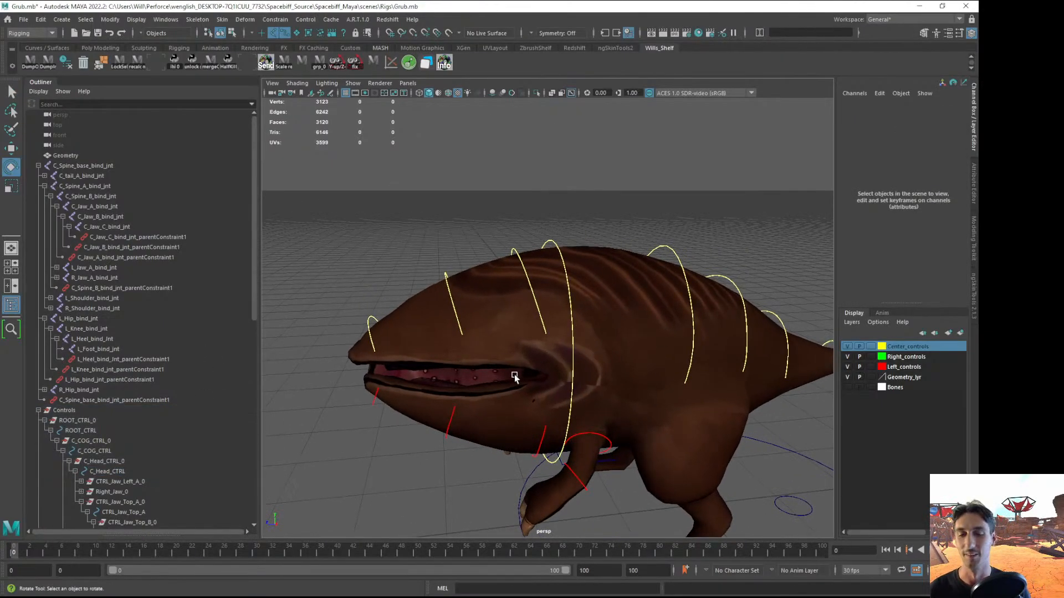
{"action": "key", "text": "q"}
{"action": "left_click", "coordinate": [521, 270]}
{"action": "key", "text": "e"}
{"action": "left_click_drag", "start_coordinate": [351, 237], "coordinate": [430, 189], "text": "alt"}
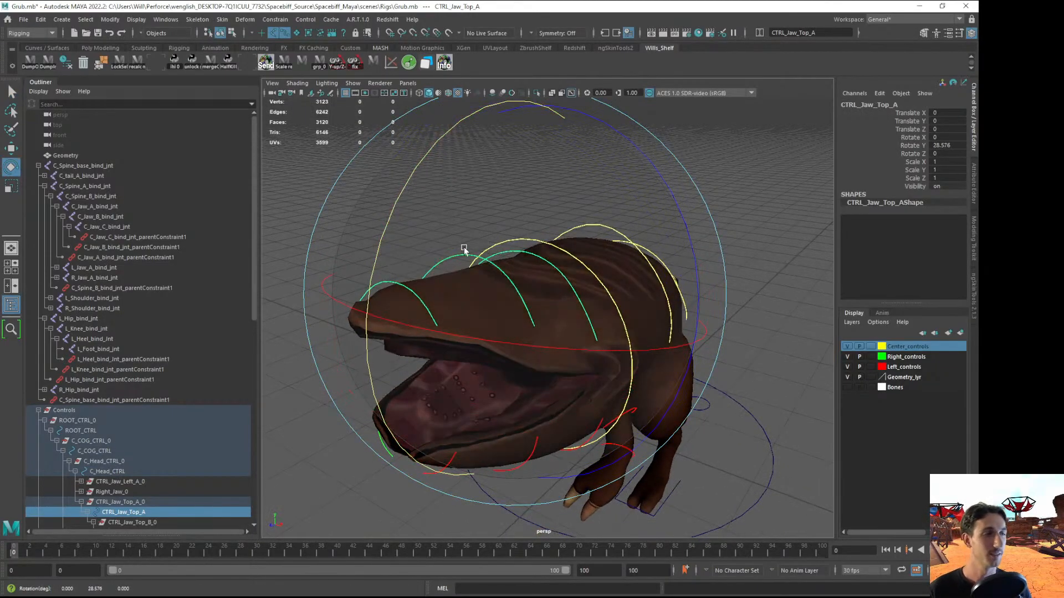
{"action": "key", "text": "ctrl+z"}
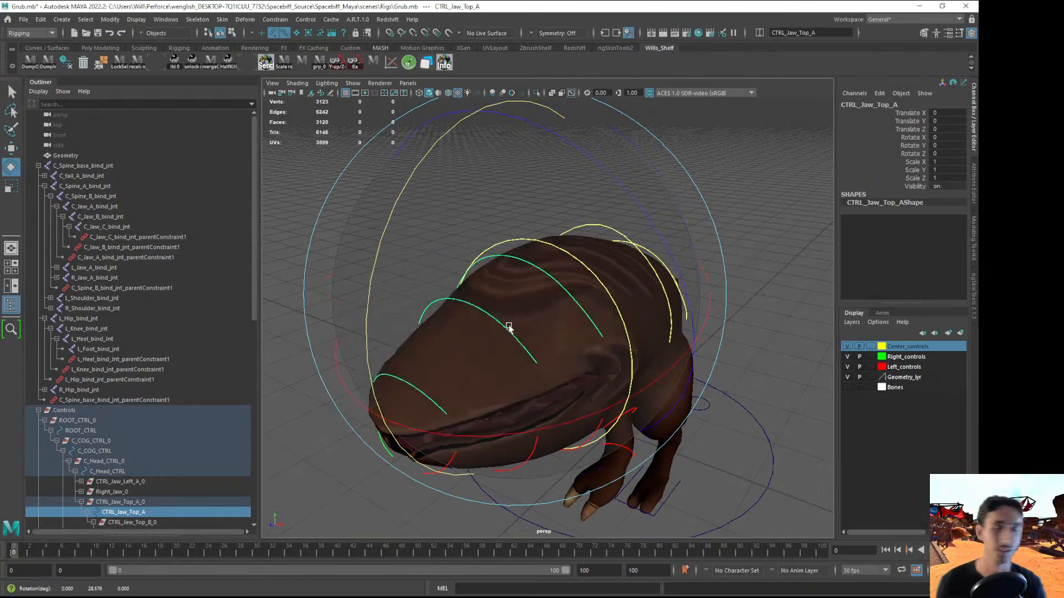
Test-rotate CTRL_Jaw_Top_A wider, about 49 degrees in Y, to check the upper jaw's deformation, and undo it
{"action": "left_click_drag", "start_coordinate": [507, 327], "coordinate": [399, 314], "text": "alt"}
{"action": "left_click", "coordinate": [400, 422]}
{"action": "key", "text": "q"}
{"action": "left_click_drag", "start_coordinate": [400, 422], "coordinate": [482, 340], "text": "alt"}
{"action": "left_click", "coordinate": [519, 259]}
{"action": "key", "text": "e"}
{"action": "left_click_drag", "start_coordinate": [357, 205], "coordinate": [497, 149]}
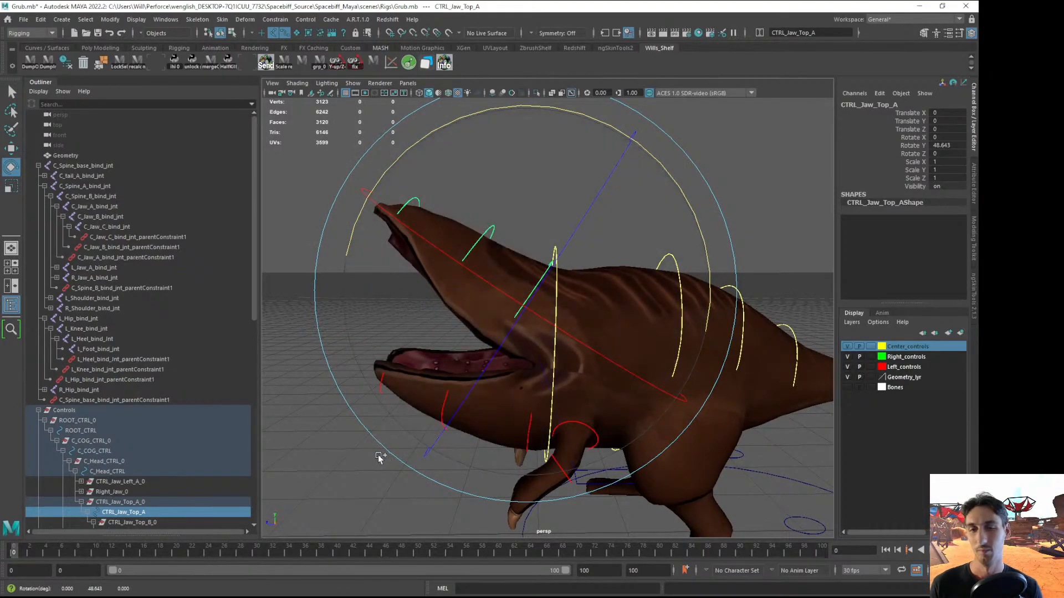
{"action": "key", "text": "ctrl+z"}
Clear the selection and save the scene
{"action": "left_click", "coordinate": [390, 486]}
{"action": "scroll", "coordinate": [564, 438], "scroll_direction": "down", "scroll_amount": 1}
{"action": "left_click_drag", "start_coordinate": [389, 487], "coordinate": [607, 429], "text": "alt"}
{"action": "key", "text": "q"}
{"action": "key", "text": "ctrl+s"}
{"action": "mouse_move", "coordinate": [533, 325]}
{"action": "left_mouse_down", "text": "alt"}
{"action": "mouse_move", "coordinate": [575, 311]}
{"action": "mouse_move", "coordinate": [526, 310]}
{"action": "left_mouse_up", "text": "alt"}
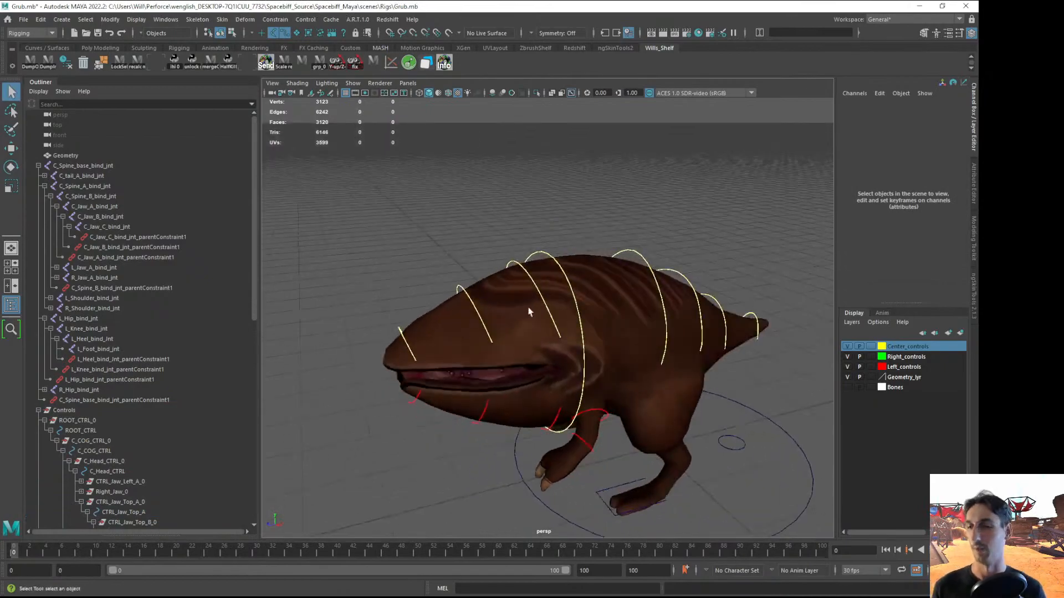
Test-rotate C_Head_CTRL in several directions to check how the head and jaws follow, and undo the rotations
{"action": "scroll", "coordinate": [532, 311], "scroll_direction": "up", "scroll_amount": 2}
{"action": "left_click_drag", "start_coordinate": [590, 350], "coordinate": [560, 325], "text": "alt"}
{"action": "scroll", "coordinate": [560, 325], "scroll_direction": "up", "scroll_amount": 2}
{"action": "left_click", "coordinate": [559, 254]}
{"action": "key", "text": "e"}
{"action": "left_click_drag", "start_coordinate": [487, 404], "coordinate": [751, 400]}
{"action": "left_click_drag", "start_coordinate": [577, 389], "coordinate": [409, 265]}
{"action": "left_click_drag", "start_coordinate": [579, 297], "coordinate": [579, 209], "text": "alt"}
{"action": "key", "text": "ctrl+z"}
{"action": "key", "text": "ctrl+z"}
{"action": "key", "text": "ctrl+z"}
{"action": "right_click_drag", "start_coordinate": [667, 385], "coordinate": [412, 419], "text": "alt"}
{"action": "left_click_drag", "start_coordinate": [409, 435], "coordinate": [403, 436], "text": "alt"}
Test-rotate the body control ring behind the head to check the torso's deformation, and undo the rotations
{"action": "left_click", "coordinate": [640, 276]}
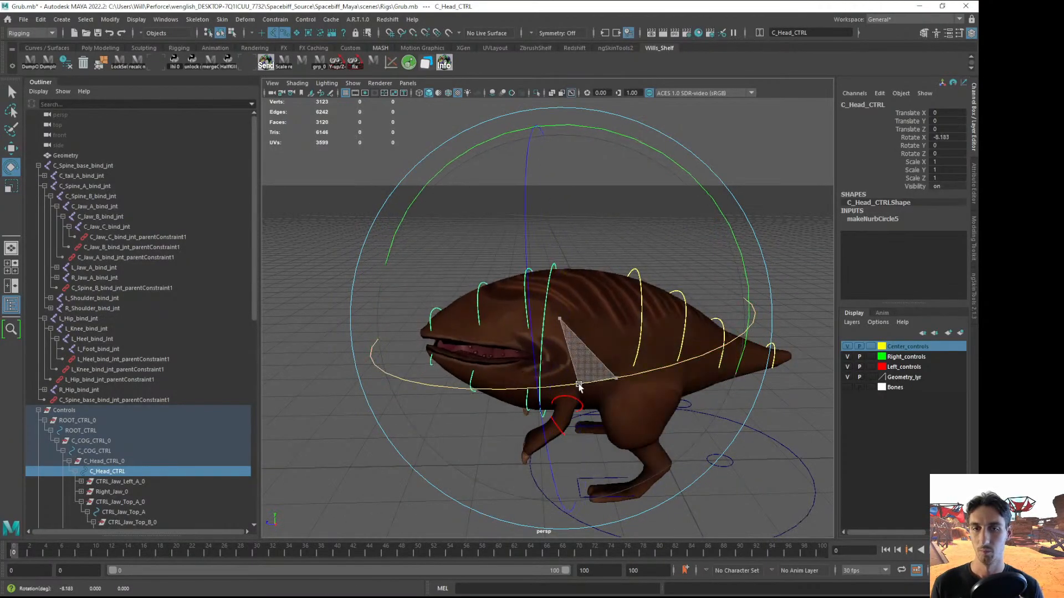
{"action": "left_click", "coordinate": [461, 387]}
{"action": "left_click", "coordinate": [638, 272]}
{"action": "left_click_drag", "start_coordinate": [636, 335], "coordinate": [705, 349]}
{"action": "left_click_drag", "start_coordinate": [580, 400], "coordinate": [404, 446]}
{"action": "key", "text": "ctrl+z"}
{"action": "key", "text": "ctrl+z"}
{"action": "left_click", "coordinate": [404, 446]}
Locate the left arm's controls in the hierarchy and unparent the CTRL_L_Shoulder_0 group to the world
{"action": "scroll", "coordinate": [587, 324], "scroll_direction": "up", "scroll_amount": 3}
{"action": "left_click", "coordinate": [584, 351]}
{"action": "key", "text": "f"}
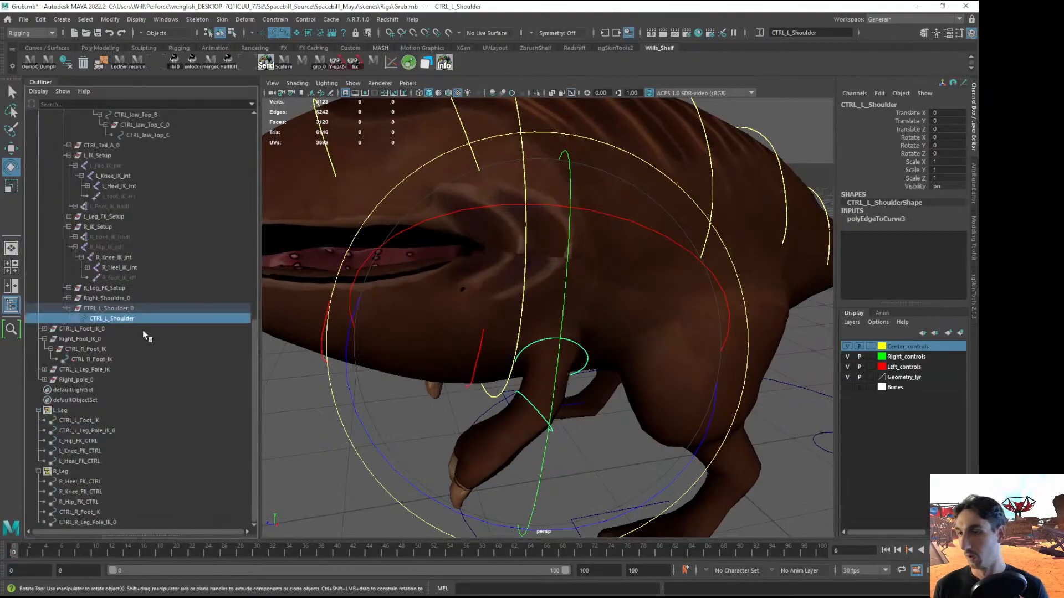
{"action": "left_click", "coordinate": [111, 308]}
{"action": "left_click", "coordinate": [108, 298]}
{"action": "left_click", "coordinate": [110, 319]}
{"action": "left_click", "coordinate": [75, 319]}
{"action": "left_click", "coordinate": [81, 328]}
{"action": "left_click", "coordinate": [111, 339]}
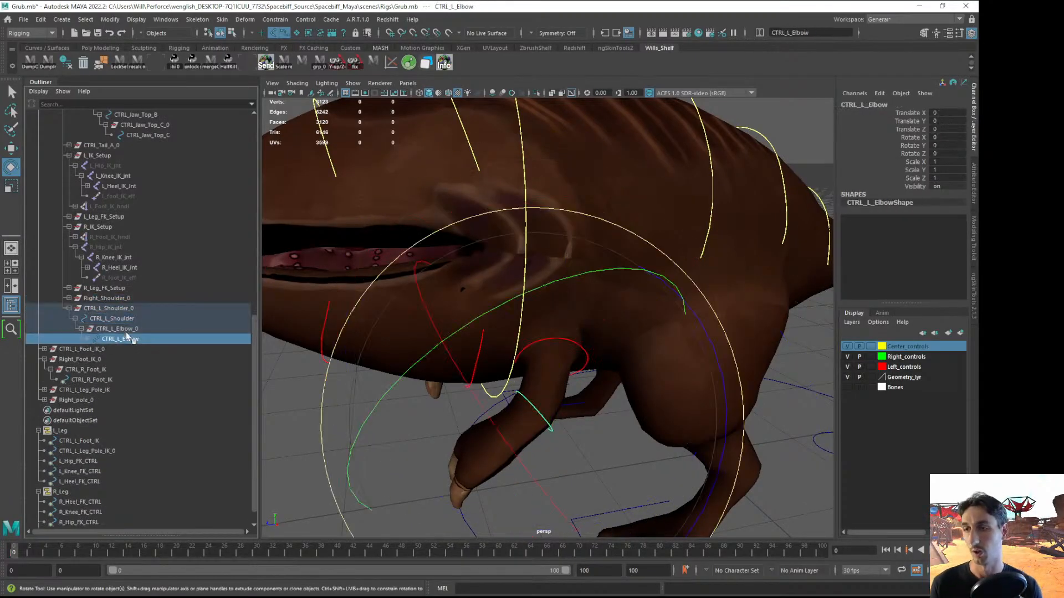
{"action": "left_click", "coordinate": [122, 308]}
{"action": "left_click_drag", "start_coordinate": [400, 369], "coordinate": [442, 368], "text": "alt"}
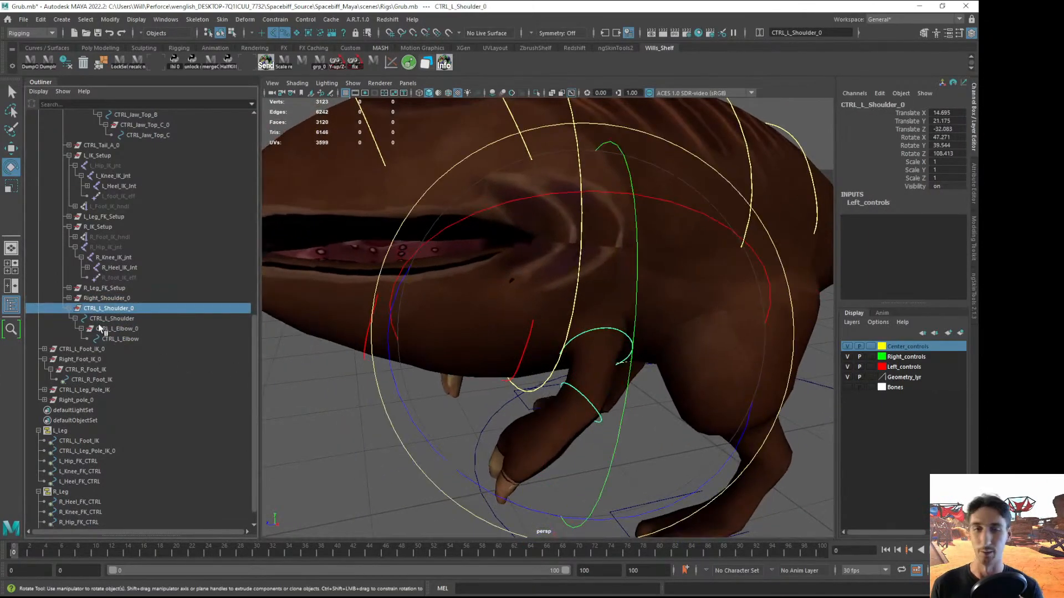
{"action": "key", "text": "shift+p"}
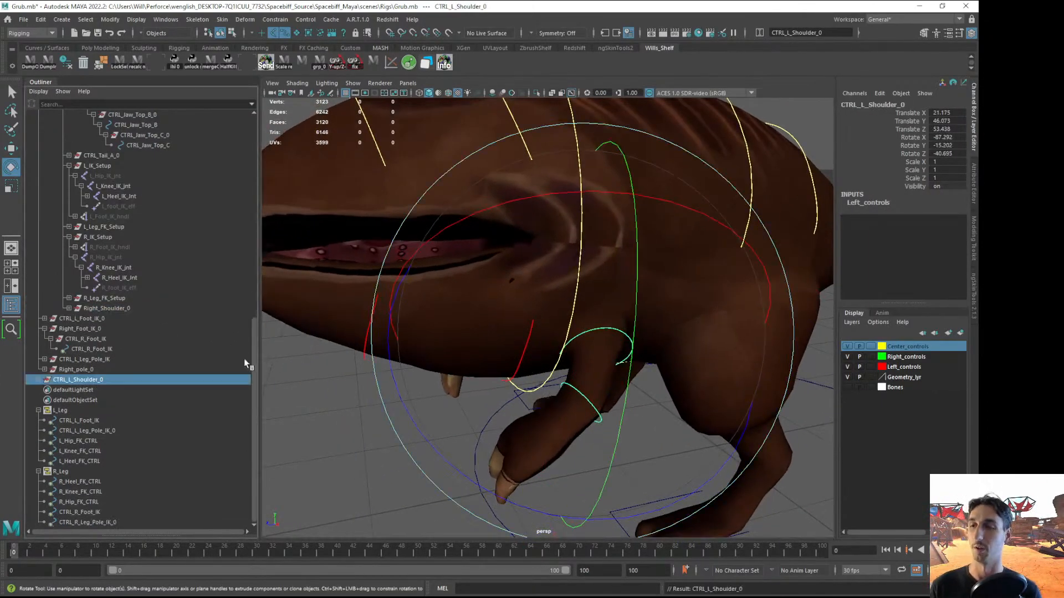
Expand the CTRL_L_Shoulder_0 group and examine its nested shoulder and elbow controls
{"action": "left_click", "coordinate": [38, 380]}
{"action": "left_click", "coordinate": [44, 390]}
{"action": "left_click", "coordinate": [50, 400]}
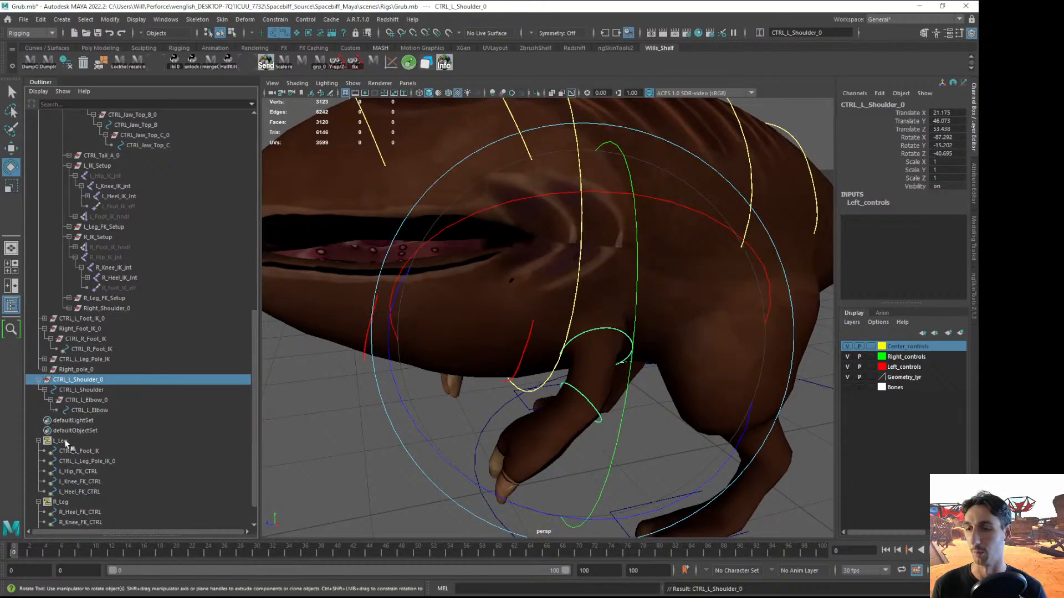
{"action": "left_click", "coordinate": [99, 409]}
{"action": "left_click", "coordinate": [95, 400]}
{"action": "left_click", "coordinate": [98, 381]}
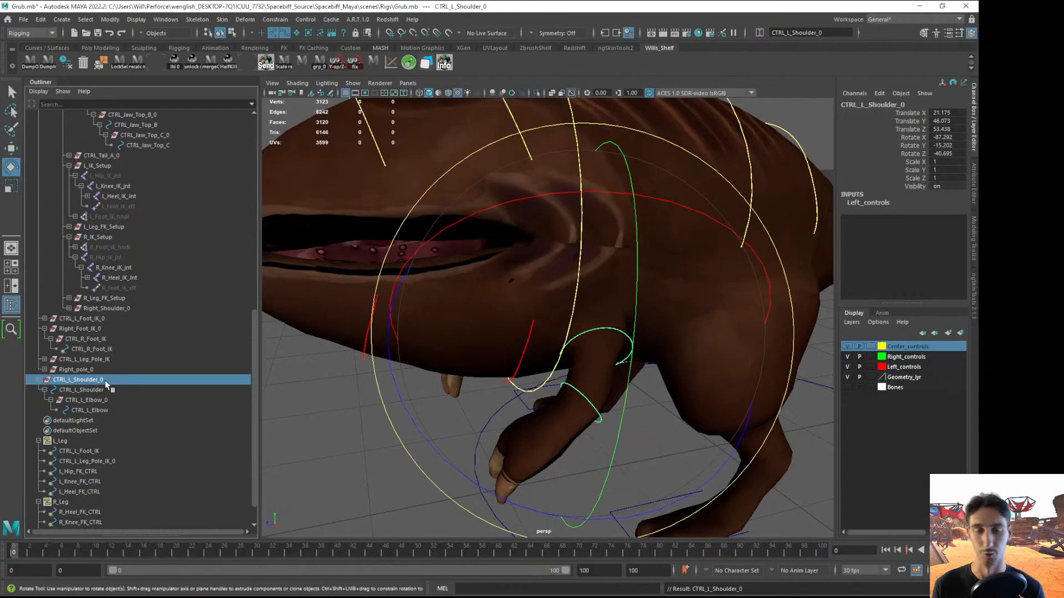
{"action": "left_click", "coordinate": [92, 390]}
{"action": "left_click", "coordinate": [91, 409]}
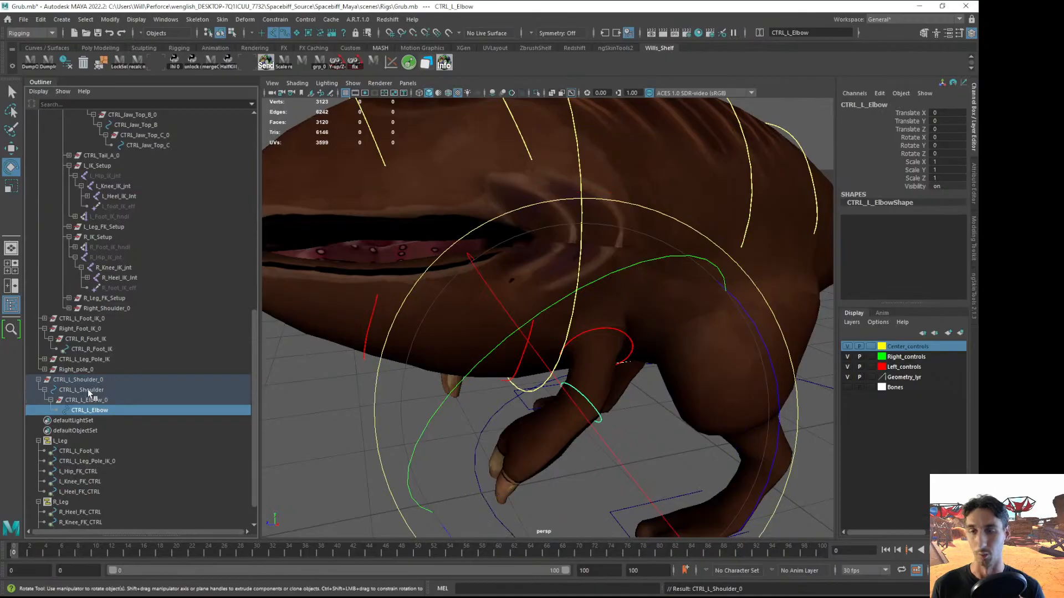
{"action": "left_click", "coordinate": [242, 392], "text": "ctrl"}
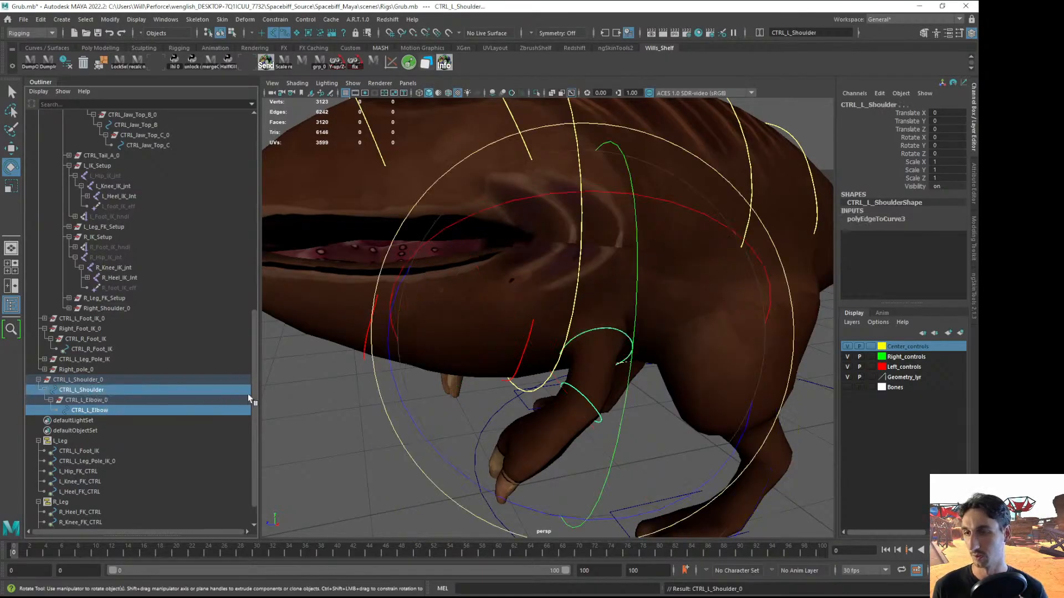
{"action": "left_click_drag", "start_coordinate": [540, 384], "coordinate": [507, 380], "text": "alt"}
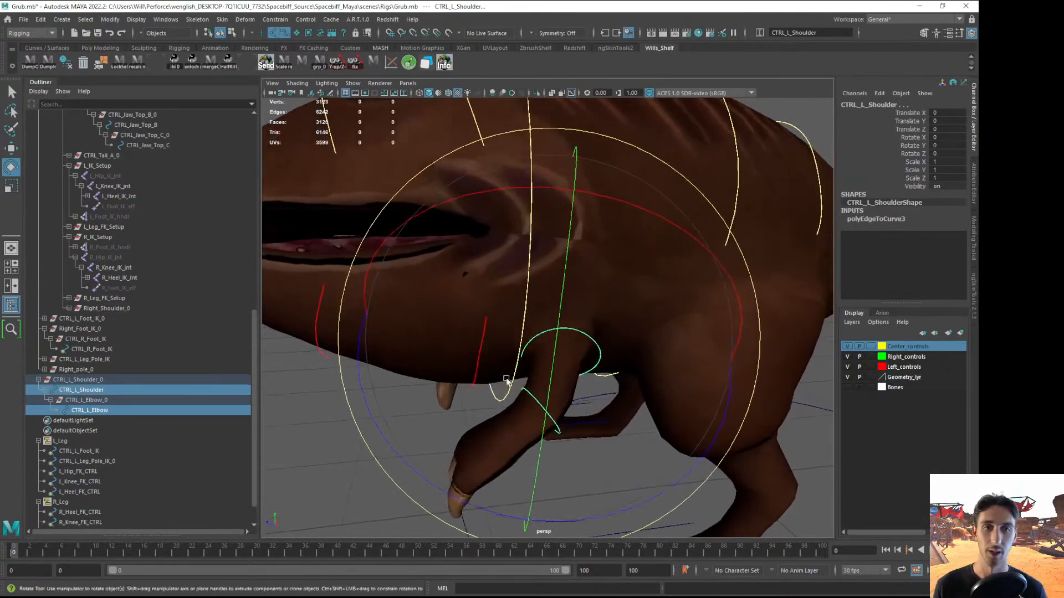
{"action": "left_click", "coordinate": [72, 389]}
{"action": "left_click", "coordinate": [73, 408]}
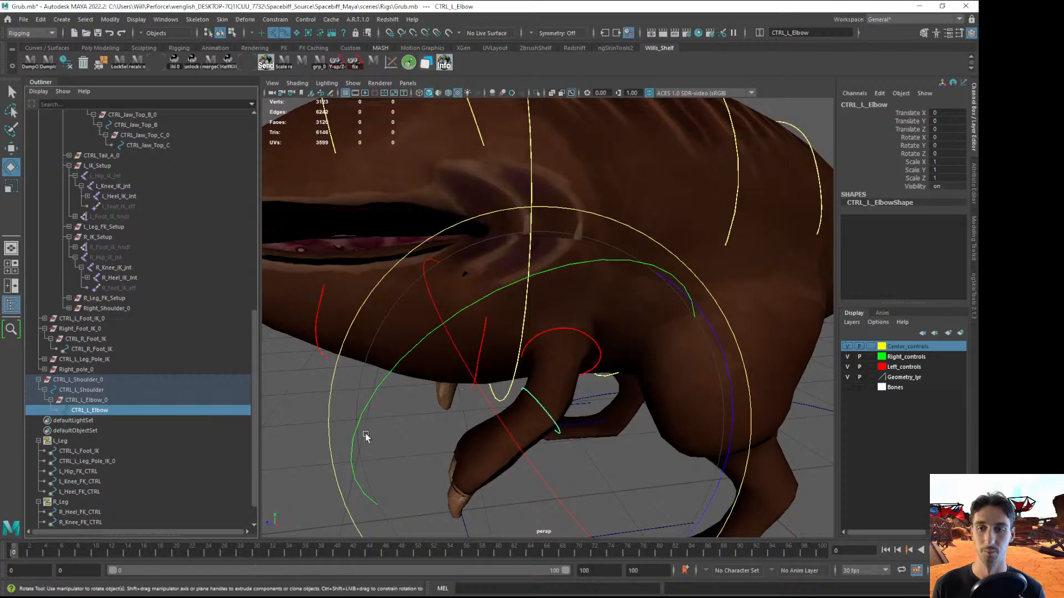
Examine the CTRL_L_Shoulder curve around the left arm in the scene and its place in the hierarchy
{"action": "key", "text": "q"}
{"action": "left_click", "coordinate": [288, 482]}
{"action": "left_click", "coordinate": [594, 344]}
{"action": "left_click_drag", "start_coordinate": [585, 360], "coordinate": [539, 375], "text": "alt"}
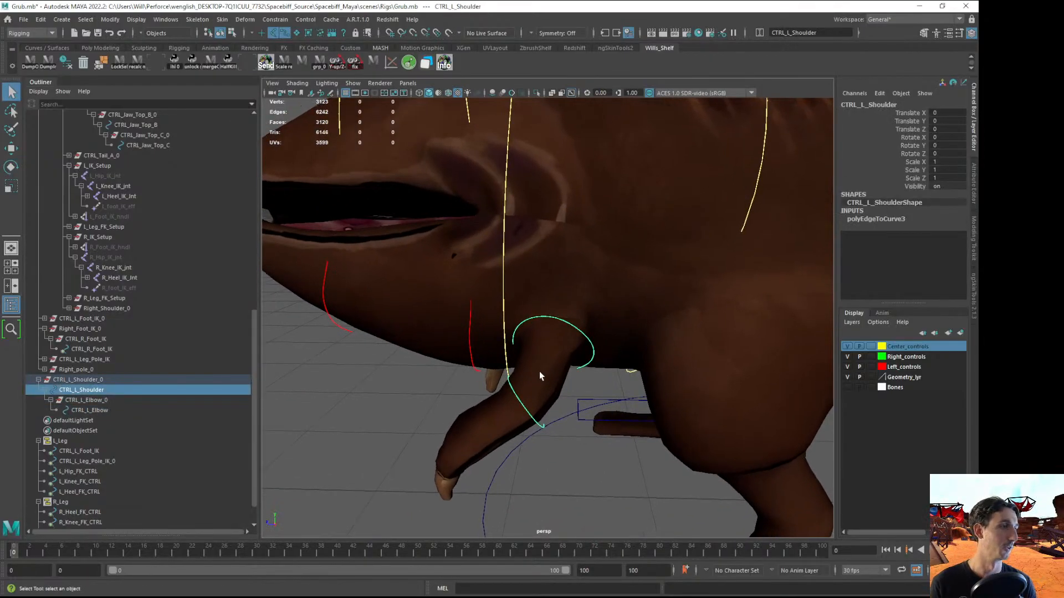
{"action": "left_click_drag", "start_coordinate": [558, 347], "coordinate": [554, 372], "text": "alt"}
{"action": "left_click", "coordinate": [93, 380]}
{"action": "left_click", "coordinate": [96, 391]}
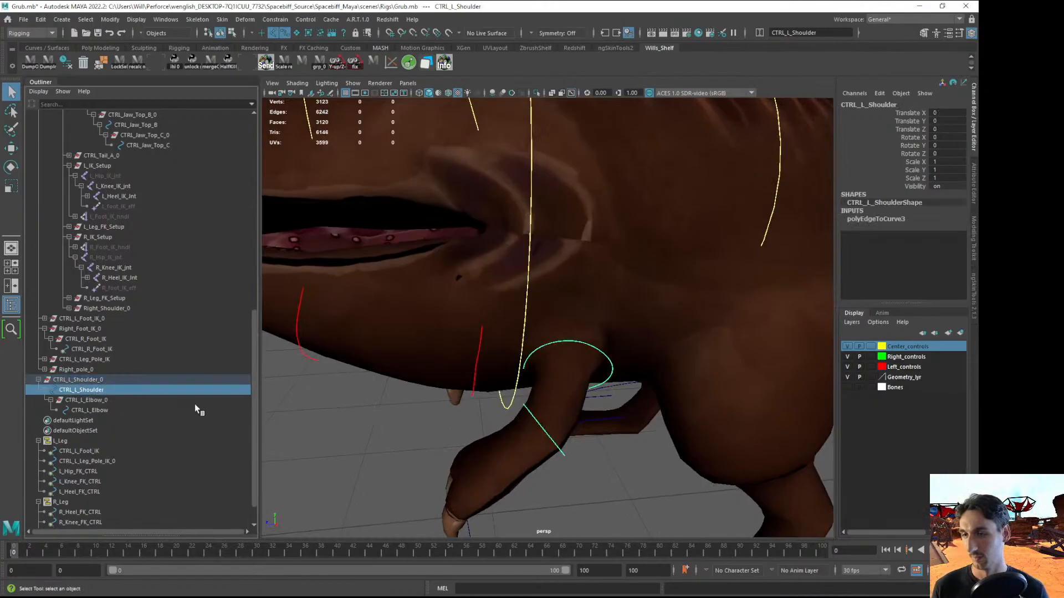
{"action": "left_click_drag", "start_coordinate": [477, 372], "coordinate": [472, 377], "text": "alt"}
{"action": "left_click", "coordinate": [425, 464]}
{"action": "left_click", "coordinate": [608, 368]}
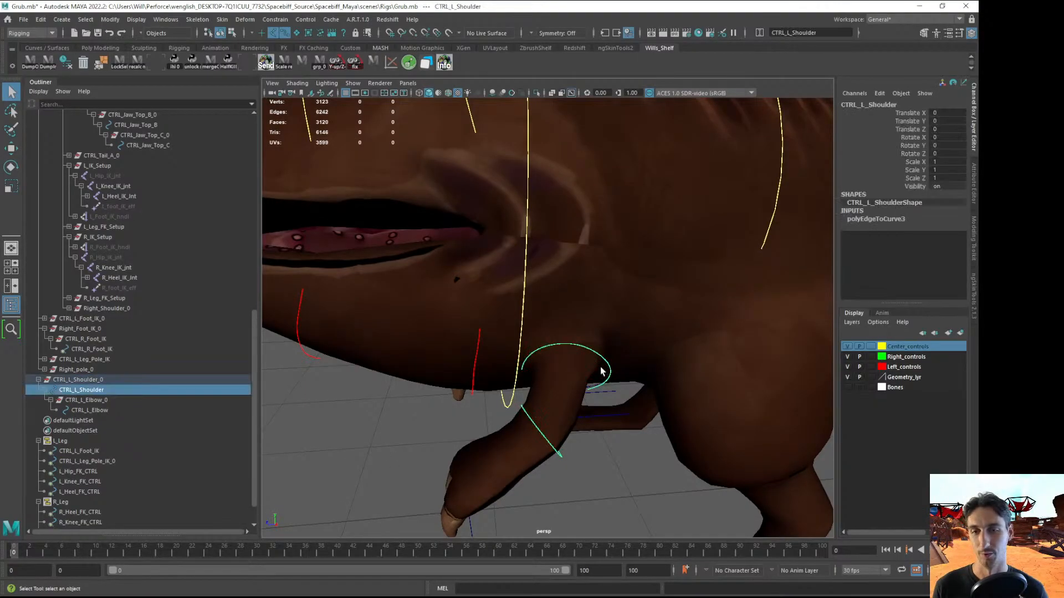
{"action": "left_click_drag", "start_coordinate": [440, 363], "coordinate": [442, 366], "text": "alt"}
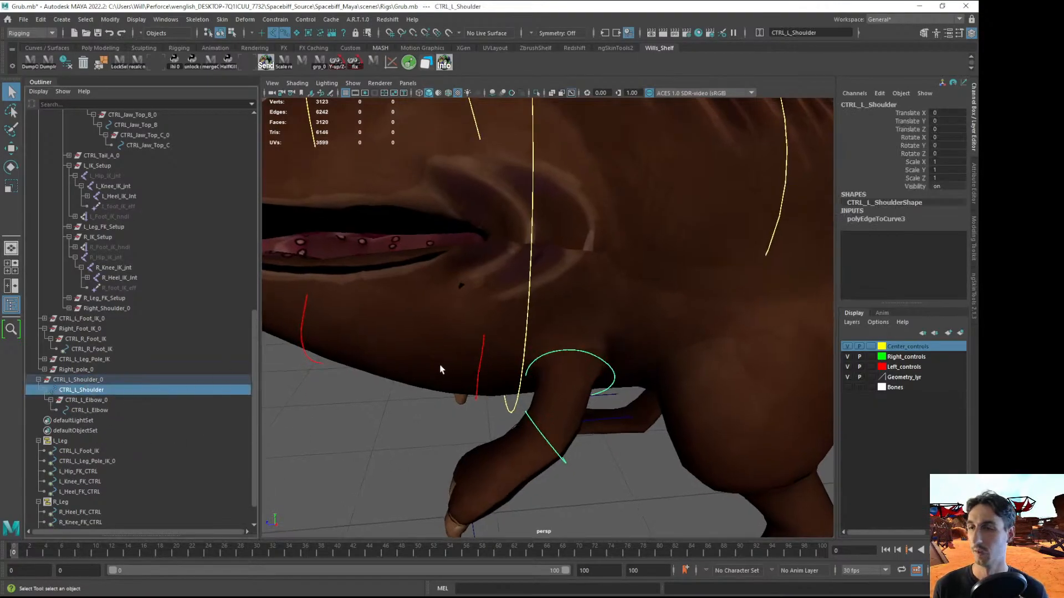
Collapse the C_Spine_B_bind_jnt and L_Hip_bind_jnt branches and list the children of C_Spine_A_bind_jnt
{"action": "left_click_drag", "start_coordinate": [254, 355], "coordinate": [258, 166]}
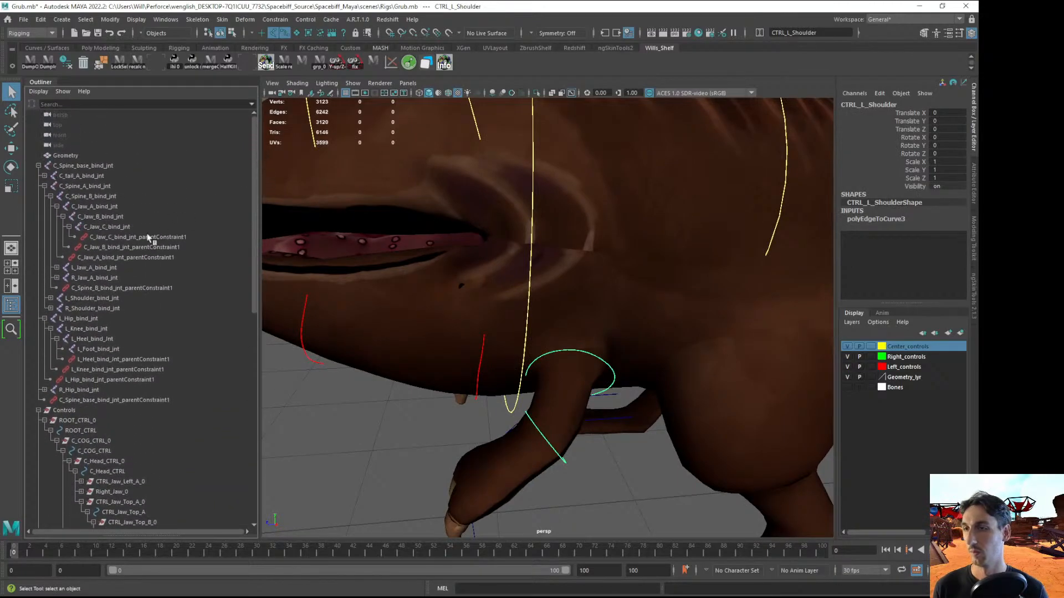
{"action": "left_click", "coordinate": [52, 196]}
{"action": "left_click", "coordinate": [44, 186]}
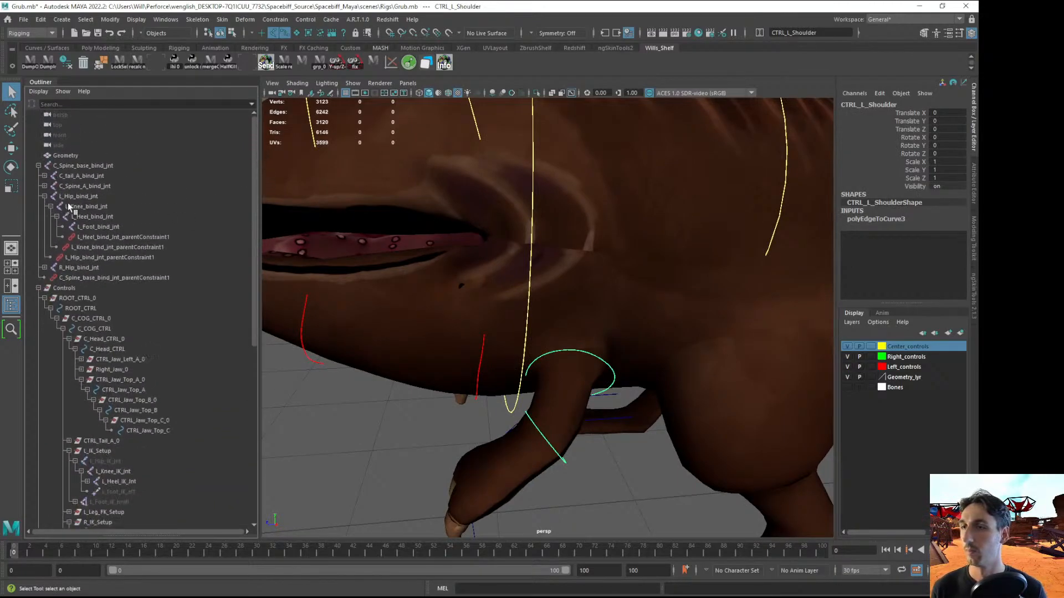
{"action": "left_click", "coordinate": [91, 198]}
{"action": "left_click", "coordinate": [44, 197]}
{"action": "left_click", "coordinate": [64, 207]}
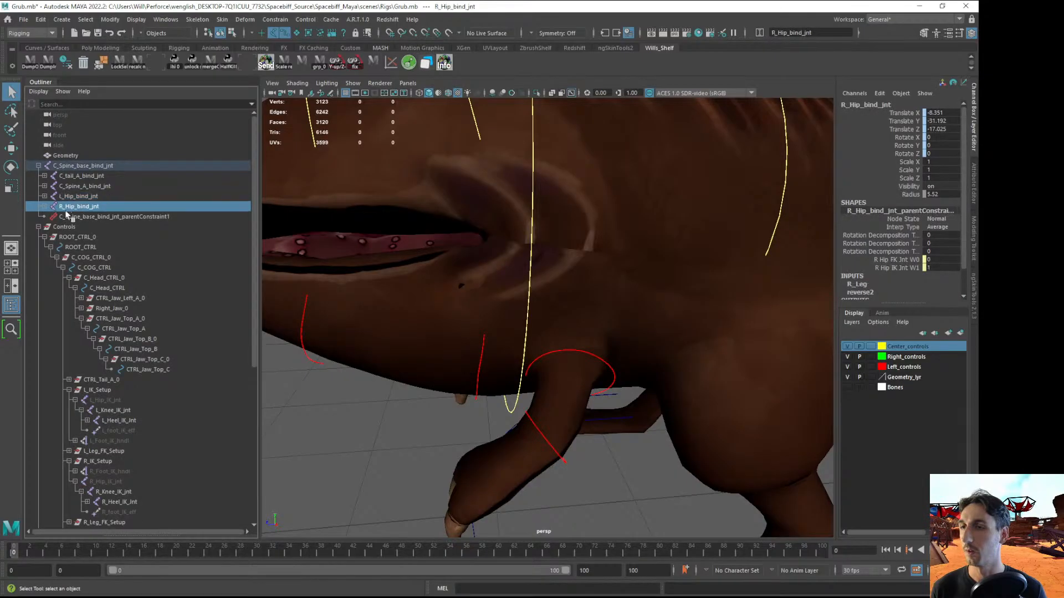
{"action": "left_click", "coordinate": [69, 192]}
{"action": "left_click", "coordinate": [69, 187]}
{"action": "left_click", "coordinate": [45, 186]}
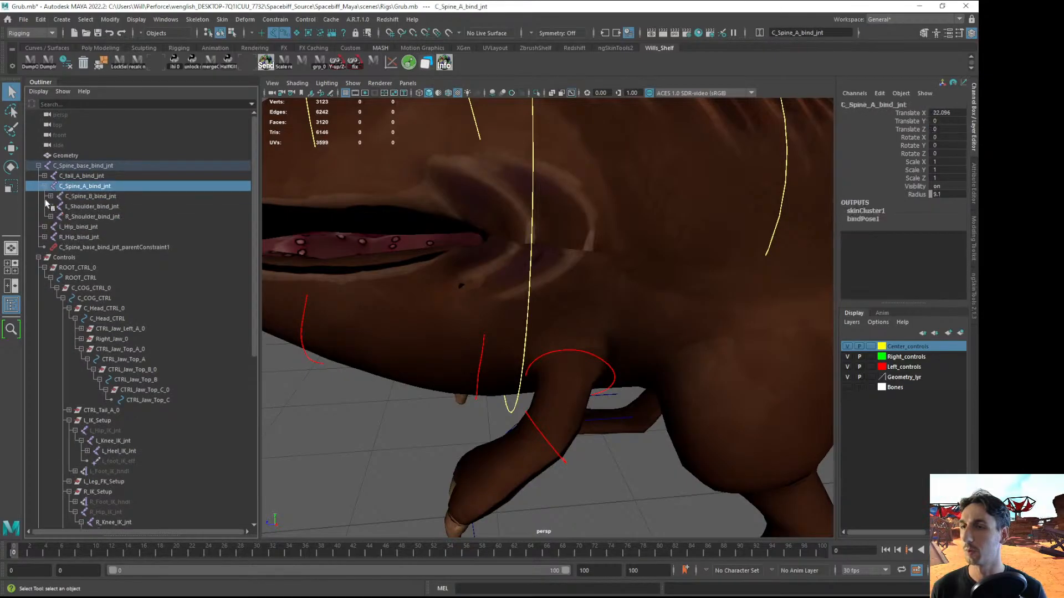
Delete the parent constraints under L_Shoulder_bind_jnt and L_Elbow_bind_jnt
{"action": "left_click", "coordinate": [50, 206]}
{"action": "left_click", "coordinate": [57, 216]}
{"action": "left_click", "coordinate": [63, 226]}
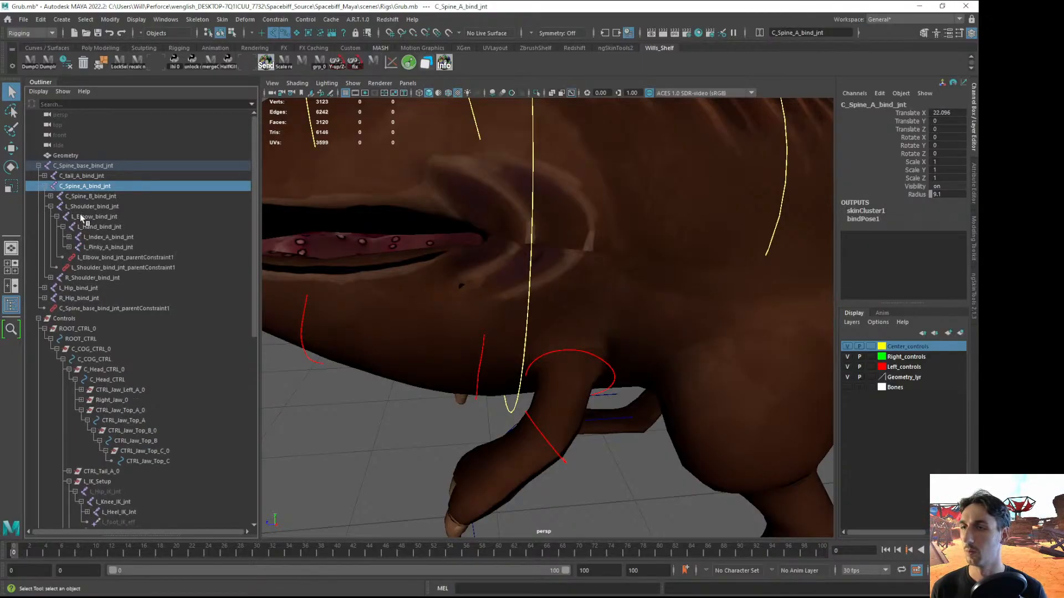
{"action": "left_click", "coordinate": [56, 217]}
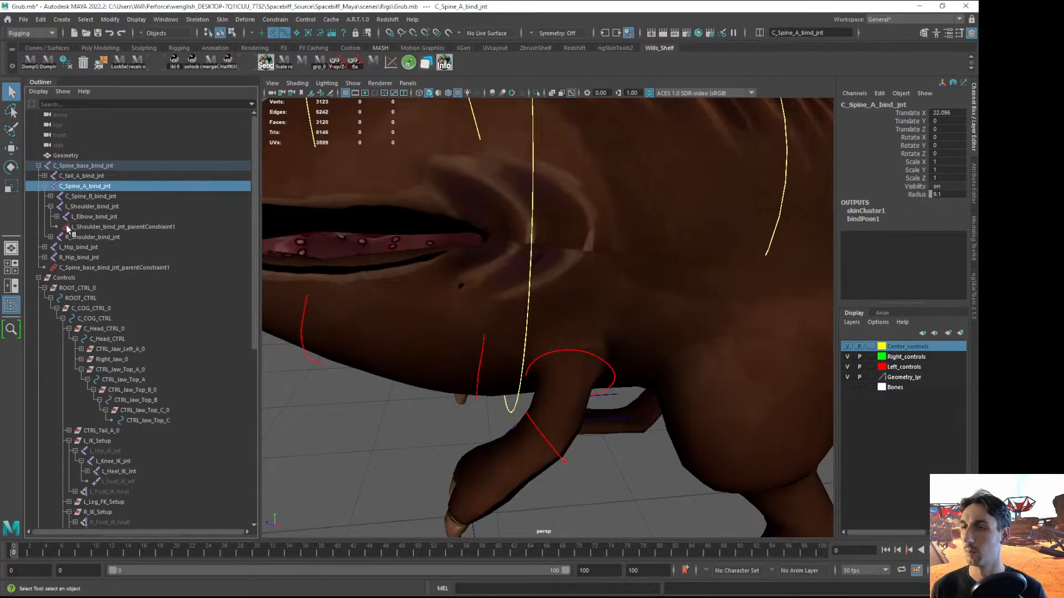
{"action": "left_click", "coordinate": [57, 217]}
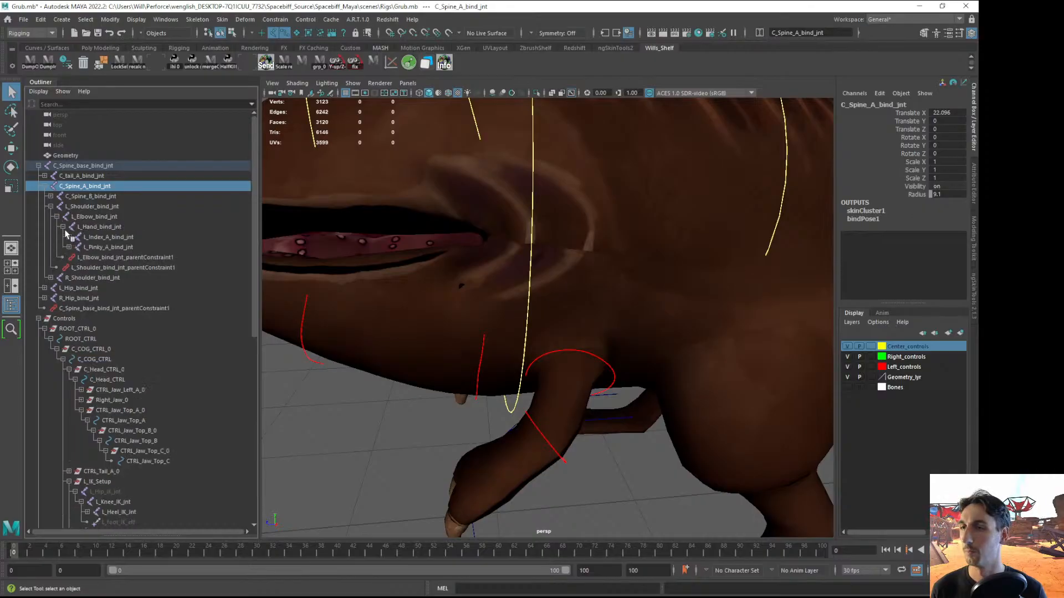
{"action": "left_click", "coordinate": [62, 227]}
{"action": "left_click", "coordinate": [98, 248]}
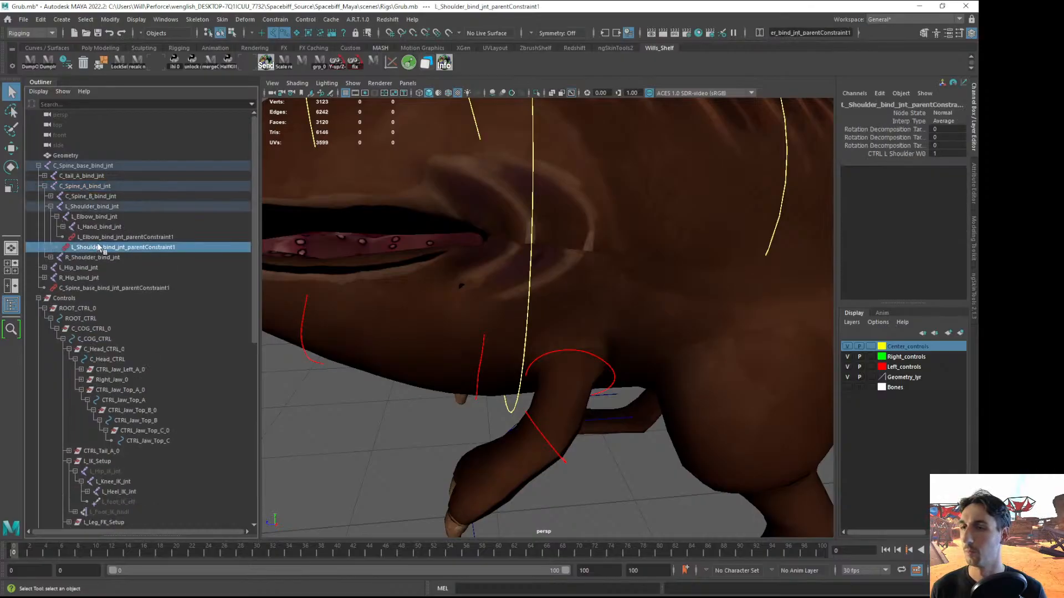
{"action": "left_click", "coordinate": [111, 237], "text": "ctrl"}
{"action": "key", "text": "Delete"}
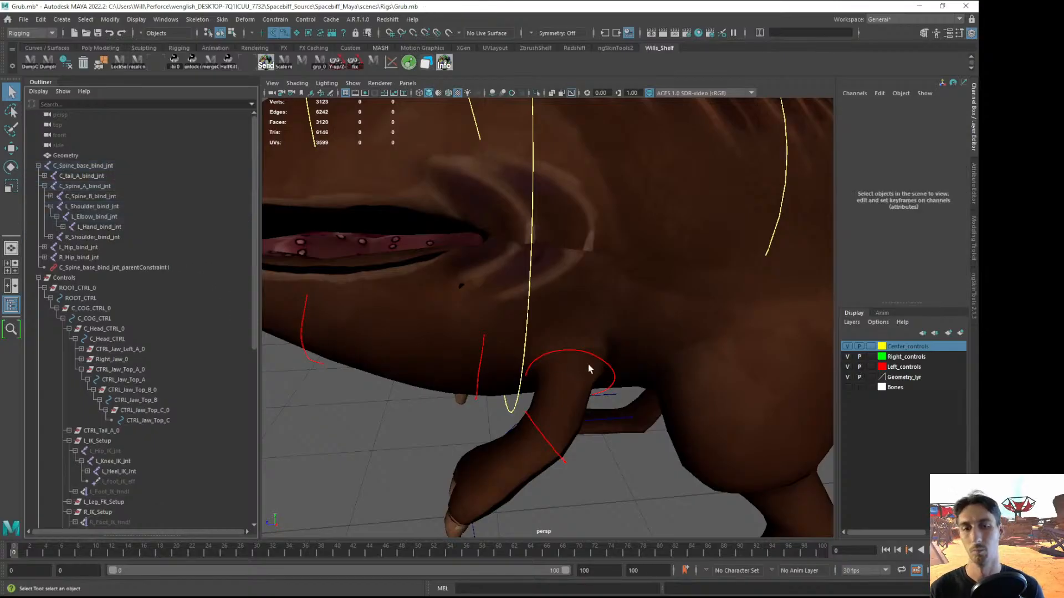
Test-rotate CTRL_L_Shoulder to check that it no longer drives the left arm, and undo the rotation
{"action": "left_click", "coordinate": [603, 370]}
{"action": "key", "text": "e"}
{"action": "left_click_drag", "start_coordinate": [520, 410], "coordinate": [566, 422]}
{"action": "key", "text": "ctrl+z"}
{"action": "right_click_drag", "start_coordinate": [566, 421], "coordinate": [424, 394], "text": "alt"}
{"action": "key", "text": "f"}
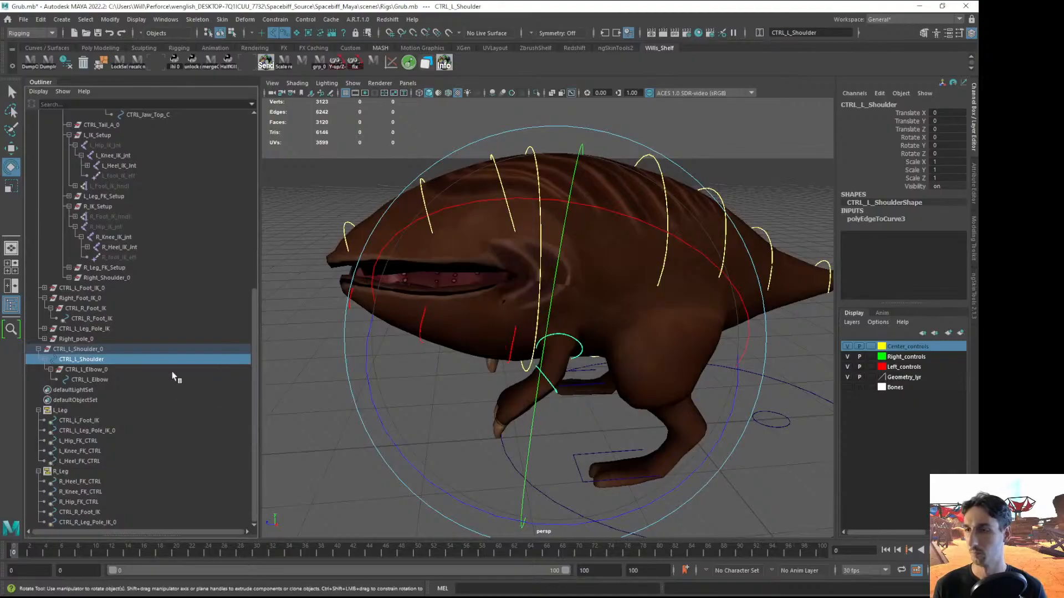
Unparent the CTRL_L_Elbow_0 group from CTRL_L_Shoulder to the world
{"action": "left_click", "coordinate": [87, 371]}
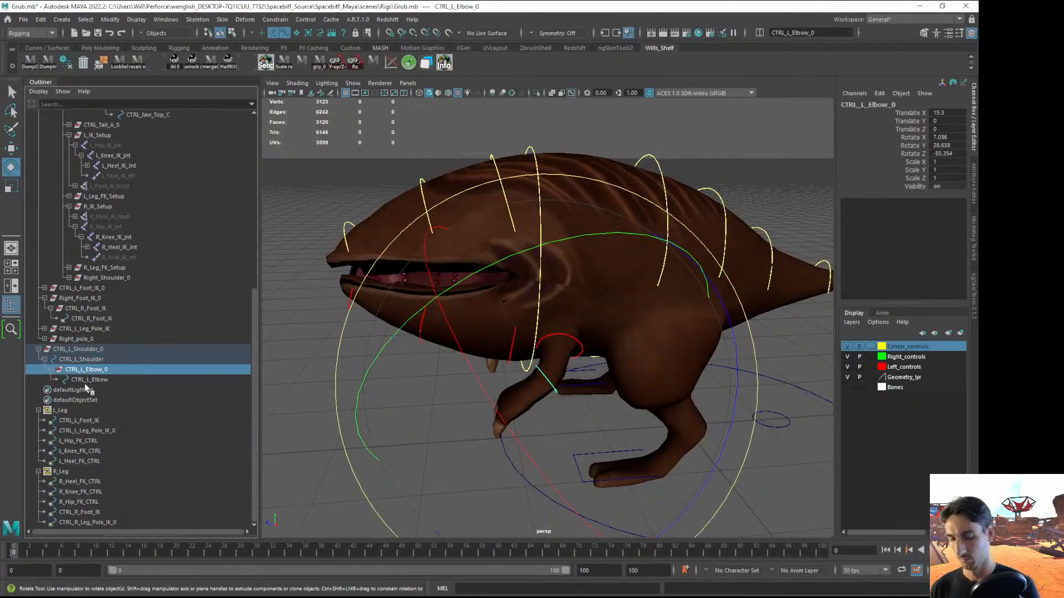
{"action": "key", "text": "shift+p"}
{"action": "left_click", "coordinate": [69, 369]}
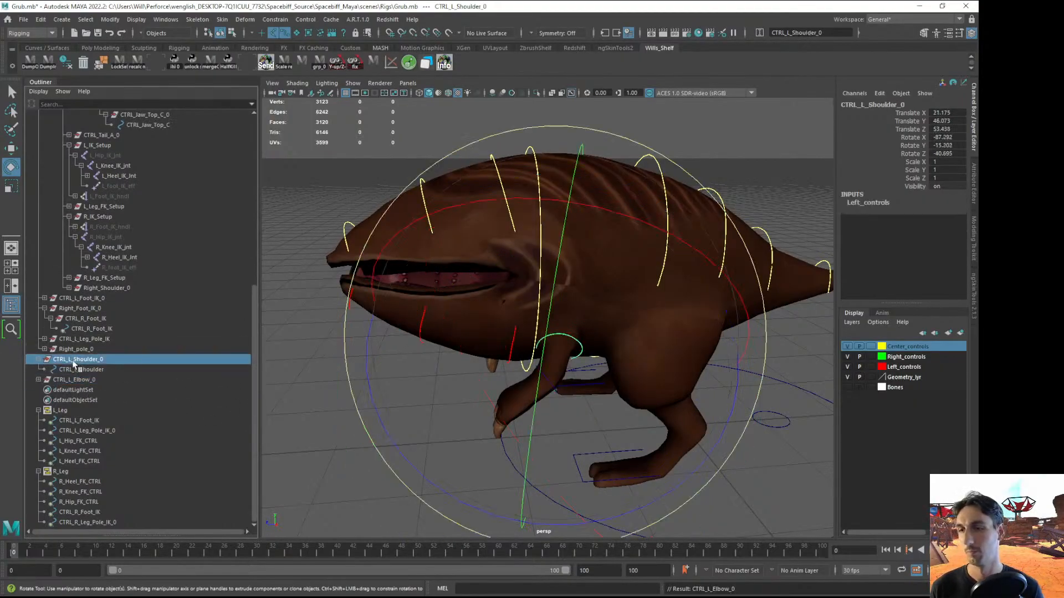
Delete the construction history of the CTRL_L_Shoulder curve and clear the selection
{"action": "key", "text": "f"}
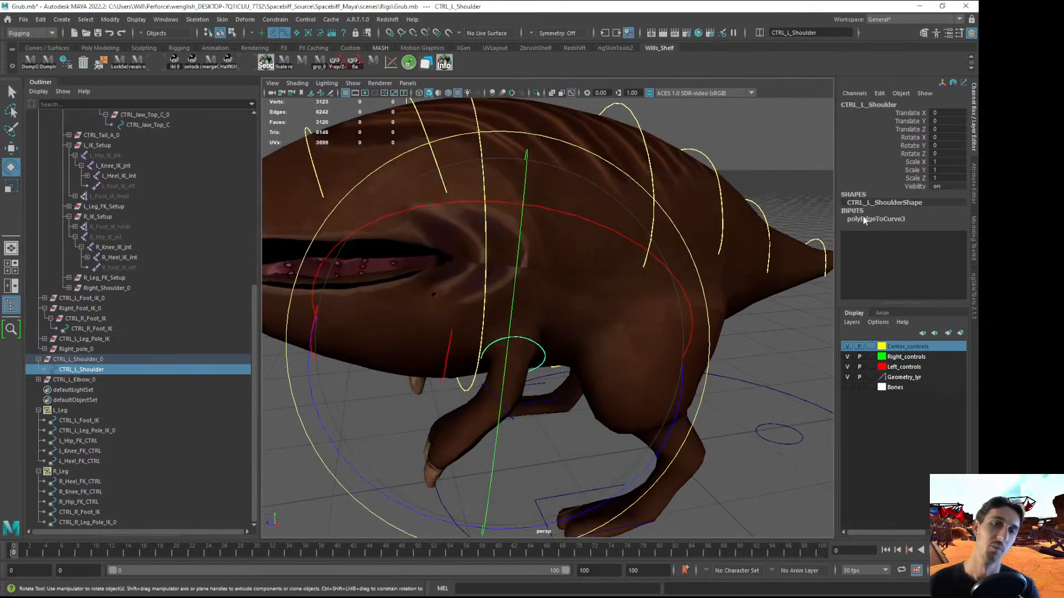
{"action": "mouse_move", "coordinate": [564, 338]}
{"action": "left_mouse_down", "text": "alt"}
{"action": "mouse_move", "coordinate": [598, 358]}
{"action": "mouse_move", "coordinate": [561, 345]}
{"action": "left_mouse_up", "text": "alt"}
{"action": "left_click_drag", "start_coordinate": [655, 264], "coordinate": [546, 308], "text": "alt"}
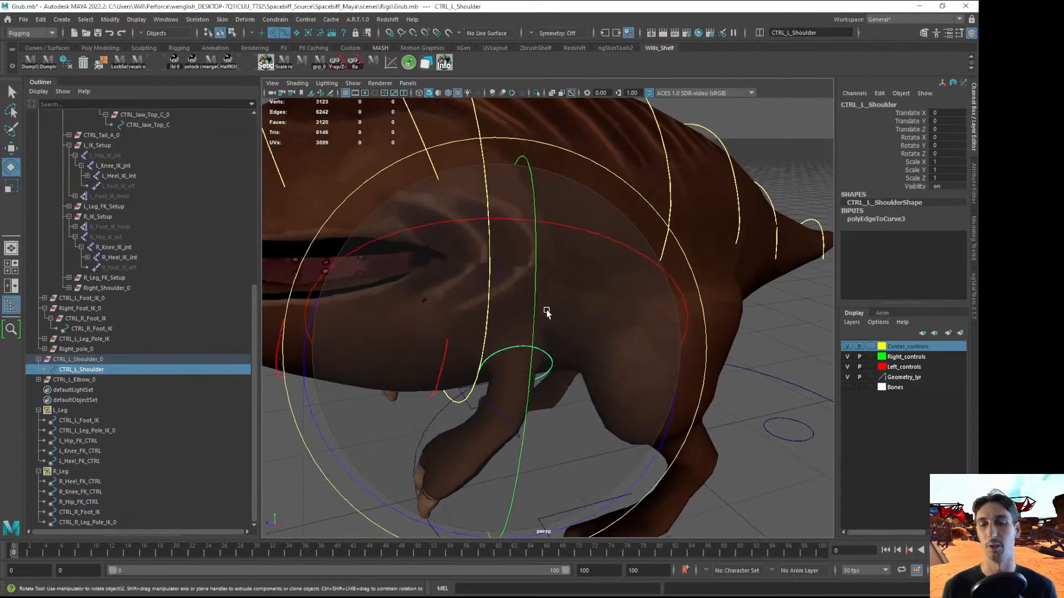
{"action": "left_click", "coordinate": [71, 360]}
{"action": "left_click", "coordinate": [72, 370]}
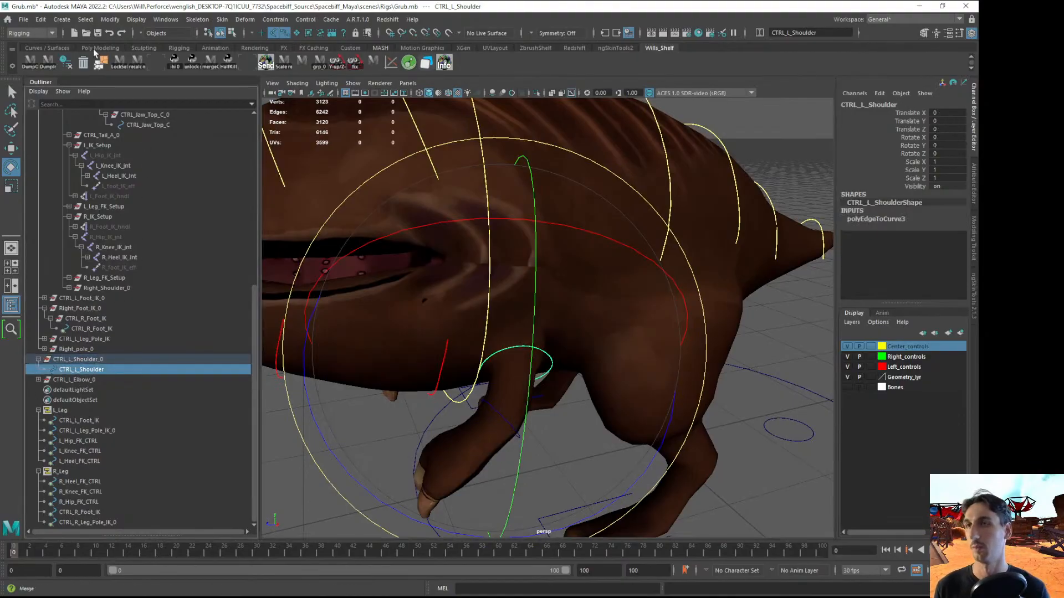
{"action": "left_click", "coordinate": [40, 19]}
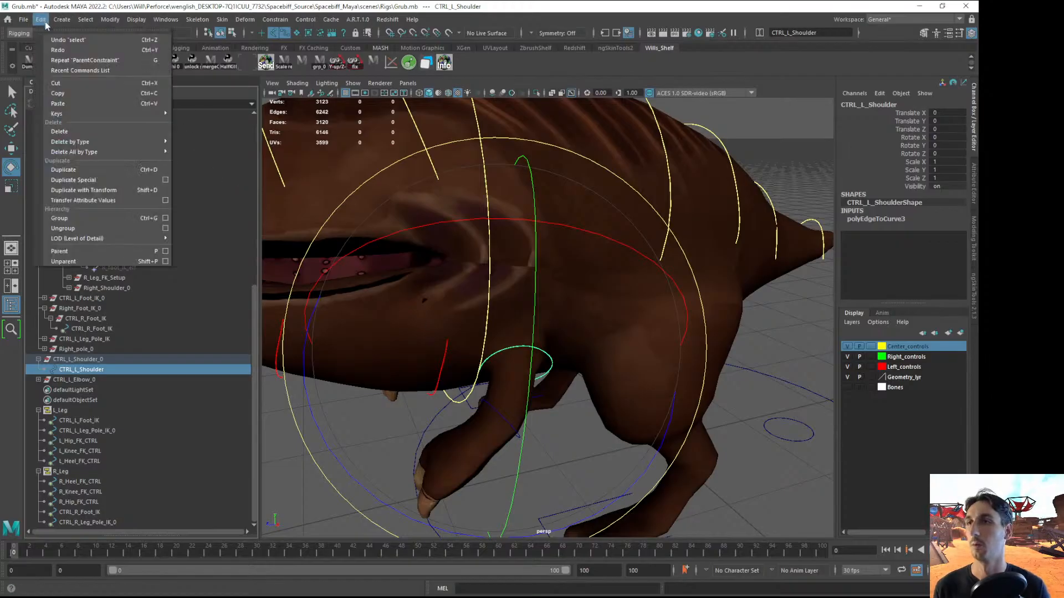
{"action": "mouse_move", "coordinate": [95, 142]}
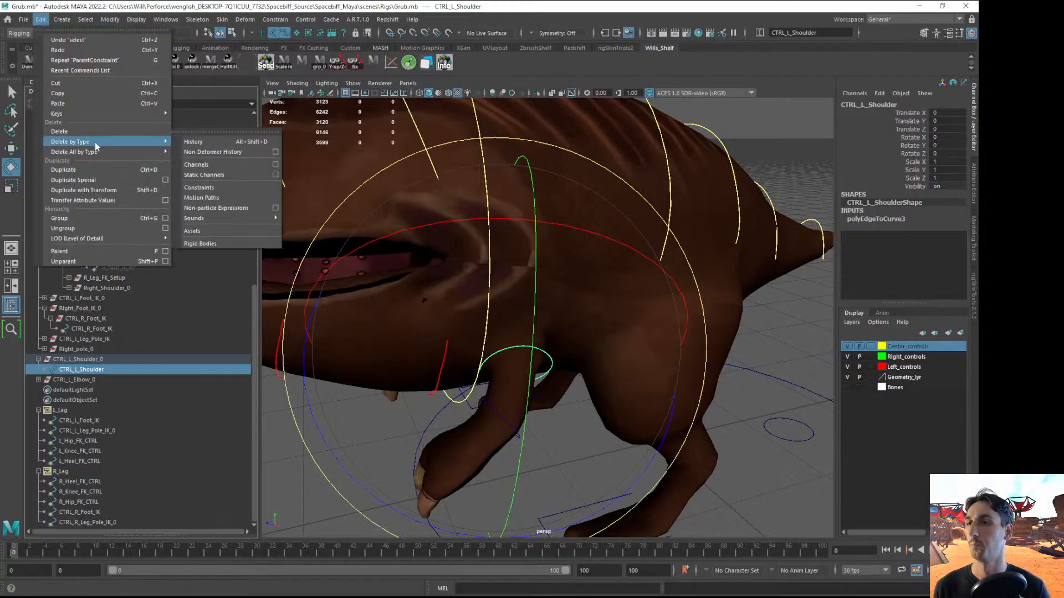
{"action": "left_click", "coordinate": [193, 142]}
{"action": "scroll", "coordinate": [500, 344], "scroll_direction": "down", "scroll_amount": 5}
{"action": "left_click", "coordinate": [307, 463]}
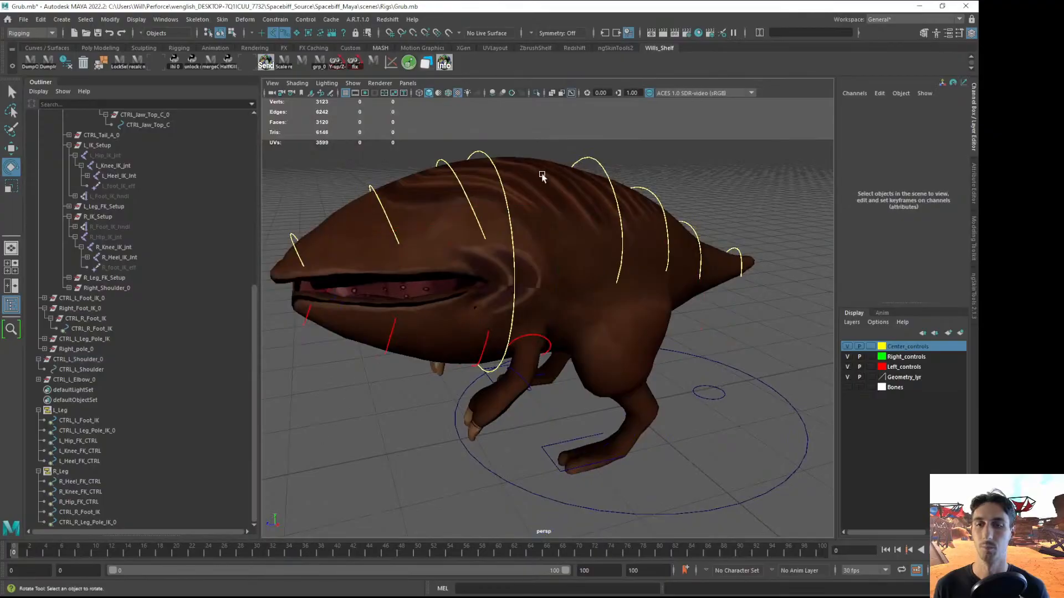
{"action": "left_click", "coordinate": [497, 165]}
{"action": "left_click_drag", "start_coordinate": [445, 242], "coordinate": [480, 181]}
{"action": "key", "text": "ctrl+z"}
{"action": "left_click", "coordinate": [446, 502]}
Parent the CTRL_L_Elbow_0 group under the CTRL_L_Shoulder control
{"action": "scroll", "coordinate": [470, 446], "scroll_direction": "up", "scroll_amount": 5}
{"action": "left_click", "coordinate": [78, 369]}
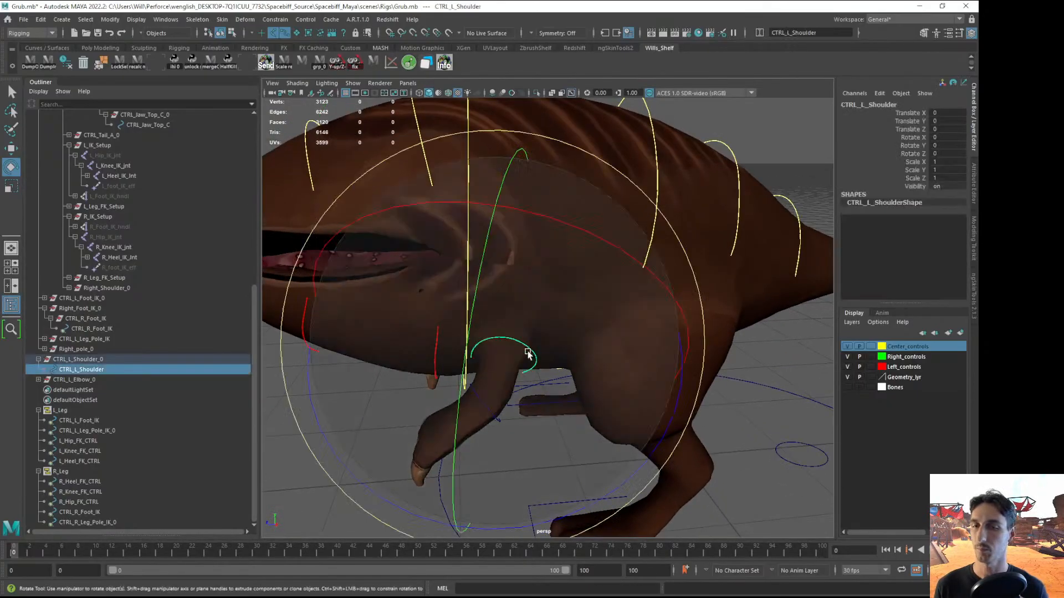
{"action": "left_click", "coordinate": [59, 381]}
{"action": "left_click", "coordinate": [39, 379]}
{"action": "left_click", "coordinate": [75, 391]}
{"action": "left_click", "coordinate": [60, 380]}
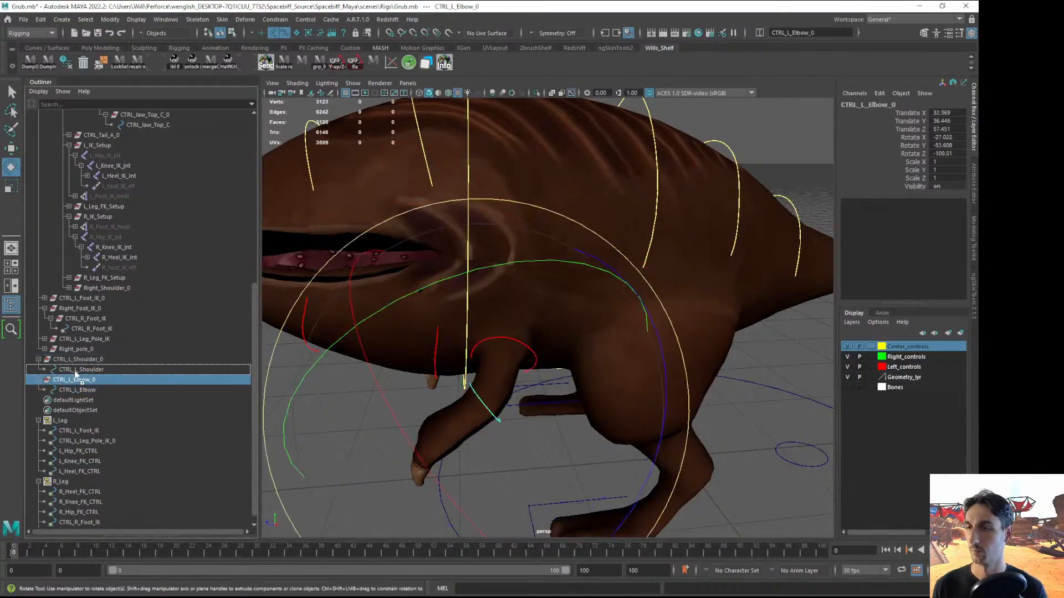
{"action": "middle_click_drag", "start_coordinate": [75, 377], "coordinate": [72, 370]}
{"action": "left_click", "coordinate": [51, 380]}
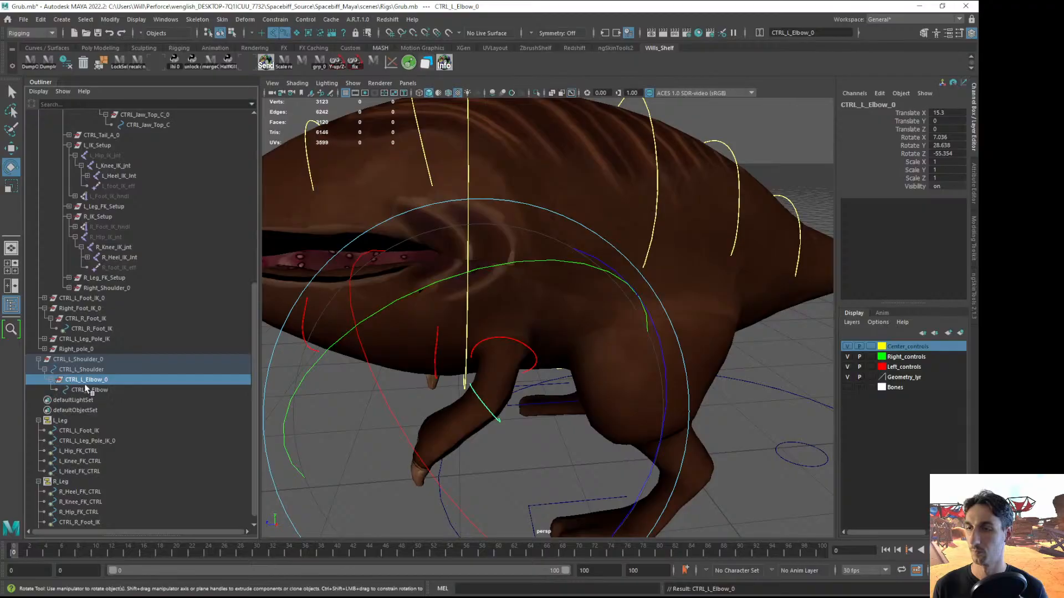
Collapse the head and leg IK setup groups and parent CTRL_L_Shoulder_0 under C_COG_CTRL
{"action": "left_click", "coordinate": [86, 360]}
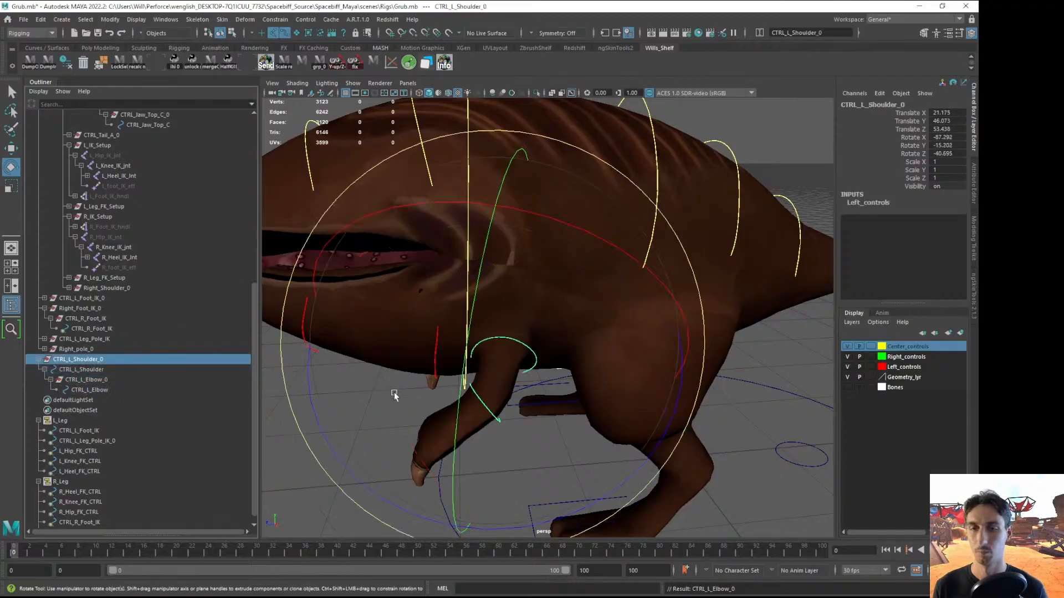
{"action": "key", "text": "q"}
{"action": "scroll", "coordinate": [377, 407], "scroll_direction": "down", "scroll_amount": 2}
{"action": "left_click_drag", "start_coordinate": [410, 350], "coordinate": [254, 212], "text": "alt"}
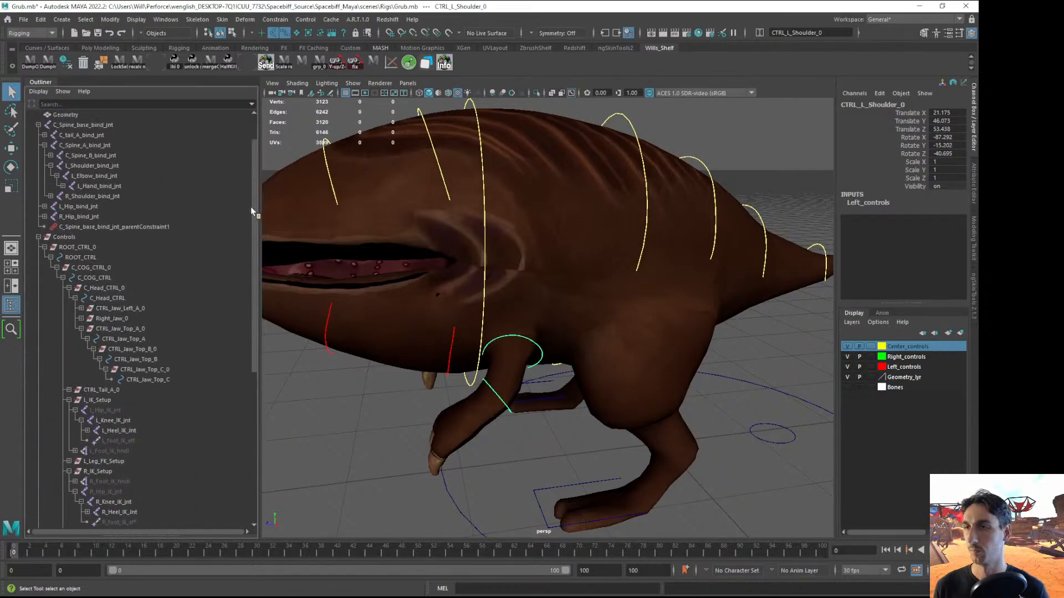
{"action": "left_click", "coordinate": [69, 288]}
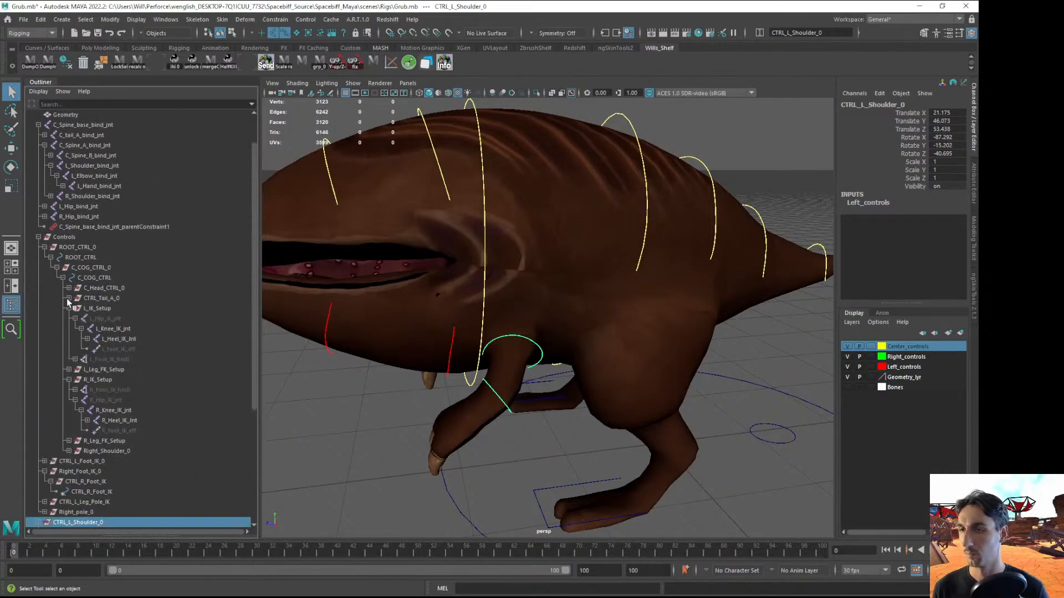
{"action": "left_click", "coordinate": [68, 308]}
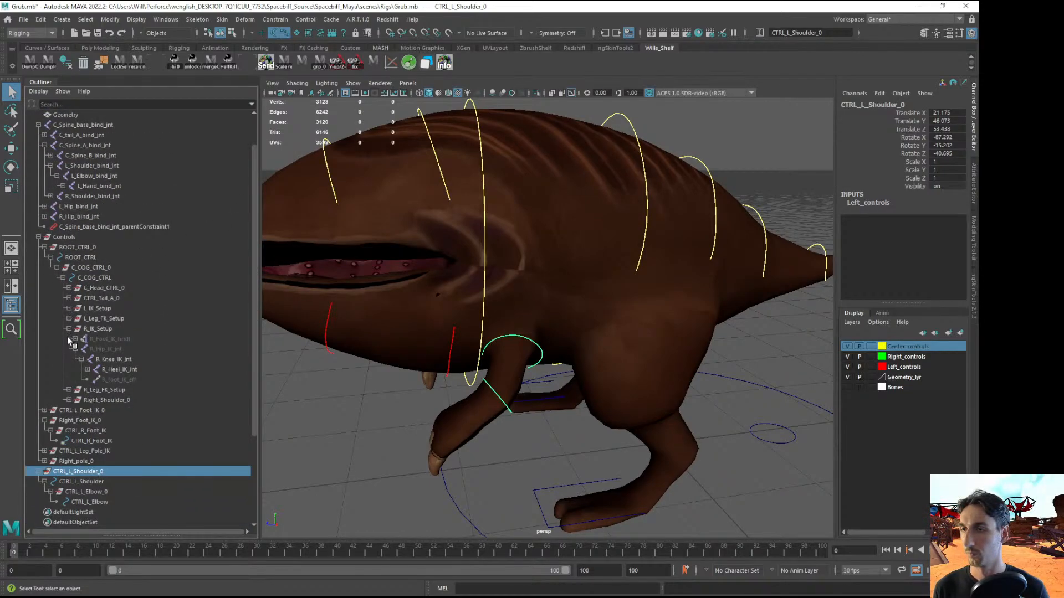
{"action": "left_click", "coordinate": [68, 329]}
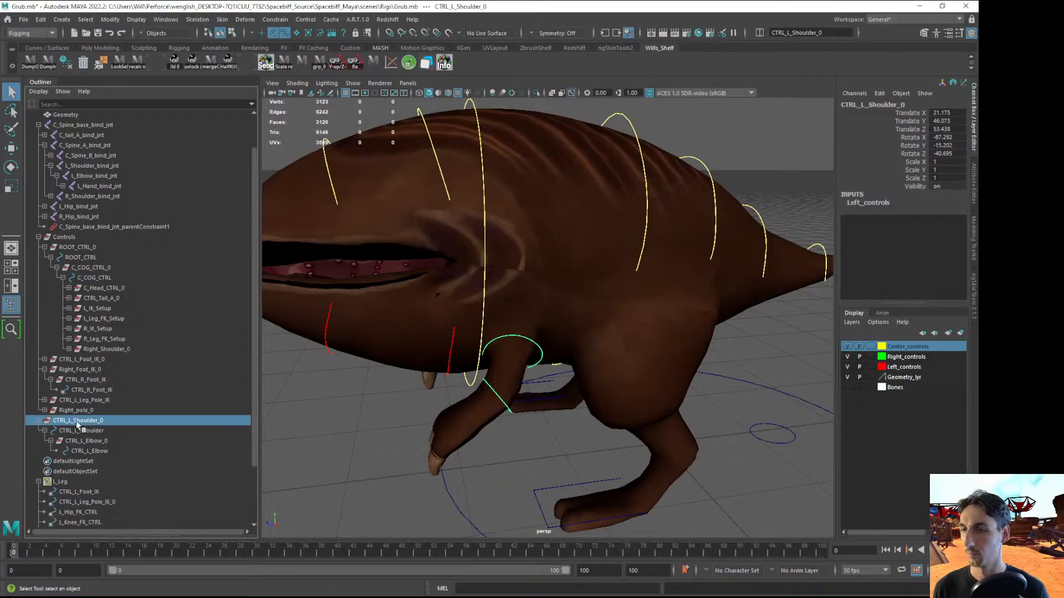
{"action": "middle_click_drag", "start_coordinate": [76, 420], "coordinate": [98, 299]}
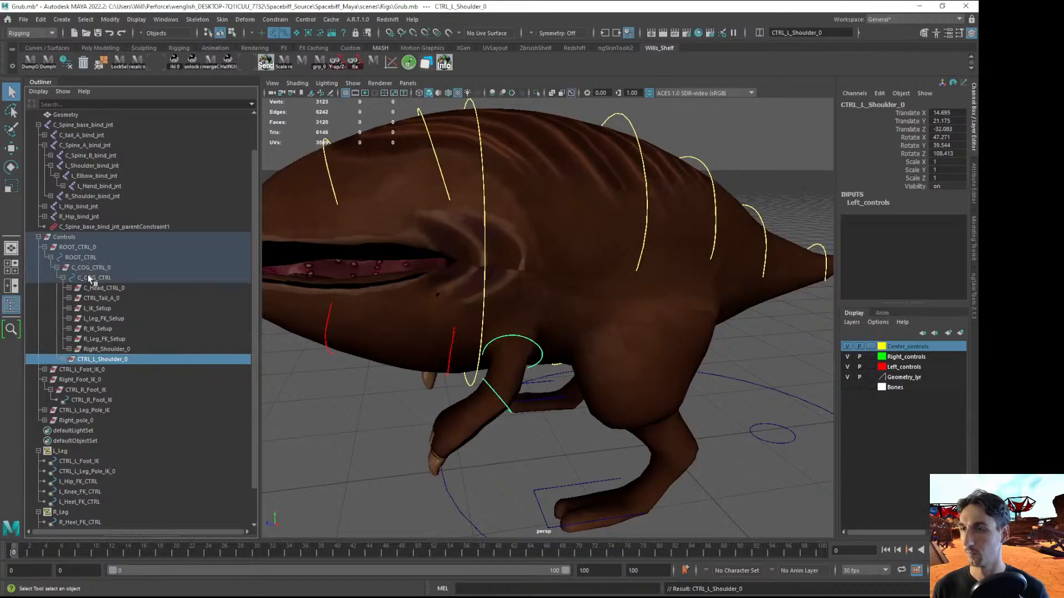
Parent-constrain L_Shoulder_bind_jnt to the CTRL_L_Shoulder control
{"action": "left_click", "coordinate": [69, 359]}
{"action": "left_click", "coordinate": [81, 380]}
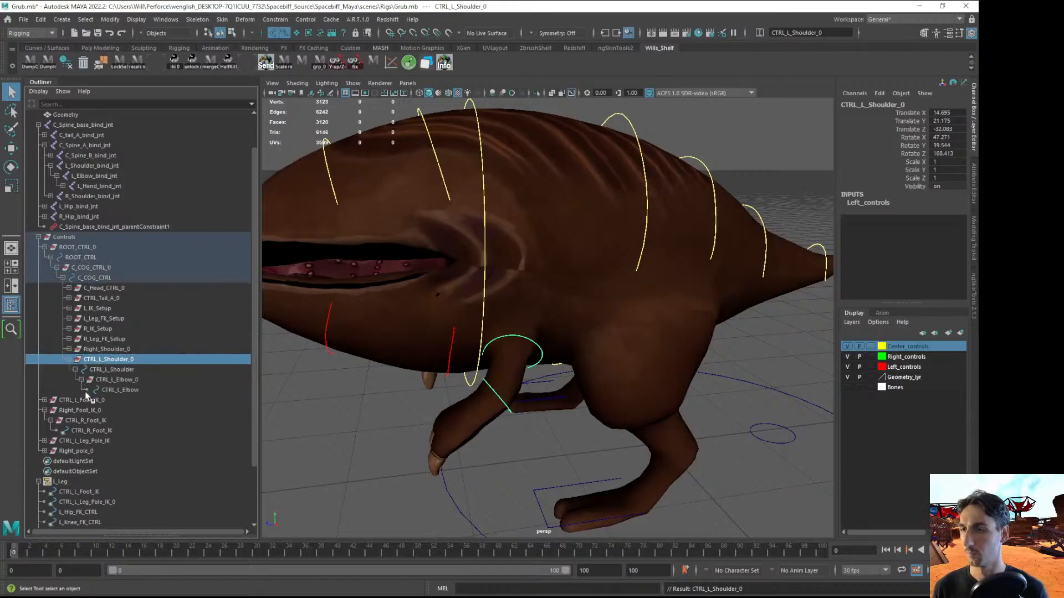
{"action": "left_click", "coordinate": [116, 370]}
{"action": "left_click_drag", "start_coordinate": [251, 327], "coordinate": [262, 205]}
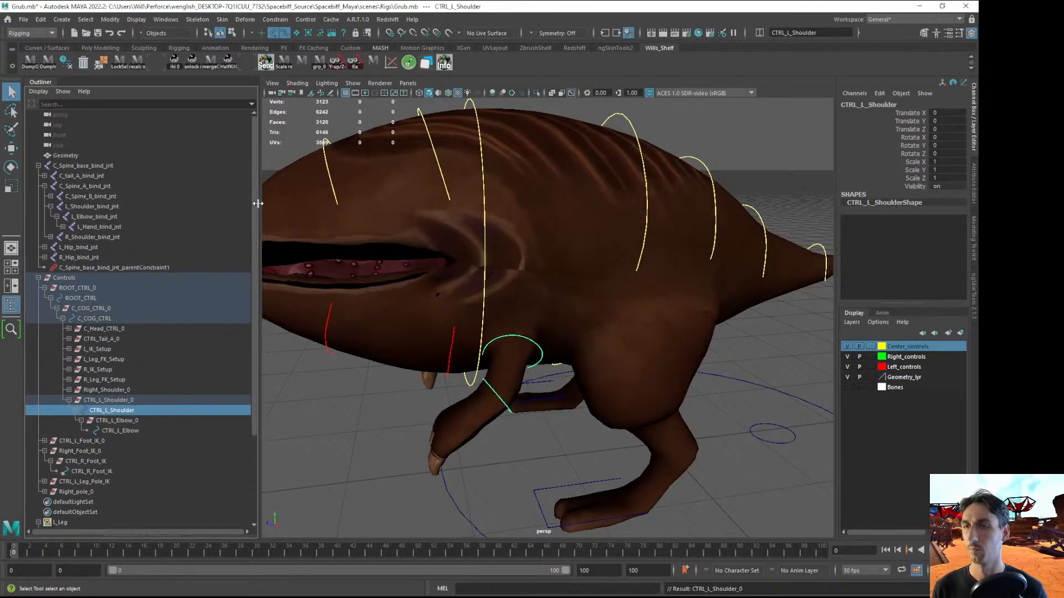
{"action": "left_click", "coordinate": [104, 209], "text": "ctrl"}
{"action": "left_click", "coordinate": [248, 21]}
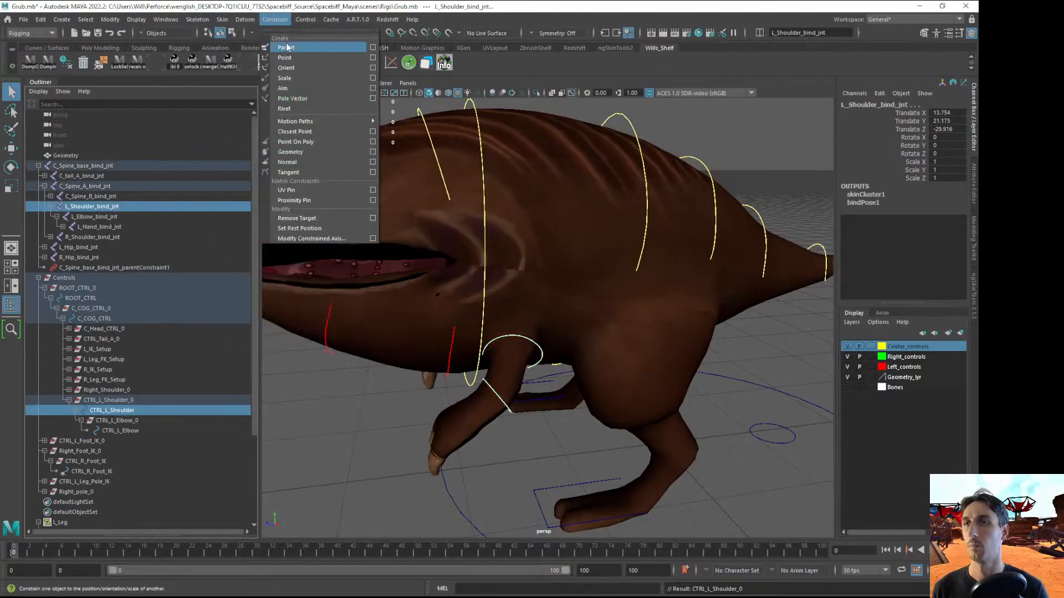
{"action": "left_click", "coordinate": [288, 47]}
Parent-constrain L_Elbow_bind_jnt to the CTRL_L_Elbow control
{"action": "left_click", "coordinate": [120, 440]}
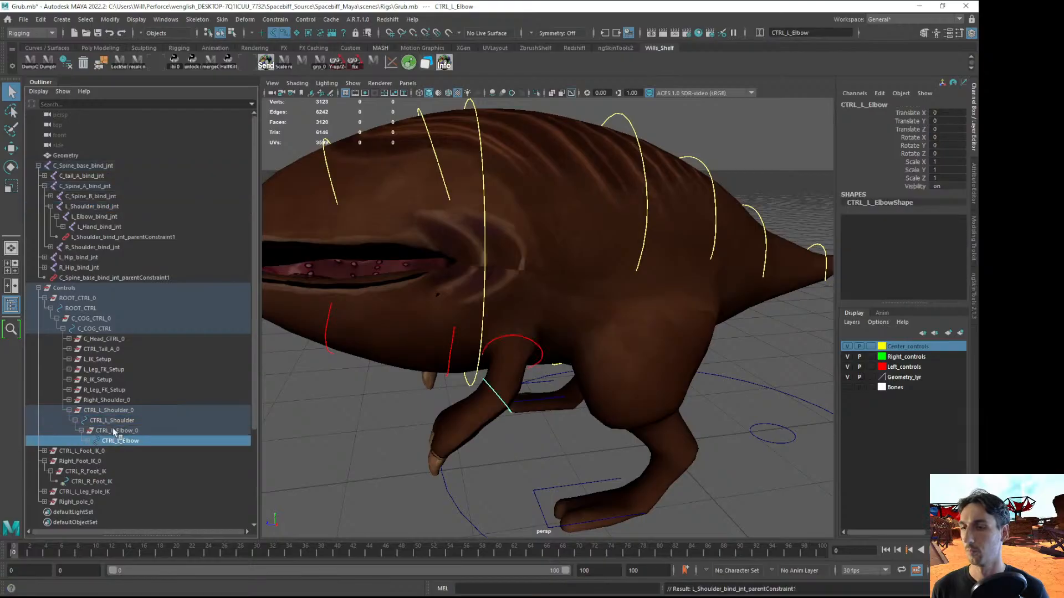
{"action": "left_click", "coordinate": [101, 217], "text": "ctrl"}
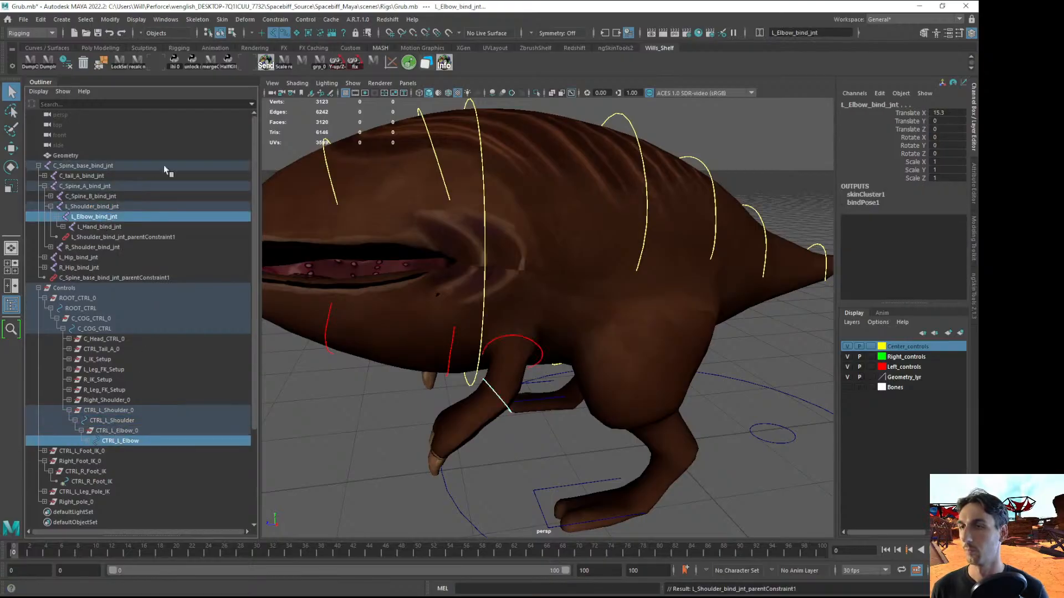
{"action": "left_click", "coordinate": [276, 20]}
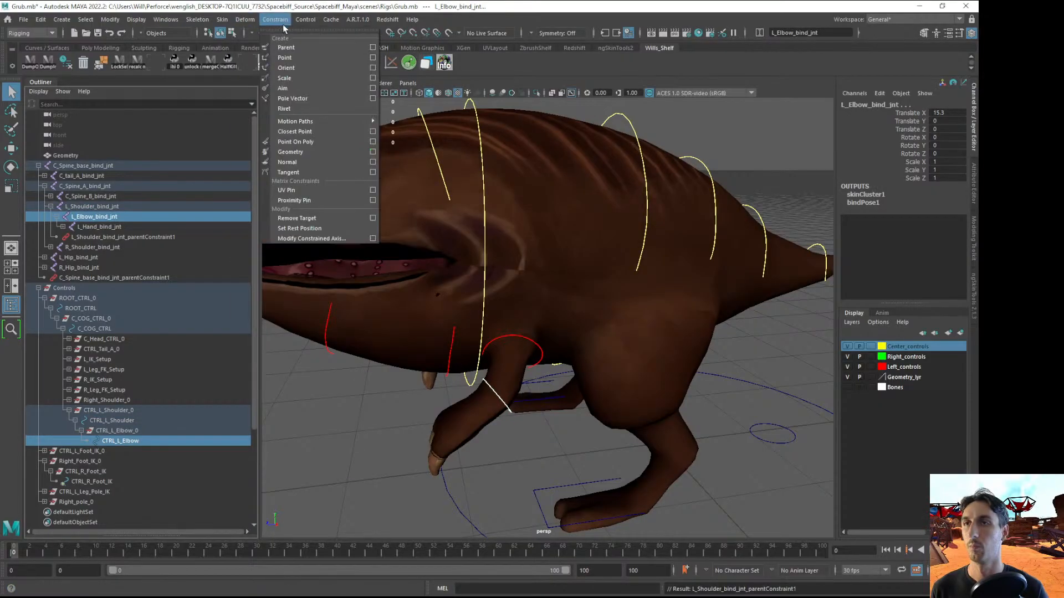
{"action": "left_click", "coordinate": [291, 48]}
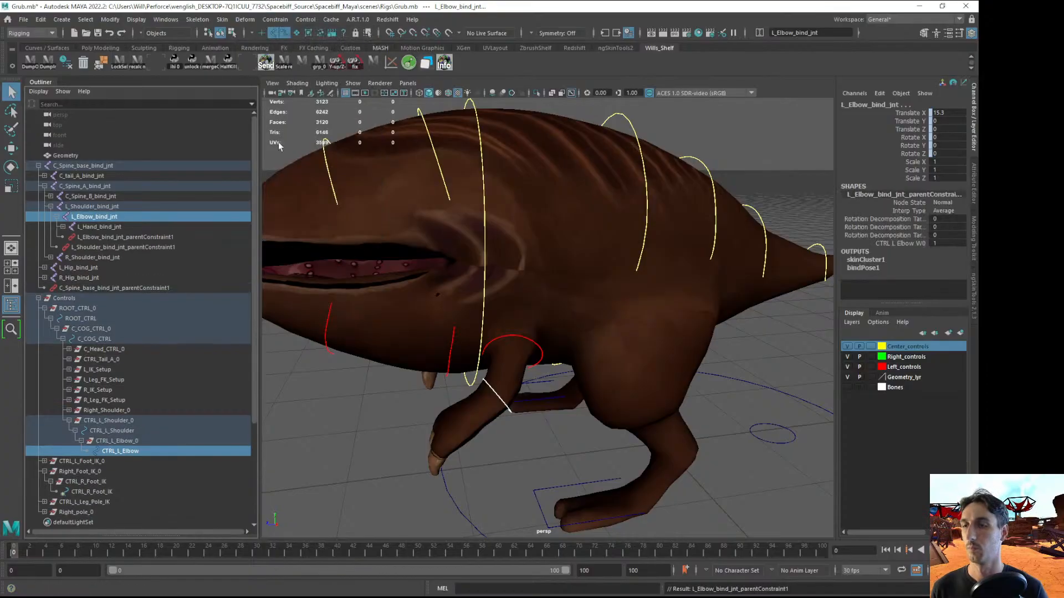
Test the left arm by trying rotations on the CTRL_L_Shoulder and CTRL_L_Elbow controls
{"action": "left_click", "coordinate": [319, 456]}
{"action": "left_click", "coordinate": [536, 353]}
{"action": "key", "text": "e"}
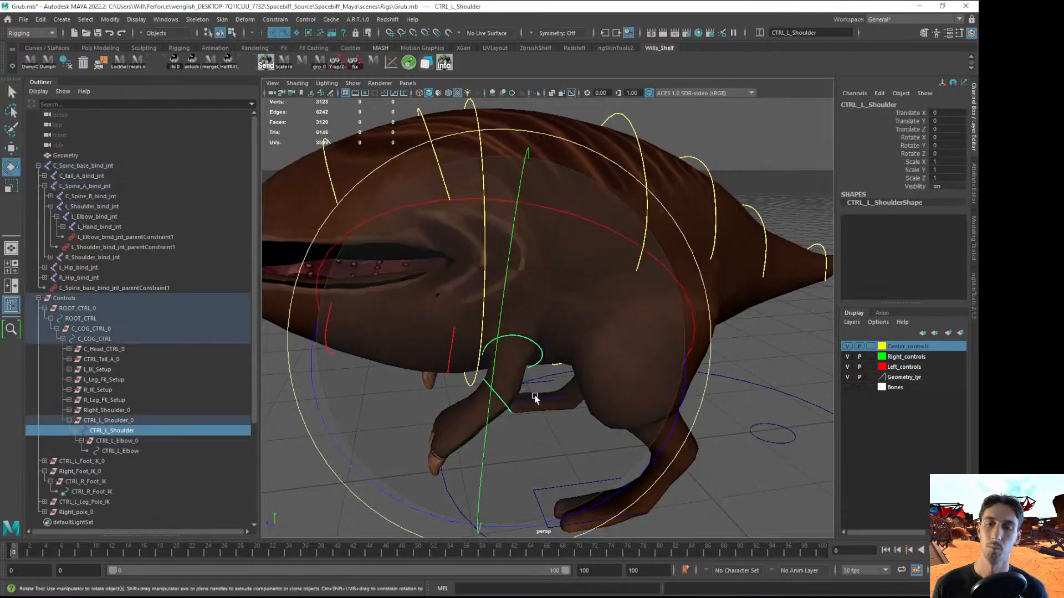
{"action": "left_click_drag", "start_coordinate": [341, 520], "coordinate": [446, 479], "text": "alt"}
{"action": "left_click", "coordinate": [541, 408]}
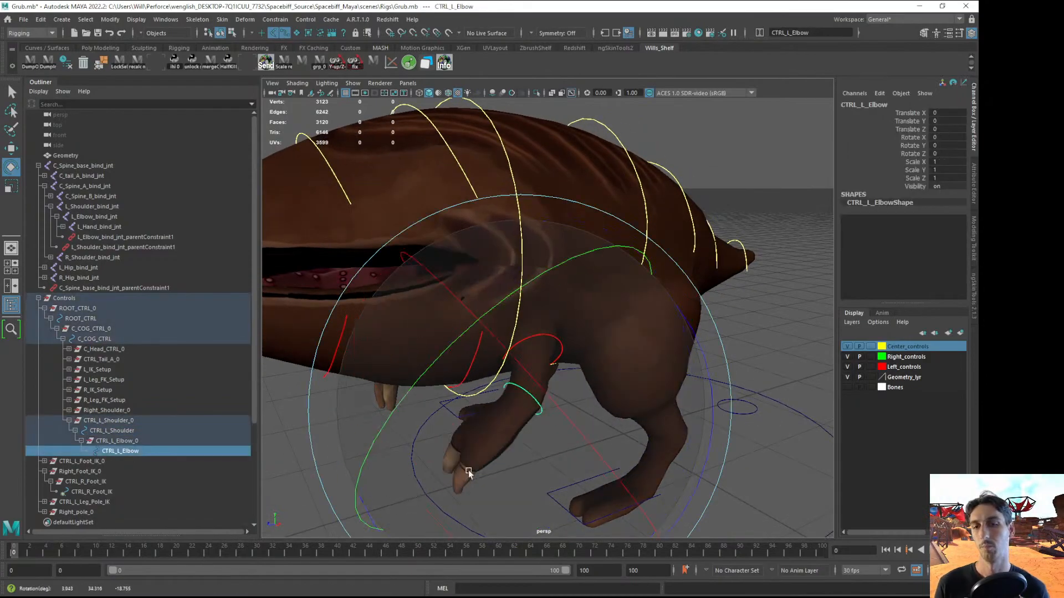
{"action": "right_click_drag", "start_coordinate": [446, 478], "coordinate": [381, 405], "text": "alt"}
{"action": "left_click", "coordinate": [350, 388]}
Try rotating the large body controls to test how the whole rig follows
{"action": "left_click", "coordinate": [501, 189]}
{"action": "left_click_drag", "start_coordinate": [494, 324], "coordinate": [626, 238]}
{"action": "left_click_drag", "start_coordinate": [599, 310], "coordinate": [416, 424]}
{"action": "left_click", "coordinate": [794, 211]}
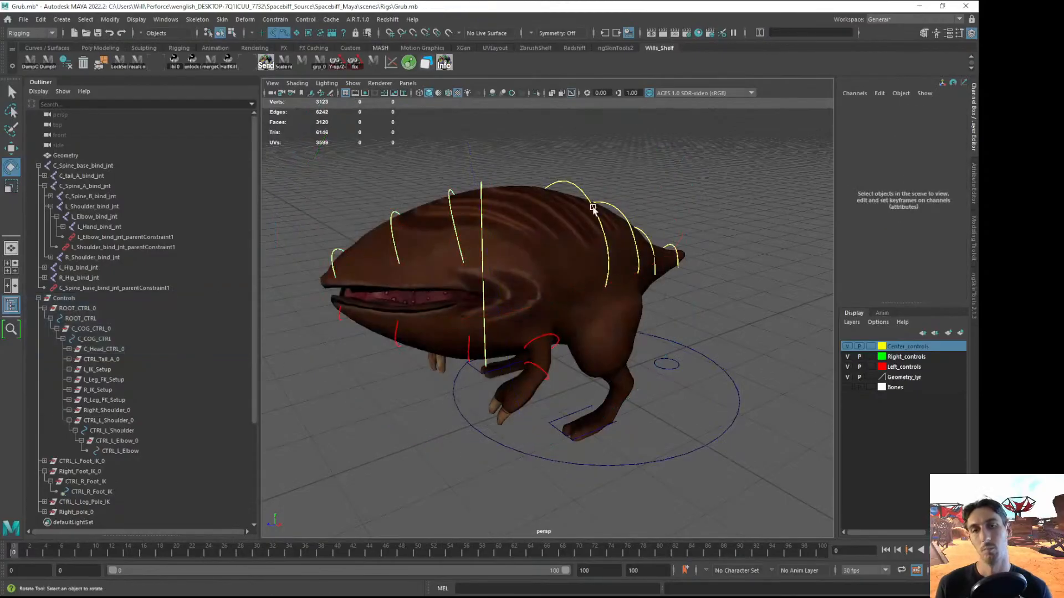
{"action": "left_click", "coordinate": [591, 205]}
{"action": "left_click_drag", "start_coordinate": [569, 301], "coordinate": [604, 353]}
{"action": "left_click_drag", "start_coordinate": [604, 353], "coordinate": [740, 328], "text": "alt"}
{"action": "left_click_drag", "start_coordinate": [587, 323], "coordinate": [477, 366]}
{"action": "left_click_drag", "start_coordinate": [478, 366], "coordinate": [526, 320], "text": "alt"}
{"action": "left_click_drag", "start_coordinate": [527, 320], "coordinate": [472, 359], "text": "alt"}
{"action": "left_click", "coordinate": [381, 423]}
Rotate the base upper-jaw and both base lower-jaw controls together to open the mouth wide, and save the scene
{"action": "left_click_drag", "start_coordinate": [381, 423], "coordinate": [679, 370], "text": "alt"}
{"action": "left_click", "coordinate": [487, 196]}
{"action": "left_click", "coordinate": [498, 359], "text": "shift"}
{"action": "left_click", "coordinate": [577, 309]}
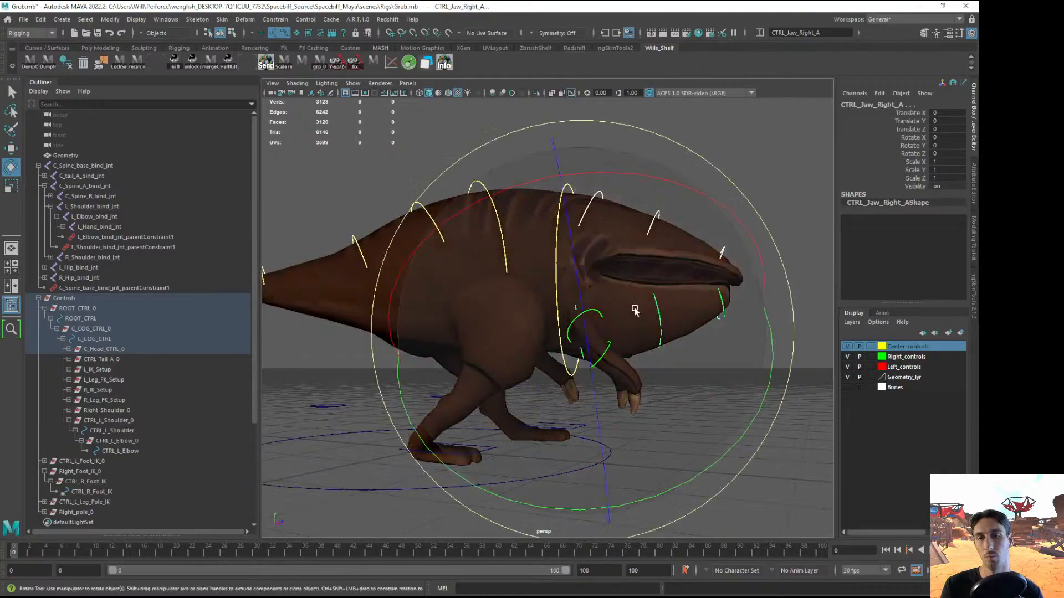
{"action": "left_click_drag", "start_coordinate": [687, 323], "coordinate": [434, 440], "text": "alt"}
{"action": "left_click_drag", "start_coordinate": [521, 341], "coordinate": [391, 366], "text": "alt"}
{"action": "left_click_drag", "start_coordinate": [435, 213], "coordinate": [468, 409]}
{"action": "left_click", "coordinate": [320, 468]}
{"action": "key", "text": "ctrl+s"}
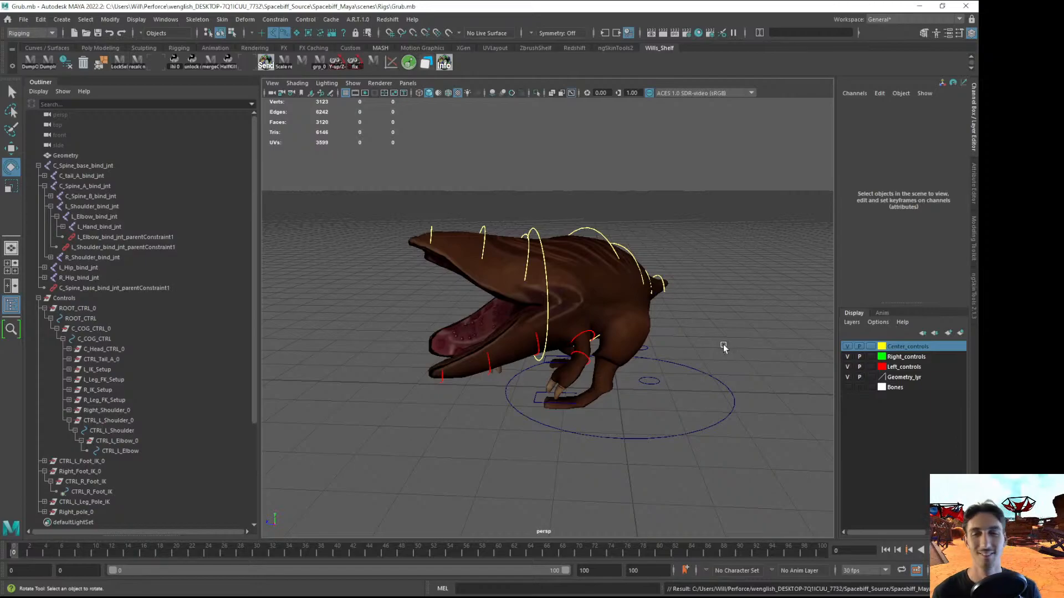
Examine the open-mouthed creature from several sides and distances
{"action": "left_click", "coordinate": [583, 175]}
{"action": "key", "text": "q"}
{"action": "left_click_drag", "start_coordinate": [584, 198], "coordinate": [596, 207], "text": "alt"}
{"action": "right_click_drag", "start_coordinate": [596, 207], "coordinate": [612, 232], "text": "alt"}
{"action": "left_click_drag", "start_coordinate": [612, 232], "coordinate": [578, 219], "text": "alt"}
{"action": "right_click_drag", "start_coordinate": [578, 219], "coordinate": [612, 252], "text": "alt"}
{"action": "left_click_drag", "start_coordinate": [613, 252], "coordinate": [633, 268], "text": "alt"}
{"action": "right_click_drag", "start_coordinate": [633, 268], "coordinate": [580, 251], "text": "alt"}
{"action": "left_click_drag", "start_coordinate": [520, 281], "coordinate": [609, 178], "text": "alt"}
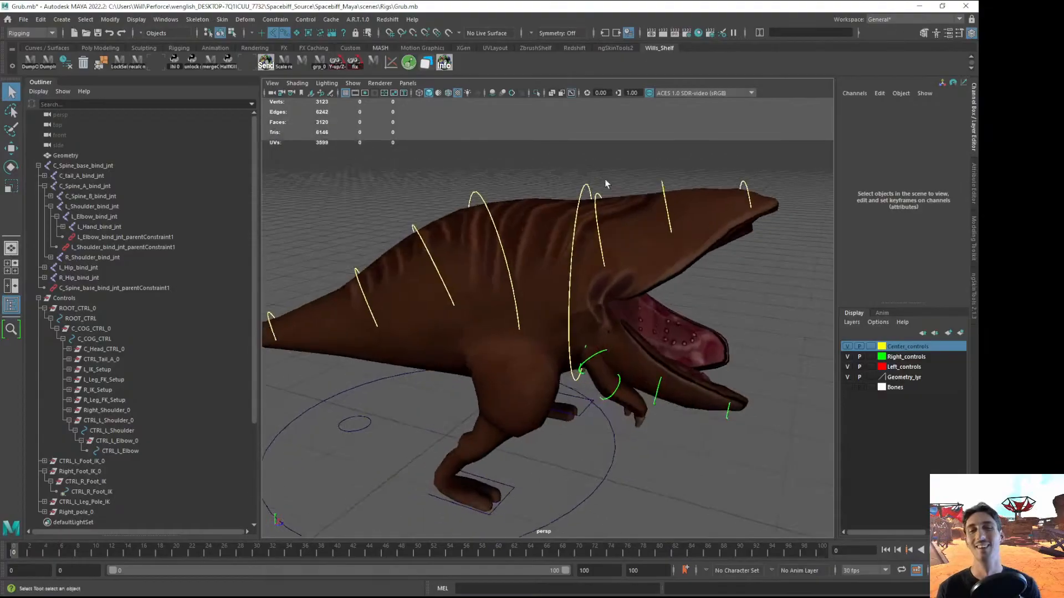
Rotate C_Head_CTRL to about -14.7, -13, 22.4 to raise and turn the head
{"action": "left_click", "coordinate": [586, 189]}
{"action": "key", "text": "w"}
{"action": "key", "text": "ctrl+z"}
{"action": "left_click_drag", "start_coordinate": [649, 256], "coordinate": [559, 295], "text": "alt"}
{"action": "key", "text": "e"}
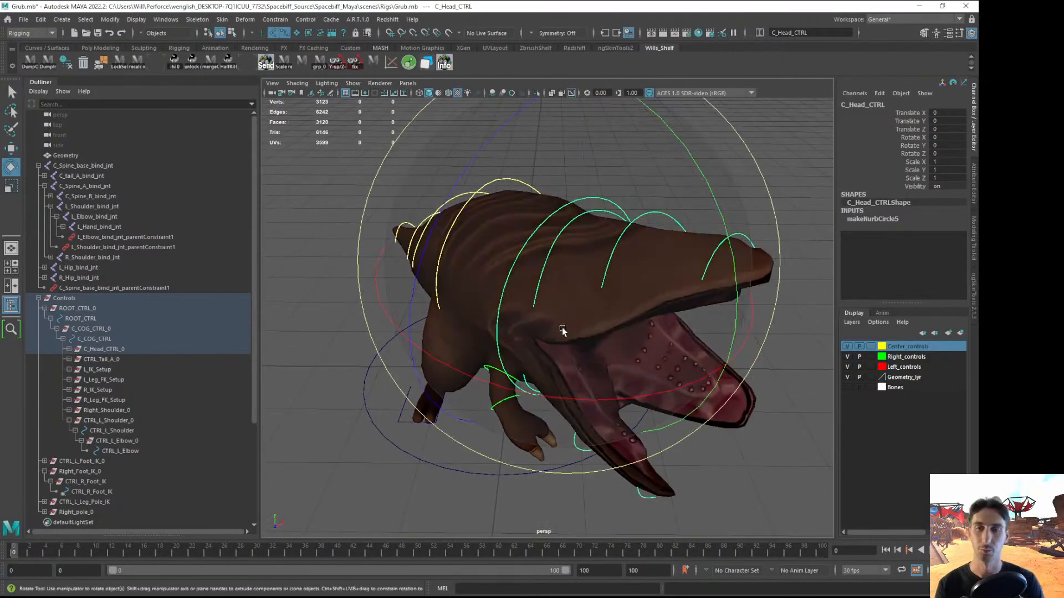
{"action": "left_click_drag", "start_coordinate": [550, 387], "coordinate": [368, 279]}
{"action": "left_click_drag", "start_coordinate": [524, 363], "coordinate": [389, 359], "text": "alt"}
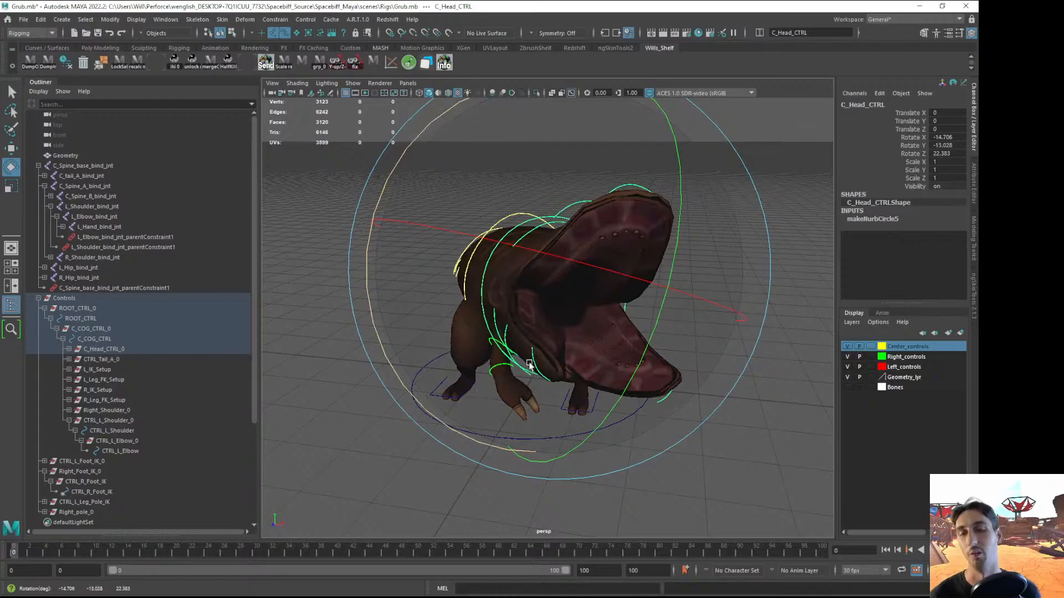
{"action": "left_click_drag", "start_coordinate": [537, 367], "coordinate": [636, 373], "text": "alt"}
{"action": "left_click", "coordinate": [359, 452]}
Rotate CTRL_Jaw_Top_B to bend the upper jaw further back and adjust the middle lower-jaw controls on both sides
{"action": "left_click", "coordinate": [618, 196]}
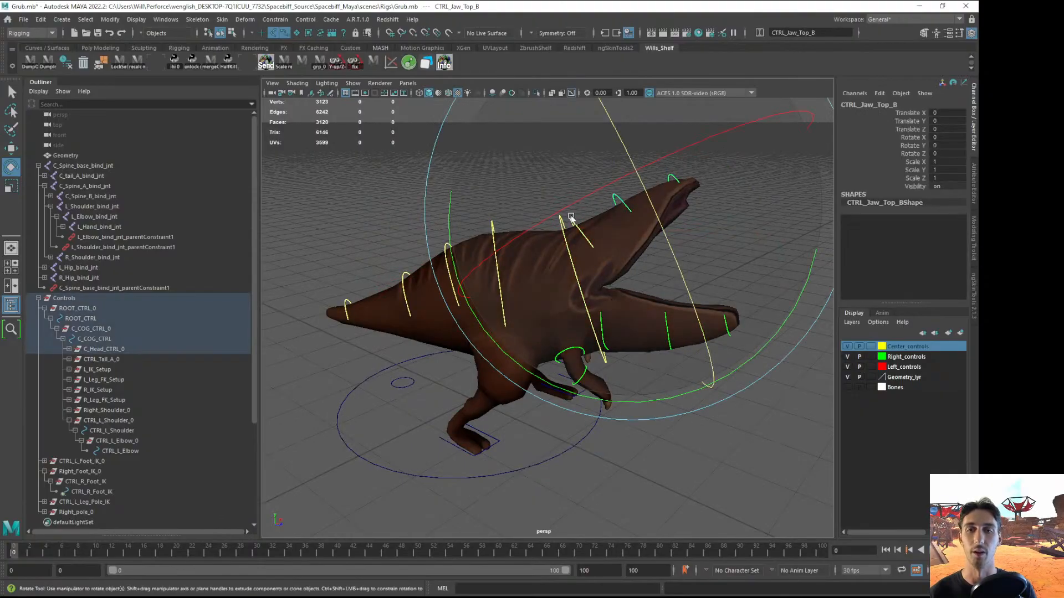
{"action": "left_click_drag", "start_coordinate": [486, 333], "coordinate": [542, 353]}
{"action": "left_click", "coordinate": [613, 507]}
{"action": "left_click", "coordinate": [671, 344]}
{"action": "left_click_drag", "start_coordinate": [706, 394], "coordinate": [820, 230], "text": "alt"}
{"action": "left_click", "coordinate": [605, 313], "text": "shift"}
{"action": "left_click", "coordinate": [388, 427]}
Rotate CTRL_R_Shoulder to about -39.4, -11.6, 44.4 to pose the right upper arm
{"action": "left_click_drag", "start_coordinate": [598, 382], "coordinate": [600, 418], "text": "alt"}
{"action": "left_click", "coordinate": [546, 353]}
{"action": "key", "text": "ctrl+z"}
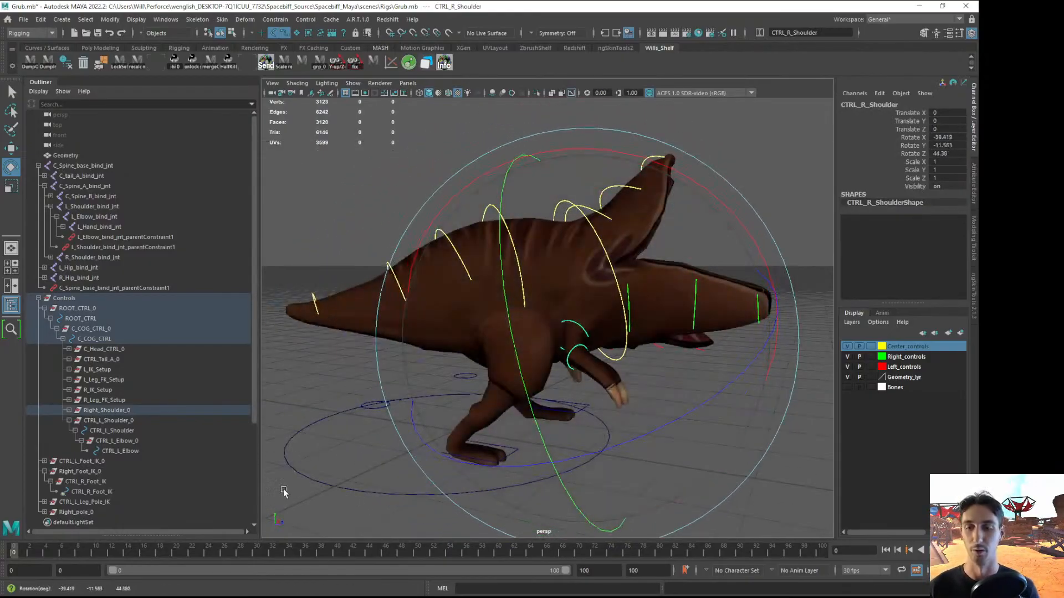
{"action": "left_click", "coordinate": [284, 489]}
Rotate CTRL_R_Elbow to about -15, 1.4, 20.7 to bend the right forearm
{"action": "left_click_drag", "start_coordinate": [507, 402], "coordinate": [451, 423], "text": "alt"}
{"action": "right_click_drag", "start_coordinate": [451, 423], "coordinate": [538, 384], "text": "alt"}
{"action": "left_click", "coordinate": [542, 384]}
{"action": "left_click_drag", "start_coordinate": [700, 457], "coordinate": [548, 483], "text": "alt"}
{"action": "left_click_drag", "start_coordinate": [598, 443], "coordinate": [548, 447], "text": "alt"}
{"action": "left_click_drag", "start_coordinate": [583, 405], "coordinate": [575, 420]}
{"action": "left_click_drag", "start_coordinate": [575, 420], "coordinate": [640, 448], "text": "alt"}
{"action": "left_click_drag", "start_coordinate": [552, 411], "coordinate": [550, 412]}
{"action": "left_click_drag", "start_coordinate": [348, 395], "coordinate": [404, 378]}
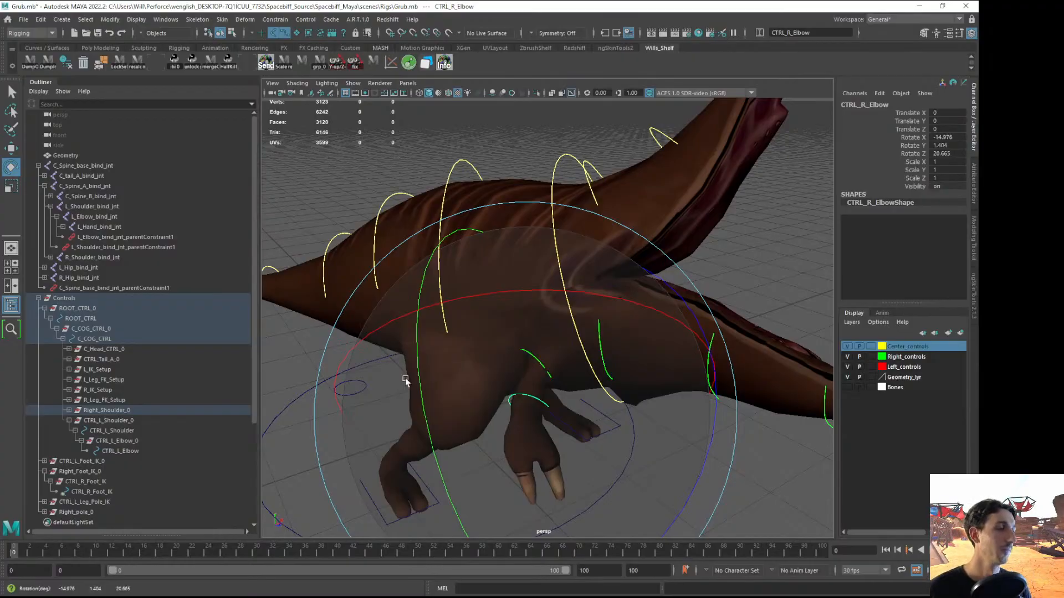
{"action": "left_click_drag", "start_coordinate": [598, 409], "coordinate": [712, 242], "text": "alt"}
{"action": "left_click", "coordinate": [745, 226]}
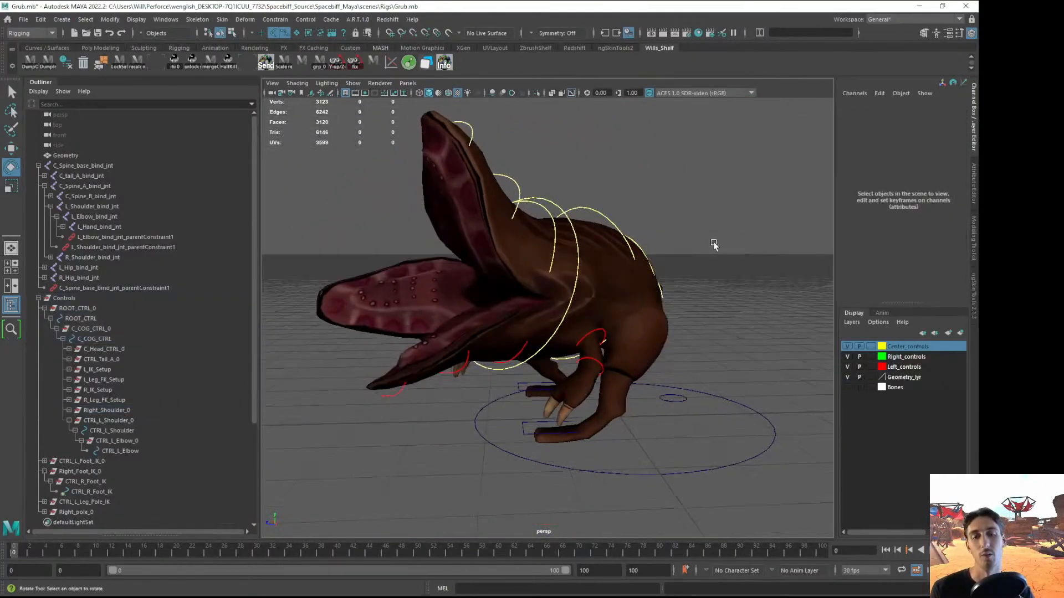
Rotate CTRL_L_Shoulder to about -16.5, -10.9, 7.9 to pose the left arm
{"action": "scroll", "coordinate": [713, 242], "scroll_direction": "up", "scroll_amount": 3}
{"action": "left_click", "coordinate": [606, 333]}
{"action": "left_click_drag", "start_coordinate": [604, 369], "coordinate": [745, 321]}
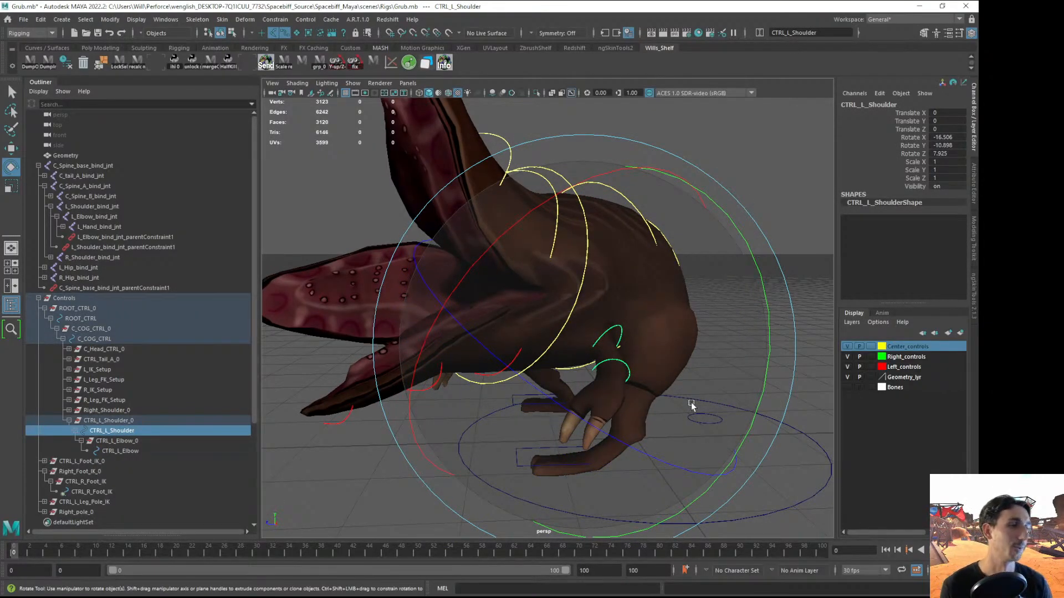
{"action": "left_click_drag", "start_coordinate": [372, 360], "coordinate": [543, 393], "text": "alt"}
{"action": "left_click", "coordinate": [323, 475]}
Rotate the tail controls together, with CTRL_Tail_C at about -4.1, 31.6, 19.2, to curl the tail upward
{"action": "left_click_drag", "start_coordinate": [456, 420], "coordinate": [357, 294], "text": "alt"}
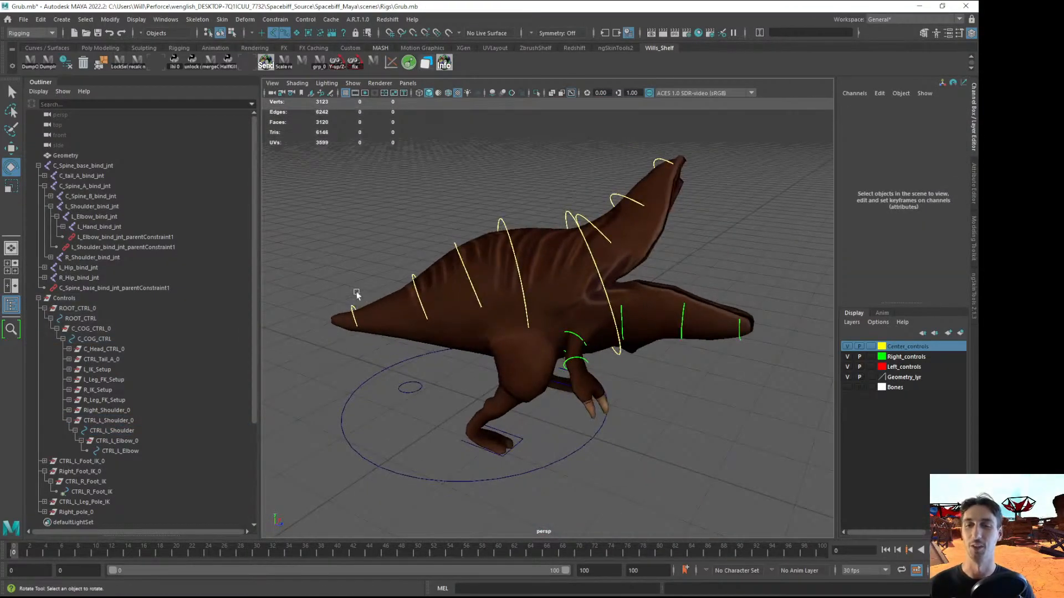
{"action": "left_click", "coordinate": [458, 249]}
{"action": "left_click_drag", "start_coordinate": [498, 221], "coordinate": [413, 270]}
{"action": "left_click_drag", "start_coordinate": [579, 287], "coordinate": [541, 309], "text": "alt"}
{"action": "left_click_drag", "start_coordinate": [740, 312], "coordinate": [673, 283]}
{"action": "left_click_drag", "start_coordinate": [673, 284], "coordinate": [798, 263], "text": "alt"}
{"action": "mouse_move", "coordinate": [495, 250]}
{"action": "left_mouse_down"}
{"action": "mouse_move", "coordinate": [473, 242]}
{"action": "mouse_move", "coordinate": [482, 247]}
{"action": "left_mouse_up"}
{"action": "left_click_drag", "start_coordinate": [554, 272], "coordinate": [460, 314], "text": "alt"}
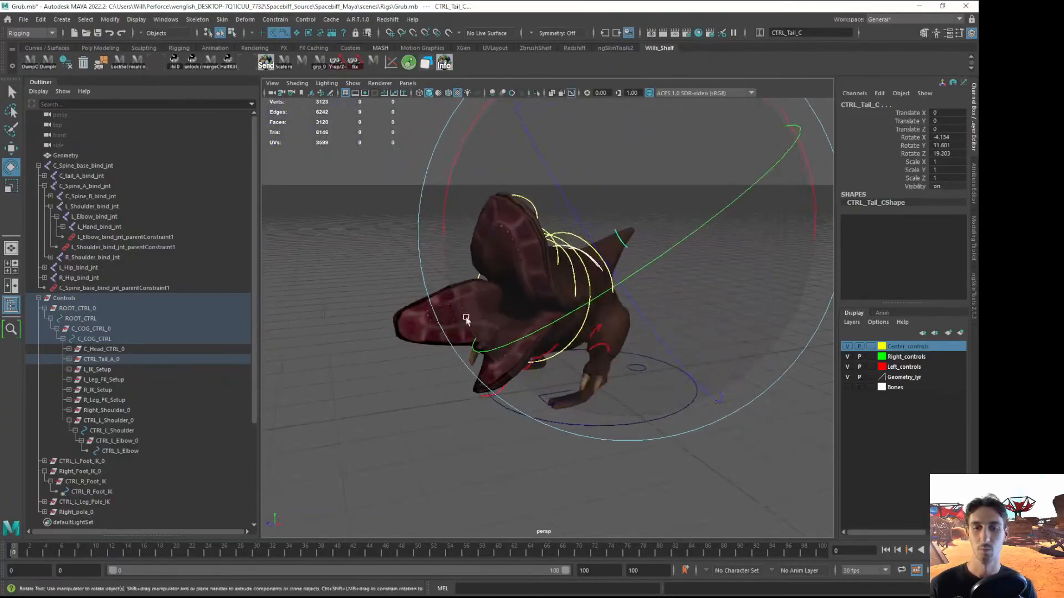
{"action": "left_click", "coordinate": [489, 436]}
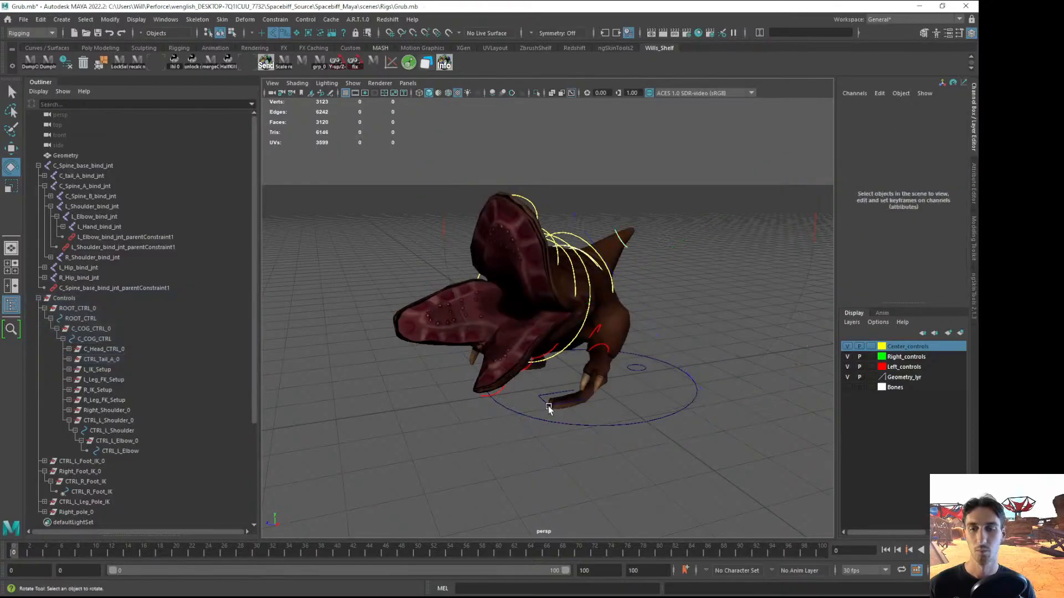
Move the left foot IK control to reposition the left foot on the ground
{"action": "left_click", "coordinate": [547, 405]}
{"action": "key", "text": "w"}
{"action": "left_click_drag", "start_coordinate": [582, 419], "coordinate": [535, 425], "text": "alt"}
{"action": "left_click_drag", "start_coordinate": [419, 494], "coordinate": [461, 499]}
Move C_COG_CTRL to about -2.1, 21.2, -1 to shift the body over the feet
{"action": "left_click_drag", "start_coordinate": [475, 463], "coordinate": [497, 249], "text": "alt"}
{"action": "left_click", "coordinate": [513, 246]}
{"action": "mouse_move", "coordinate": [512, 304]}
{"action": "left_mouse_down"}
{"action": "mouse_move", "coordinate": [513, 287]}
{"action": "mouse_move", "coordinate": [528, 311]}
{"action": "left_mouse_up"}
{"action": "left_click_drag", "start_coordinate": [528, 313], "coordinate": [566, 299], "text": "alt"}
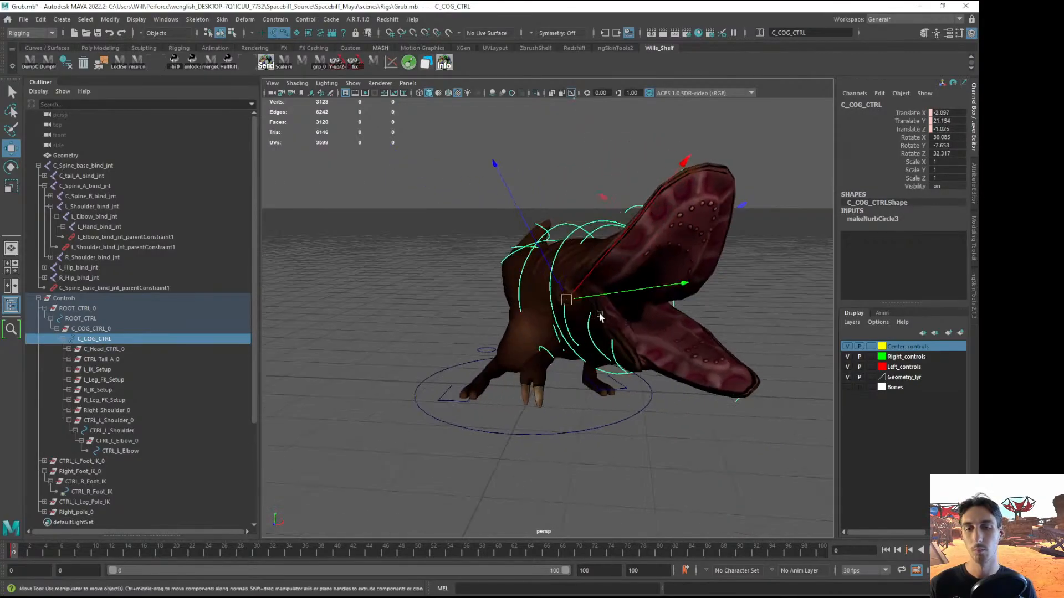
Move CTRL_R_Foot_IK to about -16.1, -5.6, -2.1 to reposition the right foot
{"action": "left_click", "coordinate": [447, 399]}
{"action": "left_click_drag", "start_coordinate": [464, 389], "coordinate": [613, 433]}
{"action": "middle_click_drag", "start_coordinate": [539, 486], "coordinate": [540, 400], "text": "alt"}
{"action": "left_click_drag", "start_coordinate": [601, 504], "coordinate": [591, 491]}
{"action": "left_click_drag", "start_coordinate": [592, 491], "coordinate": [449, 361], "text": "alt"}
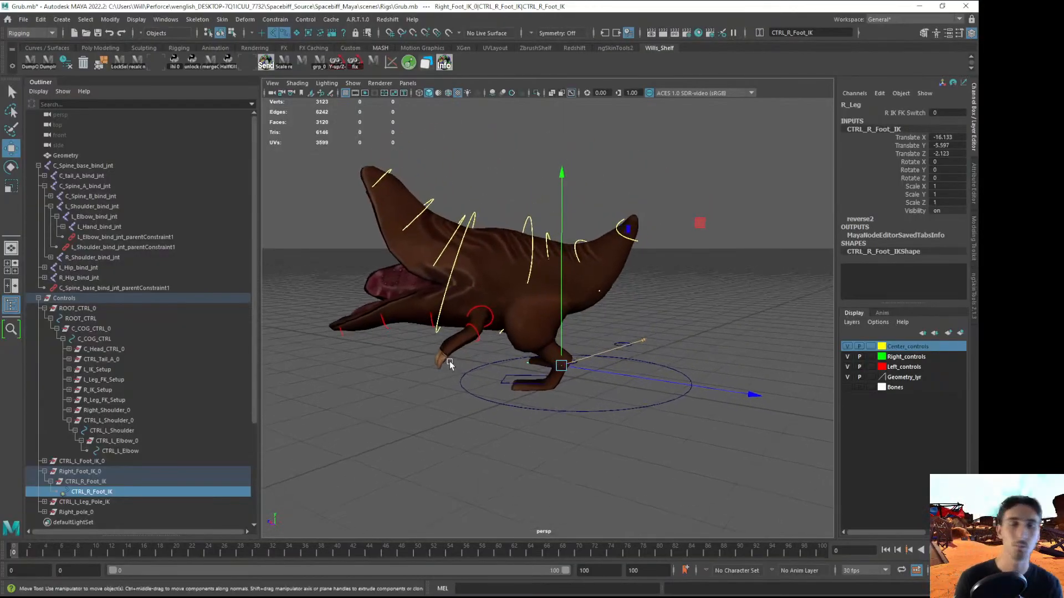
Move and rotate the main body control to refine the crouched pose, and save the scene
{"action": "left_click_drag", "start_coordinate": [478, 312], "coordinate": [679, 322], "text": "alt"}
{"action": "left_click_drag", "start_coordinate": [679, 298], "coordinate": [645, 375], "text": "alt"}
{"action": "left_click", "coordinate": [582, 310]}
{"action": "left_click_drag", "start_coordinate": [544, 293], "coordinate": [656, 308]}
{"action": "key", "text": "e"}
{"action": "left_click_drag", "start_coordinate": [483, 138], "coordinate": [474, 142]}
{"action": "left_click_drag", "start_coordinate": [475, 142], "coordinate": [432, 344], "text": "alt"}
{"action": "left_click", "coordinate": [324, 503]}
{"action": "left_click_drag", "start_coordinate": [324, 501], "coordinate": [606, 401], "text": "alt"}
{"action": "key", "text": "ctrl+s"}
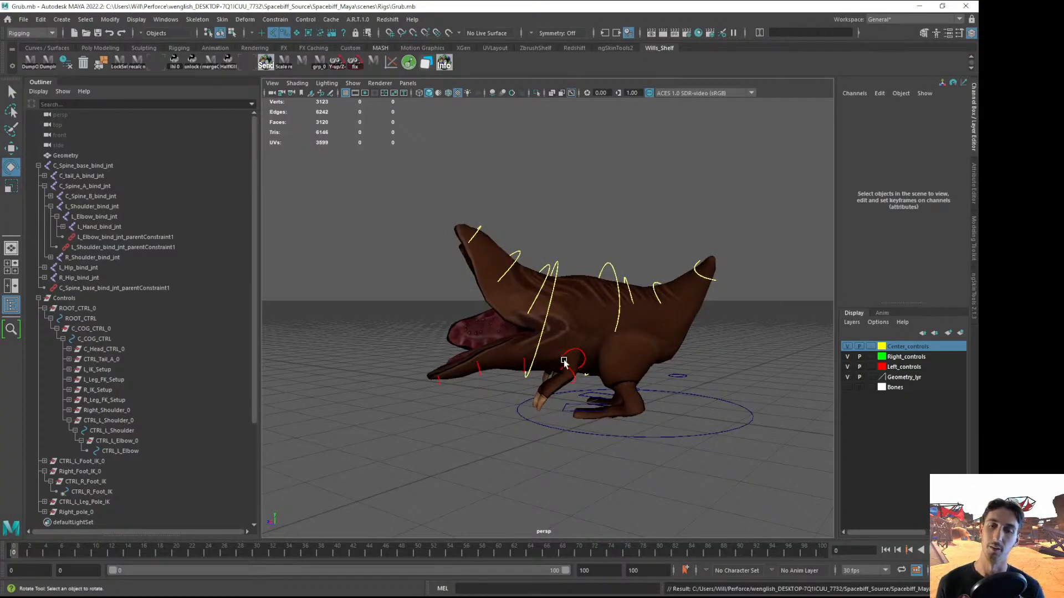
Rotate CTRL_L_Shoulder to about -15.4, 4.5, 18.4 to pose the left upper arm
{"action": "right_click_drag", "start_coordinate": [578, 351], "coordinate": [668, 409], "text": "alt"}
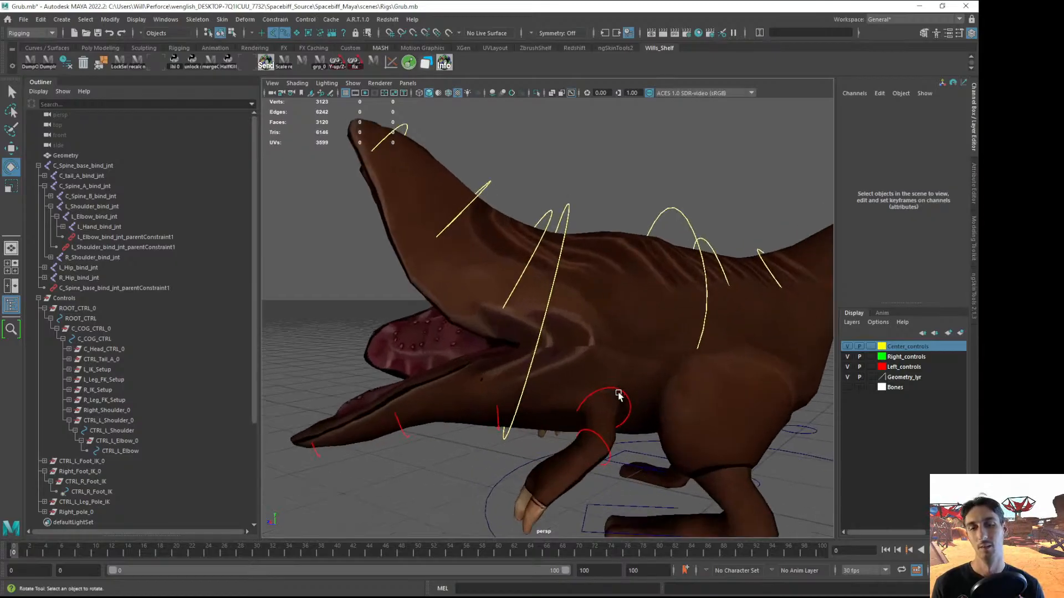
{"action": "left_click", "coordinate": [603, 403]}
{"action": "left_click_drag", "start_coordinate": [603, 403], "coordinate": [521, 416], "text": "alt"}
{"action": "middle_click_drag", "start_coordinate": [521, 415], "coordinate": [600, 334], "text": "alt"}
{"action": "left_click_drag", "start_coordinate": [600, 333], "coordinate": [622, 363]}
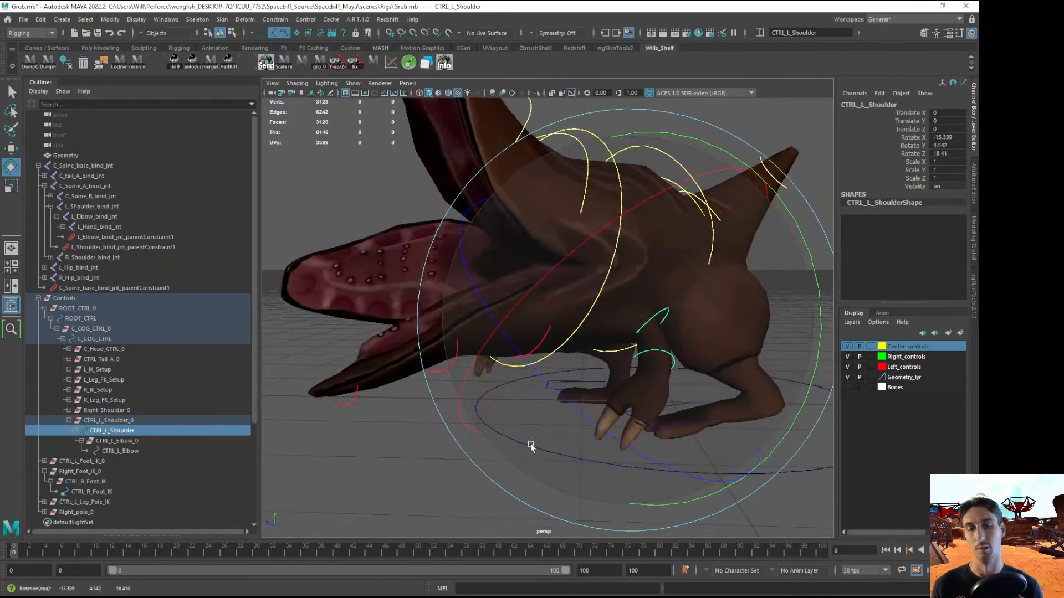
{"action": "left_click", "coordinate": [362, 487]}
Rotate the left elbow control to bend the left forearm forward
{"action": "left_click_drag", "start_coordinate": [592, 397], "coordinate": [633, 380], "text": "alt"}
{"action": "left_click", "coordinate": [632, 382]}
{"action": "left_click_drag", "start_coordinate": [455, 394], "coordinate": [649, 321]}
{"action": "right_click_drag", "start_coordinate": [649, 321], "coordinate": [354, 395], "text": "alt"}
{"action": "left_click", "coordinate": [336, 416]}
{"action": "left_click_drag", "start_coordinate": [516, 378], "coordinate": [499, 310], "text": "alt"}
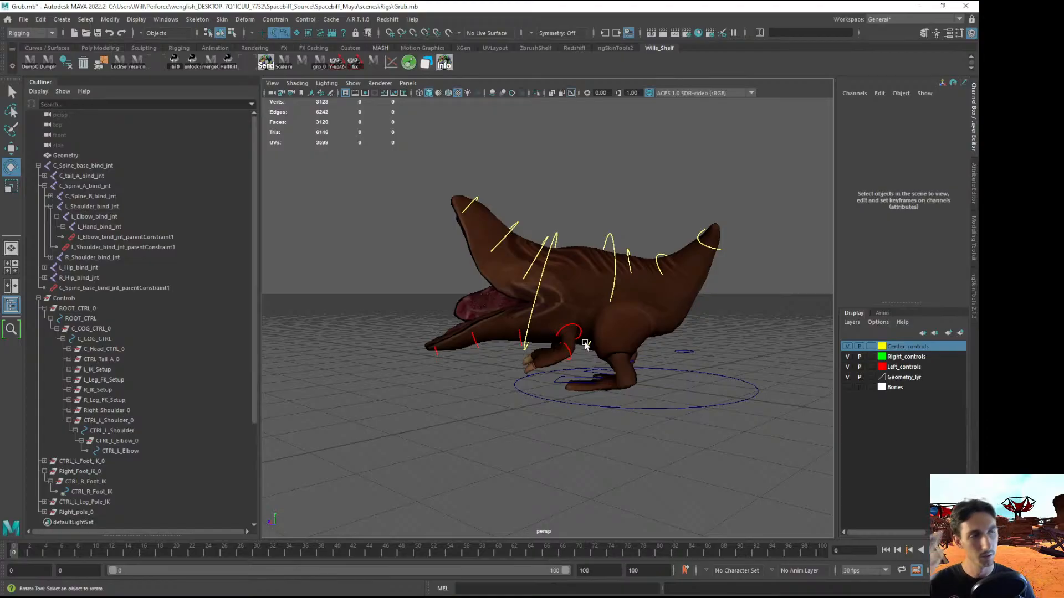
Examine the posed creature from the side, rear and front
{"action": "left_click_drag", "start_coordinate": [461, 347], "coordinate": [499, 333], "text": "alt"}
{"action": "right_click_drag", "start_coordinate": [498, 334], "coordinate": [542, 344], "text": "alt"}
{"action": "left_click_drag", "start_coordinate": [541, 343], "coordinate": [529, 345], "text": "alt"}
{"action": "right_click_drag", "start_coordinate": [529, 345], "coordinate": [549, 342], "text": "alt"}
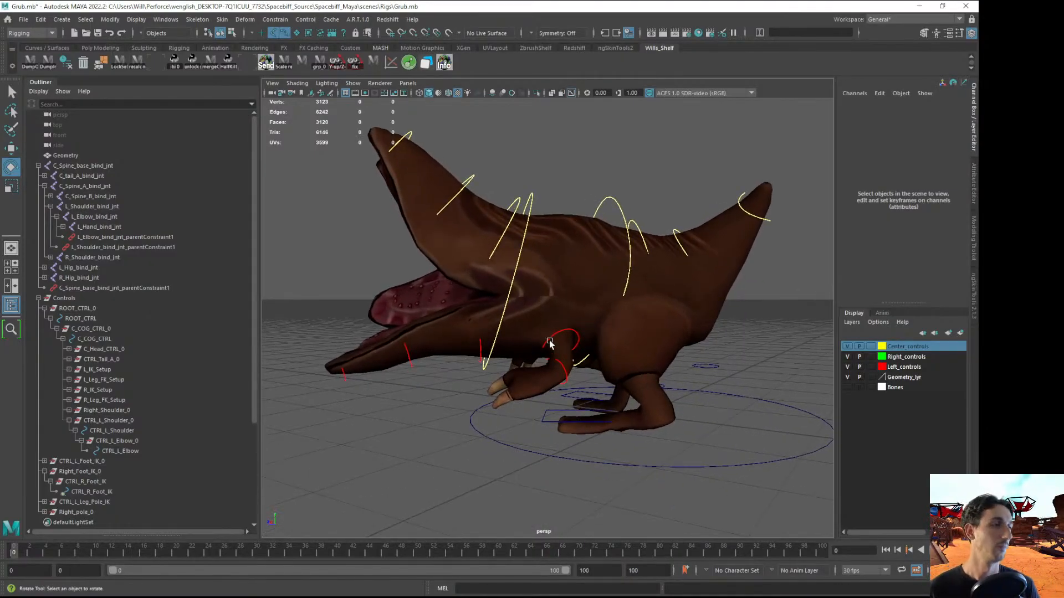
{"action": "left_click_drag", "start_coordinate": [481, 328], "coordinate": [612, 335], "text": "alt"}
{"action": "right_click_drag", "start_coordinate": [612, 335], "coordinate": [559, 325], "text": "alt"}
{"action": "left_click_drag", "start_coordinate": [559, 326], "coordinate": [587, 322], "text": "alt"}
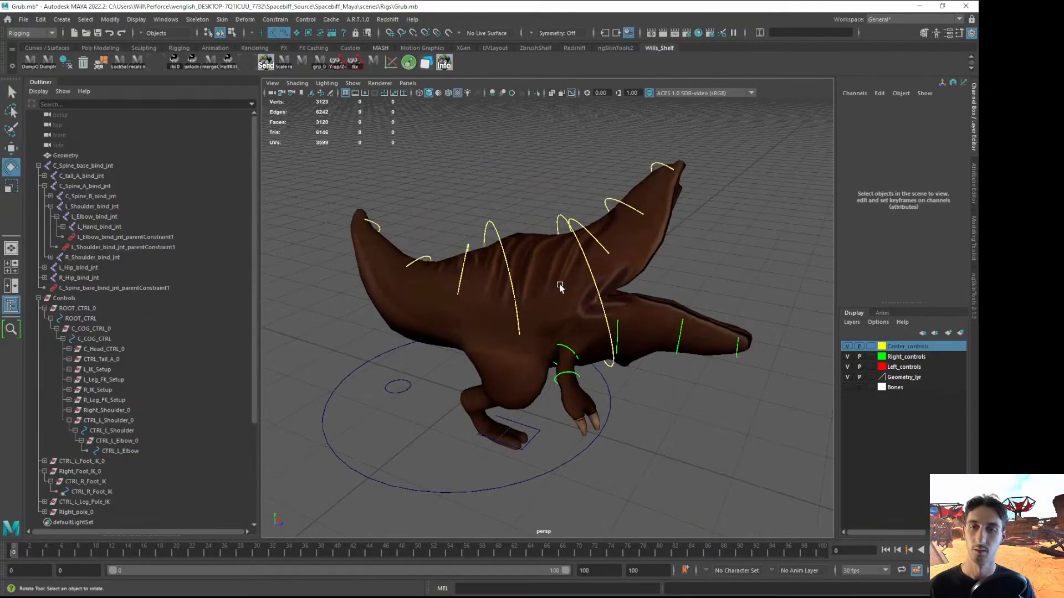
{"action": "key", "text": "q"}
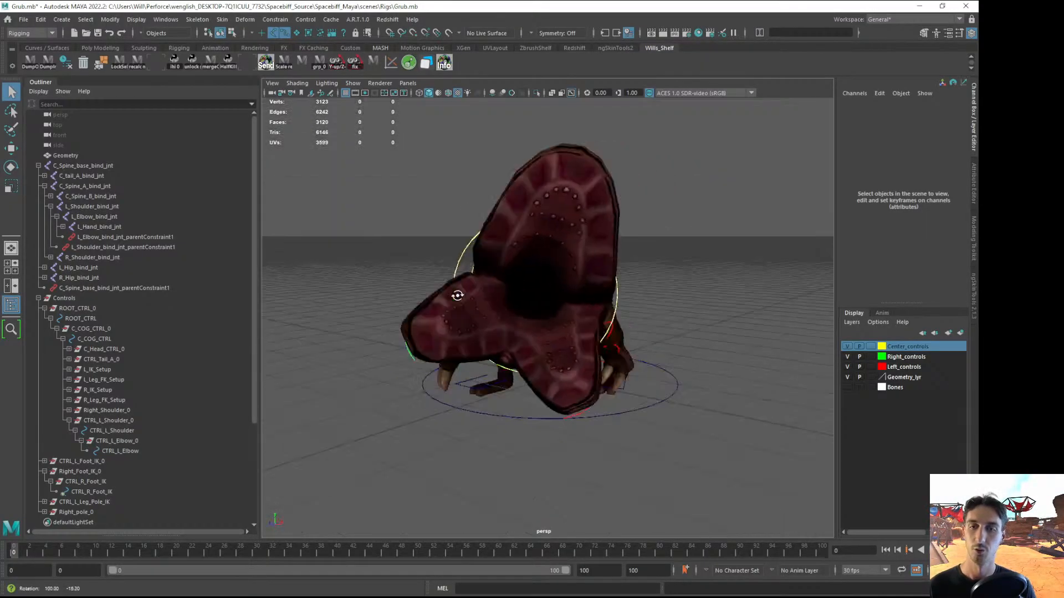
{"action": "left_click_drag", "start_coordinate": [458, 294], "coordinate": [593, 311], "text": "alt"}
Save the posed scene
{"action": "key", "text": "ctrl+s"}
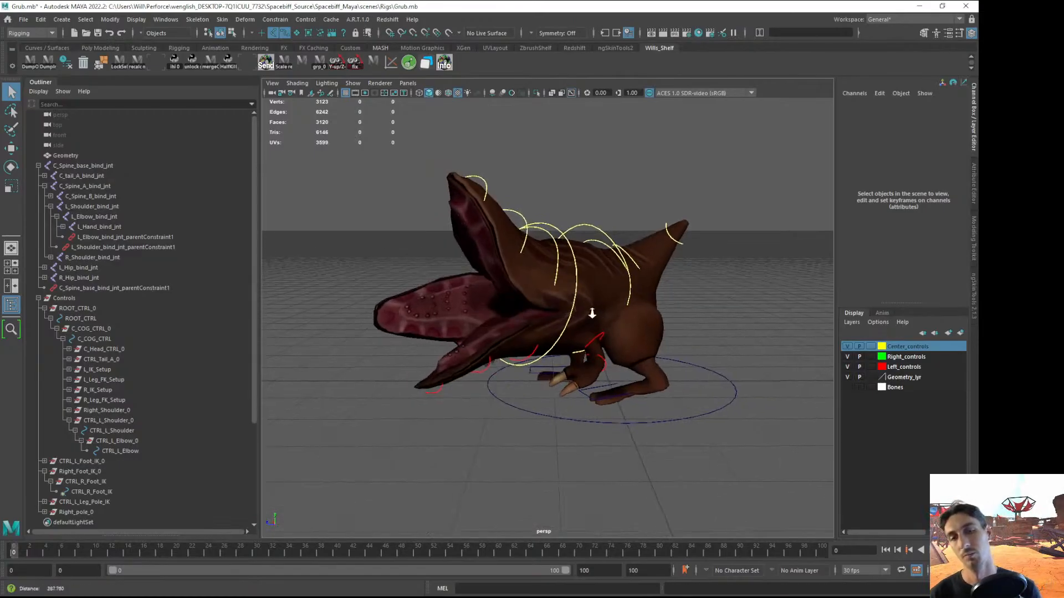
{"action": "right_click_drag", "start_coordinate": [593, 311], "coordinate": [526, 294], "text": "alt"}
{"action": "key", "text": "ctrl+s"}
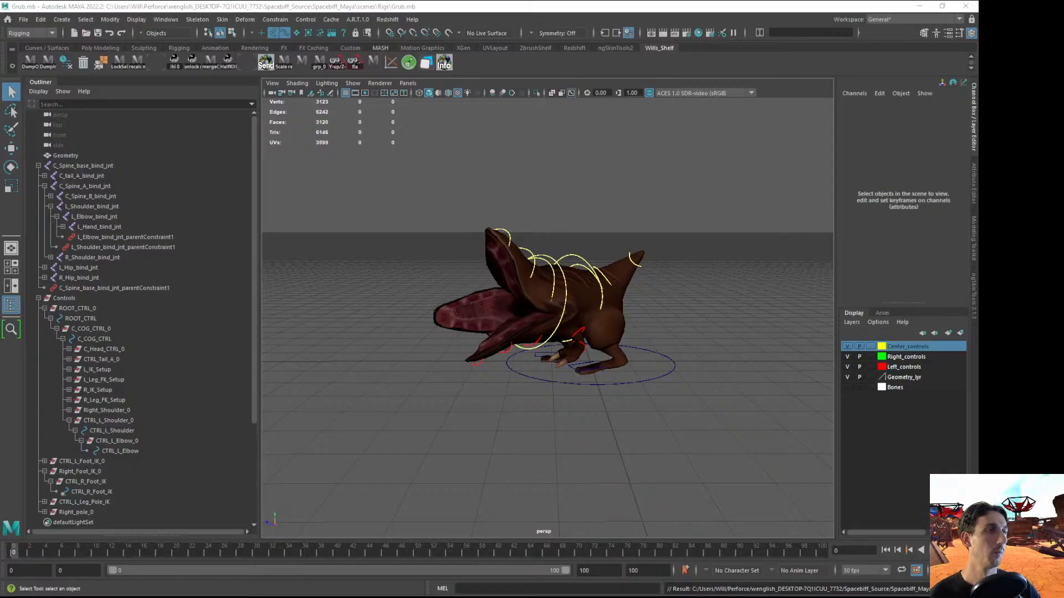
Rotate the tail tip control to adjust the bend at the end of the tail
{"action": "left_click_drag", "start_coordinate": [652, 207], "coordinate": [598, 250], "text": "alt"}
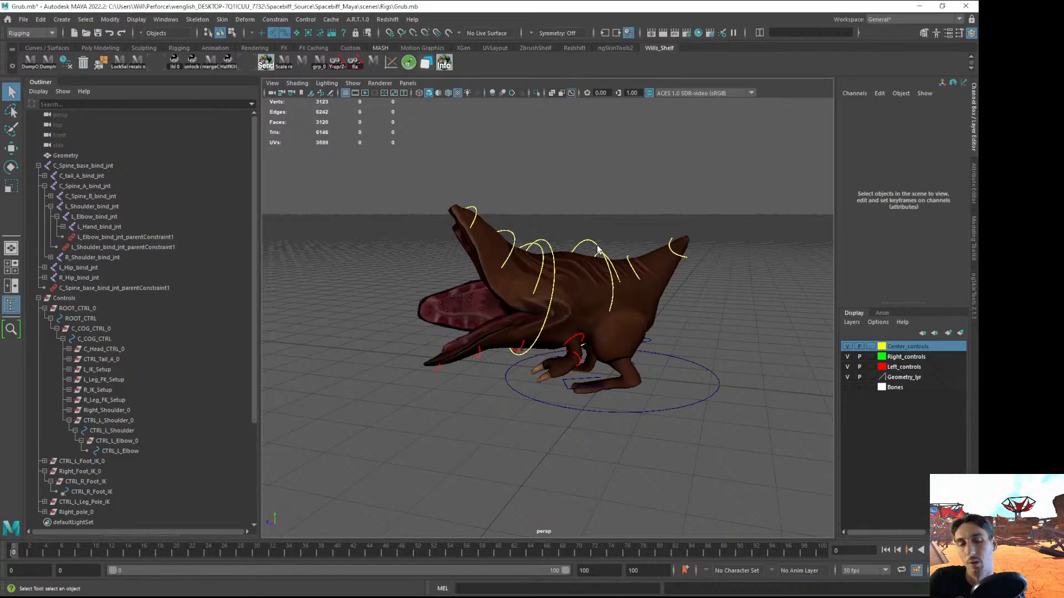
{"action": "left_click", "coordinate": [670, 251]}
{"action": "key", "text": "e"}
{"action": "left_click_drag", "start_coordinate": [621, 254], "coordinate": [735, 247]}
{"action": "left_click", "coordinate": [346, 407]}
{"action": "left_click_drag", "start_coordinate": [360, 399], "coordinate": [576, 357], "text": "alt"}
{"action": "right_click_drag", "start_coordinate": [576, 357], "coordinate": [612, 400], "text": "alt"}
{"action": "left_click_drag", "start_coordinate": [612, 400], "coordinate": [538, 408], "text": "alt"}
{"action": "left_click", "coordinate": [532, 397]}
{"action": "key", "text": "w"}
{"action": "middle_click_drag", "start_coordinate": [529, 429], "coordinate": [518, 409], "text": "alt"}
{"action": "left_click_drag", "start_coordinate": [519, 410], "coordinate": [558, 280], "text": "alt"}
{"action": "key", "text": "e"}
{"action": "left_click_drag", "start_coordinate": [409, 220], "coordinate": [450, 217]}
{"action": "key", "text": "ctrl+z"}
{"action": "key", "text": "ctrl+z"}
{"action": "left_click_drag", "start_coordinate": [523, 280], "coordinate": [396, 302], "text": "alt"}
{"action": "left_click", "coordinate": [386, 277]}
{"action": "right_click_drag", "start_coordinate": [396, 302], "coordinate": [506, 323], "text": "alt"}
{"action": "left_click_drag", "start_coordinate": [594, 326], "coordinate": [617, 329], "text": "alt"}
Move the left leg pole control CTRL_L_Leg_Pole_IK_0 to about -7.6, 0, -34 to redirect the left knee
{"action": "left_click", "coordinate": [589, 369]}
{"action": "left_click_drag", "start_coordinate": [590, 369], "coordinate": [615, 335], "text": "alt"}
{"action": "key", "text": "w"}
{"action": "left_click", "coordinate": [732, 321]}
{"action": "right_click_drag", "start_coordinate": [615, 336], "coordinate": [641, 363], "text": "alt"}
{"action": "left_click", "coordinate": [636, 363]}
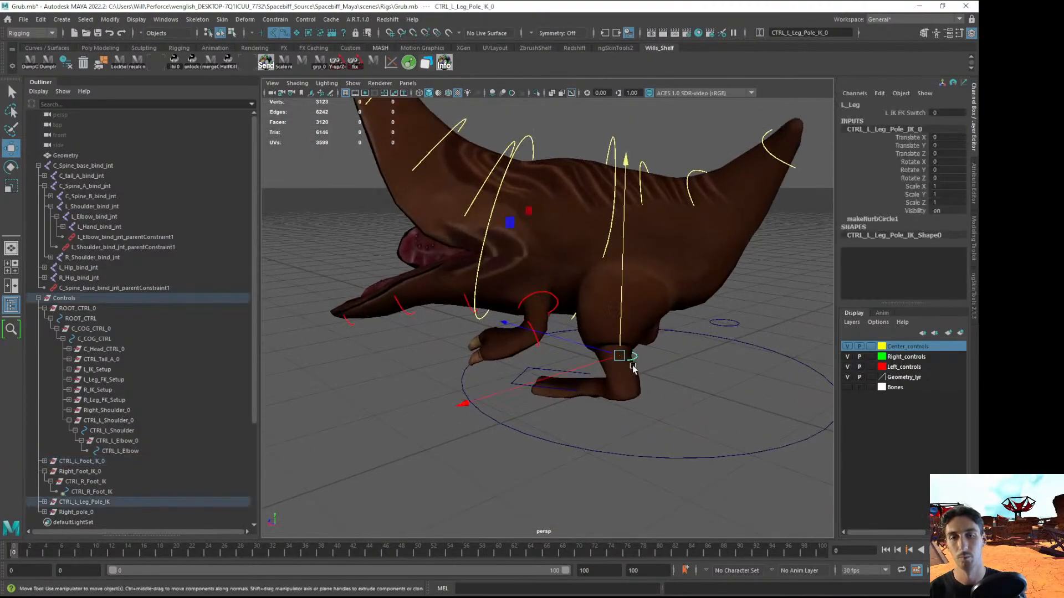
{"action": "left_click_drag", "start_coordinate": [593, 357], "coordinate": [637, 383], "text": "alt"}
{"action": "left_click_drag", "start_coordinate": [470, 422], "coordinate": [684, 333]}
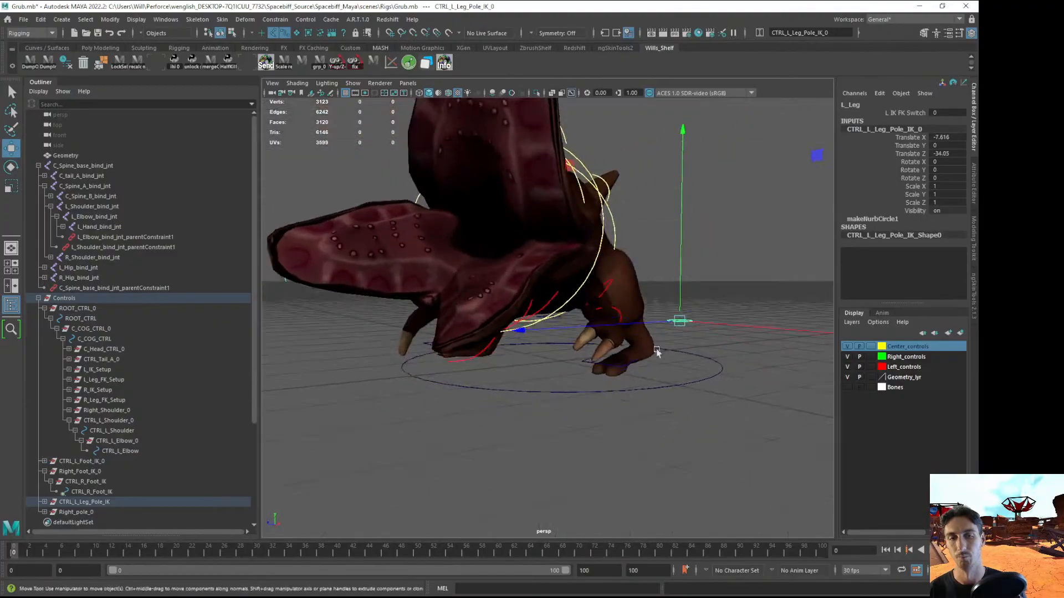
{"action": "right_click_drag", "start_coordinate": [691, 337], "coordinate": [565, 297], "text": "alt"}
{"action": "left_click_drag", "start_coordinate": [565, 297], "coordinate": [532, 333], "text": "alt"}
{"action": "left_click", "coordinate": [394, 409]}
Open the ngSkinTools panel, select the creature's Geometry mesh and choose its Base weights layer
{"action": "left_click_drag", "start_coordinate": [471, 294], "coordinate": [532, 318], "text": "alt"}
{"action": "left_click_drag", "start_coordinate": [595, 273], "coordinate": [563, 269], "text": "alt"}
{"action": "right_click_drag", "start_coordinate": [562, 268], "coordinate": [615, 282], "text": "alt"}
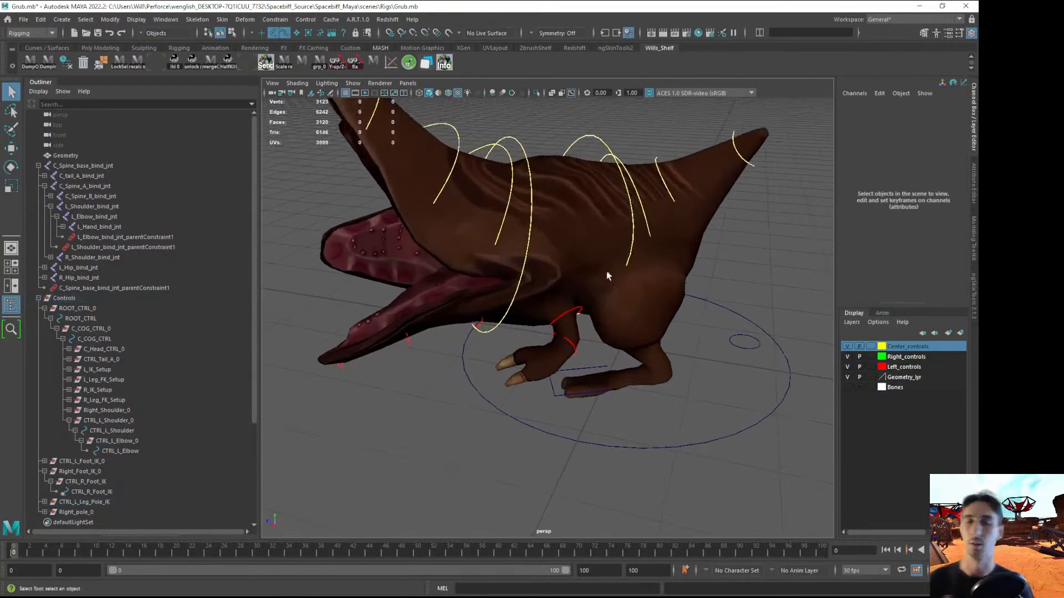
{"action": "middle_click_drag", "start_coordinate": [589, 255], "coordinate": [549, 316], "text": "alt"}
{"action": "left_click_drag", "start_coordinate": [549, 316], "coordinate": [546, 300], "text": "alt"}
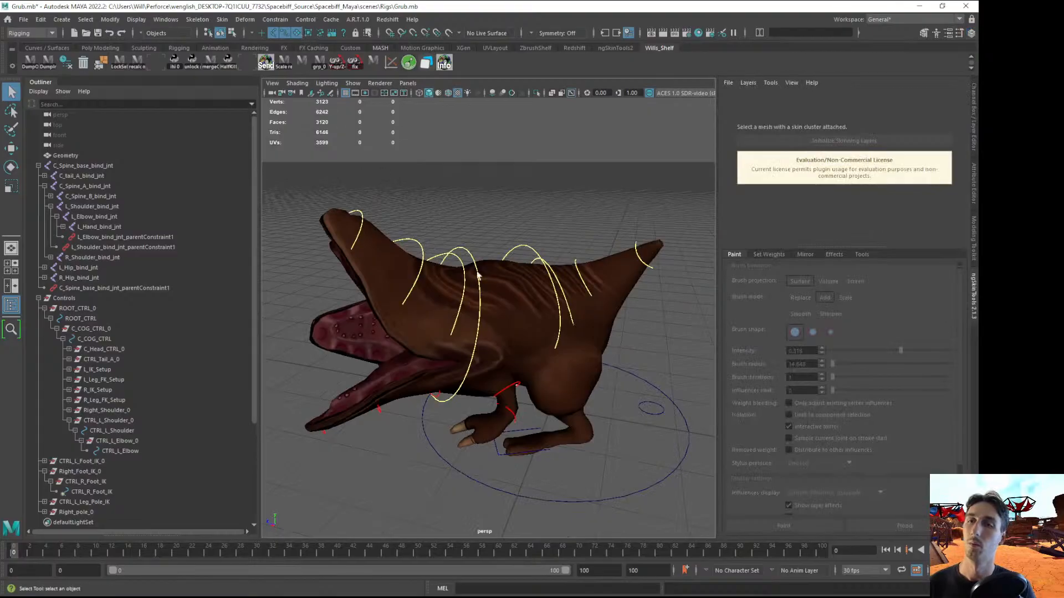
{"action": "left_click", "coordinate": [505, 314]}
{"action": "left_click", "coordinate": [768, 113]}
Select the C_Jaw_C_bind_jnt influence and start weight painting on the mesh
{"action": "left_click_drag", "start_coordinate": [462, 335], "coordinate": [502, 327], "text": "alt"}
{"action": "left_click", "coordinate": [889, 150]}
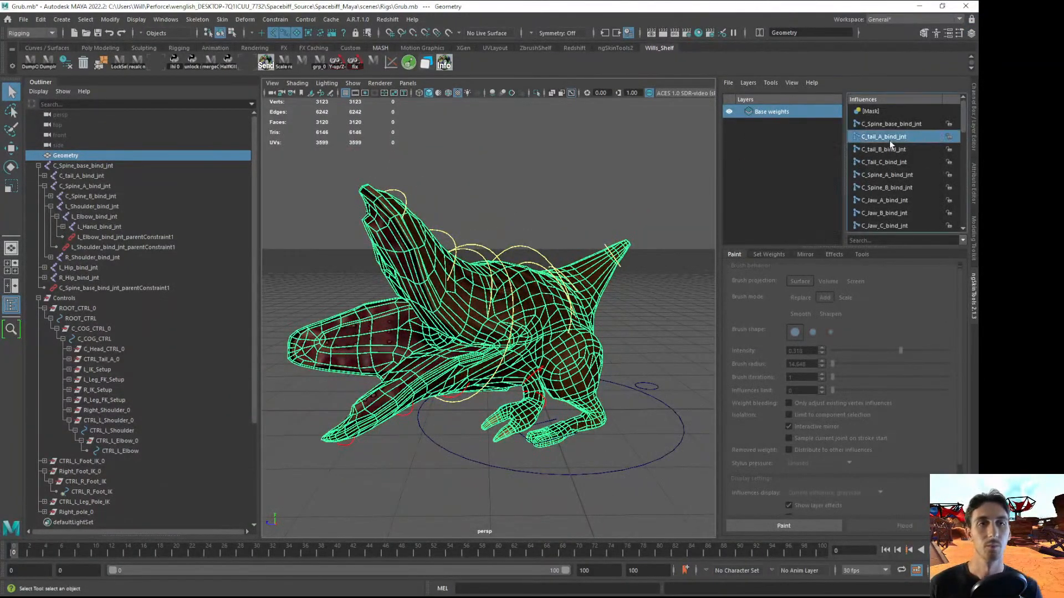
{"action": "left_click", "coordinate": [892, 216]}
{"action": "left_click_drag", "start_coordinate": [600, 306], "coordinate": [591, 306], "text": "alt"}
{"action": "left_click", "coordinate": [892, 226]}
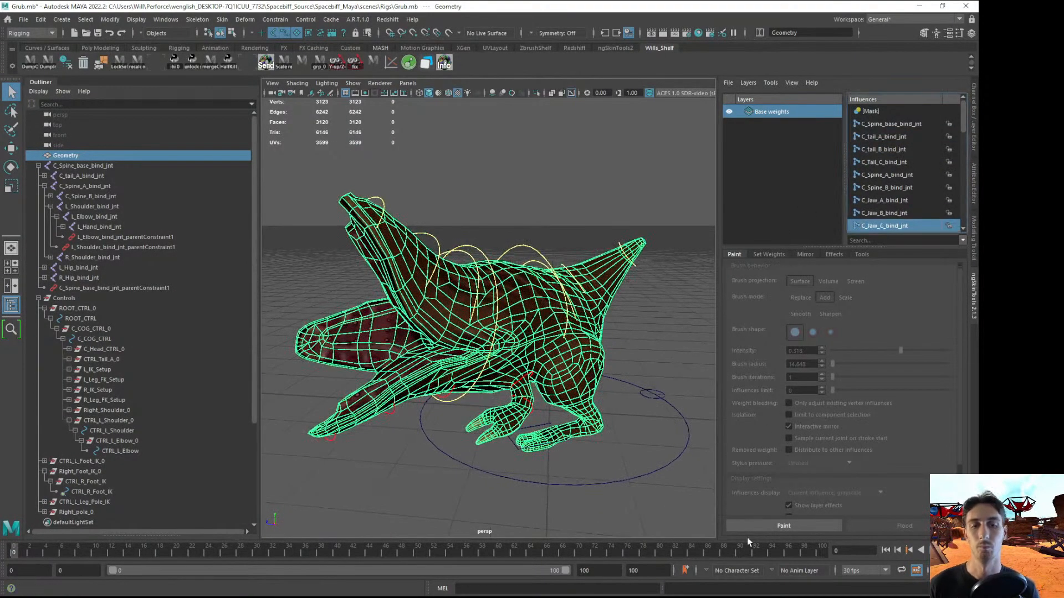
{"action": "left_click", "coordinate": [756, 526]}
{"action": "right_click_drag", "start_coordinate": [441, 329], "coordinate": [465, 338], "text": "alt"}
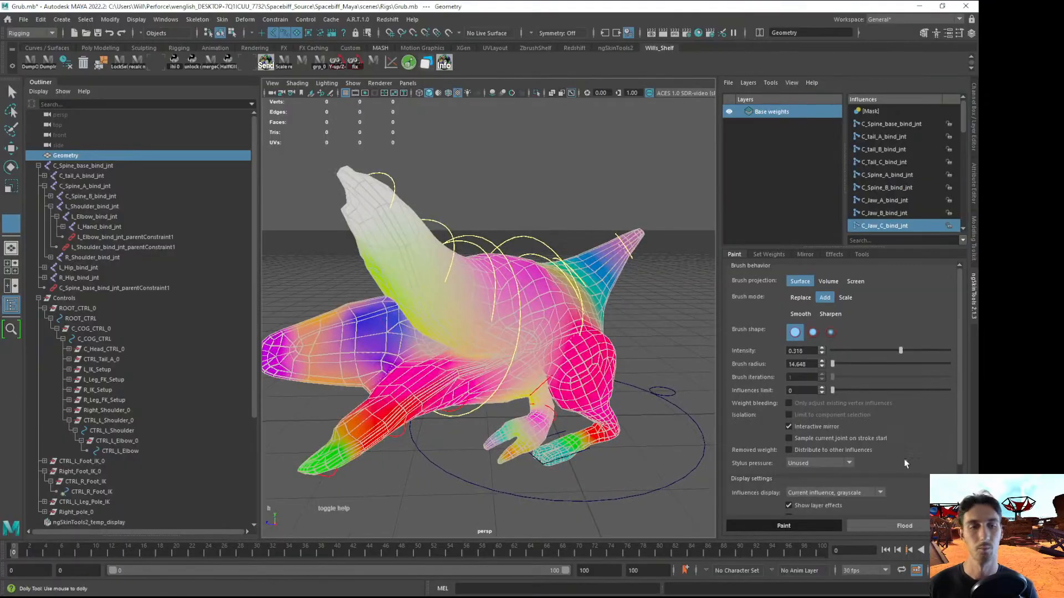
Try the colored display of the current influence, and set the influences display to Current influence, grayscale
{"action": "scroll", "coordinate": [956, 449], "scroll_direction": "down", "scroll_amount": 3}
{"action": "left_click", "coordinate": [829, 437]}
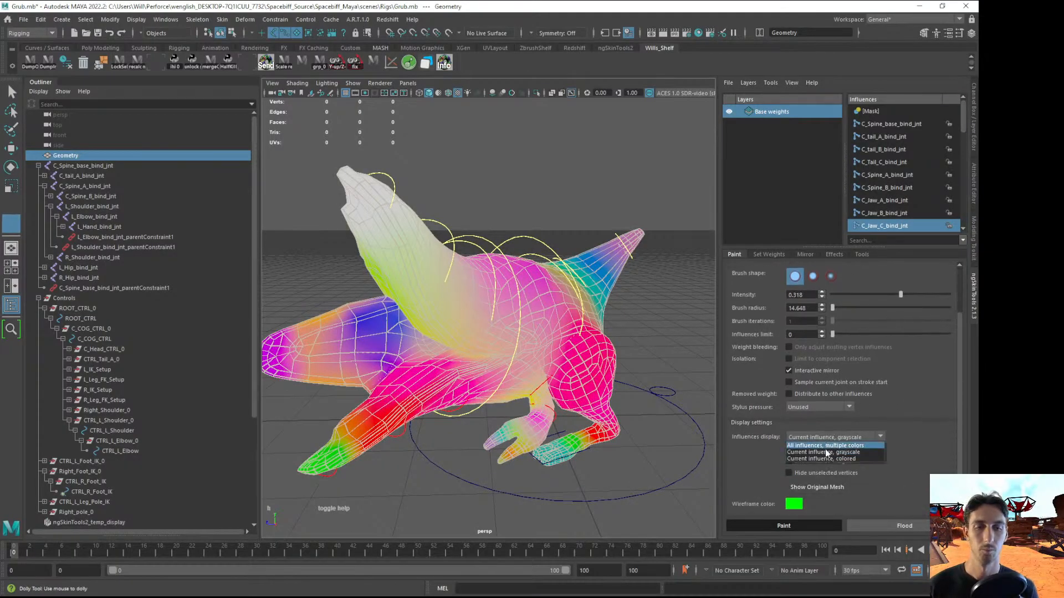
{"action": "left_click", "coordinate": [821, 459]}
{"action": "left_click", "coordinate": [853, 437]}
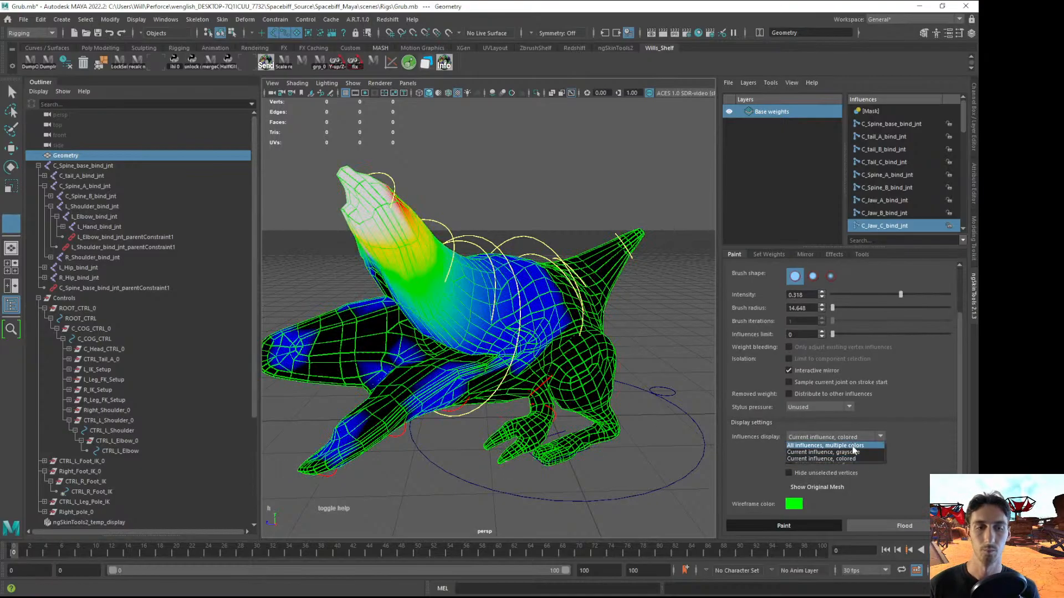
{"action": "left_click", "coordinate": [852, 453]}
Examine the weight maps of C_Jaw_B_bind_jnt and C_Jaw_C_bind_jnt on the upper jaw
{"action": "left_click_drag", "start_coordinate": [477, 332], "coordinate": [628, 332], "text": "alt"}
{"action": "left_click", "coordinate": [898, 214]}
{"action": "left_click", "coordinate": [896, 225]}
{"action": "left_click", "coordinate": [892, 212]}
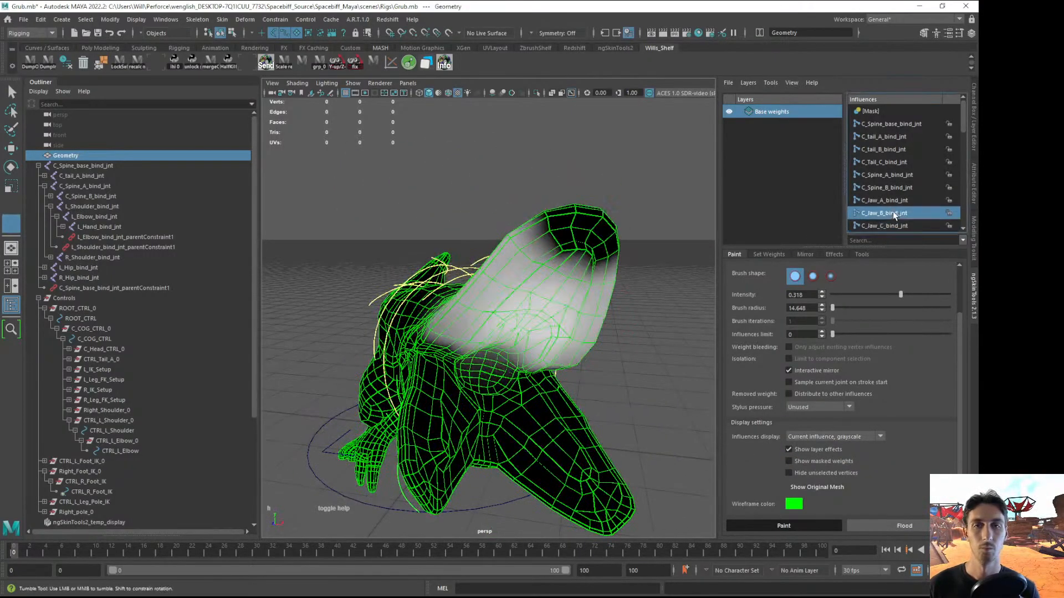
Add C_Jaw_A_bind_jnt weight across the upper jaw at intensity 0.318, and smooth it where the jaw meets the back
{"action": "left_click", "coordinate": [882, 203]}
{"action": "left_click_drag", "start_coordinate": [596, 259], "coordinate": [599, 297], "text": "alt"}
{"action": "right_click_drag", "start_coordinate": [598, 297], "coordinate": [522, 301], "text": "alt"}
{"action": "mouse_move", "coordinate": [513, 318]}
{"action": "left_mouse_down"}
{"action": "mouse_move", "coordinate": [556, 288]}
{"action": "mouse_move", "coordinate": [507, 316]}
{"action": "mouse_move", "coordinate": [554, 288]}
{"action": "mouse_move", "coordinate": [501, 300]}
{"action": "mouse_move", "coordinate": [554, 293]}
{"action": "mouse_move", "coordinate": [541, 308]}
{"action": "mouse_move", "coordinate": [433, 307]}
{"action": "mouse_move", "coordinate": [443, 269]}
{"action": "left_mouse_up"}
{"action": "mouse_move", "coordinate": [443, 269]}
{"action": "left_mouse_down", "text": "alt"}
{"action": "mouse_move", "coordinate": [430, 299]}
{"action": "mouse_move", "coordinate": [396, 305]}
{"action": "left_mouse_up", "text": "alt"}
{"action": "left_click_drag", "start_coordinate": [416, 255], "coordinate": [467, 282]}
{"action": "mouse_move", "coordinate": [467, 282]}
{"action": "left_mouse_down", "text": "alt"}
{"action": "mouse_move", "coordinate": [472, 274]}
{"action": "mouse_move", "coordinate": [492, 286]}
{"action": "mouse_move", "coordinate": [481, 318]}
{"action": "mouse_move", "coordinate": [521, 349]}
{"action": "left_mouse_up", "text": "alt"}
{"action": "mouse_move", "coordinate": [530, 302]}
{"action": "left_mouse_down"}
{"action": "mouse_move", "coordinate": [507, 244]}
{"action": "mouse_move", "coordinate": [515, 239]}
{"action": "left_mouse_up"}
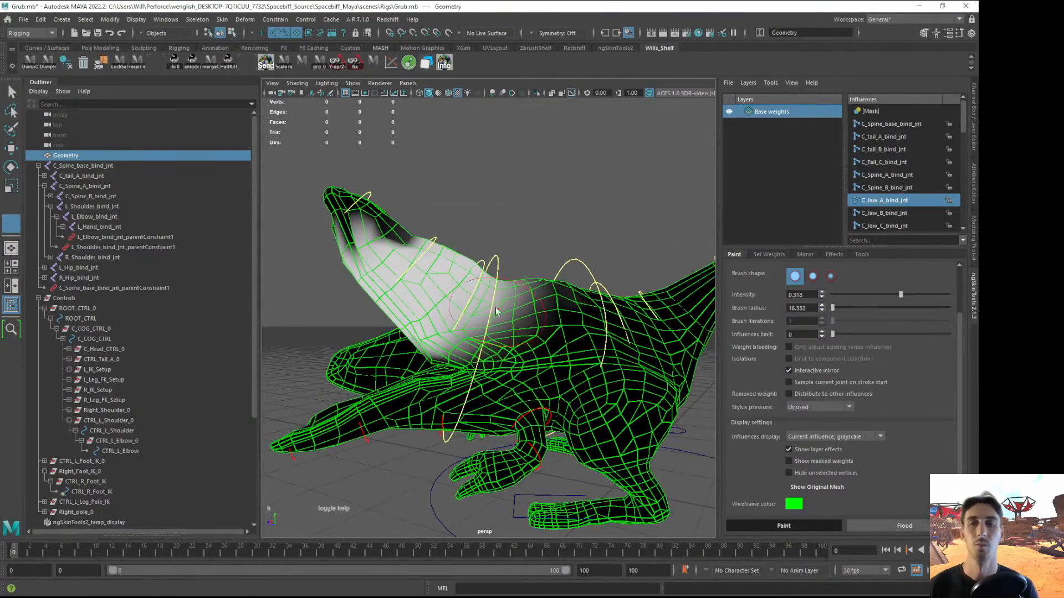
{"action": "left_click_drag", "start_coordinate": [504, 314], "coordinate": [457, 294], "text": "alt"}
{"action": "mouse_move", "coordinate": [351, 234]}
{"action": "left_mouse_down"}
{"action": "mouse_move", "coordinate": [433, 266]}
{"action": "mouse_move", "coordinate": [606, 244]}
{"action": "mouse_move", "coordinate": [612, 256]}
{"action": "mouse_move", "coordinate": [566, 272]}
{"action": "mouse_move", "coordinate": [499, 328]}
{"action": "mouse_move", "coordinate": [428, 308]}
{"action": "mouse_move", "coordinate": [471, 318]}
{"action": "mouse_move", "coordinate": [439, 299]}
{"action": "mouse_move", "coordinate": [458, 267]}
{"action": "mouse_move", "coordinate": [449, 285]}
{"action": "left_mouse_up"}
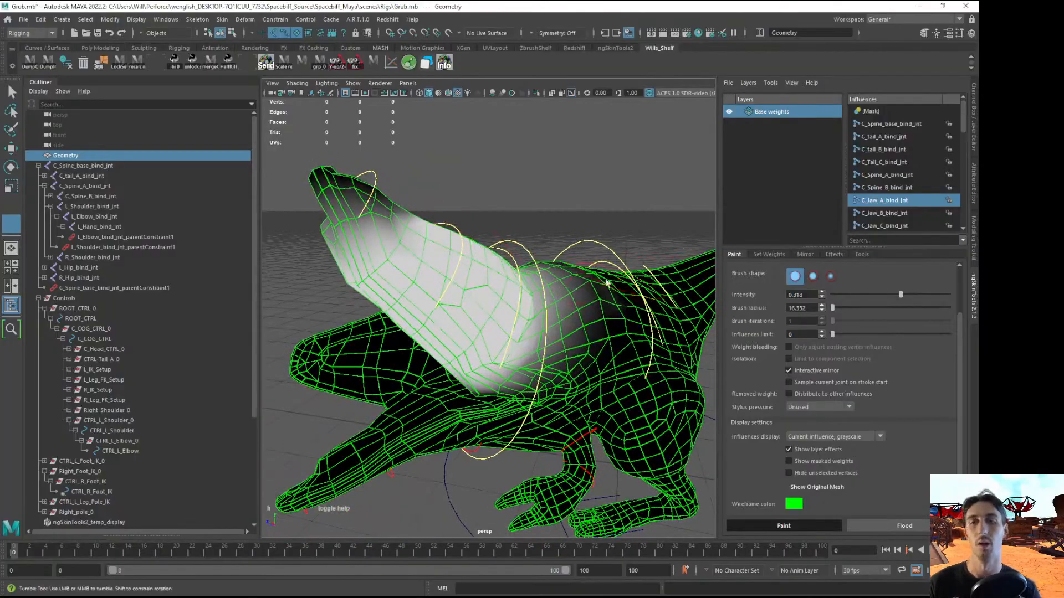
{"action": "left_click_drag", "start_coordinate": [480, 382], "coordinate": [580, 322], "text": "alt"}
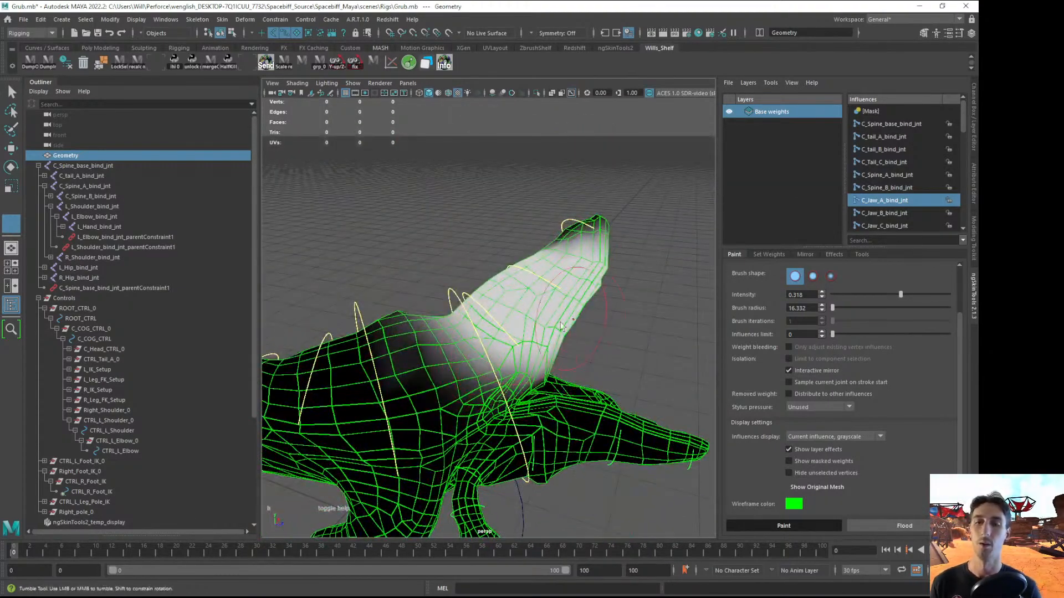
{"action": "mouse_move", "coordinate": [409, 330]}
{"action": "left_mouse_down", "text": "shift"}
{"action": "mouse_move", "coordinate": [388, 335]}
{"action": "mouse_move", "coordinate": [425, 344]}
{"action": "mouse_move", "coordinate": [395, 368]}
{"action": "mouse_move", "coordinate": [404, 333]}
{"action": "mouse_move", "coordinate": [613, 322]}
{"action": "mouse_move", "coordinate": [521, 305]}
{"action": "mouse_move", "coordinate": [531, 303]}
{"action": "left_mouse_up", "text": "shift"}
Paint C_Spine_B_bind_jnt weight around the neck and shoulder area with the brush intensity lowered to 0.146
{"action": "left_click", "coordinate": [904, 175]}
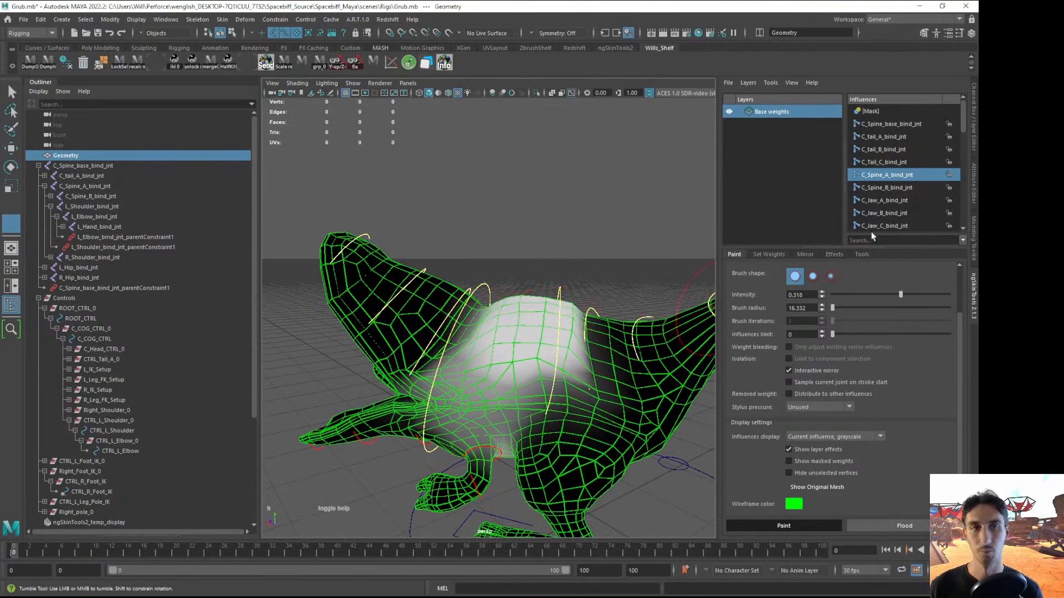
{"action": "left_click", "coordinate": [886, 187]}
{"action": "left_click_drag", "start_coordinate": [499, 333], "coordinate": [478, 334], "text": "alt"}
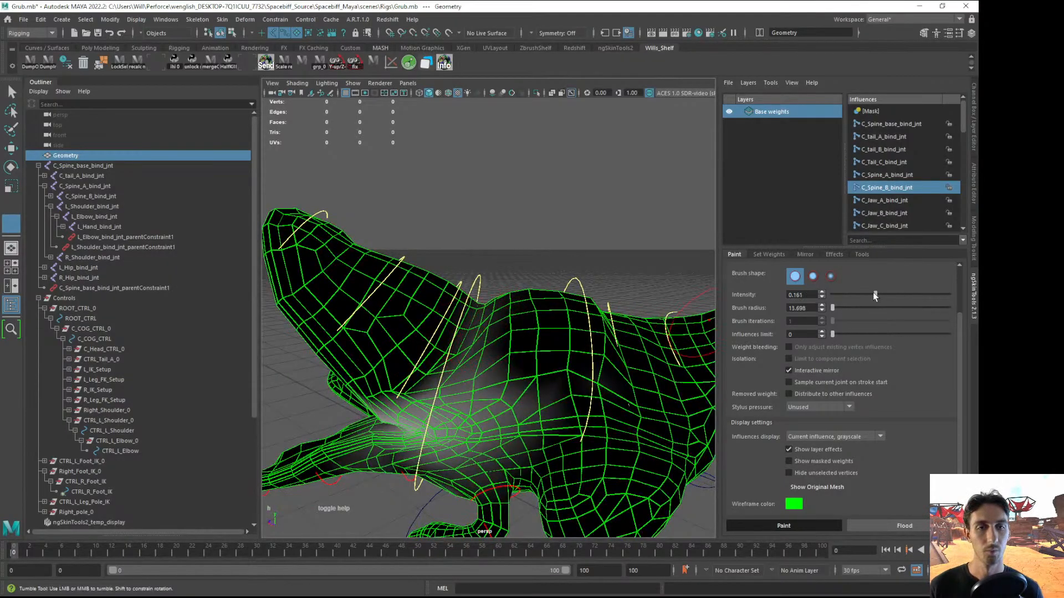
{"action": "mouse_move", "coordinate": [485, 311]}
{"action": "left_mouse_down"}
{"action": "mouse_move", "coordinate": [471, 355]}
{"action": "mouse_move", "coordinate": [520, 306]}
{"action": "left_mouse_up"}
{"action": "mouse_move", "coordinate": [537, 302]}
{"action": "left_mouse_down", "text": "alt"}
{"action": "mouse_move", "coordinate": [505, 351]}
{"action": "mouse_move", "coordinate": [483, 344]}
{"action": "left_mouse_up", "text": "alt"}
{"action": "mouse_move", "coordinate": [475, 339]}
{"action": "left_mouse_down"}
{"action": "mouse_move", "coordinate": [536, 313]}
{"action": "mouse_move", "coordinate": [444, 299]}
{"action": "left_mouse_up"}
{"action": "mouse_move", "coordinate": [532, 333]}
{"action": "left_mouse_down"}
{"action": "mouse_move", "coordinate": [471, 360]}
{"action": "mouse_move", "coordinate": [435, 311]}
{"action": "mouse_move", "coordinate": [543, 354]}
{"action": "mouse_move", "coordinate": [455, 381]}
{"action": "mouse_move", "coordinate": [490, 333]}
{"action": "mouse_move", "coordinate": [488, 374]}
{"action": "mouse_move", "coordinate": [529, 340]}
{"action": "mouse_move", "coordinate": [520, 320]}
{"action": "mouse_move", "coordinate": [507, 339]}
{"action": "left_mouse_up"}
{"action": "mouse_move", "coordinate": [471, 313]}
{"action": "left_mouse_down"}
{"action": "mouse_move", "coordinate": [441, 338]}
{"action": "mouse_move", "coordinate": [445, 357]}
{"action": "mouse_move", "coordinate": [468, 333]}
{"action": "left_mouse_up"}
{"action": "mouse_move", "coordinate": [408, 329]}
{"action": "left_mouse_down"}
{"action": "mouse_move", "coordinate": [401, 365]}
{"action": "mouse_move", "coordinate": [447, 360]}
{"action": "left_mouse_up"}
Paint C_Tail_C_bind_jnt weight over the end of the tail
{"action": "left_click_drag", "start_coordinate": [446, 360], "coordinate": [571, 320], "text": "alt"}
{"action": "left_click", "coordinate": [877, 163]}
{"action": "scroll", "coordinate": [471, 366], "scroll_direction": "down", "scroll_amount": 4}
{"action": "left_click_drag", "start_coordinate": [471, 366], "coordinate": [486, 349], "text": "alt"}
{"action": "left_click_drag", "start_coordinate": [649, 300], "coordinate": [651, 299]}
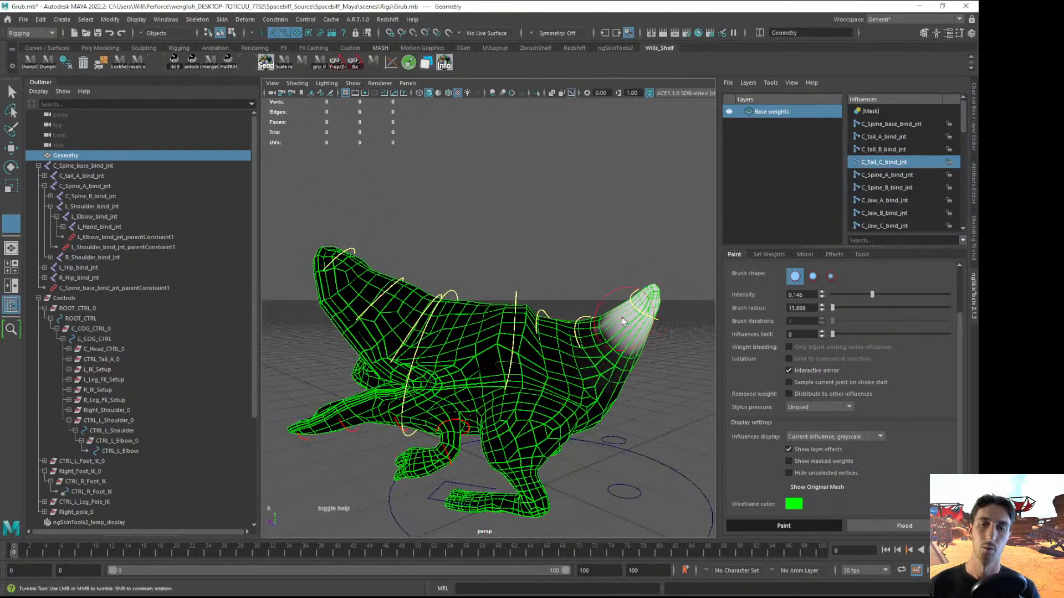
{"action": "mouse_move", "coordinate": [604, 332]}
{"action": "left_mouse_down"}
{"action": "mouse_move", "coordinate": [624, 353]}
{"action": "mouse_move", "coordinate": [439, 382]}
{"action": "mouse_move", "coordinate": [439, 353]}
{"action": "left_mouse_up"}
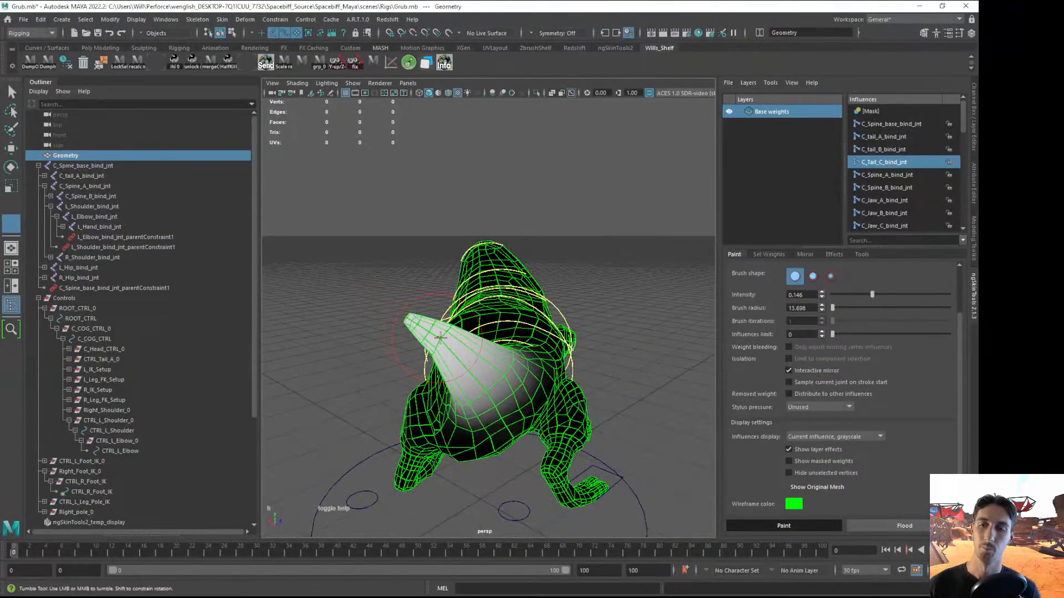
Paint C_tail_B_bind_jnt weight on the middle of the tail, and inspect the C_tail_A_bind_jnt weights at its base
{"action": "left_click_drag", "start_coordinate": [553, 392], "coordinate": [665, 394], "text": "alt"}
{"action": "left_click", "coordinate": [889, 153]}
{"action": "left_click_drag", "start_coordinate": [637, 327], "coordinate": [582, 355], "text": "alt"}
{"action": "mouse_move", "coordinate": [568, 341]}
{"action": "left_mouse_down"}
{"action": "mouse_move", "coordinate": [599, 338]}
{"action": "mouse_move", "coordinate": [604, 361]}
{"action": "mouse_move", "coordinate": [570, 353]}
{"action": "mouse_move", "coordinate": [612, 390]}
{"action": "mouse_move", "coordinate": [421, 316]}
{"action": "mouse_move", "coordinate": [432, 333]}
{"action": "mouse_move", "coordinate": [386, 373]}
{"action": "mouse_move", "coordinate": [441, 370]}
{"action": "mouse_move", "coordinate": [471, 344]}
{"action": "mouse_move", "coordinate": [520, 349]}
{"action": "mouse_move", "coordinate": [493, 354]}
{"action": "mouse_move", "coordinate": [507, 332]}
{"action": "mouse_move", "coordinate": [582, 381]}
{"action": "mouse_move", "coordinate": [522, 371]}
{"action": "left_mouse_up"}
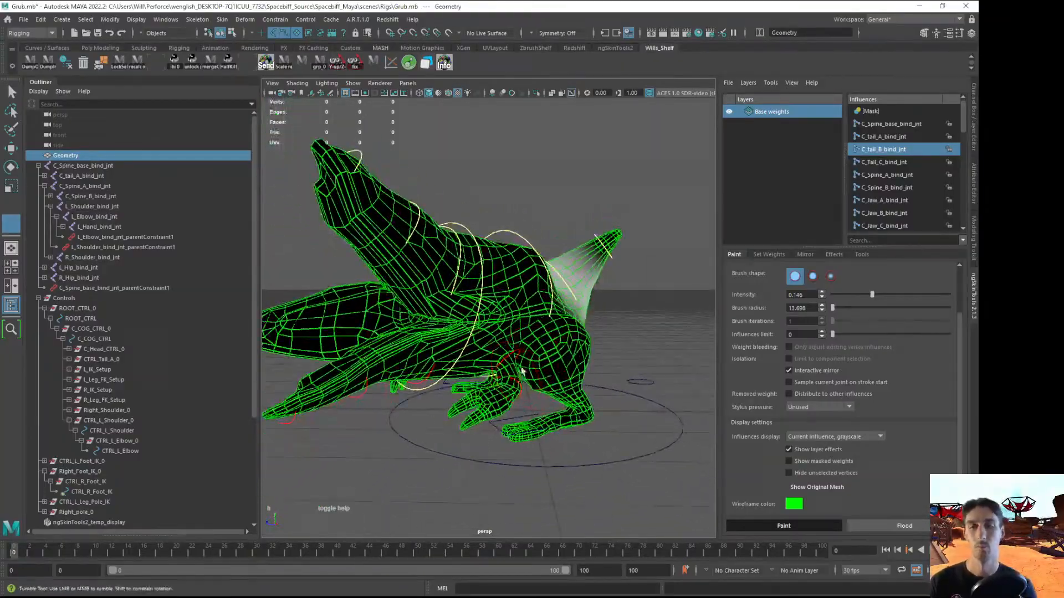
{"action": "left_click", "coordinate": [885, 140]}
{"action": "mouse_move", "coordinate": [612, 269]}
{"action": "left_mouse_down", "text": "alt"}
{"action": "mouse_move", "coordinate": [549, 287]}
{"action": "mouse_move", "coordinate": [535, 297]}
{"action": "mouse_move", "coordinate": [537, 322]}
{"action": "mouse_move", "coordinate": [498, 302]}
{"action": "mouse_move", "coordinate": [434, 328]}
{"action": "left_mouse_up", "text": "alt"}
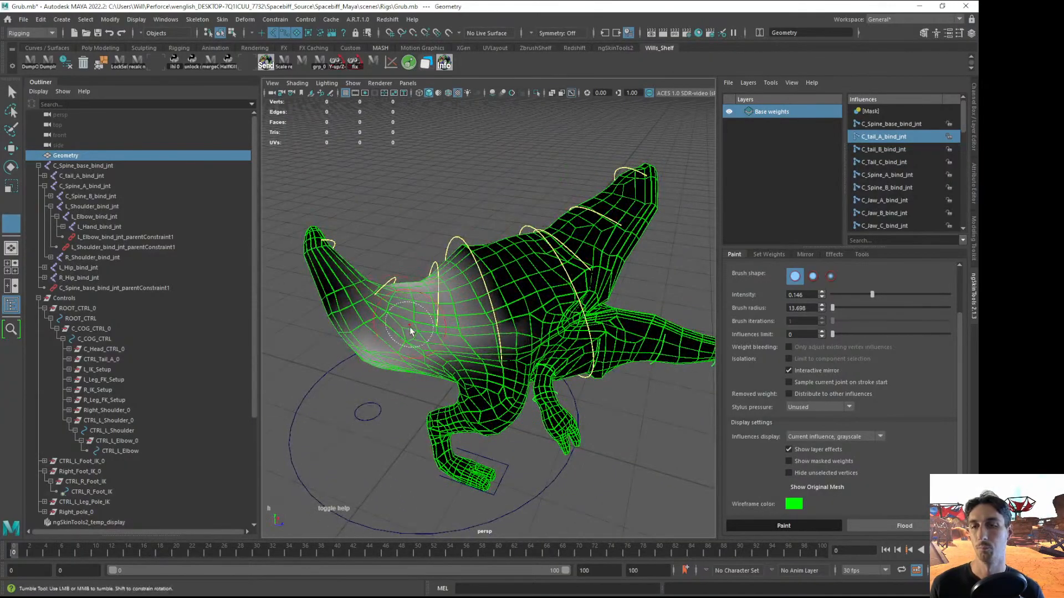
{"action": "left_click_drag", "start_coordinate": [403, 292], "coordinate": [552, 302], "text": "alt"}
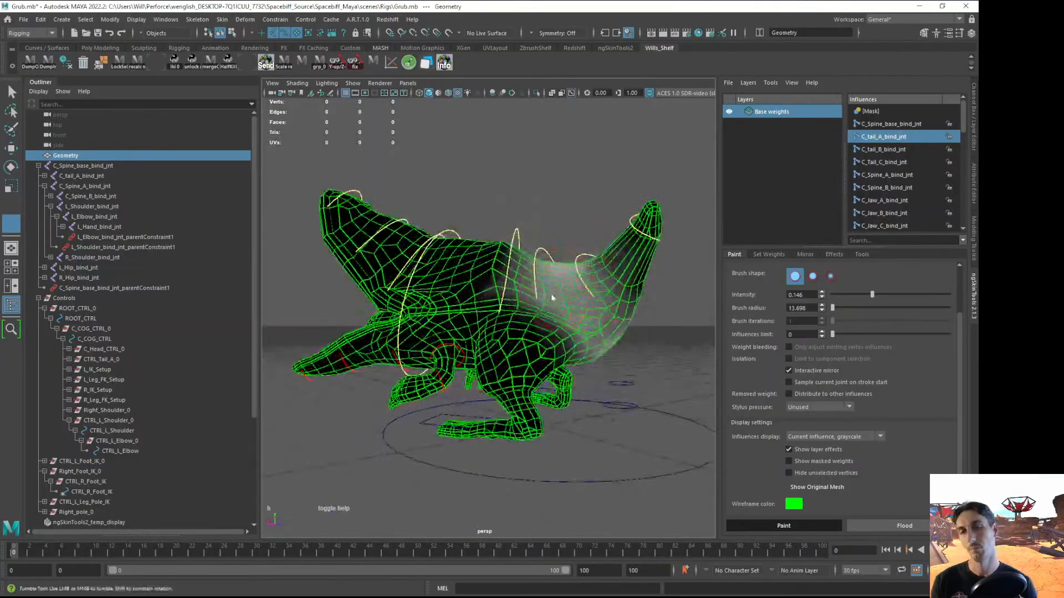
{"action": "left_click_drag", "start_coordinate": [498, 280], "coordinate": [435, 277], "text": "alt"}
Paint C_Spine_base_bind_jnt weight over the middle of the back
{"action": "left_click", "coordinate": [891, 124]}
{"action": "mouse_move", "coordinate": [518, 275]}
{"action": "left_mouse_down"}
{"action": "mouse_move", "coordinate": [469, 298]}
{"action": "mouse_move", "coordinate": [499, 255]}
{"action": "mouse_move", "coordinate": [481, 305]}
{"action": "mouse_move", "coordinate": [472, 271]}
{"action": "mouse_move", "coordinate": [479, 277]}
{"action": "mouse_move", "coordinate": [463, 275]}
{"action": "mouse_move", "coordinate": [510, 278]}
{"action": "mouse_move", "coordinate": [491, 265]}
{"action": "mouse_move", "coordinate": [518, 237]}
{"action": "mouse_move", "coordinate": [489, 266]}
{"action": "mouse_move", "coordinate": [499, 303]}
{"action": "left_mouse_up"}
{"action": "mouse_move", "coordinate": [503, 272]}
{"action": "left_mouse_down"}
{"action": "mouse_move", "coordinate": [541, 288]}
{"action": "mouse_move", "coordinate": [509, 252]}
{"action": "left_mouse_up"}
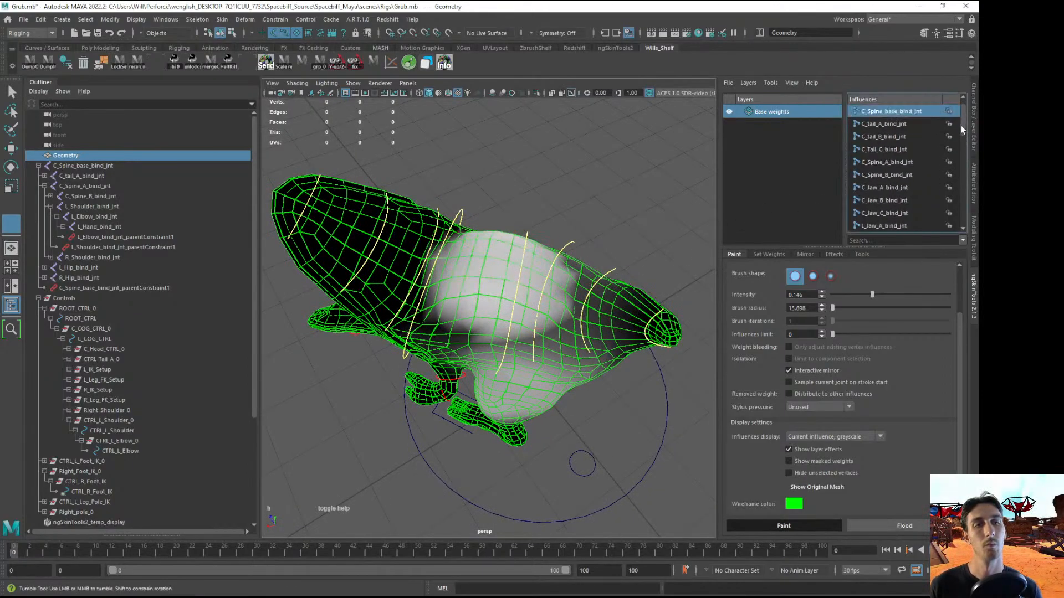
Filter the influences by "spine" and select C_Spine_A_bind_jnt
{"action": "left_click", "coordinate": [862, 239]}
{"action": "type", "text": "s"}
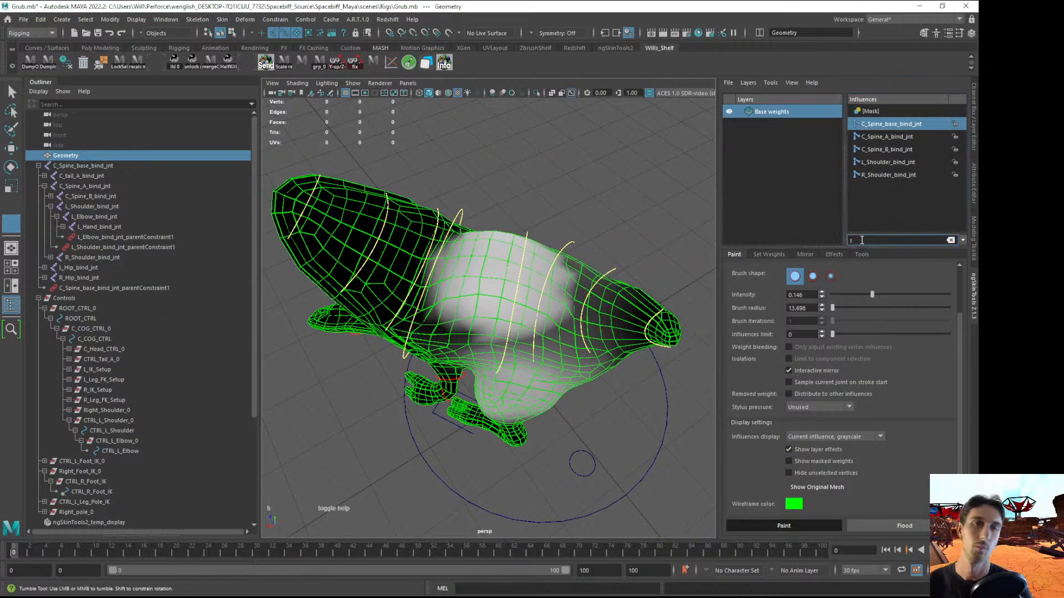
{"action": "left_click", "coordinate": [903, 137]}
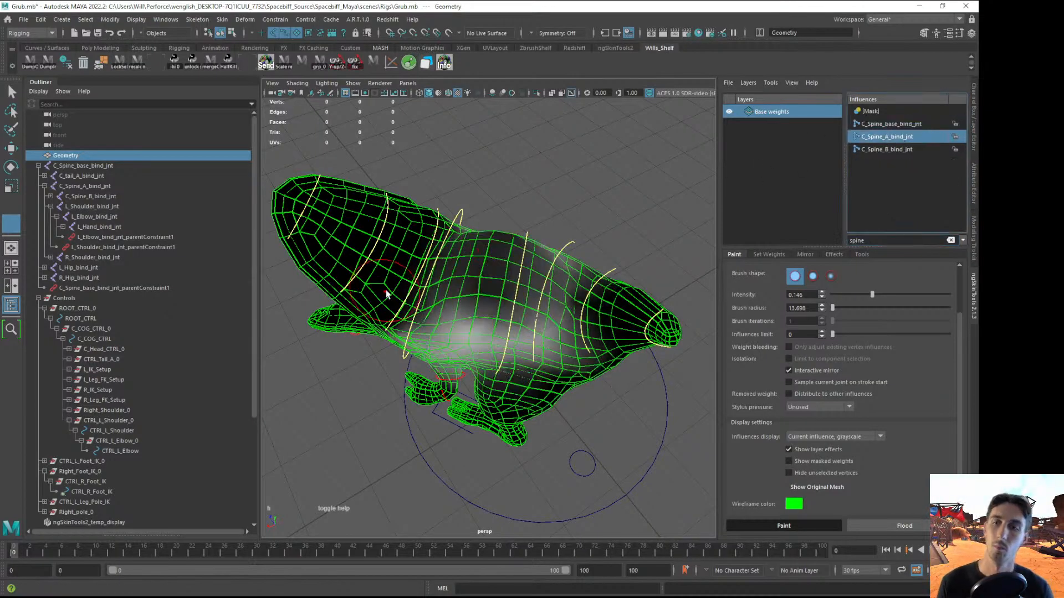
Paint C_Spine_A_bind_jnt weight over the upper back just behind the head
{"action": "scroll", "coordinate": [488, 277], "scroll_direction": "up", "scroll_amount": 5}
{"action": "left_click_drag", "start_coordinate": [418, 202], "coordinate": [414, 230]}
{"action": "mouse_move", "coordinate": [414, 230]}
{"action": "left_mouse_down", "text": "alt"}
{"action": "mouse_move", "coordinate": [460, 205]}
{"action": "mouse_move", "coordinate": [429, 224]}
{"action": "mouse_move", "coordinate": [437, 233]}
{"action": "left_mouse_up", "text": "alt"}
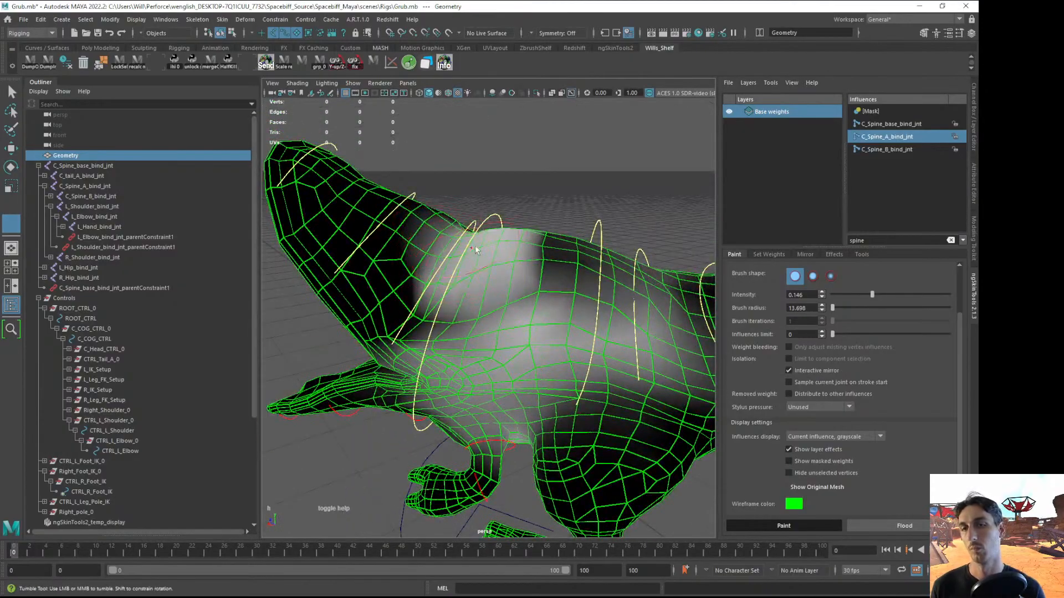
{"action": "left_click_drag", "start_coordinate": [547, 234], "coordinate": [468, 288], "text": "alt"}
{"action": "mouse_move", "coordinate": [468, 272]}
{"action": "left_mouse_down"}
{"action": "mouse_move", "coordinate": [488, 255]}
{"action": "mouse_move", "coordinate": [437, 282]}
{"action": "mouse_move", "coordinate": [535, 257]}
{"action": "mouse_move", "coordinate": [563, 273]}
{"action": "mouse_move", "coordinate": [457, 281]}
{"action": "mouse_move", "coordinate": [402, 308]}
{"action": "mouse_move", "coordinate": [490, 274]}
{"action": "left_mouse_up"}
{"action": "right_click_drag", "start_coordinate": [490, 274], "coordinate": [471, 282], "text": "alt"}
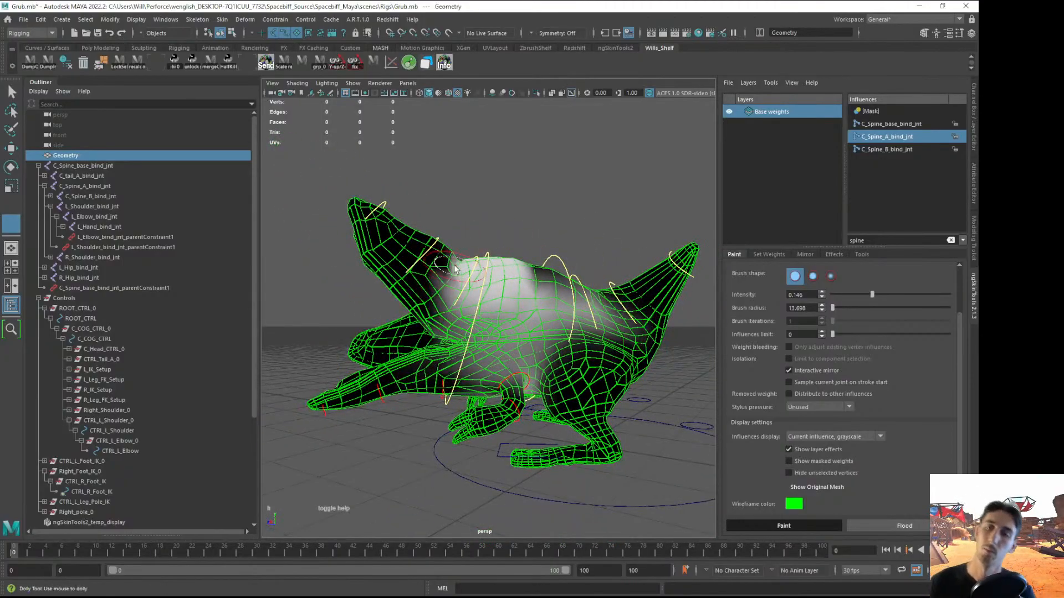
Exit weight painting, check the deformed creature with nothing selected, and reselect its geometry
{"action": "key", "text": "q"}
{"action": "left_click", "coordinate": [504, 214]}
{"action": "left_click_drag", "start_coordinate": [506, 215], "coordinate": [567, 215], "text": "alt"}
{"action": "left_click_drag", "start_coordinate": [473, 209], "coordinate": [493, 221], "text": "alt"}
{"action": "right_click_drag", "start_coordinate": [493, 221], "coordinate": [535, 238], "text": "alt"}
{"action": "left_click_drag", "start_coordinate": [535, 238], "coordinate": [499, 241], "text": "alt"}
{"action": "left_click", "coordinate": [515, 322]}
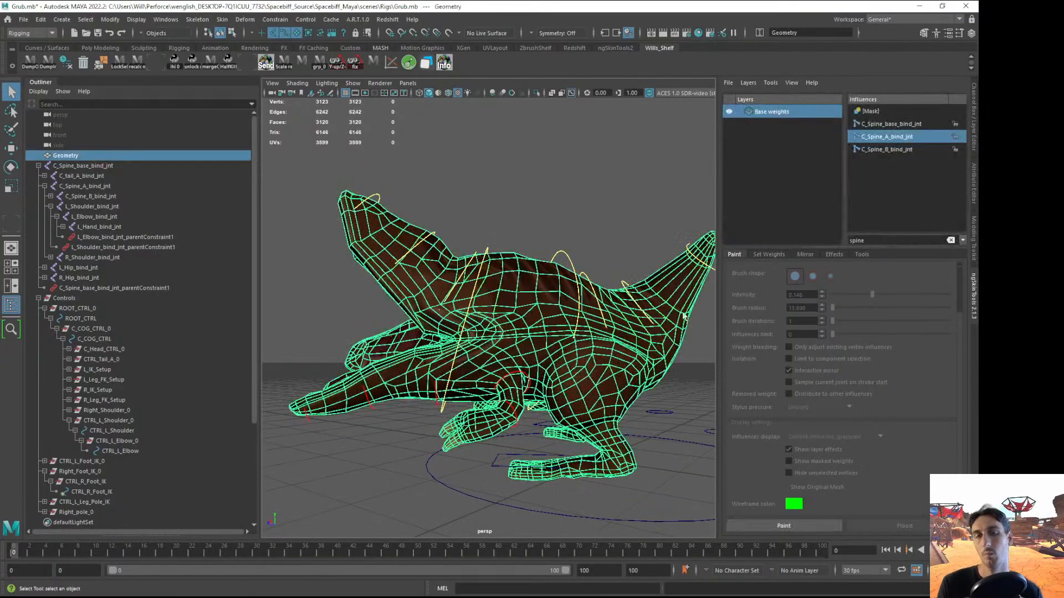
Resume weight painting with the influences filtered by "jaw" and display L_Jaw_A_bind_jnt's weights on the left lower jaw
{"action": "left_click", "coordinate": [782, 524]}
{"action": "left_click_drag", "start_coordinate": [571, 333], "coordinate": [545, 332], "text": "alt"}
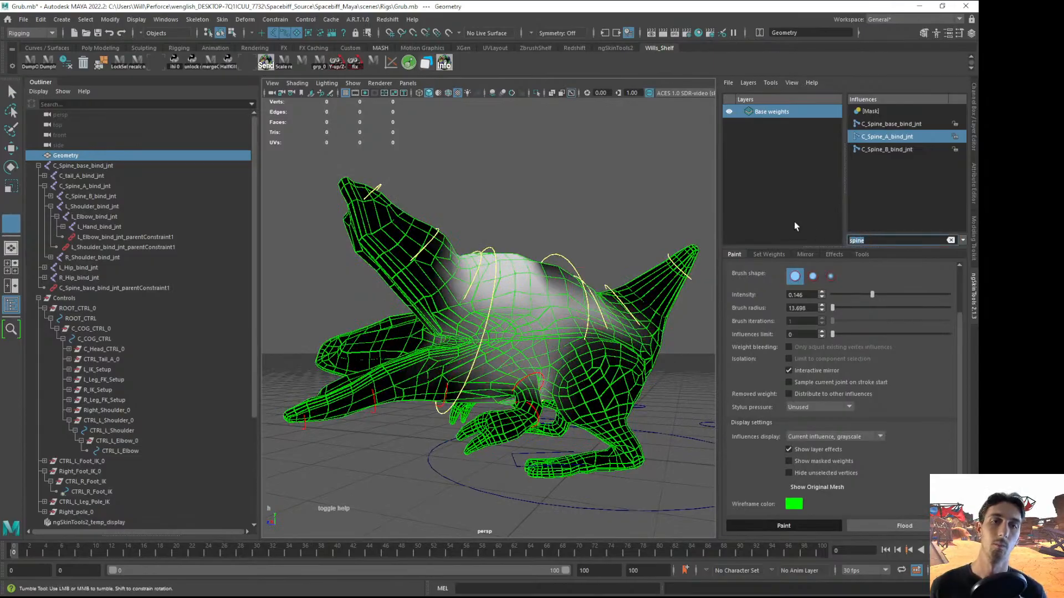
{"action": "type", "text": "jaw"}
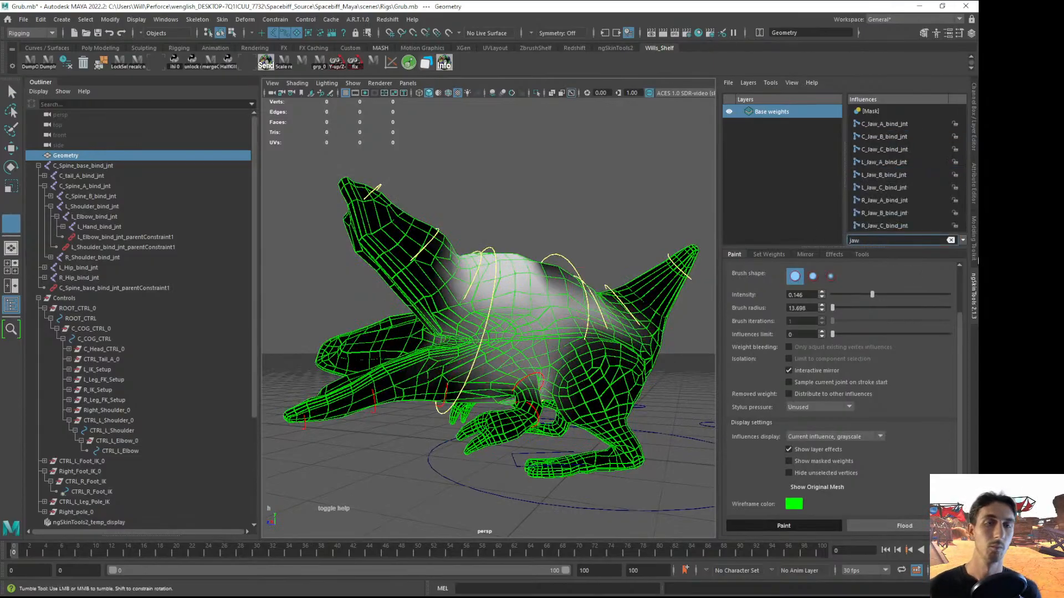
{"action": "left_click", "coordinate": [875, 163]}
{"action": "right_click_drag", "start_coordinate": [389, 311], "coordinate": [443, 397], "text": "alt"}
{"action": "mouse_move", "coordinate": [390, 430]}
{"action": "left_mouse_down", "text": "alt"}
{"action": "mouse_move", "coordinate": [475, 271]}
{"action": "mouse_move", "coordinate": [520, 309]}
{"action": "mouse_move", "coordinate": [386, 328]}
{"action": "mouse_move", "coordinate": [373, 345]}
{"action": "mouse_move", "coordinate": [368, 332]}
{"action": "mouse_move", "coordinate": [361, 349]}
{"action": "mouse_move", "coordinate": [503, 326]}
{"action": "mouse_move", "coordinate": [558, 368]}
{"action": "left_mouse_up", "text": "alt"}
{"action": "left_click_drag", "start_coordinate": [558, 409], "coordinate": [604, 382], "text": "alt"}
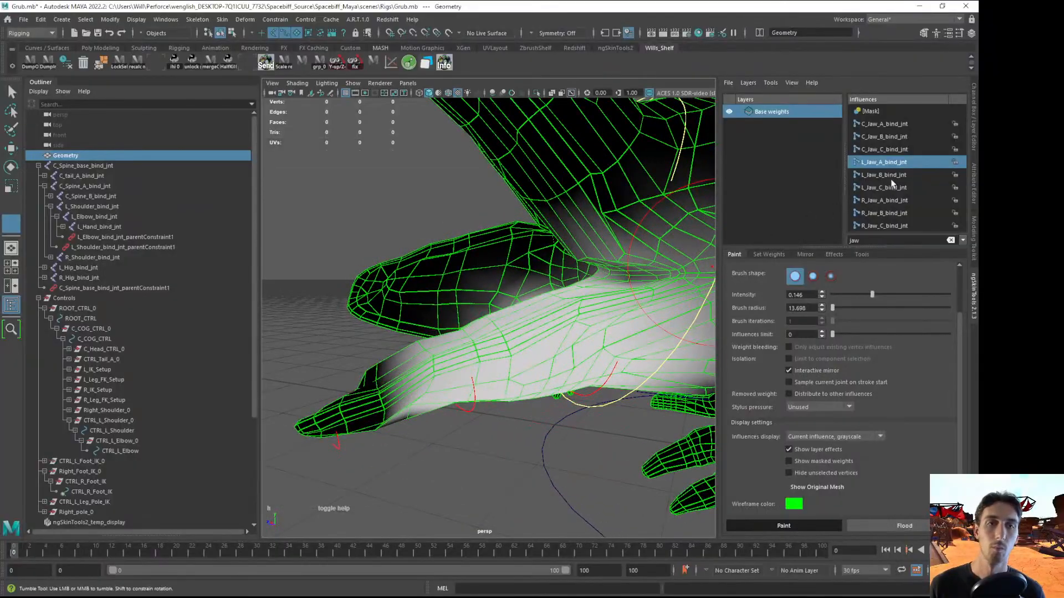
Paint L_Jaw_B_bind_jnt weight along the middle of the left lower jaw, covering its outer and inner sides
{"action": "left_click", "coordinate": [890, 177]}
{"action": "left_click_drag", "start_coordinate": [506, 351], "coordinate": [496, 321], "text": "alt"}
{"action": "left_click", "coordinate": [419, 361]}
{"action": "left_click", "coordinate": [427, 354]}
{"action": "left_click", "coordinate": [425, 361]}
{"action": "mouse_move", "coordinate": [425, 369]}
{"action": "left_mouse_down"}
{"action": "mouse_move", "coordinate": [451, 347]}
{"action": "mouse_move", "coordinate": [463, 361]}
{"action": "mouse_move", "coordinate": [572, 360]}
{"action": "mouse_move", "coordinate": [564, 370]}
{"action": "left_mouse_up"}
{"action": "left_click", "coordinate": [464, 360]}
{"action": "mouse_move", "coordinate": [617, 343]}
{"action": "left_mouse_down"}
{"action": "mouse_move", "coordinate": [571, 333]}
{"action": "mouse_move", "coordinate": [648, 322]}
{"action": "left_mouse_up"}
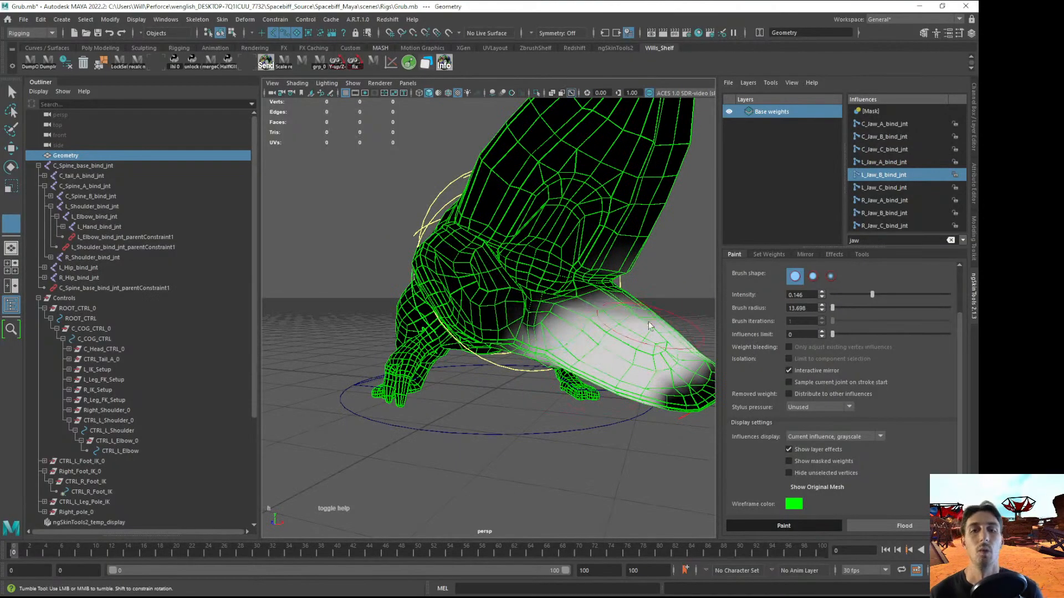
{"action": "mouse_move", "coordinate": [565, 340]}
{"action": "left_mouse_down", "text": "alt"}
{"action": "mouse_move", "coordinate": [602, 359]}
{"action": "mouse_move", "coordinate": [546, 325]}
{"action": "left_mouse_up", "text": "alt"}
{"action": "left_click_drag", "start_coordinate": [571, 386], "coordinate": [498, 377], "text": "alt"}
{"action": "mouse_move", "coordinate": [443, 322]}
{"action": "left_mouse_down"}
{"action": "mouse_move", "coordinate": [418, 344]}
{"action": "mouse_move", "coordinate": [412, 312]}
{"action": "mouse_move", "coordinate": [439, 322]}
{"action": "mouse_move", "coordinate": [457, 290]}
{"action": "left_mouse_up"}
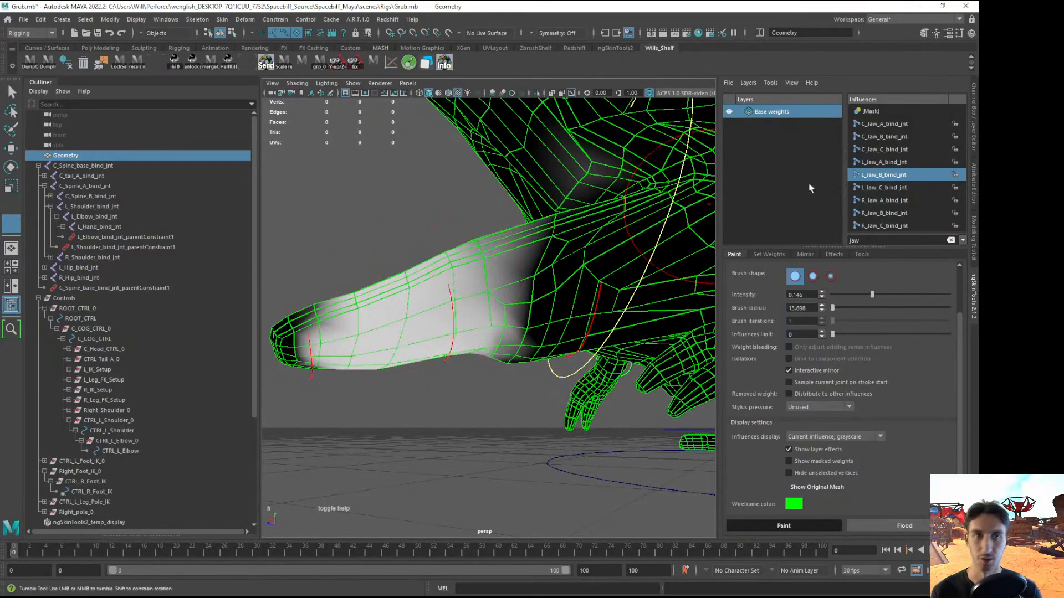
Paint L_Jaw_C_bind_jnt weight over the left lower jaw's tip using a brush radius of 10.806
{"action": "left_click", "coordinate": [891, 189]}
{"action": "left_click_drag", "start_coordinate": [411, 354], "coordinate": [450, 317], "text": "alt"}
{"action": "key", "text": "b"}
{"action": "mouse_move", "coordinate": [383, 314]}
{"action": "left_mouse_down"}
{"action": "mouse_move", "coordinate": [368, 312]}
{"action": "mouse_move", "coordinate": [370, 328]}
{"action": "mouse_move", "coordinate": [380, 295]}
{"action": "mouse_move", "coordinate": [373, 314]}
{"action": "left_mouse_up"}
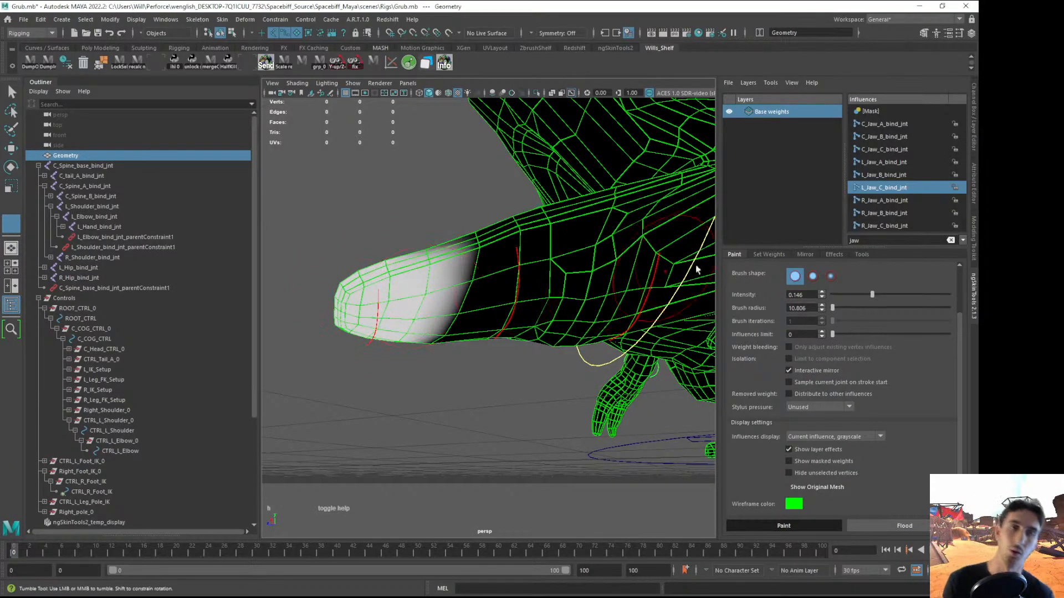
{"action": "mouse_move", "coordinate": [449, 323]}
{"action": "left_mouse_down", "text": "alt"}
{"action": "mouse_move", "coordinate": [575, 361]}
{"action": "mouse_move", "coordinate": [546, 369]}
{"action": "mouse_move", "coordinate": [551, 382]}
{"action": "mouse_move", "coordinate": [545, 341]}
{"action": "mouse_move", "coordinate": [569, 326]}
{"action": "mouse_move", "coordinate": [533, 361]}
{"action": "mouse_move", "coordinate": [547, 356]}
{"action": "mouse_move", "coordinate": [438, 341]}
{"action": "mouse_move", "coordinate": [405, 322]}
{"action": "mouse_move", "coordinate": [437, 302]}
{"action": "mouse_move", "coordinate": [460, 308]}
{"action": "mouse_move", "coordinate": [450, 313]}
{"action": "left_mouse_up", "text": "alt"}
{"action": "left_click_drag", "start_coordinate": [457, 274], "coordinate": [582, 355], "text": "alt"}
{"action": "right_click_drag", "start_coordinate": [493, 361], "coordinate": [532, 359], "text": "alt"}
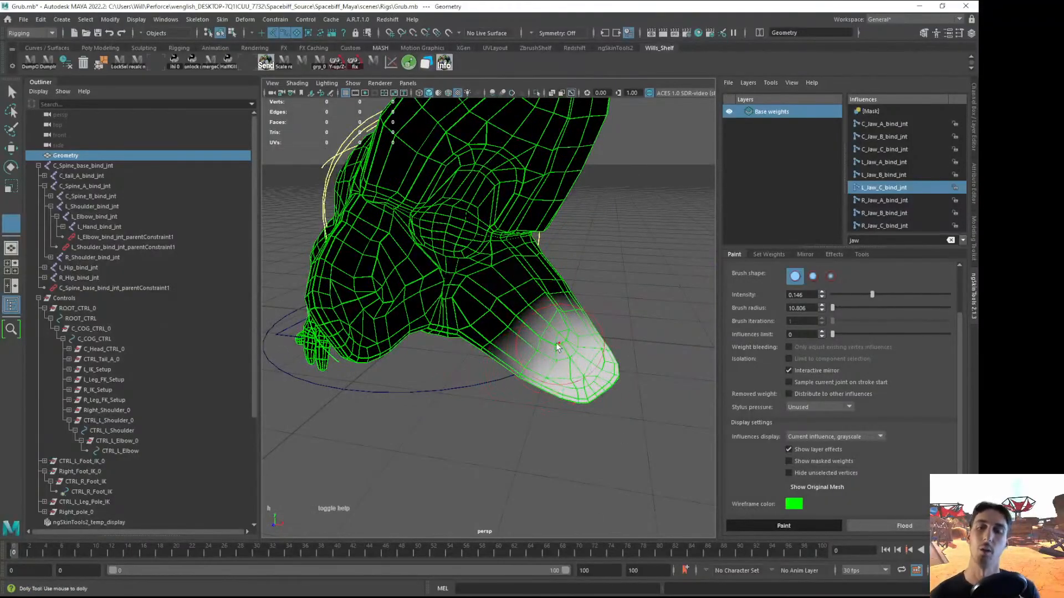
{"action": "left_click_drag", "start_coordinate": [560, 347], "coordinate": [438, 356], "text": "alt"}
{"action": "left_click_drag", "start_coordinate": [478, 390], "coordinate": [784, 262], "text": "alt"}
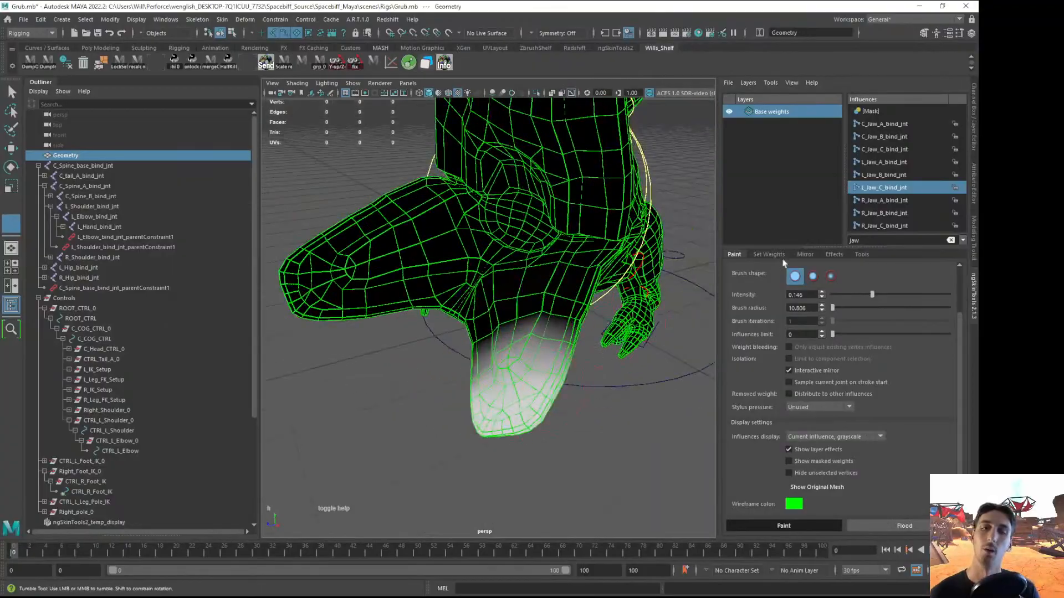
Refine L_Jaw_B_bind_jnt weight on the left lower jaw, blending it toward the tip and the jaw's base
{"action": "left_click", "coordinate": [882, 174]}
{"action": "mouse_move", "coordinate": [499, 311]}
{"action": "left_mouse_down", "text": "alt"}
{"action": "mouse_move", "coordinate": [540, 310]}
{"action": "mouse_move", "coordinate": [520, 320]}
{"action": "mouse_move", "coordinate": [506, 306]}
{"action": "left_mouse_up", "text": "alt"}
{"action": "left_click_drag", "start_coordinate": [507, 308], "coordinate": [493, 345]}
{"action": "left_click_drag", "start_coordinate": [493, 353], "coordinate": [498, 346], "text": "alt"}
{"action": "mouse_move", "coordinate": [449, 291]}
{"action": "left_mouse_down", "text": "alt"}
{"action": "mouse_move", "coordinate": [478, 310]}
{"action": "mouse_move", "coordinate": [498, 286]}
{"action": "mouse_move", "coordinate": [452, 321]}
{"action": "left_mouse_up", "text": "alt"}
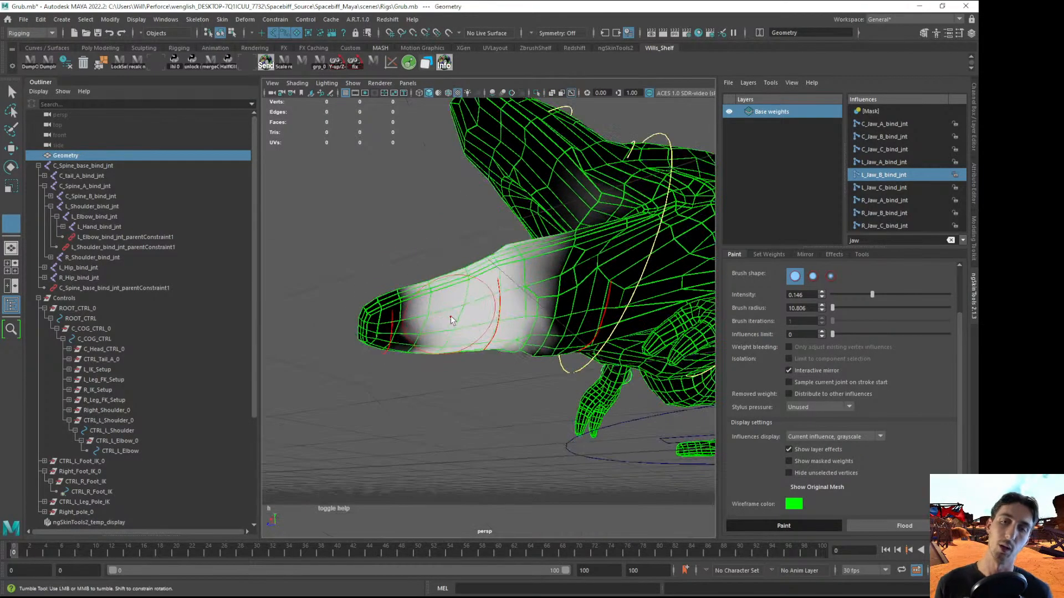
{"action": "left_click_drag", "start_coordinate": [537, 303], "coordinate": [548, 277]}
{"action": "mouse_move", "coordinate": [500, 306]}
{"action": "left_mouse_down", "text": "alt"}
{"action": "mouse_move", "coordinate": [536, 324]}
{"action": "mouse_move", "coordinate": [543, 291]}
{"action": "left_mouse_up", "text": "alt"}
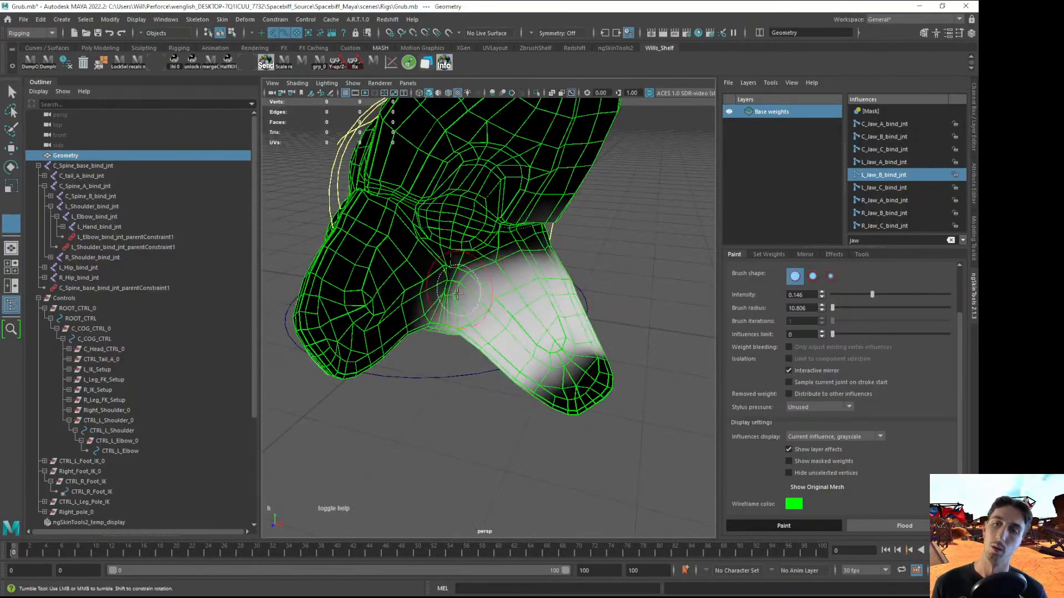
{"action": "right_click_drag", "start_coordinate": [550, 295], "coordinate": [455, 260], "text": "alt"}
Exit weight painting, examine the left lower jaw's deformation from several angles with nothing selected, and reselect the creature geometry
{"action": "key", "text": "q"}
{"action": "mouse_move", "coordinate": [561, 316]}
{"action": "left_mouse_down", "text": "alt"}
{"action": "mouse_move", "coordinate": [498, 327]}
{"action": "mouse_move", "coordinate": [476, 343]}
{"action": "left_mouse_up", "text": "alt"}
{"action": "left_click", "coordinate": [465, 411]}
{"action": "left_click_drag", "start_coordinate": [465, 410], "coordinate": [424, 382], "text": "alt"}
{"action": "right_click_drag", "start_coordinate": [424, 382], "coordinate": [382, 354], "text": "alt"}
{"action": "mouse_move", "coordinate": [382, 354]}
{"action": "left_mouse_down", "text": "alt"}
{"action": "mouse_move", "coordinate": [535, 337]}
{"action": "mouse_move", "coordinate": [576, 356]}
{"action": "mouse_move", "coordinate": [425, 375]}
{"action": "left_mouse_up", "text": "alt"}
{"action": "right_click_drag", "start_coordinate": [425, 376], "coordinate": [490, 366], "text": "alt"}
{"action": "left_click_drag", "start_coordinate": [489, 366], "coordinate": [425, 377], "text": "alt"}
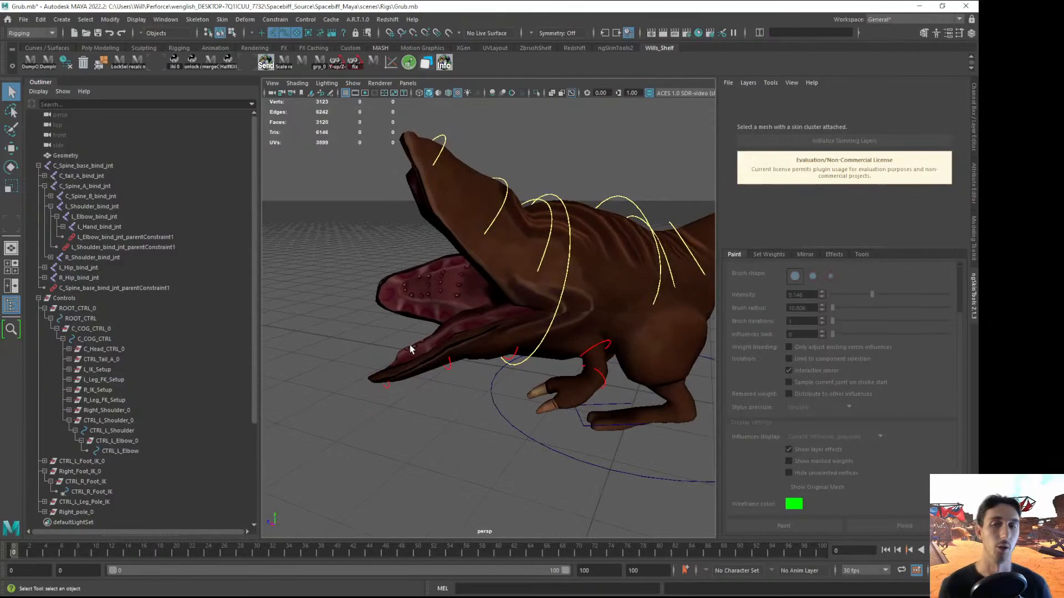
{"action": "left_click_drag", "start_coordinate": [554, 340], "coordinate": [439, 326], "text": "alt"}
{"action": "left_click", "coordinate": [470, 326]}
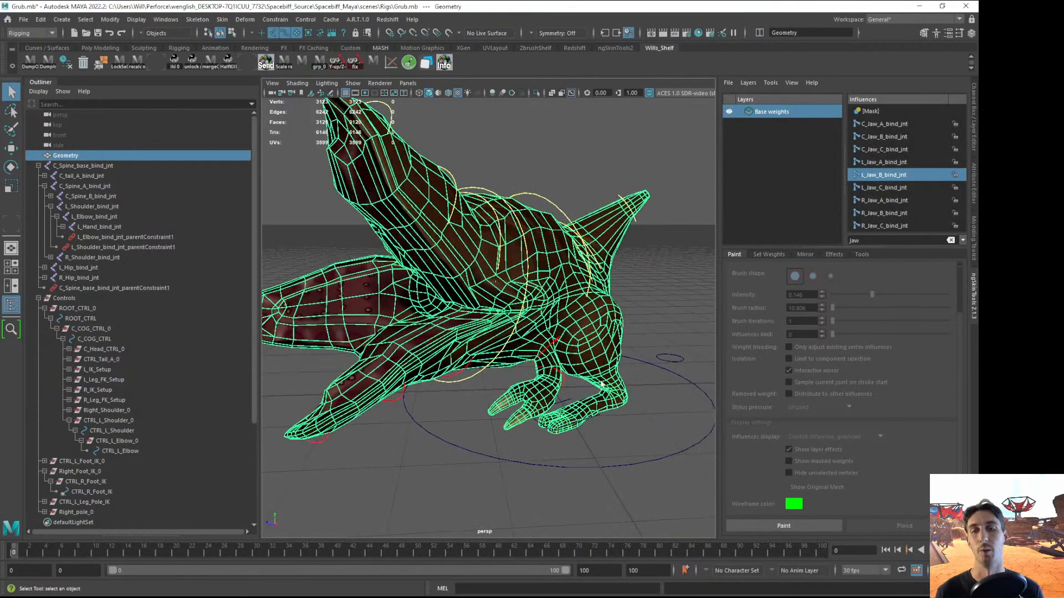
Resume weight painting on the creature and clear the influence filter to list all joints
{"action": "left_click", "coordinate": [754, 527]}
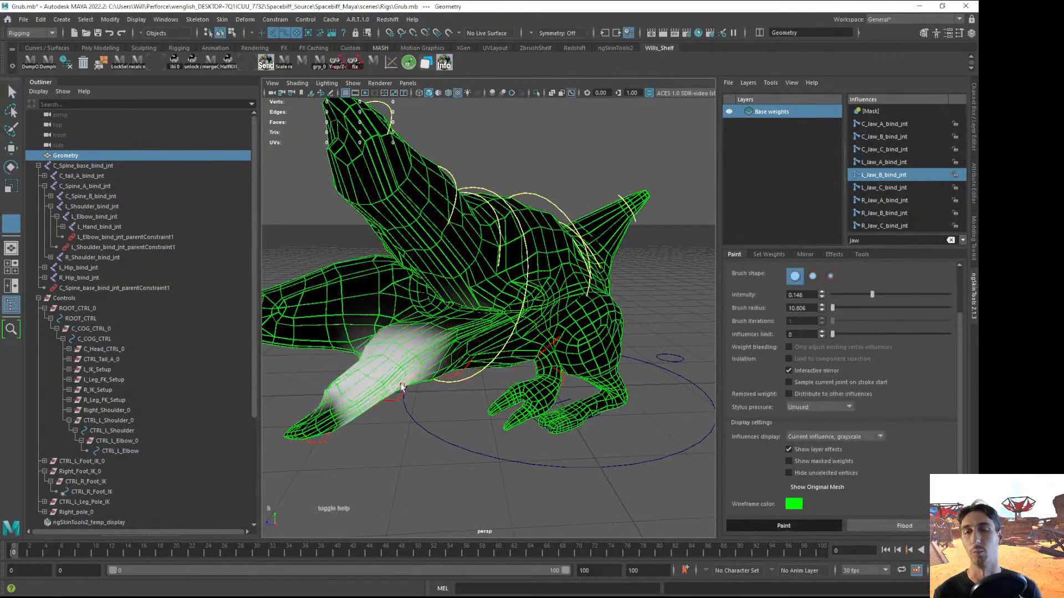
{"action": "left_click_drag", "start_coordinate": [403, 392], "coordinate": [477, 401], "text": "alt"}
{"action": "mouse_move", "coordinate": [403, 392]}
{"action": "left_mouse_down", "text": "alt"}
{"action": "mouse_move", "coordinate": [377, 403]}
{"action": "mouse_move", "coordinate": [456, 352]}
{"action": "mouse_move", "coordinate": [408, 354]}
{"action": "mouse_move", "coordinate": [478, 333]}
{"action": "mouse_move", "coordinate": [448, 356]}
{"action": "mouse_move", "coordinate": [443, 308]}
{"action": "mouse_move", "coordinate": [421, 355]}
{"action": "mouse_move", "coordinate": [460, 360]}
{"action": "left_mouse_up", "text": "alt"}
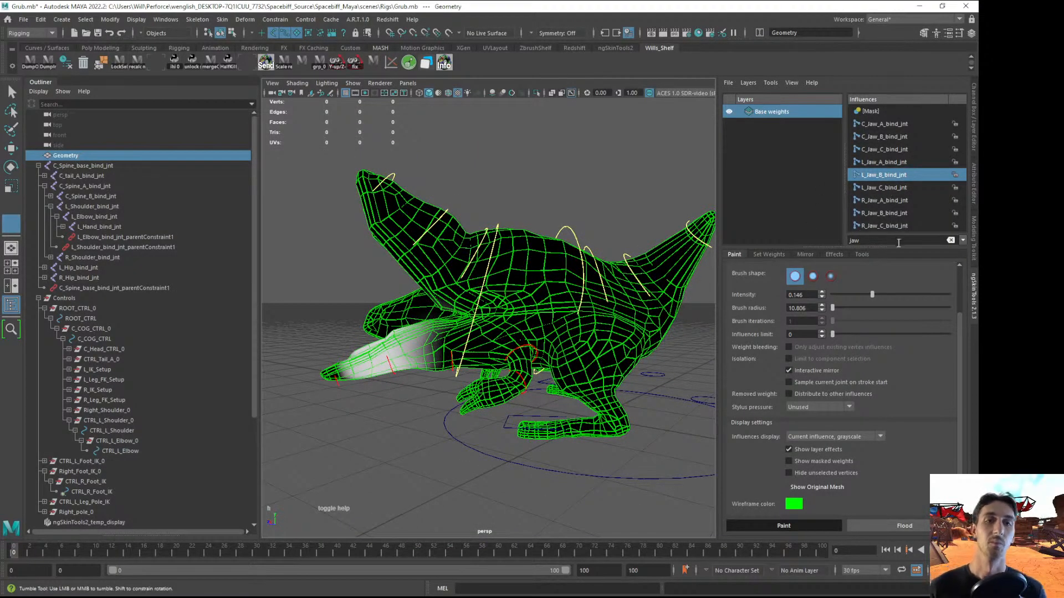
{"action": "left_click", "coordinate": [951, 240]}
{"action": "left_click_drag", "start_coordinate": [498, 344], "coordinate": [506, 353], "text": "alt"}
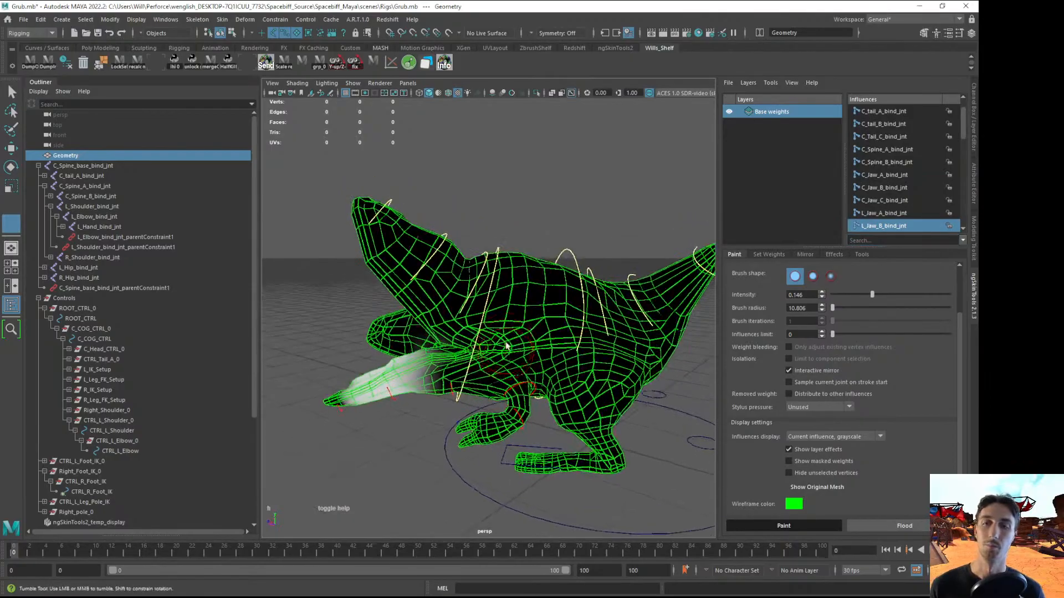
Blend C_Jaw_A_bind_jnt weight across the upper jaw, from its base behind the head toward the tip
{"action": "left_click", "coordinate": [886, 174]}
{"action": "left_click_drag", "start_coordinate": [454, 302], "coordinate": [470, 294], "text": "alt"}
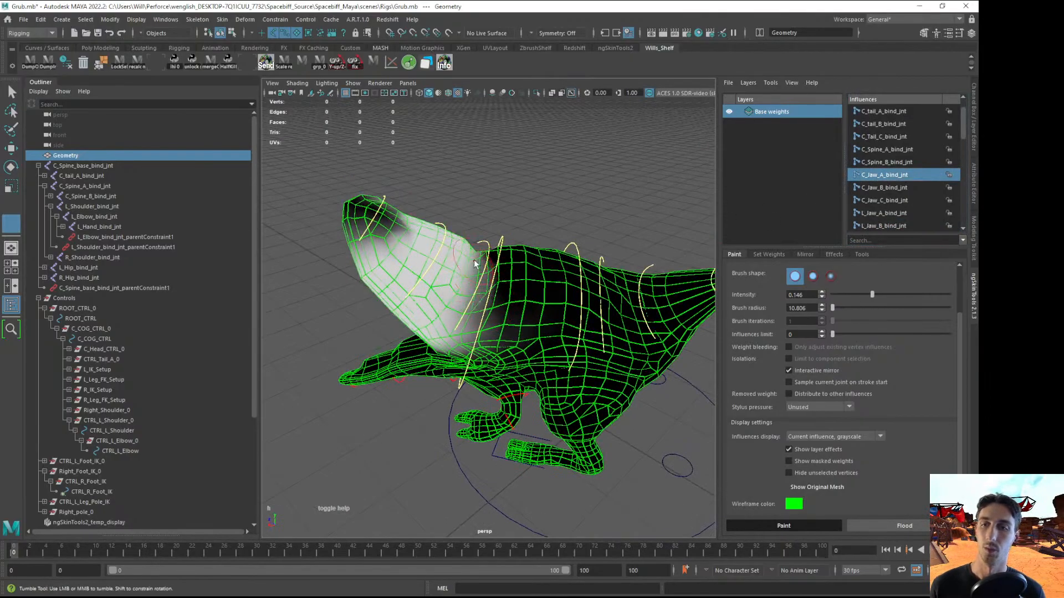
{"action": "left_click_drag", "start_coordinate": [470, 246], "coordinate": [474, 276], "text": "alt"}
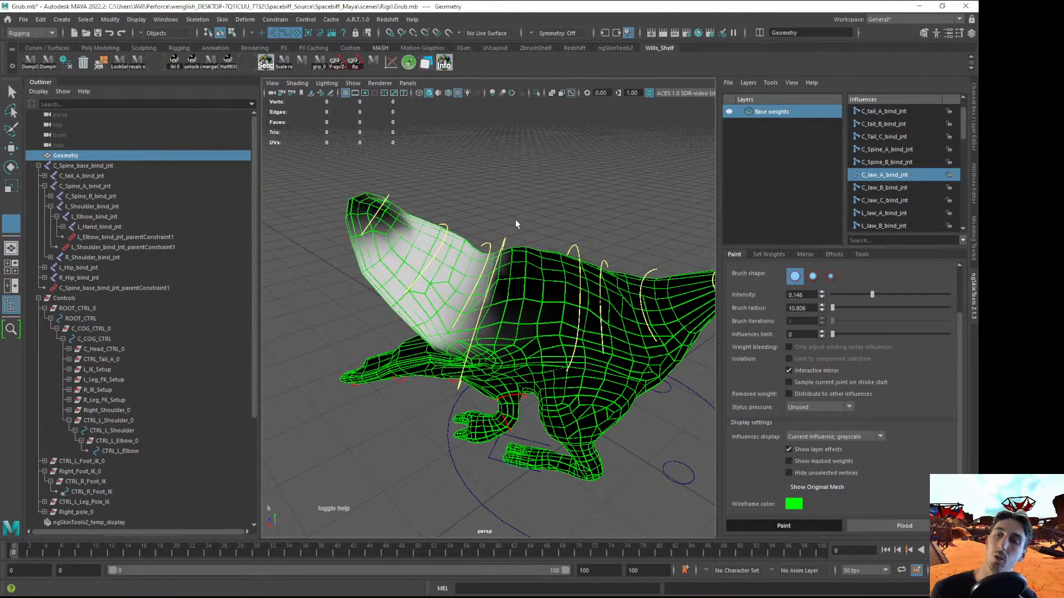
{"action": "left_click_drag", "start_coordinate": [514, 221], "coordinate": [501, 230], "text": "alt"}
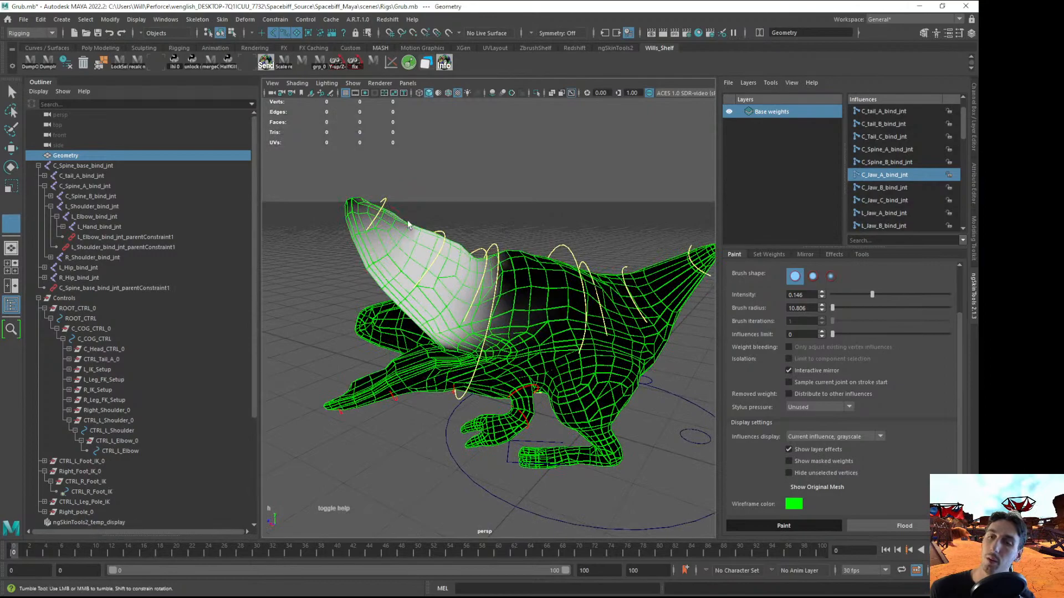
{"action": "left_click_drag", "start_coordinate": [420, 260], "coordinate": [577, 284], "text": "alt"}
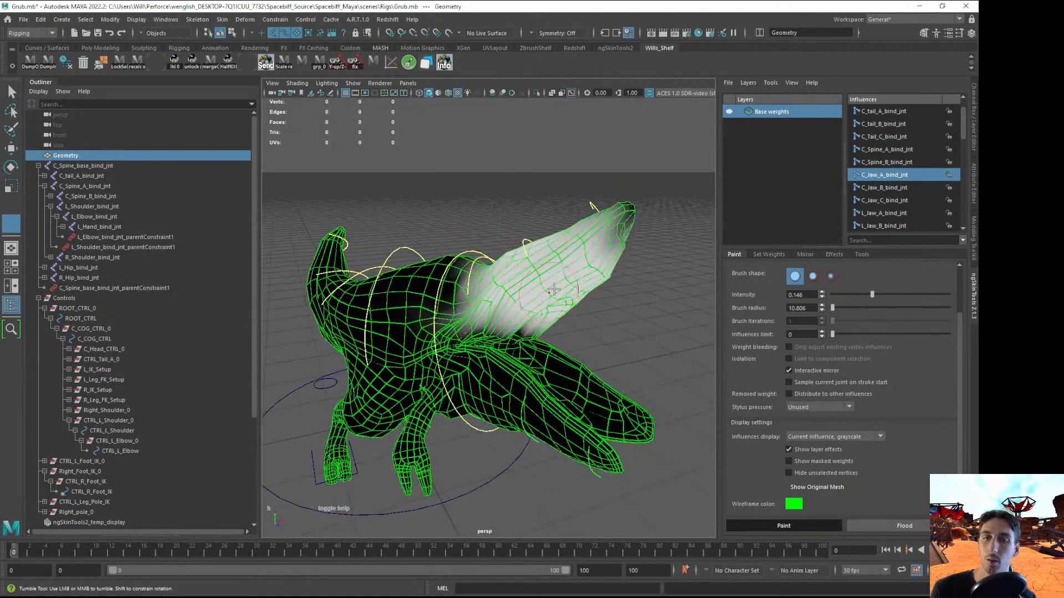
Paint and smooth C_Jaw_B_bind_jnt weight over the middle of the upper jaw and inside the mouth
{"action": "left_click", "coordinate": [883, 187]}
{"action": "mouse_move", "coordinate": [554, 249]}
{"action": "left_mouse_down", "text": "alt"}
{"action": "mouse_move", "coordinate": [589, 238]}
{"action": "mouse_move", "coordinate": [561, 258]}
{"action": "mouse_move", "coordinate": [568, 267]}
{"action": "mouse_move", "coordinate": [587, 259]}
{"action": "mouse_move", "coordinate": [582, 274]}
{"action": "left_mouse_up", "text": "alt"}
{"action": "mouse_move", "coordinate": [582, 274]}
{"action": "left_mouse_down", "text": "alt"}
{"action": "mouse_move", "coordinate": [521, 253]}
{"action": "mouse_move", "coordinate": [591, 273]}
{"action": "mouse_move", "coordinate": [580, 258]}
{"action": "mouse_move", "coordinate": [589, 265]}
{"action": "mouse_move", "coordinate": [532, 259]}
{"action": "left_mouse_up", "text": "alt"}
{"action": "left_click_drag", "start_coordinate": [599, 285], "coordinate": [536, 277], "text": "alt"}
{"action": "mouse_move", "coordinate": [437, 240]}
{"action": "left_mouse_down", "text": "shift"}
{"action": "mouse_move", "coordinate": [455, 220]}
{"action": "mouse_move", "coordinate": [474, 221]}
{"action": "left_mouse_up", "text": "shift"}
{"action": "left_click_drag", "start_coordinate": [474, 222], "coordinate": [568, 256], "text": "alt"}
{"action": "mouse_move", "coordinate": [568, 256]}
{"action": "left_mouse_down"}
{"action": "mouse_move", "coordinate": [576, 228]}
{"action": "mouse_move", "coordinate": [580, 258]}
{"action": "mouse_move", "coordinate": [596, 221]}
{"action": "mouse_move", "coordinate": [531, 250]}
{"action": "left_mouse_up"}
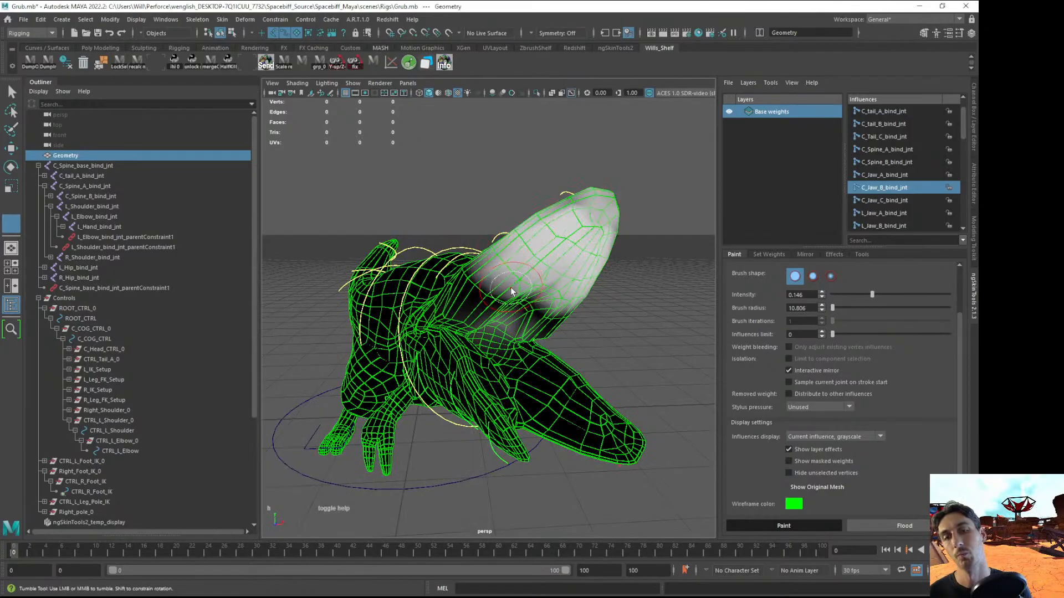
{"action": "left_click_drag", "start_coordinate": [553, 301], "coordinate": [471, 325], "text": "alt"}
{"action": "left_click", "coordinate": [474, 327]}
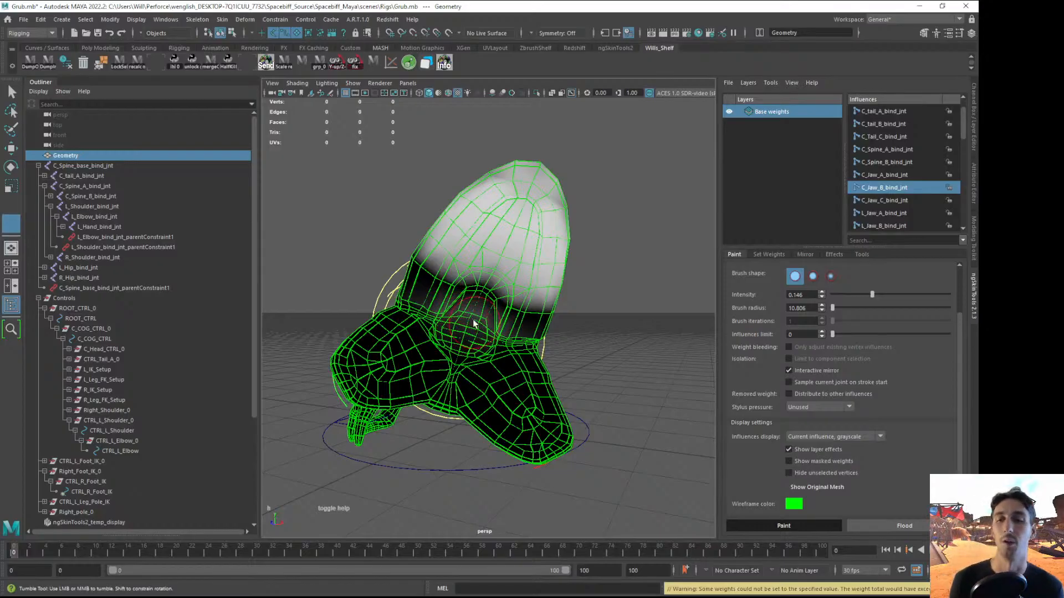
{"action": "mouse_move", "coordinate": [461, 331]}
{"action": "left_mouse_down", "text": "alt"}
{"action": "mouse_move", "coordinate": [449, 291]}
{"action": "mouse_move", "coordinate": [457, 280]}
{"action": "left_mouse_up", "text": "alt"}
{"action": "mouse_move", "coordinate": [526, 250]}
{"action": "left_mouse_down", "text": "alt"}
{"action": "mouse_move", "coordinate": [608, 287]}
{"action": "mouse_move", "coordinate": [604, 275]}
{"action": "left_mouse_up", "text": "alt"}
Paint C_Jaw_C_bind_jnt weight over the upper jaw's tip, and exit weight painting with nothing selected
{"action": "left_click", "coordinate": [893, 200]}
{"action": "mouse_move", "coordinate": [601, 266]}
{"action": "left_mouse_down"}
{"action": "mouse_move", "coordinate": [589, 256]}
{"action": "mouse_move", "coordinate": [576, 274]}
{"action": "left_mouse_up"}
{"action": "left_click_drag", "start_coordinate": [576, 266], "coordinate": [391, 226], "text": "alt"}
{"action": "mouse_move", "coordinate": [389, 233]}
{"action": "left_mouse_down"}
{"action": "mouse_move", "coordinate": [381, 213]}
{"action": "mouse_move", "coordinate": [392, 259]}
{"action": "left_mouse_up"}
{"action": "mouse_move", "coordinate": [590, 286]}
{"action": "left_mouse_down"}
{"action": "mouse_move", "coordinate": [561, 258]}
{"action": "mouse_move", "coordinate": [408, 246]}
{"action": "left_mouse_up"}
{"action": "mouse_move", "coordinate": [368, 344]}
{"action": "left_mouse_down", "text": "alt"}
{"action": "mouse_move", "coordinate": [488, 208]}
{"action": "mouse_move", "coordinate": [499, 226]}
{"action": "mouse_move", "coordinate": [460, 232]}
{"action": "mouse_move", "coordinate": [479, 247]}
{"action": "left_mouse_up", "text": "alt"}
{"action": "key", "text": "q"}
{"action": "left_click", "coordinate": [488, 208]}
{"action": "left_click_drag", "start_coordinate": [459, 289], "coordinate": [449, 302], "text": "alt"}
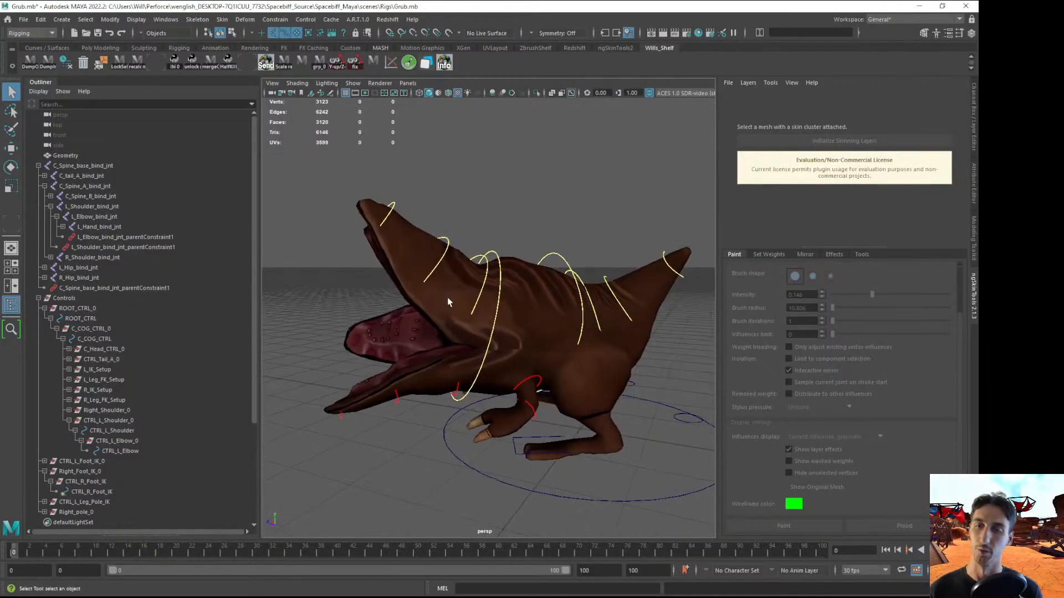
Rotate the upper jaw controls together to bend the jaw downward, undo the last rotation, and clear the selection
{"action": "left_click", "coordinate": [444, 244]}
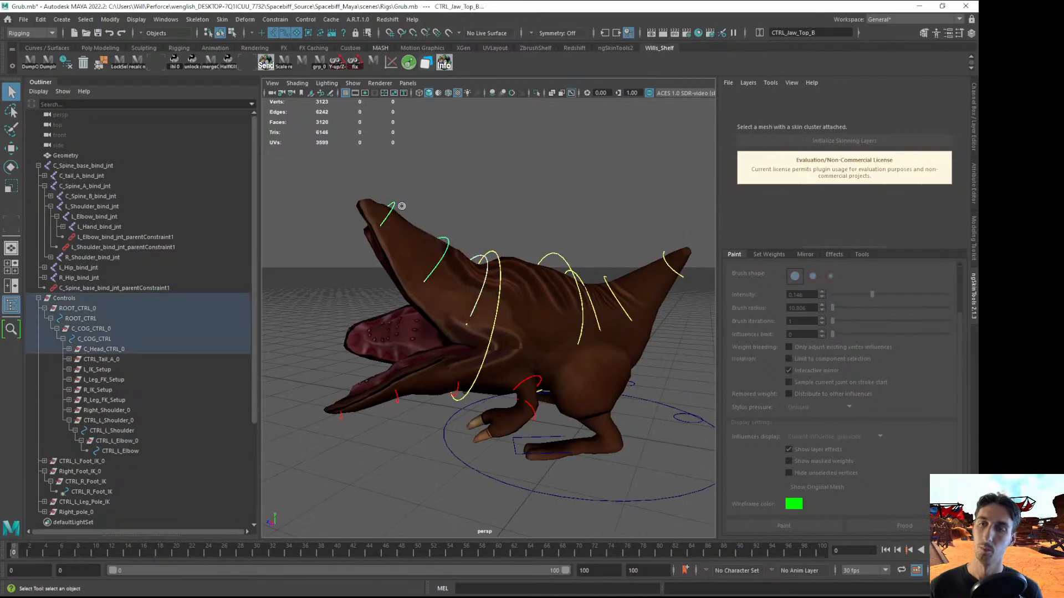
{"action": "key", "text": "e"}
{"action": "left_click_drag", "start_coordinate": [553, 166], "coordinate": [461, 111]}
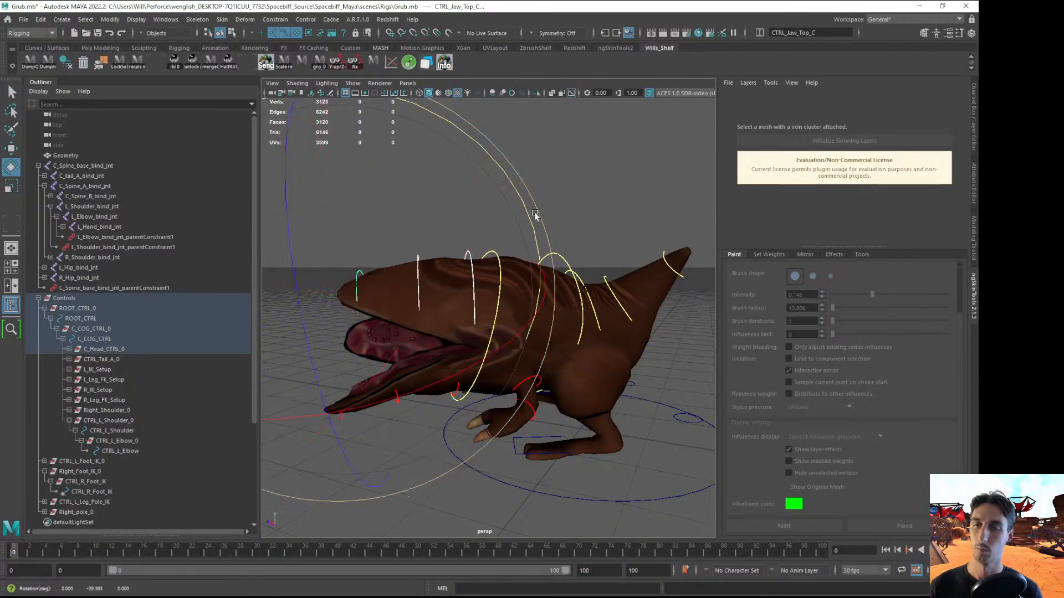
{"action": "left_click_drag", "start_coordinate": [492, 159], "coordinate": [573, 300]}
{"action": "left_click_drag", "start_coordinate": [554, 288], "coordinate": [623, 295], "text": "alt"}
{"action": "right_click_drag", "start_coordinate": [624, 294], "coordinate": [525, 268], "text": "alt"}
{"action": "left_click_drag", "start_coordinate": [524, 268], "coordinate": [579, 486], "text": "alt"}
{"action": "left_click_drag", "start_coordinate": [515, 143], "coordinate": [611, 210]}
{"action": "key", "text": "ctrl+z"}
{"action": "left_click", "coordinate": [610, 455]}
{"action": "scroll", "coordinate": [522, 272], "scroll_direction": "up", "scroll_amount": 4}
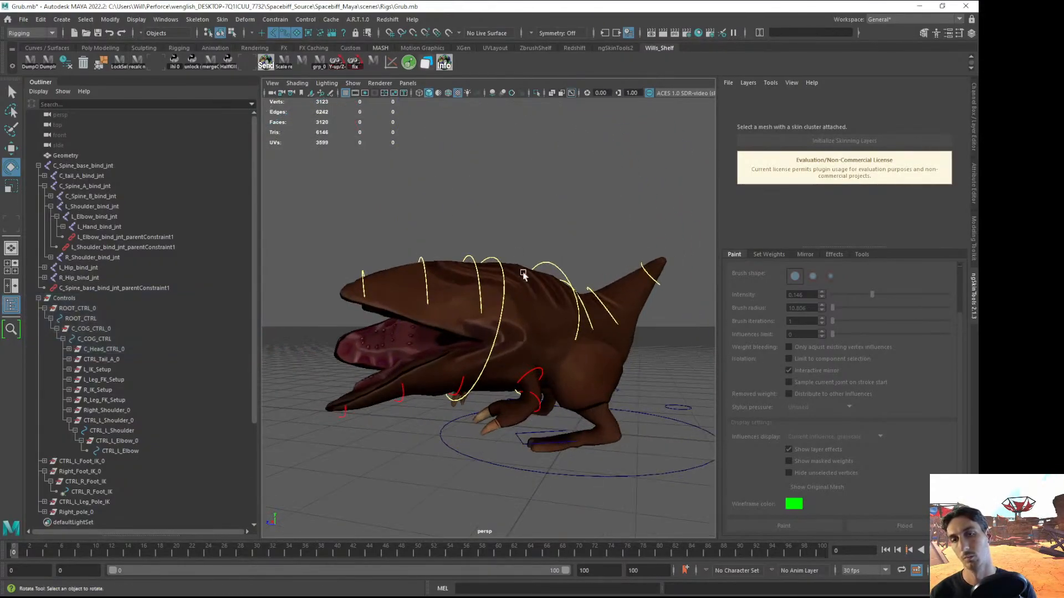
Rotate CTRL_Jaw_Top_A to raise the upper jaw by about 48 degrees, and check the open mouth from the other side
{"action": "left_click", "coordinate": [469, 256]}
{"action": "left_click_drag", "start_coordinate": [359, 190], "coordinate": [483, 153]}
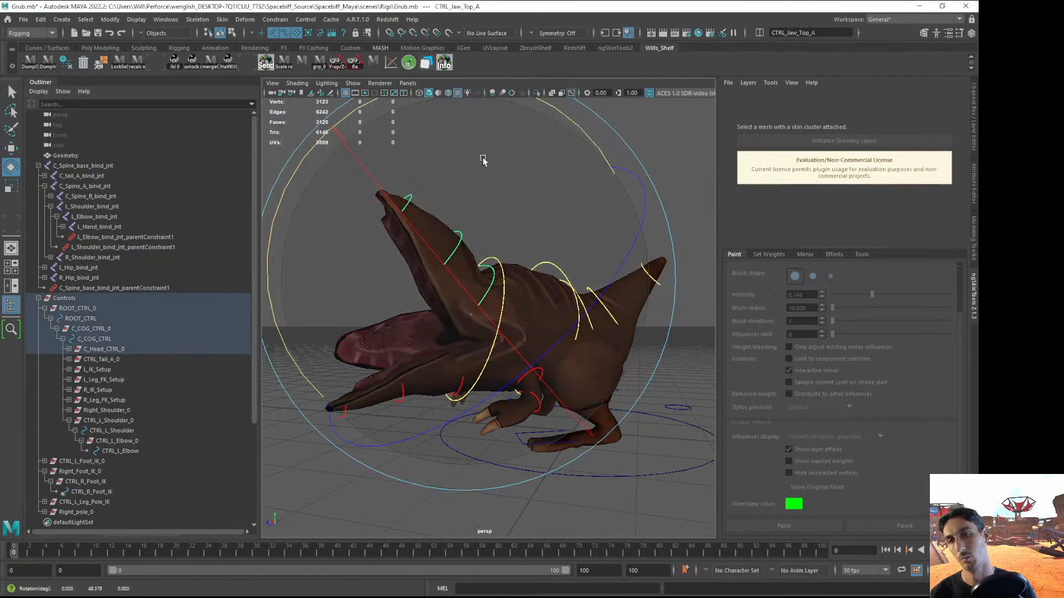
{"action": "left_click_drag", "start_coordinate": [519, 268], "coordinate": [589, 277], "text": "alt"}
{"action": "right_click_drag", "start_coordinate": [589, 277], "coordinate": [473, 263], "text": "alt"}
{"action": "left_click_drag", "start_coordinate": [474, 263], "coordinate": [587, 255], "text": "alt"}
{"action": "left_click", "coordinate": [647, 487]}
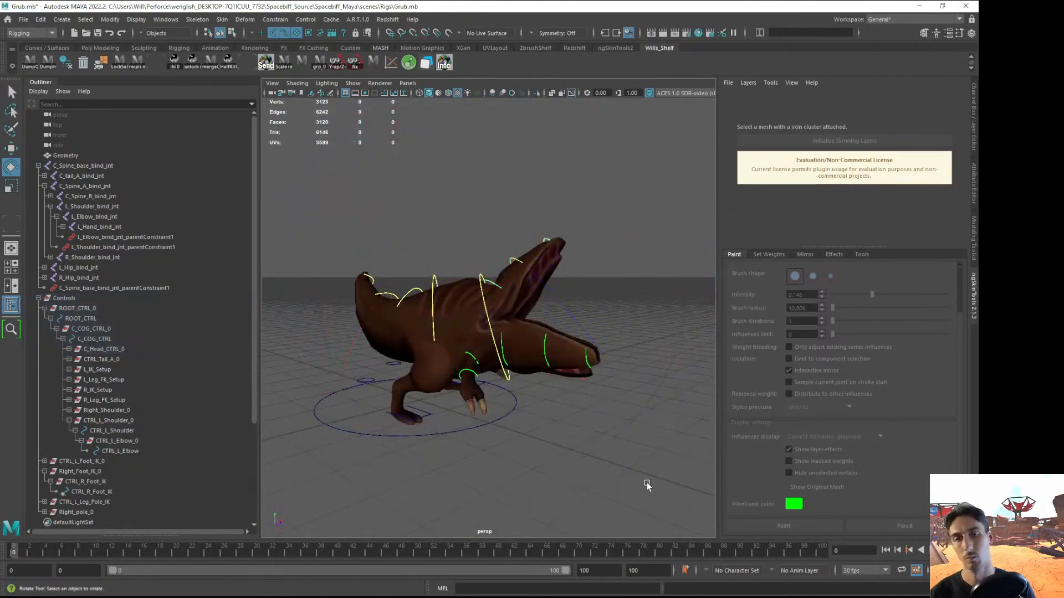
Rotate CTRL_Jaw_Right_B and CTRL_Jaw_Right_C together to test the right lower jaw's deformation
{"action": "scroll", "coordinate": [651, 489], "scroll_direction": "up", "scroll_amount": 6}
{"action": "left_click", "coordinate": [525, 367]}
{"action": "left_click", "coordinate": [574, 382]}
{"action": "scroll", "coordinate": [560, 385], "scroll_direction": "up", "scroll_amount": 2}
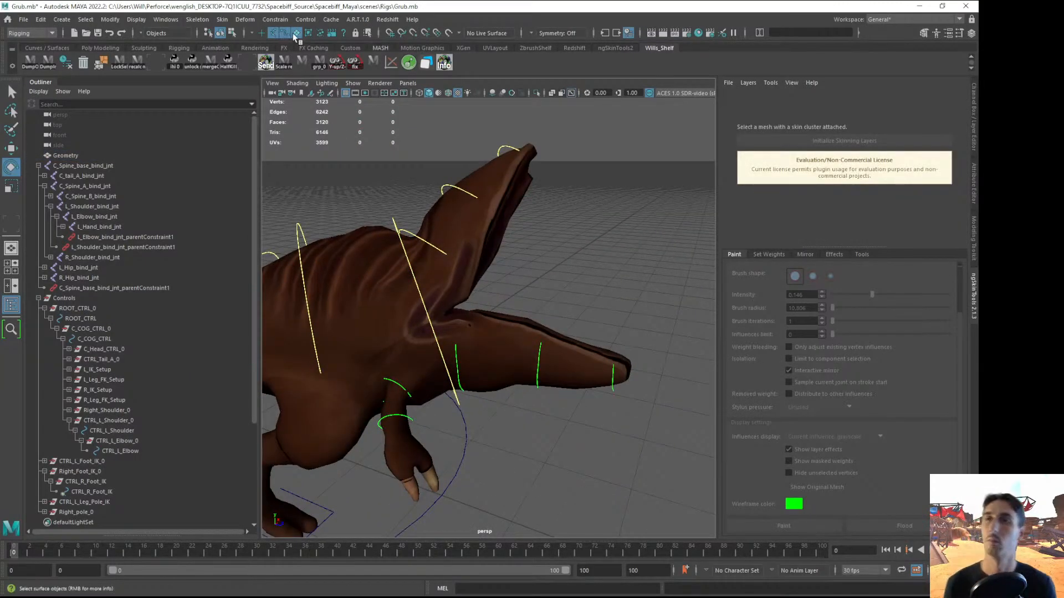
{"action": "left_click", "coordinate": [538, 384]}
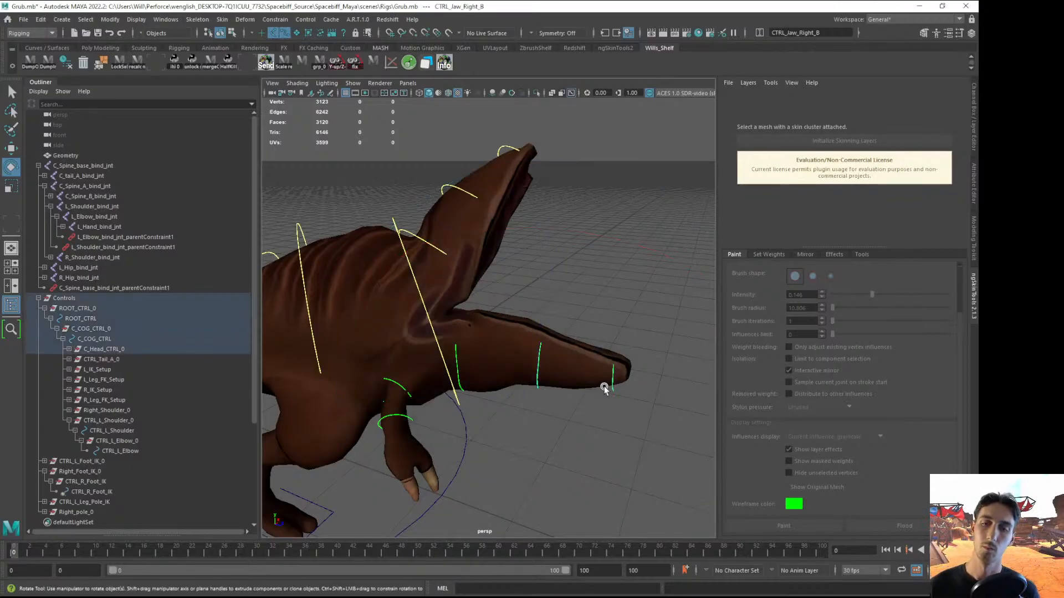
{"action": "left_click", "coordinate": [612, 385], "text": "shift"}
{"action": "left_click_drag", "start_coordinate": [602, 399], "coordinate": [388, 422]}
{"action": "left_click", "coordinate": [572, 499]}
Rotate the CTRL_Jaw_Left_C and CTRL_Jaw_Left_B controls to test the left lower jaw's bending, and clear the selection
{"action": "scroll", "coordinate": [572, 499], "scroll_direction": "up", "scroll_amount": 2}
{"action": "left_click_drag", "start_coordinate": [573, 498], "coordinate": [541, 491], "text": "alt"}
{"action": "left_click", "coordinate": [357, 414]}
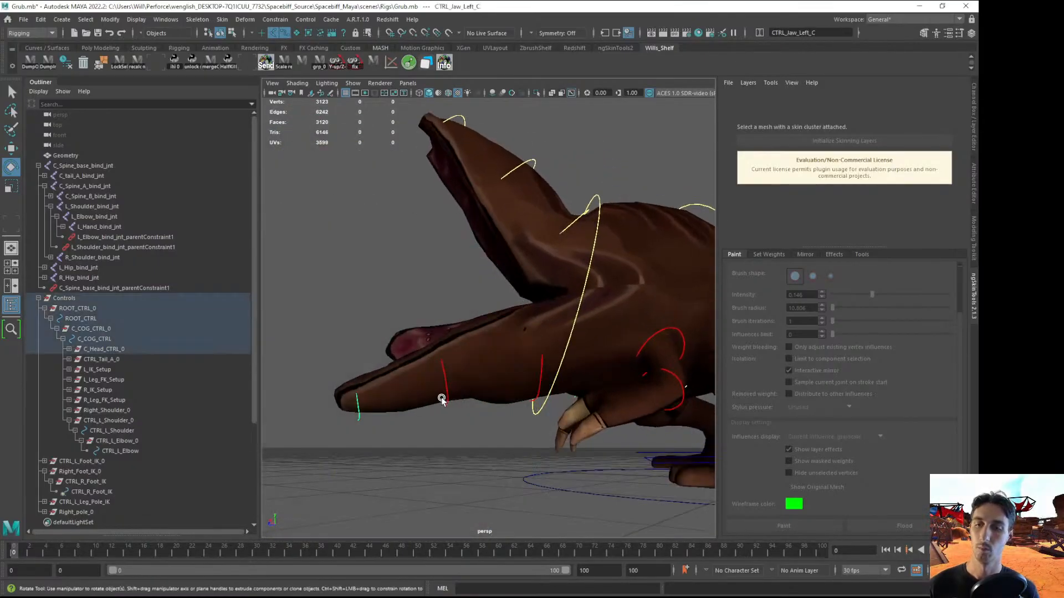
{"action": "mouse_move", "coordinate": [478, 420]}
{"action": "left_mouse_down", "text": "alt"}
{"action": "mouse_move", "coordinate": [354, 410]}
{"action": "mouse_move", "coordinate": [480, 441]}
{"action": "left_mouse_up", "text": "alt"}
{"action": "scroll", "coordinate": [354, 411], "scroll_direction": "down", "scroll_amount": 4}
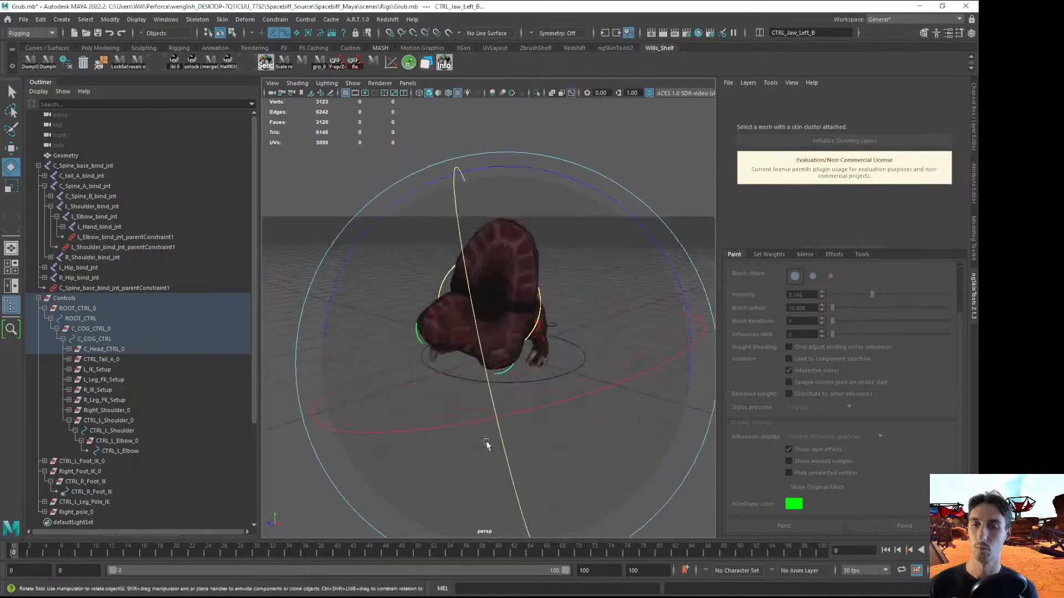
{"action": "left_click", "coordinate": [361, 210]}
{"action": "left_click_drag", "start_coordinate": [360, 210], "coordinate": [532, 372], "text": "alt"}
{"action": "scroll", "coordinate": [529, 389], "scroll_direction": "up", "scroll_amount": 5}
{"action": "left_click", "coordinate": [455, 395]}
{"action": "left_click_drag", "start_coordinate": [456, 395], "coordinate": [454, 372], "text": "alt"}
{"action": "left_click_drag", "start_coordinate": [604, 468], "coordinate": [541, 512]}
{"action": "right_click_drag", "start_coordinate": [570, 458], "coordinate": [278, 424], "text": "alt"}
{"action": "left_click", "coordinate": [300, 488]}
Rotate CTRL_L_Shoulder to test the left arm's deformation, and deselect it to check the result
{"action": "left_click_drag", "start_coordinate": [376, 435], "coordinate": [338, 409], "text": "alt"}
{"action": "middle_click_drag", "start_coordinate": [355, 410], "coordinate": [391, 430], "text": "alt"}
{"action": "right_click_drag", "start_coordinate": [391, 430], "coordinate": [437, 444], "text": "alt"}
{"action": "left_click_drag", "start_coordinate": [438, 443], "coordinate": [443, 483], "text": "alt"}
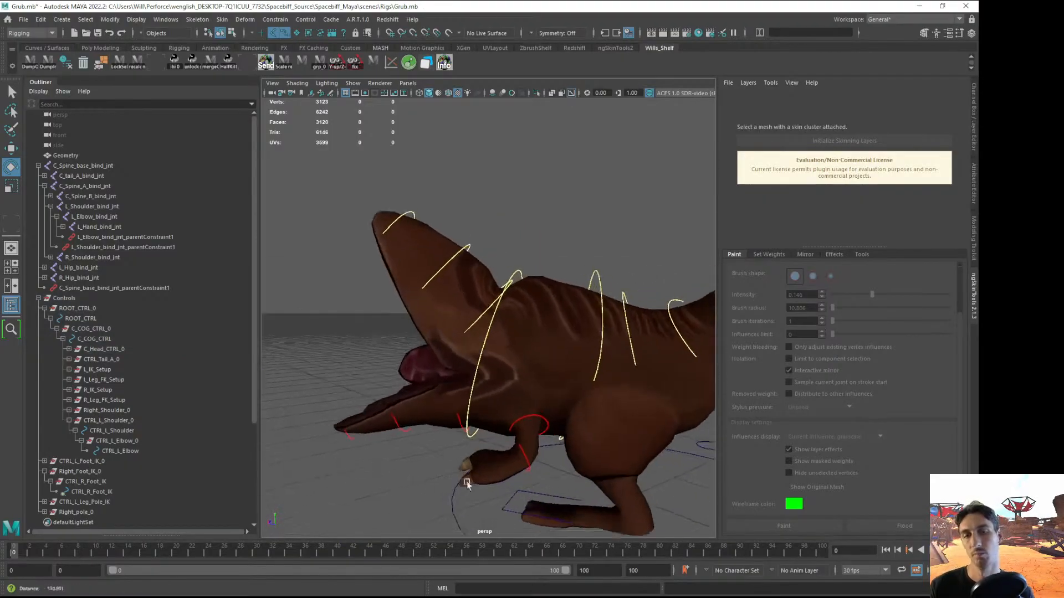
{"action": "middle_click_drag", "start_coordinate": [443, 482], "coordinate": [485, 422], "text": "alt"}
{"action": "right_click_drag", "start_coordinate": [484, 423], "coordinate": [527, 394], "text": "alt"}
{"action": "left_click_drag", "start_coordinate": [528, 395], "coordinate": [493, 341], "text": "alt"}
{"action": "left_click", "coordinate": [501, 349]}
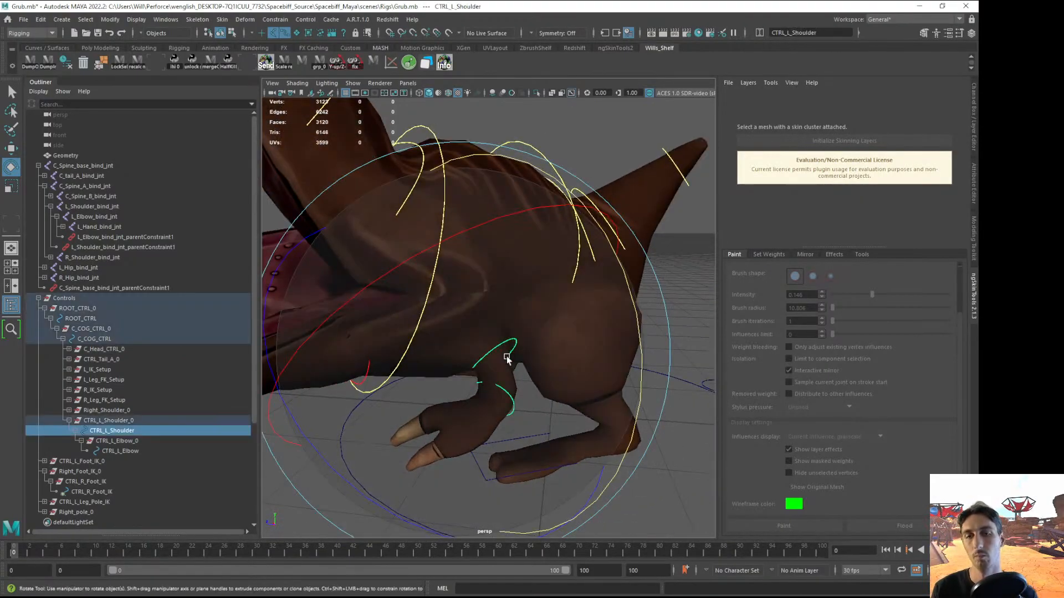
{"action": "middle_click_drag", "start_coordinate": [488, 375], "coordinate": [503, 359], "text": "alt"}
{"action": "left_click_drag", "start_coordinate": [503, 359], "coordinate": [514, 340], "text": "alt"}
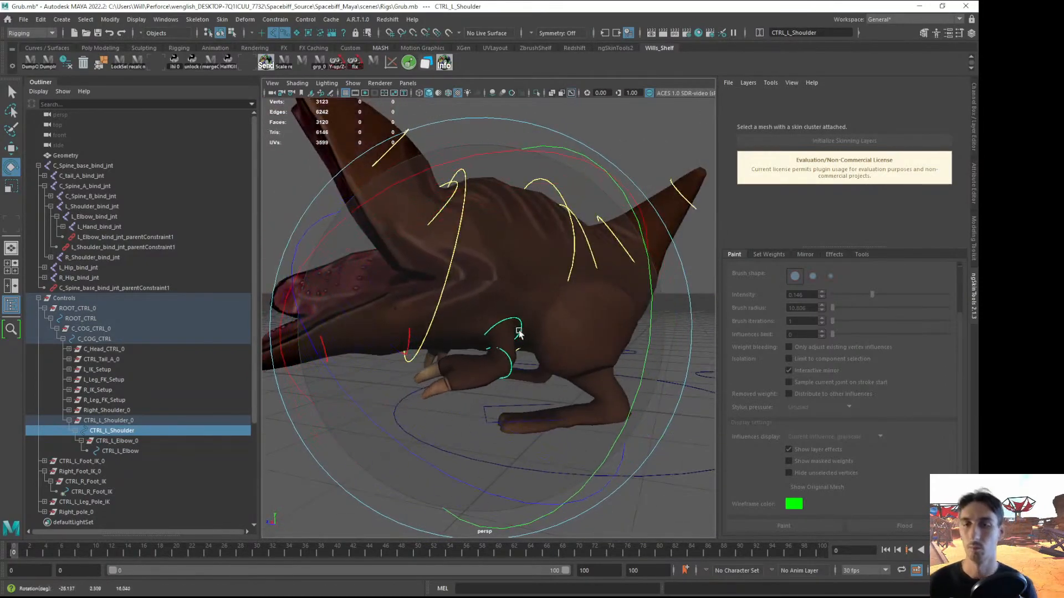
{"action": "left_click", "coordinate": [316, 510]}
{"action": "left_click_drag", "start_coordinate": [463, 374], "coordinate": [432, 410], "text": "alt"}
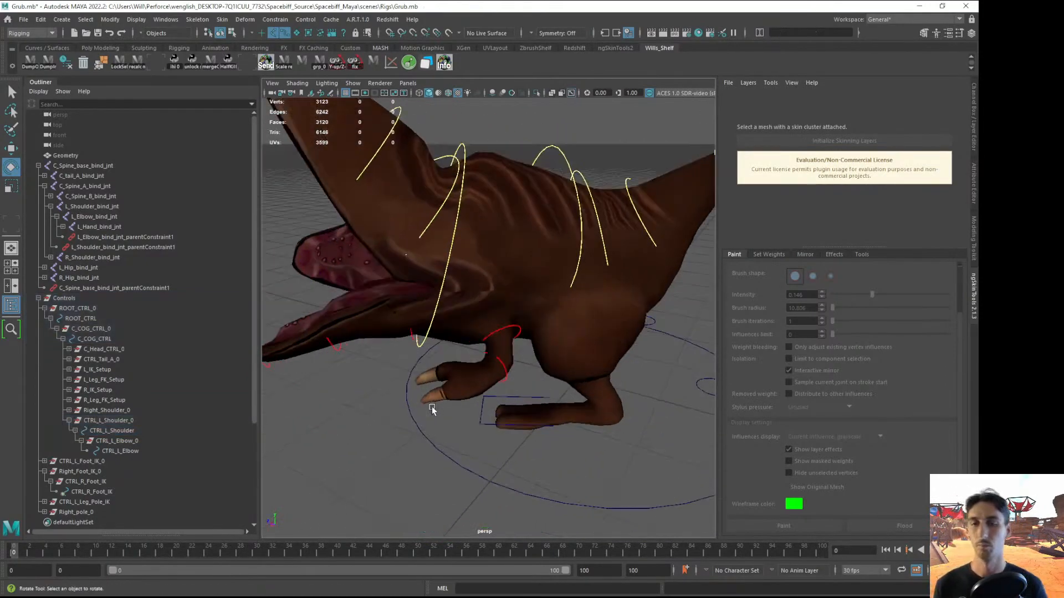
Select the creature's mesh and paint C_Spine_A_bind_jnt weights across the belly and lower sides of the torso
{"action": "left_click", "coordinate": [528, 286]}
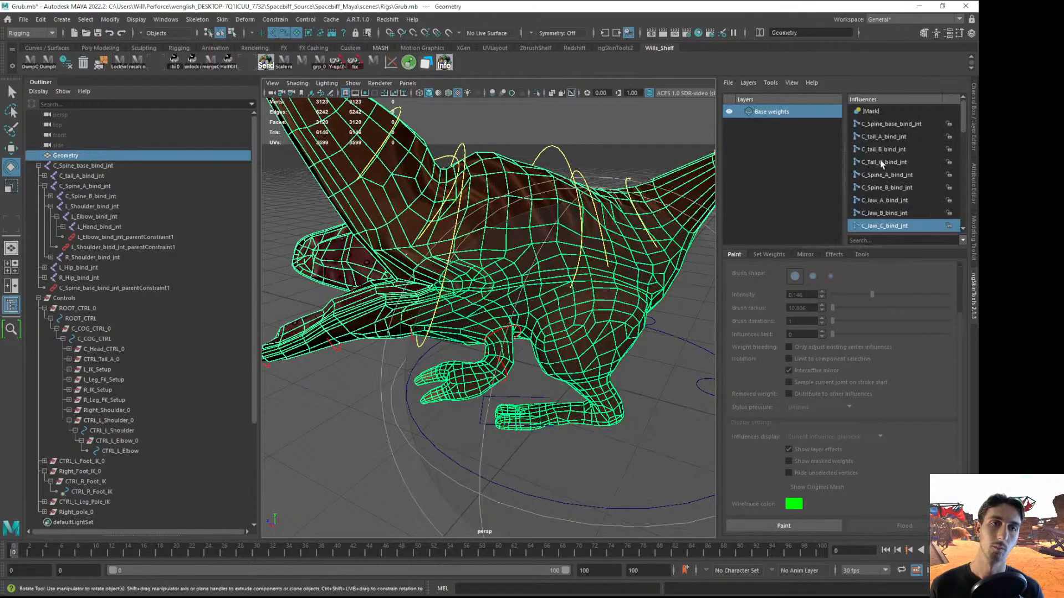
{"action": "left_click_drag", "start_coordinate": [618, 278], "coordinate": [589, 303], "text": "alt"}
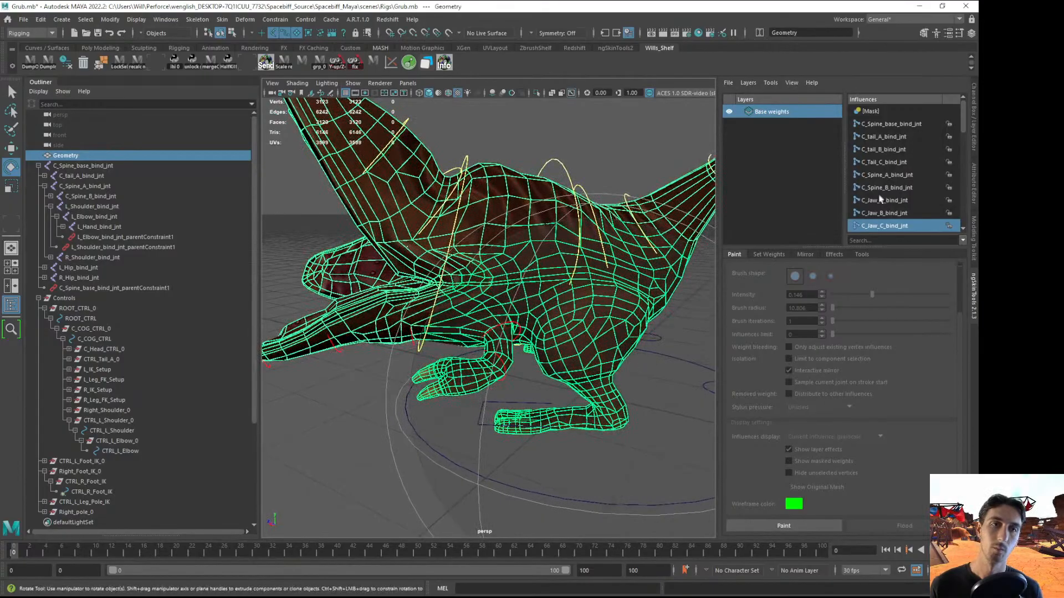
{"action": "left_click", "coordinate": [886, 175]}
{"action": "left_click", "coordinate": [771, 526]}
{"action": "mouse_move", "coordinate": [515, 388]}
{"action": "left_mouse_down", "text": "alt"}
{"action": "mouse_move", "coordinate": [495, 377]}
{"action": "mouse_move", "coordinate": [519, 350]}
{"action": "left_mouse_up", "text": "alt"}
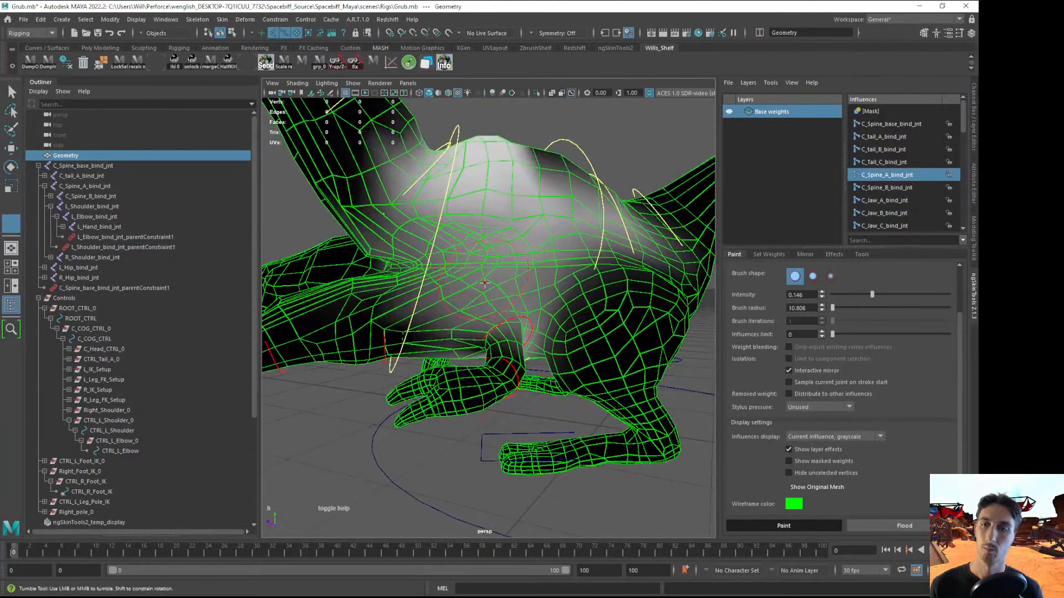
{"action": "mouse_move", "coordinate": [472, 306]}
{"action": "left_mouse_down"}
{"action": "mouse_move", "coordinate": [492, 306]}
{"action": "mouse_move", "coordinate": [458, 327]}
{"action": "left_mouse_up"}
{"action": "mouse_move", "coordinate": [493, 321]}
{"action": "left_mouse_down"}
{"action": "mouse_move", "coordinate": [501, 304]}
{"action": "mouse_move", "coordinate": [485, 302]}
{"action": "left_mouse_up"}
{"action": "left_click_drag", "start_coordinate": [460, 310], "coordinate": [565, 288], "text": "alt"}
{"action": "mouse_move", "coordinate": [444, 283]}
{"action": "left_mouse_down"}
{"action": "mouse_move", "coordinate": [433, 294]}
{"action": "mouse_move", "coordinate": [368, 259]}
{"action": "mouse_move", "coordinate": [381, 308]}
{"action": "mouse_move", "coordinate": [465, 332]}
{"action": "mouse_move", "coordinate": [514, 379]}
{"action": "mouse_move", "coordinate": [522, 349]}
{"action": "mouse_move", "coordinate": [516, 375]}
{"action": "left_mouse_up"}
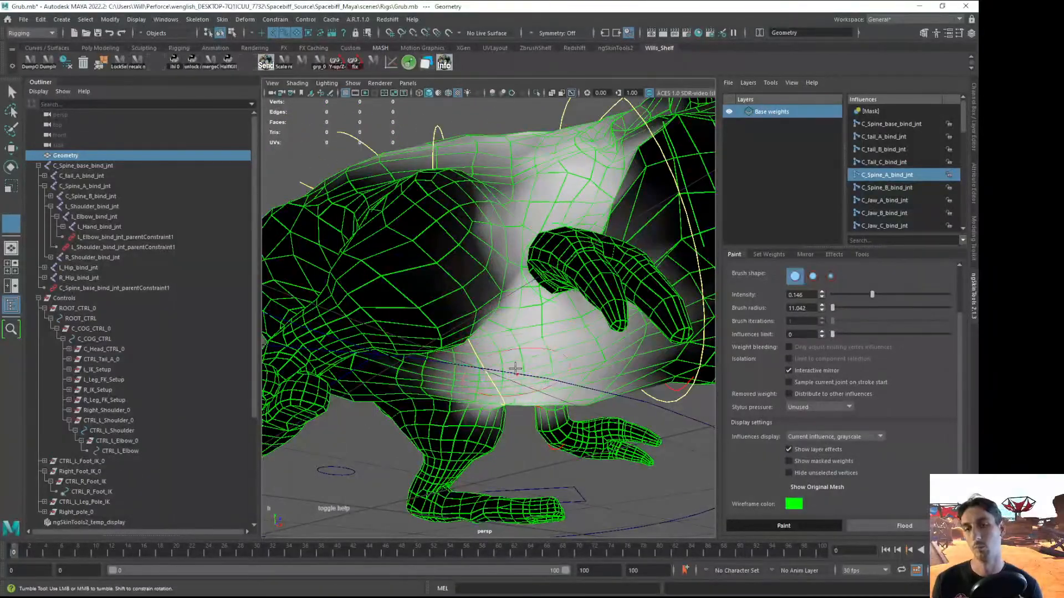
{"action": "mouse_move", "coordinate": [521, 416]}
{"action": "left_mouse_down", "text": "alt"}
{"action": "mouse_move", "coordinate": [567, 295]}
{"action": "mouse_move", "coordinate": [498, 266]}
{"action": "mouse_move", "coordinate": [429, 320]}
{"action": "mouse_move", "coordinate": [422, 363]}
{"action": "left_mouse_up", "text": "alt"}
{"action": "scroll", "coordinate": [549, 288], "scroll_direction": "down", "scroll_amount": 5}
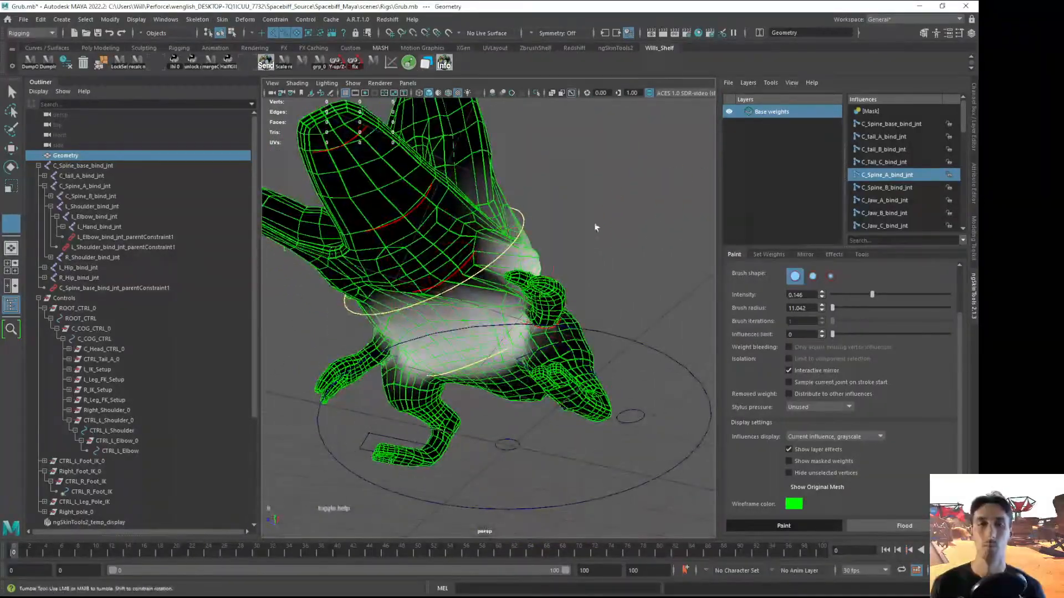
Paint C_Spine_B_bind_jnt weights over the chest and the area around the left shoulder
{"action": "left_click", "coordinate": [889, 191]}
{"action": "mouse_move", "coordinate": [488, 266]}
{"action": "left_mouse_down", "text": "alt"}
{"action": "mouse_move", "coordinate": [504, 273]}
{"action": "mouse_move", "coordinate": [424, 273]}
{"action": "mouse_move", "coordinate": [436, 255]}
{"action": "left_mouse_up", "text": "alt"}
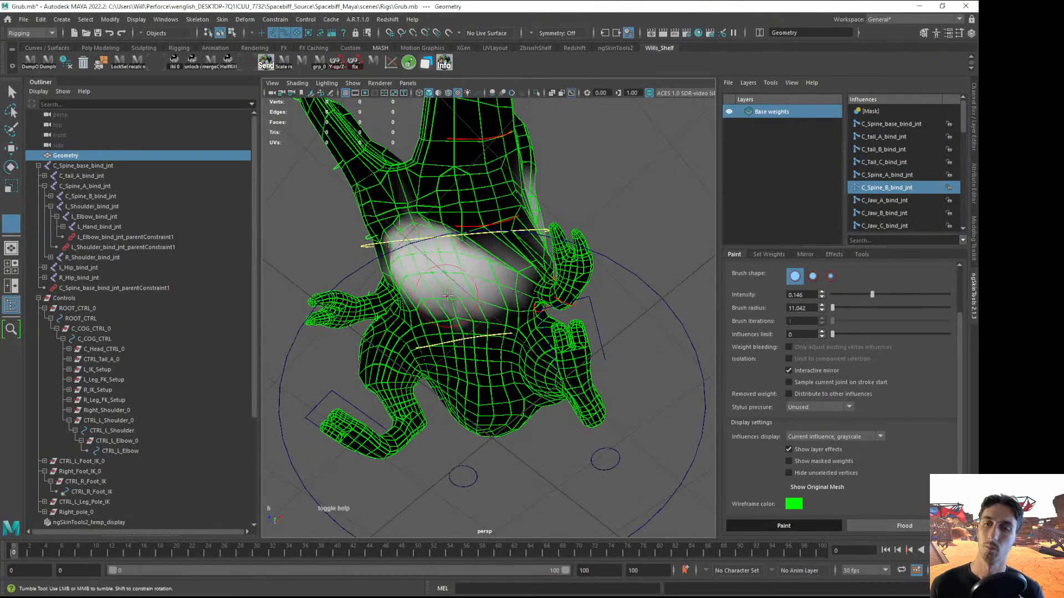
{"action": "left_click_drag", "start_coordinate": [426, 309], "coordinate": [455, 293], "text": "alt"}
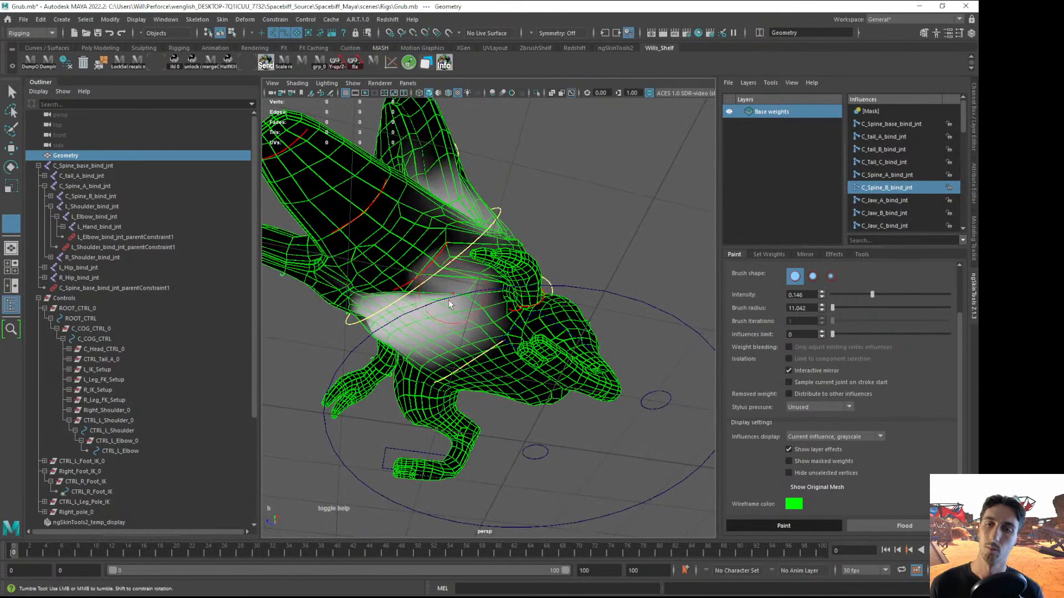
{"action": "scroll", "coordinate": [452, 297], "scroll_direction": "up", "scroll_amount": 5}
{"action": "mouse_move", "coordinate": [452, 345]}
{"action": "left_mouse_down"}
{"action": "mouse_move", "coordinate": [489, 283]}
{"action": "mouse_move", "coordinate": [457, 247]}
{"action": "mouse_move", "coordinate": [407, 279]}
{"action": "mouse_move", "coordinate": [411, 353]}
{"action": "mouse_move", "coordinate": [435, 330]}
{"action": "mouse_move", "coordinate": [418, 345]}
{"action": "mouse_move", "coordinate": [456, 339]}
{"action": "mouse_move", "coordinate": [448, 368]}
{"action": "left_mouse_up"}
{"action": "scroll", "coordinate": [407, 281], "scroll_direction": "down", "scroll_amount": 4}
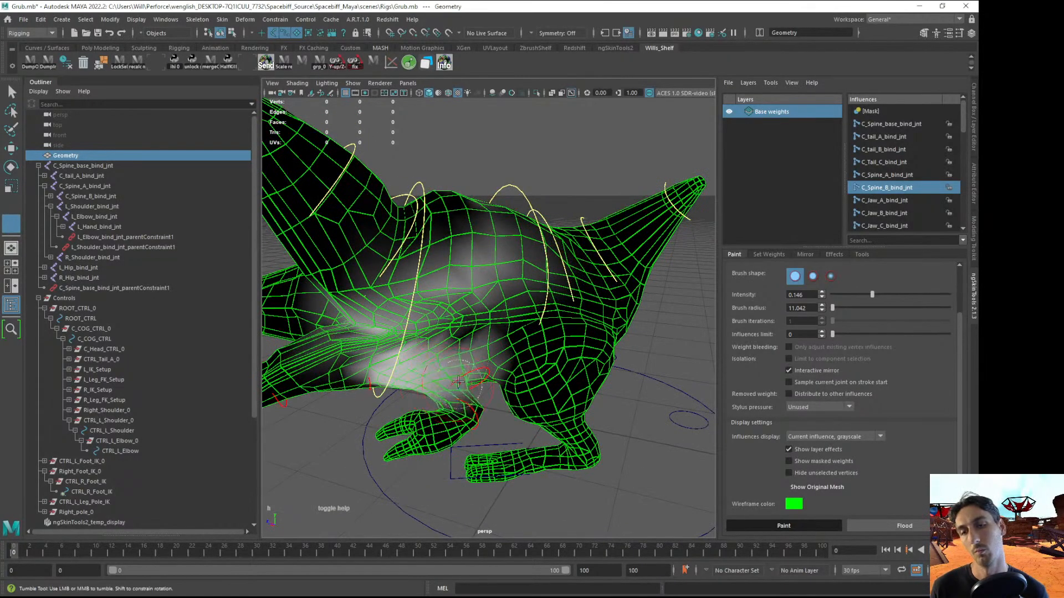
{"action": "mouse_move", "coordinate": [409, 322]}
{"action": "left_mouse_down", "text": "alt"}
{"action": "mouse_move", "coordinate": [458, 357]}
{"action": "mouse_move", "coordinate": [471, 306]}
{"action": "mouse_move", "coordinate": [463, 315]}
{"action": "left_mouse_up", "text": "alt"}
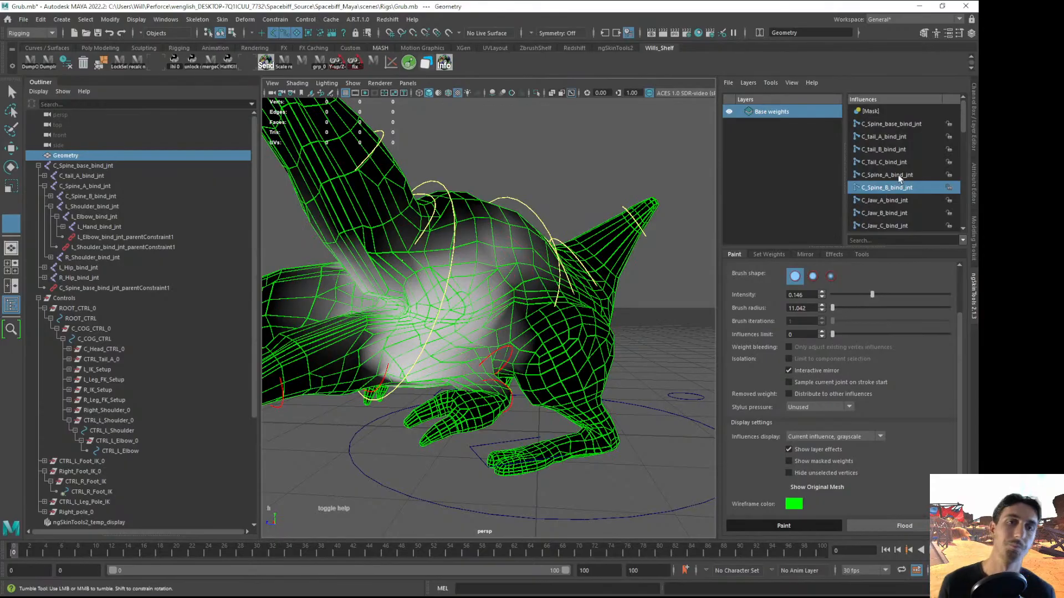
Review the C_Jaw_A, C_Jaw_B and C_Jaw_C weights, and refine L_Jaw_A_bind_jnt's weights around the lower jaw and throat
{"action": "left_click", "coordinate": [906, 201]}
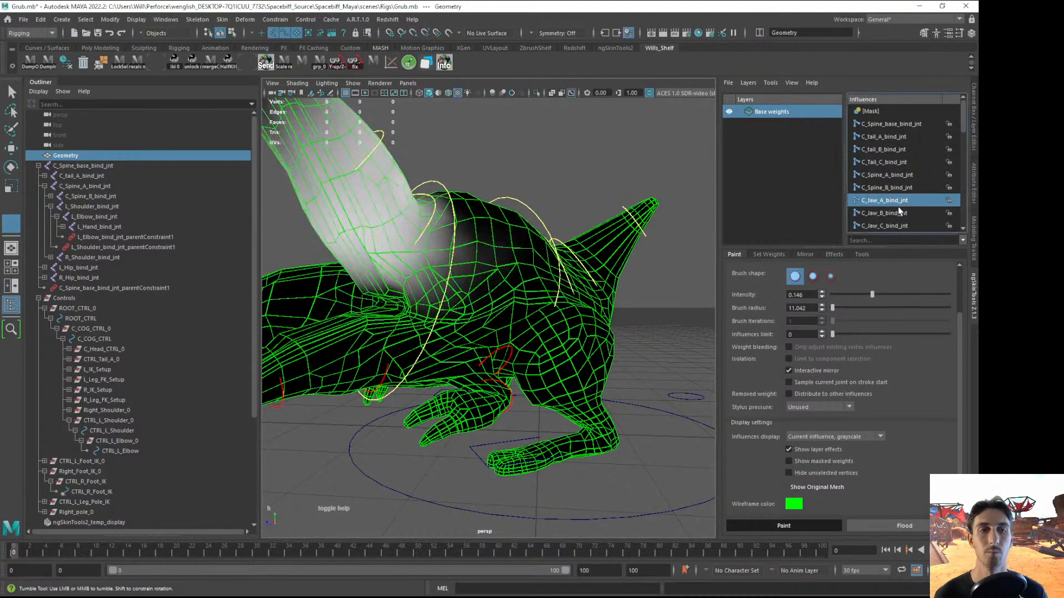
{"action": "left_click", "coordinate": [897, 211]}
{"action": "left_click", "coordinate": [897, 225]}
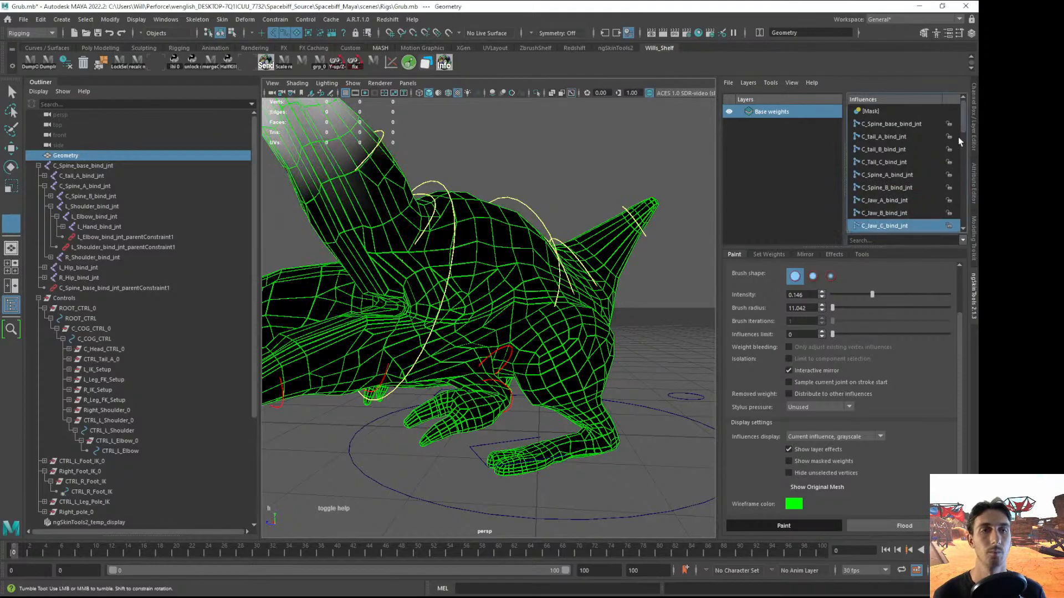
{"action": "left_click_drag", "start_coordinate": [963, 121], "coordinate": [965, 142]}
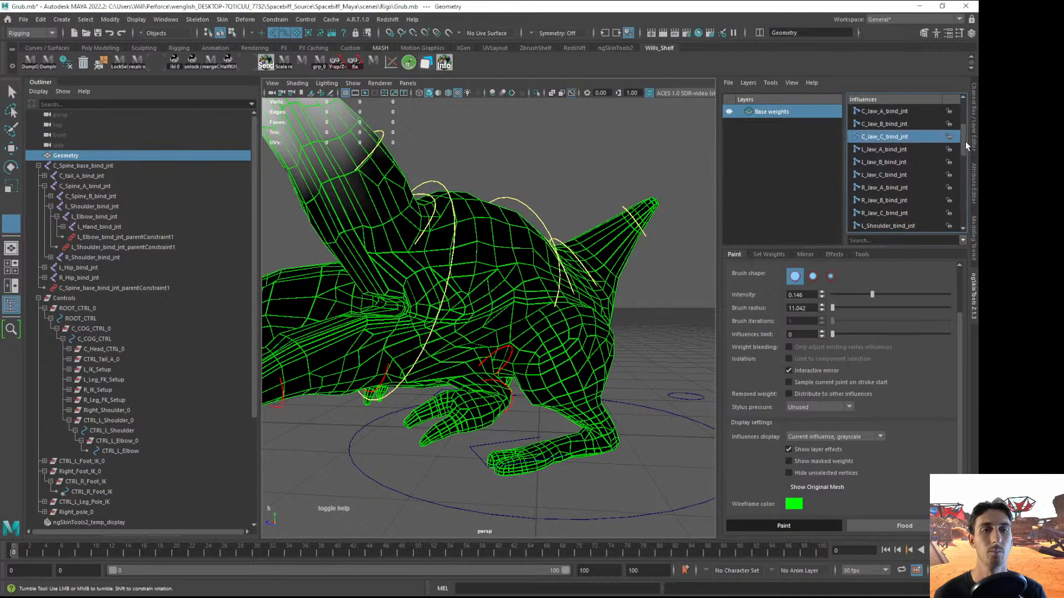
{"action": "left_click", "coordinate": [895, 148]}
{"action": "mouse_move", "coordinate": [471, 304]}
{"action": "left_mouse_down", "text": "alt"}
{"action": "mouse_move", "coordinate": [412, 303]}
{"action": "mouse_move", "coordinate": [425, 346]}
{"action": "left_mouse_up", "text": "alt"}
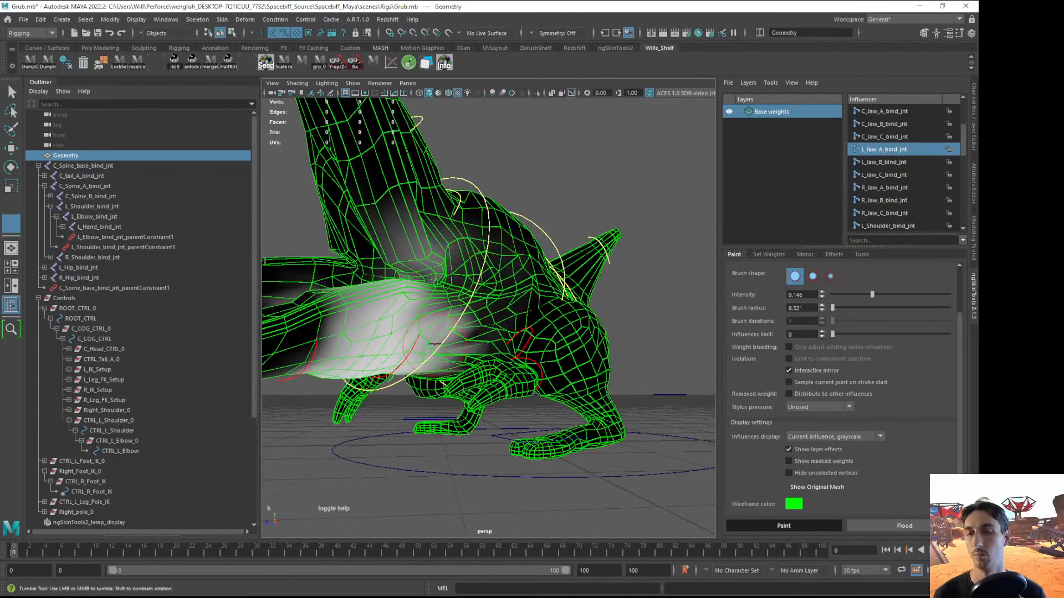
{"action": "left_click_drag", "start_coordinate": [434, 340], "coordinate": [451, 271], "text": "alt"}
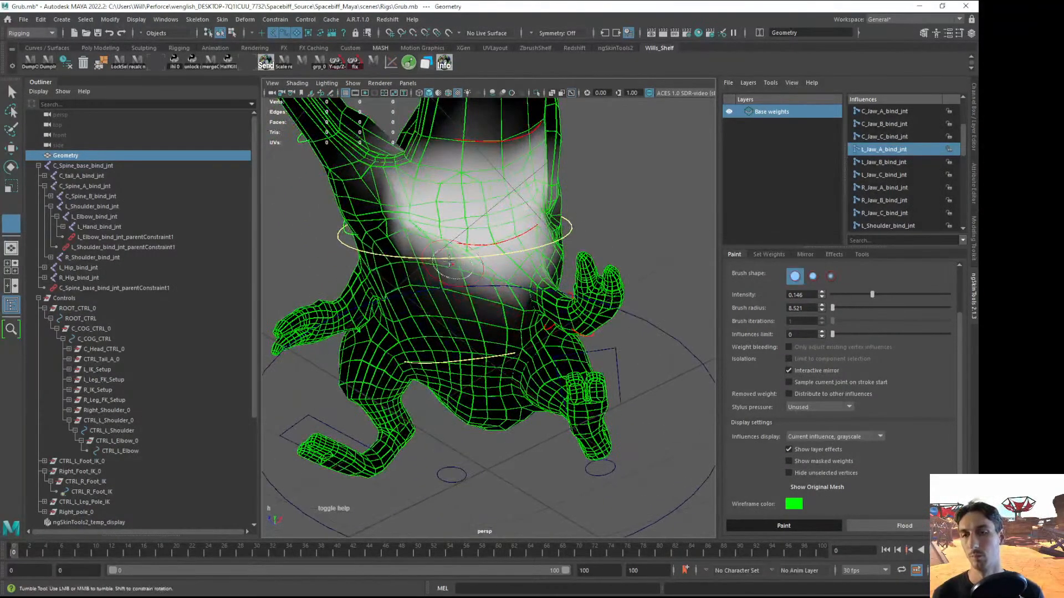
{"action": "left_click_drag", "start_coordinate": [411, 228], "coordinate": [378, 214]}
Exit weight painting, deselect the mesh, and inspect the body, arm and leg deformation from the creature's right side
{"action": "right_click_drag", "start_coordinate": [493, 232], "coordinate": [449, 229], "text": "alt"}
{"action": "key", "text": "q"}
{"action": "mouse_move", "coordinate": [624, 271]}
{"action": "left_mouse_down", "text": "alt"}
{"action": "mouse_move", "coordinate": [584, 287]}
{"action": "mouse_move", "coordinate": [610, 305]}
{"action": "left_mouse_up", "text": "alt"}
{"action": "left_click", "coordinate": [586, 290]}
{"action": "right_click_drag", "start_coordinate": [609, 305], "coordinate": [571, 370], "text": "alt"}
{"action": "left_click_drag", "start_coordinate": [570, 370], "coordinate": [438, 310], "text": "alt"}
{"action": "right_click_drag", "start_coordinate": [438, 311], "coordinate": [423, 304], "text": "alt"}
{"action": "left_click_drag", "start_coordinate": [422, 304], "coordinate": [442, 364], "text": "alt"}
{"action": "right_click_drag", "start_coordinate": [442, 364], "coordinate": [424, 357], "text": "alt"}
{"action": "left_click_drag", "start_coordinate": [424, 357], "coordinate": [418, 382], "text": "alt"}
{"action": "right_click_drag", "start_coordinate": [418, 383], "coordinate": [457, 338], "text": "alt"}
{"action": "left_click_drag", "start_coordinate": [457, 338], "coordinate": [501, 349], "text": "alt"}
{"action": "left_click", "coordinate": [499, 357]}
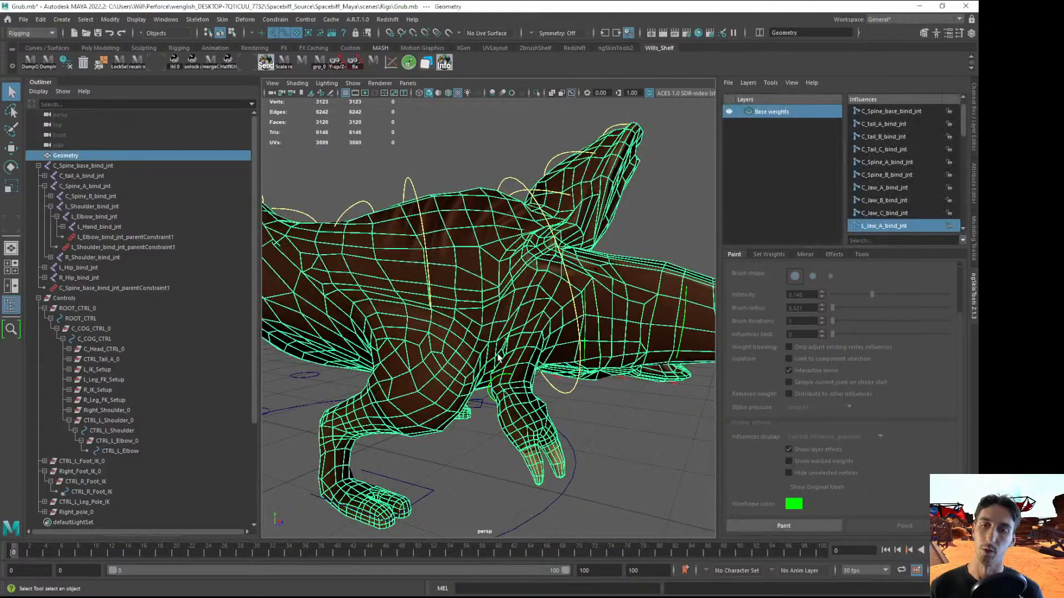
{"action": "left_click", "coordinate": [588, 430]}
{"action": "left_click_drag", "start_coordinate": [587, 431], "coordinate": [517, 417], "text": "alt"}
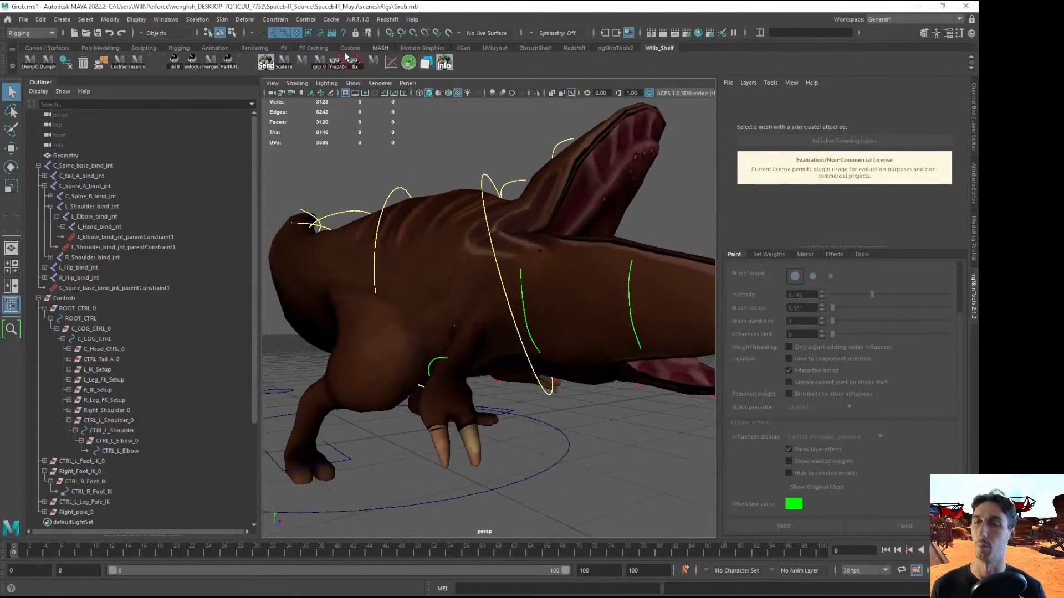
Exclude surfaces from selection and move CTRL_R_Foot_IK to test the right leg's deformation
{"action": "left_click", "coordinate": [293, 35]}
{"action": "right_click_drag", "start_coordinate": [413, 293], "coordinate": [464, 341], "text": "alt"}
{"action": "mouse_move", "coordinate": [464, 341]}
{"action": "left_mouse_down", "text": "alt"}
{"action": "mouse_move", "coordinate": [492, 385]}
{"action": "mouse_move", "coordinate": [473, 413]}
{"action": "mouse_move", "coordinate": [530, 404]}
{"action": "mouse_move", "coordinate": [464, 401]}
{"action": "mouse_move", "coordinate": [571, 388]}
{"action": "mouse_move", "coordinate": [583, 432]}
{"action": "mouse_move", "coordinate": [482, 387]}
{"action": "mouse_move", "coordinate": [432, 388]}
{"action": "mouse_move", "coordinate": [392, 315]}
{"action": "mouse_move", "coordinate": [506, 320]}
{"action": "mouse_move", "coordinate": [488, 301]}
{"action": "mouse_move", "coordinate": [388, 313]}
{"action": "mouse_move", "coordinate": [581, 410]}
{"action": "mouse_move", "coordinate": [610, 451]}
{"action": "mouse_move", "coordinate": [546, 400]}
{"action": "mouse_move", "coordinate": [381, 425]}
{"action": "left_mouse_up", "text": "alt"}
{"action": "left_click", "coordinate": [480, 367]}
{"action": "key", "text": "e"}
{"action": "key", "text": "4"}
{"action": "key", "text": "6"}
{"action": "key", "text": "w"}
{"action": "key", "text": "e"}
{"action": "key", "text": "q"}
{"action": "left_click", "coordinate": [588, 419]}
{"action": "left_click", "coordinate": [380, 425]}
{"action": "left_click_drag", "start_coordinate": [318, 401], "coordinate": [574, 391]}
{"action": "left_click_drag", "start_coordinate": [477, 406], "coordinate": [436, 409]}
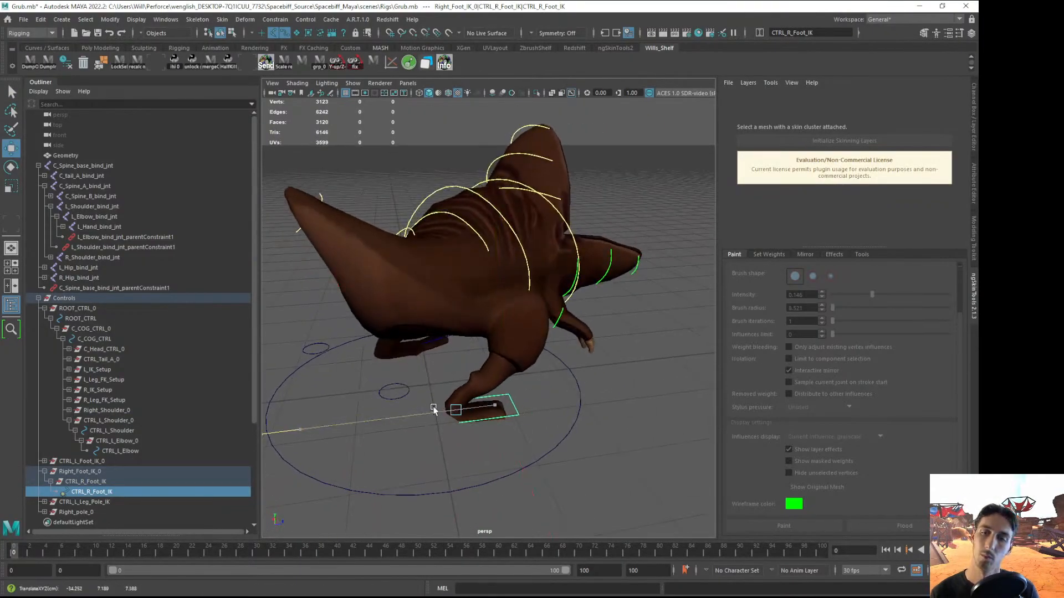
Examine the right hip, thigh and knee deformation up close, and deselect the foot control
{"action": "middle_click_drag", "start_coordinate": [462, 406], "coordinate": [495, 384], "text": "alt"}
{"action": "right_click_drag", "start_coordinate": [495, 384], "coordinate": [717, 406], "text": "alt"}
{"action": "left_click_drag", "start_coordinate": [677, 406], "coordinate": [606, 396], "text": "alt"}
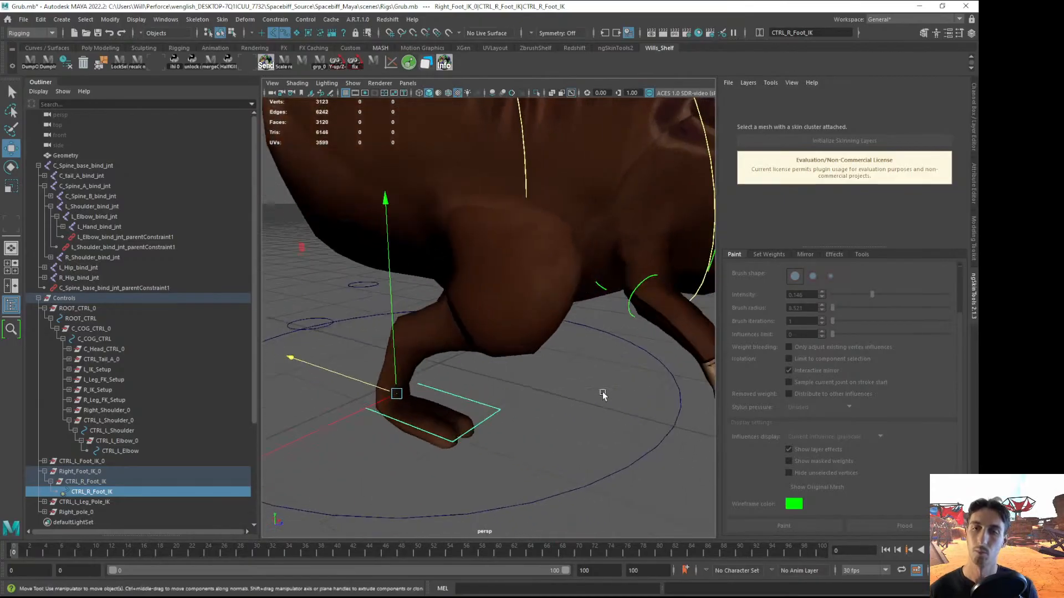
{"action": "right_click_drag", "start_coordinate": [606, 397], "coordinate": [505, 339], "text": "alt"}
{"action": "left_click", "coordinate": [511, 256]}
{"action": "key", "text": "q"}
{"action": "left_click", "coordinate": [588, 448]}
{"action": "left_click_drag", "start_coordinate": [589, 449], "coordinate": [520, 431], "text": "alt"}
{"action": "right_click_drag", "start_coordinate": [519, 431], "coordinate": [513, 382], "text": "alt"}
{"action": "left_click_drag", "start_coordinate": [513, 383], "coordinate": [576, 388], "text": "alt"}
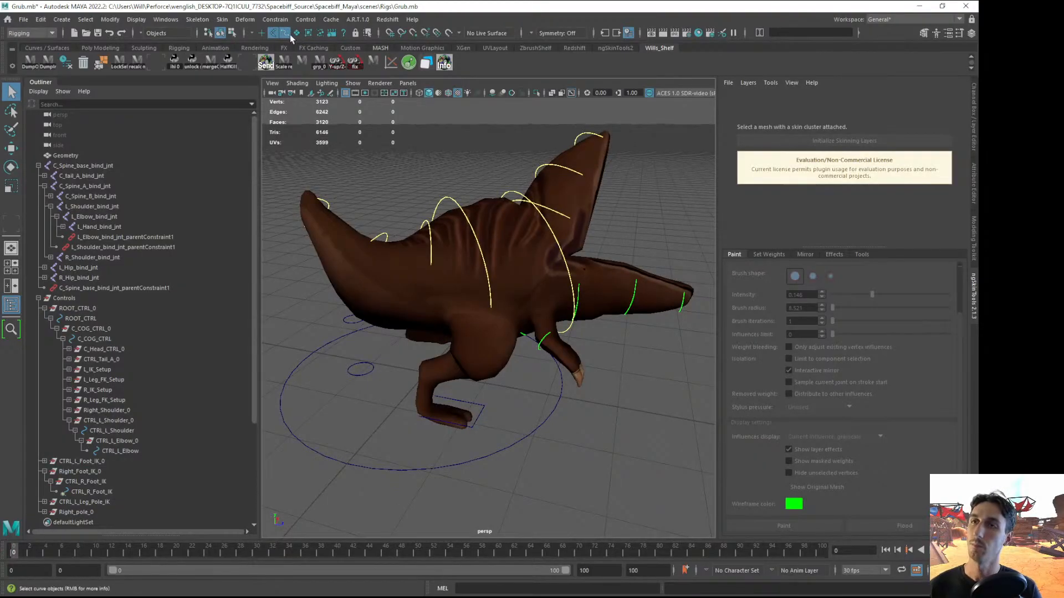
Select the mesh for weight painting, filter the influences by "knee", and review L_Knee_bind_jnt and R_Knee_bind_jnt
{"action": "left_click", "coordinate": [504, 355]}
{"action": "right_click_drag", "start_coordinate": [504, 355], "coordinate": [533, 397], "text": "alt"}
{"action": "mouse_move", "coordinate": [533, 397]}
{"action": "left_mouse_down", "text": "alt"}
{"action": "mouse_move", "coordinate": [582, 413]}
{"action": "mouse_move", "coordinate": [517, 424]}
{"action": "left_mouse_up", "text": "alt"}
{"action": "left_click", "coordinate": [784, 525]}
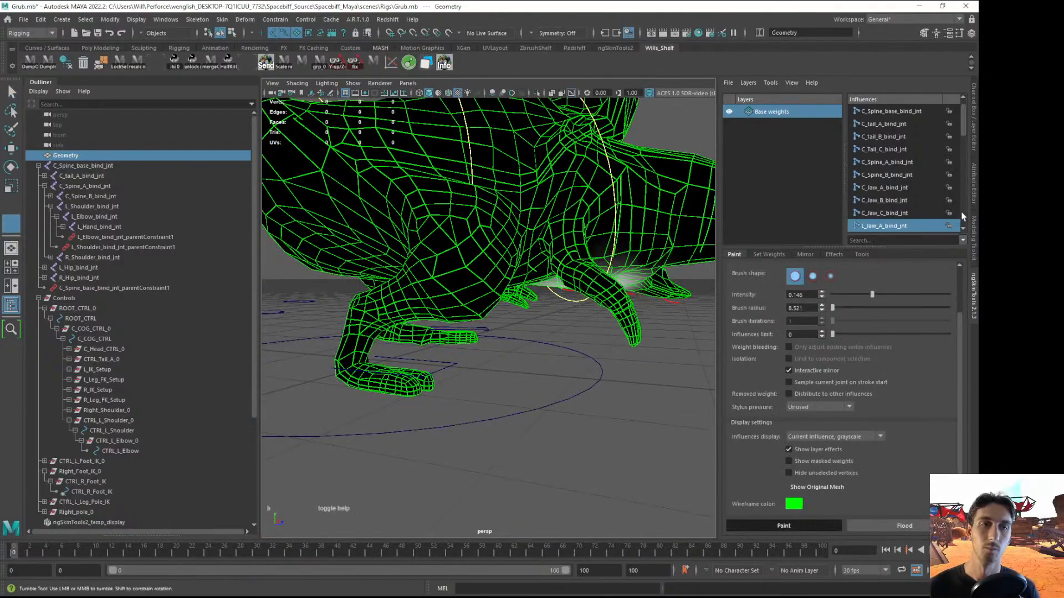
{"action": "left_click", "coordinate": [877, 240]}
{"action": "type", "text": "knee"}
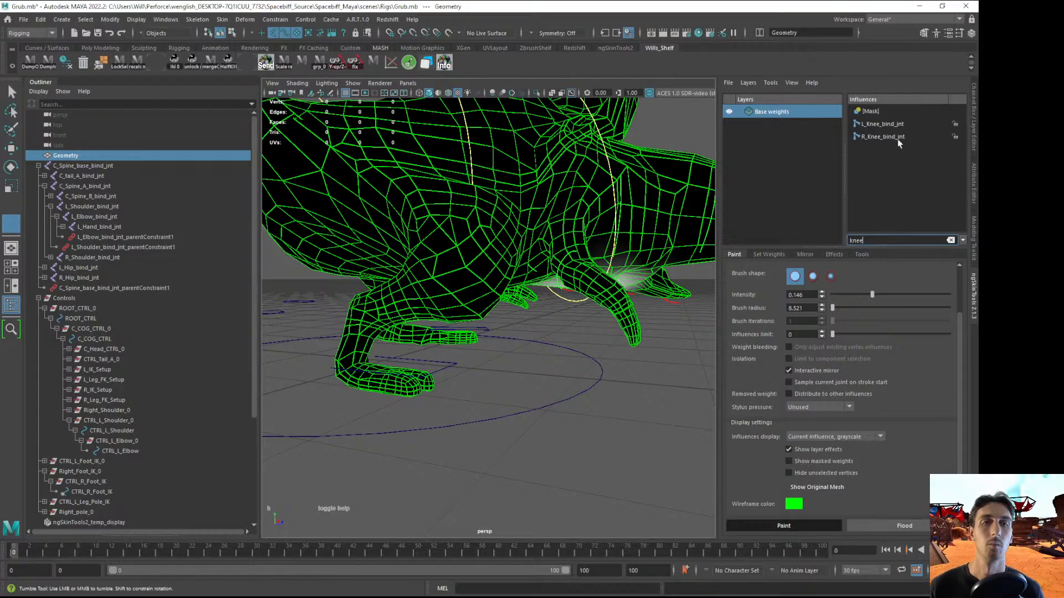
{"action": "left_click", "coordinate": [886, 127]}
{"action": "left_click_drag", "start_coordinate": [507, 325], "coordinate": [454, 304], "text": "alt"}
{"action": "left_click", "coordinate": [893, 137]}
{"action": "right_click_drag", "start_coordinate": [457, 301], "coordinate": [449, 263], "text": "alt"}
{"action": "left_click_drag", "start_coordinate": [449, 263], "coordinate": [465, 247], "text": "alt"}
Examine C_tail_A_bind_jnt's weights around the tail base and pelvis in the coloured and grayscale influence displays
{"action": "key", "text": "s"}
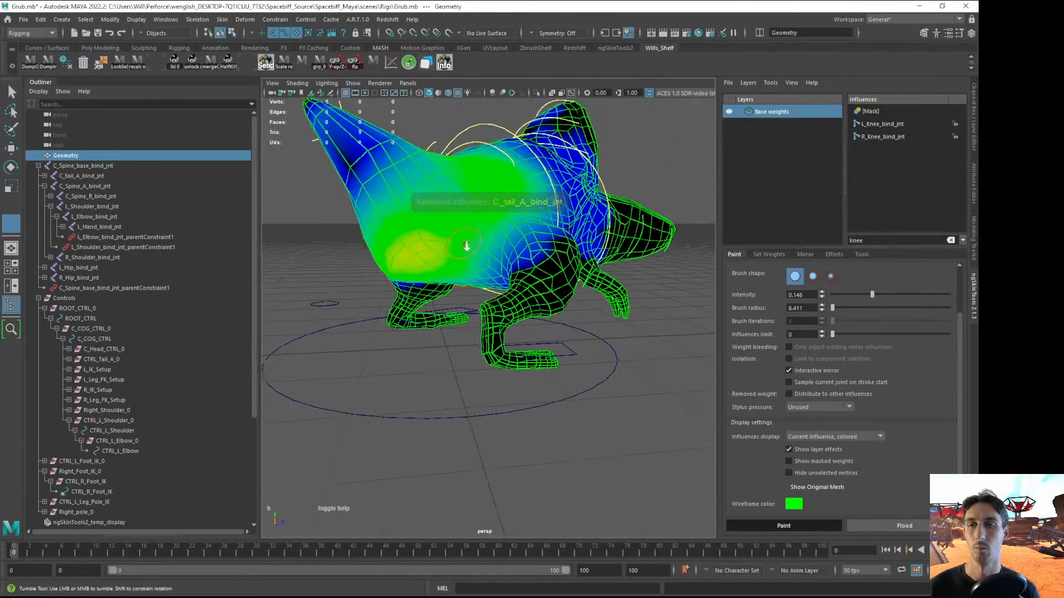
{"action": "right_click_drag", "start_coordinate": [465, 247], "coordinate": [447, 205], "text": "alt"}
{"action": "middle_click_drag", "start_coordinate": [447, 204], "coordinate": [441, 297], "text": "alt"}
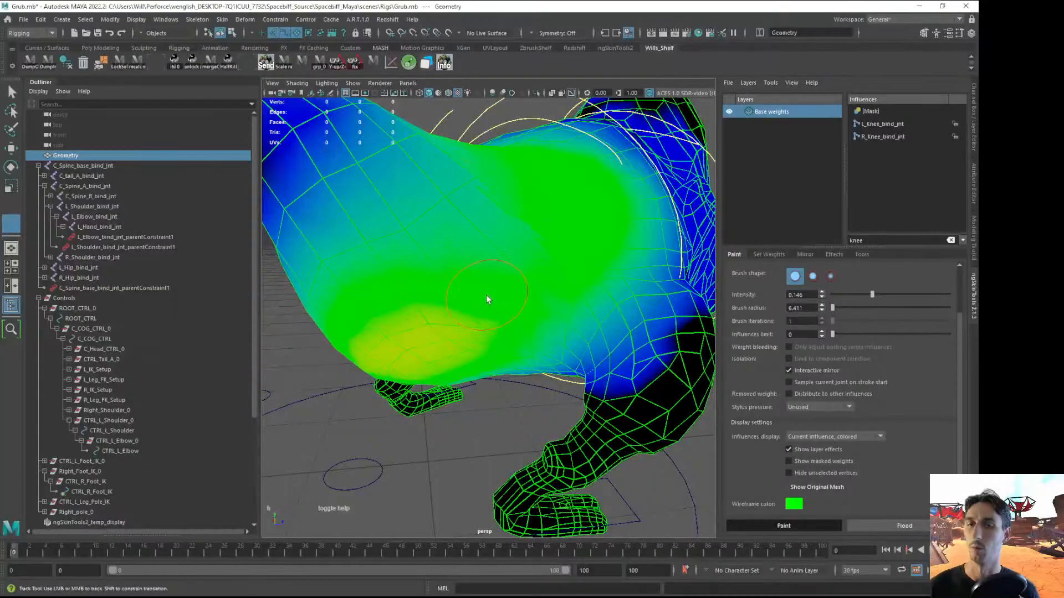
{"action": "right_click_drag", "start_coordinate": [486, 295], "coordinate": [468, 280], "text": "alt"}
{"action": "key", "text": "d"}
{"action": "key", "text": "d"}
{"action": "key", "text": "d"}
{"action": "key", "text": "d"}
{"action": "key", "text": "d"}
{"action": "key", "text": "d"}
{"action": "key", "text": "d"}
{"action": "key", "text": "d"}
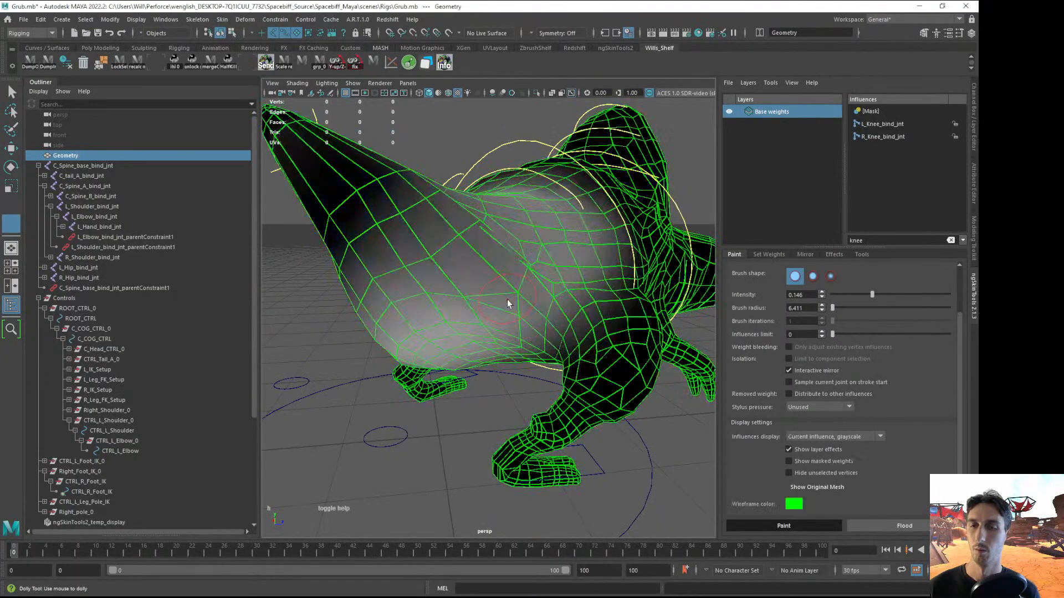
Inspect the influences around the right thigh and pelvis, including C_Spine_base_bind_jnt, by picking their joints on the mesh
{"action": "key", "text": "f"}
{"action": "middle_click_drag", "start_coordinate": [493, 368], "coordinate": [469, 308], "text": "alt"}
{"action": "key", "text": "s"}
{"action": "key", "text": "s"}
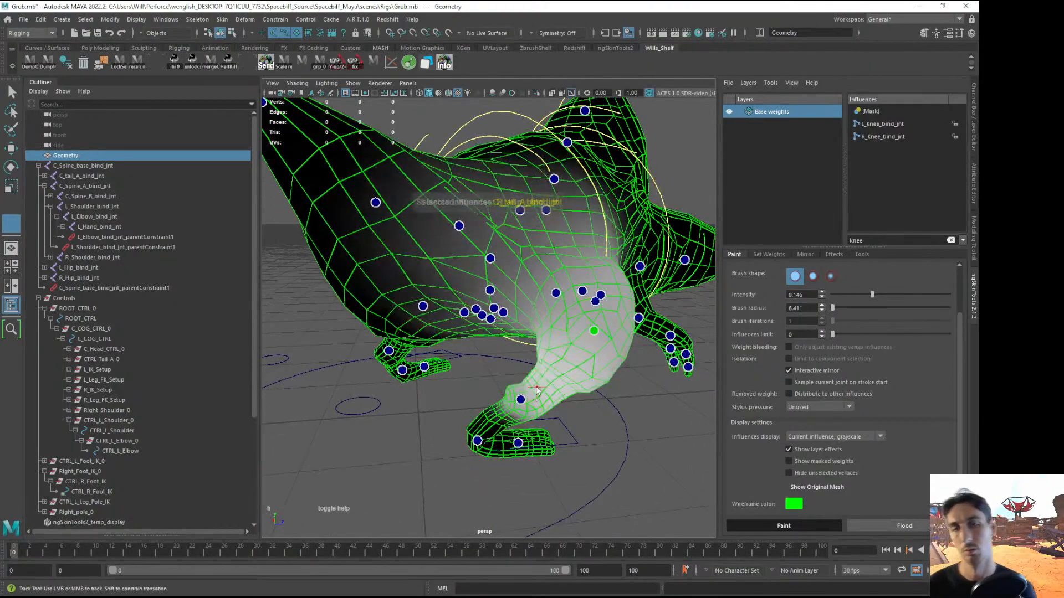
{"action": "key", "text": "s"}
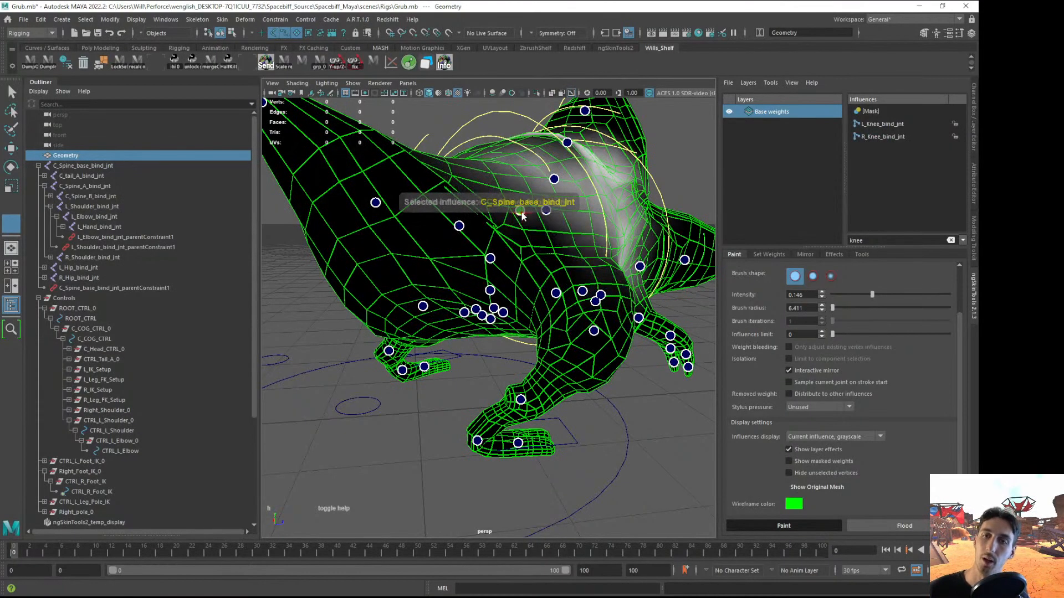
{"action": "left_click_drag", "start_coordinate": [375, 223], "coordinate": [485, 241], "text": "alt"}
{"action": "left_click_drag", "start_coordinate": [535, 257], "coordinate": [446, 244], "text": "alt"}
Switch to the full-screen view, pick the right knee joint, and refine its weights along the lower leg and thigh
{"action": "key", "text": "ctrl+space"}
{"action": "scroll", "coordinate": [513, 310], "scroll_direction": "down", "scroll_amount": 2}
{"action": "key", "text": "d"}
{"action": "left_click", "coordinate": [484, 253]}
{"action": "left_click", "coordinate": [565, 318]}
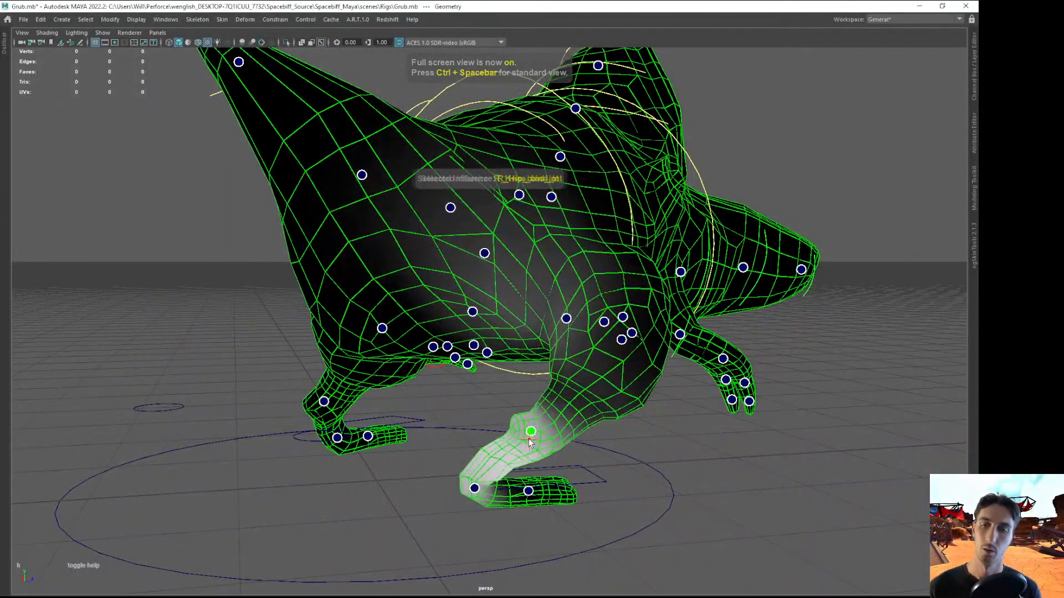
{"action": "scroll", "coordinate": [525, 432], "scroll_direction": "up", "scroll_amount": 2}
{"action": "left_click_drag", "start_coordinate": [525, 432], "coordinate": [503, 409], "text": "alt"}
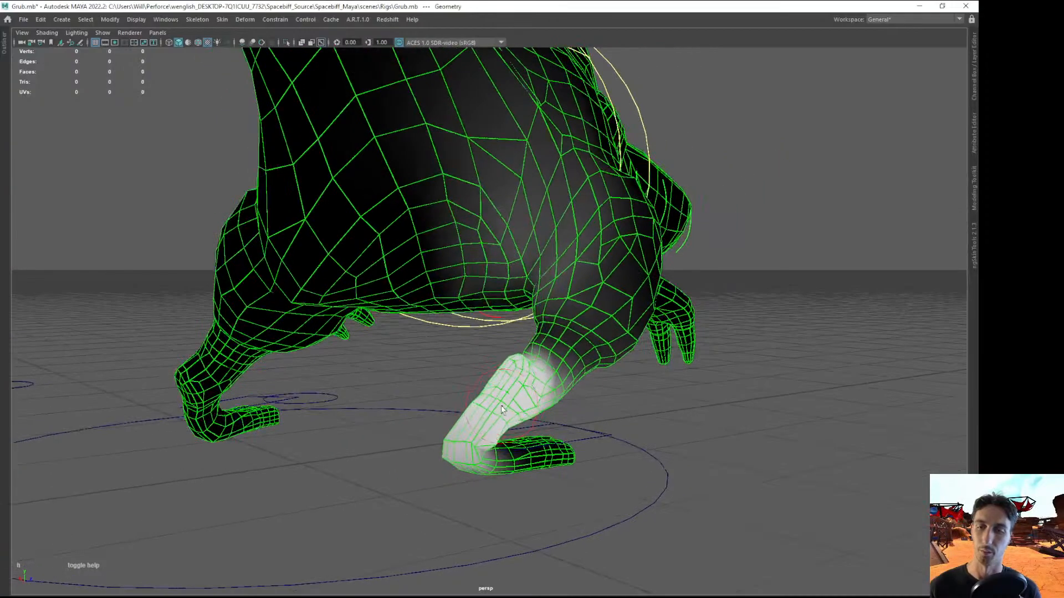
{"action": "left_click_drag", "start_coordinate": [461, 440], "coordinate": [482, 433], "text": "alt"}
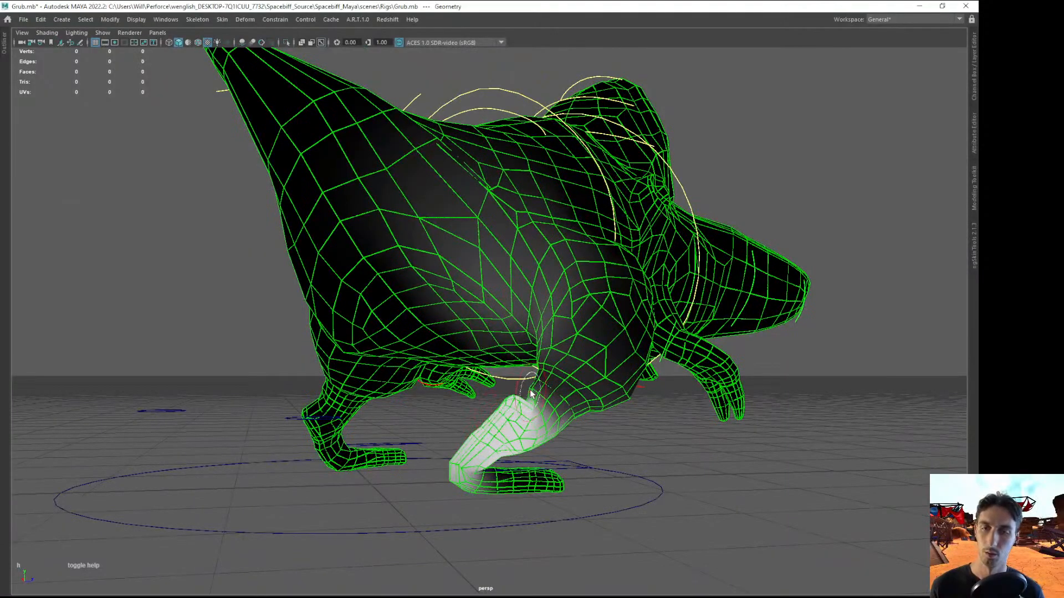
{"action": "left_click_drag", "start_coordinate": [536, 396], "coordinate": [570, 429], "text": "alt"}
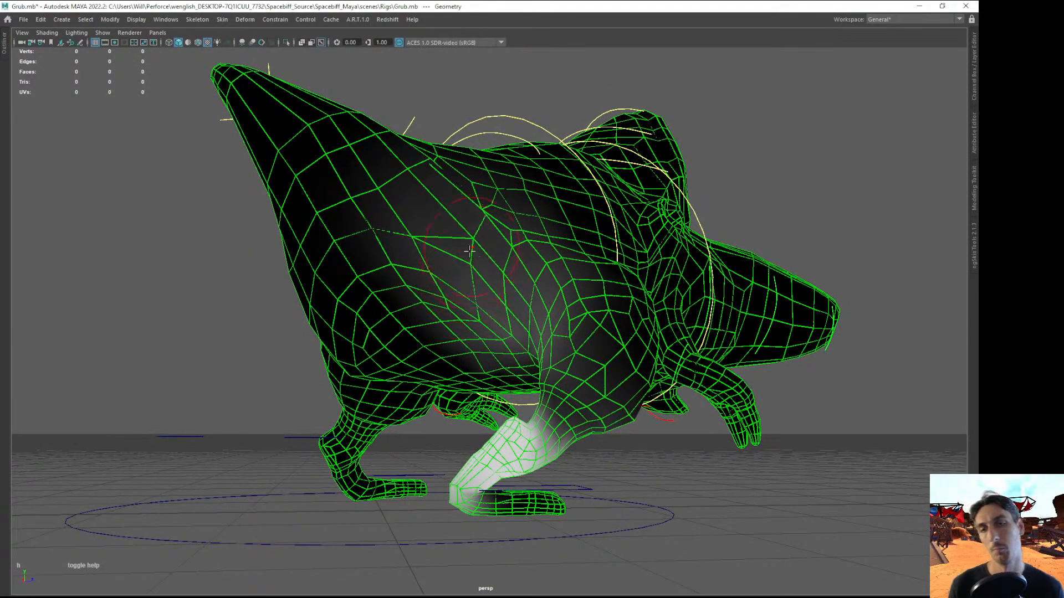
{"action": "left_click_drag", "start_coordinate": [510, 302], "coordinate": [526, 362], "text": "alt"}
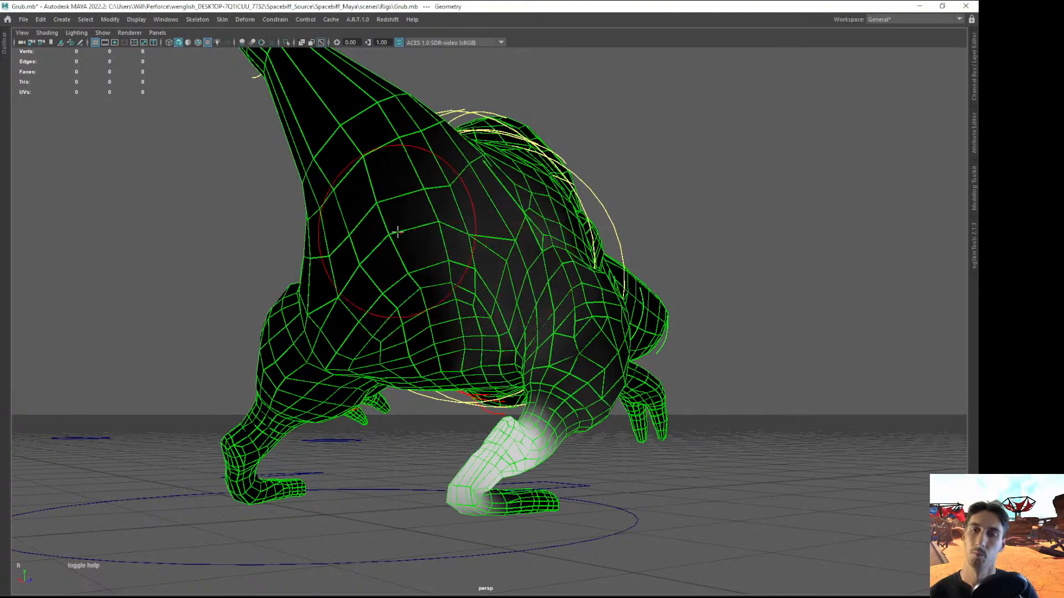
{"action": "mouse_move", "coordinate": [512, 306]}
{"action": "left_mouse_down", "text": "alt"}
{"action": "mouse_move", "coordinate": [528, 349]}
{"action": "mouse_move", "coordinate": [566, 370]}
{"action": "left_mouse_up", "text": "alt"}
Pick R_Hip_bind_jnt and C_Spine_base_bind_jnt on the mesh and refine the weights where the right thigh meets the pelvis
{"action": "key", "text": "d"}
{"action": "left_click", "coordinate": [568, 372]}
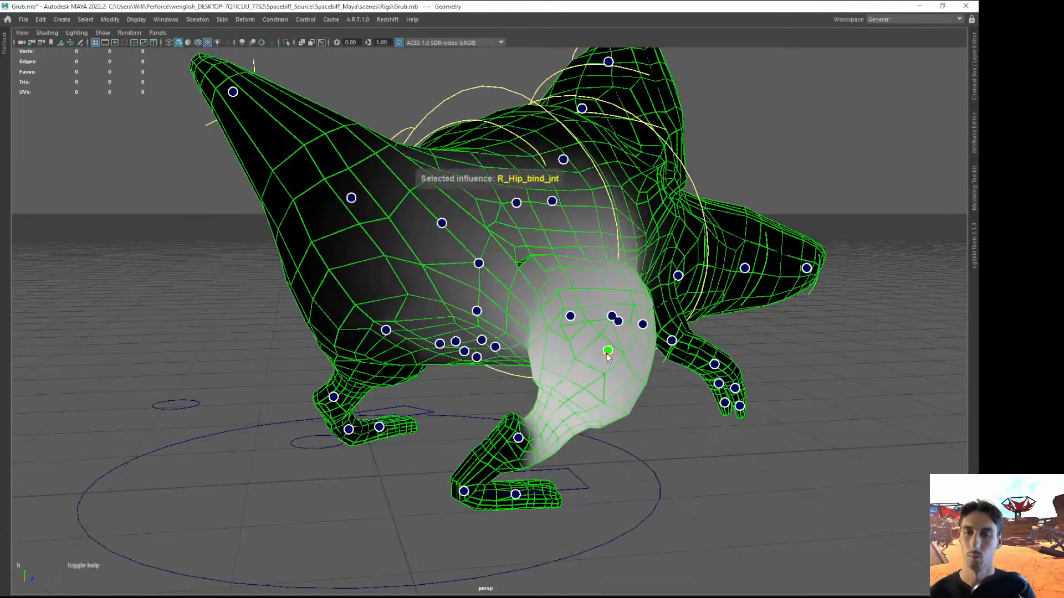
{"action": "left_click_drag", "start_coordinate": [576, 324], "coordinate": [510, 233], "text": "alt"}
{"action": "key", "text": "d"}
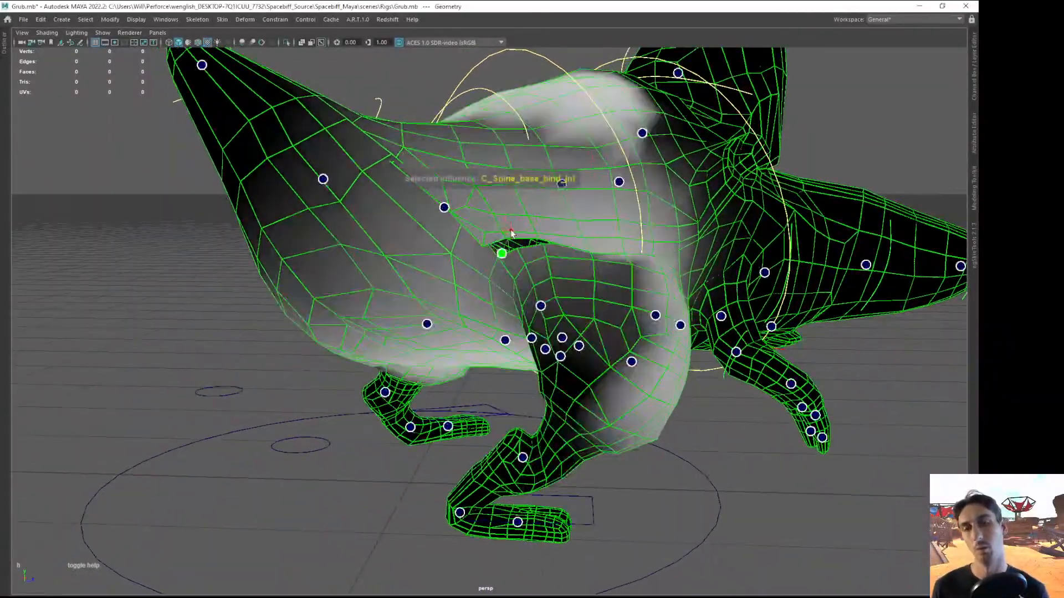
{"action": "mouse_move", "coordinate": [444, 208]}
{"action": "left_mouse_down", "text": "alt"}
{"action": "mouse_move", "coordinate": [450, 242]}
{"action": "mouse_move", "coordinate": [477, 258]}
{"action": "mouse_move", "coordinate": [463, 231]}
{"action": "mouse_move", "coordinate": [514, 239]}
{"action": "mouse_move", "coordinate": [542, 256]}
{"action": "mouse_move", "coordinate": [580, 254]}
{"action": "mouse_move", "coordinate": [339, 285]}
{"action": "mouse_move", "coordinate": [462, 220]}
{"action": "left_mouse_up", "text": "alt"}
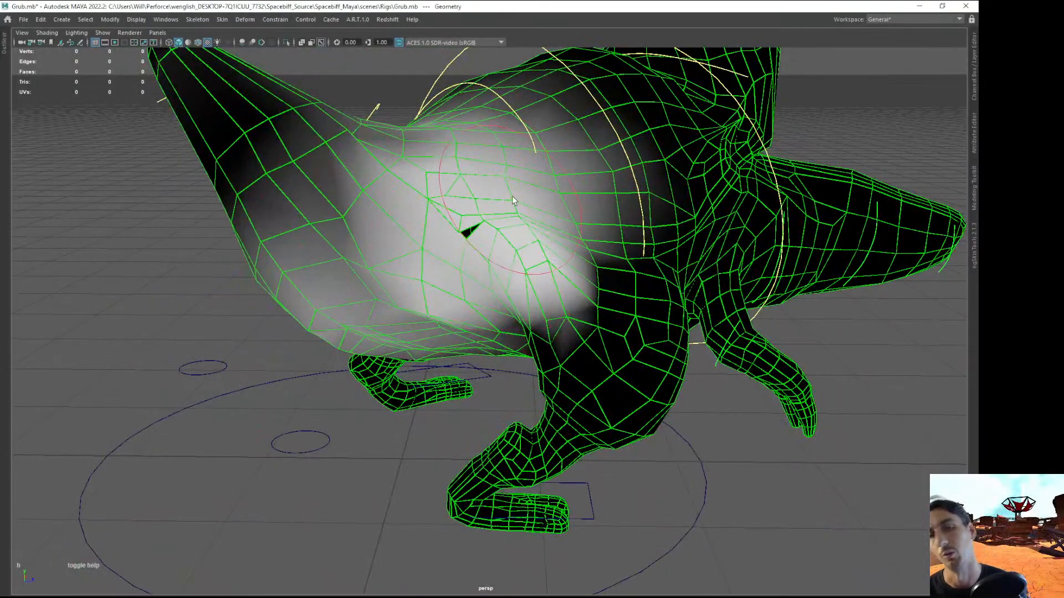
Exit weight painting and save the Grub scene
{"action": "key", "text": "q"}
{"action": "right_click_drag", "start_coordinate": [541, 274], "coordinate": [432, 236], "text": "alt"}
{"action": "key", "text": "ctrl+s"}
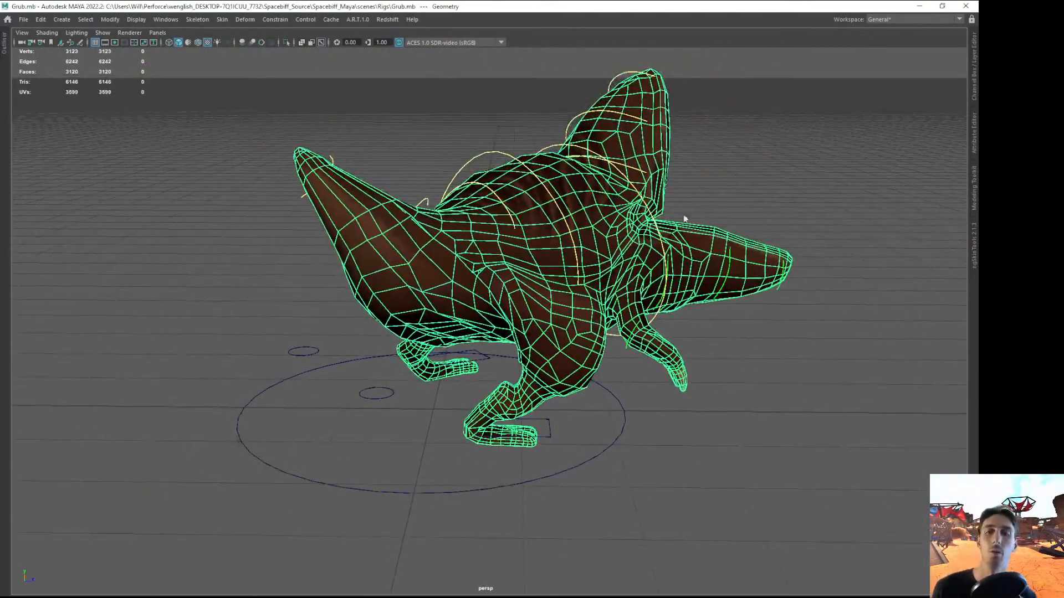
Leave the full-screen view and examine the posed creature's right thigh, back and tail with the mesh deselected
{"action": "left_click", "coordinate": [723, 214]}
{"action": "left_click_drag", "start_coordinate": [707, 212], "coordinate": [633, 227], "text": "alt"}
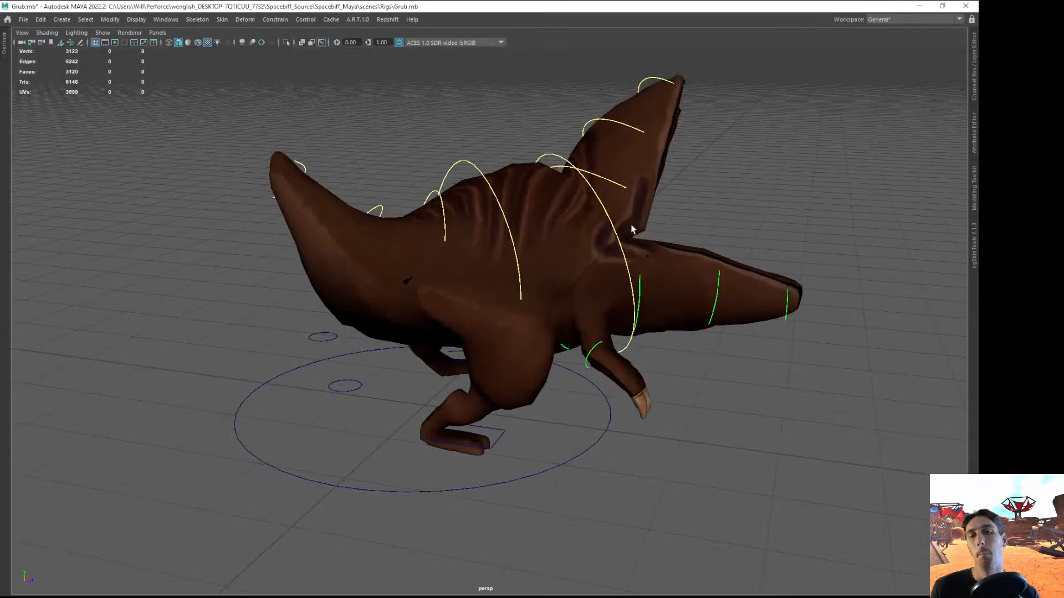
{"action": "left_click_drag", "start_coordinate": [489, 268], "coordinate": [670, 215], "text": "alt"}
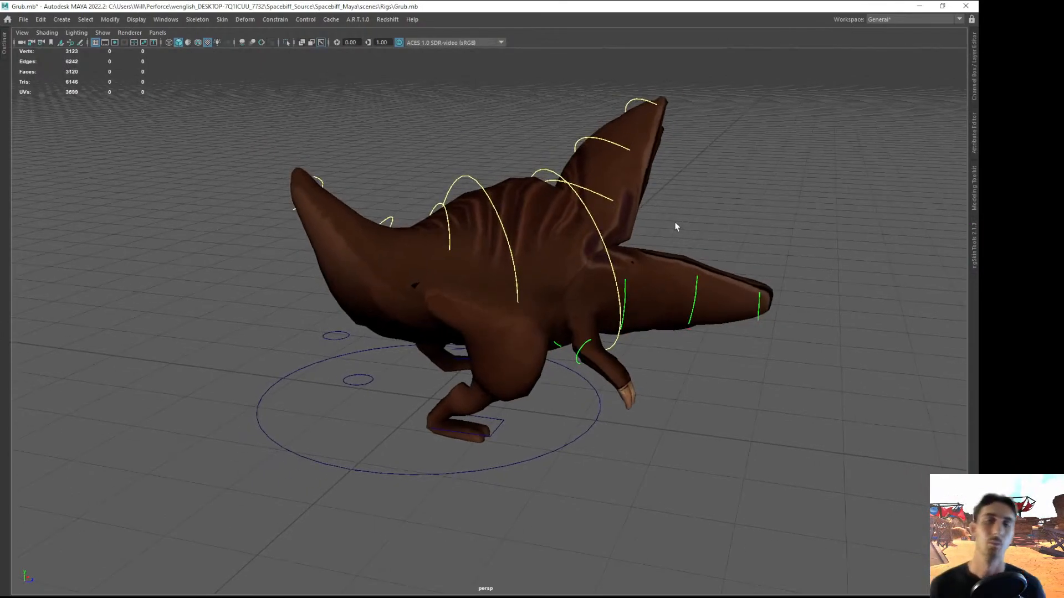
{"action": "key", "text": "ctrl+space"}
{"action": "left_click", "coordinate": [490, 320]}
{"action": "left_click", "coordinate": [423, 252]}
{"action": "right_click_drag", "start_coordinate": [422, 252], "coordinate": [438, 345], "text": "alt"}
{"action": "left_click", "coordinate": [438, 346]}
{"action": "left_click_drag", "start_coordinate": [438, 345], "coordinate": [467, 327], "text": "alt"}
{"action": "right_click_drag", "start_coordinate": [463, 244], "coordinate": [424, 192], "text": "alt"}
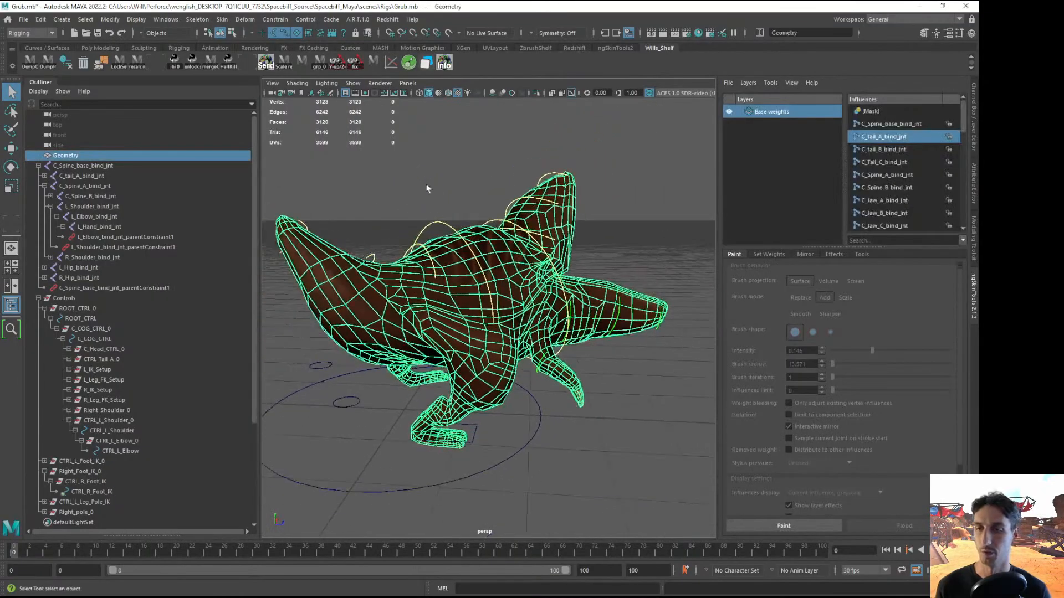
{"action": "left_click", "coordinate": [424, 188]}
{"action": "scroll", "coordinate": [473, 294], "scroll_direction": "down", "scroll_amount": 2}
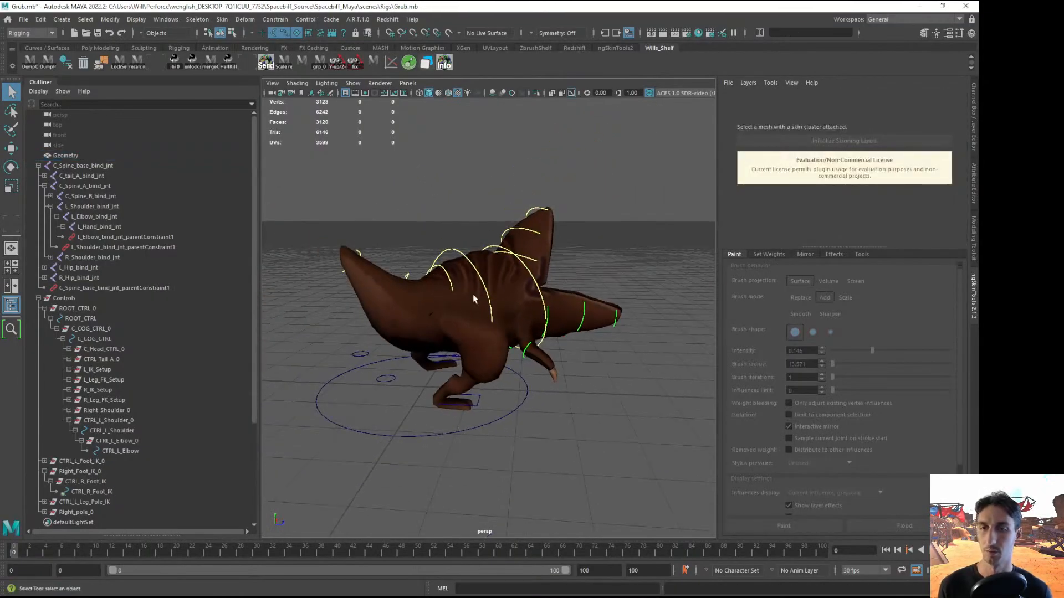
Select the creature mesh and weld stray vertices together on the right flank where the thigh meets the body
{"action": "left_click", "coordinate": [453, 246]}
{"action": "left_click", "coordinate": [436, 315]}
{"action": "scroll", "coordinate": [443, 332], "scroll_direction": "up", "scroll_amount": 6}
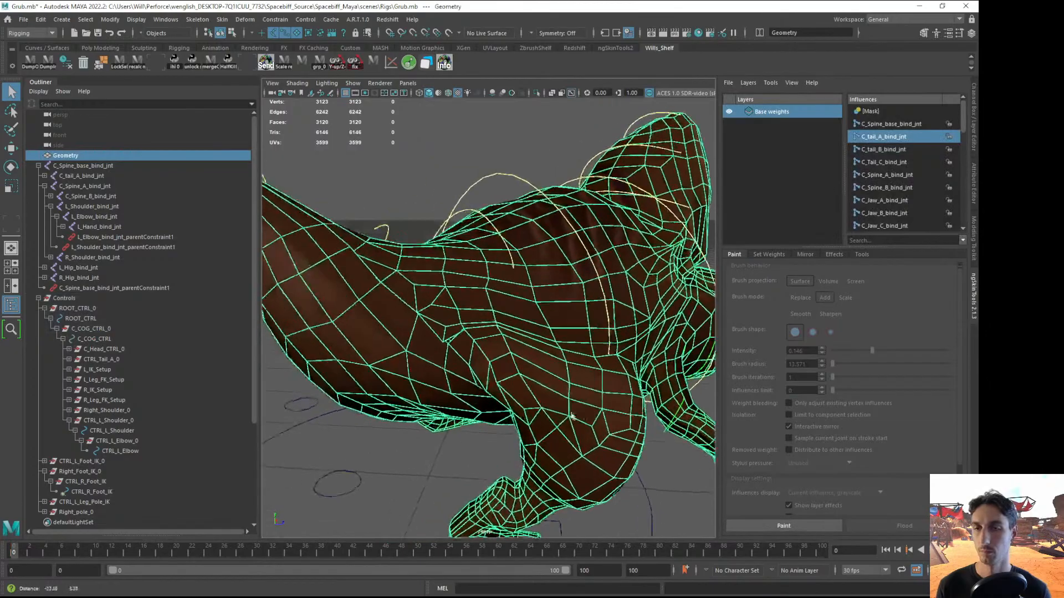
{"action": "key", "text": "F8"}
{"action": "left_click_drag", "start_coordinate": [462, 382], "coordinate": [532, 356], "text": "alt"}
{"action": "scroll", "coordinate": [521, 374], "scroll_direction": "up", "scroll_amount": 3}
{"action": "left_click", "coordinate": [536, 353]}
{"action": "key", "text": "w"}
{"action": "key", "text": "g"}
{"action": "left_click_drag", "start_coordinate": [533, 356], "coordinate": [556, 420], "text": "alt"}
{"action": "key", "text": "q"}
{"action": "key", "text": "w"}
{"action": "key", "text": "g"}
{"action": "key", "text": "q"}
{"action": "key", "text": "F8"}
{"action": "key", "text": "F9"}
{"action": "left_click", "coordinate": [635, 381]}
{"action": "key", "text": "w"}
{"action": "key", "text": "g"}
{"action": "left_click_drag", "start_coordinate": [636, 379], "coordinate": [579, 403]}
{"action": "key", "text": "q"}
Try repositioning vertices along the crease above the right thigh, and undo those changes
{"action": "left_click", "coordinate": [366, 401]}
{"action": "key", "text": "w"}
{"action": "left_click_drag", "start_coordinate": [370, 397], "coordinate": [368, 414]}
{"action": "key", "text": "ctrl+z"}
{"action": "key", "text": "q"}
{"action": "key", "text": "w"}
{"action": "left_click_drag", "start_coordinate": [577, 431], "coordinate": [604, 450]}
{"action": "key", "text": "w"}
{"action": "middle_click_drag", "start_coordinate": [609, 448], "coordinate": [589, 459]}
{"action": "key", "text": "q"}
{"action": "key", "text": "ctrl+z"}
{"action": "key", "text": "ctrl+z"}
{"action": "key", "text": "ctrl+z"}
{"action": "key", "text": "ctrl+z"}
{"action": "key", "text": "ctrl+z"}
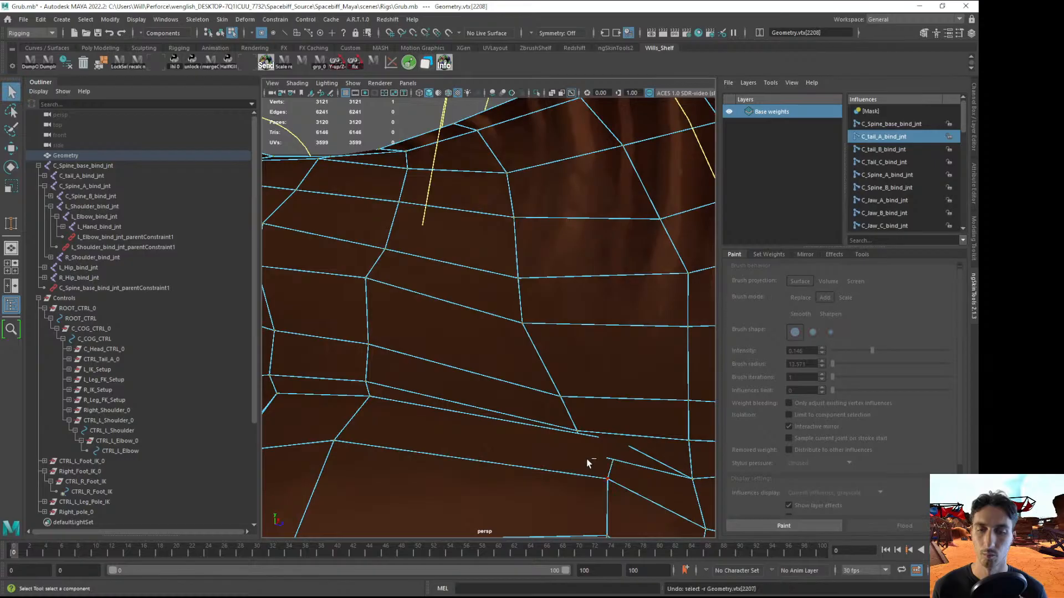
Weld the closely spaced vertices in the broken crease above the right thigh into their neighbours
{"action": "key", "text": "w"}
{"action": "key", "text": "q"}
{"action": "left_click_drag", "start_coordinate": [595, 448], "coordinate": [516, 422]}
{"action": "key", "text": "y"}
{"action": "key", "text": "q"}
{"action": "key", "text": "w"}
{"action": "key", "text": "q"}
{"action": "key", "text": "y"}
{"action": "key", "text": "q"}
{"action": "key", "text": "w"}
{"action": "mouse_move", "coordinate": [601, 382]}
{"action": "left_mouse_down"}
{"action": "mouse_move", "coordinate": [600, 367]}
{"action": "mouse_move", "coordinate": [602, 382]}
{"action": "left_mouse_up"}
{"action": "key", "text": "y"}
{"action": "left_click_drag", "start_coordinate": [601, 382], "coordinate": [563, 394], "text": "alt"}
{"action": "right_click_drag", "start_coordinate": [563, 393], "coordinate": [534, 350], "text": "alt"}
Weld the doubled vertices along the upper front edge of the right thigh
{"action": "key", "text": "q"}
{"action": "key", "text": "F10"}
{"action": "left_click", "coordinate": [545, 349]}
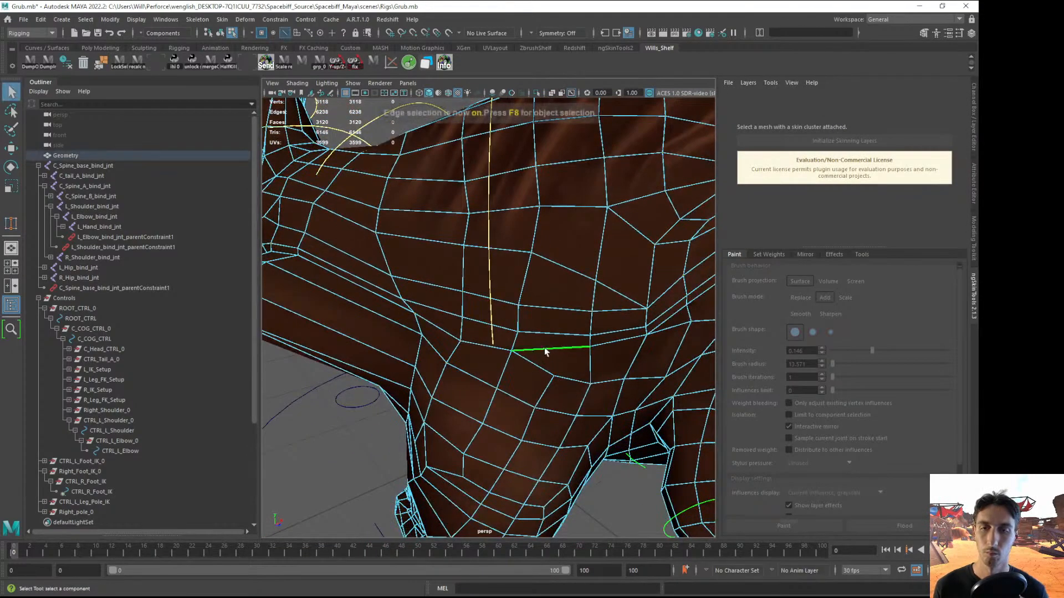
{"action": "key", "text": "F11"}
{"action": "key", "text": "F9"}
{"action": "left_click", "coordinate": [586, 351]}
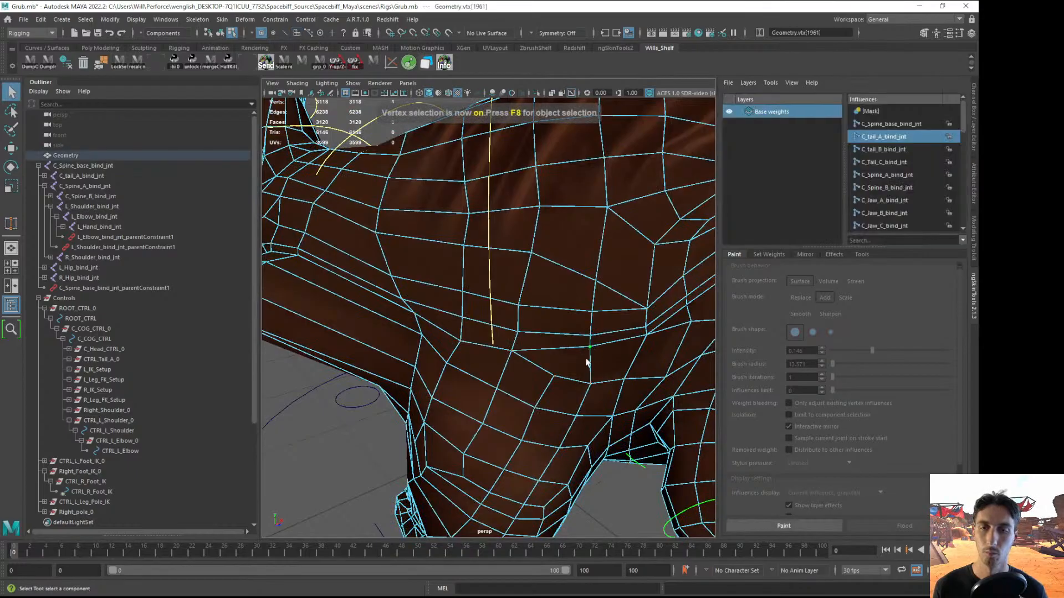
{"action": "key", "text": "q"}
{"action": "key", "text": "y"}
{"action": "left_click_drag", "start_coordinate": [591, 341], "coordinate": [508, 349]}
{"action": "key", "text": "q"}
Weld the doubled vertex on the flank between the right thigh and the arm into its neighbour
{"action": "left_click", "coordinate": [502, 286]}
{"action": "key", "text": "w"}
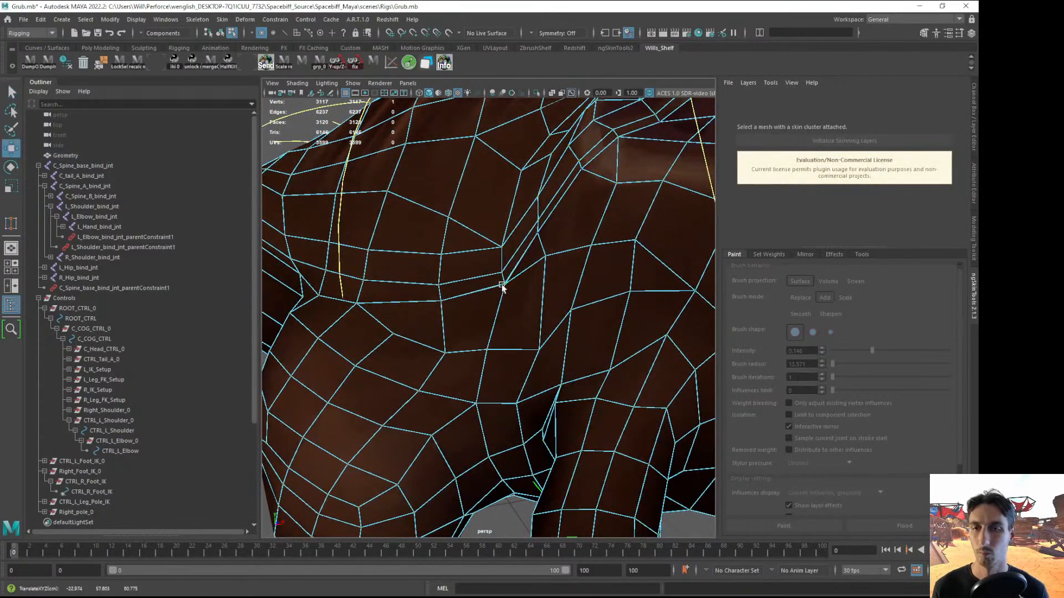
{"action": "key", "text": "q"}
{"action": "key", "text": "y"}
{"action": "left_click_drag", "start_coordinate": [498, 285], "coordinate": [504, 284]}
{"action": "right_click_drag", "start_coordinate": [515, 321], "coordinate": [431, 329], "text": "alt"}
Examine the mesh around the right arm, jaw corner and flank for remaining doubled vertices
{"action": "key", "text": "q"}
{"action": "key", "text": "F8"}
{"action": "left_click", "coordinate": [280, 407]}
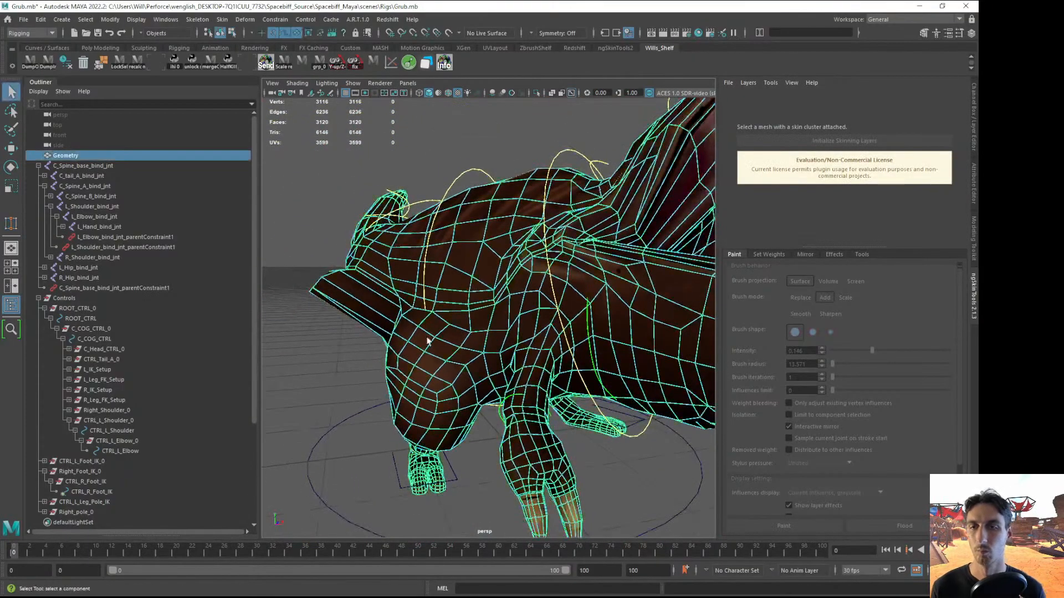
{"action": "left_click_drag", "start_coordinate": [432, 383], "coordinate": [491, 368], "text": "alt"}
{"action": "left_click", "coordinate": [492, 369]}
{"action": "right_click_drag", "start_coordinate": [493, 370], "coordinate": [606, 418], "text": "alt"}
{"action": "left_click_drag", "start_coordinate": [606, 417], "coordinate": [569, 340], "text": "alt"}
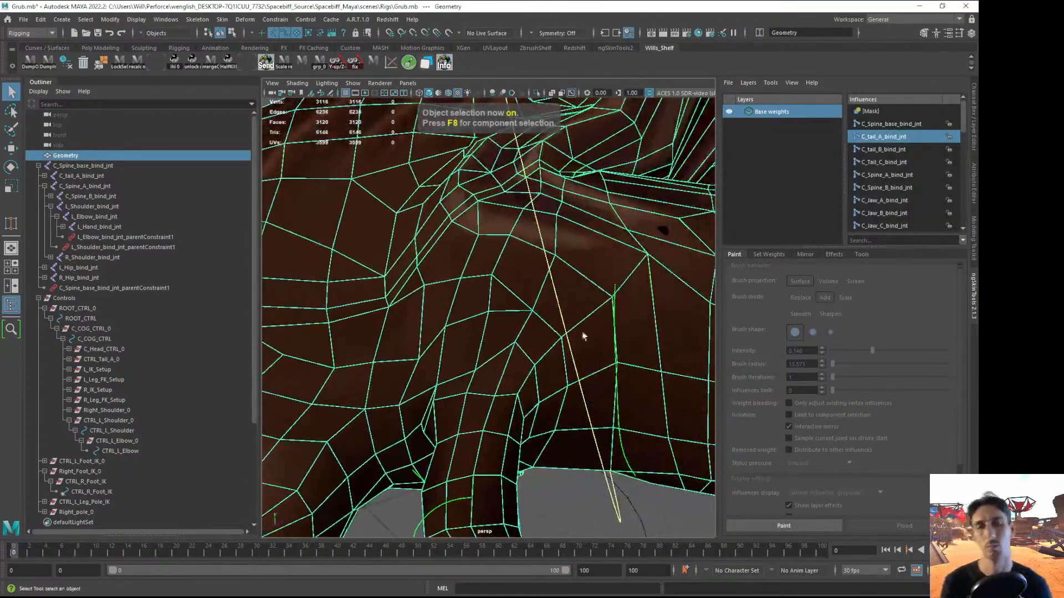
{"action": "key", "text": "F9"}
{"action": "key", "text": "w"}
{"action": "left_click_drag", "start_coordinate": [632, 357], "coordinate": [618, 360]}
{"action": "key", "text": "q"}
{"action": "right_click_drag", "start_coordinate": [608, 409], "coordinate": [510, 435], "text": "alt"}
{"action": "left_click_drag", "start_coordinate": [410, 388], "coordinate": [468, 373], "text": "alt"}
{"action": "right_click_drag", "start_coordinate": [468, 373], "coordinate": [486, 363], "text": "alt"}
{"action": "left_click_drag", "start_coordinate": [486, 362], "coordinate": [562, 281], "text": "alt"}
{"action": "key", "text": "w"}
{"action": "key", "text": "q"}
{"action": "key", "text": "w"}
{"action": "key", "text": "q"}
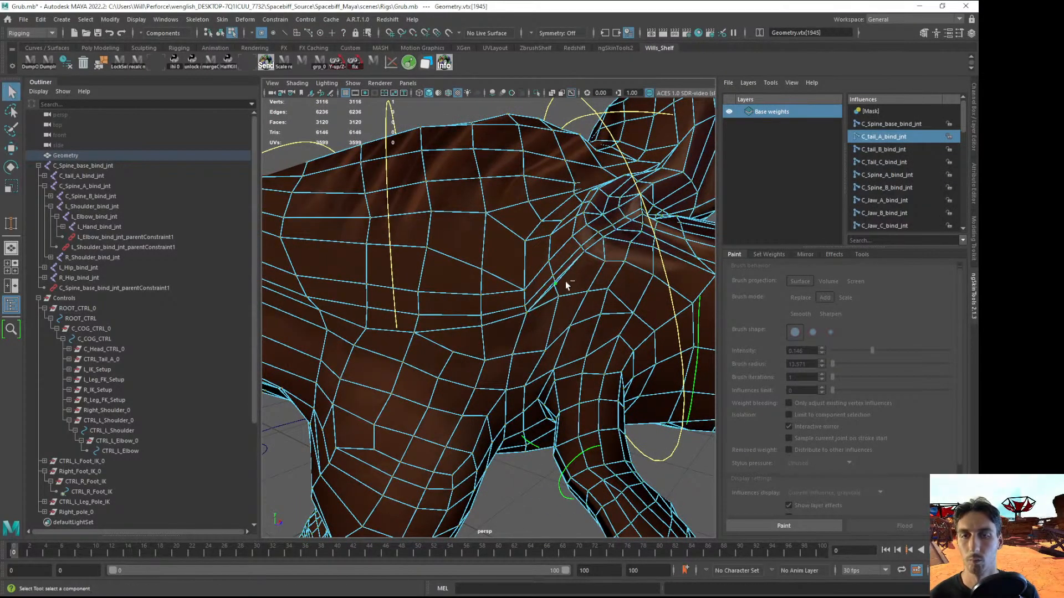
Return to object selection, select all rig controls, and key the current pose at frame 0 and the neutral pose at frame 26
{"action": "key", "text": "F8"}
{"action": "right_click_drag", "start_coordinate": [544, 318], "coordinate": [424, 271], "text": "alt"}
{"action": "left_click_drag", "start_coordinate": [424, 271], "coordinate": [396, 278], "text": "alt"}
{"action": "left_click_drag", "start_coordinate": [411, 421], "coordinate": [438, 404], "text": "alt"}
{"action": "right_click_drag", "start_coordinate": [438, 388], "coordinate": [335, 305], "text": "alt"}
{"action": "left_click", "coordinate": [334, 305]}
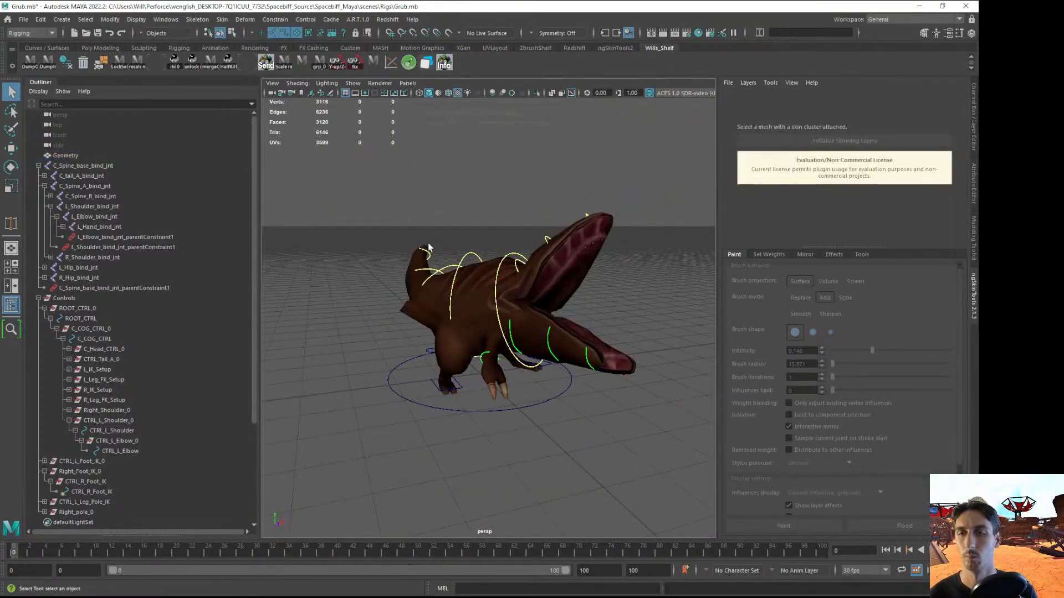
{"action": "left_click_drag", "start_coordinate": [417, 243], "coordinate": [457, 159], "text": "alt"}
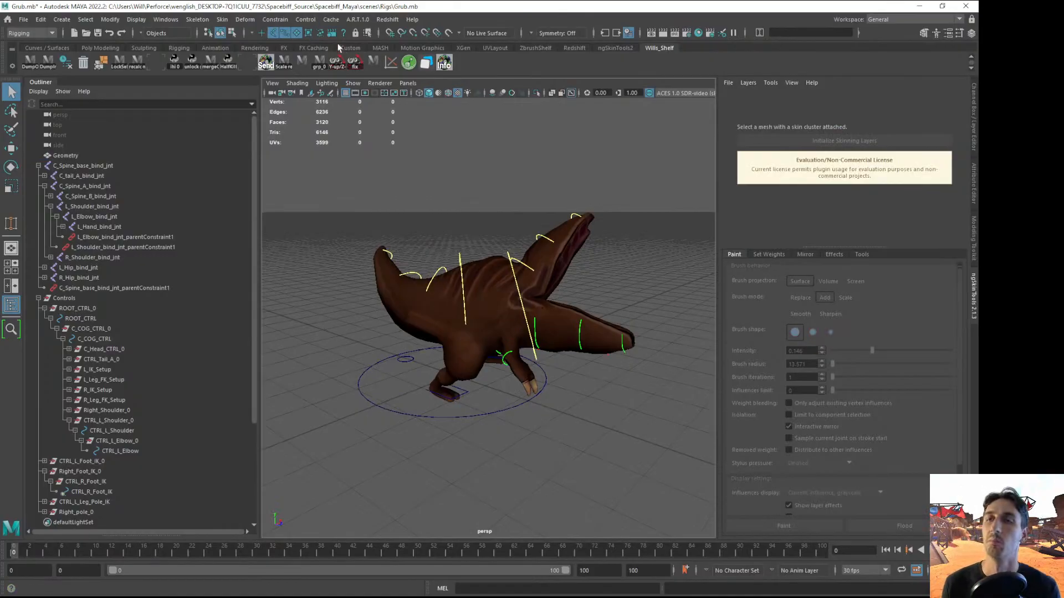
{"action": "left_click", "coordinate": [273, 31]}
{"action": "left_click_drag", "start_coordinate": [351, 214], "coordinate": [587, 437]}
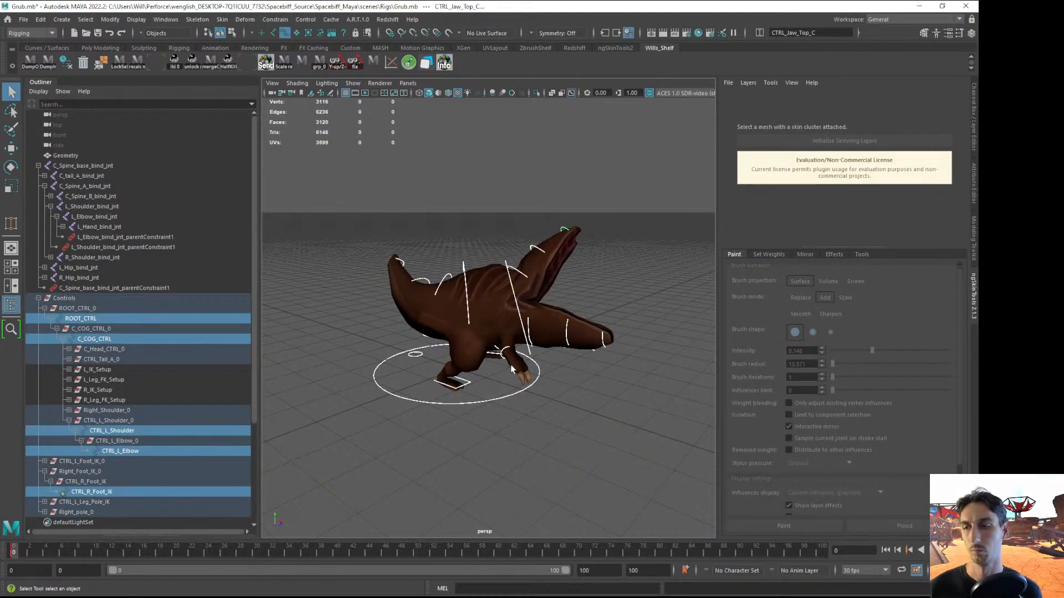
{"action": "key", "text": "ctrl+z"}
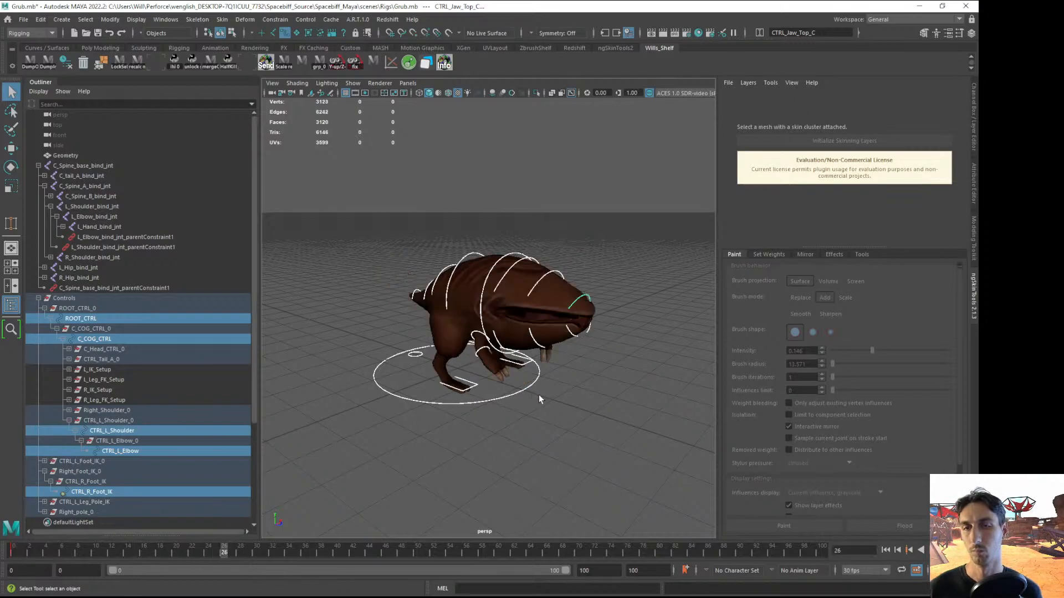
Deselect the controls, make surfaces selectable again, and select the creature mesh in its neutral pose
{"action": "left_click", "coordinate": [513, 440]}
{"action": "left_click_drag", "start_coordinate": [510, 438], "coordinate": [450, 409], "text": "alt"}
{"action": "left_click_drag", "start_coordinate": [483, 297], "coordinate": [525, 302], "text": "alt"}
{"action": "scroll", "coordinate": [524, 303], "scroll_direction": "up", "scroll_amount": 3}
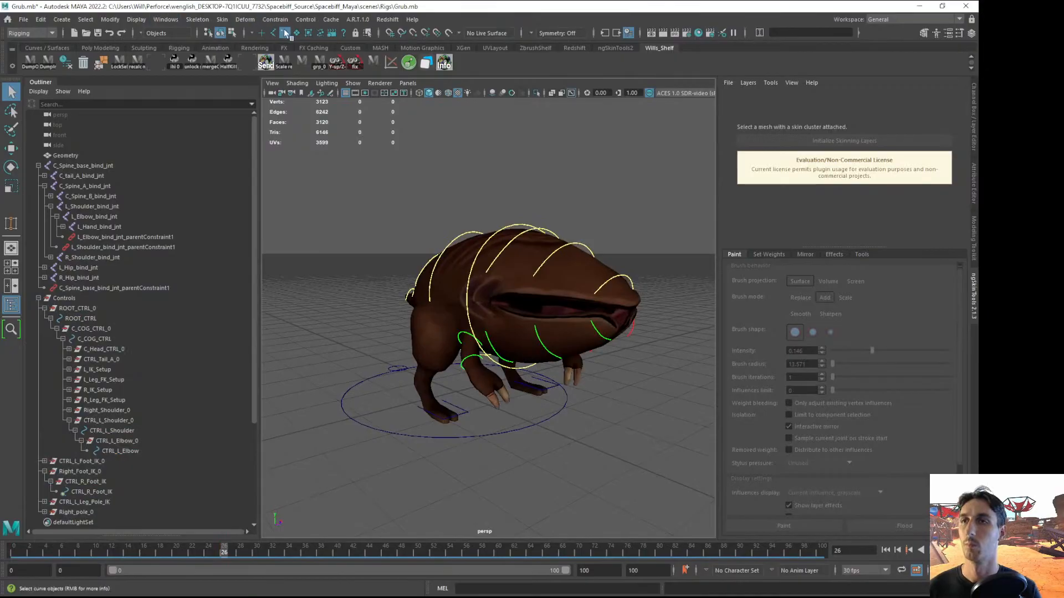
{"action": "left_click", "coordinate": [297, 34]}
{"action": "left_click_drag", "start_coordinate": [383, 216], "coordinate": [425, 223], "text": "alt"}
{"action": "scroll", "coordinate": [476, 311], "scroll_direction": "up", "scroll_amount": 3}
{"action": "left_click", "coordinate": [483, 321]}
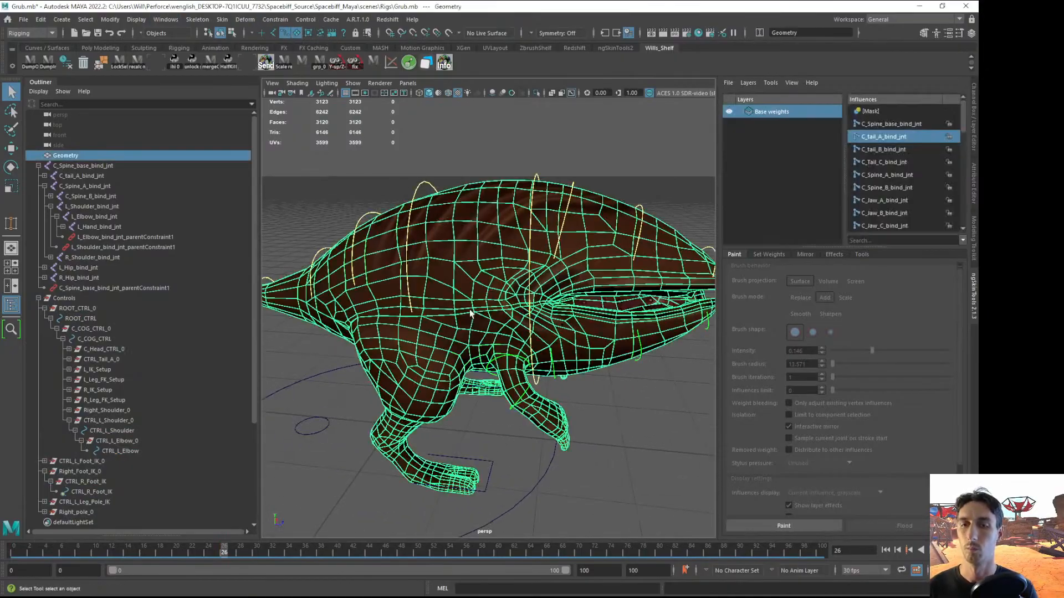
Merge the overlapping vertices of the whole creature mesh with a distance threshold of 0.01
{"action": "scroll", "coordinate": [498, 341], "scroll_direction": "up", "scroll_amount": 2}
{"action": "left_click", "coordinate": [100, 63]}
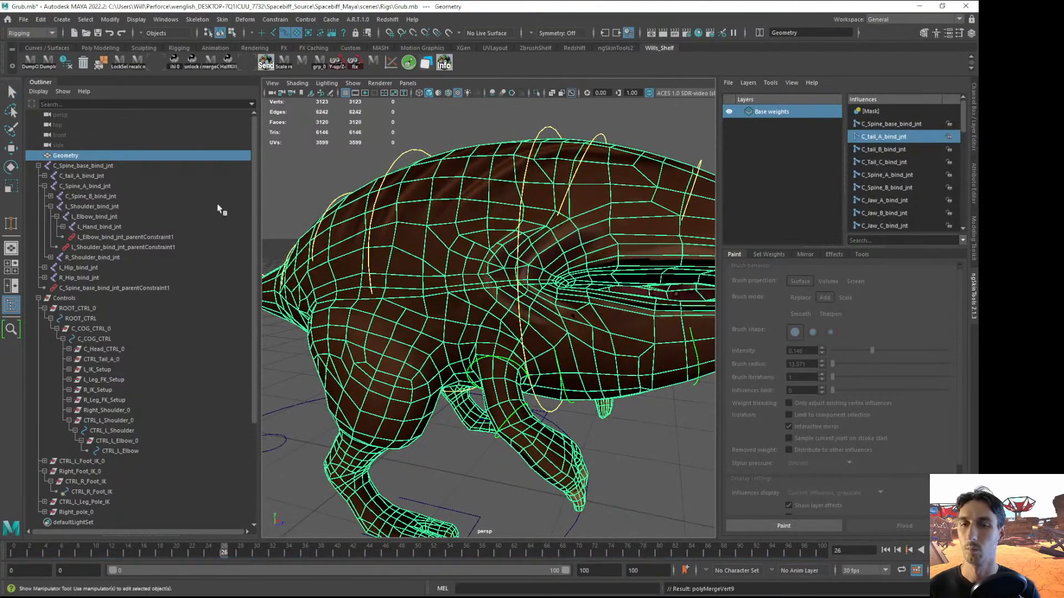
{"action": "left_click_drag", "start_coordinate": [506, 354], "coordinate": [426, 311], "text": "alt"}
{"action": "middle_click_drag", "start_coordinate": [426, 311], "coordinate": [413, 315]}
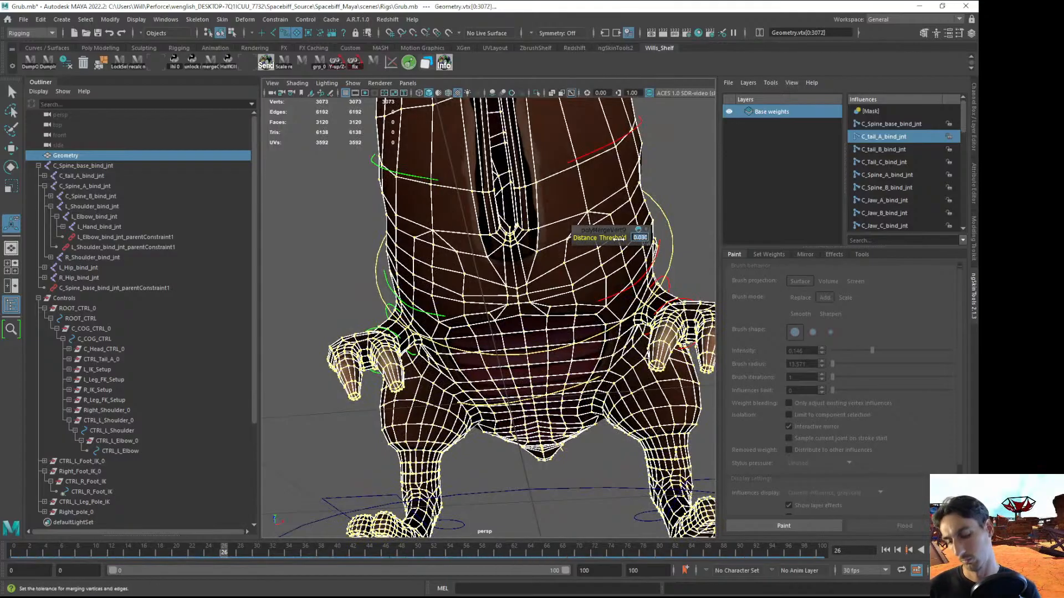
{"action": "type", "text": "1"}
{"action": "key", "text": "Return"}
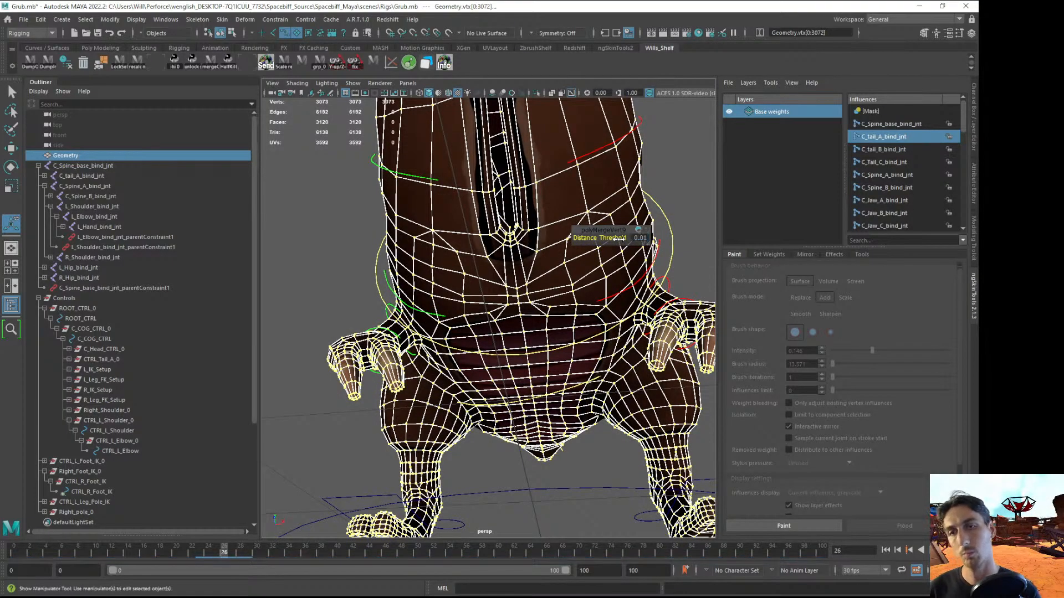
{"action": "left_click", "coordinate": [332, 304]}
{"action": "key", "text": "q"}
Test-move a vertex above the right thigh, undo the move, and return to object selection
{"action": "left_click_drag", "start_coordinate": [327, 301], "coordinate": [455, 295], "text": "alt"}
{"action": "left_click", "coordinate": [455, 297]}
{"action": "scroll", "coordinate": [441, 302], "scroll_direction": "up", "scroll_amount": 5}
{"action": "middle_click_drag", "start_coordinate": [388, 318], "coordinate": [425, 332], "text": "alt"}
{"action": "key", "text": "ctrl+F9"}
{"action": "key", "text": "w"}
{"action": "left_click_drag", "start_coordinate": [425, 299], "coordinate": [430, 295]}
{"action": "key", "text": "q"}
{"action": "key", "text": "ctrl+z"}
{"action": "left_click", "coordinate": [277, 484]}
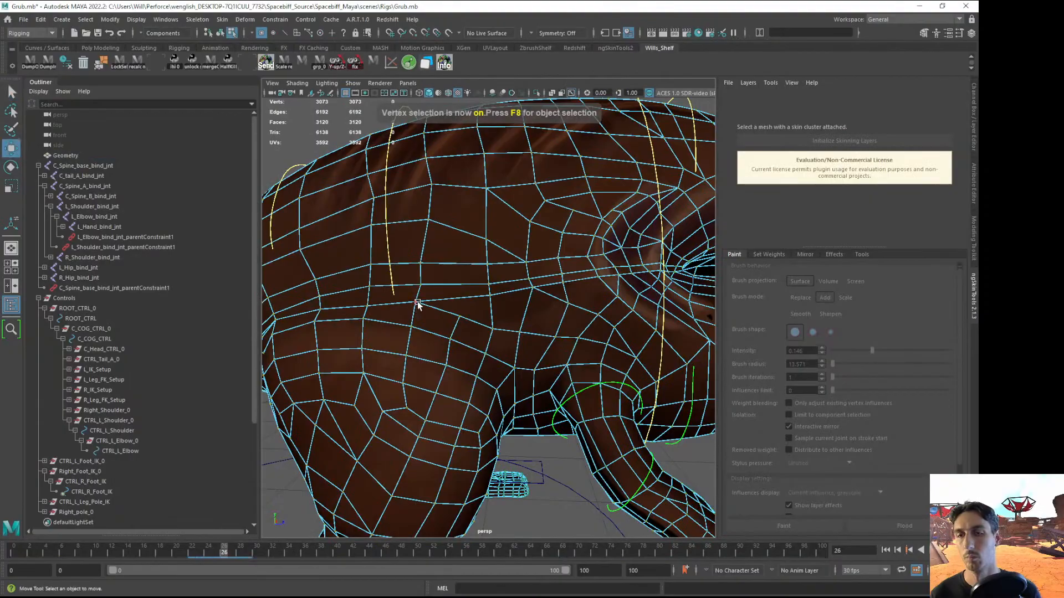
{"action": "key", "text": "q"}
{"action": "key", "text": "F8"}
{"action": "key", "text": "f"}
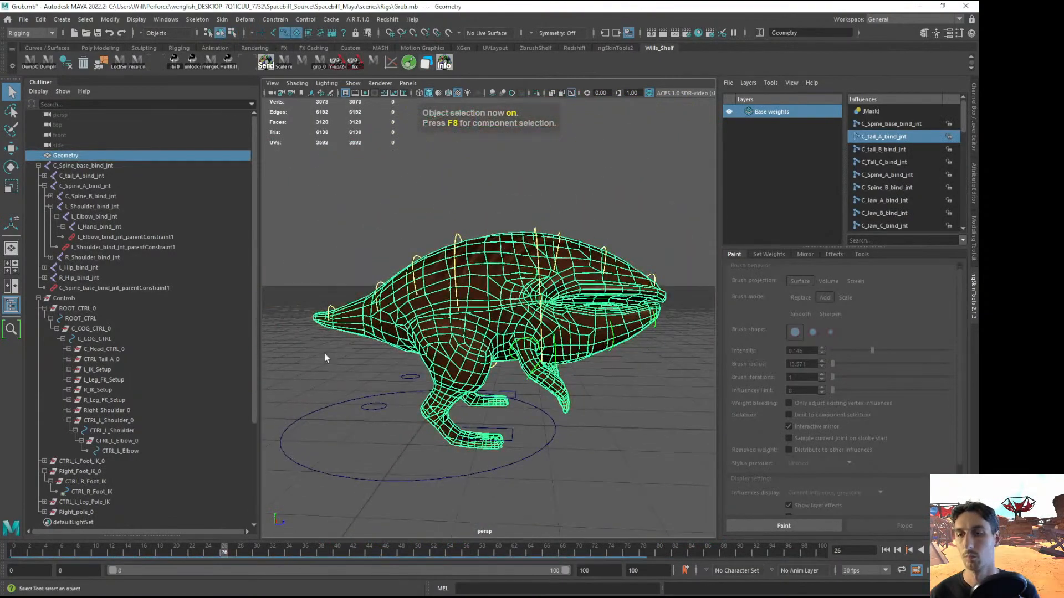
Scrub to frame 0 and examine the merged mesh around the tail base and right hip in the extreme pose
{"action": "left_click", "coordinate": [321, 356]}
{"action": "left_click_drag", "start_coordinate": [221, 551], "coordinate": [15, 552]}
{"action": "left_click_drag", "start_coordinate": [482, 366], "coordinate": [444, 323], "text": "alt"}
{"action": "left_click", "coordinate": [461, 318]}
{"action": "mouse_move", "coordinate": [530, 351]}
{"action": "left_mouse_down", "text": "alt"}
{"action": "mouse_move", "coordinate": [610, 377]}
{"action": "mouse_move", "coordinate": [560, 402]}
{"action": "mouse_move", "coordinate": [546, 379]}
{"action": "mouse_move", "coordinate": [521, 383]}
{"action": "left_mouse_up", "text": "alt"}
{"action": "left_click", "coordinate": [610, 377]}
{"action": "left_click", "coordinate": [536, 360]}
Start weight painting, touch up the C_tail_A_bind_jnt influence where the tail meets the right thigh, and exit painting
{"action": "left_click", "coordinate": [769, 529]}
{"action": "right_click_drag", "start_coordinate": [520, 383], "coordinate": [536, 410], "text": "alt"}
{"action": "left_click_drag", "start_coordinate": [458, 397], "coordinate": [445, 394], "text": "alt"}
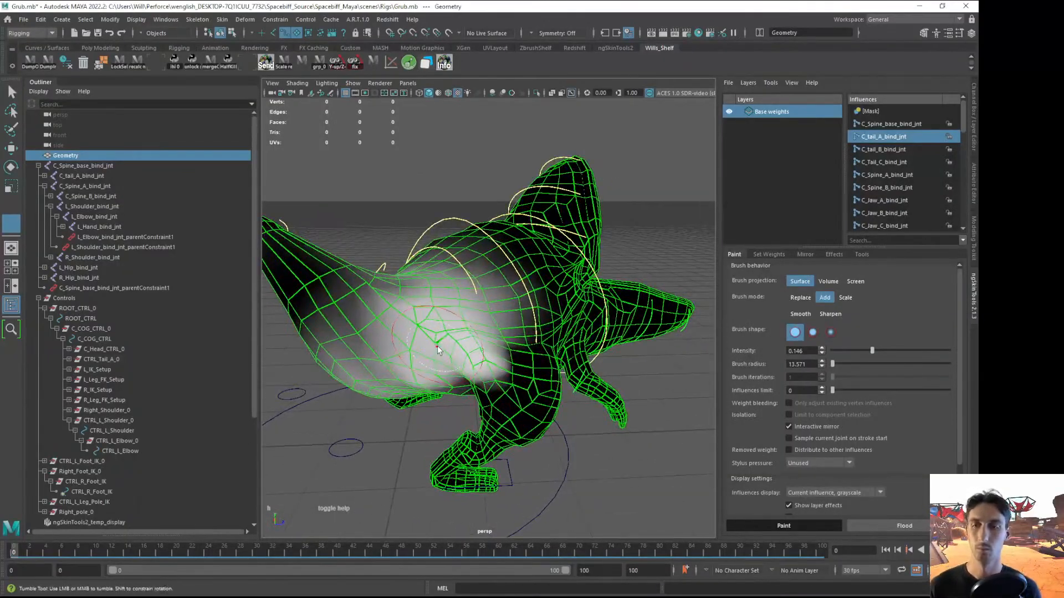
{"action": "left_click_drag", "start_coordinate": [440, 344], "coordinate": [442, 345]}
{"action": "left_click_drag", "start_coordinate": [572, 422], "coordinate": [568, 418], "text": "alt"}
{"action": "key", "text": "q"}
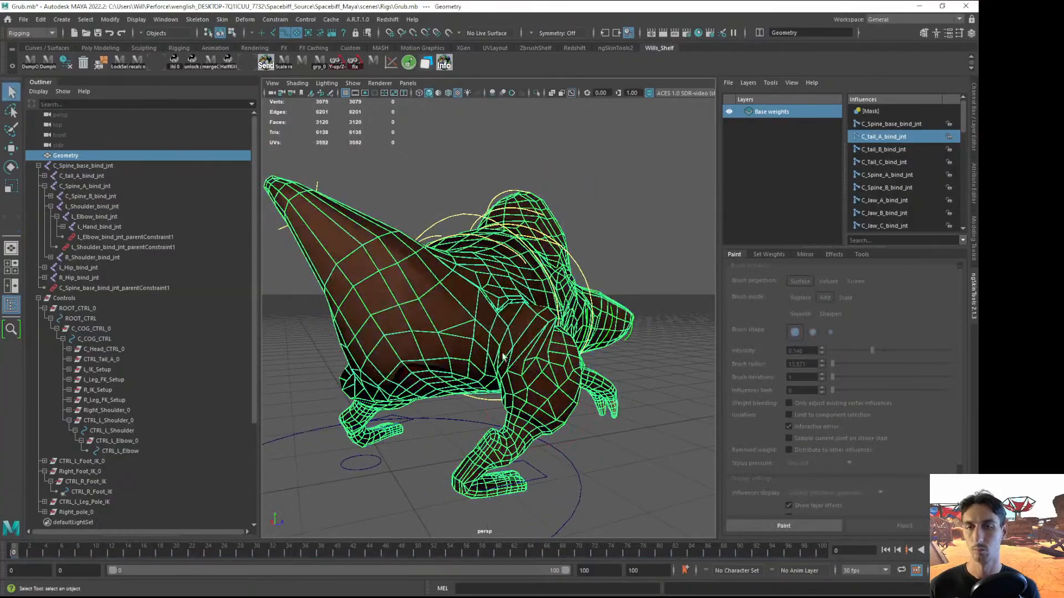
Select the vertex where the tail meets the right thigh and scrub to frame 35 to examine the surrounding mesh
{"action": "left_click_drag", "start_coordinate": [500, 376], "coordinate": [483, 408], "text": "alt"}
{"action": "right_click_drag", "start_coordinate": [484, 407], "coordinate": [508, 416], "text": "alt"}
{"action": "left_click_drag", "start_coordinate": [508, 415], "coordinate": [493, 414], "text": "alt"}
{"action": "key", "text": "F9"}
{"action": "left_click", "coordinate": [422, 361]}
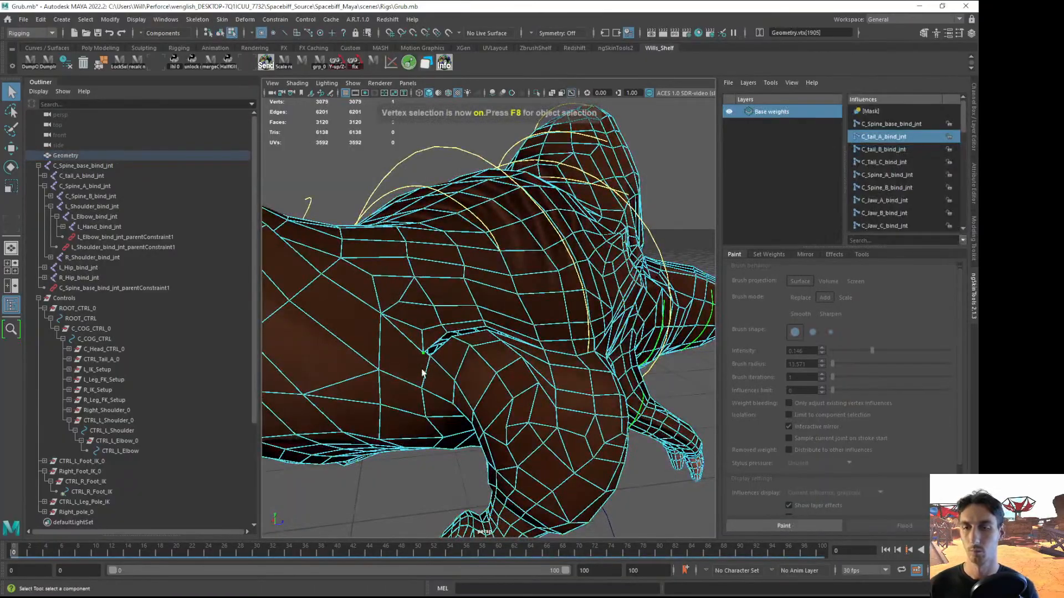
{"action": "left_click_drag", "start_coordinate": [68, 550], "coordinate": [297, 551]}
{"action": "left_click_drag", "start_coordinate": [395, 400], "coordinate": [644, 375], "text": "alt"}
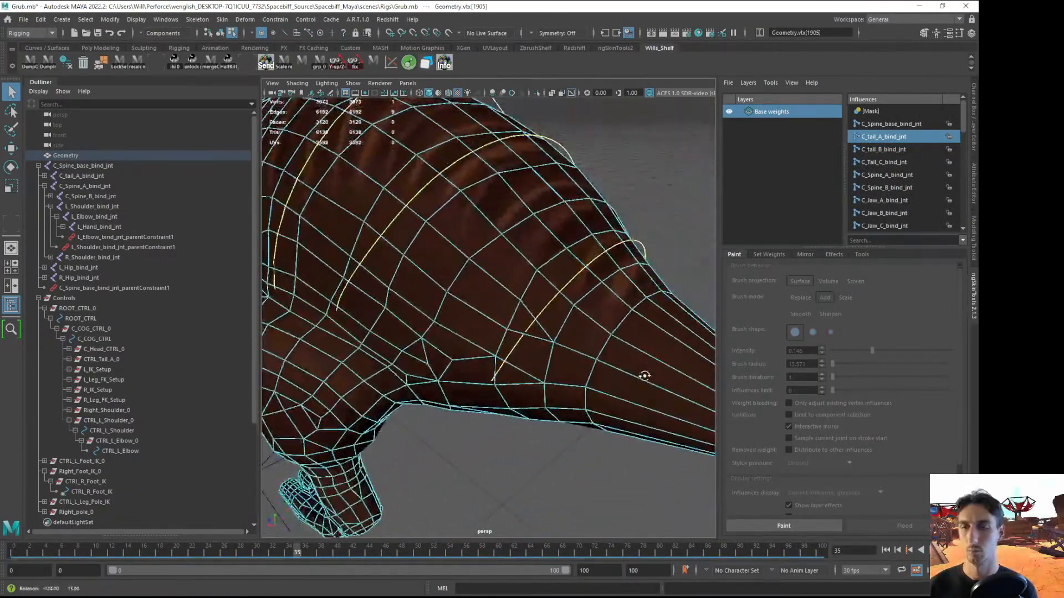
{"action": "right_click_drag", "start_coordinate": [643, 376], "coordinate": [528, 397], "text": "alt"}
{"action": "left_click_drag", "start_coordinate": [528, 397], "coordinate": [444, 404], "text": "alt"}
{"action": "right_click_drag", "start_coordinate": [444, 403], "coordinate": [477, 413], "text": "alt"}
{"action": "left_click_drag", "start_coordinate": [477, 413], "coordinate": [468, 411], "text": "alt"}
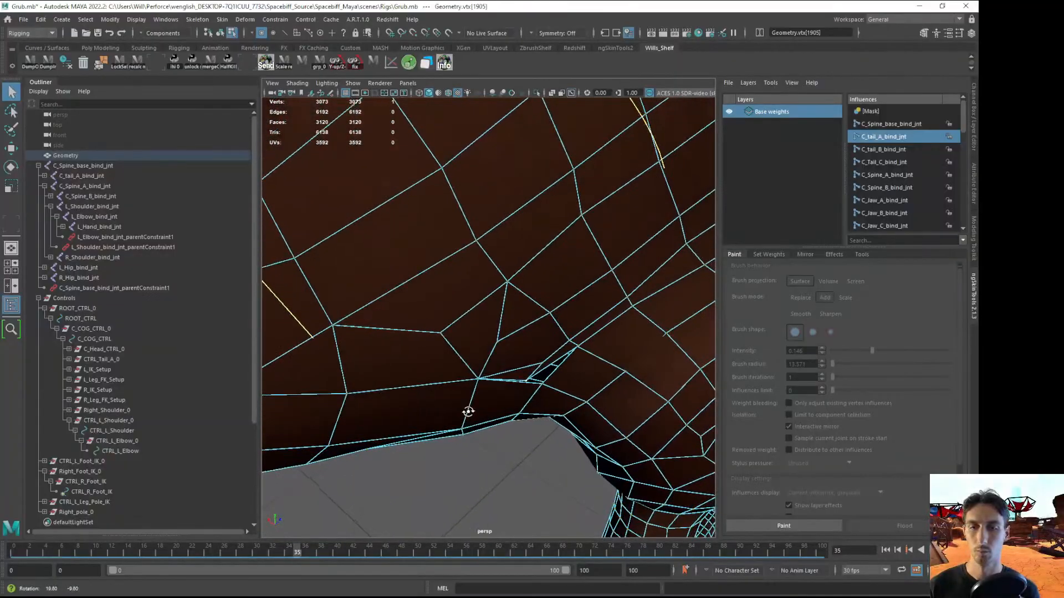
{"action": "middle_click_drag", "start_coordinate": [468, 410], "coordinate": [467, 420], "text": "alt"}
Weld the doubled vertices on the lower flank beside the right thigh in the neutral pose
{"action": "key", "text": "g"}
{"action": "left_click_drag", "start_coordinate": [522, 389], "coordinate": [450, 371]}
{"action": "key", "text": "q"}
{"action": "key", "text": "g"}
{"action": "key", "text": "q"}
Test-move vertices along the flank and belly edge near the right thigh, and undo the moves
{"action": "left_click", "coordinate": [536, 314]}
{"action": "key", "text": "w"}
{"action": "key", "text": "q"}
{"action": "left_click_drag", "start_coordinate": [476, 417], "coordinate": [449, 360], "text": "alt"}
{"action": "key", "text": "w"}
{"action": "key", "text": "q"}
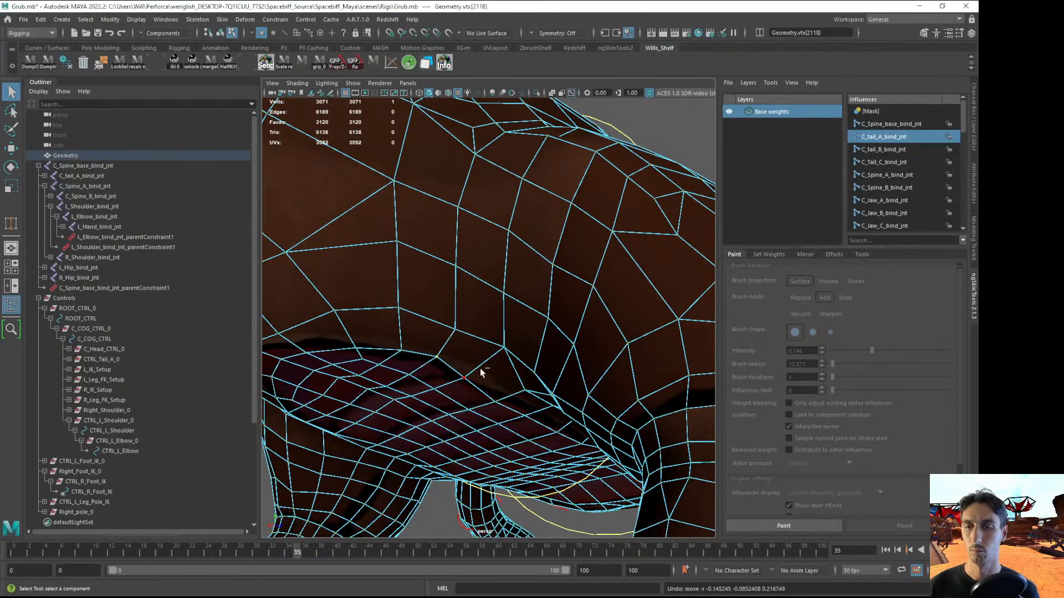
{"action": "right_click_drag", "start_coordinate": [530, 402], "coordinate": [432, 350], "text": "alt"}
Return to object selection and scrub to frame 0 to examine the gap above the right thigh
{"action": "key", "text": "F8"}
{"action": "left_click", "coordinate": [591, 201]}
{"action": "left_click_drag", "start_coordinate": [591, 202], "coordinate": [481, 264], "text": "alt"}
{"action": "left_click_drag", "start_coordinate": [63, 550], "coordinate": [14, 546]}
{"action": "left_click_drag", "start_coordinate": [424, 315], "coordinate": [444, 352], "text": "alt"}
{"action": "right_click_drag", "start_coordinate": [444, 351], "coordinate": [486, 405], "text": "alt"}
Try to target-weld the split vertex at the gap above the right thigh, and undo the weld
{"action": "left_click", "coordinate": [457, 331]}
{"action": "key", "text": "F8"}
{"action": "key", "text": "g"}
{"action": "left_click_drag", "start_coordinate": [566, 369], "coordinate": [564, 388]}
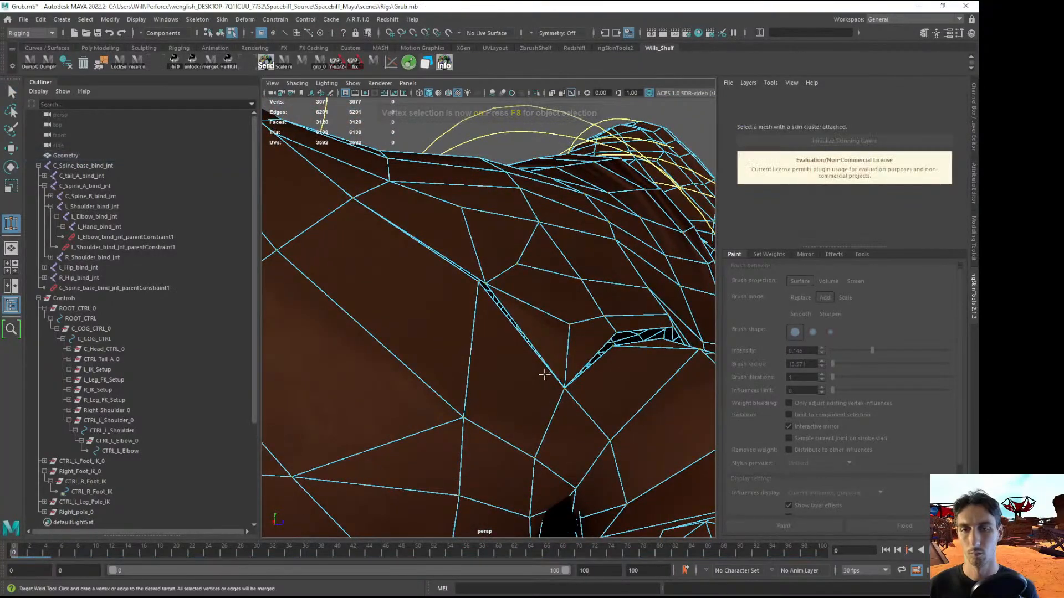
{"action": "key", "text": "ctrl+z"}
{"action": "key", "text": "q"}
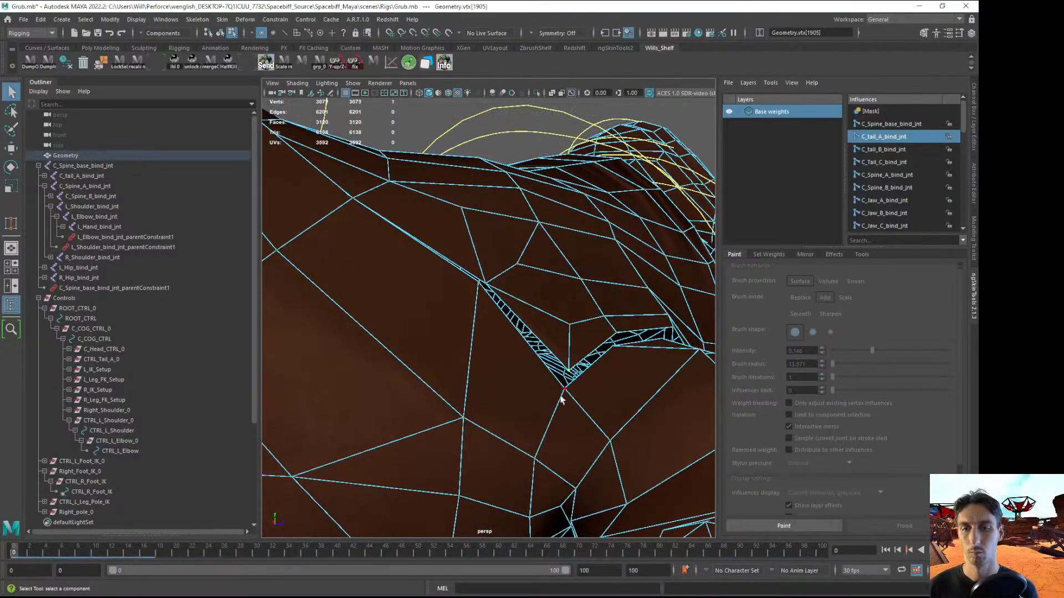
Target-weld the split vertex pairs along the gap above the right thigh and return to object selection
{"action": "left_click_drag", "start_coordinate": [575, 378], "coordinate": [496, 375], "text": "alt"}
{"action": "left_click", "coordinate": [662, 203]}
{"action": "key", "text": "g"}
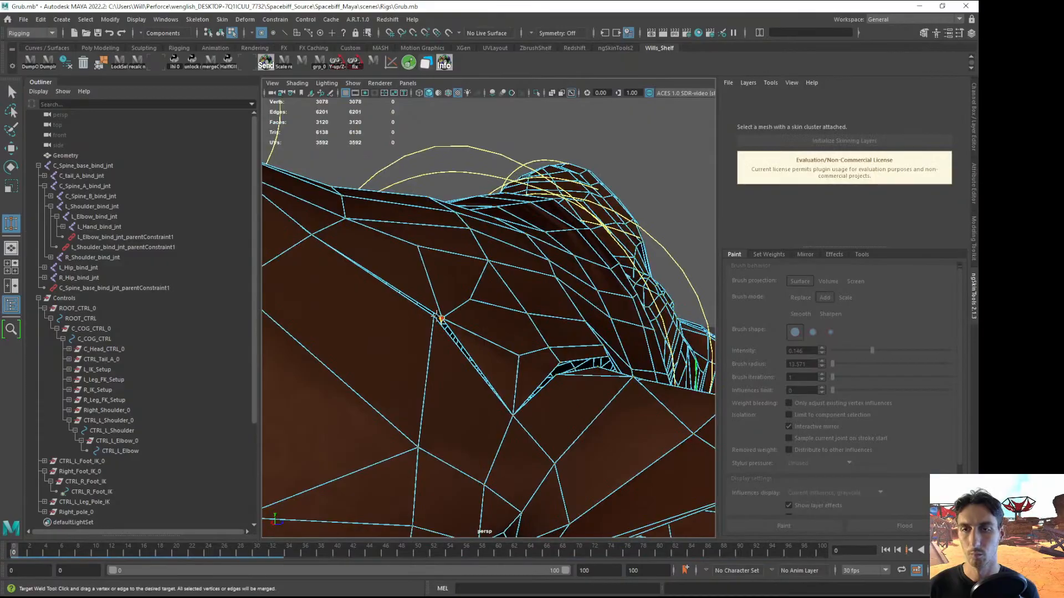
{"action": "scroll", "coordinate": [440, 339], "scroll_direction": "down", "scroll_amount": 5}
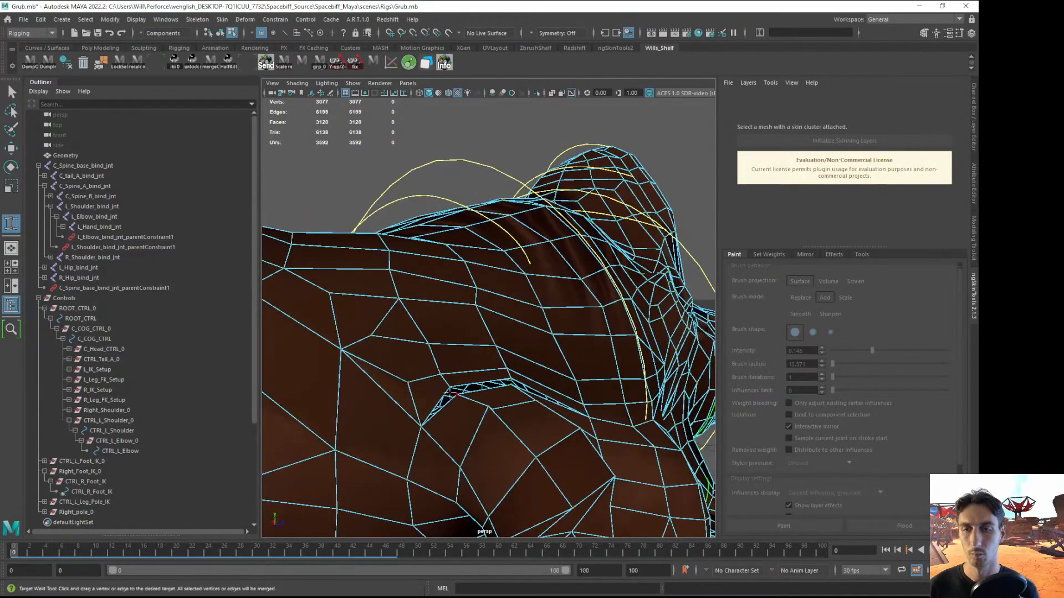
{"action": "left_click_drag", "start_coordinate": [456, 393], "coordinate": [461, 395]}
{"action": "left_click_drag", "start_coordinate": [481, 392], "coordinate": [470, 392], "text": "alt"}
{"action": "scroll", "coordinate": [448, 419], "scroll_direction": "down", "scroll_amount": 5}
{"action": "key", "text": "q"}
{"action": "key", "text": "F8"}
Scrub between frames 0 and 36 and examine the welded hip area in the extreme and neutral poses
{"action": "left_click_drag", "start_coordinate": [211, 553], "coordinate": [1, 585]}
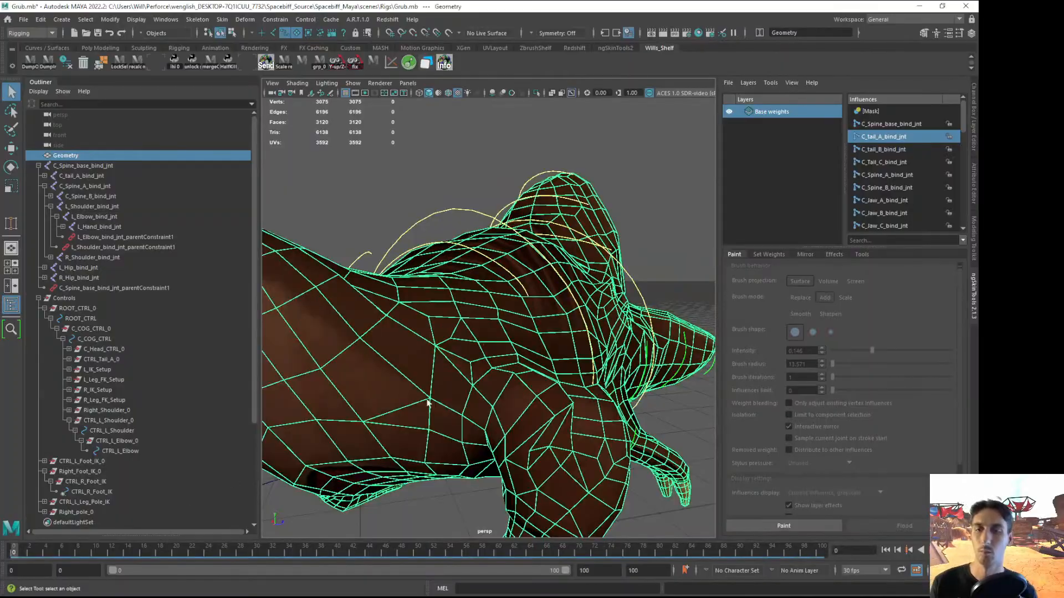
{"action": "key", "text": "F8"}
{"action": "key", "text": "ctrl+z"}
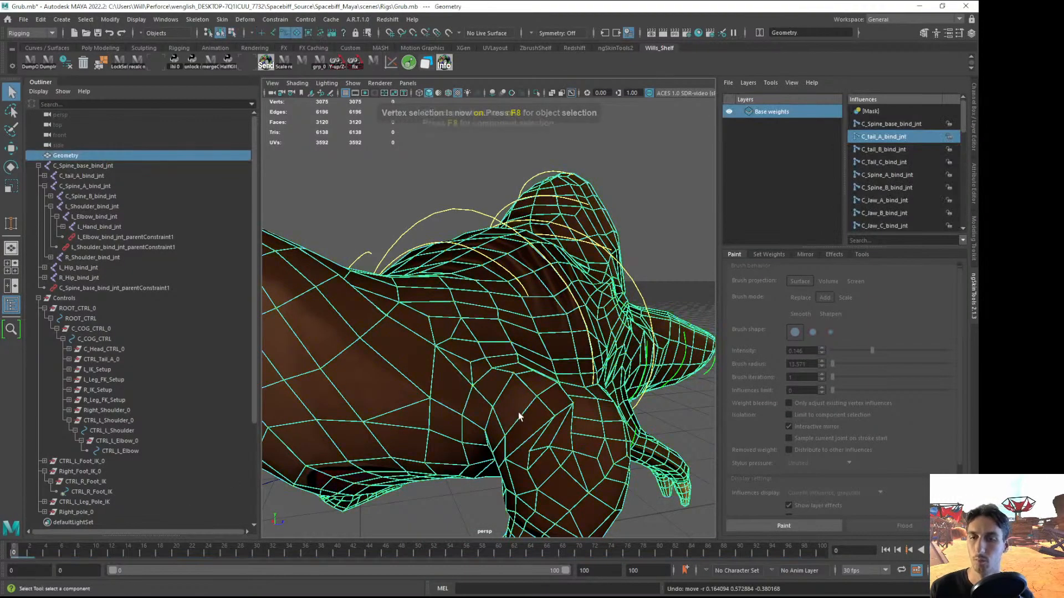
{"action": "right_click_drag", "start_coordinate": [517, 417], "coordinate": [420, 285], "text": "alt"}
{"action": "left_click", "coordinate": [420, 283]}
{"action": "left_click_drag", "start_coordinate": [420, 285], "coordinate": [471, 349], "text": "alt"}
{"action": "left_click_drag", "start_coordinate": [33, 556], "coordinate": [305, 553]}
{"action": "left_click", "coordinate": [452, 370]}
{"action": "left_click_drag", "start_coordinate": [452, 370], "coordinate": [424, 374], "text": "alt"}
{"action": "right_click_drag", "start_coordinate": [343, 238], "coordinate": [389, 261], "text": "alt"}
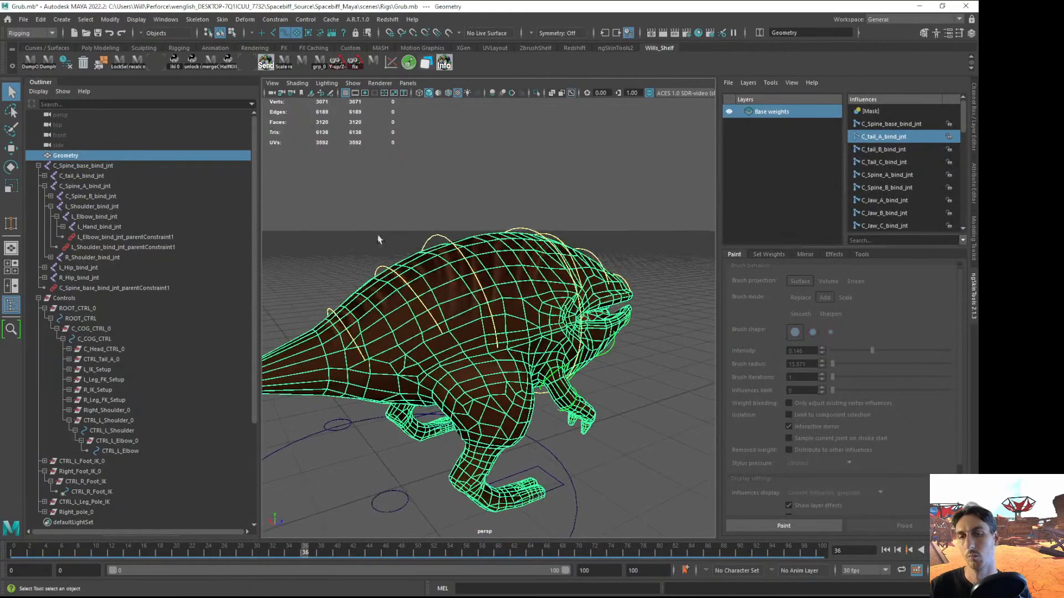
Delete all non-deformer history in the scene
{"action": "left_click", "coordinate": [40, 19]}
{"action": "mouse_move", "coordinate": [106, 152]}
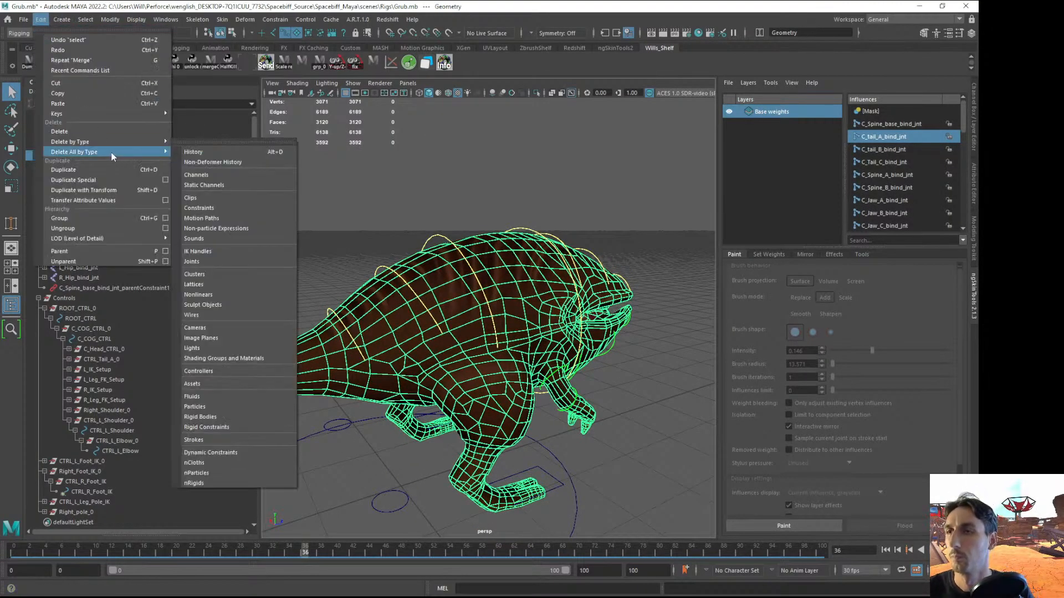
{"action": "left_click", "coordinate": [220, 163]}
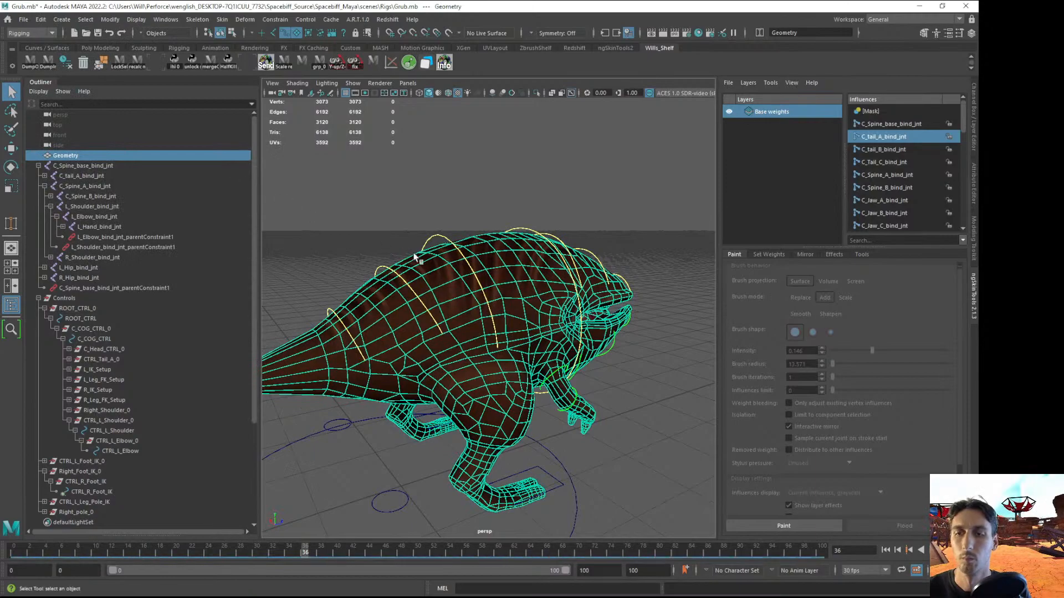
Select the creature mesh and scrub to frame 2 to examine the tail and right hip in the extreme pose
{"action": "left_click", "coordinate": [371, 230]}
{"action": "left_click", "coordinate": [439, 389]}
{"action": "left_click_drag", "start_coordinate": [76, 553], "coordinate": [31, 555]}
{"action": "left_click_drag", "start_coordinate": [471, 399], "coordinate": [402, 420], "text": "alt"}
{"action": "left_click", "coordinate": [294, 493]}
{"action": "left_click", "coordinate": [459, 392]}
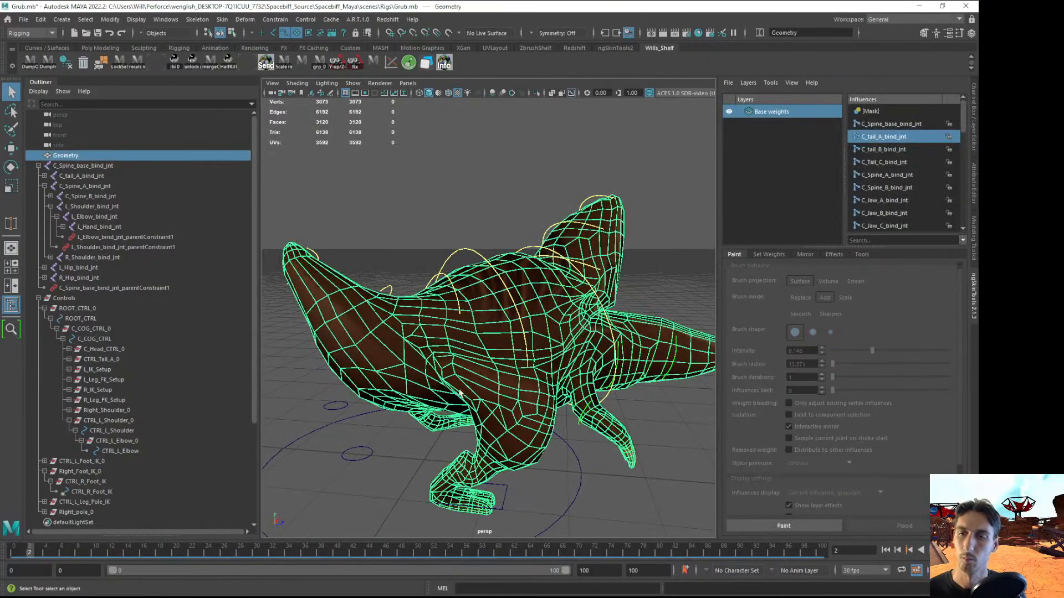
Start weight painting at frame 0 and add C_tail_A_bind_jnt influence where the tail meets the right thigh
{"action": "left_click", "coordinate": [799, 524]}
{"action": "mouse_move", "coordinate": [516, 354]}
{"action": "left_mouse_down", "text": "alt"}
{"action": "mouse_move", "coordinate": [558, 367]}
{"action": "mouse_move", "coordinate": [390, 452]}
{"action": "left_mouse_up", "text": "alt"}
{"action": "left_click_drag", "start_coordinate": [42, 550], "coordinate": [3, 552]}
{"action": "mouse_move", "coordinate": [451, 413]}
{"action": "left_mouse_down", "text": "alt"}
{"action": "mouse_move", "coordinate": [477, 399]}
{"action": "mouse_move", "coordinate": [449, 346]}
{"action": "left_mouse_up", "text": "alt"}
{"action": "left_click", "coordinate": [899, 149]}
{"action": "left_click", "coordinate": [894, 138]}
{"action": "mouse_move", "coordinate": [448, 347]}
{"action": "left_mouse_down"}
{"action": "mouse_move", "coordinate": [427, 346]}
{"action": "mouse_move", "coordinate": [538, 345]}
{"action": "mouse_move", "coordinate": [512, 344]}
{"action": "mouse_move", "coordinate": [630, 386]}
{"action": "left_mouse_up"}
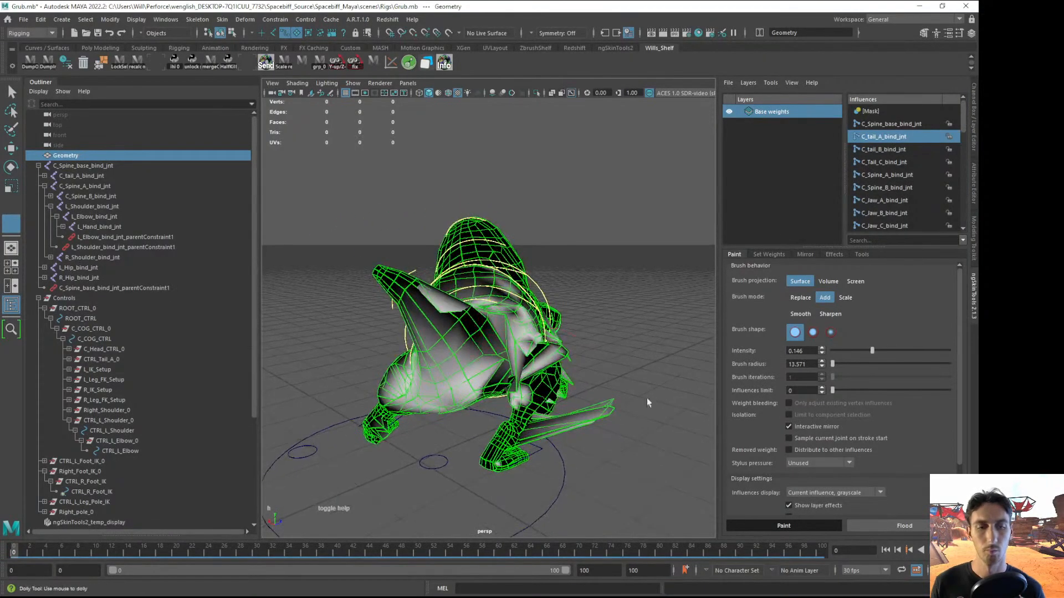
Examine the creature's deformation at frame 0 from both sides, exit weight painting, and deselect the mesh
{"action": "left_click_drag", "start_coordinate": [62, 551], "coordinate": [13, 551]}
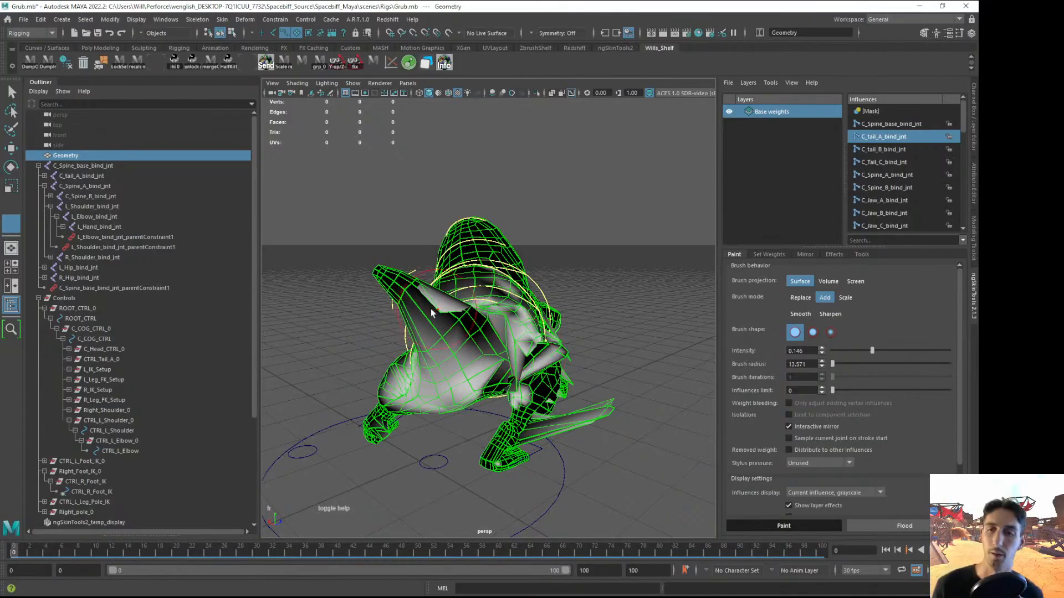
{"action": "left_click_drag", "start_coordinate": [436, 313], "coordinate": [471, 388], "text": "alt"}
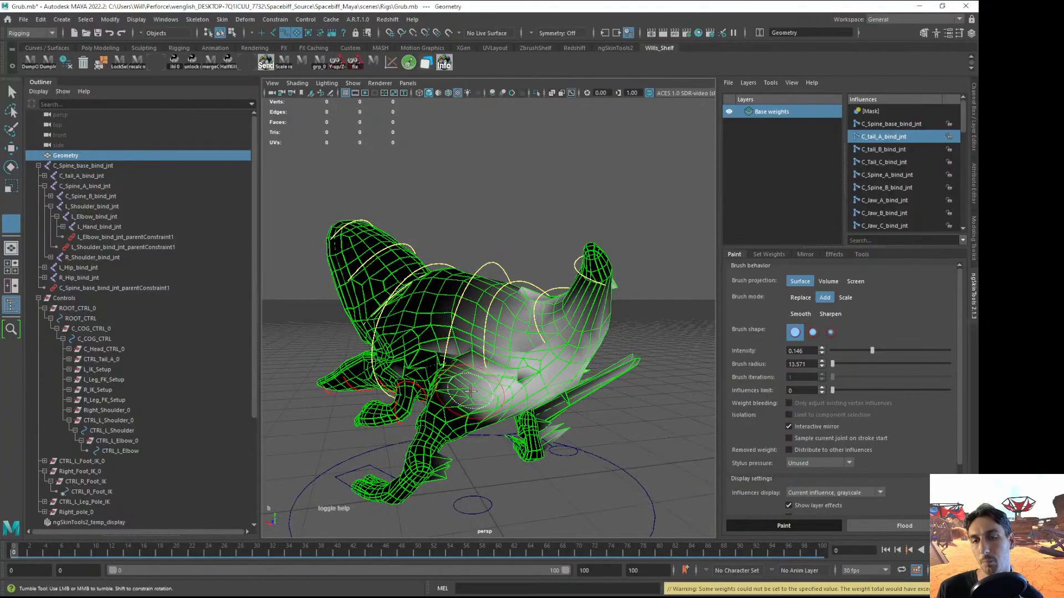
{"action": "mouse_move", "coordinate": [437, 346]}
{"action": "left_mouse_down", "text": "alt"}
{"action": "mouse_move", "coordinate": [388, 310]}
{"action": "mouse_move", "coordinate": [486, 277]}
{"action": "mouse_move", "coordinate": [376, 277]}
{"action": "left_mouse_up", "text": "alt"}
{"action": "scroll", "coordinate": [415, 375], "scroll_direction": "down", "scroll_amount": 4}
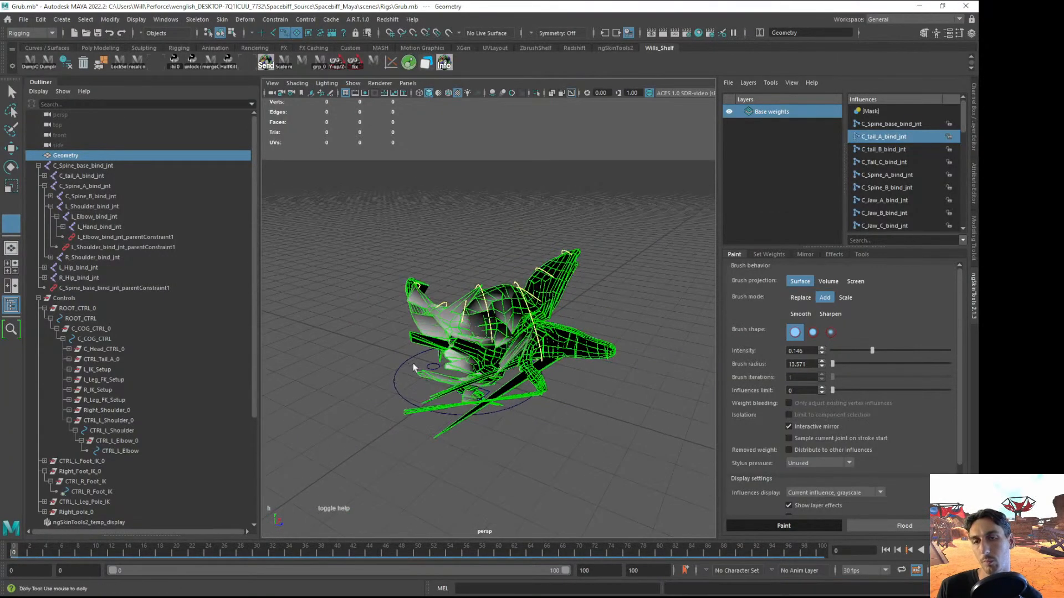
{"action": "key", "text": "q"}
{"action": "left_click", "coordinate": [343, 266]}
{"action": "left_click_drag", "start_coordinate": [326, 216], "coordinate": [347, 230], "text": "alt"}
{"action": "right_click_drag", "start_coordinate": [288, 221], "coordinate": [314, 223], "text": "alt"}
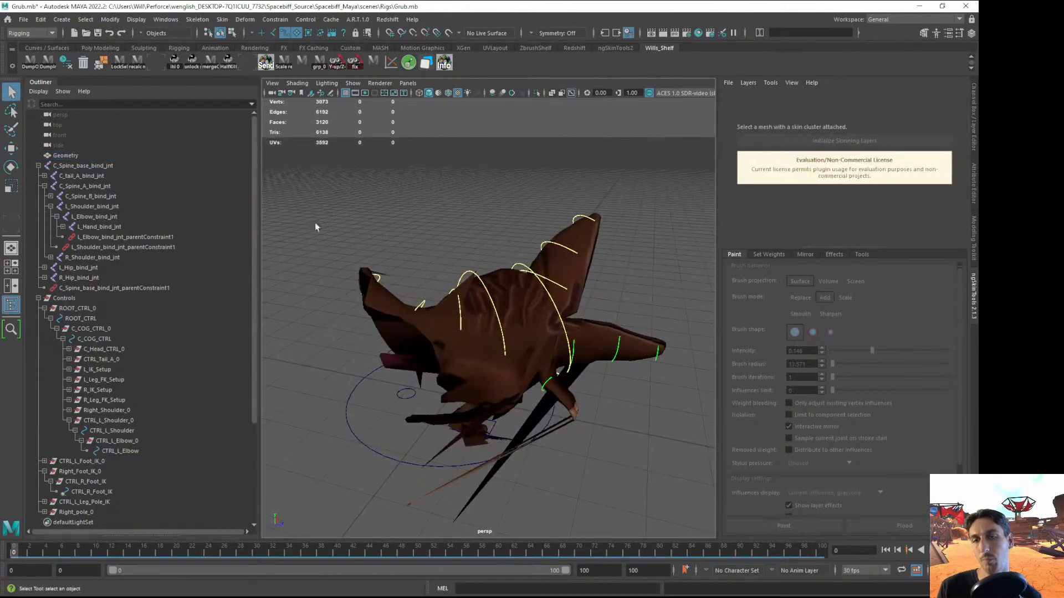
Reopen the recent file Grub.mb, discarding the unsaved changes to the scene
{"action": "left_click", "coordinate": [23, 19]}
{"action": "mouse_move", "coordinate": [112, 341]}
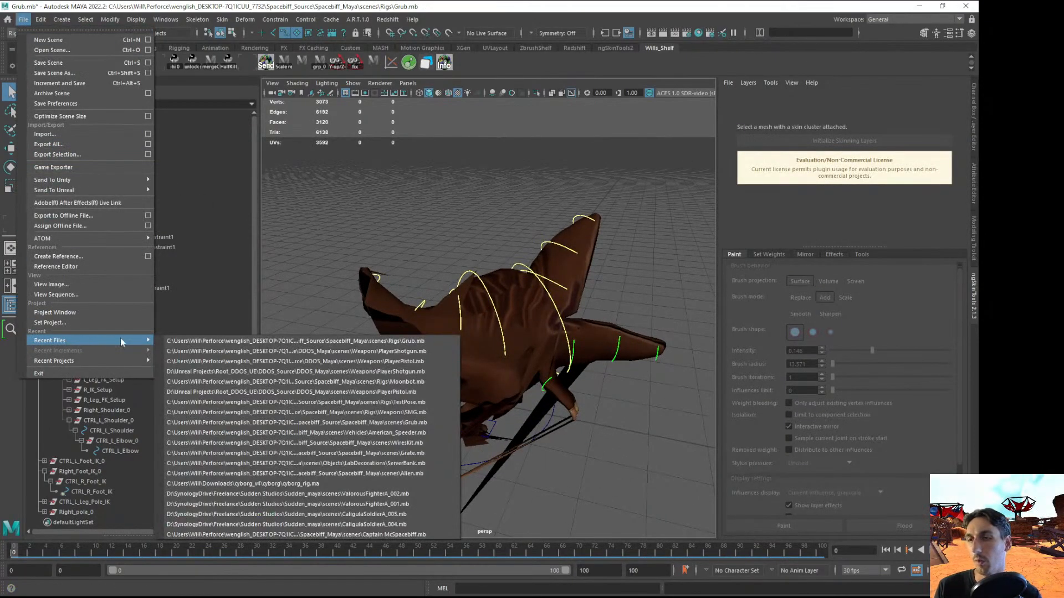
{"action": "left_click", "coordinate": [402, 341]}
{"action": "left_click", "coordinate": [488, 307]}
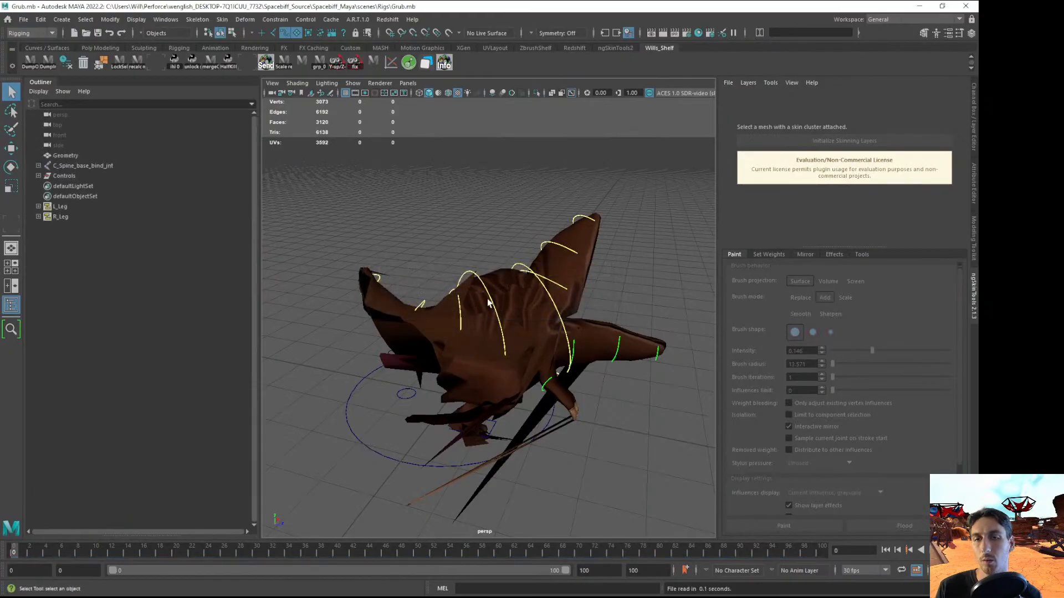
{"action": "left_click", "coordinate": [490, 309]}
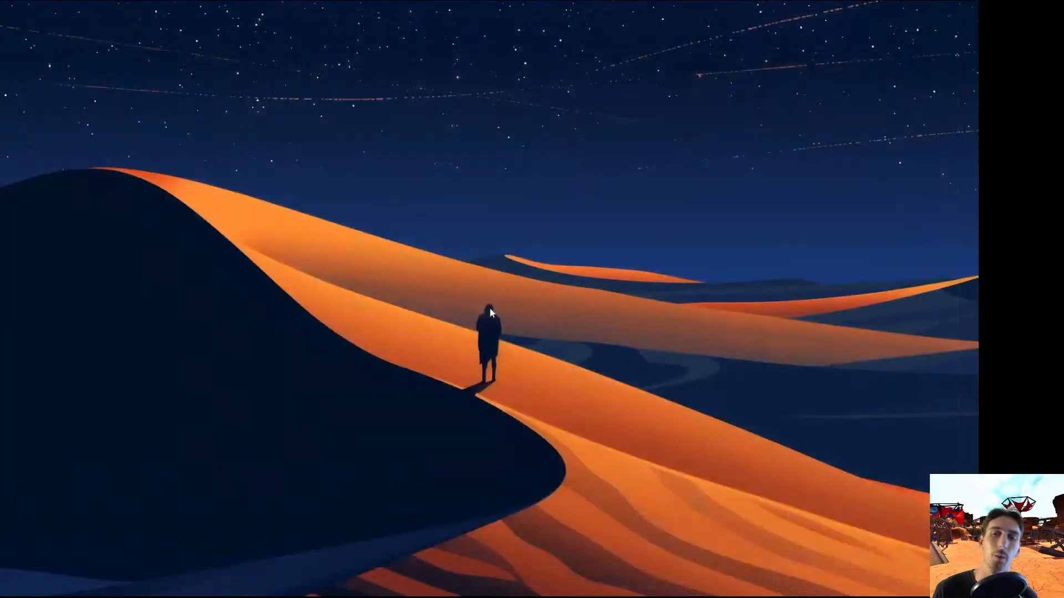
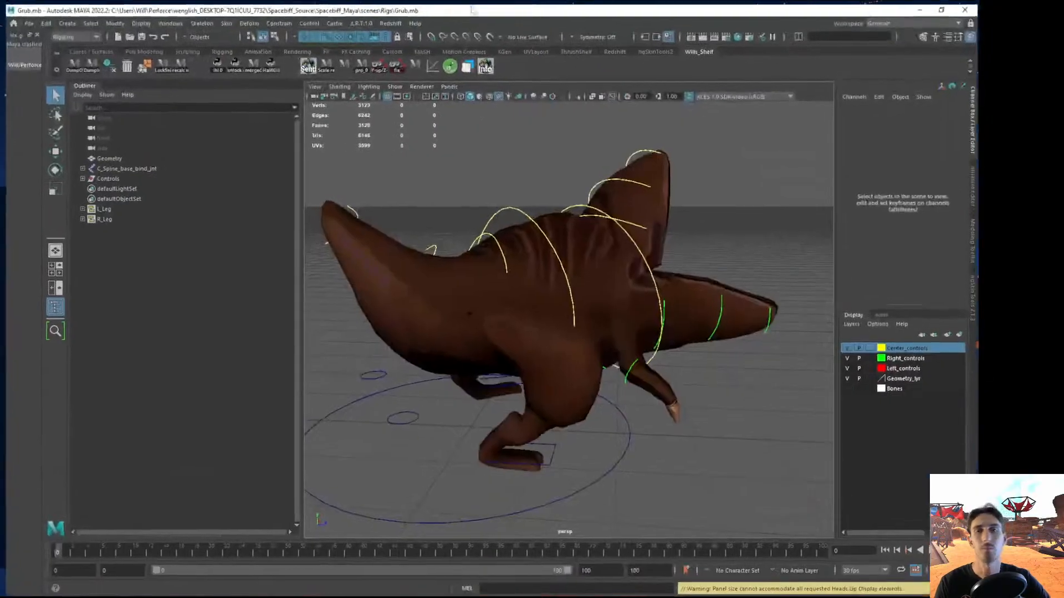
Select the creature mesh in the reopened scene and examine its wireframe around the tail base and right hip
{"action": "left_click", "coordinate": [32, 32]}
{"action": "left_click", "coordinate": [408, 304]}
{"action": "left_click_drag", "start_coordinate": [408, 304], "coordinate": [465, 331], "text": "alt"}
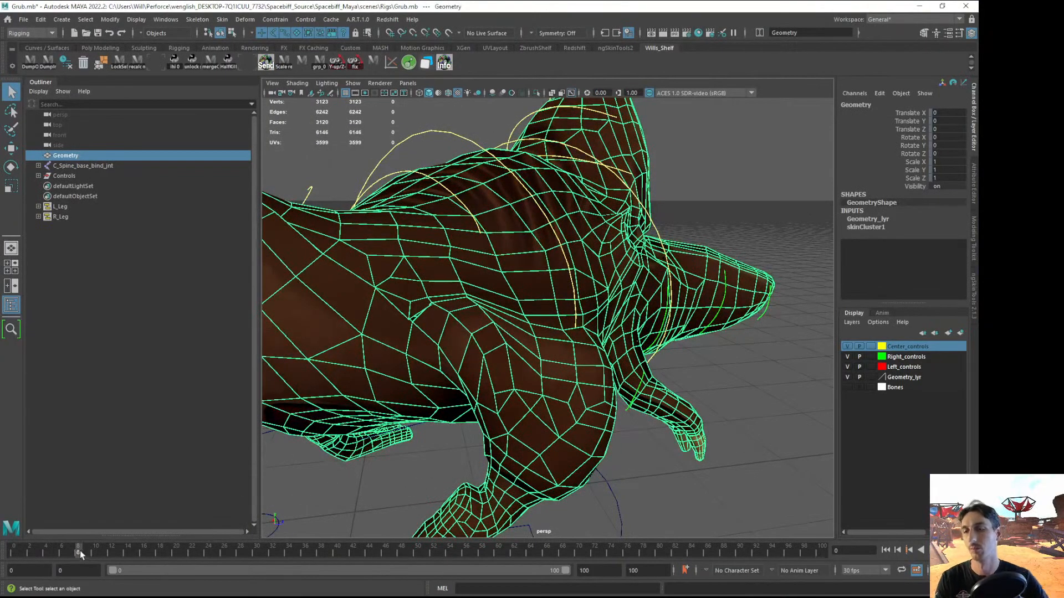
{"action": "scroll", "coordinate": [492, 364], "scroll_direction": "down", "scroll_amount": 5}
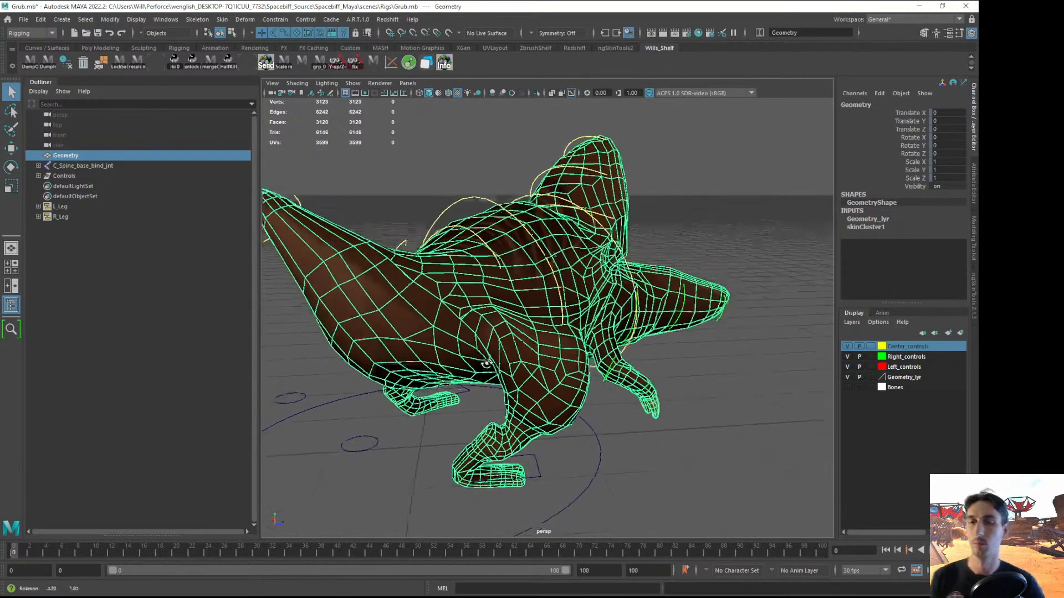
{"action": "left_click_drag", "start_coordinate": [492, 364], "coordinate": [438, 382], "text": "alt"}
Limit selection to curves, select all of the creature's rig controls, and reset them to the neutral pose
{"action": "left_click", "coordinate": [627, 483]}
{"action": "scroll", "coordinate": [540, 255], "scroll_direction": "down", "scroll_amount": 2}
{"action": "left_click_drag", "start_coordinate": [312, 178], "coordinate": [789, 505]}
{"action": "left_click", "coordinate": [647, 432]}
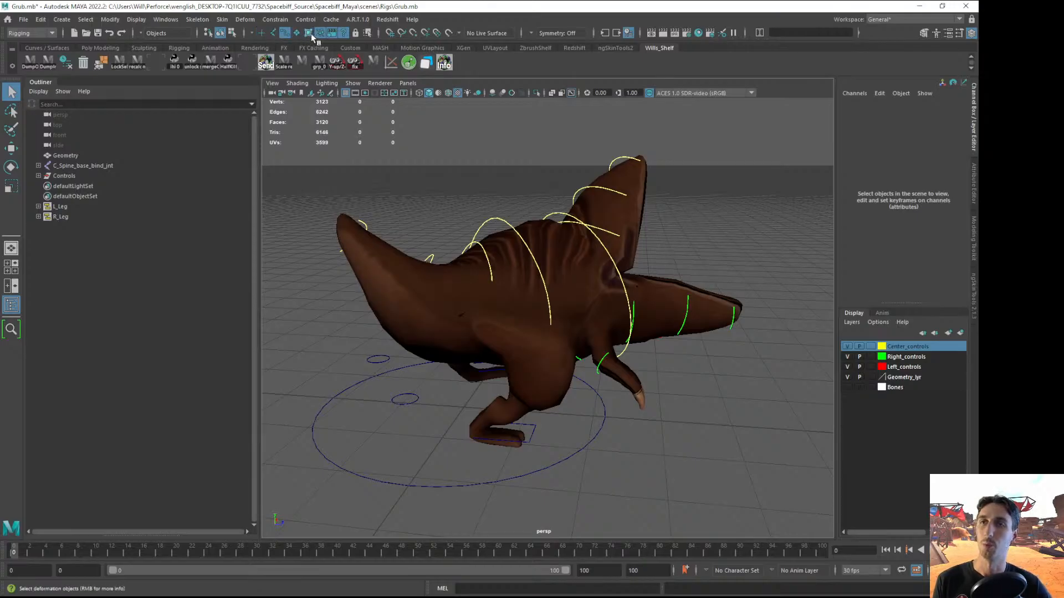
{"action": "left_click", "coordinate": [342, 36]}
{"action": "scroll", "coordinate": [358, 177], "scroll_direction": "down", "scroll_amount": 2}
{"action": "left_click_drag", "start_coordinate": [341, 184], "coordinate": [776, 491]}
{"action": "key", "text": "alt+r"}
{"action": "left_click", "coordinate": [681, 478]}
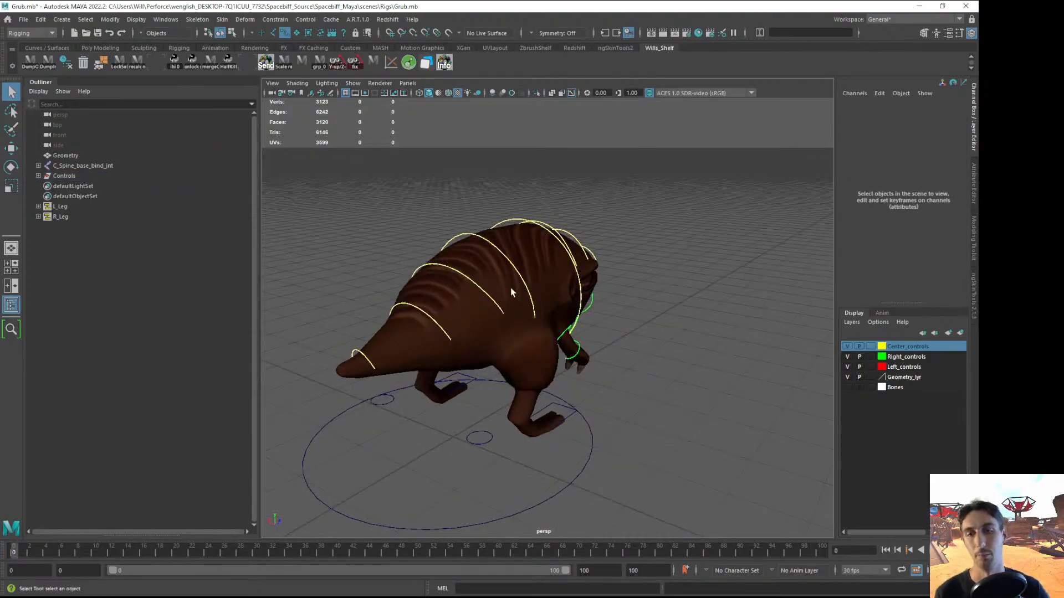
Allow surface selection, select the creature mesh, and detach its skin with history set to Keep history
{"action": "scroll", "coordinate": [504, 311], "scroll_direction": "up", "scroll_amount": 3}
{"action": "middle_click_drag", "start_coordinate": [504, 311], "coordinate": [556, 312], "text": "alt"}
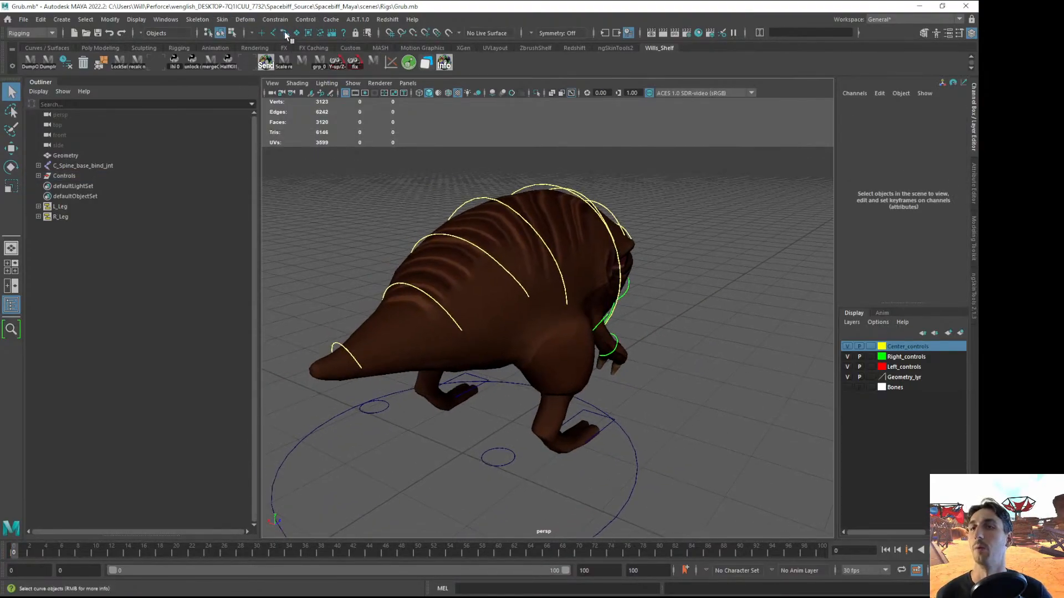
{"action": "left_click", "coordinate": [495, 291]}
{"action": "left_click_drag", "start_coordinate": [494, 292], "coordinate": [470, 325], "text": "alt"}
{"action": "scroll", "coordinate": [471, 325], "scroll_direction": "up", "scroll_amount": 2}
{"action": "middle_click_drag", "start_coordinate": [470, 325], "coordinate": [497, 336], "text": "alt"}
{"action": "scroll", "coordinate": [497, 336], "scroll_direction": "up", "scroll_amount": 3}
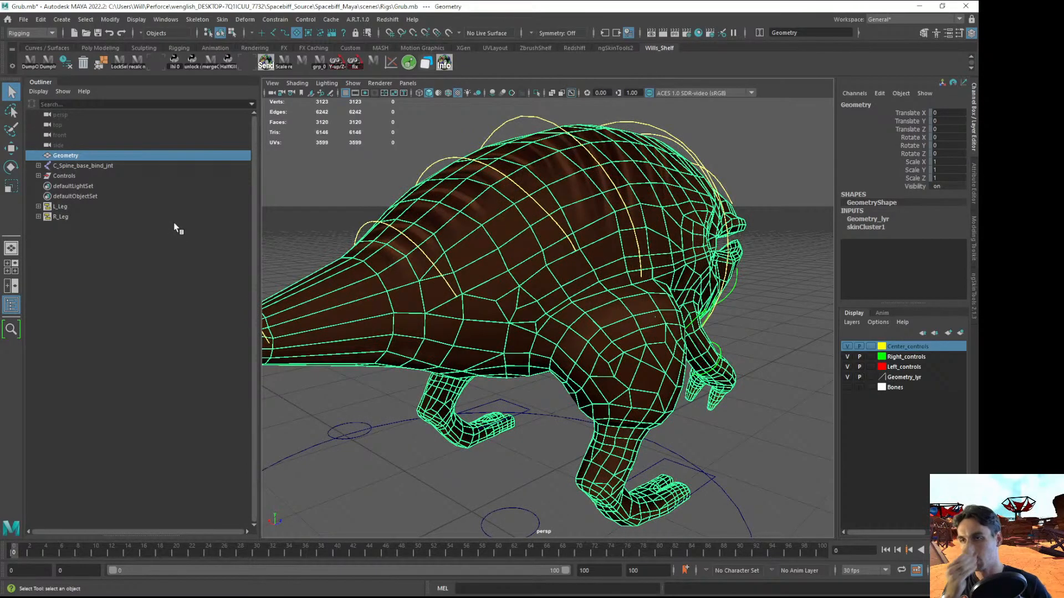
{"action": "left_click", "coordinate": [223, 20]}
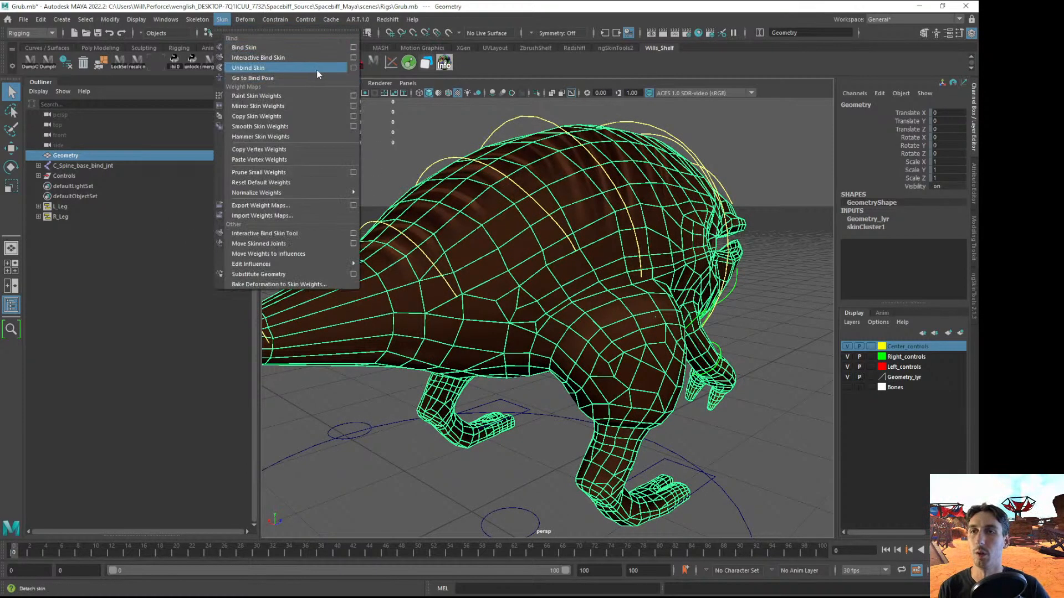
{"action": "left_click", "coordinate": [353, 67]}
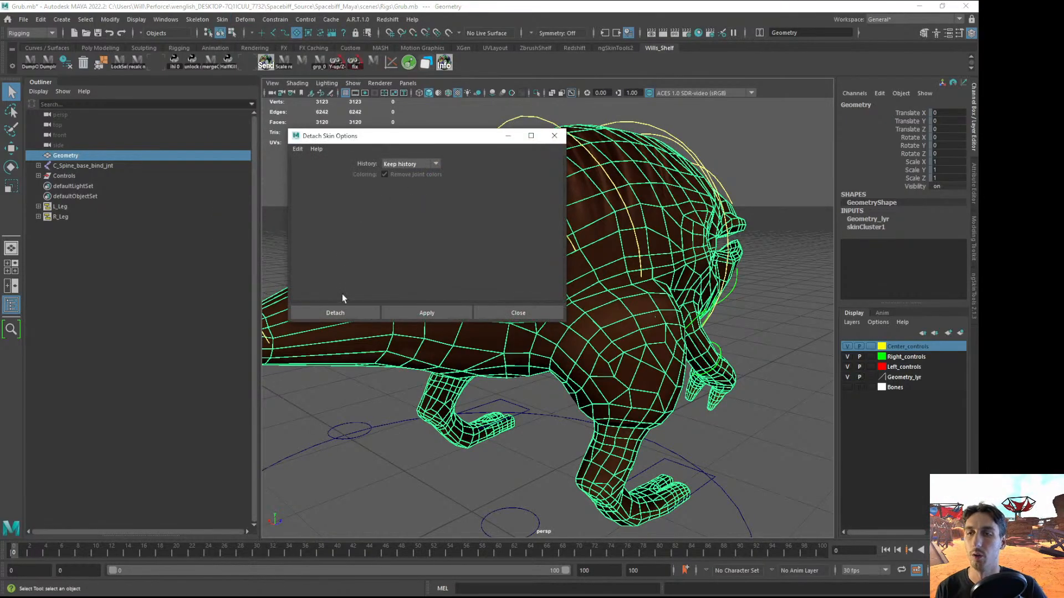
{"action": "left_click", "coordinate": [337, 313]}
{"action": "left_click", "coordinate": [443, 278]}
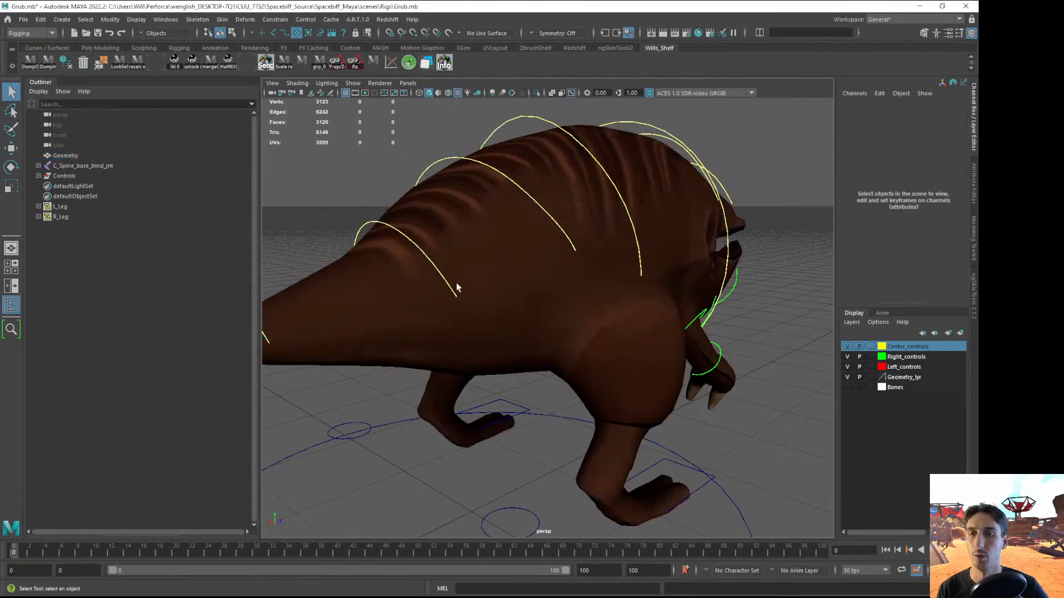
Merge the overlapping vertices of the whole creature mesh with a distance threshold of 0.01
{"action": "left_click", "coordinate": [518, 288]}
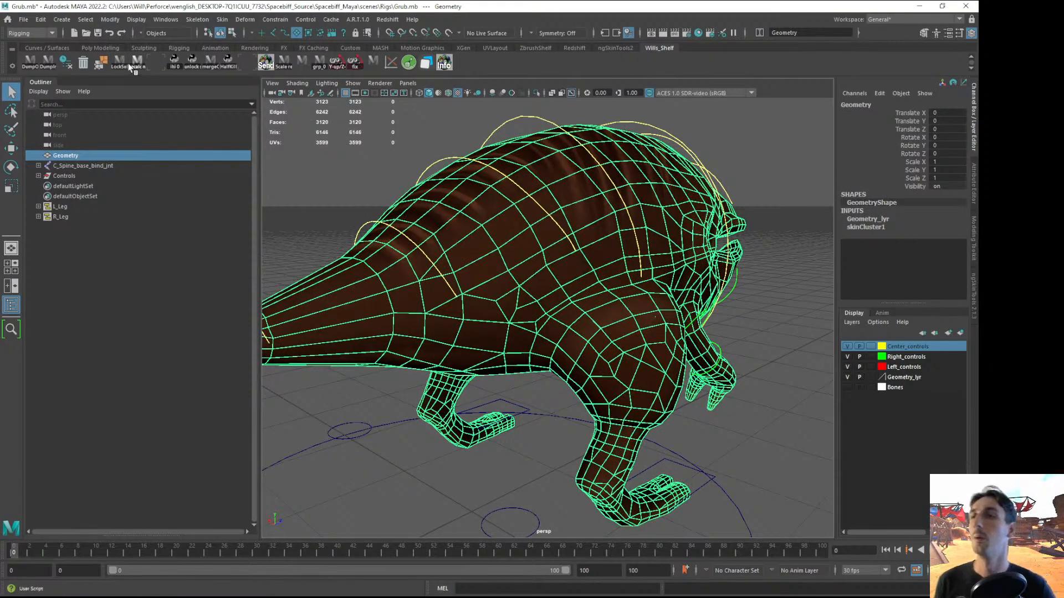
{"action": "left_click", "coordinate": [101, 65]}
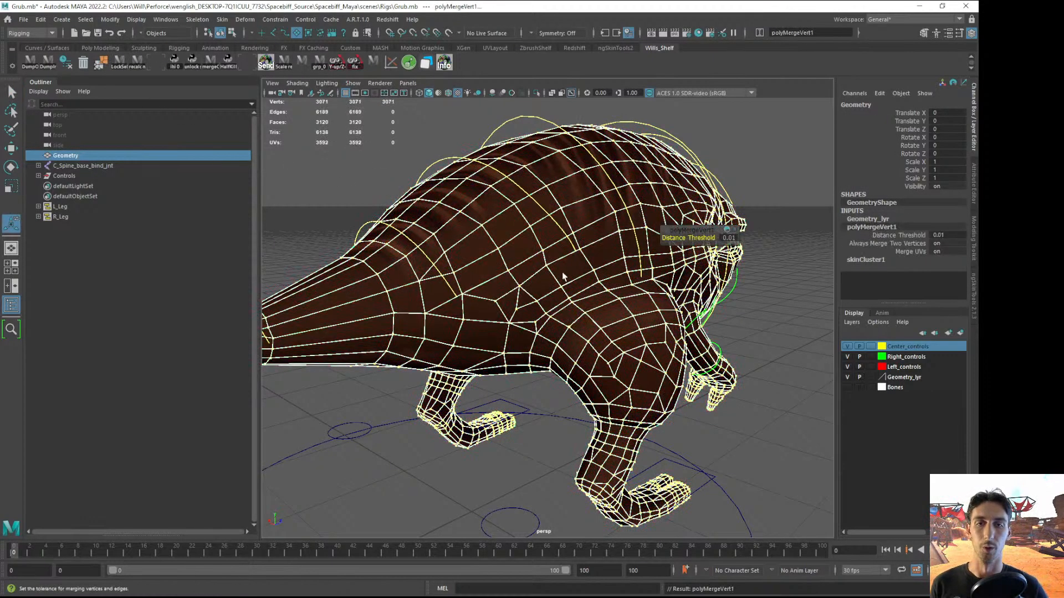
{"action": "middle_click_drag", "start_coordinate": [564, 275], "coordinate": [589, 260], "text": "alt"}
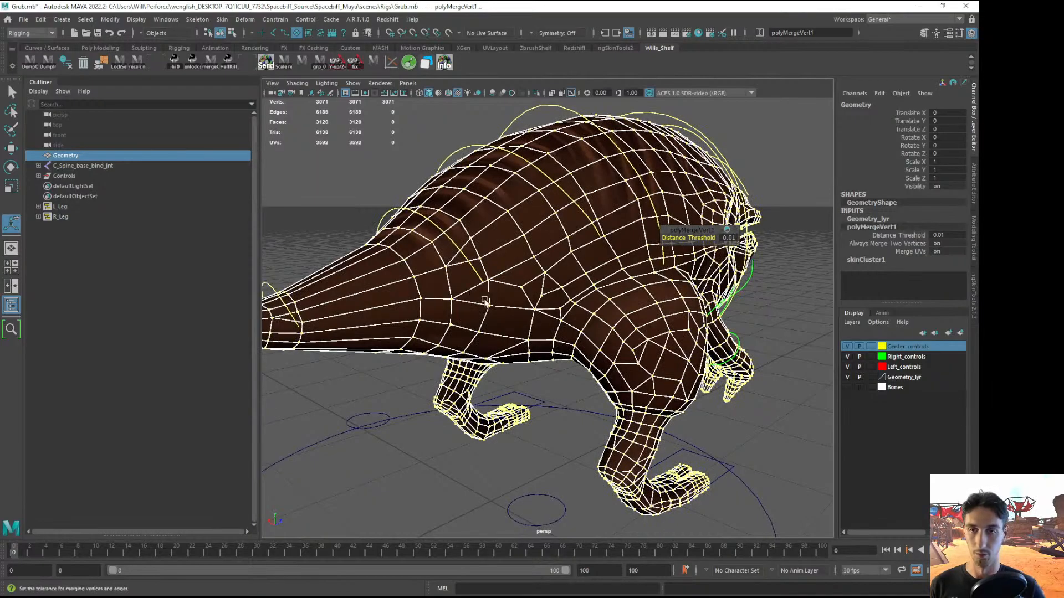
Try raising the creature mesh's vertex merge distance threshold to about 0.4
{"action": "scroll", "coordinate": [532, 320], "scroll_direction": "up", "scroll_amount": 10}
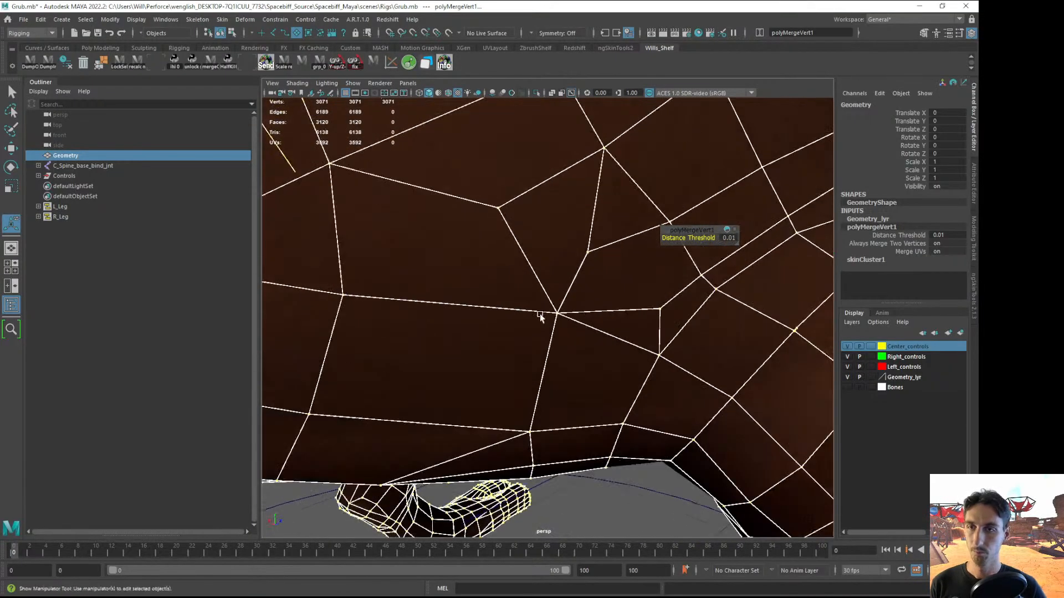
{"action": "mouse_move", "coordinate": [563, 322]}
{"action": "left_mouse_down"}
{"action": "mouse_move", "coordinate": [615, 325]}
{"action": "mouse_move", "coordinate": [581, 328]}
{"action": "left_mouse_up"}
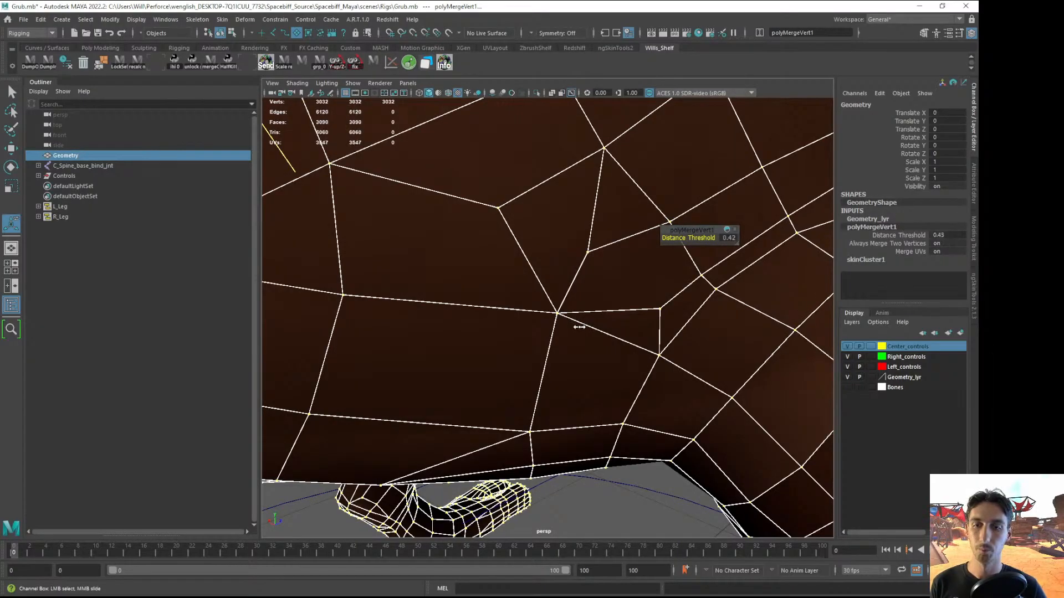
{"action": "middle_click_drag", "start_coordinate": [583, 326], "coordinate": [531, 324]}
Set the creature mesh's vertex merge distance threshold to 0.02 and check the topology around the tail and hip
{"action": "left_click", "coordinate": [731, 240]}
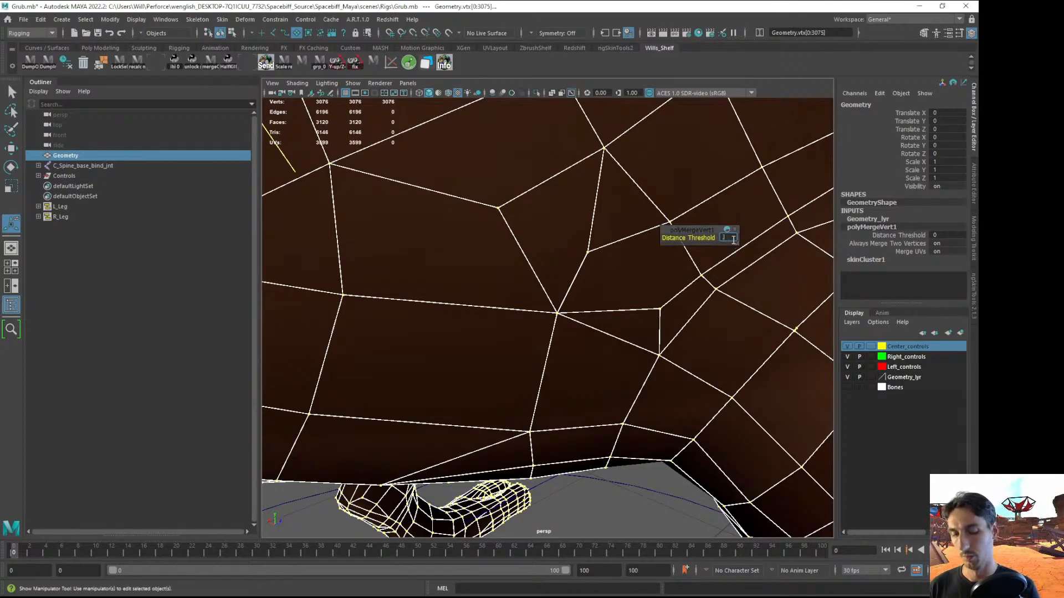
{"action": "mouse_move", "coordinate": [574, 333]}
{"action": "left_mouse_down", "text": "alt"}
{"action": "mouse_move", "coordinate": [566, 326]}
{"action": "mouse_move", "coordinate": [599, 320]}
{"action": "mouse_move", "coordinate": [575, 339]}
{"action": "left_mouse_up", "text": "alt"}
{"action": "scroll", "coordinate": [601, 319], "scroll_direction": "down", "scroll_amount": 8}
{"action": "middle_click_drag", "start_coordinate": [574, 339], "coordinate": [460, 300], "text": "alt"}
{"action": "scroll", "coordinate": [460, 299], "scroll_direction": "up", "scroll_amount": 3}
{"action": "left_click_drag", "start_coordinate": [576, 332], "coordinate": [487, 317], "text": "alt"}
{"action": "scroll", "coordinate": [532, 327], "scroll_direction": "up", "scroll_amount": 5}
{"action": "left_click_drag", "start_coordinate": [583, 331], "coordinate": [504, 335], "text": "alt"}
{"action": "key", "text": "q"}
{"action": "scroll", "coordinate": [504, 335], "scroll_direction": "down", "scroll_amount": 6}
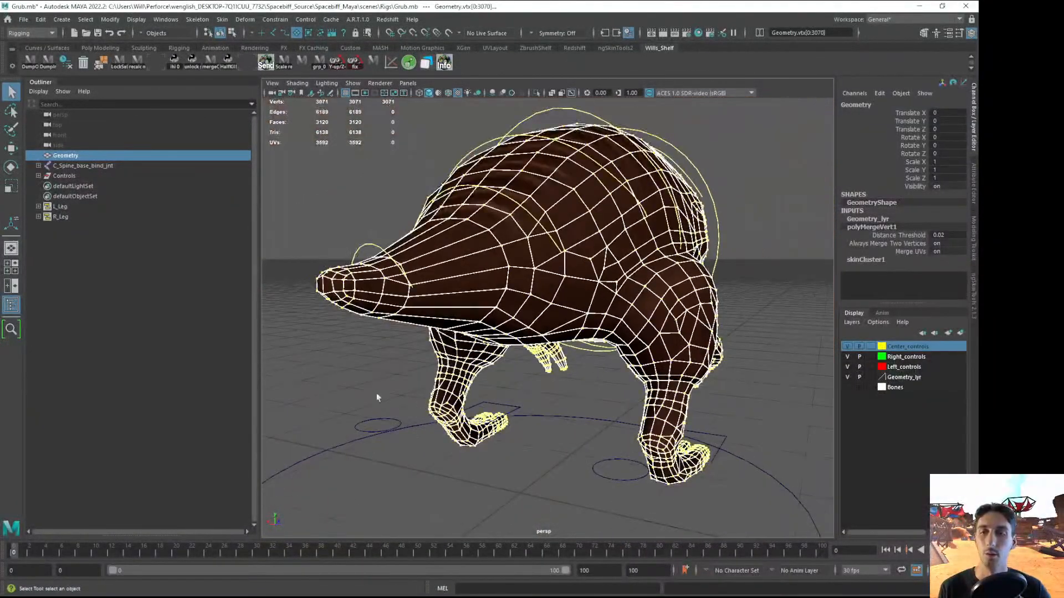
Enter vertex selection on the creature mesh and test-move vertices near the tail base, undoing the move
{"action": "left_click", "coordinate": [382, 399]}
{"action": "scroll", "coordinate": [574, 324], "scroll_direction": "up", "scroll_amount": 6}
{"action": "left_click", "coordinate": [667, 289]}
{"action": "left_click_drag", "start_coordinate": [666, 288], "coordinate": [626, 314], "text": "alt"}
{"action": "key", "text": "F8"}
{"action": "scroll", "coordinate": [616, 300], "scroll_direction": "up", "scroll_amount": 4}
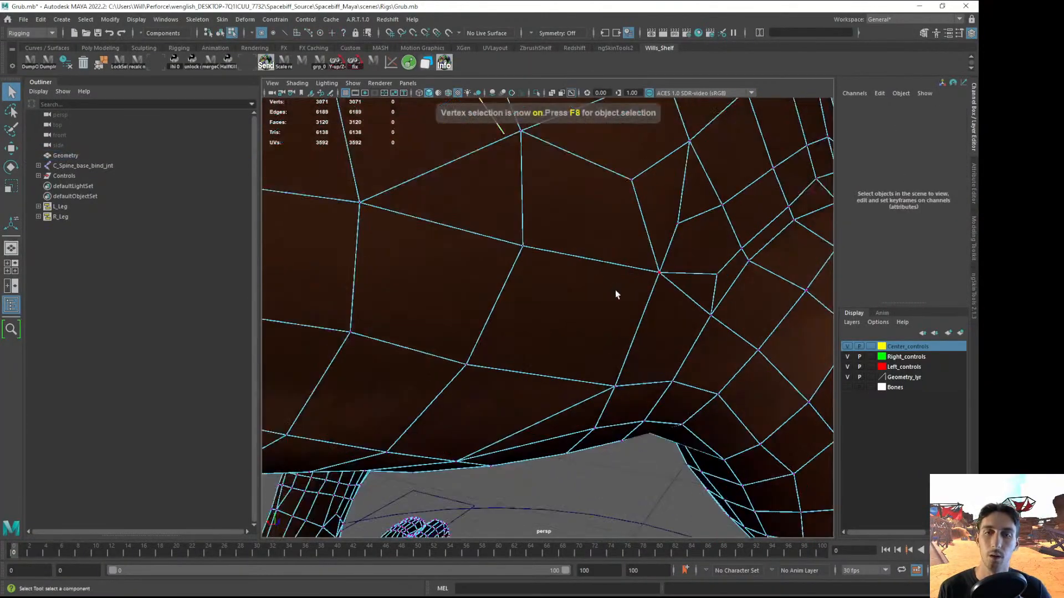
{"action": "left_click", "coordinate": [673, 275]}
{"action": "left_click_drag", "start_coordinate": [673, 275], "coordinate": [653, 289], "text": "alt"}
{"action": "scroll", "coordinate": [556, 310], "scroll_direction": "down", "scroll_amount": 4}
{"action": "left_click", "coordinate": [555, 309]}
{"action": "scroll", "coordinate": [526, 335], "scroll_direction": "up", "scroll_amount": 4}
{"action": "key", "text": "grave"}
{"action": "mouse_move", "coordinate": [453, 318]}
{"action": "left_mouse_down"}
{"action": "mouse_move", "coordinate": [506, 326]}
{"action": "mouse_move", "coordinate": [451, 318]}
{"action": "left_mouse_up"}
{"action": "key", "text": "ctrl+z"}
{"action": "key", "text": "grave"}
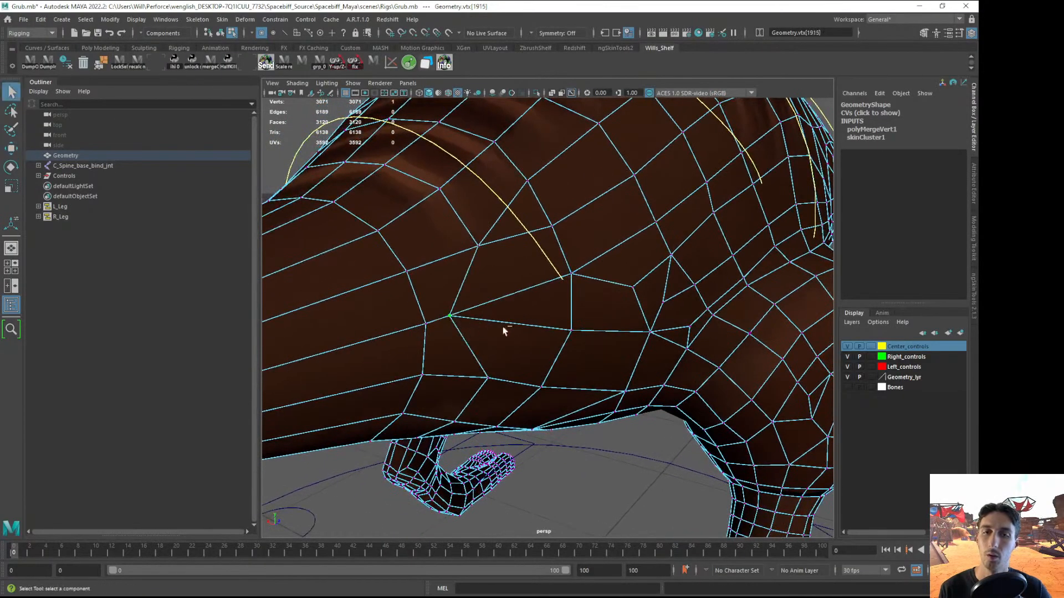
Test-move the vertices around the right hip to look for doubles, and undo the moves
{"action": "key", "text": "ctrl+z"}
{"action": "key", "text": "grave"}
{"action": "left_click_drag", "start_coordinate": [747, 333], "coordinate": [577, 268]}
{"action": "key", "text": "q"}
{"action": "left_click", "coordinate": [729, 338]}
{"action": "key", "text": "f"}
{"action": "scroll", "coordinate": [653, 331], "scroll_direction": "down", "scroll_amount": 8}
{"action": "scroll", "coordinate": [621, 313], "scroll_direction": "up", "scroll_amount": 3}
{"action": "key", "text": "grave"}
{"action": "left_click_drag", "start_coordinate": [603, 300], "coordinate": [607, 323]}
{"action": "key", "text": "ctrl+z"}
{"action": "key", "text": "ctrl+z"}
{"action": "key", "text": "ctrl+z"}
{"action": "key", "text": "ctrl+z"}
{"action": "key", "text": "ctrl+z"}
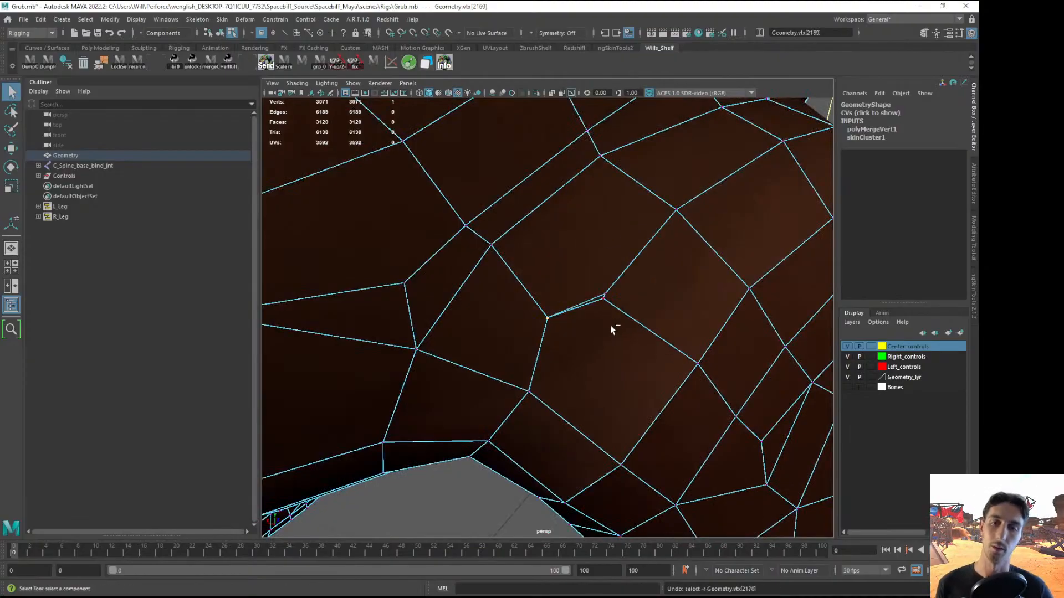
Try to delete the extra vertices stacked at one point on the right hip
{"action": "key", "text": "w"}
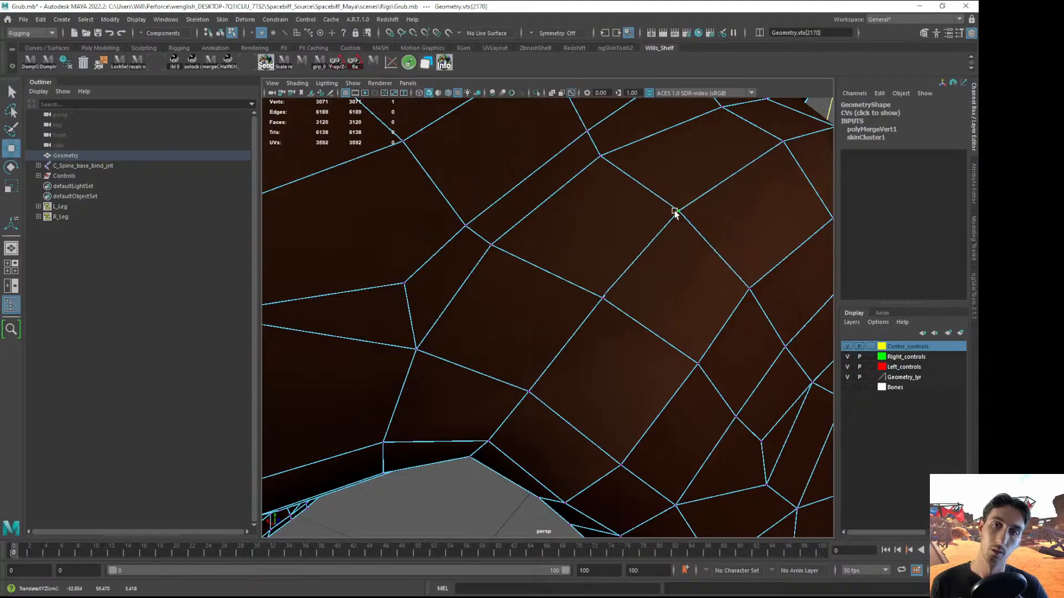
{"action": "left_click_drag", "start_coordinate": [530, 391], "coordinate": [592, 404]}
{"action": "key", "text": "q"}
{"action": "key", "text": "ctrl+z"}
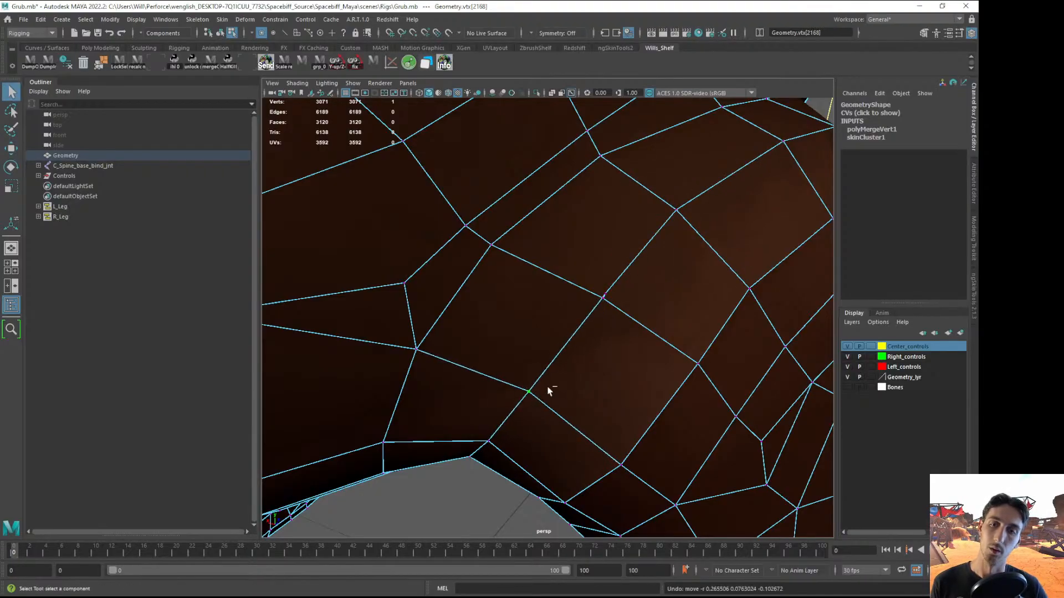
{"action": "left_click", "coordinate": [635, 333]}
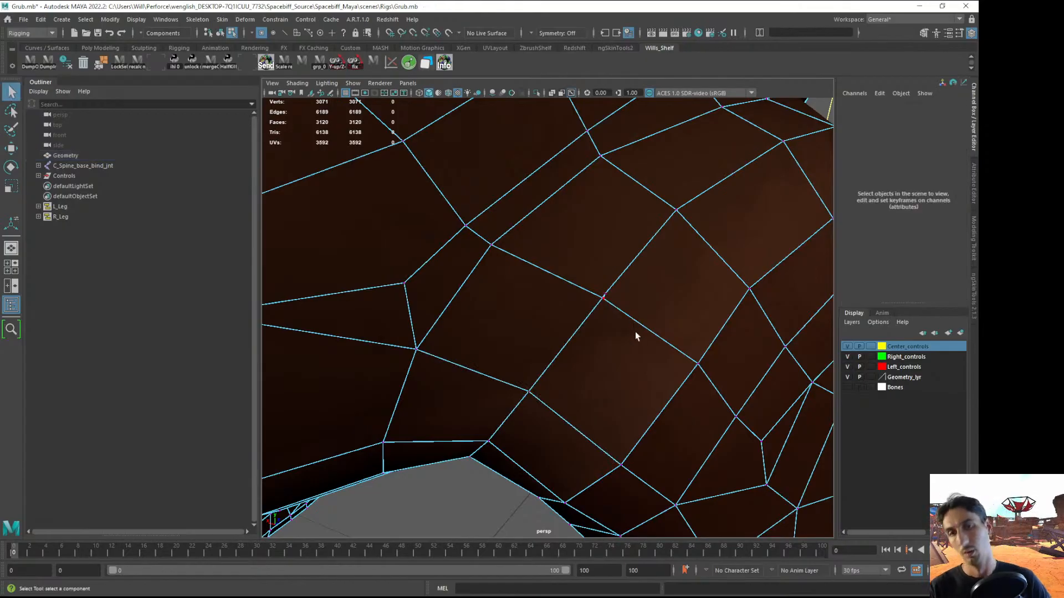
{"action": "left_click", "coordinate": [608, 297]}
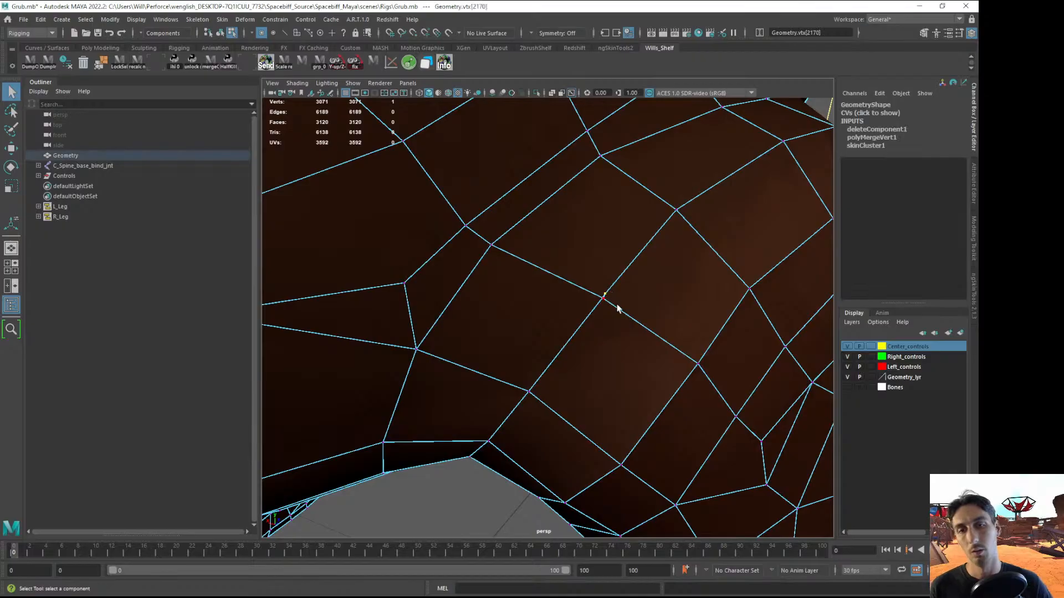
{"action": "left_click", "coordinate": [638, 326]}
{"action": "scroll", "coordinate": [640, 310], "scroll_direction": "up", "scroll_amount": 2}
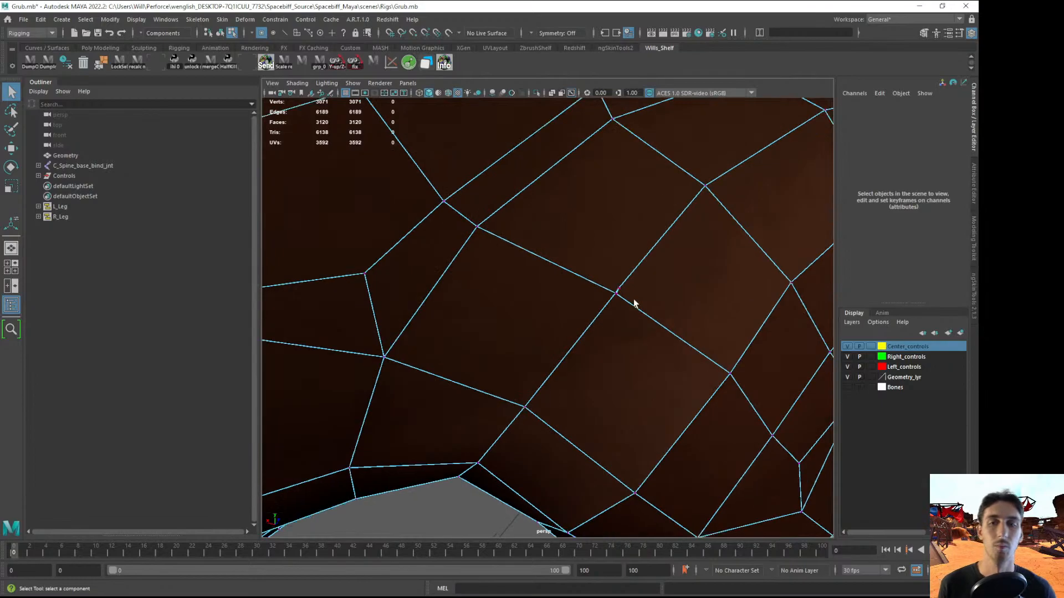
Pull the stacked vertices on the right hip slightly apart with the Move tool
{"action": "key", "text": "w"}
{"action": "left_click", "coordinate": [618, 294]}
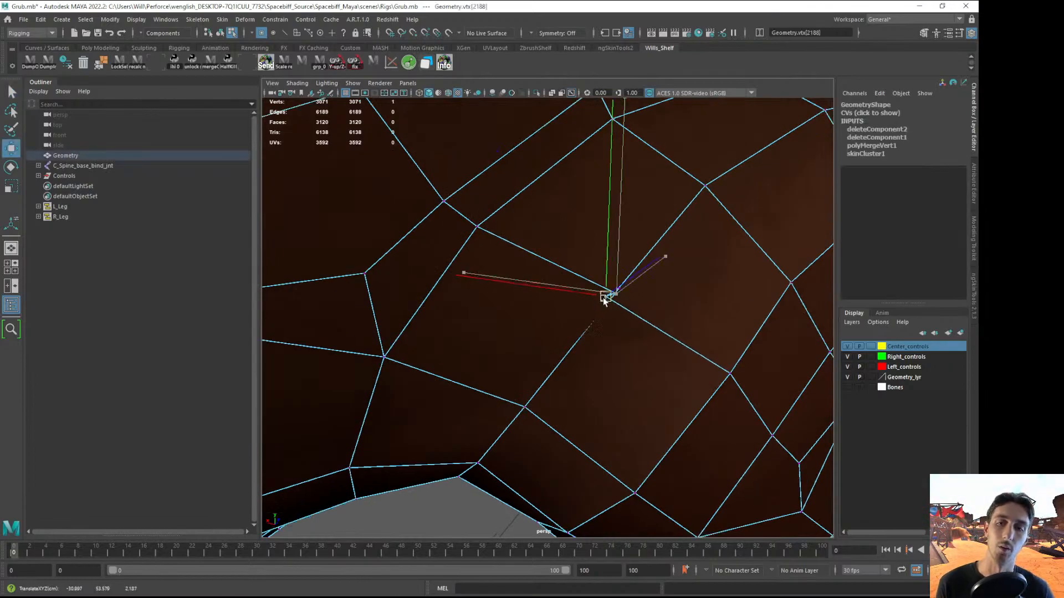
{"action": "left_click_drag", "start_coordinate": [626, 307], "coordinate": [601, 295]}
{"action": "left_click", "coordinate": [614, 294]}
{"action": "left_click", "coordinate": [620, 289]}
{"action": "key", "text": "ctrl+z"}
{"action": "key", "text": "ctrl+z"}
{"action": "key", "text": "ctrl+z"}
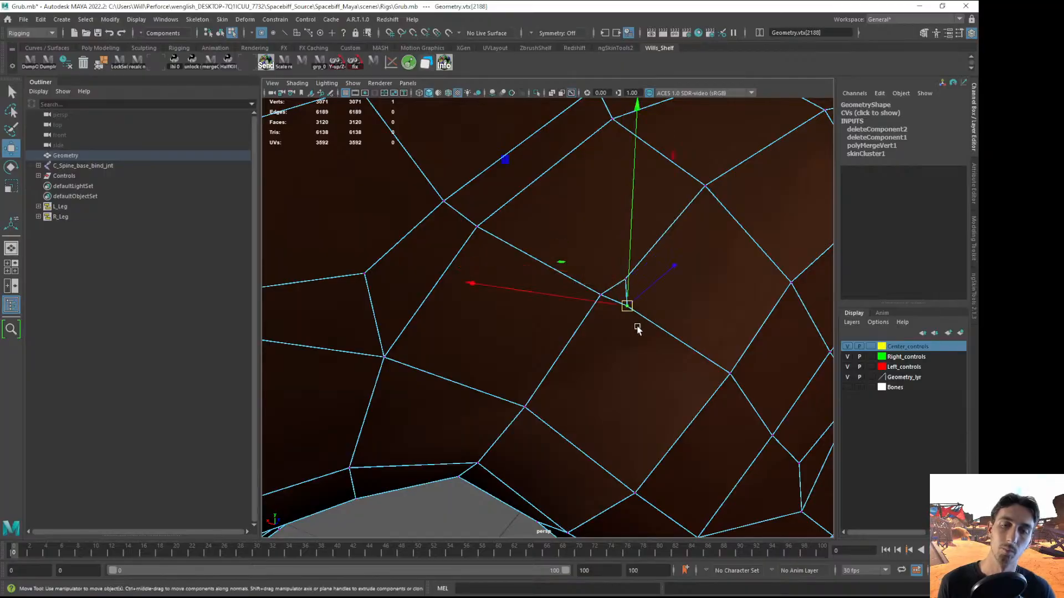
Test-move the matching stacked vertex on the left hip
{"action": "right_click_drag", "start_coordinate": [637, 328], "coordinate": [515, 332], "text": "alt"}
{"action": "left_click_drag", "start_coordinate": [515, 332], "coordinate": [490, 333], "text": "alt"}
{"action": "middle_click_drag", "start_coordinate": [490, 333], "coordinate": [517, 312], "text": "alt"}
{"action": "scroll", "coordinate": [531, 344], "scroll_direction": "down", "scroll_amount": 1}
{"action": "scroll", "coordinate": [532, 352], "scroll_direction": "up", "scroll_amount": 1}
{"action": "left_click", "coordinate": [531, 354]}
{"action": "left_click_drag", "start_coordinate": [532, 353], "coordinate": [510, 373]}
Undo all the trial vertex moves and deletions on both hips
{"action": "key", "text": "ctrl+z"}
{"action": "key", "text": "ctrl+z"}
{"action": "key", "text": "ctrl+z"}
{"action": "key", "text": "ctrl+z"}
{"action": "key", "text": "ctrl+z"}
{"action": "key", "text": "ctrl+z"}
{"action": "key", "text": "ctrl+z"}
{"action": "key", "text": "ctrl+z"}
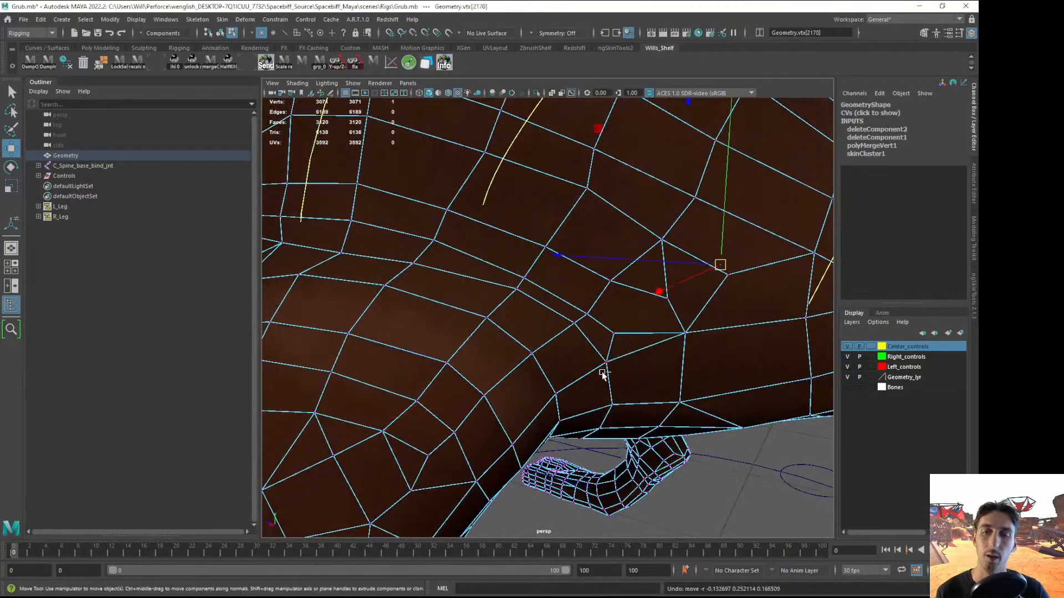
{"action": "key", "text": "ctrl+z"}
{"action": "key", "text": "ctrl+z"}
{"action": "key", "text": "ctrl+z"}
{"action": "key", "text": "ctrl+z"}
{"action": "key", "text": "ctrl+z"}
{"action": "key", "text": "ctrl+z"}
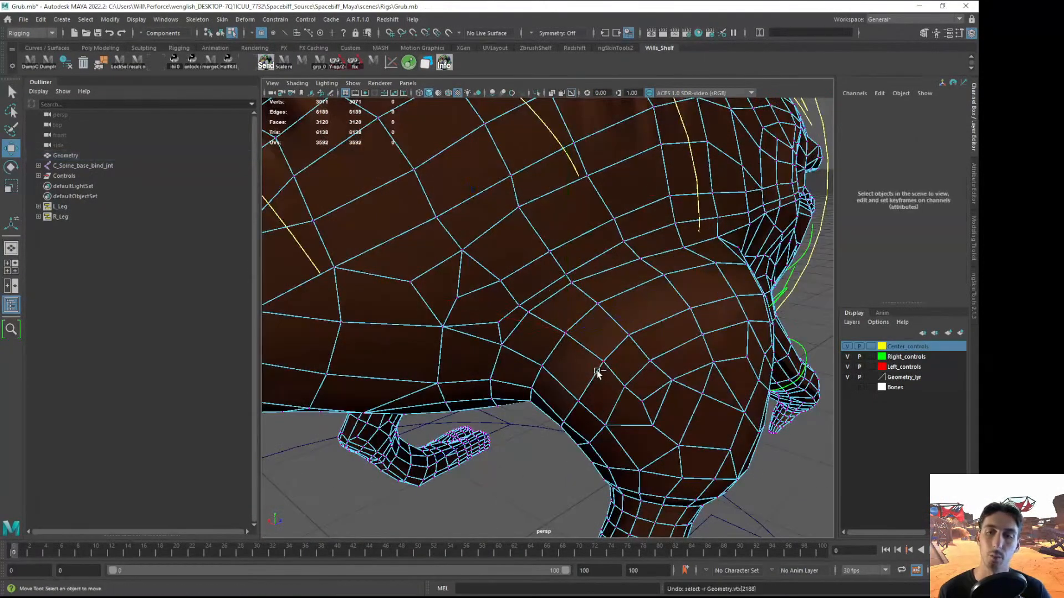
{"action": "key", "text": "ctrl+z"}
{"action": "key", "text": "ctrl+z"}
{"action": "key", "text": "ctrl+z"}
{"action": "key", "text": "ctrl+z"}
{"action": "key", "text": "ctrl+z"}
{"action": "key", "text": "ctrl+z"}
{"action": "key", "text": "ctrl+z"}
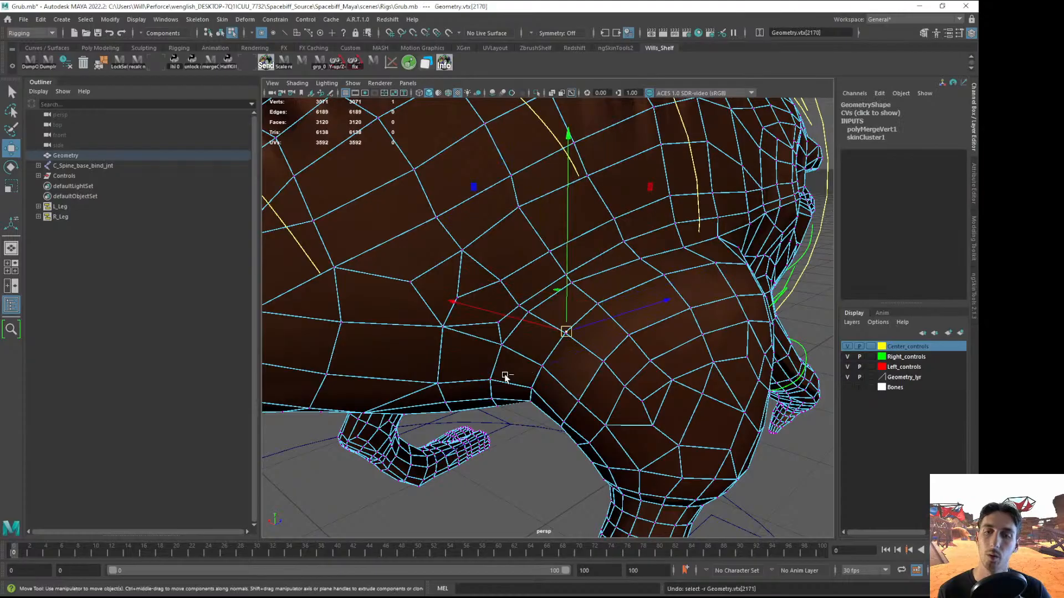
Select the creature mesh, enter vertex selection, and turn on World X symmetry for editing the left hip
{"action": "left_click_drag", "start_coordinate": [516, 374], "coordinate": [535, 352], "text": "alt"}
{"action": "scroll", "coordinate": [637, 383], "scroll_direction": "down", "scroll_amount": 5}
{"action": "left_click", "coordinate": [757, 403]}
{"action": "left_click", "coordinate": [593, 354]}
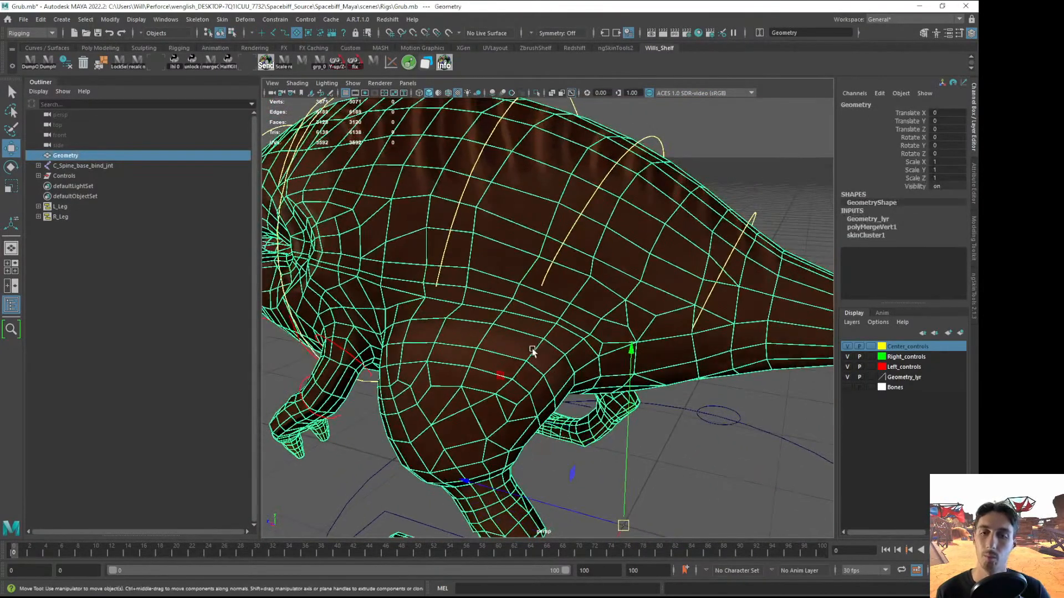
{"action": "scroll", "coordinate": [516, 414], "scroll_direction": "up", "scroll_amount": 3}
{"action": "key", "text": "F9"}
{"action": "scroll", "coordinate": [551, 413], "scroll_direction": "up", "scroll_amount": 3}
{"action": "middle_click_drag", "start_coordinate": [580, 425], "coordinate": [544, 382], "text": "alt"}
{"action": "key", "text": "q"}
{"action": "left_click_drag", "start_coordinate": [518, 349], "coordinate": [489, 277]}
{"action": "left_click", "coordinate": [443, 328]}
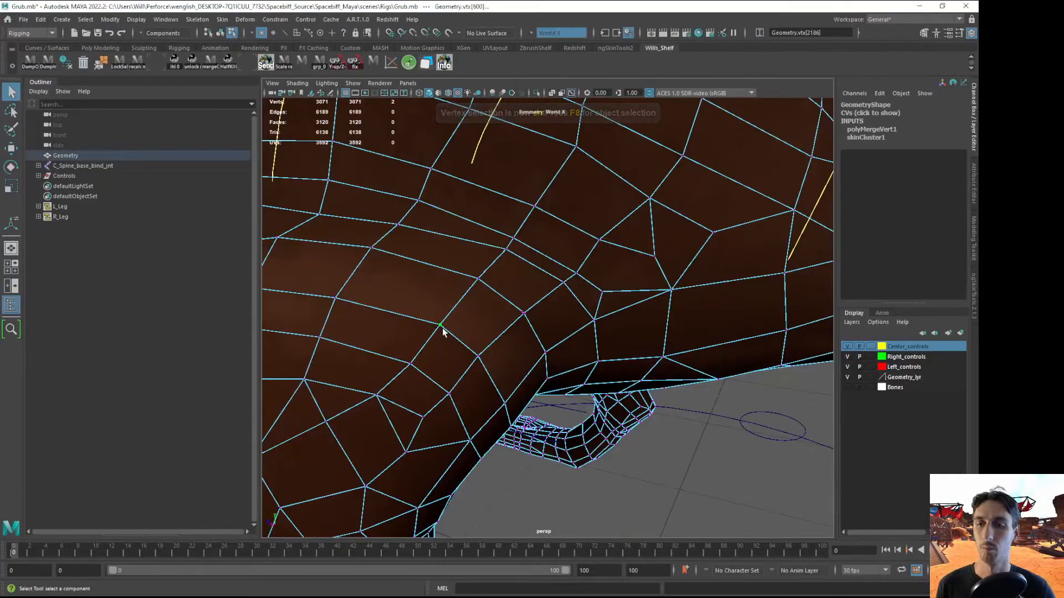
Move the stacked vertices at the left hip slightly apart with symmetry active
{"action": "key", "text": "w"}
{"action": "left_click", "coordinate": [479, 357]}
{"action": "left_click", "coordinate": [531, 320]}
{"action": "left_click", "coordinate": [522, 313]}
{"action": "key", "text": "f"}
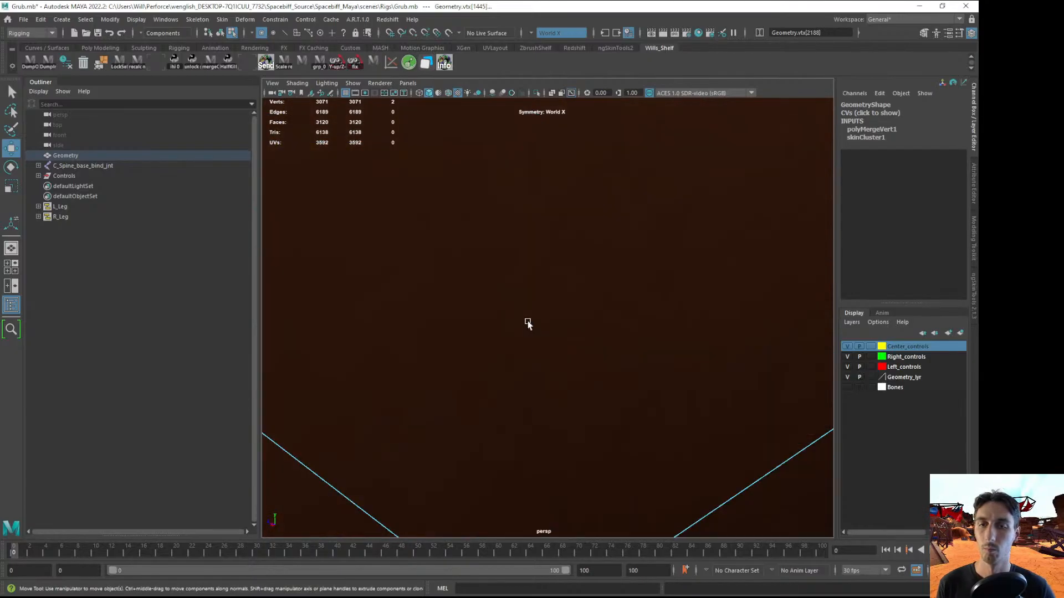
{"action": "scroll", "coordinate": [510, 332], "scroll_direction": "down", "scroll_amount": 6}
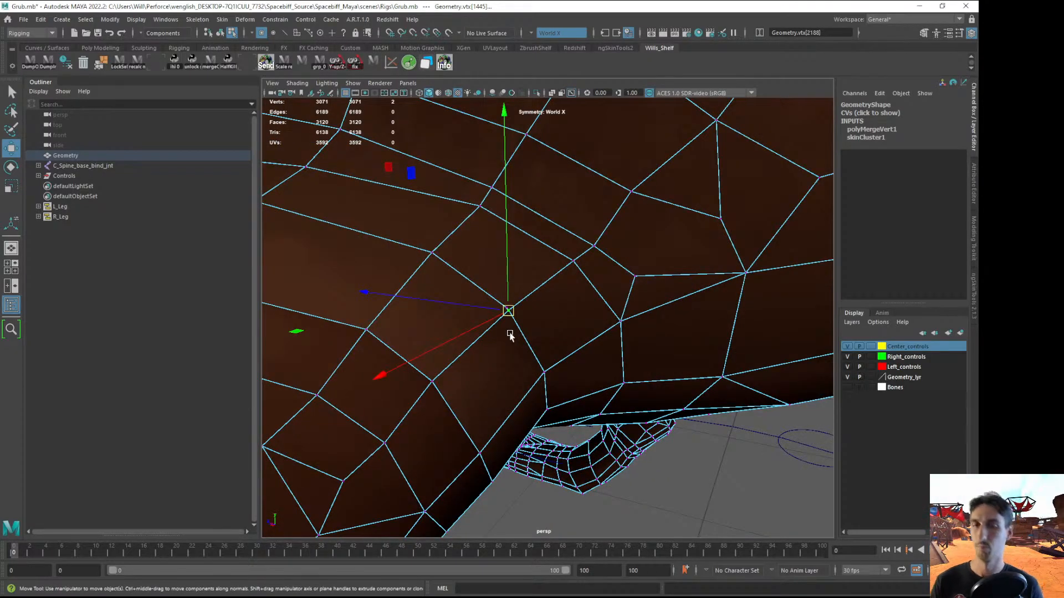
{"action": "mouse_move", "coordinate": [510, 312]}
{"action": "left_mouse_down"}
{"action": "mouse_move", "coordinate": [518, 321]}
{"action": "mouse_move", "coordinate": [505, 305]}
{"action": "left_mouse_up"}
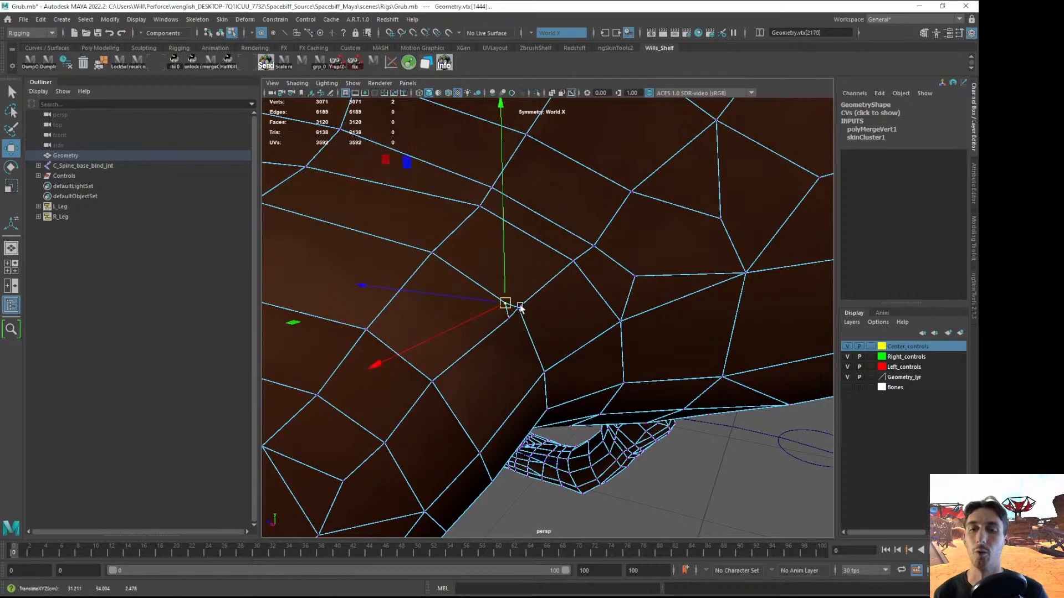
Merge the separated left hip vertices into a single vertex with Target Weld, then return to object selection
{"action": "right_click_drag", "start_coordinate": [518, 306], "coordinate": [553, 338], "text": "alt"}
{"action": "key", "text": "y"}
{"action": "left_click_drag", "start_coordinate": [418, 321], "coordinate": [451, 287]}
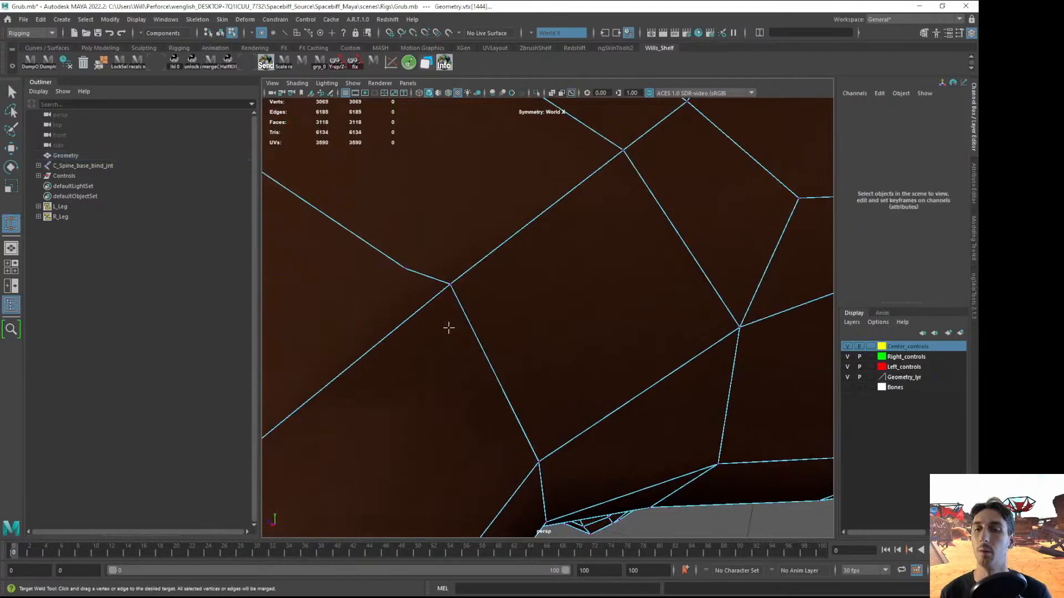
{"action": "key", "text": "q"}
{"action": "key", "text": "F8"}
Test-move vertices around the right hip to check for remaining doubles, undoing each move
{"action": "right_click_drag", "start_coordinate": [620, 358], "coordinate": [421, 233], "text": "alt"}
{"action": "left_click_drag", "start_coordinate": [599, 286], "coordinate": [482, 277], "text": "alt"}
{"action": "right_click_drag", "start_coordinate": [499, 277], "coordinate": [637, 396], "text": "alt"}
{"action": "key", "text": "F8"}
{"action": "key", "text": "w"}
{"action": "left_click", "coordinate": [514, 305]}
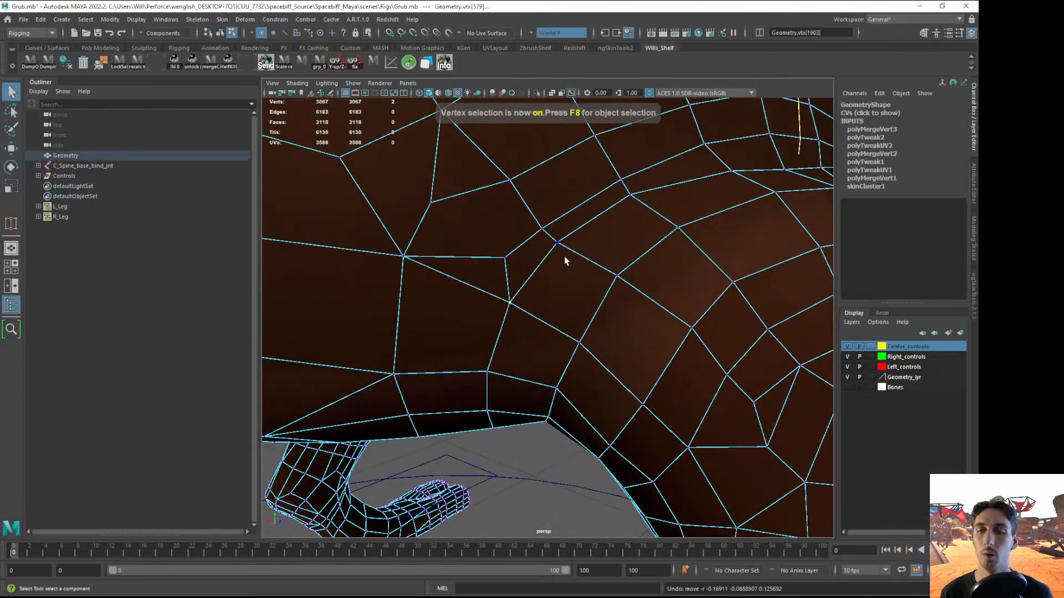
{"action": "key", "text": "ctrl+space"}
{"action": "right_click_drag", "start_coordinate": [512, 315], "coordinate": [520, 306], "text": "alt"}
{"action": "key", "text": "ctrl+space"}
{"action": "right_click_drag", "start_coordinate": [615, 360], "coordinate": [596, 347], "text": "alt"}
{"action": "left_click_drag", "start_coordinate": [498, 357], "coordinate": [505, 370]}
{"action": "key", "text": "q"}
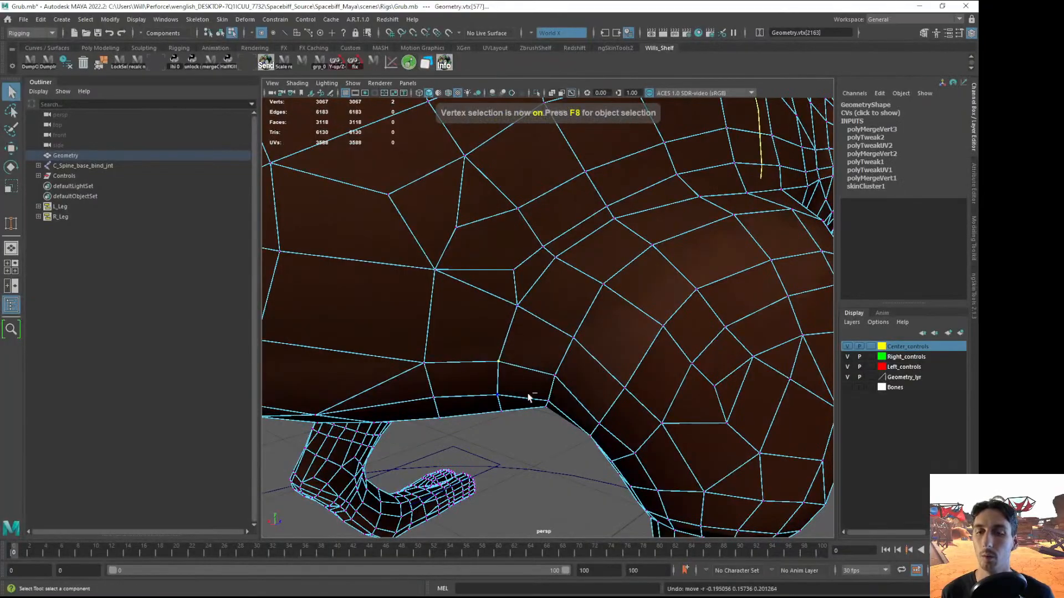
Return to object selection, select the creature mesh, and delete its non-deformer history
{"action": "right_click_drag", "start_coordinate": [521, 392], "coordinate": [427, 351], "text": "alt"}
{"action": "key", "text": "F8"}
{"action": "left_click", "coordinate": [342, 408]}
{"action": "right_click_drag", "start_coordinate": [343, 408], "coordinate": [320, 379], "text": "alt"}
{"action": "left_click_drag", "start_coordinate": [563, 325], "coordinate": [525, 332], "text": "alt"}
{"action": "left_click", "coordinate": [527, 331]}
{"action": "right_click_drag", "start_coordinate": [526, 333], "coordinate": [562, 354], "text": "alt"}
{"action": "left_click_drag", "start_coordinate": [563, 355], "coordinate": [601, 367], "text": "alt"}
{"action": "right_click_drag", "start_coordinate": [601, 368], "coordinate": [625, 361], "text": "alt"}
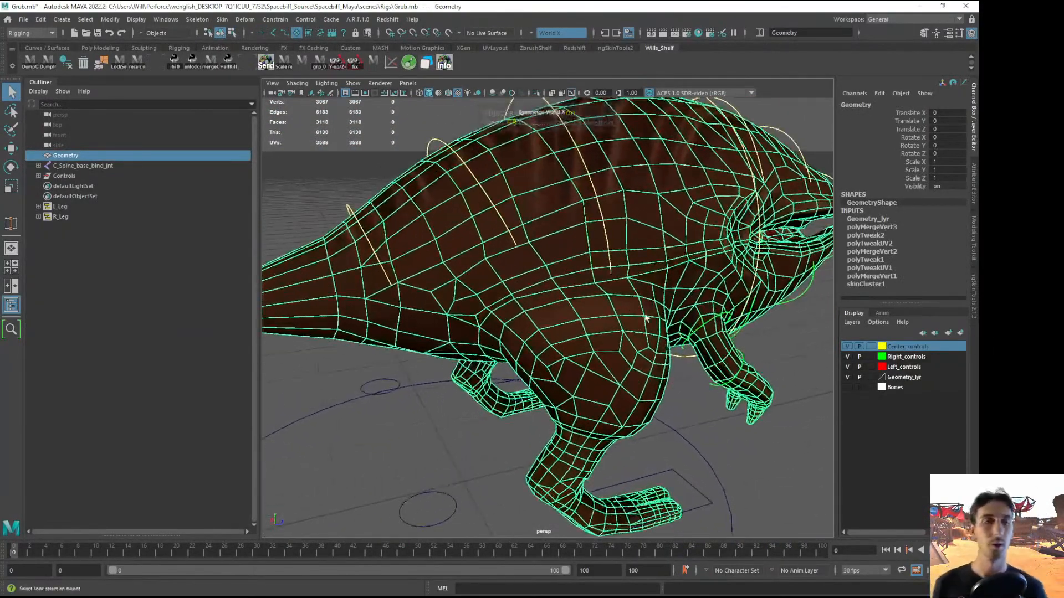
{"action": "left_click", "coordinate": [41, 20]}
{"action": "mouse_move", "coordinate": [132, 145]}
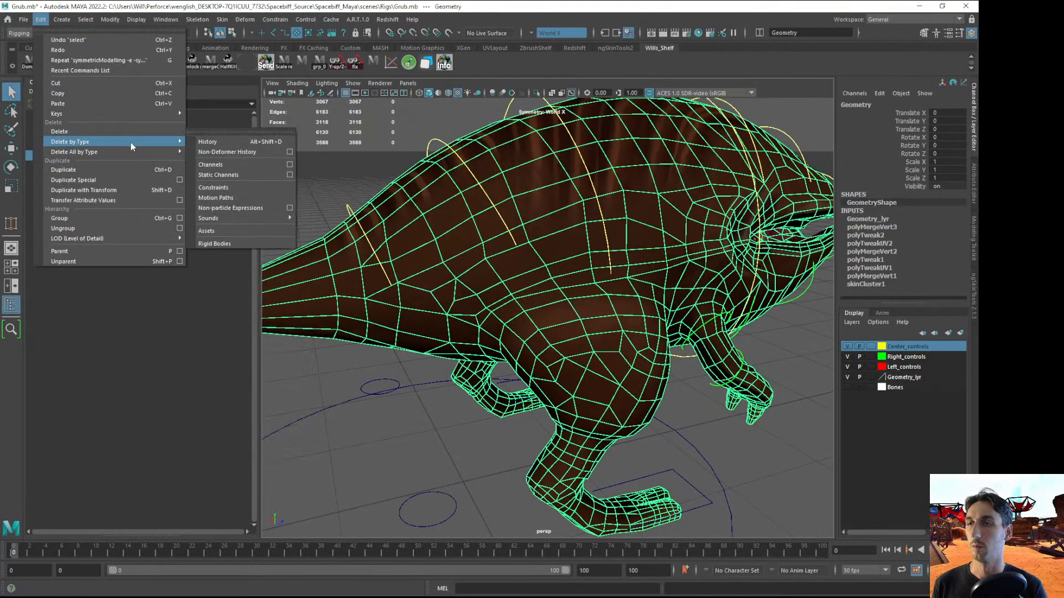
{"action": "left_click", "coordinate": [228, 151]}
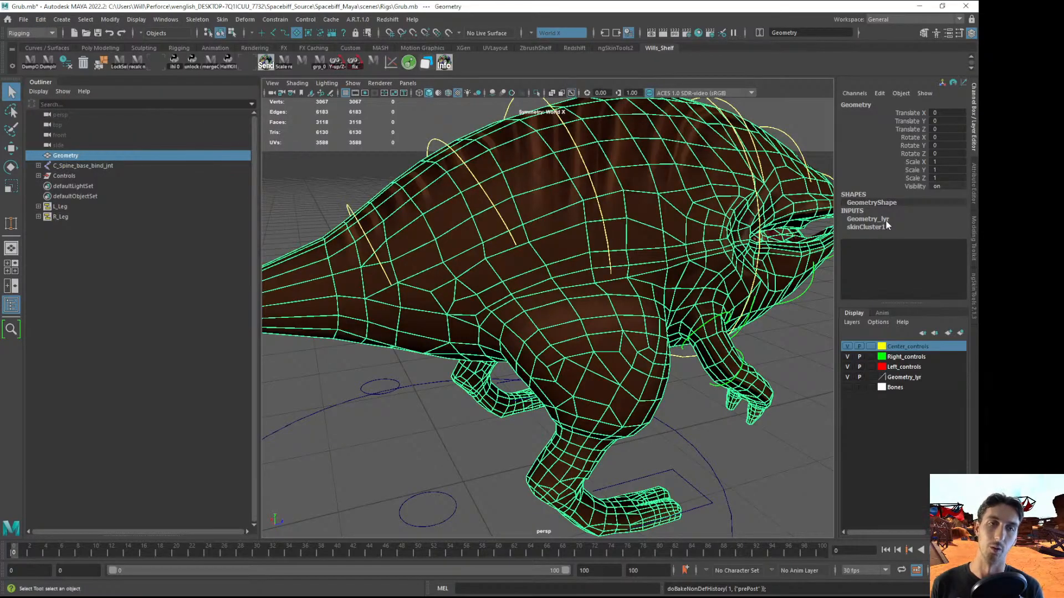
Select C_Spine_base_bind_jnt together with the Geometry mesh and bind the skin
{"action": "right_click_drag", "start_coordinate": [615, 239], "coordinate": [398, 227], "text": "alt"}
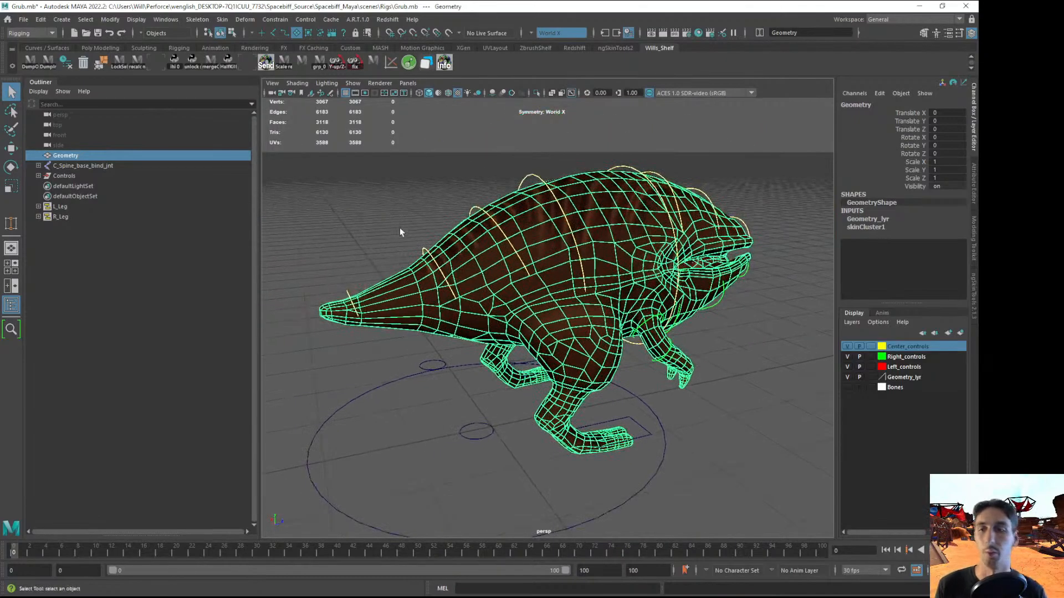
{"action": "left_click", "coordinate": [398, 227]}
{"action": "left_click_drag", "start_coordinate": [560, 318], "coordinate": [497, 322], "text": "alt"}
{"action": "left_click", "coordinate": [574, 312]}
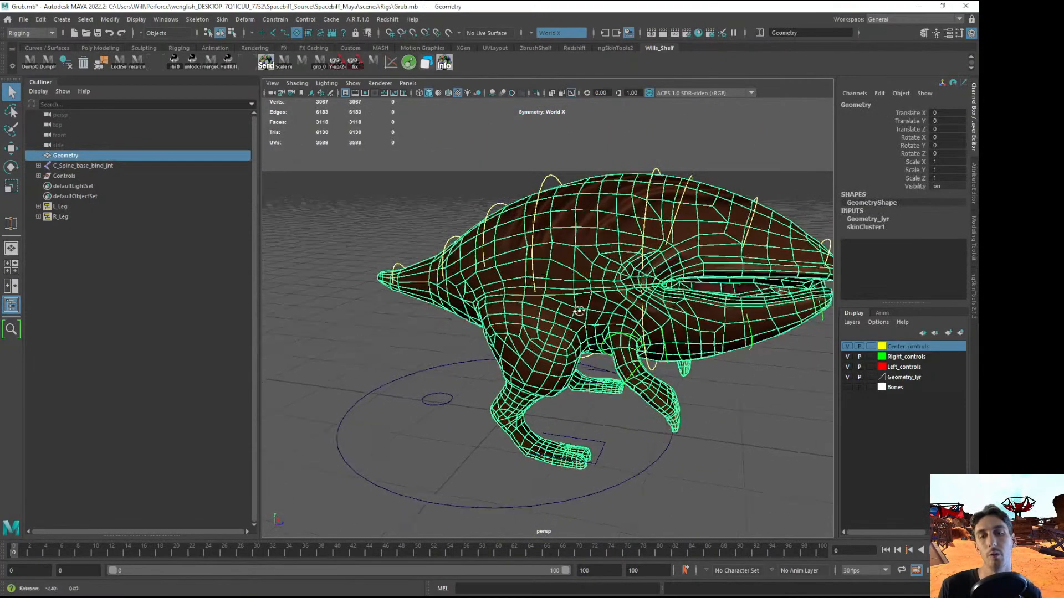
{"action": "left_click_drag", "start_coordinate": [577, 308], "coordinate": [619, 310], "text": "alt"}
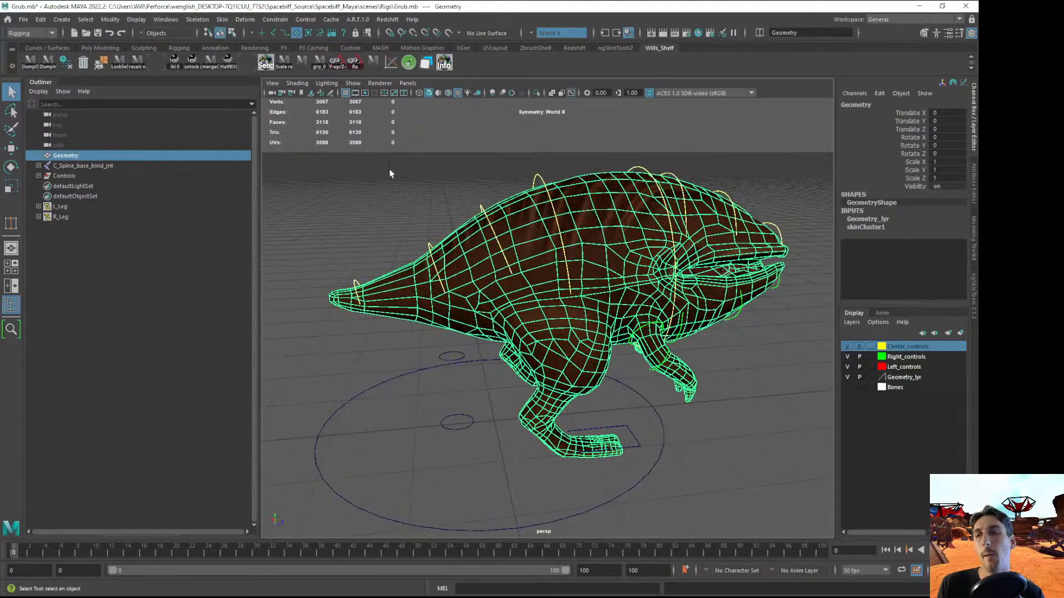
{"action": "left_click", "coordinate": [366, 178]}
{"action": "left_click", "coordinate": [78, 166]}
{"action": "left_click", "coordinate": [72, 155], "text": "ctrl"}
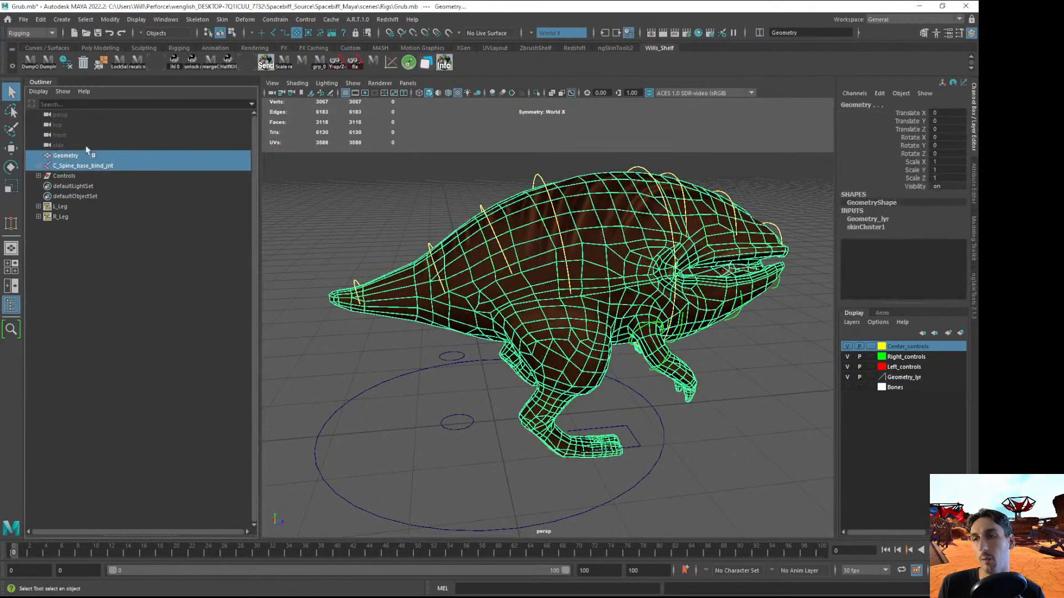
{"action": "left_click", "coordinate": [222, 19]}
{"action": "left_click", "coordinate": [232, 47]}
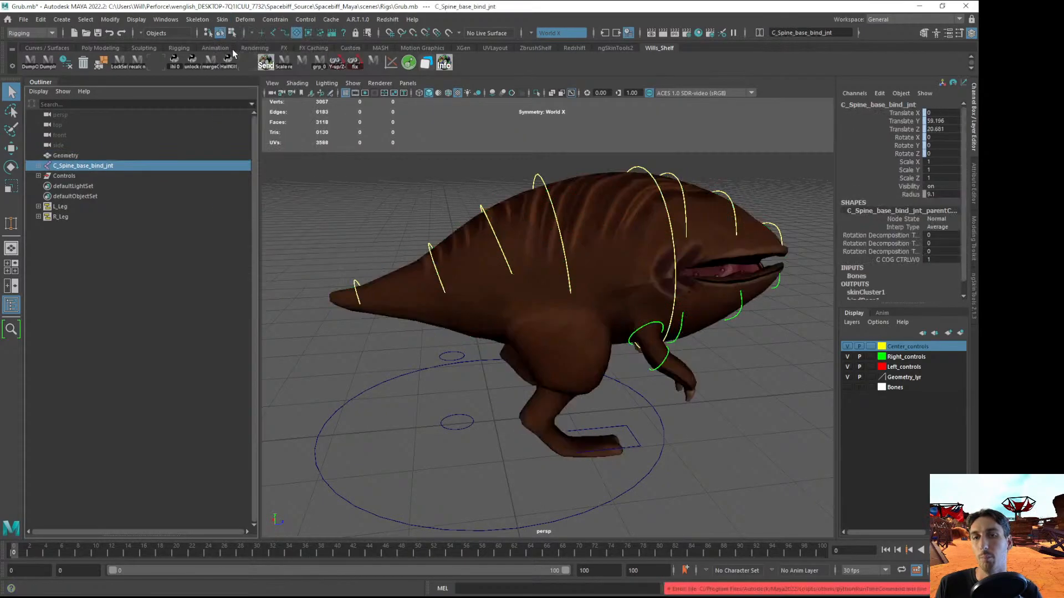
Clear the selection, enable curves in the selection mask, and switch to the Rotate tool
{"action": "left_click", "coordinate": [355, 209]}
{"action": "left_click", "coordinate": [547, 203]}
{"action": "left_click", "coordinate": [545, 189]}
{"action": "key", "text": "e"}
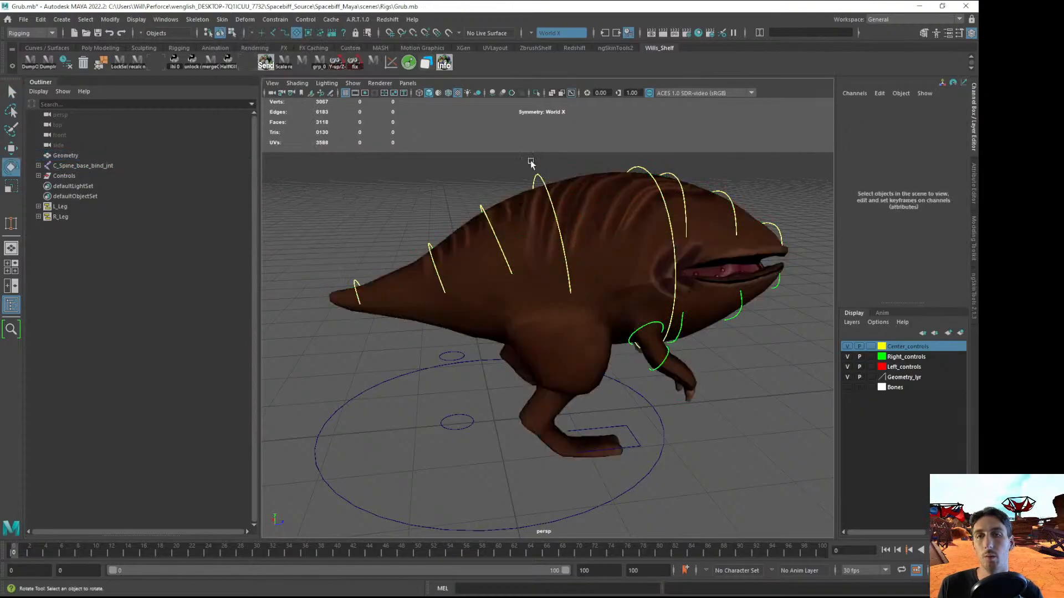
{"action": "left_click", "coordinate": [285, 34]}
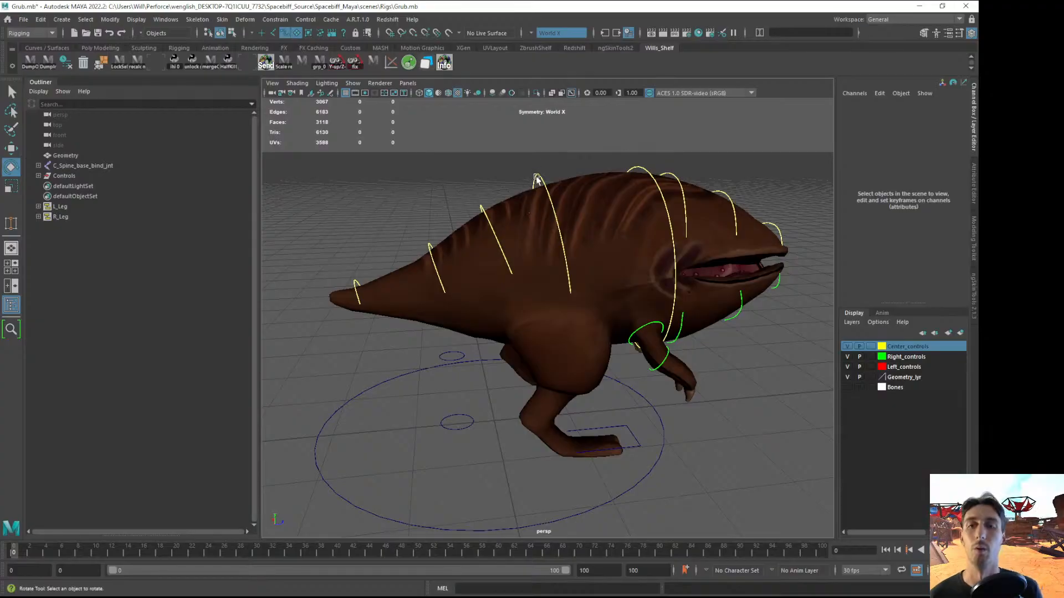
Test-rotate C_COG_CTRL in two directions to check the hip deformation, undoing each rotation
{"action": "left_click", "coordinate": [537, 177]}
{"action": "left_click_drag", "start_coordinate": [536, 178], "coordinate": [660, 325]}
{"action": "key", "text": "ctrl+z"}
{"action": "left_click_drag", "start_coordinate": [765, 435], "coordinate": [706, 414], "text": "alt"}
{"action": "left_click_drag", "start_coordinate": [537, 397], "coordinate": [345, 457]}
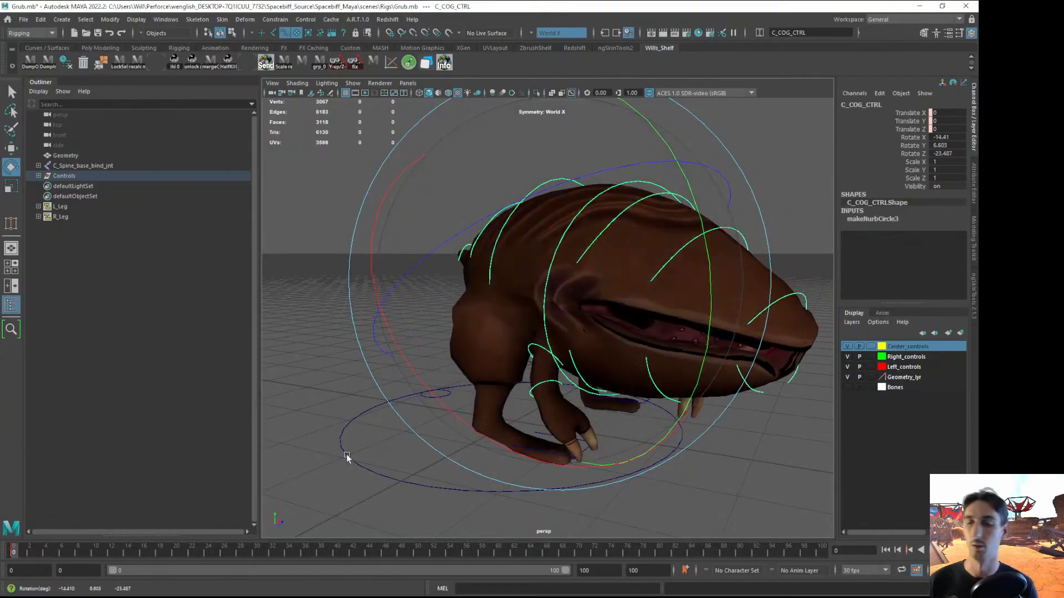
{"action": "key", "text": "ctrl+z"}
Rotate C_COG_CTRL to about -14.1, 5.3, -14.3 to test the right hip, then clear the selection
{"action": "left_click_drag", "start_coordinate": [433, 404], "coordinate": [457, 423], "text": "alt"}
{"action": "left_click_drag", "start_coordinate": [491, 416], "coordinate": [549, 382]}
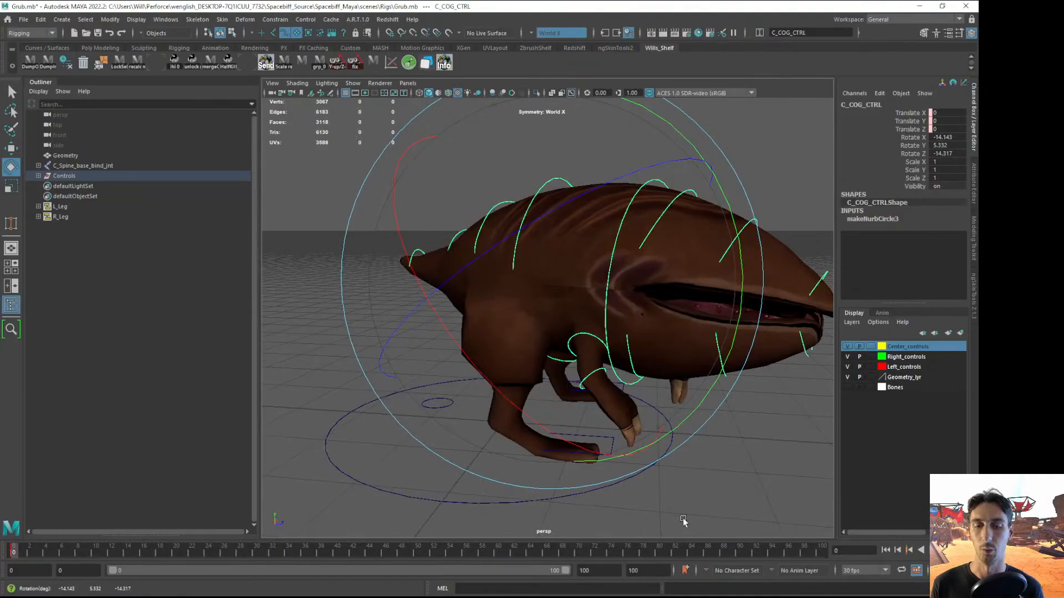
{"action": "left_click", "coordinate": [677, 517]}
Pull CTRL_R_Foot_IK back to about -26.4 in Z and rotate it to test the right leg and hip
{"action": "left_click", "coordinate": [612, 456]}
{"action": "key", "text": "w"}
{"action": "left_click_drag", "start_coordinate": [594, 463], "coordinate": [484, 447], "text": "alt"}
{"action": "middle_click_drag", "start_coordinate": [484, 447], "coordinate": [304, 418]}
{"action": "key", "text": "e"}
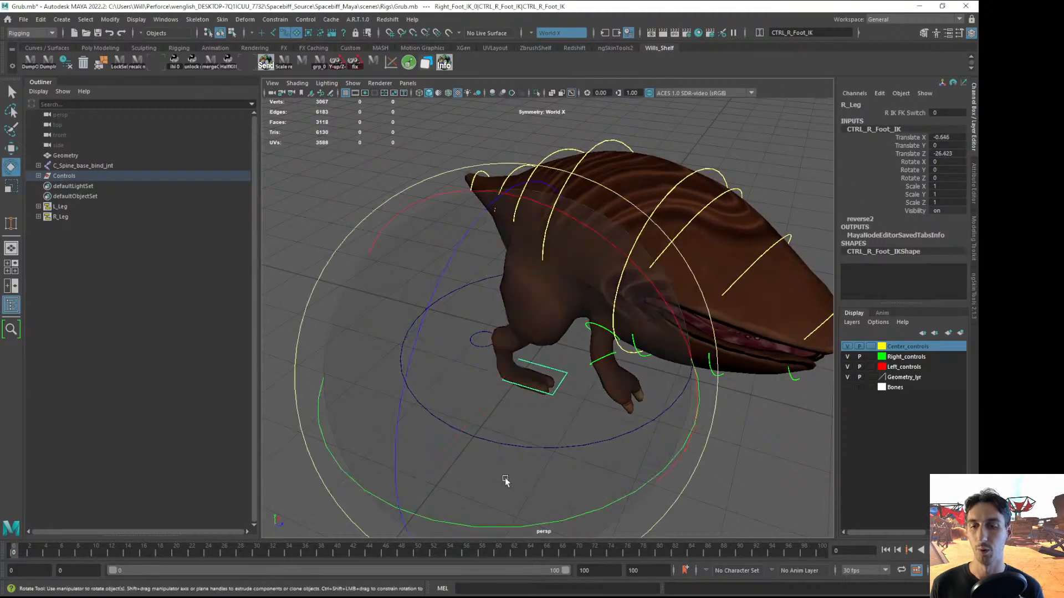
{"action": "left_click_drag", "start_coordinate": [550, 524], "coordinate": [369, 491]}
{"action": "key", "text": "w"}
{"action": "left_click_drag", "start_coordinate": [436, 479], "coordinate": [578, 381], "text": "alt"}
{"action": "left_click_drag", "start_coordinate": [578, 382], "coordinate": [637, 388], "text": "alt"}
Rotate C_COG_CTRL to about -28.8, 6.0, -10.6 and move it to about -11.2, 0.5, -7.6
{"action": "left_click", "coordinate": [555, 148]}
{"action": "key", "text": "e"}
{"action": "left_click_drag", "start_coordinate": [574, 169], "coordinate": [553, 188]}
{"action": "left_click_drag", "start_coordinate": [491, 204], "coordinate": [557, 191], "text": "alt"}
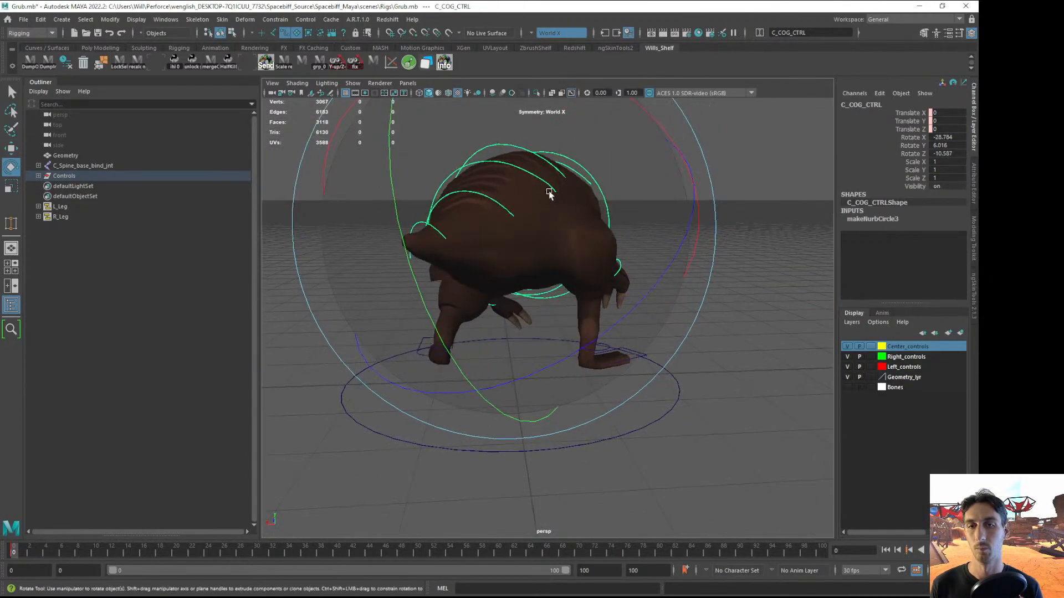
{"action": "key", "text": "w"}
{"action": "left_click_drag", "start_coordinate": [508, 233], "coordinate": [547, 306]}
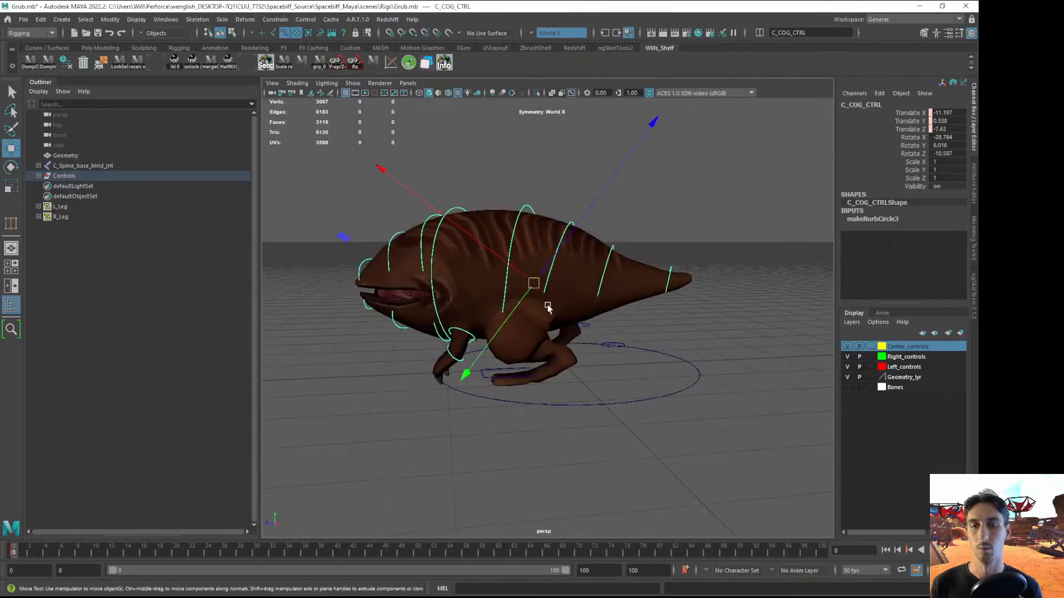
Move CTRL_L_Foot_IK back to about -15.6 in Z to test the left hip
{"action": "left_click", "coordinate": [443, 451]}
{"action": "left_click_drag", "start_coordinate": [443, 451], "coordinate": [461, 464], "text": "alt"}
{"action": "left_click", "coordinate": [498, 384]}
{"action": "left_click_drag", "start_coordinate": [477, 384], "coordinate": [577, 405]}
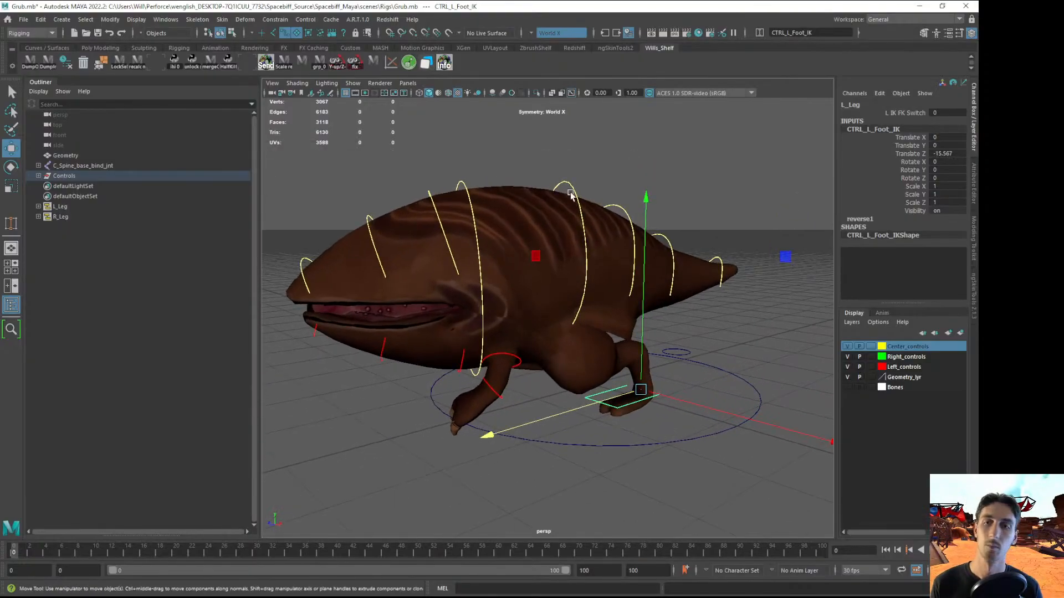
Rotate C_COG_CTRL to about -17.0, -1.4, -10.7 and shift it slightly, then clear the selection
{"action": "left_click", "coordinate": [581, 217]}
{"action": "key", "text": "e"}
{"action": "left_click_drag", "start_coordinate": [565, 254], "coordinate": [596, 202]}
{"action": "key", "text": "w"}
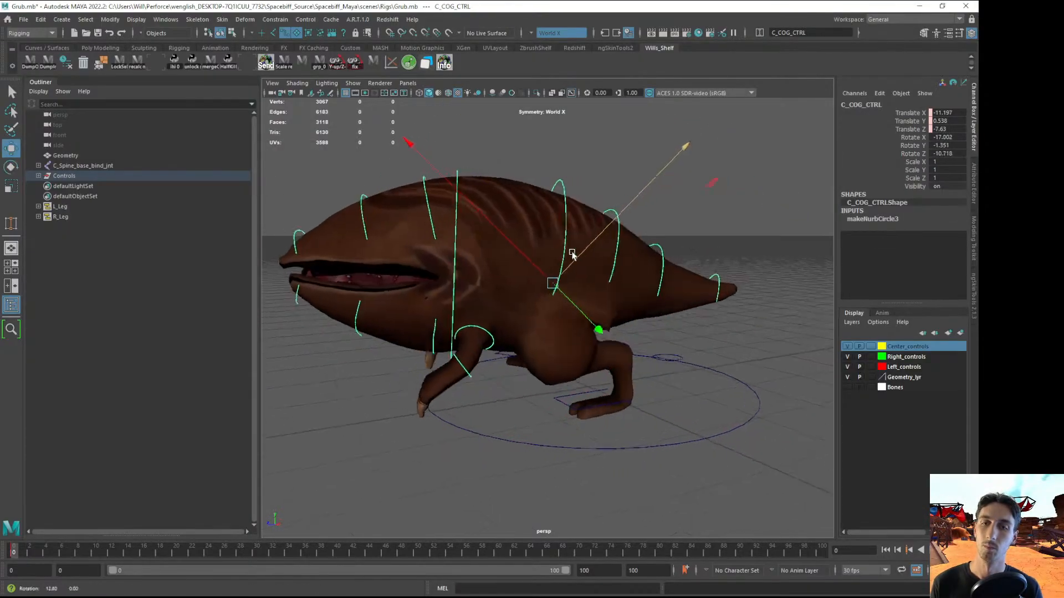
{"action": "left_click_drag", "start_coordinate": [551, 283], "coordinate": [580, 280]}
{"action": "left_click", "coordinate": [356, 427]}
Test-rotate further body controls and examine the mesh deformation from both sides of the creature
{"action": "left_click", "coordinate": [517, 309]}
{"action": "key", "text": "e"}
{"action": "left_click_drag", "start_coordinate": [527, 340], "coordinate": [339, 410]}
{"action": "left_click", "coordinate": [294, 433]}
{"action": "left_click", "coordinate": [485, 243]}
{"action": "left_click_drag", "start_coordinate": [486, 244], "coordinate": [631, 248]}
{"action": "middle_click_drag", "start_coordinate": [631, 247], "coordinate": [572, 261], "text": "alt"}
{"action": "left_click_drag", "start_coordinate": [572, 261], "coordinate": [756, 411], "text": "alt"}
{"action": "left_click", "coordinate": [755, 411]}
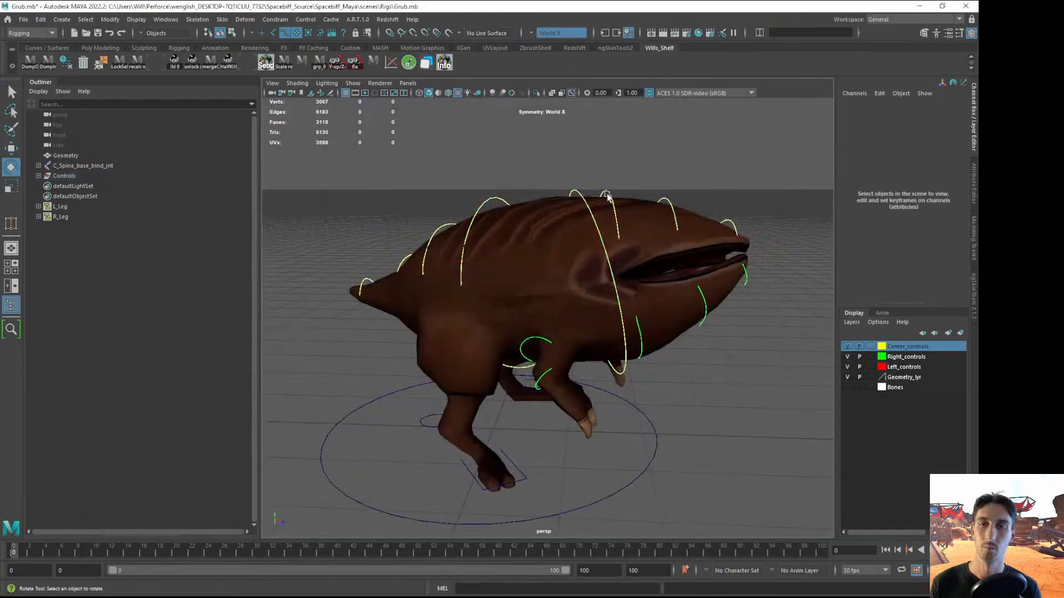
Test-rotate the lower jaw controls, including CTRL_Jaw_Right_A, to check the mouth deformation
{"action": "left_click", "coordinate": [636, 348]}
{"action": "left_click_drag", "start_coordinate": [683, 375], "coordinate": [492, 326], "text": "alt"}
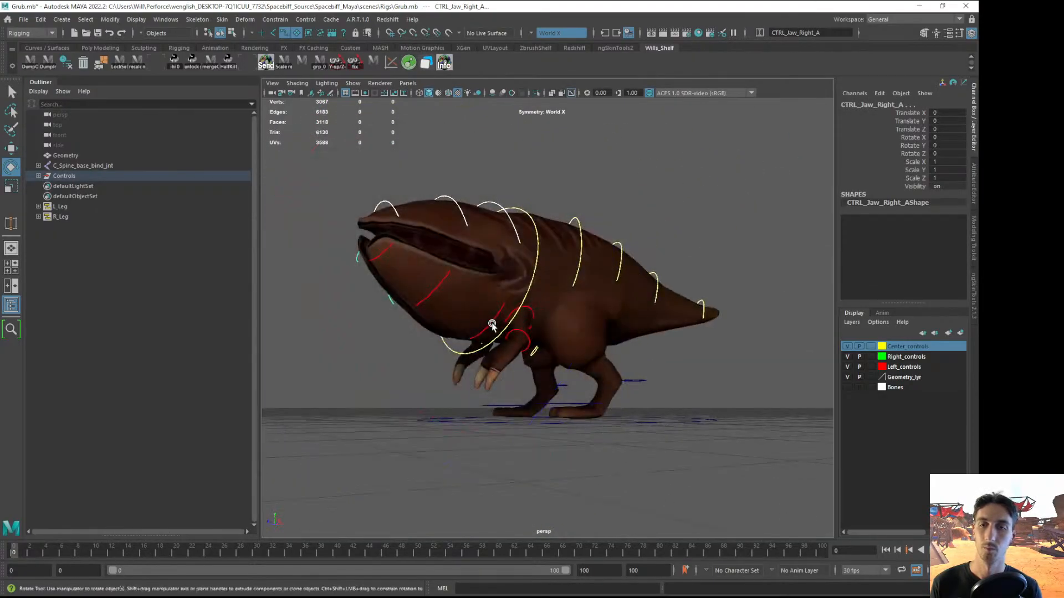
{"action": "left_click", "coordinate": [474, 337]}
{"action": "left_click_drag", "start_coordinate": [348, 377], "coordinate": [648, 319]}
{"action": "left_click", "coordinate": [396, 417]}
{"action": "left_click_drag", "start_coordinate": [397, 429], "coordinate": [573, 413], "text": "alt"}
Select the Geometry mesh, open its skin layers in ngSkinTools, and activate weight painting
{"action": "left_click", "coordinate": [650, 329]}
{"action": "key", "text": "f"}
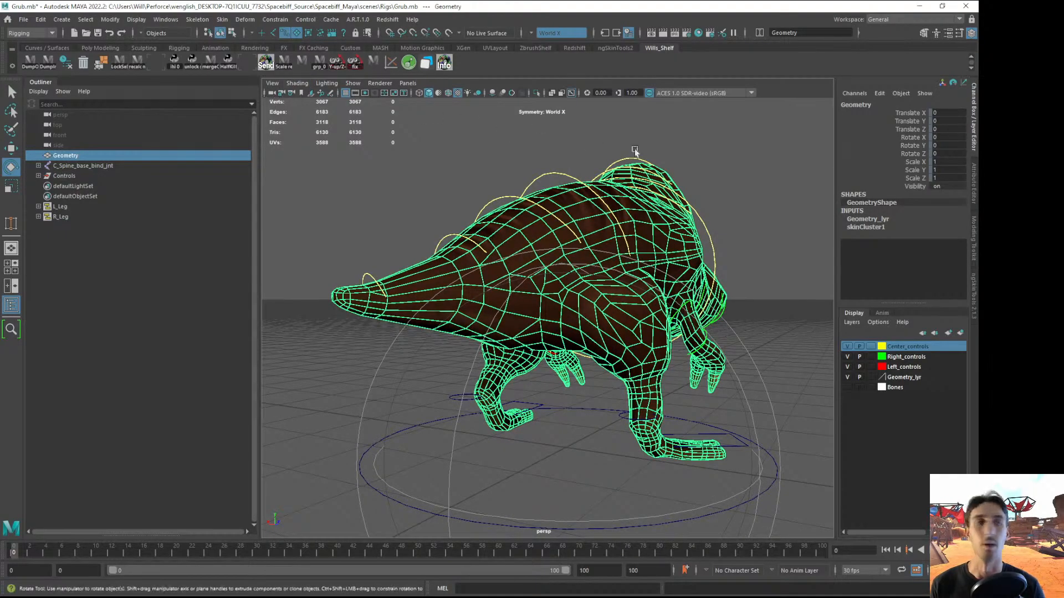
{"action": "left_click", "coordinate": [971, 299]}
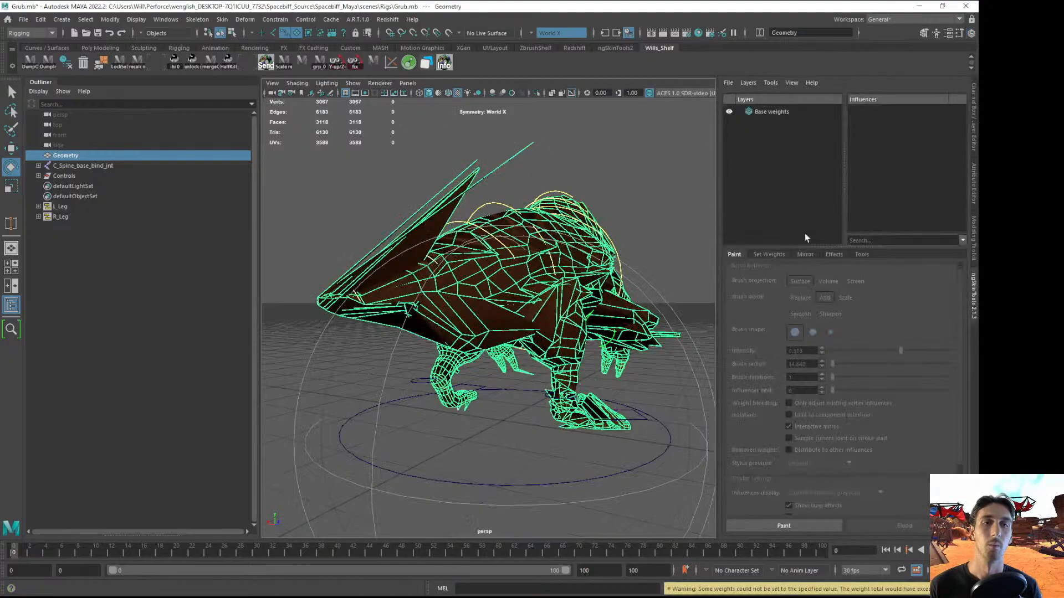
{"action": "left_click_drag", "start_coordinate": [427, 263], "coordinate": [539, 271], "text": "alt"}
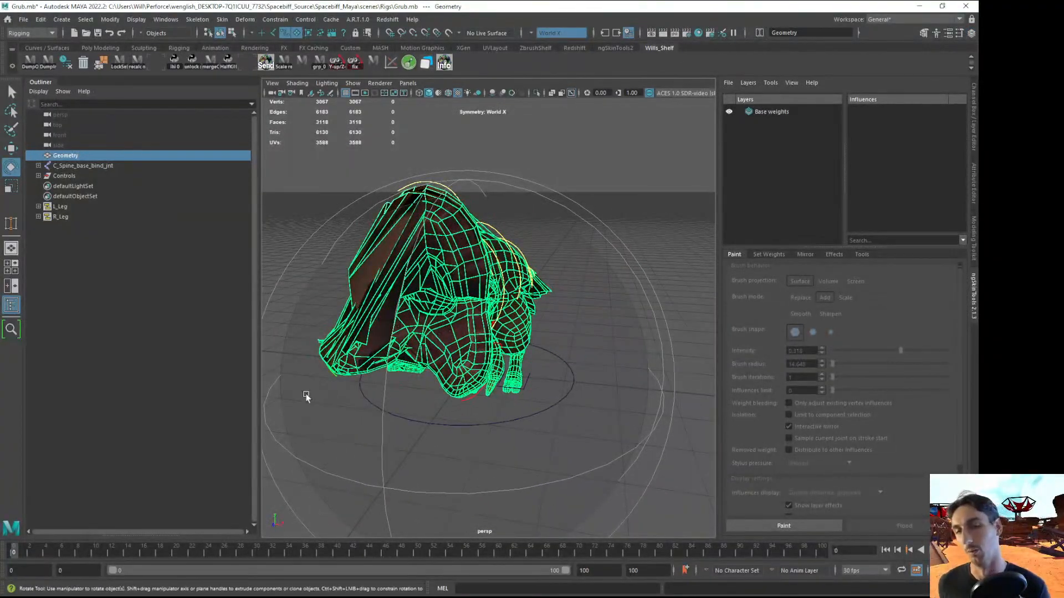
{"action": "left_click", "coordinate": [798, 526]}
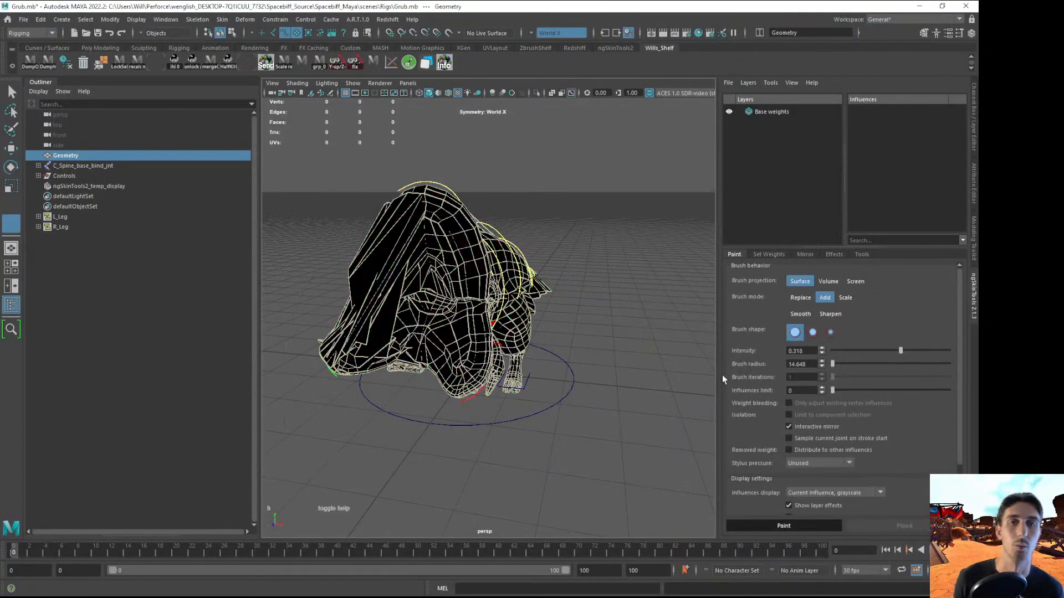
Leave weight painting, reselect the Geometry mesh, and reactivate painting on the Base weights layer
{"action": "key", "text": "q"}
{"action": "key", "text": "F8"}
{"action": "left_click_drag", "start_coordinate": [547, 232], "coordinate": [504, 252], "text": "alt"}
{"action": "key", "text": "F8"}
{"action": "left_click", "coordinate": [600, 225]}
{"action": "left_click", "coordinate": [510, 267]}
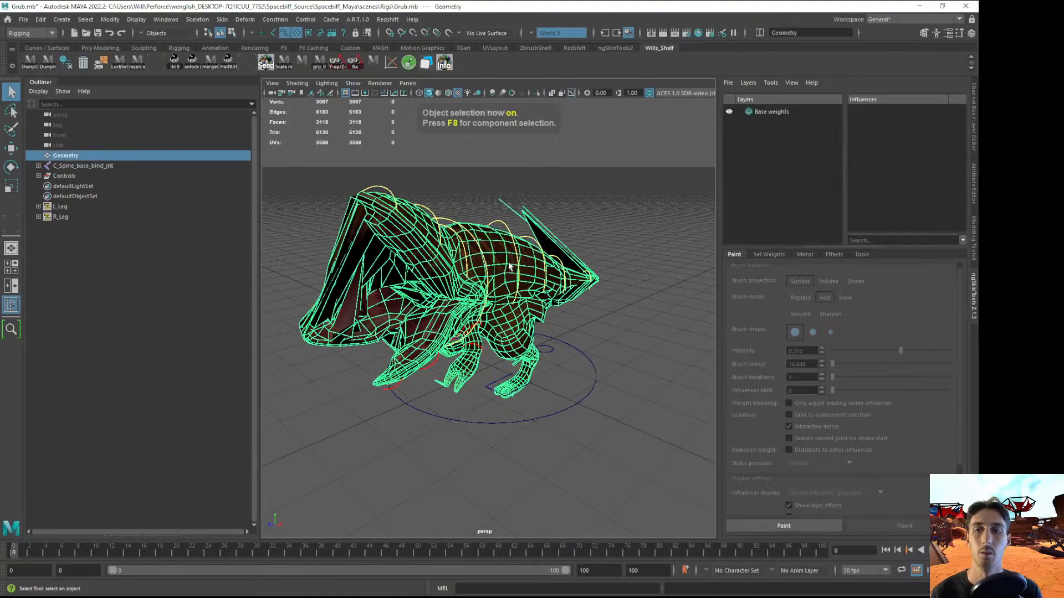
{"action": "left_click", "coordinate": [776, 110]}
{"action": "left_click", "coordinate": [784, 526]}
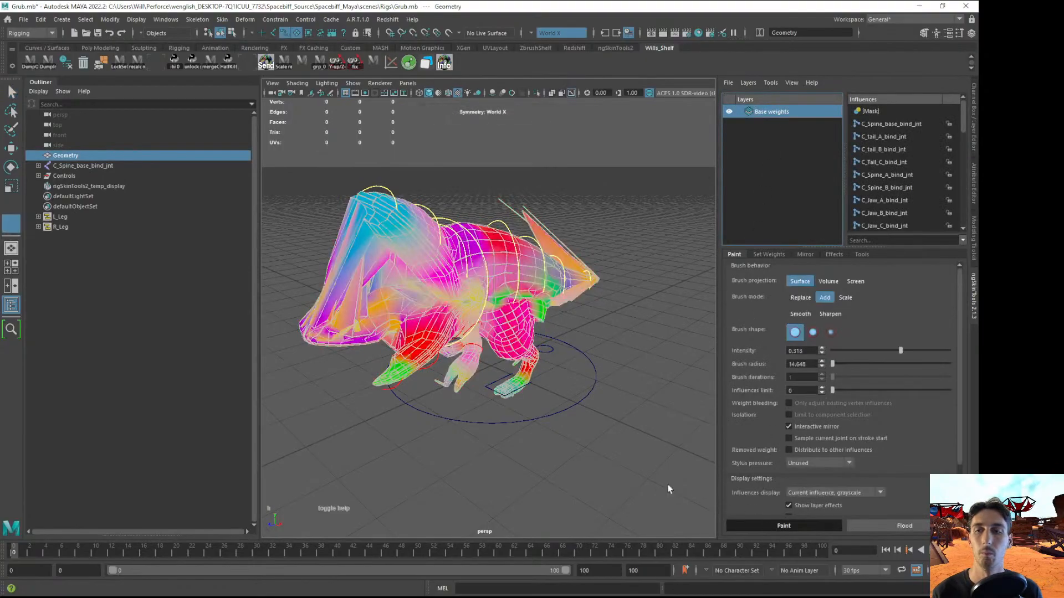
Compare the colored and all-influences weight displays, returning to the current influence in grayscale
{"action": "scroll", "coordinate": [566, 422], "scroll_direction": "up", "scroll_amount": 2}
{"action": "left_click", "coordinate": [861, 494]}
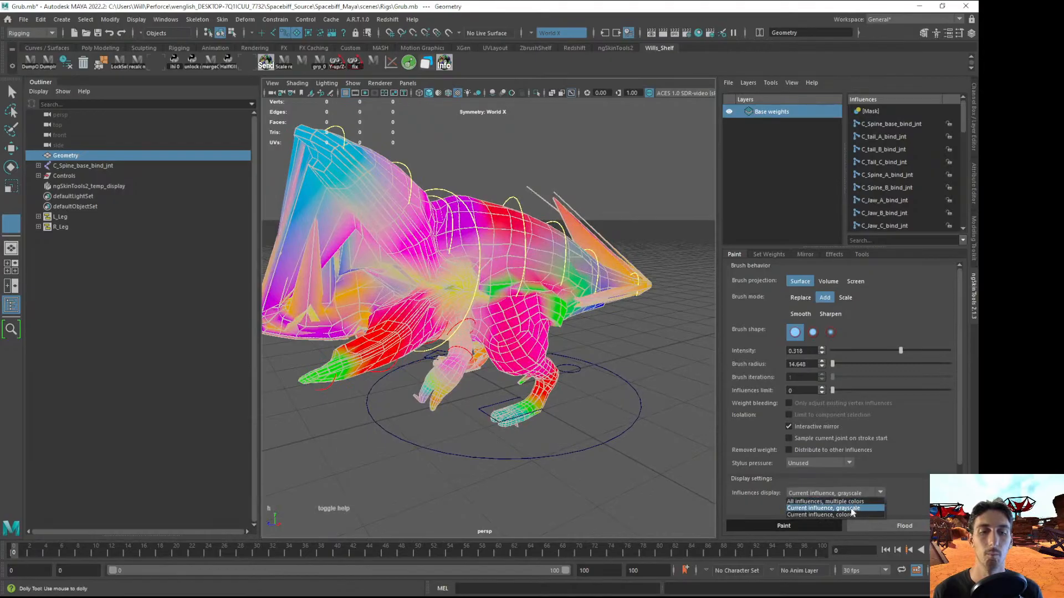
{"action": "left_click", "coordinate": [849, 516]}
{"action": "left_click", "coordinate": [837, 493]}
{"action": "left_click", "coordinate": [837, 501]}
{"action": "left_click", "coordinate": [837, 494]}
{"action": "left_click", "coordinate": [834, 508]}
Display the C_Spine_A_bind_jnt influence and examine its weights on the distorted mesh
{"action": "left_click_drag", "start_coordinate": [552, 403], "coordinate": [434, 397], "text": "alt"}
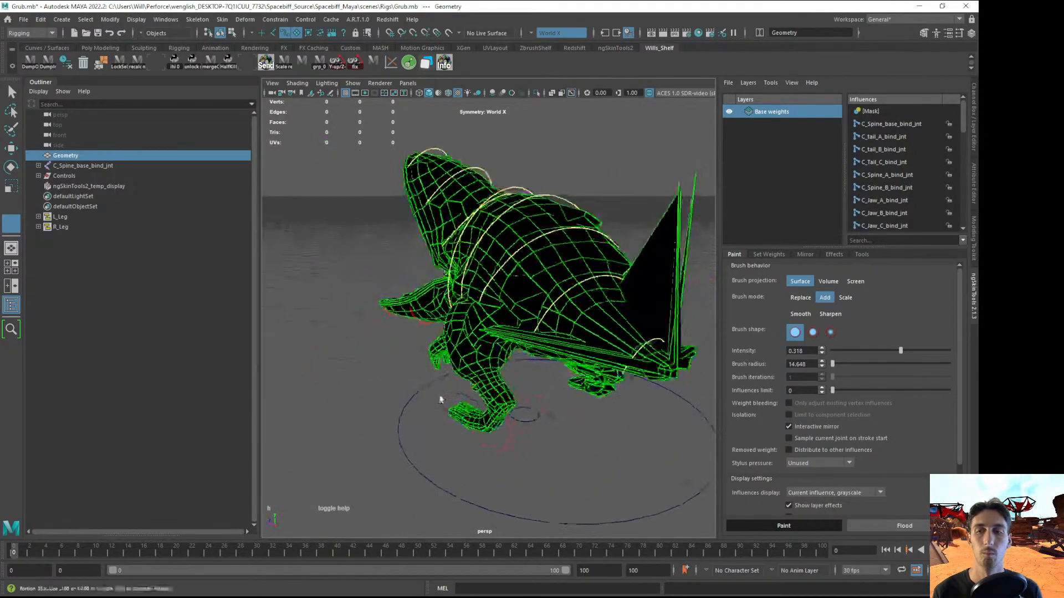
{"action": "left_click_drag", "start_coordinate": [595, 308], "coordinate": [718, 293], "text": "alt"}
{"action": "left_click", "coordinate": [907, 175]}
{"action": "left_click_drag", "start_coordinate": [625, 273], "coordinate": [524, 277], "text": "alt"}
{"action": "right_click_drag", "start_coordinate": [516, 276], "coordinate": [471, 275], "text": "alt"}
{"action": "left_click_drag", "start_coordinate": [471, 275], "coordinate": [433, 305], "text": "alt"}
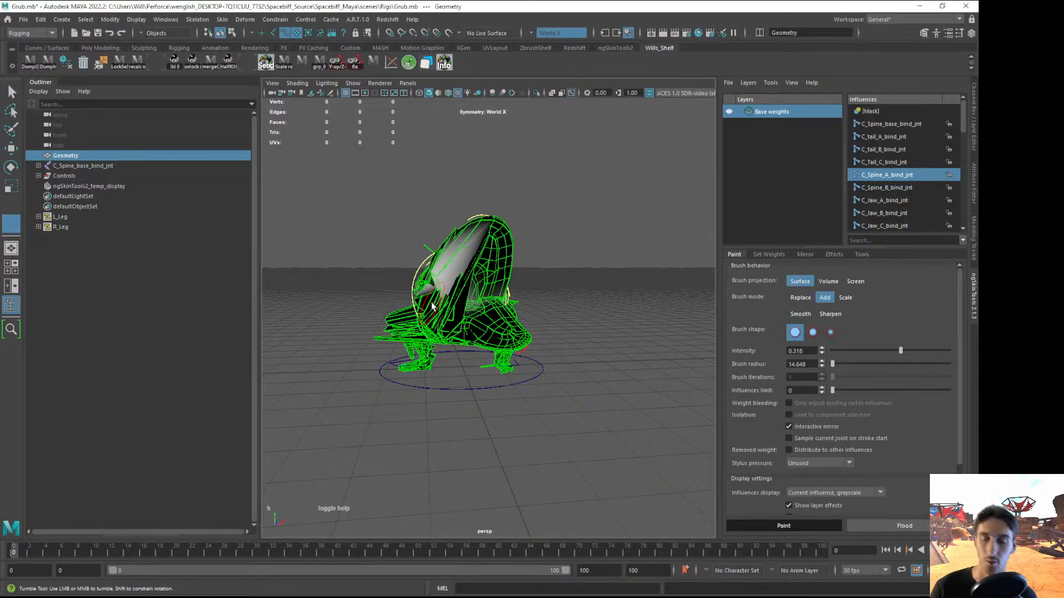
Exit weight painting and restore the creature mesh to its undistorted neutral state
{"action": "key", "text": "q"}
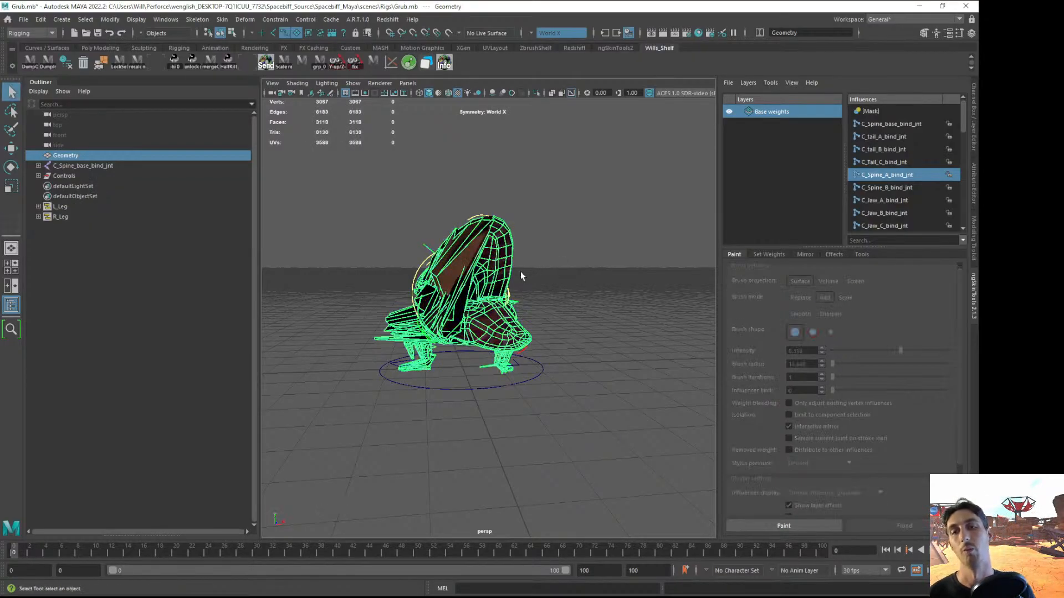
{"action": "left_click", "coordinate": [543, 291]}
{"action": "left_click_drag", "start_coordinate": [471, 289], "coordinate": [595, 289], "text": "alt"}
{"action": "left_click", "coordinate": [530, 287]}
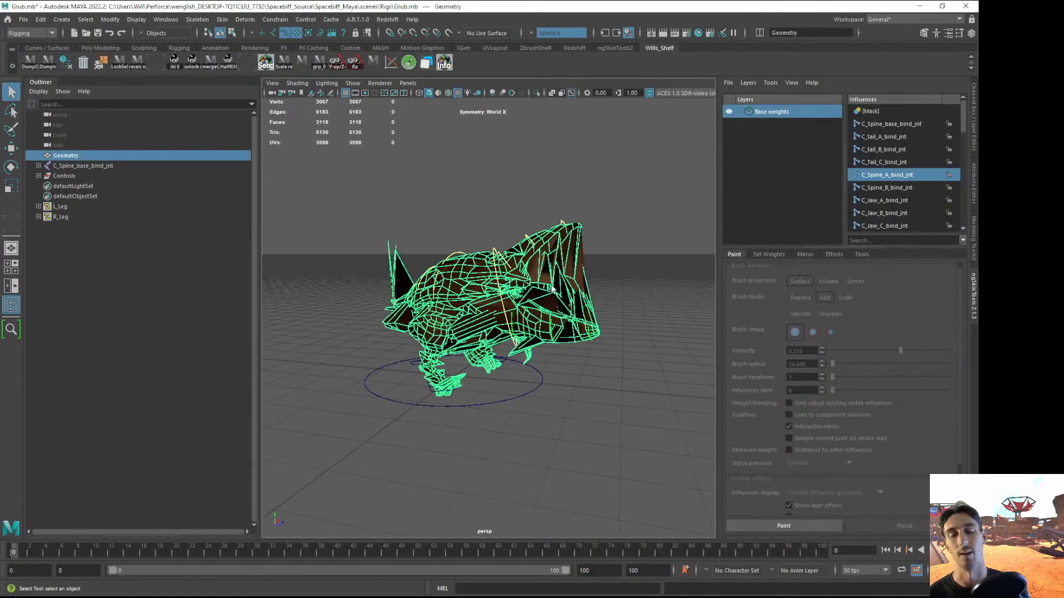
{"action": "left_click", "coordinate": [683, 284]}
{"action": "left_click_drag", "start_coordinate": [371, 222], "coordinate": [613, 432], "text": "alt"}
{"action": "left_click", "coordinate": [596, 248]}
{"action": "left_click_drag", "start_coordinate": [596, 248], "coordinate": [367, 197], "text": "alt"}
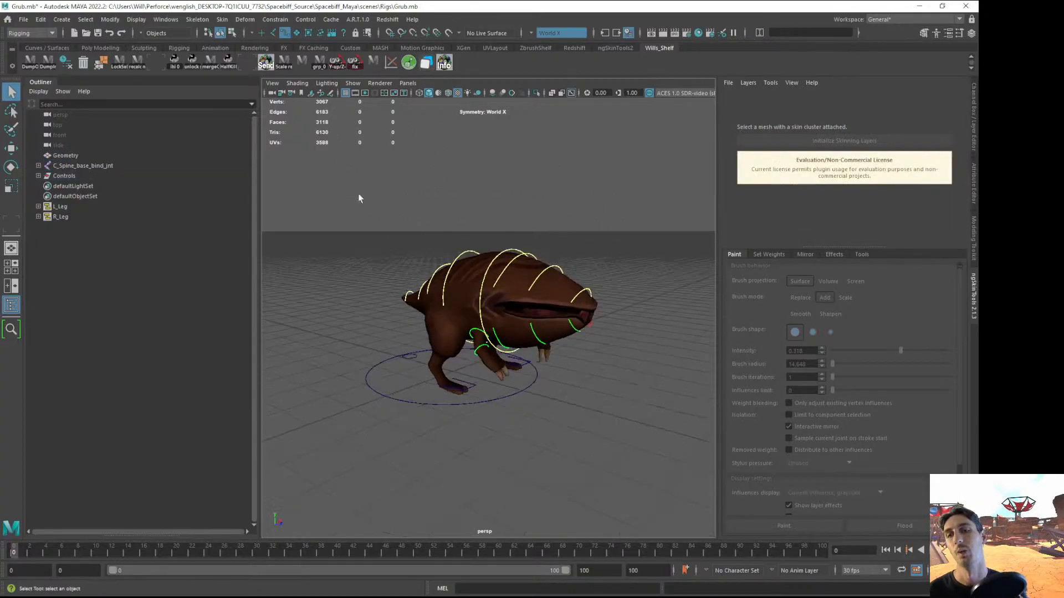
{"action": "left_click_drag", "start_coordinate": [566, 245], "coordinate": [548, 267], "text": "alt"}
Check the Geometry mesh and the base joint, clear the selection, and delete all history in the scene
{"action": "left_click", "coordinate": [108, 156]}
{"action": "key", "text": "f"}
{"action": "left_click", "coordinate": [83, 165]}
{"action": "left_click", "coordinate": [84, 157]}
{"action": "left_click_drag", "start_coordinate": [385, 214], "coordinate": [496, 206], "text": "alt"}
{"action": "left_click", "coordinate": [500, 205]}
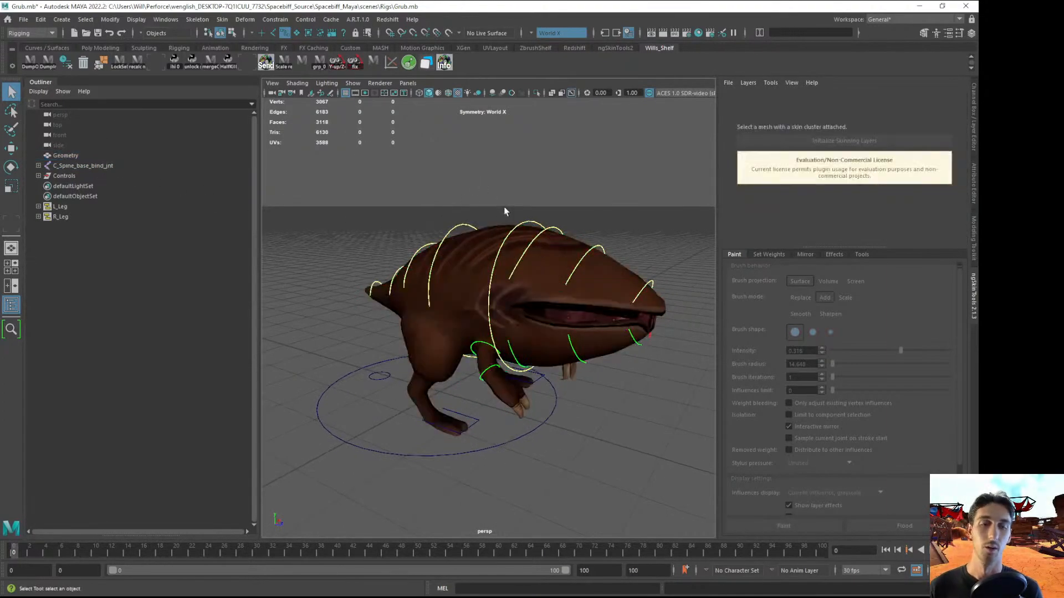
{"action": "left_click", "coordinate": [42, 20]}
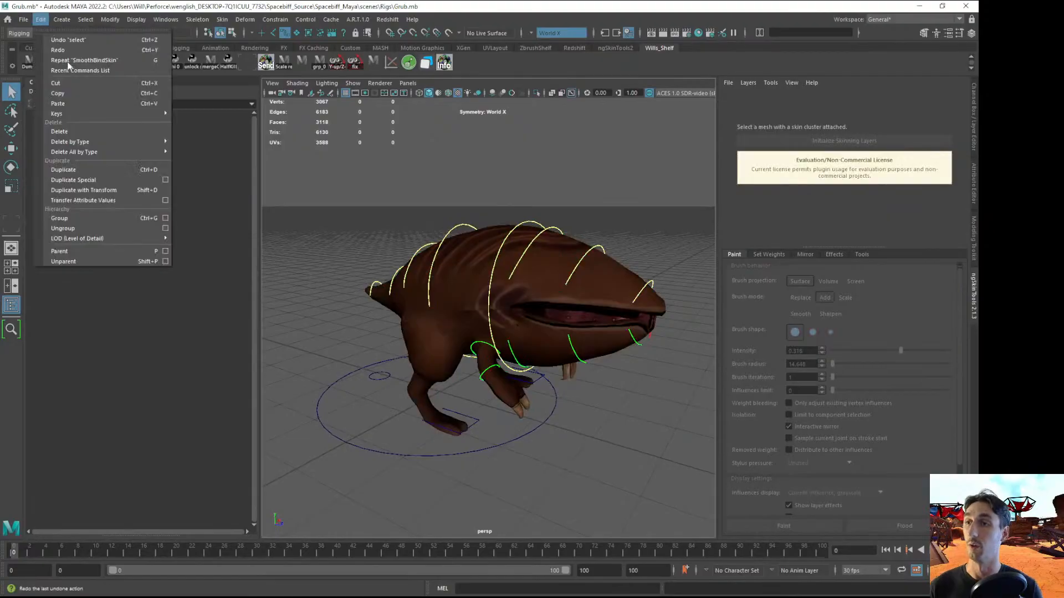
{"action": "mouse_move", "coordinate": [101, 154]}
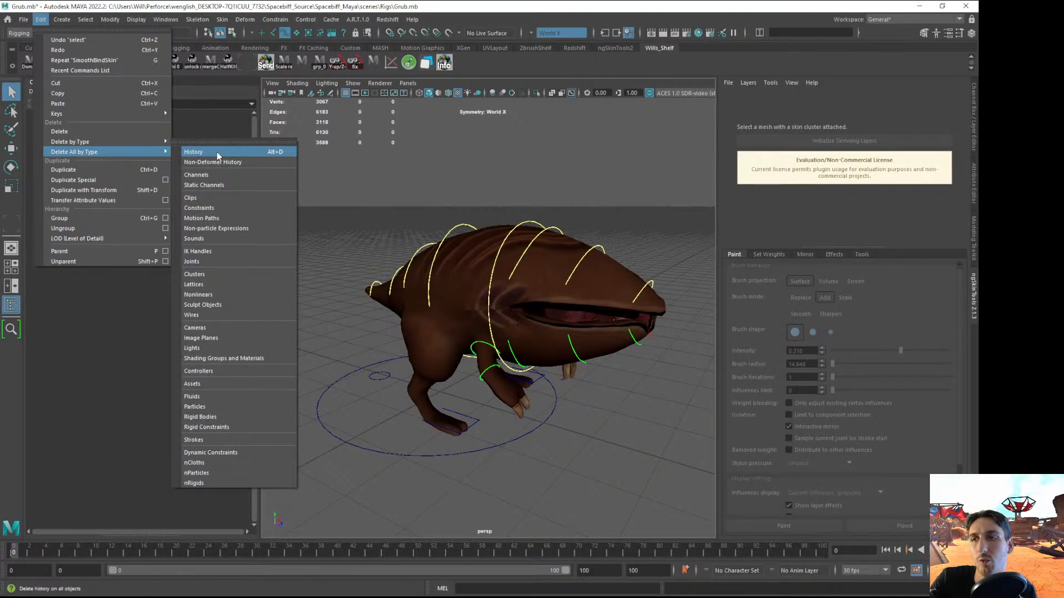
{"action": "left_click", "coordinate": [217, 152]}
Bring back the channel and layer lists and show the Bones layer
{"action": "key", "text": "ctrl+a"}
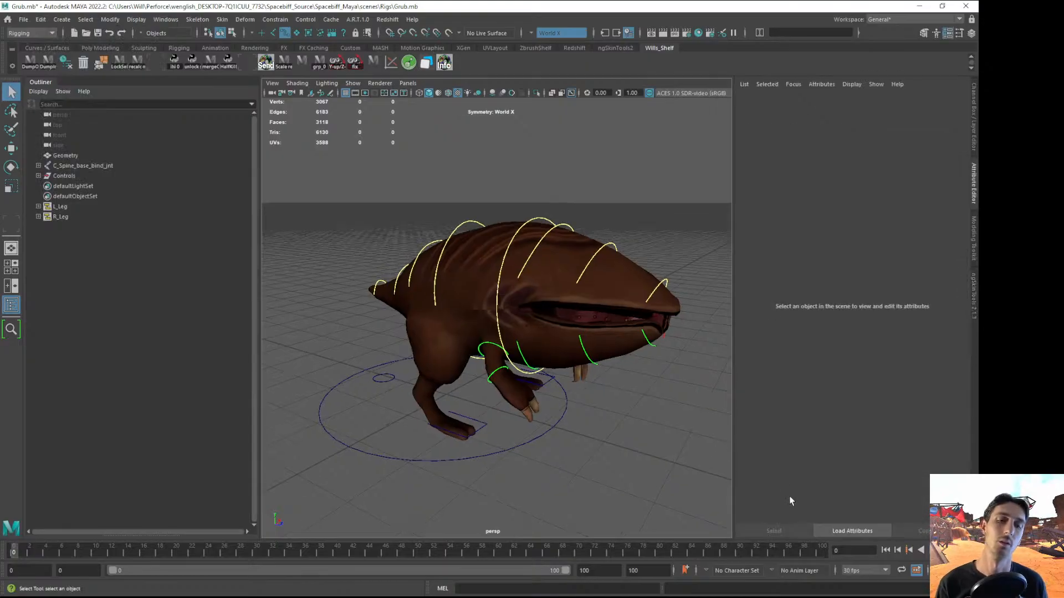
{"action": "key", "text": "ctrl+a"}
{"action": "left_click", "coordinate": [847, 387]}
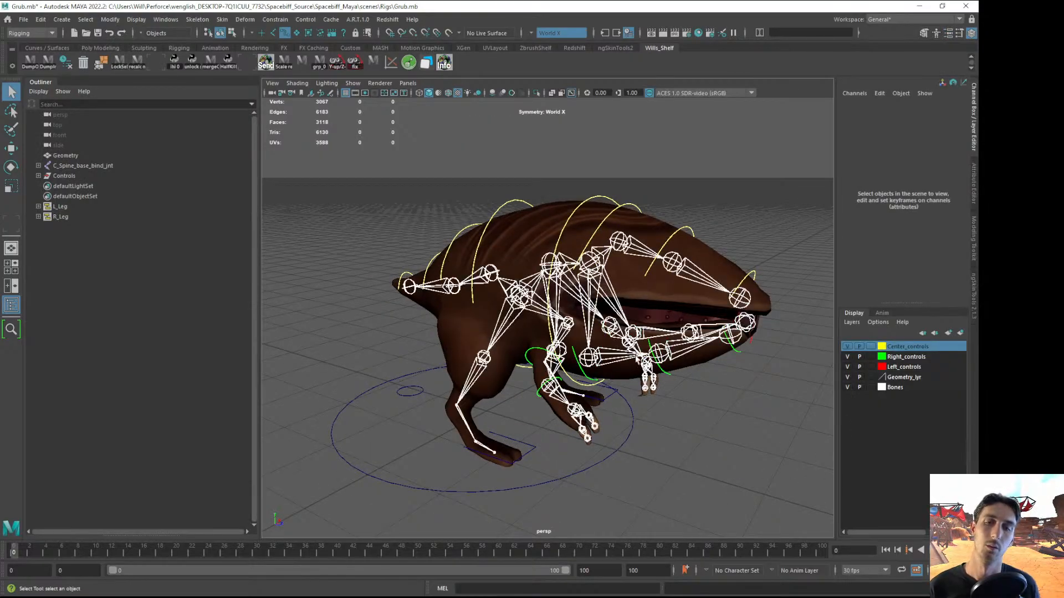
{"action": "left_click_drag", "start_coordinate": [637, 249], "coordinate": [682, 244], "text": "alt"}
Test-rotate CTRL_Jaw_Top_A to about 38 in Y to check whether the mesh follows, then undo the rotation
{"action": "left_click", "coordinate": [659, 200]}
{"action": "key", "text": "e"}
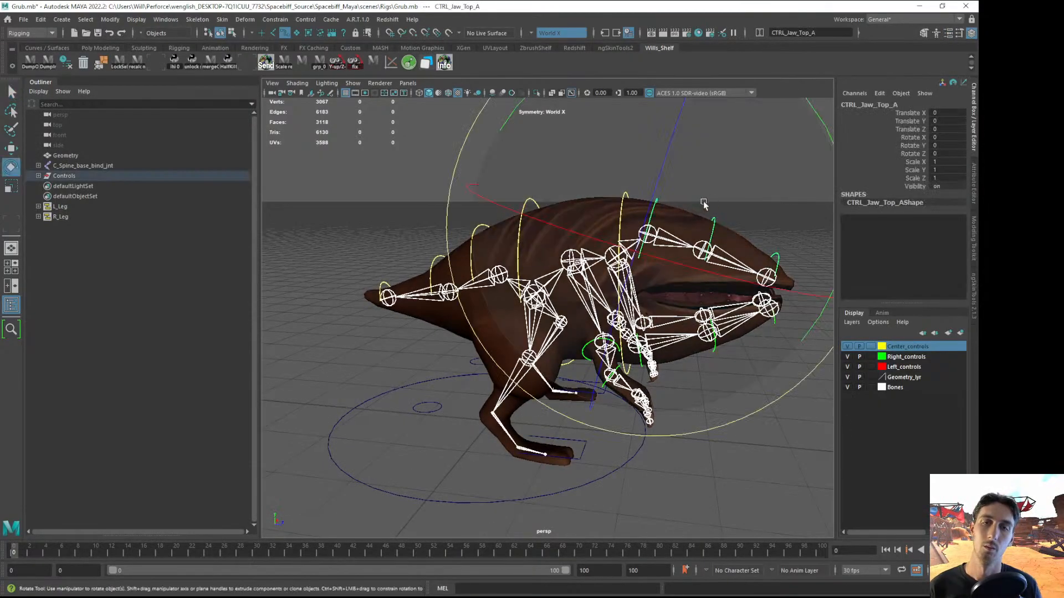
{"action": "left_click_drag", "start_coordinate": [829, 135], "coordinate": [712, 83]}
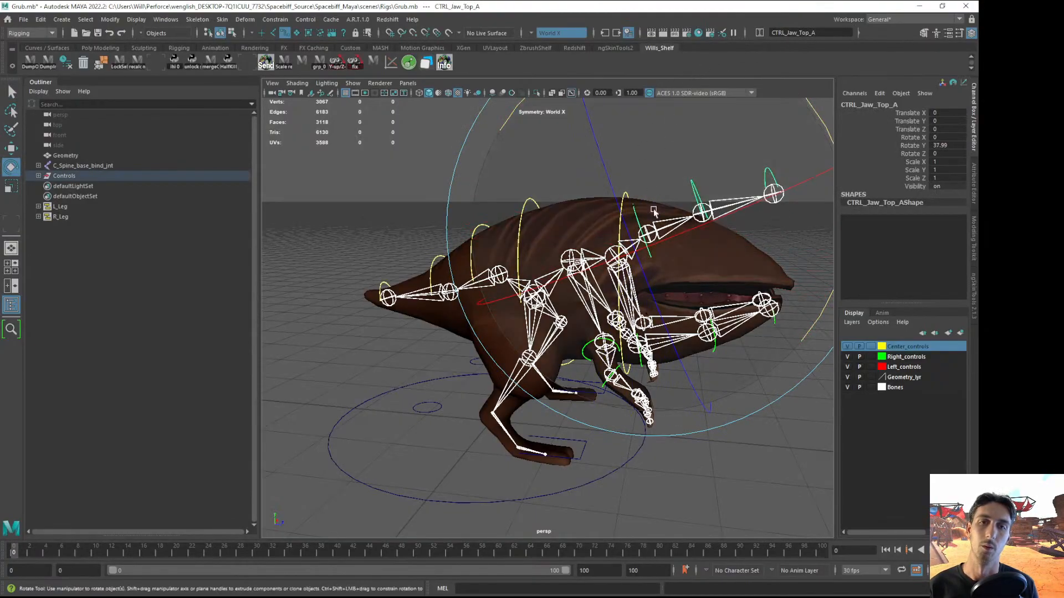
{"action": "key", "text": "ctrl+z"}
{"action": "left_click", "coordinate": [759, 488]}
Hide the Bones layer and turn selection symmetry off
{"action": "left_click", "coordinate": [844, 386]}
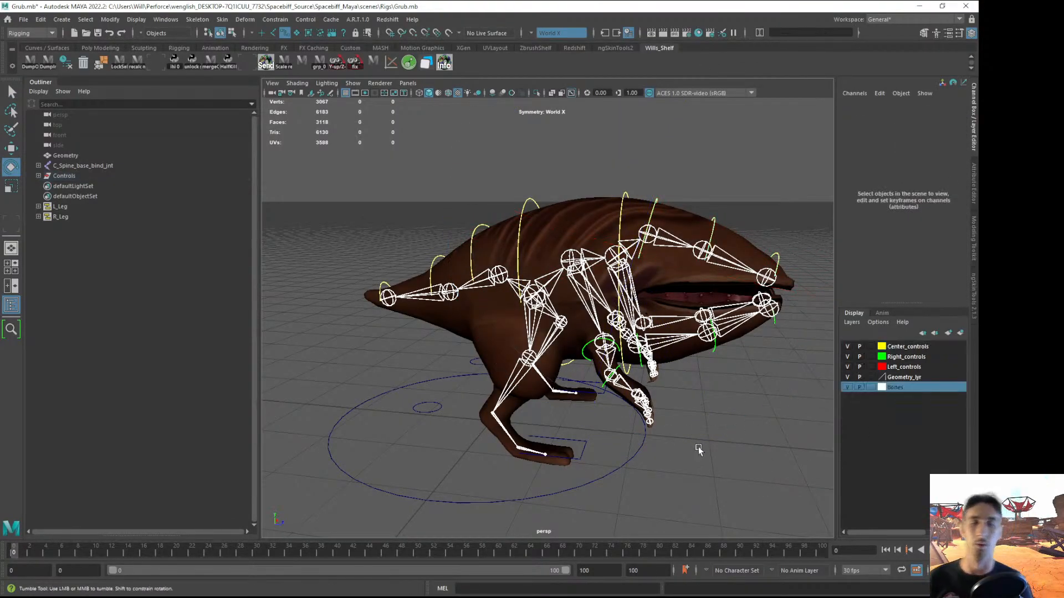
{"action": "left_click_drag", "start_coordinate": [696, 444], "coordinate": [672, 459], "text": "alt"}
{"action": "left_click", "coordinate": [848, 387]}
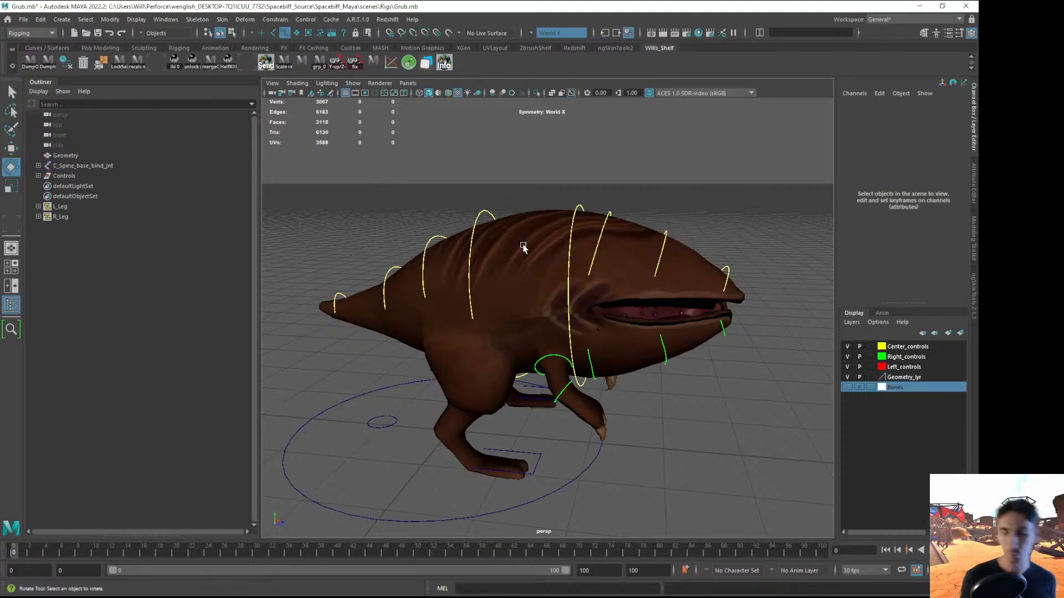
{"action": "right_click_drag", "start_coordinate": [404, 332], "coordinate": [550, 323], "text": "alt"}
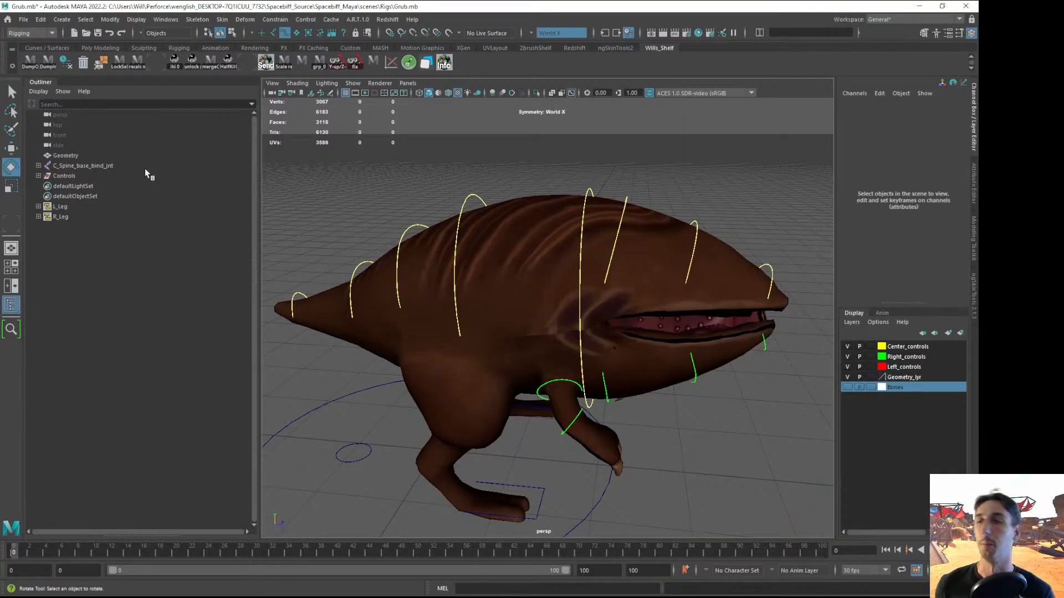
{"action": "key", "text": "q"}
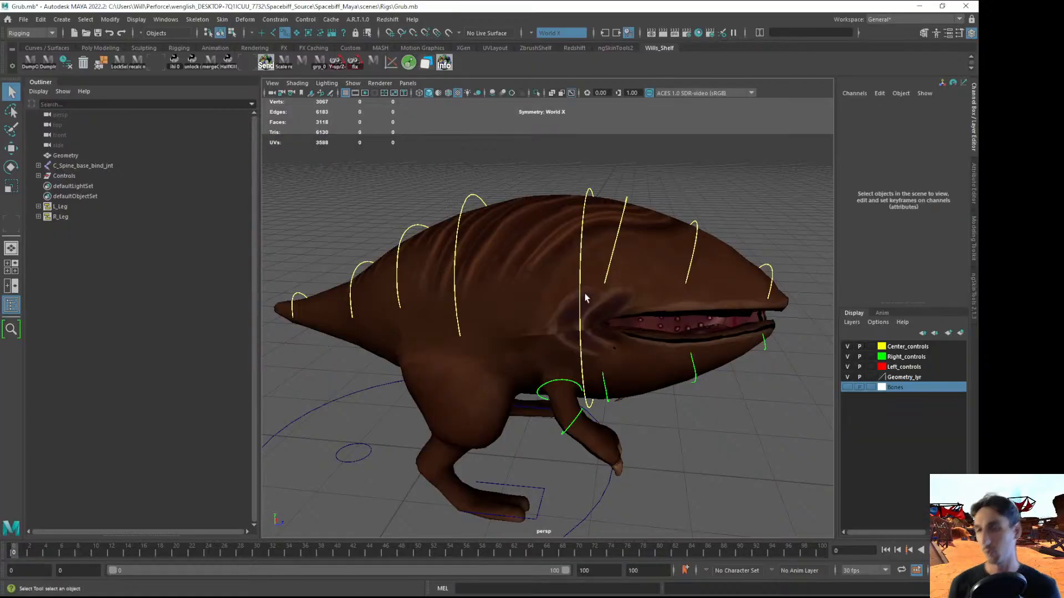
{"action": "right_click_drag", "start_coordinate": [536, 225], "coordinate": [539, 146], "text": "ctrl+shift"}
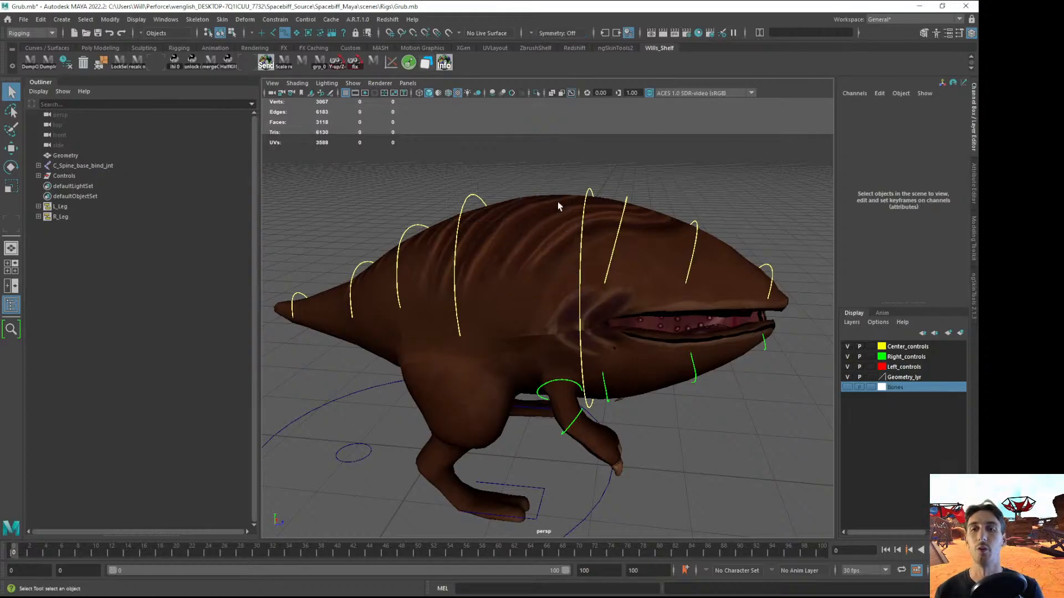
Examine the Geometry mesh's vertices and edge flow around the hip and tail base, then return to object selection
{"action": "left_click_drag", "start_coordinate": [558, 202], "coordinate": [544, 194], "text": "alt"}
{"action": "left_click_drag", "start_coordinate": [590, 161], "coordinate": [606, 185], "text": "alt"}
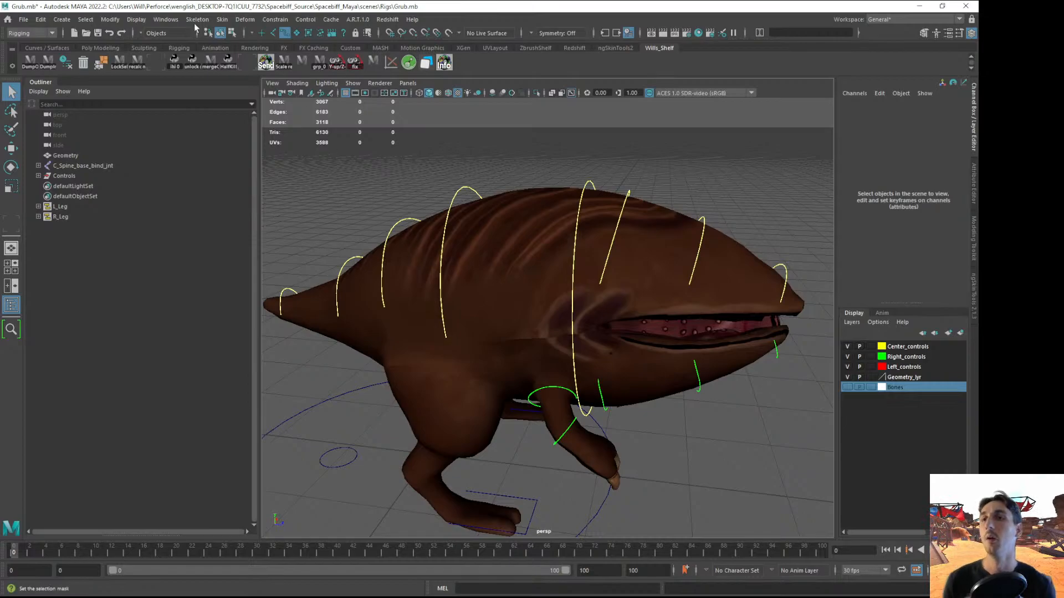
{"action": "left_click", "coordinate": [475, 281]}
{"action": "scroll", "coordinate": [463, 310], "scroll_direction": "up", "scroll_amount": 3}
{"action": "left_click_drag", "start_coordinate": [410, 399], "coordinate": [460, 350], "text": "alt"}
{"action": "key", "text": "F9"}
{"action": "scroll", "coordinate": [454, 332], "scroll_direction": "up", "scroll_amount": 2}
{"action": "left_click", "coordinate": [429, 298]}
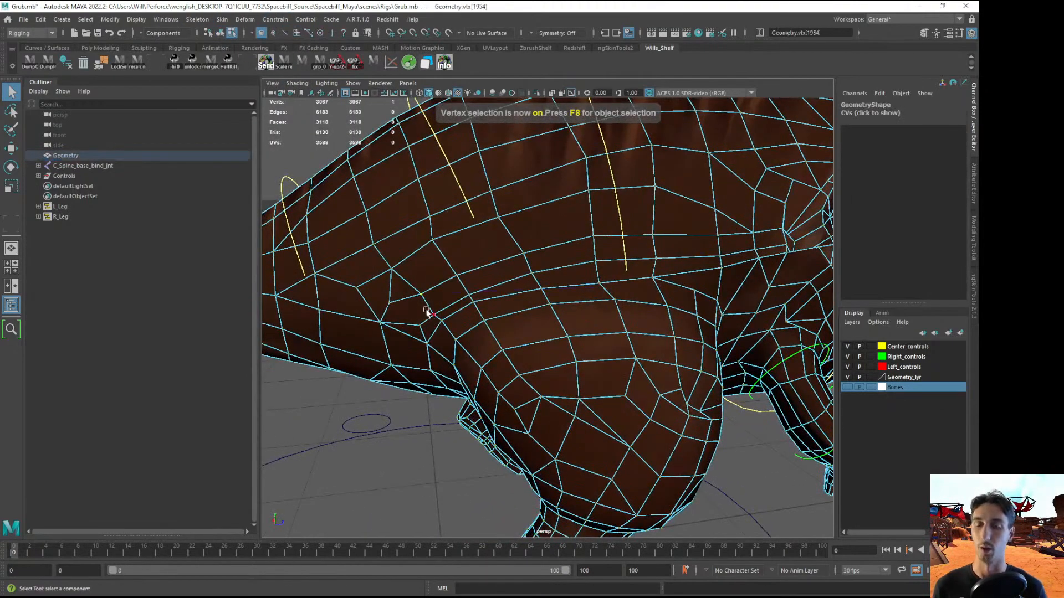
{"action": "key", "text": "w"}
{"action": "left_click_drag", "start_coordinate": [465, 388], "coordinate": [455, 386], "text": "alt"}
{"action": "key", "text": "F8"}
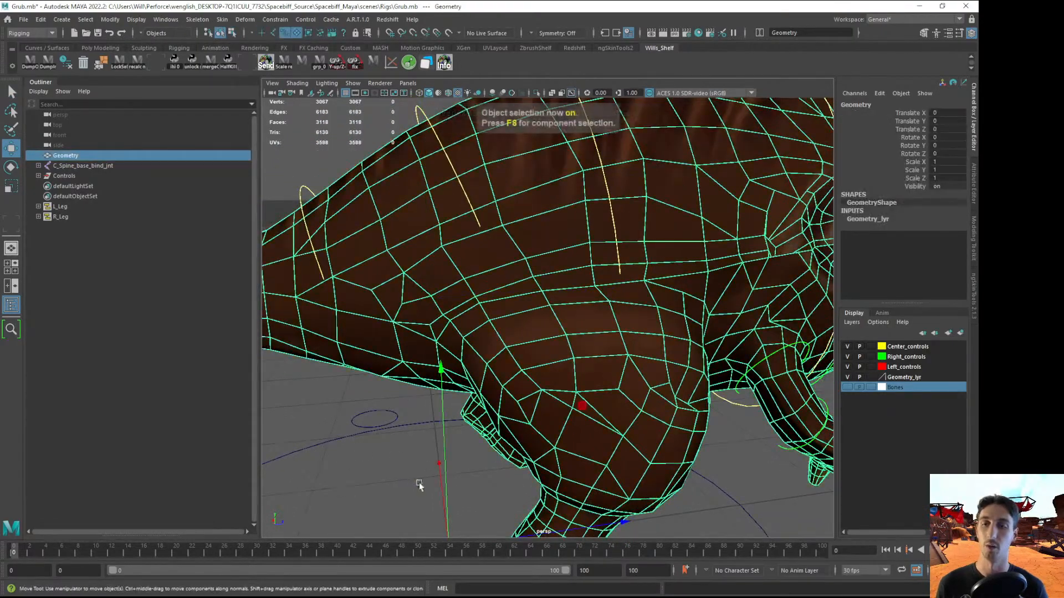
{"action": "left_click", "coordinate": [424, 483]}
{"action": "scroll", "coordinate": [496, 413], "scroll_direction": "down", "scroll_amount": 5}
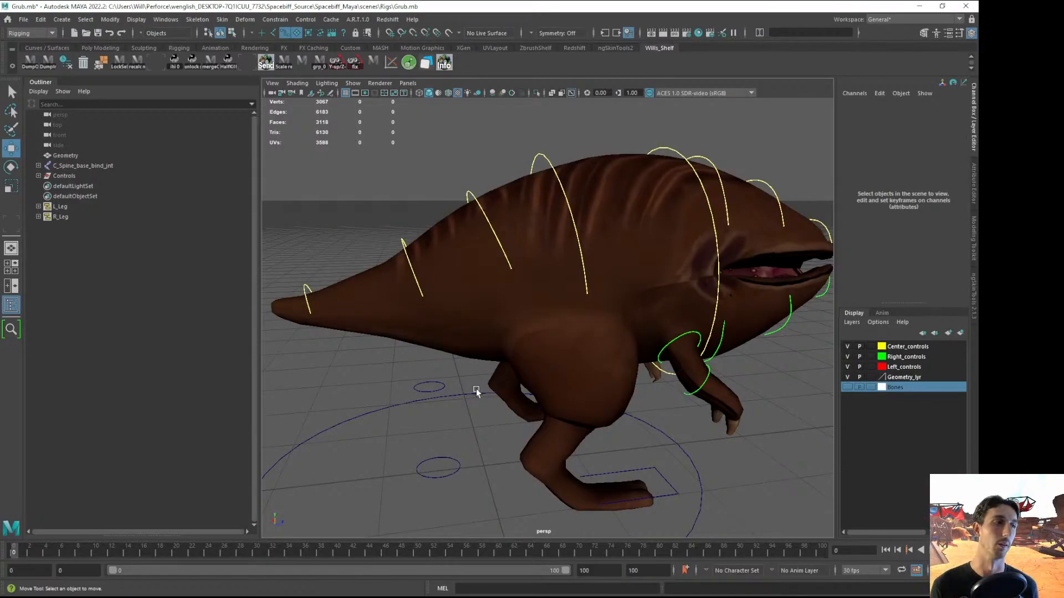
Run mesh Cleanup on Geometry for faces with more than 4 sides, concave faces, faces with holes and non-planar faces
{"action": "left_click", "coordinate": [613, 262]}
{"action": "left_click_drag", "start_coordinate": [652, 269], "coordinate": [613, 259], "text": "alt"}
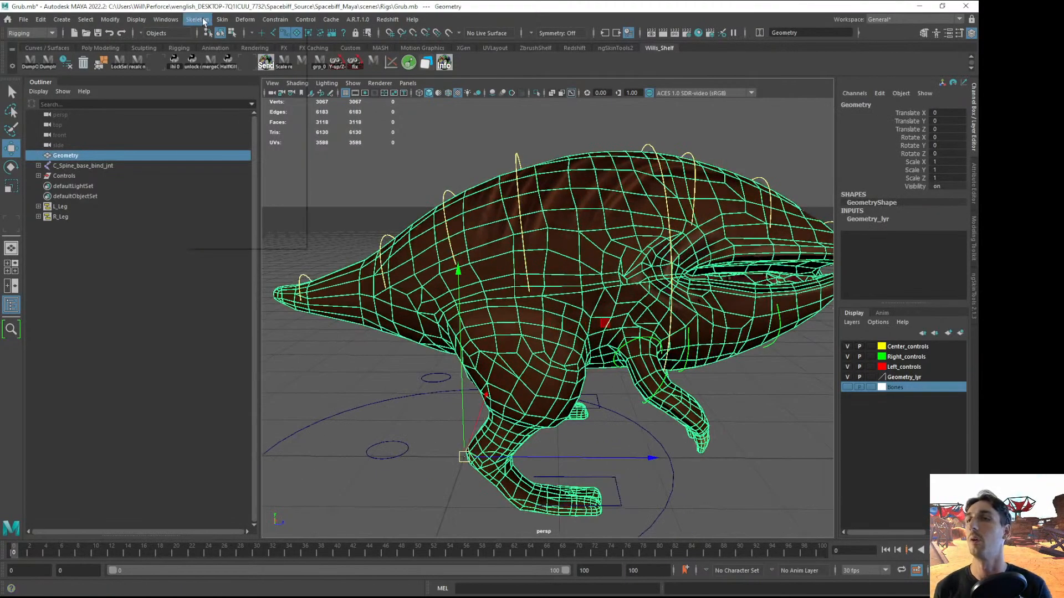
{"action": "left_click", "coordinate": [197, 19]}
{"action": "left_click", "coordinate": [34, 34]}
{"action": "left_click", "coordinate": [29, 44]}
{"action": "left_click", "coordinate": [193, 19]}
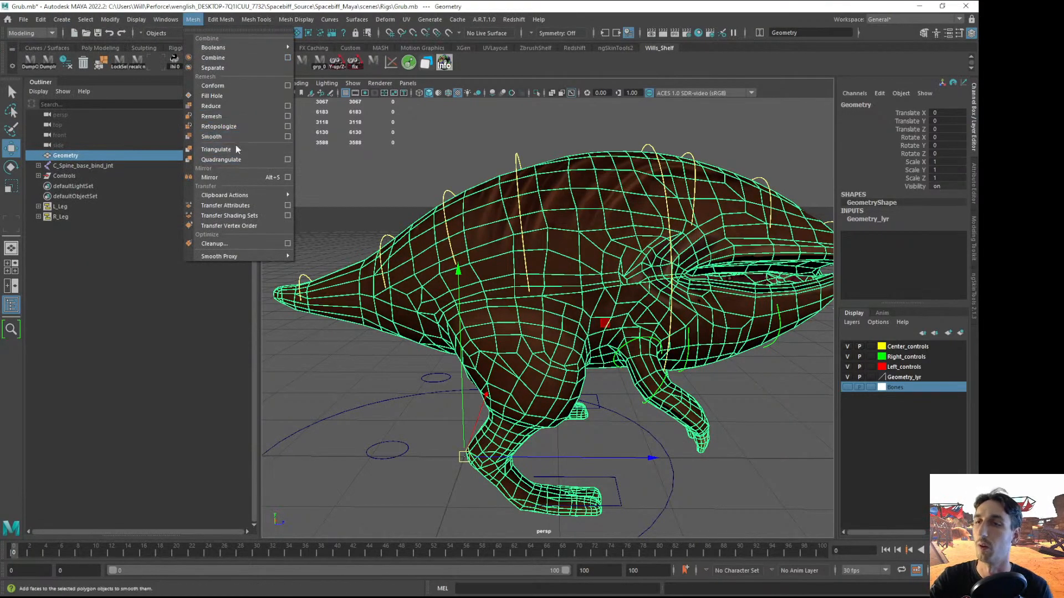
{"action": "left_click", "coordinate": [287, 244]}
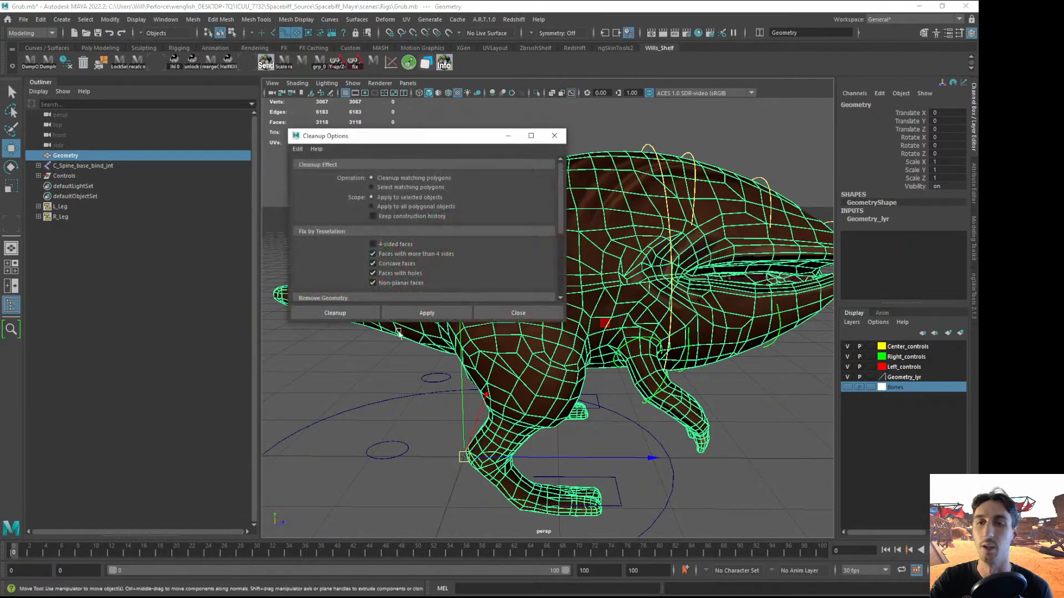
{"action": "left_click_drag", "start_coordinate": [416, 138], "coordinate": [492, 137]}
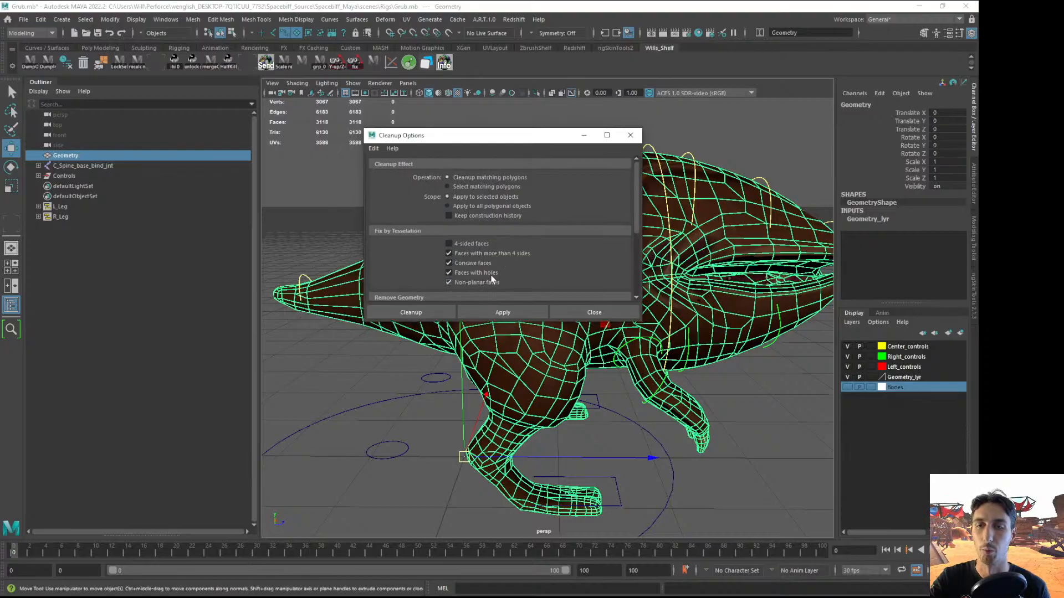
{"action": "scroll", "coordinate": [636, 226], "scroll_direction": "down", "scroll_amount": 1}
{"action": "scroll", "coordinate": [636, 222], "scroll_direction": "up", "scroll_amount": 1}
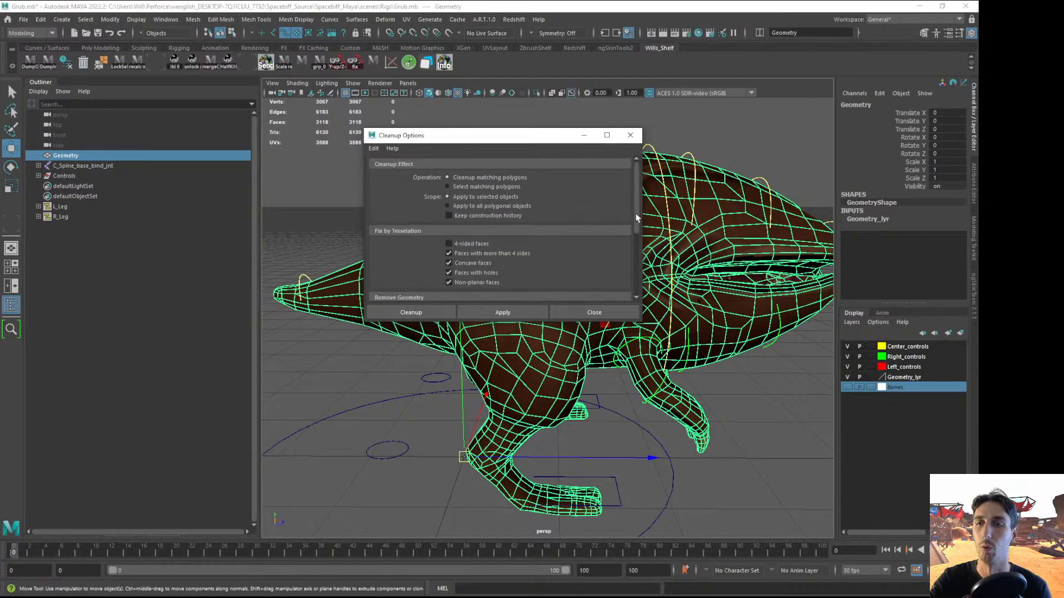
{"action": "left_click", "coordinate": [434, 311]}
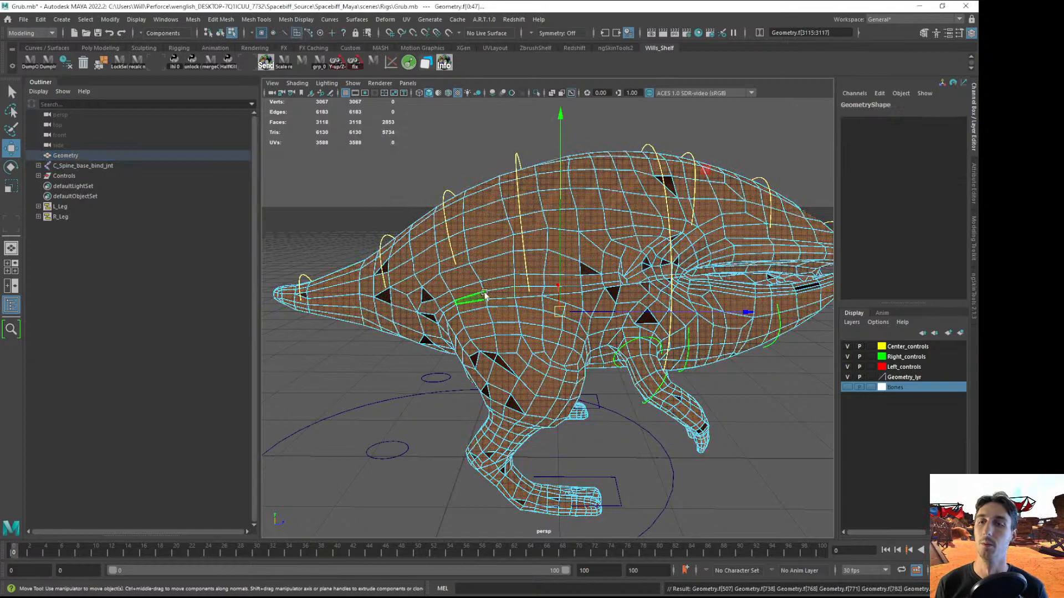
Test-move a single face on the flank above the hip, undo the move, and return to object selection
{"action": "scroll", "coordinate": [555, 332], "scroll_direction": "up", "scroll_amount": 5}
{"action": "key", "text": "F9"}
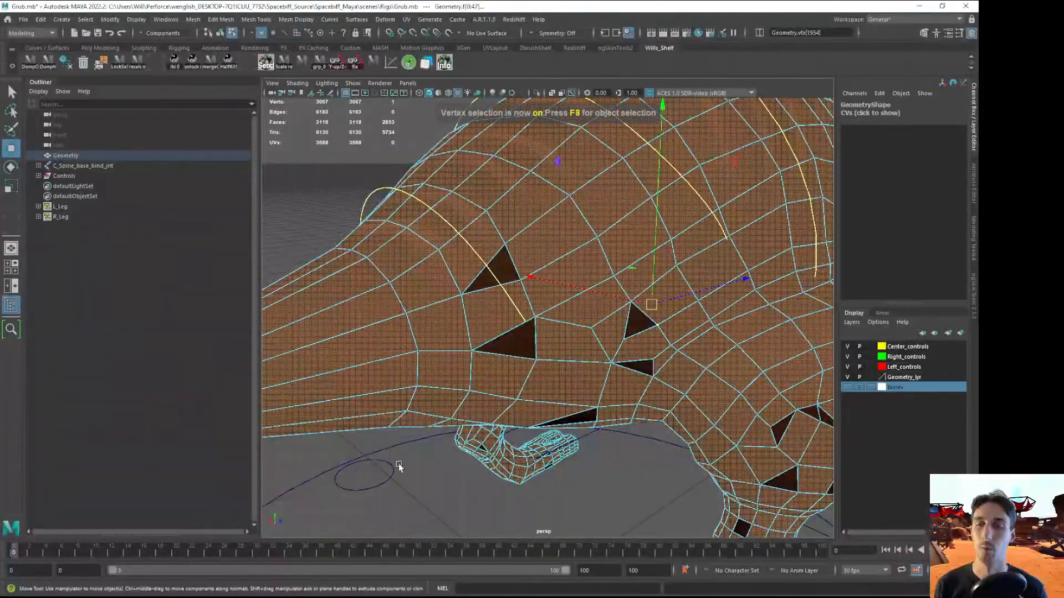
{"action": "left_click", "coordinate": [542, 295]}
{"action": "key", "text": "F11"}
{"action": "left_click", "coordinate": [637, 243]}
{"action": "left_click_drag", "start_coordinate": [636, 237], "coordinate": [650, 198]}
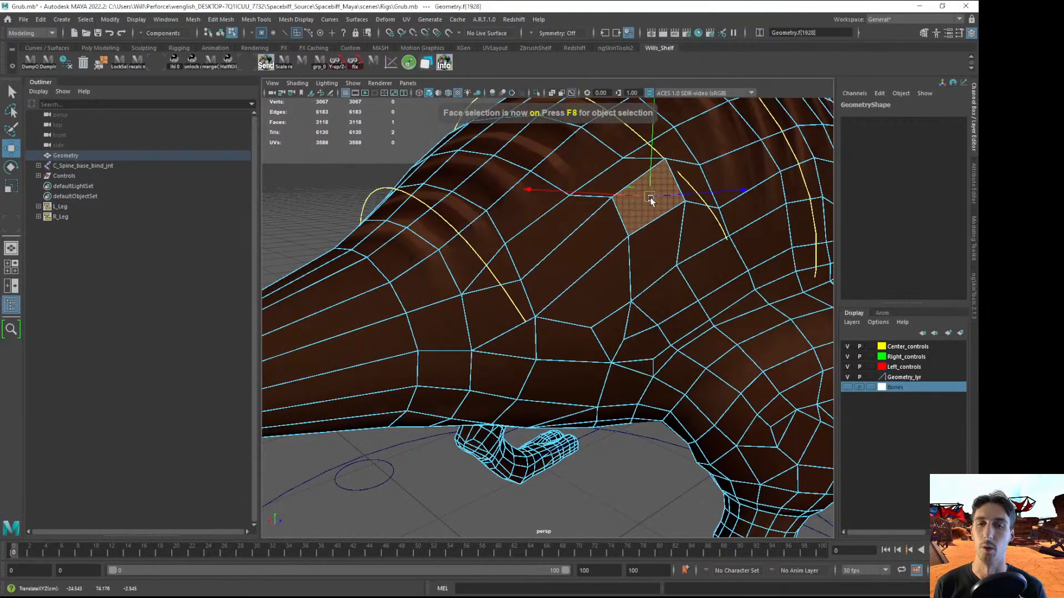
{"action": "key", "text": "ctrl+z"}
{"action": "key", "text": "F8"}
Examine the whole creature from behind and from the side, with the mesh wireframe shown and cleared
{"action": "left_click_drag", "start_coordinate": [593, 347], "coordinate": [626, 332], "text": "alt"}
{"action": "middle_click_drag", "start_coordinate": [626, 332], "coordinate": [553, 372], "text": "alt"}
{"action": "right_click_drag", "start_coordinate": [553, 373], "coordinate": [488, 332], "text": "alt"}
{"action": "left_click_drag", "start_coordinate": [488, 333], "coordinate": [427, 288], "text": "alt"}
{"action": "key", "text": "q"}
{"action": "left_click", "coordinate": [451, 203]}
{"action": "left_click_drag", "start_coordinate": [451, 203], "coordinate": [469, 241], "text": "alt"}
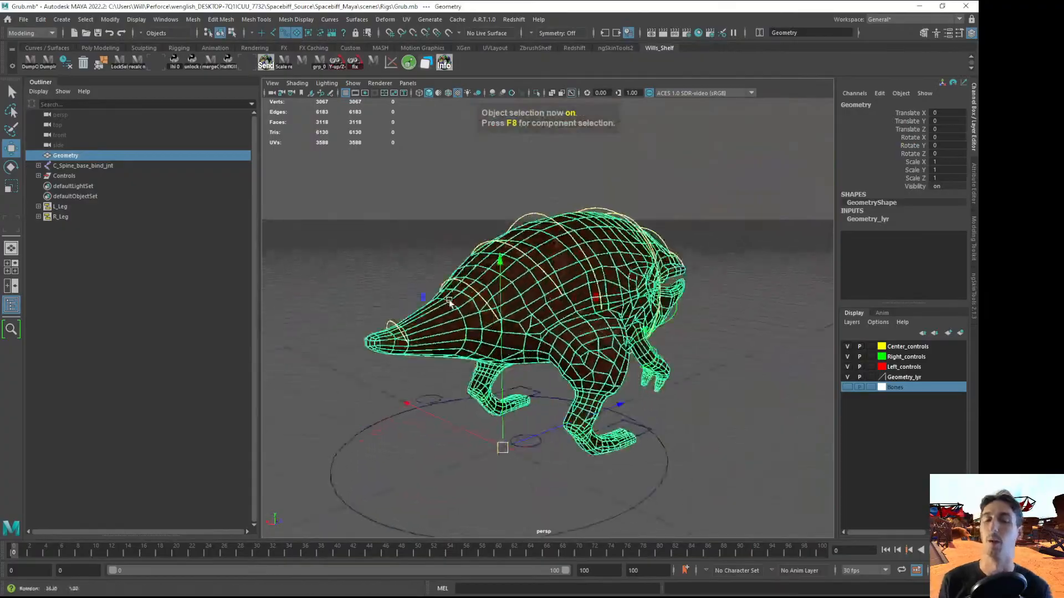
{"action": "right_click_drag", "start_coordinate": [468, 237], "coordinate": [448, 235], "text": "alt"}
{"action": "left_click", "coordinate": [535, 279]}
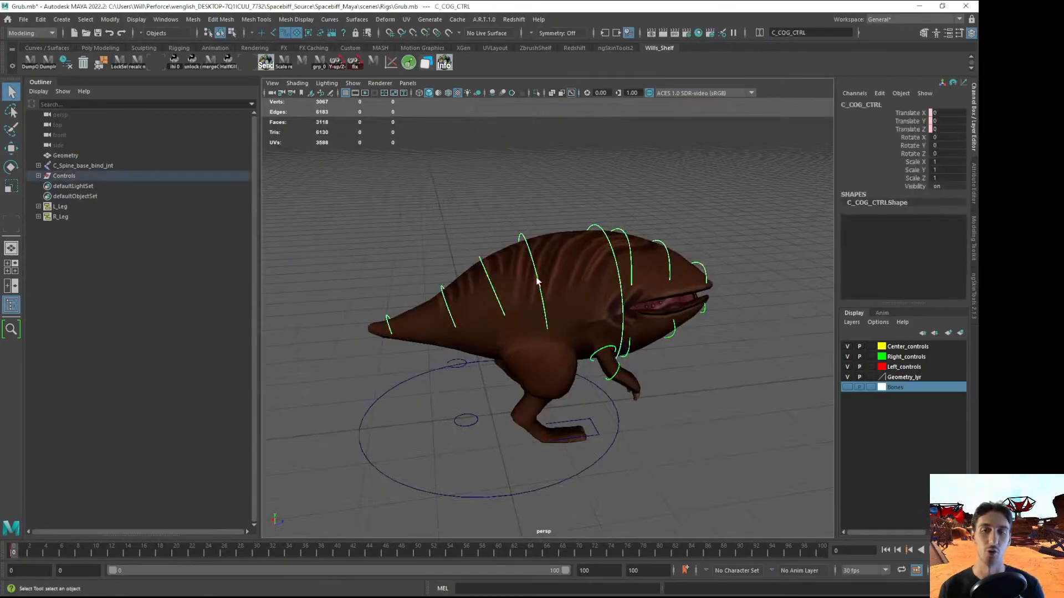
Test-move individual vertices on the mesh's side behind the mouth, undoing each move, and return to object selection
{"action": "left_click", "coordinate": [574, 272]}
{"action": "scroll", "coordinate": [566, 219], "scroll_direction": "up", "scroll_amount": 5}
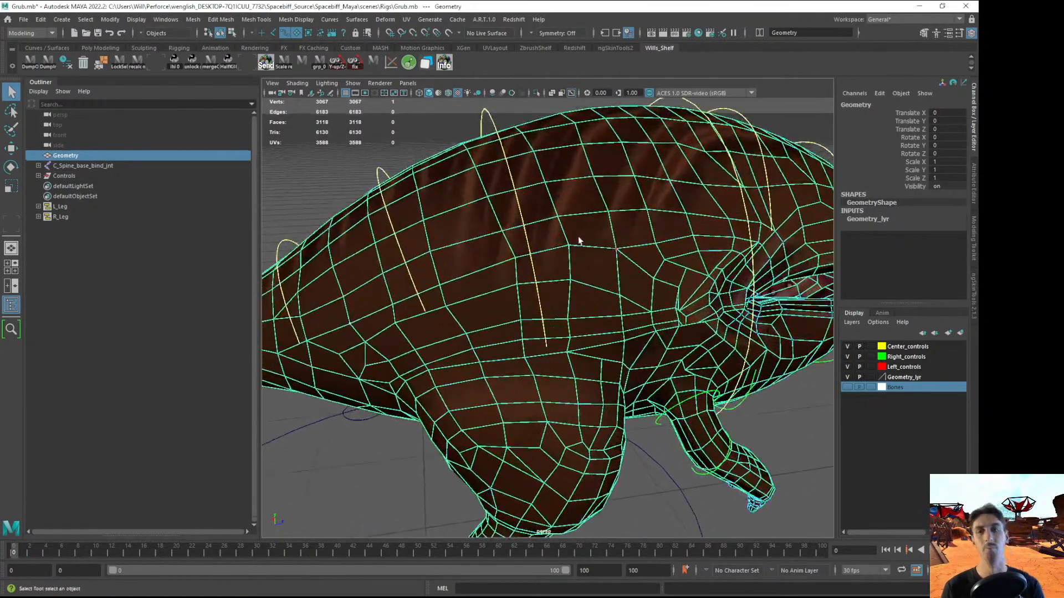
{"action": "key", "text": "F8"}
{"action": "left_click", "coordinate": [555, 270]}
{"action": "key", "text": "ctrl+z"}
{"action": "right_click_drag", "start_coordinate": [555, 266], "coordinate": [624, 260], "text": "alt"}
{"action": "key", "text": "grave"}
{"action": "mouse_move", "coordinate": [564, 152]}
{"action": "left_mouse_down"}
{"action": "mouse_move", "coordinate": [560, 145]}
{"action": "mouse_move", "coordinate": [580, 148]}
{"action": "left_mouse_up"}
{"action": "key", "text": "ctrl+z"}
{"action": "key", "text": "grave"}
{"action": "left_click_drag", "start_coordinate": [645, 146], "coordinate": [668, 144]}
{"action": "key", "text": "ctrl+z"}
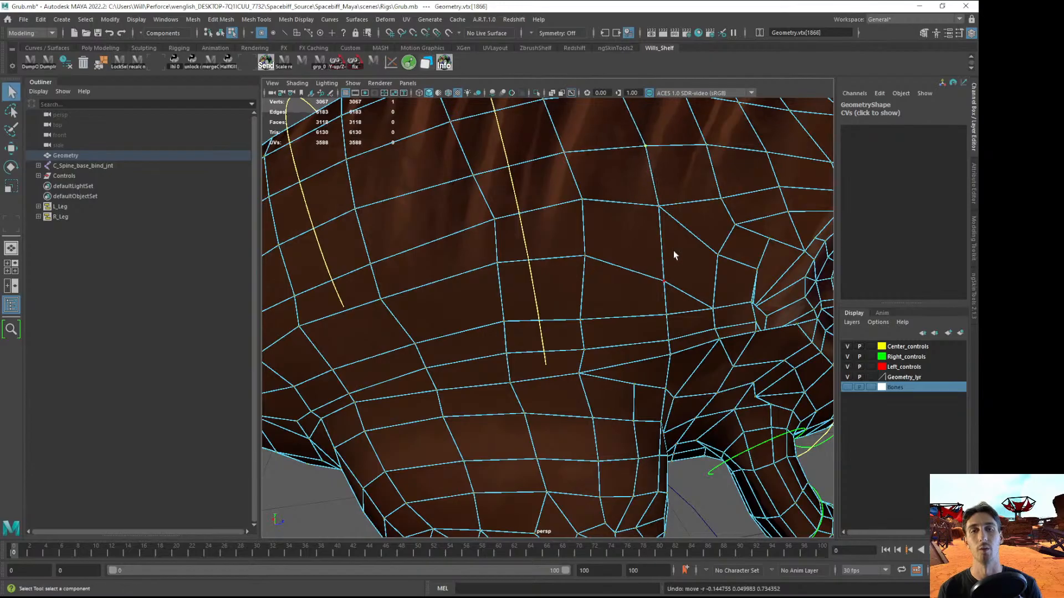
{"action": "right_click_drag", "start_coordinate": [670, 257], "coordinate": [622, 214], "text": "alt"}
{"action": "key", "text": "F8"}
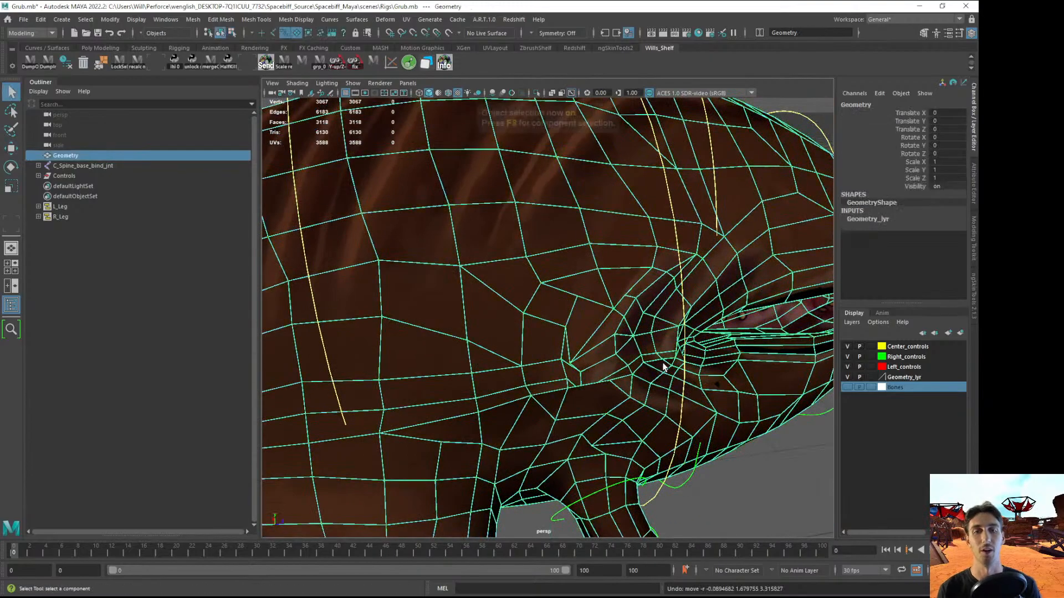
Frame the creature and inspect its mesh and silhouette from several sides, leaving nothing selected
{"action": "key", "text": "f"}
{"action": "left_click", "coordinate": [577, 232]}
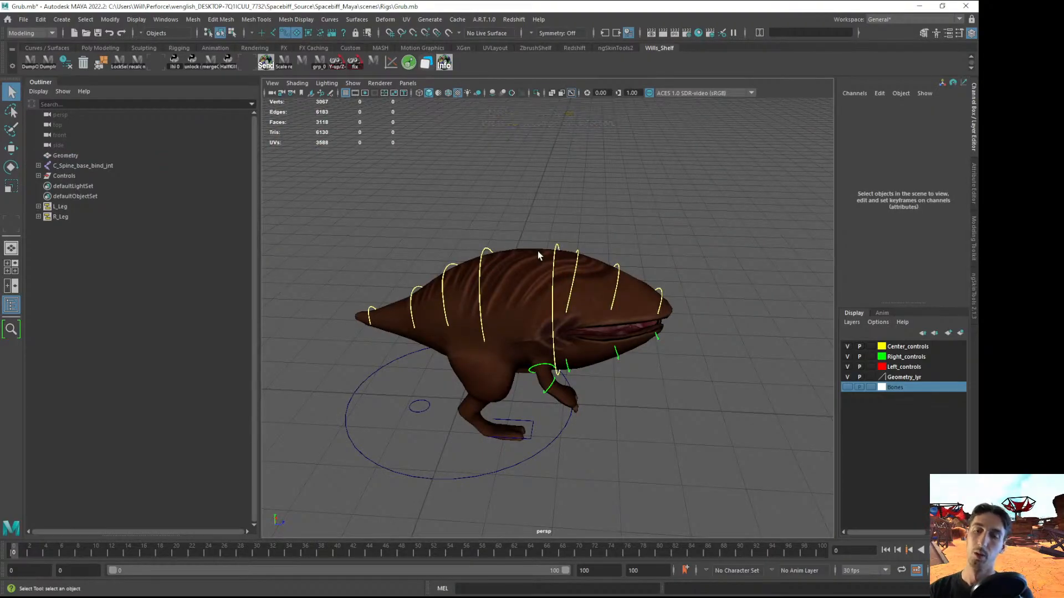
{"action": "left_click", "coordinate": [526, 311]}
{"action": "left_click_drag", "start_coordinate": [519, 324], "coordinate": [577, 322], "text": "alt"}
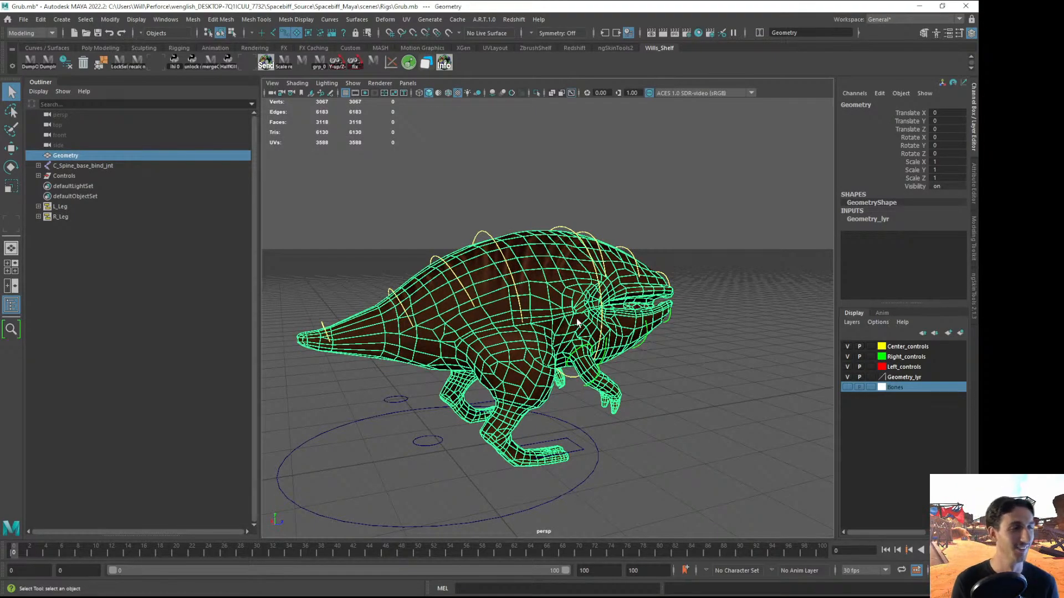
{"action": "left_click_drag", "start_coordinate": [578, 377], "coordinate": [558, 368], "text": "alt"}
{"action": "left_click", "coordinate": [599, 204]}
{"action": "left_click_drag", "start_coordinate": [549, 314], "coordinate": [600, 304], "text": "alt"}
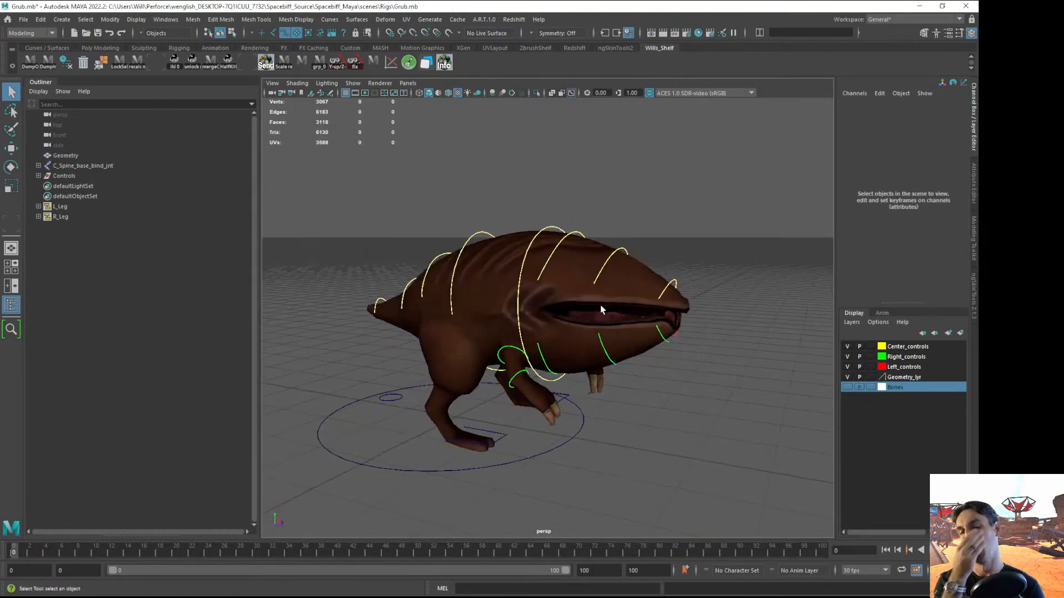
{"action": "left_click", "coordinate": [585, 261]}
{"action": "left_click_drag", "start_coordinate": [569, 263], "coordinate": [622, 248], "text": "alt"}
{"action": "left_click", "coordinate": [620, 238]}
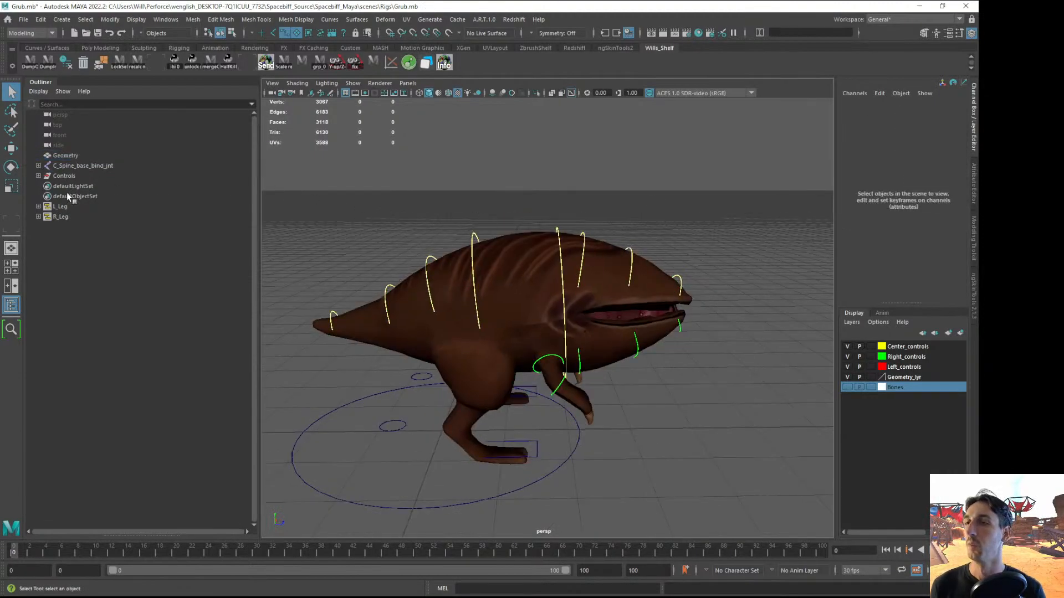
Bind the Geometry mesh's skin to C_Spine_base_bind_jnt and clear the selection
{"action": "left_click", "coordinate": [38, 176]}
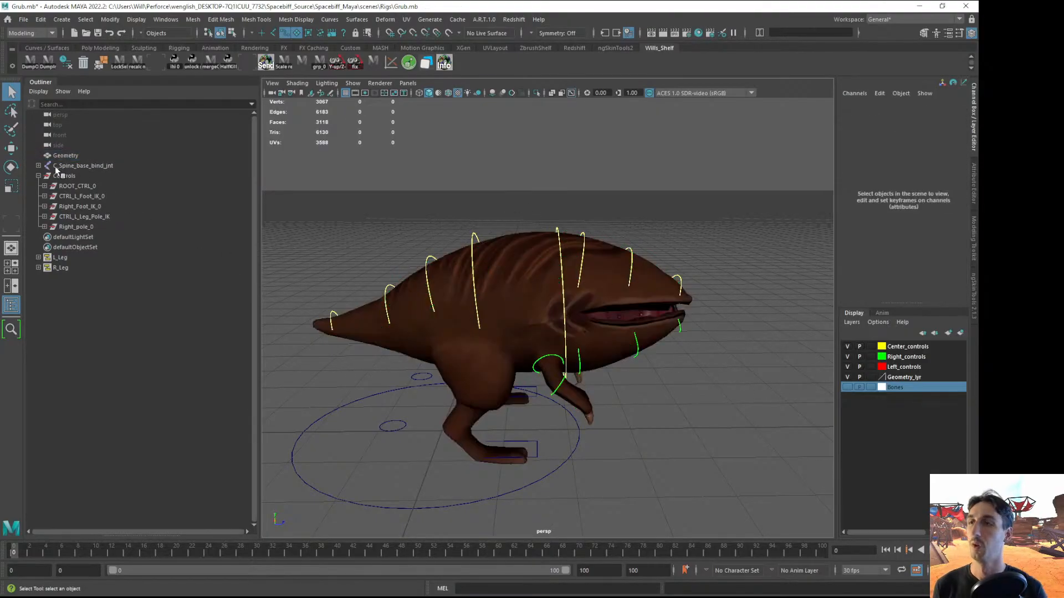
{"action": "left_click", "coordinate": [78, 165]}
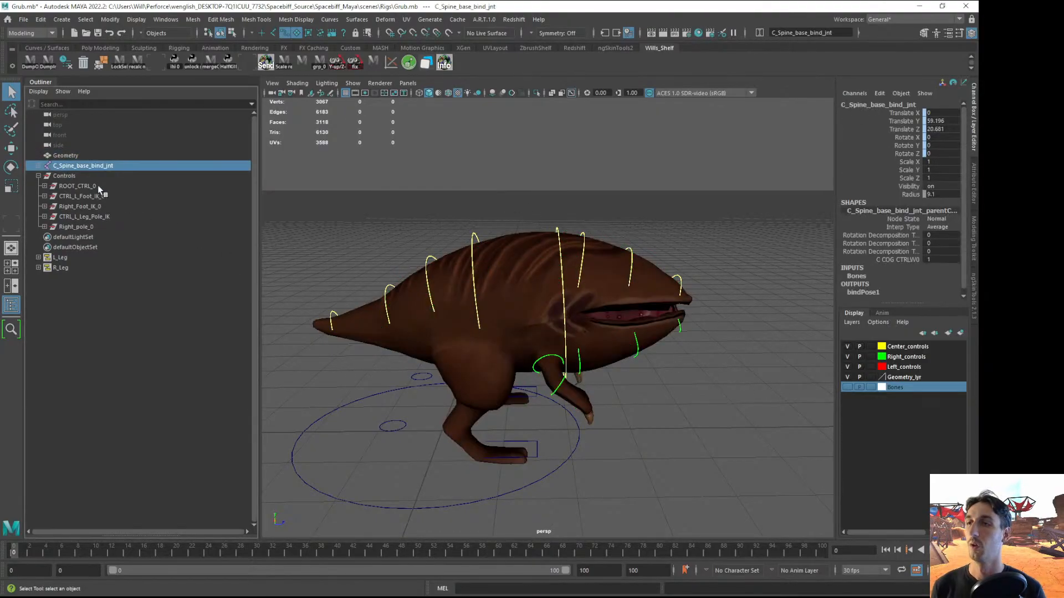
{"action": "left_click", "coordinate": [520, 260], "text": "shift"}
{"action": "left_click", "coordinate": [193, 19]}
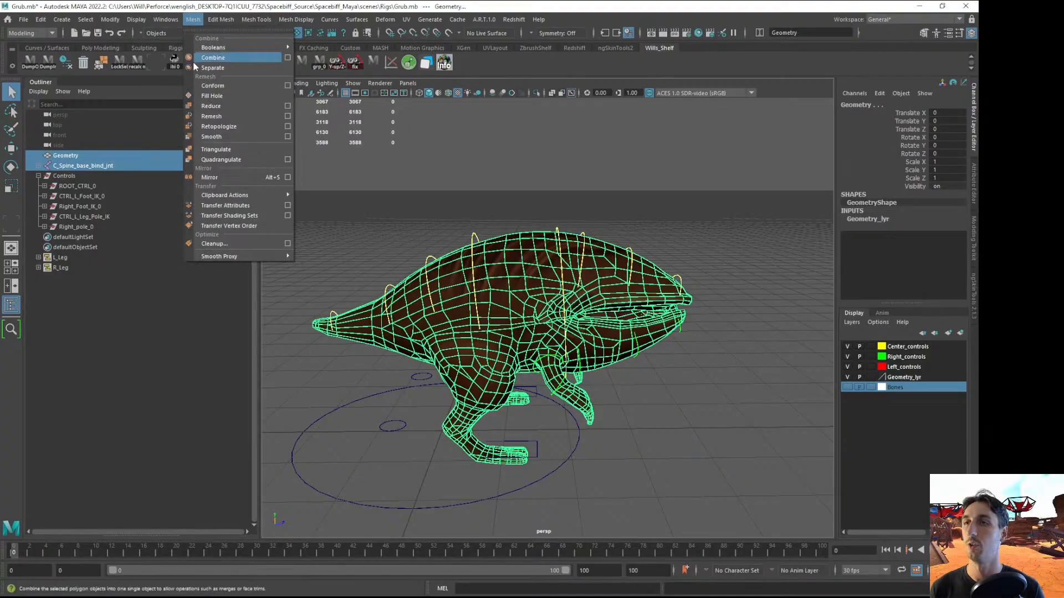
{"action": "left_click", "coordinate": [33, 33]}
{"action": "left_click", "coordinate": [18, 55]}
{"action": "left_click", "coordinate": [198, 19]}
{"action": "left_click", "coordinate": [223, 20]}
{"action": "left_click", "coordinate": [239, 48]}
{"action": "left_click", "coordinate": [626, 213]}
Test-rotate CTRL_Jaw_Top_A to check that the newly bound mesh follows, then undo the rotation
{"action": "left_click_drag", "start_coordinate": [637, 266], "coordinate": [610, 327], "text": "alt"}
{"action": "right_click_drag", "start_coordinate": [609, 327], "coordinate": [647, 334], "text": "alt"}
{"action": "mouse_move", "coordinate": [18, 555]}
{"action": "left_mouse_down"}
{"action": "mouse_move", "coordinate": [207, 553]}
{"action": "mouse_move", "coordinate": [3, 563]}
{"action": "left_mouse_up"}
{"action": "left_click_drag", "start_coordinate": [501, 480], "coordinate": [472, 358], "text": "alt"}
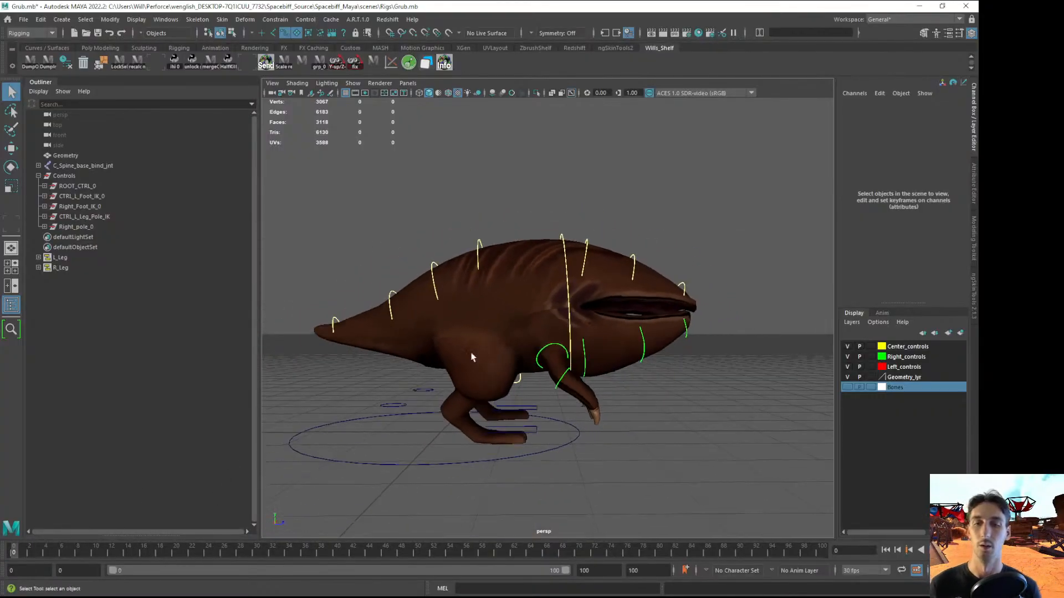
{"action": "left_click", "coordinate": [578, 264]}
{"action": "key", "text": "e"}
{"action": "left_click_drag", "start_coordinate": [396, 250], "coordinate": [484, 394]}
{"action": "mouse_move", "coordinate": [733, 456]}
{"action": "left_mouse_down", "text": "alt"}
{"action": "mouse_move", "coordinate": [677, 450]}
{"action": "mouse_move", "coordinate": [738, 457]}
{"action": "left_mouse_up", "text": "alt"}
{"action": "key", "text": "ctrl+z"}
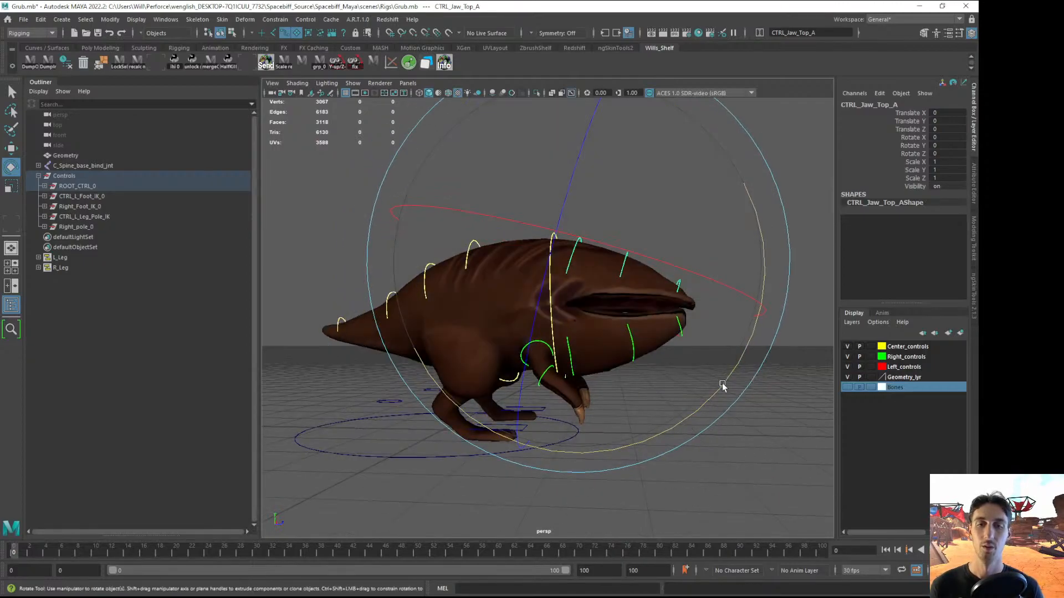
Select the base controls of the upper, right and left jaws together and rotate them about 39 in Y to open the mouth
{"action": "left_click", "coordinate": [572, 367]}
{"action": "left_click_drag", "start_coordinate": [587, 376], "coordinate": [475, 381], "text": "alt"}
{"action": "right_click_drag", "start_coordinate": [475, 380], "coordinate": [512, 368], "text": "alt"}
{"action": "left_click", "coordinate": [513, 369]}
{"action": "left_click_drag", "start_coordinate": [394, 428], "coordinate": [513, 494]}
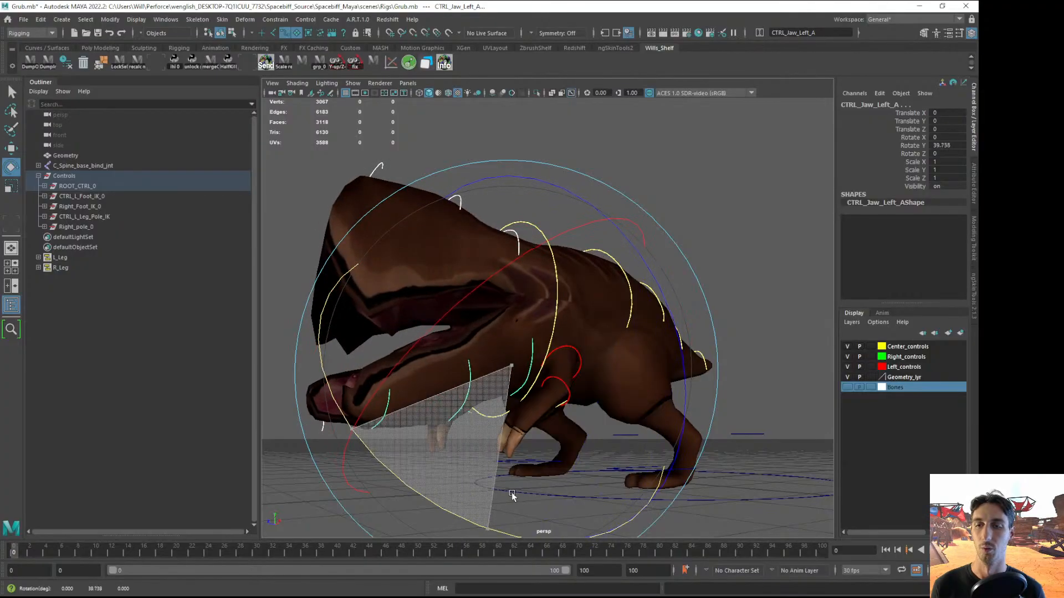
{"action": "right_click_drag", "start_coordinate": [513, 493], "coordinate": [487, 426], "text": "alt"}
{"action": "left_click_drag", "start_coordinate": [486, 426], "coordinate": [667, 403], "text": "alt"}
{"action": "left_click", "coordinate": [298, 425]}
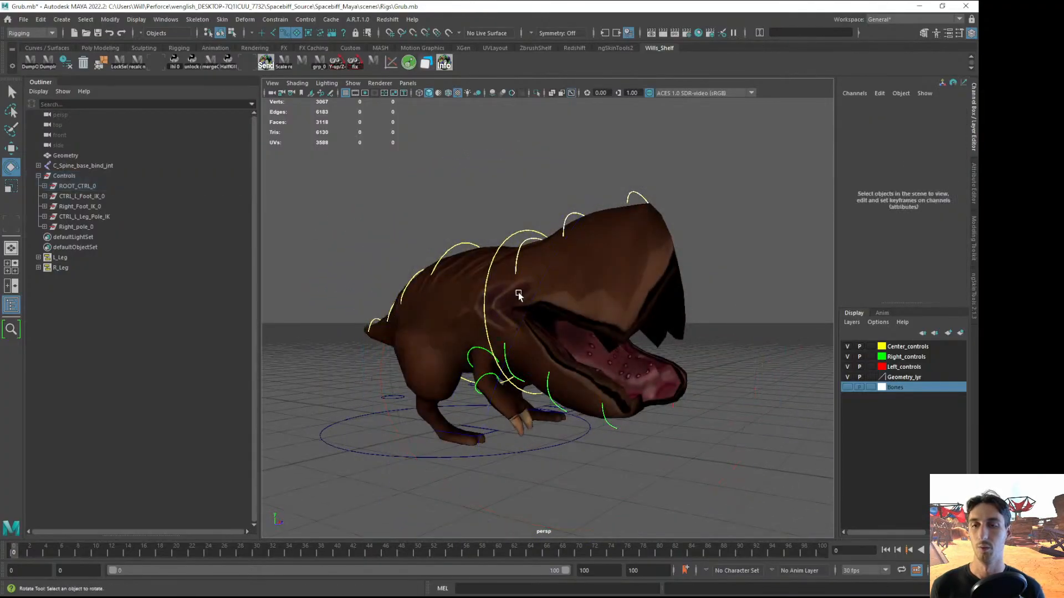
Open ngSkinTools for the Geometry mesh, initialize its Base weights layer, and select the C_Jaw_B_bind_jnt influence
{"action": "left_click", "coordinate": [517, 293]}
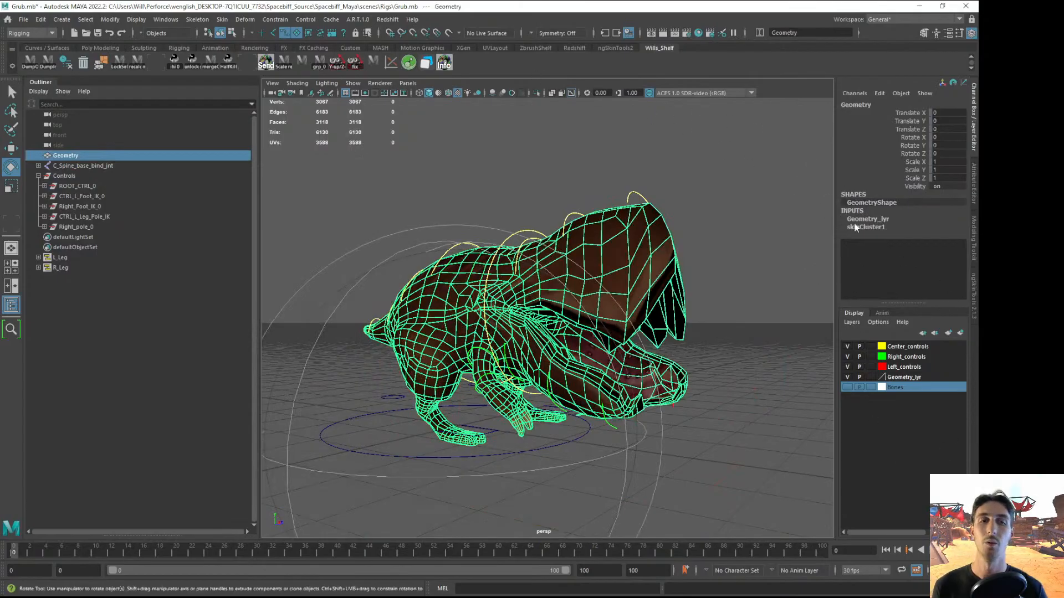
{"action": "left_click", "coordinate": [971, 302]}
{"action": "left_click", "coordinate": [815, 148]}
{"action": "left_click_drag", "start_coordinate": [607, 281], "coordinate": [676, 244], "text": "alt"}
{"action": "left_click", "coordinate": [877, 214]}
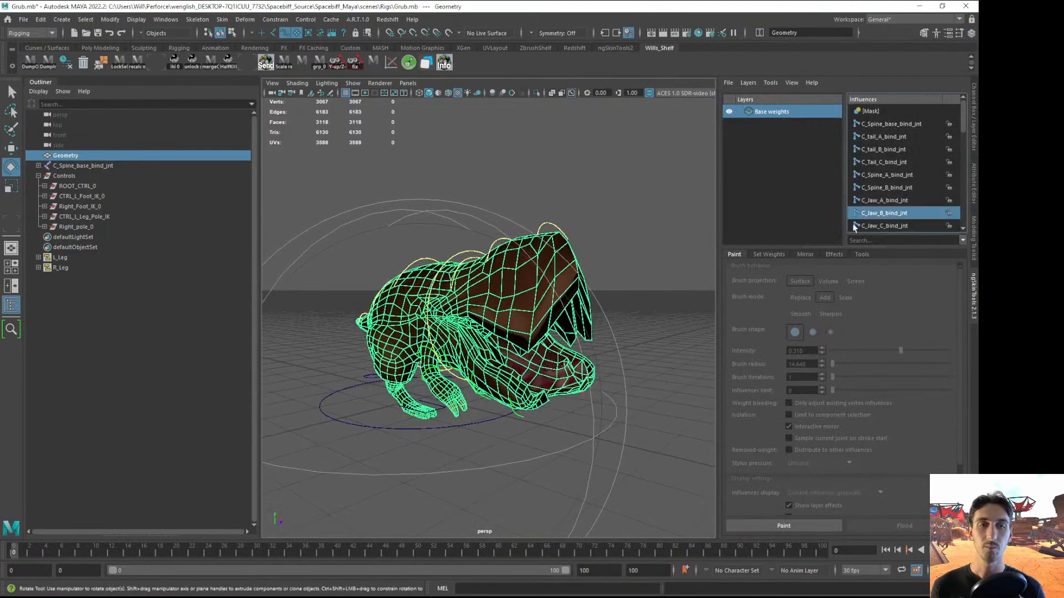
{"action": "left_click_drag", "start_coordinate": [612, 260], "coordinate": [665, 271], "text": "alt"}
Start weight painting for C_Jaw_A_bind_jnt and add weight around the rear of the upper jaw and the mouth corner
{"action": "left_click", "coordinate": [881, 200]}
{"action": "left_click_drag", "start_coordinate": [513, 297], "coordinate": [553, 298], "text": "alt"}
{"action": "scroll", "coordinate": [553, 298], "scroll_direction": "up", "scroll_amount": 3}
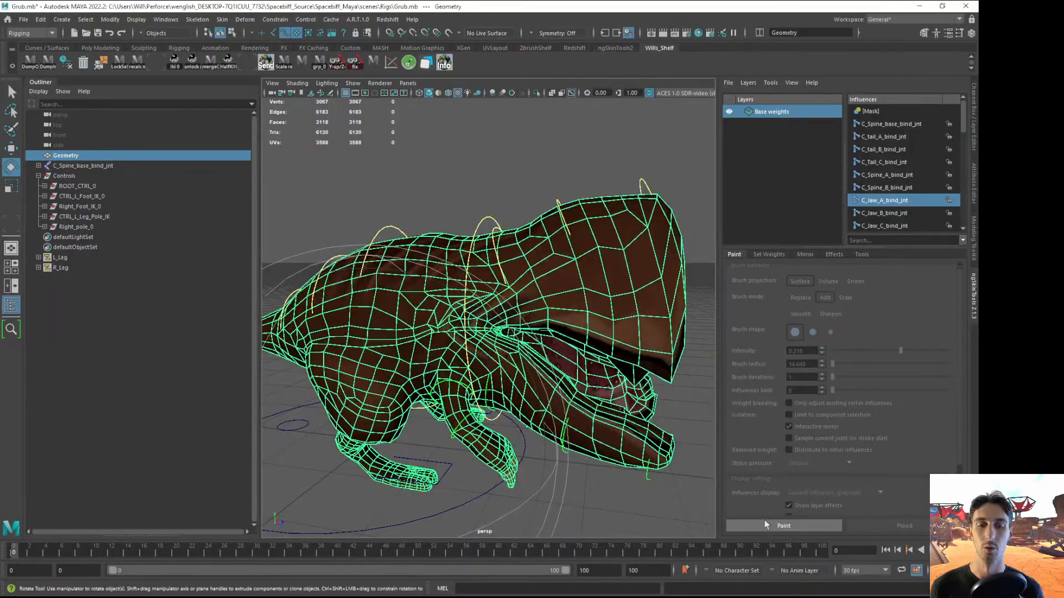
{"action": "left_click", "coordinate": [776, 525]}
{"action": "mouse_move", "coordinate": [556, 346]}
{"action": "left_mouse_down", "text": "alt"}
{"action": "mouse_move", "coordinate": [534, 272]}
{"action": "mouse_move", "coordinate": [545, 310]}
{"action": "mouse_move", "coordinate": [536, 282]}
{"action": "mouse_move", "coordinate": [563, 297]}
{"action": "mouse_move", "coordinate": [552, 277]}
{"action": "left_mouse_up", "text": "alt"}
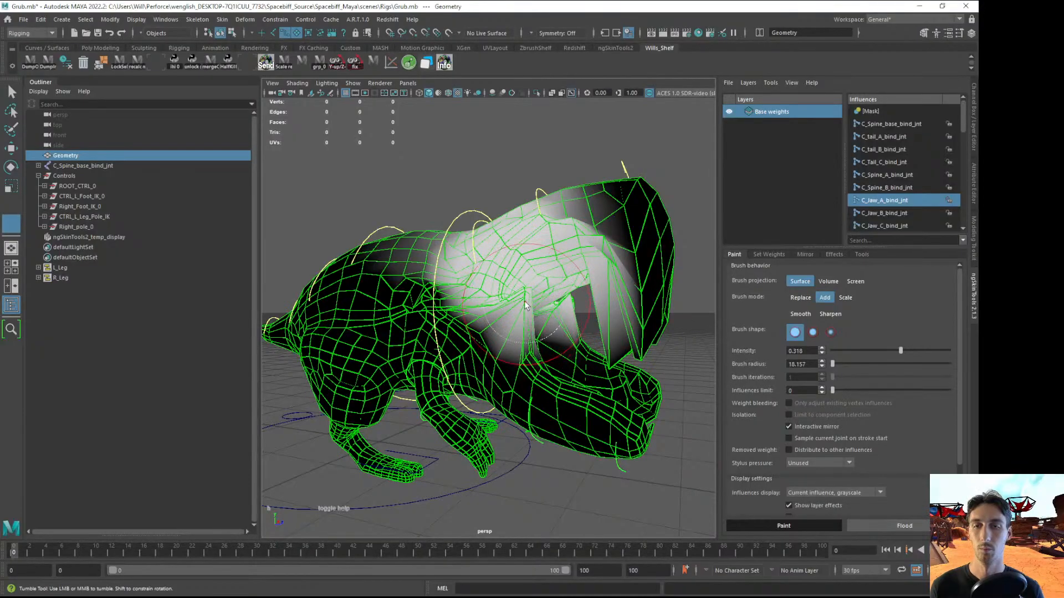
{"action": "left_click_drag", "start_coordinate": [506, 320], "coordinate": [503, 328]}
{"action": "mouse_move", "coordinate": [522, 256]}
{"action": "left_mouse_down"}
{"action": "mouse_move", "coordinate": [523, 240]}
{"action": "mouse_move", "coordinate": [565, 246]}
{"action": "mouse_move", "coordinate": [575, 227]}
{"action": "mouse_move", "coordinate": [554, 289]}
{"action": "left_mouse_up"}
Add C_Jaw_B_bind_jnt weight over the middle of the upper jaw at intensity 1.000, and reduce the brush radius to 12.992
{"action": "left_click", "coordinate": [901, 216]}
{"action": "left_click_drag", "start_coordinate": [907, 350], "coordinate": [955, 352]}
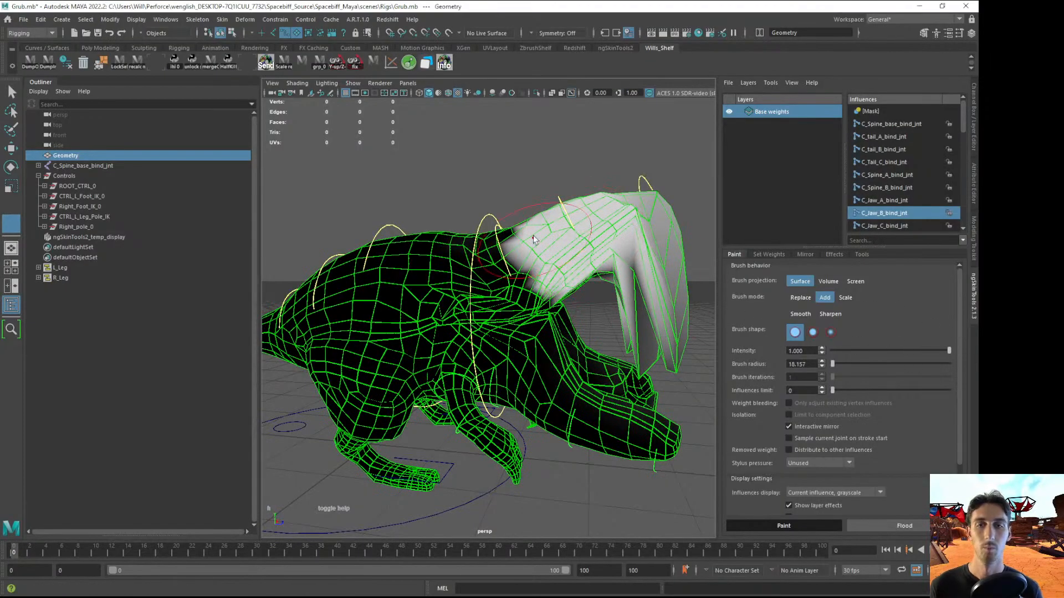
{"action": "left_click_drag", "start_coordinate": [588, 238], "coordinate": [569, 239]}
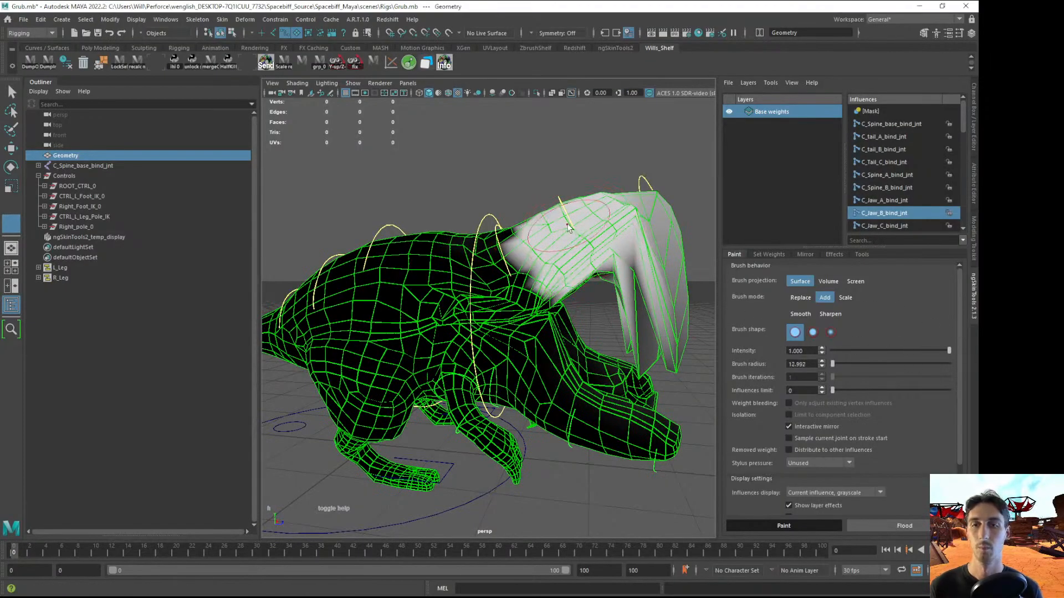
Add full-intensity C_Jaw_C_bind_jnt weight over the front of the upper jaw and check its coverage
{"action": "left_click", "coordinate": [909, 226]}
{"action": "mouse_move", "coordinate": [629, 216]}
{"action": "left_mouse_down"}
{"action": "mouse_move", "coordinate": [632, 345]}
{"action": "mouse_move", "coordinate": [640, 271]}
{"action": "mouse_move", "coordinate": [604, 269]}
{"action": "mouse_move", "coordinate": [674, 313]}
{"action": "mouse_move", "coordinate": [407, 150]}
{"action": "mouse_move", "coordinate": [415, 206]}
{"action": "left_mouse_up"}
{"action": "mouse_move", "coordinate": [416, 206]}
{"action": "left_mouse_down", "text": "alt"}
{"action": "mouse_move", "coordinate": [444, 206]}
{"action": "mouse_move", "coordinate": [521, 260]}
{"action": "left_mouse_up", "text": "alt"}
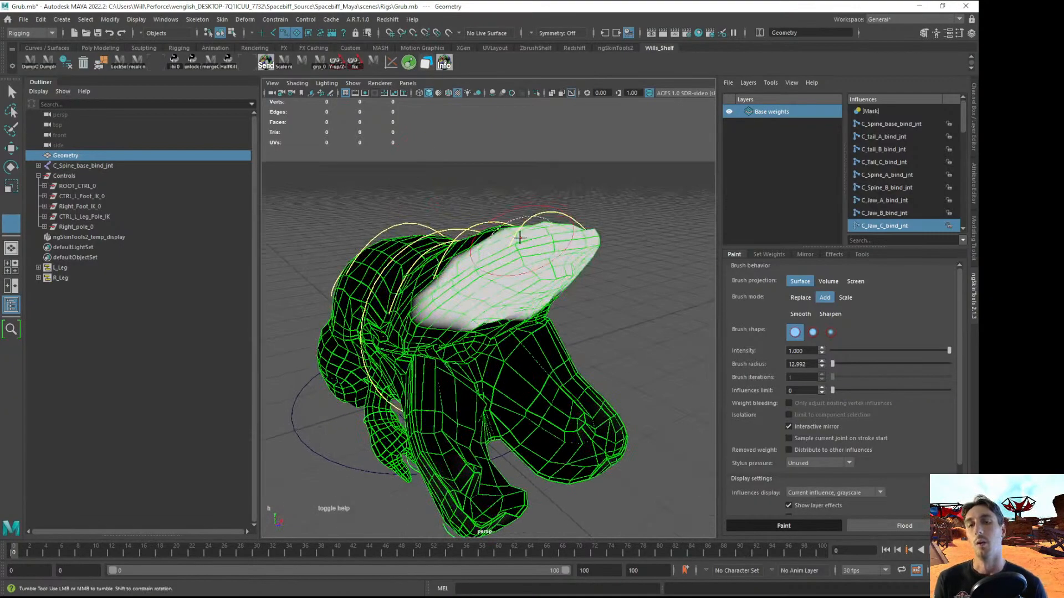
Touch up the C_Jaw_C_bind_jnt weight and add C_Jaw_B_bind_jnt weight over the upper jaw at intensity 1.000
{"action": "mouse_move", "coordinate": [452, 296]}
{"action": "left_mouse_down", "text": "alt"}
{"action": "mouse_move", "coordinate": [524, 321]}
{"action": "mouse_move", "coordinate": [620, 294]}
{"action": "left_mouse_up", "text": "alt"}
{"action": "mouse_move", "coordinate": [621, 294]}
{"action": "left_mouse_down"}
{"action": "mouse_move", "coordinate": [625, 280]}
{"action": "mouse_move", "coordinate": [604, 310]}
{"action": "mouse_move", "coordinate": [547, 314]}
{"action": "mouse_move", "coordinate": [418, 268]}
{"action": "mouse_move", "coordinate": [460, 236]}
{"action": "mouse_move", "coordinate": [504, 256]}
{"action": "left_mouse_up"}
{"action": "left_click", "coordinate": [885, 213]}
{"action": "mouse_move", "coordinate": [488, 211]}
{"action": "left_mouse_down"}
{"action": "mouse_move", "coordinate": [455, 233]}
{"action": "mouse_move", "coordinate": [474, 222]}
{"action": "mouse_move", "coordinate": [526, 287]}
{"action": "mouse_move", "coordinate": [576, 236]}
{"action": "left_mouse_up"}
{"action": "mouse_move", "coordinate": [563, 238]}
{"action": "left_mouse_down", "text": "alt"}
{"action": "mouse_move", "coordinate": [593, 282]}
{"action": "mouse_move", "coordinate": [606, 273]}
{"action": "mouse_move", "coordinate": [579, 279]}
{"action": "mouse_move", "coordinate": [637, 260]}
{"action": "mouse_move", "coordinate": [635, 279]}
{"action": "left_mouse_up", "text": "alt"}
Review the weight coverage of C_Tail_C, C_tail_A and the L_Jaw C, B and A bind joints, including the underside of the lower jaw
{"action": "left_click", "coordinate": [889, 161]}
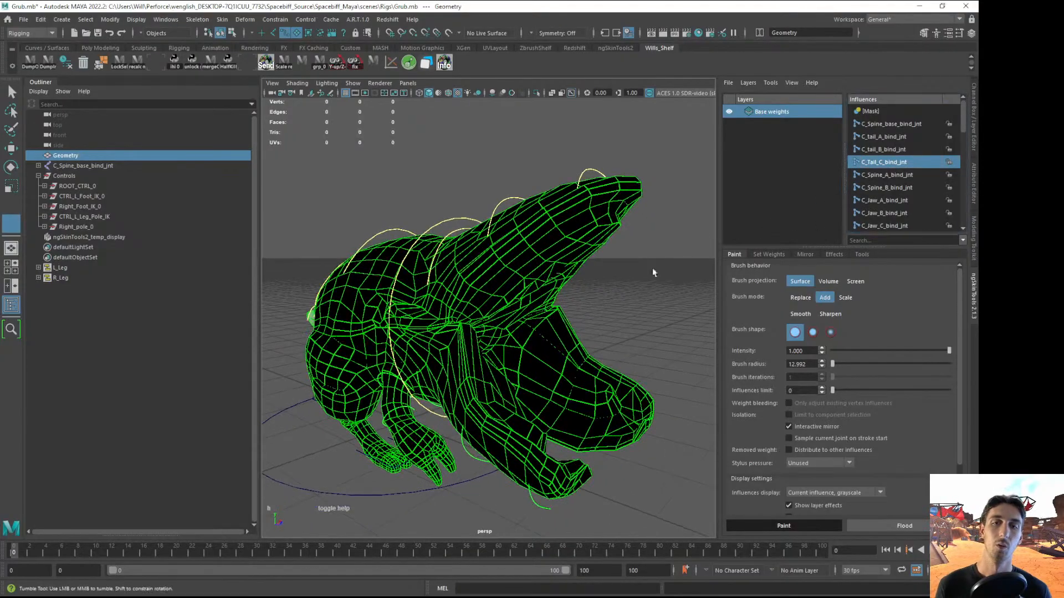
{"action": "left_click", "coordinate": [899, 138]}
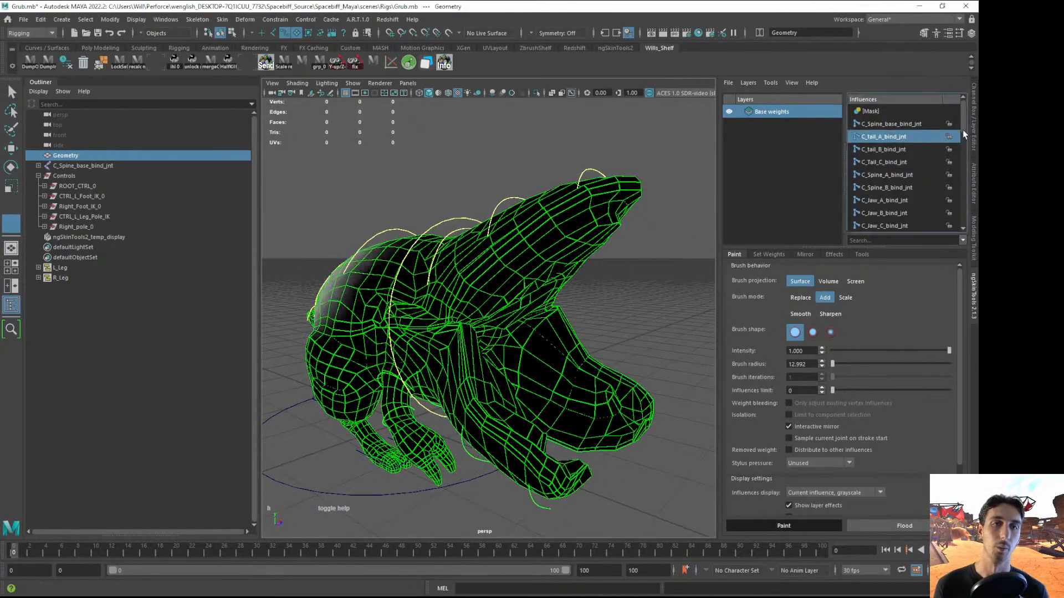
{"action": "scroll", "coordinate": [964, 136], "scroll_direction": "down", "scroll_amount": 2}
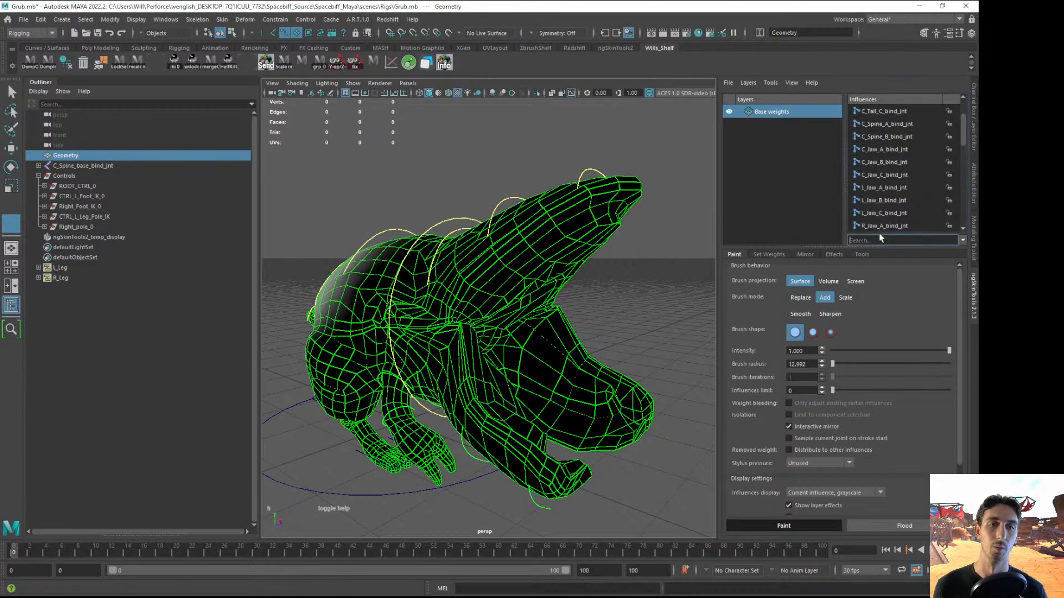
{"action": "left_click", "coordinate": [887, 212]}
{"action": "left_click", "coordinate": [889, 200]}
{"action": "left_click", "coordinate": [887, 187]}
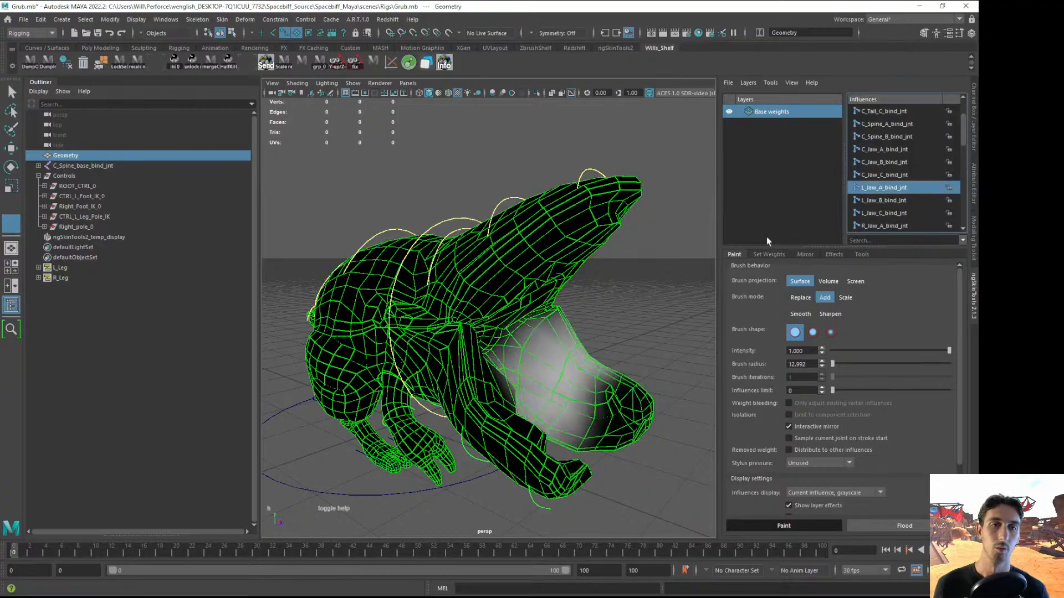
{"action": "left_click_drag", "start_coordinate": [637, 343], "coordinate": [530, 351], "text": "alt"}
{"action": "left_click_drag", "start_coordinate": [481, 394], "coordinate": [459, 355], "text": "alt"}
{"action": "left_click_drag", "start_coordinate": [467, 330], "coordinate": [502, 313], "text": "alt"}
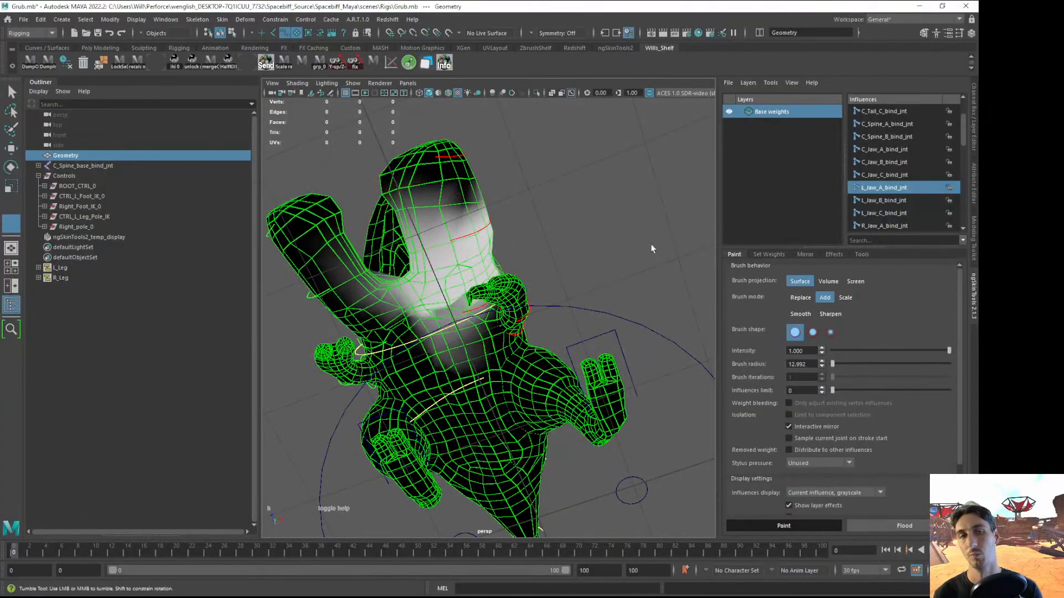
Add full-intensity L_Jaw_B_bind_jnt weight over the middle of the left lower jaw, undoing the first stroke
{"action": "left_click", "coordinate": [897, 200]}
{"action": "left_click_drag", "start_coordinate": [497, 265], "coordinate": [522, 282], "text": "alt"}
{"action": "mouse_move", "coordinate": [444, 233]}
{"action": "left_mouse_down"}
{"action": "mouse_move", "coordinate": [388, 249]}
{"action": "mouse_move", "coordinate": [455, 235]}
{"action": "mouse_move", "coordinate": [590, 266]}
{"action": "mouse_move", "coordinate": [544, 300]}
{"action": "mouse_move", "coordinate": [601, 250]}
{"action": "mouse_move", "coordinate": [613, 256]}
{"action": "left_mouse_up"}
{"action": "key", "text": "ctrl+z"}
{"action": "mouse_move", "coordinate": [545, 401]}
{"action": "left_mouse_down"}
{"action": "mouse_move", "coordinate": [574, 406]}
{"action": "mouse_move", "coordinate": [548, 432]}
{"action": "left_mouse_up"}
{"action": "left_click_drag", "start_coordinate": [576, 377], "coordinate": [534, 430]}
Add full-intensity L_Jaw_C_bind_jnt weight over the front of the left lower jaw
{"action": "left_click", "coordinate": [891, 215]}
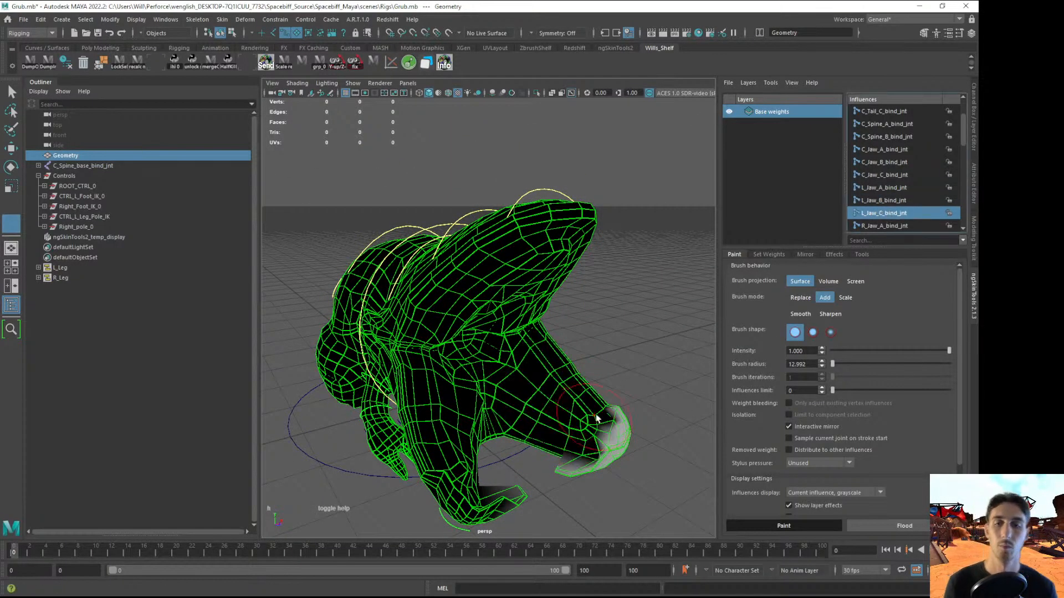
{"action": "left_click_drag", "start_coordinate": [604, 427], "coordinate": [589, 458]}
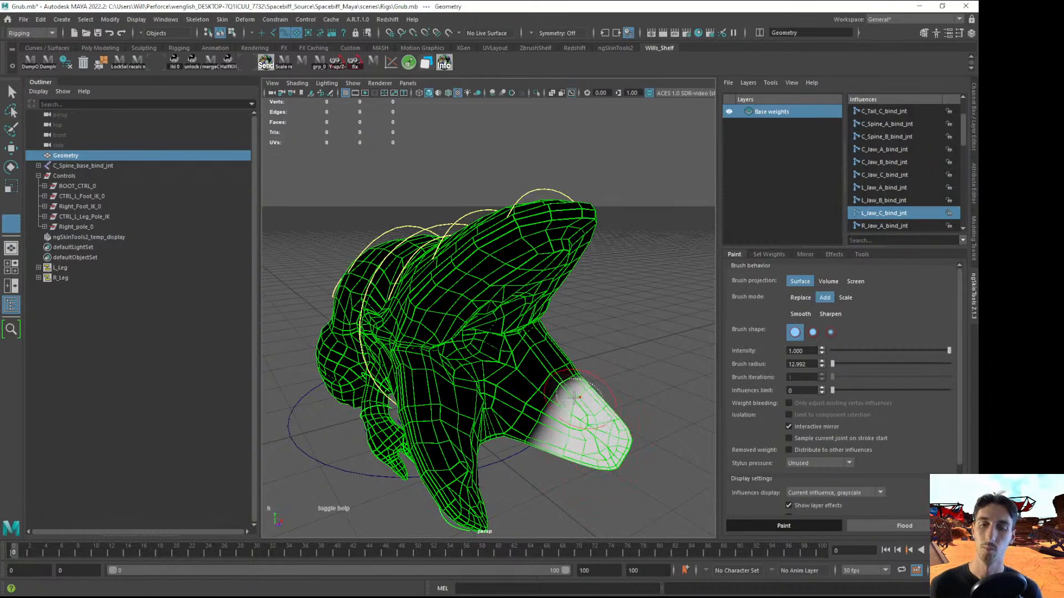
{"action": "left_click_drag", "start_coordinate": [579, 397], "coordinate": [601, 402]}
Leave weight painting to examine the mouth interior and lower jaw mesh, and reactivate painting for L_Jaw_C_bind_jnt
{"action": "left_click_drag", "start_coordinate": [591, 453], "coordinate": [467, 403], "text": "alt"}
{"action": "right_click_drag", "start_coordinate": [554, 382], "coordinate": [553, 302], "text": "alt"}
{"action": "key", "text": "q"}
{"action": "mouse_move", "coordinate": [553, 301]}
{"action": "left_mouse_down", "text": "alt"}
{"action": "mouse_move", "coordinate": [591, 323]}
{"action": "mouse_move", "coordinate": [609, 294]}
{"action": "left_mouse_up", "text": "alt"}
{"action": "left_click", "coordinate": [592, 323]}
{"action": "right_click_drag", "start_coordinate": [610, 299], "coordinate": [655, 346], "text": "alt"}
{"action": "left_click_drag", "start_coordinate": [655, 346], "coordinate": [576, 375], "text": "alt"}
{"action": "left_click", "coordinate": [614, 289]}
{"action": "right_click_drag", "start_coordinate": [578, 372], "coordinate": [711, 356], "text": "alt"}
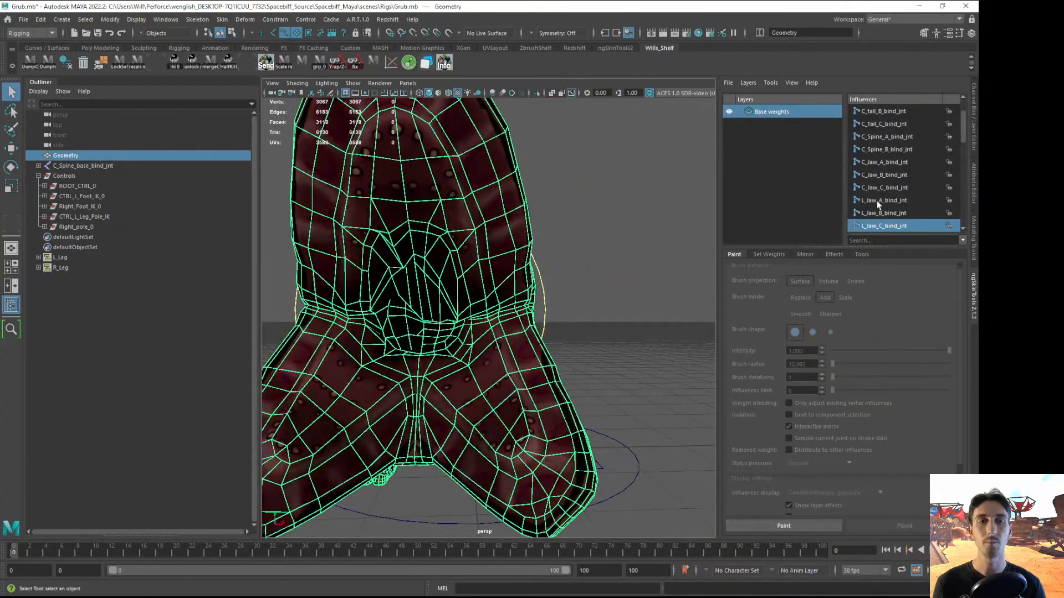
{"action": "left_click", "coordinate": [770, 526]}
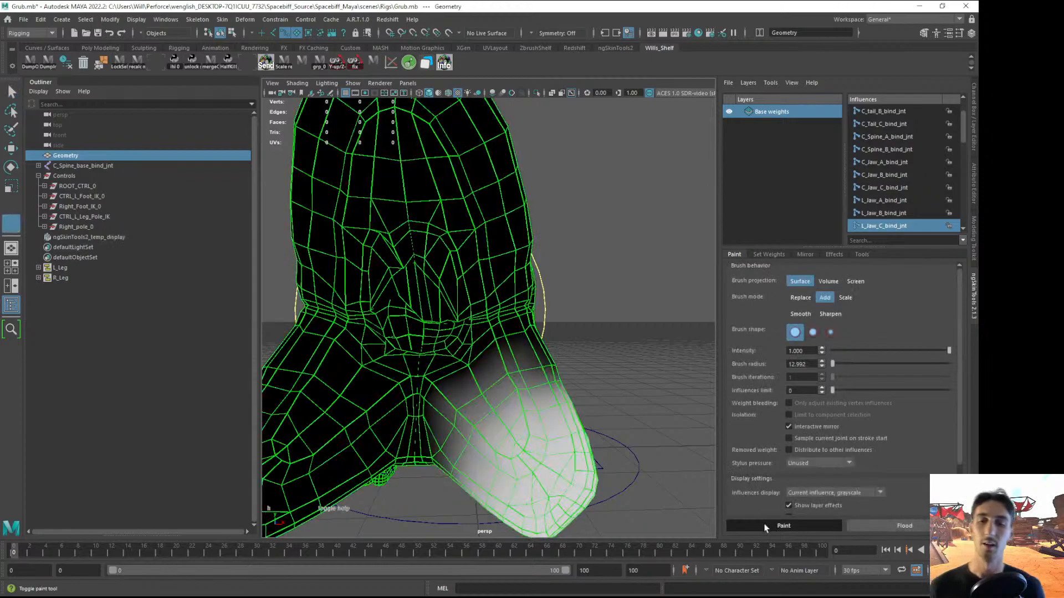
Add C_Jaw_C_bind_jnt and C_Jaw_B_bind_jnt weight across the tip and middle of the upper jaw
{"action": "left_click", "coordinate": [882, 200]}
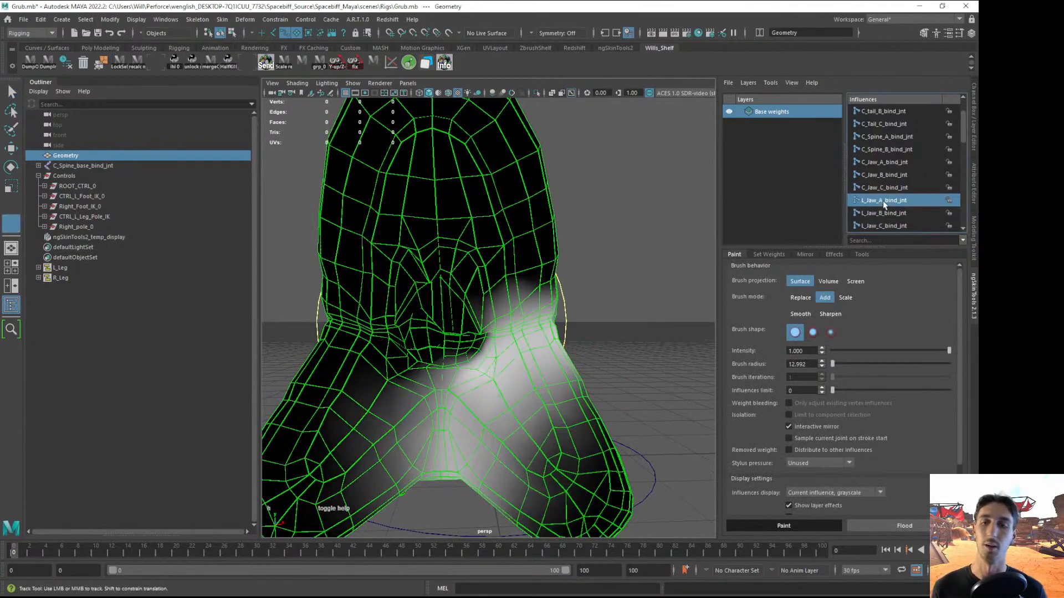
{"action": "right_click_drag", "start_coordinate": [554, 293], "coordinate": [541, 293], "text": "alt"}
{"action": "left_click_drag", "start_coordinate": [530, 309], "coordinate": [502, 330], "text": "alt"}
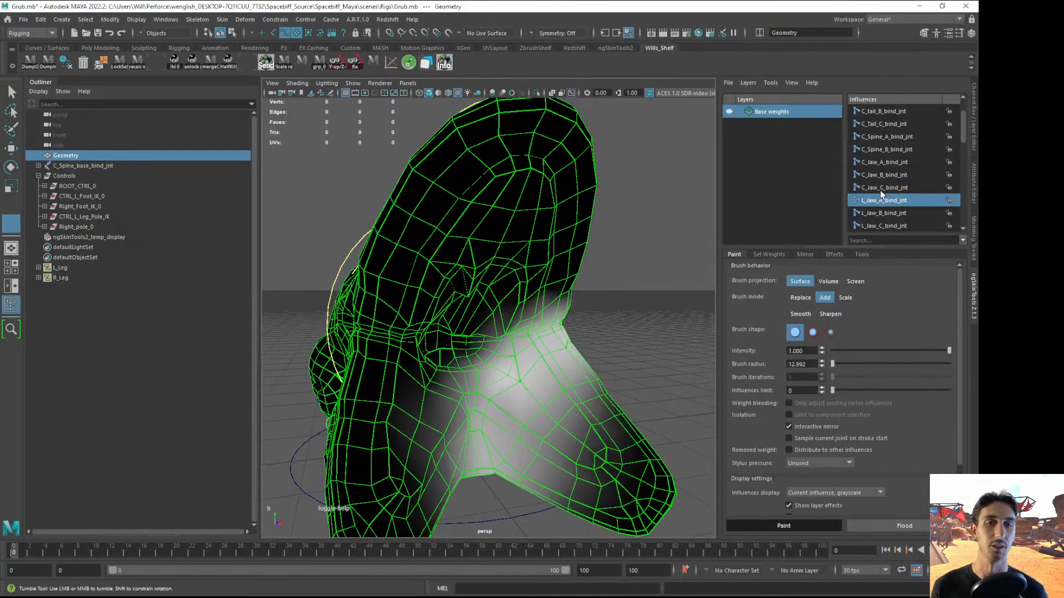
{"action": "left_click", "coordinate": [878, 188]}
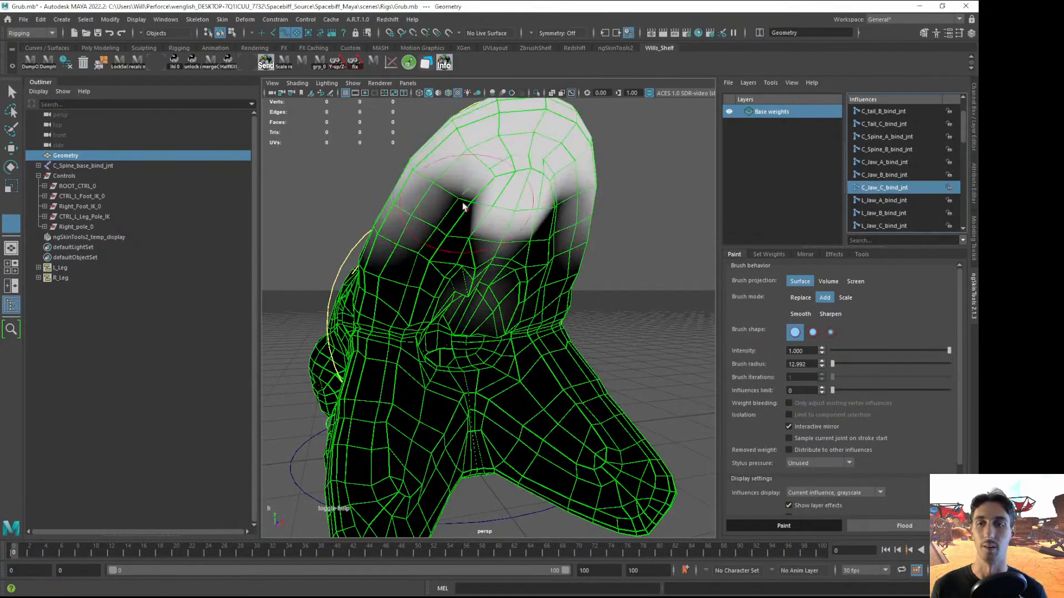
{"action": "left_click_drag", "start_coordinate": [613, 243], "coordinate": [620, 214], "text": "alt"}
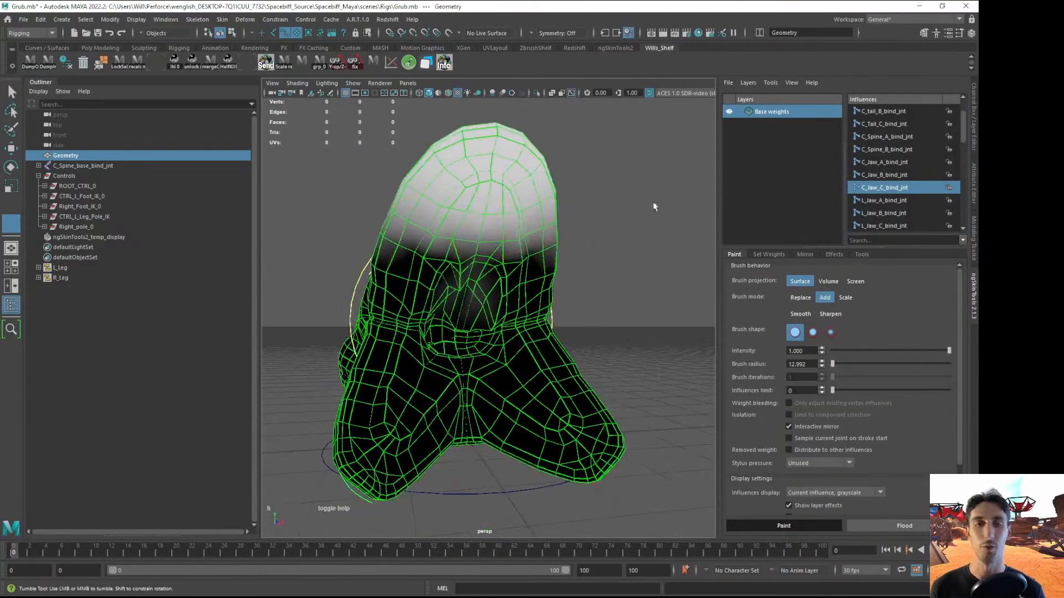
{"action": "left_click", "coordinate": [893, 176]}
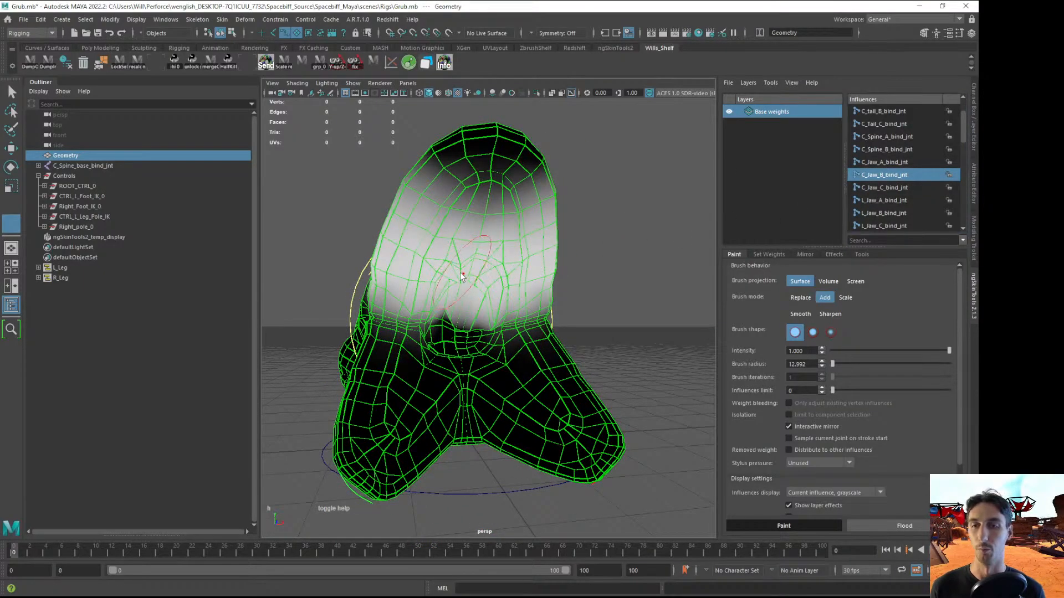
{"action": "left_click_drag", "start_coordinate": [464, 273], "coordinate": [450, 278]}
Add and smooth C_Jaw_A_bind_jnt weight around the base of the upper jaw, the inner mouth and the neck
{"action": "left_click", "coordinate": [867, 162]}
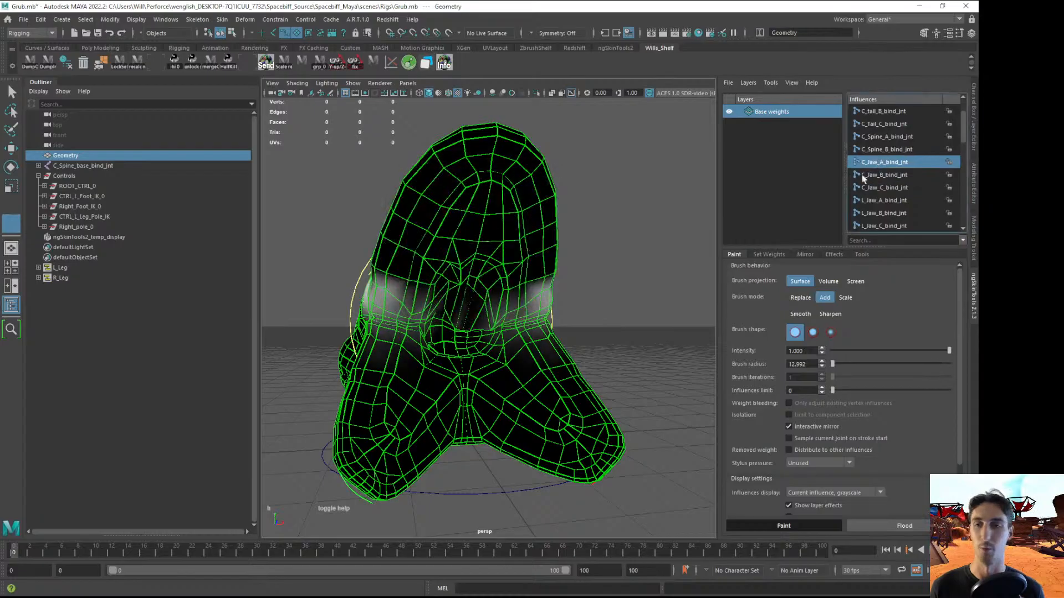
{"action": "mouse_move", "coordinate": [420, 316]}
{"action": "left_mouse_down"}
{"action": "mouse_move", "coordinate": [476, 321]}
{"action": "mouse_move", "coordinate": [475, 294]}
{"action": "mouse_move", "coordinate": [449, 255]}
{"action": "left_mouse_up"}
{"action": "mouse_move", "coordinate": [609, 377]}
{"action": "left_mouse_down", "text": "alt"}
{"action": "mouse_move", "coordinate": [471, 294]}
{"action": "mouse_move", "coordinate": [465, 307]}
{"action": "left_mouse_up", "text": "alt"}
{"action": "middle_click_drag", "start_coordinate": [466, 307], "coordinate": [463, 336], "text": "alt"}
{"action": "mouse_move", "coordinate": [458, 332]}
{"action": "left_mouse_down"}
{"action": "mouse_move", "coordinate": [477, 384]}
{"action": "mouse_move", "coordinate": [471, 397]}
{"action": "mouse_move", "coordinate": [506, 367]}
{"action": "mouse_move", "coordinate": [464, 355]}
{"action": "left_mouse_up"}
{"action": "mouse_move", "coordinate": [468, 327]}
{"action": "left_mouse_down", "text": "shift"}
{"action": "mouse_move", "coordinate": [446, 322]}
{"action": "mouse_move", "coordinate": [480, 324]}
{"action": "mouse_move", "coordinate": [467, 333]}
{"action": "mouse_move", "coordinate": [468, 316]}
{"action": "left_mouse_up", "text": "shift"}
{"action": "right_click_drag", "start_coordinate": [468, 315], "coordinate": [537, 333], "text": "alt"}
{"action": "left_click_drag", "start_coordinate": [449, 310], "coordinate": [573, 343], "text": "alt"}
{"action": "mouse_move", "coordinate": [529, 314]}
{"action": "left_mouse_down"}
{"action": "mouse_move", "coordinate": [479, 321]}
{"action": "mouse_move", "coordinate": [470, 334]}
{"action": "mouse_move", "coordinate": [508, 294]}
{"action": "left_mouse_up"}
{"action": "left_click_drag", "start_coordinate": [479, 332], "coordinate": [507, 294], "text": "alt"}
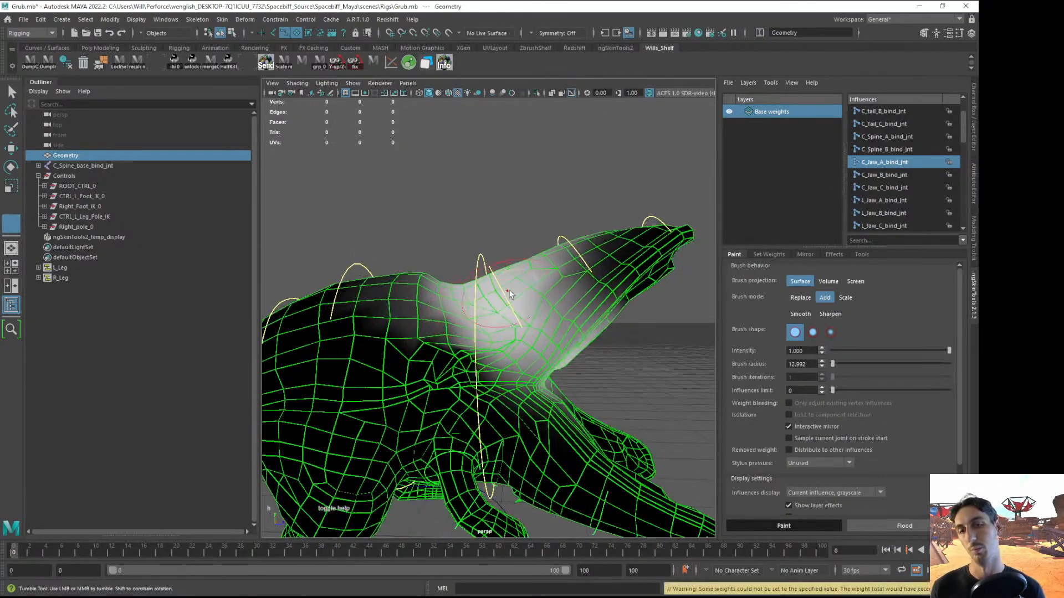
{"action": "mouse_move", "coordinate": [464, 363]}
{"action": "left_mouse_down", "text": "shift"}
{"action": "mouse_move", "coordinate": [410, 380]}
{"action": "mouse_move", "coordinate": [443, 391]}
{"action": "left_mouse_up", "text": "shift"}
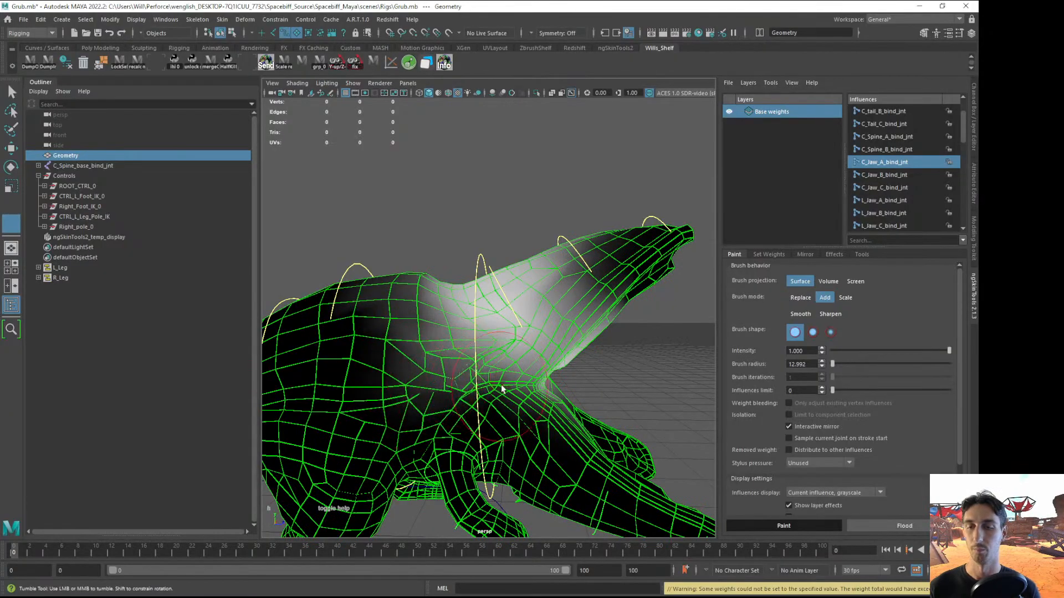
Examine how the C_Spine_A_bind_jnt and C_Spine_B_bind_jnt weights spread over the torso and into the mouth
{"action": "left_click", "coordinate": [885, 151]}
{"action": "left_click_drag", "start_coordinate": [521, 318], "coordinate": [540, 338], "text": "alt"}
{"action": "left_click", "coordinate": [884, 138]}
{"action": "mouse_move", "coordinate": [487, 309]}
{"action": "left_mouse_down", "text": "alt"}
{"action": "mouse_move", "coordinate": [482, 336]}
{"action": "mouse_move", "coordinate": [455, 302]}
{"action": "mouse_move", "coordinate": [471, 293]}
{"action": "mouse_move", "coordinate": [399, 333]}
{"action": "mouse_move", "coordinate": [453, 281]}
{"action": "mouse_move", "coordinate": [501, 396]}
{"action": "mouse_move", "coordinate": [424, 384]}
{"action": "mouse_move", "coordinate": [407, 297]}
{"action": "left_mouse_up", "text": "alt"}
{"action": "left_click", "coordinate": [893, 151]}
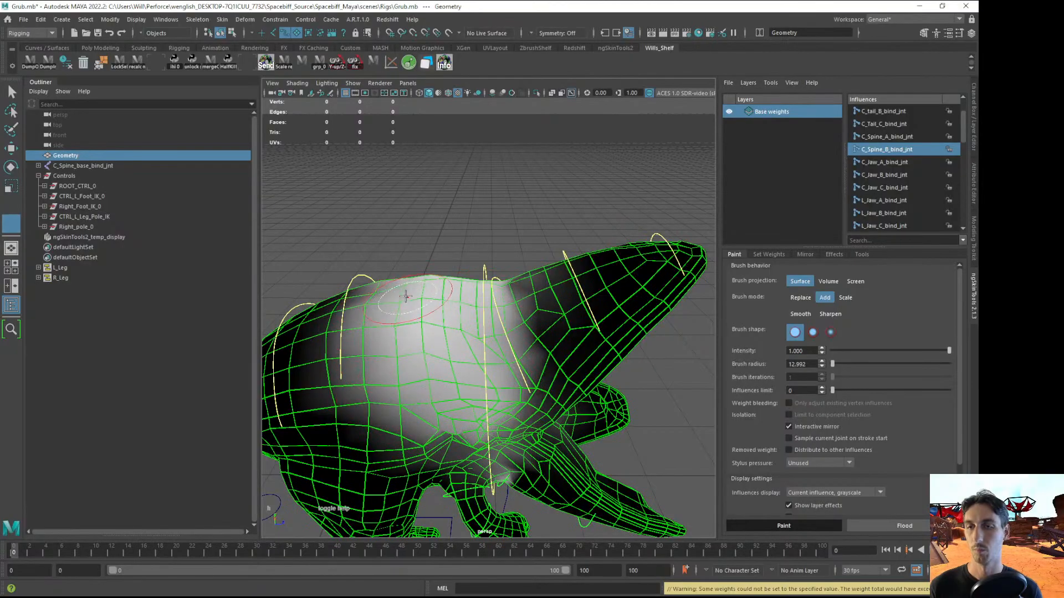
{"action": "mouse_move", "coordinate": [427, 416]}
{"action": "left_mouse_down", "text": "alt"}
{"action": "mouse_move", "coordinate": [479, 349]}
{"action": "mouse_move", "coordinate": [668, 341]}
{"action": "left_mouse_up", "text": "alt"}
{"action": "left_click_drag", "start_coordinate": [484, 358], "coordinate": [400, 423], "text": "alt"}
{"action": "scroll", "coordinate": [528, 357], "scroll_direction": "up", "scroll_amount": 4}
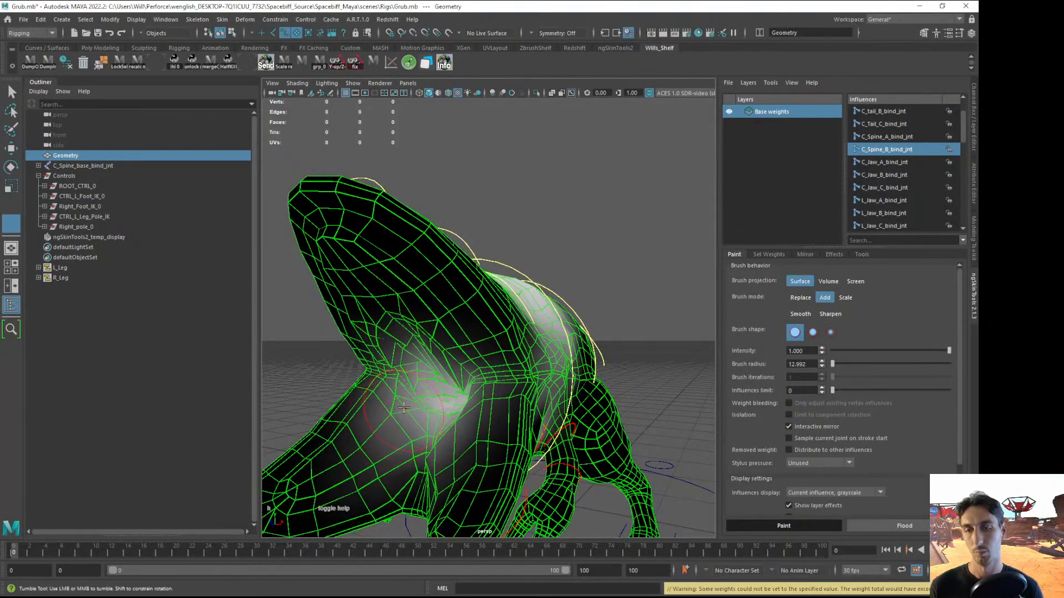
{"action": "left_click_drag", "start_coordinate": [460, 410], "coordinate": [740, 268], "text": "alt"}
Add C_Jaw_A_bind_jnt weight across the inner mouth and the corner where the jaws meet
{"action": "left_click", "coordinate": [900, 163]}
{"action": "left_click_drag", "start_coordinate": [521, 327], "coordinate": [637, 300], "text": "alt"}
{"action": "mouse_move", "coordinate": [487, 354]}
{"action": "left_mouse_down"}
{"action": "mouse_move", "coordinate": [427, 357]}
{"action": "mouse_move", "coordinate": [471, 369]}
{"action": "mouse_move", "coordinate": [476, 407]}
{"action": "mouse_move", "coordinate": [442, 394]}
{"action": "mouse_move", "coordinate": [488, 393]}
{"action": "left_mouse_up"}
{"action": "left_click", "coordinate": [443, 361]}
{"action": "left_click_drag", "start_coordinate": [443, 361], "coordinate": [382, 385], "text": "alt"}
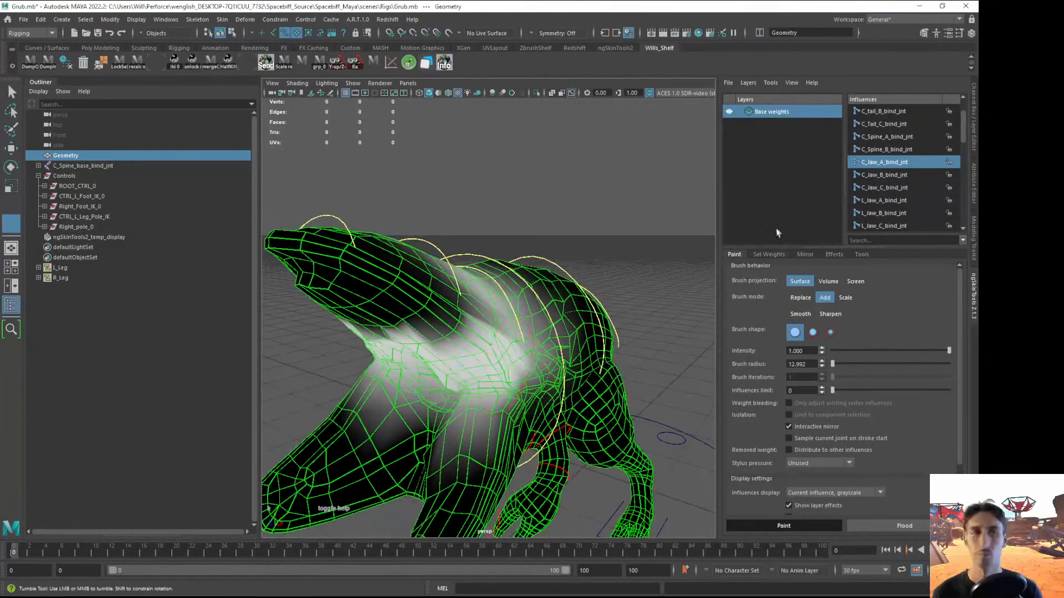
Remove C_Spine_B_bind_jnt weight from the mouth and lower jaws, using Replace mode at intensity 0
{"action": "left_click", "coordinate": [892, 153]}
{"action": "mouse_move", "coordinate": [598, 271]}
{"action": "left_mouse_down", "text": "alt"}
{"action": "mouse_move", "coordinate": [523, 305]}
{"action": "mouse_move", "coordinate": [587, 271]}
{"action": "left_mouse_up", "text": "alt"}
{"action": "left_click", "coordinate": [512, 302]}
{"action": "left_click_drag", "start_coordinate": [449, 397], "coordinate": [426, 401]}
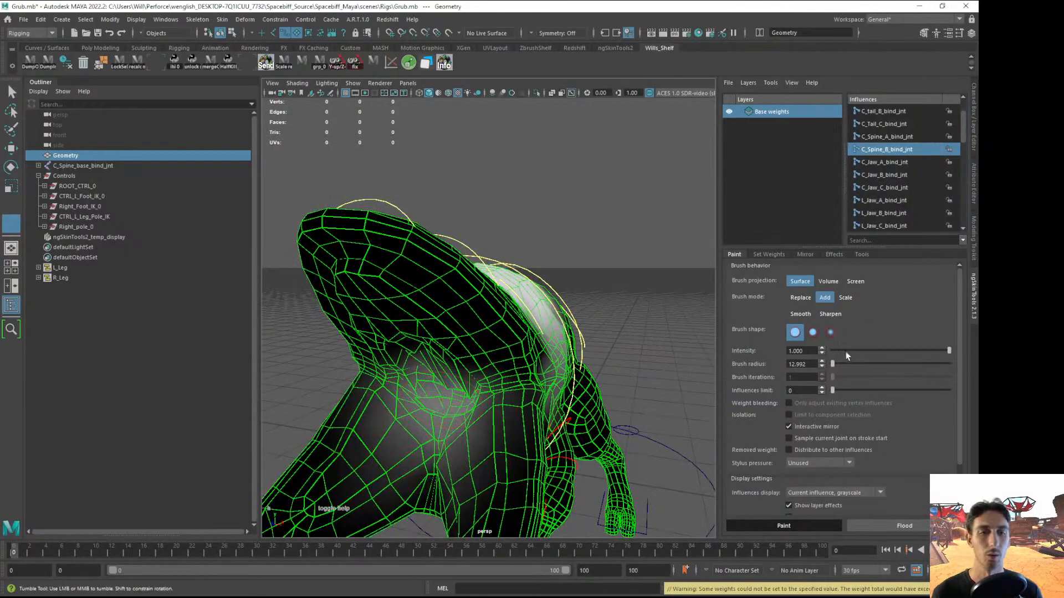
{"action": "left_click", "coordinate": [826, 298]}
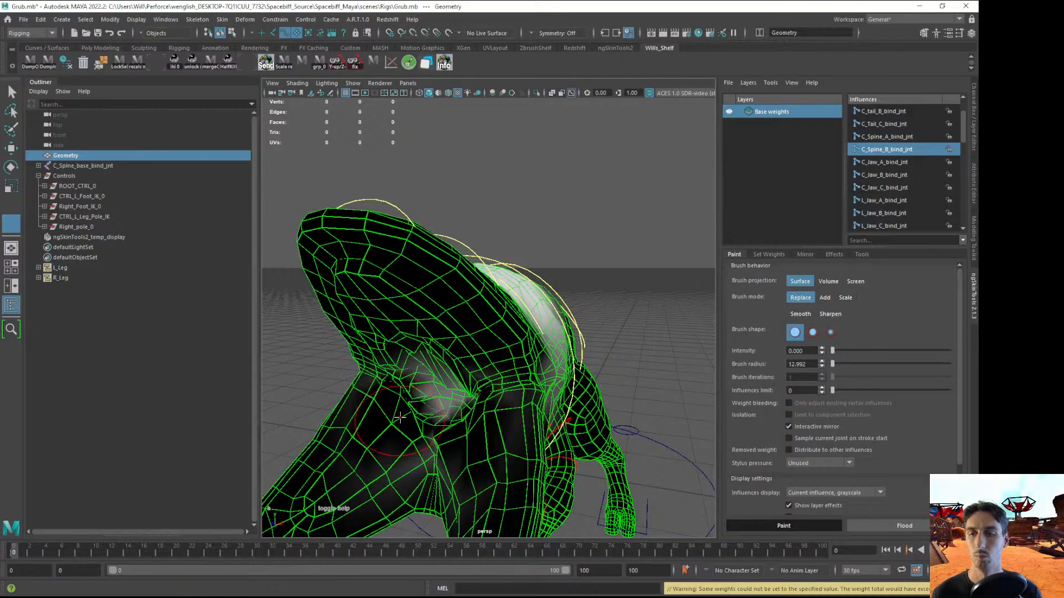
{"action": "mouse_move", "coordinate": [421, 382]}
{"action": "left_mouse_down", "text": "alt"}
{"action": "mouse_move", "coordinate": [410, 388]}
{"action": "mouse_move", "coordinate": [441, 380]}
{"action": "left_mouse_up", "text": "alt"}
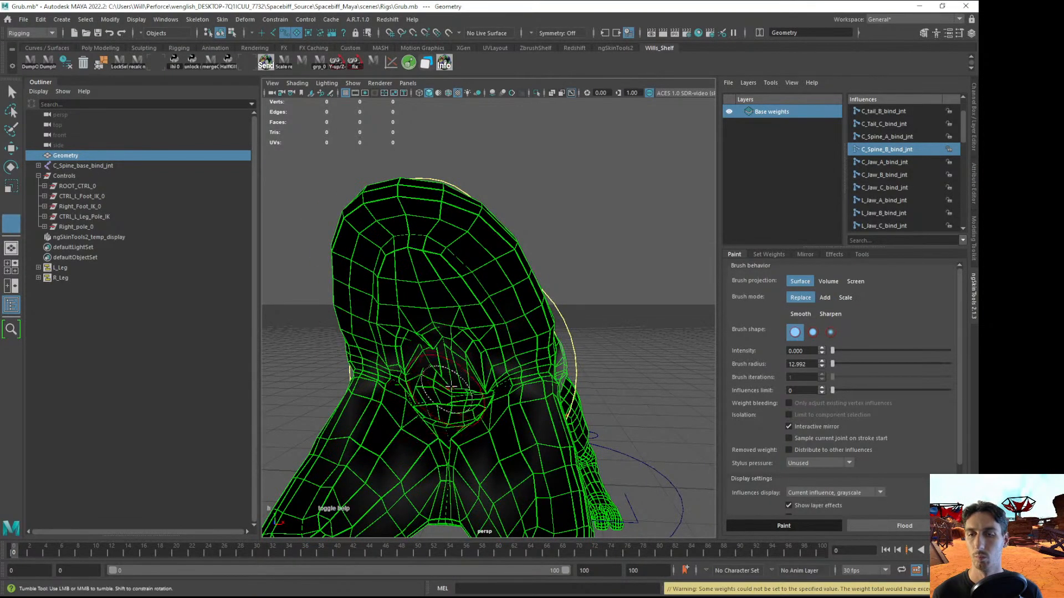
{"action": "mouse_move", "coordinate": [400, 445]}
{"action": "left_mouse_down"}
{"action": "mouse_move", "coordinate": [367, 487]}
{"action": "mouse_move", "coordinate": [392, 424]}
{"action": "mouse_move", "coordinate": [427, 430]}
{"action": "mouse_move", "coordinate": [408, 443]}
{"action": "mouse_move", "coordinate": [394, 444]}
{"action": "mouse_move", "coordinate": [446, 409]}
{"action": "mouse_move", "coordinate": [423, 410]}
{"action": "mouse_move", "coordinate": [437, 377]}
{"action": "mouse_move", "coordinate": [440, 430]}
{"action": "mouse_move", "coordinate": [486, 391]}
{"action": "left_mouse_up"}
{"action": "left_click_drag", "start_coordinate": [493, 283], "coordinate": [536, 362], "text": "alt"}
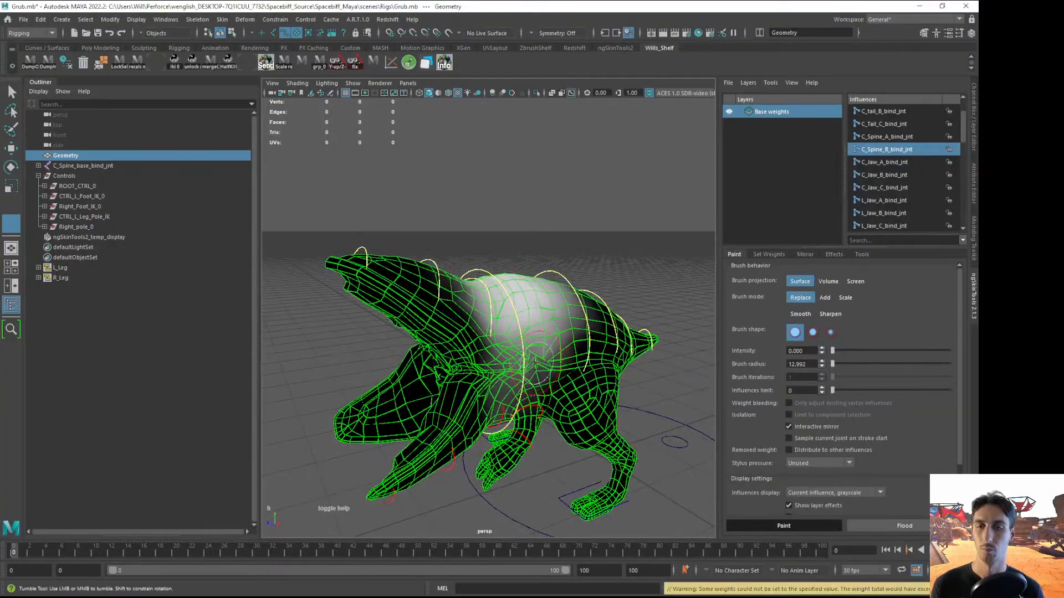
Paint C_Spine_A_bind_jnt weight over the back and flank in Replace mode at intensity 0.502
{"action": "left_click", "coordinate": [887, 136]}
{"action": "mouse_move", "coordinate": [510, 316]}
{"action": "left_mouse_down", "text": "alt"}
{"action": "mouse_move", "coordinate": [535, 334]}
{"action": "mouse_move", "coordinate": [558, 317]}
{"action": "mouse_move", "coordinate": [546, 356]}
{"action": "left_mouse_up", "text": "alt"}
{"action": "left_click_drag", "start_coordinate": [487, 393], "coordinate": [536, 362], "text": "alt"}
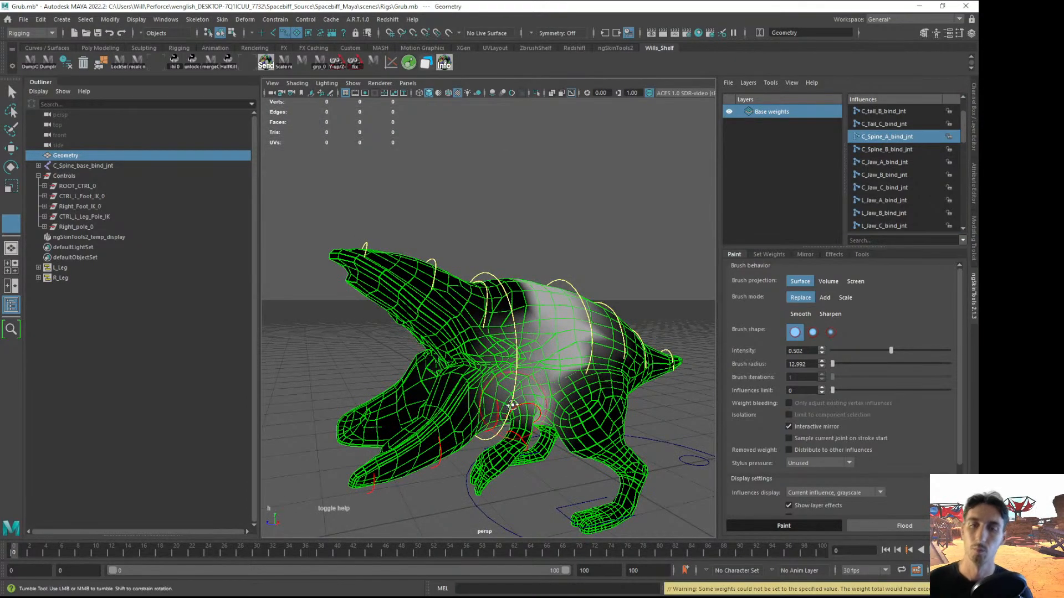
{"action": "left_click_drag", "start_coordinate": [513, 404], "coordinate": [584, 358], "text": "alt"}
{"action": "left_click_drag", "start_coordinate": [569, 285], "coordinate": [606, 350], "text": "alt"}
{"action": "mouse_move", "coordinate": [423, 300]}
{"action": "left_mouse_down"}
{"action": "mouse_move", "coordinate": [427, 333]}
{"action": "mouse_move", "coordinate": [377, 360]}
{"action": "mouse_move", "coordinate": [404, 310]}
{"action": "mouse_move", "coordinate": [403, 377]}
{"action": "left_mouse_up"}
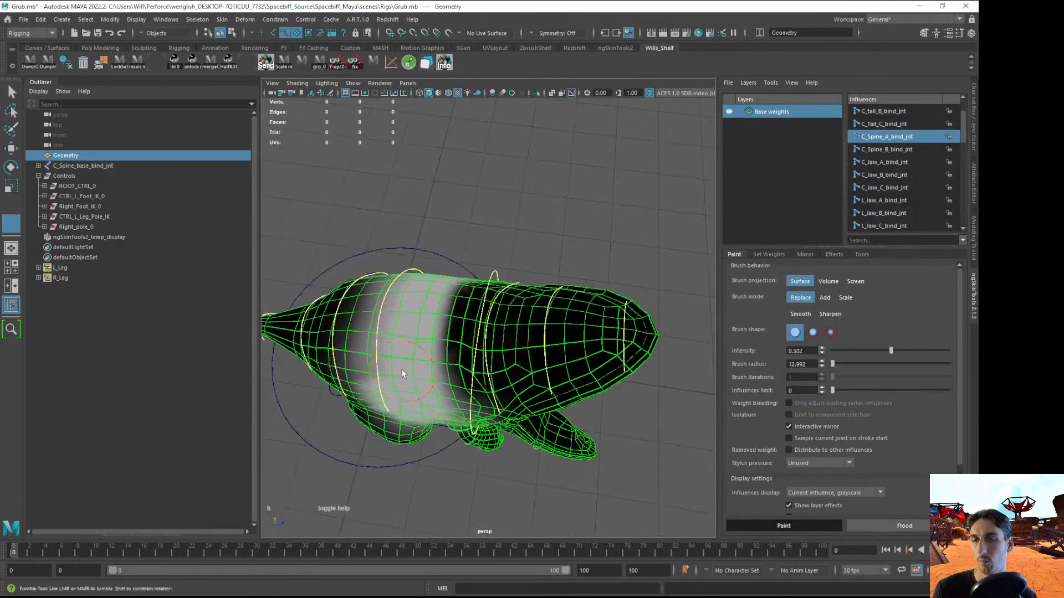
{"action": "left_click_drag", "start_coordinate": [404, 288], "coordinate": [409, 381], "text": "alt"}
{"action": "left_click_drag", "start_coordinate": [435, 423], "coordinate": [449, 339]}
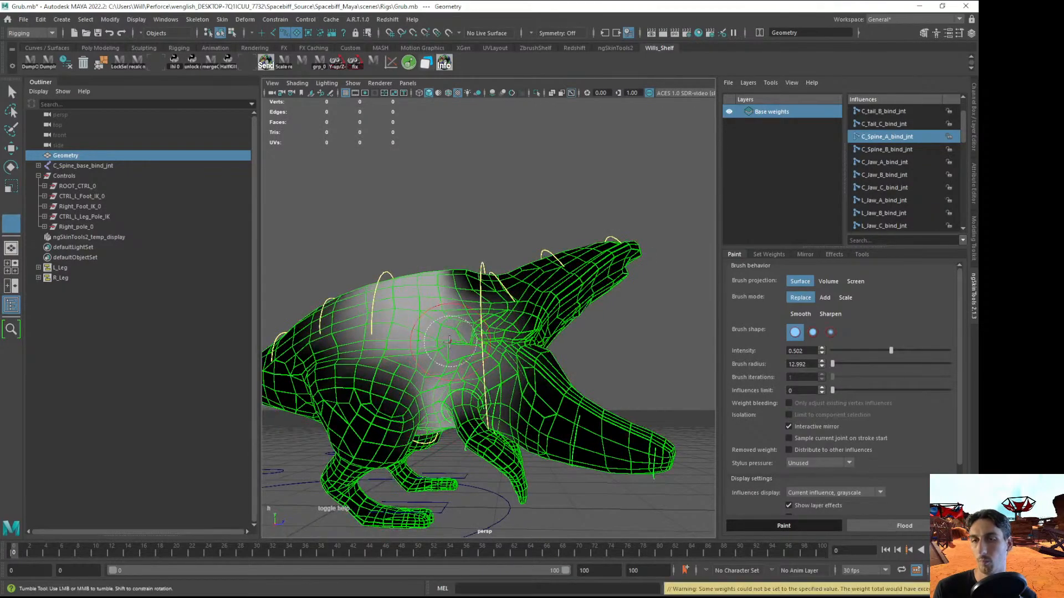
Exit weight painting and rotate a selected part of the rig to test the skin deformation
{"action": "mouse_move", "coordinate": [443, 352]}
{"action": "right_mouse_down", "text": "alt"}
{"action": "mouse_move", "coordinate": [524, 374]}
{"action": "mouse_move", "coordinate": [470, 349]}
{"action": "right_mouse_up", "text": "alt"}
{"action": "key", "text": "q"}
{"action": "left_click", "coordinate": [520, 456]}
{"action": "mouse_move", "coordinate": [520, 456]}
{"action": "left_mouse_down", "text": "alt"}
{"action": "mouse_move", "coordinate": [540, 482]}
{"action": "mouse_move", "coordinate": [529, 466]}
{"action": "left_mouse_up", "text": "alt"}
{"action": "left_click", "coordinate": [470, 273]}
{"action": "left_click", "coordinate": [483, 280]}
{"action": "key", "text": "e"}
{"action": "left_click_drag", "start_coordinate": [468, 364], "coordinate": [629, 294]}
{"action": "right_click_drag", "start_coordinate": [629, 295], "coordinate": [571, 482], "text": "alt"}
Move and rotate another rig control to test how the painted weights deform the mesh
{"action": "left_click", "coordinate": [570, 487]}
{"action": "left_click_drag", "start_coordinate": [574, 495], "coordinate": [607, 487], "text": "alt"}
{"action": "right_click_drag", "start_coordinate": [607, 487], "coordinate": [574, 458], "text": "alt"}
{"action": "left_click_drag", "start_coordinate": [575, 459], "coordinate": [606, 477], "text": "alt"}
{"action": "left_click", "coordinate": [485, 463]}
{"action": "key", "text": "w"}
{"action": "left_click_drag", "start_coordinate": [522, 493], "coordinate": [571, 471], "text": "alt"}
{"action": "right_click_drag", "start_coordinate": [570, 471], "coordinate": [535, 432], "text": "alt"}
{"action": "left_click_drag", "start_coordinate": [513, 441], "coordinate": [566, 443]}
{"action": "key", "text": "e"}
{"action": "left_click_drag", "start_coordinate": [554, 490], "coordinate": [543, 492]}
Reselect the mesh and paint C_Spine_A_bind_jnt weight over the back in Add mode, intensity 1, brush radius 11.331
{"action": "left_click", "coordinate": [428, 322]}
{"action": "left_click_drag", "start_coordinate": [589, 190], "coordinate": [561, 340], "text": "alt"}
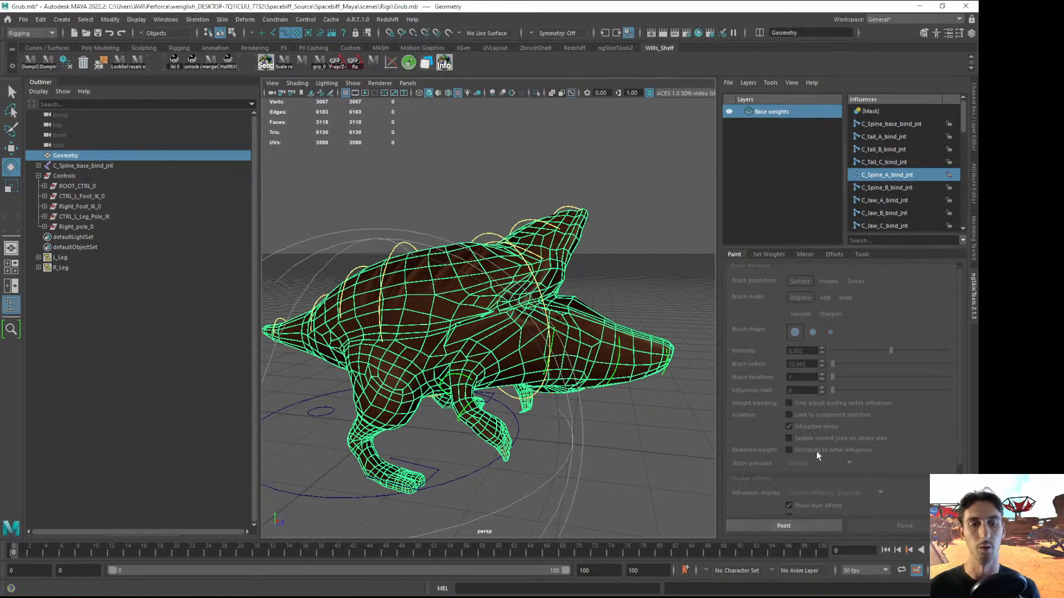
{"action": "left_click", "coordinate": [783, 525]}
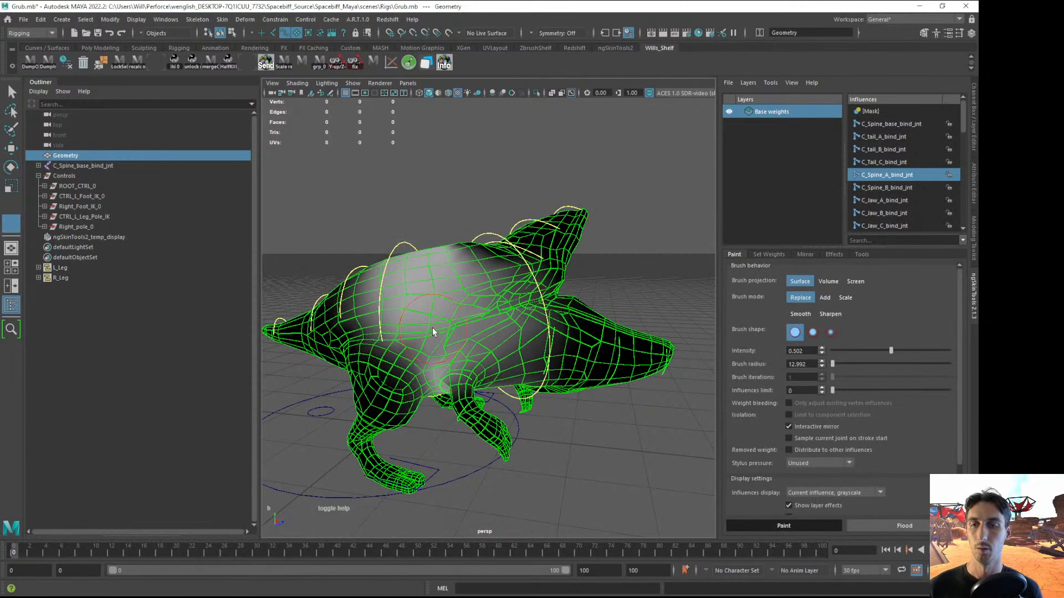
{"action": "scroll", "coordinate": [464, 321], "scroll_direction": "up", "scroll_amount": 3}
{"action": "left_click_drag", "start_coordinate": [465, 321], "coordinate": [486, 314], "text": "alt"}
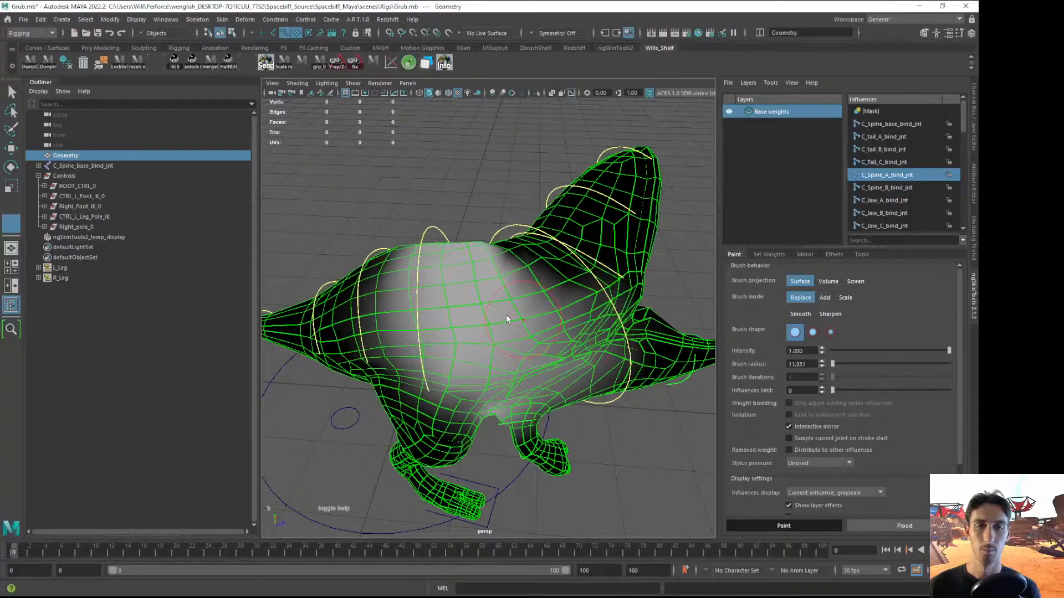
{"action": "left_click_drag", "start_coordinate": [478, 287], "coordinate": [440, 272]}
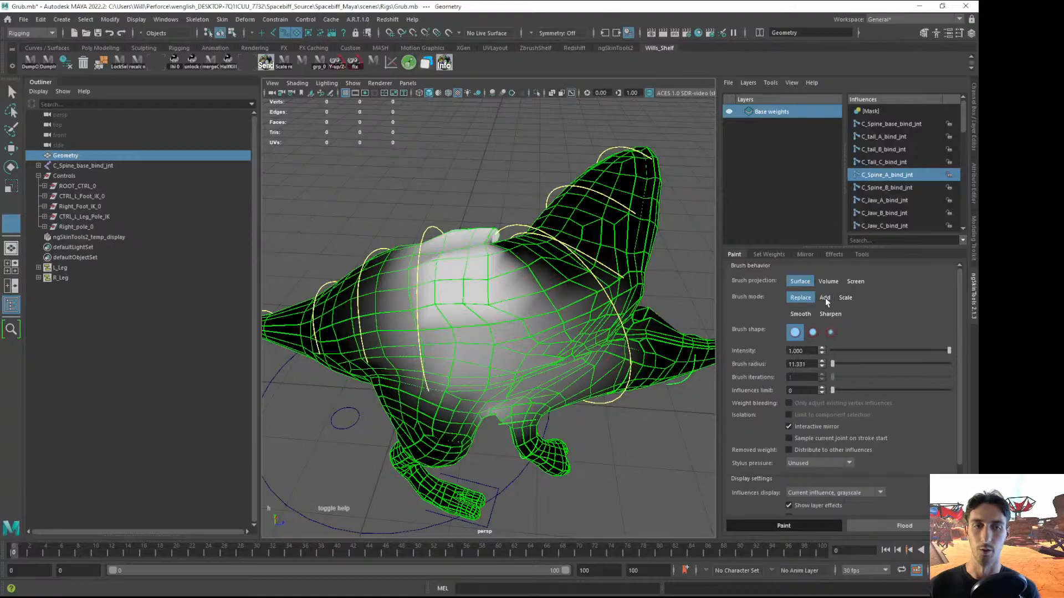
{"action": "mouse_move", "coordinate": [492, 304]}
{"action": "left_mouse_down"}
{"action": "mouse_move", "coordinate": [434, 289]}
{"action": "mouse_move", "coordinate": [467, 341]}
{"action": "left_mouse_up"}
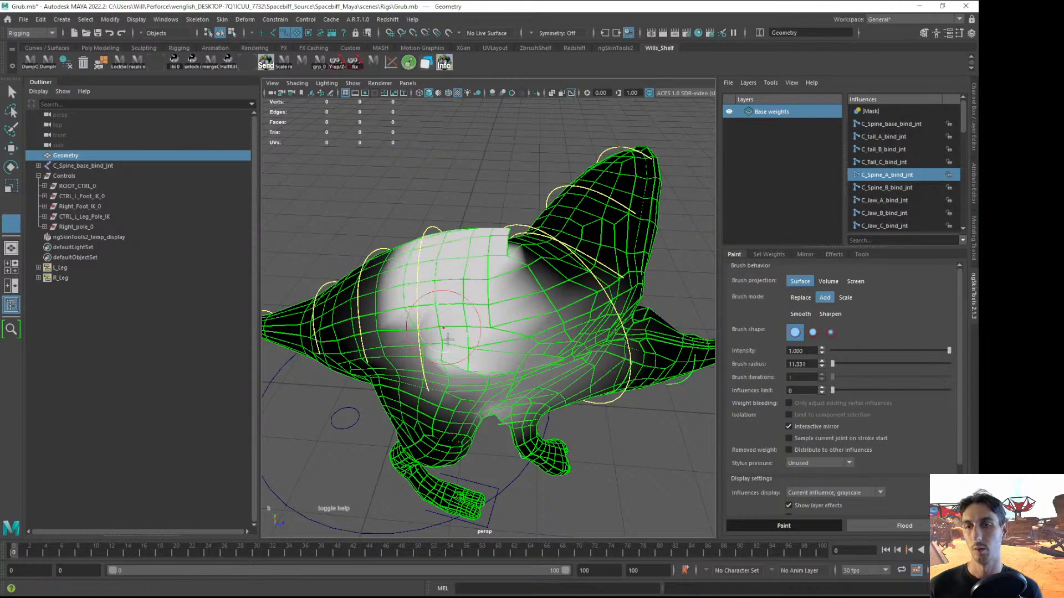
{"action": "key", "text": "ctrl+space"}
{"action": "mouse_move", "coordinate": [620, 181]}
{"action": "left_mouse_down"}
{"action": "mouse_move", "coordinate": [517, 305]}
{"action": "mouse_move", "coordinate": [442, 373]}
{"action": "mouse_move", "coordinate": [632, 357]}
{"action": "left_mouse_up"}
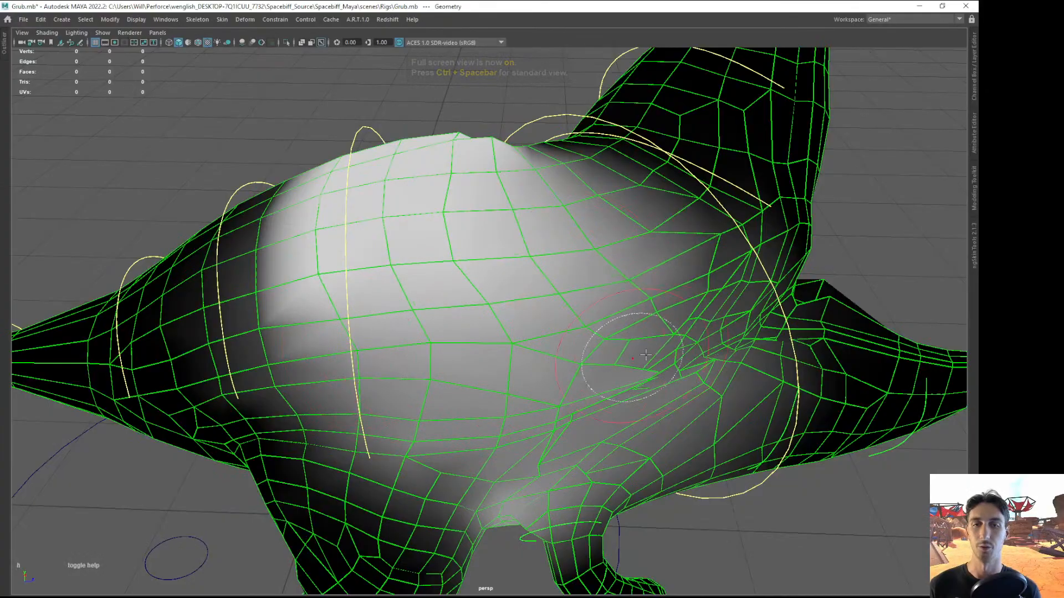
Pick the next spine influence toward the head in the viewport and paint its weight over the front torso
{"action": "left_click_drag", "start_coordinate": [593, 404], "coordinate": [596, 316], "text": "alt"}
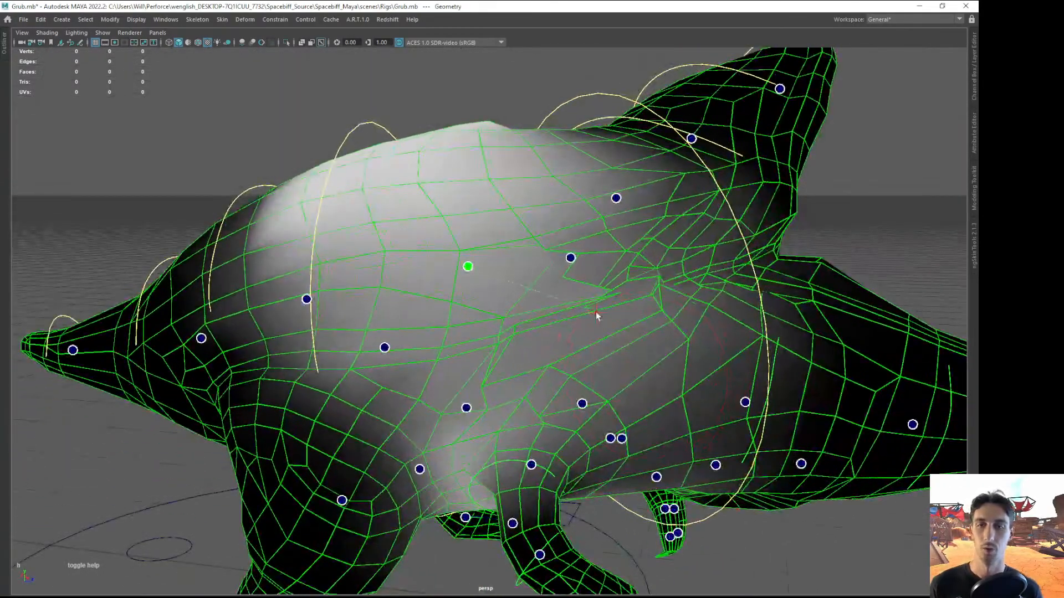
{"action": "left_click", "coordinate": [571, 258]}
{"action": "mouse_move", "coordinate": [572, 260]}
{"action": "left_mouse_down", "text": "alt"}
{"action": "mouse_move", "coordinate": [565, 306]}
{"action": "mouse_move", "coordinate": [544, 277]}
{"action": "mouse_move", "coordinate": [643, 257]}
{"action": "mouse_move", "coordinate": [634, 270]}
{"action": "mouse_move", "coordinate": [515, 167]}
{"action": "mouse_move", "coordinate": [514, 252]}
{"action": "mouse_move", "coordinate": [571, 310]}
{"action": "left_mouse_up", "text": "alt"}
{"action": "left_click_drag", "start_coordinate": [637, 302], "coordinate": [526, 382], "text": "alt"}
{"action": "mouse_move", "coordinate": [521, 243]}
{"action": "left_mouse_down"}
{"action": "mouse_move", "coordinate": [501, 457]}
{"action": "mouse_move", "coordinate": [482, 480]}
{"action": "left_mouse_up"}
{"action": "left_click_drag", "start_coordinate": [482, 479], "coordinate": [543, 300], "text": "alt"}
{"action": "left_click_drag", "start_coordinate": [541, 282], "coordinate": [512, 363]}
Pick R_Shoulder_bind_jnt in the viewport and adjust the weights between the shoulder and the jaw base
{"action": "key", "text": "s"}
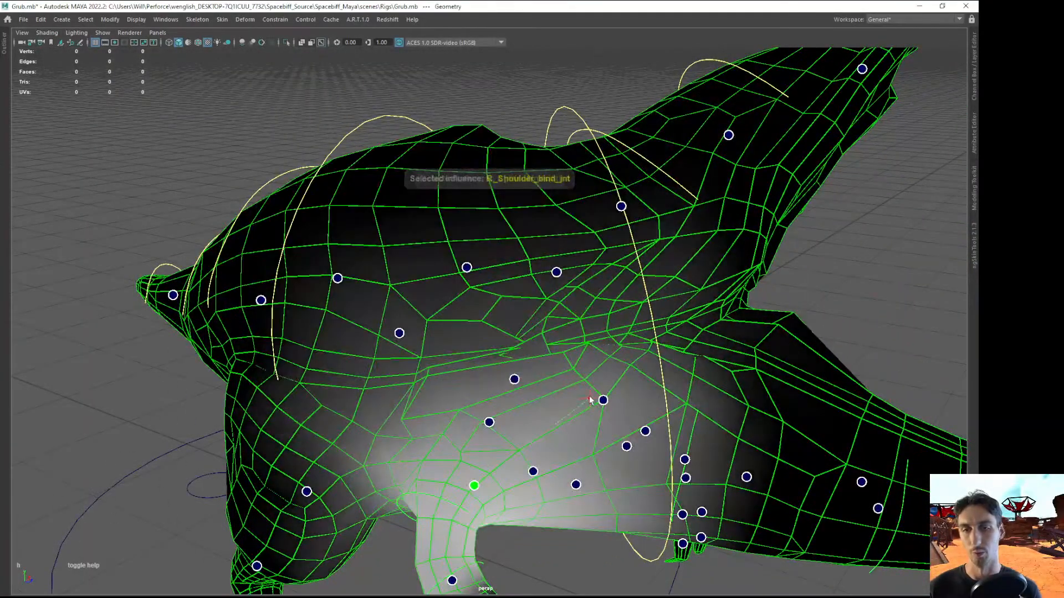
{"action": "mouse_move", "coordinate": [603, 393]}
{"action": "left_mouse_down"}
{"action": "mouse_move", "coordinate": [431, 381]}
{"action": "mouse_move", "coordinate": [541, 328]}
{"action": "left_mouse_up"}
{"action": "right_click_drag", "start_coordinate": [537, 330], "coordinate": [482, 344], "text": "alt"}
{"action": "mouse_move", "coordinate": [479, 343]}
{"action": "left_mouse_down"}
{"action": "mouse_move", "coordinate": [464, 397]}
{"action": "mouse_move", "coordinate": [501, 360]}
{"action": "mouse_move", "coordinate": [496, 332]}
{"action": "mouse_move", "coordinate": [604, 426]}
{"action": "mouse_move", "coordinate": [522, 353]}
{"action": "left_mouse_up"}
{"action": "mouse_move", "coordinate": [599, 388]}
{"action": "left_mouse_down", "text": "alt"}
{"action": "mouse_move", "coordinate": [518, 394]}
{"action": "mouse_move", "coordinate": [392, 361]}
{"action": "mouse_move", "coordinate": [465, 371]}
{"action": "mouse_move", "coordinate": [561, 348]}
{"action": "left_mouse_up", "text": "alt"}
{"action": "left_click_drag", "start_coordinate": [633, 423], "coordinate": [424, 343], "text": "alt"}
Pick the lower jaw's base influence, L_Jaw_A_bind_jnt, and paint its weight over the jaw webbing and throat
{"action": "key", "text": "s"}
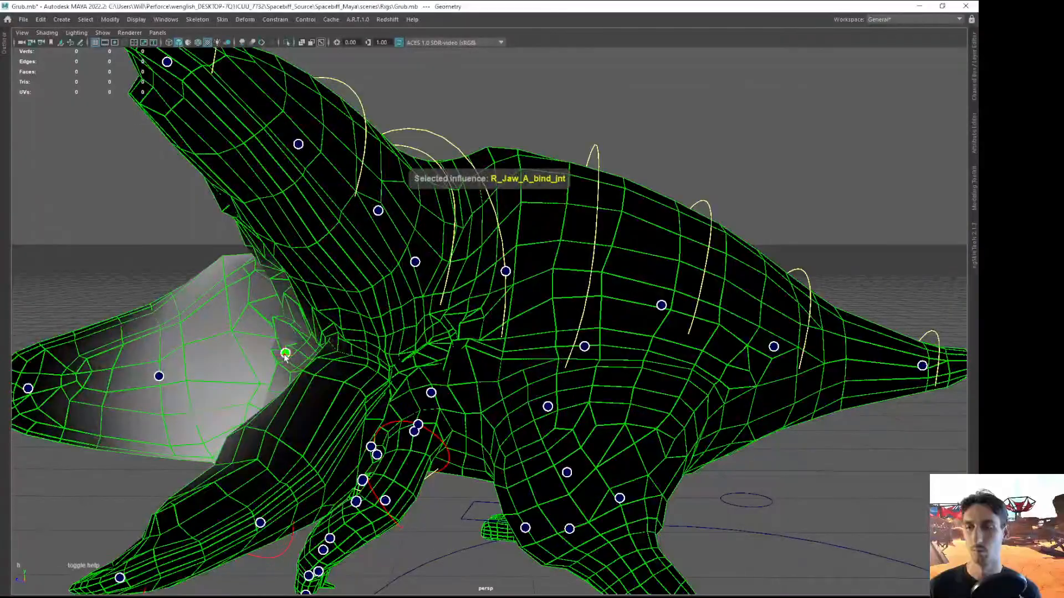
{"action": "key", "text": "s"}
{"action": "mouse_move", "coordinate": [356, 438]}
{"action": "left_mouse_down", "text": "alt"}
{"action": "mouse_move", "coordinate": [399, 388]}
{"action": "mouse_move", "coordinate": [468, 439]}
{"action": "left_mouse_up", "text": "alt"}
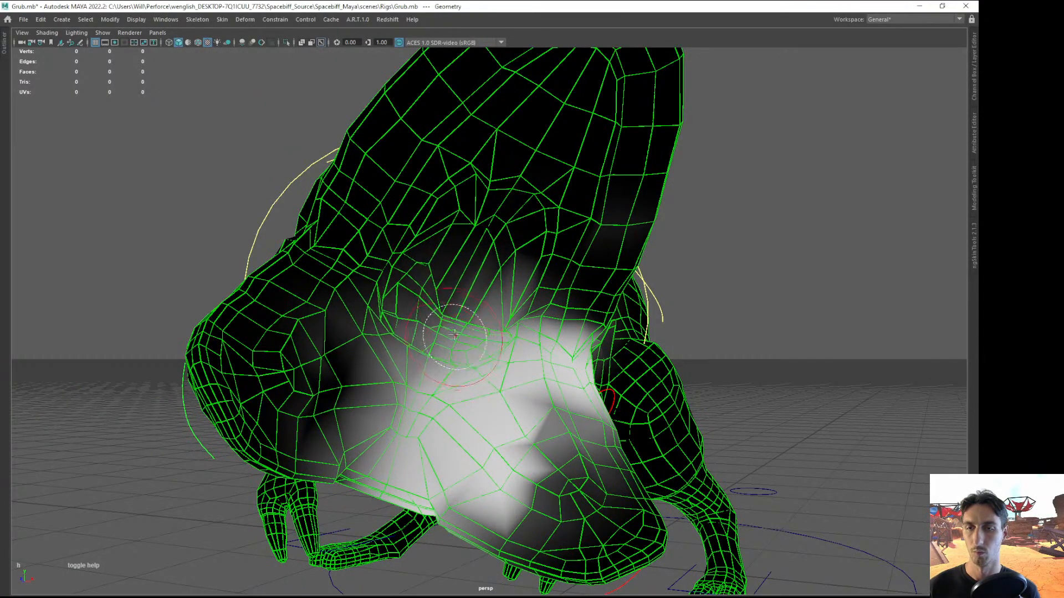
{"action": "left_click_drag", "start_coordinate": [452, 317], "coordinate": [462, 340], "text": "alt"}
{"action": "mouse_move", "coordinate": [409, 432]}
{"action": "left_mouse_down", "text": "alt"}
{"action": "mouse_move", "coordinate": [598, 383]}
{"action": "mouse_move", "coordinate": [643, 382]}
{"action": "mouse_move", "coordinate": [679, 408]}
{"action": "mouse_move", "coordinate": [576, 367]}
{"action": "mouse_move", "coordinate": [302, 380]}
{"action": "mouse_move", "coordinate": [300, 412]}
{"action": "left_mouse_up", "text": "alt"}
{"action": "mouse_move", "coordinate": [300, 413]}
{"action": "left_mouse_down", "text": "alt"}
{"action": "mouse_move", "coordinate": [314, 392]}
{"action": "mouse_move", "coordinate": [233, 459]}
{"action": "mouse_move", "coordinate": [343, 355]}
{"action": "mouse_move", "coordinate": [502, 330]}
{"action": "mouse_move", "coordinate": [514, 205]}
{"action": "mouse_move", "coordinate": [469, 256]}
{"action": "left_mouse_up", "text": "alt"}
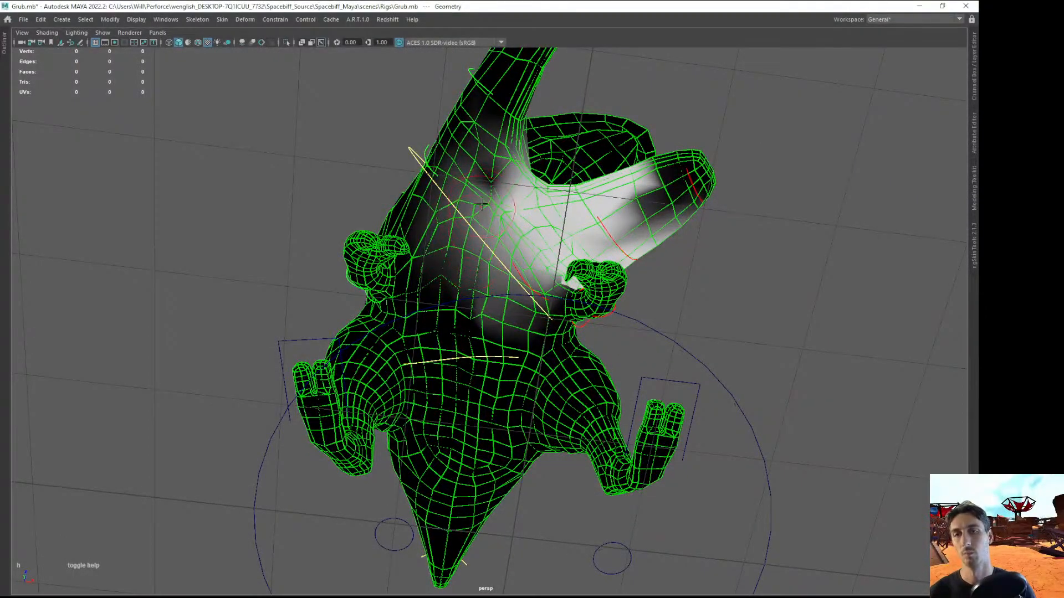
{"action": "left_click_drag", "start_coordinate": [484, 219], "coordinate": [465, 343], "text": "alt"}
Enable Distribute to other influences for removed weight and add L_Jaw_A_bind_jnt weight on the left lower jaw
{"action": "key", "text": "ctrl+space"}
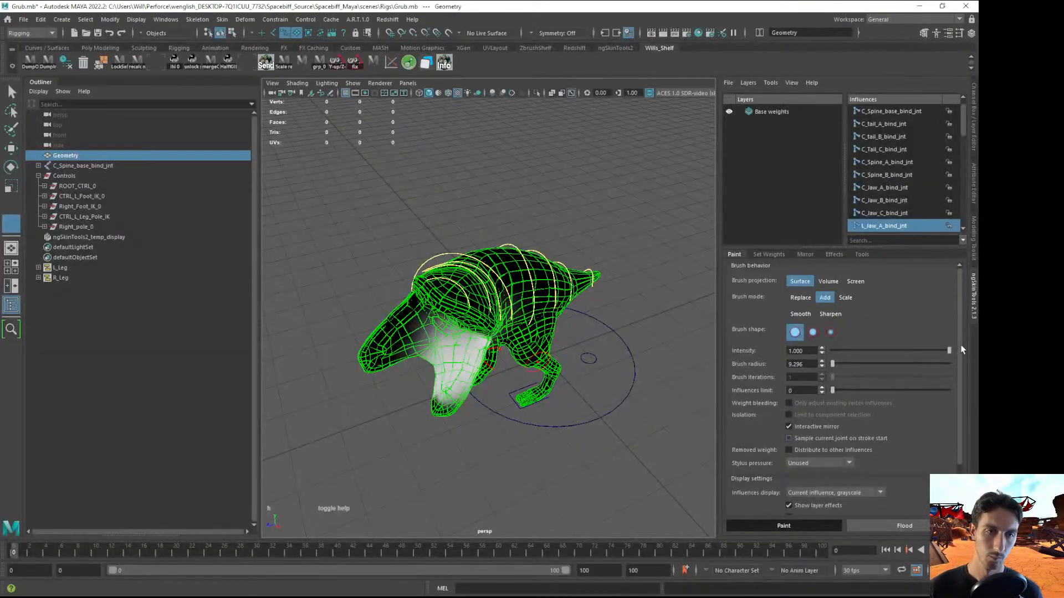
{"action": "left_click_drag", "start_coordinate": [961, 349], "coordinate": [961, 399]}
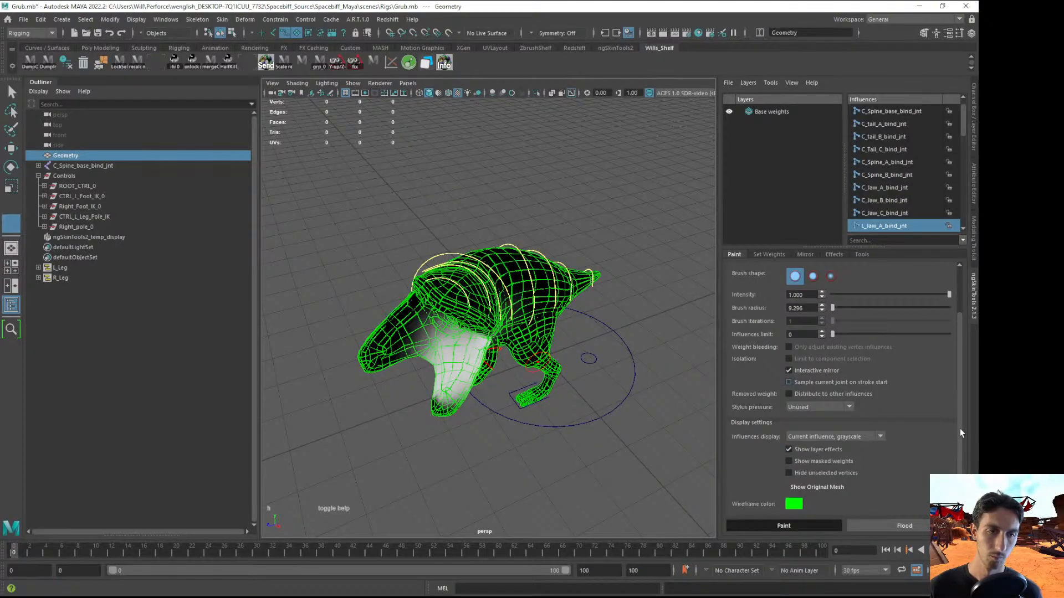
{"action": "scroll", "coordinate": [959, 428], "scroll_direction": "up", "scroll_amount": 2}
{"action": "left_click", "coordinate": [814, 440]}
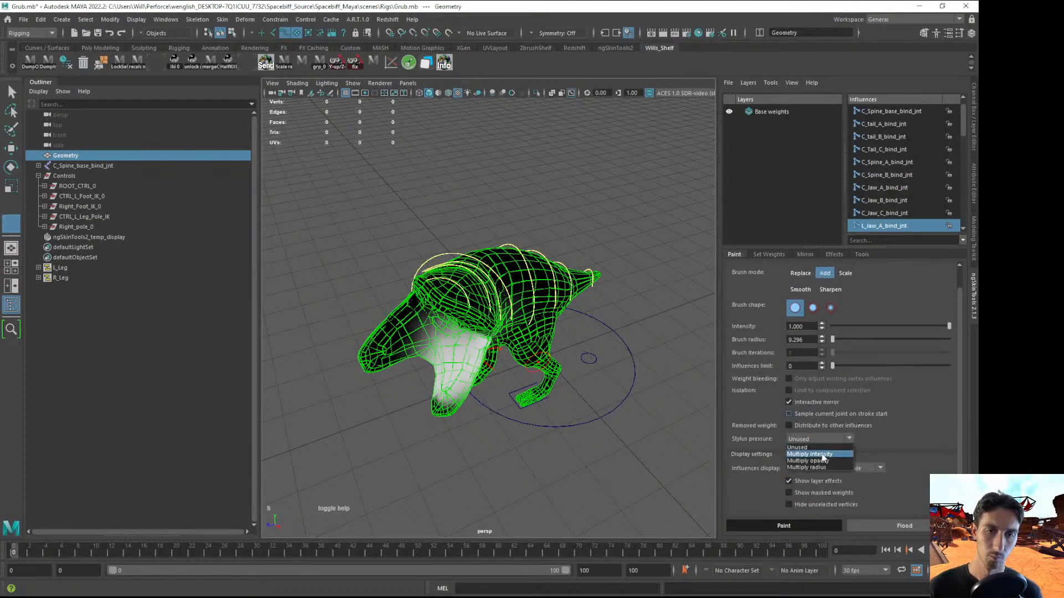
{"action": "scroll", "coordinate": [962, 421], "scroll_direction": "up", "scroll_amount": 2}
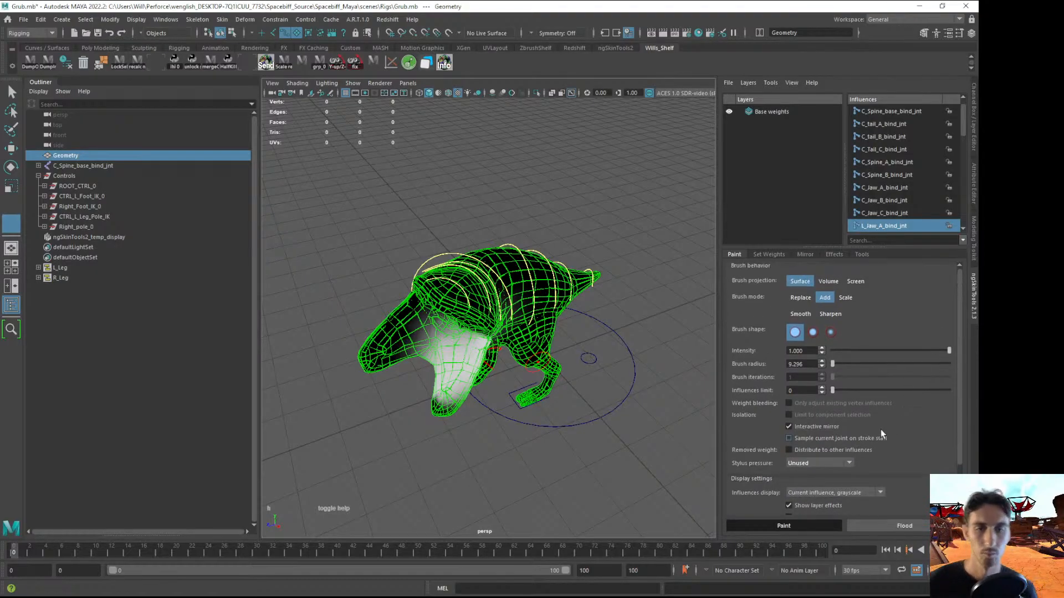
{"action": "left_click", "coordinate": [816, 452]}
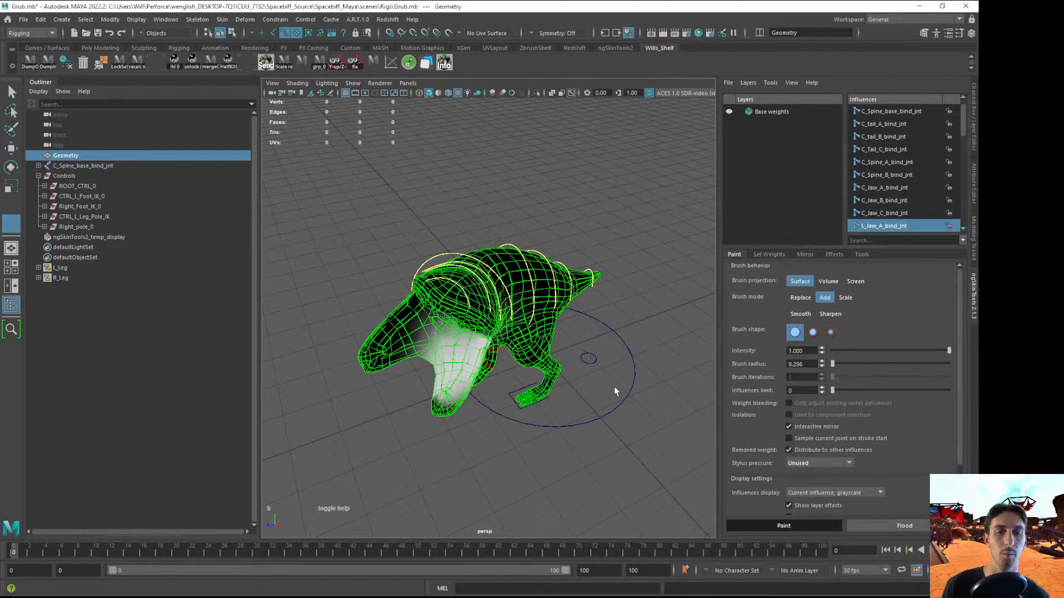
{"action": "left_click_drag", "start_coordinate": [642, 413], "coordinate": [629, 383], "text": "alt"}
{"action": "mouse_move", "coordinate": [435, 339]}
{"action": "left_mouse_down"}
{"action": "mouse_move", "coordinate": [428, 317]}
{"action": "mouse_move", "coordinate": [470, 339]}
{"action": "left_mouse_up"}
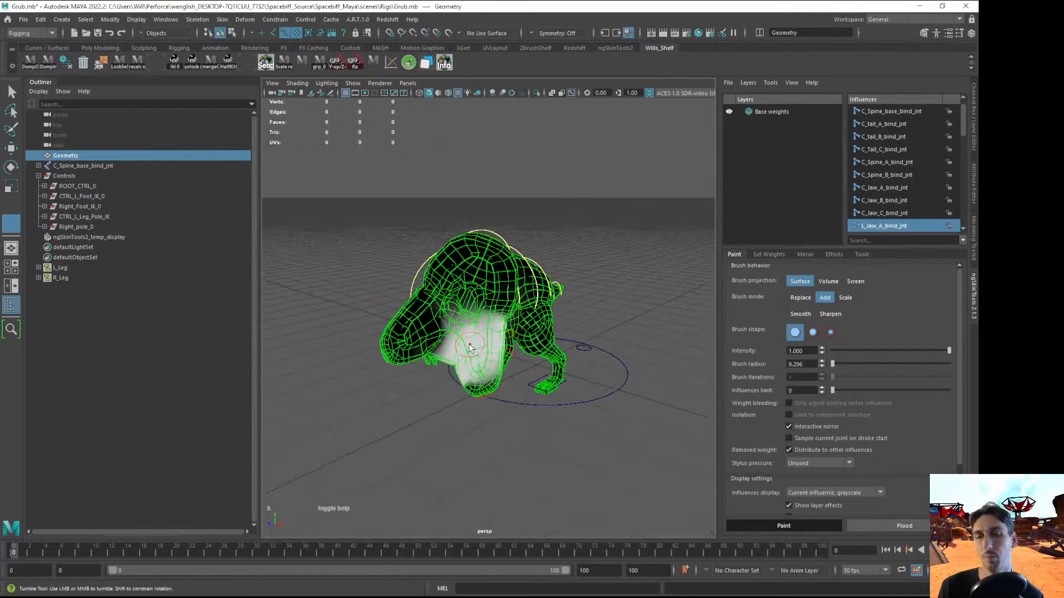
Add L_Jaw_A_bind_jnt weight over the left lower jaw and its webbing in a full-screen view, finishing by leaving the paint tool
{"action": "right_click_drag", "start_coordinate": [471, 339], "coordinate": [499, 349], "text": "alt"}
{"action": "left_click", "coordinate": [459, 359]}
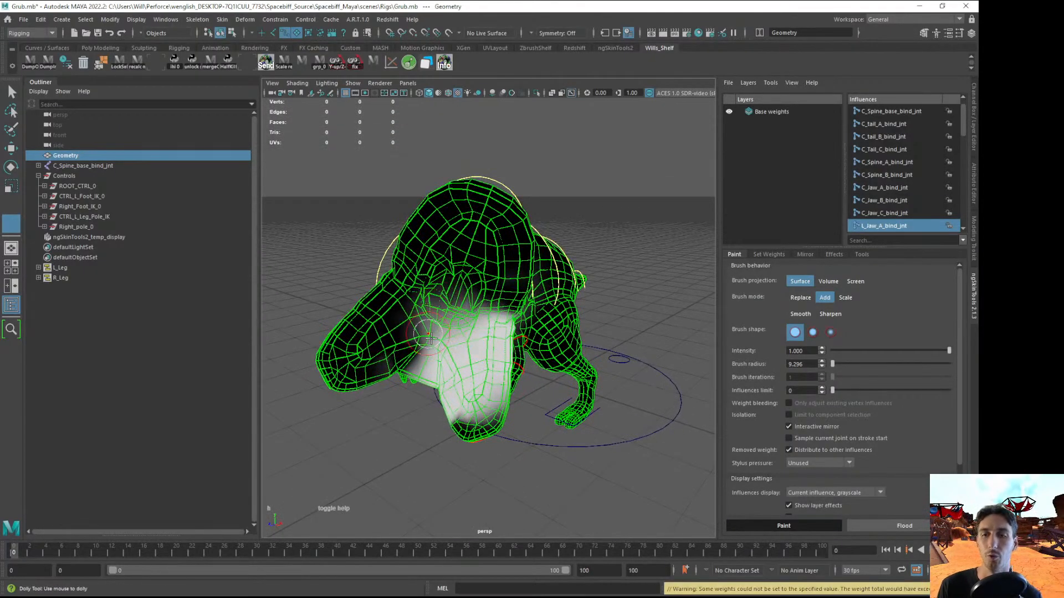
{"action": "key", "text": "ctrl+space"}
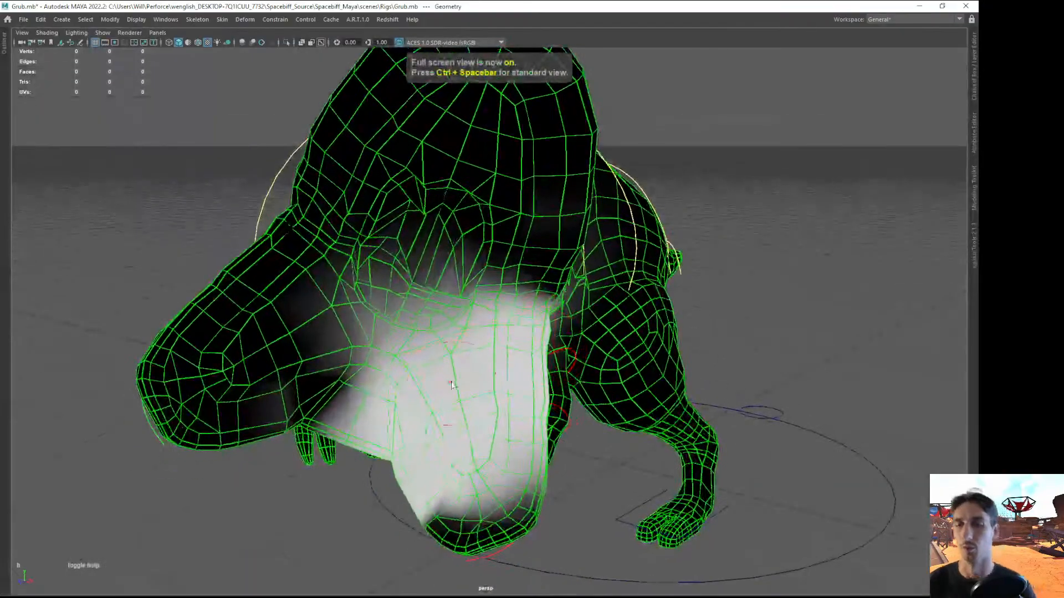
{"action": "mouse_move", "coordinate": [461, 376]}
{"action": "left_mouse_down"}
{"action": "mouse_move", "coordinate": [354, 294]}
{"action": "mouse_move", "coordinate": [343, 310]}
{"action": "mouse_move", "coordinate": [443, 266]}
{"action": "mouse_move", "coordinate": [409, 305]}
{"action": "mouse_move", "coordinate": [483, 285]}
{"action": "left_mouse_up"}
{"action": "key", "text": "q"}
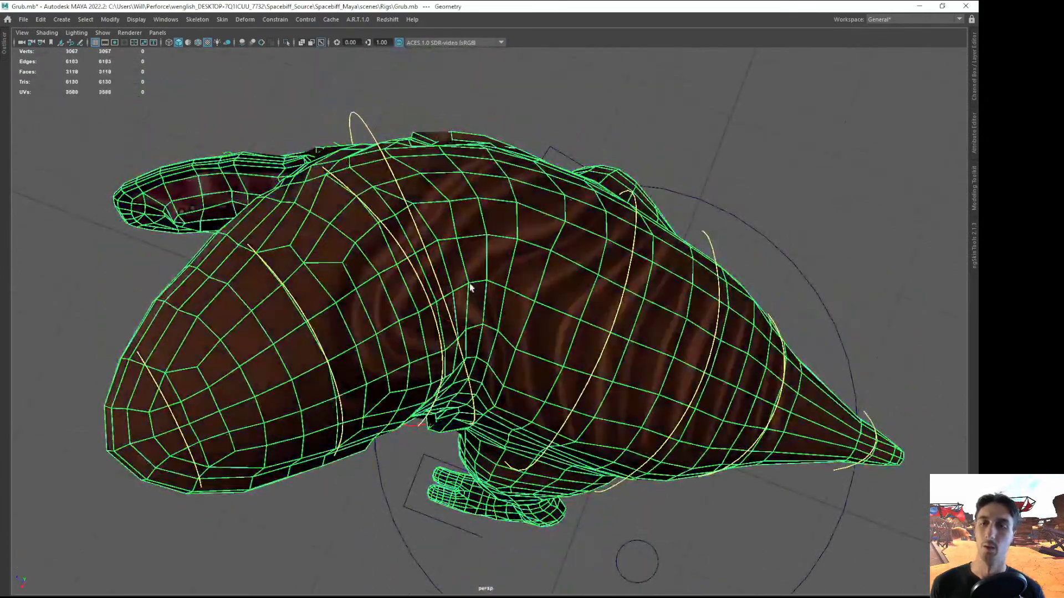
Resume weight painting with C_Jaw_A_bind_jnt as the influence and touch up its weight around the neck
{"action": "key", "text": "ctrl+space"}
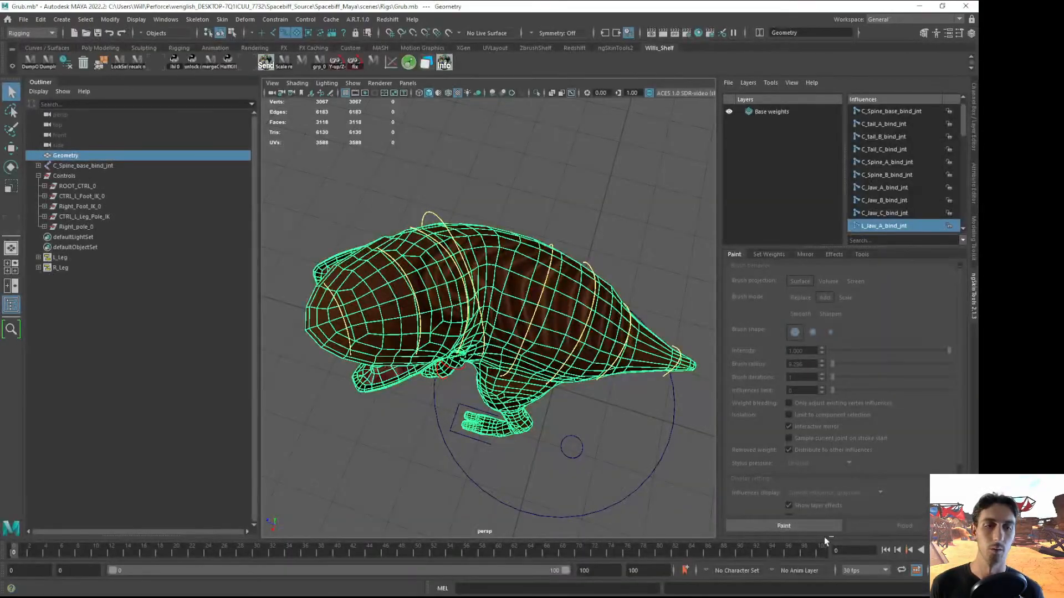
{"action": "left_click", "coordinate": [781, 525]}
{"action": "key", "text": "ctrl+space"}
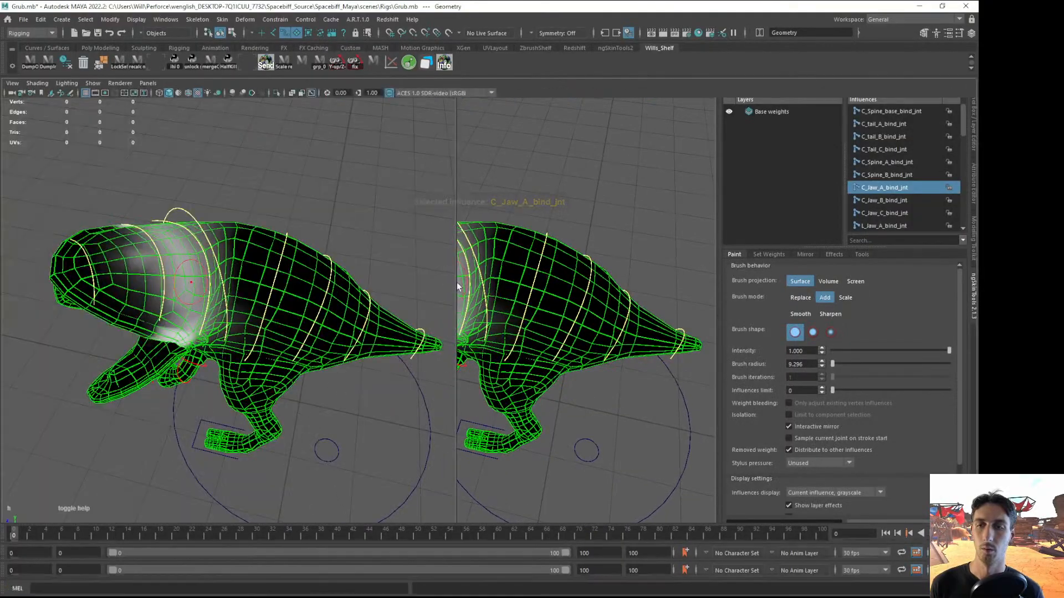
{"action": "left_click_drag", "start_coordinate": [433, 211], "coordinate": [424, 319], "text": "alt"}
{"action": "left_click_drag", "start_coordinate": [425, 319], "coordinate": [437, 193], "text": "alt"}
{"action": "mouse_move", "coordinate": [438, 194]}
{"action": "left_mouse_down"}
{"action": "mouse_move", "coordinate": [435, 168]}
{"action": "mouse_move", "coordinate": [407, 190]}
{"action": "left_mouse_up"}
{"action": "mouse_move", "coordinate": [407, 189]}
{"action": "left_mouse_down", "text": "alt"}
{"action": "mouse_move", "coordinate": [395, 249]}
{"action": "mouse_move", "coordinate": [374, 122]}
{"action": "mouse_move", "coordinate": [435, 306]}
{"action": "mouse_move", "coordinate": [475, 280]}
{"action": "mouse_move", "coordinate": [499, 119]}
{"action": "left_mouse_up", "text": "alt"}
Pick the mid-torso spine influence and its neighbouring influences in the viewport to examine their weights
{"action": "key", "text": "s"}
{"action": "mouse_move", "coordinate": [476, 191]}
{"action": "left_mouse_down", "text": "alt"}
{"action": "mouse_move", "coordinate": [507, 250]}
{"action": "mouse_move", "coordinate": [487, 352]}
{"action": "mouse_move", "coordinate": [502, 308]}
{"action": "mouse_move", "coordinate": [468, 272]}
{"action": "mouse_move", "coordinate": [458, 294]}
{"action": "left_mouse_up", "text": "alt"}
{"action": "left_click", "coordinate": [520, 239]}
{"action": "key", "text": "s"}
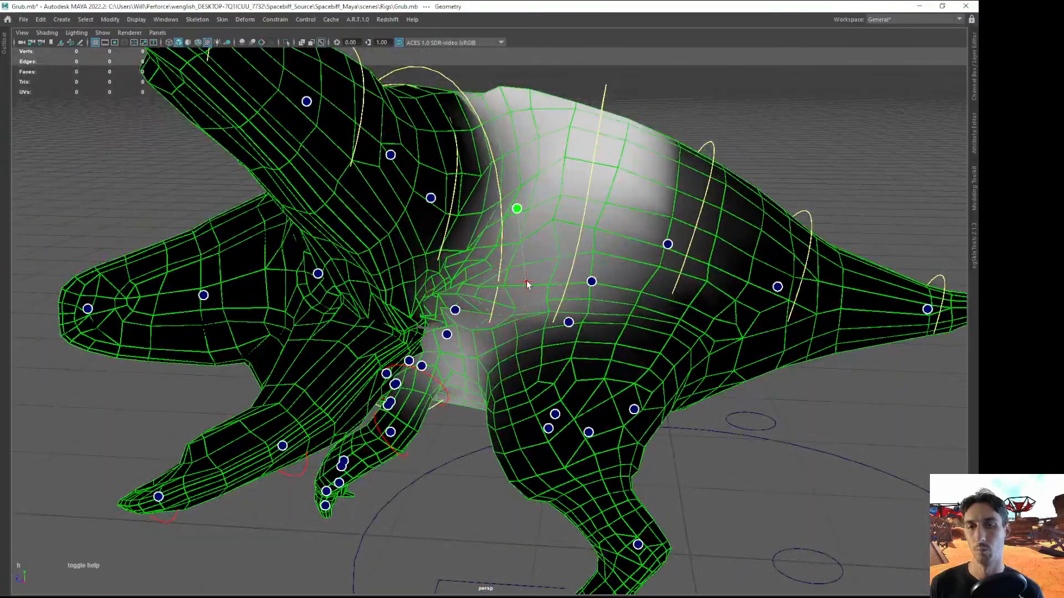
{"action": "left_click", "coordinate": [591, 281]}
{"action": "left_click", "coordinate": [568, 322]}
Pick the hind leg influences, including R_Hip_bind_jnt, and examine their falloff around the thigh and rear torso
{"action": "left_click_drag", "start_coordinate": [568, 326], "coordinate": [627, 304], "text": "alt"}
{"action": "key", "text": "s"}
{"action": "left_click", "coordinate": [627, 304]}
{"action": "left_click", "coordinate": [625, 385]}
{"action": "mouse_move", "coordinate": [624, 407]}
{"action": "left_mouse_down"}
{"action": "mouse_move", "coordinate": [624, 383]}
{"action": "mouse_move", "coordinate": [668, 394]}
{"action": "mouse_move", "coordinate": [624, 361]}
{"action": "mouse_move", "coordinate": [656, 307]}
{"action": "mouse_move", "coordinate": [570, 300]}
{"action": "left_mouse_up"}
{"action": "left_click_drag", "start_coordinate": [651, 337], "coordinate": [400, 345], "text": "alt"}
{"action": "key", "text": "s"}
{"action": "left_click", "coordinate": [477, 399]}
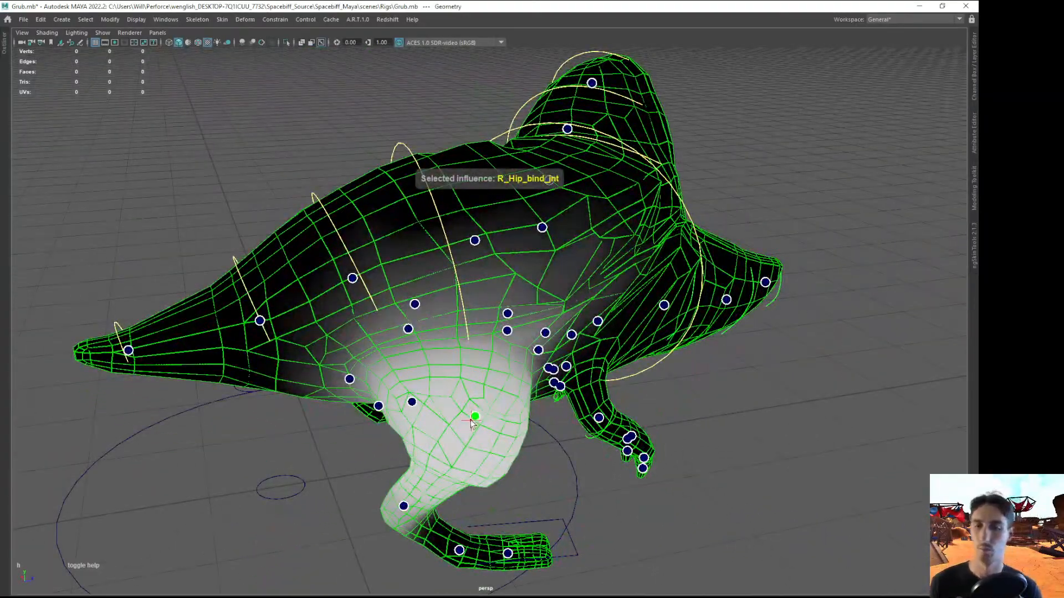
{"action": "left_click_drag", "start_coordinate": [477, 399], "coordinate": [535, 363], "text": "alt"}
{"action": "left_click_drag", "start_coordinate": [470, 406], "coordinate": [547, 393], "text": "alt"}
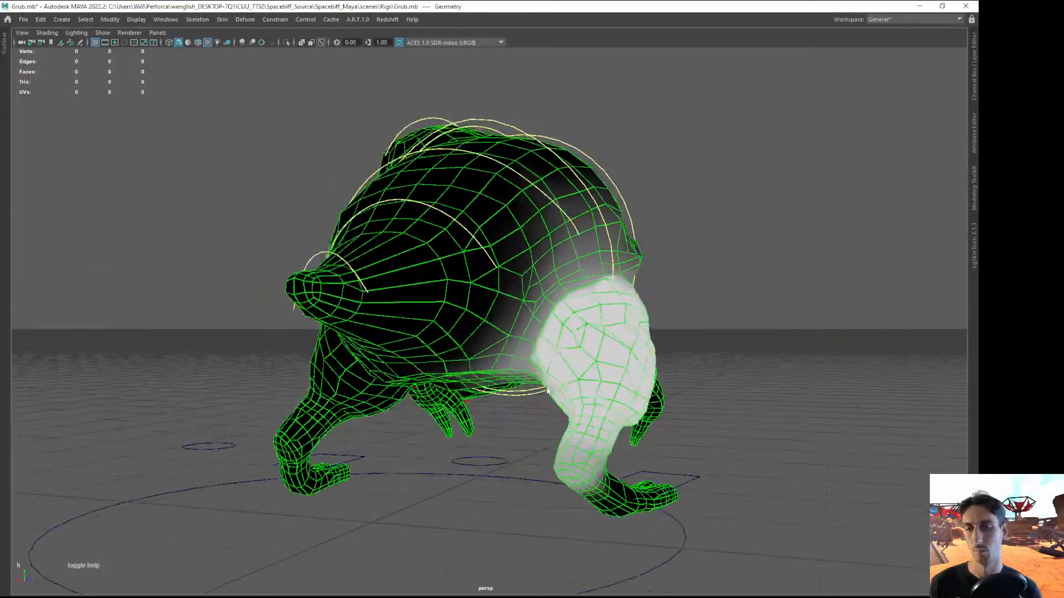
{"action": "left_click_drag", "start_coordinate": [602, 332], "coordinate": [438, 343], "text": "alt"}
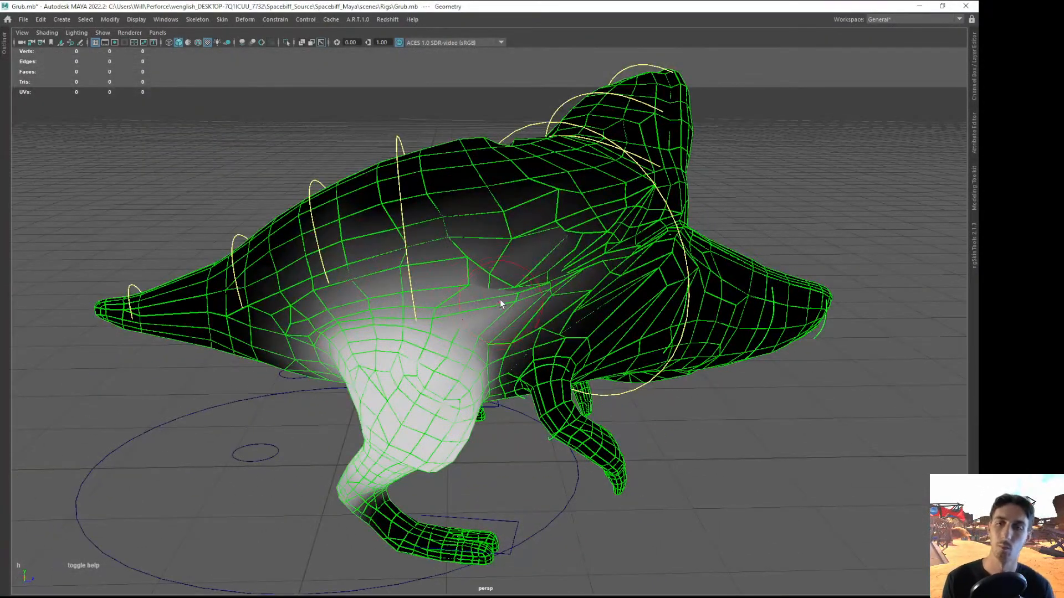
Pick C_Spine_A_bind_jnt in the viewport and adjust its weight over the side of the torso
{"action": "left_click_drag", "start_coordinate": [501, 308], "coordinate": [484, 331], "text": "alt"}
{"action": "key", "text": "s"}
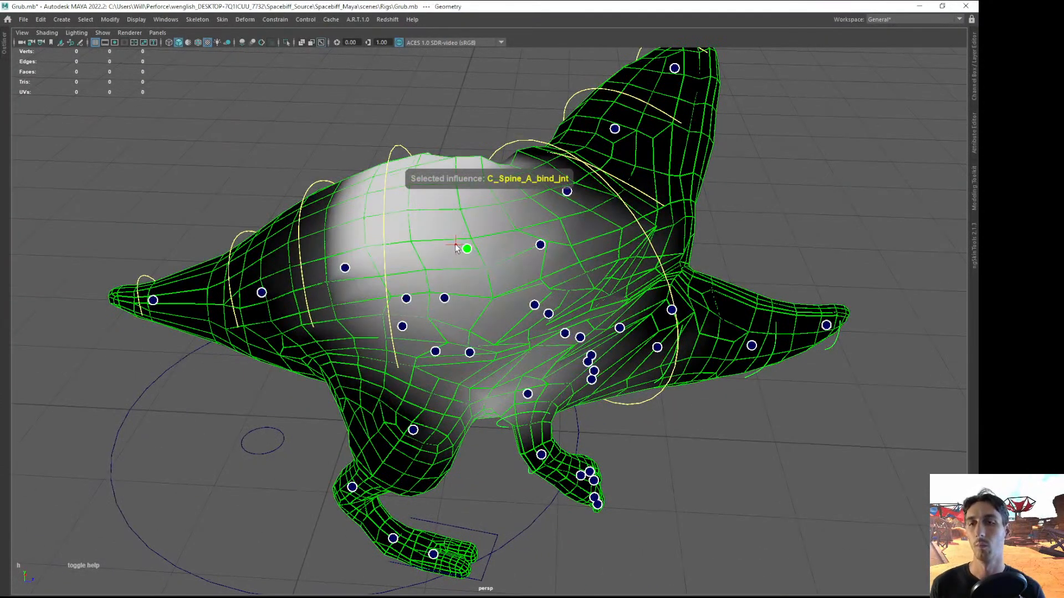
{"action": "mouse_move", "coordinate": [475, 317]}
{"action": "left_mouse_down", "text": "alt"}
{"action": "mouse_move", "coordinate": [533, 275]}
{"action": "mouse_move", "coordinate": [546, 238]}
{"action": "mouse_move", "coordinate": [506, 174]}
{"action": "mouse_move", "coordinate": [473, 267]}
{"action": "left_mouse_up", "text": "alt"}
{"action": "left_click_drag", "start_coordinate": [492, 223], "coordinate": [448, 272], "text": "alt"}
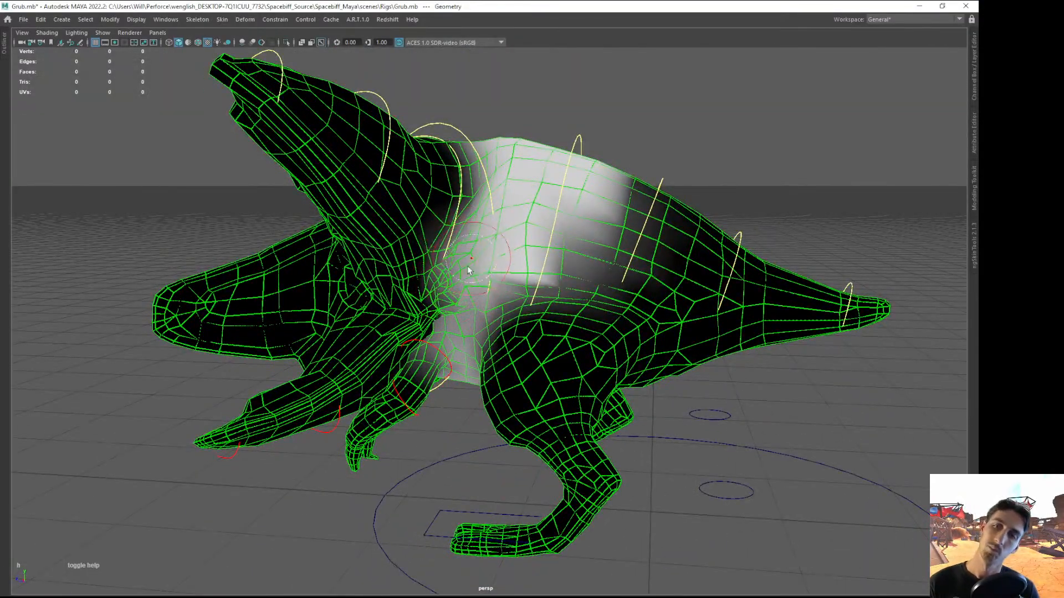
{"action": "left_click_drag", "start_coordinate": [473, 284], "coordinate": [482, 244], "text": "alt"}
Pick the left arm influence and L_Shoulder_bind_jnt in the viewport to examine their weights
{"action": "key", "text": "s"}
{"action": "left_click_drag", "start_coordinate": [481, 322], "coordinate": [444, 413]}
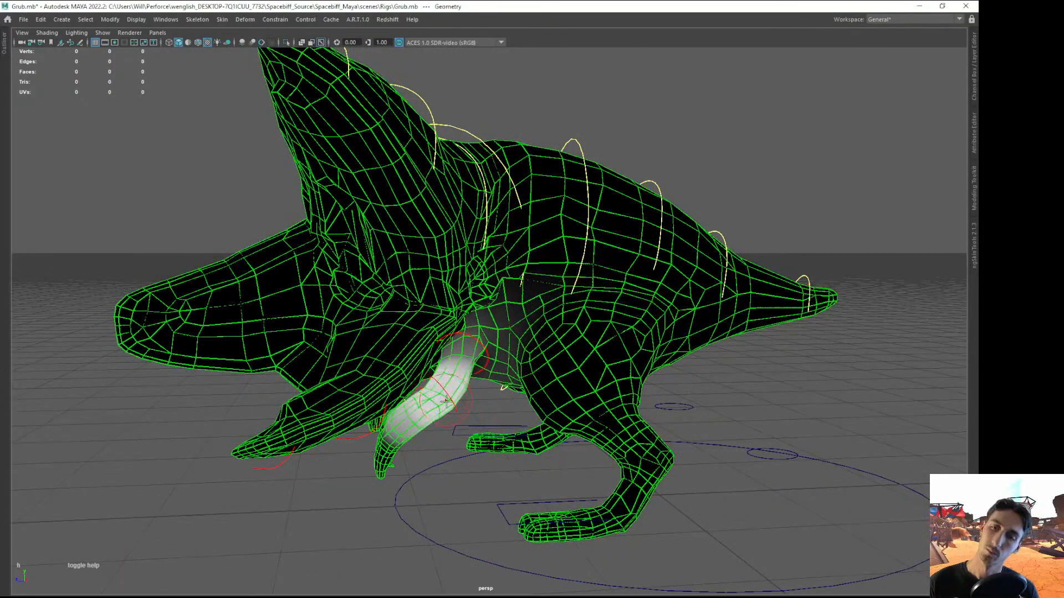
{"action": "key", "text": "s"}
{"action": "left_click", "coordinate": [461, 344]}
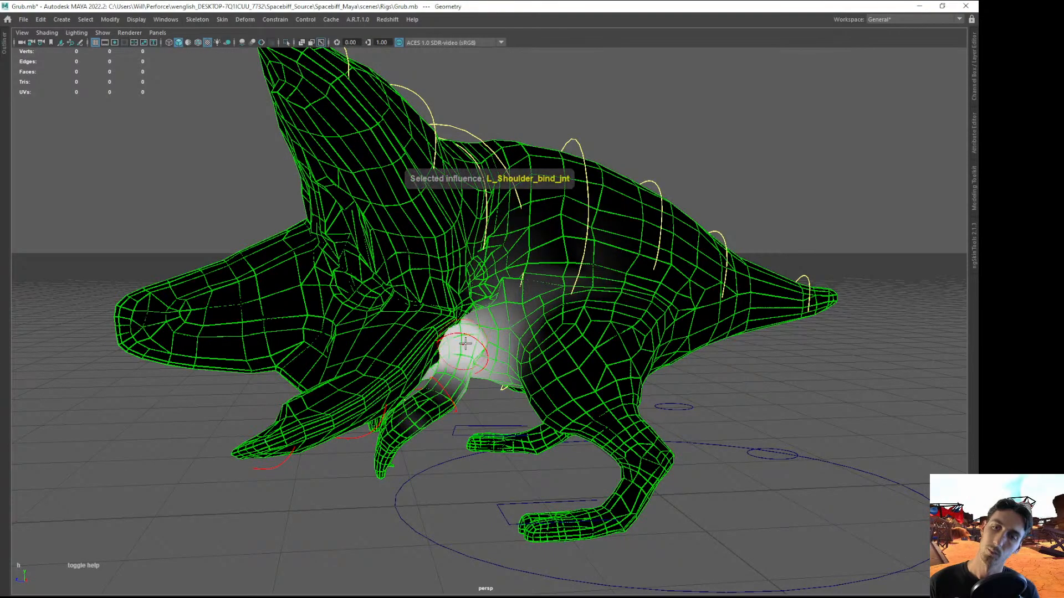
Pick the right lower jaw's base influence and examine its weight across the jaw, throat and side of the torso
{"action": "left_click_drag", "start_coordinate": [466, 334], "coordinate": [582, 373], "text": "alt"}
{"action": "key", "text": "s"}
{"action": "left_click", "coordinate": [584, 398]}
{"action": "left_click", "coordinate": [574, 401]}
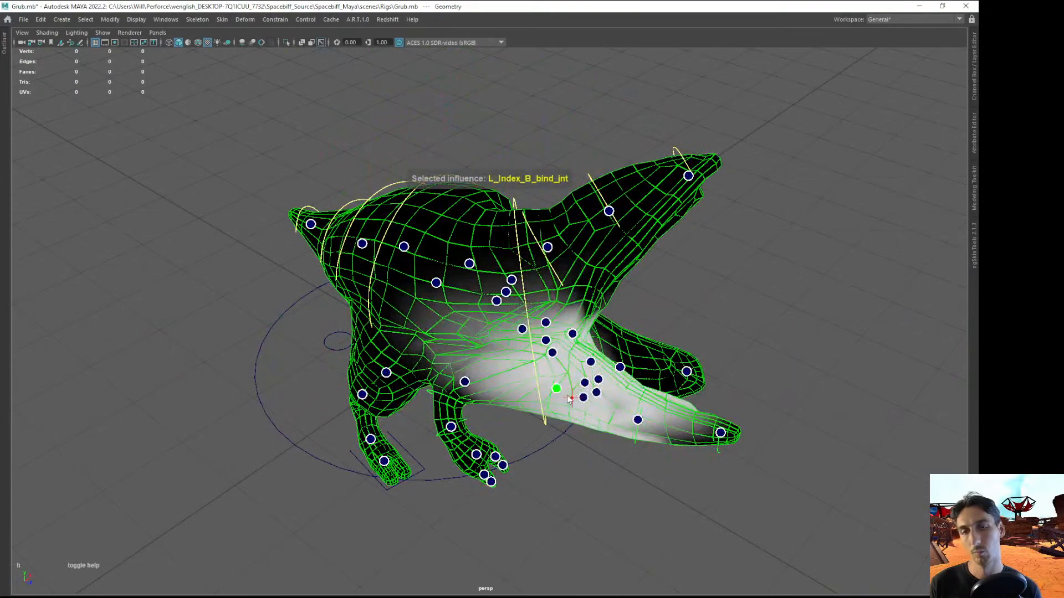
{"action": "left_click_drag", "start_coordinate": [576, 405], "coordinate": [538, 363], "text": "alt"}
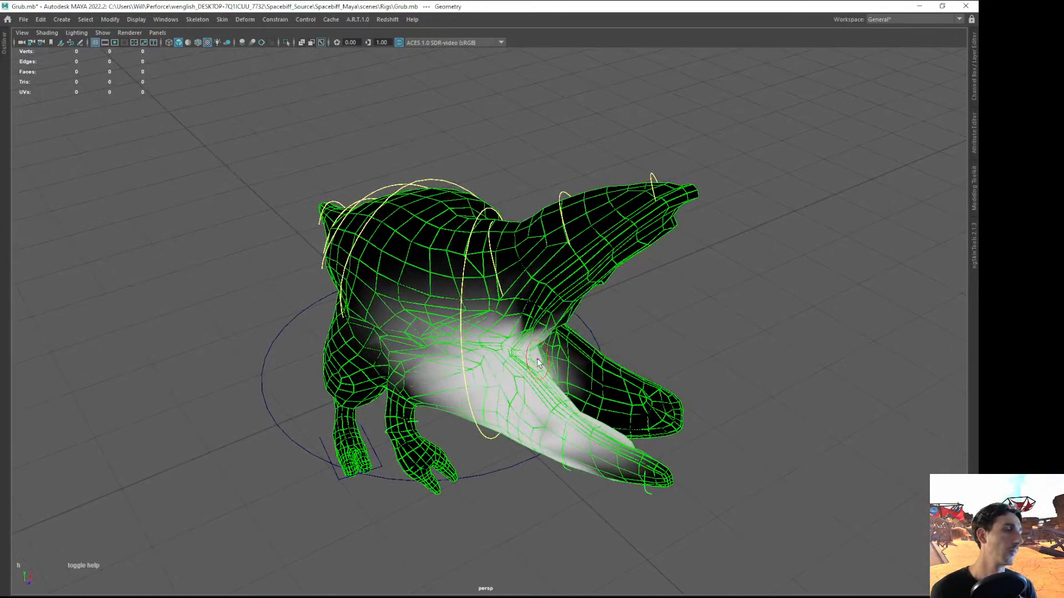
{"action": "mouse_move", "coordinate": [541, 397]}
{"action": "left_mouse_down", "text": "alt"}
{"action": "mouse_move", "coordinate": [565, 366]}
{"action": "mouse_move", "coordinate": [580, 374]}
{"action": "mouse_move", "coordinate": [482, 352]}
{"action": "mouse_move", "coordinate": [499, 282]}
{"action": "mouse_move", "coordinate": [549, 286]}
{"action": "mouse_move", "coordinate": [495, 282]}
{"action": "mouse_move", "coordinate": [527, 311]}
{"action": "left_mouse_up", "text": "alt"}
{"action": "right_click_drag", "start_coordinate": [527, 311], "coordinate": [562, 344], "text": "alt"}
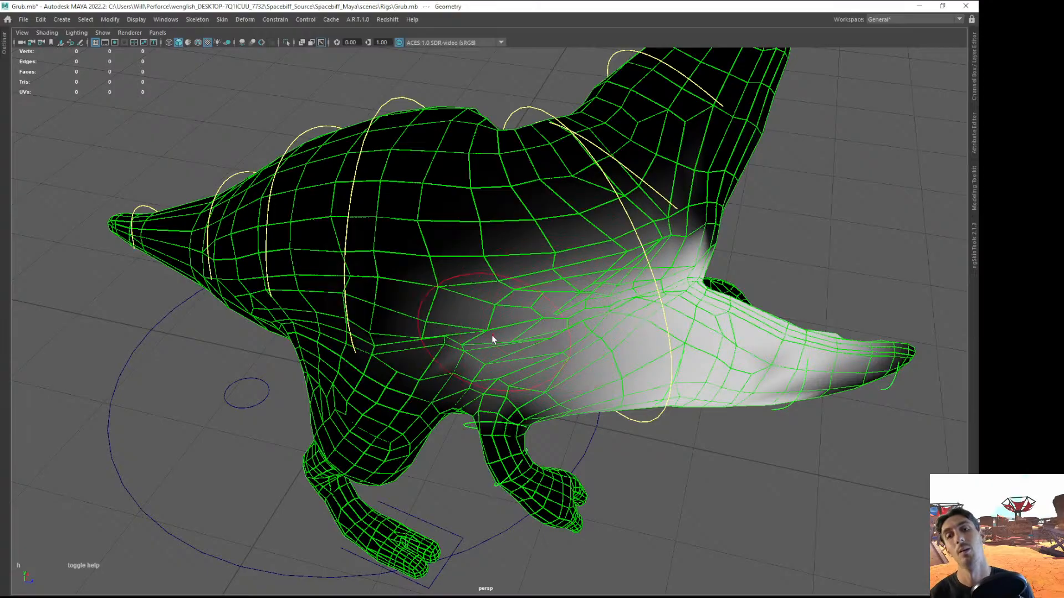
{"action": "left_click_drag", "start_coordinate": [471, 327], "coordinate": [562, 279], "text": "alt"}
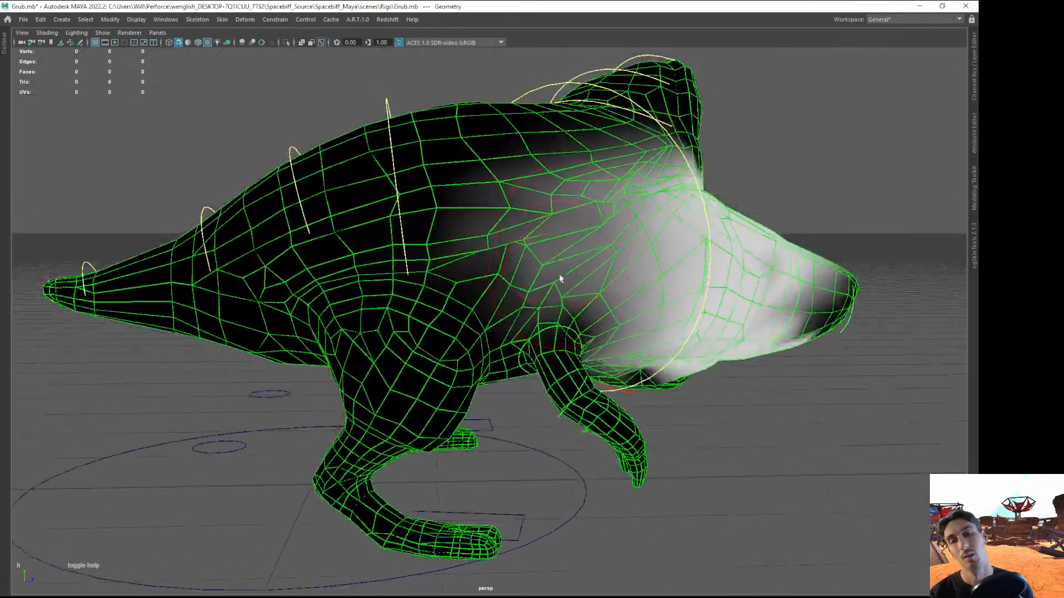
{"action": "mouse_move", "coordinate": [619, 232]}
{"action": "left_mouse_down", "text": "alt"}
{"action": "mouse_move", "coordinate": [382, 249]}
{"action": "mouse_move", "coordinate": [548, 297]}
{"action": "left_mouse_up", "text": "alt"}
{"action": "scroll", "coordinate": [549, 293], "scroll_direction": "down", "scroll_amount": 2}
Leave weight painting, select the head control C_Head_CTRL and display the wireframe over the shaded mesh
{"action": "key", "text": "q"}
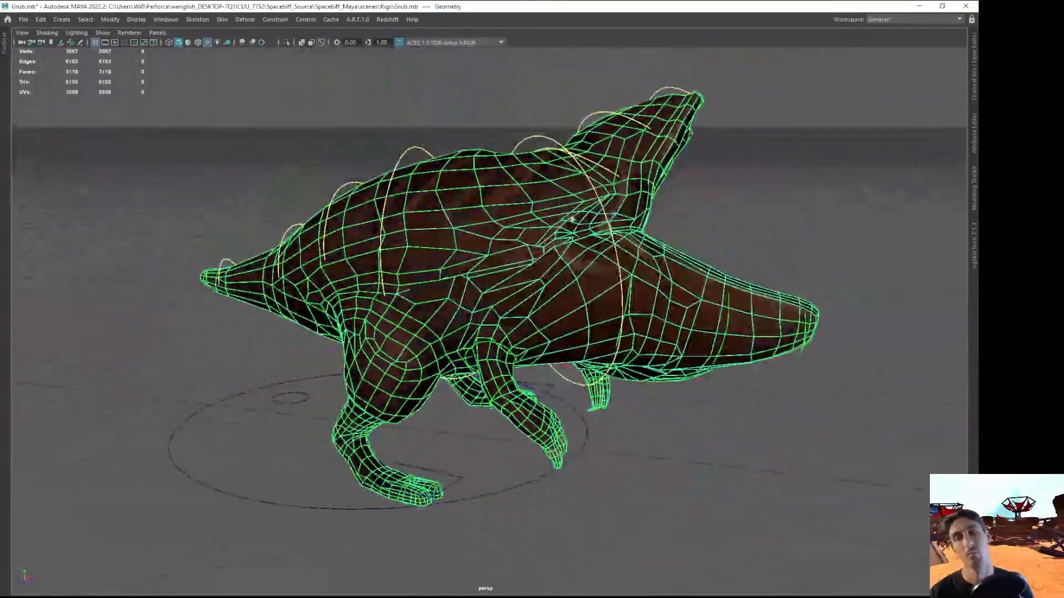
{"action": "left_click_drag", "start_coordinate": [570, 226], "coordinate": [601, 255], "text": "alt"}
{"action": "left_click", "coordinate": [525, 161]}
{"action": "key", "text": "e"}
{"action": "left_click_drag", "start_coordinate": [572, 356], "coordinate": [298, 102]}
{"action": "left_click", "coordinate": [198, 43]}
Move C_Head_CTRL forward away from the body to test the neck and torso deformation, and deselect it
{"action": "mouse_move", "coordinate": [297, 161]}
{"action": "left_mouse_down", "text": "alt"}
{"action": "mouse_move", "coordinate": [571, 268]}
{"action": "mouse_move", "coordinate": [625, 131]}
{"action": "left_mouse_up", "text": "alt"}
{"action": "left_click_drag", "start_coordinate": [570, 292], "coordinate": [598, 273]}
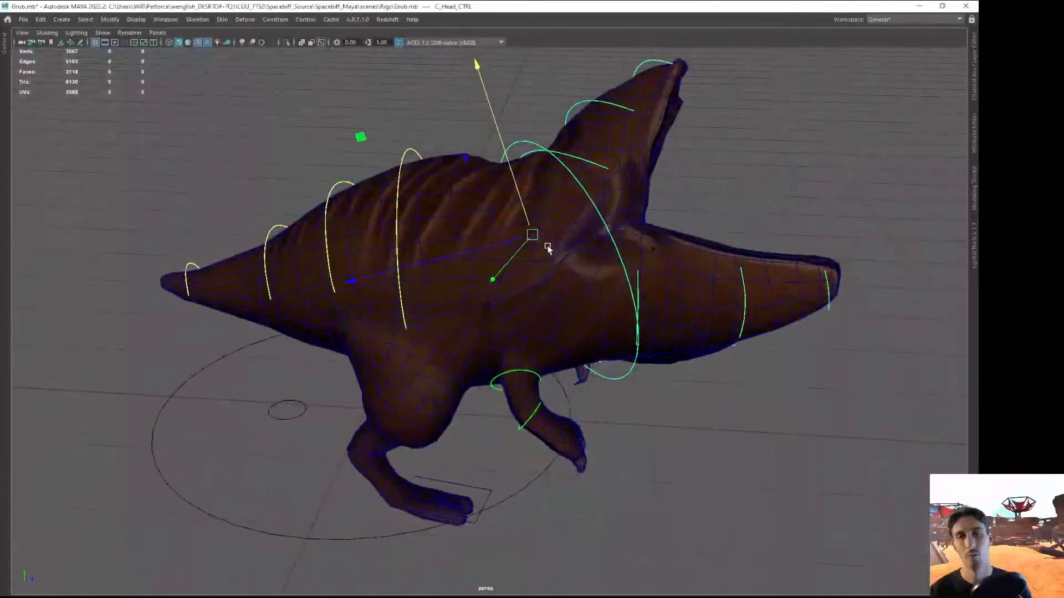
{"action": "left_click_drag", "start_coordinate": [541, 237], "coordinate": [650, 248]}
{"action": "left_click_drag", "start_coordinate": [515, 266], "coordinate": [737, 266], "text": "alt"}
{"action": "mouse_move", "coordinate": [633, 305]}
{"action": "left_mouse_down"}
{"action": "mouse_move", "coordinate": [572, 293]}
{"action": "mouse_move", "coordinate": [625, 317]}
{"action": "left_mouse_up"}
{"action": "left_click", "coordinate": [727, 175]}
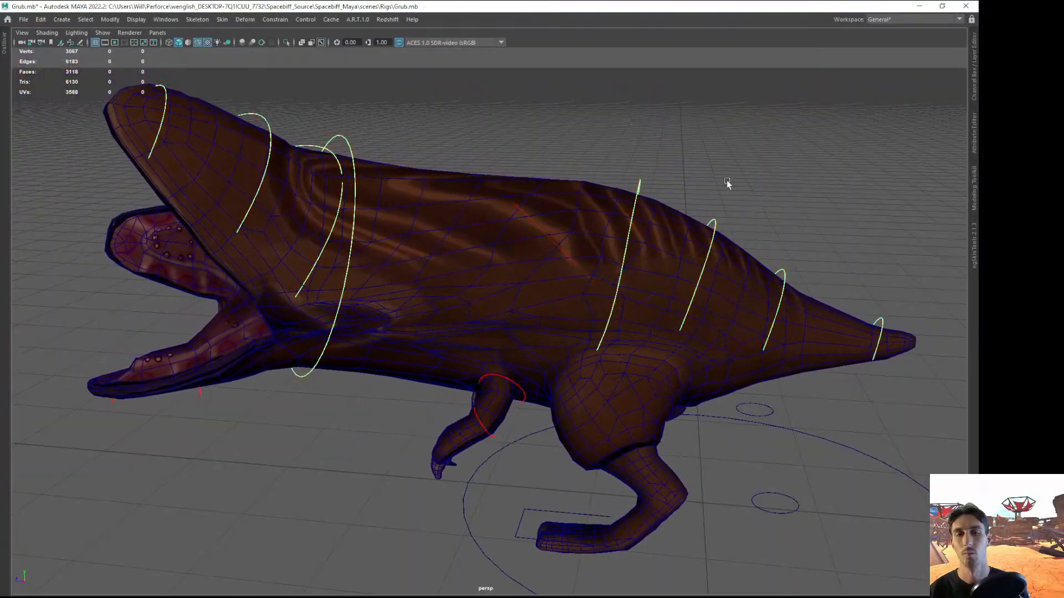
Select the CTRL_L_Shoulder control and move it forward toward the head
{"action": "left_click_drag", "start_coordinate": [708, 305], "coordinate": [770, 315]}
{"action": "left_click", "coordinate": [423, 398]}
{"action": "left_click_drag", "start_coordinate": [423, 398], "coordinate": [572, 400], "text": "alt"}
{"action": "left_click_drag", "start_coordinate": [571, 400], "coordinate": [571, 330], "text": "alt"}
Make the Bones display layer visible so the skeleton shows through the posed mesh
{"action": "key", "text": "ctrl+a"}
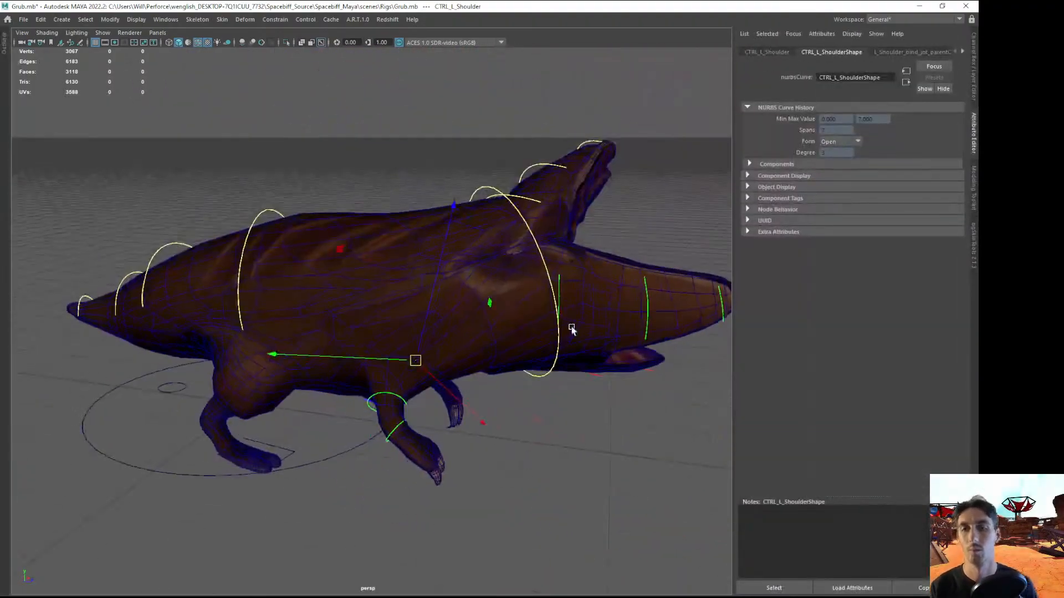
{"action": "key", "text": "ctrl+a"}
{"action": "left_click", "coordinate": [847, 388]}
{"action": "left_click_drag", "start_coordinate": [524, 361], "coordinate": [598, 370], "text": "alt"}
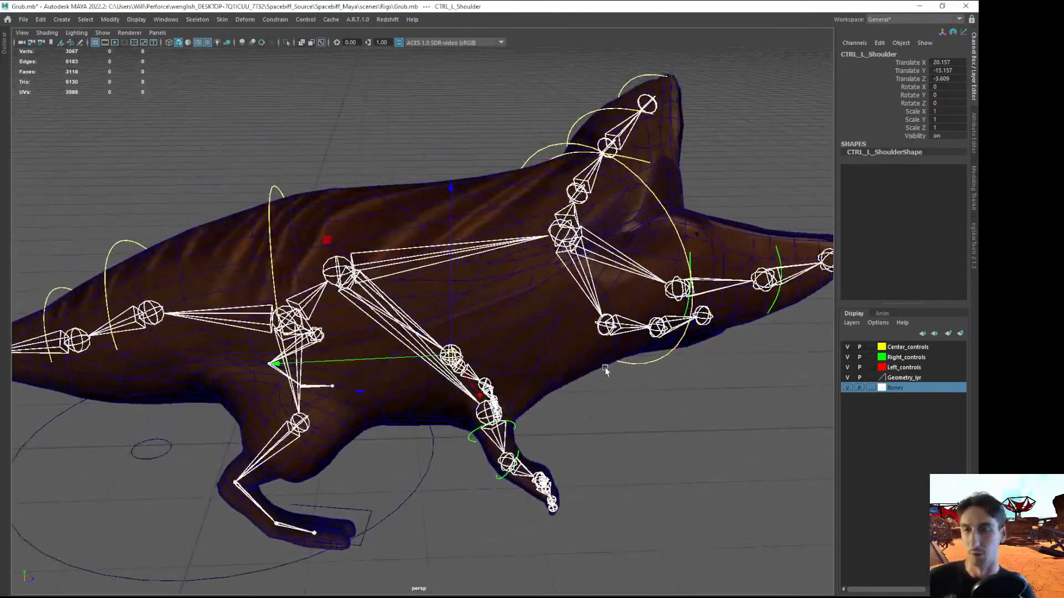
Select the Geometry mesh and start weight painting on it in ngSkinTools
{"action": "left_click", "coordinate": [567, 395]}
{"action": "left_click", "coordinate": [569, 384]}
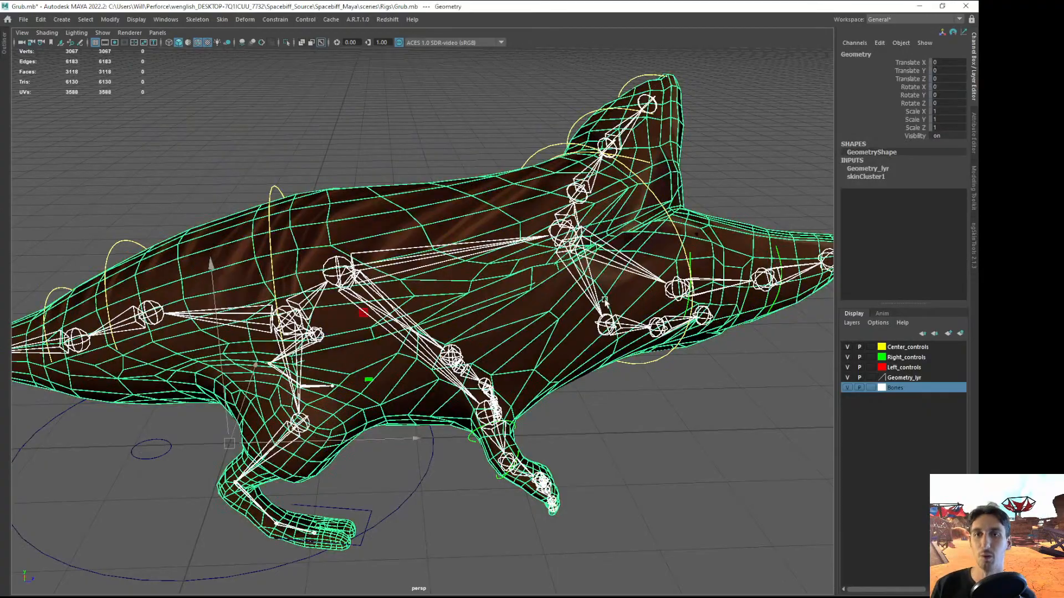
{"action": "key", "text": "ctrl+a"}
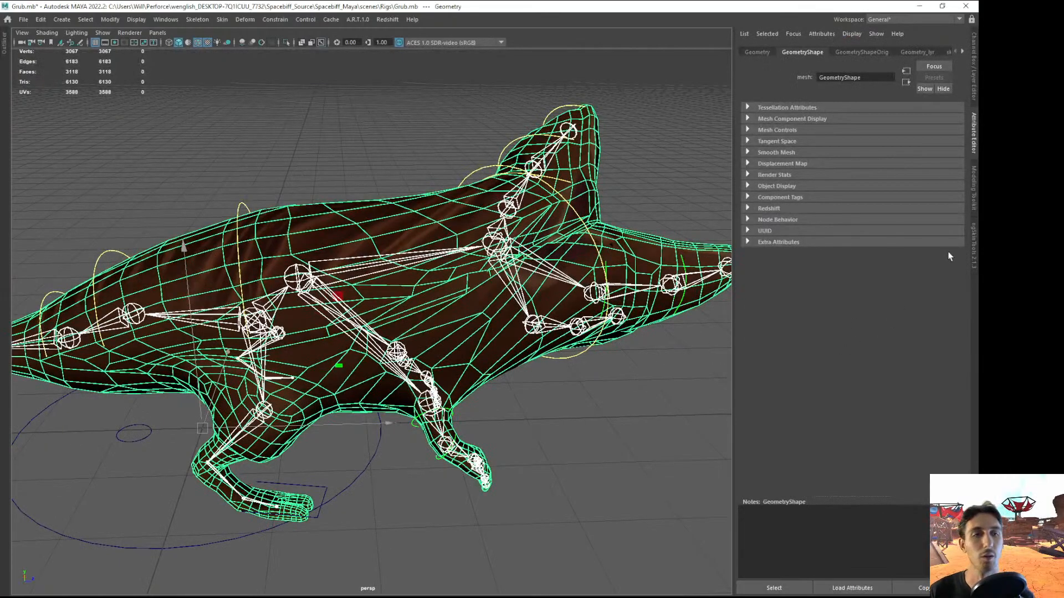
{"action": "left_click", "coordinate": [974, 247]}
{"action": "left_click", "coordinate": [779, 586]}
Pick C_Spine_A_bind_jnt, set the brush radius to about 22.4 and add its weight over the middle of the torso
{"action": "mouse_move", "coordinate": [524, 463]}
{"action": "left_mouse_down", "text": "alt"}
{"action": "mouse_move", "coordinate": [486, 430]}
{"action": "mouse_move", "coordinate": [496, 451]}
{"action": "left_mouse_up", "text": "alt"}
{"action": "key", "text": "s"}
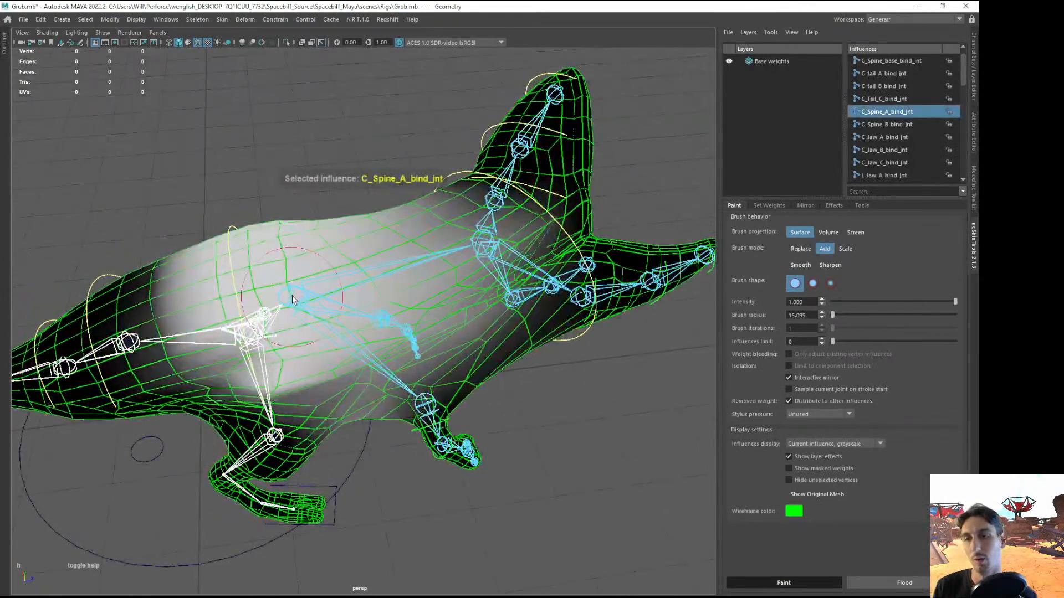
{"action": "mouse_move", "coordinate": [413, 314]}
{"action": "left_mouse_down"}
{"action": "mouse_move", "coordinate": [333, 384]}
{"action": "mouse_move", "coordinate": [355, 384]}
{"action": "left_mouse_up"}
{"action": "key", "text": "b"}
{"action": "left_click_drag", "start_coordinate": [344, 261], "coordinate": [357, 278]}
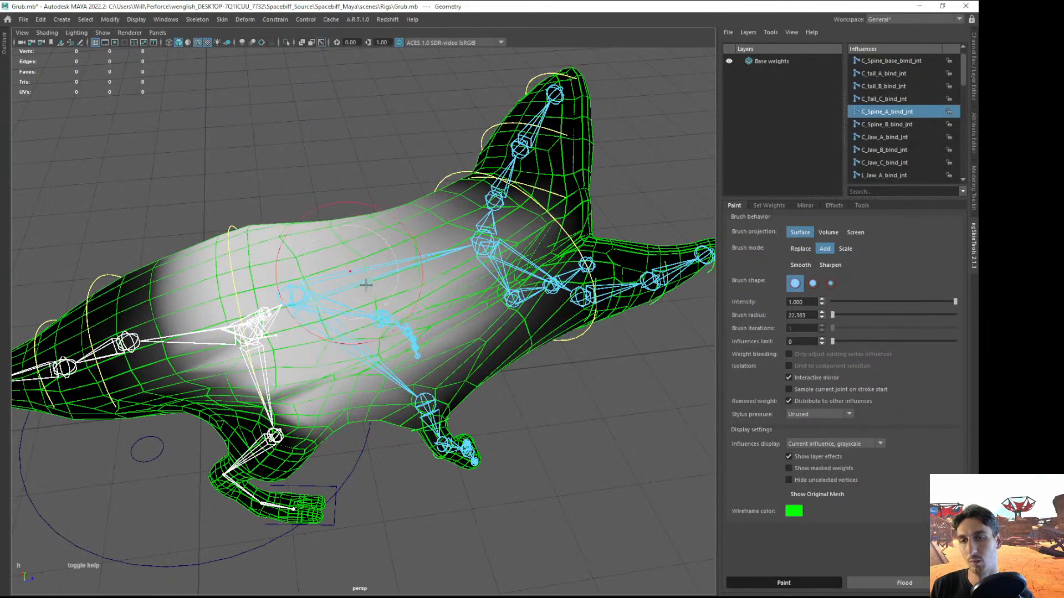
Add more C_Spine_A_bind_jnt weight along the torso side and belly, reducing the brush radius to about 14.3
{"action": "left_click_drag", "start_coordinate": [338, 402], "coordinate": [314, 320], "text": "alt"}
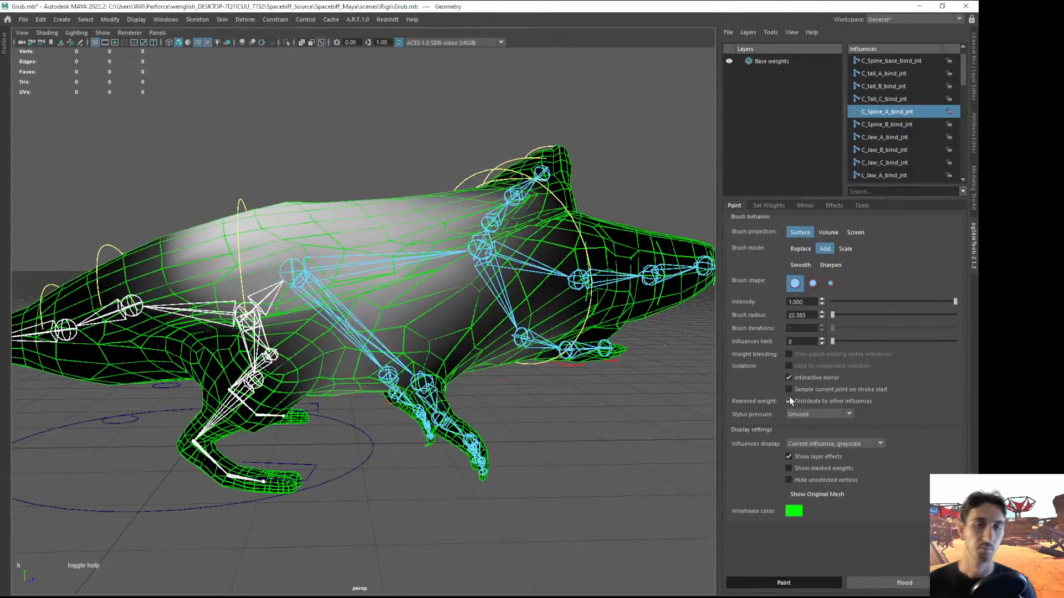
{"action": "left_click_drag", "start_coordinate": [525, 439], "coordinate": [516, 444], "text": "alt"}
{"action": "mouse_move", "coordinate": [314, 280]}
{"action": "left_mouse_down"}
{"action": "mouse_move", "coordinate": [302, 276]}
{"action": "mouse_move", "coordinate": [307, 325]}
{"action": "mouse_move", "coordinate": [338, 285]}
{"action": "left_mouse_up"}
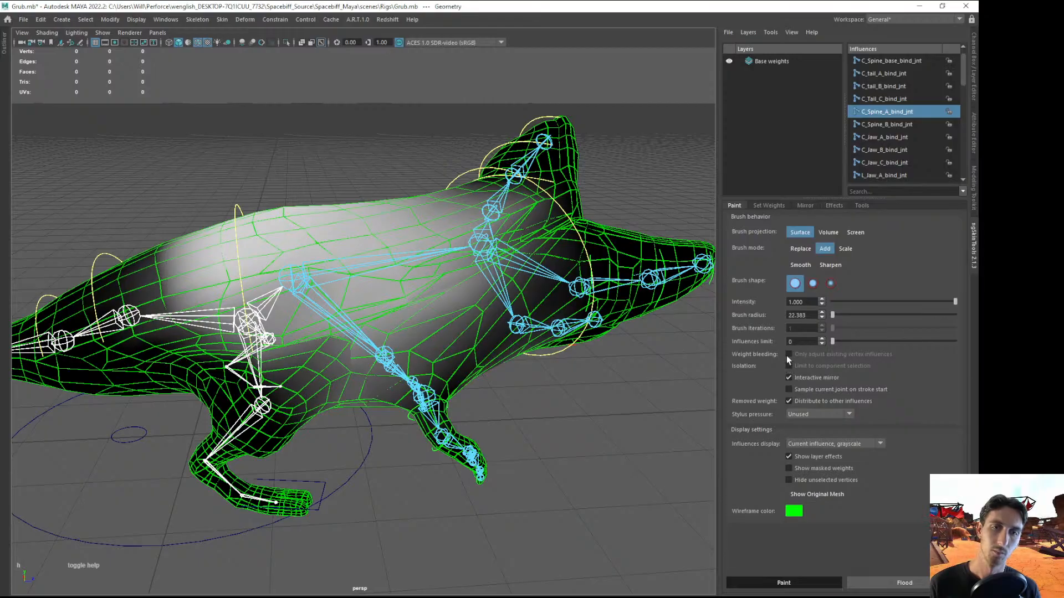
{"action": "mouse_move", "coordinate": [474, 300]}
{"action": "left_mouse_down", "text": "alt"}
{"action": "mouse_move", "coordinate": [371, 357]}
{"action": "mouse_move", "coordinate": [398, 351]}
{"action": "mouse_move", "coordinate": [396, 337]}
{"action": "mouse_move", "coordinate": [373, 377]}
{"action": "left_mouse_up", "text": "alt"}
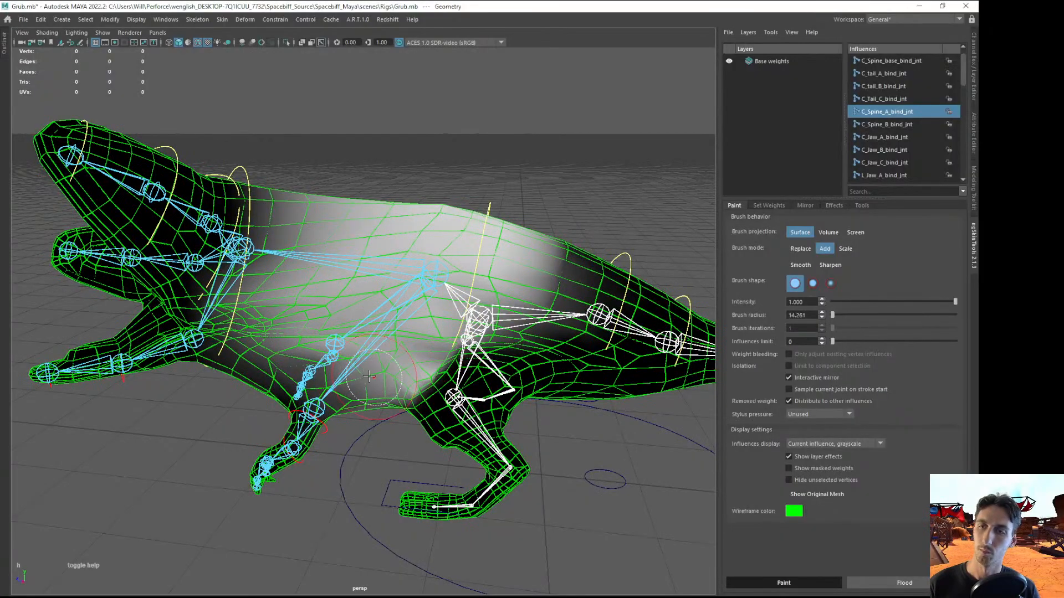
Pick C_Spine_B_bind_jnt and add its weight over the front torso and neck with a brush radius of about 23.6
{"action": "key", "text": "s"}
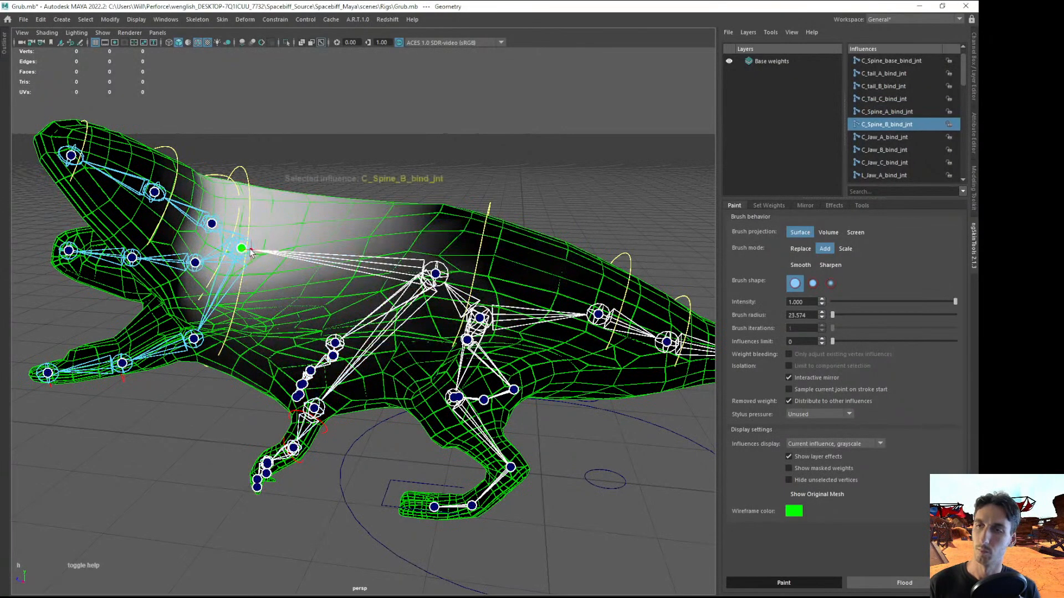
{"action": "mouse_move", "coordinate": [269, 332]}
{"action": "left_mouse_down"}
{"action": "mouse_move", "coordinate": [267, 322]}
{"action": "mouse_move", "coordinate": [256, 329]}
{"action": "mouse_move", "coordinate": [301, 337]}
{"action": "left_mouse_up"}
{"action": "scroll", "coordinate": [301, 337], "scroll_direction": "up", "scroll_amount": 3}
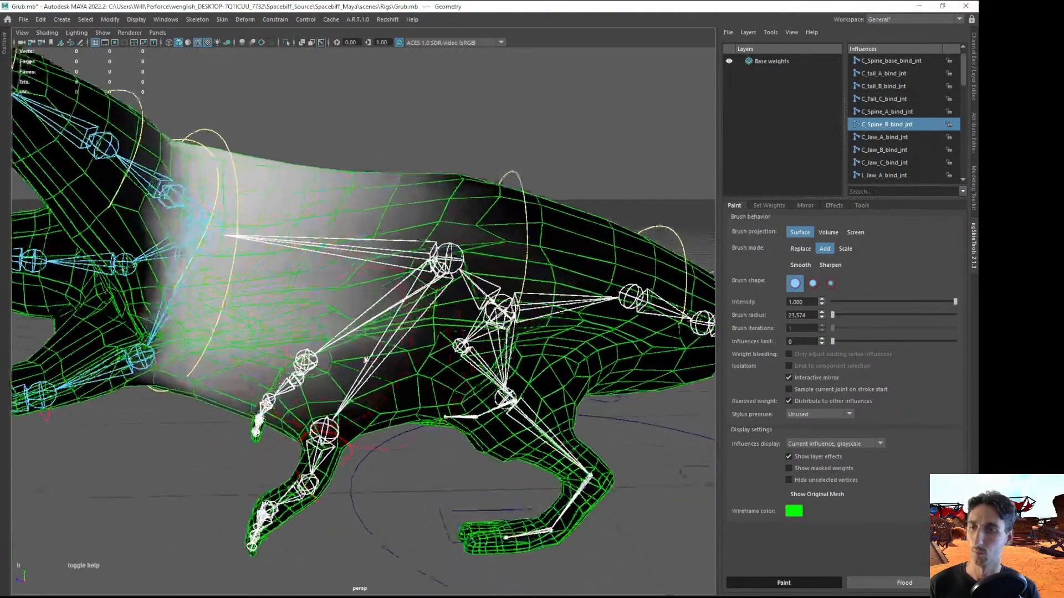
{"action": "left_click_drag", "start_coordinate": [253, 285], "coordinate": [242, 249]}
{"action": "middle_click_drag", "start_coordinate": [261, 251], "coordinate": [271, 263], "text": "alt"}
{"action": "left_click_drag", "start_coordinate": [271, 263], "coordinate": [280, 302], "text": "alt"}
Smooth the C_Spine_B_bind_jnt weights around the neck, jaw base and front of the torso
{"action": "left_click_drag", "start_coordinate": [208, 193], "coordinate": [175, 183], "text": "shift"}
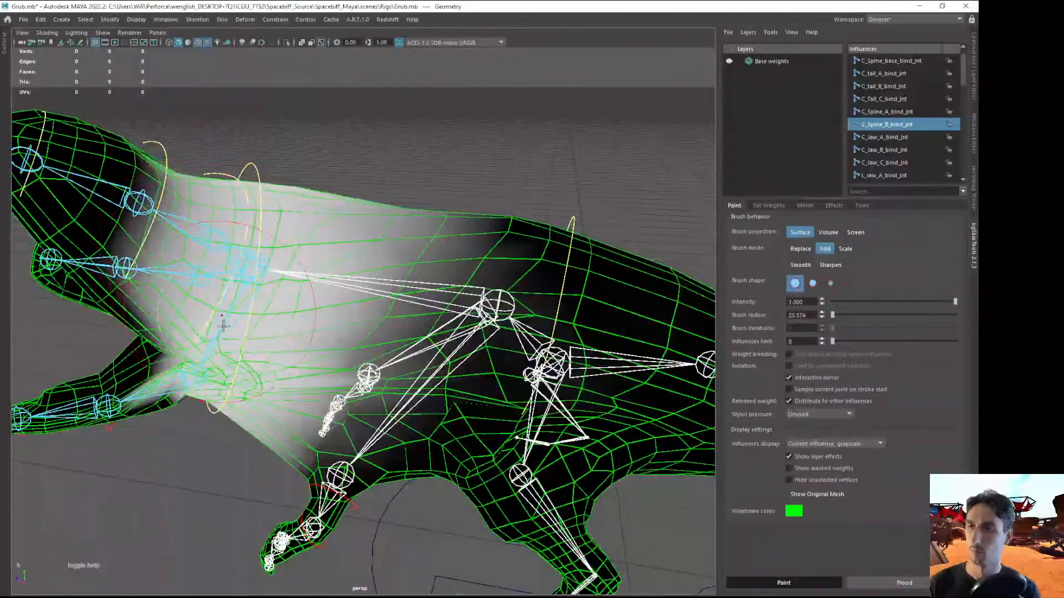
{"action": "left_click_drag", "start_coordinate": [200, 266], "coordinate": [213, 205], "text": "alt"}
{"action": "left_click_drag", "start_coordinate": [221, 333], "coordinate": [203, 363], "text": "shift"}
{"action": "left_click_drag", "start_coordinate": [202, 363], "coordinate": [250, 359], "text": "alt"}
{"action": "mouse_move", "coordinate": [283, 360]}
{"action": "left_mouse_down", "text": "shift"}
{"action": "mouse_move", "coordinate": [299, 360]}
{"action": "mouse_move", "coordinate": [299, 408]}
{"action": "mouse_move", "coordinate": [302, 351]}
{"action": "left_mouse_up", "text": "shift"}
{"action": "mouse_move", "coordinate": [327, 334]}
{"action": "left_mouse_down", "text": "alt"}
{"action": "mouse_move", "coordinate": [302, 372]}
{"action": "mouse_move", "coordinate": [451, 300]}
{"action": "mouse_move", "coordinate": [410, 351]}
{"action": "mouse_move", "coordinate": [359, 378]}
{"action": "mouse_move", "coordinate": [340, 364]}
{"action": "mouse_move", "coordinate": [302, 411]}
{"action": "mouse_move", "coordinate": [315, 355]}
{"action": "left_mouse_up", "text": "alt"}
Pick C_Spine_A_bind_jnt and C_Spine_B_bind_jnt in turn and refine the weights along the torso and throat
{"action": "key", "text": "s"}
{"action": "left_click", "coordinate": [464, 300]}
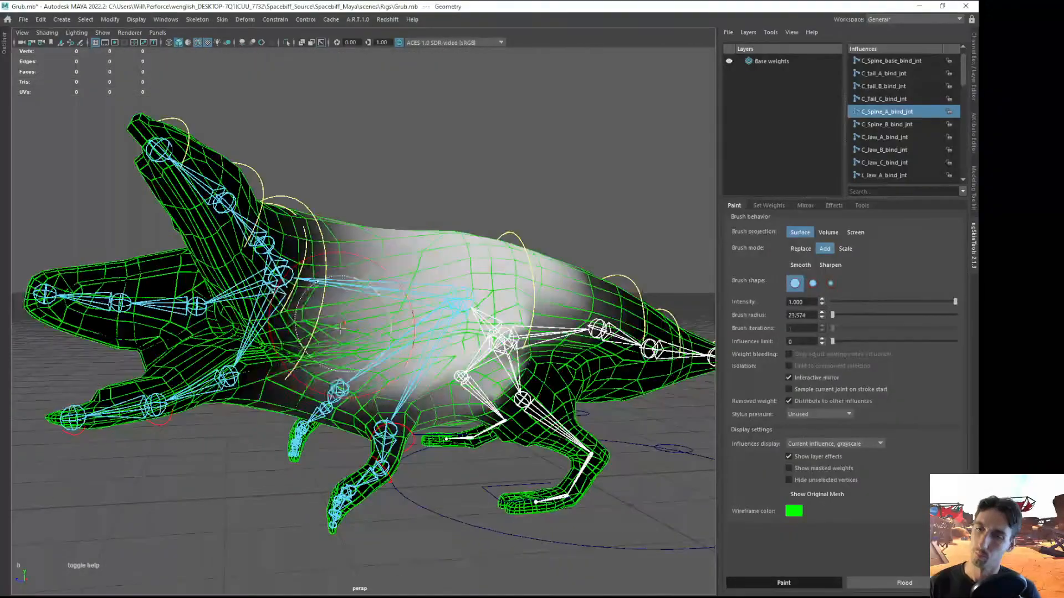
{"action": "mouse_move", "coordinate": [274, 420]}
{"action": "left_mouse_down", "text": "alt"}
{"action": "mouse_move", "coordinate": [249, 366]}
{"action": "mouse_move", "coordinate": [255, 331]}
{"action": "mouse_move", "coordinate": [299, 259]}
{"action": "mouse_move", "coordinate": [454, 323]}
{"action": "mouse_move", "coordinate": [424, 286]}
{"action": "mouse_move", "coordinate": [430, 260]}
{"action": "mouse_move", "coordinate": [413, 254]}
{"action": "mouse_move", "coordinate": [477, 331]}
{"action": "left_mouse_up", "text": "alt"}
{"action": "key", "text": "s"}
{"action": "key", "text": "s"}
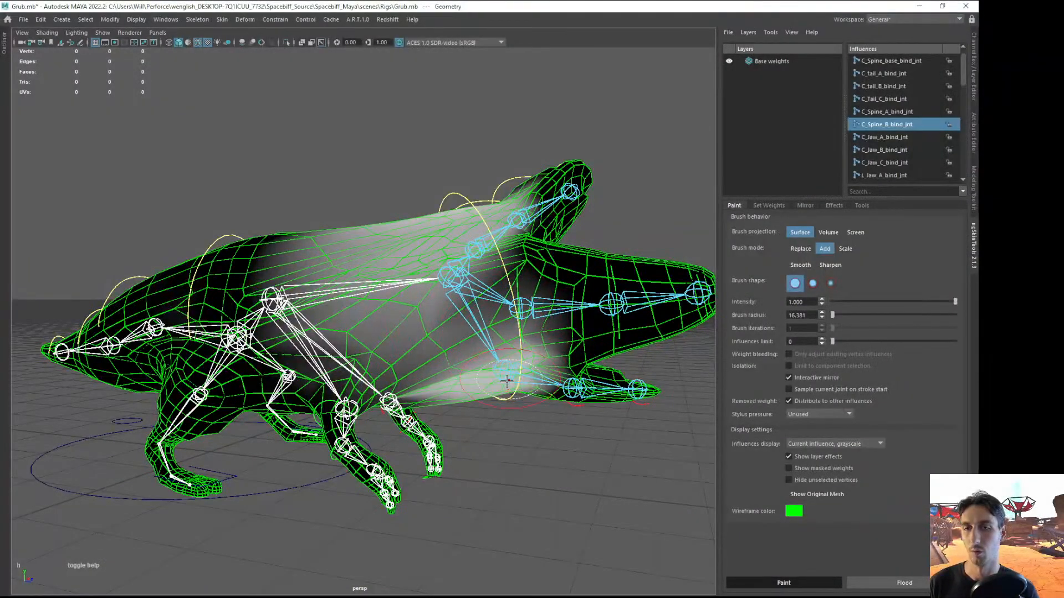
{"action": "left_click_drag", "start_coordinate": [508, 379], "coordinate": [499, 354], "text": "alt"}
Pick the right shoulder joint's influence and refine its weights along the torso side and belly
{"action": "left_click_drag", "start_coordinate": [395, 346], "coordinate": [361, 403], "text": "alt"}
{"action": "key", "text": "s"}
{"action": "left_click", "coordinate": [342, 424]}
{"action": "right_click_drag", "start_coordinate": [361, 404], "coordinate": [349, 428], "text": "alt"}
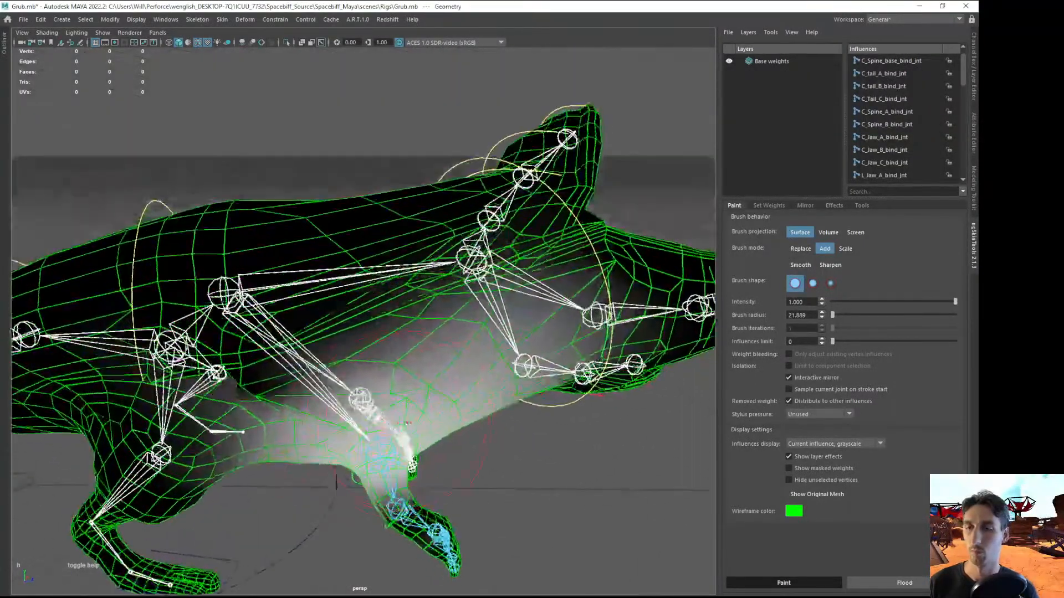
{"action": "left_click_drag", "start_coordinate": [401, 435], "coordinate": [278, 381], "text": "alt"}
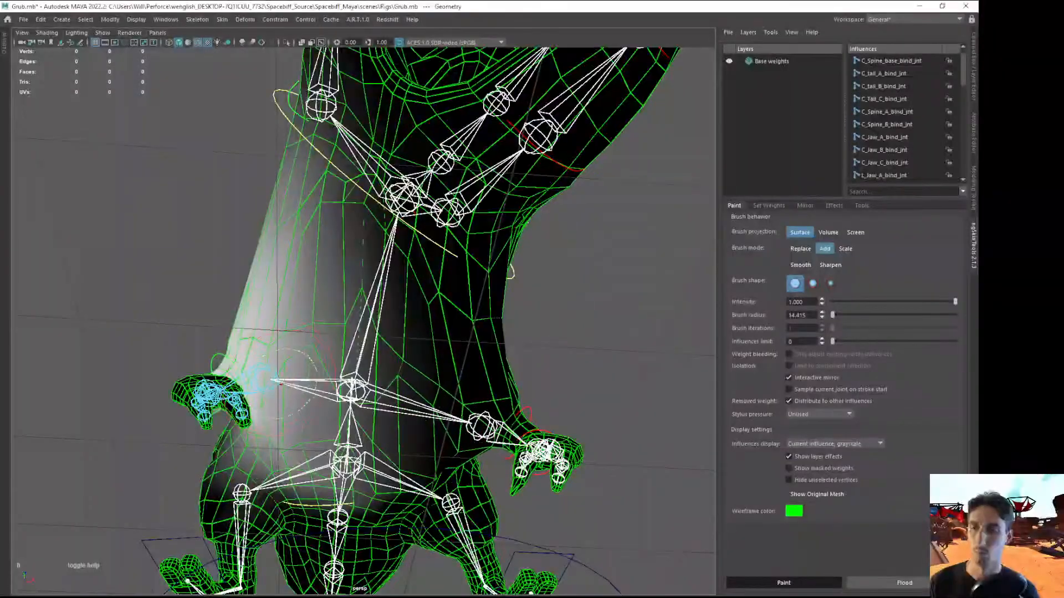
Pick C_Spine_A_bind_jnt and C_Spine_B_bind_jnt in turn and touch up their weights over the back and neck
{"action": "key", "text": "s"}
{"action": "left_click_drag", "start_coordinate": [340, 412], "coordinate": [459, 483], "text": "alt"}
{"action": "left_click", "coordinate": [317, 363]}
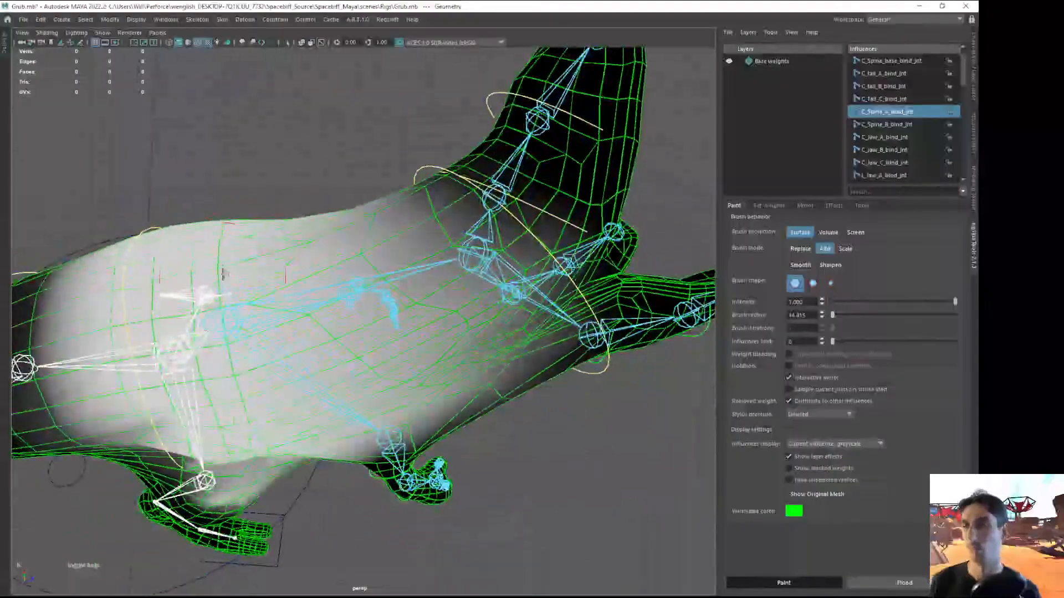
{"action": "left_click_drag", "start_coordinate": [265, 323], "coordinate": [272, 271], "text": "alt"}
{"action": "key", "text": "s"}
{"action": "left_click", "coordinate": [476, 256]}
{"action": "left_click_drag", "start_coordinate": [438, 266], "coordinate": [263, 330], "text": "alt"}
{"action": "left_click_drag", "start_coordinate": [294, 393], "coordinate": [324, 348], "text": "alt"}
{"action": "left_click_drag", "start_coordinate": [227, 422], "coordinate": [252, 331], "text": "alt"}
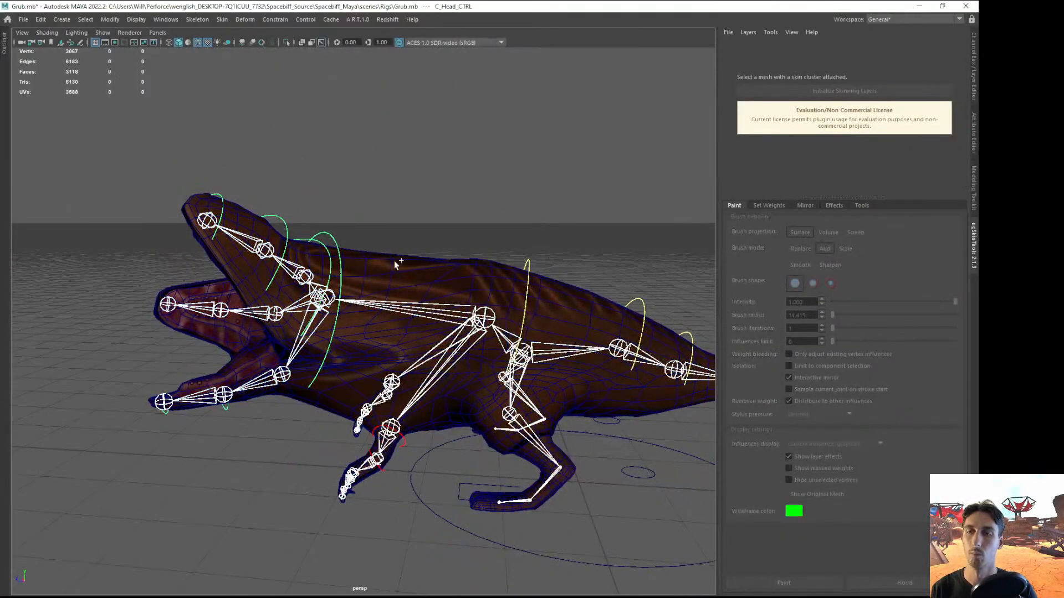
Pose C_Head_CTRL to test how the neck and shoulder area deform, then deselect the control
{"action": "middle_click_drag", "start_coordinate": [390, 256], "coordinate": [446, 284]}
{"action": "left_click_drag", "start_coordinate": [446, 284], "coordinate": [498, 349], "text": "alt"}
{"action": "key", "text": "e"}
{"action": "left_click_drag", "start_coordinate": [333, 338], "coordinate": [393, 334], "text": "alt"}
{"action": "key", "text": "w"}
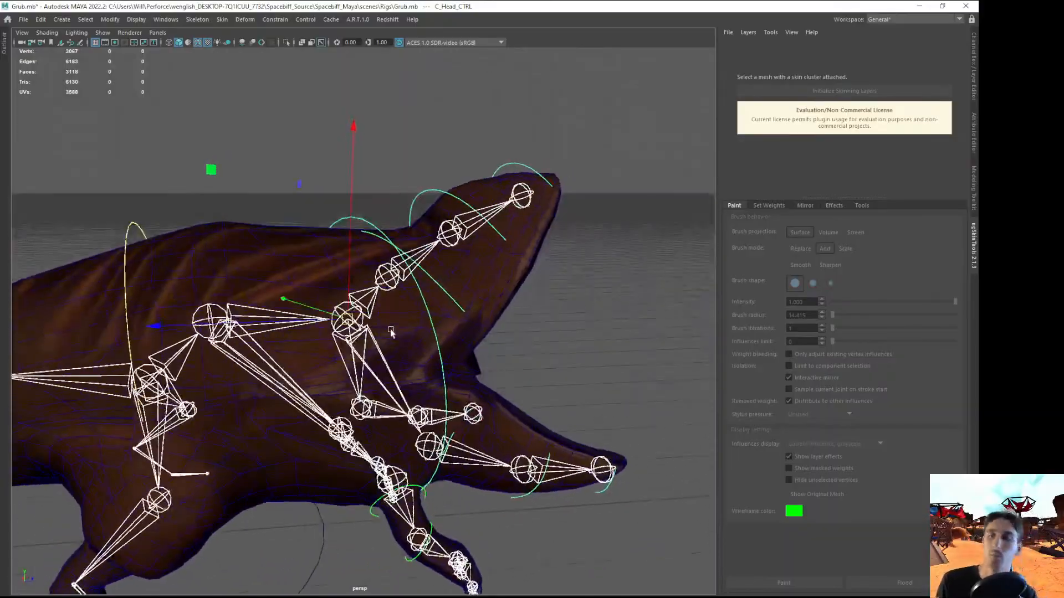
{"action": "key", "text": "e"}
{"action": "mouse_move", "coordinate": [357, 109]}
{"action": "left_mouse_down"}
{"action": "mouse_move", "coordinate": [393, 109]}
{"action": "mouse_move", "coordinate": [365, 112]}
{"action": "left_mouse_up"}
{"action": "key", "text": "w"}
{"action": "left_click", "coordinate": [562, 360]}
{"action": "right_click_drag", "start_coordinate": [562, 360], "coordinate": [481, 353], "text": "alt"}
{"action": "left_click_drag", "start_coordinate": [481, 353], "coordinate": [471, 379], "text": "alt"}
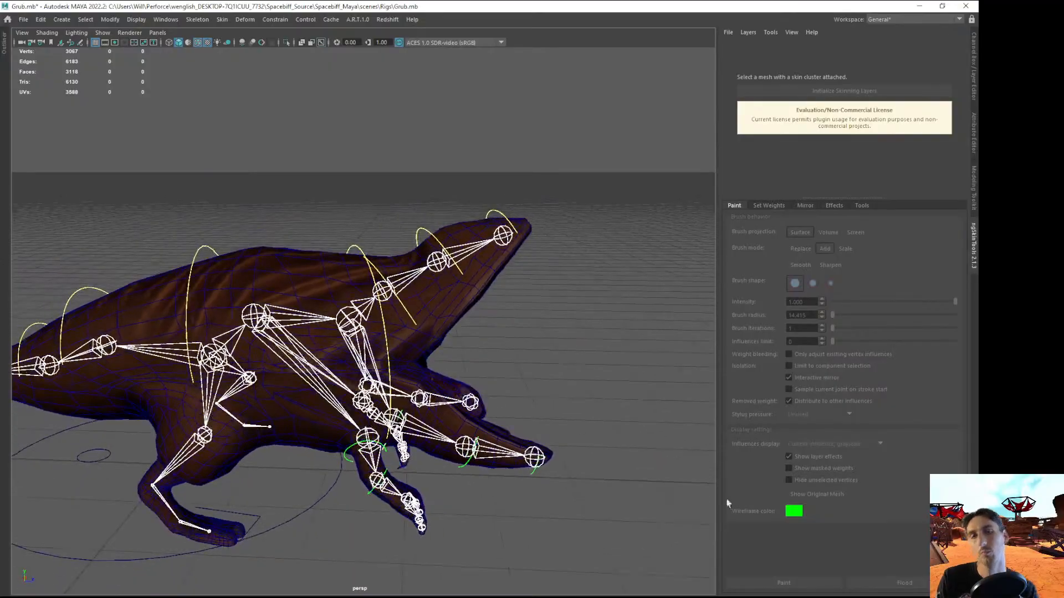
Hide the Bones display layer and select the Geometry mesh
{"action": "key", "text": "ctrl+a"}
{"action": "key", "text": "ctrl+a"}
{"action": "left_click", "coordinate": [847, 388]}
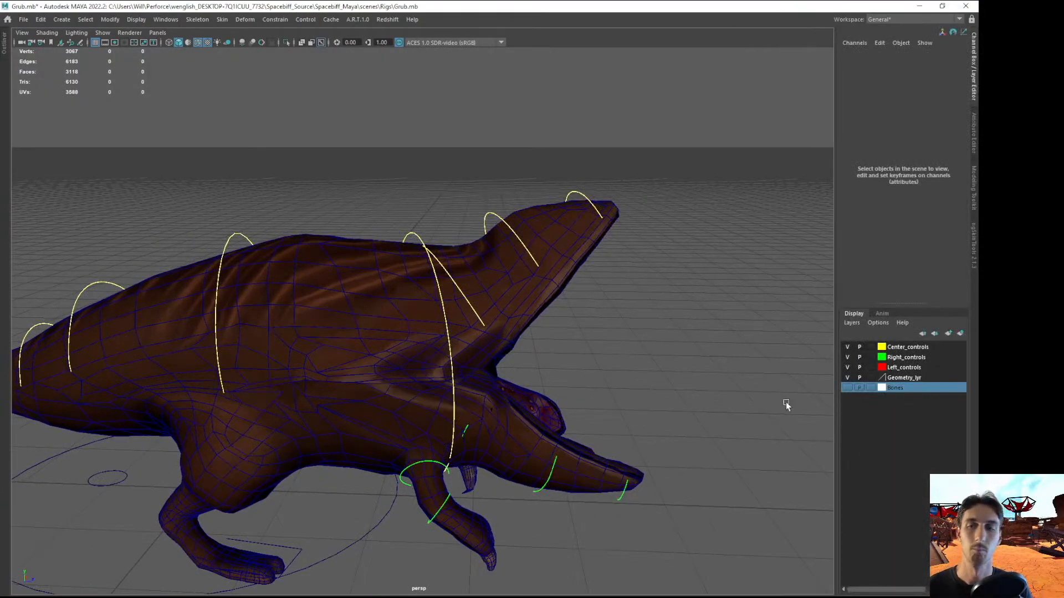
{"action": "left_click", "coordinate": [513, 409]}
{"action": "scroll", "coordinate": [497, 403], "scroll_direction": "up", "scroll_amount": 2}
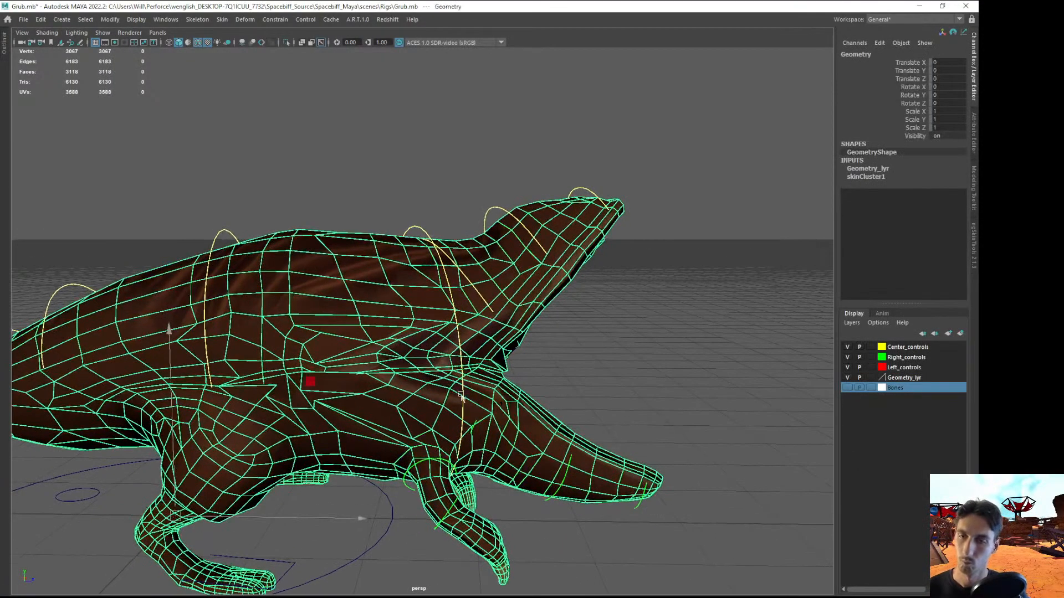
Resume ngSkinTools weight painting on the Geometry mesh and enlarge the viewport to full screen
{"action": "key", "text": "ctrl+a"}
{"action": "key", "text": "ctrl+a"}
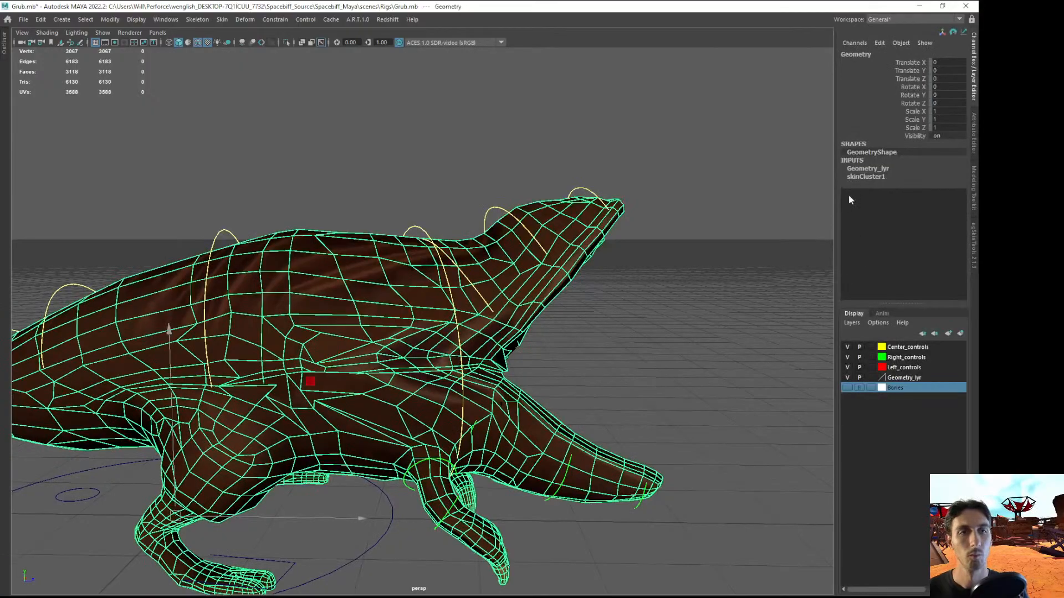
{"action": "key", "text": "ctrl+a"}
{"action": "left_click", "coordinate": [972, 247]}
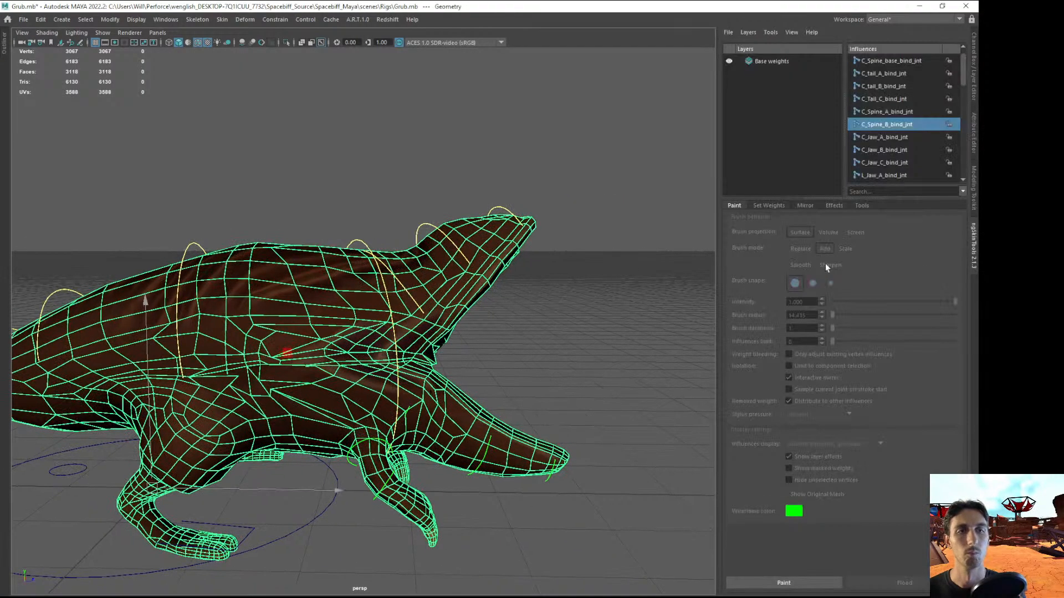
{"action": "left_click", "coordinate": [754, 582]}
{"action": "key", "text": "ctrl+space"}
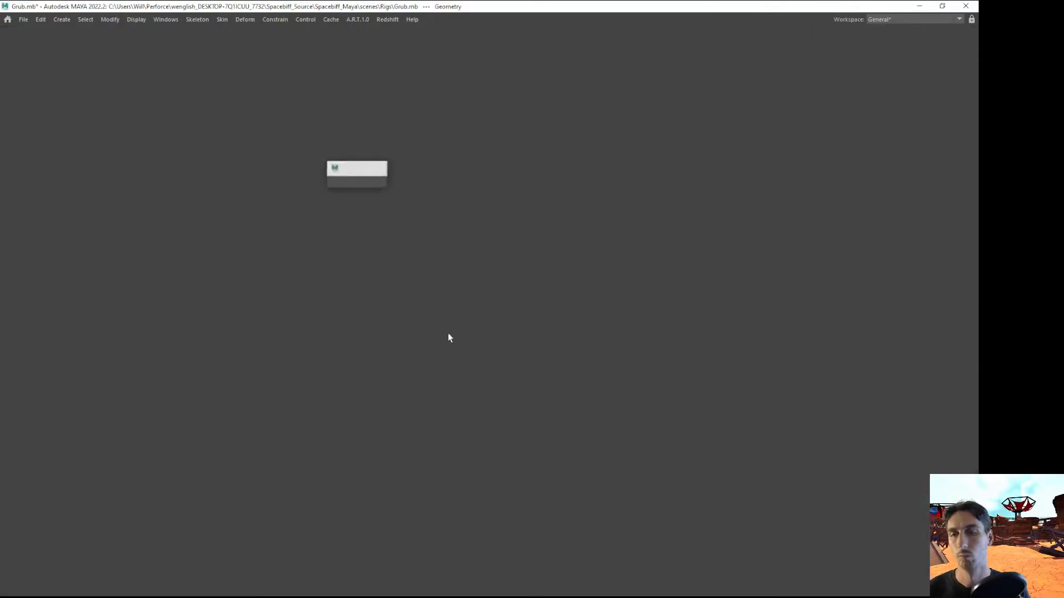
{"action": "key", "text": "ctrl+space"}
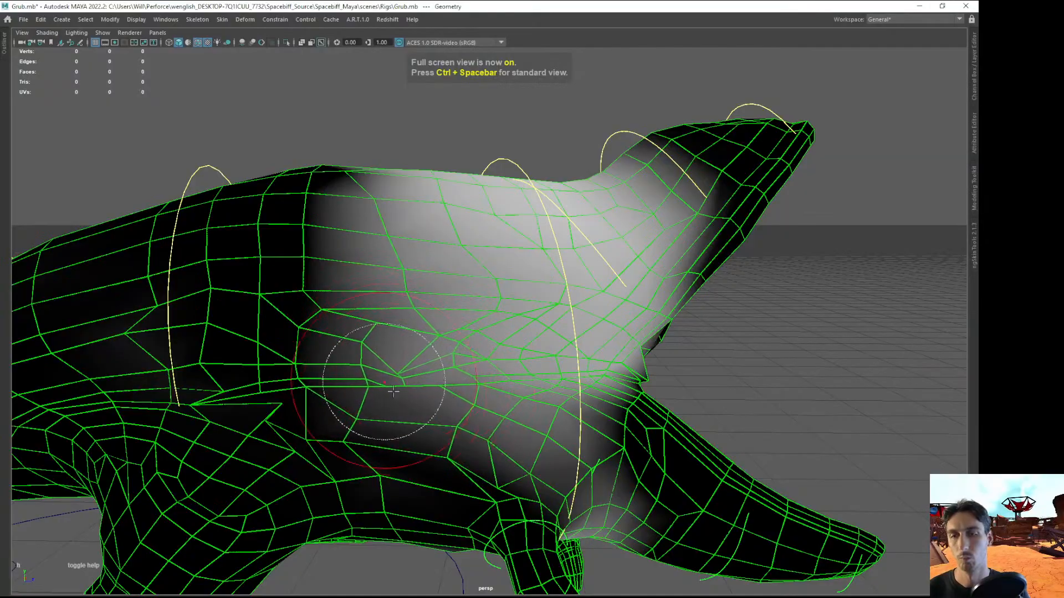
Inspect the C_Spine_B_bind_jnt weights on the side of the neck and undo the last change
{"action": "mouse_move", "coordinate": [443, 410]}
{"action": "left_mouse_down", "text": "alt"}
{"action": "mouse_move", "coordinate": [471, 452]}
{"action": "mouse_move", "coordinate": [487, 451]}
{"action": "mouse_move", "coordinate": [517, 424]}
{"action": "mouse_move", "coordinate": [477, 399]}
{"action": "left_mouse_up", "text": "alt"}
{"action": "mouse_move", "coordinate": [468, 360]}
{"action": "left_mouse_down", "text": "alt"}
{"action": "mouse_move", "coordinate": [460, 344]}
{"action": "mouse_move", "coordinate": [599, 261]}
{"action": "mouse_move", "coordinate": [551, 290]}
{"action": "mouse_move", "coordinate": [544, 325]}
{"action": "left_mouse_up", "text": "alt"}
{"action": "key", "text": "ctrl+z"}
{"action": "key", "text": "q"}
{"action": "key", "text": "ctrl+space"}
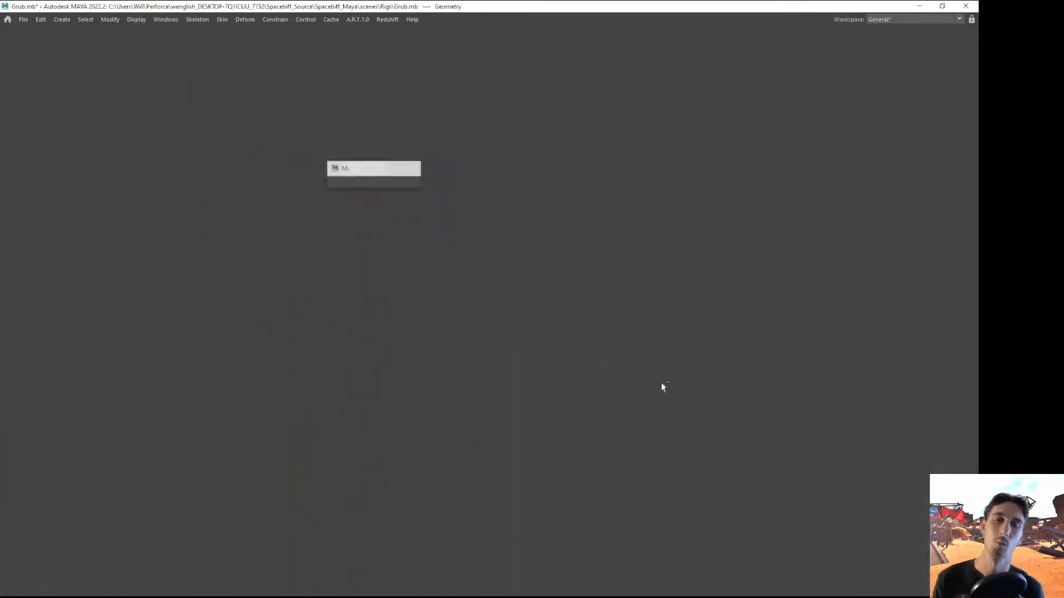
{"action": "key", "text": "ctrl+space"}
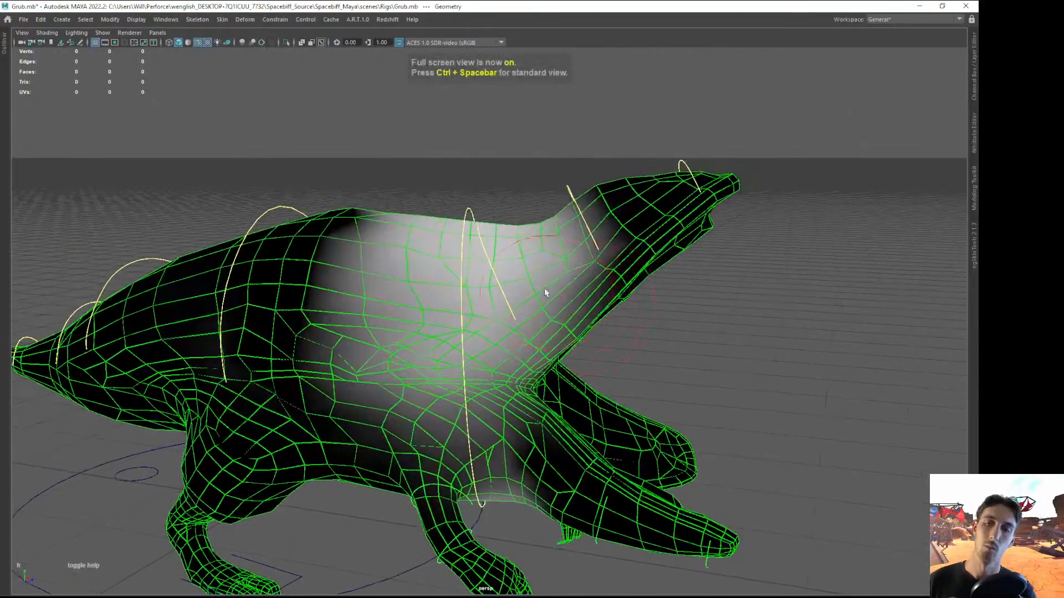
Pick C_Jaw_A_bind_jnt and add its weight across the upper jaw and the roof of the mouth
{"action": "key", "text": "s"}
{"action": "left_click", "coordinate": [506, 272]}
{"action": "mouse_move", "coordinate": [506, 276]}
{"action": "left_mouse_down", "text": "alt"}
{"action": "mouse_move", "coordinate": [523, 285]}
{"action": "mouse_move", "coordinate": [500, 275]}
{"action": "mouse_move", "coordinate": [498, 293]}
{"action": "left_mouse_up", "text": "alt"}
{"action": "mouse_move", "coordinate": [498, 288]}
{"action": "left_mouse_down"}
{"action": "mouse_move", "coordinate": [510, 262]}
{"action": "mouse_move", "coordinate": [546, 362]}
{"action": "left_mouse_up"}
{"action": "left_click_drag", "start_coordinate": [499, 326], "coordinate": [492, 332], "text": "alt"}
{"action": "mouse_move", "coordinate": [471, 266]}
{"action": "left_mouse_down"}
{"action": "mouse_move", "coordinate": [442, 277]}
{"action": "mouse_move", "coordinate": [474, 363]}
{"action": "mouse_move", "coordinate": [503, 358]}
{"action": "left_mouse_up"}
{"action": "mouse_move", "coordinate": [574, 250]}
{"action": "left_mouse_down"}
{"action": "mouse_move", "coordinate": [577, 309]}
{"action": "mouse_move", "coordinate": [592, 332]}
{"action": "mouse_move", "coordinate": [584, 363]}
{"action": "mouse_move", "coordinate": [475, 255]}
{"action": "mouse_move", "coordinate": [475, 266]}
{"action": "left_mouse_up"}
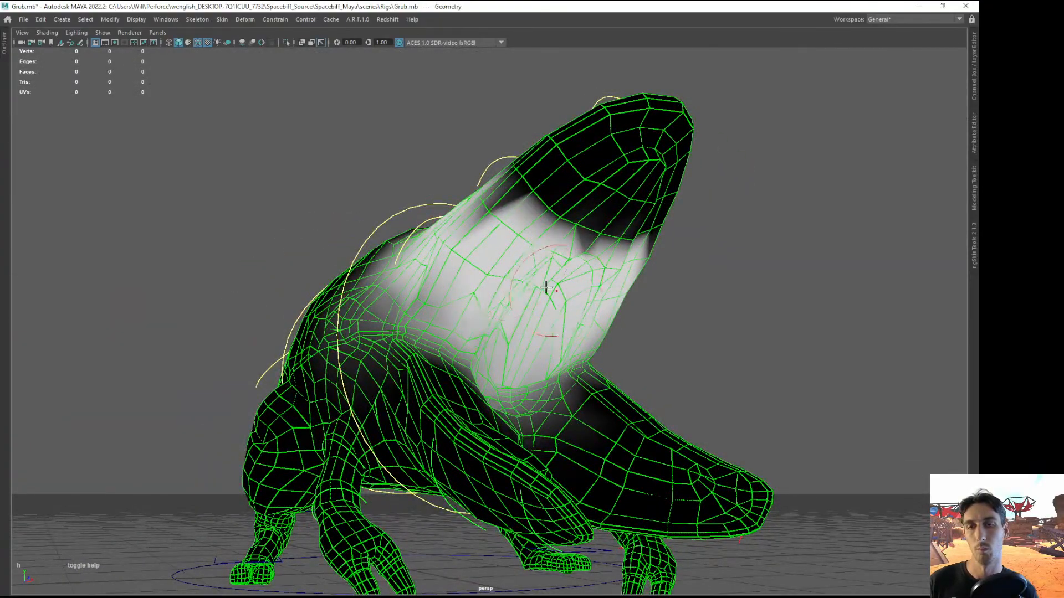
{"action": "mouse_move", "coordinate": [561, 279]}
{"action": "left_mouse_down"}
{"action": "mouse_move", "coordinate": [501, 227]}
{"action": "mouse_move", "coordinate": [563, 216]}
{"action": "mouse_move", "coordinate": [593, 232]}
{"action": "left_mouse_up"}
{"action": "left_click_drag", "start_coordinate": [665, 244], "coordinate": [560, 269], "text": "alt"}
{"action": "mouse_move", "coordinate": [486, 358]}
{"action": "left_mouse_down"}
{"action": "mouse_move", "coordinate": [491, 366]}
{"action": "mouse_move", "coordinate": [494, 333]}
{"action": "mouse_move", "coordinate": [470, 398]}
{"action": "mouse_move", "coordinate": [513, 305]}
{"action": "left_mouse_up"}
Pick L_Jaw_A_bind_jnt and the front spine joint in turn and clean up the weights around the mouth and neck
{"action": "key", "text": "s"}
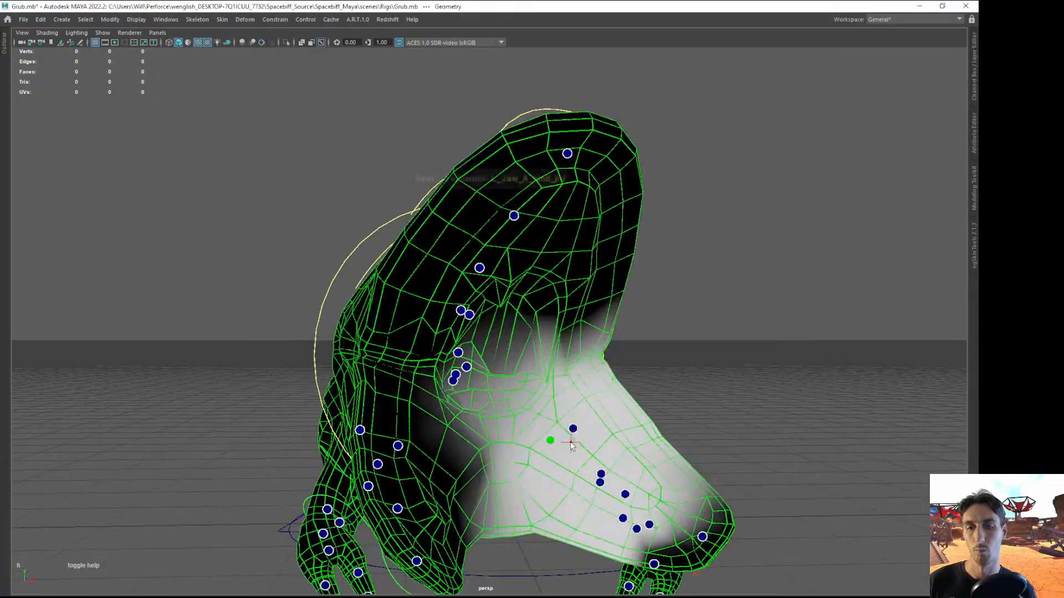
{"action": "left_click", "coordinate": [567, 434]}
{"action": "mouse_move", "coordinate": [567, 435]}
{"action": "left_mouse_down", "text": "alt"}
{"action": "mouse_move", "coordinate": [532, 429]}
{"action": "mouse_move", "coordinate": [532, 399]}
{"action": "mouse_move", "coordinate": [499, 359]}
{"action": "mouse_move", "coordinate": [510, 377]}
{"action": "mouse_move", "coordinate": [472, 351]}
{"action": "left_mouse_up", "text": "alt"}
{"action": "key", "text": "s"}
{"action": "left_click", "coordinate": [453, 315]}
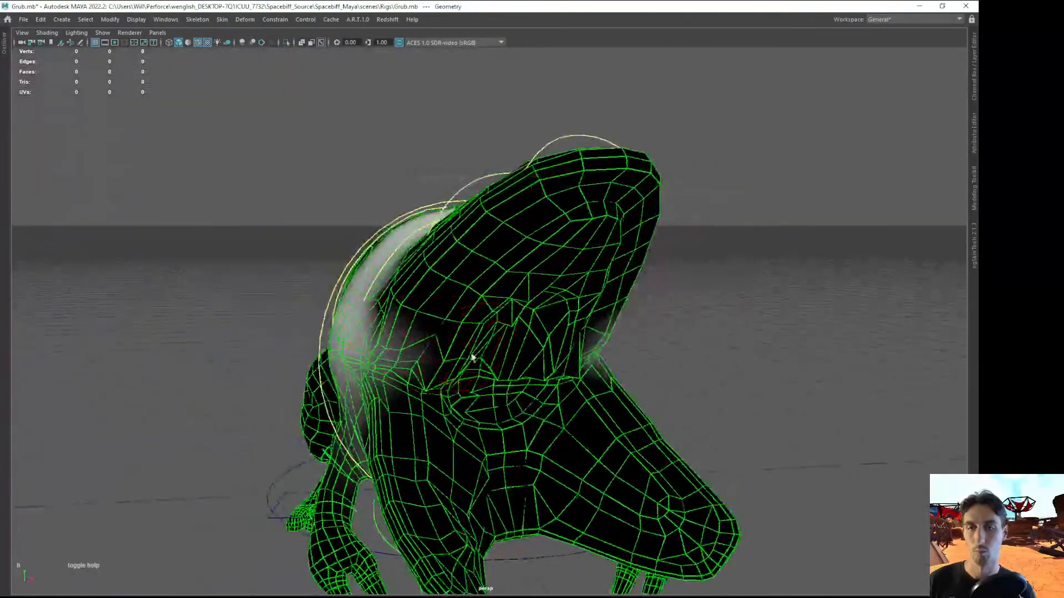
{"action": "left_click_drag", "start_coordinate": [511, 396], "coordinate": [442, 339], "text": "alt"}
{"action": "mouse_move", "coordinate": [432, 255]}
{"action": "left_mouse_down"}
{"action": "mouse_move", "coordinate": [433, 319]}
{"action": "mouse_move", "coordinate": [482, 339]}
{"action": "mouse_move", "coordinate": [442, 308]}
{"action": "mouse_move", "coordinate": [366, 206]}
{"action": "left_mouse_up"}
{"action": "left_click_drag", "start_coordinate": [427, 317], "coordinate": [410, 208], "text": "alt"}
Pick L_Jaw_A_bind_jnt and L_Jaw_B_bind_jnt in turn and refine the weights along the left lower jaw
{"action": "key", "text": "s"}
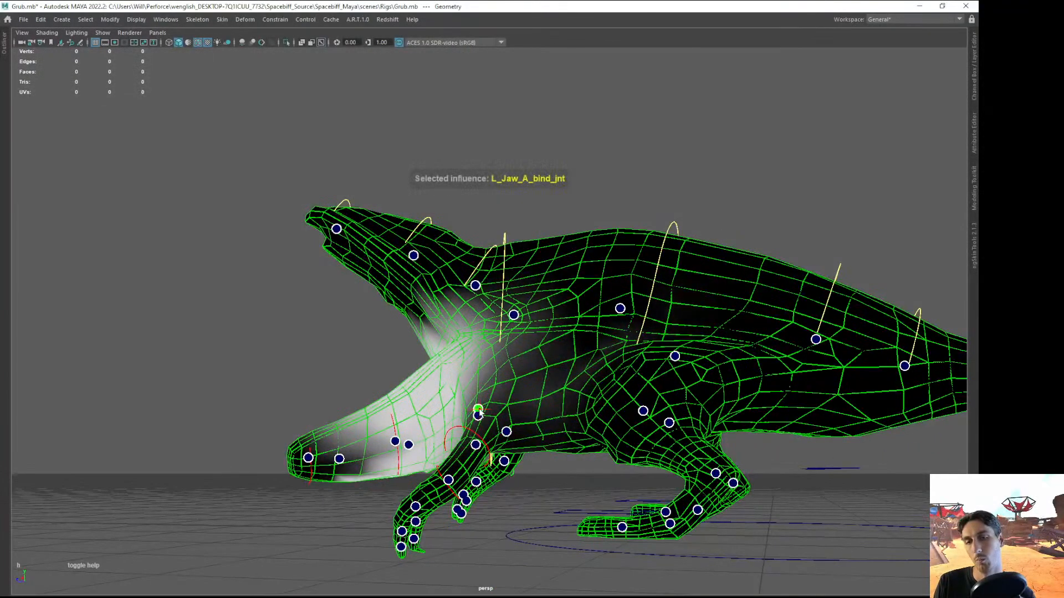
{"action": "middle_click_drag", "start_coordinate": [405, 453], "coordinate": [437, 368], "text": "alt"}
{"action": "right_click_drag", "start_coordinate": [437, 368], "coordinate": [504, 383], "text": "alt"}
{"action": "left_click_drag", "start_coordinate": [504, 383], "coordinate": [609, 465], "text": "alt"}
{"action": "key", "text": "s"}
{"action": "mouse_move", "coordinate": [497, 413]}
{"action": "left_mouse_down", "text": "alt"}
{"action": "mouse_move", "coordinate": [506, 432]}
{"action": "mouse_move", "coordinate": [570, 413]}
{"action": "mouse_move", "coordinate": [596, 362]}
{"action": "left_mouse_up", "text": "alt"}
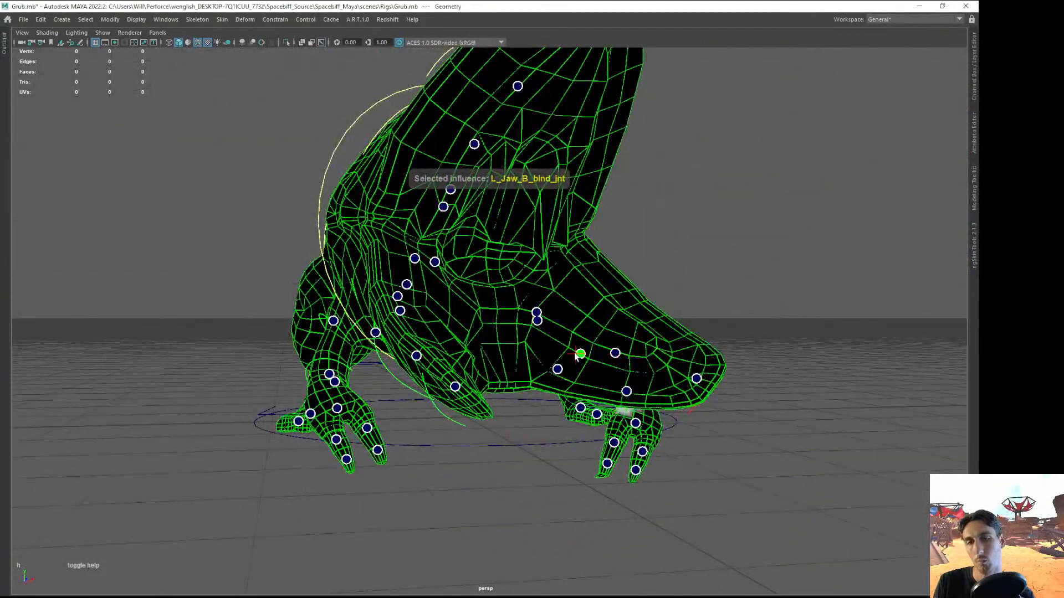
{"action": "mouse_move", "coordinate": [559, 376]}
{"action": "left_mouse_down", "text": "alt"}
{"action": "mouse_move", "coordinate": [427, 356]}
{"action": "mouse_move", "coordinate": [534, 332]}
{"action": "mouse_move", "coordinate": [524, 338]}
{"action": "mouse_move", "coordinate": [594, 372]}
{"action": "mouse_move", "coordinate": [560, 332]}
{"action": "mouse_move", "coordinate": [560, 365]}
{"action": "left_mouse_up", "text": "alt"}
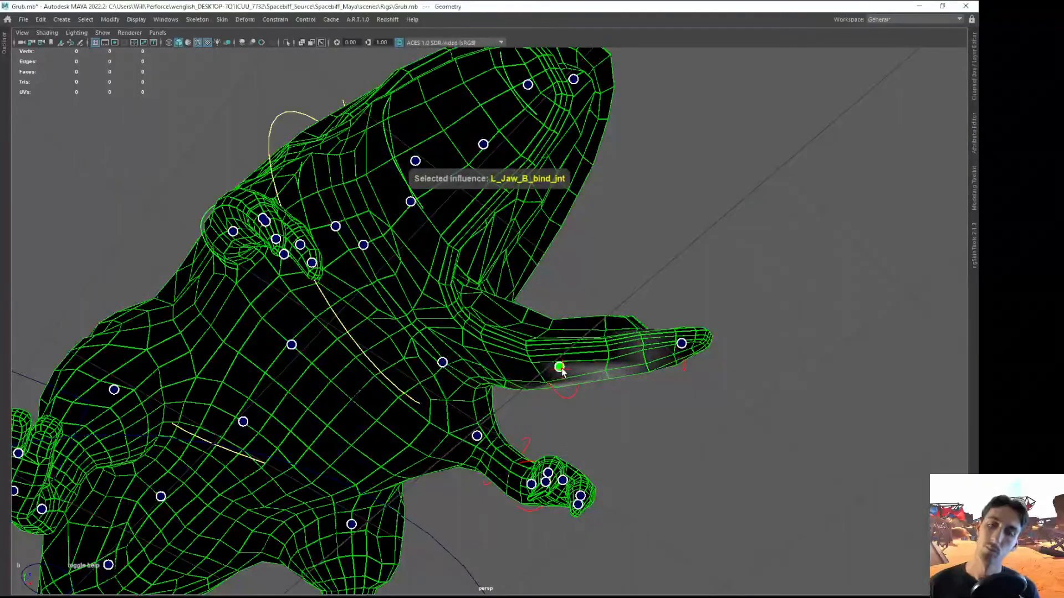
Pick L_Jaw_C_bind_jnt and add its weight over the tip of the left lower jaw
{"action": "mouse_move", "coordinate": [571, 347]}
{"action": "left_mouse_down", "text": "alt"}
{"action": "mouse_move", "coordinate": [594, 308]}
{"action": "mouse_move", "coordinate": [560, 355]}
{"action": "mouse_move", "coordinate": [445, 383]}
{"action": "left_mouse_up", "text": "alt"}
{"action": "left_click_drag", "start_coordinate": [480, 313], "coordinate": [524, 381], "text": "alt"}
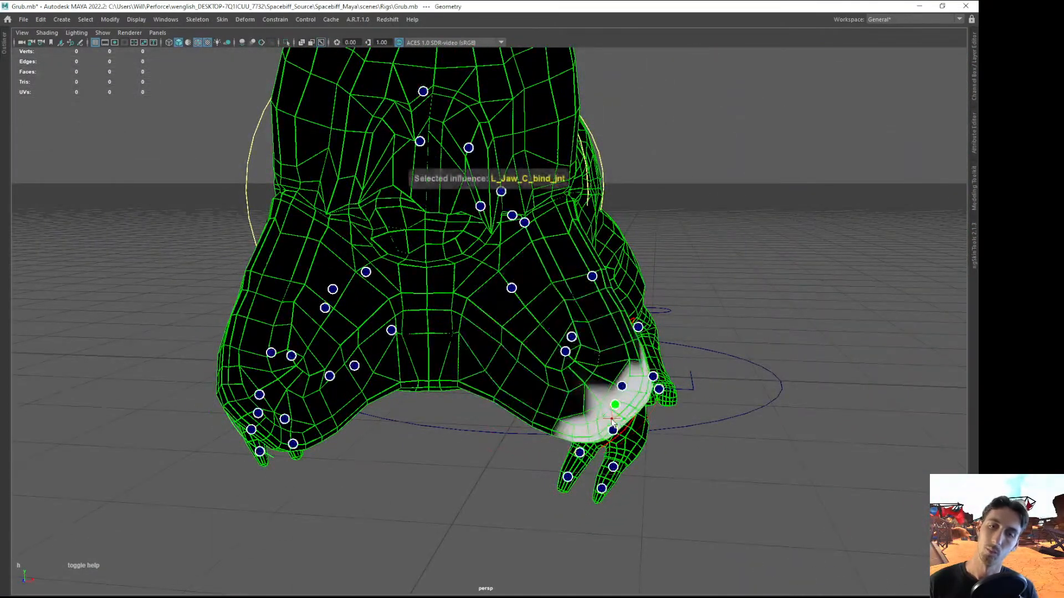
{"action": "left_click_drag", "start_coordinate": [615, 412], "coordinate": [698, 409], "text": "alt"}
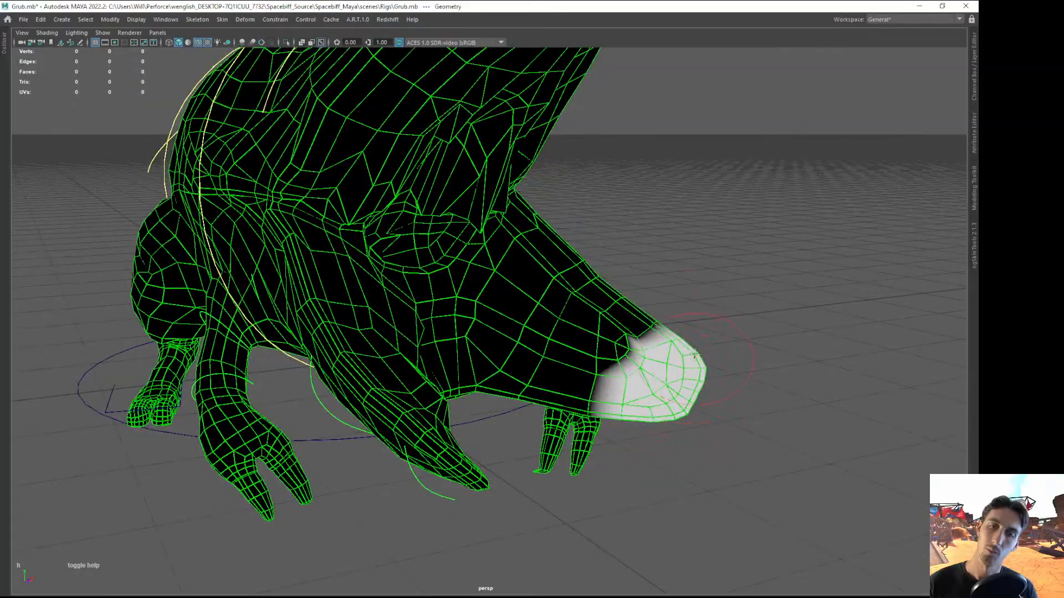
Pick C_Jaw_A_bind_jnt and soften its weights from the upper jaw back across the neck and torso
{"action": "left_click_drag", "start_coordinate": [633, 391], "coordinate": [482, 375], "text": "alt"}
{"action": "right_click_drag", "start_coordinate": [481, 374], "coordinate": [430, 295], "text": "alt"}
{"action": "left_click_drag", "start_coordinate": [430, 294], "coordinate": [526, 353], "text": "alt"}
{"action": "key", "text": "s"}
{"action": "left_click", "coordinate": [464, 206]}
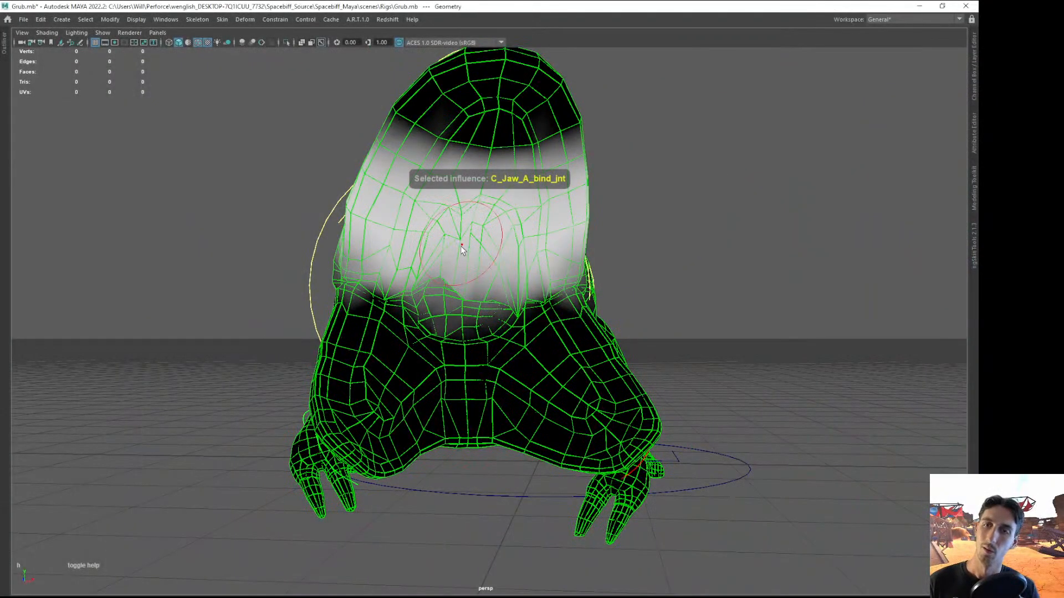
{"action": "left_click_drag", "start_coordinate": [449, 302], "coordinate": [532, 305], "text": "alt"}
{"action": "key", "text": "4"}
{"action": "mouse_move", "coordinate": [437, 280]}
{"action": "left_mouse_down", "text": "alt"}
{"action": "mouse_move", "coordinate": [488, 282]}
{"action": "mouse_move", "coordinate": [527, 323]}
{"action": "mouse_move", "coordinate": [438, 314]}
{"action": "mouse_move", "coordinate": [434, 276]}
{"action": "left_mouse_up", "text": "alt"}
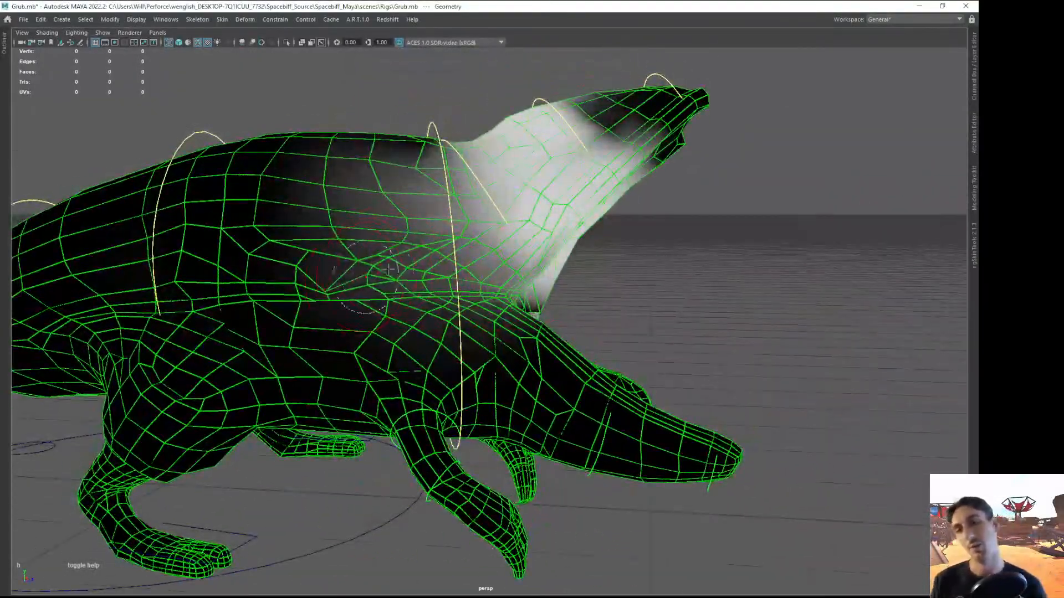
{"action": "left_click_drag", "start_coordinate": [357, 283], "coordinate": [439, 292], "text": "alt"}
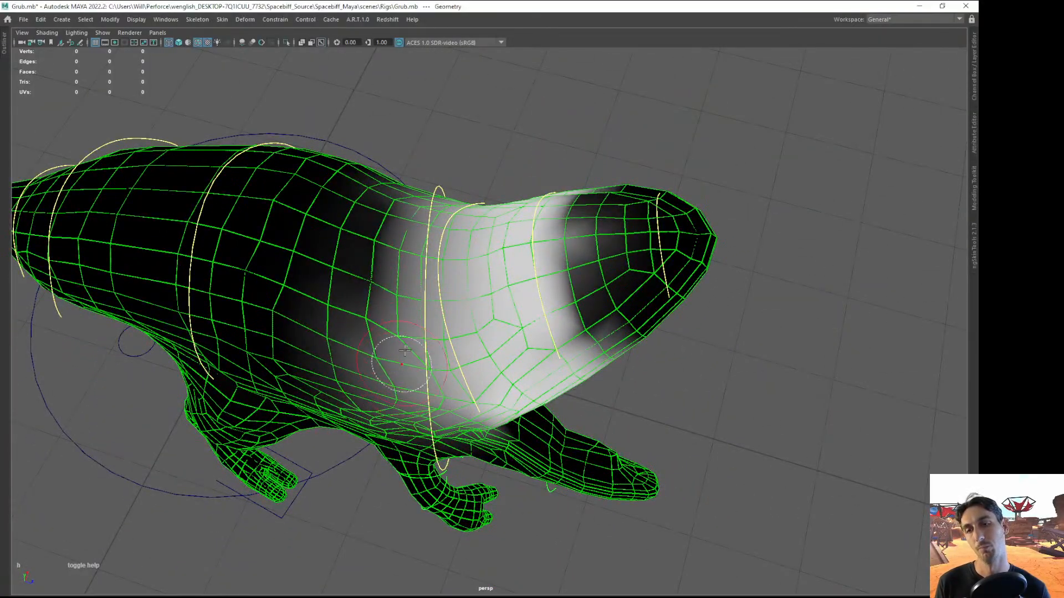
{"action": "left_click_drag", "start_coordinate": [406, 316], "coordinate": [418, 223], "text": "alt"}
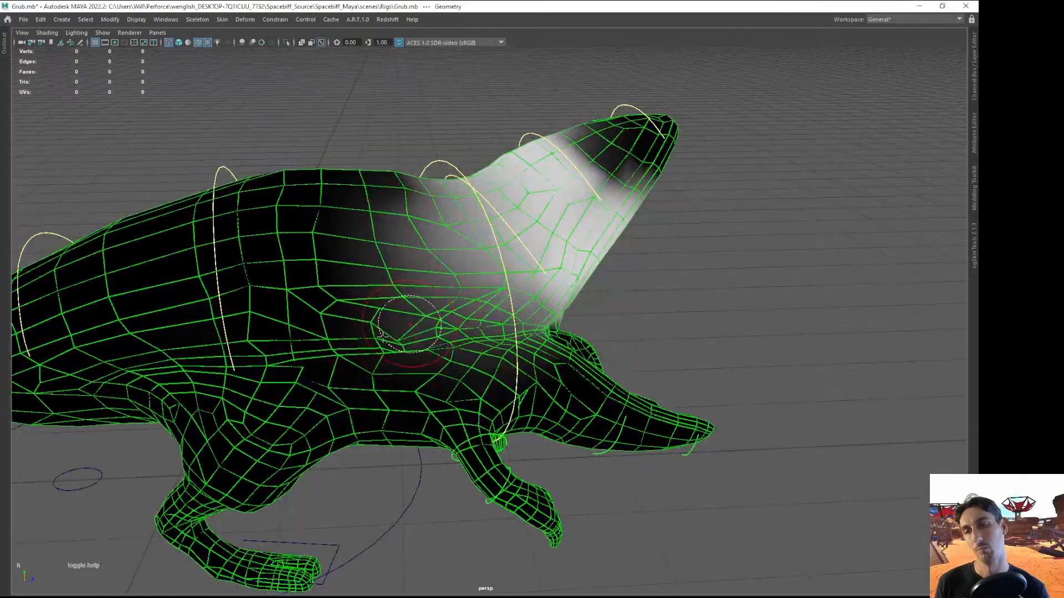
{"action": "left_click_drag", "start_coordinate": [321, 250], "coordinate": [327, 304], "text": "alt"}
{"action": "right_click_drag", "start_coordinate": [387, 300], "coordinate": [283, 346], "text": "alt"}
Pick L_Hip_bind_jnt and then L_Knee_bind_jnt, and add knee weight over the left lower leg
{"action": "left_click_drag", "start_coordinate": [352, 332], "coordinate": [597, 302], "text": "alt"}
{"action": "key", "text": "s"}
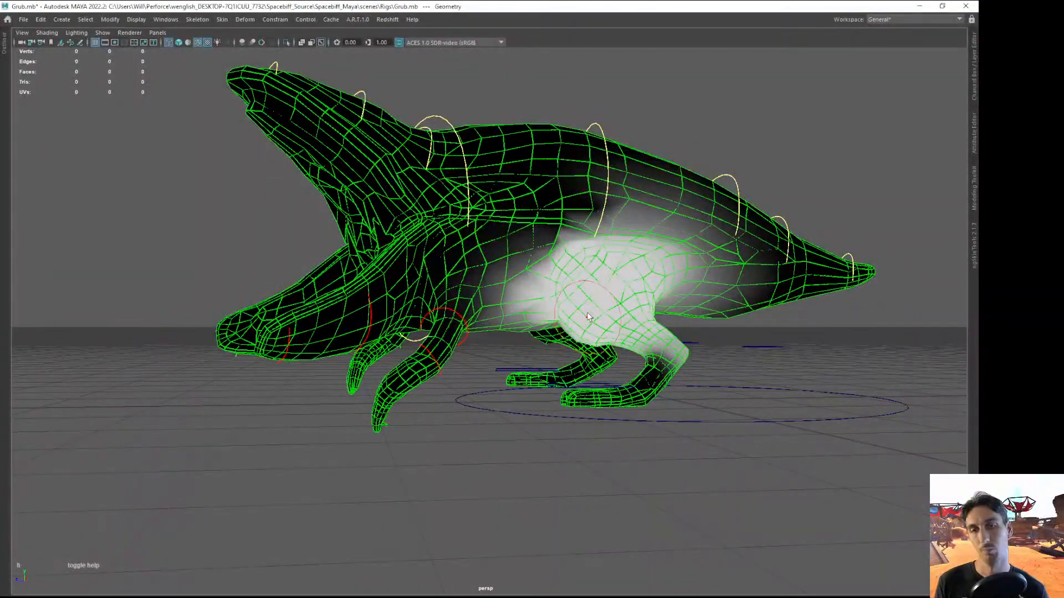
{"action": "left_click_drag", "start_coordinate": [643, 263], "coordinate": [499, 377], "text": "alt"}
{"action": "right_click_drag", "start_coordinate": [499, 377], "coordinate": [582, 420], "text": "alt"}
{"action": "key", "text": "s"}
{"action": "middle_click_drag", "start_coordinate": [587, 415], "coordinate": [554, 396], "text": "alt"}
{"action": "key", "text": "s"}
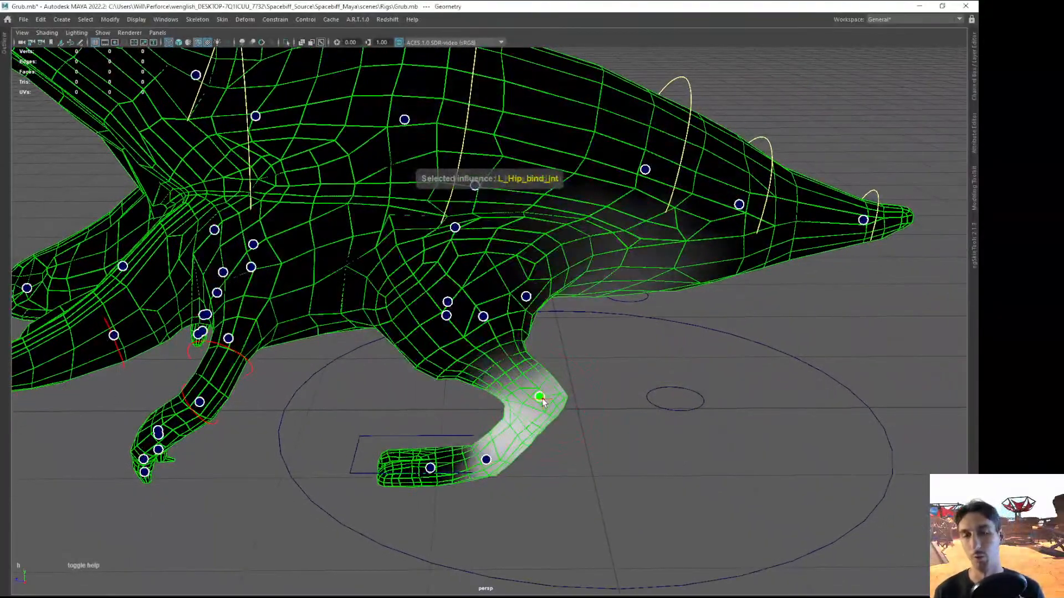
{"action": "left_click_drag", "start_coordinate": [536, 387], "coordinate": [344, 332], "text": "alt"}
{"action": "right_click_drag", "start_coordinate": [344, 333], "coordinate": [420, 288], "text": "alt"}
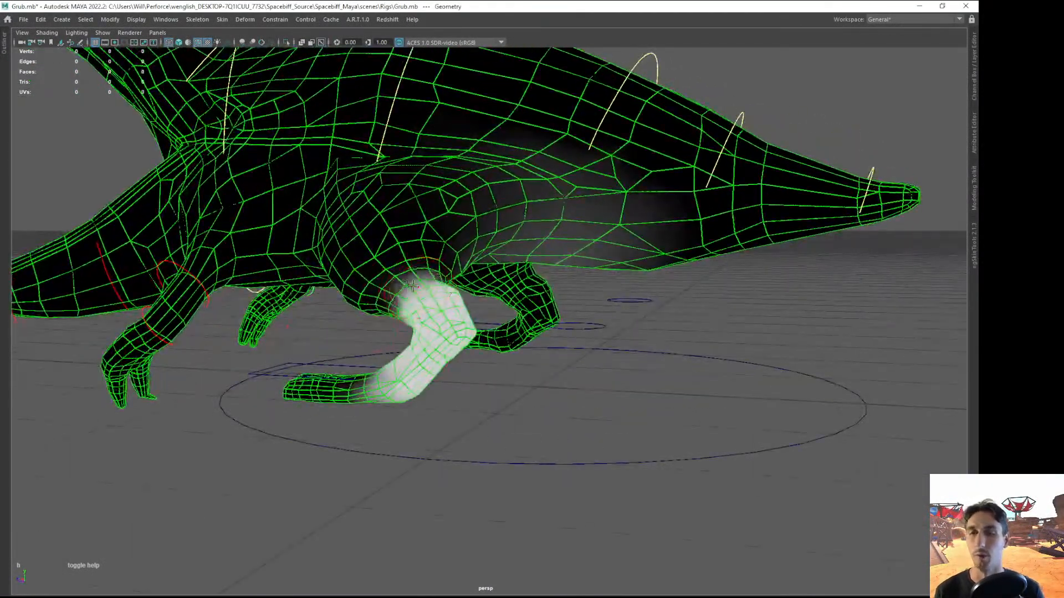
{"action": "left_click_drag", "start_coordinate": [458, 320], "coordinate": [552, 328], "text": "alt"}
{"action": "left_click_drag", "start_coordinate": [535, 434], "coordinate": [527, 489], "text": "alt"}
Pick the left foot's influences in turn and add weight from the toes up to the ankle
{"action": "key", "text": "d"}
{"action": "left_click", "coordinate": [484, 504]}
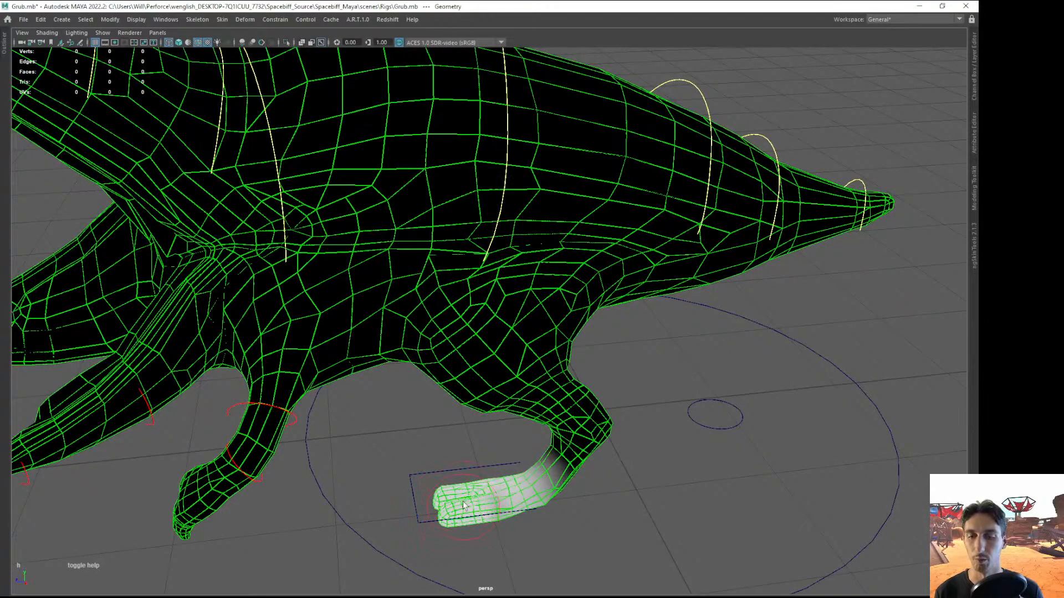
{"action": "key", "text": "d"}
{"action": "left_click", "coordinate": [529, 498]}
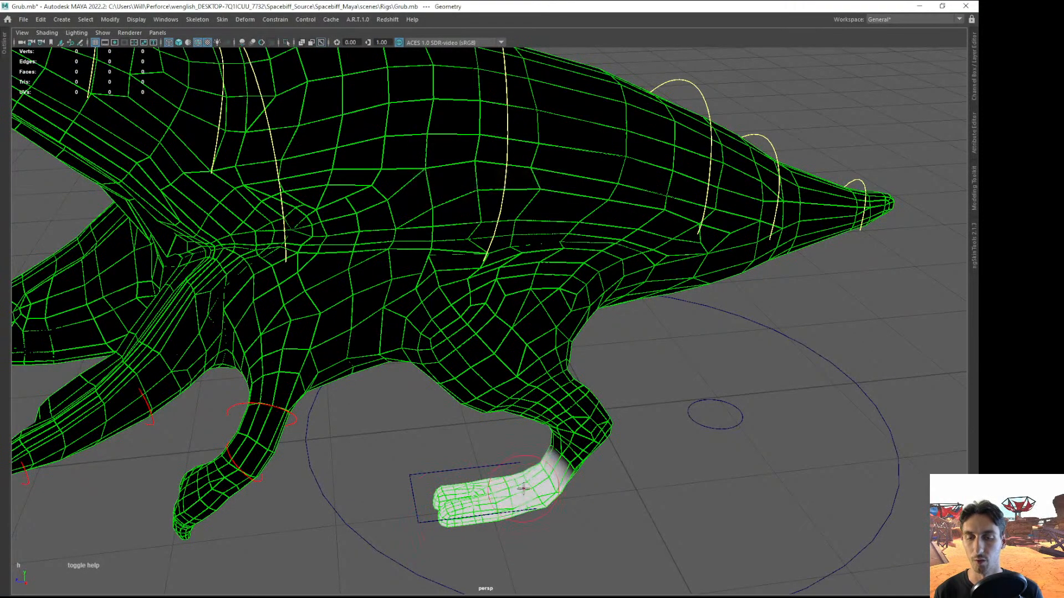
{"action": "key", "text": "d"}
{"action": "left_click", "coordinate": [486, 502]}
{"action": "key", "text": "d"}
{"action": "left_click", "coordinate": [488, 502]}
{"action": "key", "text": "d"}
{"action": "left_click", "coordinate": [487, 502]}
Pick L_Knee_bind_jnt and extend its weight over the left shin down to the heel
{"action": "key", "text": "d"}
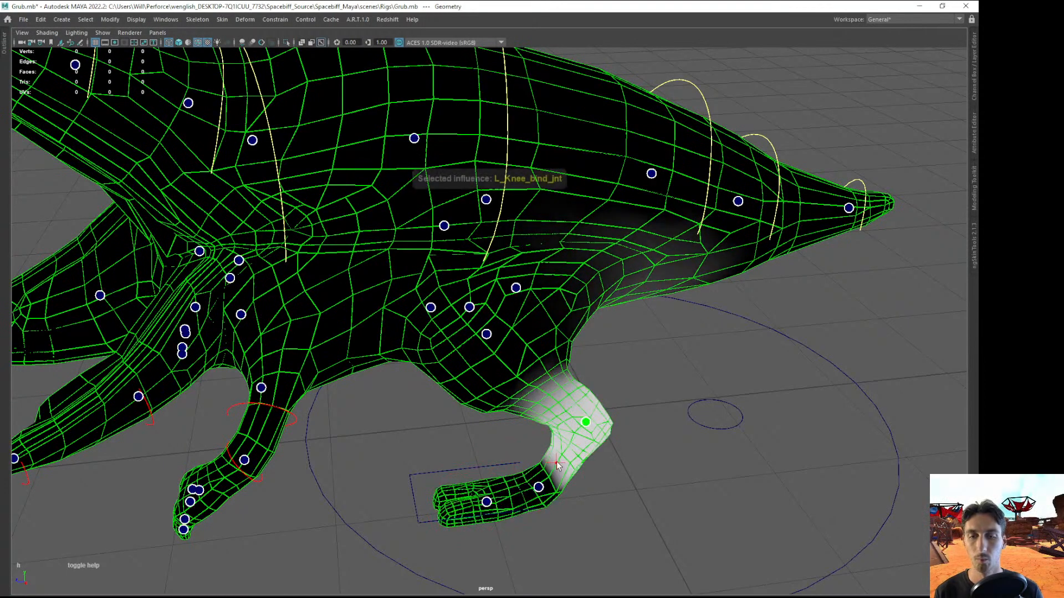
{"action": "mouse_move", "coordinate": [569, 461]}
{"action": "left_mouse_down"}
{"action": "mouse_move", "coordinate": [545, 487]}
{"action": "mouse_move", "coordinate": [554, 501]}
{"action": "mouse_move", "coordinate": [392, 366]}
{"action": "mouse_move", "coordinate": [370, 220]}
{"action": "mouse_move", "coordinate": [373, 295]}
{"action": "mouse_move", "coordinate": [418, 244]}
{"action": "left_mouse_up"}
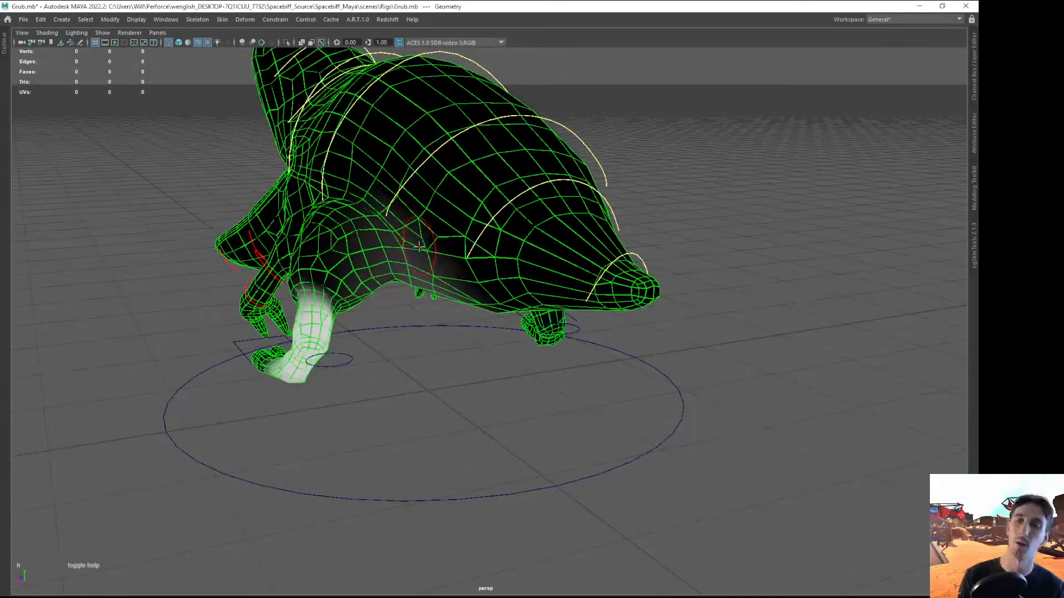
{"action": "mouse_move", "coordinate": [409, 284]}
{"action": "left_mouse_down", "text": "alt"}
{"action": "mouse_move", "coordinate": [436, 211]}
{"action": "mouse_move", "coordinate": [465, 221]}
{"action": "mouse_move", "coordinate": [451, 217]}
{"action": "mouse_move", "coordinate": [457, 234]}
{"action": "mouse_move", "coordinate": [442, 254]}
{"action": "mouse_move", "coordinate": [482, 254]}
{"action": "left_mouse_up", "text": "alt"}
Pick C_tail_A_bind_jnt and then C_tail_B_bind_jnt, and touch up the tail B weight along the middle of the tail
{"action": "left_click", "coordinate": [451, 216]}
{"action": "mouse_move", "coordinate": [419, 278]}
{"action": "left_mouse_down", "text": "alt"}
{"action": "mouse_move", "coordinate": [438, 260]}
{"action": "mouse_move", "coordinate": [410, 261]}
{"action": "left_mouse_up", "text": "alt"}
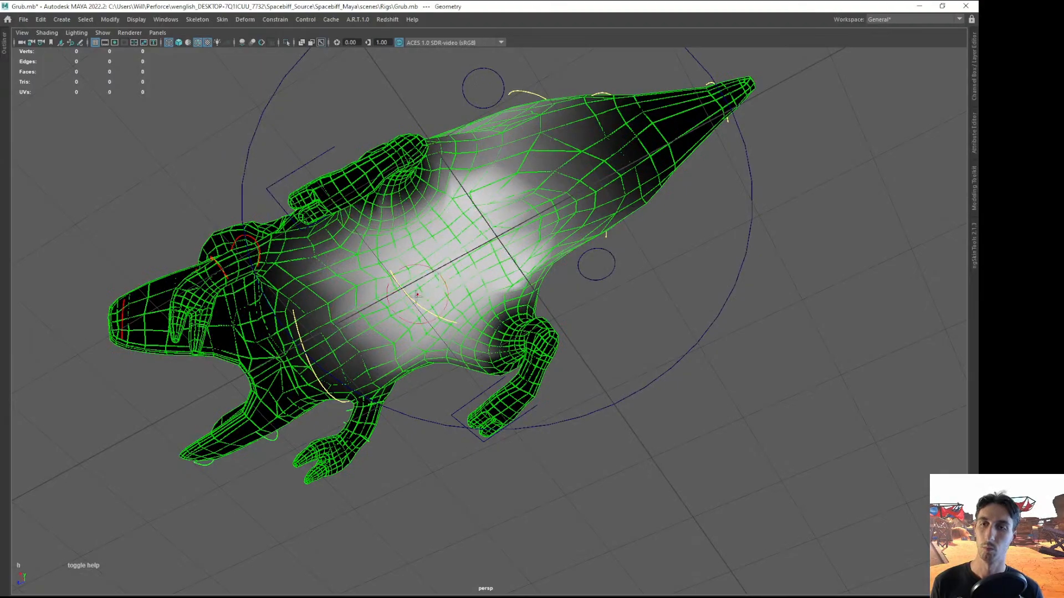
{"action": "mouse_move", "coordinate": [513, 221]}
{"action": "left_mouse_down", "text": "alt"}
{"action": "mouse_move", "coordinate": [528, 201]}
{"action": "mouse_move", "coordinate": [518, 244]}
{"action": "left_mouse_up", "text": "alt"}
{"action": "key", "text": "d"}
{"action": "left_click", "coordinate": [592, 194]}
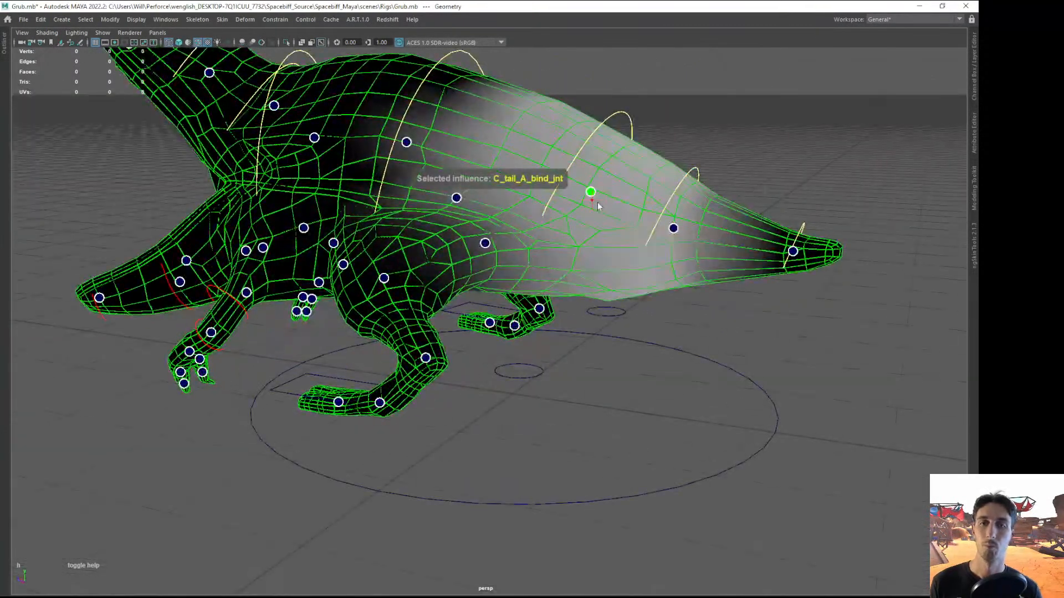
{"action": "left_click", "coordinate": [672, 229]}
{"action": "mouse_move", "coordinate": [670, 210]}
{"action": "left_mouse_down"}
{"action": "mouse_move", "coordinate": [660, 277]}
{"action": "mouse_move", "coordinate": [676, 211]}
{"action": "left_mouse_up"}
{"action": "mouse_move", "coordinate": [658, 259]}
{"action": "left_mouse_down", "text": "alt"}
{"action": "mouse_move", "coordinate": [641, 240]}
{"action": "mouse_move", "coordinate": [329, 166]}
{"action": "left_mouse_up", "text": "alt"}
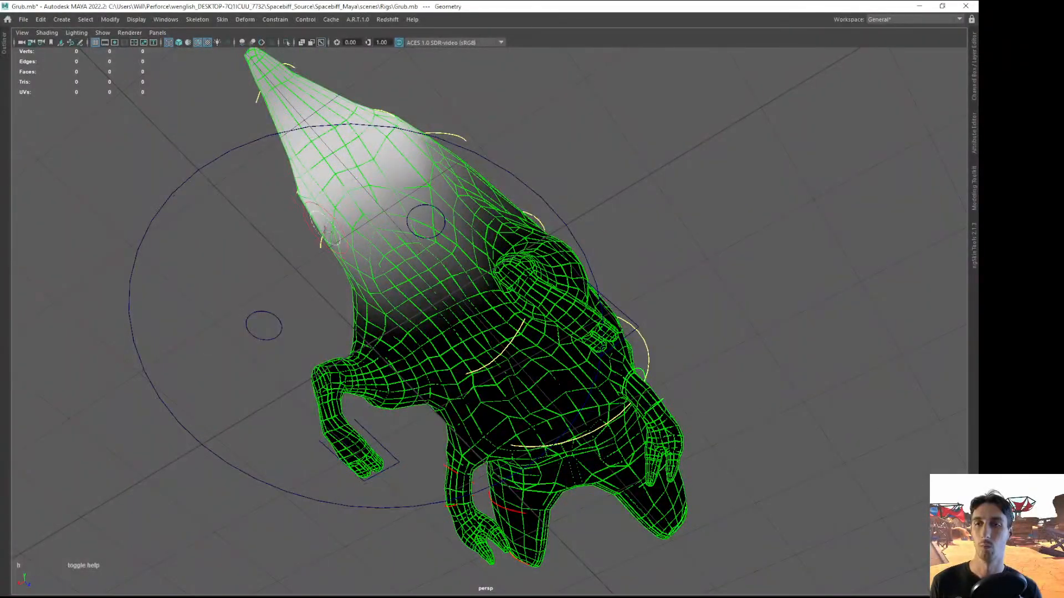
Pick the tail tip influence and stroke its weight where it blends into the mid tail
{"action": "mouse_move", "coordinate": [331, 214]}
{"action": "left_mouse_down", "text": "alt"}
{"action": "mouse_move", "coordinate": [260, 289]}
{"action": "mouse_move", "coordinate": [166, 360]}
{"action": "mouse_move", "coordinate": [137, 359]}
{"action": "mouse_move", "coordinate": [238, 321]}
{"action": "mouse_move", "coordinate": [351, 347]}
{"action": "mouse_move", "coordinate": [560, 272]}
{"action": "left_mouse_up", "text": "alt"}
{"action": "key", "text": "d"}
{"action": "left_click", "coordinate": [163, 364]}
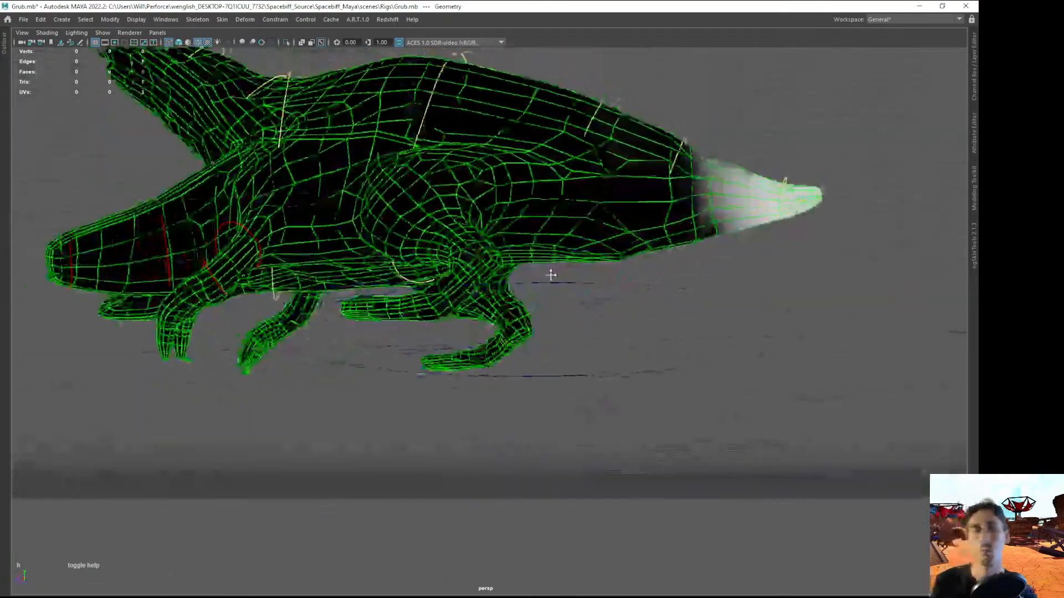
{"action": "middle_click_drag", "start_coordinate": [560, 271], "coordinate": [474, 303], "text": "alt"}
{"action": "mouse_move", "coordinate": [630, 231]}
{"action": "left_mouse_down"}
{"action": "mouse_move", "coordinate": [635, 270]}
{"action": "mouse_move", "coordinate": [581, 268]}
{"action": "mouse_move", "coordinate": [582, 232]}
{"action": "mouse_move", "coordinate": [603, 284]}
{"action": "mouse_move", "coordinate": [635, 263]}
{"action": "mouse_move", "coordinate": [606, 250]}
{"action": "mouse_move", "coordinate": [589, 216]}
{"action": "left_mouse_up"}
Pick C_Spine_A_bind_jnt and even out its weight over the right flank of the torso
{"action": "key", "text": "s"}
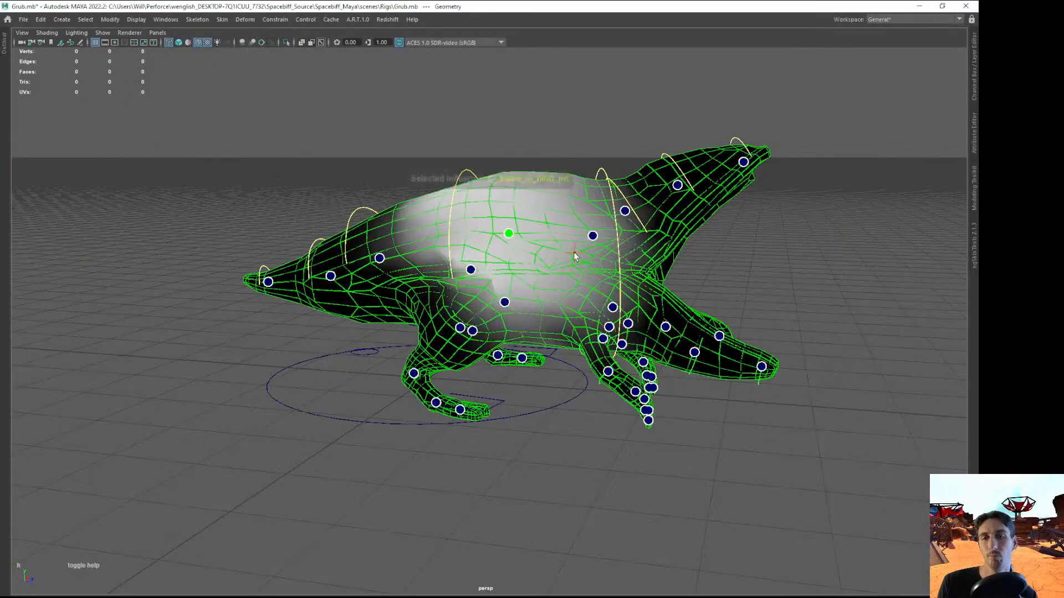
{"action": "left_click_drag", "start_coordinate": [512, 238], "coordinate": [514, 275], "text": "alt"}
{"action": "left_click_drag", "start_coordinate": [481, 285], "coordinate": [533, 283]}
{"action": "mouse_move", "coordinate": [471, 311]}
{"action": "left_mouse_down"}
{"action": "mouse_move", "coordinate": [446, 369]}
{"action": "mouse_move", "coordinate": [490, 360]}
{"action": "mouse_move", "coordinate": [564, 246]}
{"action": "left_mouse_up"}
Pick the right hip influence and check its weight falloff over the thigh and belly
{"action": "left_click_drag", "start_coordinate": [550, 326], "coordinate": [405, 304], "text": "alt"}
{"action": "left_click", "coordinate": [461, 308]}
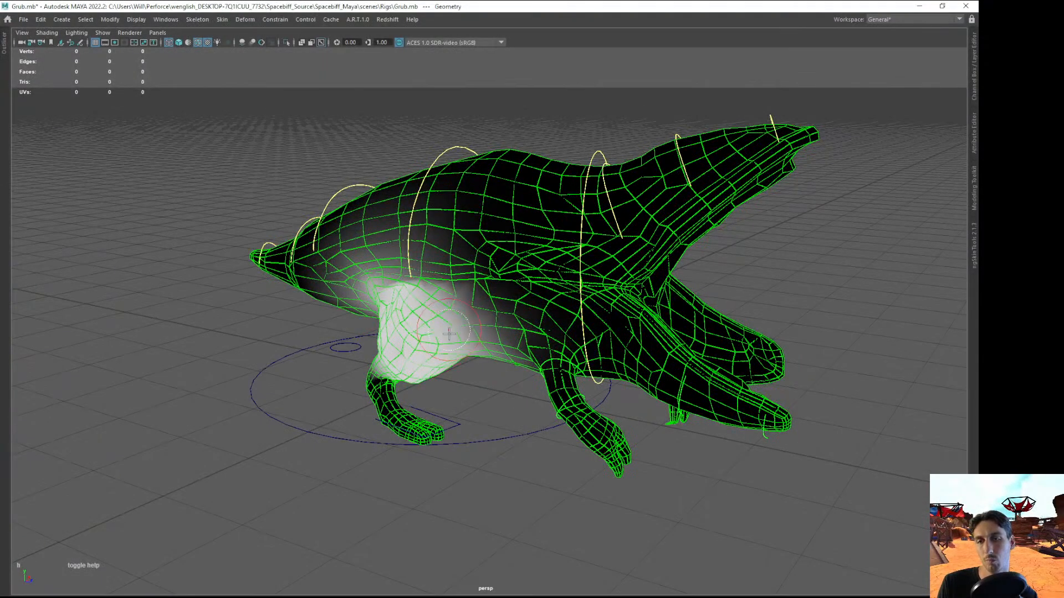
{"action": "left_click_drag", "start_coordinate": [388, 315], "coordinate": [533, 269], "text": "alt"}
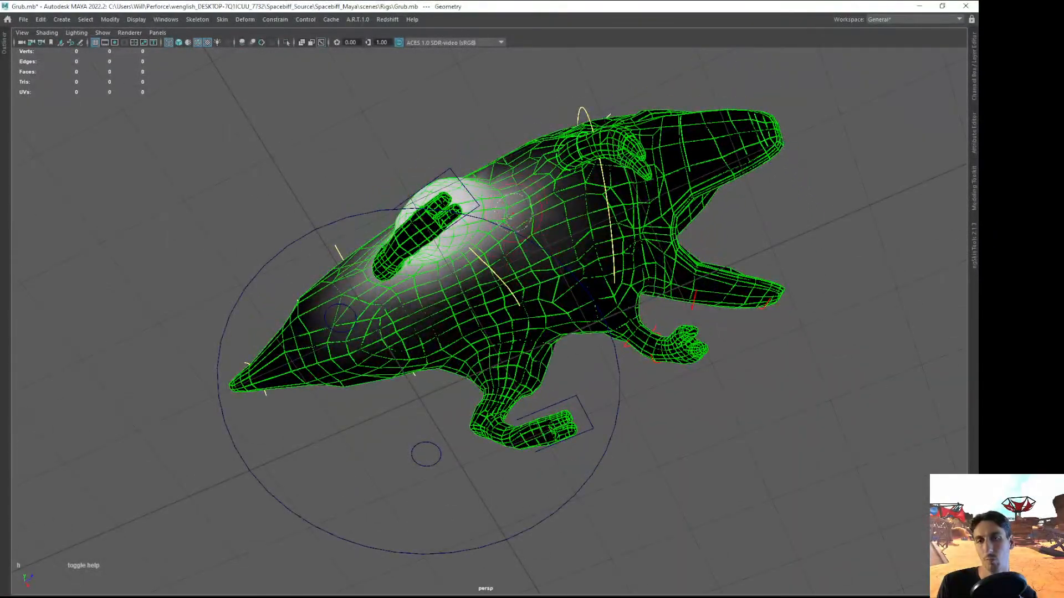
{"action": "left_click_drag", "start_coordinate": [465, 258], "coordinate": [557, 313], "text": "alt"}
{"action": "left_click", "coordinate": [623, 316]}
{"action": "mouse_move", "coordinate": [623, 320]}
{"action": "left_mouse_down", "text": "alt"}
{"action": "mouse_move", "coordinate": [482, 299]}
{"action": "mouse_move", "coordinate": [513, 355]}
{"action": "mouse_move", "coordinate": [517, 316]}
{"action": "mouse_move", "coordinate": [461, 302]}
{"action": "mouse_move", "coordinate": [490, 280]}
{"action": "mouse_move", "coordinate": [458, 324]}
{"action": "left_mouse_up", "text": "alt"}
Pick C_Spine_B_bind_jnt, undo the last stroke on the neck, and bring back the full interface
{"action": "left_click", "coordinate": [453, 286]}
{"action": "left_click", "coordinate": [515, 350]}
{"action": "key", "text": "ctrl+z"}
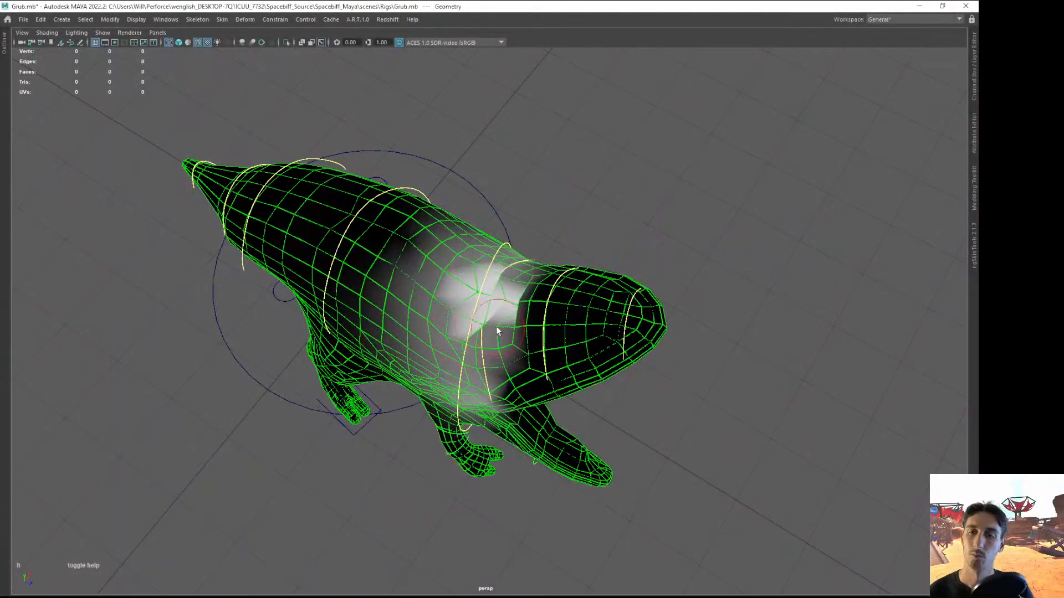
{"action": "key", "text": "space"}
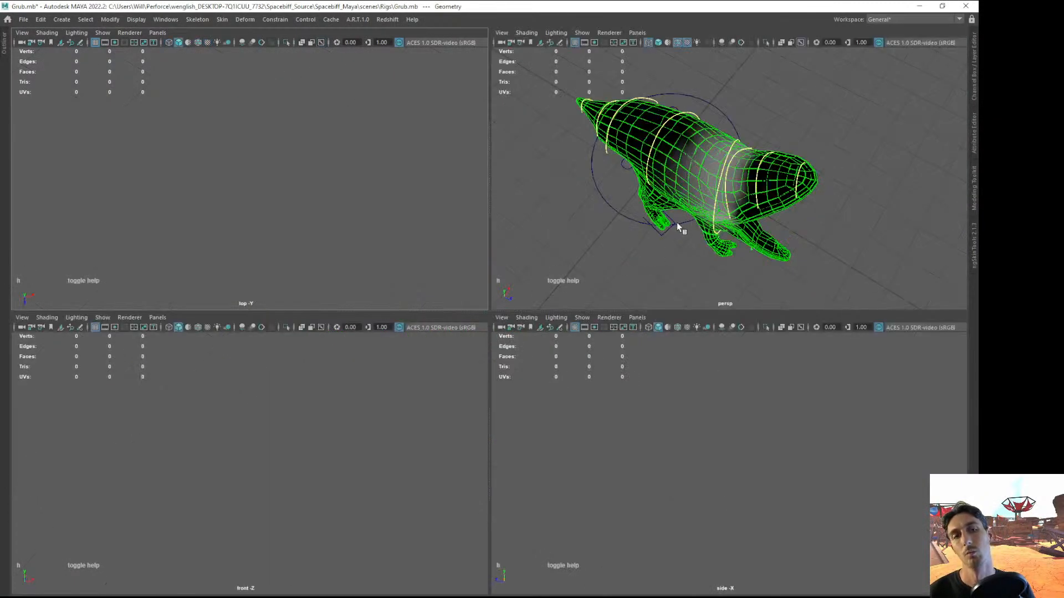
{"action": "key", "text": "space"}
{"action": "key", "text": "ctrl+space"}
Add C_Spine_B_bind_jnt weight in a band over the top of the neck and down its right side
{"action": "left_click_drag", "start_coordinate": [554, 382], "coordinate": [467, 317], "text": "alt"}
{"action": "left_click_drag", "start_coordinate": [467, 263], "coordinate": [457, 337]}
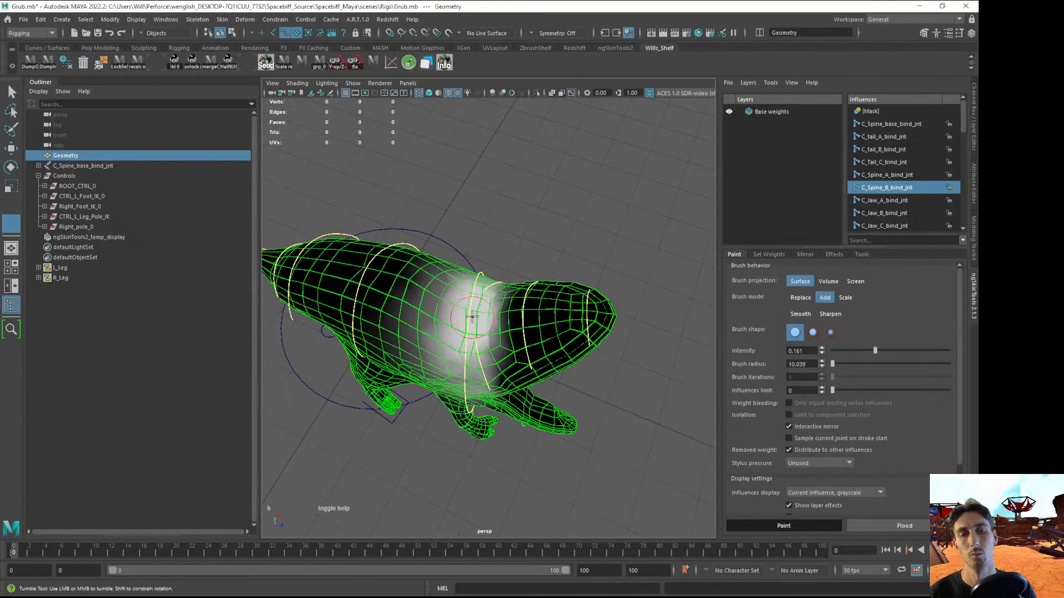
{"action": "mouse_move", "coordinate": [476, 301]}
{"action": "left_mouse_down"}
{"action": "mouse_move", "coordinate": [473, 333]}
{"action": "mouse_move", "coordinate": [477, 279]}
{"action": "mouse_move", "coordinate": [458, 289]}
{"action": "mouse_move", "coordinate": [465, 307]}
{"action": "mouse_move", "coordinate": [447, 318]}
{"action": "left_mouse_up"}
{"action": "key", "text": "b"}
{"action": "left_click_drag", "start_coordinate": [472, 292], "coordinate": [455, 297], "text": "alt"}
{"action": "left_click_drag", "start_coordinate": [481, 289], "coordinate": [469, 295]}
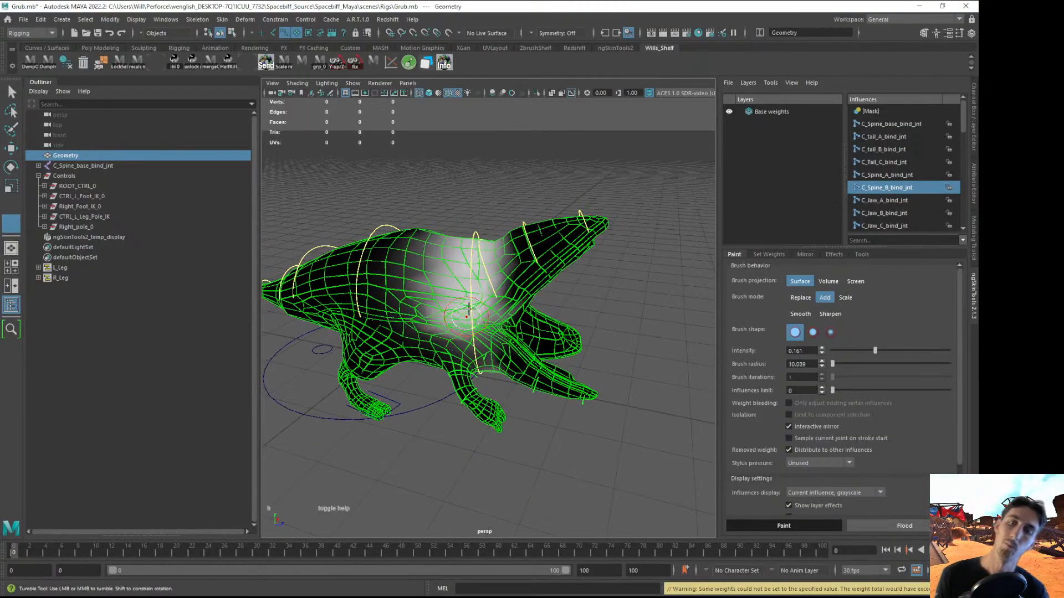
Continue the C_Spine_B_bind_jnt weight band around the rest of the neck
{"action": "left_click_drag", "start_coordinate": [472, 334], "coordinate": [321, 320], "text": "alt"}
{"action": "mouse_move", "coordinate": [475, 293]}
{"action": "left_mouse_down"}
{"action": "mouse_move", "coordinate": [497, 277]}
{"action": "mouse_move", "coordinate": [483, 291]}
{"action": "mouse_move", "coordinate": [474, 283]}
{"action": "mouse_move", "coordinate": [620, 294]}
{"action": "left_mouse_up"}
{"action": "mouse_move", "coordinate": [354, 285]}
{"action": "left_mouse_down", "text": "alt"}
{"action": "mouse_move", "coordinate": [455, 277]}
{"action": "mouse_move", "coordinate": [507, 250]}
{"action": "mouse_move", "coordinate": [579, 293]}
{"action": "mouse_move", "coordinate": [524, 280]}
{"action": "left_mouse_up", "text": "alt"}
{"action": "left_click_drag", "start_coordinate": [531, 238], "coordinate": [505, 271], "text": "alt"}
Leave weight painting, deselect the mesh, show it textured, and turn off wireframe on shaded
{"action": "key", "text": "q"}
{"action": "left_click", "coordinate": [630, 318]}
{"action": "right_click_drag", "start_coordinate": [630, 318], "coordinate": [530, 299], "text": "alt"}
{"action": "key", "text": "6"}
{"action": "mouse_move", "coordinate": [563, 321]}
{"action": "left_mouse_down", "text": "alt"}
{"action": "mouse_move", "coordinate": [579, 373]}
{"action": "mouse_move", "coordinate": [556, 341]}
{"action": "left_mouse_up", "text": "alt"}
{"action": "left_click_drag", "start_coordinate": [427, 221], "coordinate": [501, 193], "text": "alt"}
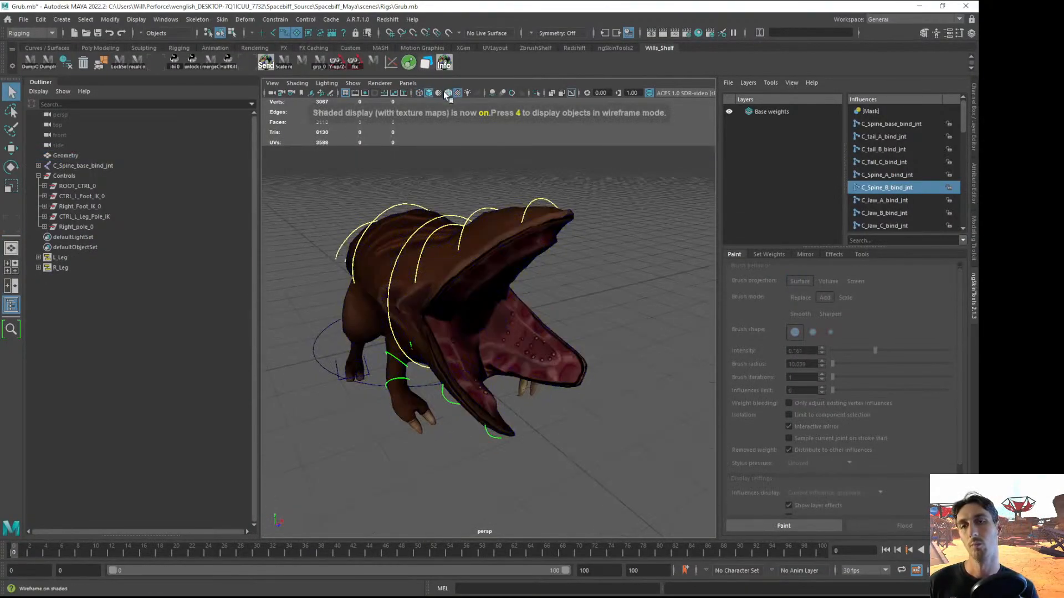
{"action": "left_click", "coordinate": [446, 93]}
{"action": "left_click_drag", "start_coordinate": [515, 268], "coordinate": [602, 249], "text": "alt"}
{"action": "right_click_drag", "start_coordinate": [602, 249], "coordinate": [500, 230], "text": "alt"}
Select all of the creature's rig controls, reset them to the default pose, and deselect them
{"action": "left_click", "coordinate": [473, 256]}
{"action": "left_click_drag", "start_coordinate": [477, 280], "coordinate": [329, 482], "text": "alt"}
{"action": "key", "text": "e"}
{"action": "key", "text": "q"}
{"action": "left_click", "coordinate": [329, 481]}
{"action": "scroll", "coordinate": [431, 387], "scroll_direction": "down", "scroll_amount": 3}
{"action": "middle_click_drag", "start_coordinate": [430, 387], "coordinate": [454, 405], "text": "alt"}
{"action": "left_click_drag", "start_coordinate": [331, 217], "coordinate": [605, 437]}
{"action": "key", "text": "alt+r"}
{"action": "left_click", "coordinate": [528, 465]}
{"action": "left_click_drag", "start_coordinate": [529, 464], "coordinate": [508, 461], "text": "alt"}
{"action": "right_click_drag", "start_coordinate": [508, 460], "coordinate": [582, 464], "text": "alt"}
{"action": "left_click_drag", "start_coordinate": [582, 464], "coordinate": [509, 459], "text": "alt"}
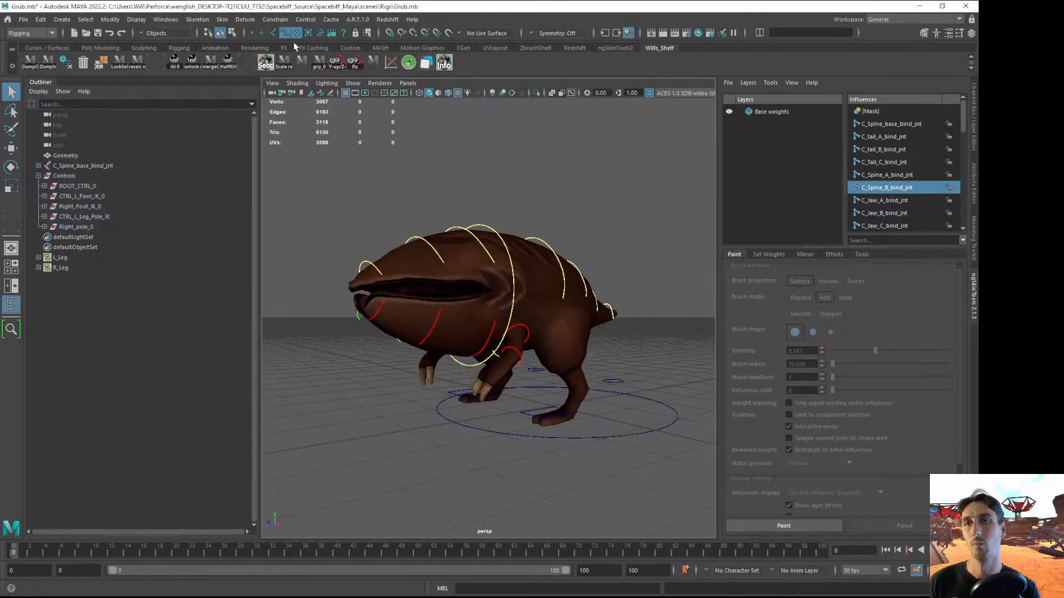
Select CTRL_L_Foot_IK and then the mid-body control with the Move tool, checking the left leg and torso, and deselect
{"action": "left_click_drag", "start_coordinate": [455, 280], "coordinate": [486, 284], "text": "alt"}
{"action": "left_click", "coordinate": [511, 428]}
{"action": "key", "text": "w"}
{"action": "left_click_drag", "start_coordinate": [510, 428], "coordinate": [549, 435], "text": "alt"}
{"action": "left_click_drag", "start_coordinate": [448, 532], "coordinate": [512, 389], "text": "alt"}
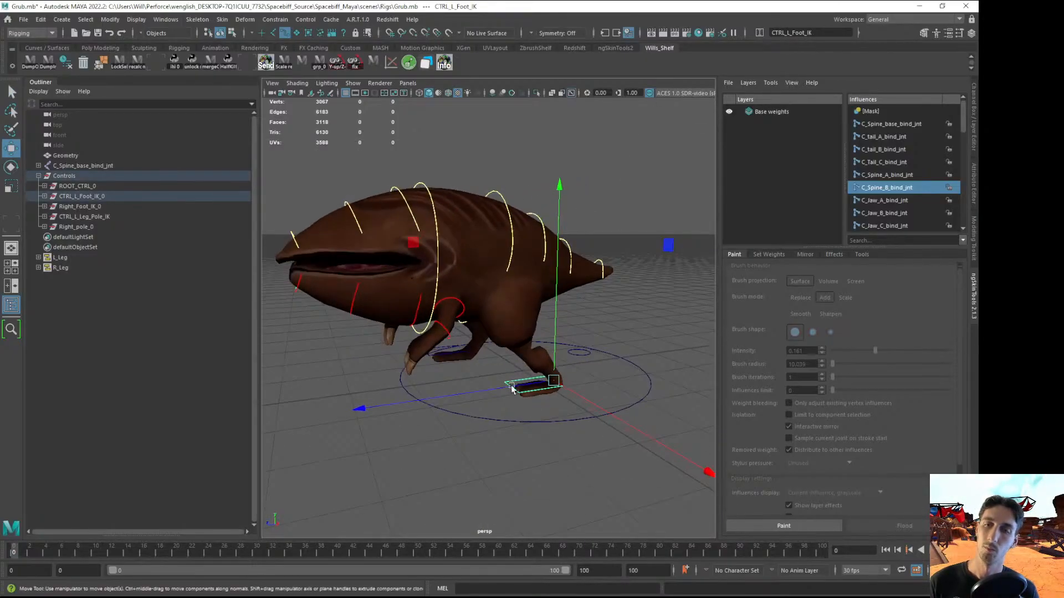
{"action": "left_click", "coordinate": [499, 193]}
{"action": "left_click_drag", "start_coordinate": [502, 227], "coordinate": [561, 231], "text": "alt"}
{"action": "key", "text": "w"}
{"action": "left_click", "coordinate": [501, 248]}
{"action": "left_click", "coordinate": [457, 251]}
{"action": "left_click", "coordinate": [646, 219]}
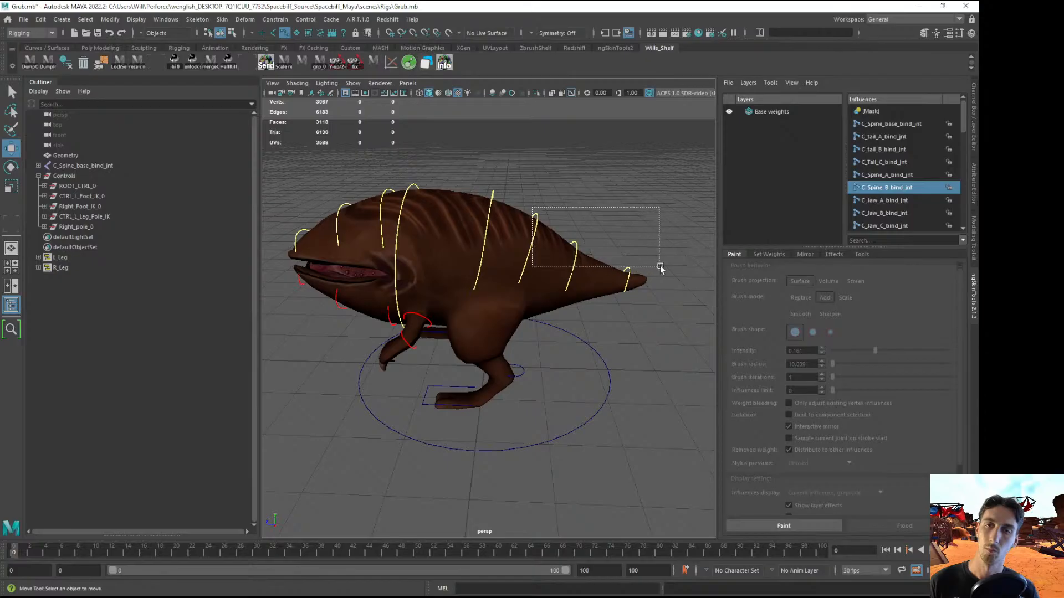
Select the tail controls together and rotate them to bend the tail
{"action": "left_click_drag", "start_coordinate": [658, 268], "coordinate": [658, 268]}
{"action": "key", "text": "e"}
{"action": "left_click_drag", "start_coordinate": [498, 261], "coordinate": [481, 266]}
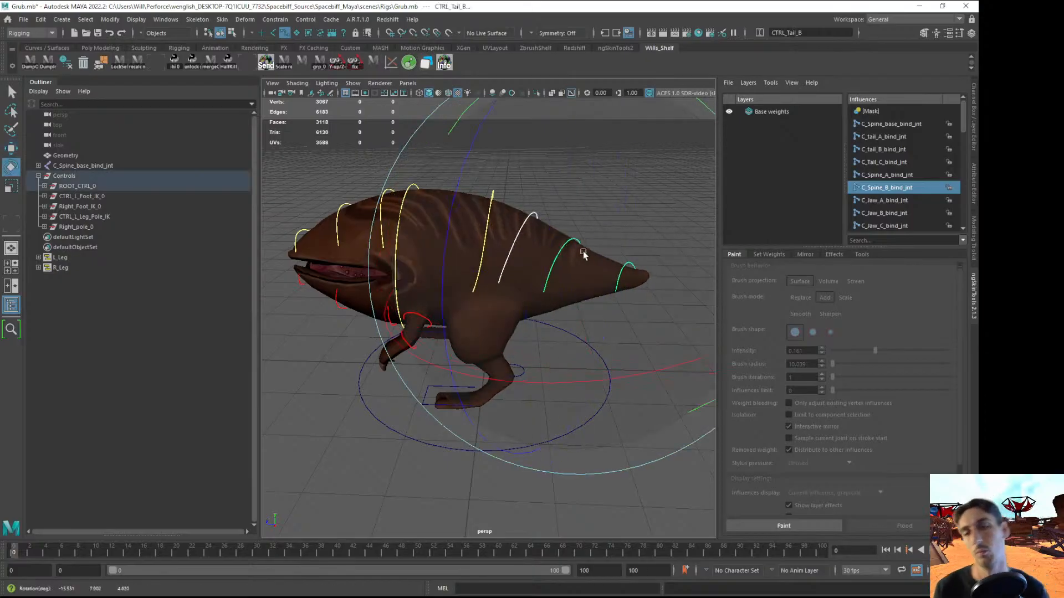
{"action": "left_click_drag", "start_coordinate": [578, 253], "coordinate": [627, 247], "text": "alt"}
{"action": "left_click", "coordinate": [368, 439]}
Rotate the control ring over the creature's back in two passes to test the torso and tail deformation
{"action": "left_click_drag", "start_coordinate": [368, 439], "coordinate": [405, 423], "text": "alt"}
{"action": "left_click", "coordinate": [458, 194]}
{"action": "left_click_drag", "start_coordinate": [465, 198], "coordinate": [494, 229]}
{"action": "left_click_drag", "start_coordinate": [494, 229], "coordinate": [615, 246], "text": "alt"}
{"action": "left_click_drag", "start_coordinate": [450, 214], "coordinate": [525, 209]}
{"action": "left_click", "coordinate": [327, 450]}
{"action": "left_click_drag", "start_coordinate": [327, 450], "coordinate": [474, 384], "text": "alt"}
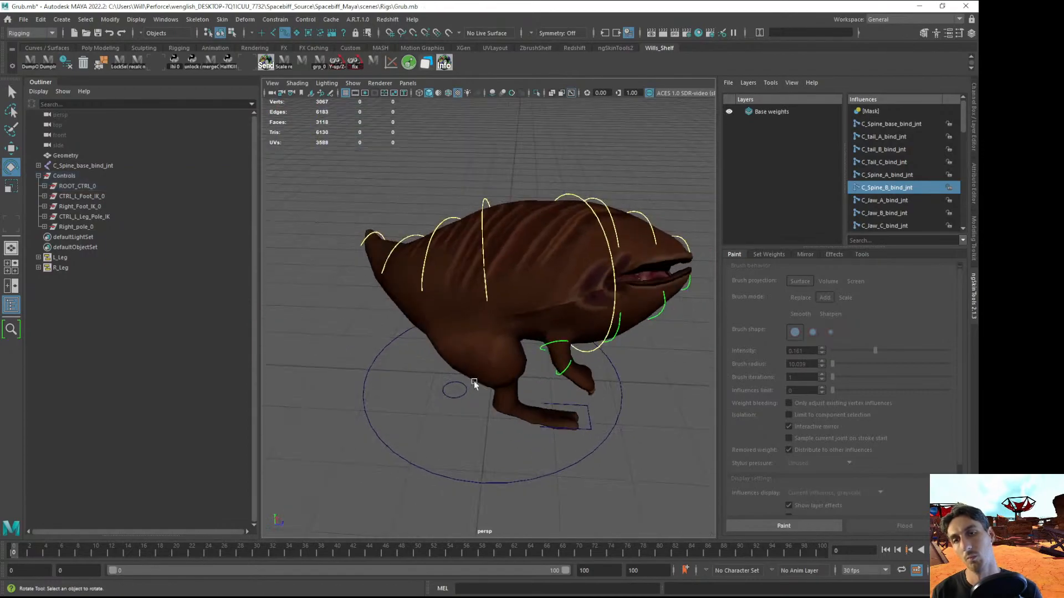
Rotate C_COG_CTRL to tilt the whole body and check the hips and legs
{"action": "left_click", "coordinate": [481, 246]}
{"action": "left_click_drag", "start_coordinate": [487, 250], "coordinate": [446, 326], "text": "alt"}
{"action": "mouse_move", "coordinate": [525, 370]}
{"action": "left_mouse_down"}
{"action": "mouse_move", "coordinate": [542, 363]}
{"action": "mouse_move", "coordinate": [518, 383]}
{"action": "left_mouse_up"}
{"action": "left_click_drag", "start_coordinate": [354, 434], "coordinate": [439, 432], "text": "alt"}
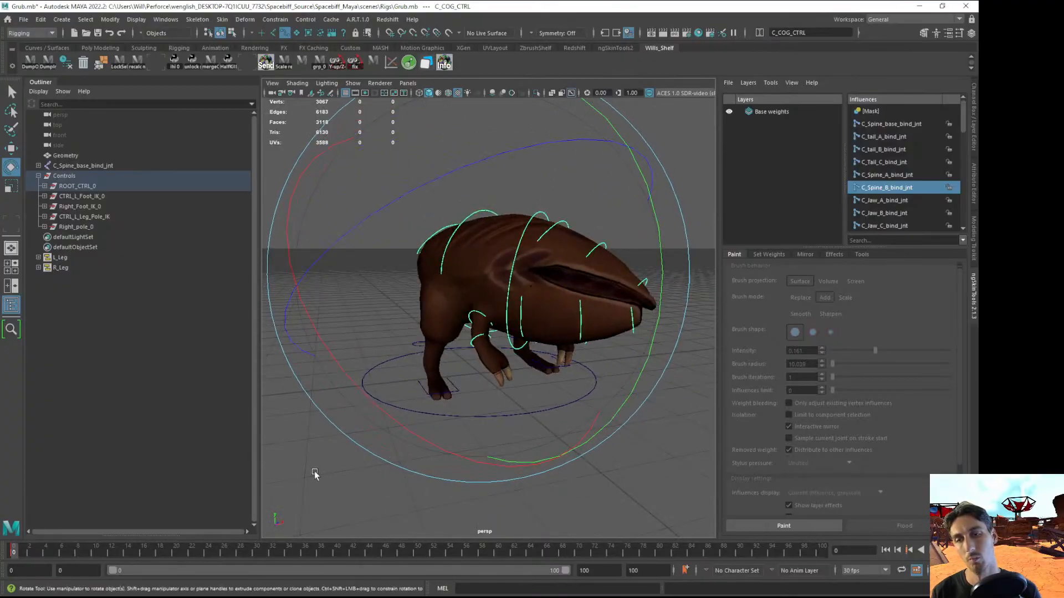
{"action": "left_click", "coordinate": [317, 471]}
{"action": "left_click_drag", "start_coordinate": [317, 471], "coordinate": [387, 435], "text": "alt"}
{"action": "right_click_drag", "start_coordinate": [386, 436], "coordinate": [502, 378], "text": "alt"}
Rotate CTRL_R_Shoulder to test how the right arm deforms against the body
{"action": "left_click", "coordinate": [505, 332]}
{"action": "left_click_drag", "start_coordinate": [538, 333], "coordinate": [559, 370]}
{"action": "left_click_drag", "start_coordinate": [571, 358], "coordinate": [399, 236], "text": "alt"}
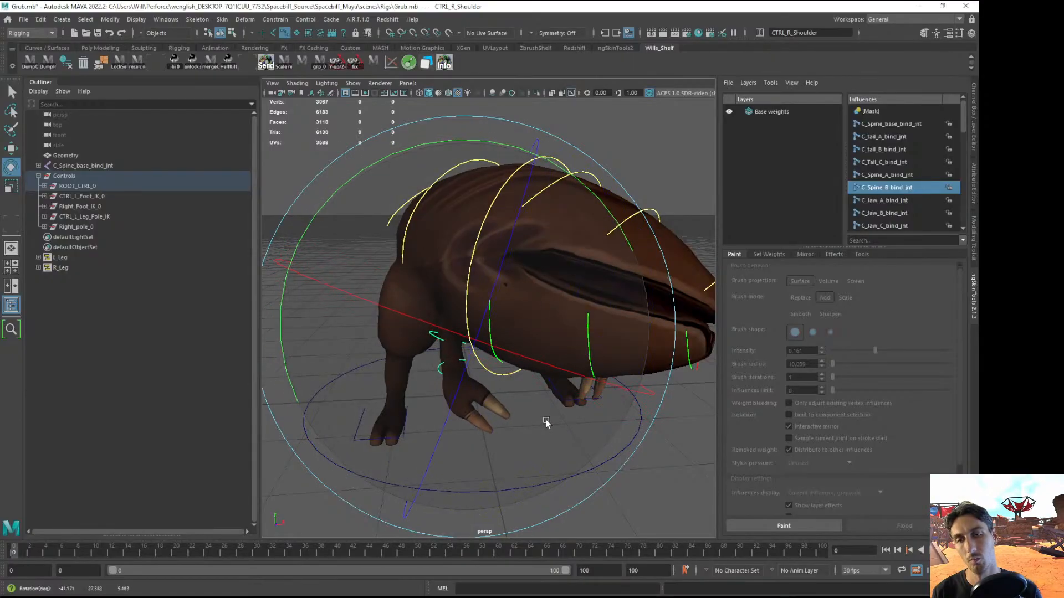
{"action": "left_click_drag", "start_coordinate": [510, 321], "coordinate": [518, 356], "text": "alt"}
{"action": "left_click", "coordinate": [679, 317]}
{"action": "left_click", "coordinate": [458, 345]}
{"action": "mouse_move", "coordinate": [591, 311]}
{"action": "left_mouse_down", "text": "alt"}
{"action": "mouse_move", "coordinate": [608, 327]}
{"action": "mouse_move", "coordinate": [599, 316]}
{"action": "left_mouse_up", "text": "alt"}
{"action": "left_click", "coordinate": [598, 315]}
{"action": "middle_click_drag", "start_coordinate": [598, 316], "coordinate": [711, 345], "text": "alt"}
Select CTRL_Jaw_Top_A, CTRL_Jaw_Left_A and the right jaw's base control together and rotate the jaws open
{"action": "left_click", "coordinate": [487, 217]}
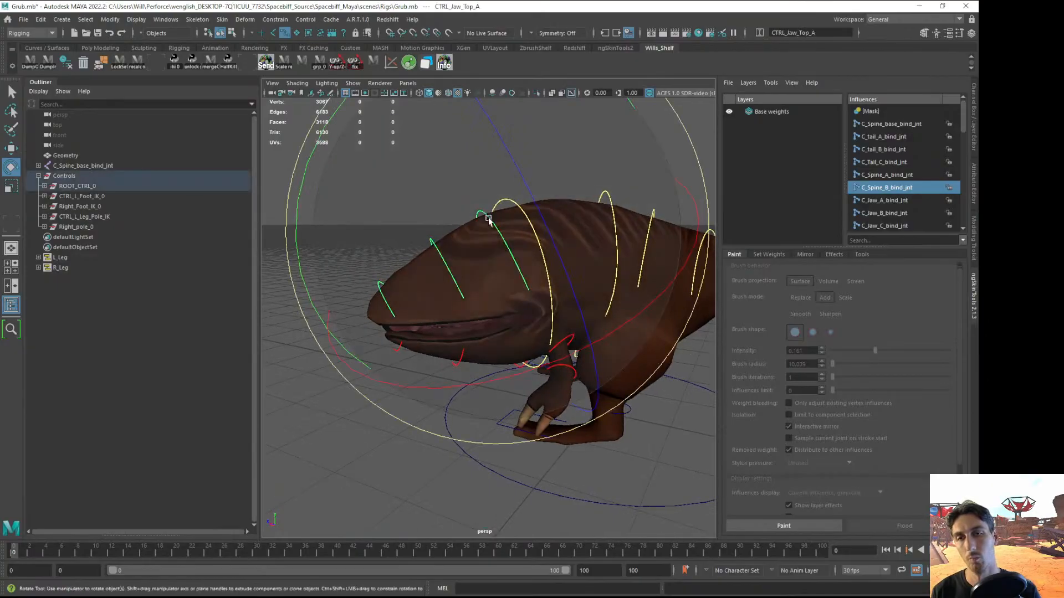
{"action": "left_click_drag", "start_coordinate": [516, 372], "coordinate": [431, 354], "text": "alt"}
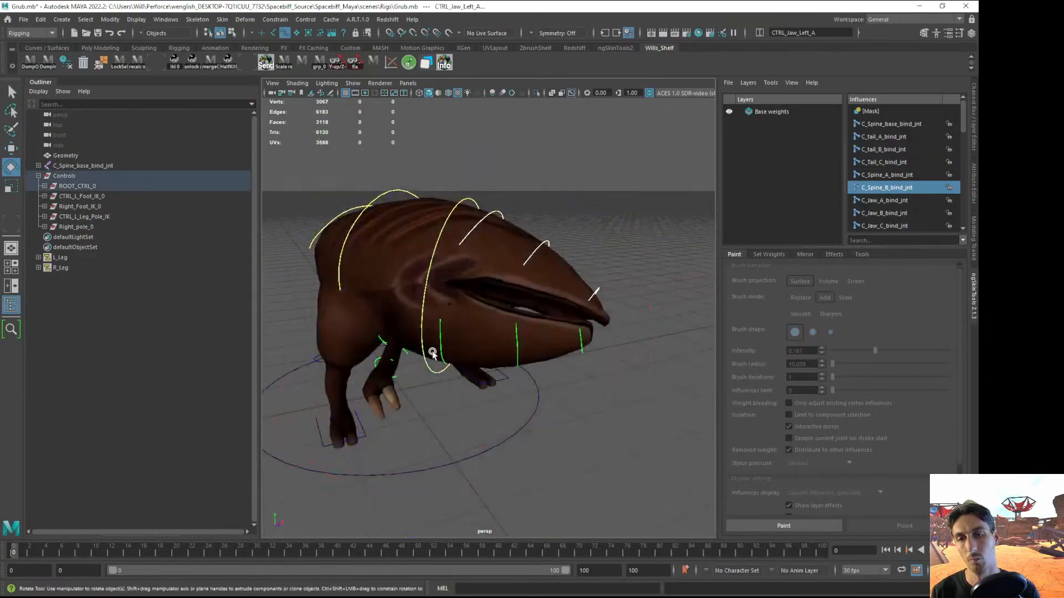
{"action": "left_click", "coordinate": [450, 357]}
{"action": "left_click_drag", "start_coordinate": [613, 443], "coordinate": [553, 447]}
{"action": "right_click_drag", "start_coordinate": [553, 445], "coordinate": [502, 424], "text": "alt"}
{"action": "left_click_drag", "start_coordinate": [502, 424], "coordinate": [403, 350], "text": "alt"}
{"action": "left_click", "coordinate": [628, 435]}
Rotate C_Head_CTRL to rear the head back with the jaws open and check the neck
{"action": "left_click_drag", "start_coordinate": [627, 434], "coordinate": [548, 370], "text": "alt"}
{"action": "right_click_drag", "start_coordinate": [548, 369], "coordinate": [600, 407], "text": "alt"}
{"action": "left_click", "coordinate": [544, 259]}
{"action": "left_click_drag", "start_coordinate": [373, 259], "coordinate": [409, 213]}
{"action": "left_click_drag", "start_coordinate": [416, 217], "coordinate": [467, 256], "text": "alt"}
{"action": "left_click_drag", "start_coordinate": [469, 249], "coordinate": [473, 289]}
{"action": "left_click_drag", "start_coordinate": [305, 326], "coordinate": [544, 412]}
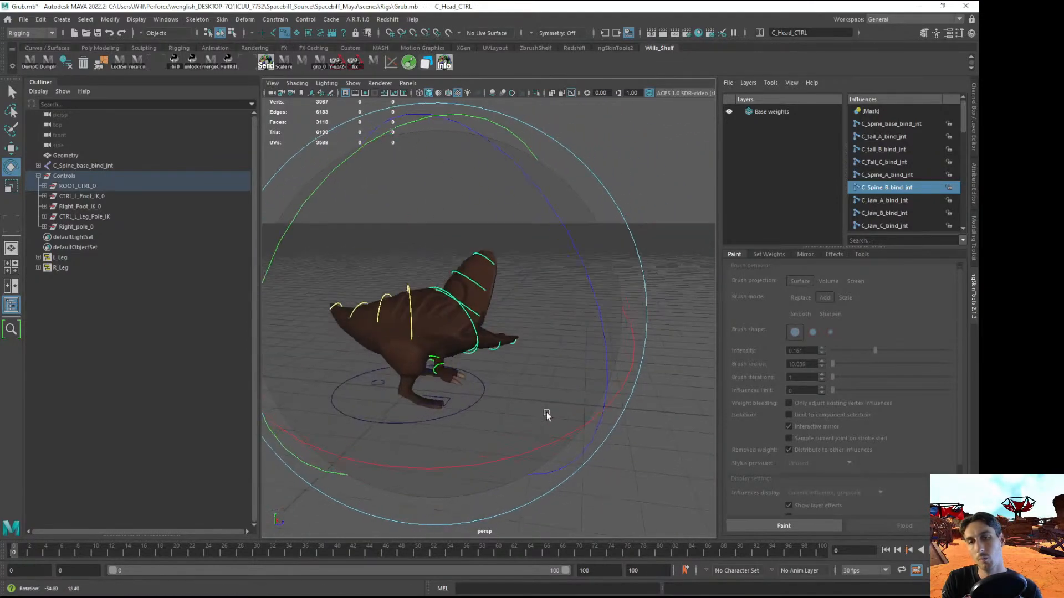
{"action": "right_click_drag", "start_coordinate": [544, 413], "coordinate": [506, 356], "text": "alt"}
{"action": "left_click_drag", "start_coordinate": [506, 356], "coordinate": [398, 318], "text": "alt"}
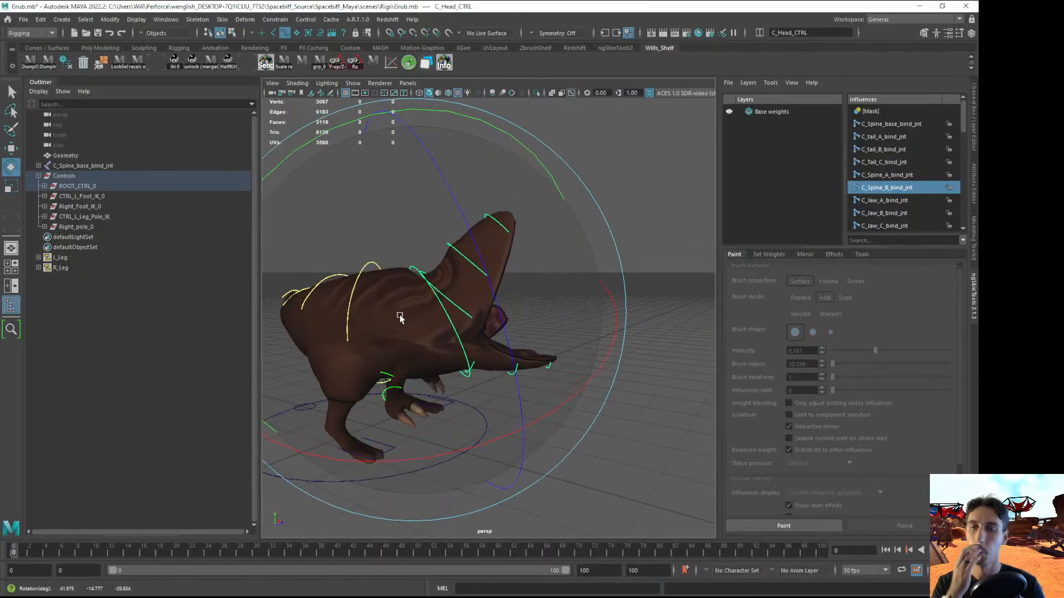
{"action": "left_click", "coordinate": [618, 458]}
Try rotating CTRL_Jaw_Top_C at the upper jaw's tip, and undo the rotation
{"action": "left_click_drag", "start_coordinate": [523, 380], "coordinate": [384, 384], "text": "alt"}
{"action": "left_click_drag", "start_coordinate": [482, 378], "coordinate": [475, 331], "text": "alt"}
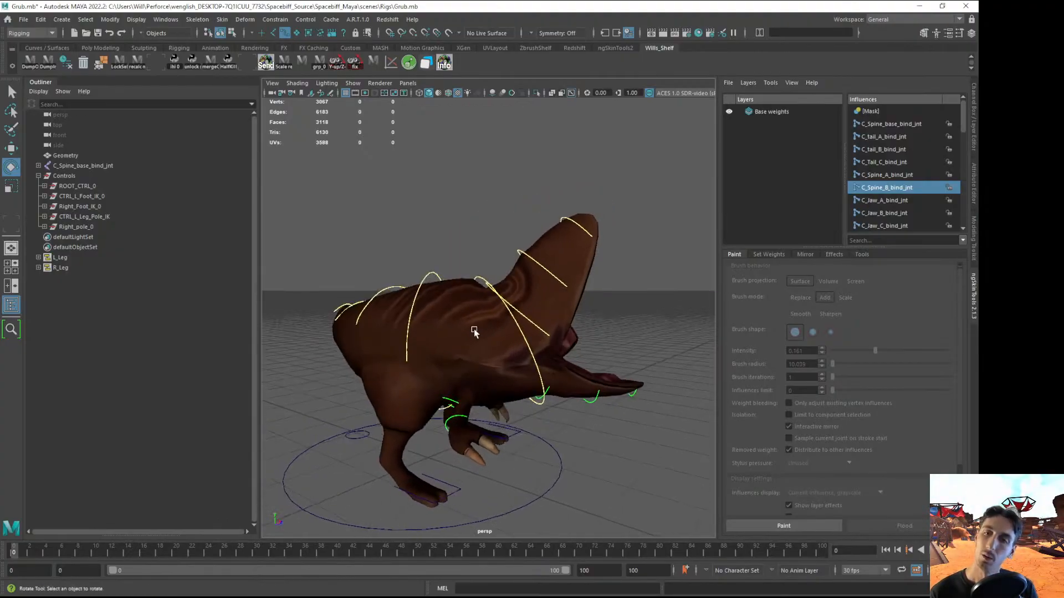
{"action": "left_click_drag", "start_coordinate": [613, 480], "coordinate": [369, 360], "text": "alt"}
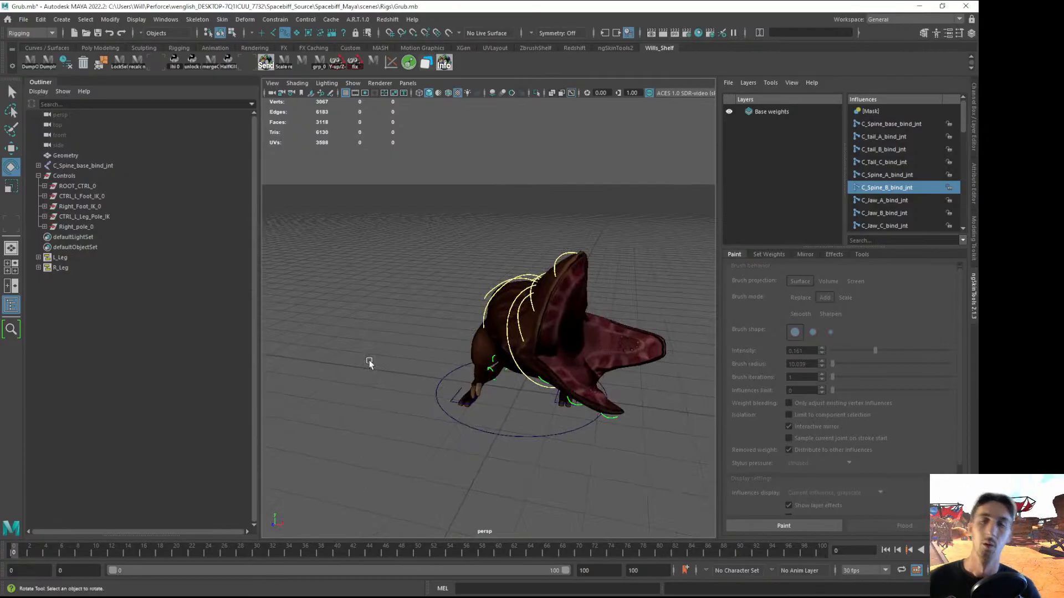
{"action": "left_click_drag", "start_coordinate": [499, 241], "coordinate": [411, 240], "text": "alt"}
{"action": "scroll", "coordinate": [410, 238], "scroll_direction": "up", "scroll_amount": 3}
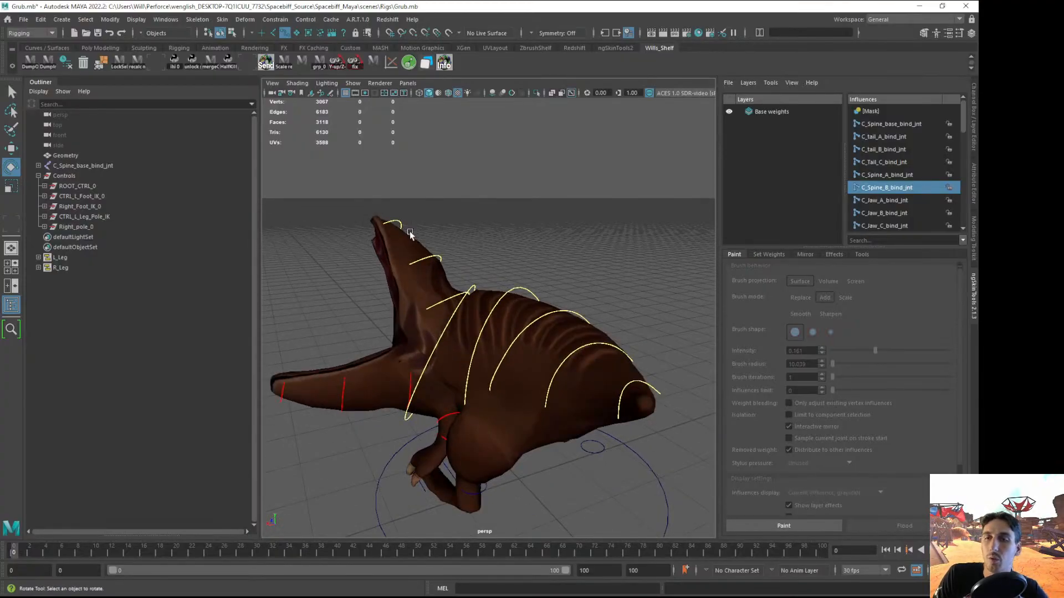
{"action": "left_click", "coordinate": [401, 226]}
{"action": "left_click_drag", "start_coordinate": [465, 277], "coordinate": [540, 301], "text": "alt"}
{"action": "left_click_drag", "start_coordinate": [500, 367], "coordinate": [464, 394]}
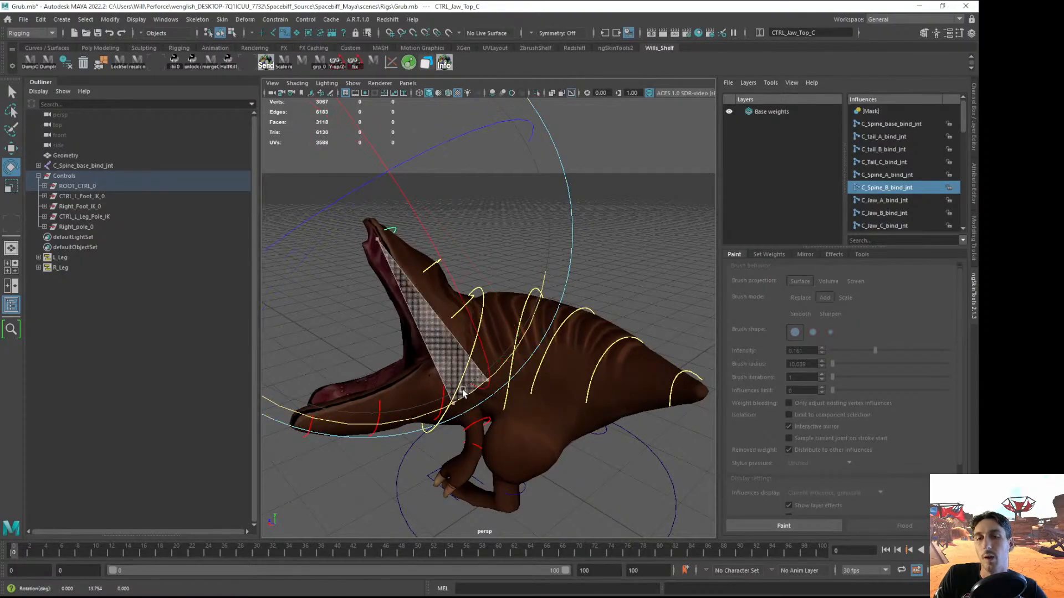
{"action": "key", "text": "ctrl+z"}
{"action": "left_click", "coordinate": [643, 270]}
Rotate CTRL_Jaw_Top_B to bend the middle of the upper jaw
{"action": "left_click", "coordinate": [435, 262]}
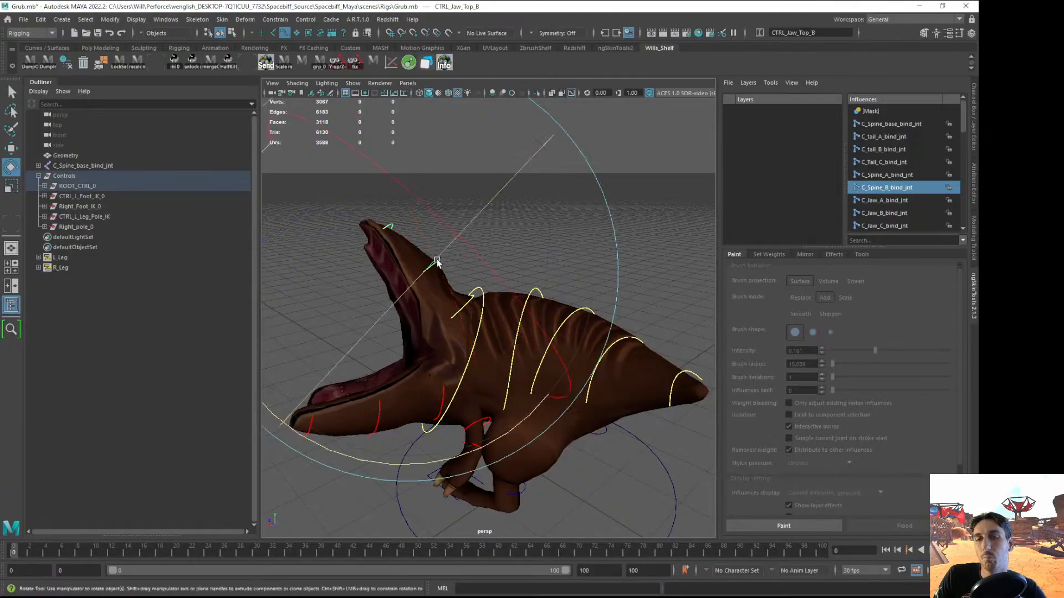
{"action": "left_click_drag", "start_coordinate": [471, 446], "coordinate": [415, 459]}
{"action": "left_click_drag", "start_coordinate": [401, 443], "coordinate": [471, 426], "text": "alt"}
{"action": "left_click_drag", "start_coordinate": [557, 447], "coordinate": [466, 359], "text": "alt"}
{"action": "left_click", "coordinate": [346, 421]}
Rotate CTRL_R_Shoulder to swing the right arm, undo the last rotation, and deselect the control
{"action": "scroll", "coordinate": [457, 349], "scroll_direction": "up", "scroll_amount": 3}
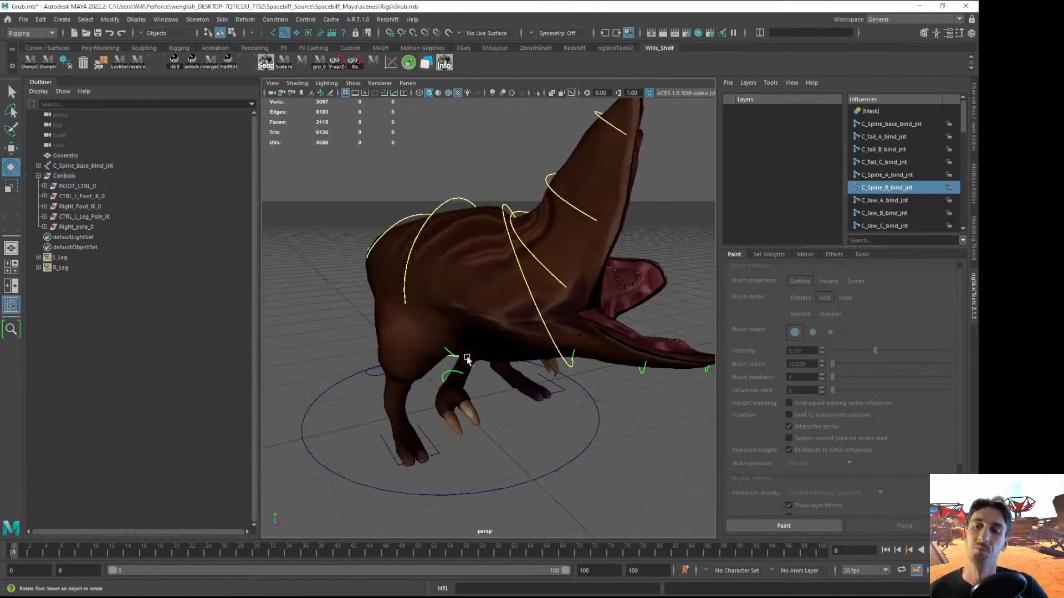
{"action": "left_click", "coordinate": [447, 353]}
{"action": "left_click_drag", "start_coordinate": [379, 361], "coordinate": [401, 255]}
{"action": "left_click_drag", "start_coordinate": [365, 310], "coordinate": [683, 377]}
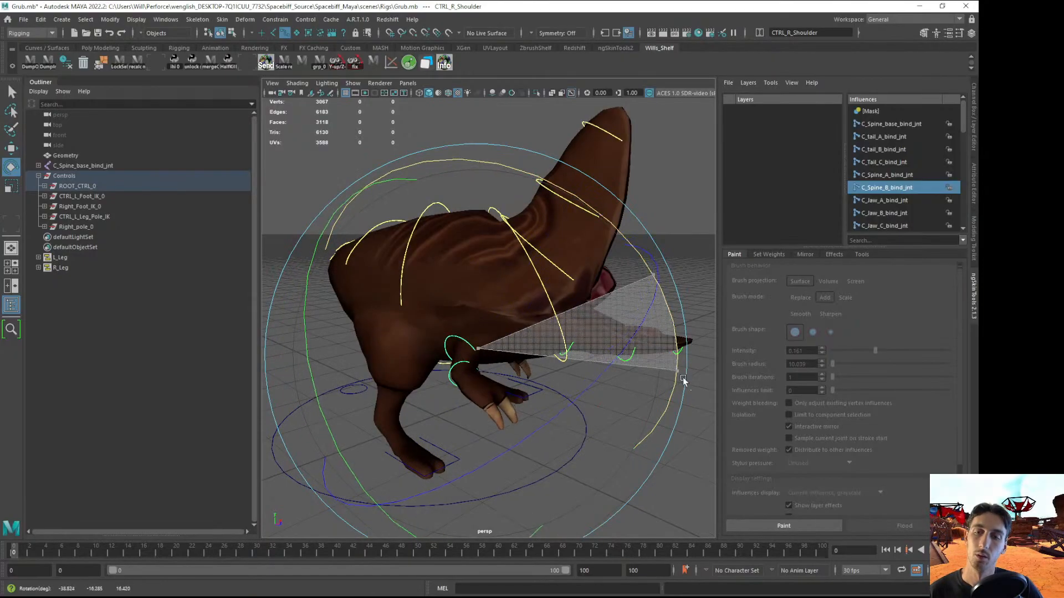
{"action": "key", "text": "ctrl+z"}
{"action": "left_click_drag", "start_coordinate": [468, 311], "coordinate": [421, 320], "text": "alt"}
{"action": "scroll", "coordinate": [421, 321], "scroll_direction": "down", "scroll_amount": 3}
{"action": "left_click_drag", "start_coordinate": [615, 319], "coordinate": [471, 338], "text": "alt"}
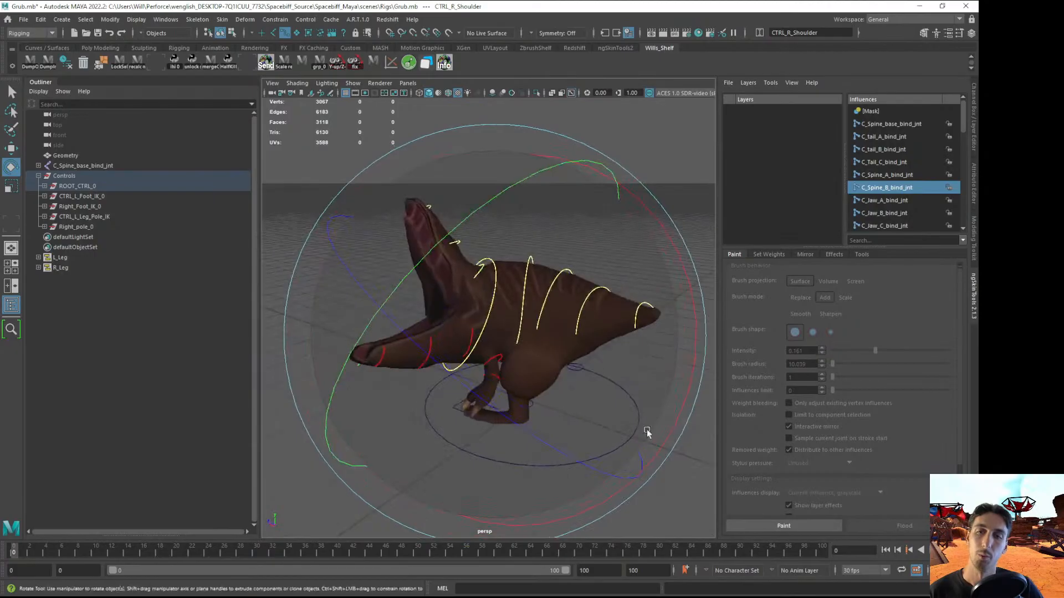
{"action": "left_click", "coordinate": [685, 459]}
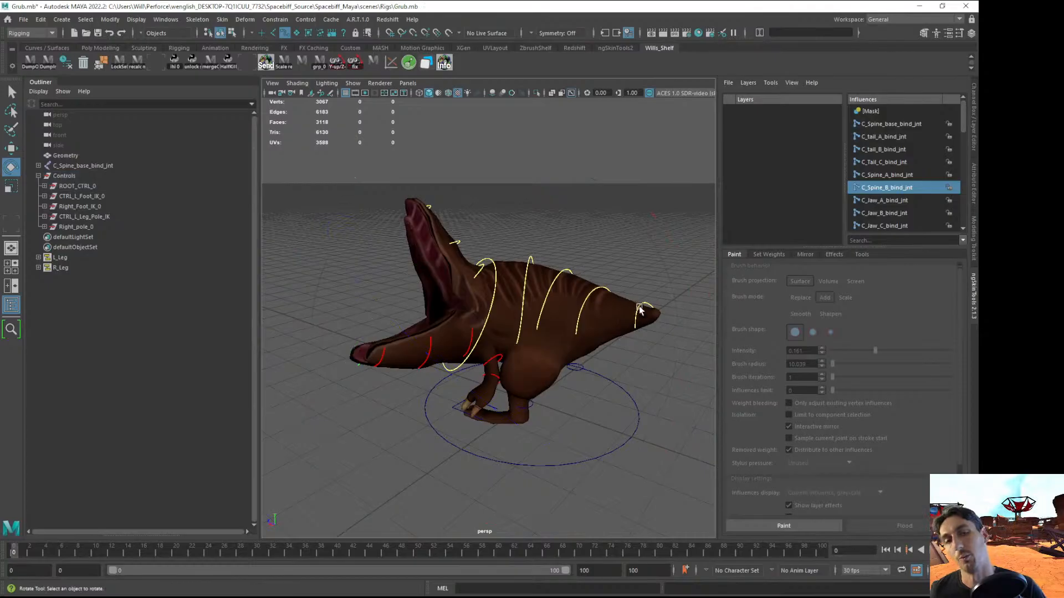
Rotate the mid-tail control and then CTRL_Tail_A to curl the tail upward
{"action": "left_click", "coordinate": [588, 293]}
{"action": "left_click_drag", "start_coordinate": [684, 235], "coordinate": [648, 202], "text": "alt"}
{"action": "left_click_drag", "start_coordinate": [696, 169], "coordinate": [629, 154]}
{"action": "left_click", "coordinate": [514, 314]}
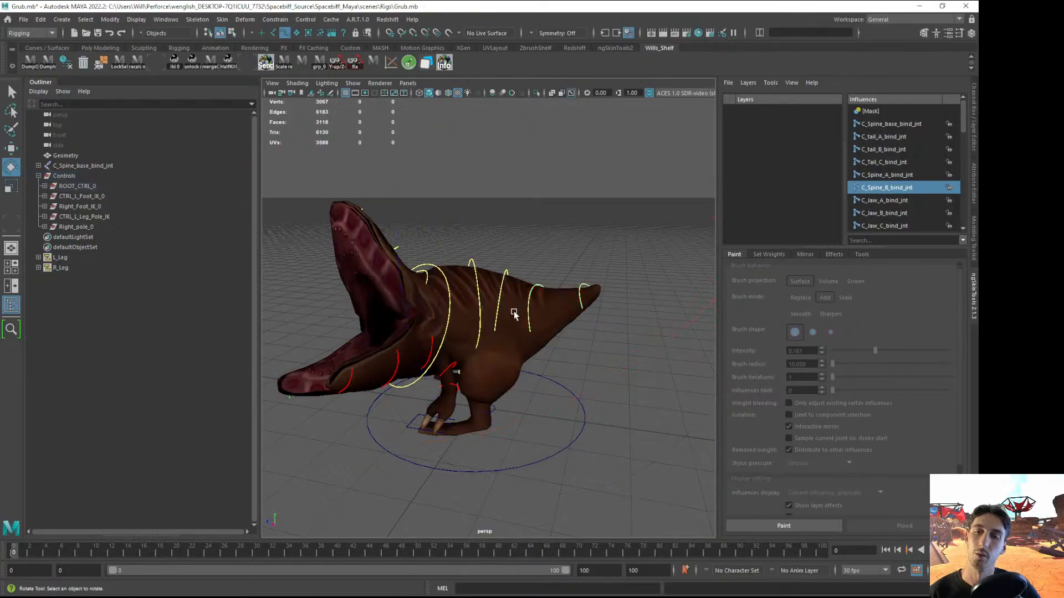
{"action": "left_click", "coordinate": [505, 268]}
{"action": "left_click_drag", "start_coordinate": [682, 228], "coordinate": [566, 228]}
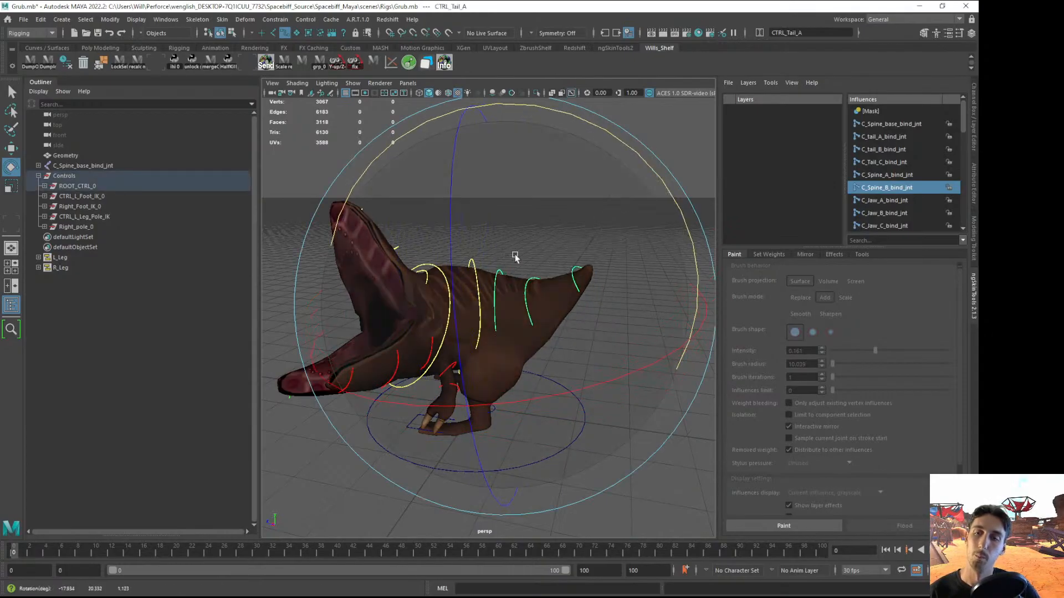
{"action": "left_click", "coordinate": [299, 481]}
Move CTRL_L_Foot_IK across the ground plane to test how the left leg deforms
{"action": "left_click_drag", "start_coordinate": [394, 401], "coordinate": [510, 392], "text": "alt"}
{"action": "right_click_drag", "start_coordinate": [510, 392], "coordinate": [553, 479], "text": "alt"}
{"action": "left_click", "coordinate": [608, 462]}
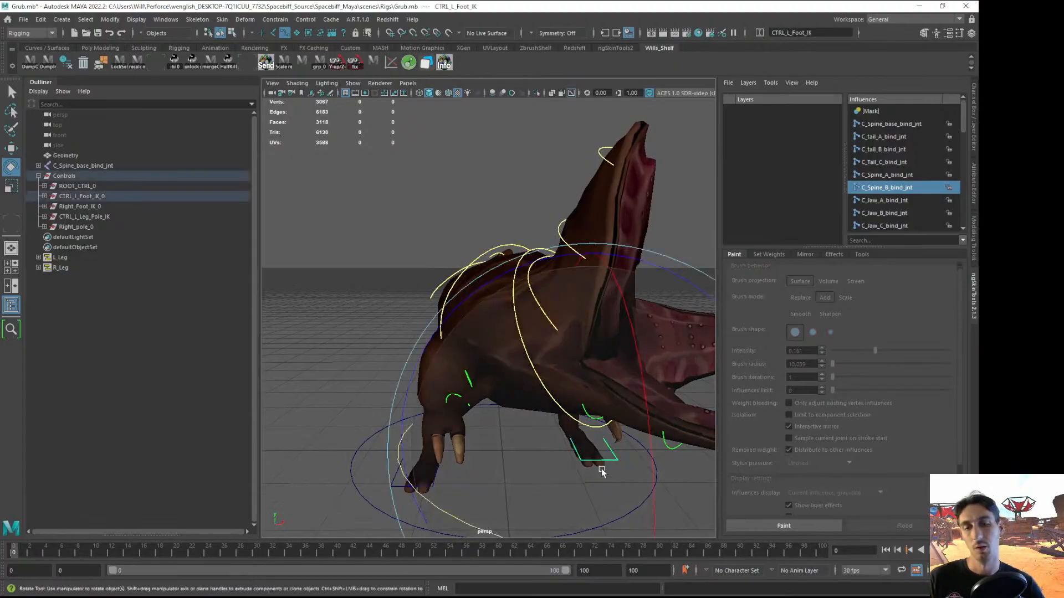
{"action": "left_click_drag", "start_coordinate": [587, 468], "coordinate": [616, 505], "text": "alt"}
{"action": "key", "text": "w"}
{"action": "left_click_drag", "start_coordinate": [565, 453], "coordinate": [438, 403], "text": "alt"}
{"action": "left_click_drag", "start_coordinate": [330, 398], "coordinate": [468, 414], "text": "alt"}
{"action": "scroll", "coordinate": [397, 423], "scroll_direction": "up", "scroll_amount": 6}
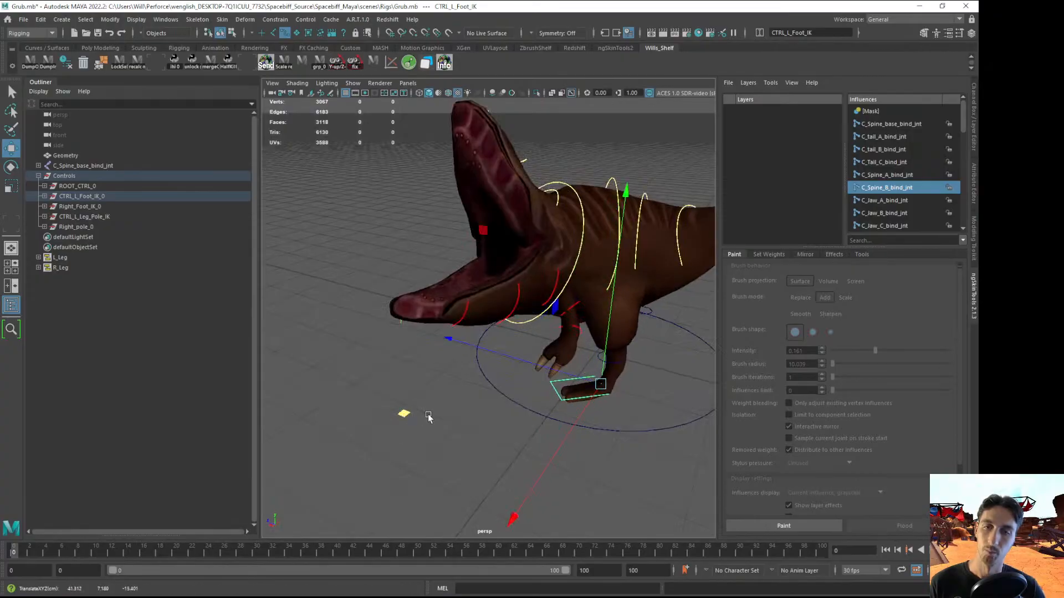
Move CTRL_L_Leg_Pole_IK across the ground plane to swing the left knee, and deselect the control
{"action": "left_click", "coordinate": [533, 426]}
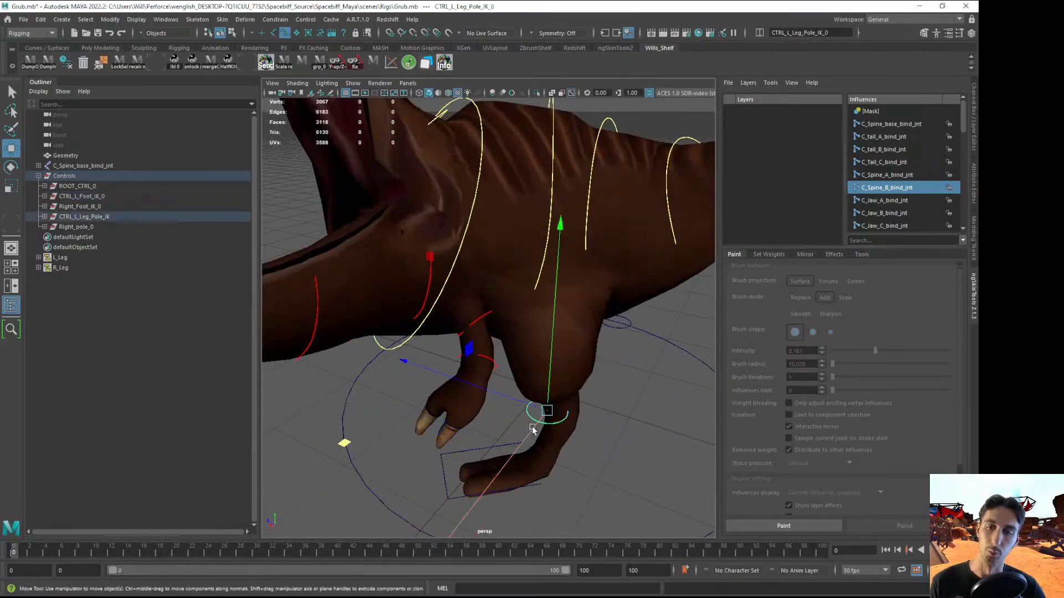
{"action": "middle_click_drag", "start_coordinate": [344, 446], "coordinate": [478, 463]}
{"action": "scroll", "coordinate": [459, 415], "scroll_direction": "down", "scroll_amount": 4}
{"action": "left_click_drag", "start_coordinate": [467, 400], "coordinate": [475, 430], "text": "alt"}
{"action": "scroll", "coordinate": [465, 427], "scroll_direction": "down", "scroll_amount": 5}
{"action": "left_click", "coordinate": [356, 447]}
{"action": "left_click_drag", "start_coordinate": [354, 447], "coordinate": [495, 408], "text": "alt"}
{"action": "scroll", "coordinate": [488, 380], "scroll_direction": "up", "scroll_amount": 3}
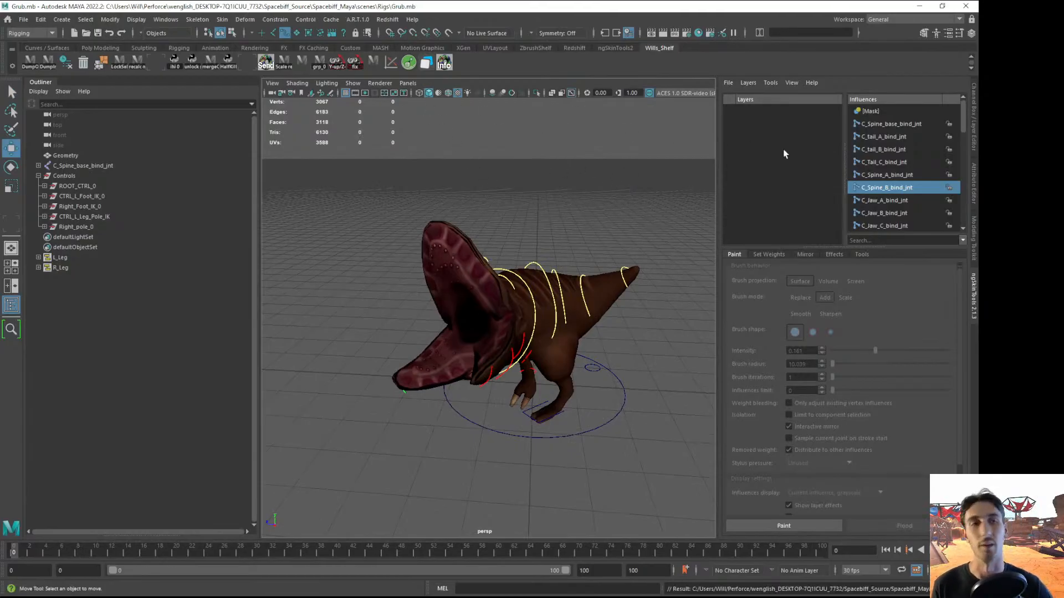
Bring up the Channel Box, hide the NURBS curves, and examine the posed creature from several angles in an enlarged viewport
{"action": "key", "text": "ctrl+a"}
{"action": "key", "text": "ctrl+a"}
{"action": "middle_click_drag", "start_coordinate": [629, 260], "coordinate": [564, 265], "text": "alt"}
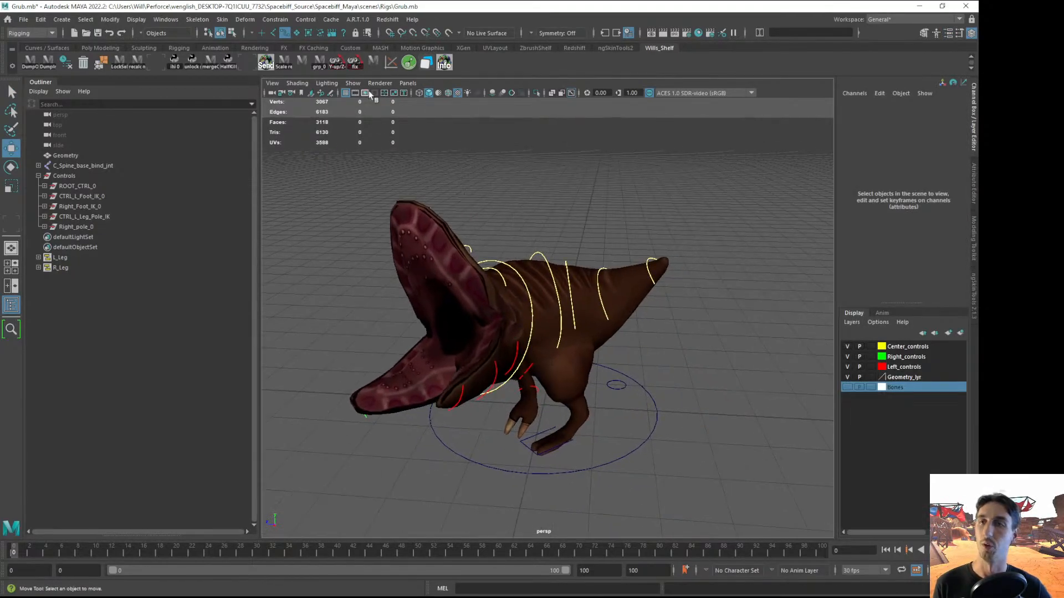
{"action": "left_click", "coordinate": [353, 83]}
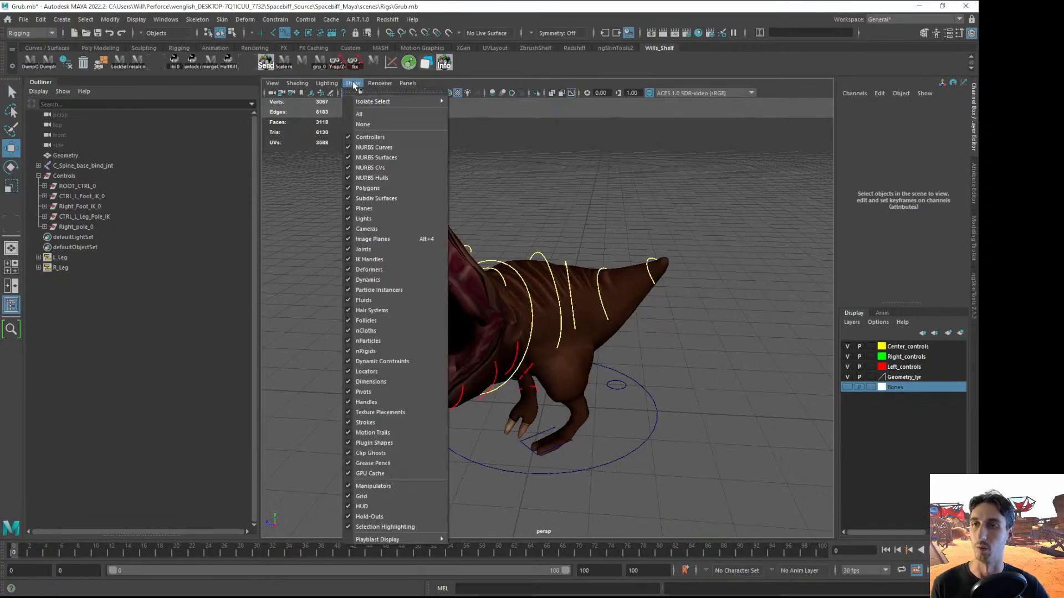
{"action": "left_click", "coordinate": [382, 149]}
{"action": "key", "text": "ctrl+space"}
{"action": "left_click_drag", "start_coordinate": [509, 297], "coordinate": [336, 303], "text": "alt"}
{"action": "left_click_drag", "start_coordinate": [423, 323], "coordinate": [390, 321], "text": "alt"}
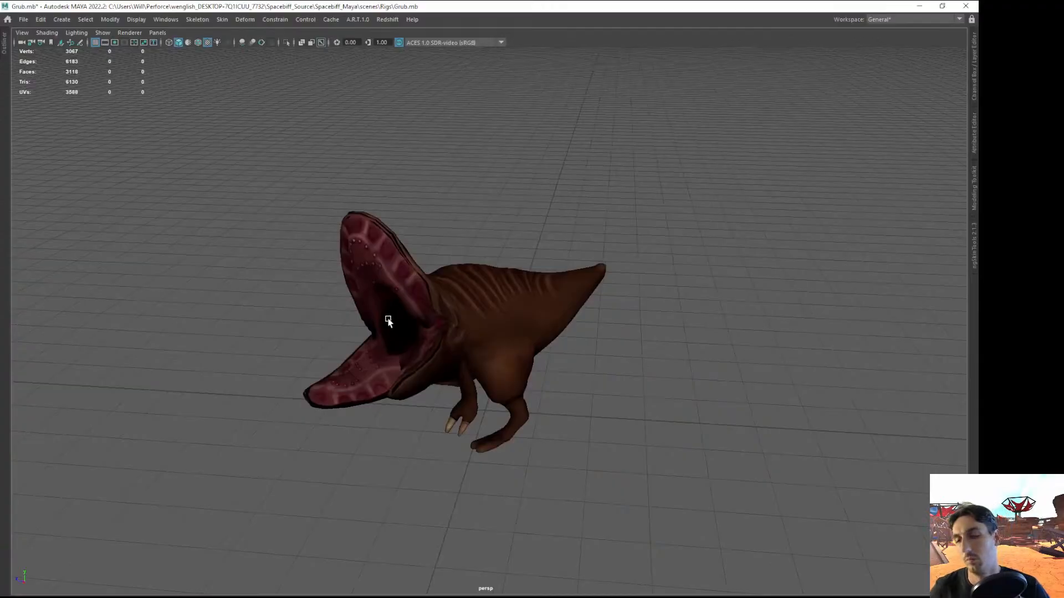
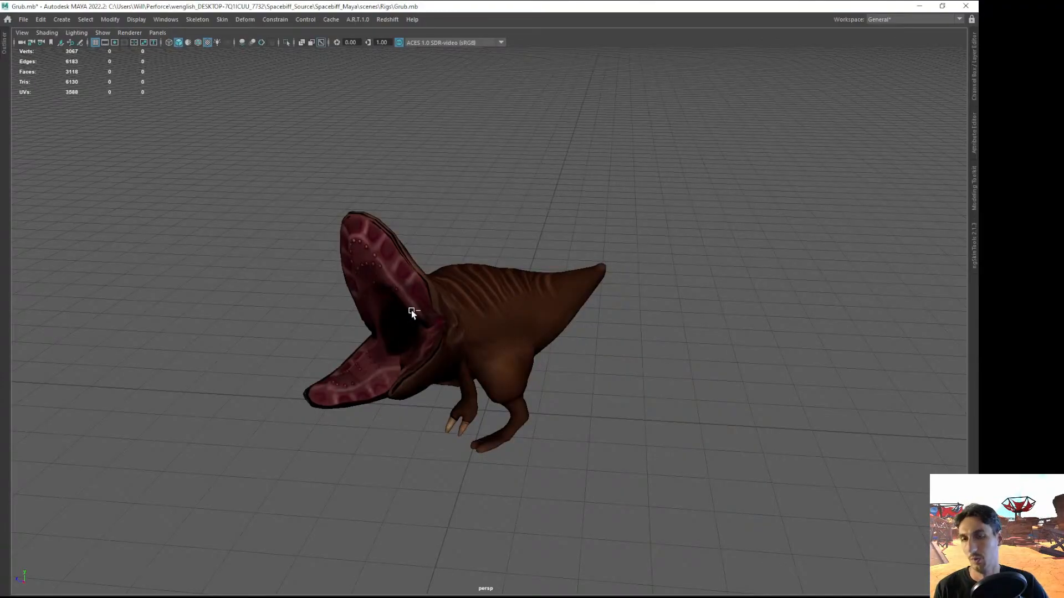
{"action": "left_click_drag", "start_coordinate": [386, 307], "coordinate": [550, 319], "text": "alt"}
{"action": "key", "text": "ctrl+space"}
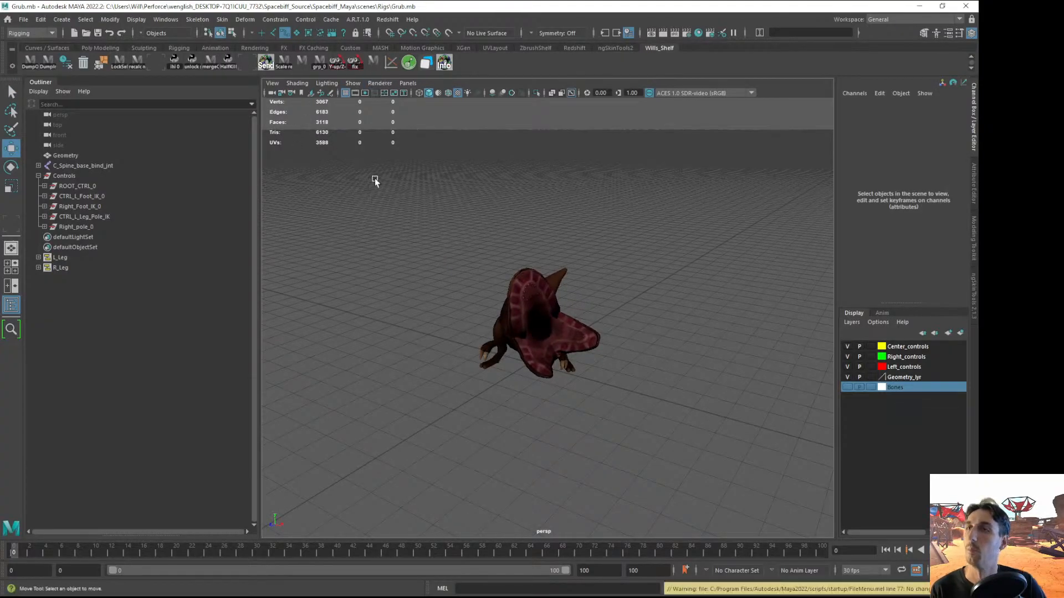
Show the NURBS curves again, reset all of the creature's controls to their default pose, and clear the selection
{"action": "left_click", "coordinate": [352, 83]}
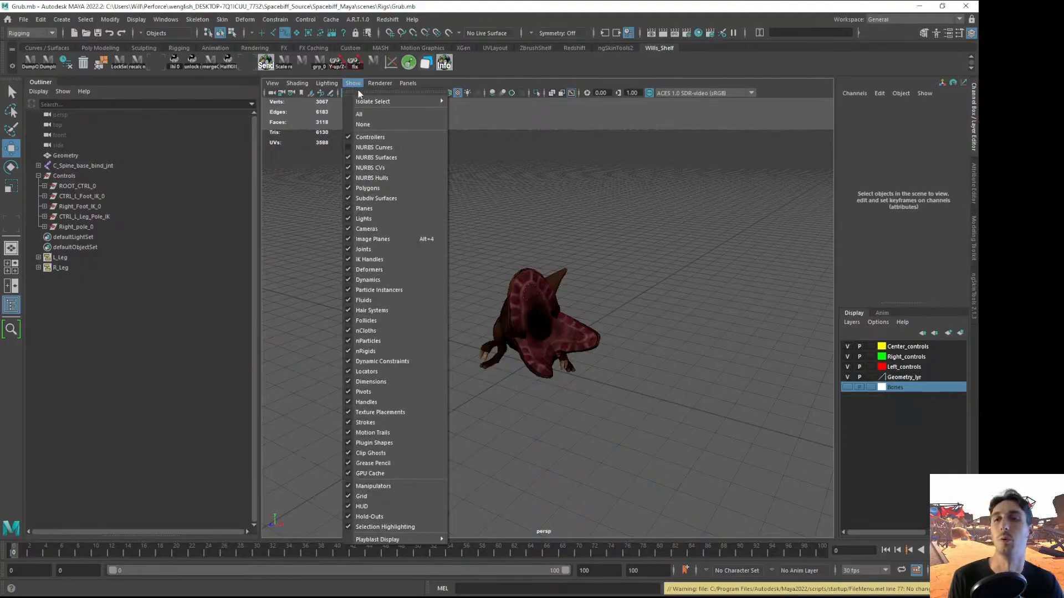
{"action": "left_click", "coordinate": [386, 148]}
{"action": "left_click_drag", "start_coordinate": [419, 197], "coordinate": [501, 353]}
{"action": "key", "text": "alt+r"}
{"action": "left_click", "coordinate": [633, 464]}
{"action": "scroll", "coordinate": [523, 383], "scroll_direction": "up", "scroll_amount": 4}
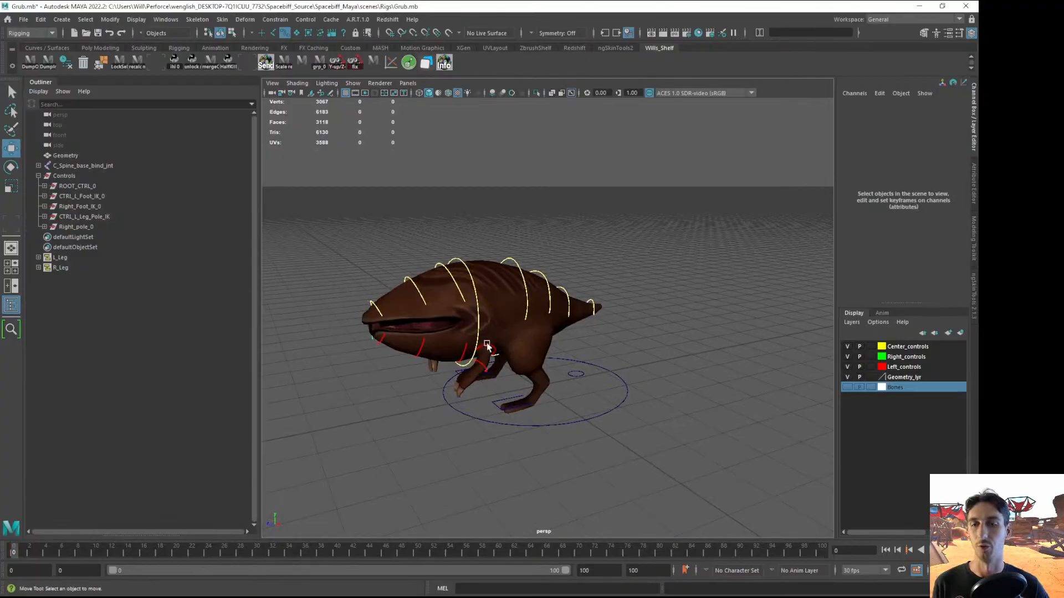
Create a new scene and bring the Grub rig into it as a file reference
{"action": "left_click", "coordinate": [24, 19]}
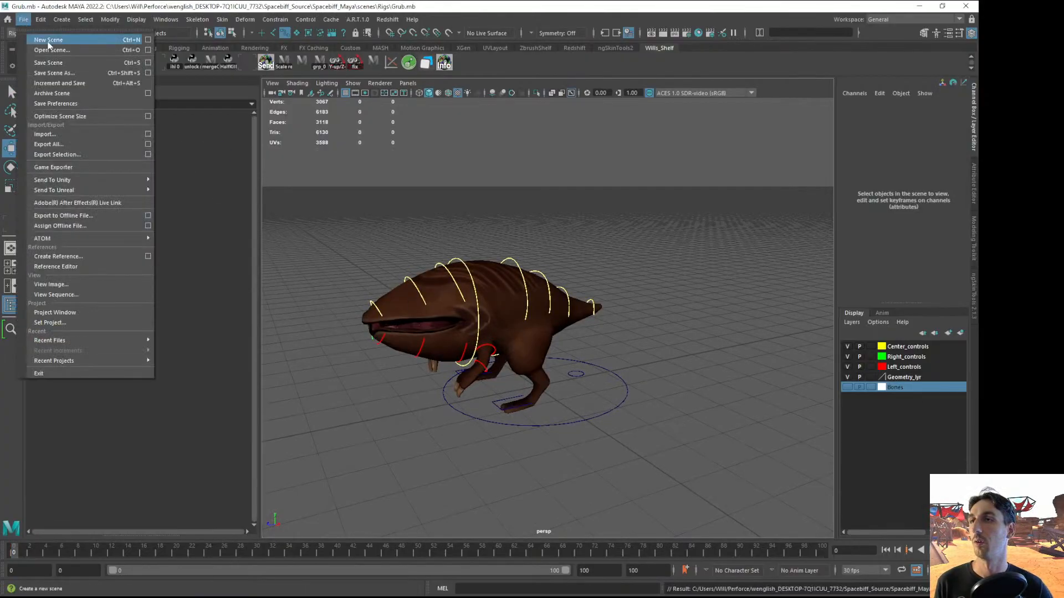
{"action": "left_click", "coordinate": [45, 34]}
{"action": "right_click", "coordinate": [82, 248]}
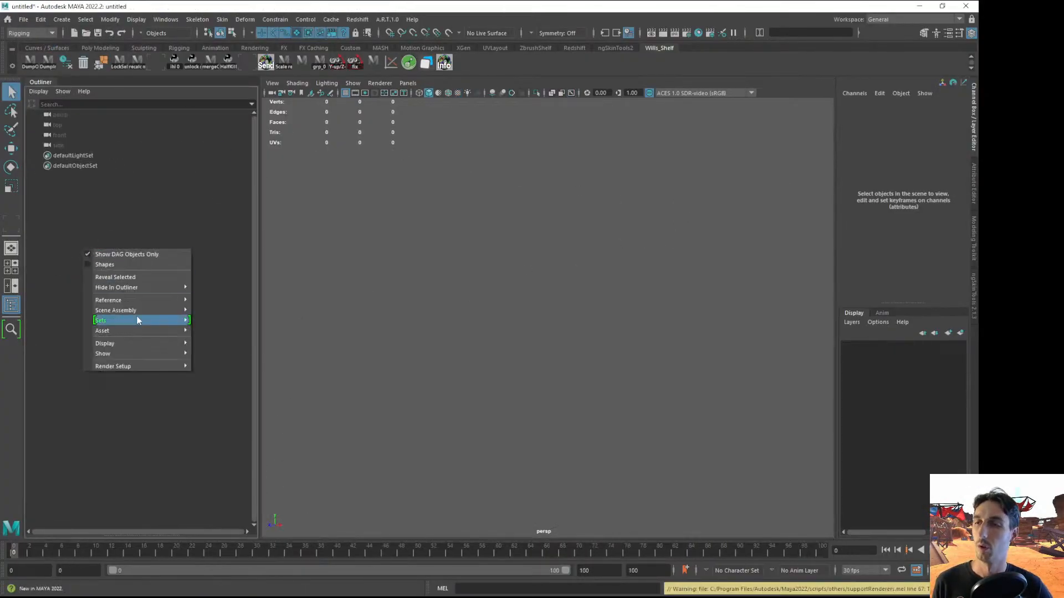
{"action": "mouse_move", "coordinate": [135, 301]}
{"action": "left_click", "coordinate": [235, 301]}
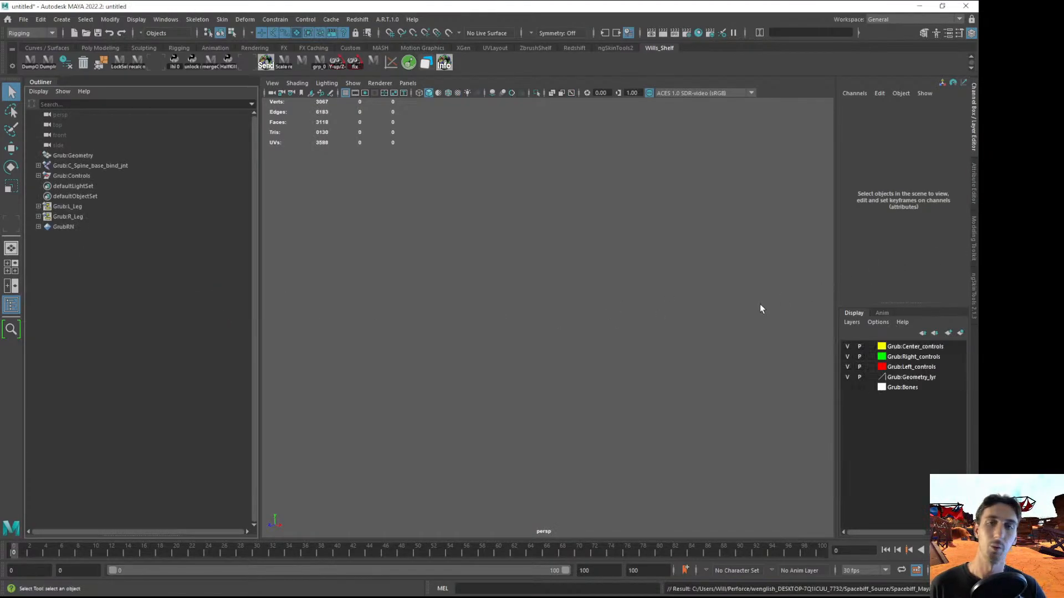
Frame the referenced creature using Grub:C_Spine_base_bind_jnt, turn on textured display, and clear the selection
{"action": "left_click", "coordinate": [71, 166]}
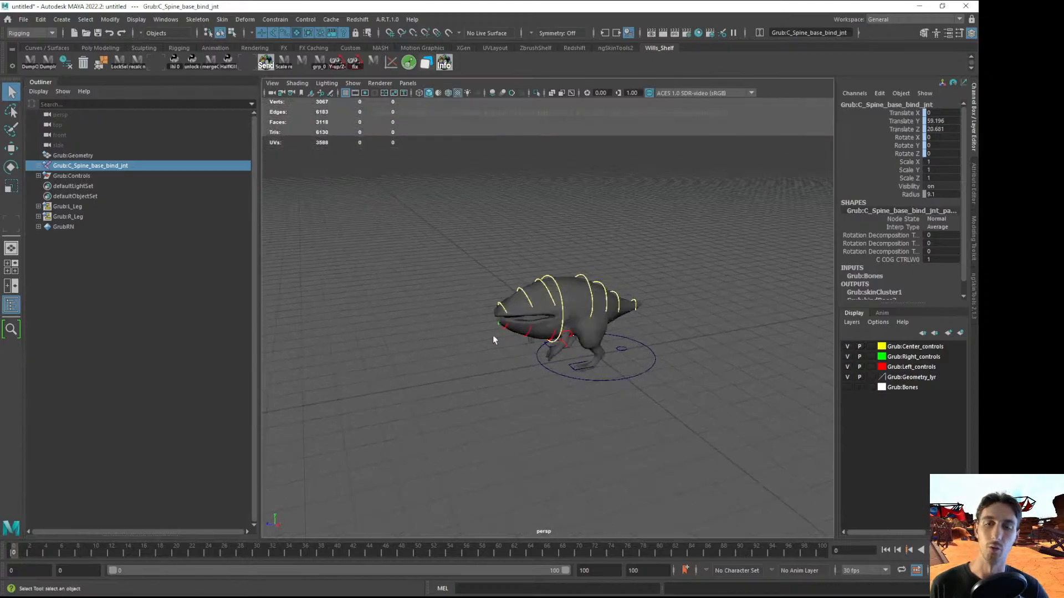
{"action": "key", "text": "6"}
{"action": "left_click", "coordinate": [502, 348]}
{"action": "left_click_drag", "start_coordinate": [503, 351], "coordinate": [535, 356], "text": "alt"}
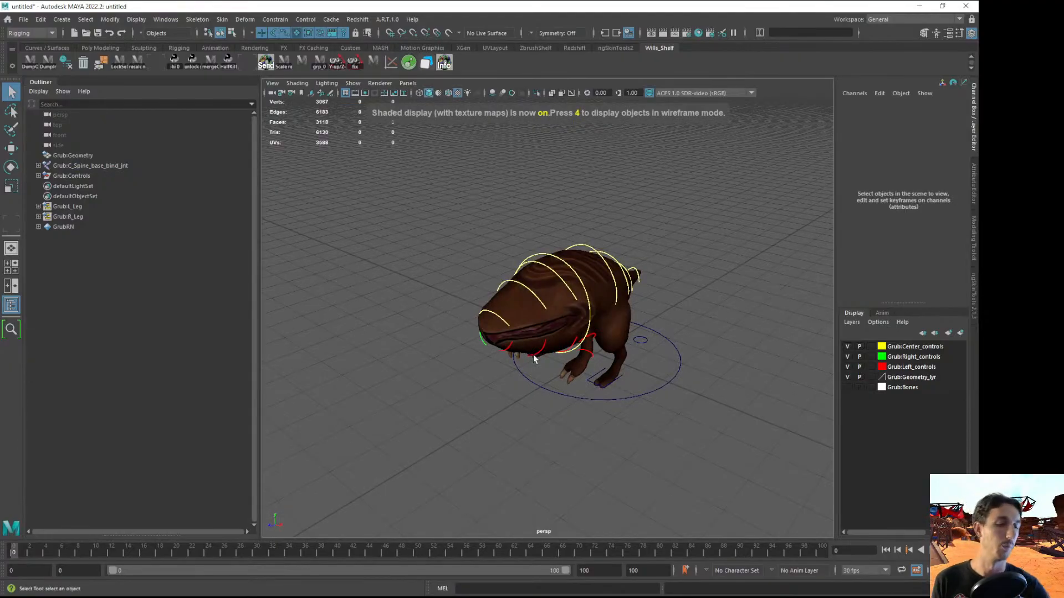
Move CTRL_L_Foot_IK backward on the ground to Translate Z -23.229
{"action": "right_click_drag", "start_coordinate": [601, 320], "coordinate": [609, 344], "text": "alt"}
{"action": "left_click_drag", "start_coordinate": [609, 344], "coordinate": [561, 342], "text": "alt"}
{"action": "right_click_drag", "start_coordinate": [560, 343], "coordinate": [601, 366], "text": "alt"}
{"action": "left_click_drag", "start_coordinate": [560, 326], "coordinate": [574, 355], "text": "alt"}
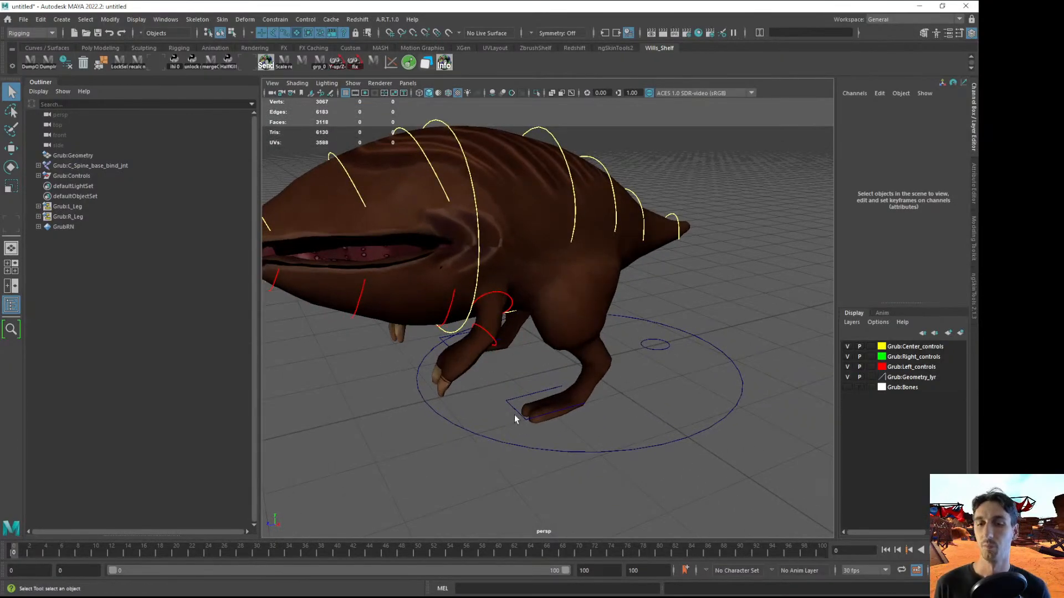
{"action": "right_click_drag", "start_coordinate": [540, 424], "coordinate": [481, 420], "text": "alt"}
{"action": "left_click_drag", "start_coordinate": [481, 420], "coordinate": [525, 422], "text": "alt"}
{"action": "left_click", "coordinate": [518, 394]}
{"action": "right_click_drag", "start_coordinate": [525, 422], "coordinate": [521, 404], "text": "alt"}
{"action": "left_click_drag", "start_coordinate": [428, 486], "coordinate": [469, 477]}
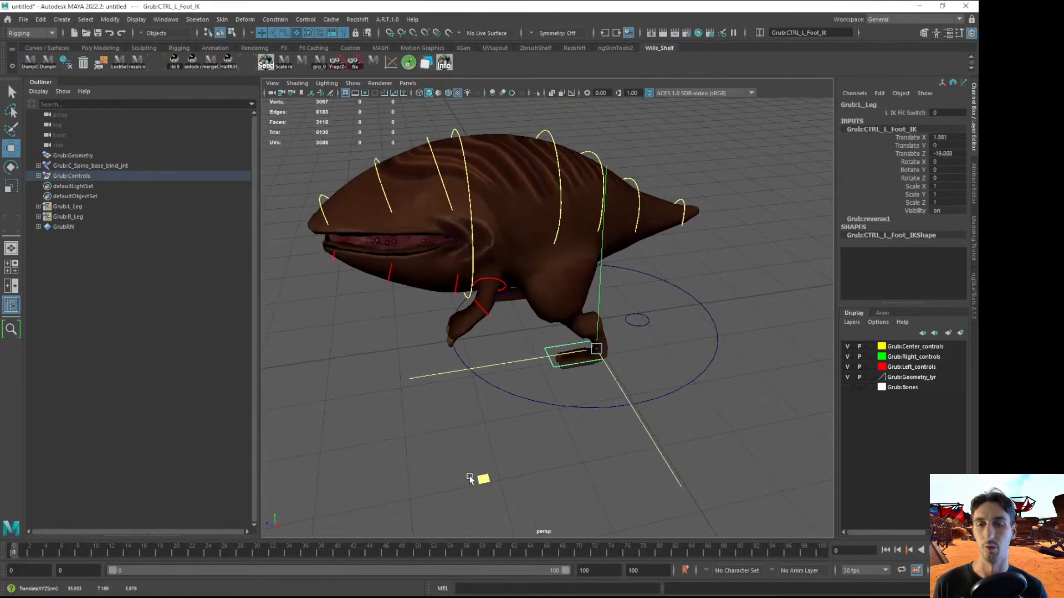
Move C_COG_CTRL to shift the creature's body backward over its feet
{"action": "left_click", "coordinate": [550, 145]}
{"action": "left_click_drag", "start_coordinate": [555, 277], "coordinate": [407, 314], "text": "alt"}
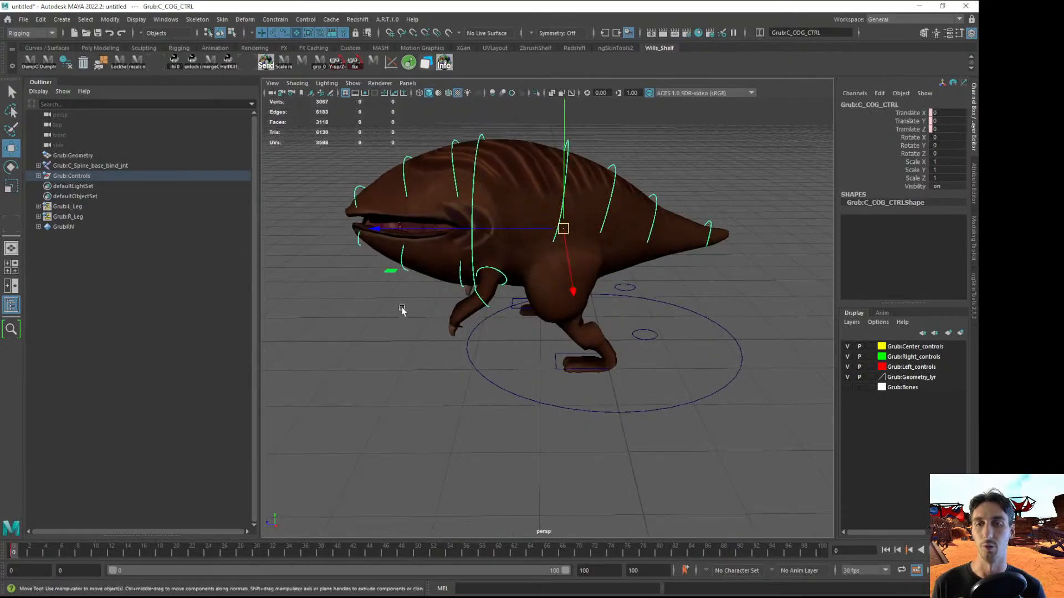
{"action": "left_click_drag", "start_coordinate": [397, 272], "coordinate": [399, 280], "text": "alt"}
{"action": "left_click_drag", "start_coordinate": [423, 229], "coordinate": [480, 225]}
{"action": "left_click_drag", "start_coordinate": [501, 279], "coordinate": [514, 238], "text": "alt"}
{"action": "left_click_drag", "start_coordinate": [607, 250], "coordinate": [626, 253]}
Reposition CTRL_R_Foot_IK on the ground and rotate it slightly to turn the right foot
{"action": "left_click_drag", "start_coordinate": [479, 289], "coordinate": [622, 329], "text": "alt"}
{"action": "left_click", "coordinate": [573, 386]}
{"action": "left_click_drag", "start_coordinate": [577, 392], "coordinate": [480, 389]}
{"action": "left_click", "coordinate": [547, 334]}
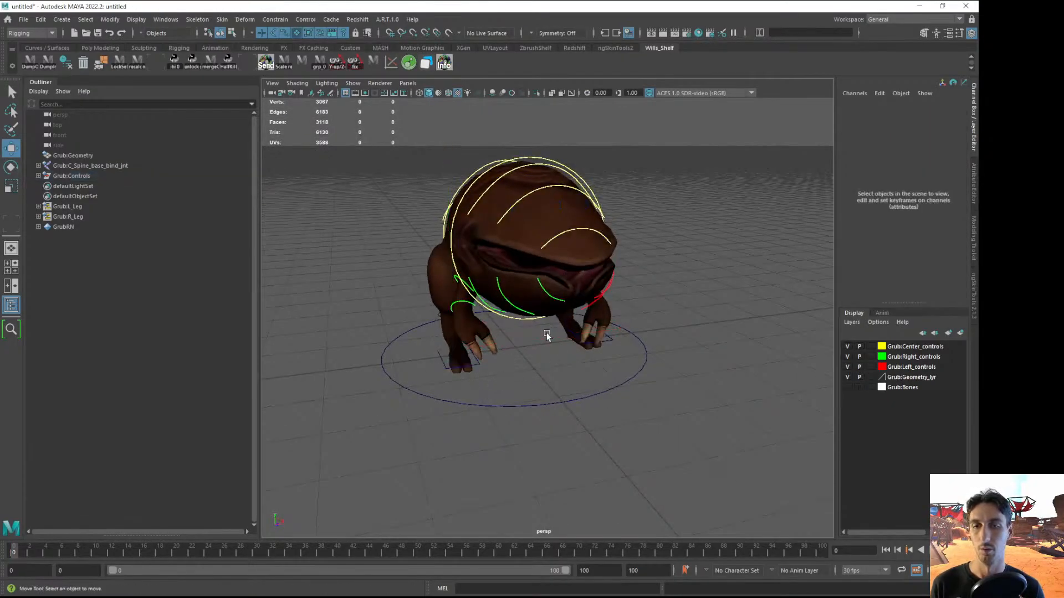
{"action": "left_click", "coordinate": [450, 377]}
{"action": "left_click_drag", "start_coordinate": [524, 341], "coordinate": [512, 343]}
{"action": "key", "text": "e"}
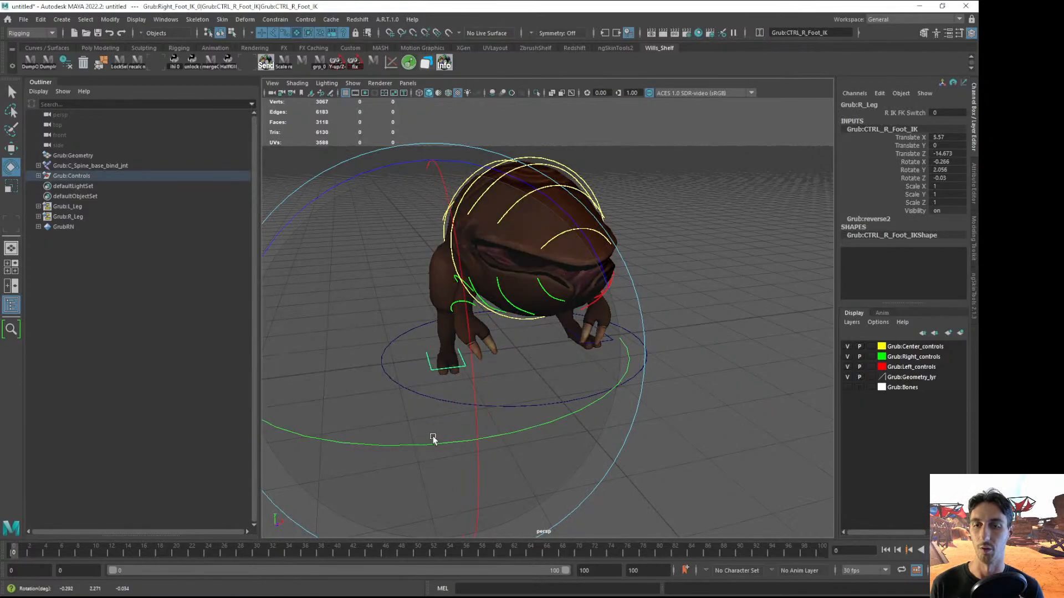
{"action": "key", "text": "w"}
Rotate CTRL_L_Foot_IK to 18.298 degrees in Y and move it sideways to Translate X 6.051
{"action": "left_click_drag", "start_coordinate": [657, 396], "coordinate": [554, 403], "text": "alt"}
{"action": "left_click", "coordinate": [748, 330]}
{"action": "left_click", "coordinate": [599, 367]}
{"action": "key", "text": "e"}
{"action": "left_click_drag", "start_coordinate": [608, 466], "coordinate": [682, 460]}
{"action": "key", "text": "w"}
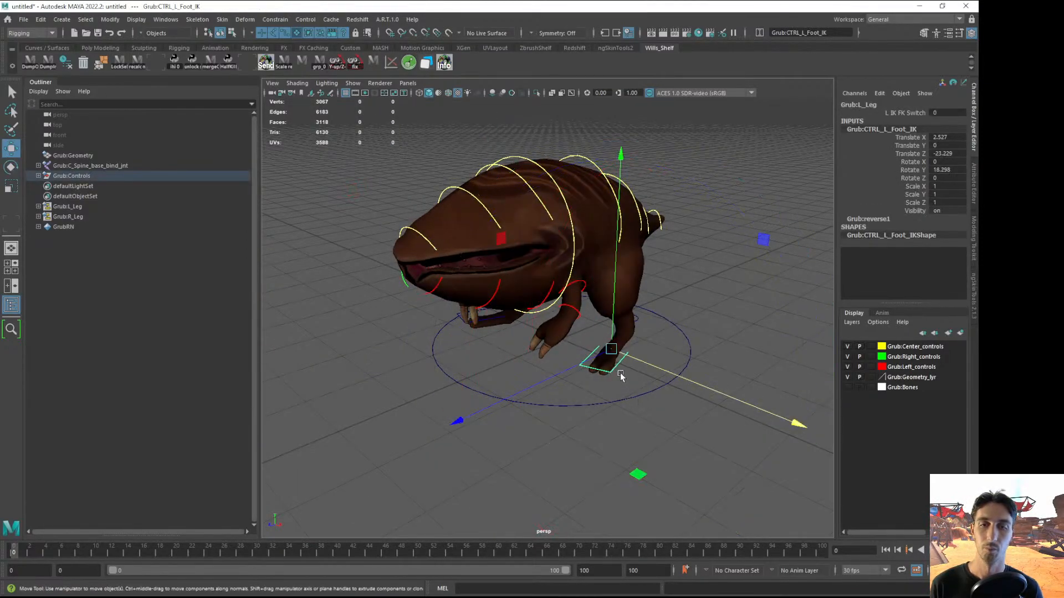
{"action": "left_click_drag", "start_coordinate": [653, 366], "coordinate": [691, 369], "text": "alt"}
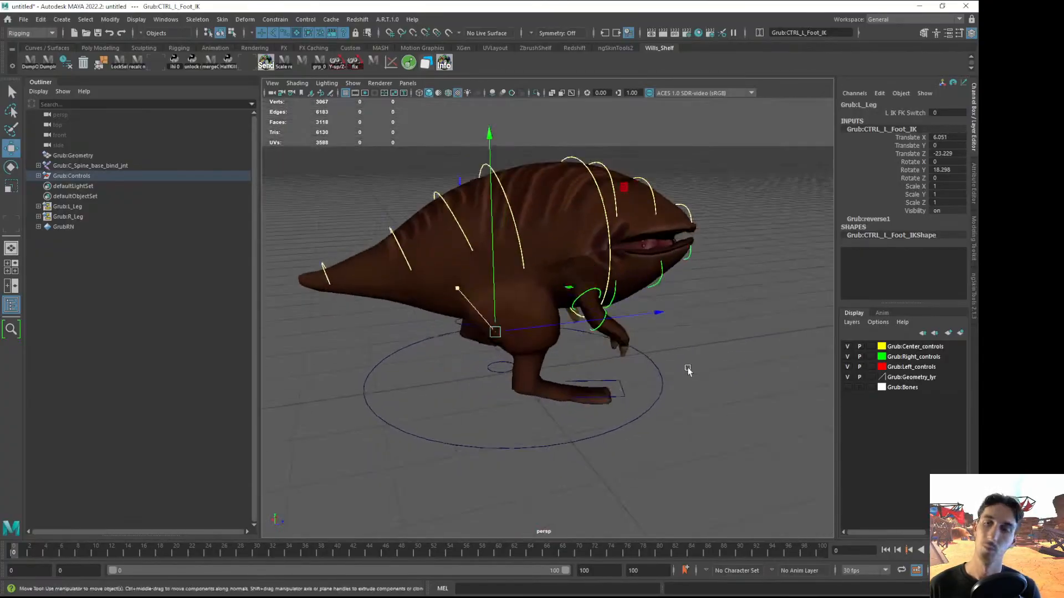
Move and rotate C_COG_CTRL to reposition the body and tilt its front upward
{"action": "left_click", "coordinate": [508, 200]}
{"action": "mouse_move", "coordinate": [491, 182]}
{"action": "left_mouse_down"}
{"action": "mouse_move", "coordinate": [493, 199]}
{"action": "mouse_move", "coordinate": [493, 174]}
{"action": "left_mouse_up"}
{"action": "left_click_drag", "start_coordinate": [566, 233], "coordinate": [492, 226], "text": "alt"}
{"action": "key", "text": "e"}
{"action": "left_click_drag", "start_coordinate": [665, 224], "coordinate": [622, 141]}
{"action": "key", "text": "w"}
{"action": "left_click_drag", "start_coordinate": [487, 245], "coordinate": [515, 274]}
{"action": "key", "text": "e"}
{"action": "left_click_drag", "start_coordinate": [684, 194], "coordinate": [664, 159]}
{"action": "key", "text": "w"}
{"action": "middle_click_drag", "start_coordinate": [633, 238], "coordinate": [606, 304], "text": "alt"}
Rotate the chest control to bend the upper body and head downward, and deselect it
{"action": "left_click_drag", "start_coordinate": [605, 305], "coordinate": [605, 311], "text": "alt"}
{"action": "left_click", "coordinate": [482, 206]}
{"action": "left_click", "coordinate": [489, 214]}
{"action": "key", "text": "e"}
{"action": "left_click_drag", "start_coordinate": [623, 160], "coordinate": [679, 271]}
{"action": "left_click_drag", "start_coordinate": [679, 271], "coordinate": [672, 255], "text": "alt"}
{"action": "left_click", "coordinate": [706, 369]}
Rotate the right shoulder control to pose the right arm, and deselect it
{"action": "left_click", "coordinate": [548, 322]}
{"action": "left_click_drag", "start_coordinate": [590, 386], "coordinate": [603, 386]}
{"action": "left_click_drag", "start_coordinate": [603, 385], "coordinate": [579, 348], "text": "alt"}
{"action": "left_click_drag", "start_coordinate": [579, 348], "coordinate": [586, 346]}
{"action": "left_click_drag", "start_coordinate": [570, 382], "coordinate": [454, 401], "text": "alt"}
{"action": "left_click", "coordinate": [728, 278]}
Rotate CTRL_L_Shoulder to about 24.9, 7.3 and 37.3 degrees in X, Y and Z, and deselect it
{"action": "left_click_drag", "start_coordinate": [728, 277], "coordinate": [593, 272], "text": "alt"}
{"action": "right_click_drag", "start_coordinate": [594, 272], "coordinate": [594, 323], "text": "alt"}
{"action": "left_click", "coordinate": [535, 324]}
{"action": "left_click_drag", "start_coordinate": [527, 356], "coordinate": [776, 477]}
{"action": "left_click_drag", "start_coordinate": [509, 377], "coordinate": [741, 410], "text": "alt"}
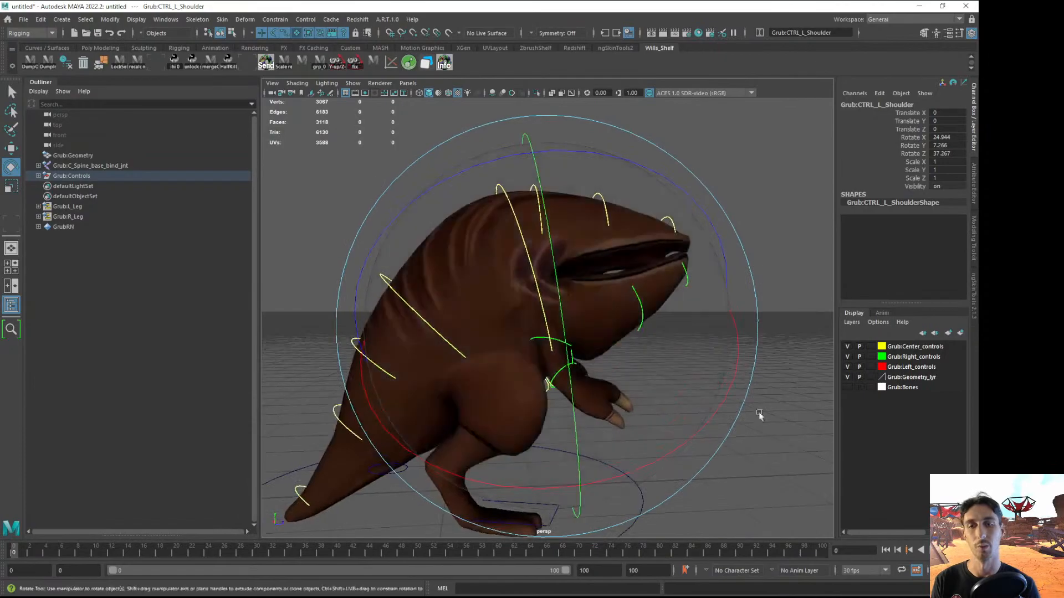
{"action": "left_click", "coordinate": [650, 382]}
Rotate the body's center-of-gravity control to tip the whole torso forward, and deselect it
{"action": "left_click", "coordinate": [385, 278]}
{"action": "left_click_drag", "start_coordinate": [474, 231], "coordinate": [669, 164]}
{"action": "left_click", "coordinate": [670, 163]}
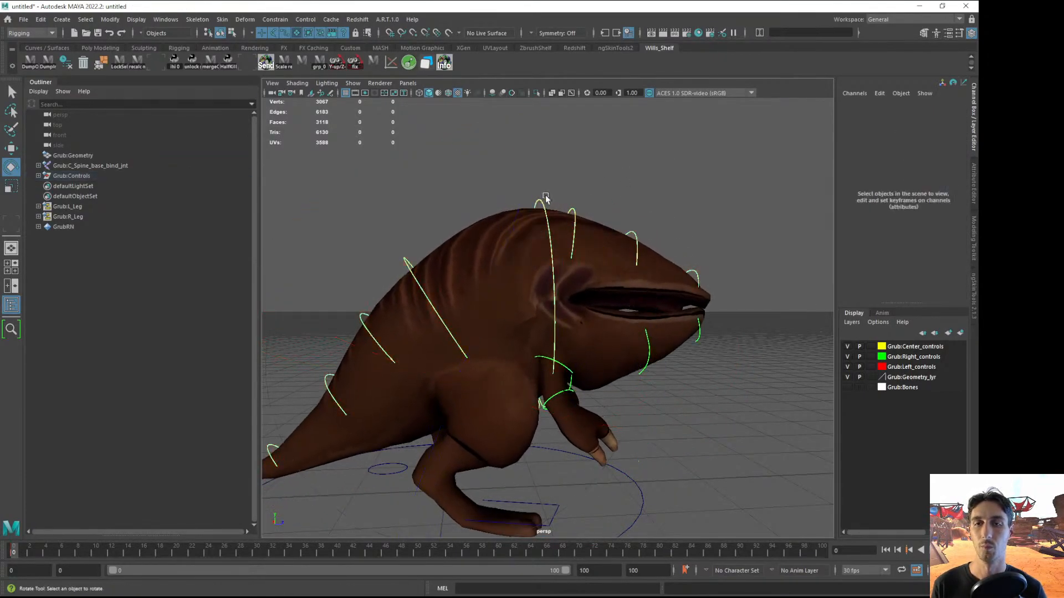
Rotate the chest control upward to raise the creature's head, and deselect it
{"action": "left_click", "coordinate": [542, 198]}
{"action": "left_click_drag", "start_coordinate": [359, 178], "coordinate": [333, 253]}
{"action": "scroll", "coordinate": [388, 272], "scroll_direction": "down", "scroll_amount": 3}
{"action": "left_click_drag", "start_coordinate": [513, 283], "coordinate": [523, 306], "text": "alt"}
{"action": "left_click", "coordinate": [339, 496]}
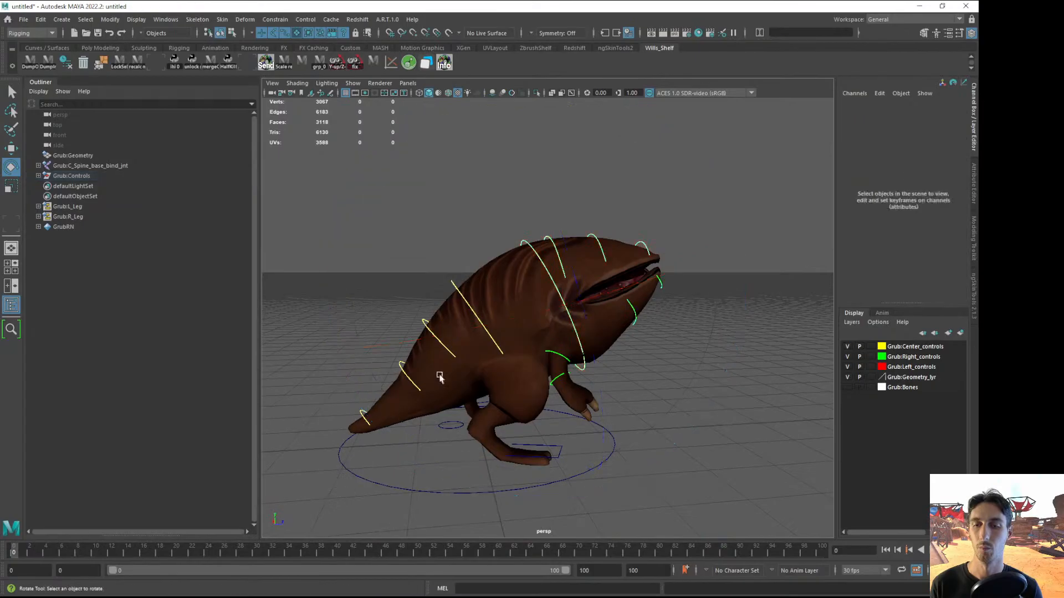
Rotate CTRL_Tail_A to about -25 degrees in Y, and bend the tail back the other way with CTRL_Tail_B
{"action": "left_click", "coordinate": [421, 322]}
{"action": "left_click_drag", "start_coordinate": [404, 169], "coordinate": [322, 208]}
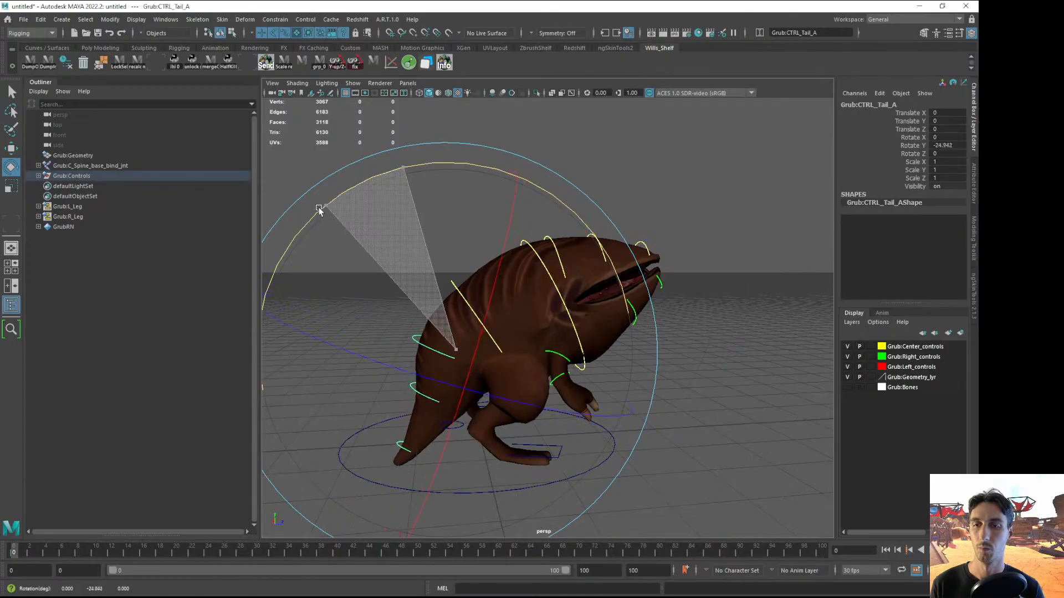
{"action": "left_click", "coordinate": [681, 236]}
{"action": "left_click", "coordinate": [406, 390]}
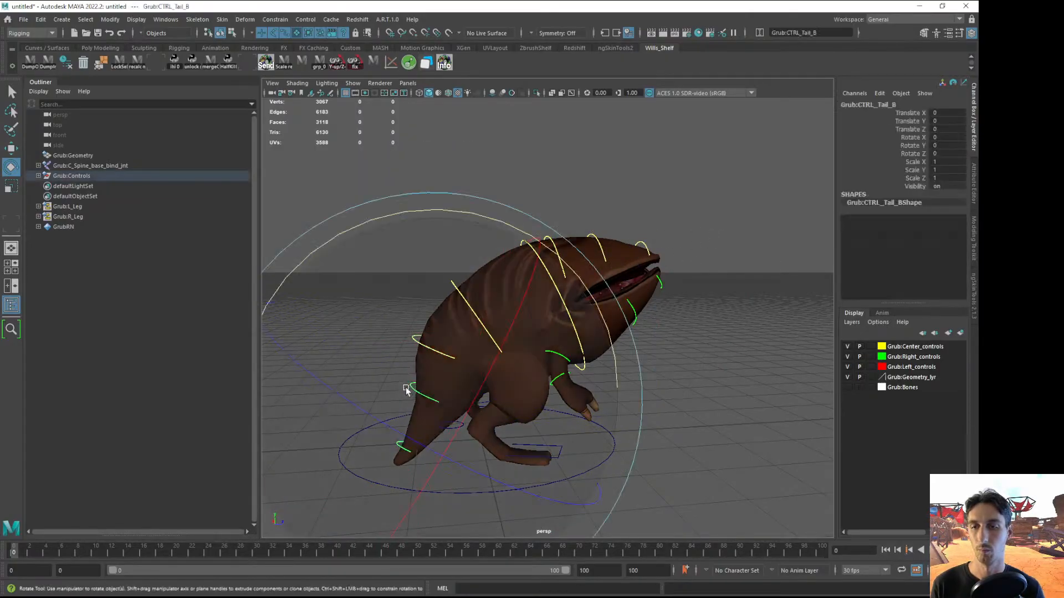
{"action": "left_click_drag", "start_coordinate": [401, 214], "coordinate": [477, 210]}
{"action": "left_click", "coordinate": [753, 216]}
{"action": "left_click_drag", "start_coordinate": [753, 216], "coordinate": [587, 221], "text": "alt"}
{"action": "scroll", "coordinate": [543, 202], "scroll_direction": "down", "scroll_amount": 3}
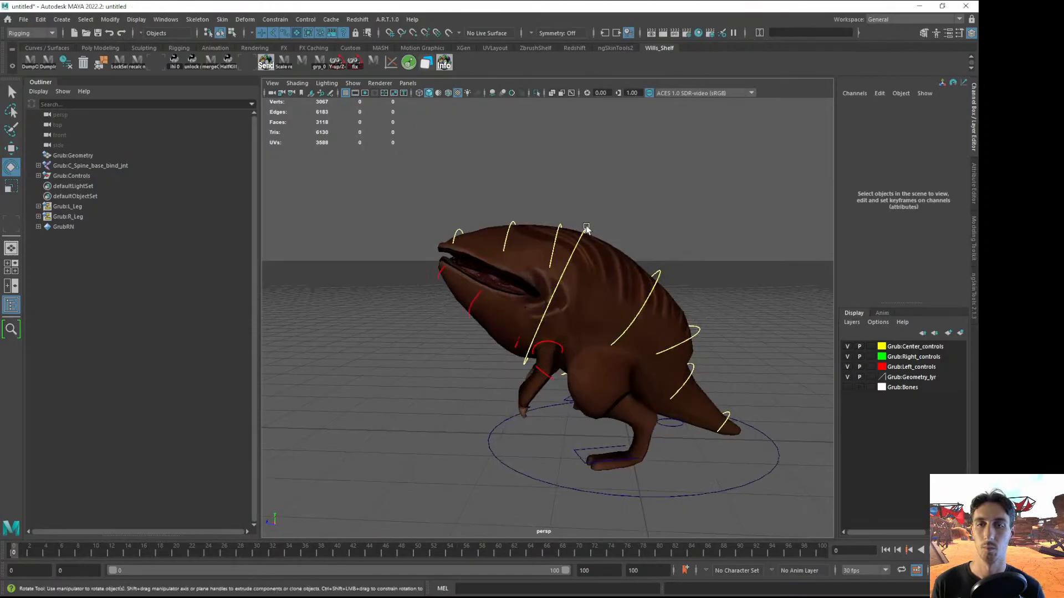
Rotate the chest control again to lower the raised head, and deselect it
{"action": "left_click", "coordinate": [589, 221]}
{"action": "key", "text": "f"}
{"action": "left_click_drag", "start_coordinate": [730, 170], "coordinate": [699, 141]}
{"action": "left_click_drag", "start_coordinate": [410, 319], "coordinate": [601, 314], "text": "alt"}
{"action": "left_click", "coordinate": [764, 378]}
{"action": "left_click_drag", "start_coordinate": [626, 372], "coordinate": [757, 375], "text": "alt"}
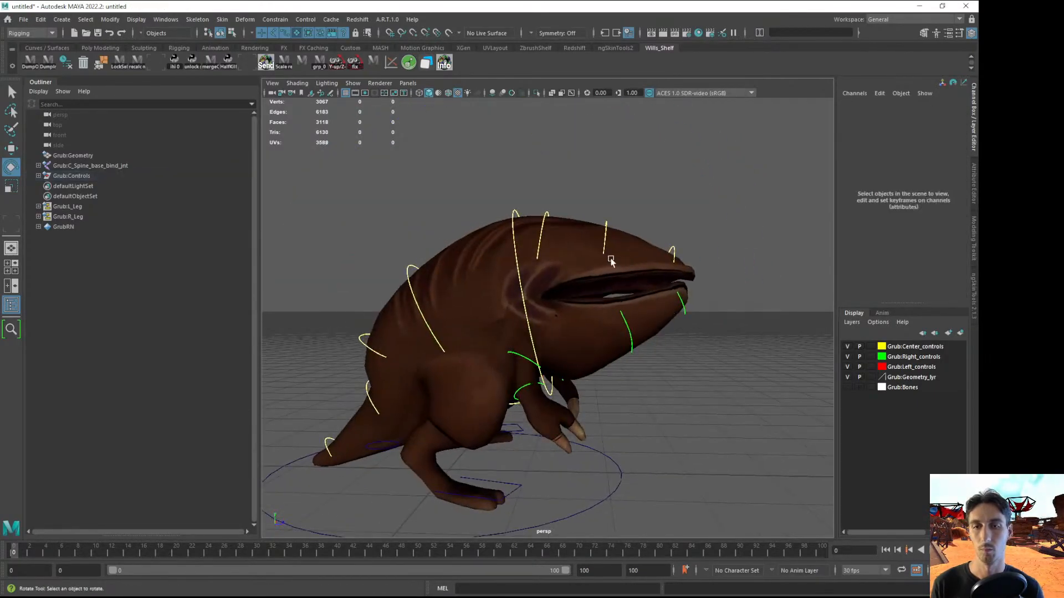
{"action": "left_click", "coordinate": [548, 223]}
{"action": "key", "text": "4"}
{"action": "left_click", "coordinate": [566, 359]}
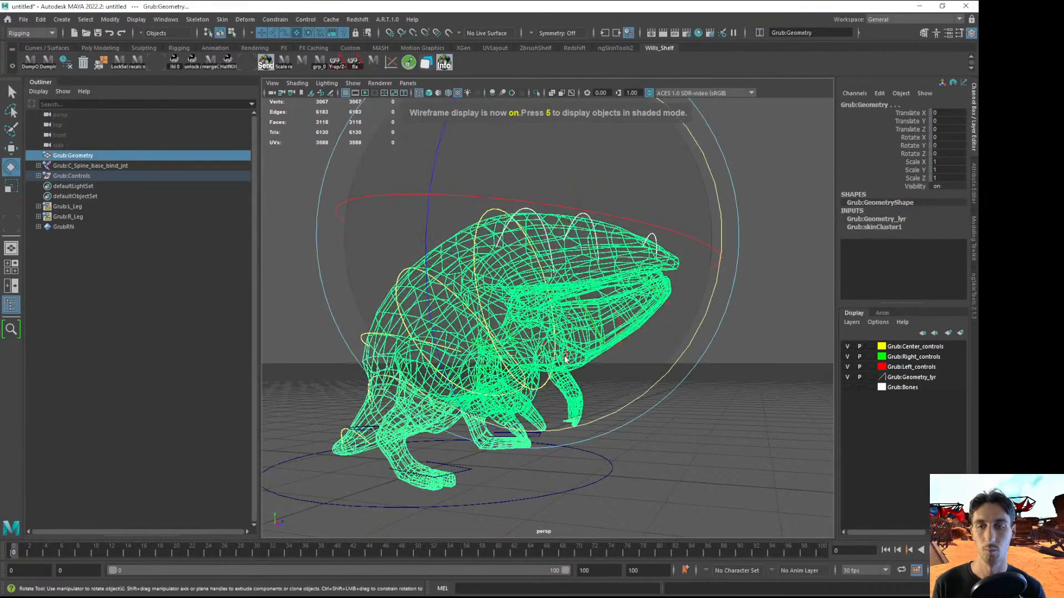
{"action": "left_click", "coordinate": [654, 410]}
{"action": "key", "text": "6"}
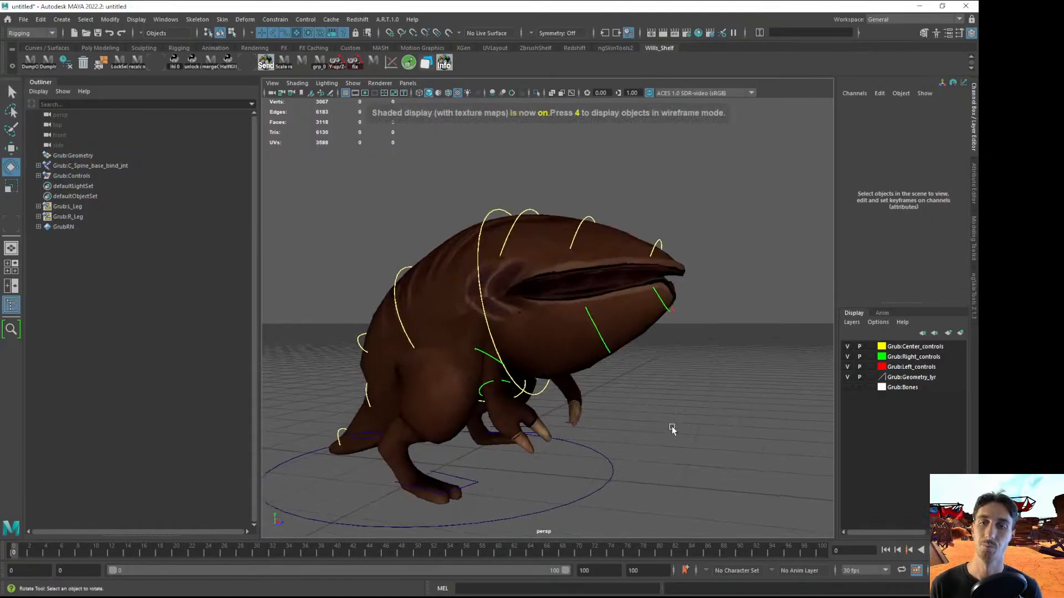
{"action": "scroll", "coordinate": [666, 420], "scroll_direction": "up", "scroll_amount": 2}
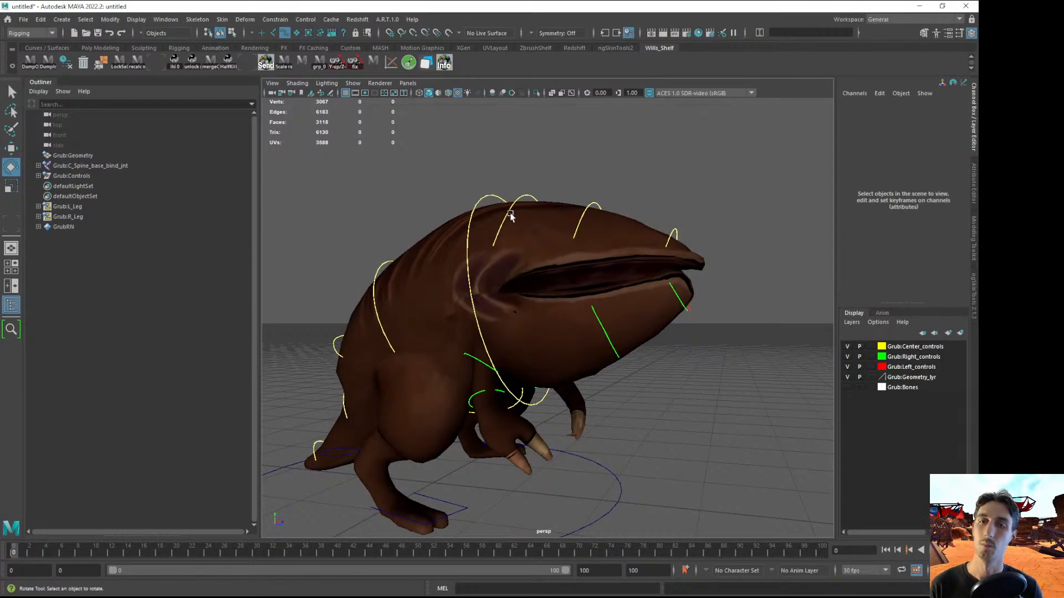
Select the top, left and right base jaw controls together using wireframe display, and restore shaded display
{"action": "key", "text": "4"}
{"action": "left_click", "coordinate": [516, 363]}
{"action": "left_click", "coordinate": [513, 200], "text": "shift"}
{"action": "left_click_drag", "start_coordinate": [577, 230], "coordinate": [404, 233], "text": "alt"}
{"action": "left_click_drag", "start_coordinate": [472, 325], "coordinate": [437, 333], "text": "alt"}
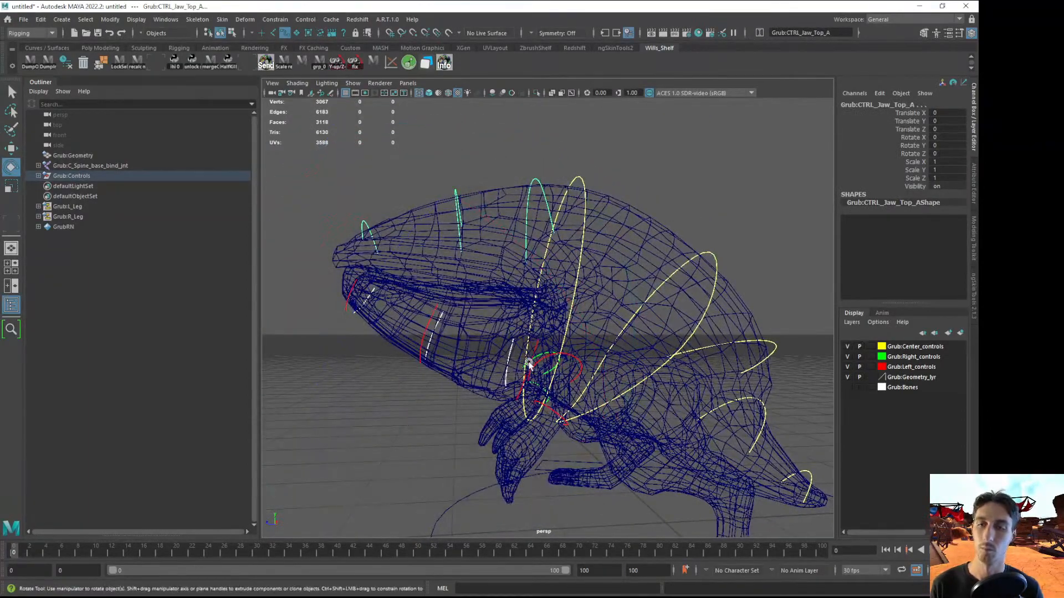
{"action": "key", "text": "5"}
{"action": "left_click_drag", "start_coordinate": [427, 407], "coordinate": [488, 397], "text": "alt"}
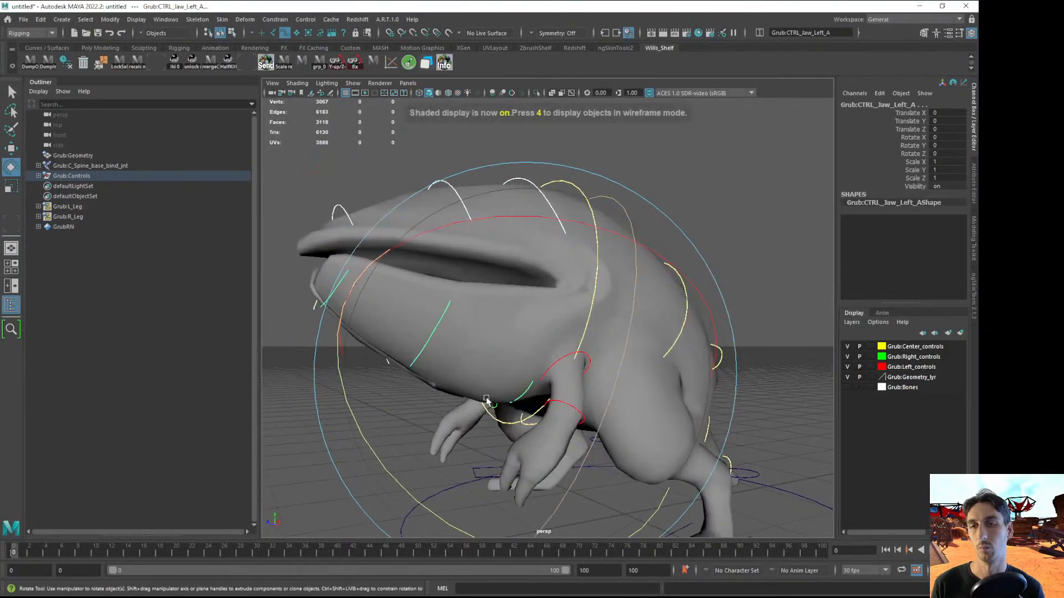
Try to rotate the three selected base jaw controls together, and undo that rotation
{"action": "left_click_drag", "start_coordinate": [345, 385], "coordinate": [371, 426]}
{"action": "left_click_drag", "start_coordinate": [451, 407], "coordinate": [549, 394], "text": "alt"}
{"action": "left_click_drag", "start_coordinate": [493, 344], "coordinate": [720, 375], "text": "alt"}
{"action": "key", "text": "ctrl+z"}
Rotate the three base jaw controls together to about 2 degrees in Y, and deselect them
{"action": "left_click_drag", "start_coordinate": [758, 275], "coordinate": [653, 344], "text": "alt"}
{"action": "left_click_drag", "start_coordinate": [663, 257], "coordinate": [622, 242]}
{"action": "left_click_drag", "start_coordinate": [604, 282], "coordinate": [671, 277], "text": "alt"}
{"action": "left_click", "coordinate": [749, 176]}
{"action": "left_click_drag", "start_coordinate": [749, 176], "coordinate": [586, 181], "text": "alt"}
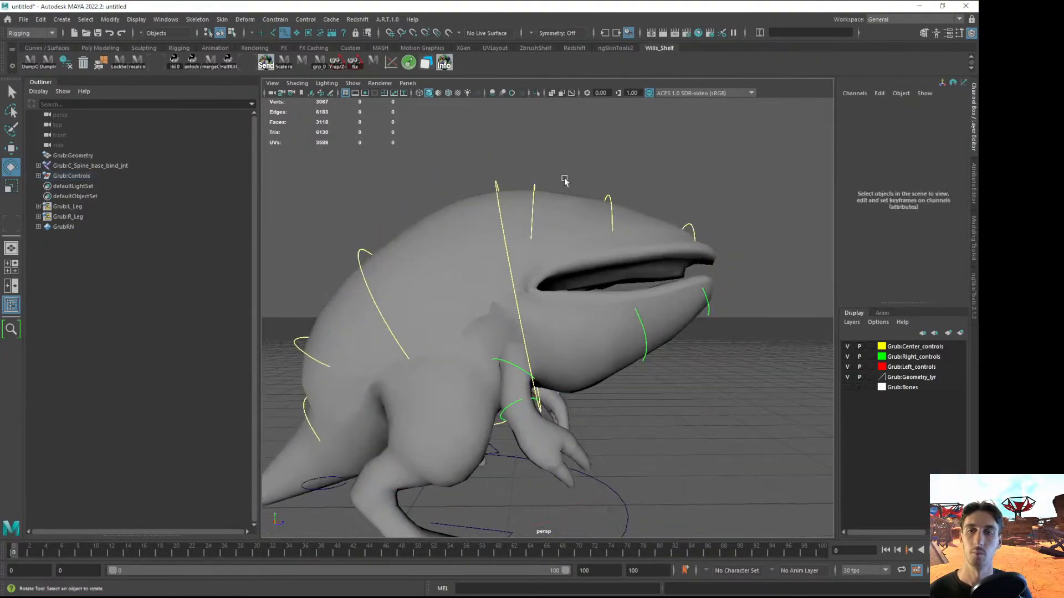
Rotate the head control to about 22 degrees in Y to lower the head, and deselect it
{"action": "left_click", "coordinate": [498, 184]}
{"action": "key", "text": "w"}
{"action": "middle_click_drag", "start_coordinate": [637, 137], "coordinate": [598, 133]}
{"action": "key", "text": "e"}
{"action": "left_click_drag", "start_coordinate": [660, 185], "coordinate": [713, 280]}
{"action": "right_click_drag", "start_coordinate": [704, 269], "coordinate": [623, 274], "text": "alt"}
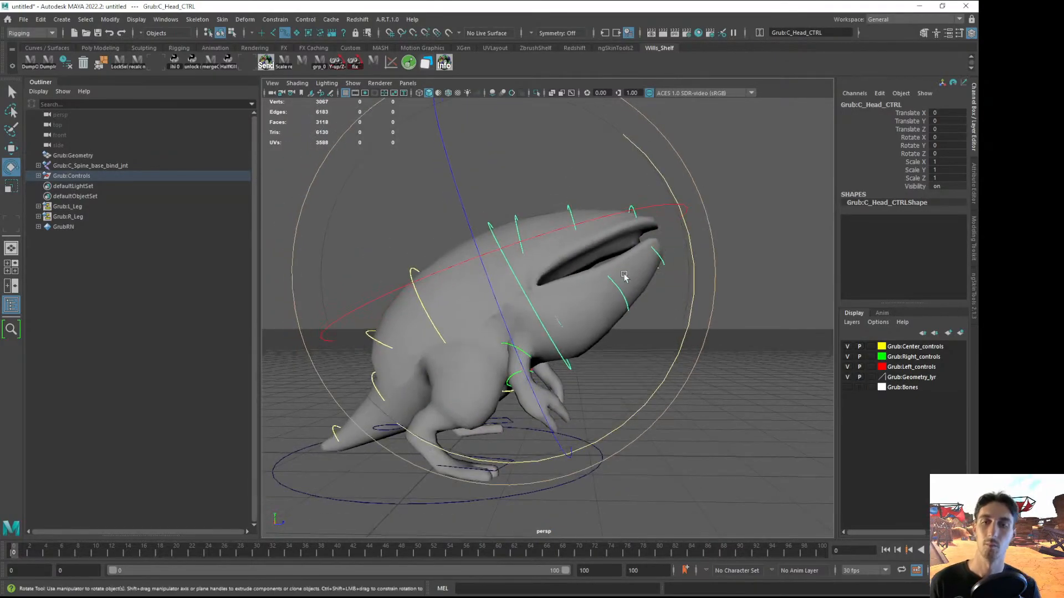
{"action": "left_click_drag", "start_coordinate": [623, 274], "coordinate": [628, 293], "text": "alt"}
{"action": "left_click_drag", "start_coordinate": [656, 390], "coordinate": [641, 436]}
{"action": "left_click", "coordinate": [687, 482]}
Move the center-of-gravity control to about X -32.3, Y -3.1, Z 14.6 to shift the body forward, and deselect it
{"action": "left_click_drag", "start_coordinate": [475, 364], "coordinate": [476, 371], "text": "alt"}
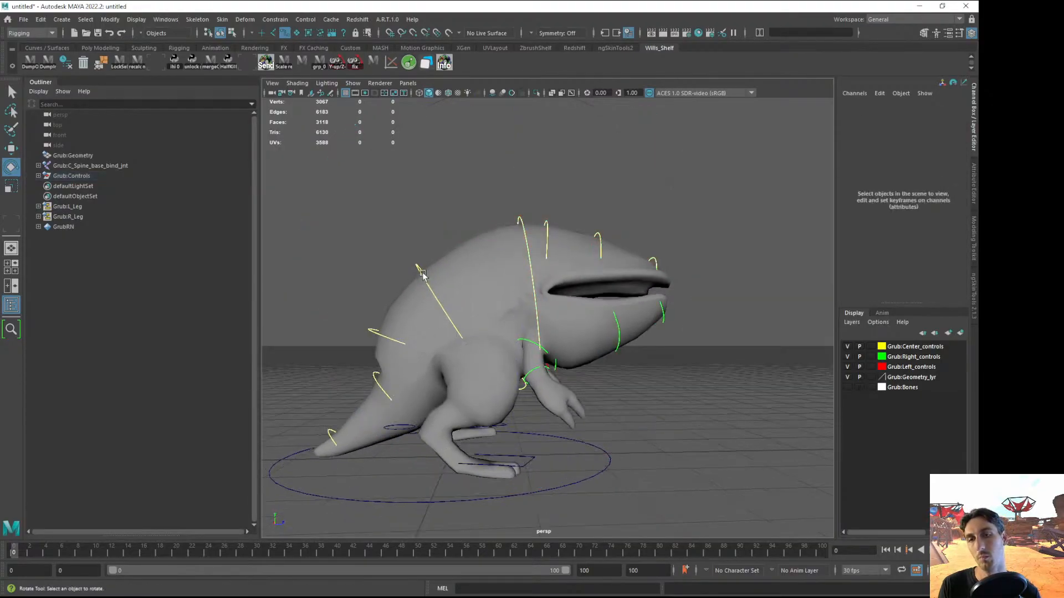
{"action": "left_click", "coordinate": [438, 298]}
{"action": "key", "text": "w"}
{"action": "left_click_drag", "start_coordinate": [491, 344], "coordinate": [700, 235]}
{"action": "key", "text": "e"}
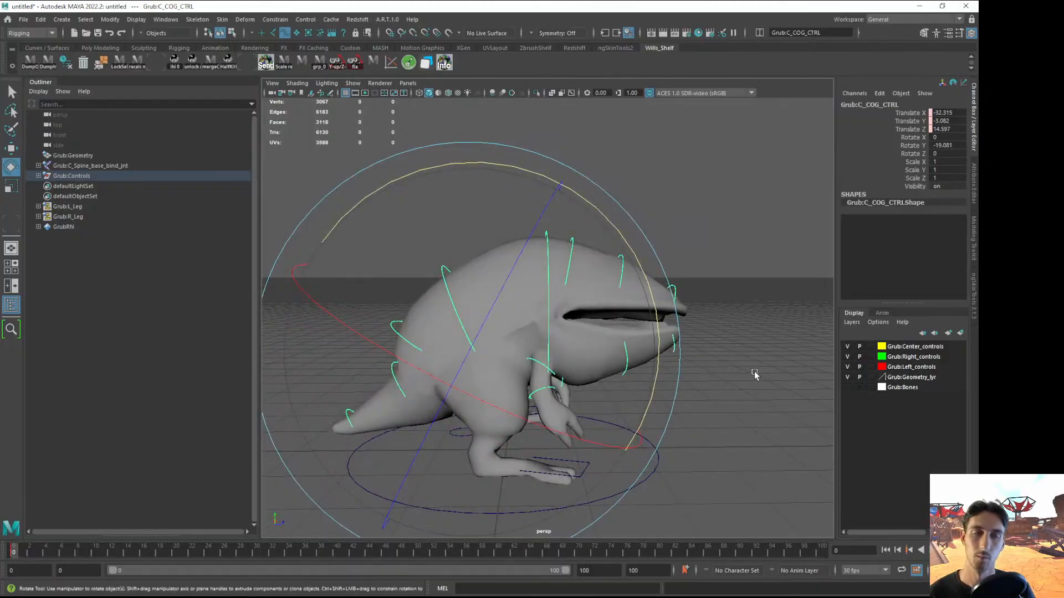
{"action": "left_click", "coordinate": [658, 360]}
{"action": "mouse_move", "coordinate": [657, 360]}
{"action": "left_mouse_down", "text": "alt"}
{"action": "mouse_move", "coordinate": [687, 368]}
{"action": "mouse_move", "coordinate": [658, 353]}
{"action": "left_mouse_up", "text": "alt"}
{"action": "right_click_drag", "start_coordinate": [658, 353], "coordinate": [669, 393], "text": "alt"}
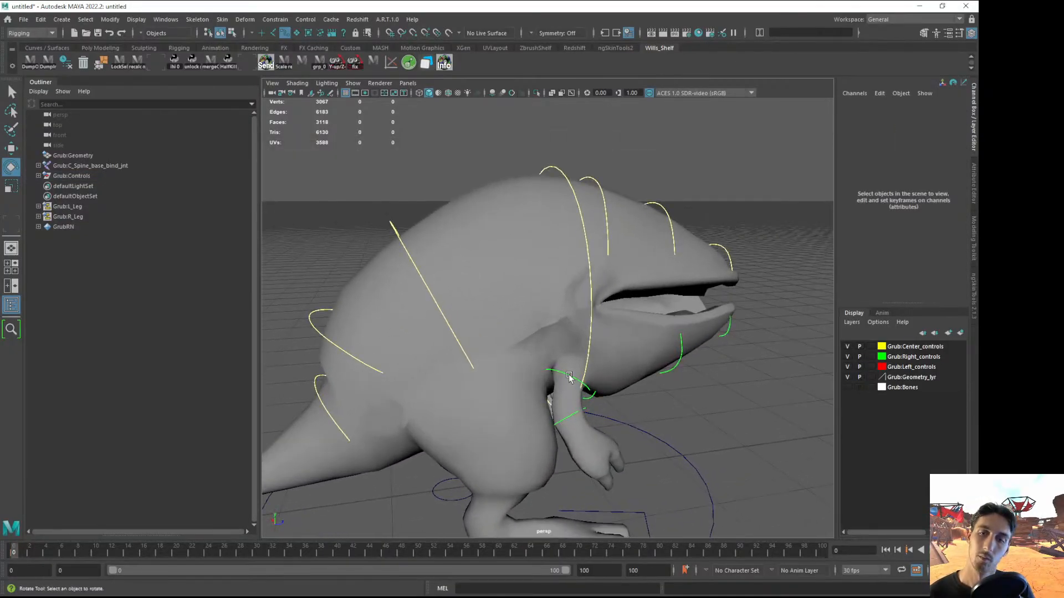
Turn on textured display for the creature and clear the control selection
{"action": "left_click", "coordinate": [572, 379]}
{"action": "mouse_move", "coordinate": [571, 379]}
{"action": "left_mouse_down", "text": "alt"}
{"action": "mouse_move", "coordinate": [593, 385]}
{"action": "mouse_move", "coordinate": [597, 400]}
{"action": "mouse_move", "coordinate": [529, 393]}
{"action": "left_mouse_up", "text": "alt"}
{"action": "key", "text": "6"}
{"action": "left_click", "coordinate": [762, 316]}
Move the right foot's IK control to about X 15.5 and Z -14.7
{"action": "mouse_move", "coordinate": [694, 380]}
{"action": "left_mouse_down", "text": "alt"}
{"action": "mouse_move", "coordinate": [763, 316]}
{"action": "mouse_move", "coordinate": [529, 430]}
{"action": "mouse_move", "coordinate": [570, 431]}
{"action": "left_mouse_up", "text": "alt"}
{"action": "left_click", "coordinate": [542, 424]}
{"action": "key", "text": "w"}
{"action": "left_click_drag", "start_coordinate": [570, 431], "coordinate": [369, 428], "text": "alt"}
{"action": "left_click", "coordinate": [434, 431]}
{"action": "left_click_drag", "start_coordinate": [495, 383], "coordinate": [471, 384]}
{"action": "left_click_drag", "start_coordinate": [471, 383], "coordinate": [527, 398], "text": "alt"}
{"action": "left_click_drag", "start_coordinate": [396, 355], "coordinate": [519, 361], "text": "alt"}
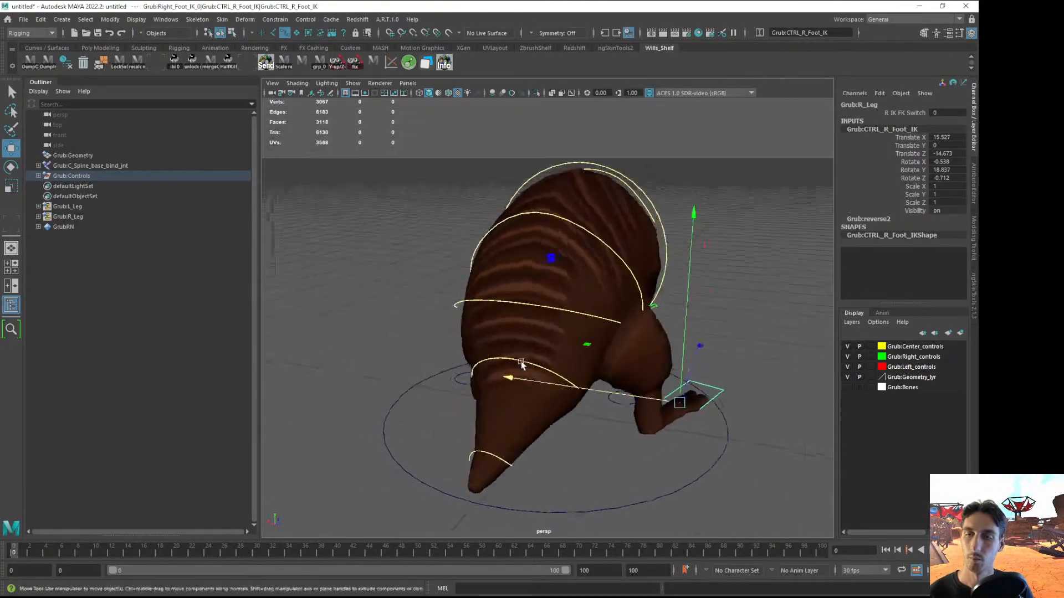
Rotate the left arm's lower control, and deselect it
{"action": "left_click", "coordinate": [636, 424]}
{"action": "left_click_drag", "start_coordinate": [637, 424], "coordinate": [502, 348], "text": "alt"}
{"action": "left_click_drag", "start_coordinate": [434, 362], "coordinate": [560, 407], "text": "alt"}
{"action": "left_click", "coordinate": [538, 344]}
{"action": "key", "text": "e"}
{"action": "left_click", "coordinate": [791, 382]}
{"action": "left_click_drag", "start_coordinate": [791, 383], "coordinate": [574, 382], "text": "alt"}
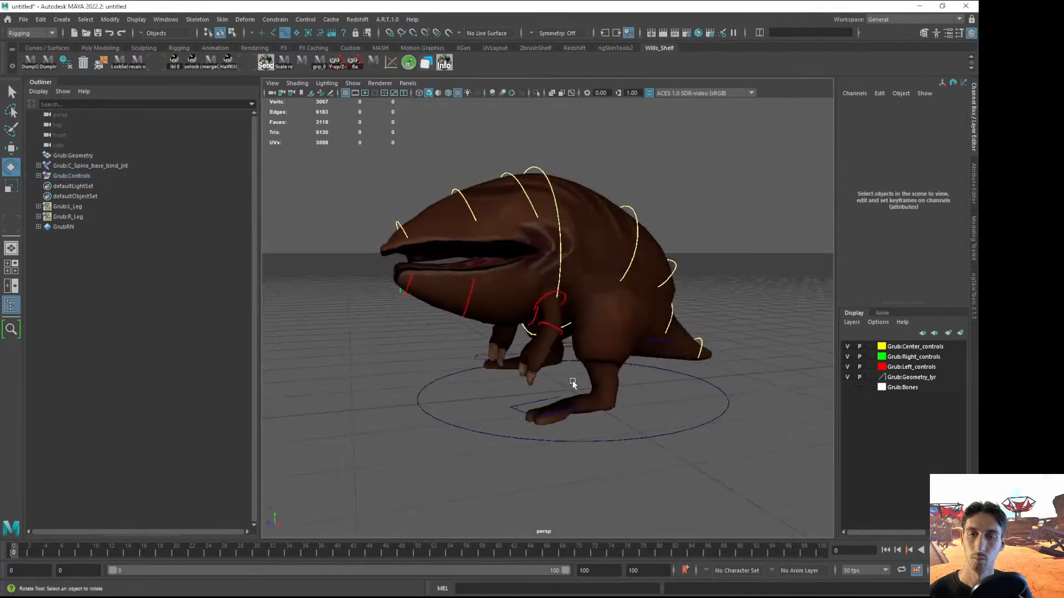
{"action": "left_click", "coordinate": [562, 333]}
{"action": "left_click_drag", "start_coordinate": [561, 337], "coordinate": [473, 277]}
{"action": "left_click", "coordinate": [358, 318]}
Rotate the left and right base jaw controls together to about 25.8 degrees in Y to open the mouth, and deselect them
{"action": "right_click_drag", "start_coordinate": [358, 318], "coordinate": [499, 324], "text": "alt"}
{"action": "left_click_drag", "start_coordinate": [498, 324], "coordinate": [482, 310], "text": "alt"}
{"action": "left_click", "coordinate": [511, 297]}
{"action": "right_click_drag", "start_coordinate": [482, 311], "coordinate": [566, 306], "text": "alt"}
{"action": "left_click", "coordinate": [576, 308], "text": "shift"}
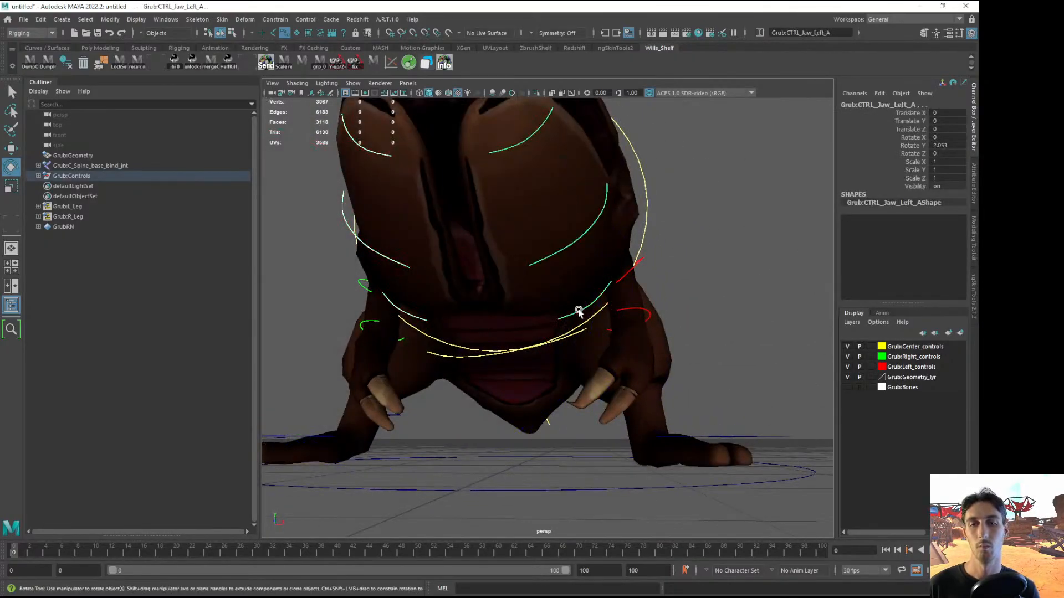
{"action": "left_click_drag", "start_coordinate": [554, 318], "coordinate": [588, 326], "text": "alt"}
{"action": "right_click_drag", "start_coordinate": [588, 326], "coordinate": [498, 271], "text": "alt"}
{"action": "left_click_drag", "start_coordinate": [499, 271], "coordinate": [565, 287], "text": "alt"}
{"action": "left_click_drag", "start_coordinate": [762, 259], "coordinate": [793, 333]}
{"action": "right_click_drag", "start_coordinate": [793, 331], "coordinate": [712, 297], "text": "alt"}
{"action": "left_click_drag", "start_coordinate": [712, 296], "coordinate": [762, 327], "text": "alt"}
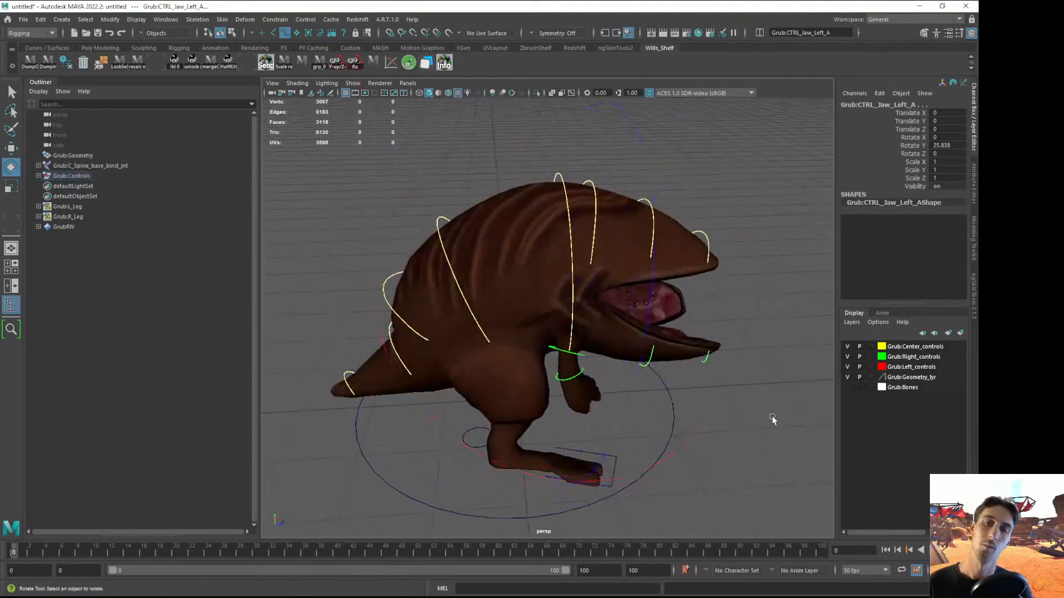
{"action": "left_click", "coordinate": [772, 420]}
Move CTRL_Jaw_Top_A to about X 3.05, Y -0.67, Z 7.89 to shift the upper jaw
{"action": "left_click_drag", "start_coordinate": [659, 310], "coordinate": [633, 252], "text": "alt"}
{"action": "left_click", "coordinate": [584, 173]}
{"action": "key", "text": "w"}
{"action": "mouse_move", "coordinate": [583, 206]}
{"action": "left_mouse_down"}
{"action": "mouse_move", "coordinate": [597, 213]}
{"action": "mouse_move", "coordinate": [596, 205]}
{"action": "left_mouse_up"}
{"action": "left_click_drag", "start_coordinate": [750, 316], "coordinate": [699, 334], "text": "alt"}
Rotate the left and right middle jaw controls to about 21.6 degrees in Y to open the lower jaw wider
{"action": "left_click", "coordinate": [608, 354]}
{"action": "left_click_drag", "start_coordinate": [632, 375], "coordinate": [515, 343], "text": "alt"}
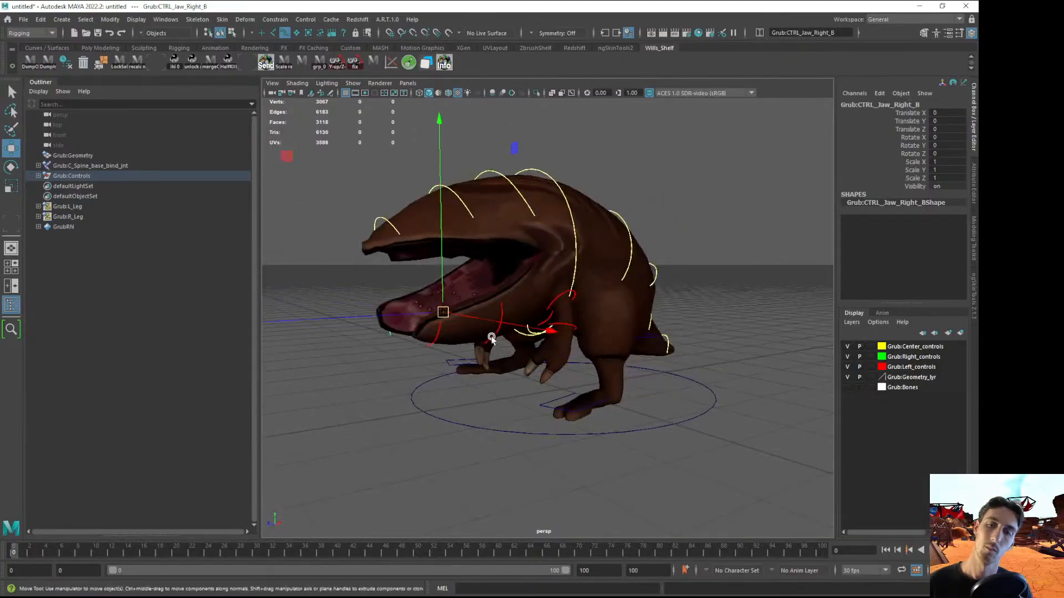
{"action": "key", "text": "q"}
{"action": "left_click", "coordinate": [494, 332]}
{"action": "key", "text": "e"}
{"action": "left_click_drag", "start_coordinate": [404, 456], "coordinate": [627, 415]}
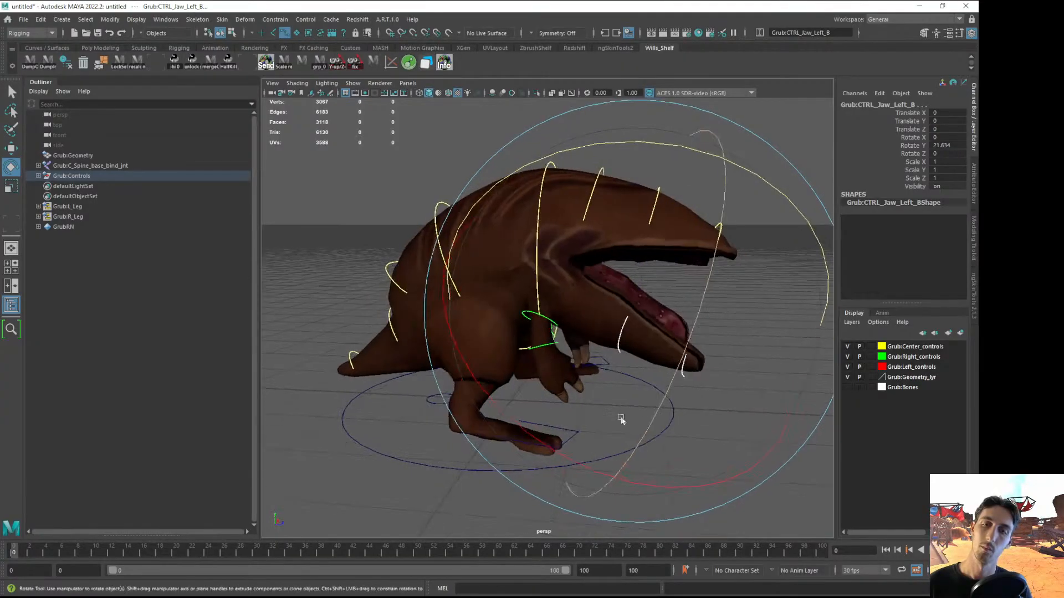
{"action": "left_click_drag", "start_coordinate": [577, 458], "coordinate": [415, 438]}
{"action": "key", "text": "ctrl+z"}
{"action": "left_click_drag", "start_coordinate": [566, 325], "coordinate": [662, 359]}
{"action": "left_click", "coordinate": [404, 446]}
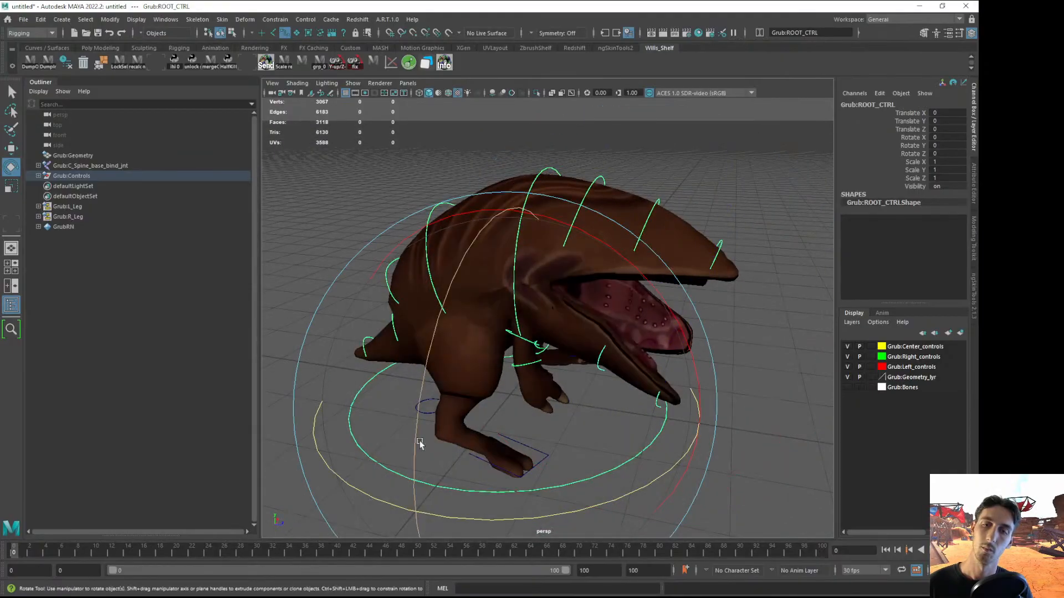
{"action": "left_click_drag", "start_coordinate": [404, 445], "coordinate": [440, 437], "text": "alt"}
Rotate the control at the tip of the lower jaw slightly, and deselect it
{"action": "left_click", "coordinate": [694, 378]}
{"action": "left_click", "coordinate": [686, 381]}
{"action": "left_click_drag", "start_coordinate": [696, 399], "coordinate": [426, 415], "text": "alt"}
{"action": "left_click_drag", "start_coordinate": [386, 529], "coordinate": [430, 539]}
{"action": "left_click", "coordinate": [722, 464]}
Rotate the head control back up to about 16.9 degrees in Y, and deselect it
{"action": "left_click_drag", "start_coordinate": [722, 463], "coordinate": [588, 266], "text": "alt"}
{"action": "left_click", "coordinate": [444, 186]}
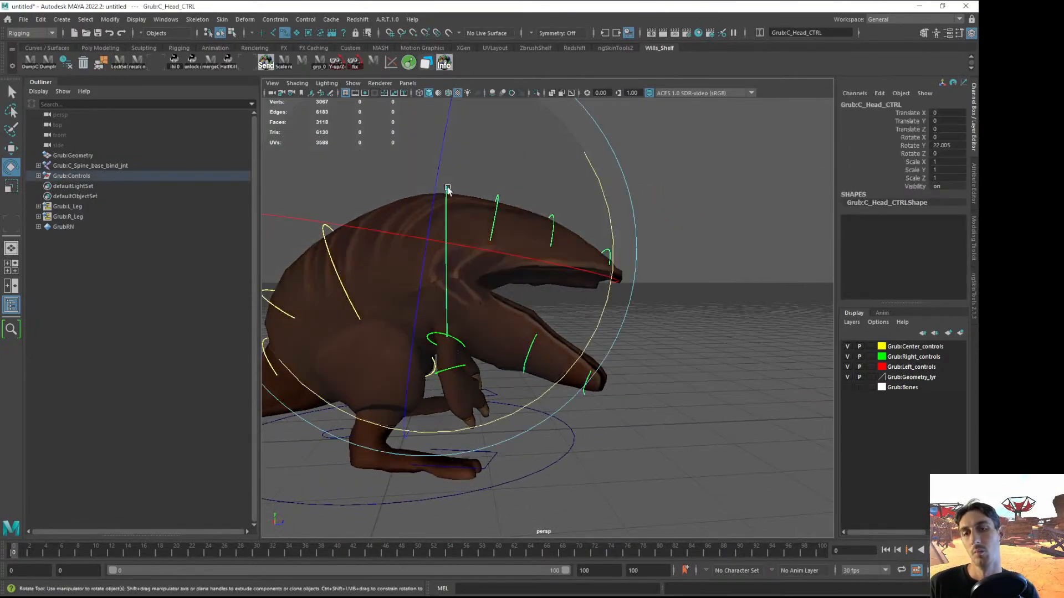
{"action": "key", "text": "w"}
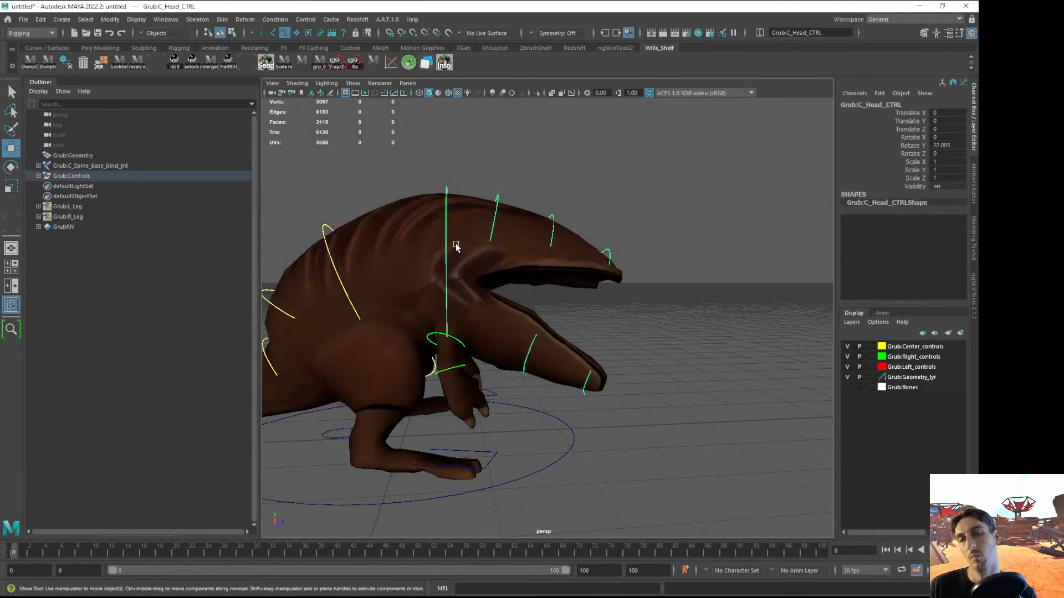
{"action": "key", "text": "q"}
{"action": "left_click", "coordinate": [496, 165]}
{"action": "left_click", "coordinate": [447, 188]}
{"action": "key", "text": "w"}
{"action": "right_click_drag", "start_coordinate": [530, 239], "coordinate": [438, 224], "text": "alt"}
{"action": "left_click_drag", "start_coordinate": [437, 224], "coordinate": [386, 240], "text": "alt"}
{"action": "key", "text": "e"}
{"action": "left_click_drag", "start_coordinate": [641, 198], "coordinate": [642, 178]}
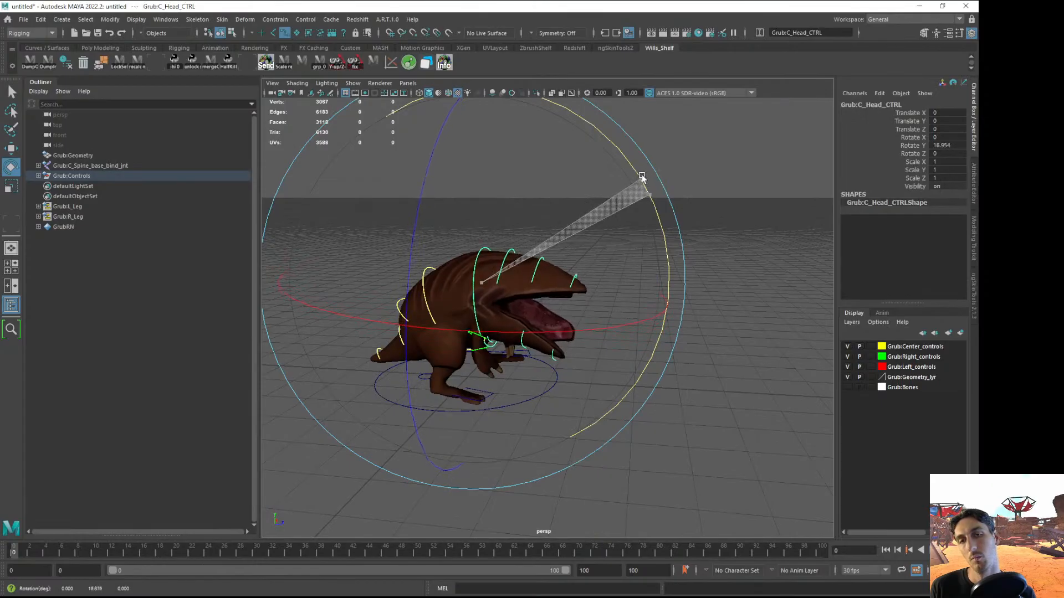
{"action": "left_click", "coordinate": [647, 230]}
Rotate the center-of-gravity control to about -14.5 degrees in Y, and deselect it
{"action": "left_click_drag", "start_coordinate": [646, 231], "coordinate": [399, 252], "text": "alt"}
{"action": "left_click", "coordinate": [422, 265]}
{"action": "key", "text": "w"}
{"action": "key", "text": "e"}
{"action": "left_click_drag", "start_coordinate": [342, 156], "coordinate": [373, 173]}
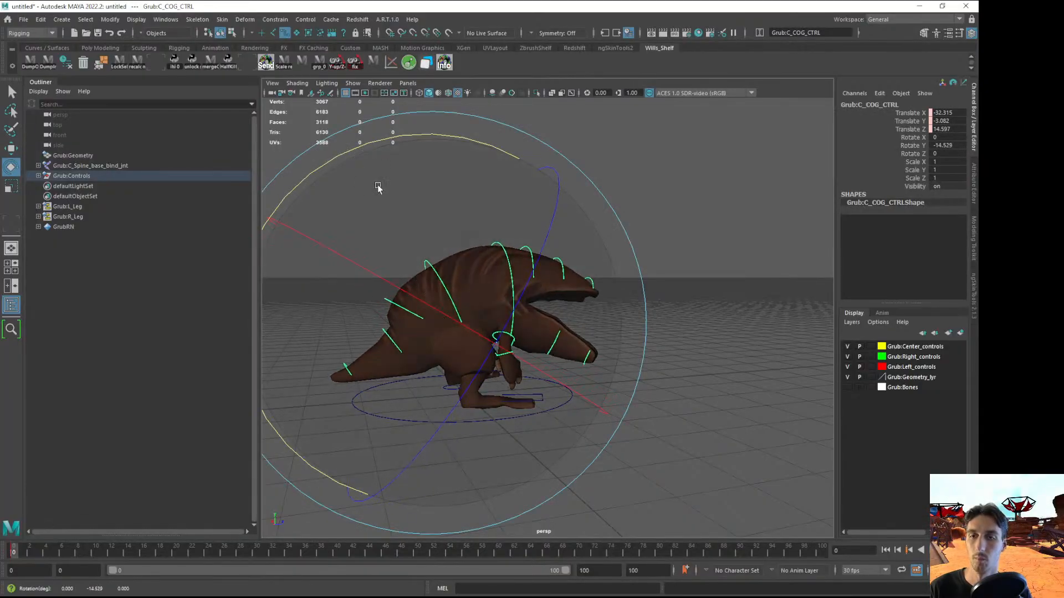
{"action": "key", "text": "w"}
{"action": "left_click_drag", "start_coordinate": [586, 343], "coordinate": [414, 327], "text": "alt"}
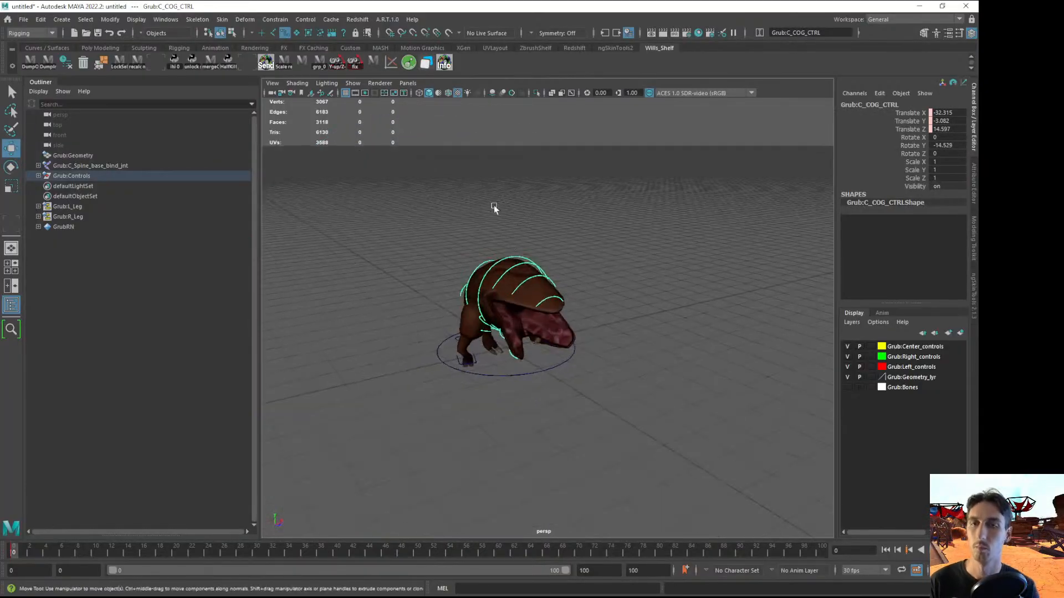
{"action": "left_click", "coordinate": [404, 184]}
{"action": "key", "text": "q"}
Rotate CTRL_Jaw_Top_C to about 6.4 degrees in Y to bend the upper jaw's tip, and deselect it
{"action": "left_click_drag", "start_coordinate": [404, 187], "coordinate": [626, 360], "text": "alt"}
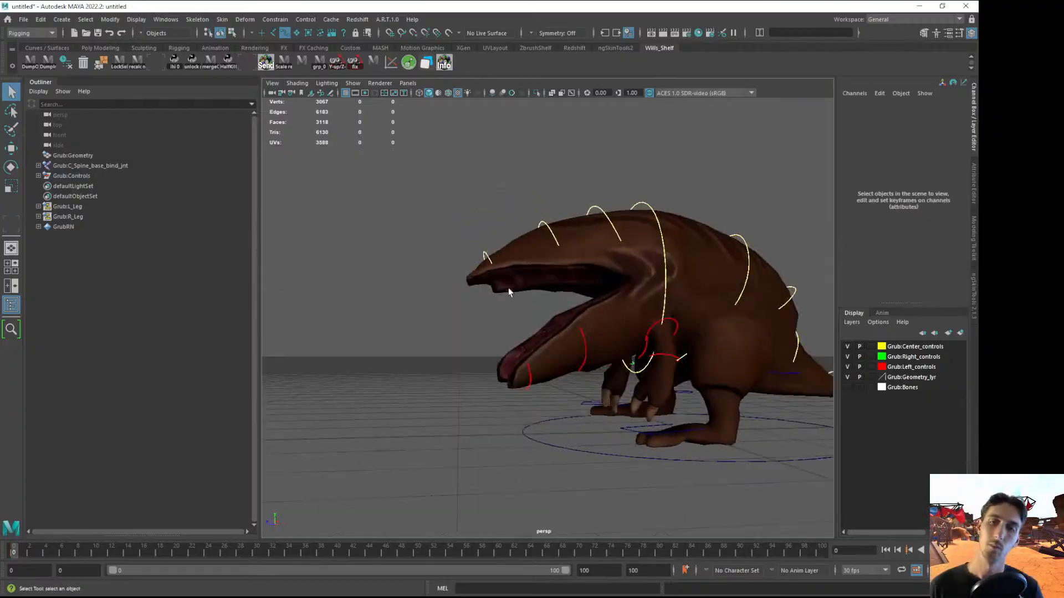
{"action": "left_click", "coordinate": [481, 258]}
{"action": "key", "text": "e"}
{"action": "left_click_drag", "start_coordinate": [308, 321], "coordinate": [293, 288]}
{"action": "key", "text": "w"}
{"action": "left_click_drag", "start_coordinate": [514, 280], "coordinate": [434, 363], "text": "alt"}
{"action": "left_click", "coordinate": [434, 362]}
{"action": "scroll", "coordinate": [464, 314], "scroll_direction": "down", "scroll_amount": 3}
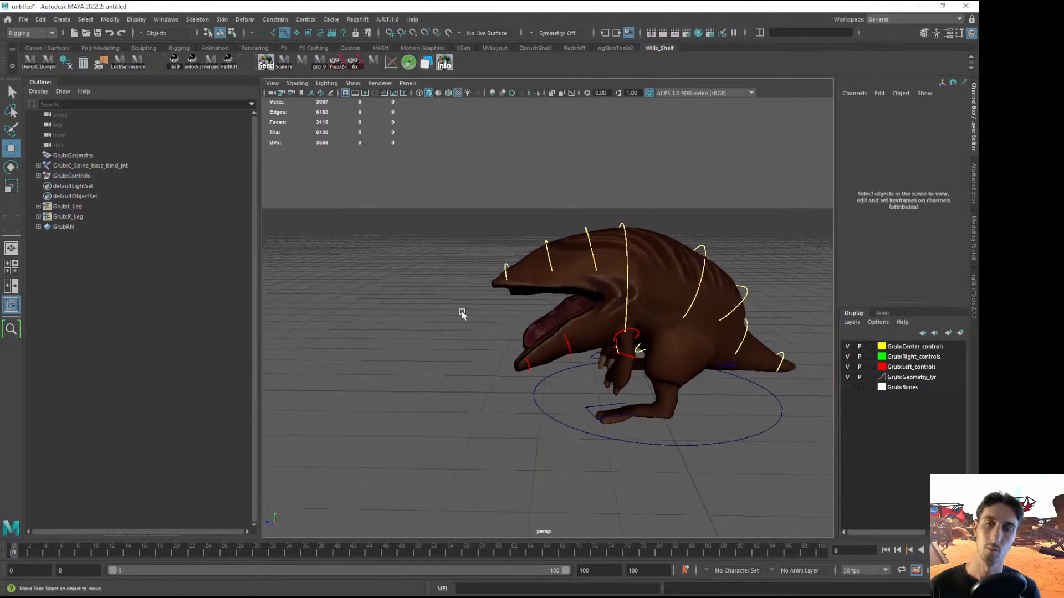
Save the scene as TestGrubIdle.mb, and key all of the rig's controls at frame 0
{"action": "key", "text": "q"}
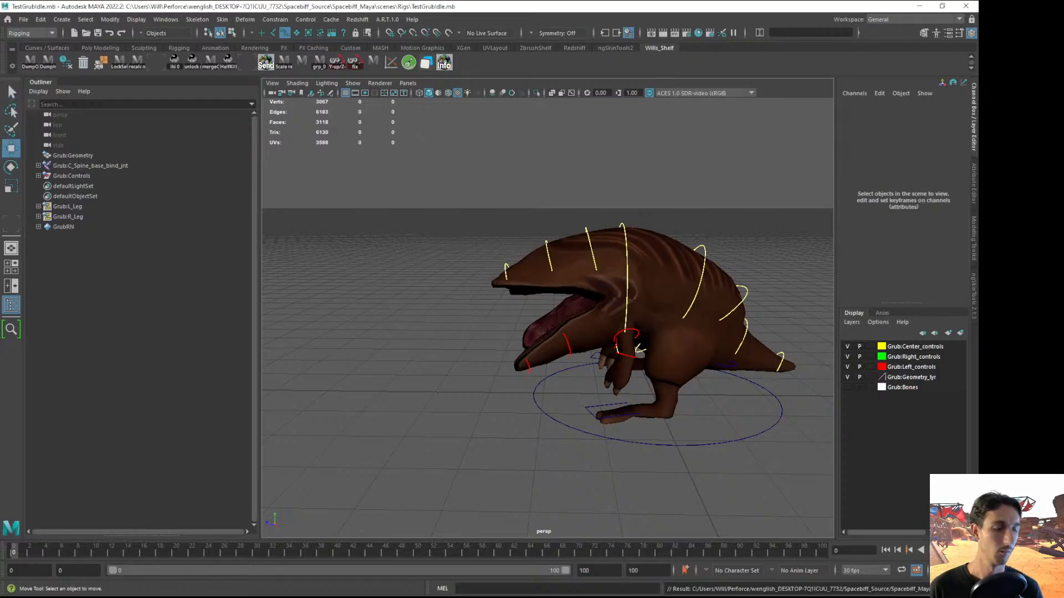
{"action": "left_click_drag", "start_coordinate": [554, 304], "coordinate": [693, 440], "text": "alt"}
{"action": "left_click_drag", "start_coordinate": [694, 439], "coordinate": [569, 438], "text": "alt"}
{"action": "left_click_drag", "start_coordinate": [480, 370], "coordinate": [482, 363], "text": "alt"}
{"action": "scroll", "coordinate": [482, 364], "scroll_direction": "up", "scroll_amount": 3}
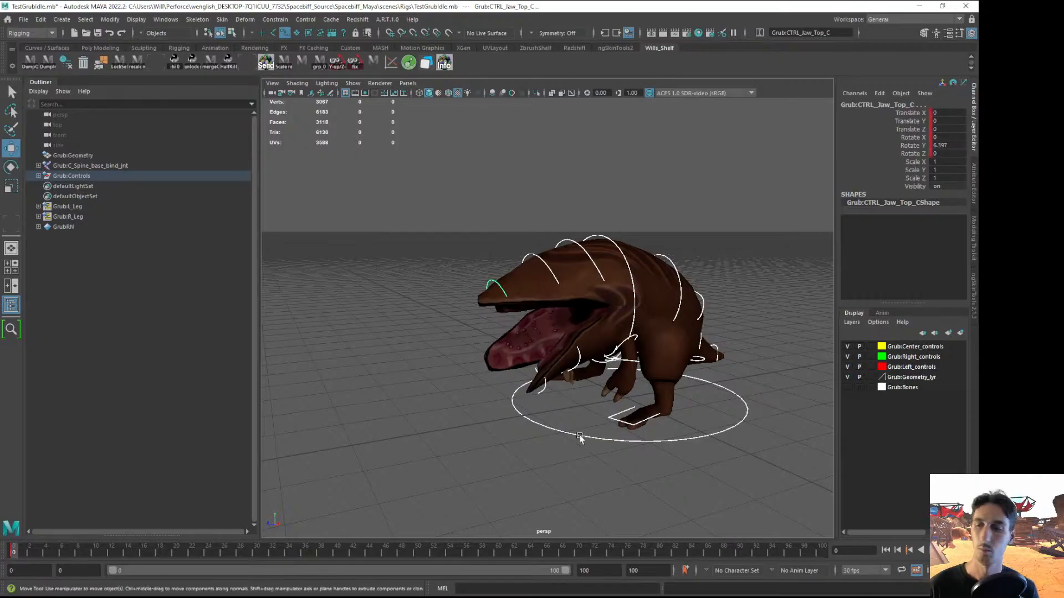
Scrub the first frames of the timeline, and reposition the body with the center-of-gravity control at frame 0
{"action": "left_click_drag", "start_coordinate": [40, 554], "coordinate": [84, 553]}
{"action": "left_click_drag", "start_coordinate": [472, 379], "coordinate": [450, 391], "text": "alt"}
{"action": "left_click", "coordinate": [380, 456]}
{"action": "left_click_drag", "start_coordinate": [557, 327], "coordinate": [454, 201], "text": "alt"}
{"action": "left_click", "coordinate": [620, 252]}
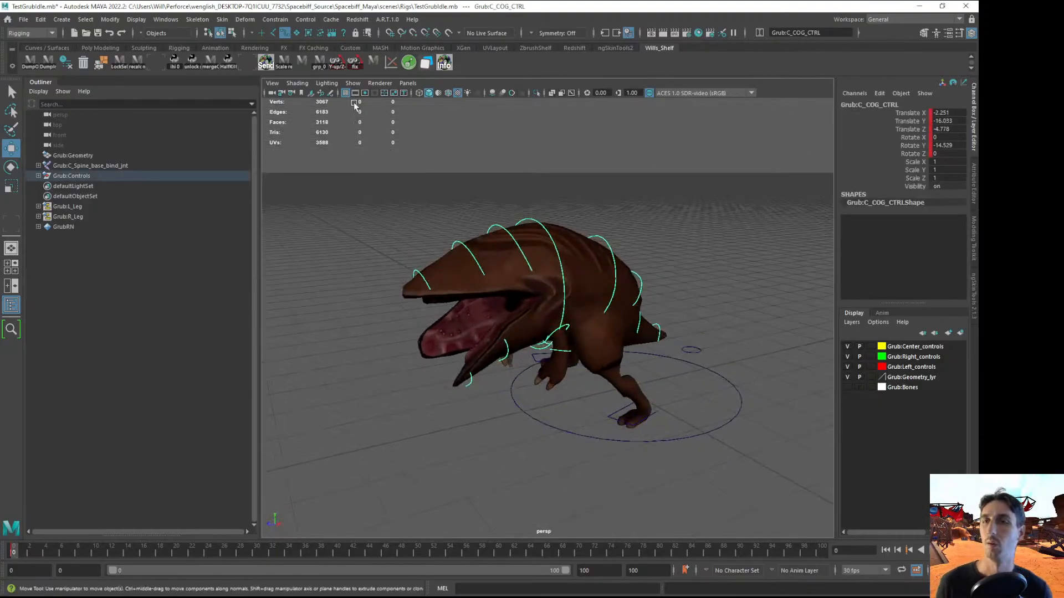
Check the viewport's display filters for the missing move manipulator, and test the Rotate and Move tools on the head control
{"action": "left_click", "coordinate": [352, 83]}
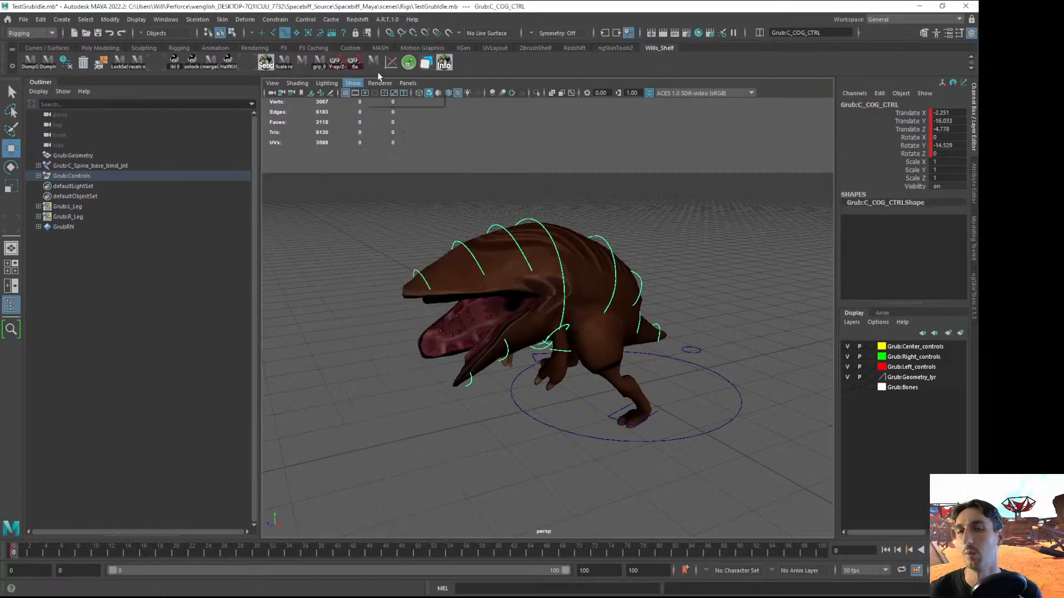
{"action": "left_click", "coordinate": [356, 85]}
{"action": "left_click", "coordinate": [554, 233]}
{"action": "key", "text": "e"}
{"action": "key", "text": "w"}
{"action": "left_click", "coordinate": [537, 221]}
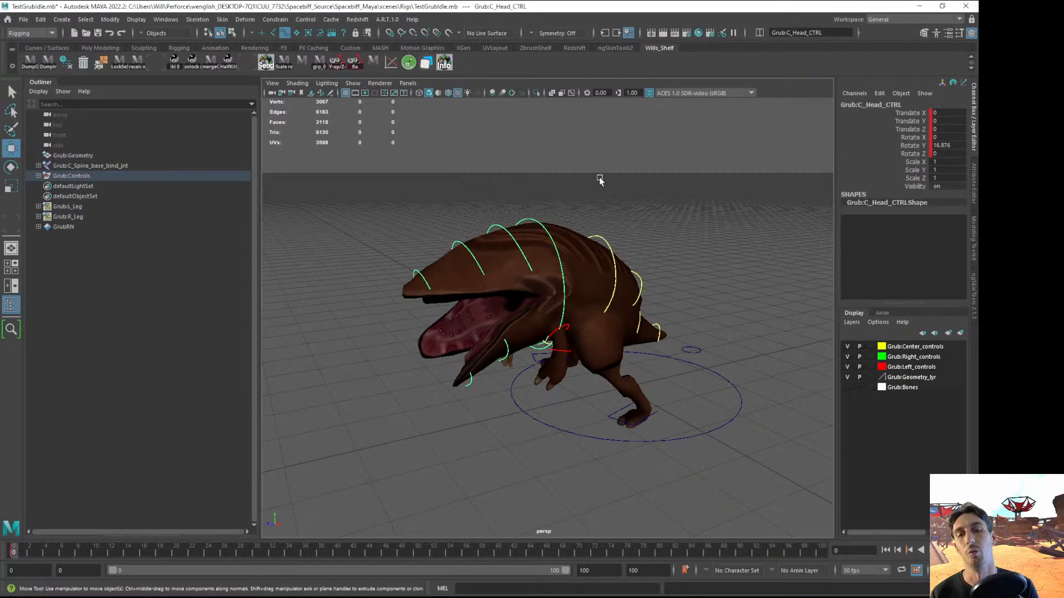
Open the Move tool's settings, reselect the head control and expand the Move Settings section
{"action": "key", "text": "ctrl+w"}
{"action": "left_click", "coordinate": [706, 148]}
{"action": "left_click", "coordinate": [711, 134]}
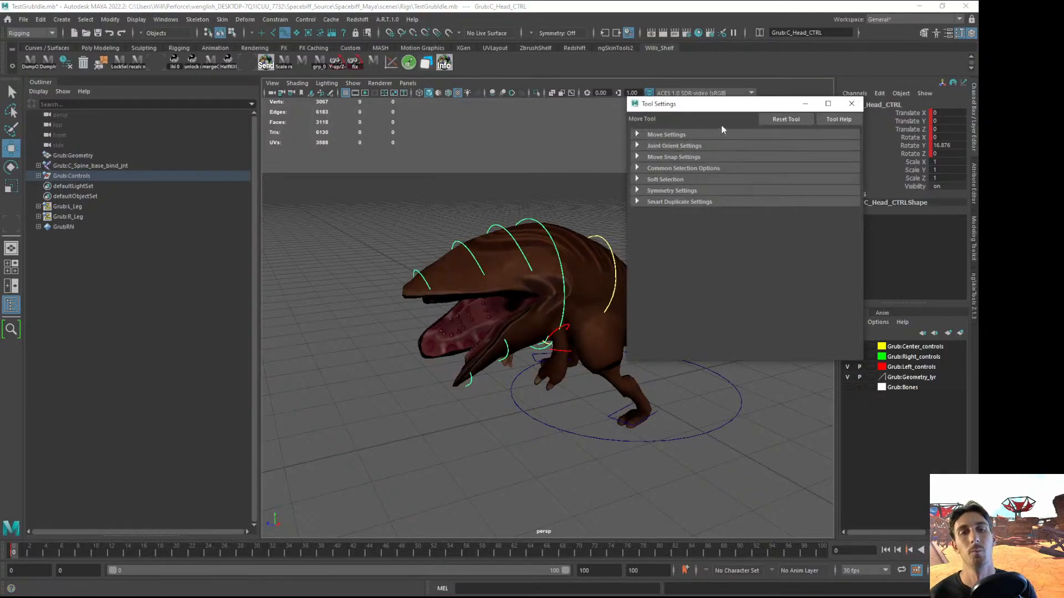
{"action": "left_click", "coordinate": [528, 224]}
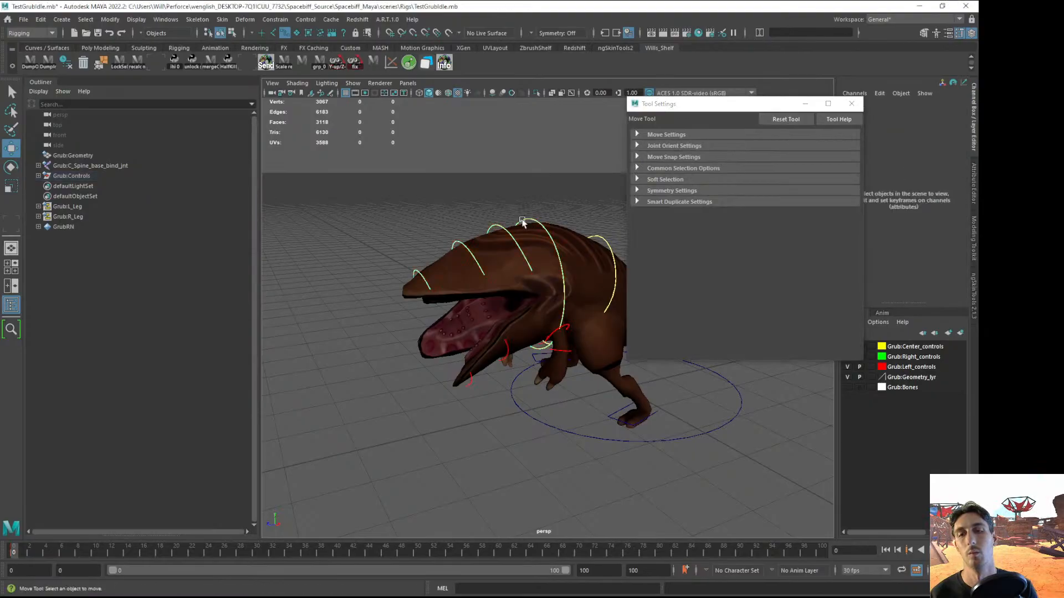
{"action": "left_click", "coordinate": [536, 222]}
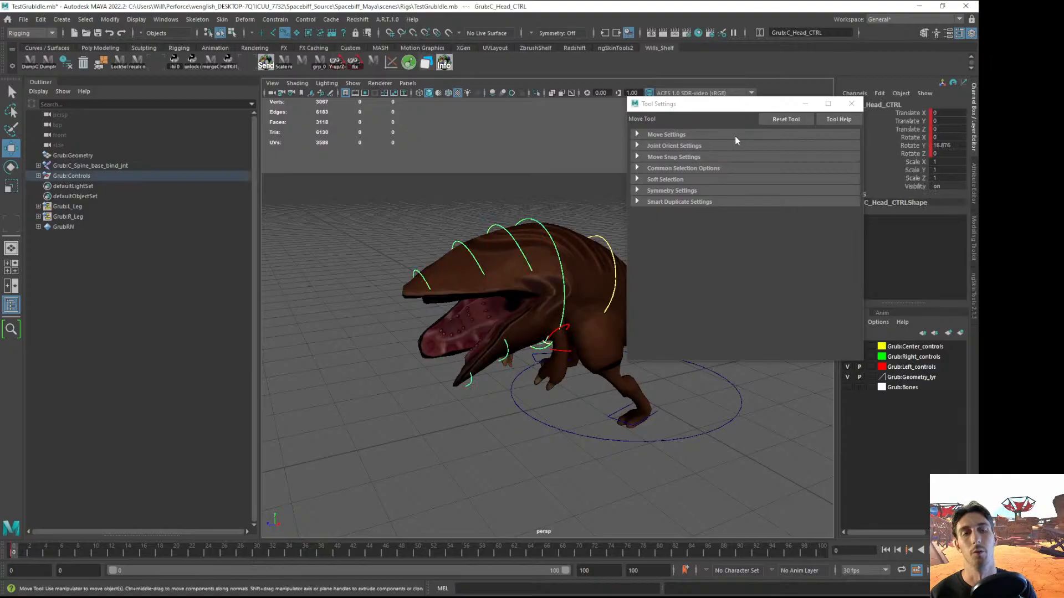
{"action": "left_click", "coordinate": [655, 137]}
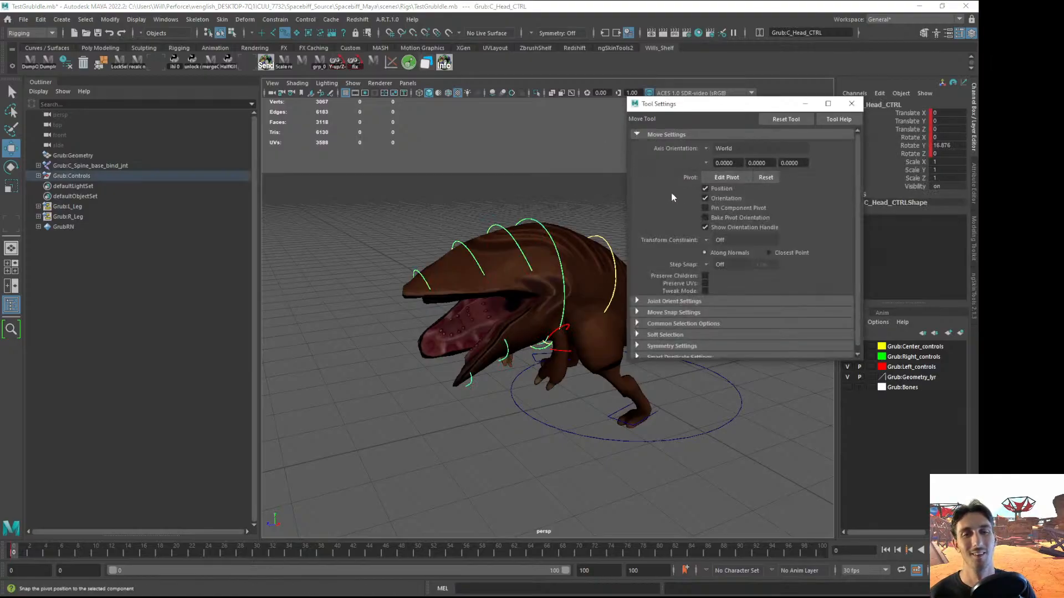
Try editing and resetting the head control's pivot to restore the manipulator, and undo the pivot change
{"action": "left_click", "coordinate": [726, 177]}
{"action": "left_click_drag", "start_coordinate": [562, 195], "coordinate": [541, 215], "text": "alt"}
{"action": "left_click", "coordinate": [766, 177]}
{"action": "key", "text": "d"}
{"action": "key", "text": "ctrl+z"}
Try editing and resetting the pivot of CTRL_Jaw_Top_A, undo the change, and close the tool settings
{"action": "left_click", "coordinate": [472, 232]}
{"action": "left_click", "coordinate": [726, 178]}
{"action": "key", "text": "d"}
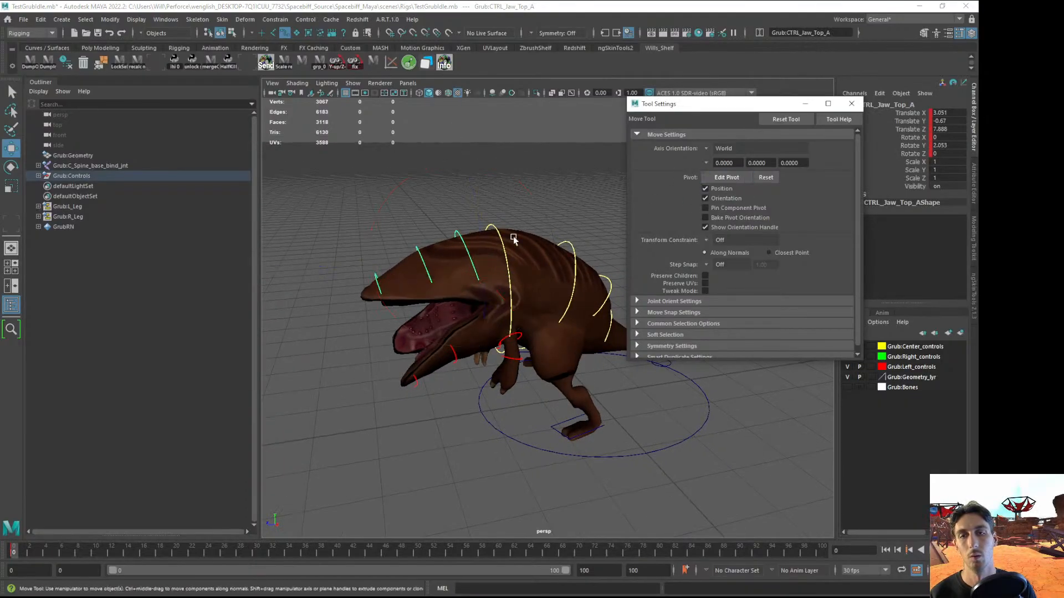
{"action": "left_click", "coordinate": [765, 179]}
{"action": "key", "text": "ctrl+z"}
{"action": "left_click", "coordinate": [851, 104]}
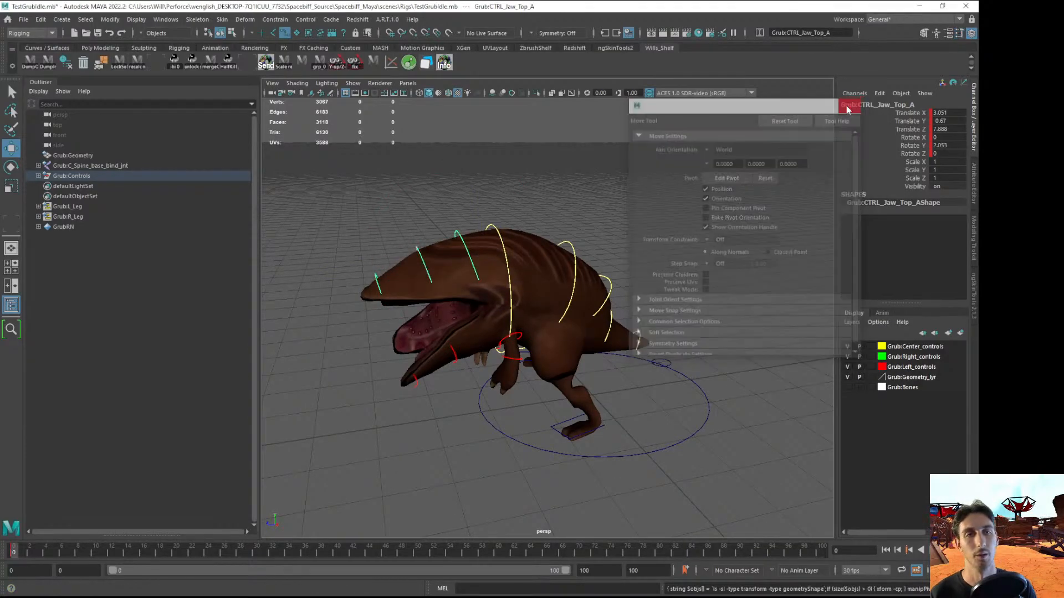
Clear the selection and reopen TestGrubIdle.mb from the recent scenes without saving the pending changes
{"action": "key", "text": "q"}
{"action": "left_click", "coordinate": [591, 209]}
{"action": "left_click_drag", "start_coordinate": [591, 209], "coordinate": [420, 170], "text": "alt"}
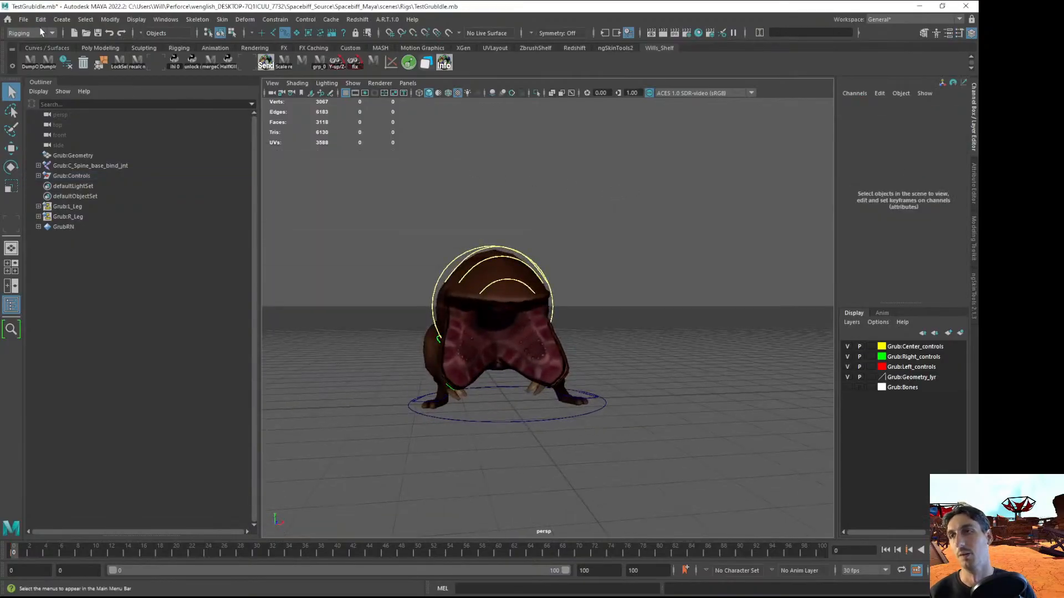
{"action": "left_click", "coordinate": [24, 18]}
{"action": "mouse_move", "coordinate": [85, 340]}
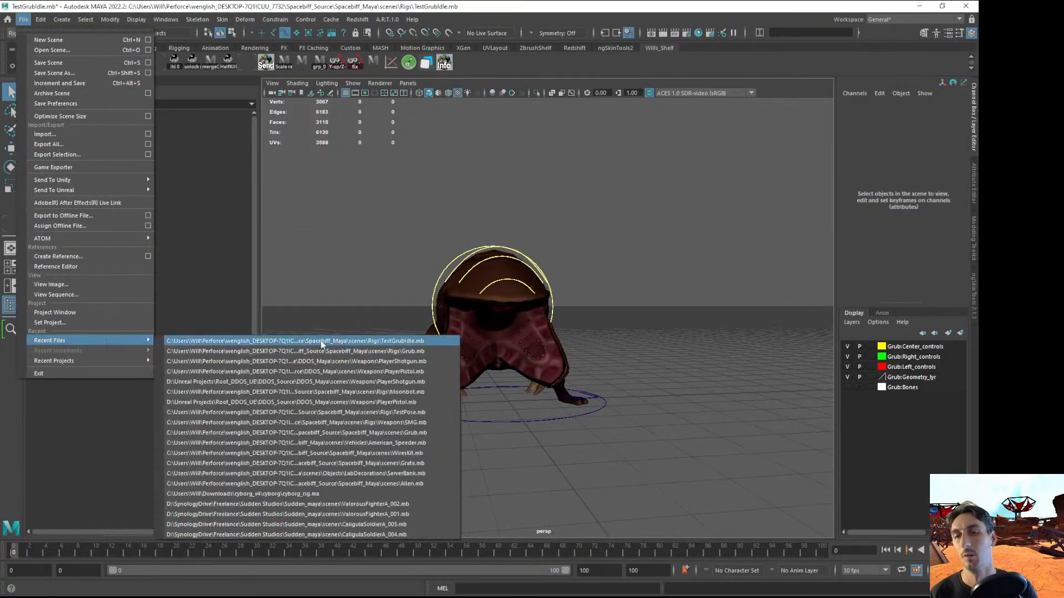
{"action": "left_click", "coordinate": [319, 341]}
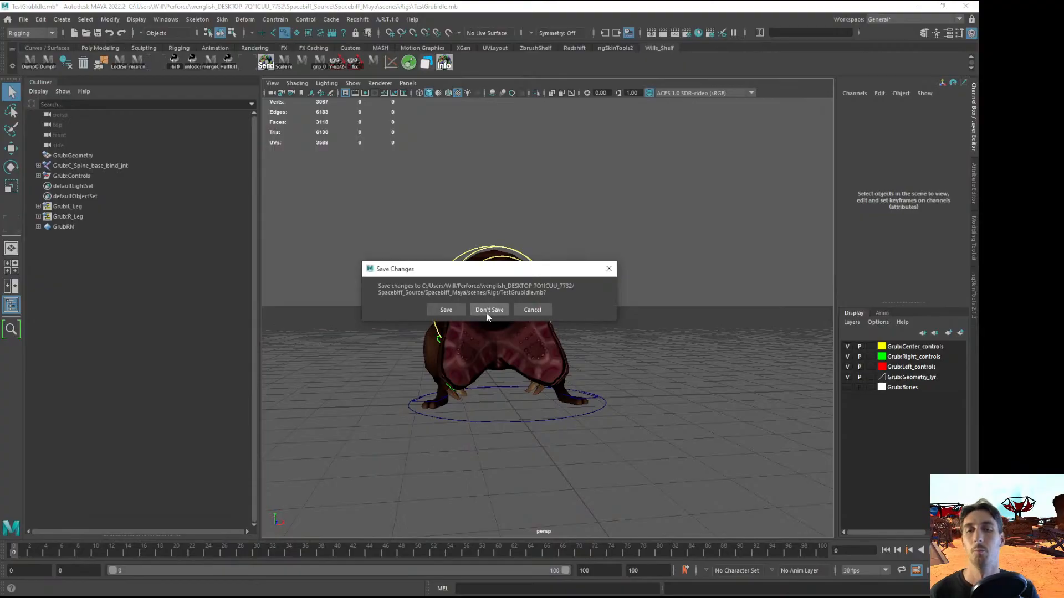
{"action": "left_click", "coordinate": [495, 308]}
Try moving the head control freehand with the Move tool, and undo the moves
{"action": "left_click_drag", "start_coordinate": [575, 284], "coordinate": [616, 268], "text": "alt"}
{"action": "left_click", "coordinate": [582, 239]}
{"action": "key", "text": "w"}
{"action": "left_click", "coordinate": [620, 239]}
{"action": "left_click", "coordinate": [616, 218]}
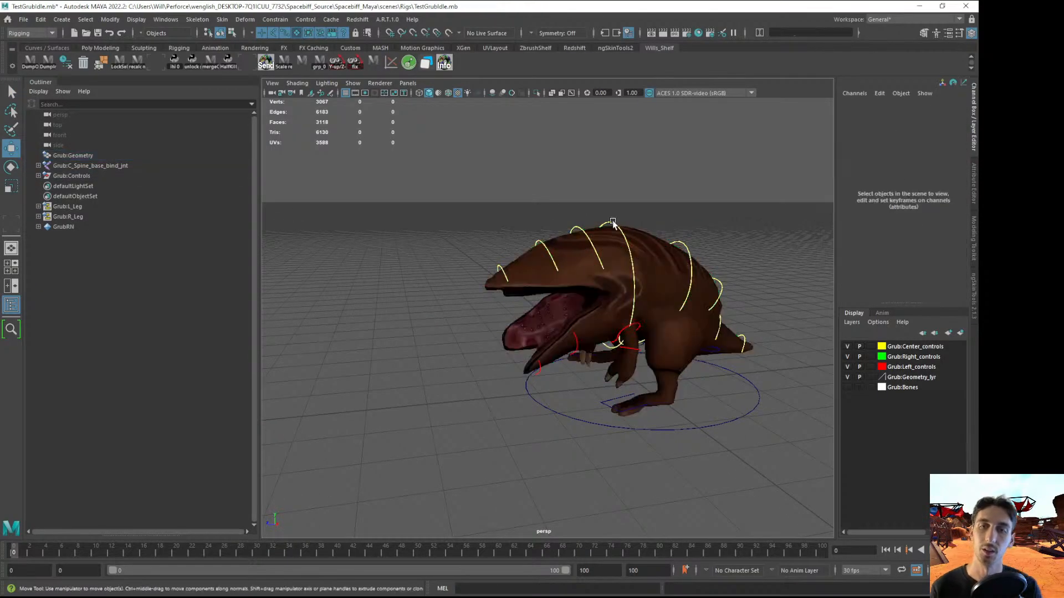
{"action": "left_click", "coordinate": [614, 223]}
{"action": "middle_click_drag", "start_coordinate": [603, 308], "coordinate": [660, 193]}
{"action": "middle_click_drag", "start_coordinate": [660, 193], "coordinate": [547, 305], "text": "alt"}
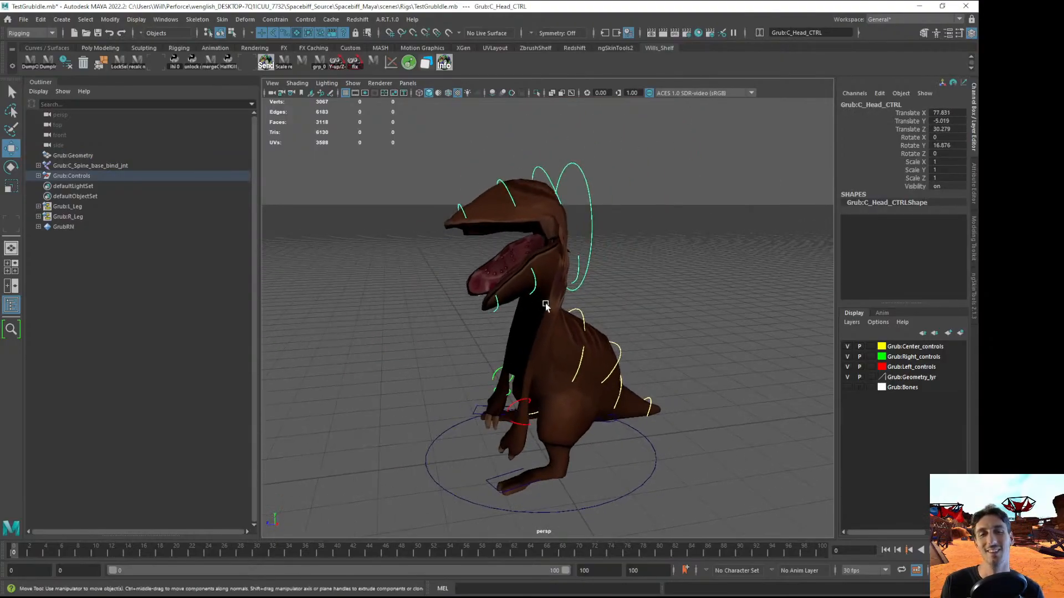
{"action": "left_click_drag", "start_coordinate": [547, 304], "coordinate": [597, 310], "text": "alt"}
{"action": "middle_click_drag", "start_coordinate": [597, 309], "coordinate": [518, 309]}
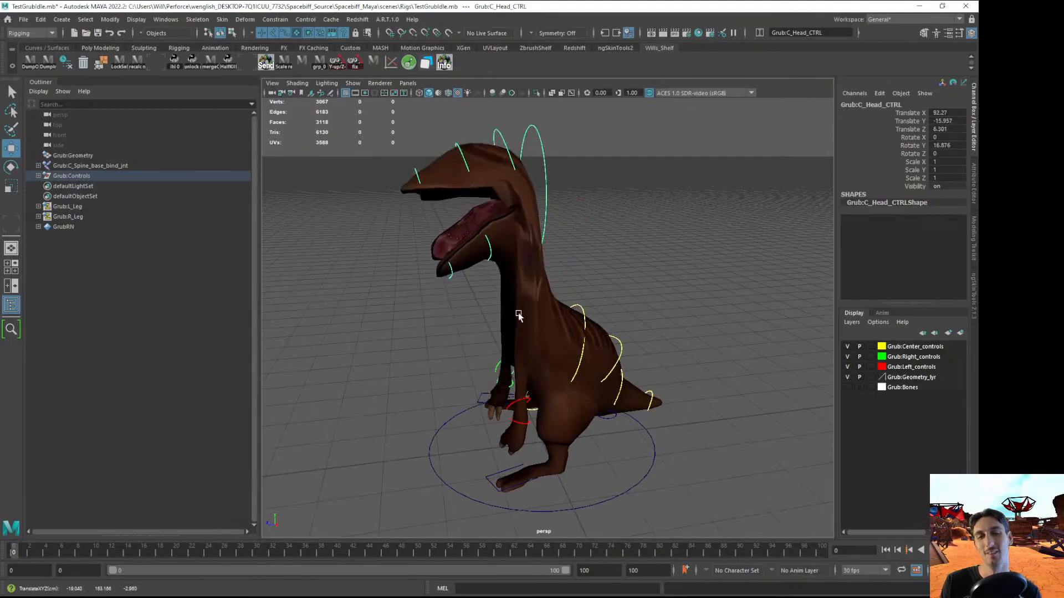
{"action": "key", "text": "ctrl+z"}
{"action": "key", "text": "ctrl+z"}
{"action": "key", "text": "ctrl+z"}
Check the tail control CTRL_Tail_B for the missing move manipulator from several angles, and clear the selection
{"action": "left_click_drag", "start_coordinate": [555, 451], "coordinate": [614, 430], "text": "alt"}
{"action": "middle_click_drag", "start_coordinate": [614, 431], "coordinate": [615, 357], "text": "alt"}
{"action": "left_click_drag", "start_coordinate": [615, 357], "coordinate": [575, 334], "text": "alt"}
{"action": "left_click", "coordinate": [575, 331]}
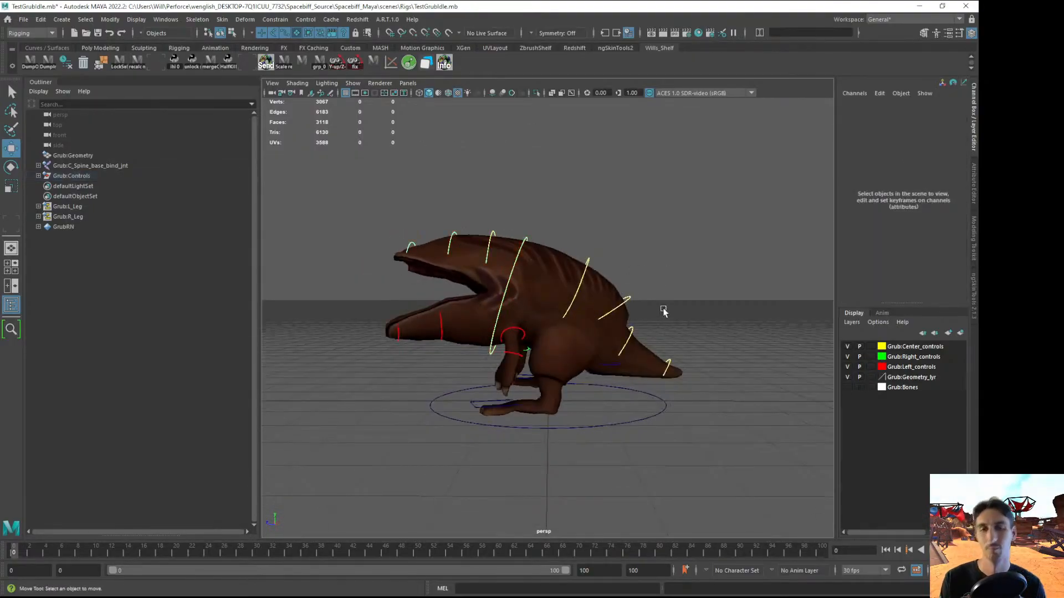
{"action": "left_click_drag", "start_coordinate": [663, 311], "coordinate": [650, 316], "text": "alt"}
{"action": "left_click", "coordinate": [640, 333]}
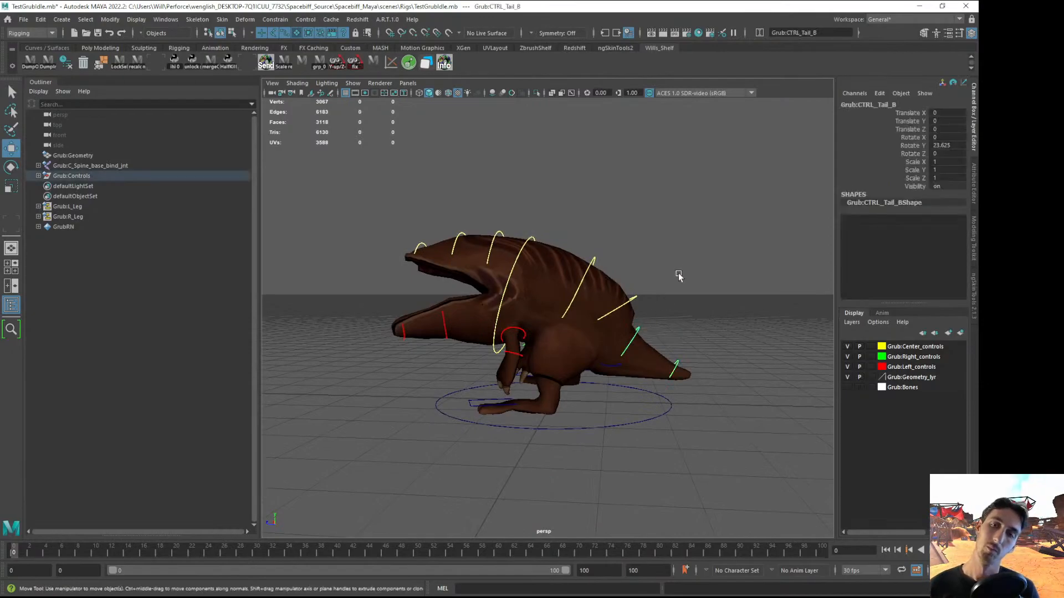
{"action": "left_click_drag", "start_coordinate": [679, 277], "coordinate": [682, 251], "text": "alt"}
{"action": "left_click", "coordinate": [527, 201]}
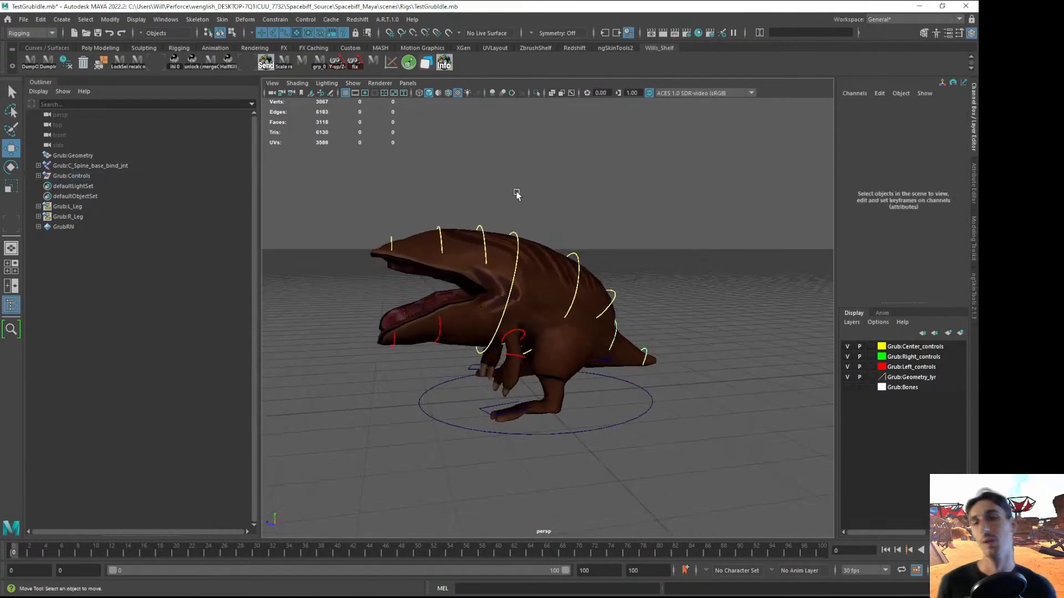
{"action": "left_click", "coordinate": [23, 20]}
{"action": "mouse_move", "coordinate": [78, 340]}
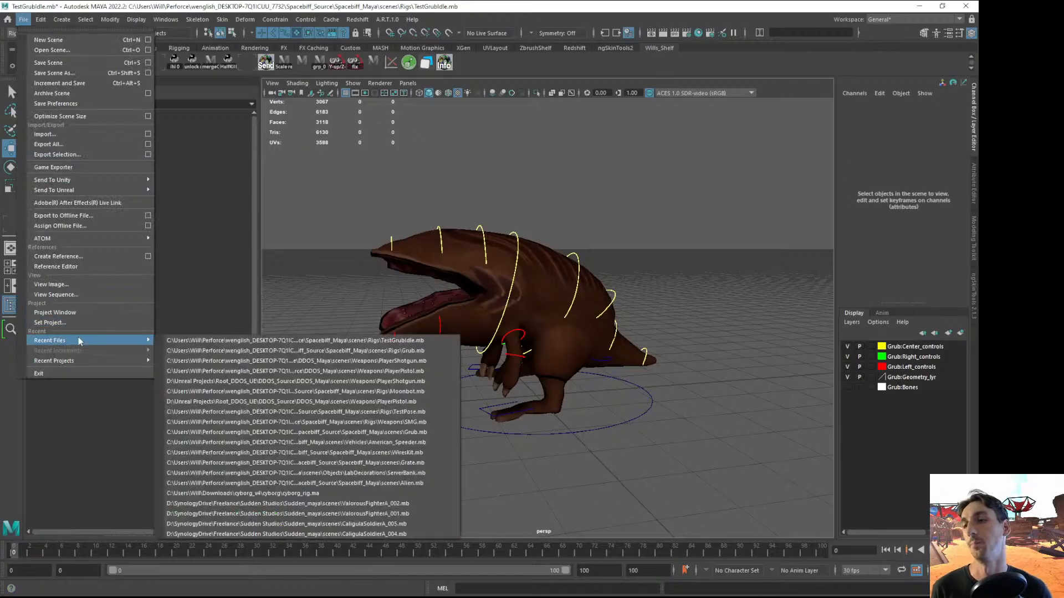
{"action": "left_click", "coordinate": [33, 19]}
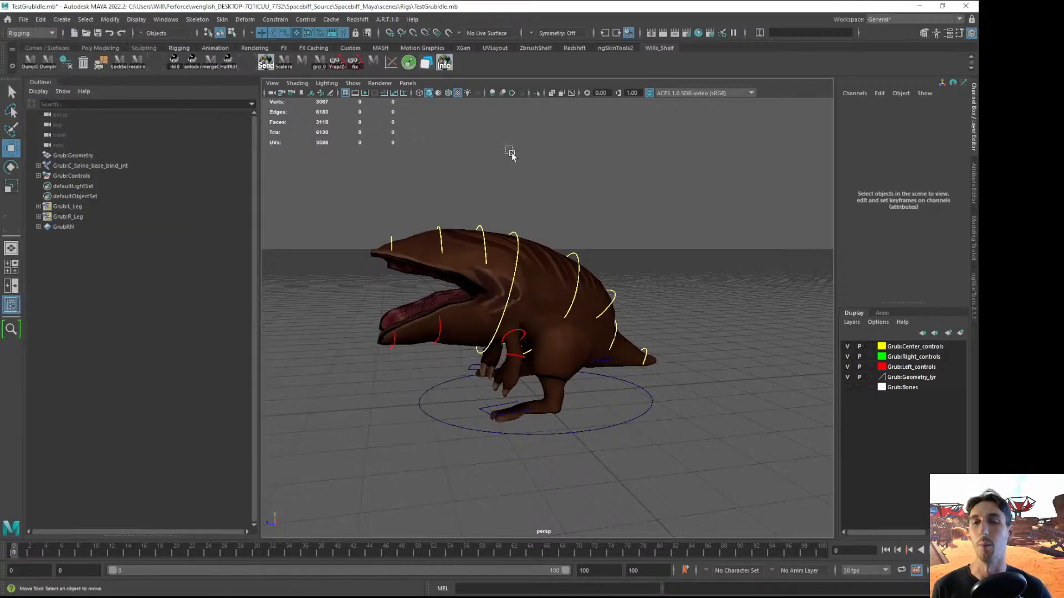
Select the head control and compare its Rotate and Move manipulators from a turned view
{"action": "left_click", "coordinate": [520, 238]}
{"action": "left_click", "coordinate": [517, 235]}
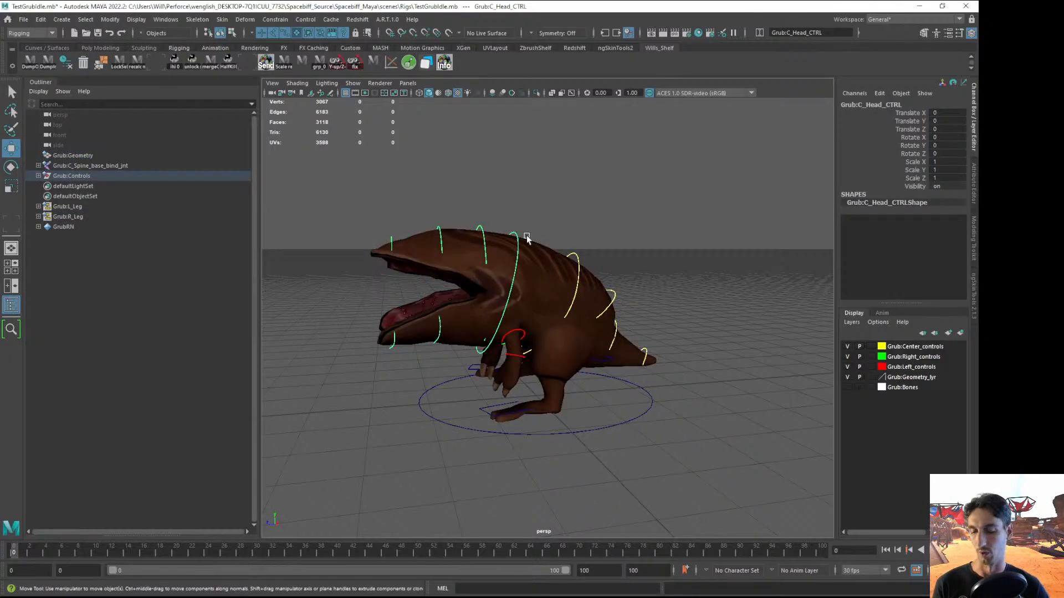
{"action": "key", "text": "e"}
{"action": "left_click_drag", "start_coordinate": [549, 232], "coordinate": [542, 284]}
{"action": "left_click", "coordinate": [721, 322]}
{"action": "left_click", "coordinate": [519, 248]}
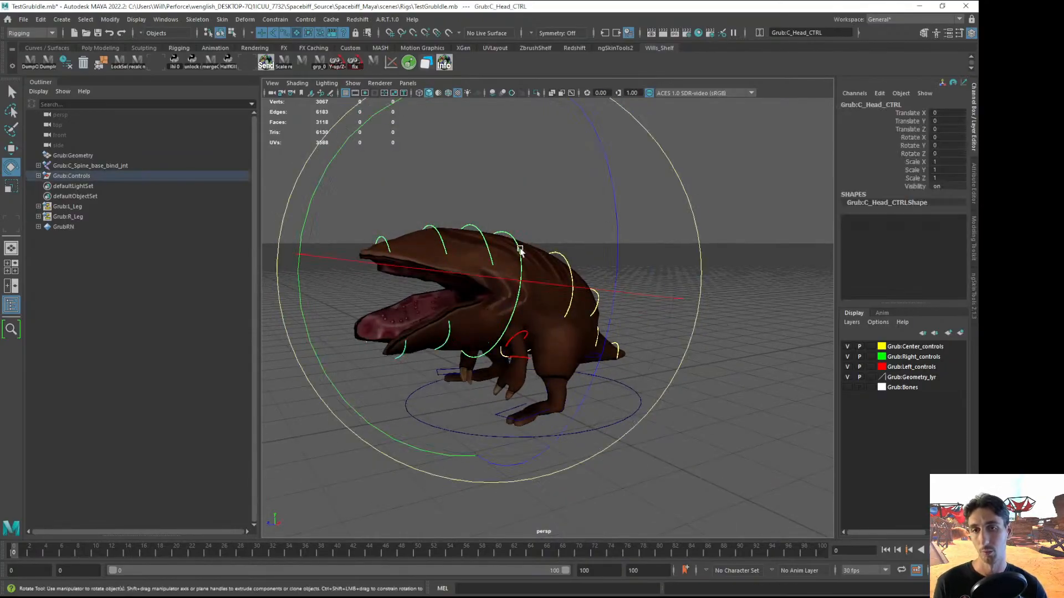
{"action": "key", "text": "w"}
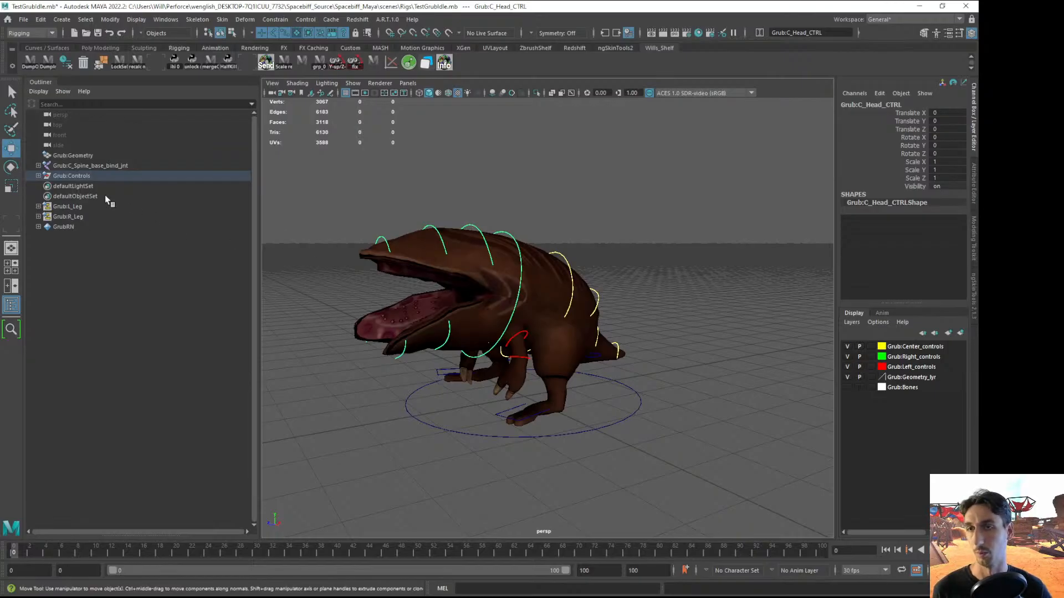
Try scaling the head control, undo the change, and recheck the control with the Move tool
{"action": "key", "text": "r"}
{"action": "middle_click_drag", "start_coordinate": [535, 216], "coordinate": [589, 257]}
{"action": "key", "text": "ctrl+z"}
{"action": "key", "text": "ctrl+z"}
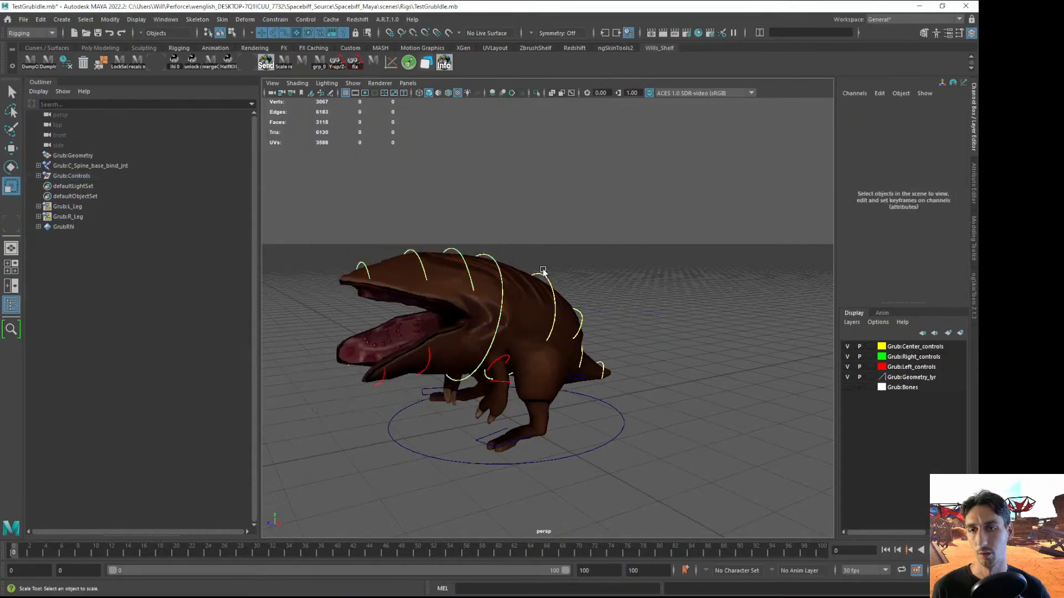
{"action": "left_click", "coordinate": [492, 260]}
{"action": "key", "text": "w"}
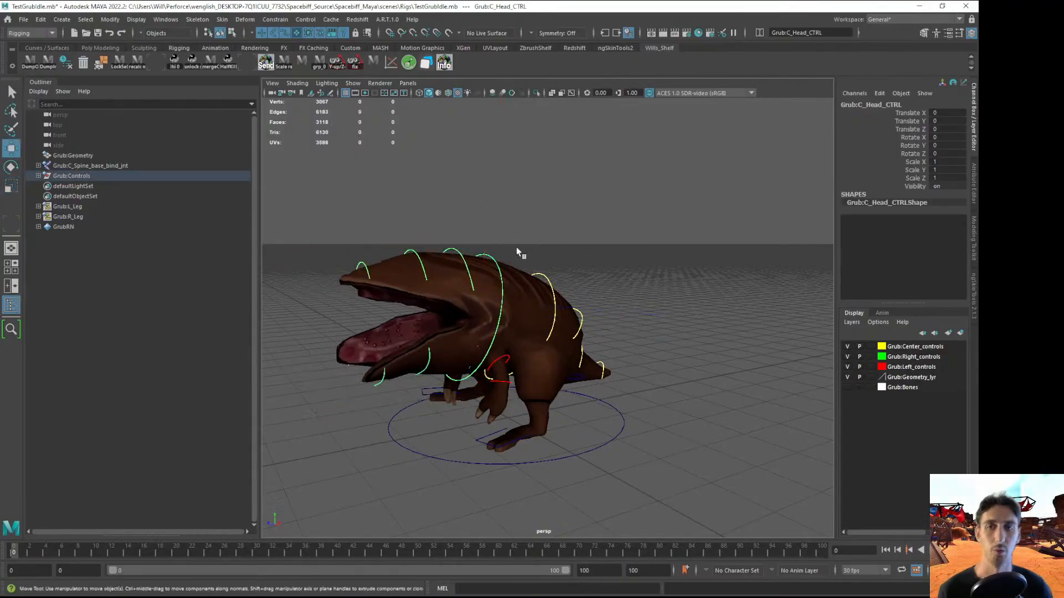
Close Maya without saving, relaunch Maya 2022, and reopen TestGrubIdle.mb
{"action": "left_click", "coordinate": [965, 6]}
{"action": "left_click", "coordinate": [490, 311]}
{"action": "key", "text": "super"}
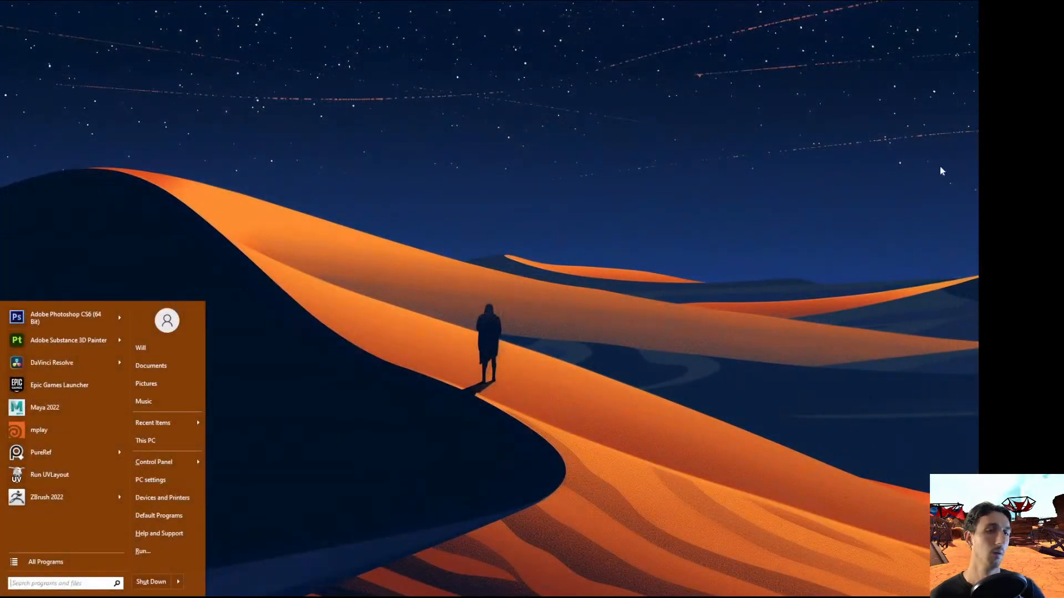
{"action": "left_click", "coordinate": [54, 408]}
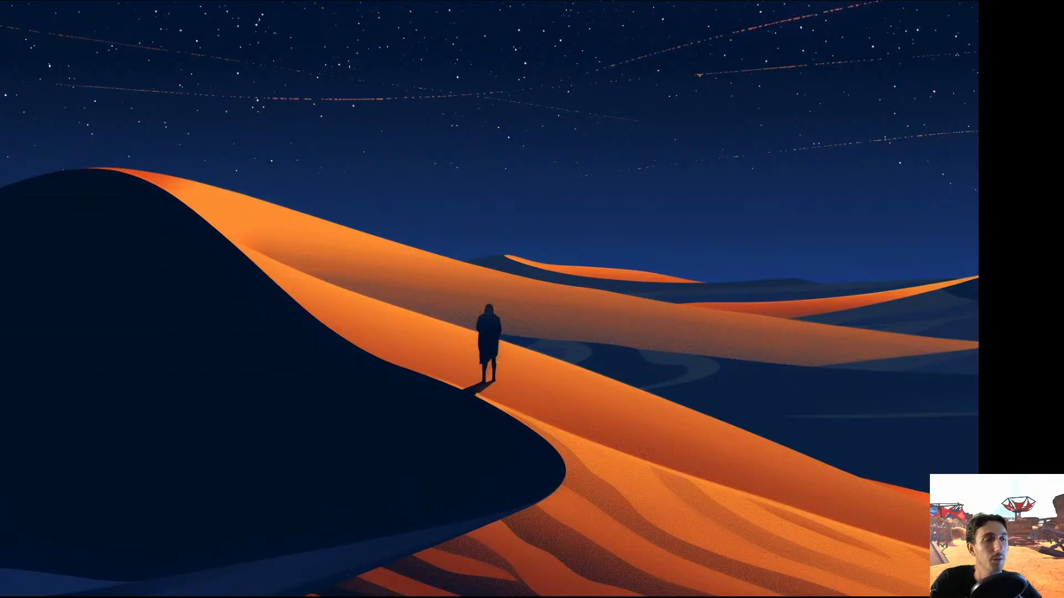
{"action": "left_click_drag", "start_coordinate": [976, 150], "coordinate": [426, 1]}
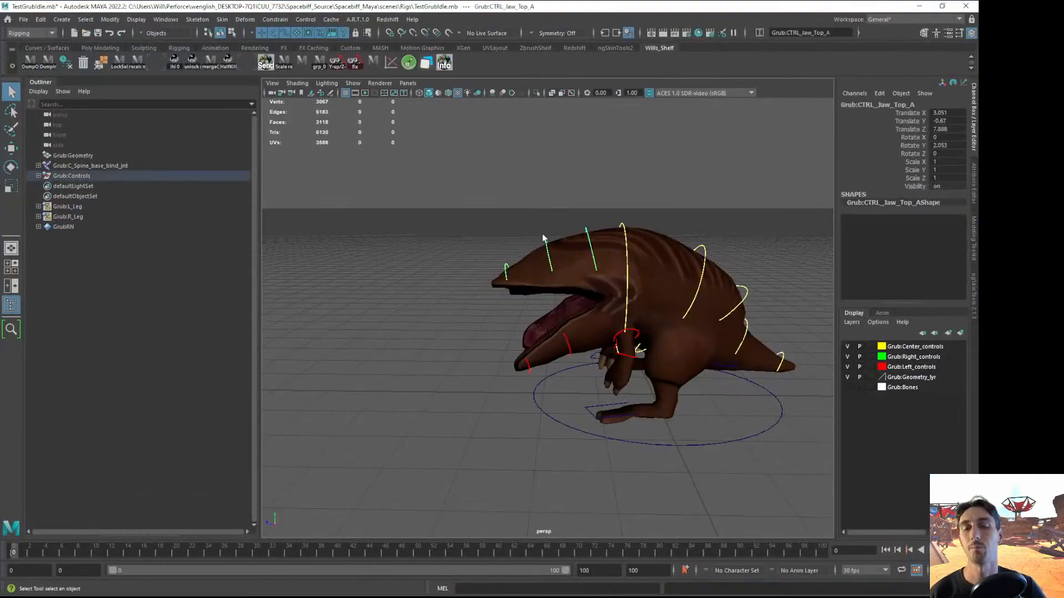
Try rotating the upper jaw control CTRL_Jaw_Top_A to about 15.7 degrees on Y, and undo the rotation
{"action": "key", "text": "e"}
{"action": "left_click_drag", "start_coordinate": [417, 193], "coordinate": [452, 172]}
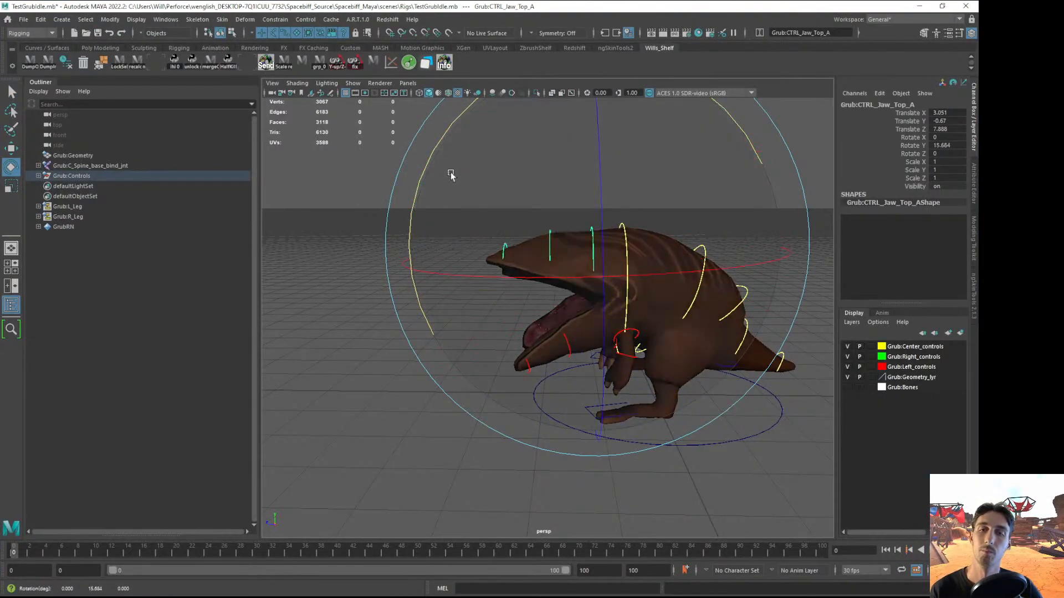
{"action": "key", "text": "ctrl+z"}
Check the Move manipulator on CTRL_Jaw_Top_A and the Rotate manipulator on CTRL_Jaw_Top_B
{"action": "key", "text": "w"}
{"action": "left_click_drag", "start_coordinate": [542, 261], "coordinate": [552, 271], "text": "alt"}
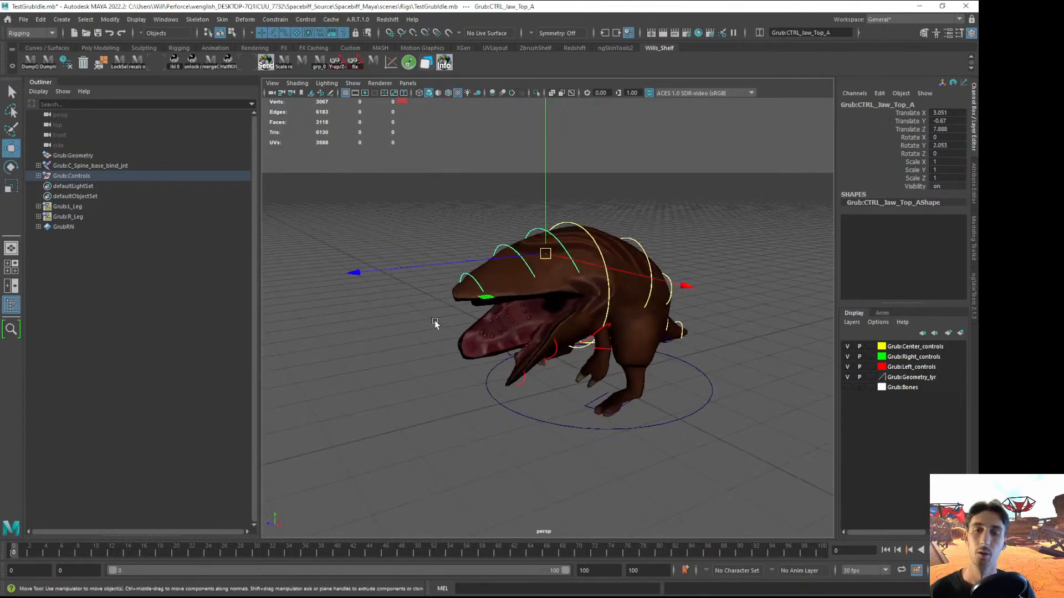
{"action": "left_click_drag", "start_coordinate": [421, 327], "coordinate": [498, 326], "text": "alt"}
{"action": "left_click", "coordinate": [471, 280]}
{"action": "left_click_drag", "start_coordinate": [471, 280], "coordinate": [483, 279], "text": "alt"}
{"action": "left_click", "coordinate": [513, 247]}
{"action": "key", "text": "e"}
{"action": "left_click_drag", "start_coordinate": [389, 230], "coordinate": [543, 256]}
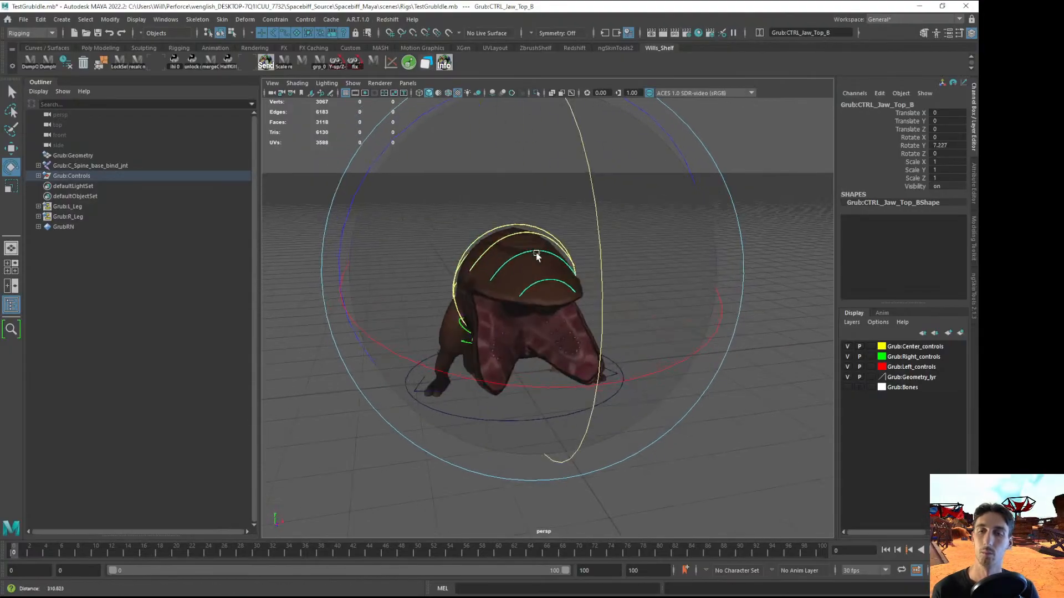
Limit selection to curves, select all rig controls, key their rotation at frame 0, scrub the timeline and deselect
{"action": "left_click", "coordinate": [746, 291]}
{"action": "left_click_drag", "start_coordinate": [746, 291], "coordinate": [617, 308], "text": "alt"}
{"action": "left_click_drag", "start_coordinate": [409, 187], "coordinate": [785, 486]}
{"action": "left_click", "coordinate": [384, 231]}
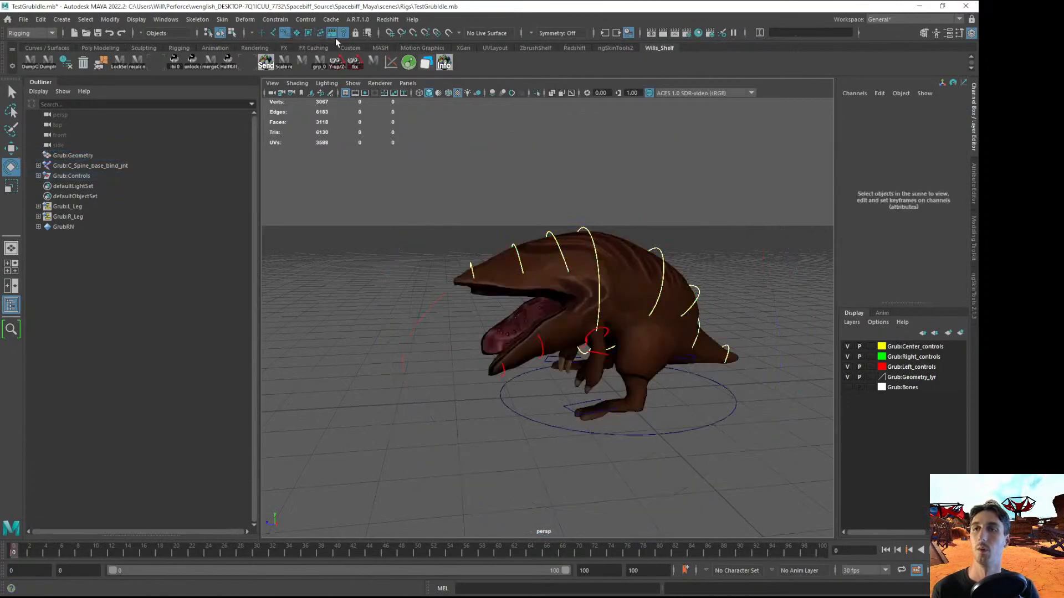
{"action": "left_click_drag", "start_coordinate": [392, 172], "coordinate": [781, 492]}
{"action": "key", "text": "shift+e"}
{"action": "left_click_drag", "start_coordinate": [409, 481], "coordinate": [506, 440], "text": "alt"}
{"action": "mouse_move", "coordinate": [14, 553]}
{"action": "left_mouse_down"}
{"action": "mouse_move", "coordinate": [62, 549]}
{"action": "mouse_move", "coordinate": [12, 550]}
{"action": "left_mouse_up"}
{"action": "left_click_drag", "start_coordinate": [513, 388], "coordinate": [413, 433], "text": "alt"}
{"action": "left_click", "coordinate": [463, 433]}
Try the Move tool on the body controls, undoing the first change, and shift the COG control freehand
{"action": "left_click_drag", "start_coordinate": [577, 242], "coordinate": [665, 332], "text": "alt"}
{"action": "left_click", "coordinate": [612, 316]}
{"action": "key", "text": "w"}
{"action": "key", "text": "ctrl+z"}
{"action": "left_click", "coordinate": [707, 263]}
{"action": "left_click", "coordinate": [640, 249]}
{"action": "left_click_drag", "start_coordinate": [533, 324], "coordinate": [544, 309]}
Try rotating the COG control and check its Move manipulator from several angles
{"action": "key", "text": "e"}
{"action": "left_click_drag", "start_coordinate": [600, 326], "coordinate": [500, 296], "text": "alt"}
{"action": "left_click_drag", "start_coordinate": [413, 273], "coordinate": [440, 274]}
{"action": "key", "text": "w"}
{"action": "left_click_drag", "start_coordinate": [502, 326], "coordinate": [575, 316], "text": "alt"}
{"action": "mouse_move", "coordinate": [573, 325]}
{"action": "left_mouse_down", "text": "alt"}
{"action": "mouse_move", "coordinate": [674, 318]}
{"action": "mouse_move", "coordinate": [559, 315]}
{"action": "left_mouse_up", "text": "alt"}
{"action": "left_click_drag", "start_coordinate": [552, 316], "coordinate": [573, 317], "text": "alt"}
{"action": "left_click_drag", "start_coordinate": [566, 379], "coordinate": [584, 399], "text": "alt"}
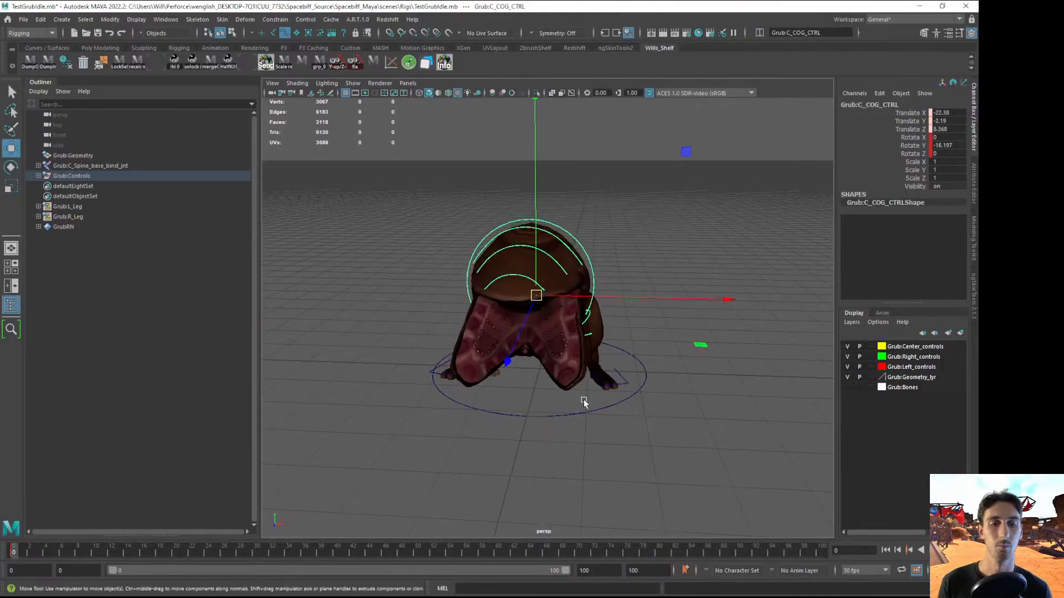
Highlight the COG control's translate channels for editing, clear the selection, and scrub the first frames back to frame 0
{"action": "left_click_drag", "start_coordinate": [922, 113], "coordinate": [914, 129]}
{"action": "right_click_drag", "start_coordinate": [914, 129], "coordinate": [786, 197]}
{"action": "left_click", "coordinate": [786, 197]}
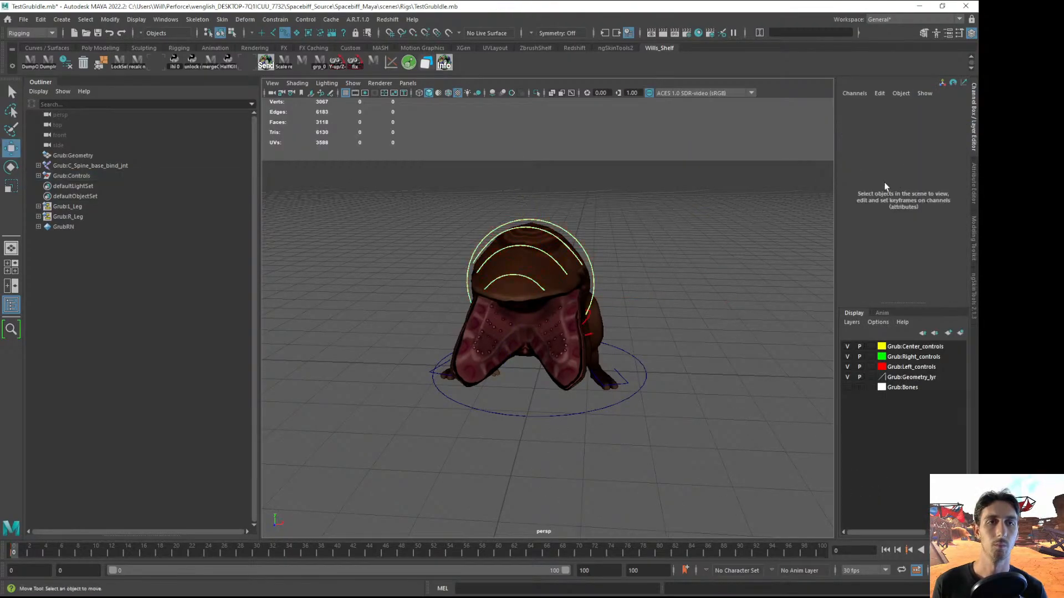
{"action": "left_click_drag", "start_coordinate": [27, 551], "coordinate": [5, 557]}
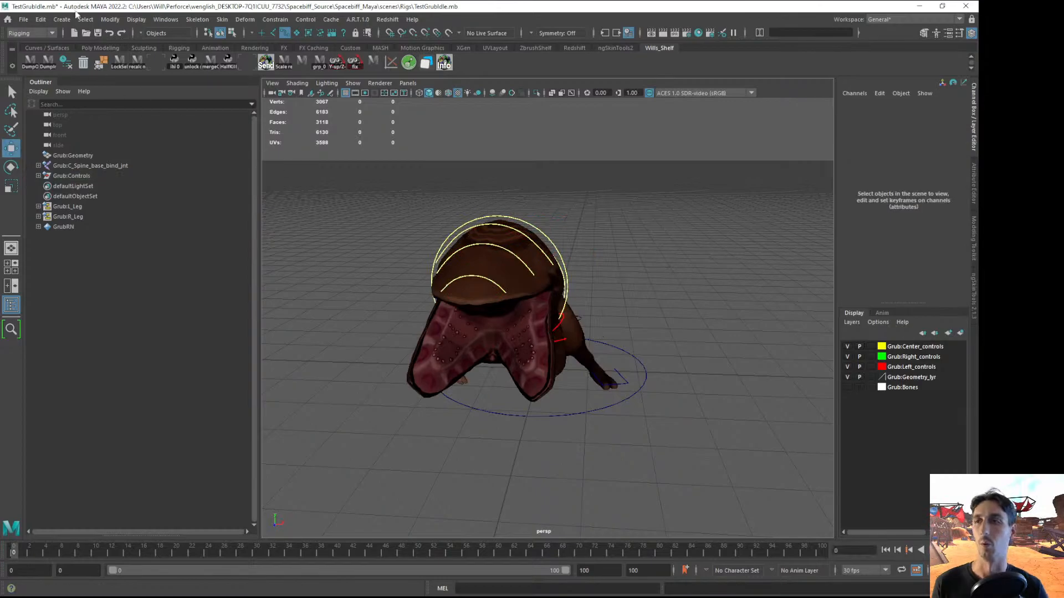
Open the source rig scene Grub.mb without saving the changes to TestGrubIdle.mb
{"action": "left_click", "coordinate": [24, 20]}
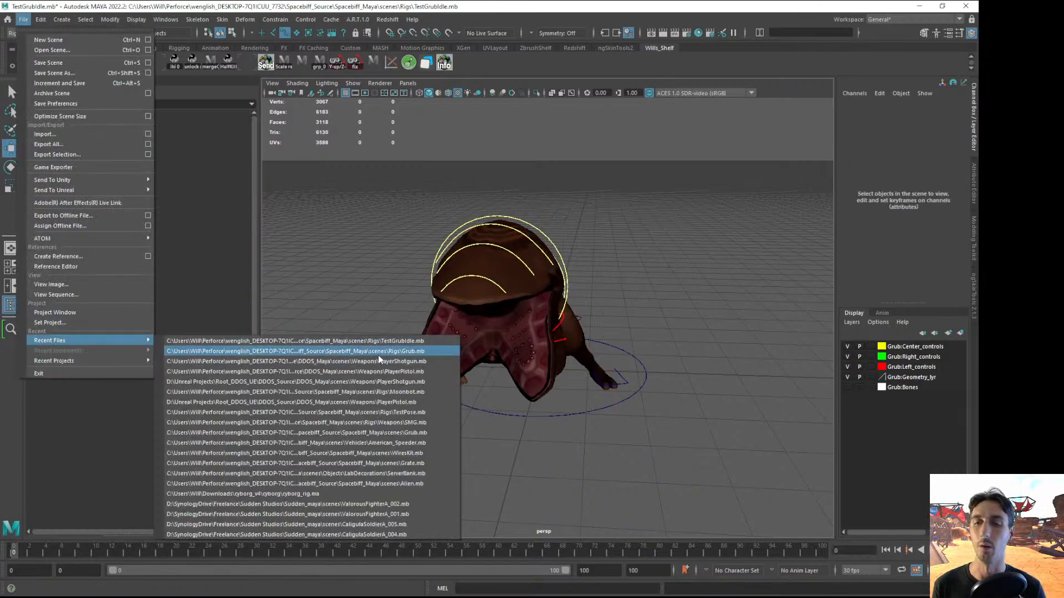
{"action": "left_click", "coordinate": [391, 350]}
{"action": "left_click", "coordinate": [514, 309]}
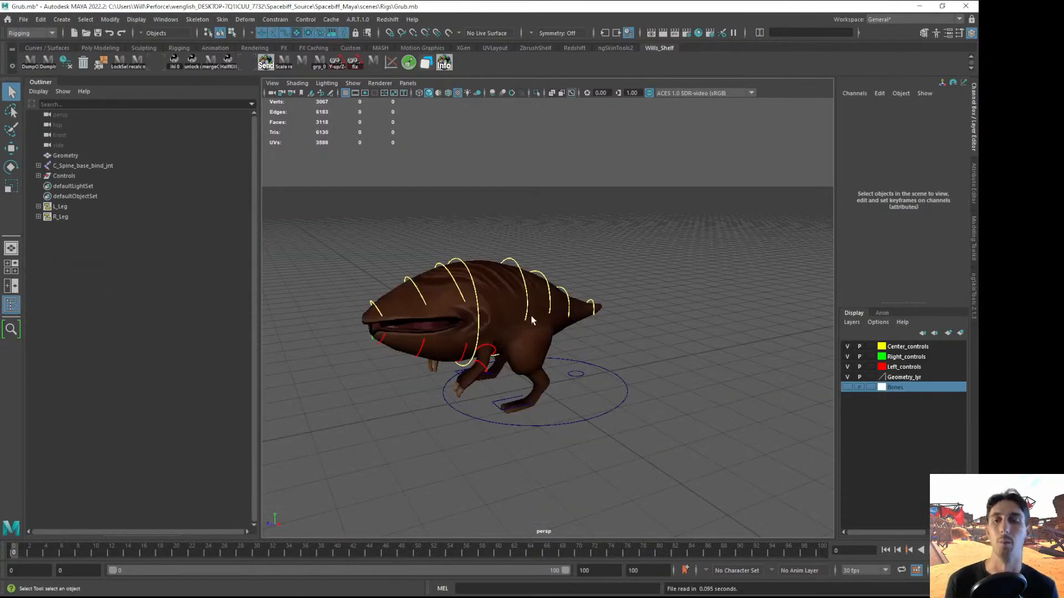
Limit selection to curves, select the rig's controls, and scrub the first frames to check the source rig for stray animation
{"action": "left_click", "coordinate": [457, 260]}
{"action": "left_click", "coordinate": [418, 231]}
{"action": "left_click_drag", "start_coordinate": [363, 223], "coordinate": [728, 455]}
{"action": "left_click", "coordinate": [739, 358]}
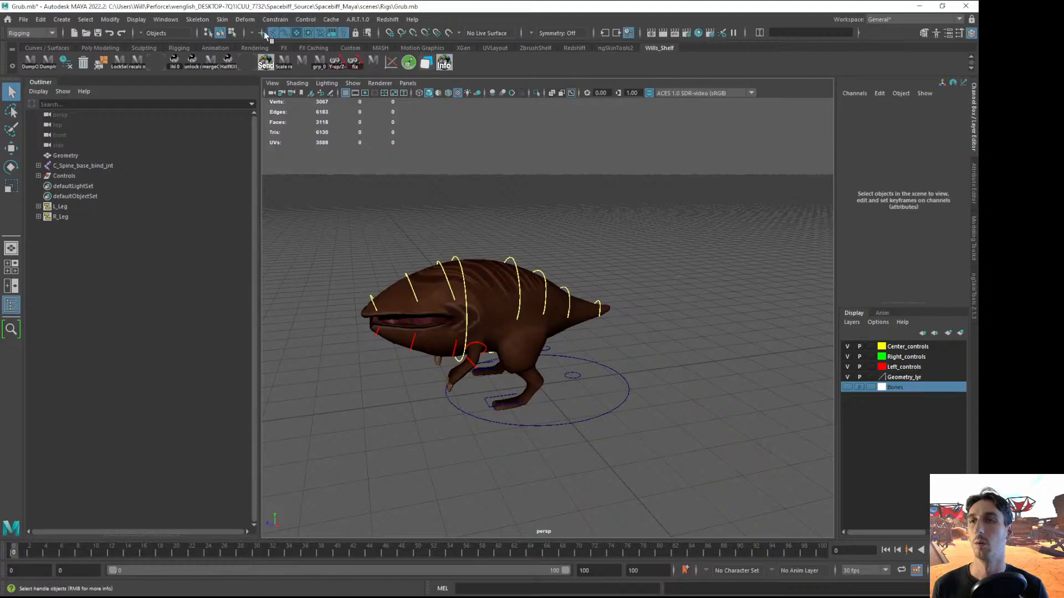
{"action": "left_click", "coordinate": [343, 33]}
{"action": "left_click_drag", "start_coordinate": [344, 220], "coordinate": [678, 497]}
{"action": "left_click", "coordinate": [431, 477]}
{"action": "left_click_drag", "start_coordinate": [62, 553], "coordinate": [2, 537]}
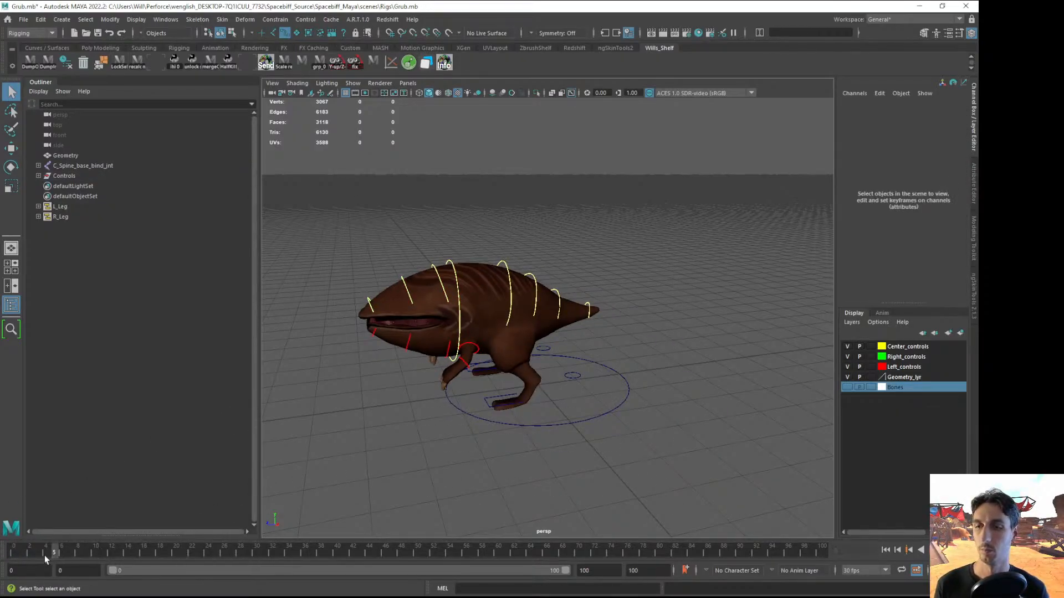
{"action": "left_click_drag", "start_coordinate": [358, 366], "coordinate": [473, 263], "text": "alt"}
{"action": "left_click_drag", "start_coordinate": [511, 232], "coordinate": [509, 244], "text": "alt"}
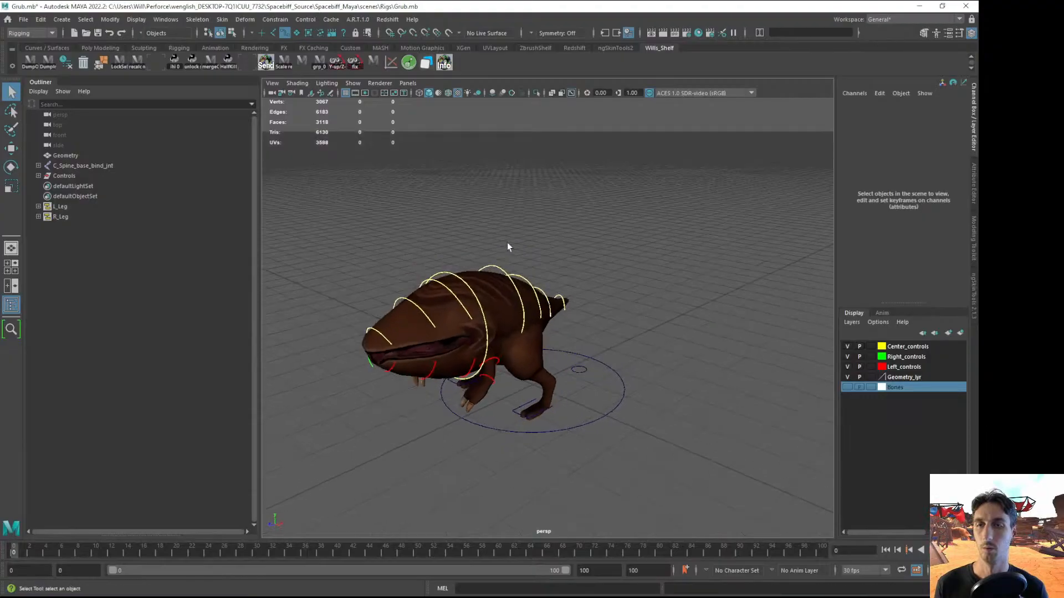
Reopen TestGrubIdle.mb without saving the changes to Grub.mb
{"action": "left_click", "coordinate": [23, 19]}
{"action": "mouse_move", "coordinate": [88, 343]}
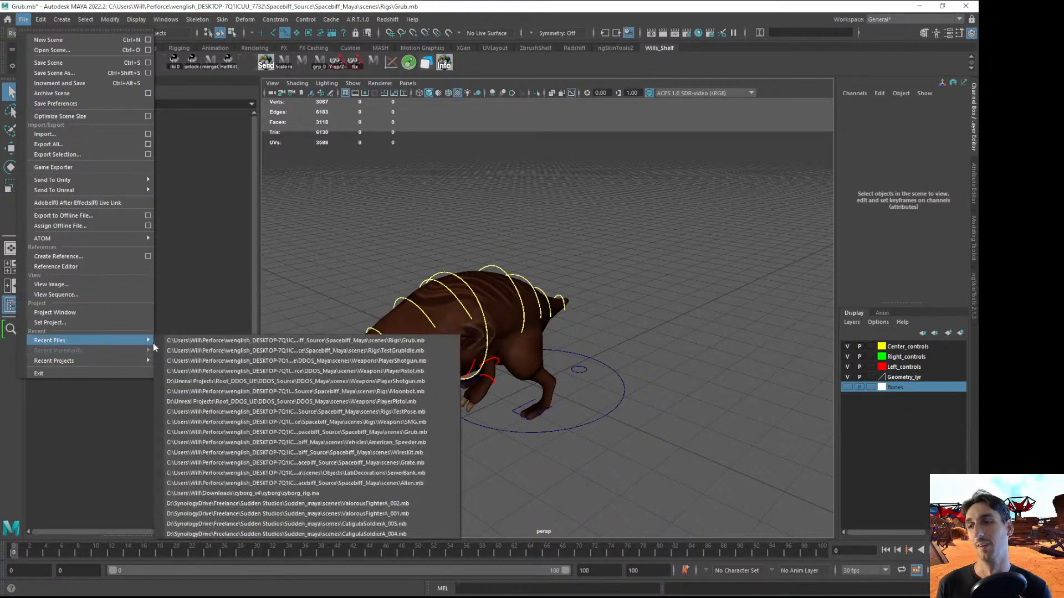
{"action": "left_click", "coordinate": [420, 350]}
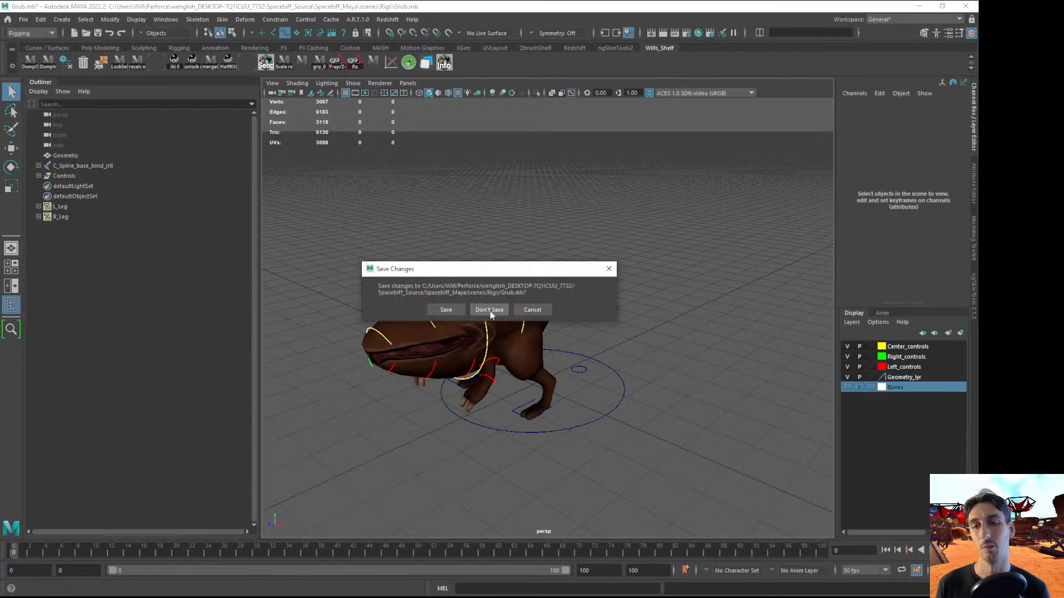
{"action": "left_click", "coordinate": [493, 310]}
Try to delete the keys on the referenced COG control's Translate X, Y and Z channels
{"action": "left_click", "coordinate": [628, 238]}
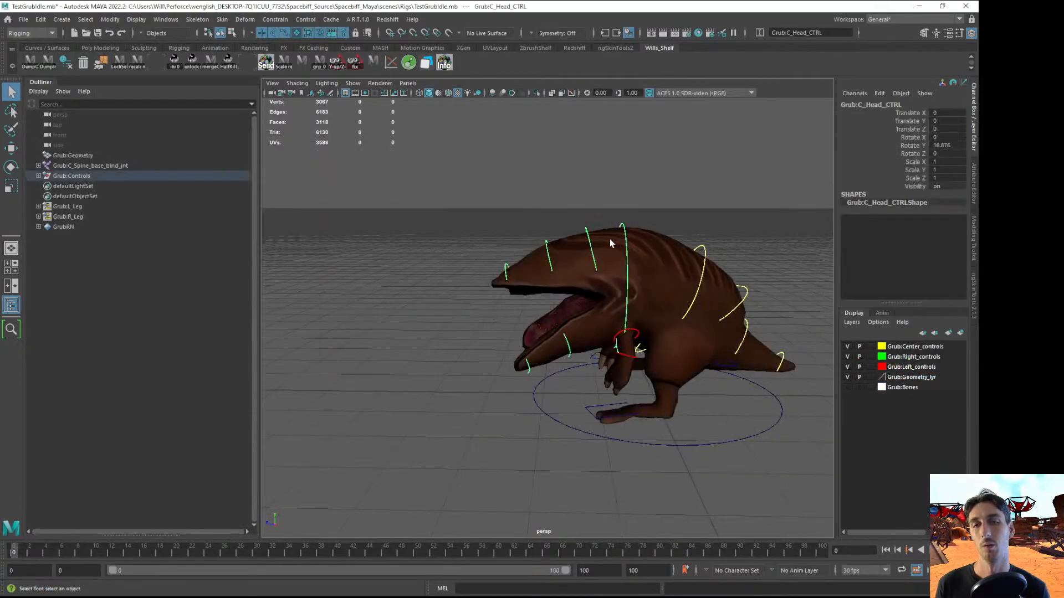
{"action": "key", "text": "e"}
{"action": "left_click_drag", "start_coordinate": [412, 399], "coordinate": [397, 398], "text": "alt"}
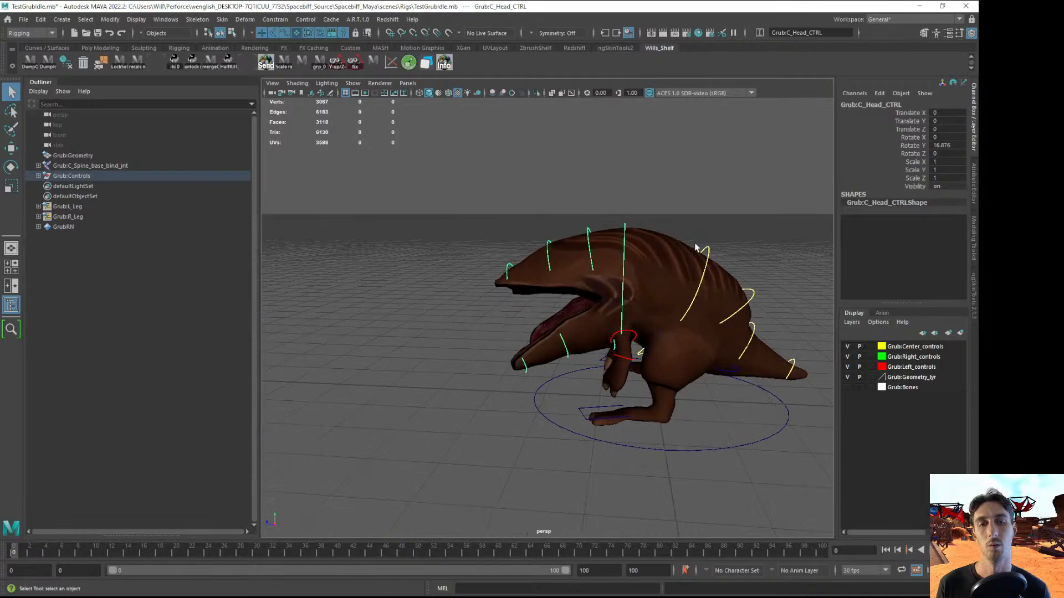
{"action": "left_click", "coordinate": [712, 248]}
{"action": "left_click", "coordinate": [712, 254]}
{"action": "key", "text": "w"}
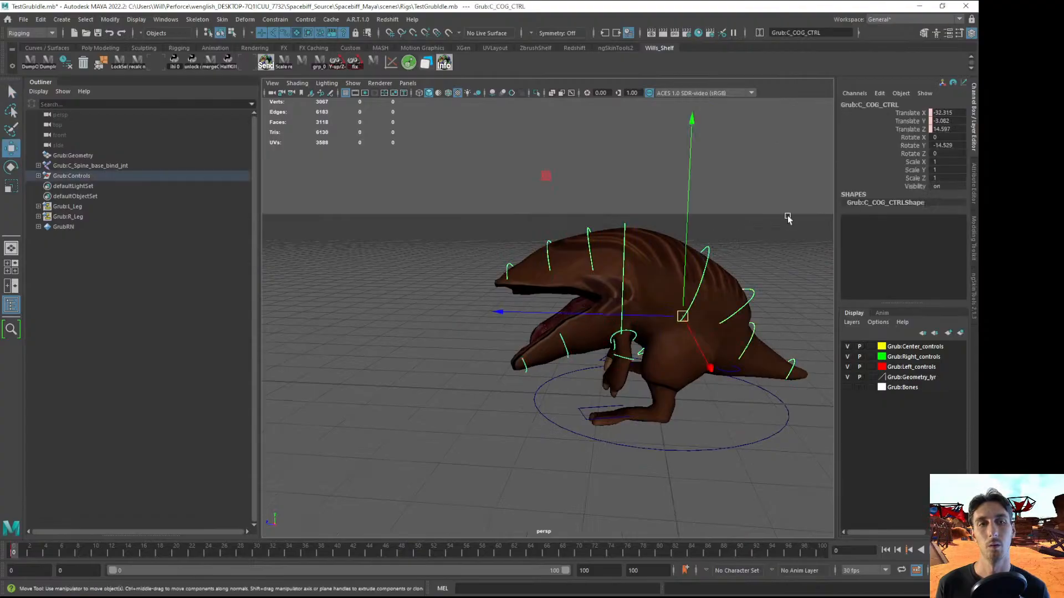
{"action": "left_click_drag", "start_coordinate": [924, 114], "coordinate": [917, 129]}
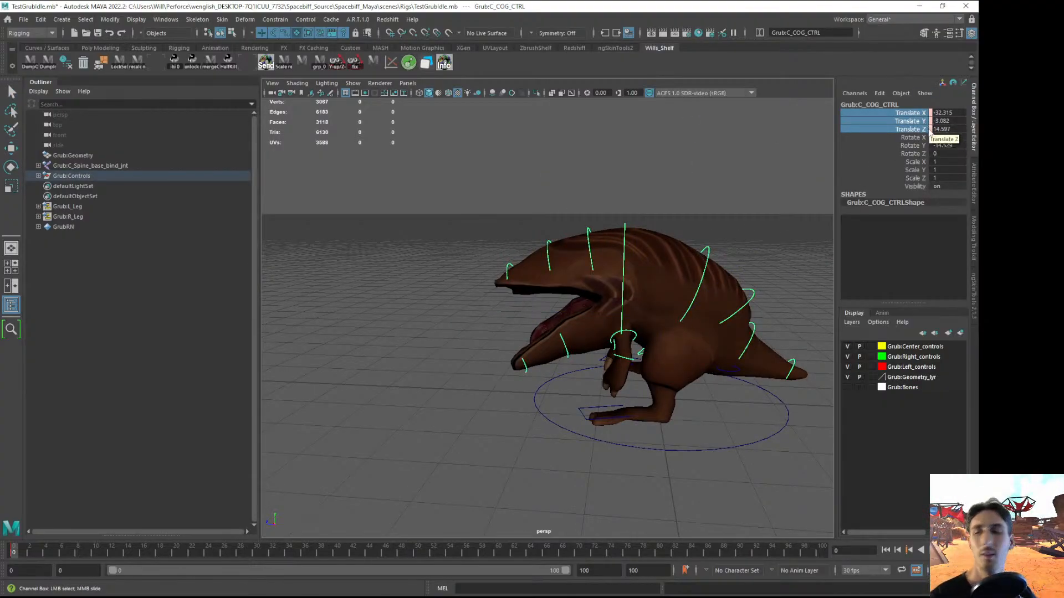
{"action": "right_click", "coordinate": [930, 129]}
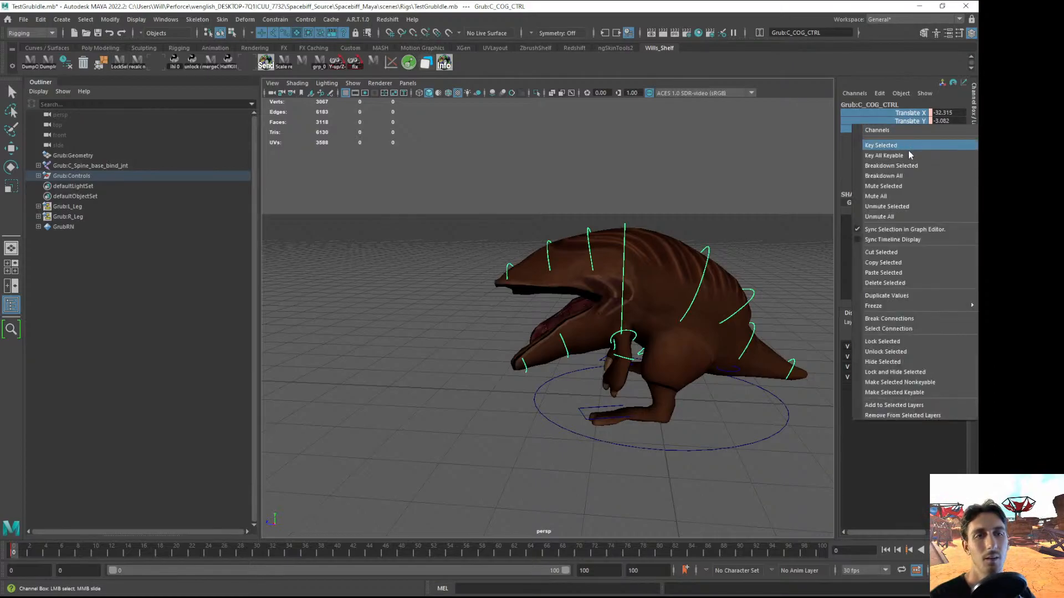
{"action": "left_click", "coordinate": [899, 283]}
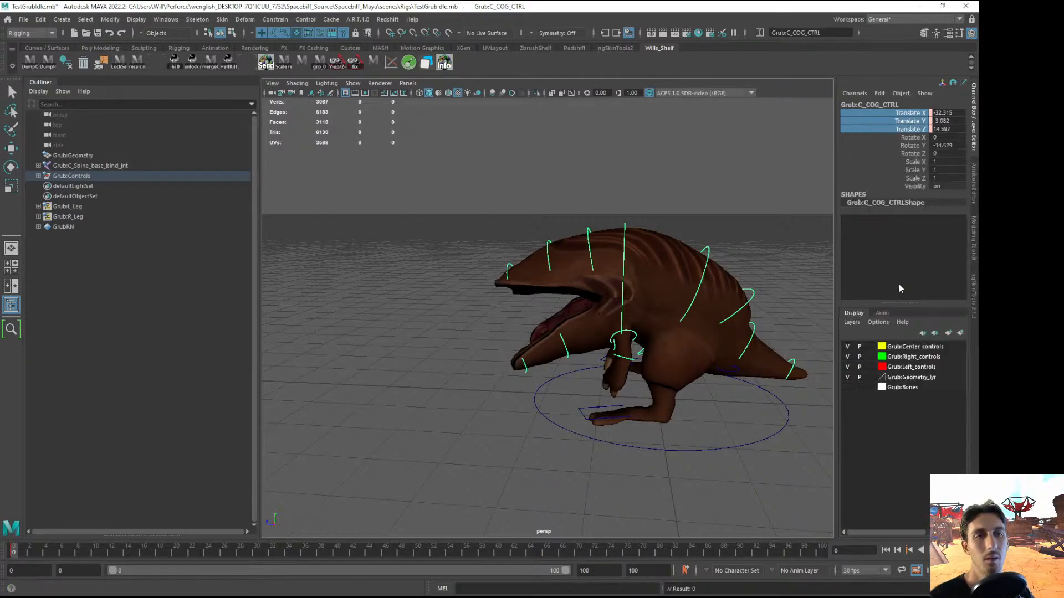
{"action": "left_click", "coordinate": [899, 144]}
{"action": "left_click_drag", "start_coordinate": [924, 127], "coordinate": [922, 113]}
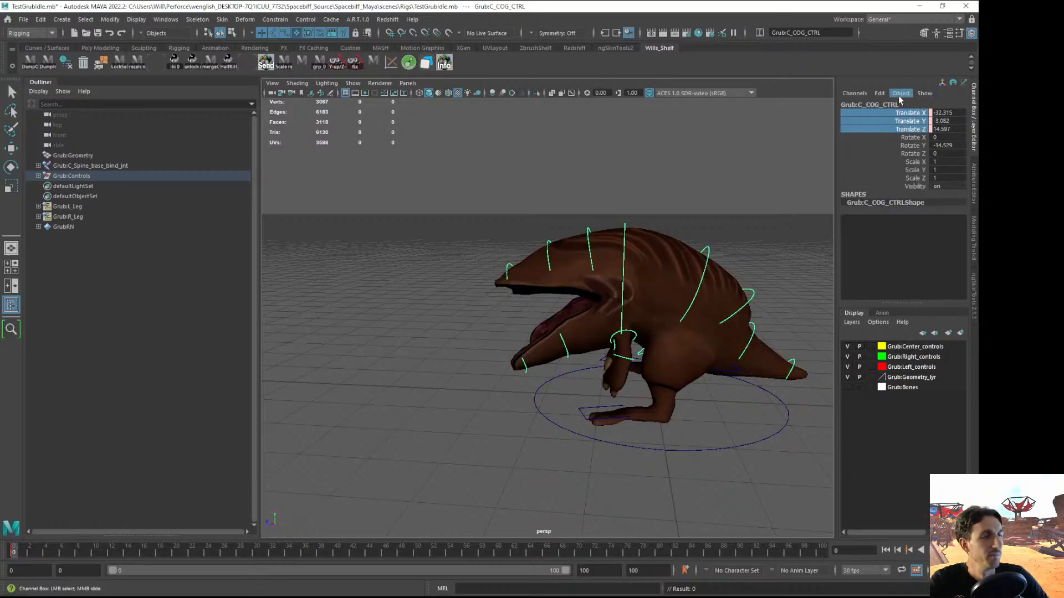
{"action": "left_click", "coordinate": [915, 137]}
{"action": "left_click", "coordinate": [916, 127]}
{"action": "left_click", "coordinate": [749, 170]}
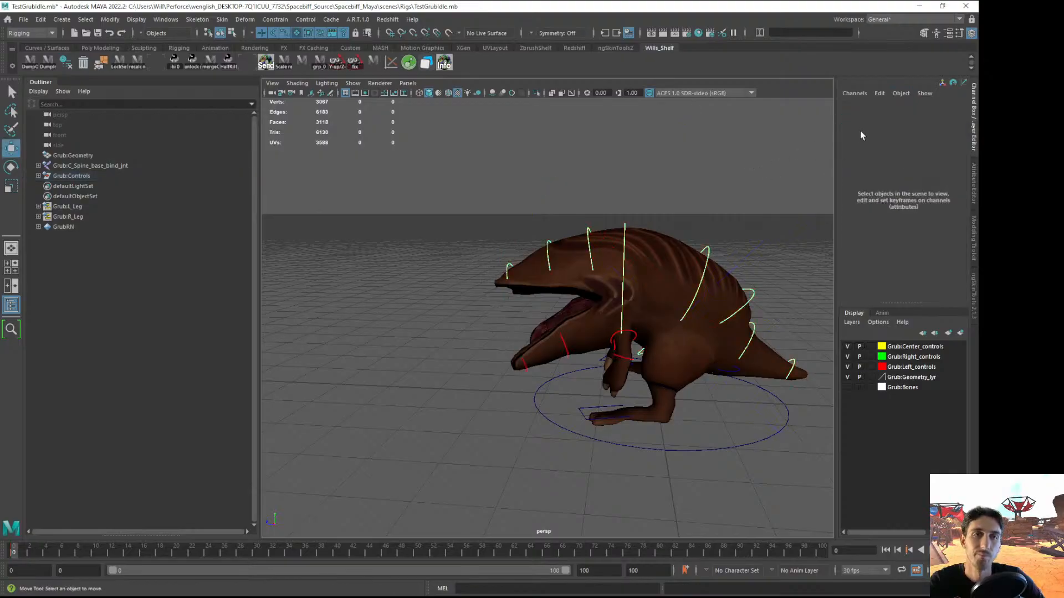
Inspect the head, COG and tail controls' channels for stray keys, and reveal the COG control in the scene hierarchy
{"action": "left_click", "coordinate": [635, 226]}
{"action": "left_click", "coordinate": [694, 200]}
{"action": "left_click", "coordinate": [709, 248]}
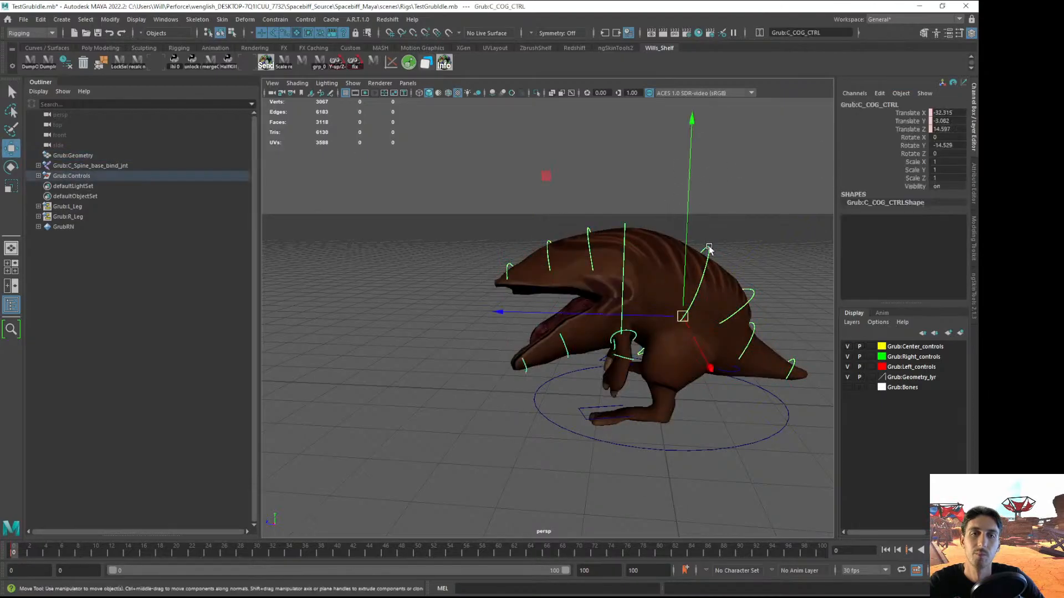
{"action": "left_click", "coordinate": [627, 226]}
{"action": "left_click", "coordinate": [704, 231]}
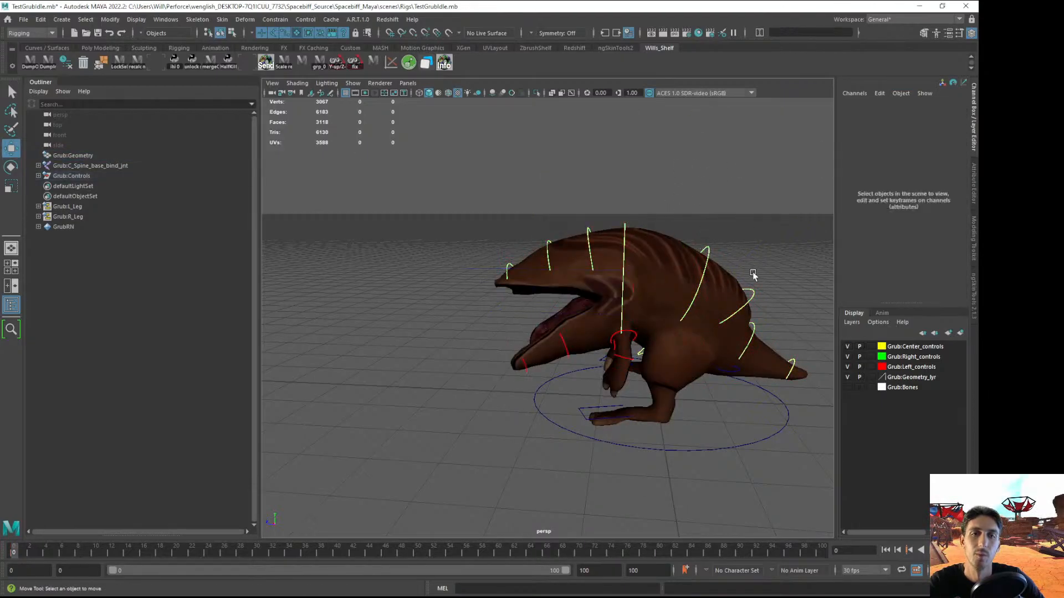
{"action": "left_click", "coordinate": [754, 292]}
{"action": "left_click", "coordinate": [768, 261]}
{"action": "left_click", "coordinate": [707, 250]}
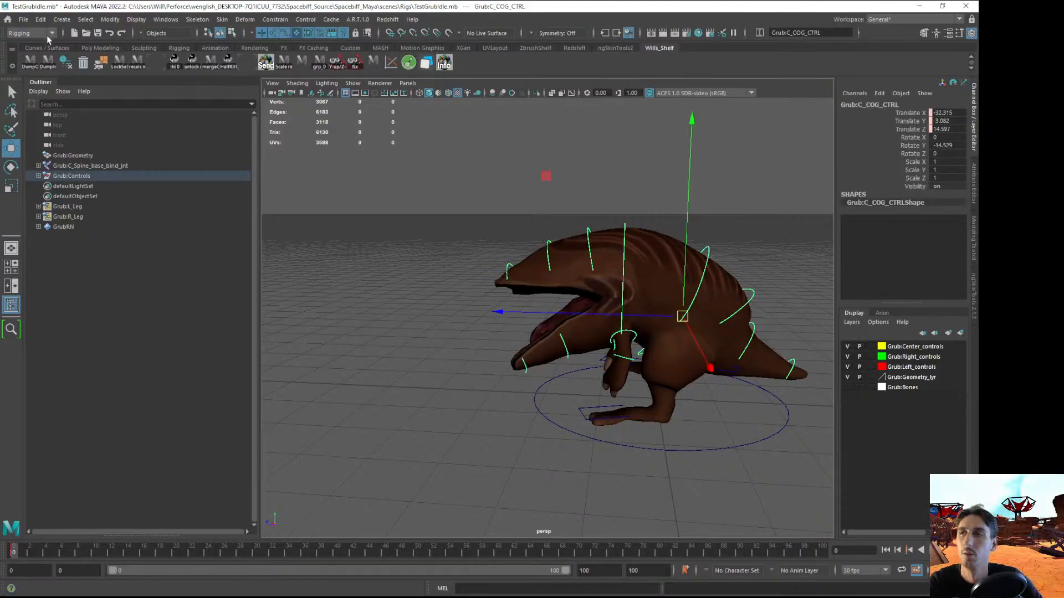
{"action": "key", "text": "f"}
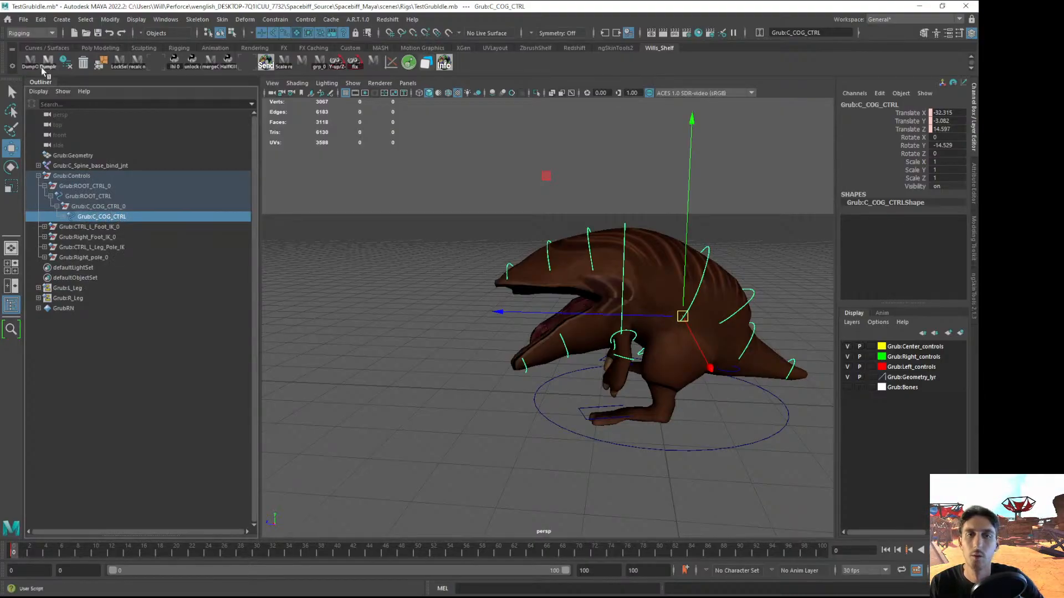
Open the source rig scene Grub.mb, discarding the changes to TestGrubIdle.mb
{"action": "left_click", "coordinate": [24, 22]}
{"action": "mouse_move", "coordinate": [133, 341]}
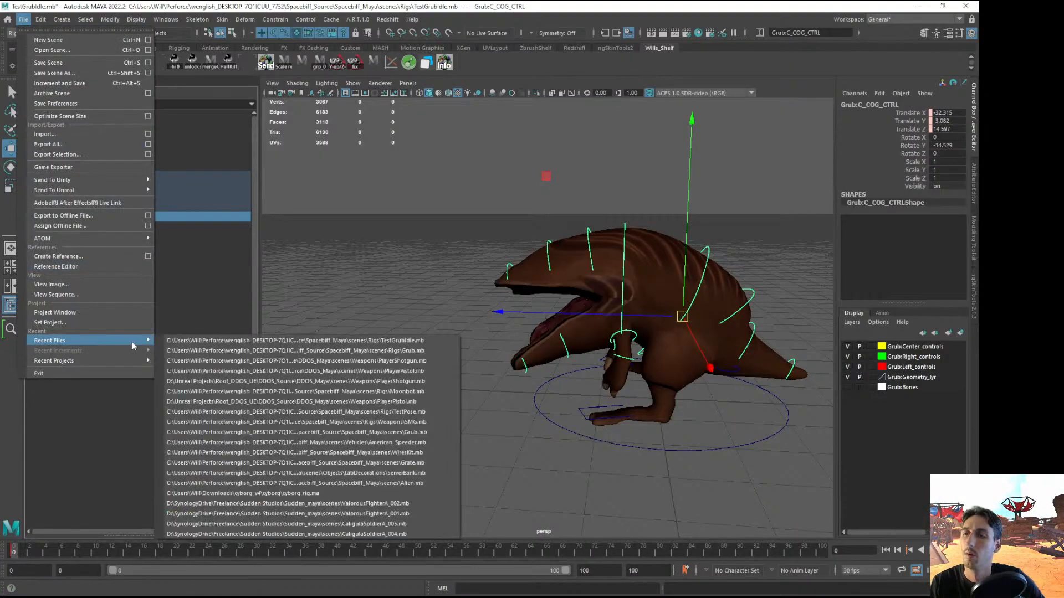
{"action": "left_click", "coordinate": [233, 351]}
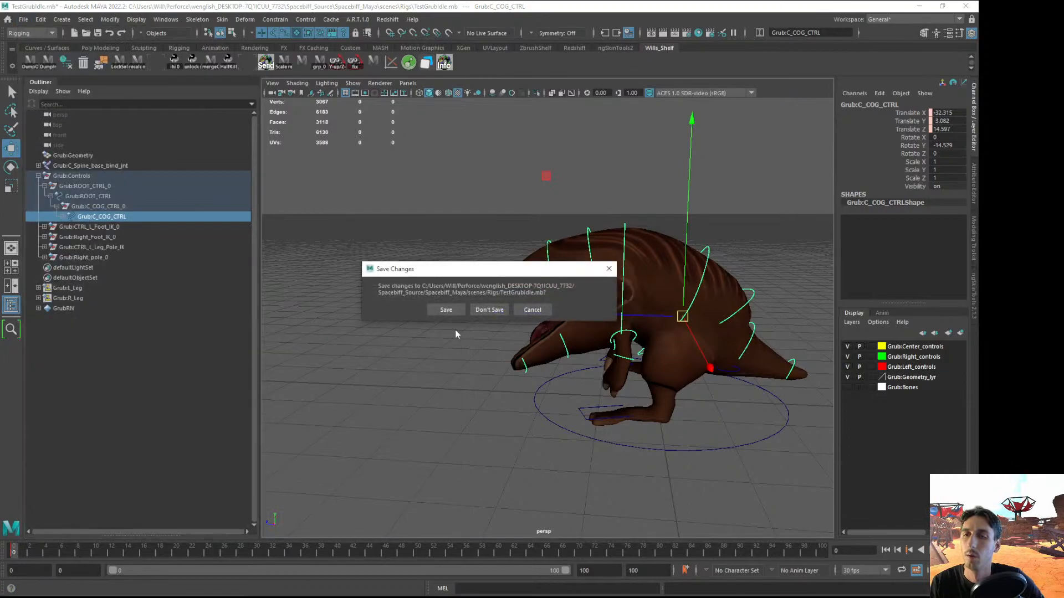
{"action": "left_click", "coordinate": [489, 311]}
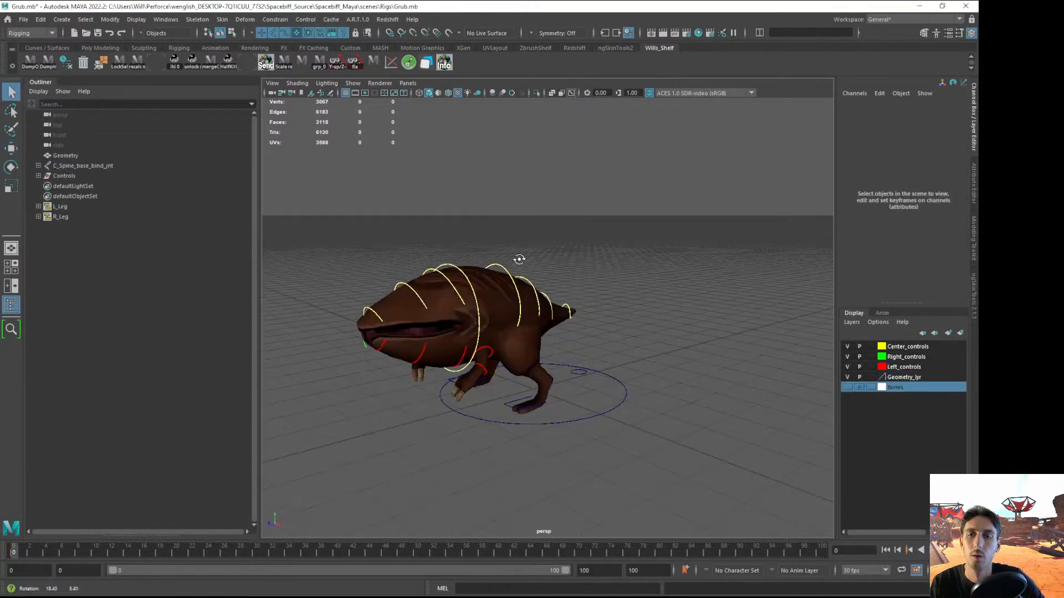
Reset the source rig's COG control translation to 0 on X, Y and Z, and delete the keys on those channels
{"action": "left_click", "coordinate": [528, 265]}
{"action": "left_click_drag", "start_coordinate": [516, 272], "coordinate": [547, 284], "text": "alt"}
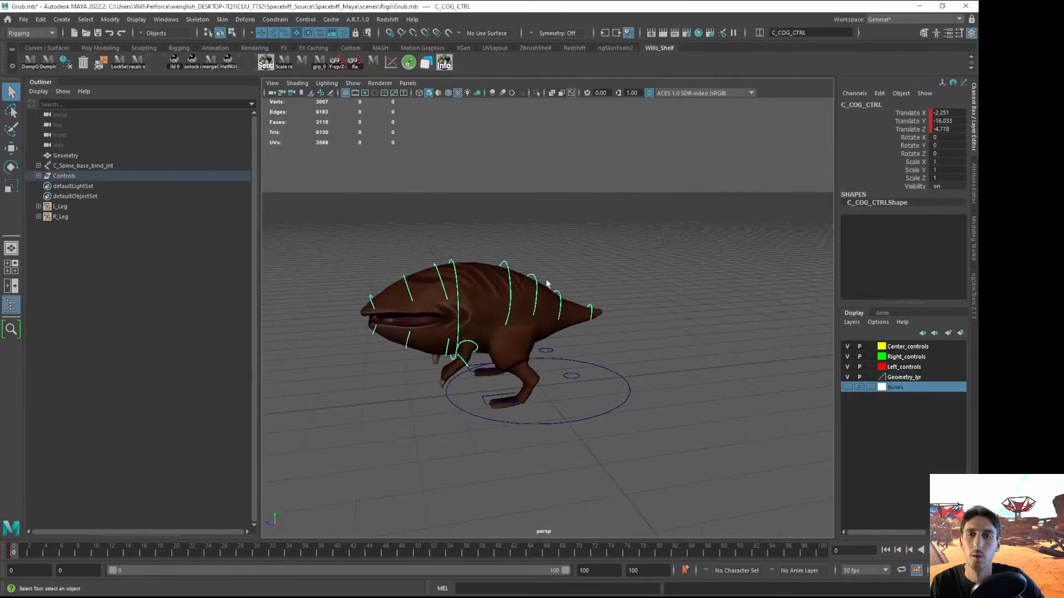
{"action": "left_click_drag", "start_coordinate": [921, 114], "coordinate": [911, 132]}
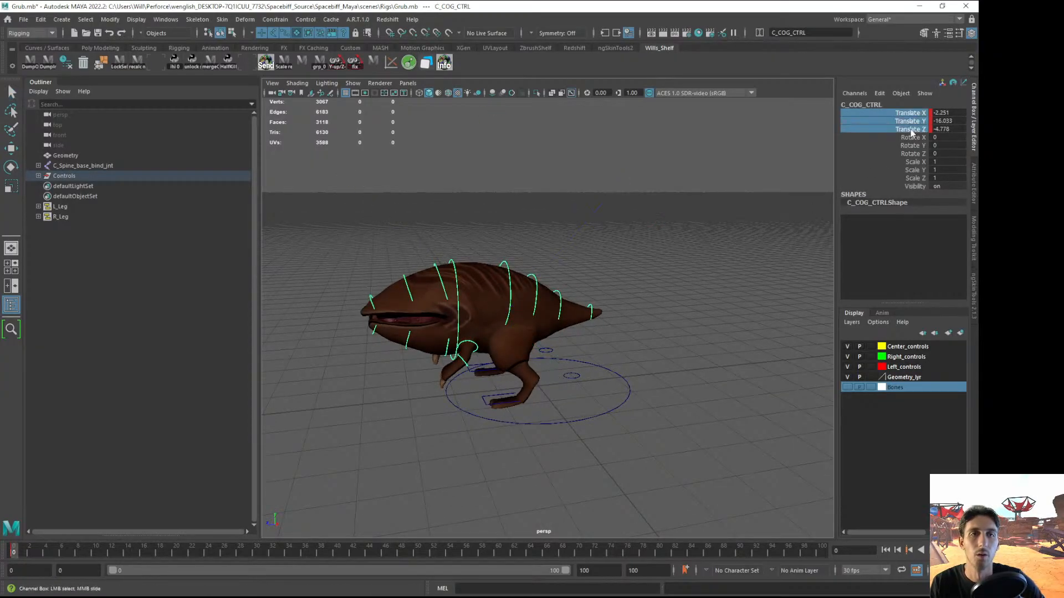
{"action": "right_click", "coordinate": [910, 135]}
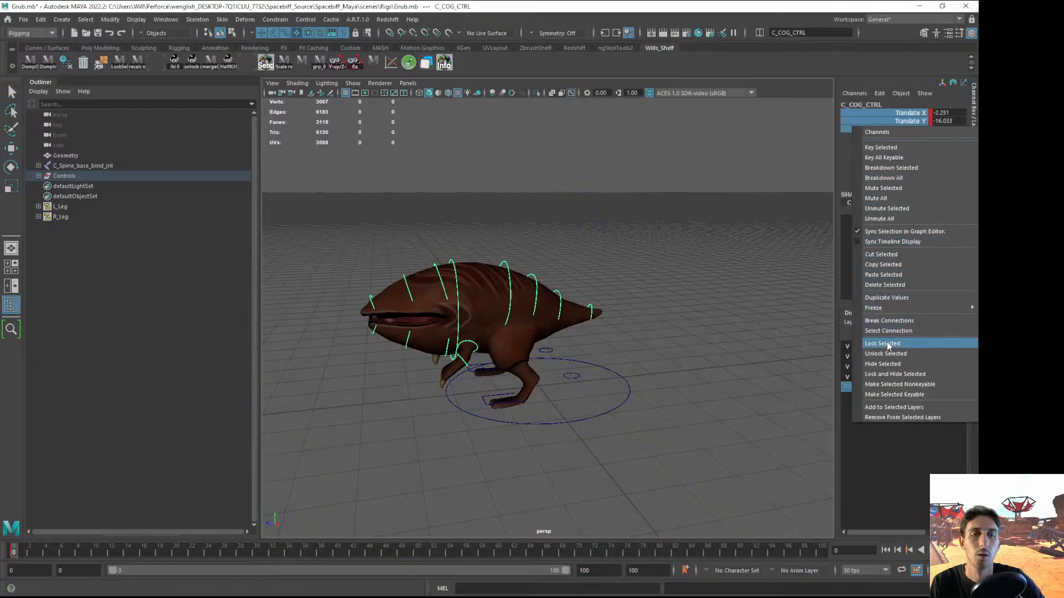
{"action": "left_click", "coordinate": [884, 284]}
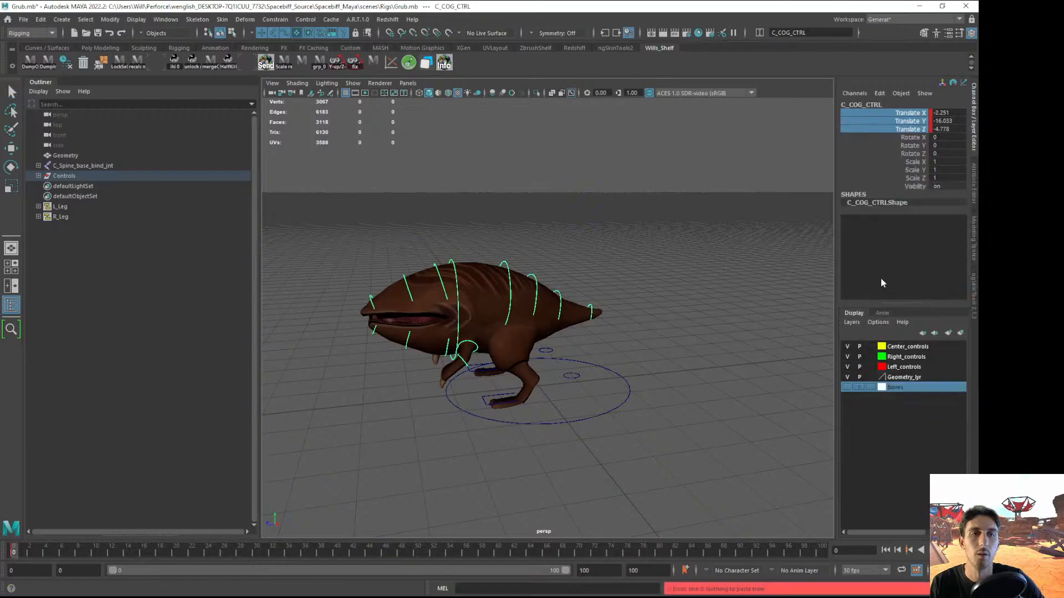
{"action": "left_click_drag", "start_coordinate": [688, 239], "coordinate": [607, 239], "text": "alt"}
{"action": "key", "text": "ctrl+shift+z"}
{"action": "right_click", "coordinate": [903, 132]}
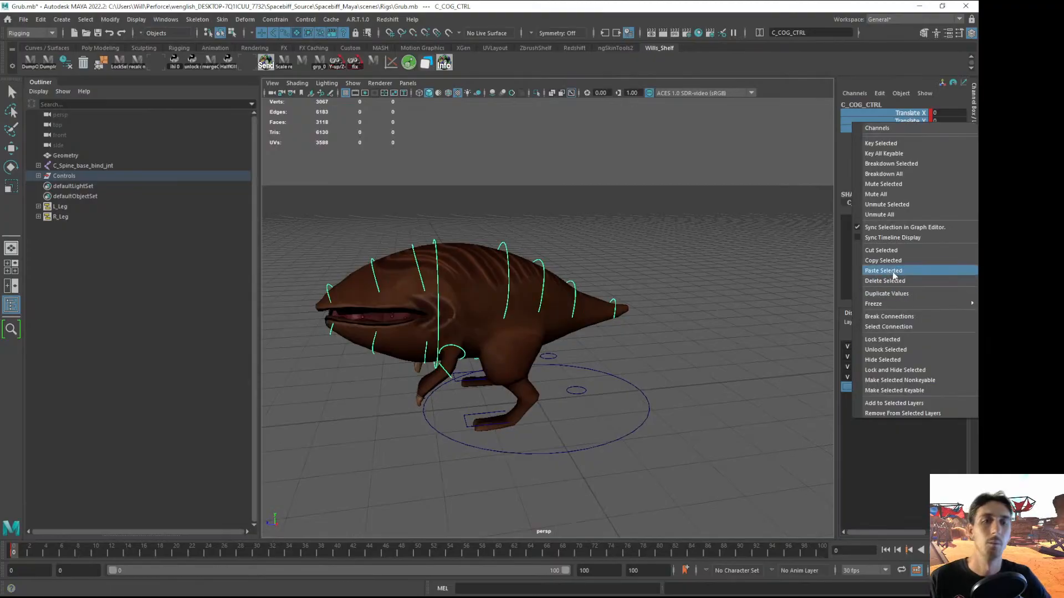
{"action": "left_click", "coordinate": [895, 282]}
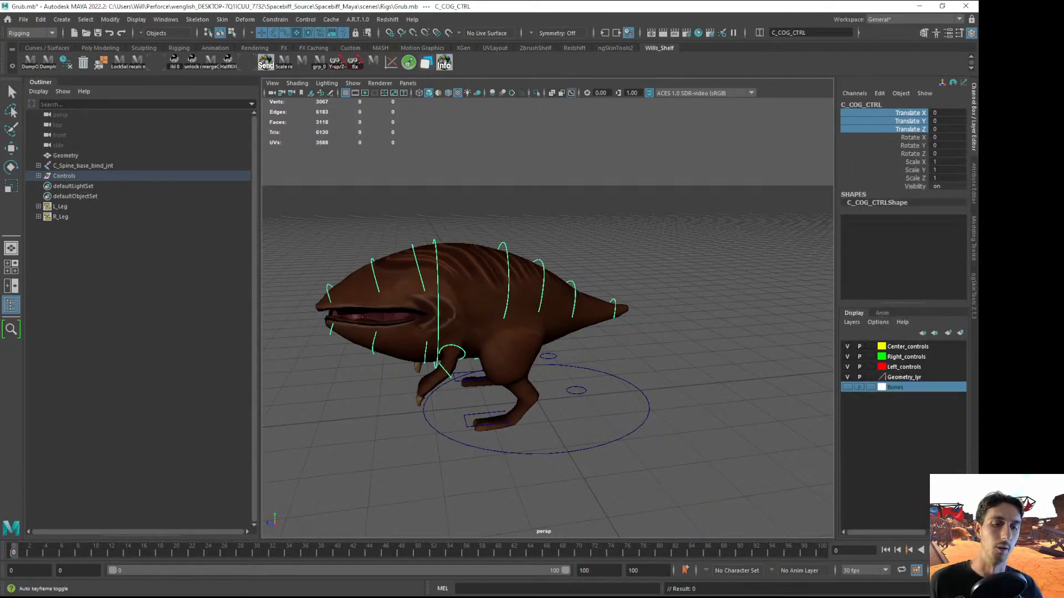
Check the source rig's COG and neighbouring tail control individually for leftover keys
{"action": "key", "text": "q"}
{"action": "left_click", "coordinate": [567, 216]}
{"action": "middle_click_drag", "start_coordinate": [547, 218], "coordinate": [562, 211], "text": "alt"}
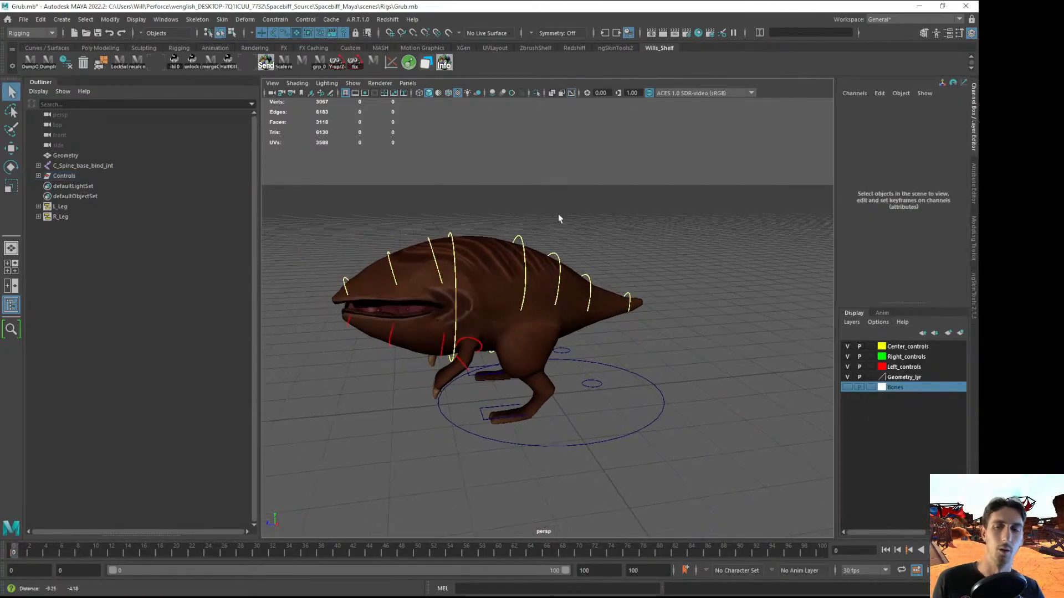
{"action": "left_click", "coordinate": [519, 238]}
{"action": "left_click", "coordinate": [573, 219]}
{"action": "left_click", "coordinate": [558, 255]}
{"action": "left_click", "coordinate": [590, 237]}
Limit selection to curves and select all of the source rig's controls to check for remaining animation
{"action": "left_click_drag", "start_coordinate": [346, 195], "coordinate": [703, 445]}
{"action": "left_click", "coordinate": [704, 446]}
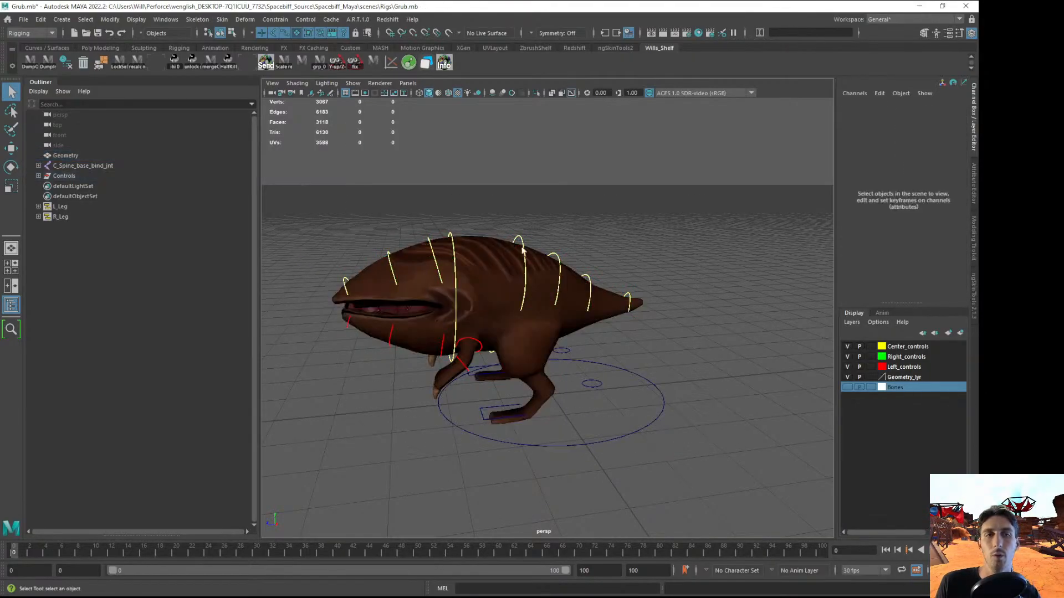
{"action": "left_click", "coordinate": [261, 33]}
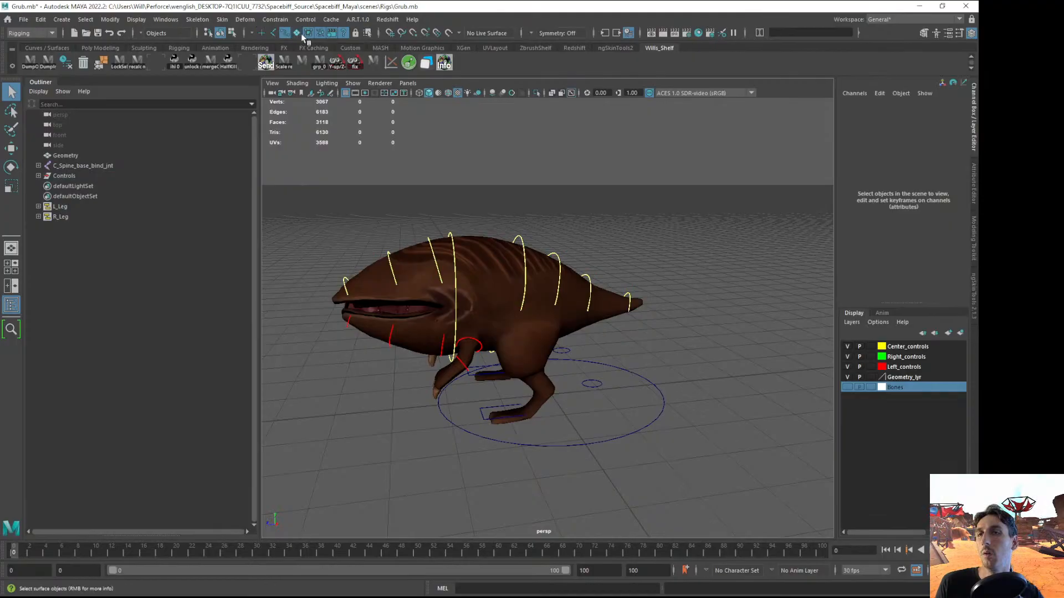
{"action": "left_click", "coordinate": [330, 33]}
{"action": "left_click_drag", "start_coordinate": [320, 145], "coordinate": [721, 493]}
{"action": "left_click", "coordinate": [685, 332]}
Save the cleaned source rig Grub.mb and reopen TestGrubIdle.mb
{"action": "key", "text": "ctrl+s"}
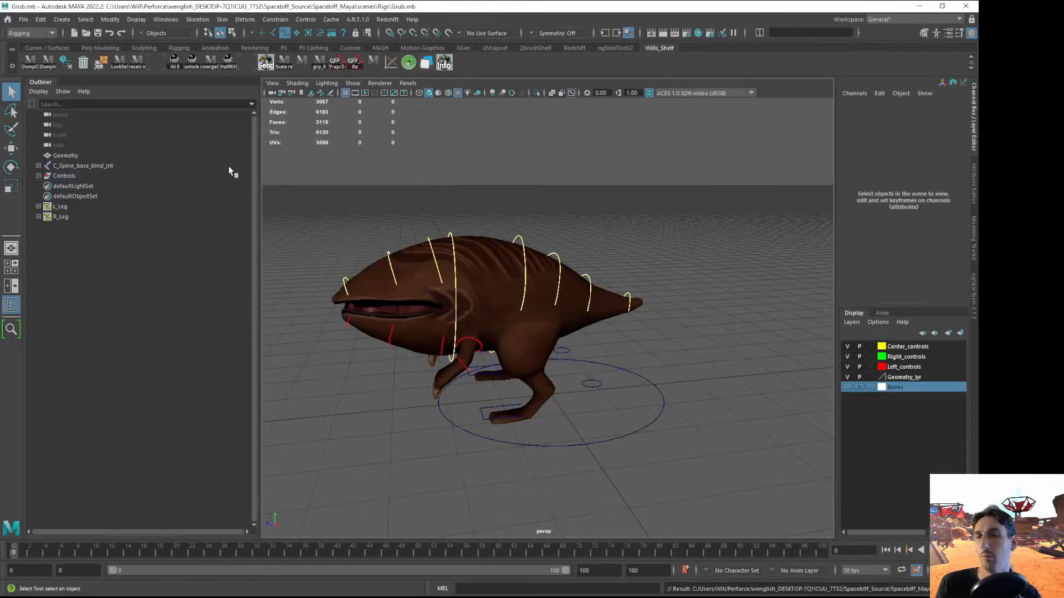
{"action": "left_click", "coordinate": [23, 20]}
{"action": "mouse_move", "coordinate": [100, 340]}
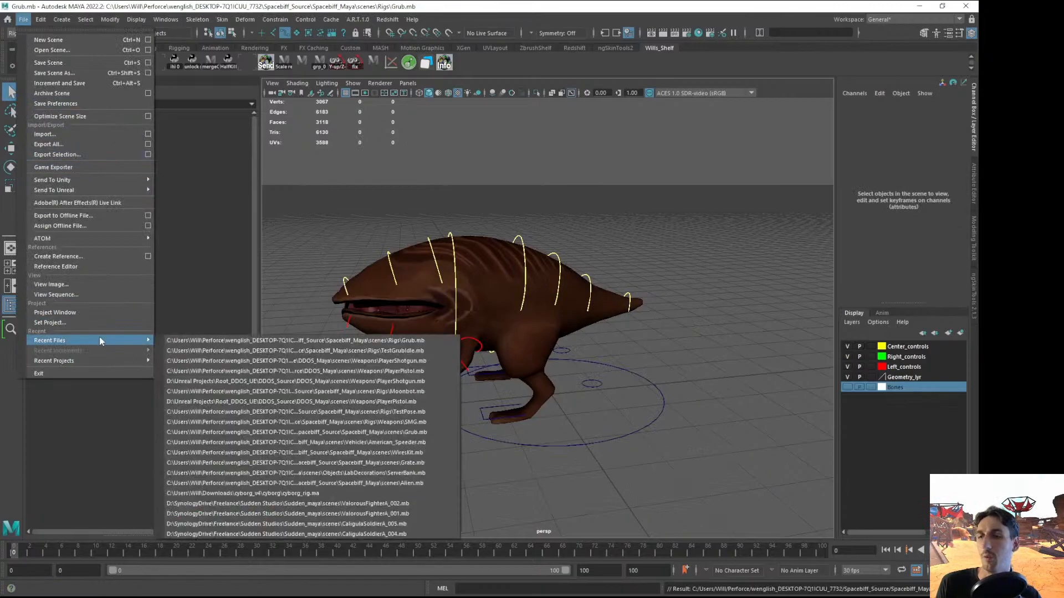
{"action": "left_click", "coordinate": [358, 350]}
Limit selection to curves, and key translation and rotation on all of the rig's controls, including the COG, at frame 0
{"action": "left_click", "coordinate": [557, 221]}
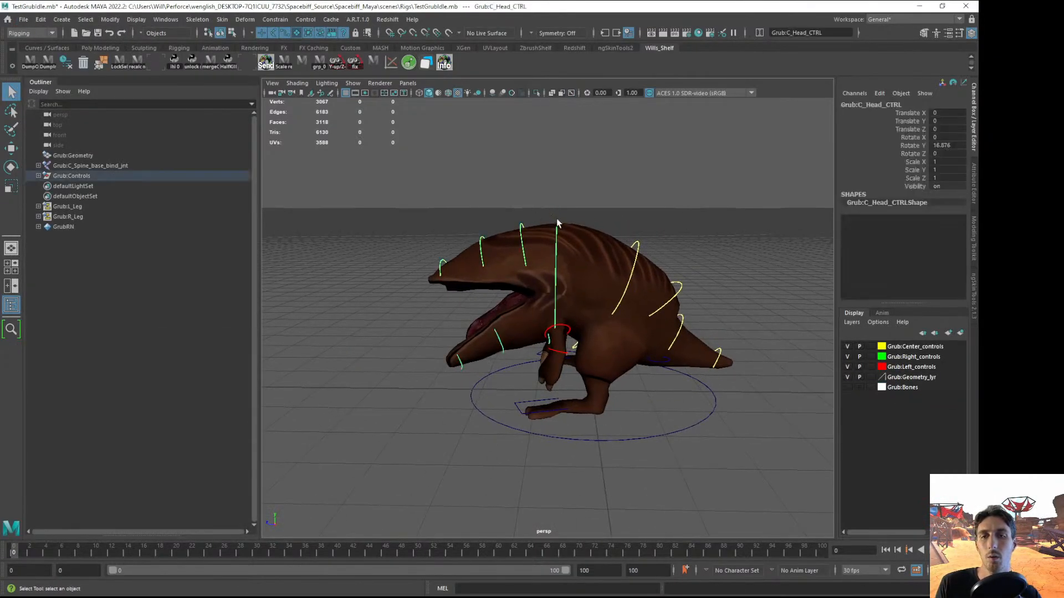
{"action": "left_click_drag", "start_coordinate": [557, 233], "coordinate": [590, 251], "text": "alt"}
{"action": "left_click", "coordinate": [638, 245]}
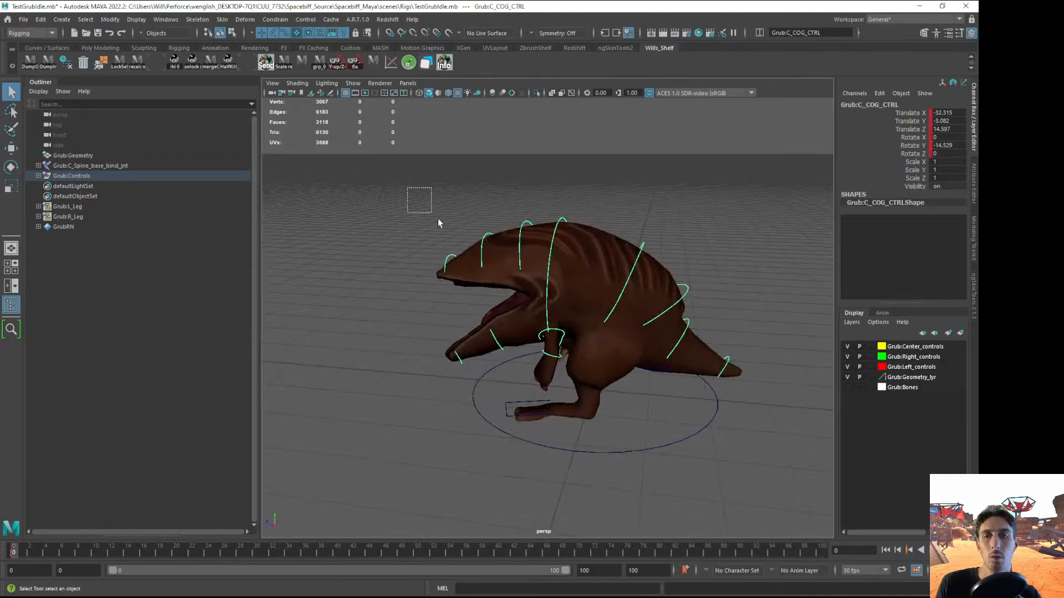
{"action": "left_click_drag", "start_coordinate": [413, 197], "coordinate": [800, 501]}
{"action": "left_click", "coordinate": [743, 451]}
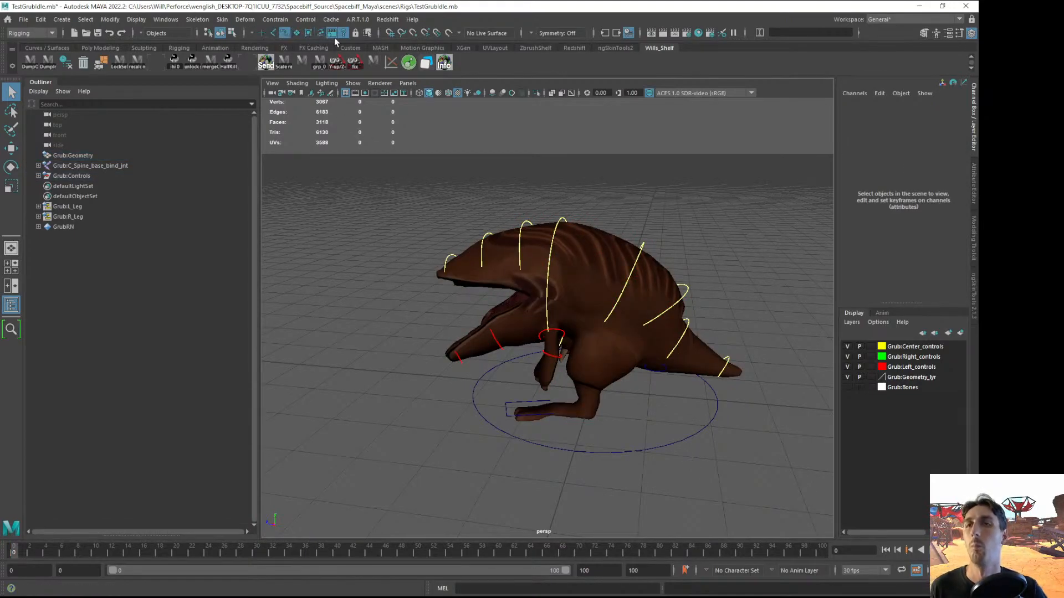
{"action": "left_click_drag", "start_coordinate": [419, 207], "coordinate": [790, 482]}
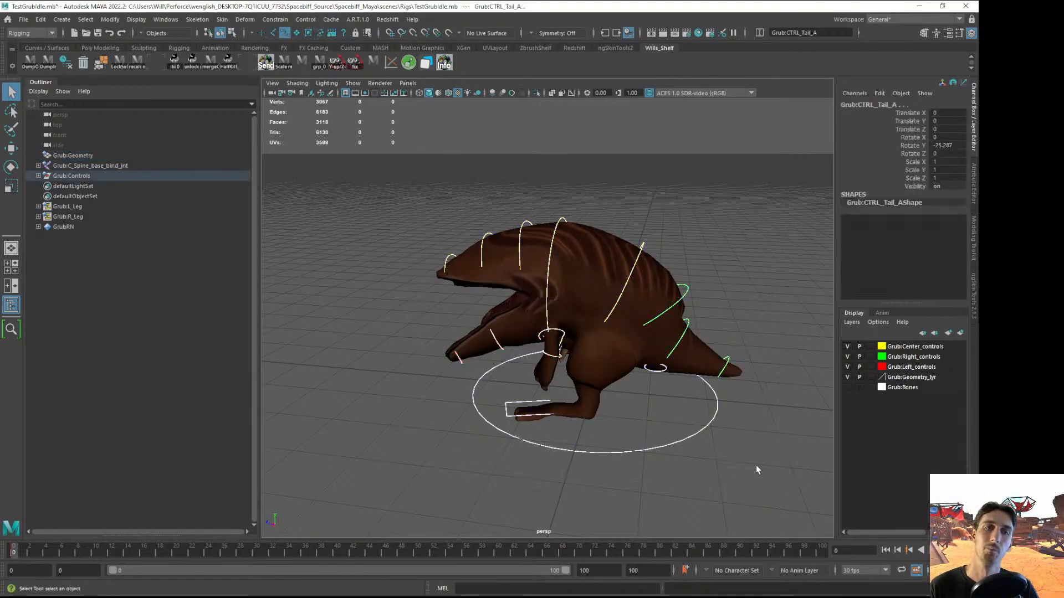
{"action": "left_click", "coordinate": [755, 465]}
At frame 18, pose the COG control at about Translate X -26.491 and Z 20.721, with Rotate Y about -5.506
{"action": "left_click_drag", "start_coordinate": [367, 477], "coordinate": [400, 471], "text": "alt"}
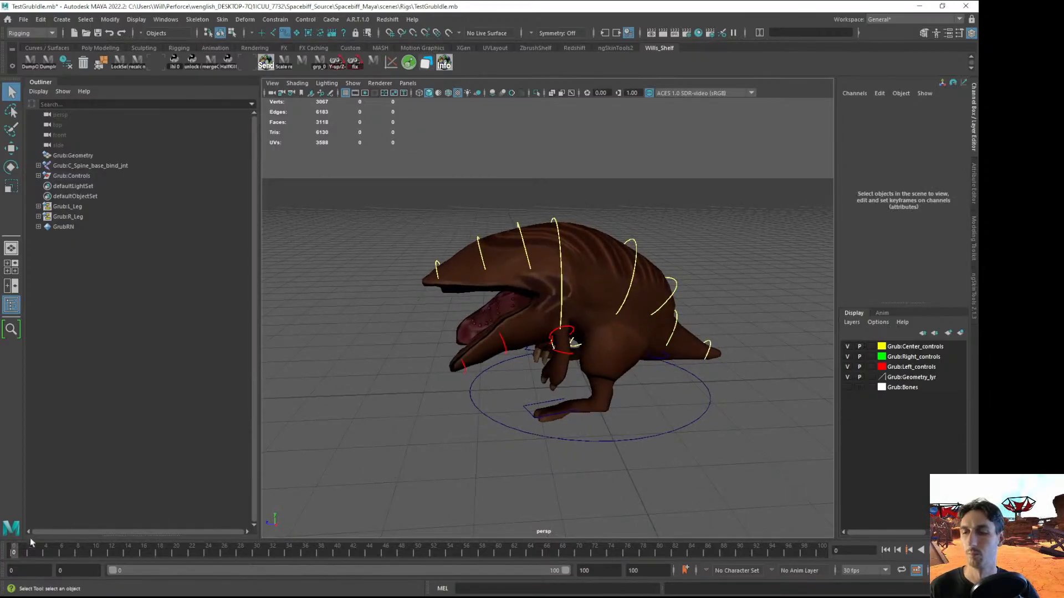
{"action": "left_click_drag", "start_coordinate": [366, 421], "coordinate": [439, 420], "text": "alt"}
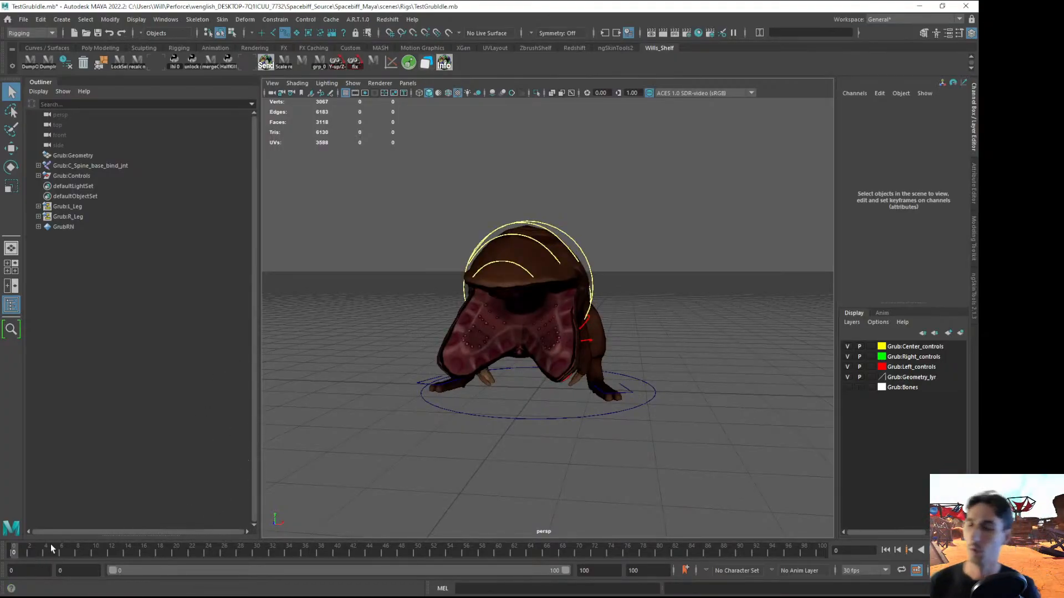
{"action": "left_click_drag", "start_coordinate": [48, 548], "coordinate": [77, 550]}
{"action": "left_click_drag", "start_coordinate": [179, 549], "coordinate": [161, 550]}
{"action": "left_click_drag", "start_coordinate": [649, 213], "coordinate": [553, 238], "text": "alt"}
{"action": "left_click", "coordinate": [557, 235]}
{"action": "key", "text": "w"}
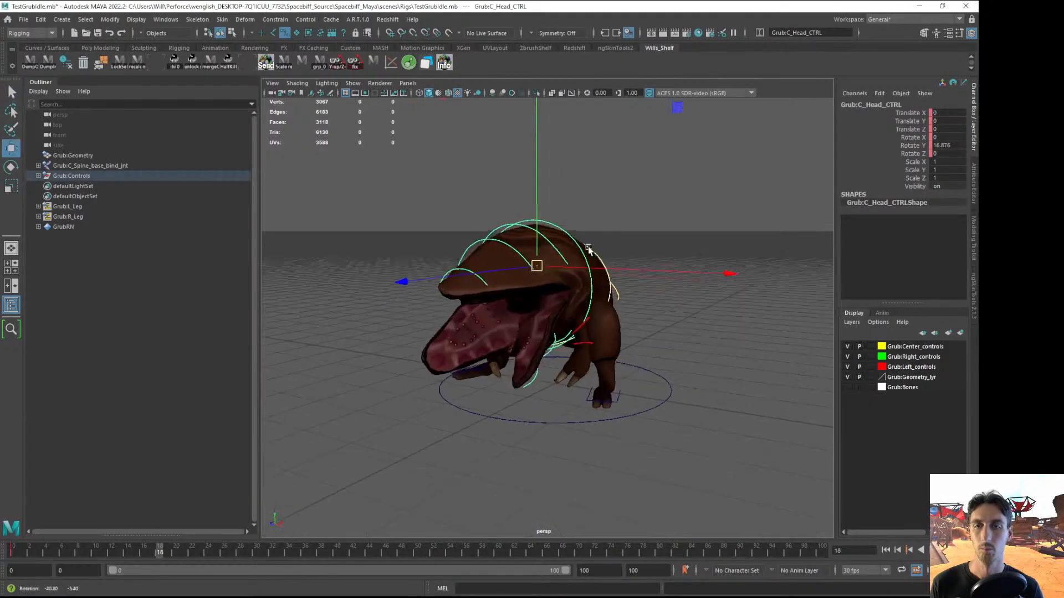
{"action": "left_click", "coordinate": [622, 237]}
{"action": "left_click_drag", "start_coordinate": [592, 251], "coordinate": [617, 233], "text": "alt"}
{"action": "key", "text": "e"}
{"action": "left_click_drag", "start_coordinate": [499, 261], "coordinate": [480, 299]}
{"action": "left_click_drag", "start_coordinate": [592, 412], "coordinate": [541, 403], "text": "alt"}
{"action": "mouse_move", "coordinate": [144, 548]}
{"action": "left_mouse_down"}
{"action": "mouse_move", "coordinate": [46, 559]}
{"action": "mouse_move", "coordinate": [160, 552]}
{"action": "left_mouse_up"}
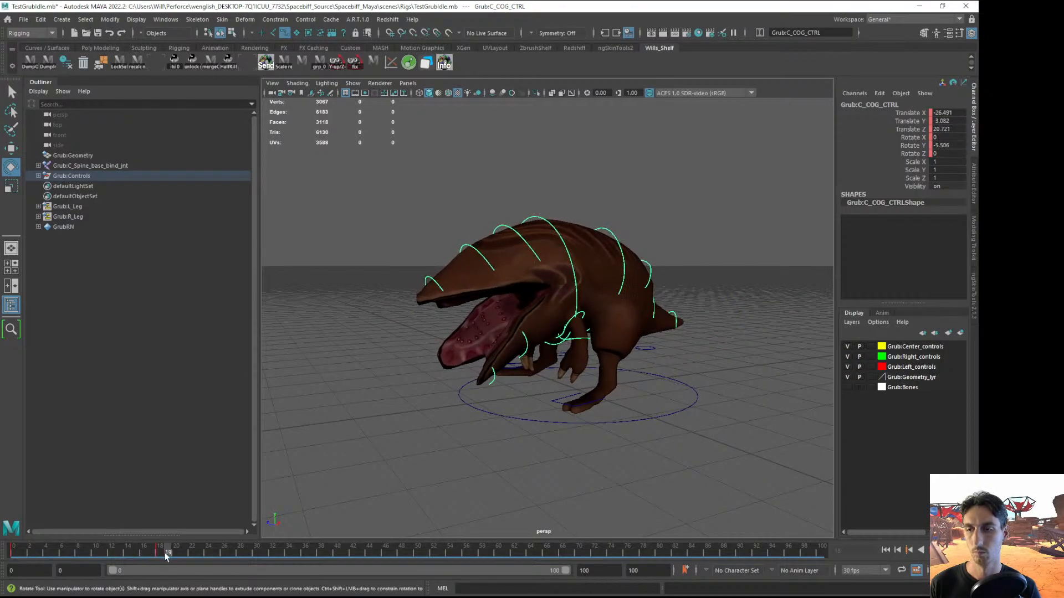
Rotate the head control to about 5.875 on Rotate Y at frame 18
{"action": "left_click_drag", "start_coordinate": [477, 332], "coordinate": [563, 236], "text": "alt"}
{"action": "left_click", "coordinate": [270, 427]}
{"action": "left_click", "coordinate": [543, 220]}
{"action": "left_click_drag", "start_coordinate": [707, 244], "coordinate": [533, 262]}
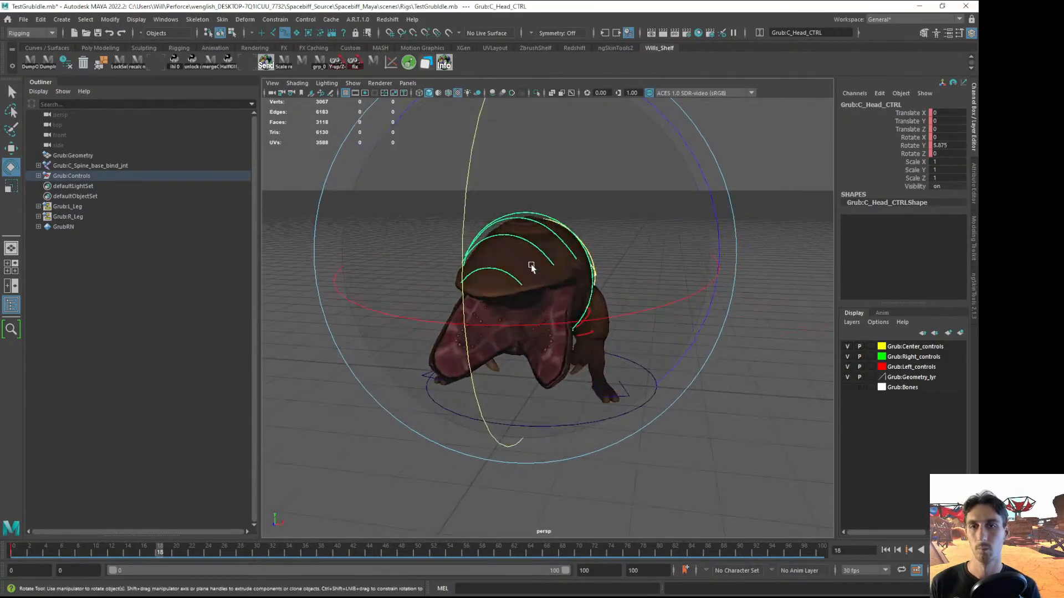
Scrub the timeline from frame 18 to frame 31 and examine the head and body motion from several angles
{"action": "left_click_drag", "start_coordinate": [133, 553], "coordinate": [157, 560]}
{"action": "left_click_drag", "start_coordinate": [560, 266], "coordinate": [466, 296], "text": "alt"}
{"action": "left_click_drag", "start_coordinate": [360, 263], "coordinate": [362, 249]}
{"action": "mouse_move", "coordinate": [155, 551]}
{"action": "left_mouse_down"}
{"action": "mouse_move", "coordinate": [43, 549]}
{"action": "mouse_move", "coordinate": [170, 548]}
{"action": "left_mouse_up"}
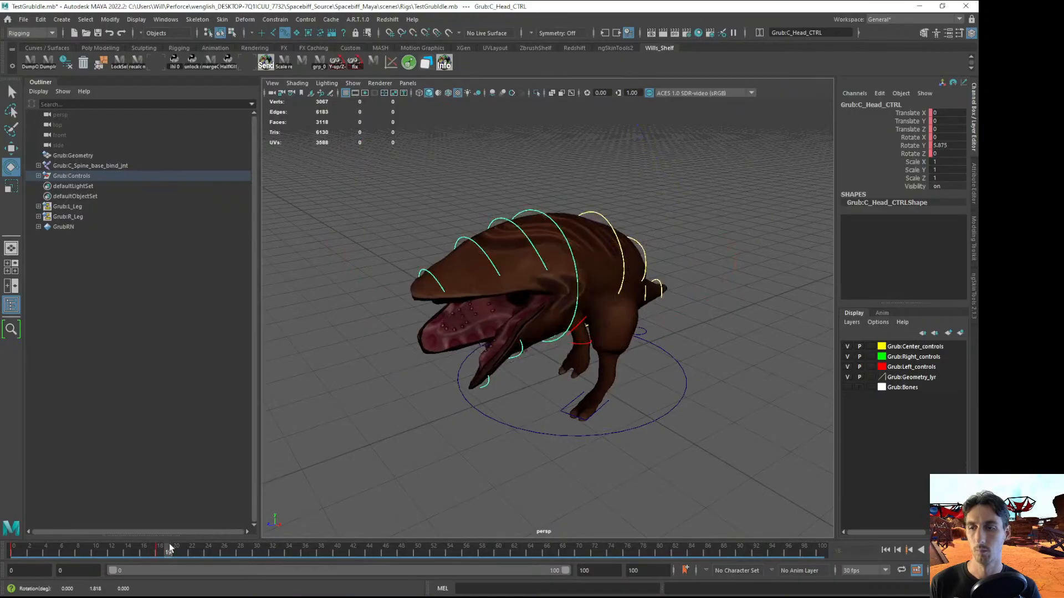
{"action": "left_click_drag", "start_coordinate": [239, 557], "coordinate": [264, 554]}
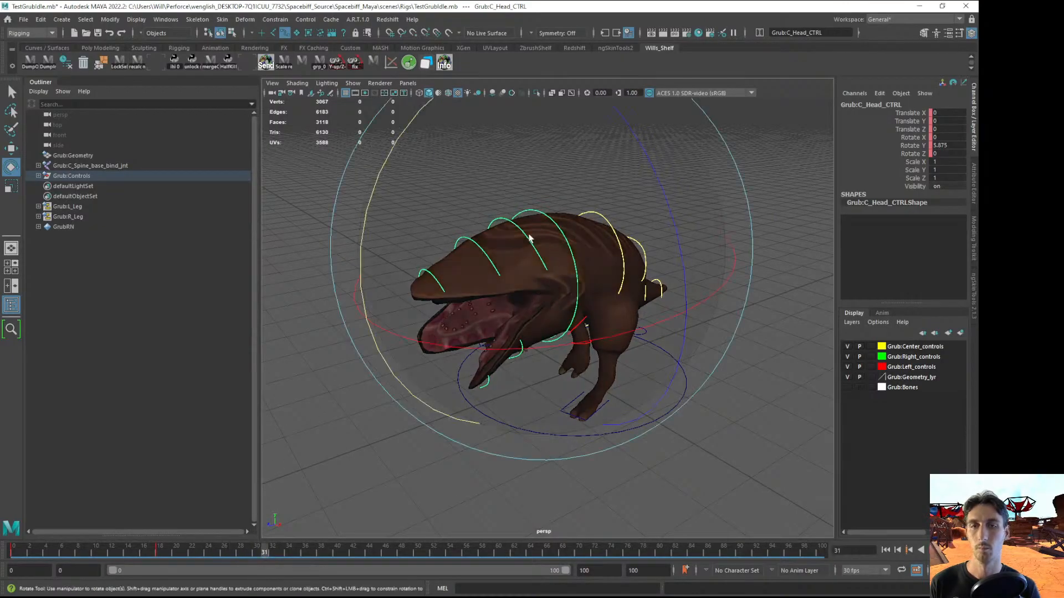
{"action": "left_click_drag", "start_coordinate": [641, 301], "coordinate": [559, 277], "text": "alt"}
{"action": "left_click_drag", "start_coordinate": [482, 223], "coordinate": [527, 219], "text": "alt"}
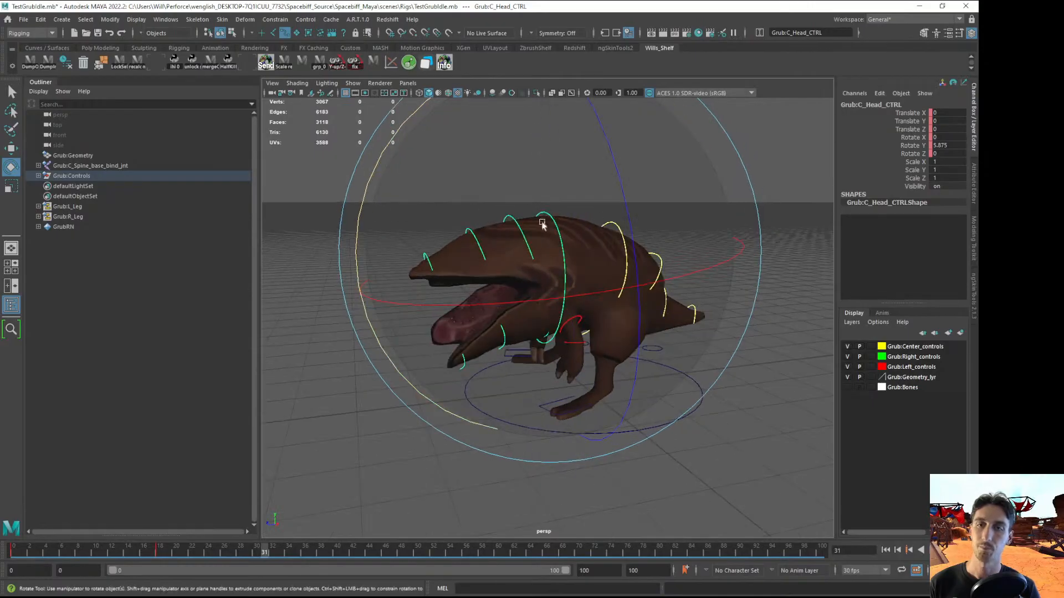
Move and rotate the COG control at frame 31, and scrub back through the motion to check it
{"action": "left_click", "coordinate": [751, 415]}
{"action": "left_click", "coordinate": [621, 232]}
{"action": "key", "text": "w"}
{"action": "left_click_drag", "start_coordinate": [645, 287], "coordinate": [624, 316], "text": "alt"}
{"action": "key", "text": "e"}
{"action": "left_click_drag", "start_coordinate": [408, 224], "coordinate": [389, 277]}
{"action": "left_click_drag", "start_coordinate": [261, 549], "coordinate": [110, 548]}
{"action": "left_click_drag", "start_coordinate": [102, 541], "coordinate": [265, 547]}
Refine the COG pose at frame 31 to about Translate X -10.559, Y -2.407, Z 12.526 and Rotate Y 0.98
{"action": "key", "text": "w"}
{"action": "left_click_drag", "start_coordinate": [612, 379], "coordinate": [536, 357], "text": "alt"}
{"action": "mouse_move", "coordinate": [444, 155]}
{"action": "left_mouse_down"}
{"action": "mouse_move", "coordinate": [456, 153]}
{"action": "mouse_move", "coordinate": [441, 149]}
{"action": "left_mouse_up"}
{"action": "key", "text": "e"}
{"action": "left_click_drag", "start_coordinate": [420, 197], "coordinate": [433, 191]}
{"action": "key", "text": "w"}
{"action": "left_click_drag", "start_coordinate": [413, 261], "coordinate": [475, 291], "text": "alt"}
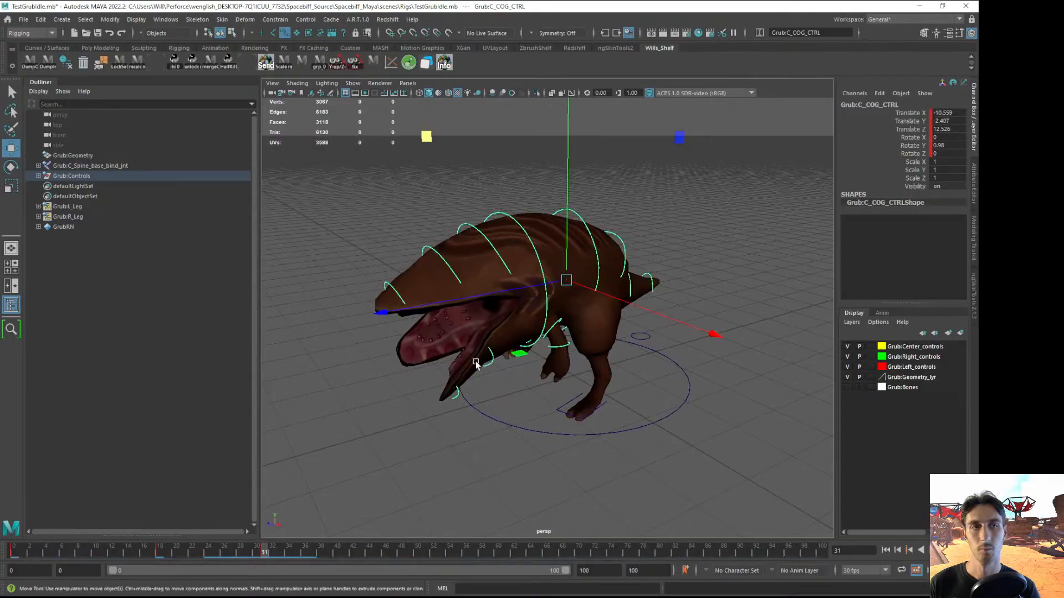
At frame 18, rotate the upper jaw control CTRL_Jaw_Top_A to about -12.613 on Rotate Y
{"action": "left_click_drag", "start_coordinate": [270, 547], "coordinate": [166, 519]}
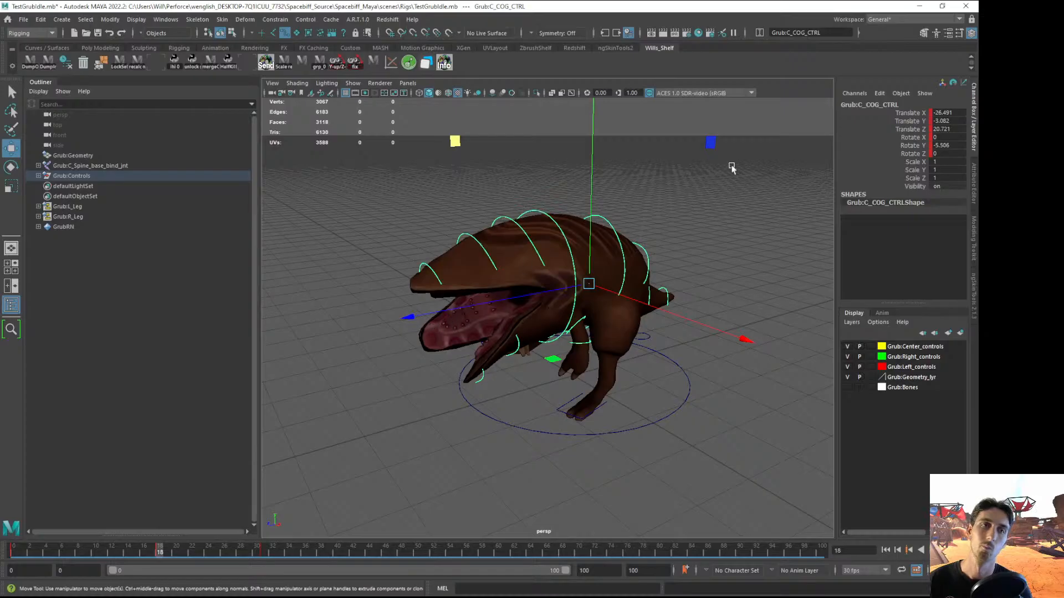
{"action": "left_click_drag", "start_coordinate": [470, 215], "coordinate": [507, 232], "text": "alt"}
{"action": "left_click", "coordinate": [475, 185]}
{"action": "left_click", "coordinate": [499, 220]}
{"action": "key", "text": "e"}
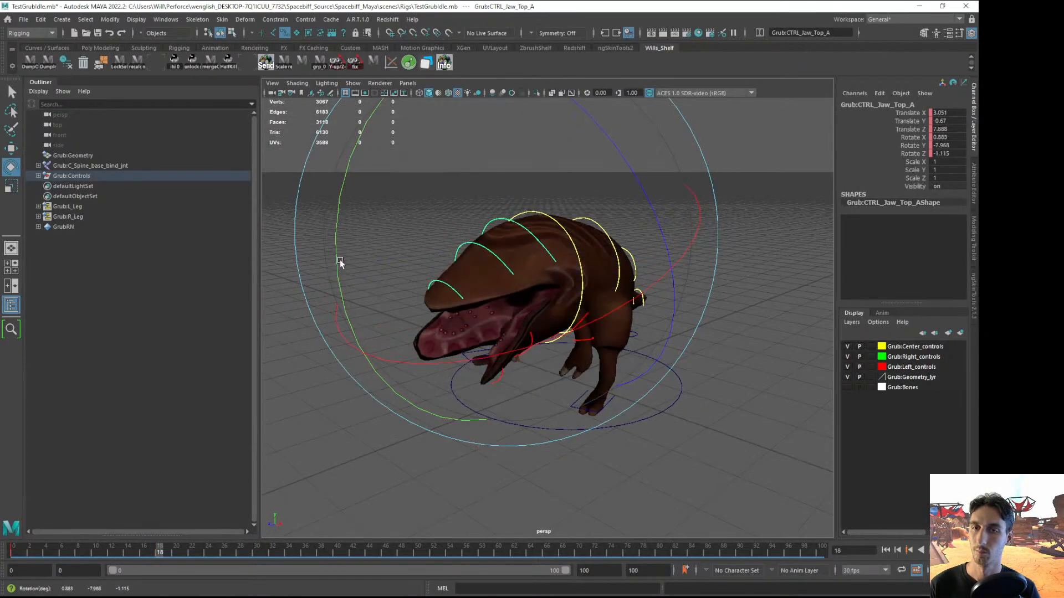
{"action": "left_click_drag", "start_coordinate": [339, 217], "coordinate": [344, 291]}
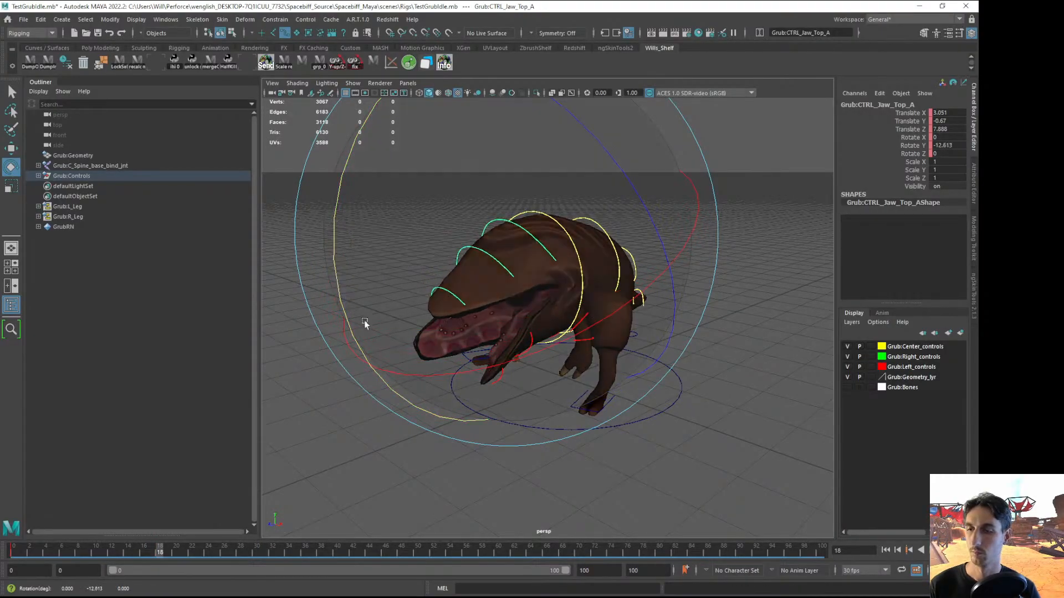
{"action": "left_click", "coordinate": [408, 464]}
Try rotating the lower jaw controls at frame 18 in wireframe display, and undo the change
{"action": "left_click_drag", "start_coordinate": [409, 464], "coordinate": [396, 440], "text": "alt"}
{"action": "right_click_drag", "start_coordinate": [397, 441], "coordinate": [537, 379], "text": "alt"}
{"action": "left_click_drag", "start_coordinate": [546, 336], "coordinate": [568, 364], "text": "alt"}
{"action": "left_click", "coordinate": [552, 344]}
{"action": "key", "text": "4"}
{"action": "left_click", "coordinate": [538, 360], "text": "shift"}
{"action": "left_click_drag", "start_coordinate": [661, 486], "coordinate": [688, 466]}
{"action": "key", "text": "ctrl+z"}
Try a larger rotation on the lower jaw selection, check it in shaded display, and undo it
{"action": "left_click", "coordinate": [720, 423]}
{"action": "scroll", "coordinate": [709, 421], "scroll_direction": "up", "scroll_amount": 2}
{"action": "left_click", "coordinate": [540, 374]}
{"action": "mouse_move", "coordinate": [634, 434]}
{"action": "left_mouse_down"}
{"action": "mouse_move", "coordinate": [641, 482]}
{"action": "mouse_move", "coordinate": [665, 463]}
{"action": "mouse_move", "coordinate": [701, 230]}
{"action": "mouse_move", "coordinate": [703, 206]}
{"action": "mouse_move", "coordinate": [679, 192]}
{"action": "left_mouse_up"}
{"action": "key", "text": "5"}
{"action": "left_click_drag", "start_coordinate": [726, 244], "coordinate": [665, 227], "text": "alt"}
{"action": "key", "text": "ctrl+z"}
Select the left and right lower jaw controls, rotate them to close the mouth at frame 18, and key their rotation
{"action": "key", "text": "4"}
{"action": "left_click_drag", "start_coordinate": [653, 304], "coordinate": [478, 383], "text": "alt"}
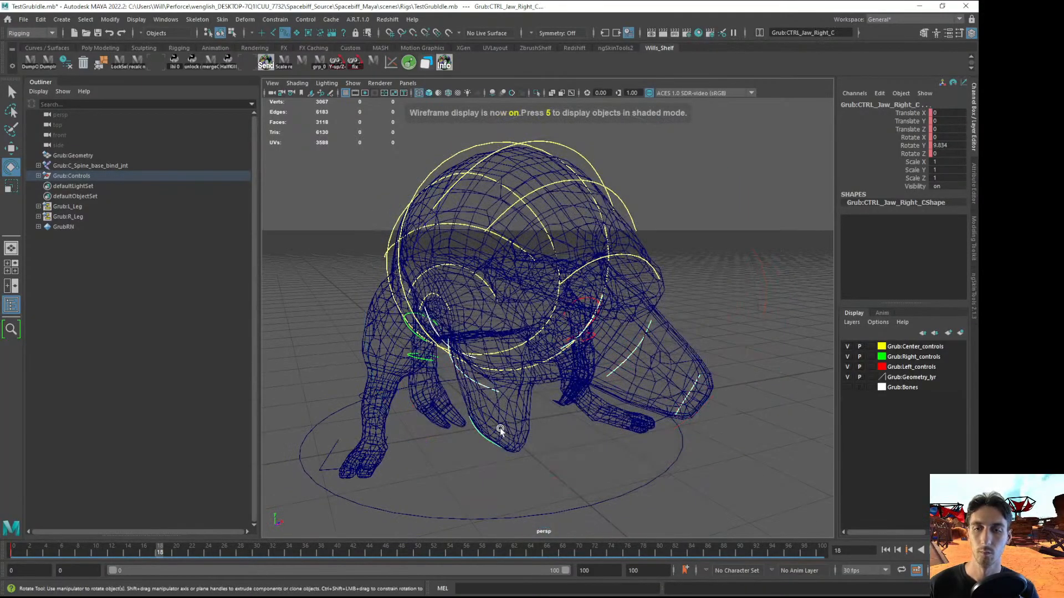
{"action": "left_click", "coordinate": [689, 395]}
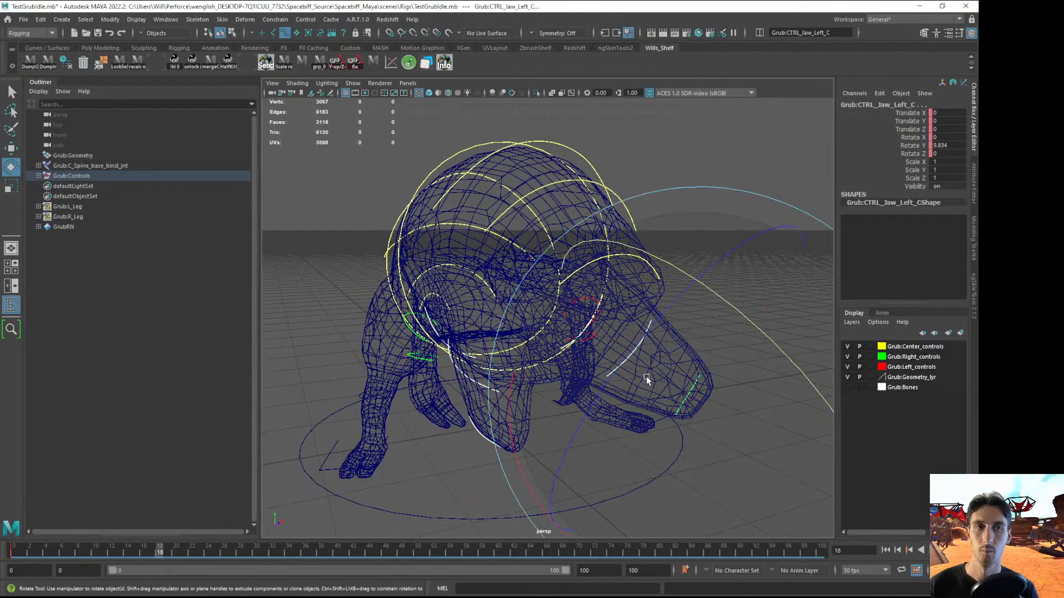
{"action": "key", "text": "6"}
{"action": "left_click_drag", "start_coordinate": [636, 381], "coordinate": [673, 363], "text": "alt"}
{"action": "left_click_drag", "start_coordinate": [745, 245], "coordinate": [677, 229]}
{"action": "left_click_drag", "start_coordinate": [698, 278], "coordinate": [534, 273], "text": "alt"}
{"action": "key", "text": "shift+e"}
{"action": "left_click_drag", "start_coordinate": [612, 331], "coordinate": [513, 331], "text": "alt"}
Move to frame 24 and switch to the Animation workspace with the Graph Editor
{"action": "left_click_drag", "start_coordinate": [156, 550], "coordinate": [208, 553]}
{"action": "left_click", "coordinate": [914, 19]}
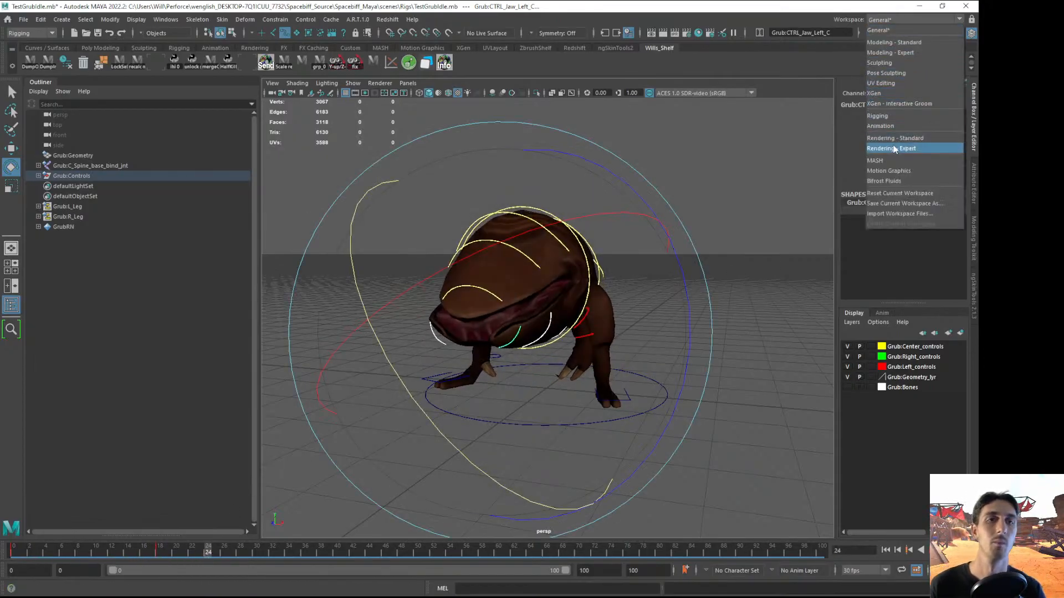
{"action": "left_click", "coordinate": [875, 126]}
{"action": "left_click_drag", "start_coordinate": [578, 281], "coordinate": [528, 269], "text": "alt"}
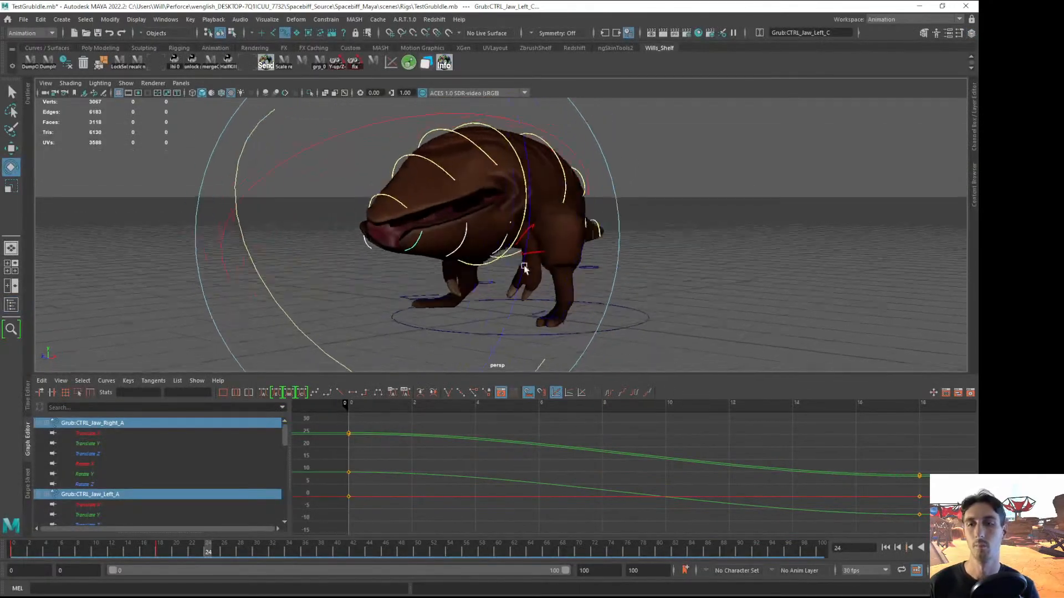
{"action": "left_click", "coordinate": [720, 247]}
{"action": "left_click_drag", "start_coordinate": [720, 247], "coordinate": [603, 216], "text": "alt"}
Delete the COG control's keys at frame 31 in the Graph Editor and frame its remaining curves
{"action": "left_click", "coordinate": [565, 139]}
{"action": "scroll", "coordinate": [690, 289], "scroll_direction": "down", "scroll_amount": 2}
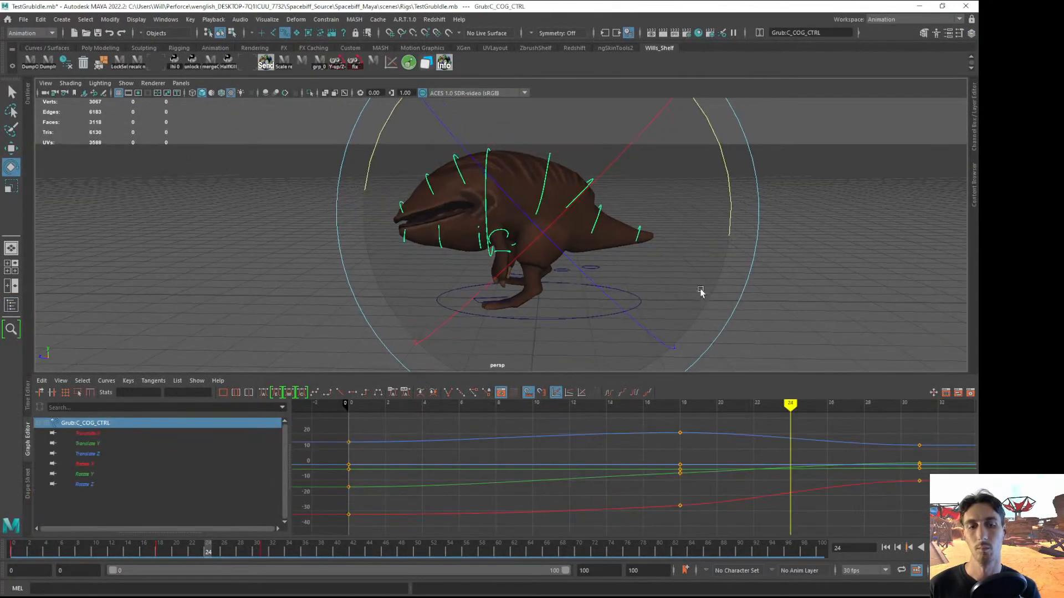
{"action": "left_click_drag", "start_coordinate": [936, 491], "coordinate": [894, 439]}
{"action": "key", "text": "Delete"}
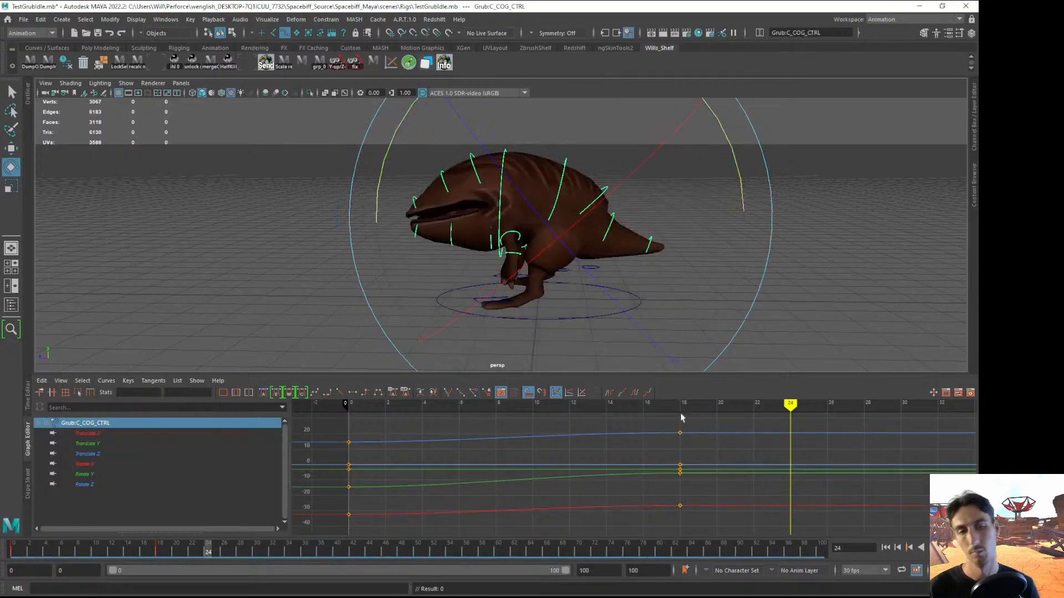
{"action": "mouse_move", "coordinate": [705, 404]}
{"action": "left_mouse_down"}
{"action": "mouse_move", "coordinate": [369, 404]}
{"action": "mouse_move", "coordinate": [738, 405]}
{"action": "left_mouse_up"}
{"action": "key", "text": "a"}
{"action": "middle_click_drag", "start_coordinate": [745, 449], "coordinate": [731, 453], "text": "alt"}
{"action": "mouse_move", "coordinate": [679, 406]}
{"action": "left_mouse_down"}
{"action": "mouse_move", "coordinate": [563, 406]}
{"action": "mouse_move", "coordinate": [617, 406]}
{"action": "mouse_move", "coordinate": [663, 427]}
{"action": "left_mouse_up"}
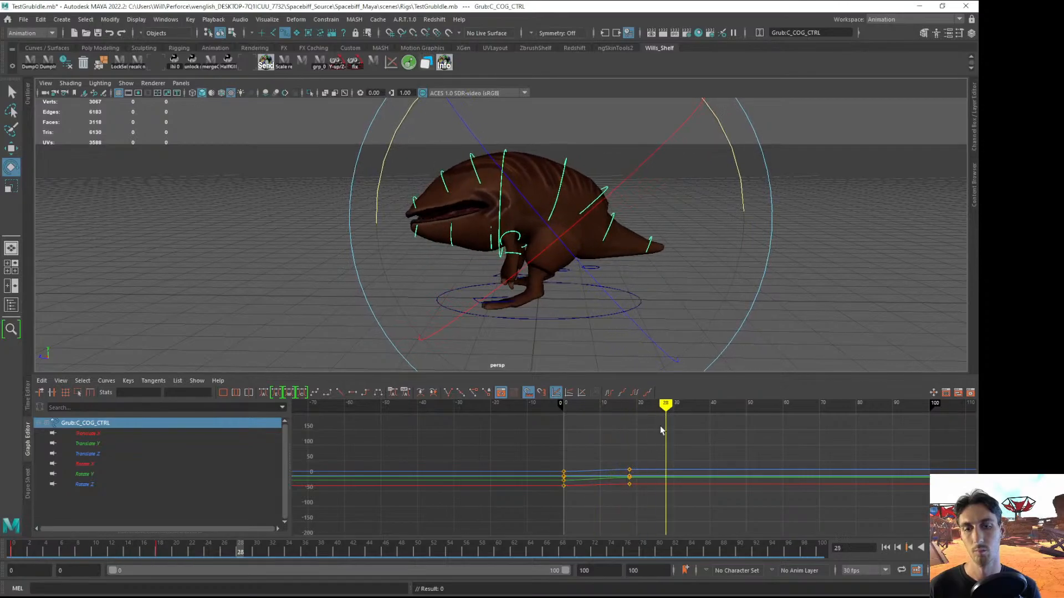
Select all of the rig's controls and copy their frame 18 keys to frame 21 in the Graph Editor
{"action": "left_click_drag", "start_coordinate": [444, 304], "coordinate": [399, 297], "text": "alt"}
{"action": "left_click", "coordinate": [361, 264]}
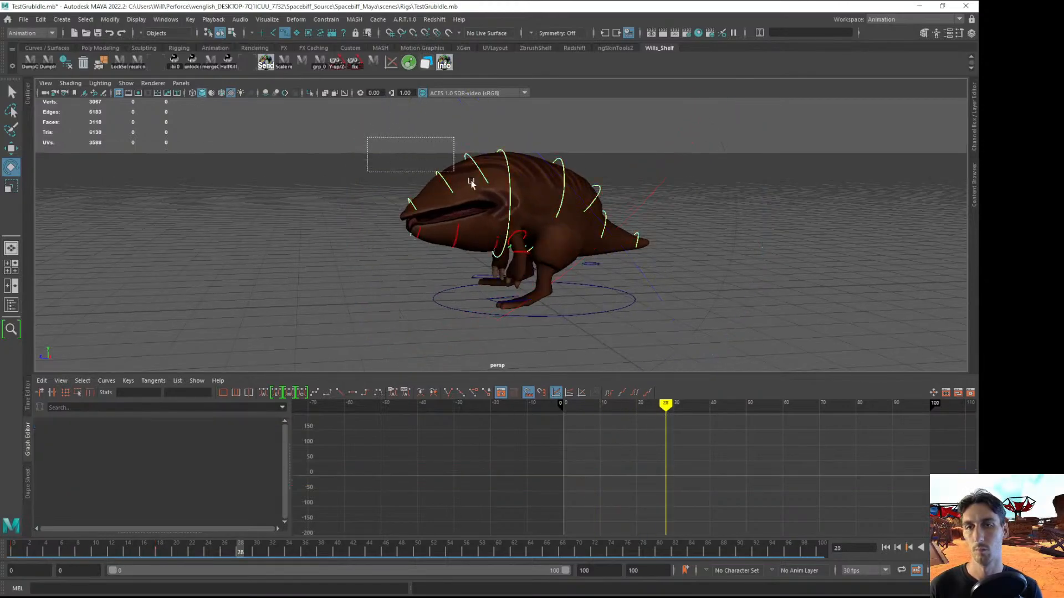
{"action": "left_click_drag", "start_coordinate": [453, 174], "coordinate": [727, 373]}
{"action": "right_click_drag", "start_coordinate": [820, 377], "coordinate": [777, 362], "text": "alt"}
{"action": "right_click_drag", "start_coordinate": [776, 491], "coordinate": [652, 488], "text": "alt"}
{"action": "left_click_drag", "start_coordinate": [680, 514], "coordinate": [707, 444]}
{"action": "mouse_move", "coordinate": [773, 410]}
{"action": "left_mouse_down"}
{"action": "mouse_move", "coordinate": [593, 413]}
{"action": "mouse_move", "coordinate": [766, 420]}
{"action": "left_mouse_up"}
{"action": "key", "text": "ctrl+v"}
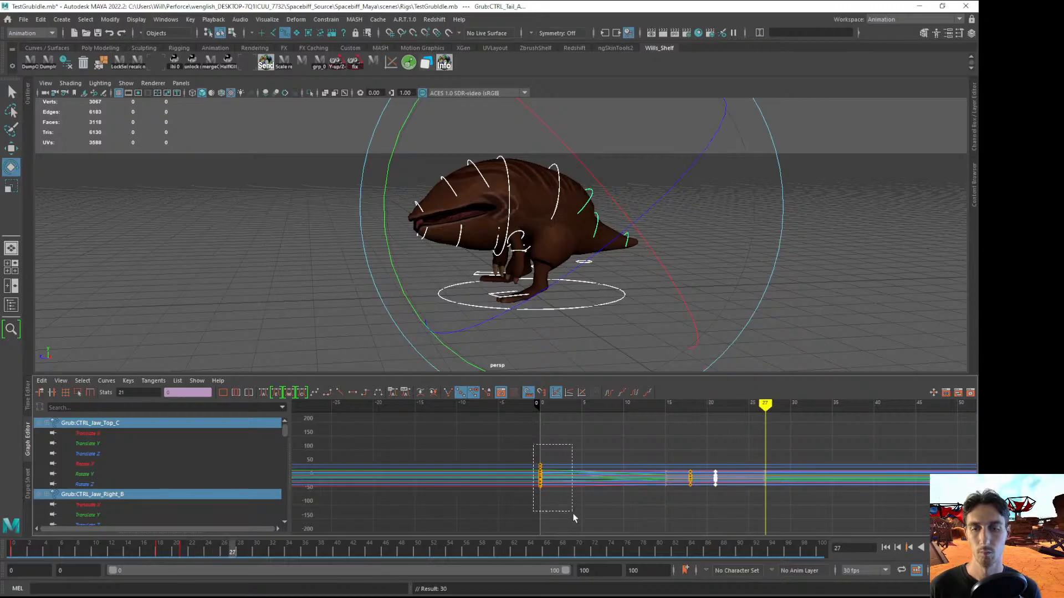
Copy all controls' frame 0 keys to frame 35, and play back the animation
{"action": "key", "text": "ctrl+v"}
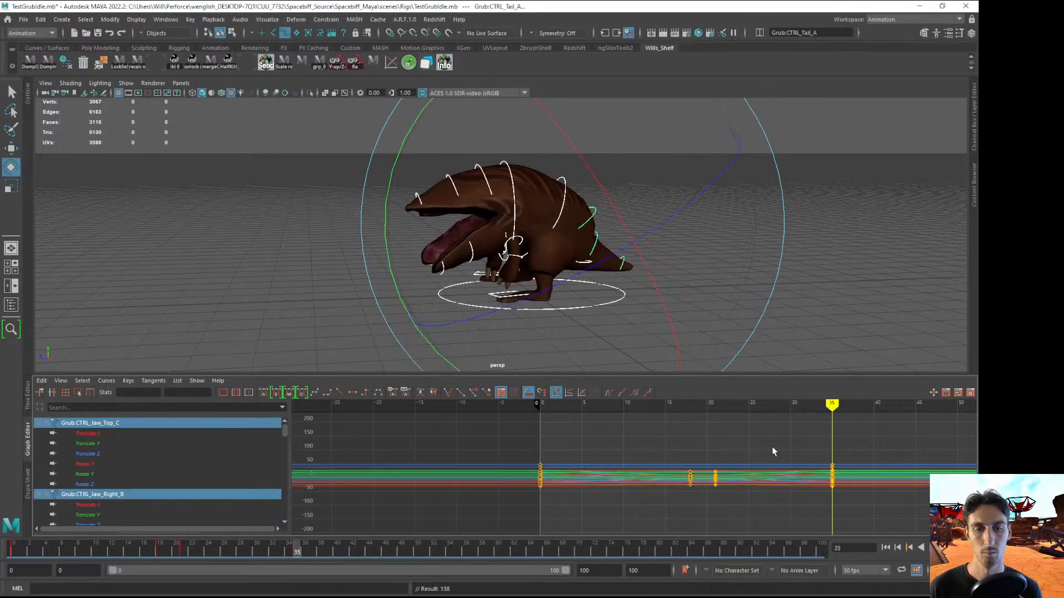
{"action": "key", "text": "alt+v"}
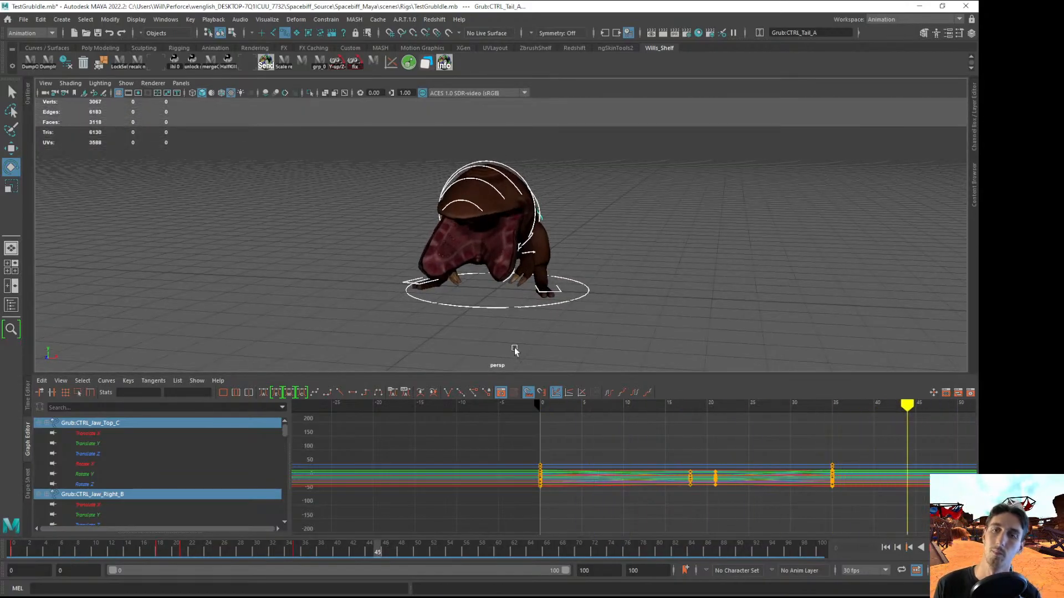
{"action": "key", "text": "alt+f"}
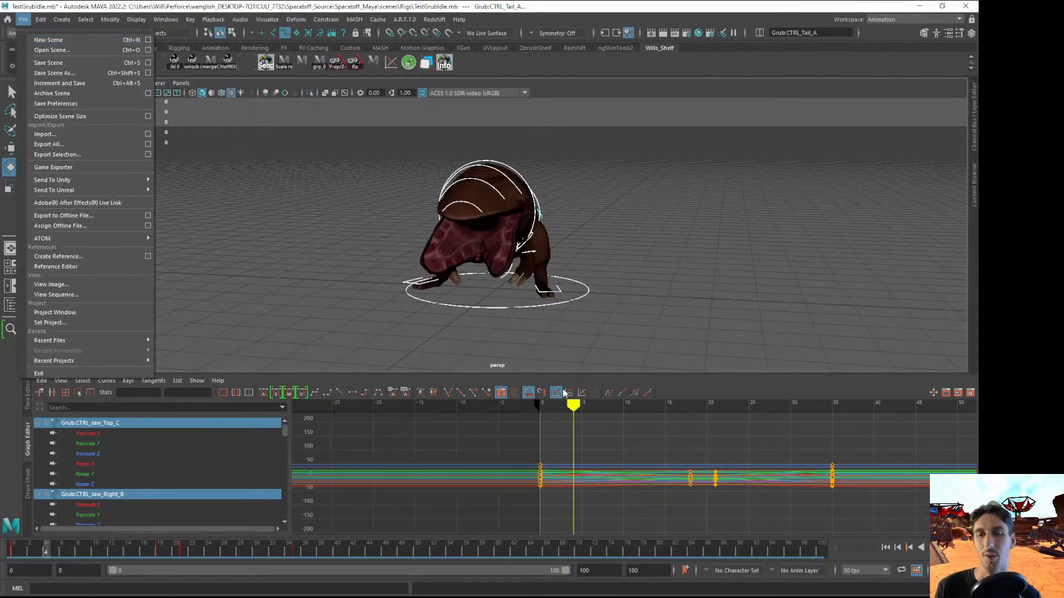
{"action": "left_click", "coordinate": [561, 400]}
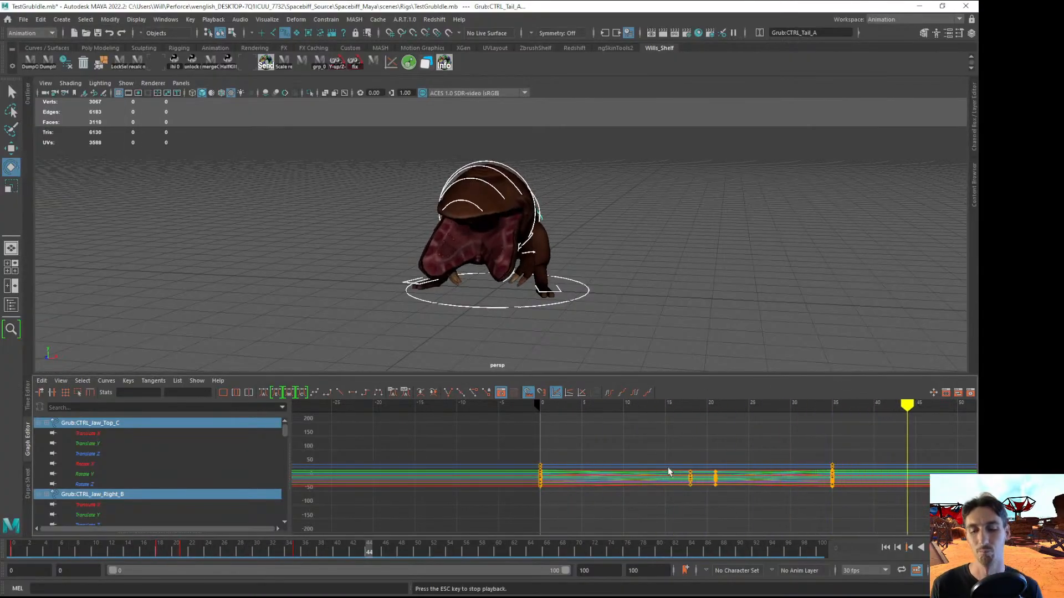
{"action": "key", "text": "alt+v"}
Shorten the playback range to end at frame 51 and play the idle from different angles
{"action": "middle_click_drag", "start_coordinate": [701, 477], "coordinate": [488, 448], "text": "alt"}
{"action": "right_click_drag", "start_coordinate": [515, 449], "coordinate": [501, 452], "text": "alt"}
{"action": "left_click_drag", "start_coordinate": [769, 407], "coordinate": [661, 420]}
{"action": "key", "text": "alt+v"}
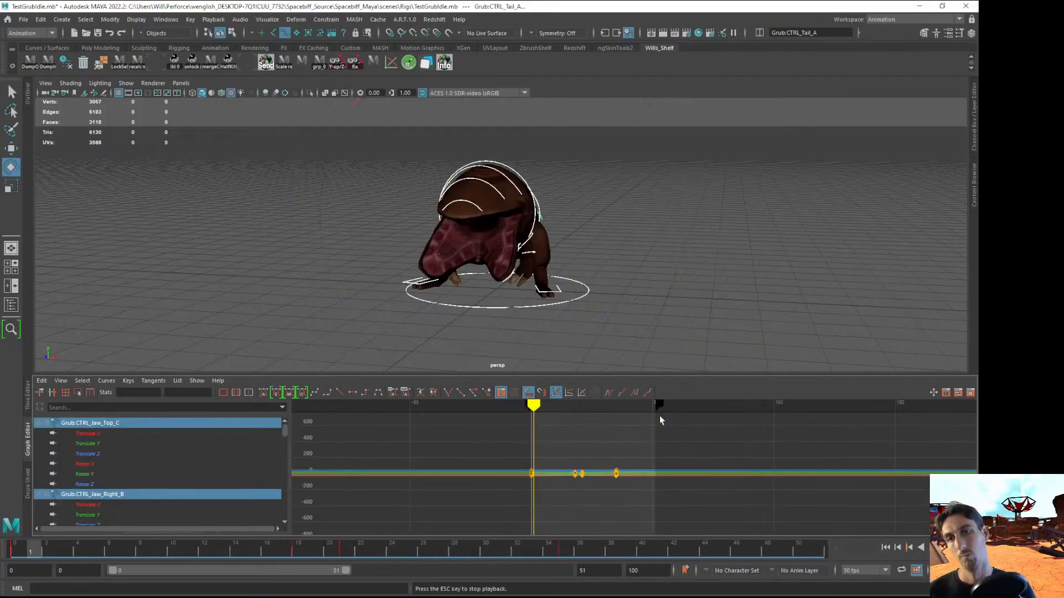
{"action": "left_click", "coordinate": [651, 278]}
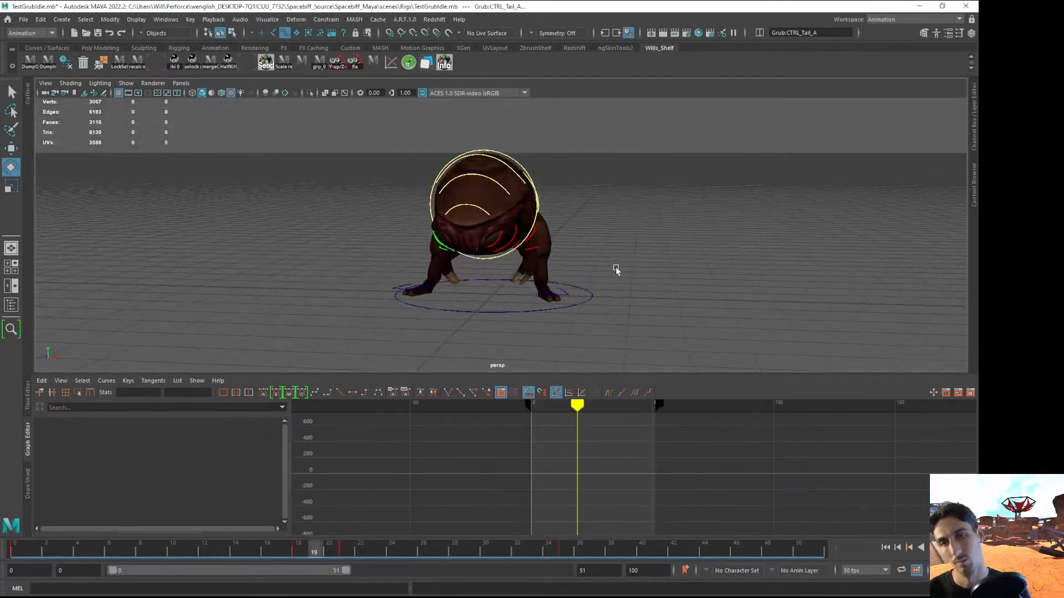
{"action": "left_click_drag", "start_coordinate": [615, 267], "coordinate": [571, 272], "text": "alt"}
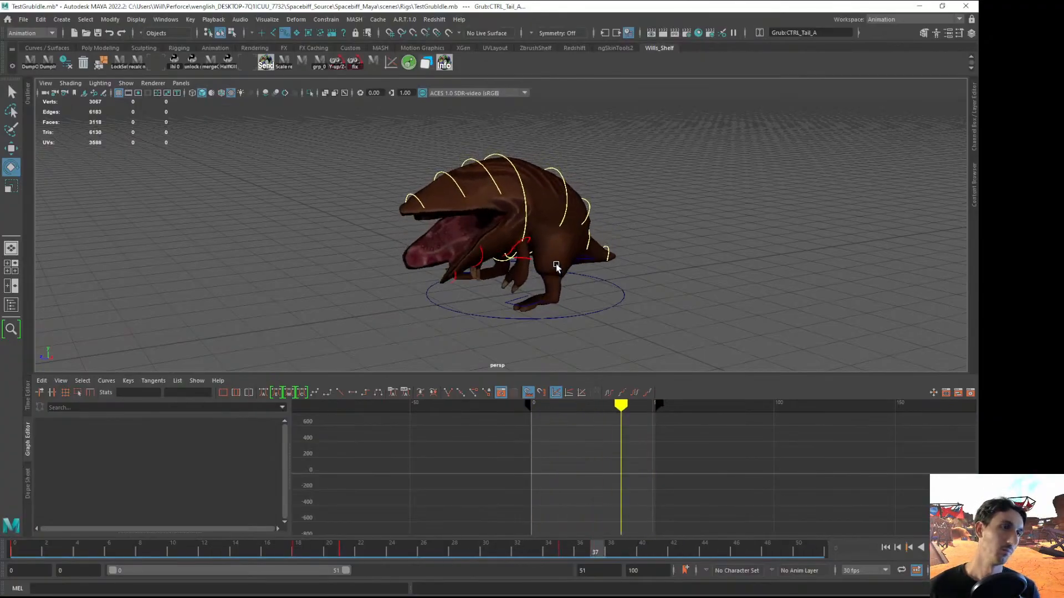
{"action": "key", "text": "alt+v"}
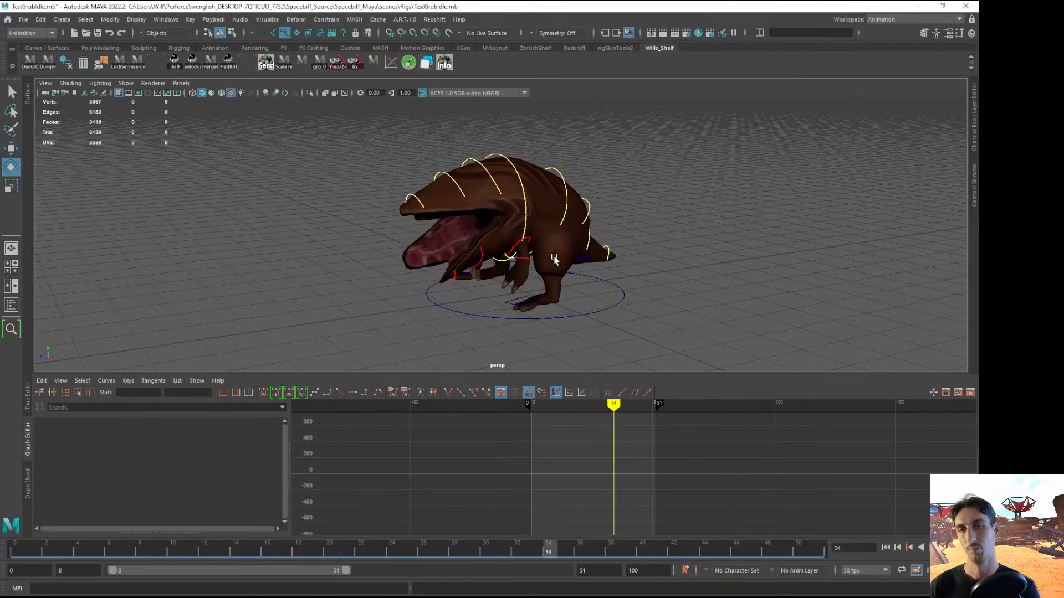
Extend the playback range to end at frame 109 and move to frame 49
{"action": "left_click_drag", "start_coordinate": [554, 259], "coordinate": [621, 318], "text": "alt"}
{"action": "mouse_move", "coordinate": [614, 403]}
{"action": "left_mouse_down"}
{"action": "mouse_move", "coordinate": [556, 401]}
{"action": "mouse_move", "coordinate": [805, 404]}
{"action": "left_mouse_up"}
{"action": "left_click_drag", "start_coordinate": [614, 223], "coordinate": [573, 222], "text": "alt"}
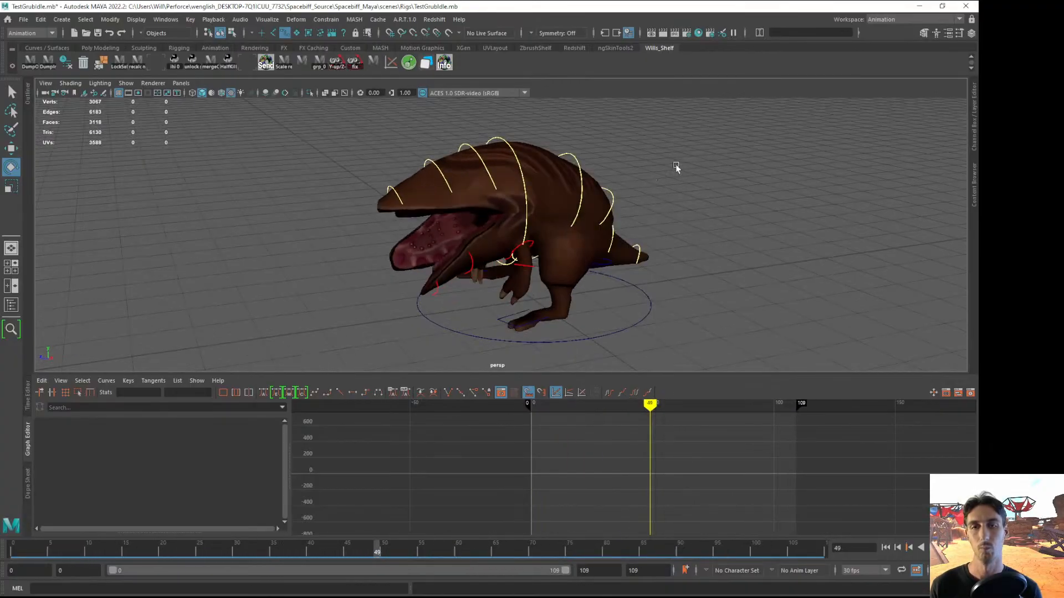
Pose the COG control at frame 49 so that the body turns
{"action": "left_click", "coordinate": [584, 198]}
{"action": "key", "text": "w"}
{"action": "key", "text": "e"}
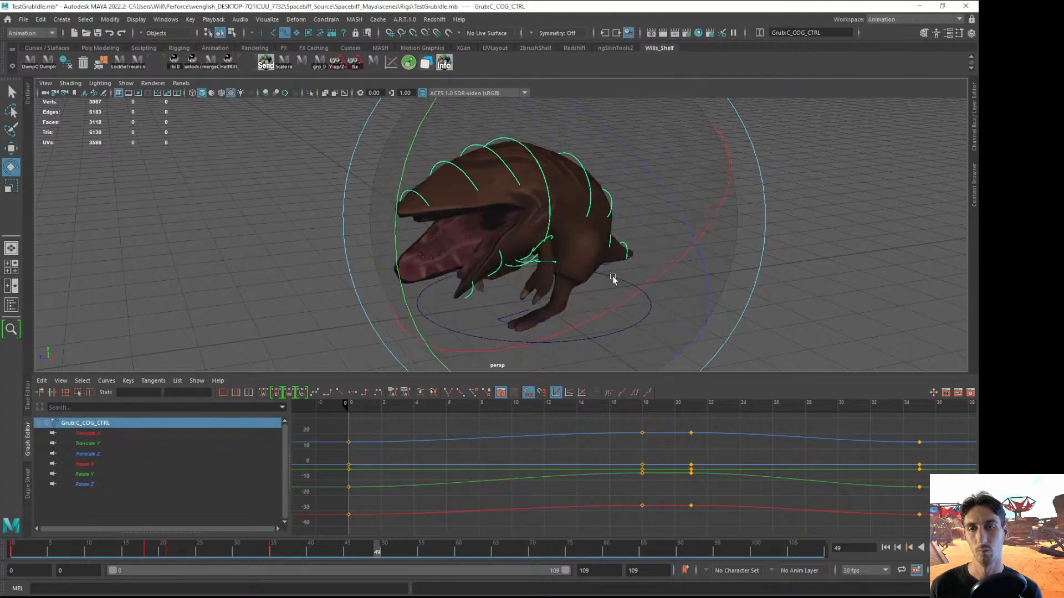
{"action": "left_click_drag", "start_coordinate": [610, 277], "coordinate": [558, 267]}
{"action": "key", "text": "w"}
{"action": "left_click_drag", "start_coordinate": [549, 219], "coordinate": [667, 166], "text": "alt"}
{"action": "left_click", "coordinate": [558, 248]}
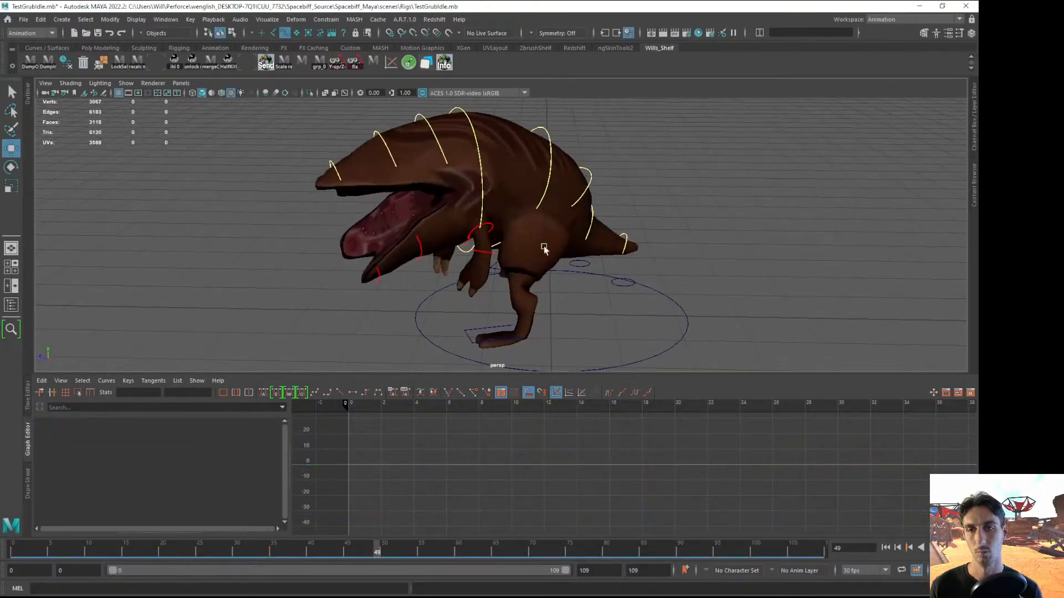
Pose the right shoulder control CTRL_R_Shoulder at frame 49 and frame its curves in the Graph Editor
{"action": "left_click", "coordinate": [491, 226]}
{"action": "key", "text": "e"}
{"action": "left_click_drag", "start_coordinate": [582, 250], "coordinate": [735, 274], "text": "alt"}
{"action": "left_click", "coordinate": [702, 255]}
{"action": "left_click", "coordinate": [478, 240]}
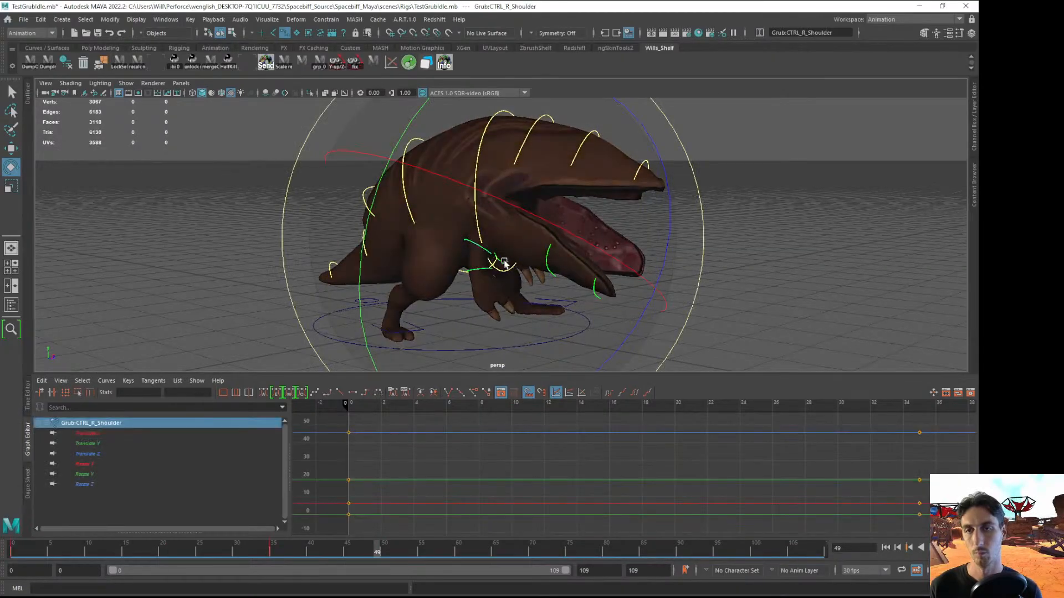
{"action": "left_click_drag", "start_coordinate": [478, 240], "coordinate": [524, 284], "text": "alt"}
{"action": "left_click_drag", "start_coordinate": [409, 290], "coordinate": [453, 292], "text": "alt"}
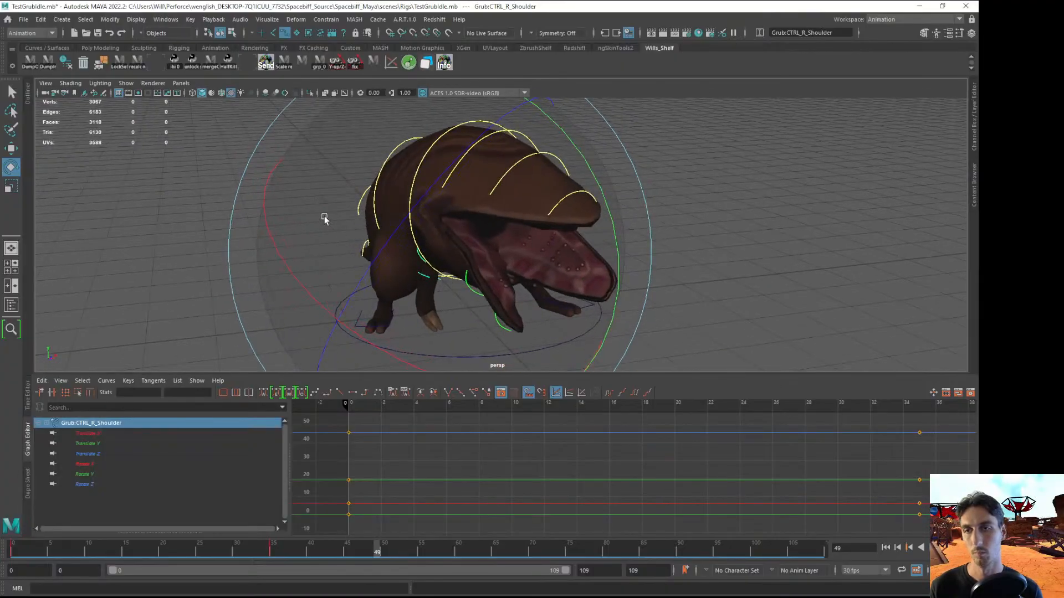
{"action": "key", "text": "w"}
{"action": "left_click_drag", "start_coordinate": [555, 269], "coordinate": [596, 364], "text": "alt"}
{"action": "key", "text": "a"}
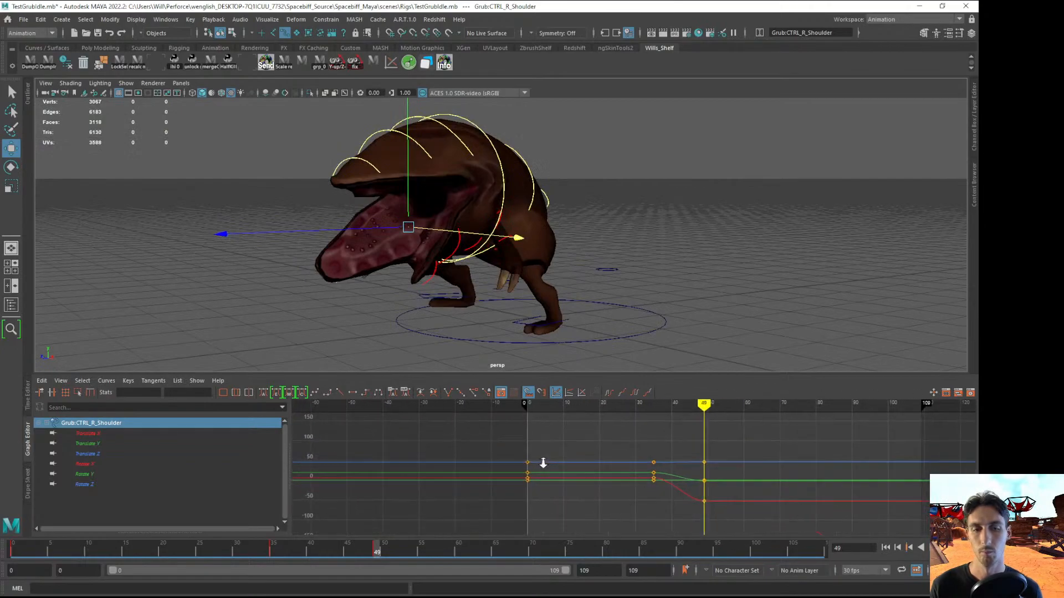
Reposition the left shoulder control CTRL_L_Shoulder at frame 49
{"action": "left_click", "coordinate": [635, 261]}
{"action": "left_click_drag", "start_coordinate": [634, 262], "coordinate": [608, 234], "text": "alt"}
{"action": "right_click_drag", "start_coordinate": [608, 234], "coordinate": [632, 276], "text": "alt"}
{"action": "left_click", "coordinate": [490, 207]}
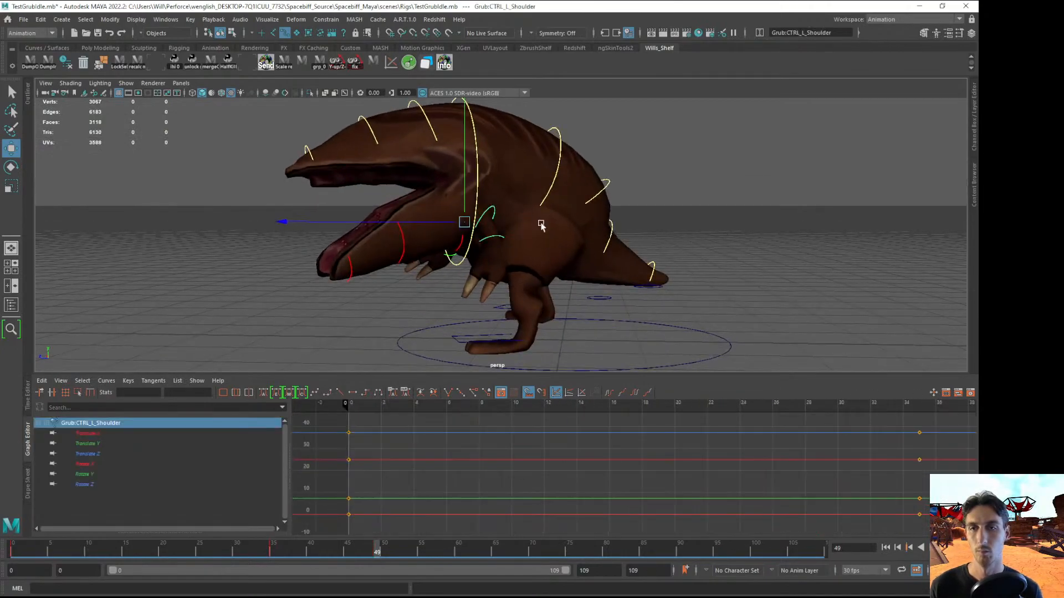
{"action": "left_click_drag", "start_coordinate": [549, 342], "coordinate": [549, 326], "text": "alt"}
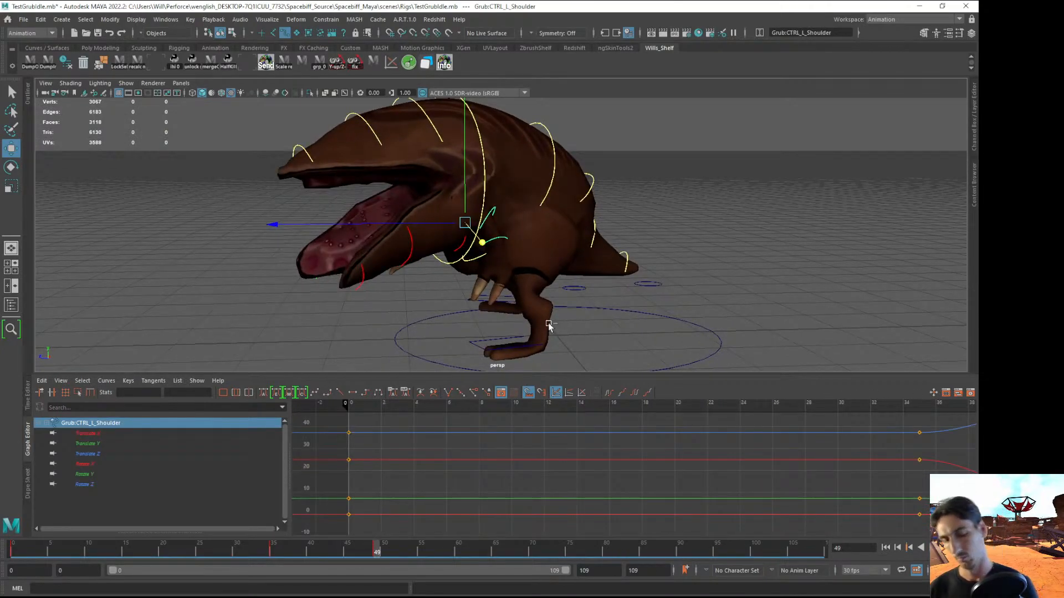
Play back the full animation, stop it and return to frame 0
{"action": "key", "text": "alt+v"}
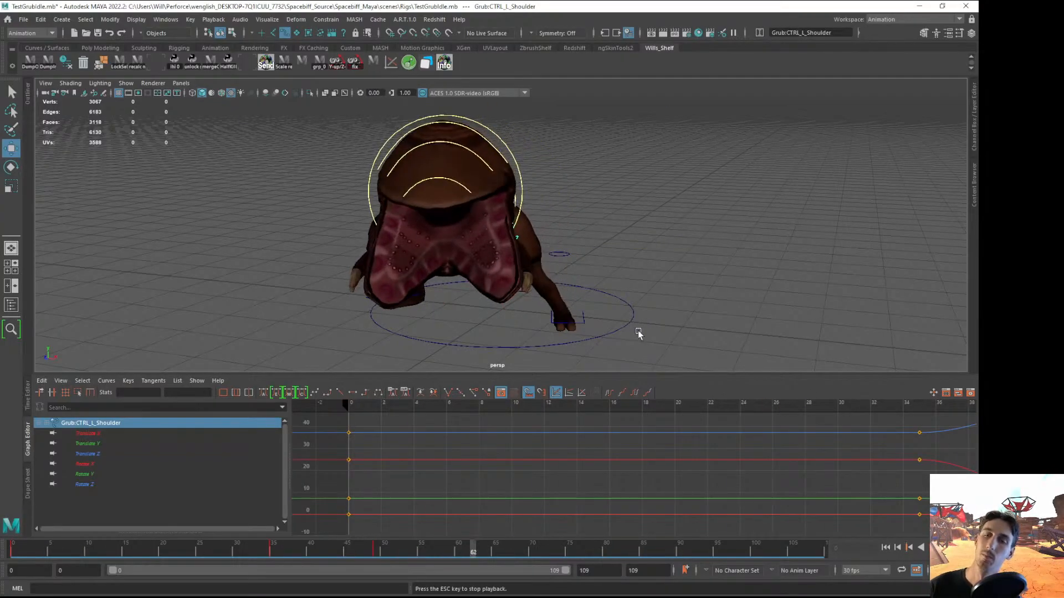
{"action": "key", "text": "alt+v"}
{"action": "key", "text": "alt+shift+v"}
{"action": "left_click_drag", "start_coordinate": [681, 310], "coordinate": [655, 303], "text": "alt"}
{"action": "right_click_drag", "start_coordinate": [655, 304], "coordinate": [706, 223], "text": "alt"}
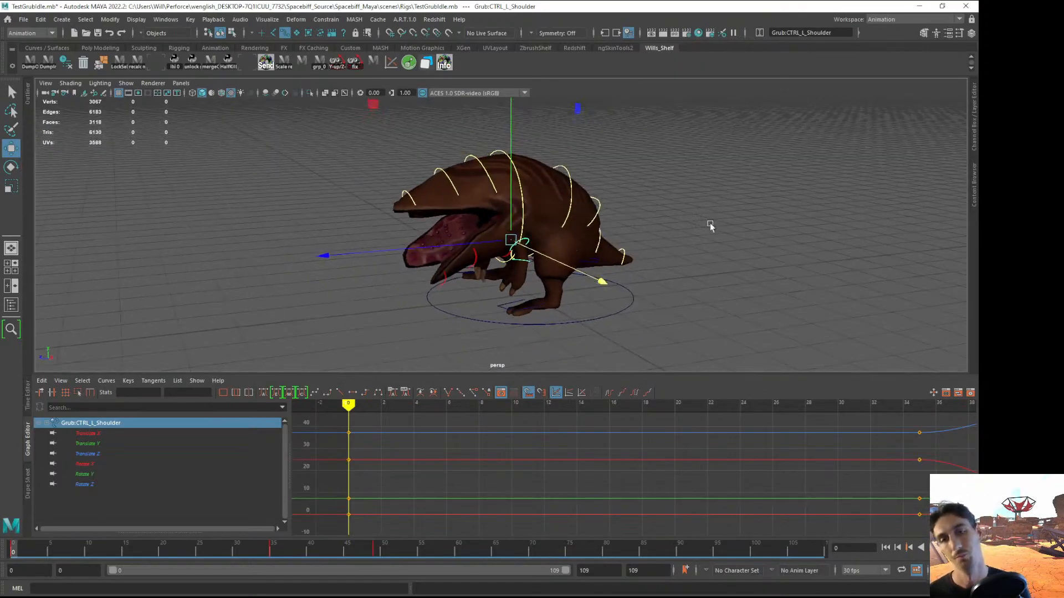
Clear the control selection and save the TestGrubIdle.mb scene
{"action": "left_click", "coordinate": [706, 223]}
{"action": "left_click_drag", "start_coordinate": [706, 223], "coordinate": [646, 231], "text": "alt"}
{"action": "left_click_drag", "start_coordinate": [522, 314], "coordinate": [724, 254], "text": "alt"}
{"action": "left_click", "coordinate": [509, 317]}
{"action": "left_click", "coordinate": [730, 261]}
{"action": "key", "text": "ctrl+s"}
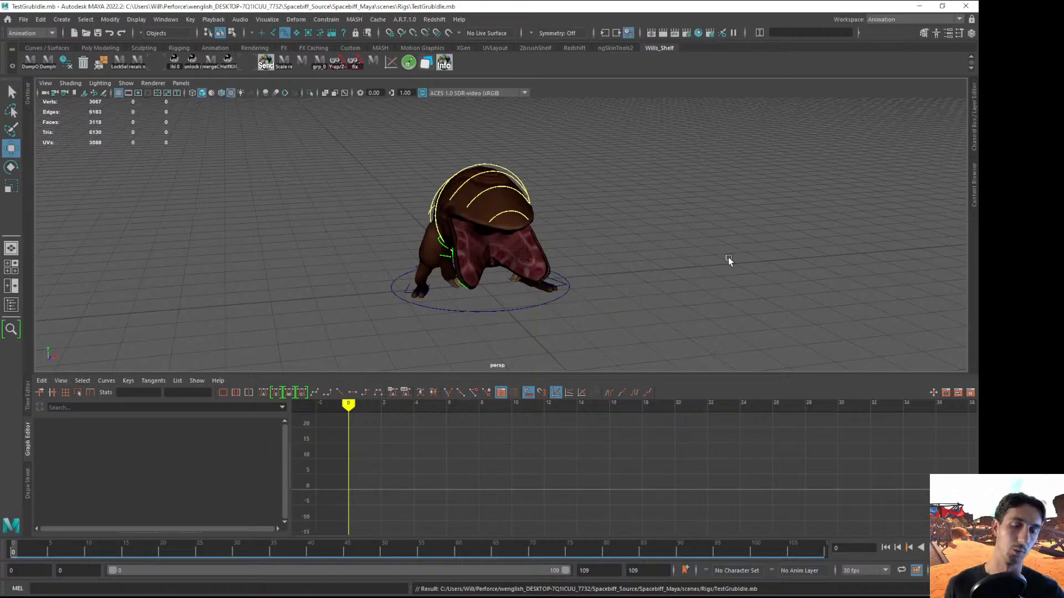
{"action": "left_click_drag", "start_coordinate": [603, 244], "coordinate": [405, 160], "text": "alt"}
{"action": "left_click", "coordinate": [410, 168]}
{"action": "key", "text": "e"}
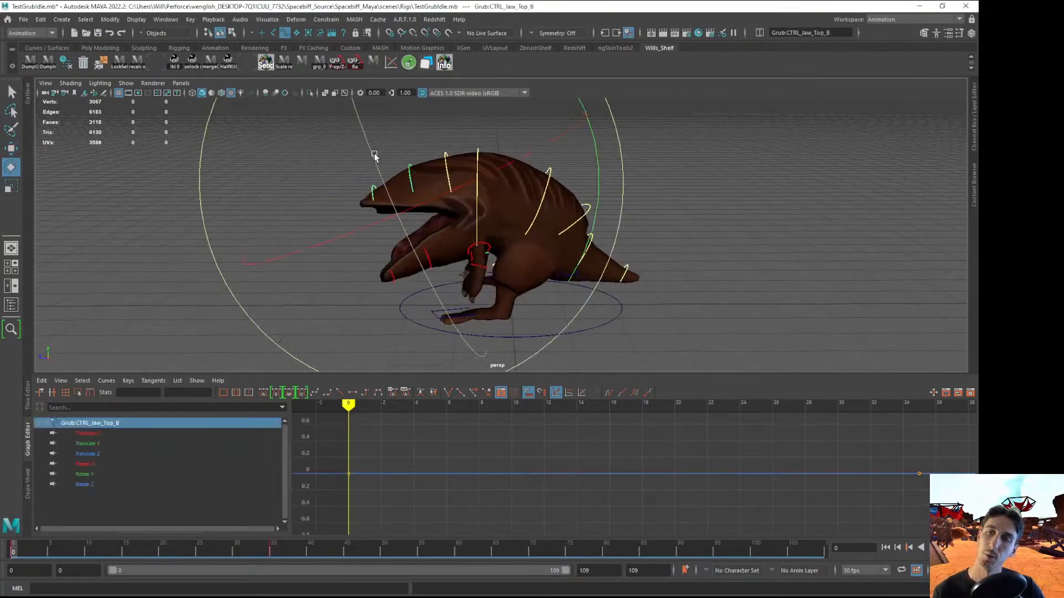
{"action": "left_click", "coordinate": [689, 213]}
{"action": "left_click_drag", "start_coordinate": [689, 212], "coordinate": [671, 194], "text": "alt"}
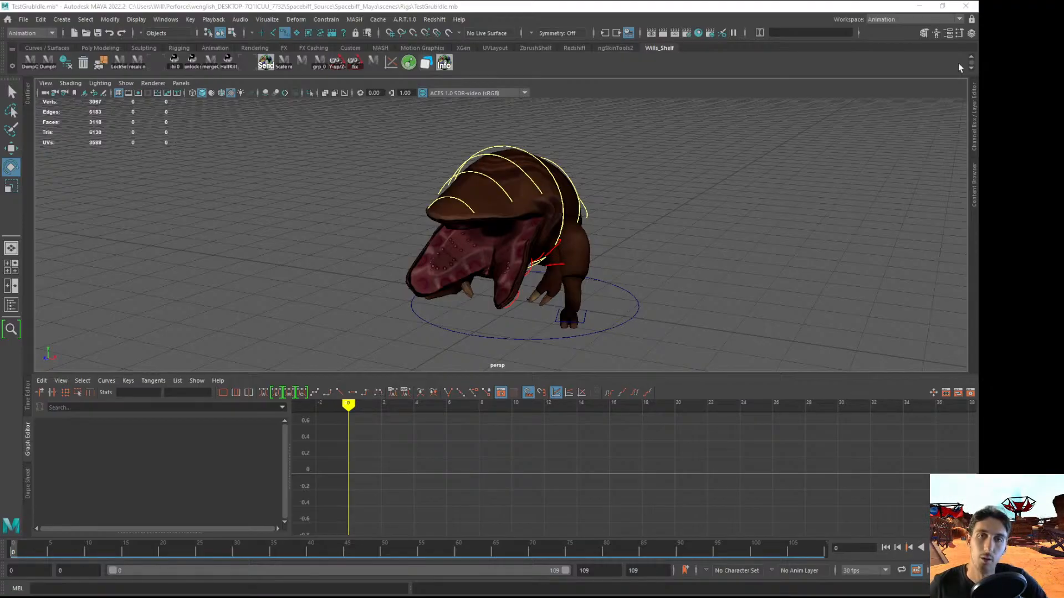
Select the body's centre-of-gravity control C_COG_CTRL with the Move tool and save the TestGrubIdle.mb scene
{"action": "left_click_drag", "start_coordinate": [676, 172], "coordinate": [531, 191], "text": "alt"}
{"action": "left_click", "coordinate": [537, 181]}
{"action": "key", "text": "w"}
{"action": "left_click_drag", "start_coordinate": [535, 230], "coordinate": [493, 229], "text": "alt"}
{"action": "left_click_drag", "start_coordinate": [493, 229], "coordinate": [595, 221], "text": "alt"}
{"action": "key", "text": "ctrl+s"}
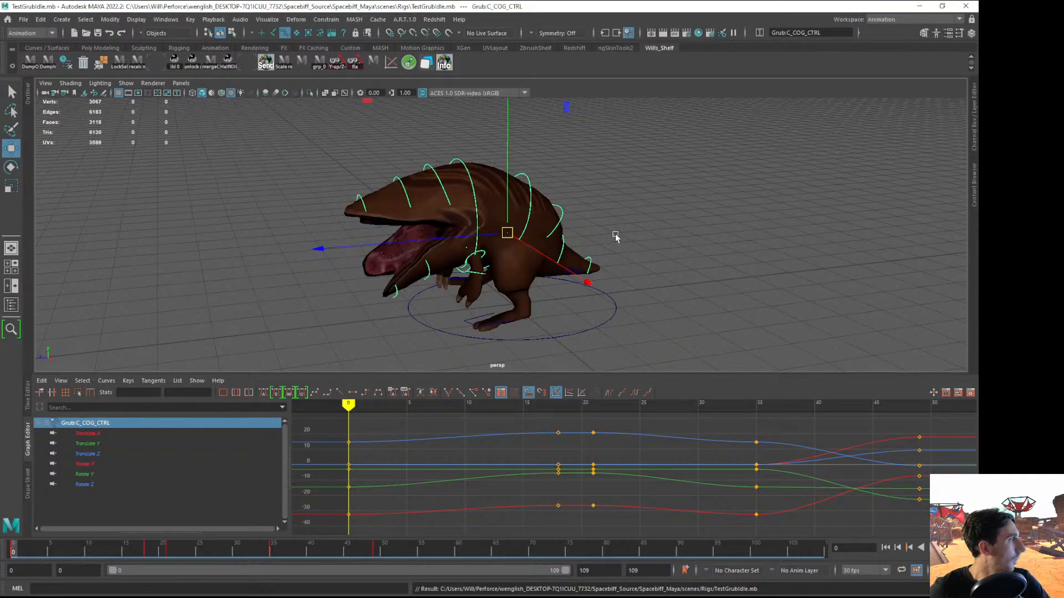
{"action": "key", "text": "ctrl+z"}
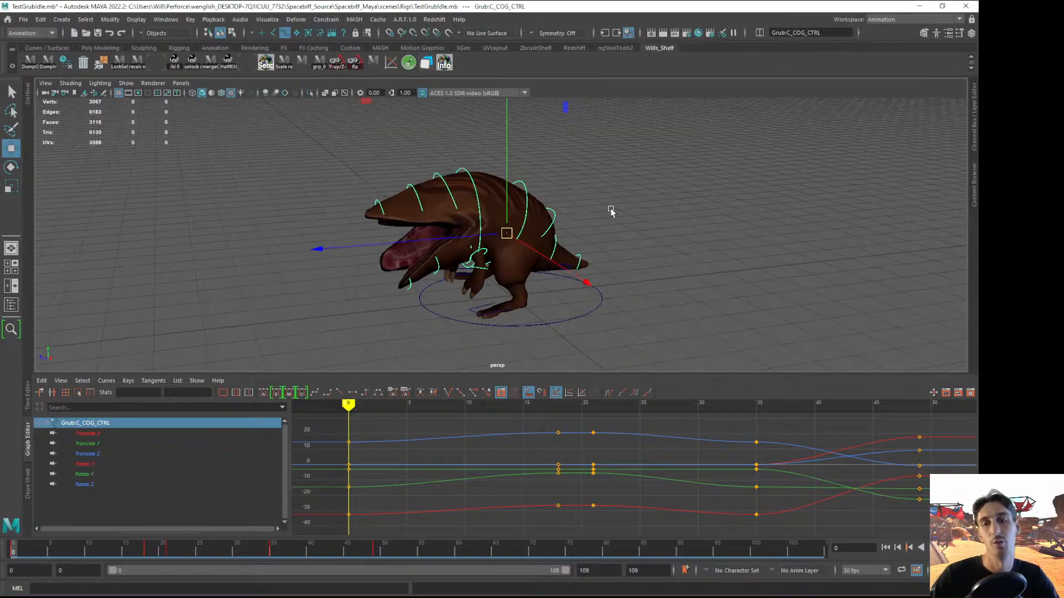
{"action": "key", "text": "ctrl+y"}
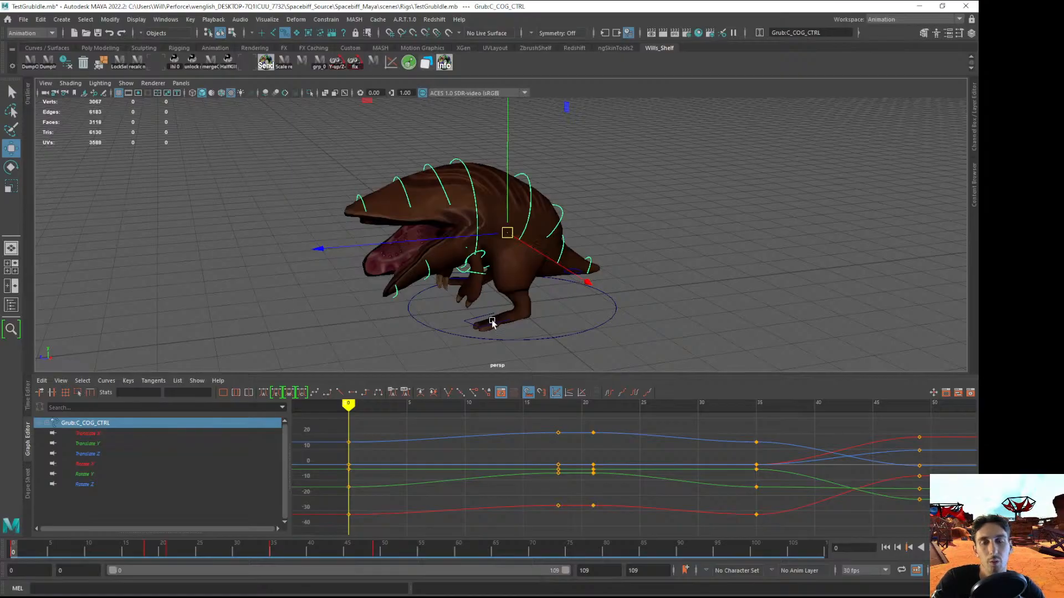
{"action": "left_click", "coordinate": [691, 209]}
{"action": "left_click_drag", "start_coordinate": [598, 238], "coordinate": [530, 302], "text": "alt"}
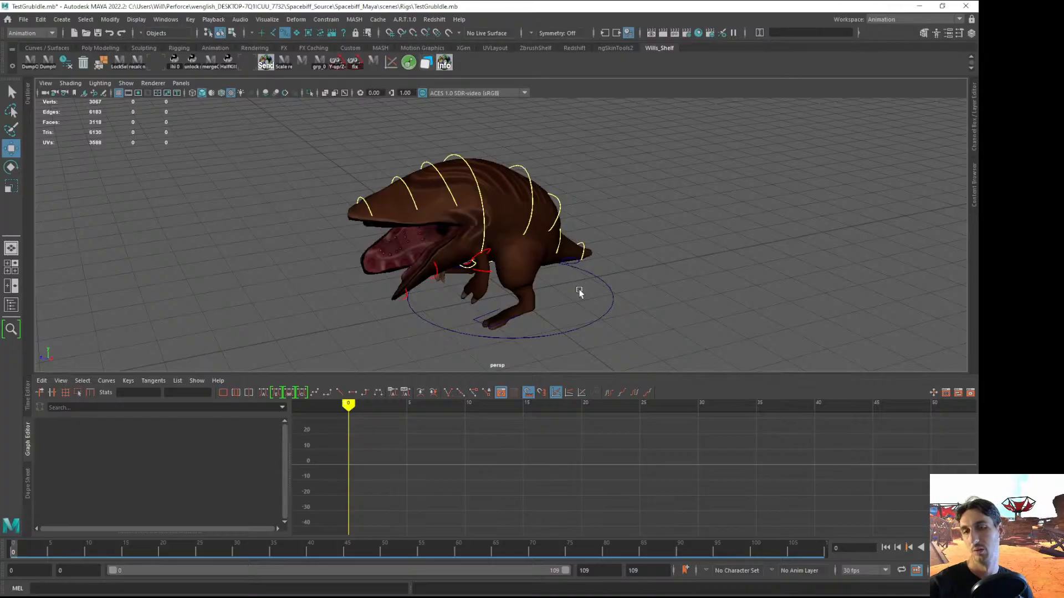
{"action": "key", "text": "q"}
{"action": "left_click_drag", "start_coordinate": [606, 175], "coordinate": [536, 195], "text": "alt"}
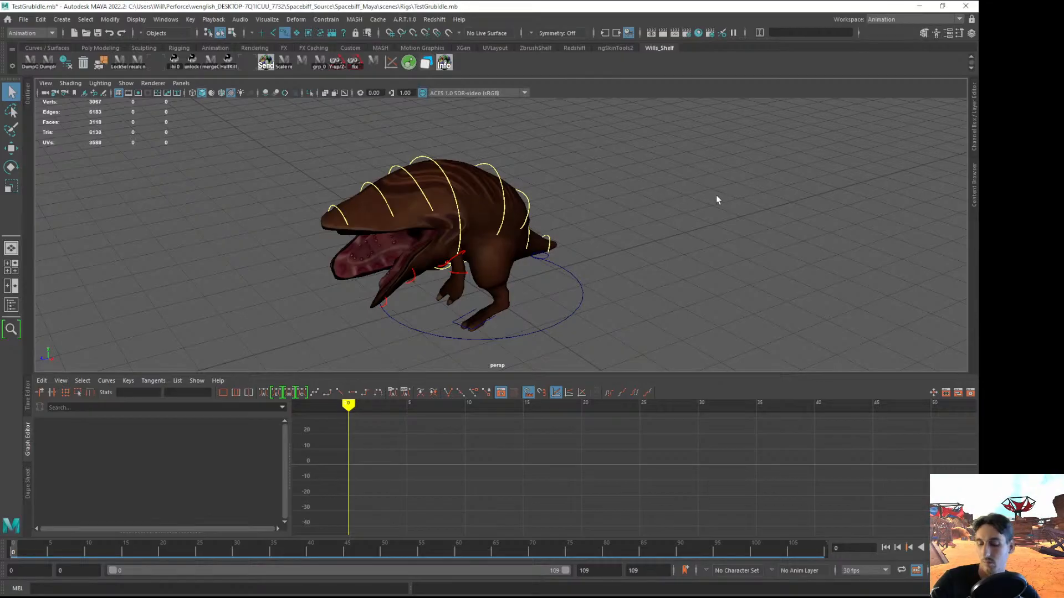
{"action": "left_click_drag", "start_coordinate": [687, 202], "coordinate": [604, 198], "text": "alt"}
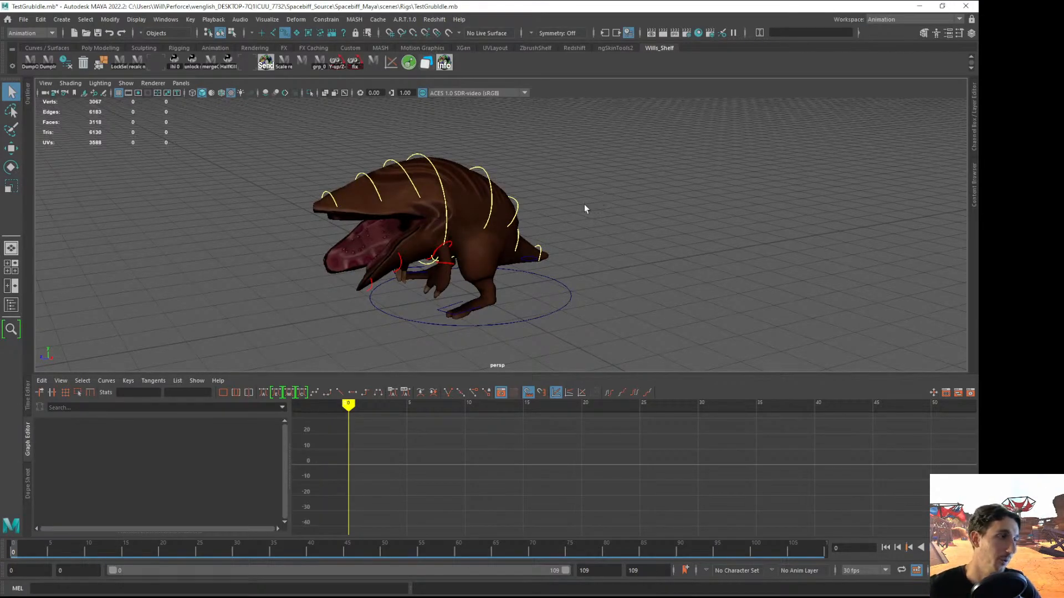
{"action": "left_click_drag", "start_coordinate": [503, 176], "coordinate": [549, 236], "text": "alt"}
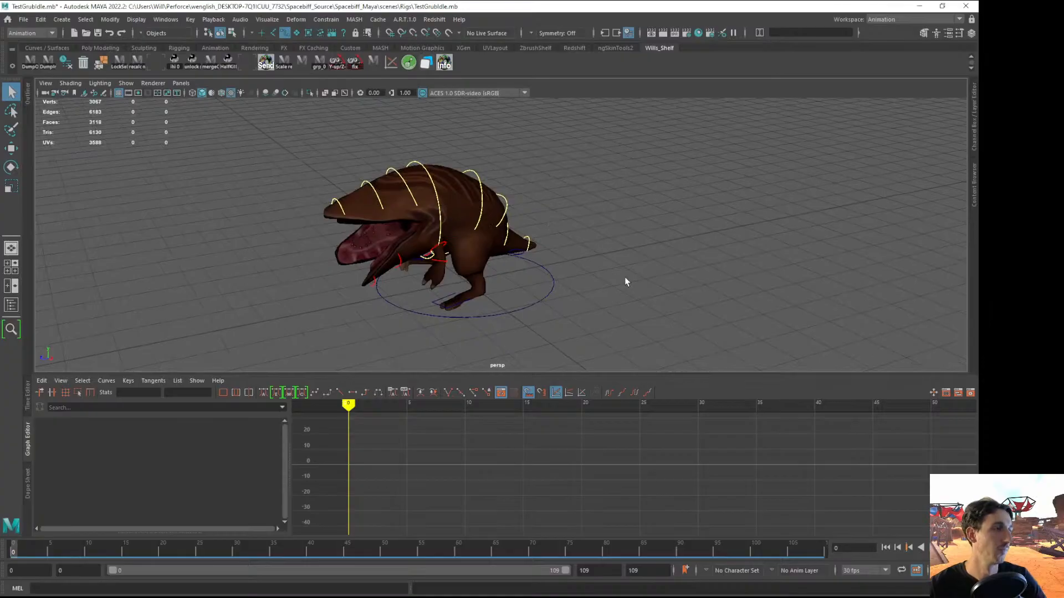